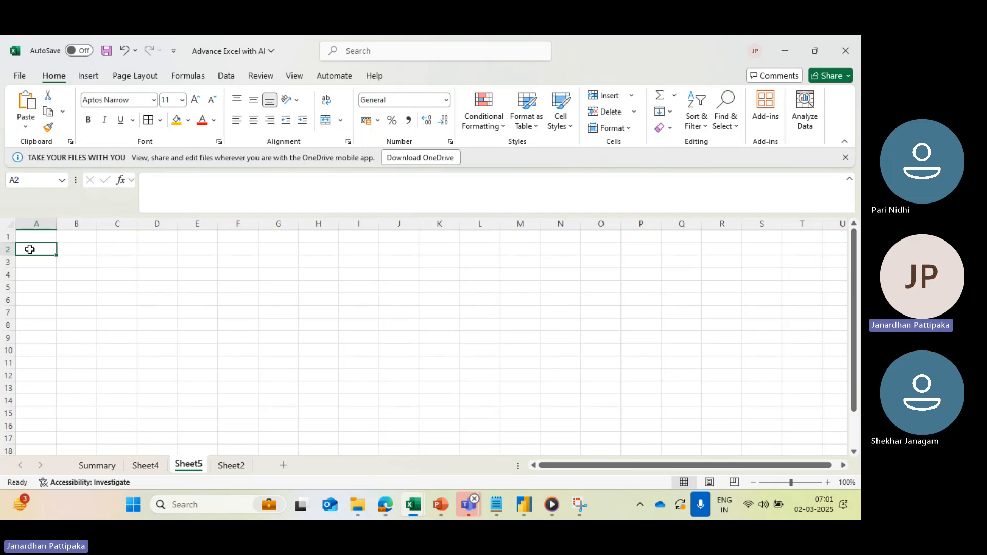
- Enter the header "First name" in cell A2 and widen columns A and B
type("First")
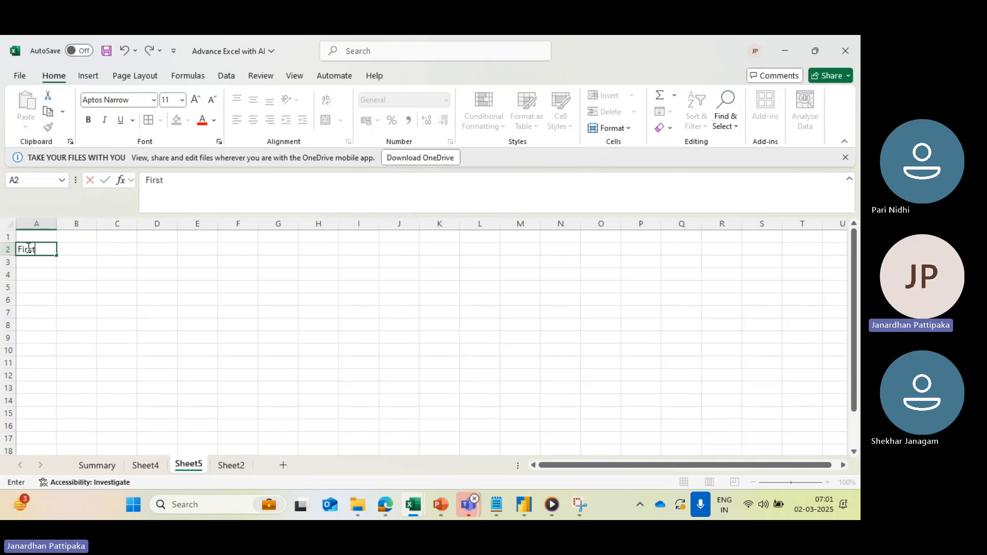
type(" name")
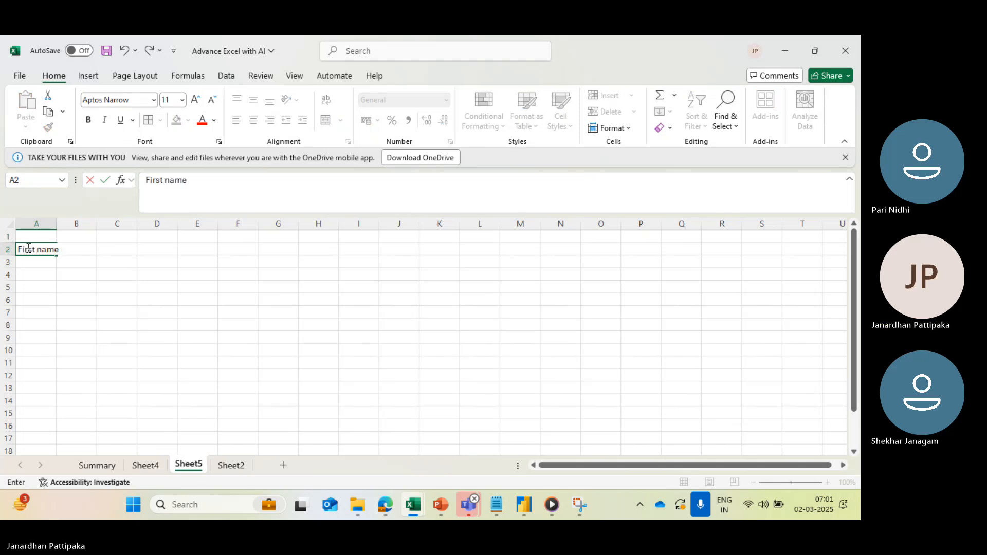
left_click(77, 265)
left_click(85, 247)
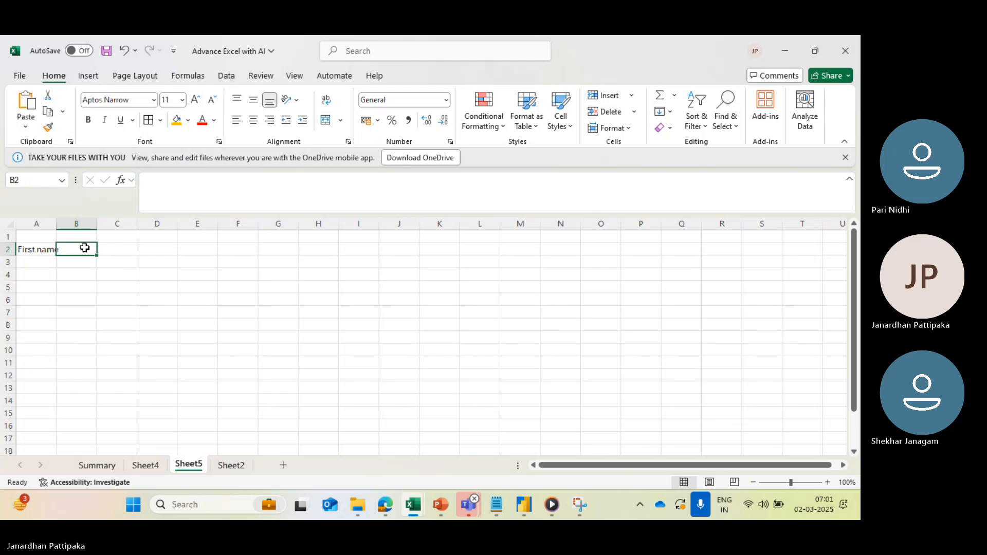
left_click_drag(57, 225, 129, 224)
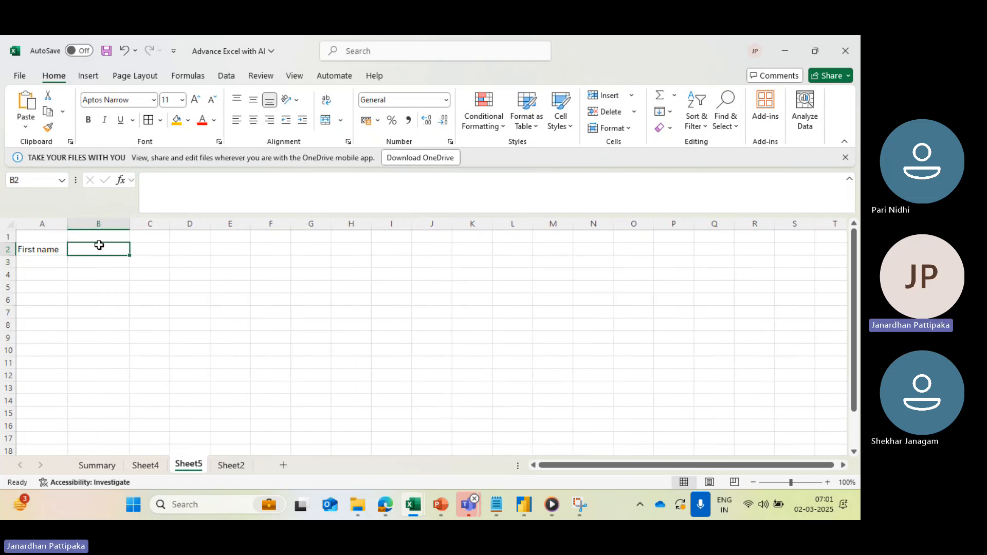
- Enter the headers "Lat name" in cell B2 and "full name" in cell C2
type("La")
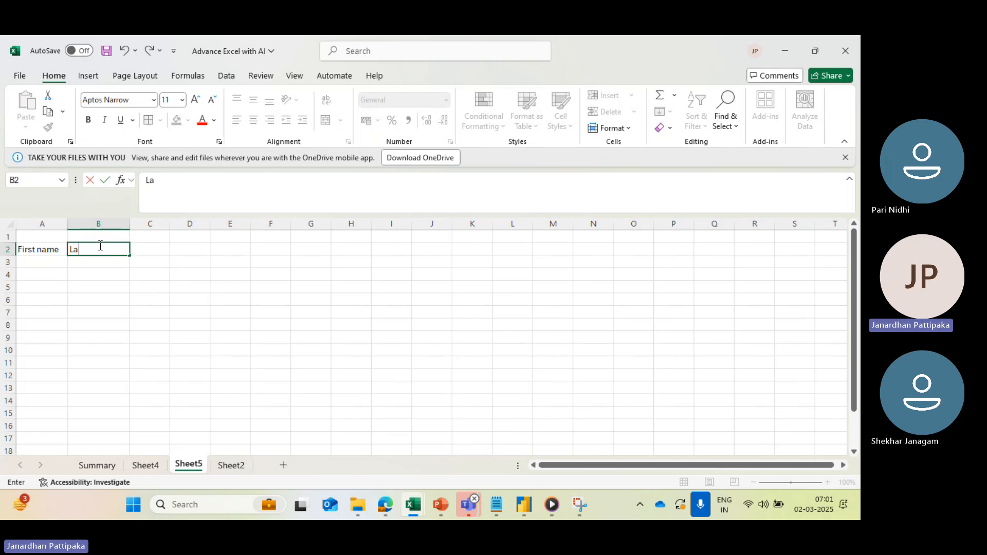
type("t name")
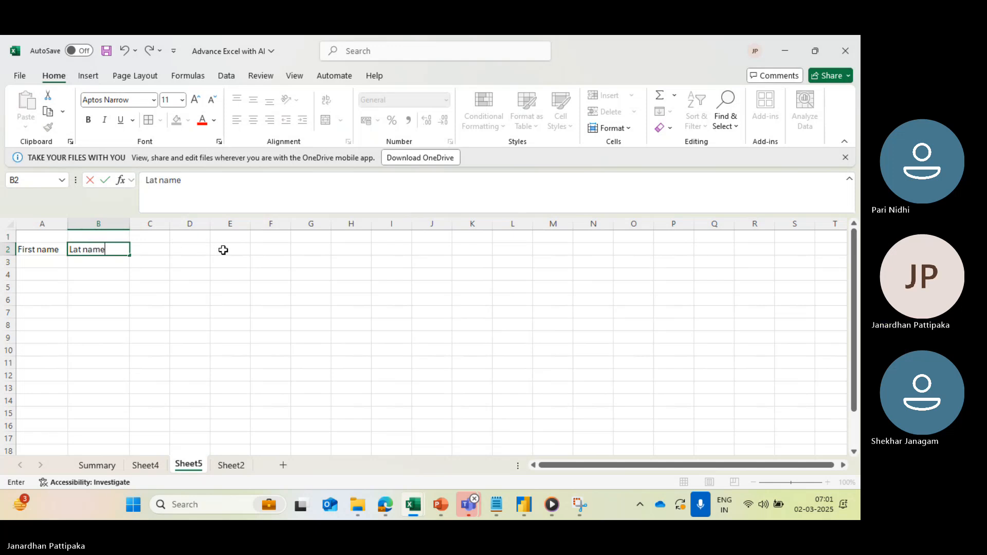
left_click(149, 250)
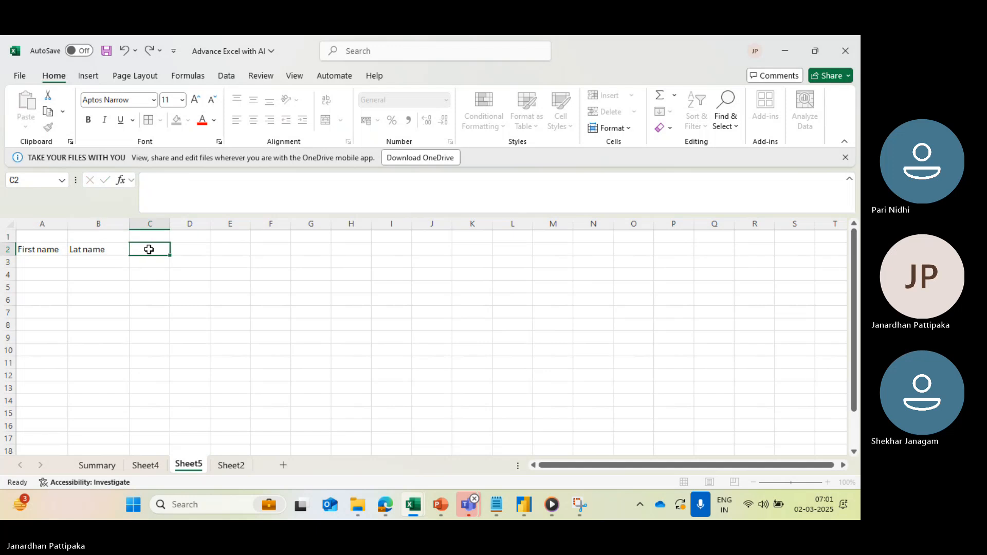
type("full name")
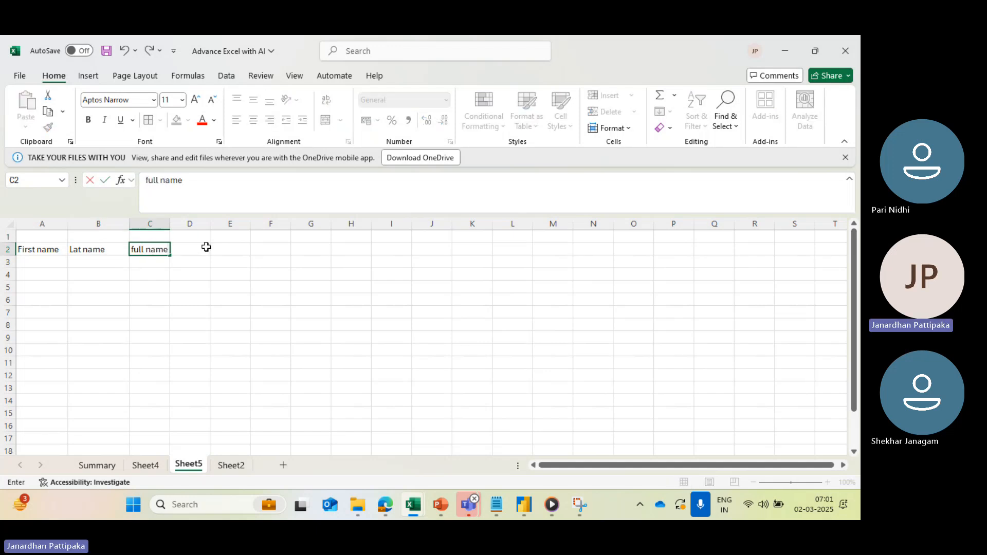
left_click(206, 249)
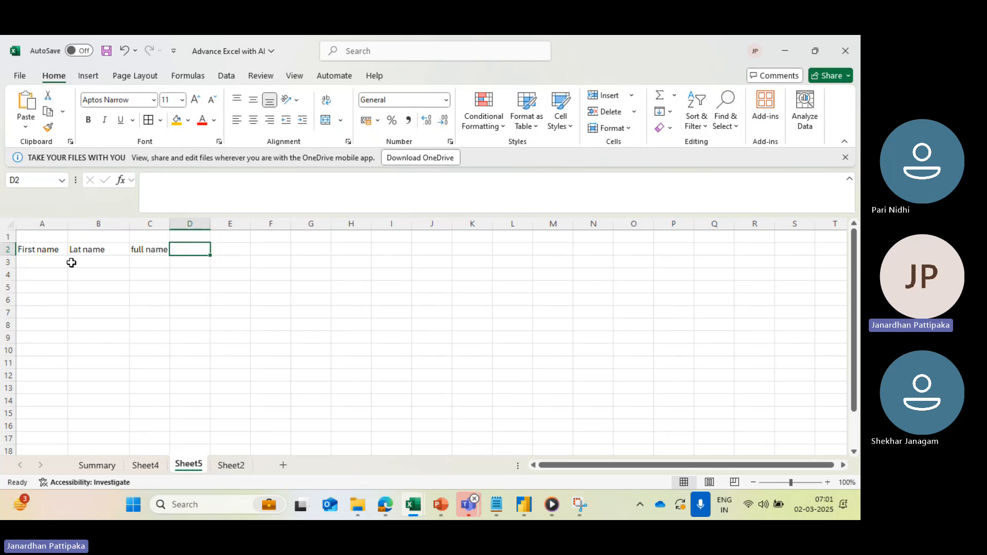
- Fill in the sample person's first name in cell A3 and last name in cell B3
left_click(47, 263)
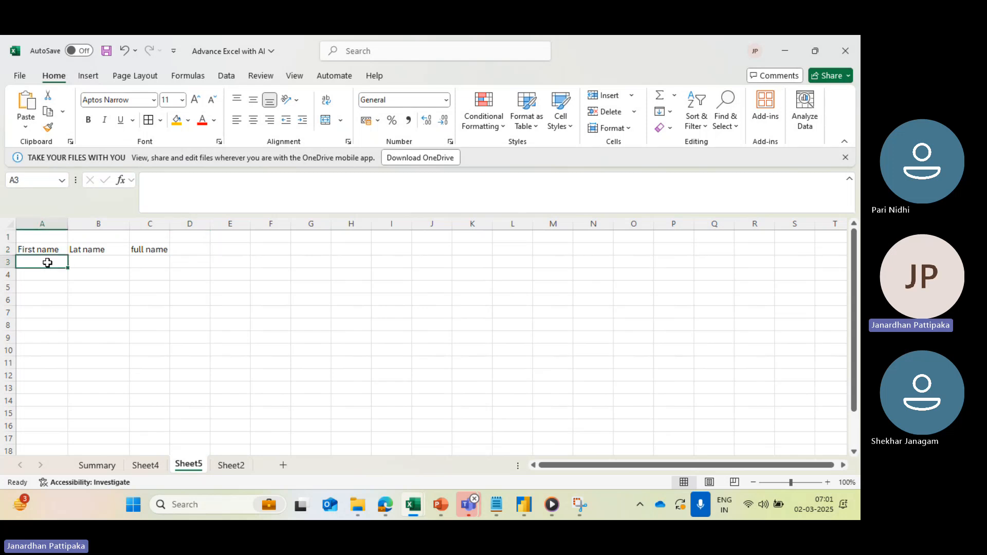
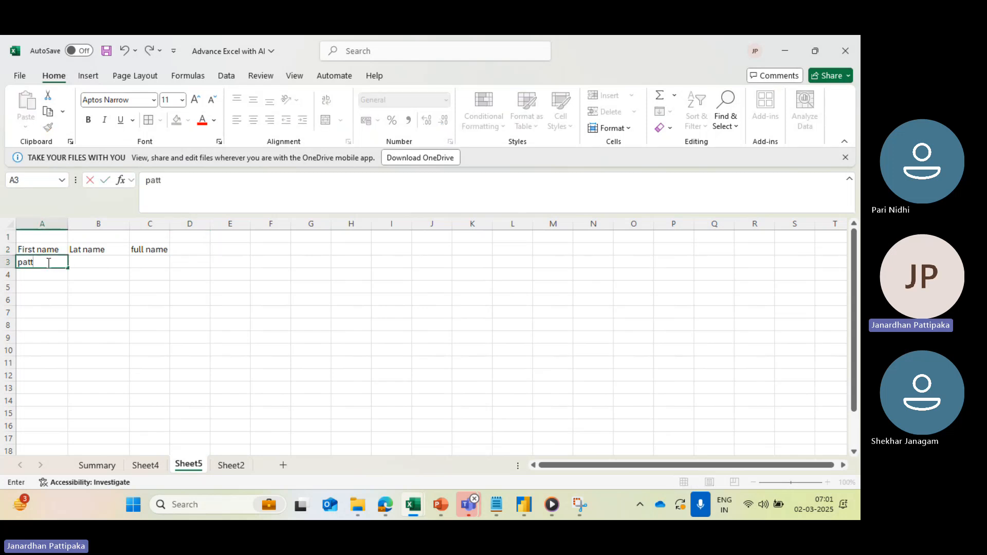
left_click(105, 265)
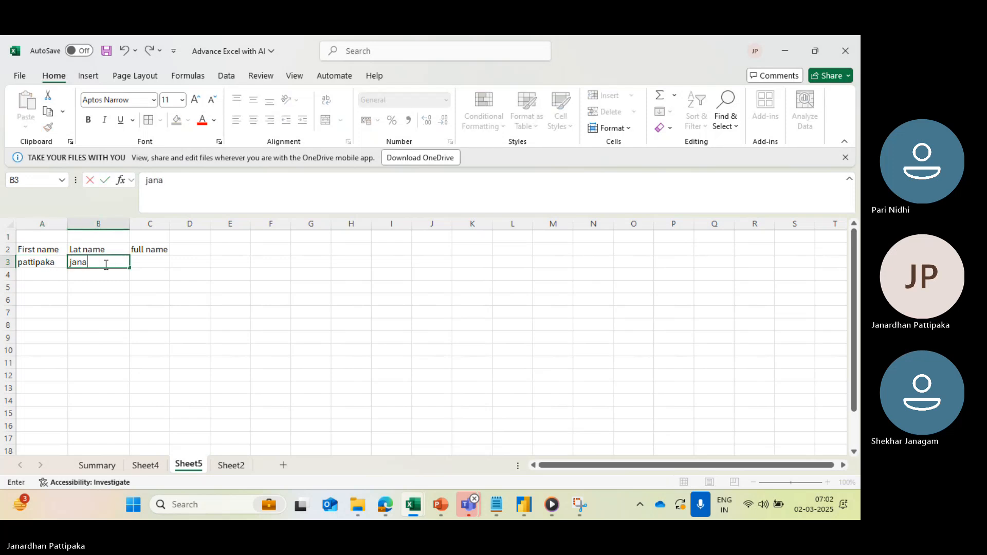
left_click(155, 261)
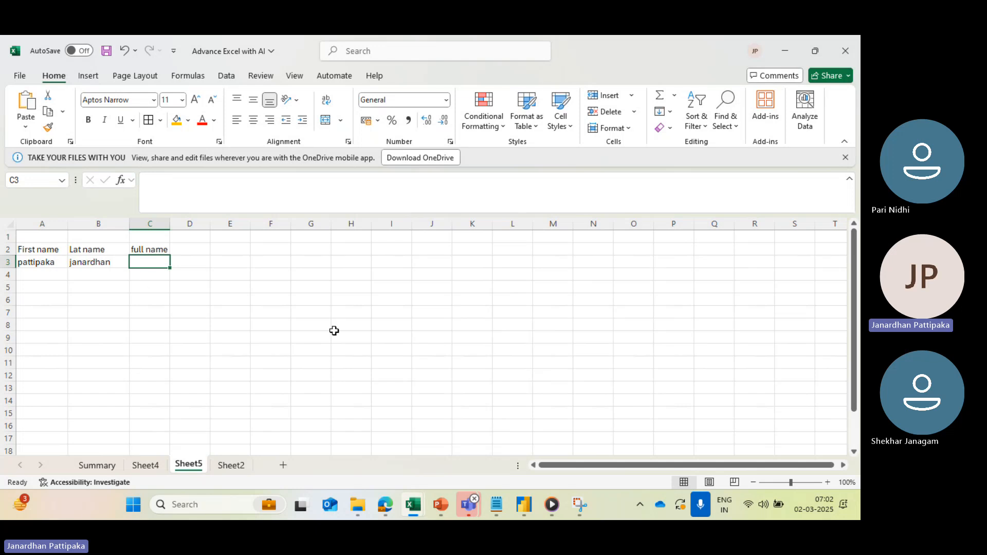
mouse_move(480, 508)
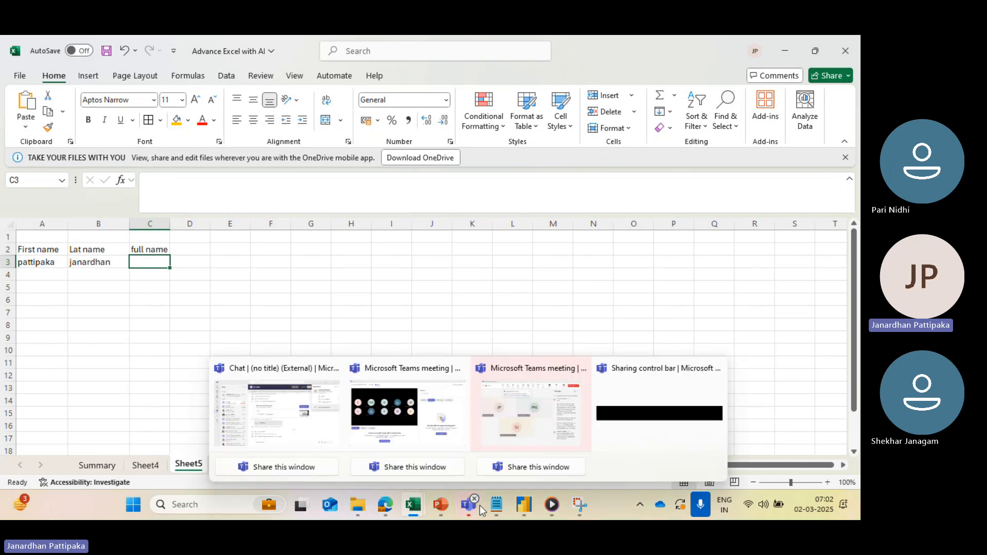
left_click(540, 440)
key("alt+Tab")
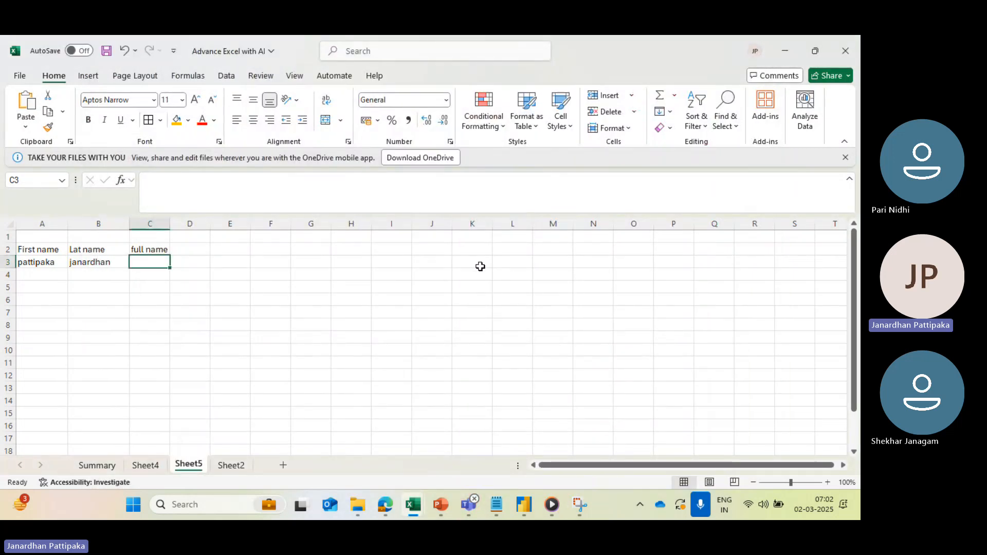
type("=")
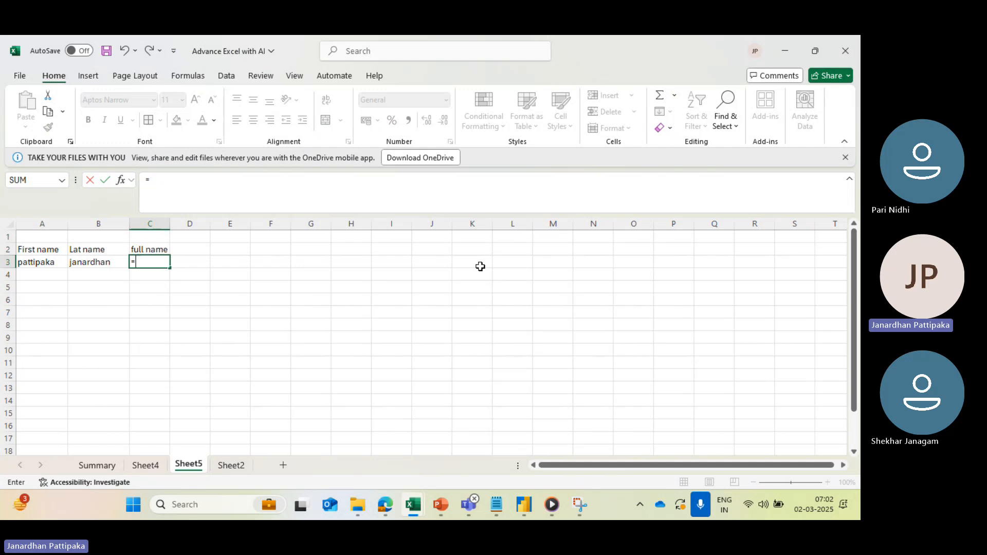
type("text")
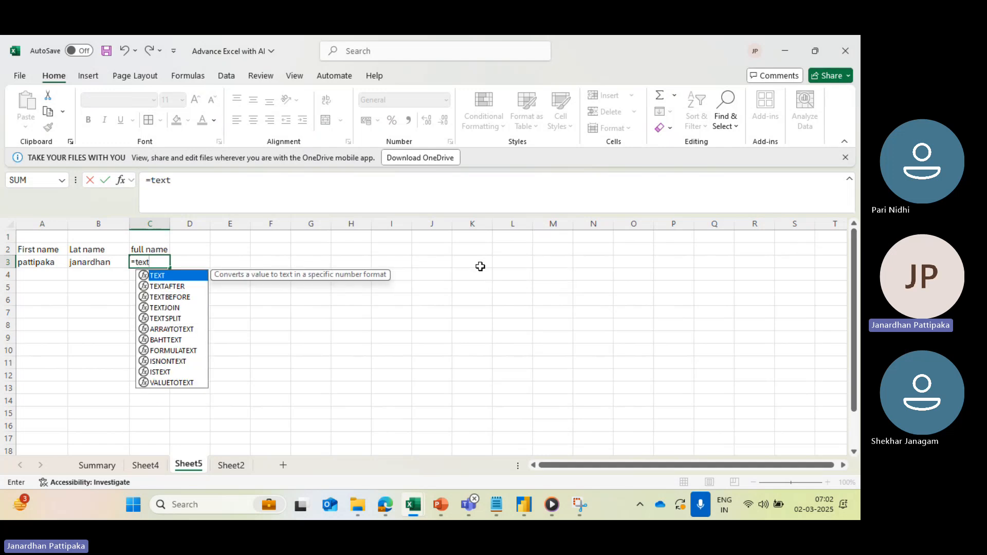
left_click(172, 308)
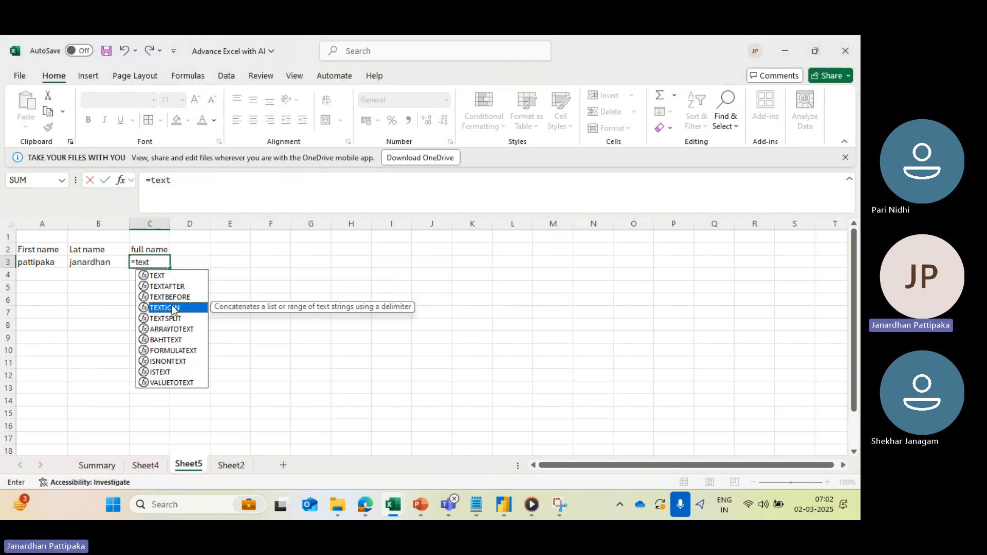
double_click(173, 309)
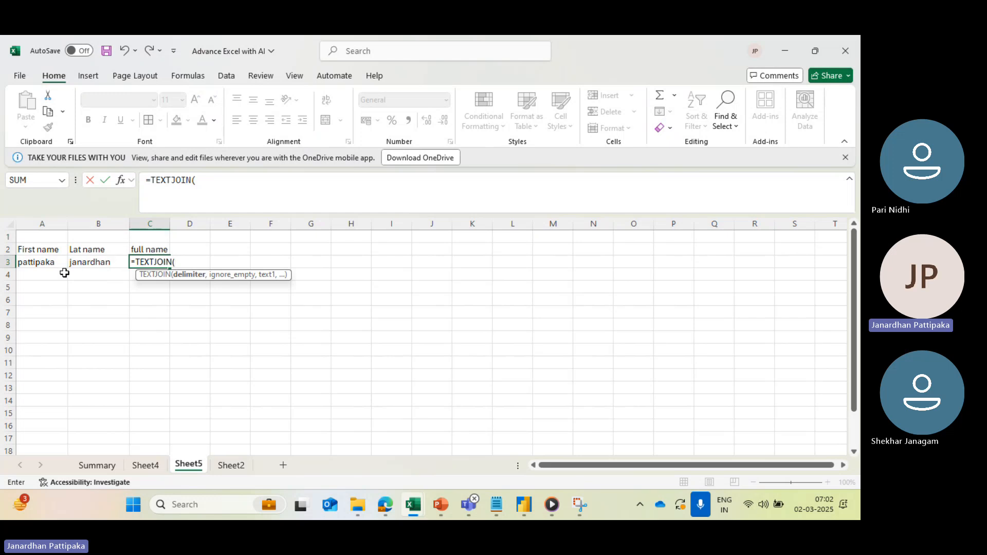
left_click(85, 252)
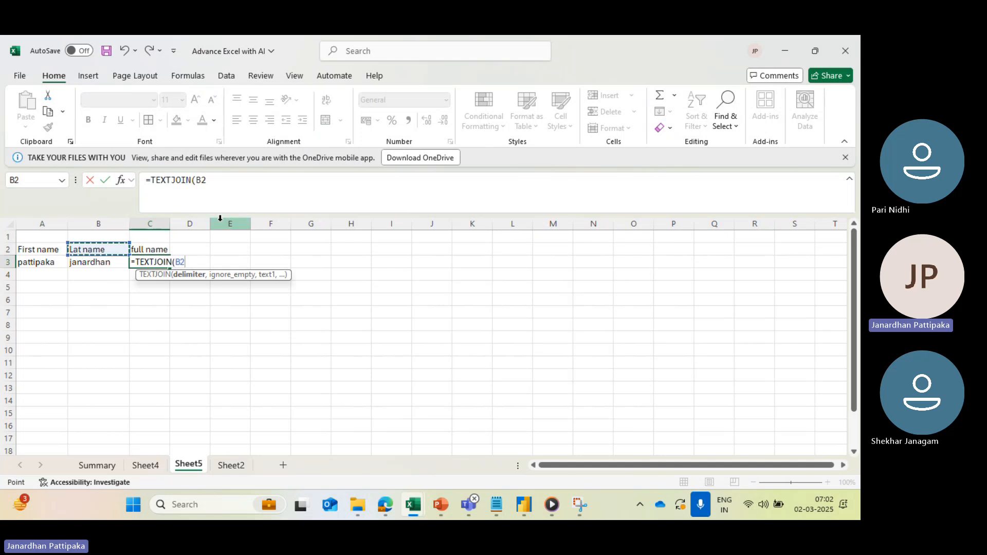
key("Escape")
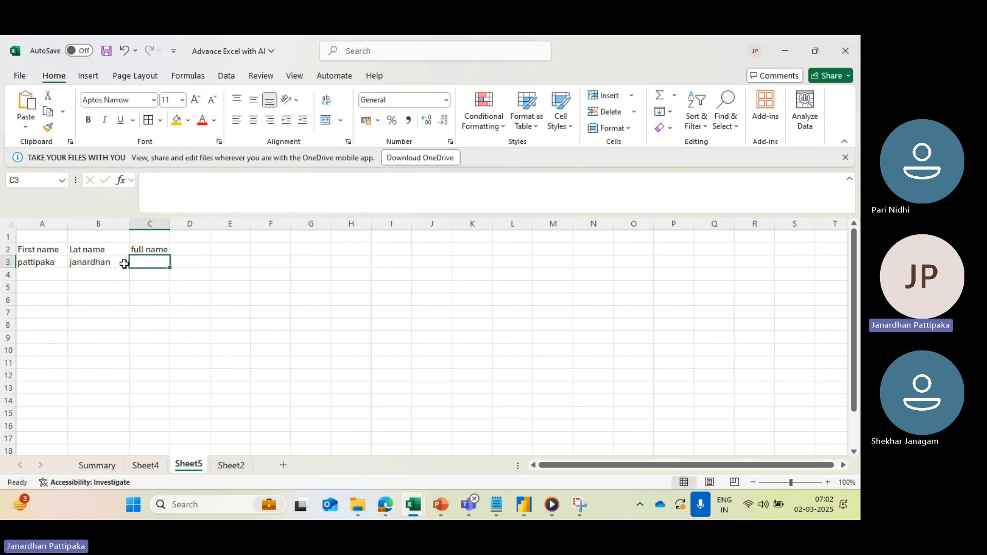
- Correct the header in cell B2 to "Last name"
left_click(105, 252)
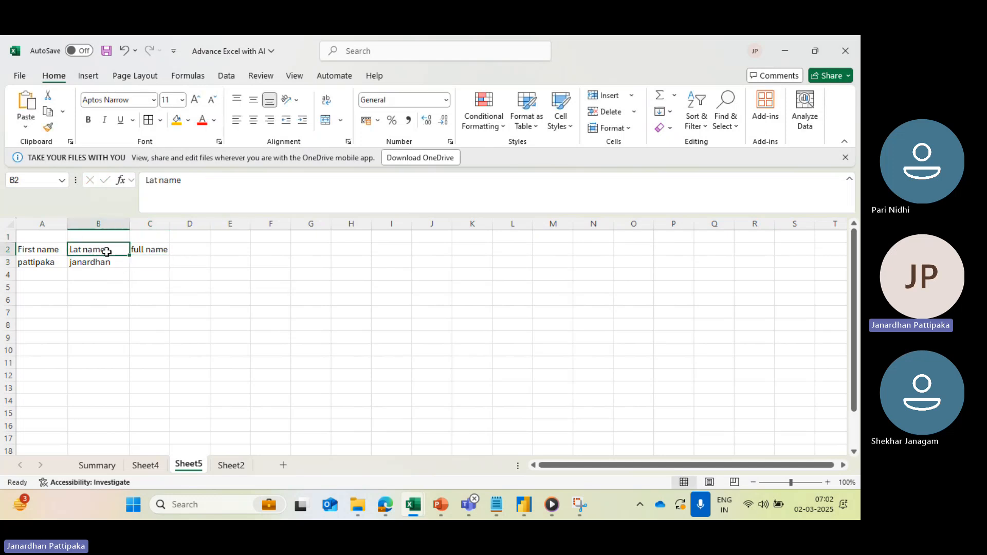
left_click(152, 178)
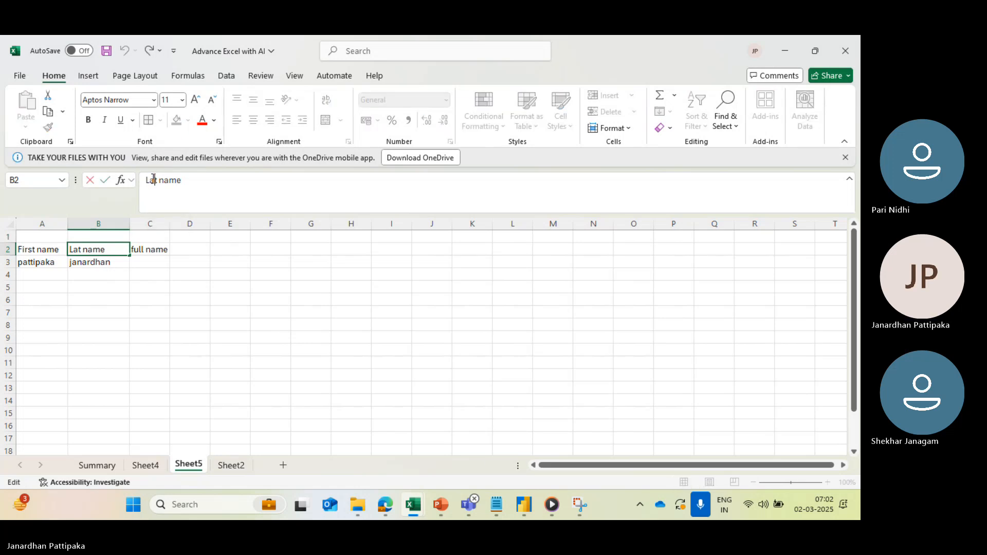
type("s")
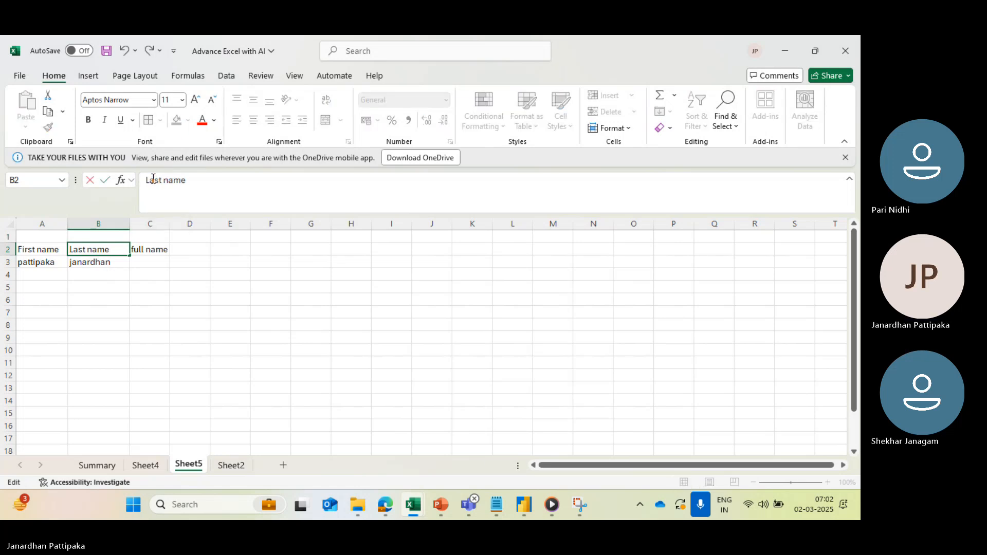
- Begin a TEXTJOIN formula in cell C3 with a single space, " ", as the delimiter
left_click(148, 264)
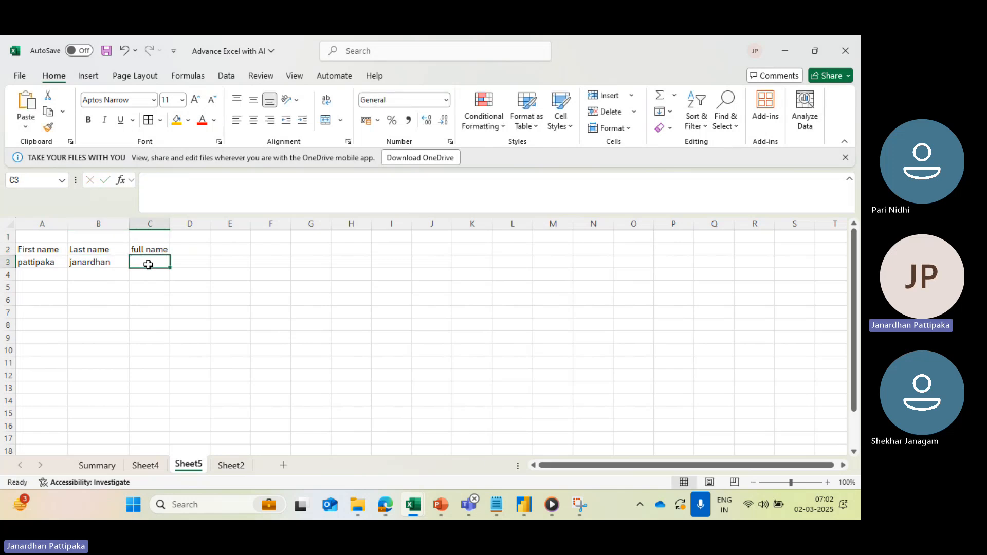
type("=text")
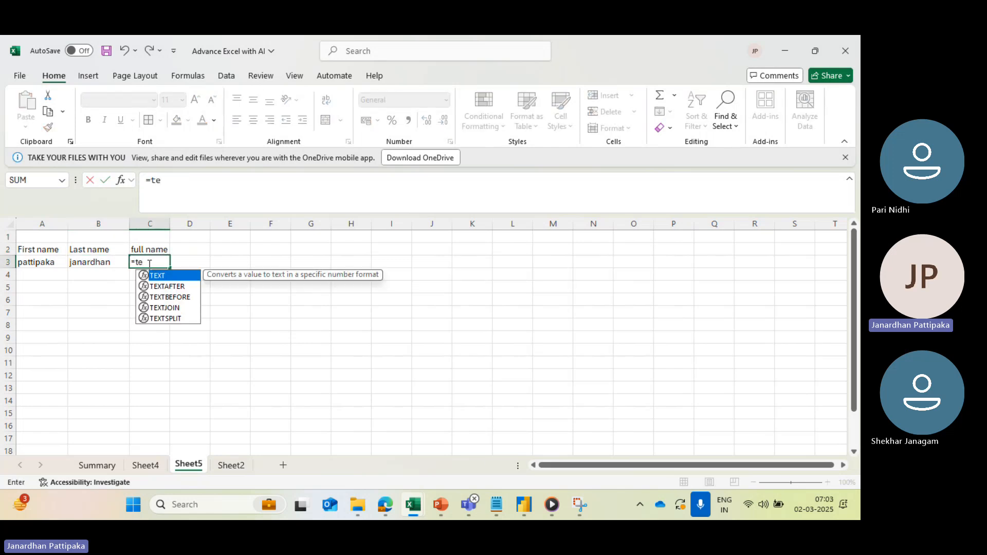
left_click(172, 308)
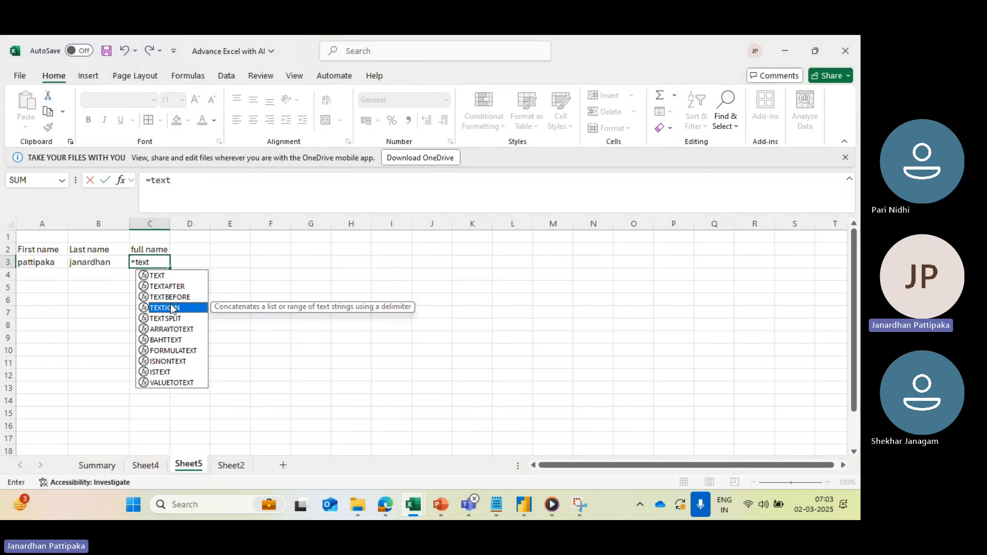
double_click(171, 308)
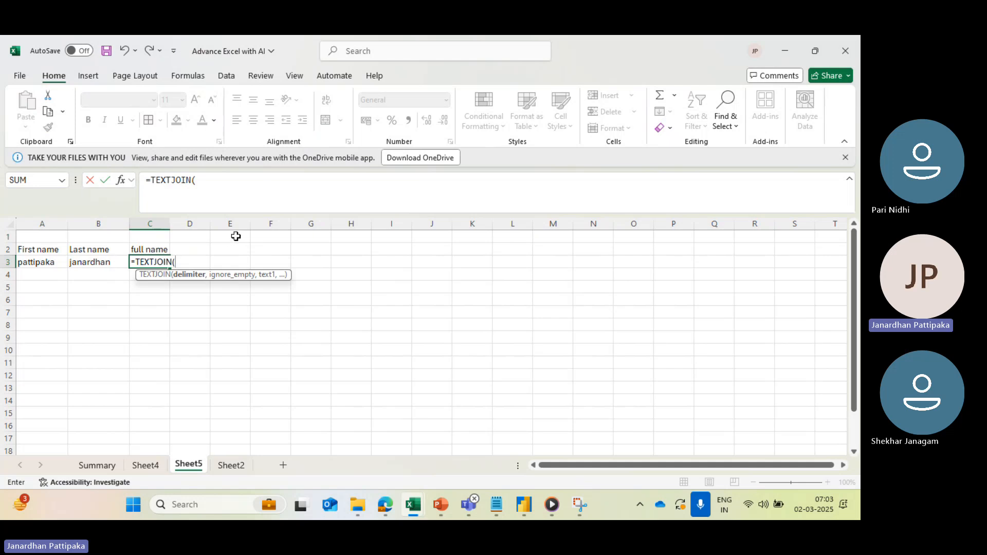
left_click(213, 176)
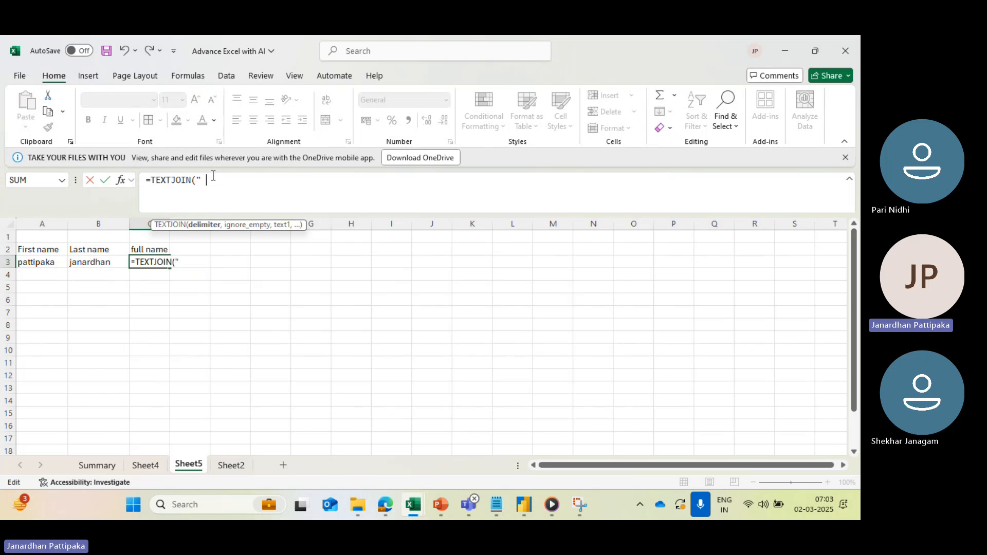
type("\"")
type(",")
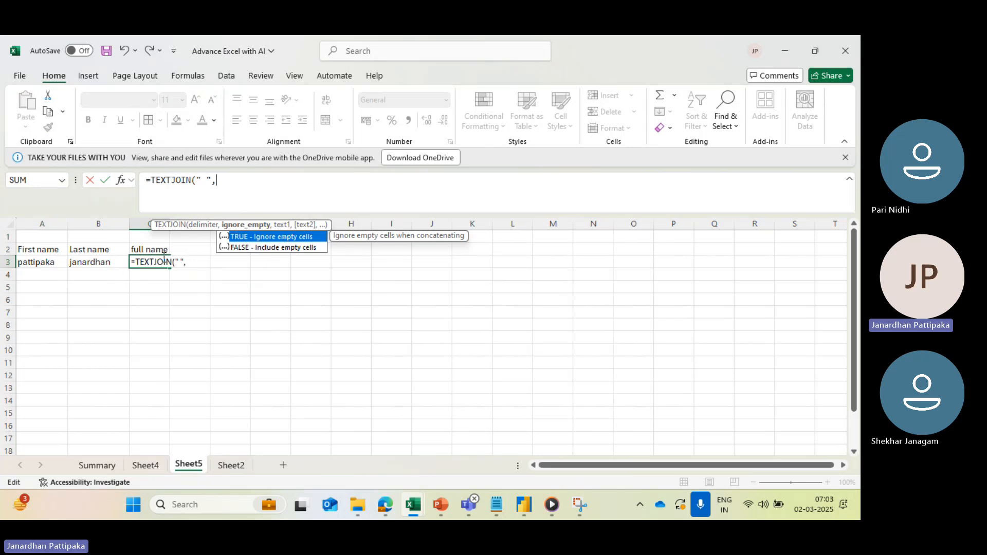
- Complete the TEXTJOIN formula in cell C3 with ignore_empty TRUE and the texts A3 and B3, and widen column C to fit the full name
double_click(272, 238)
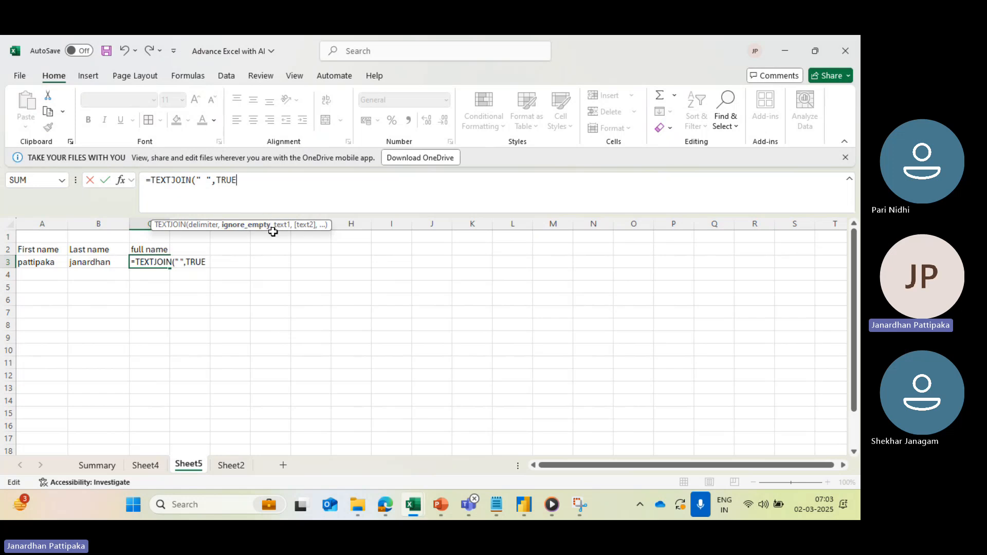
type(",")
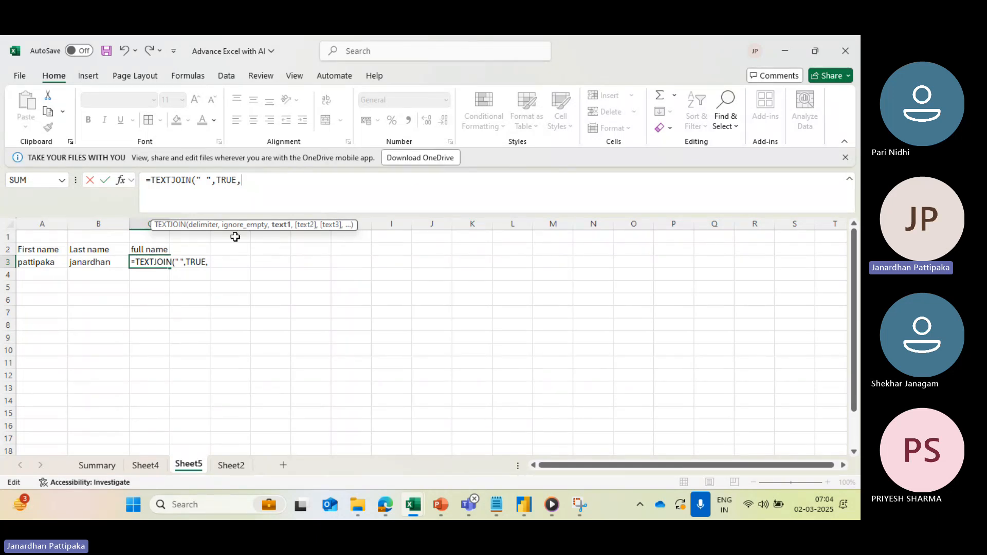
left_click(19, 263)
type(",")
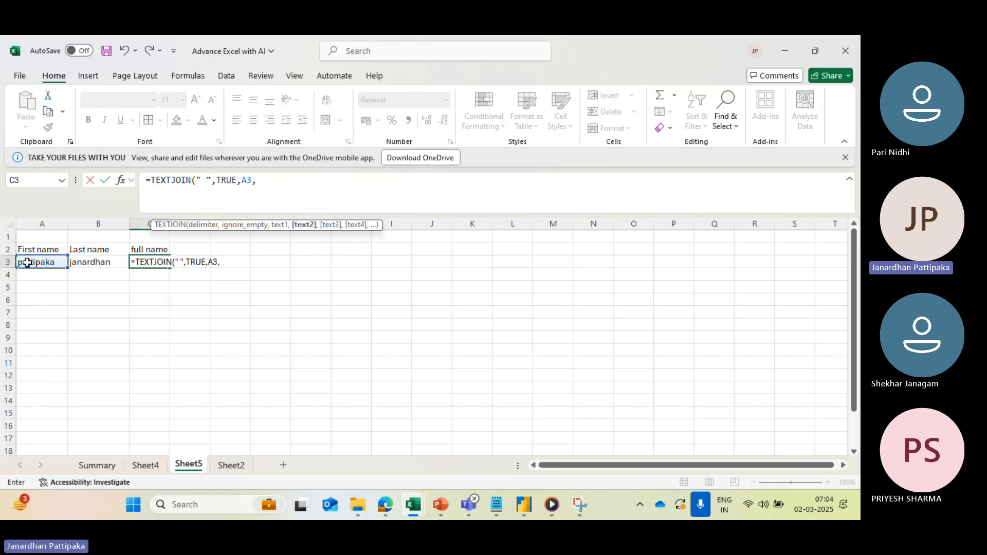
left_click(87, 264)
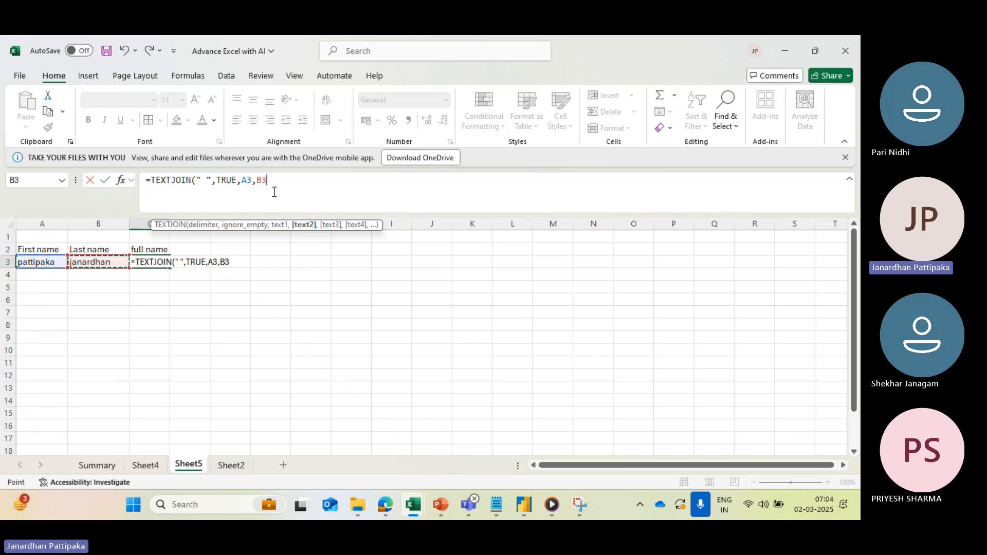
type(")")
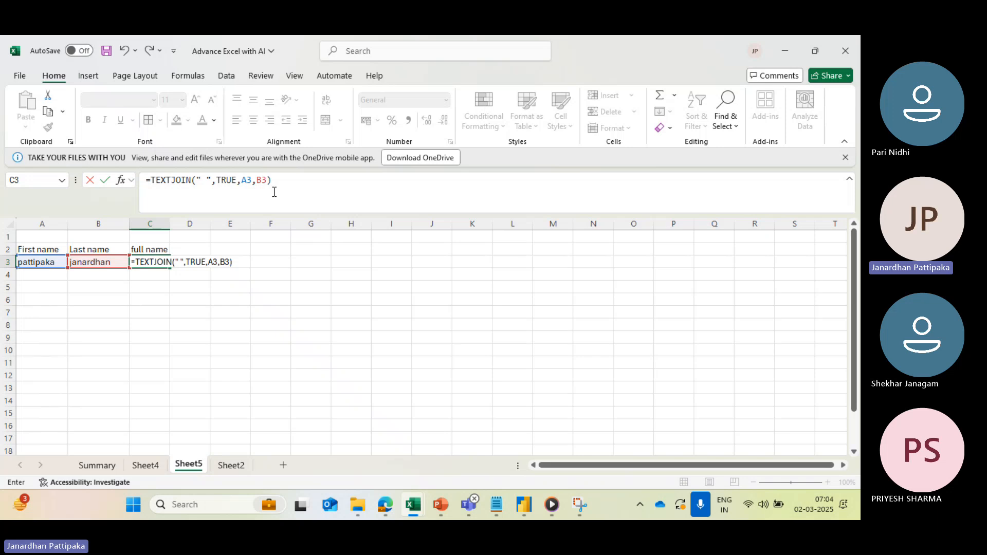
key("Return")
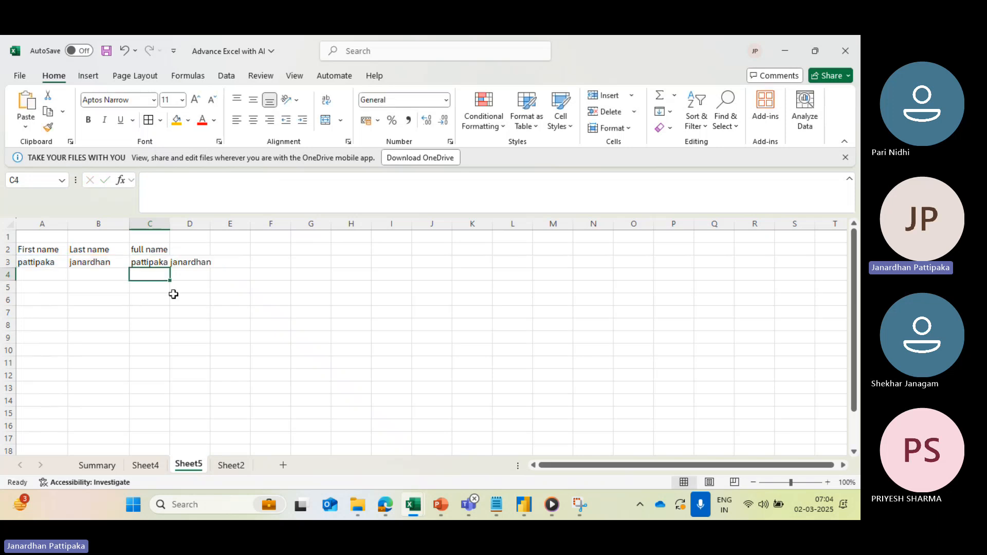
left_click(150, 257)
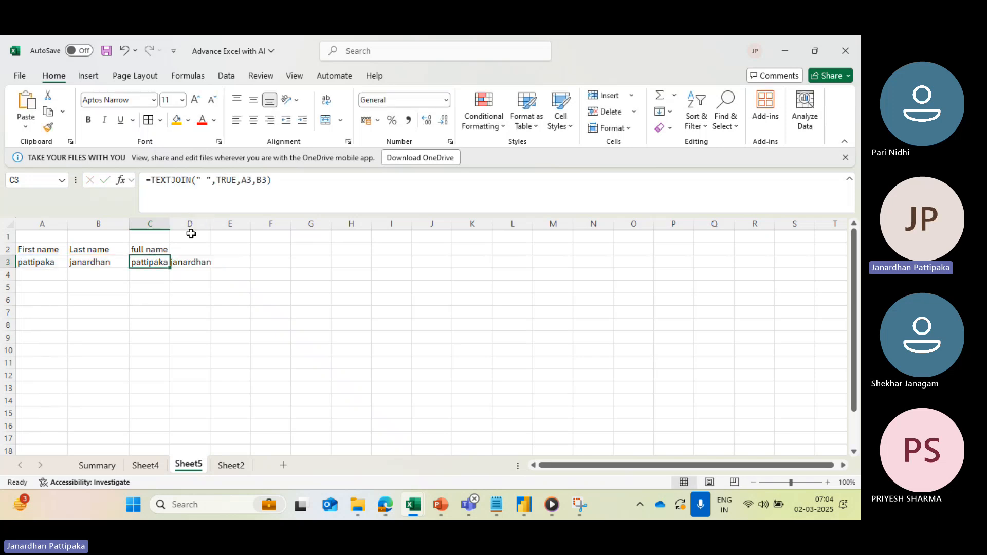
left_click_drag(170, 223, 214, 224)
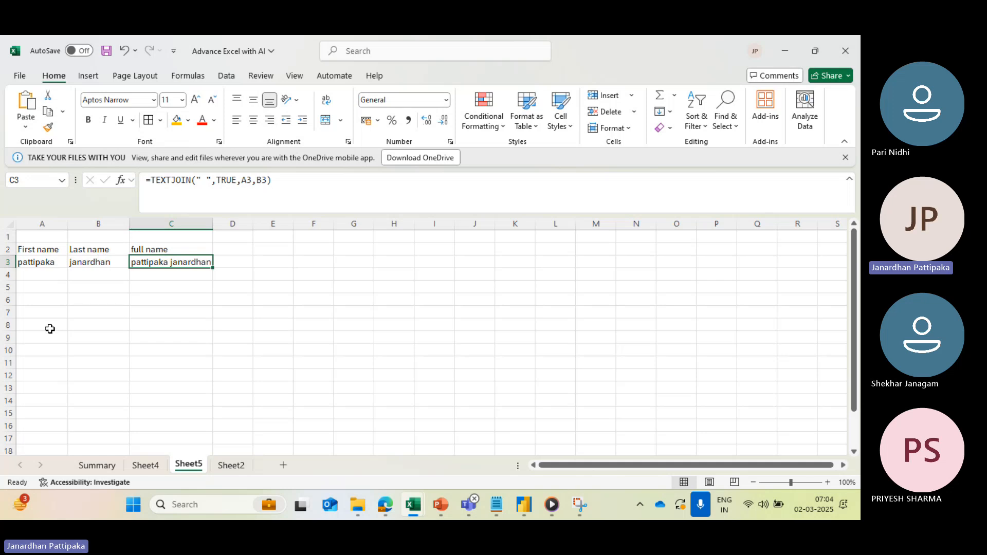
left_click(30, 302)
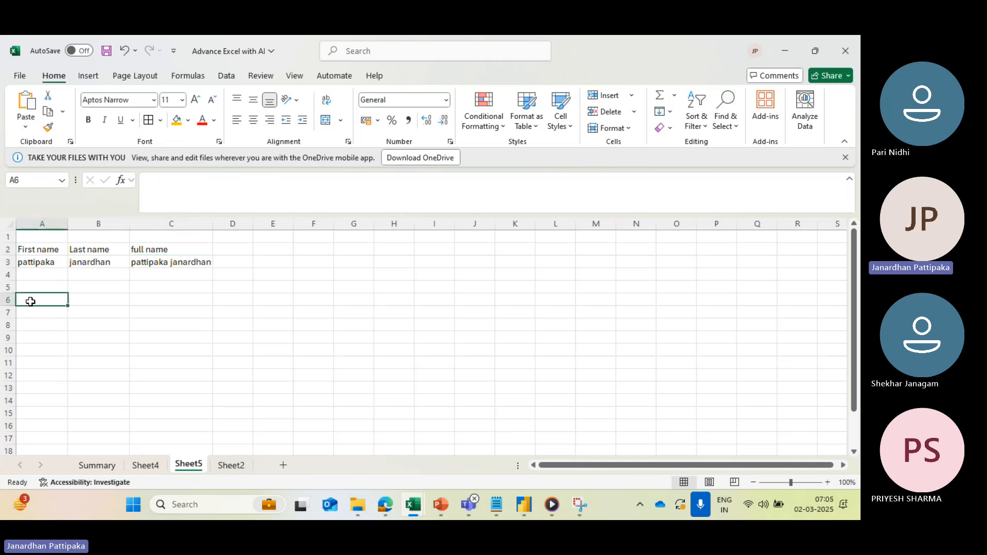
type("q)")
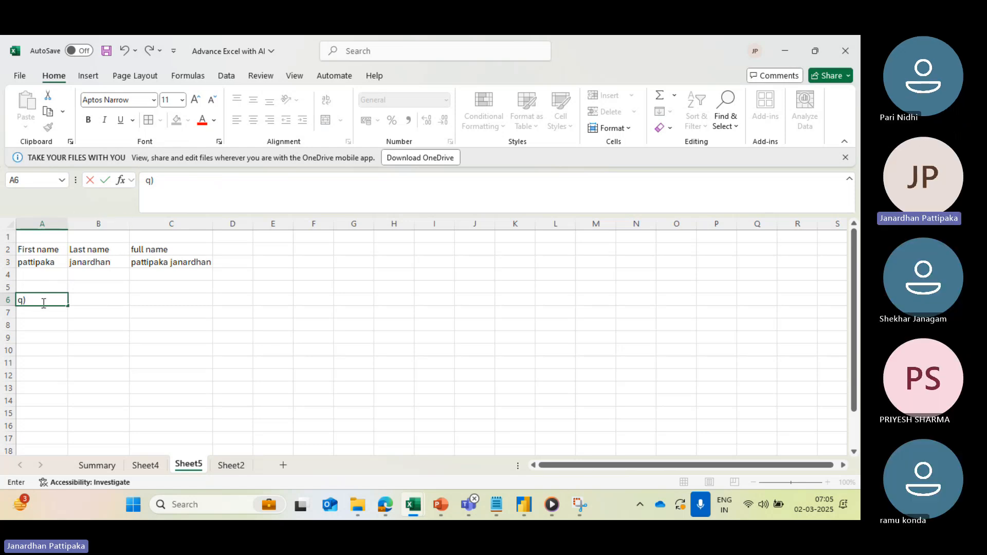
key("BackSpace")
key("BackSpace")
left_click(54, 365)
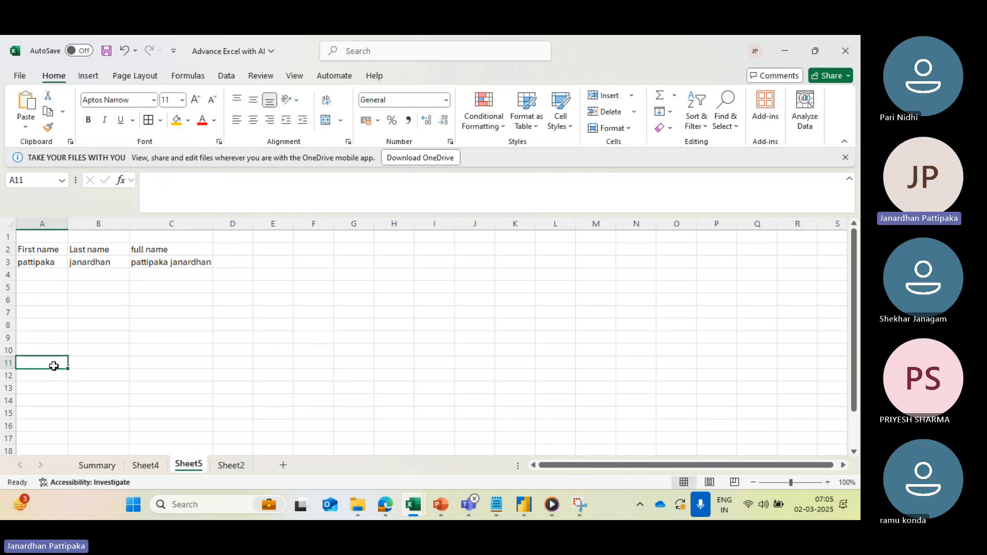
- Merge cells A6 to F6 into one cell with Merge Cells, without centring
left_click_drag(48, 298, 319, 298)
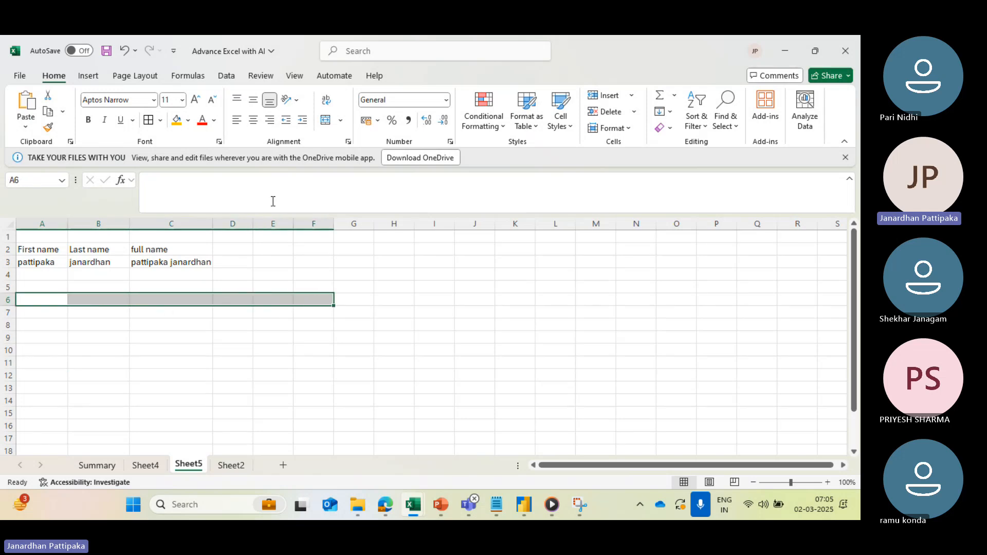
left_click(342, 123)
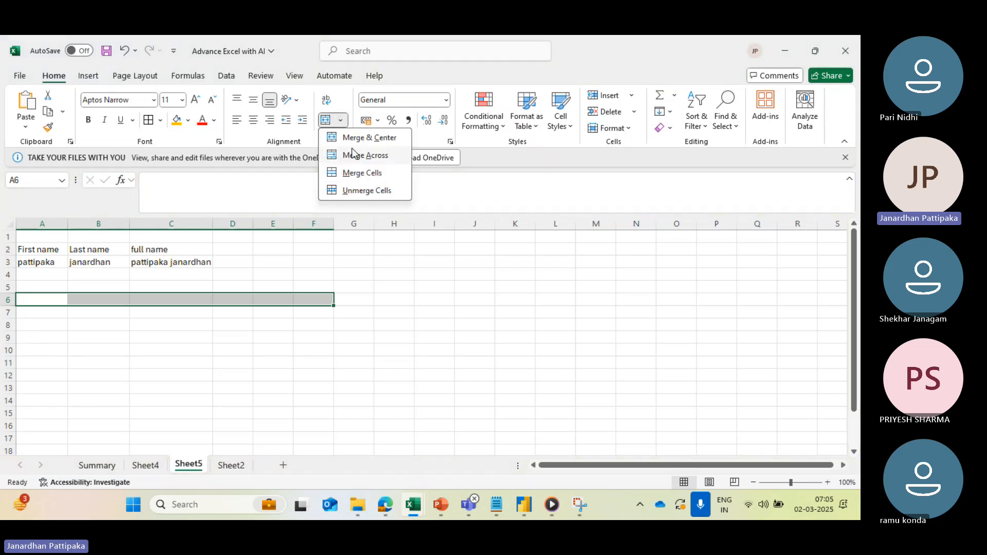
left_click(354, 175)
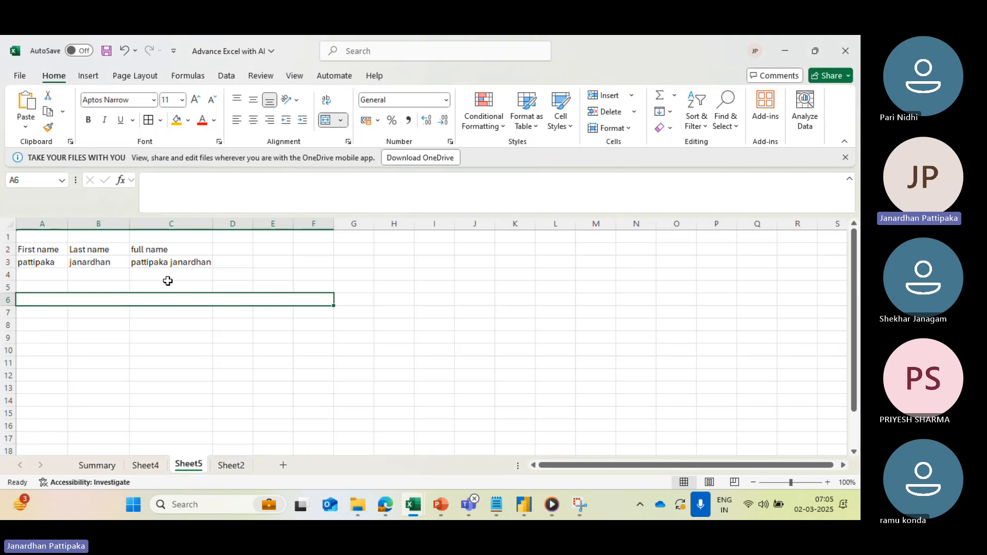
- Begin the exercise question in merged cell A6 with the text: q) craete a new column as "Mail id"
type("q")
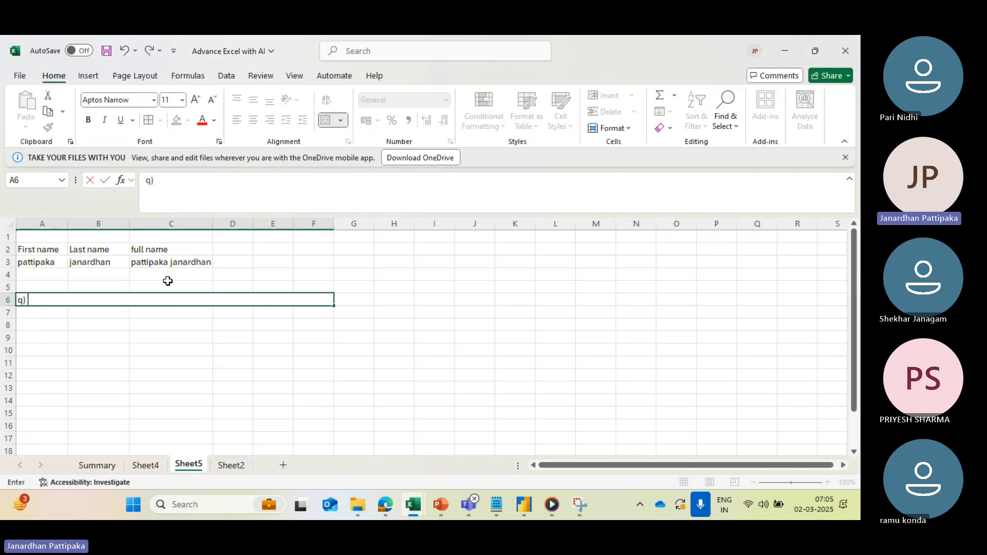
type(") craete a new")
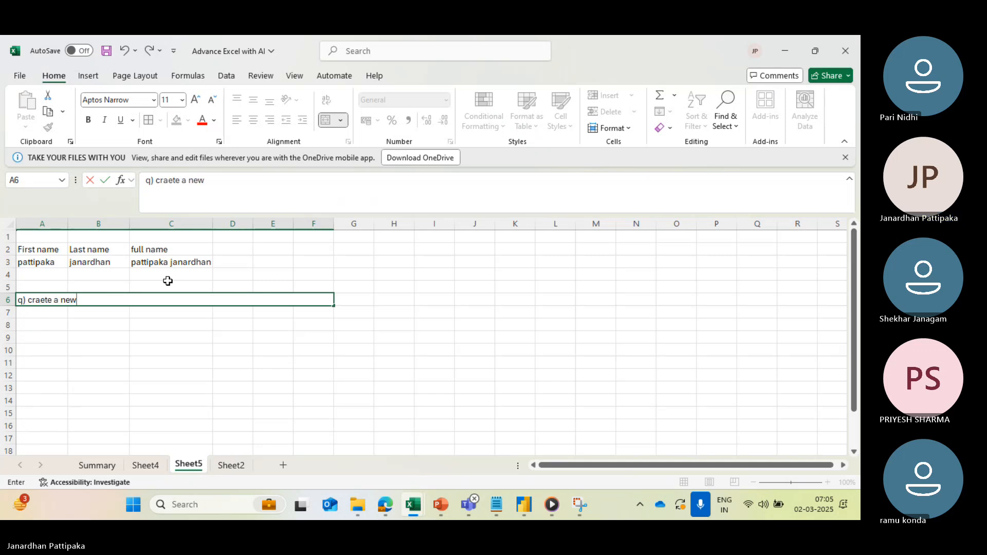
type(" column as \"Mail oid")
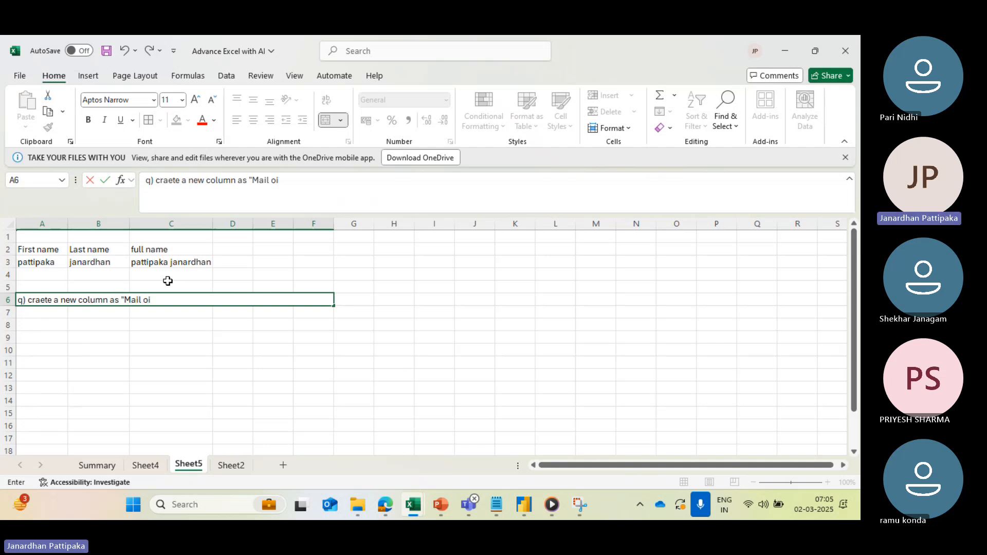
key("BackSpace")
key("BackSpace")
key("BackSpace")
key("BackSpace")
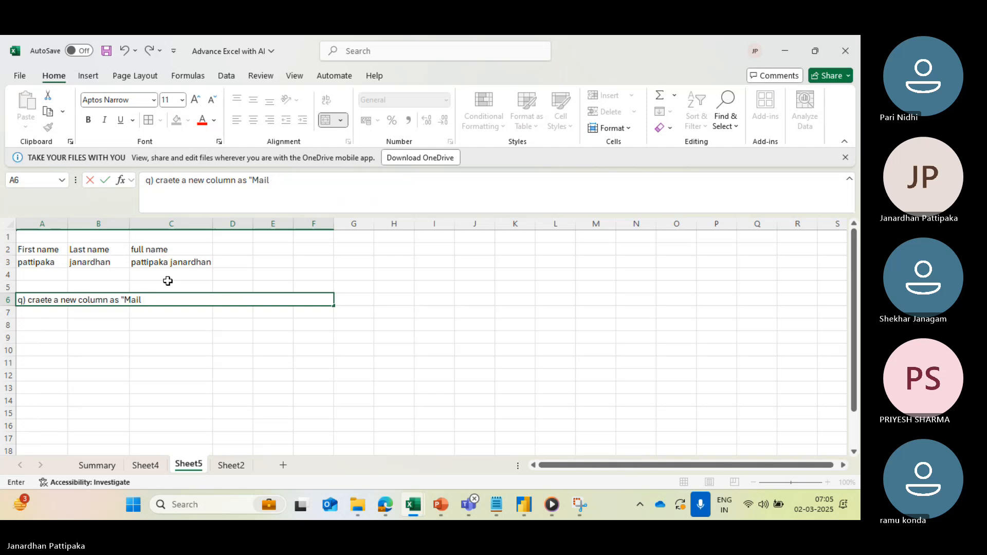
type("id\"")
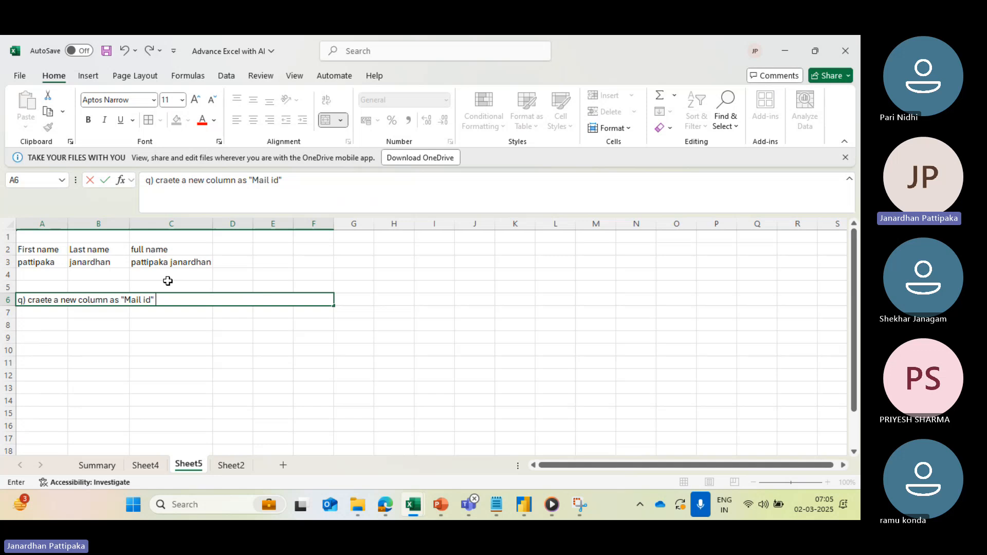
type(" filled with")
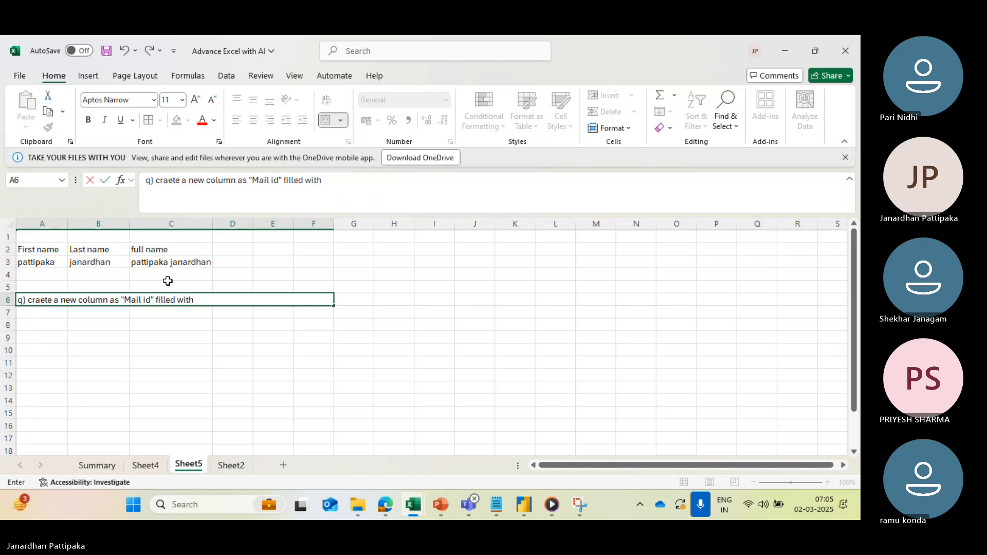
type(" First name+")
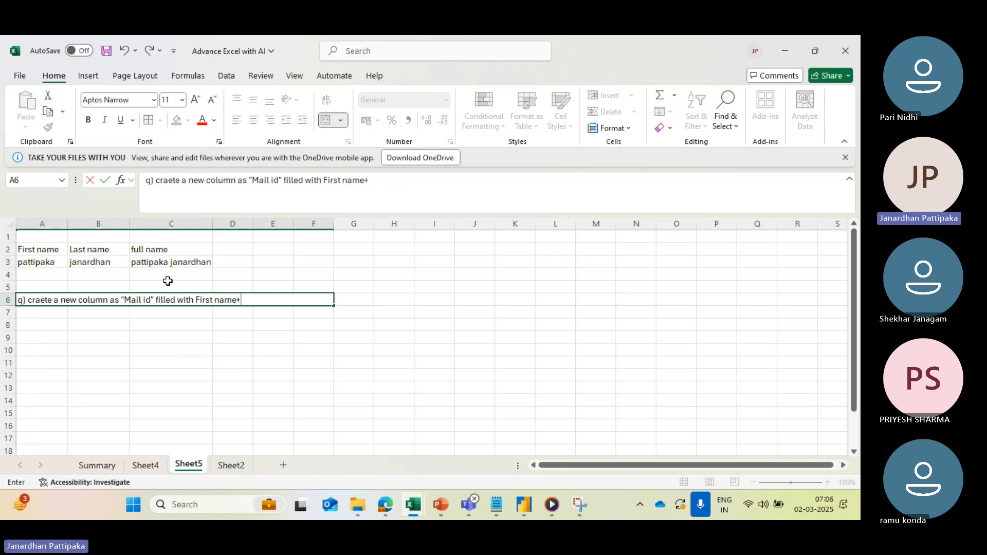
type("\"")
key("alt+Tab")
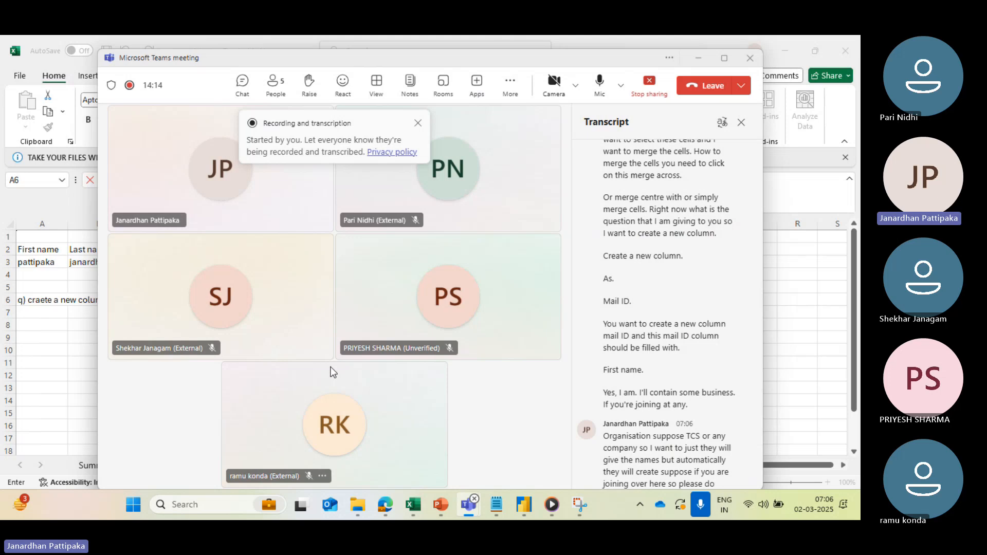
key("alt+Tab")
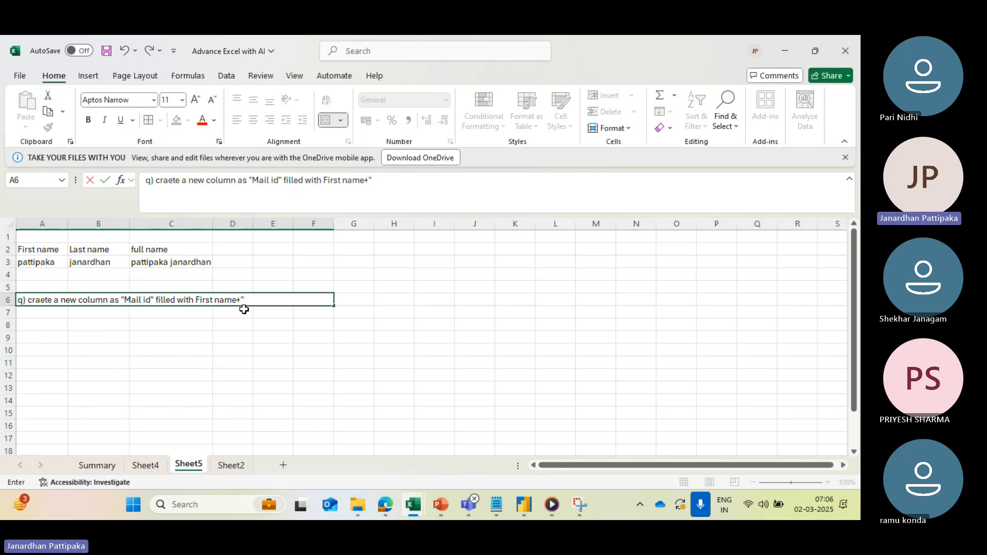
type("@tcs.com")
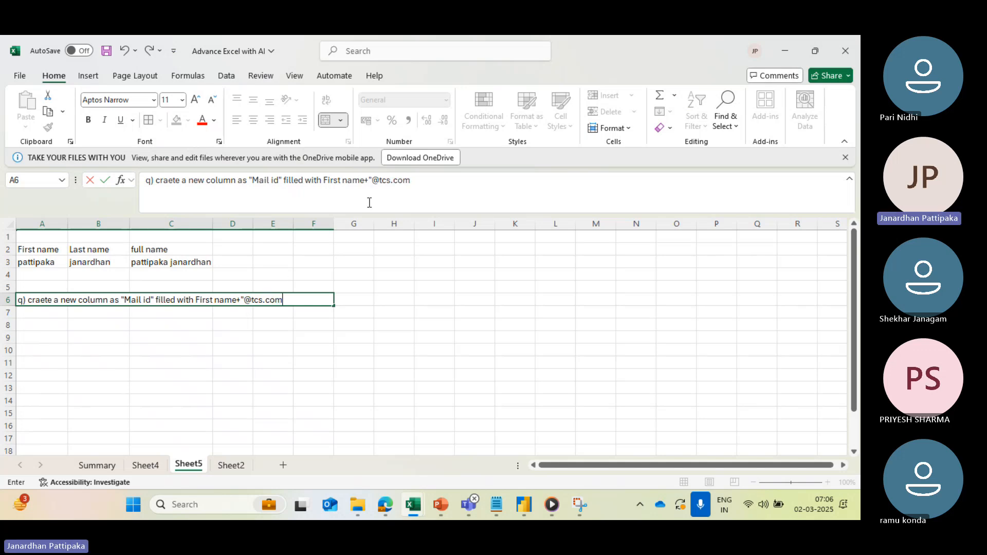
left_click(417, 181)
type("\"")
left_click(226, 348)
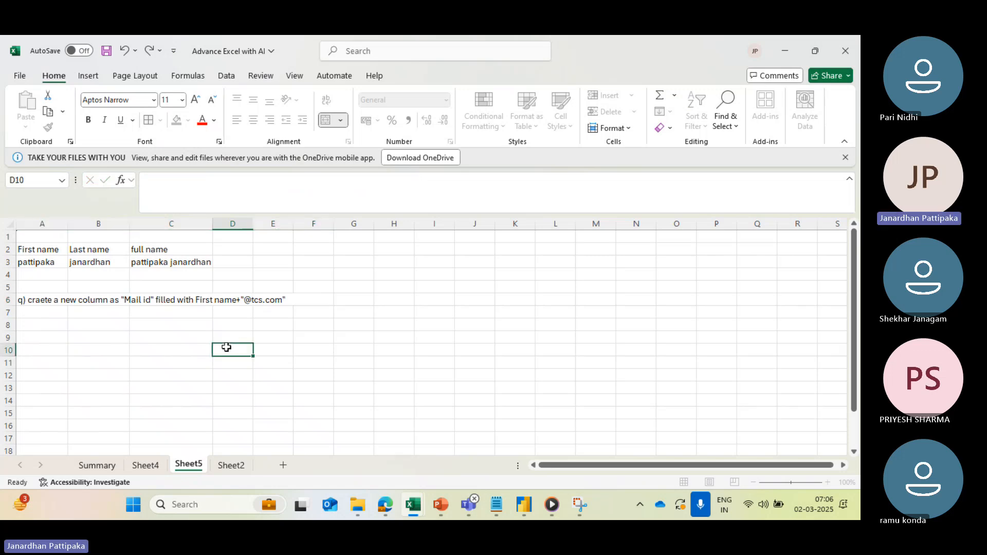
left_click(140, 302)
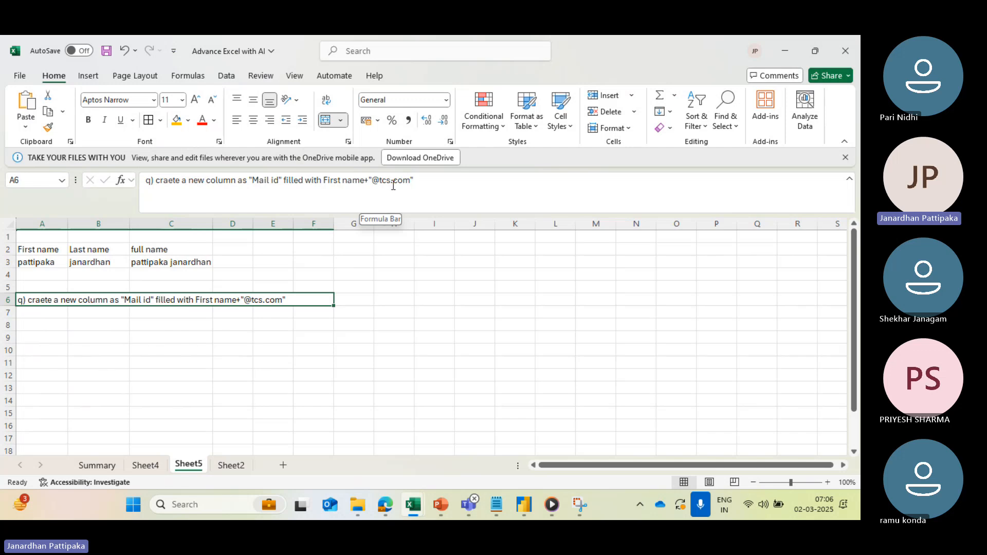
- Enter the headers "First name" in cell A8, "Last name" in B8 and "mail id" in C8
left_click(22, 327)
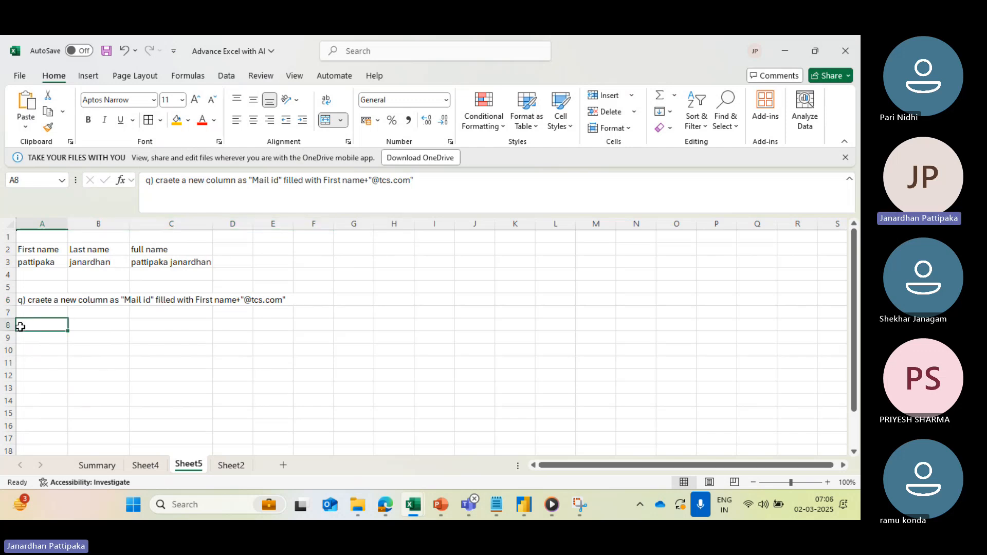
type("First name")
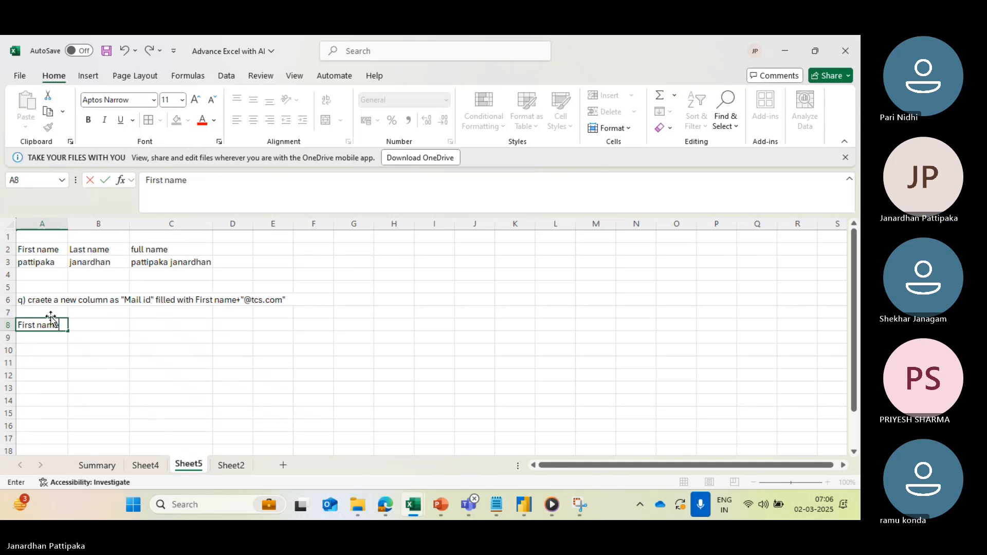
left_click(91, 328)
type("Last name")
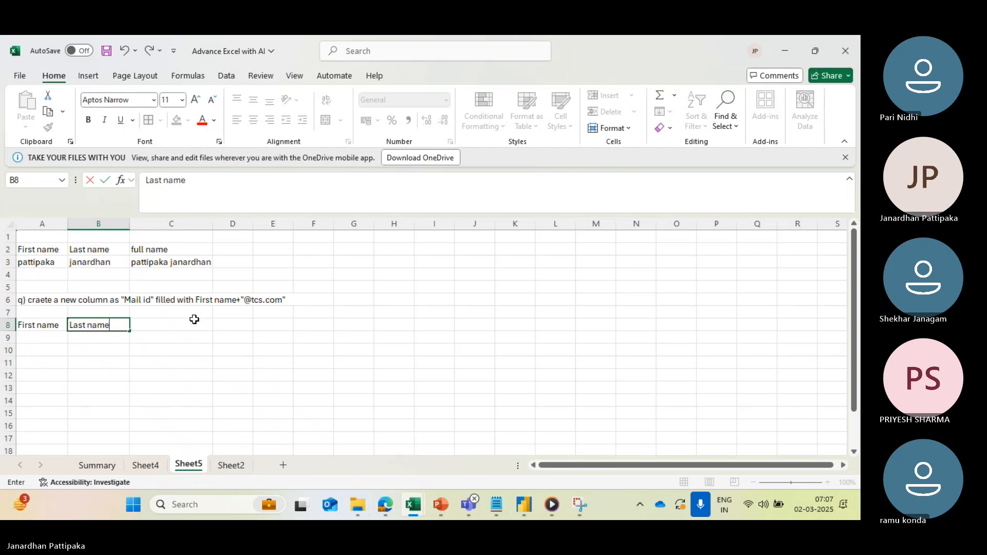
left_click(194, 322)
type("ma")
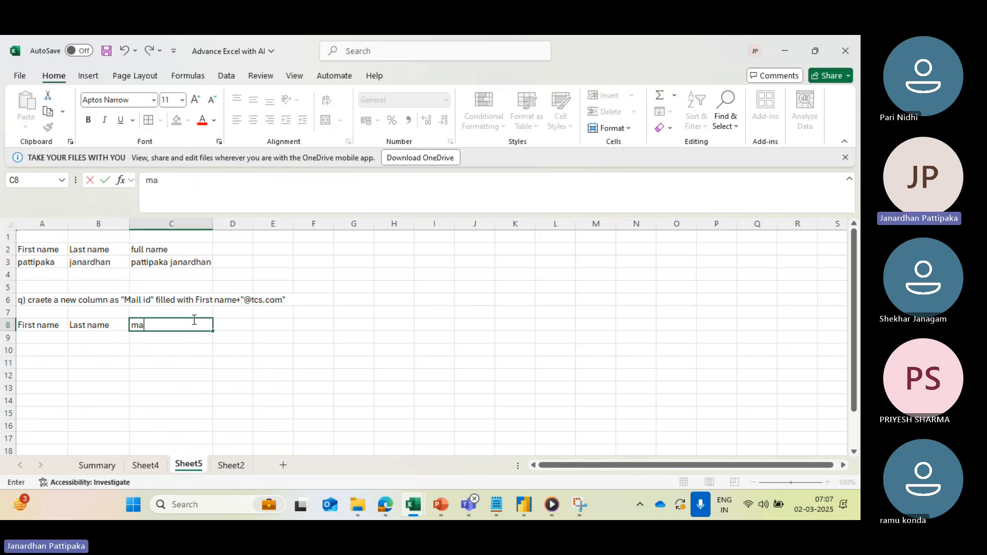
type("il id")
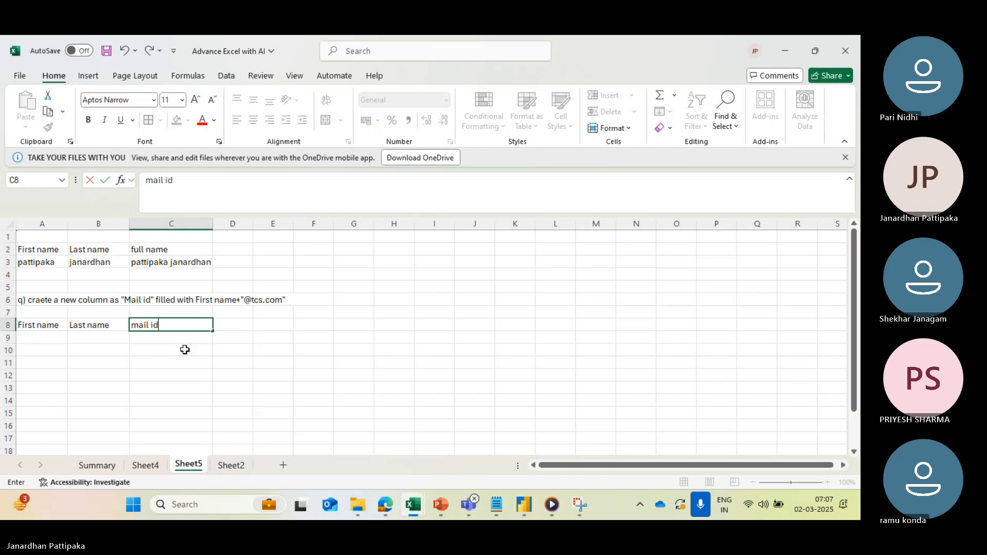
left_click(176, 396)
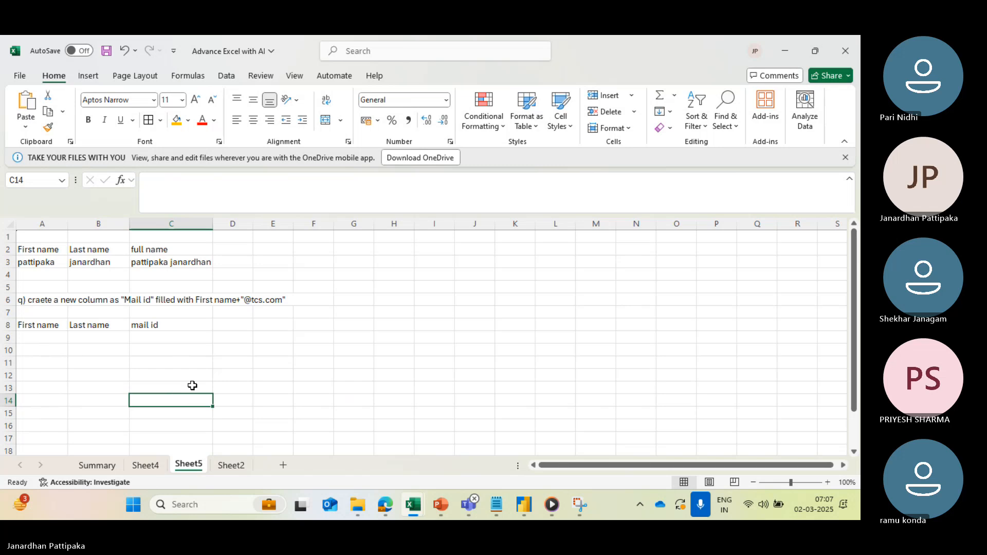
- Fill in the first sample person's first name in cell A9 and last name in B9
left_click(42, 340)
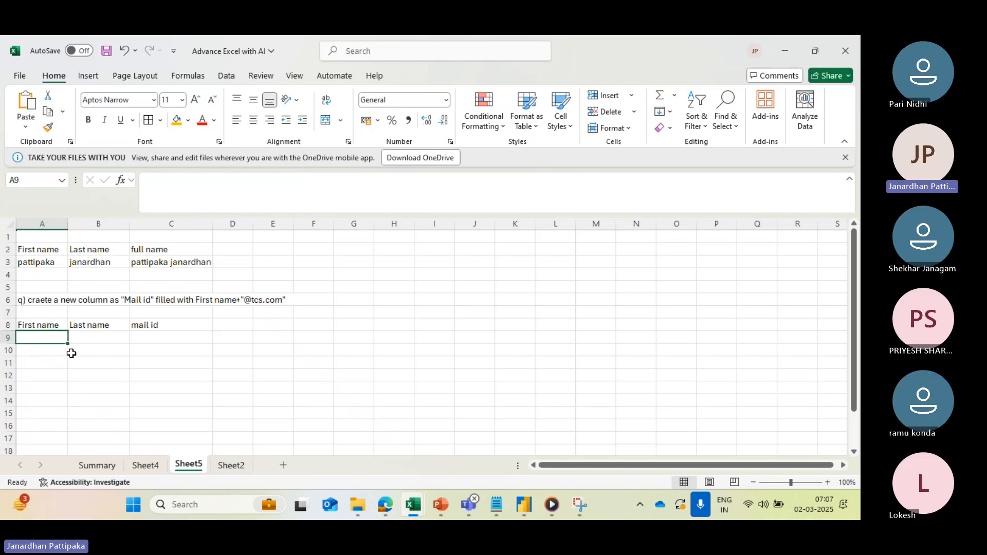
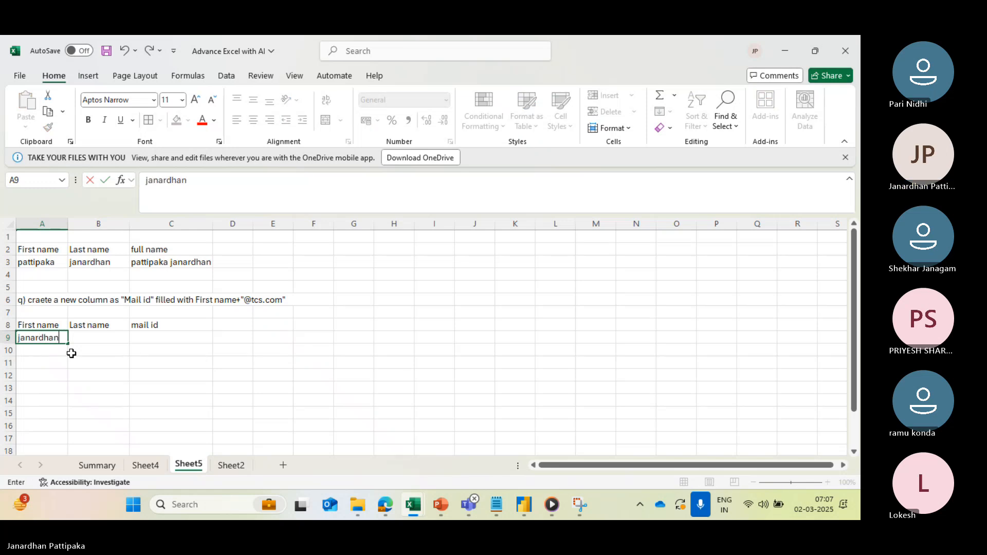
left_click(108, 338)
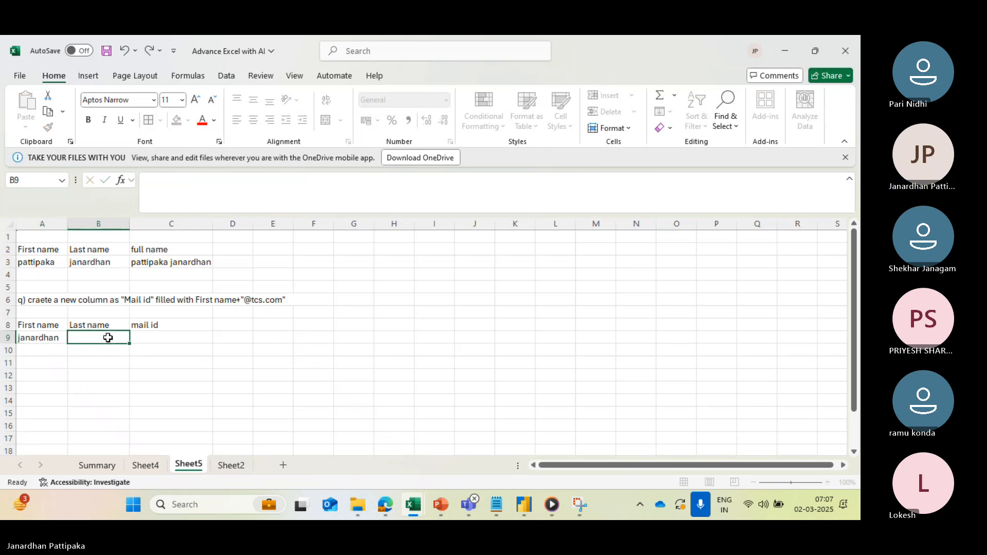
type("si")
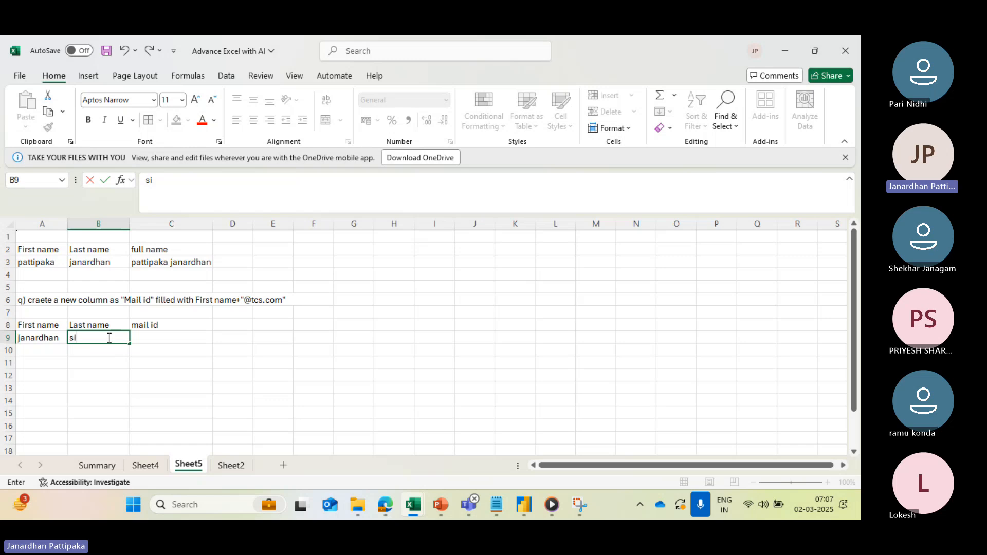
type("th")
key("BackSpace")
key("BackSpace")
key("BackSpace")
key("BackSpace")
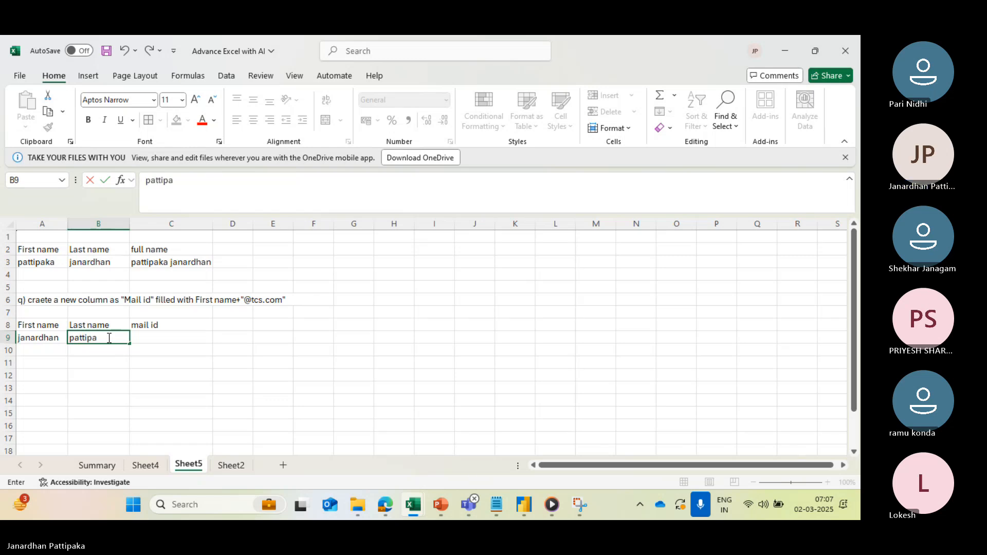
left_click(149, 397)
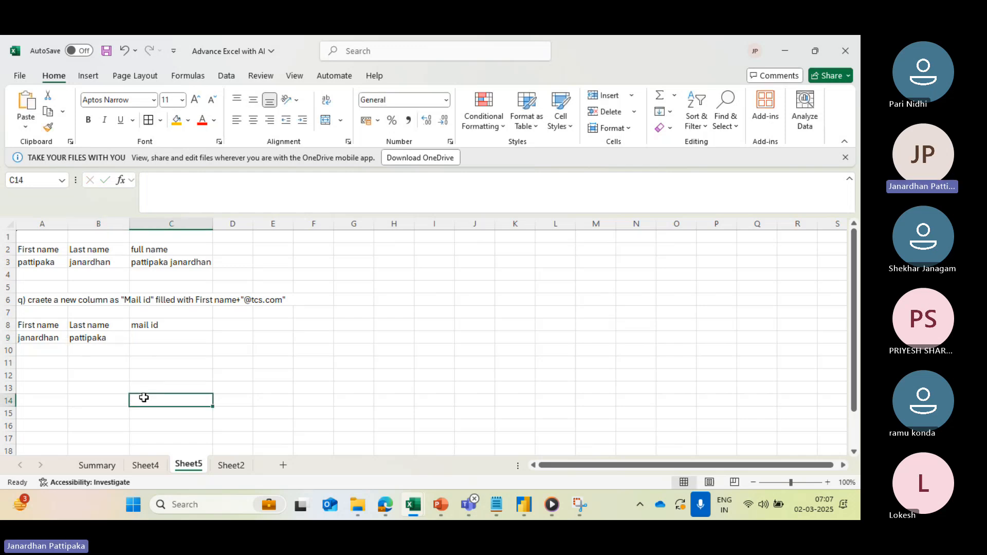
left_click(88, 338)
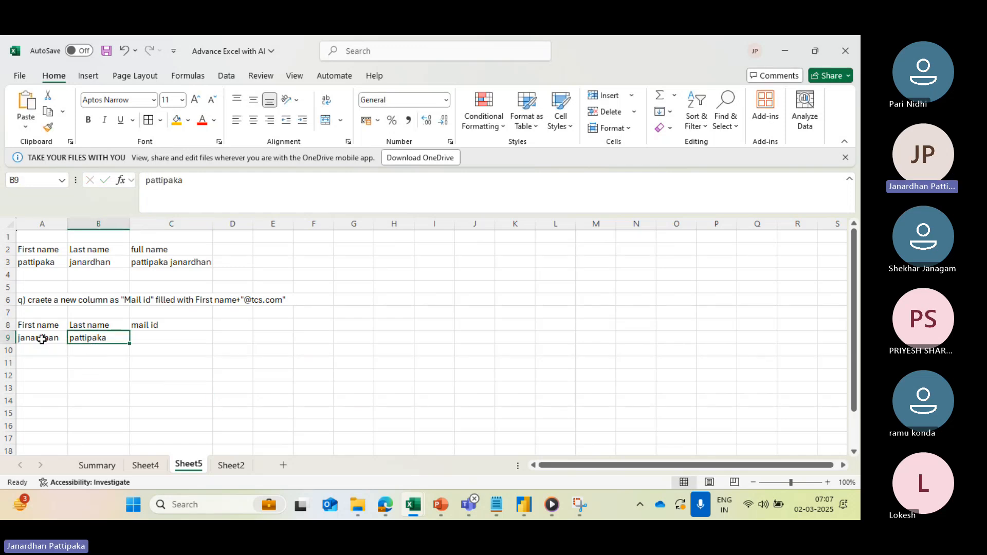
left_click(42, 340)
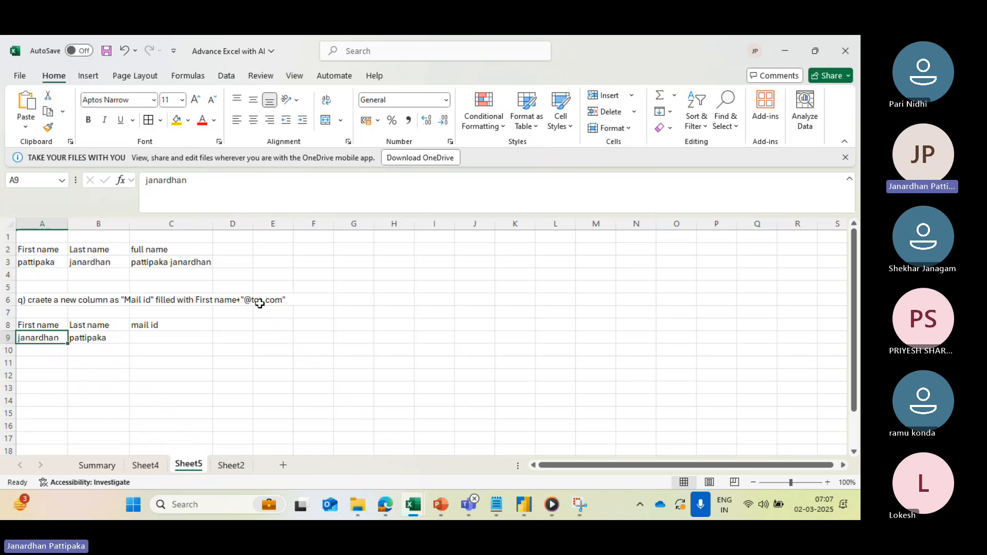
left_click(161, 326)
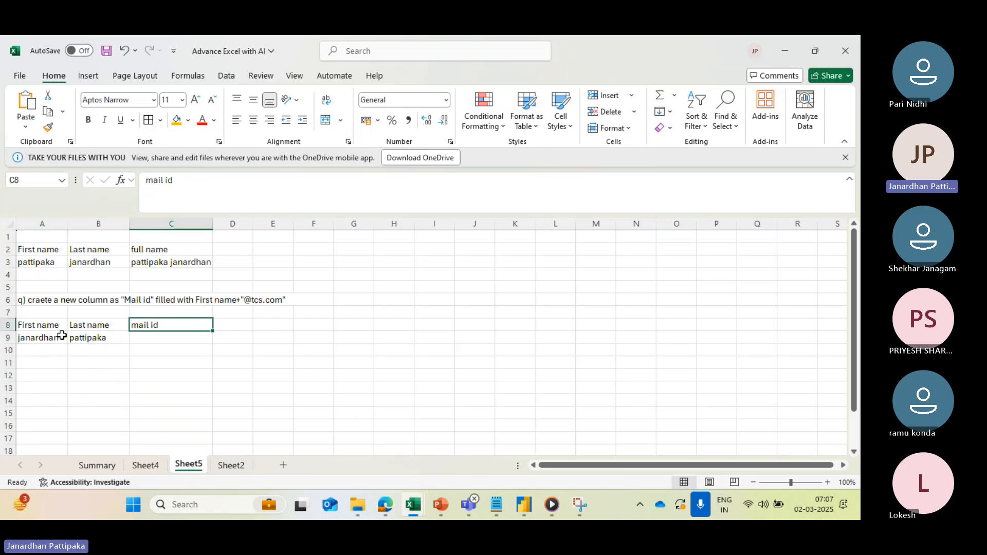
left_click(45, 341)
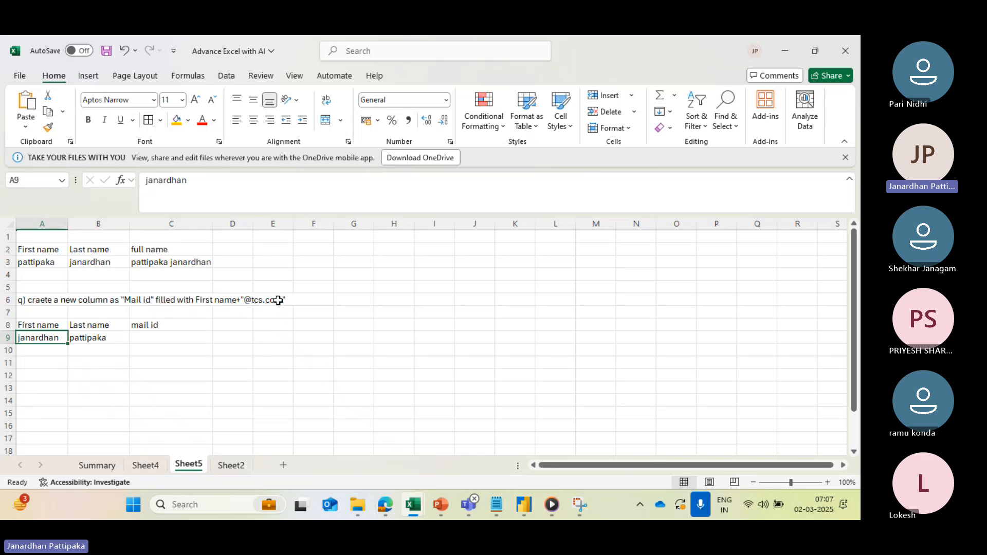
left_click(164, 339)
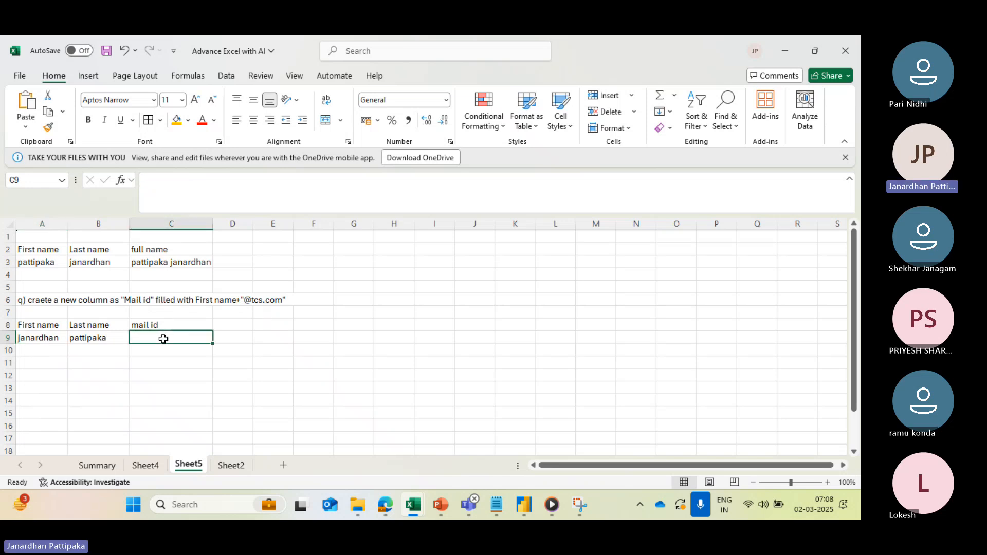
type("=")
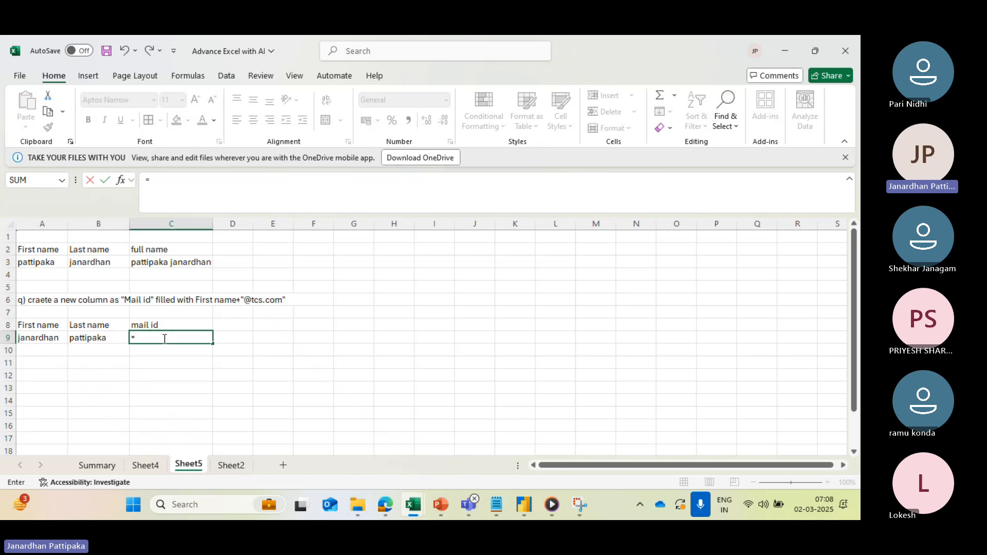
left_click(45, 340)
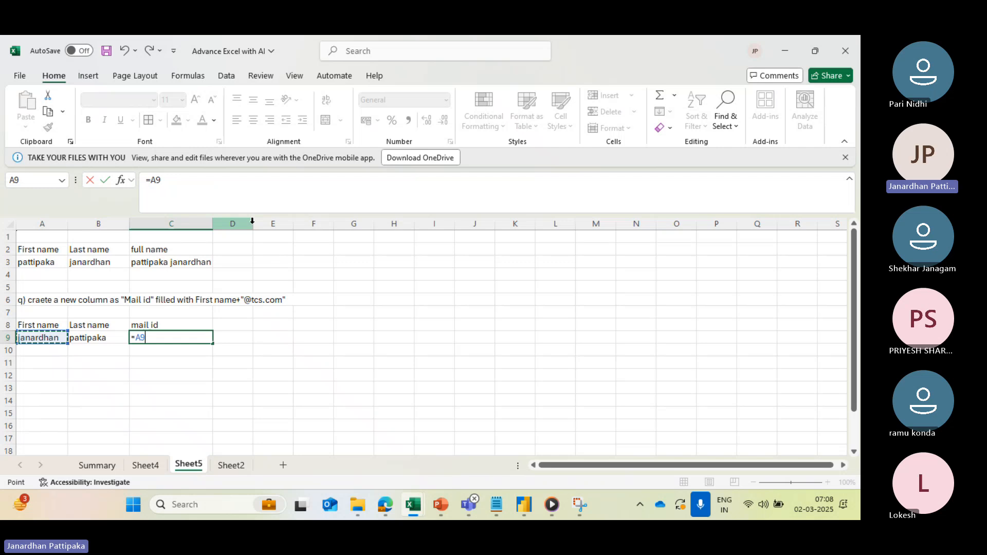
type("&")
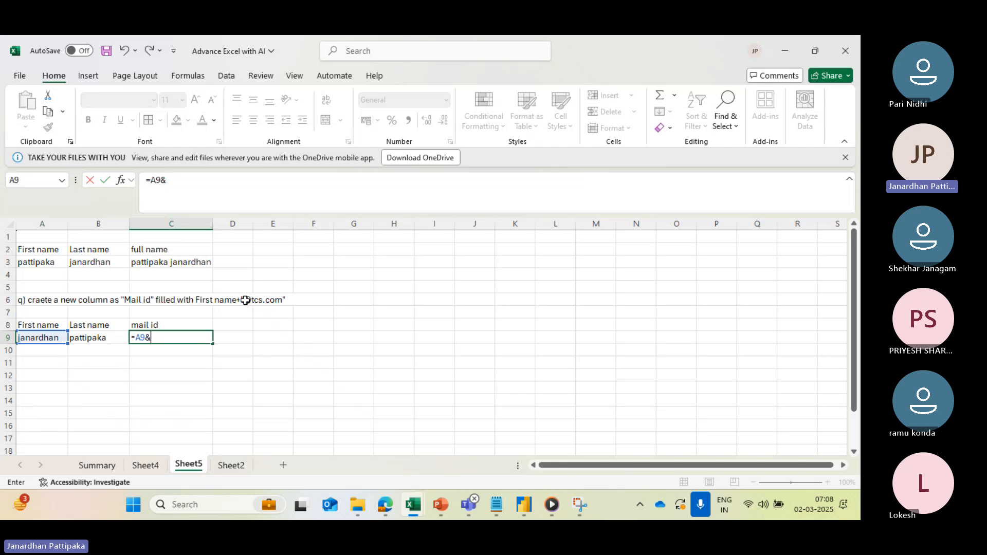
type("\"@tcs.com")
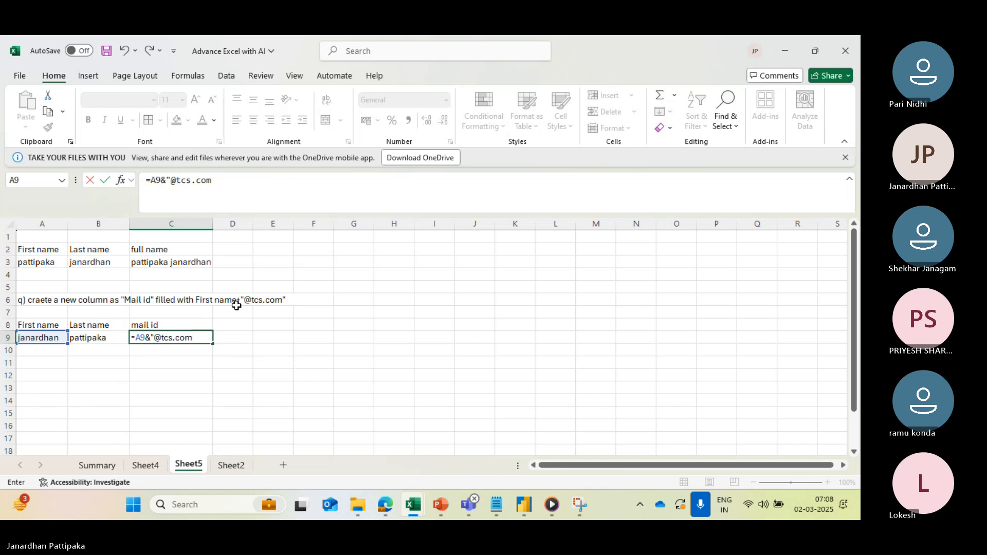
type("\"")
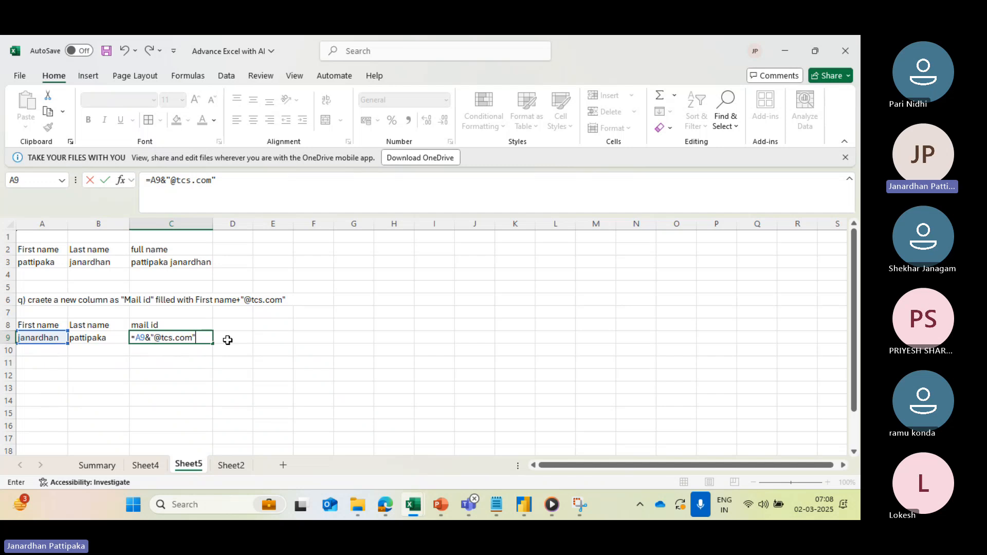
key("Return")
left_click(183, 338)
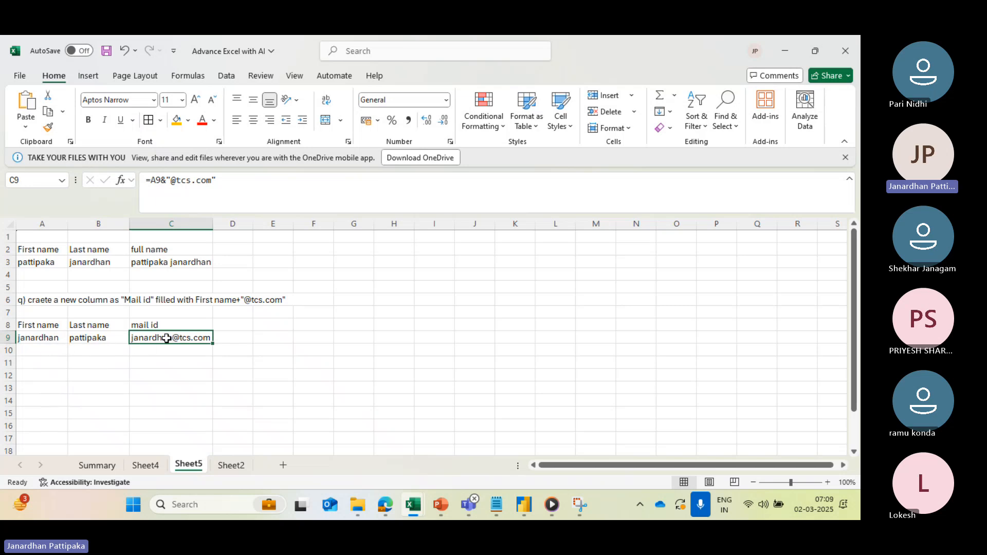
- Fill in a second person's first name in cell A10 and correctly spelled last name in B10
left_click(30, 346)
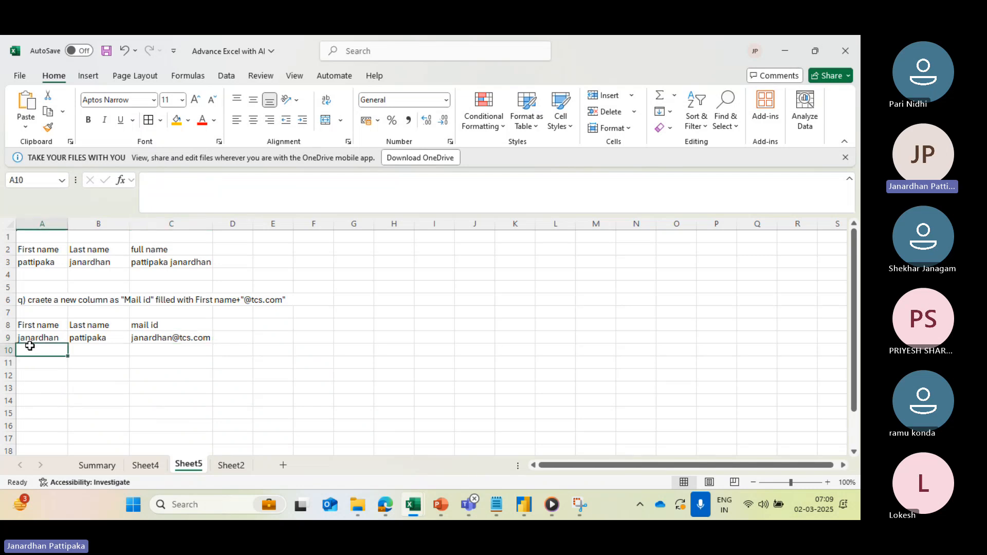
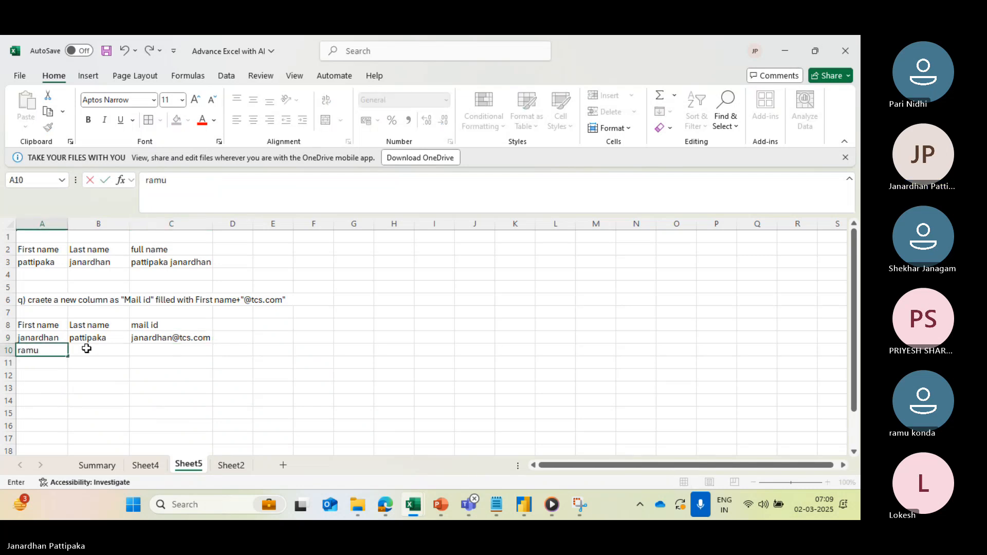
left_click(95, 350)
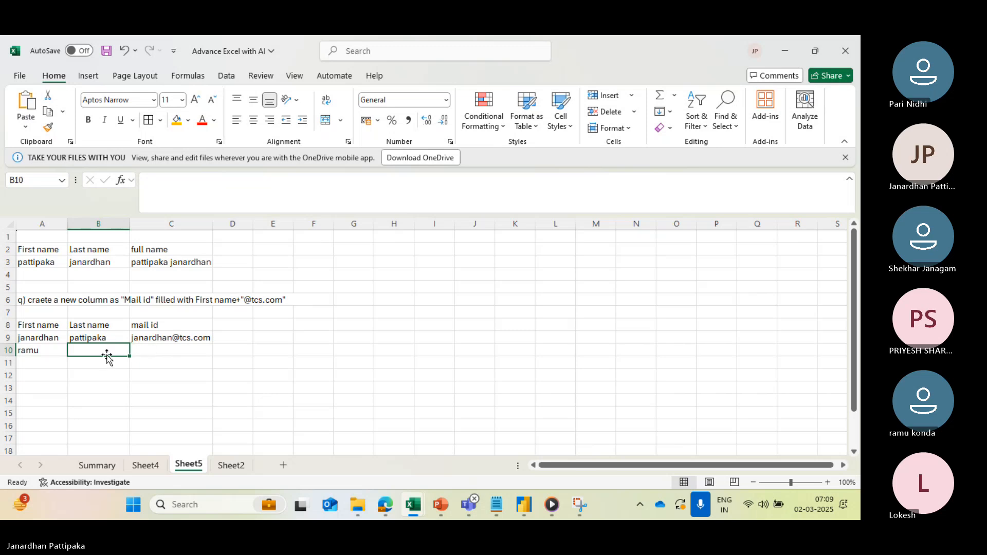
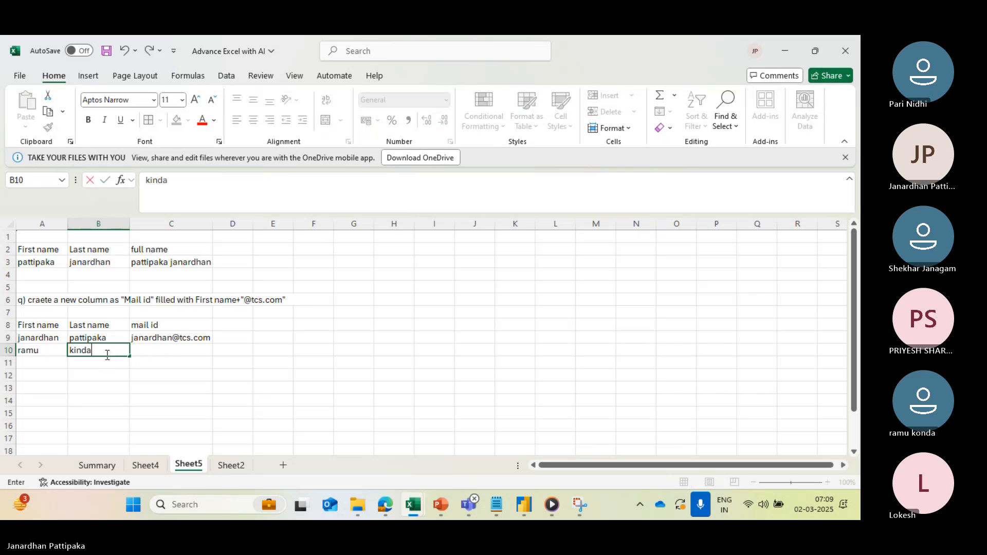
left_click(165, 360)
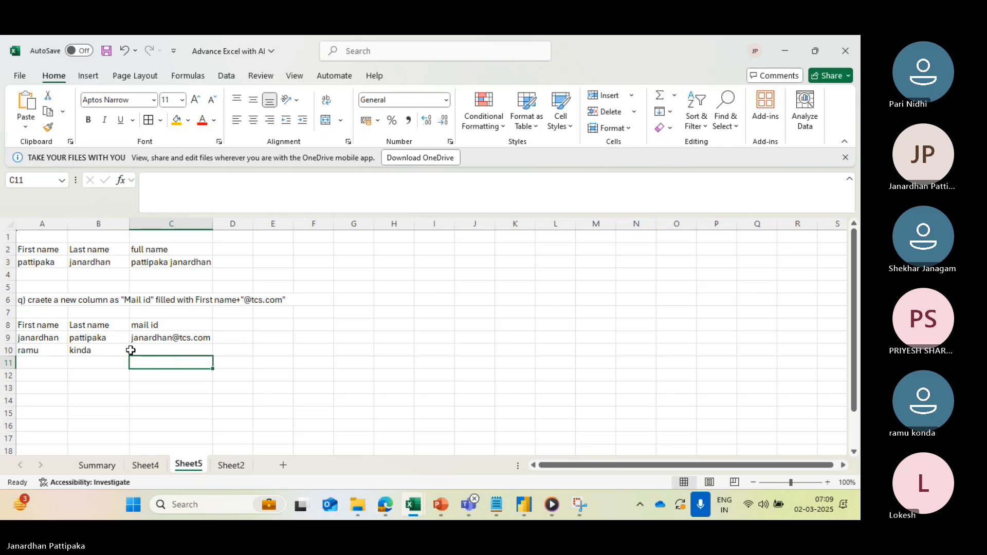
left_click(110, 350)
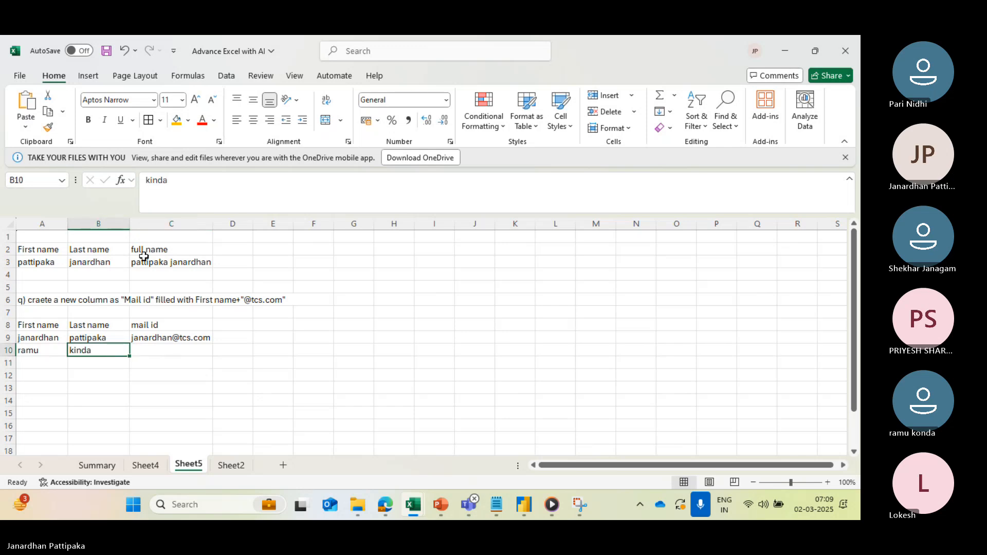
left_click(154, 180)
key("BackSpace")
type("o")
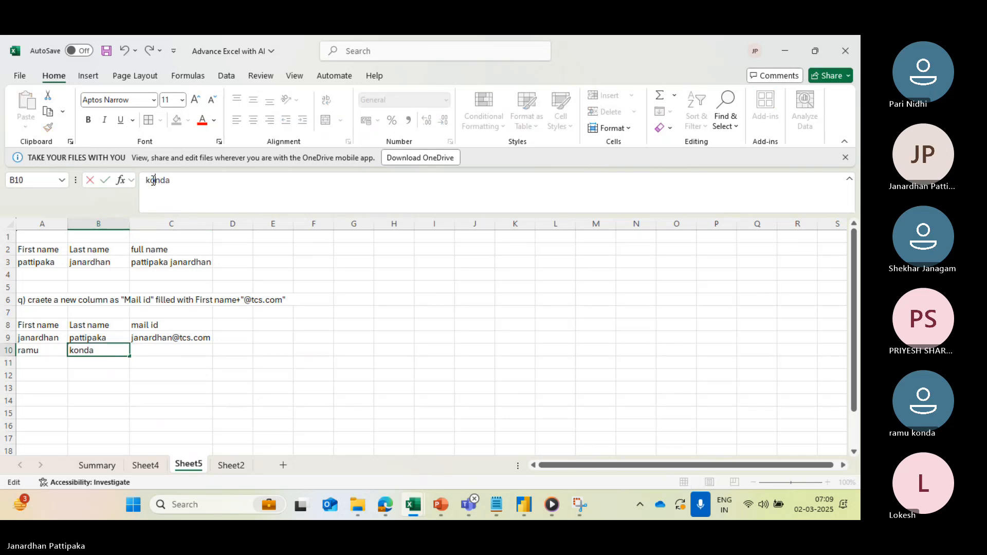
left_click(195, 386)
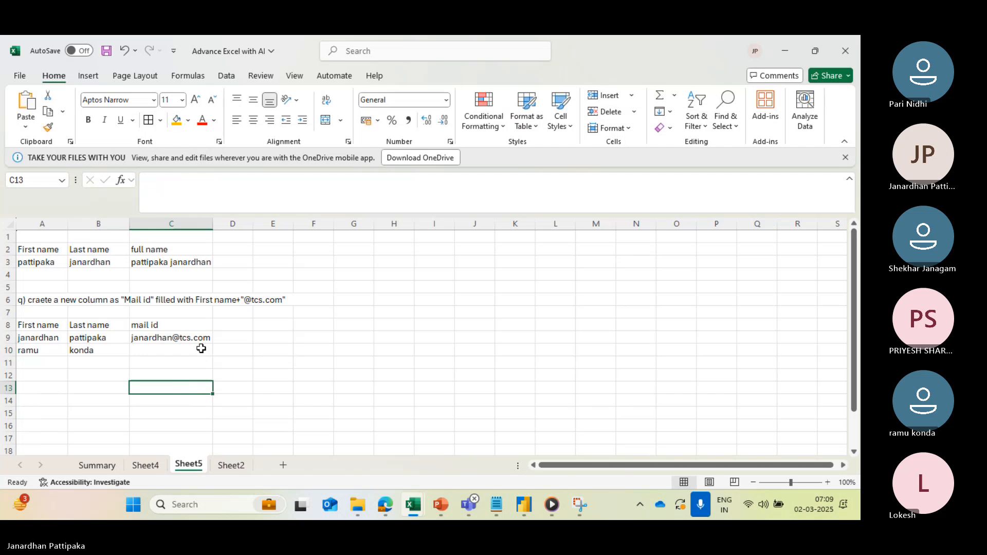
- Fill the mail id formula from cell C9 down to C10 and inspect the copied formula
left_click(201, 337)
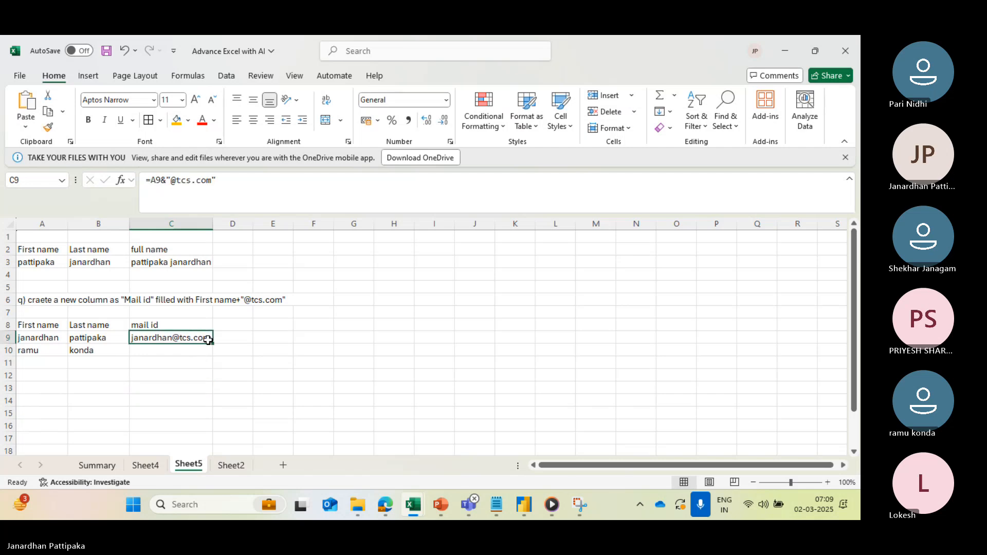
left_click_drag(212, 344, 214, 354)
left_click(163, 383)
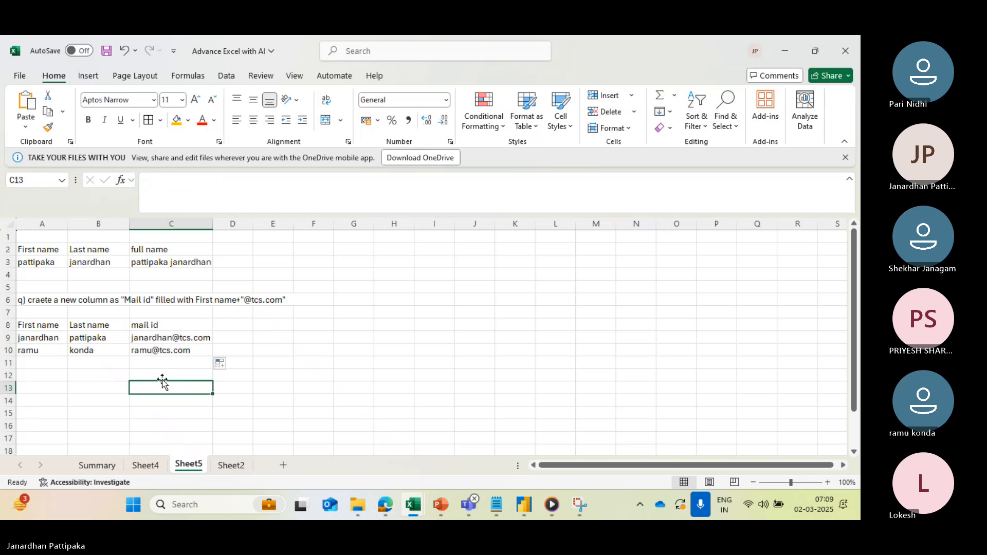
left_click(142, 350)
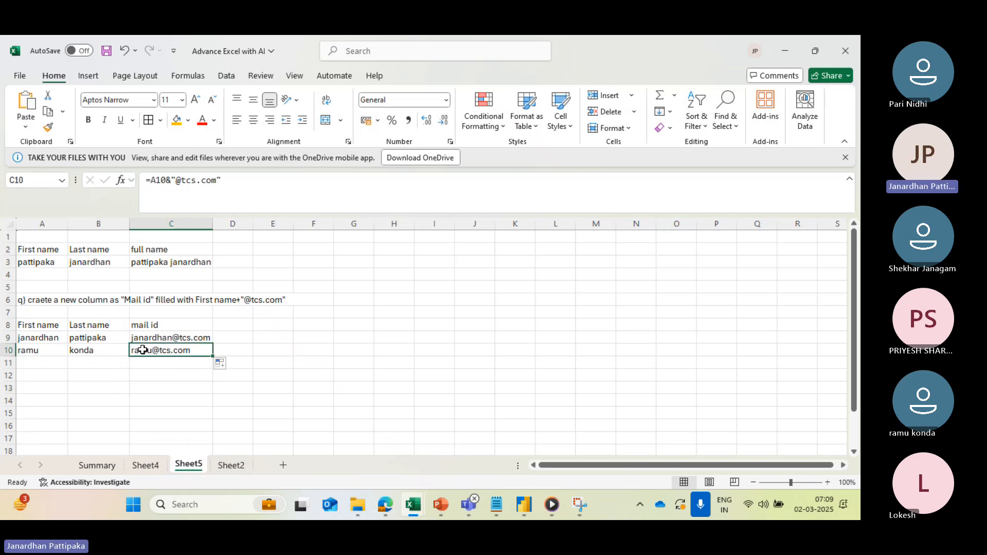
double_click(143, 350)
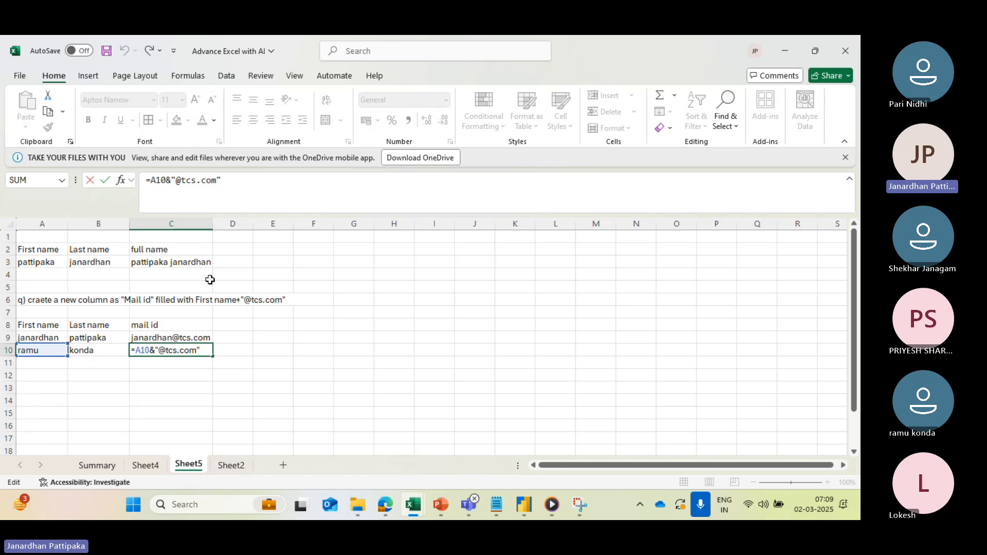
key("ctrl+Return")
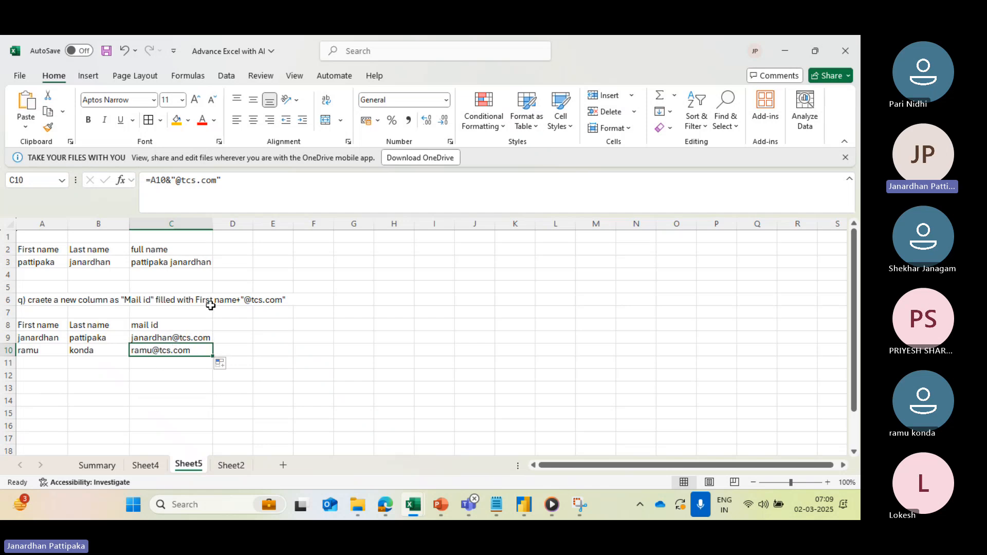
left_click(183, 304)
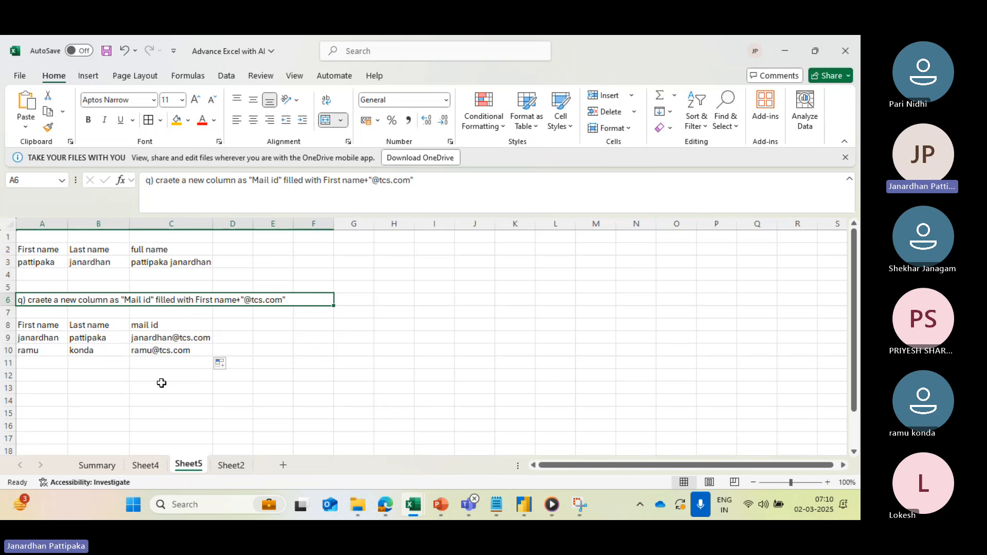
- Enter the heading "square root" in cell A13, below the mail id table
scroll(162, 383, "down", 1)
left_click(50, 357)
type("s")
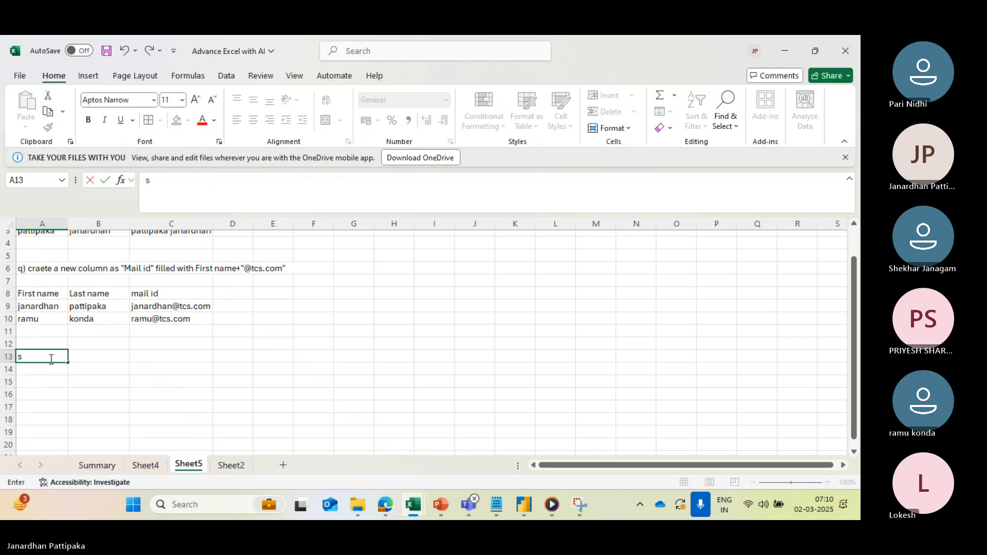
type("quare root")
scroll(51, 360, "down", 3)
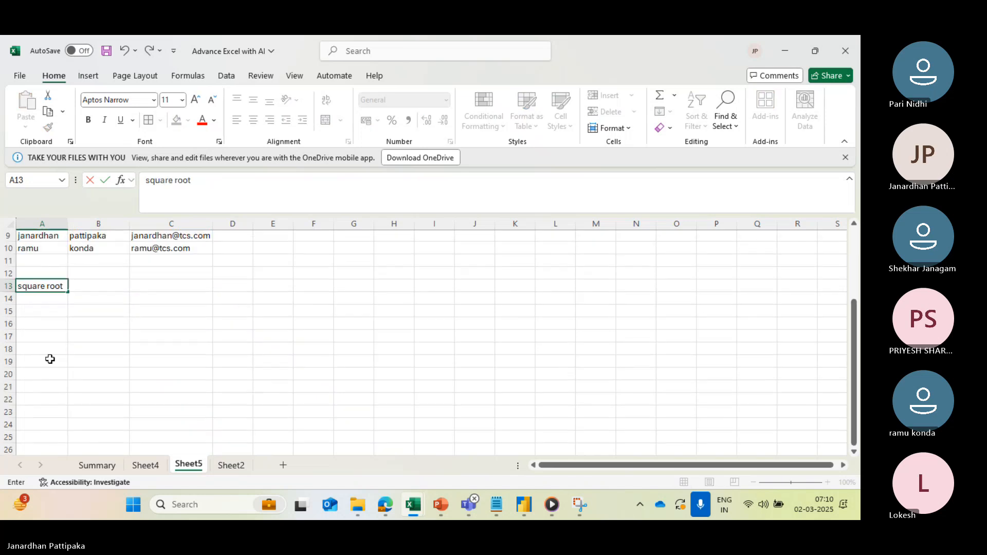
left_click(53, 304)
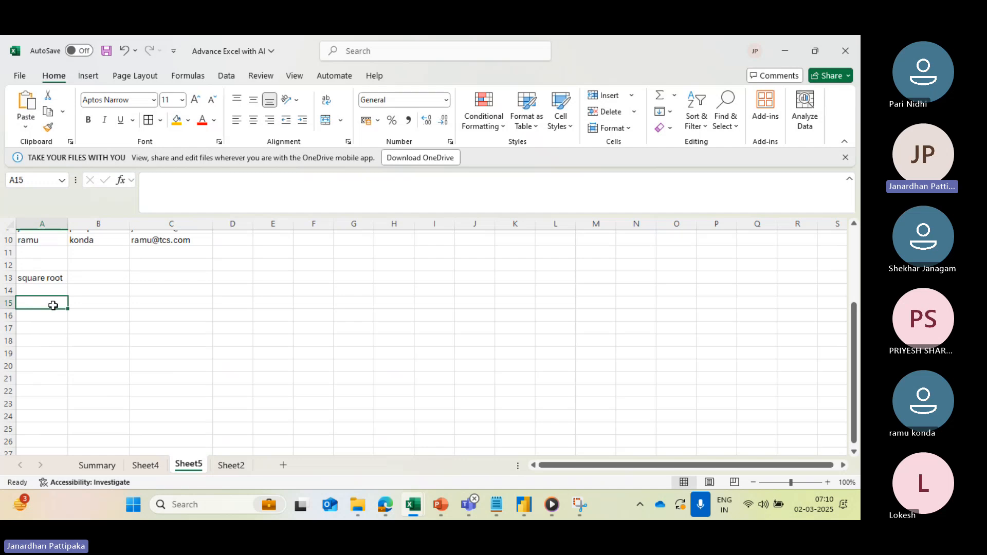
- Enter the column headings "value" in cell A15 and "square root" in cell B15
type("va")
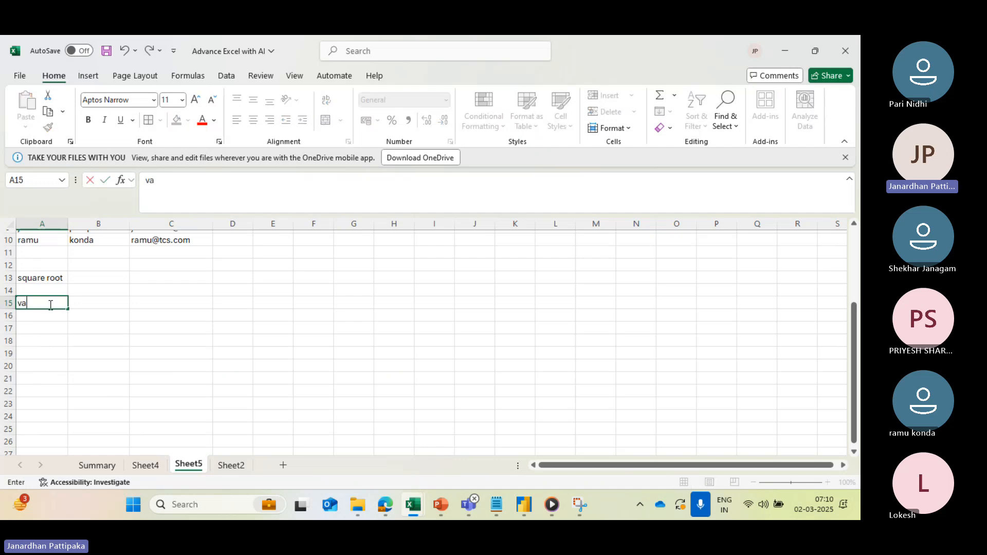
type("lue")
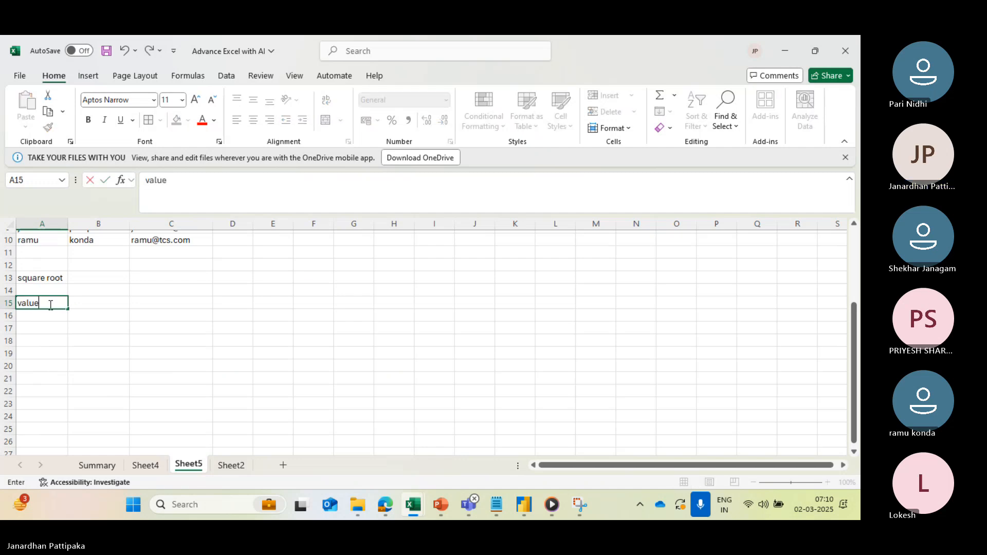
left_click(102, 305)
type("squar")
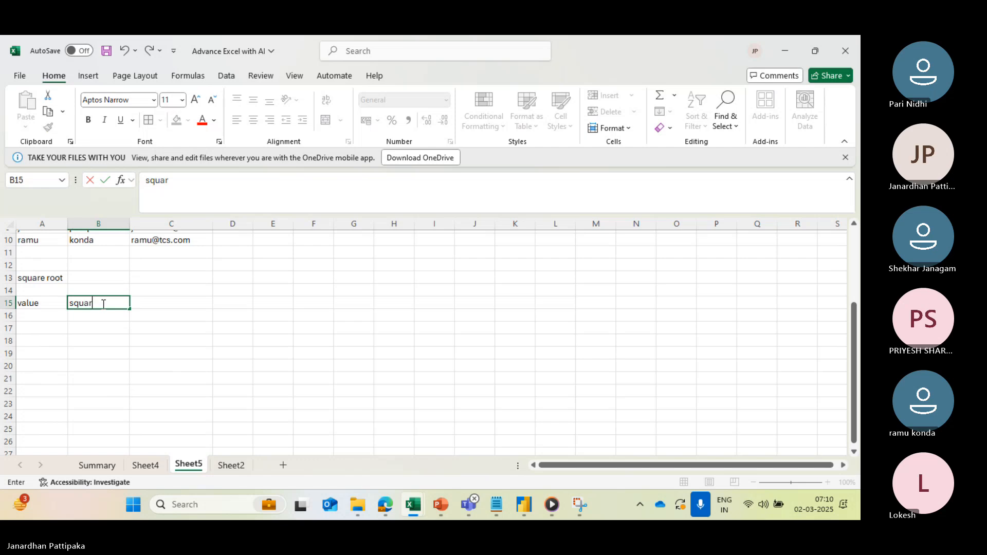
type("e root")
- Enter the numbers 49, 256, 169 and 123454321 in cells A16 to A19 under the value heading
left_click(56, 318)
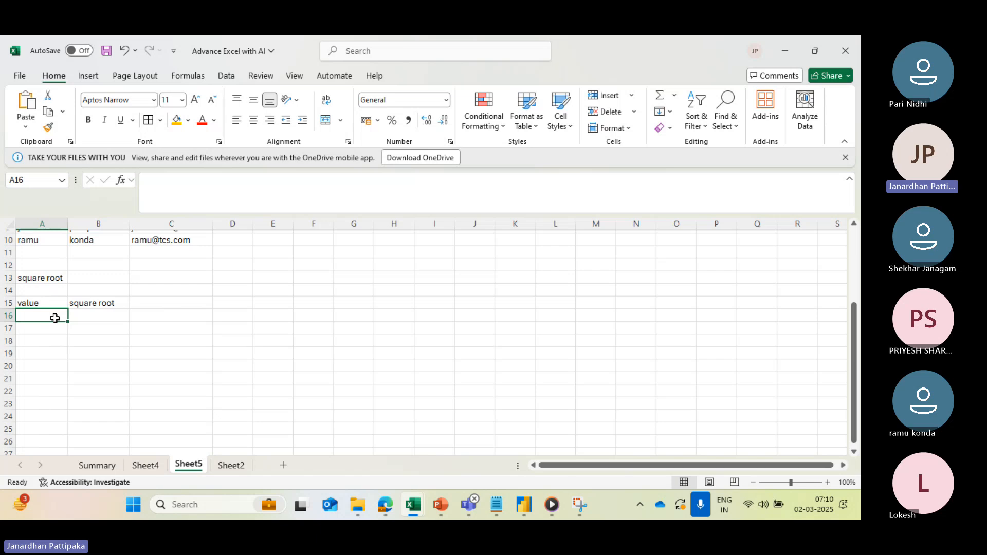
type("49")
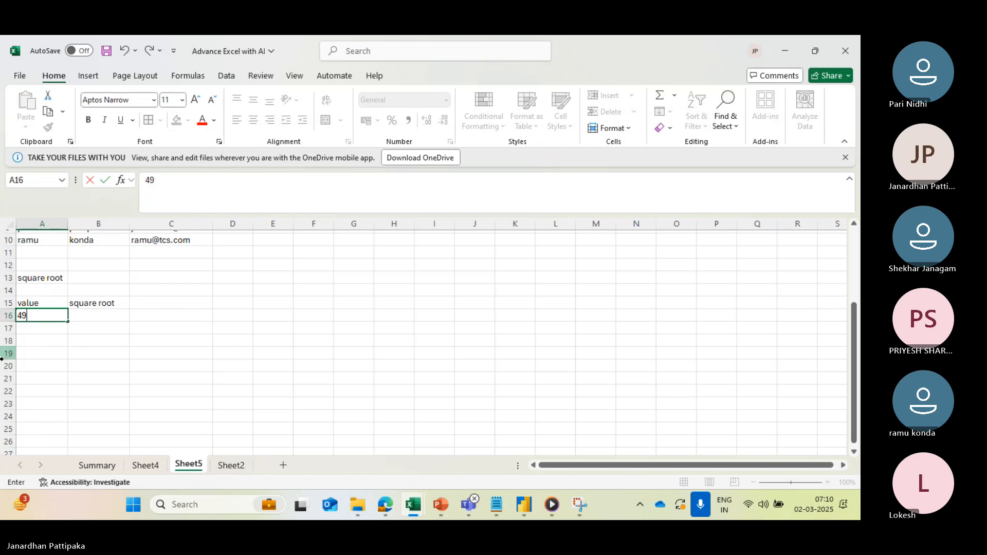
left_click(33, 331)
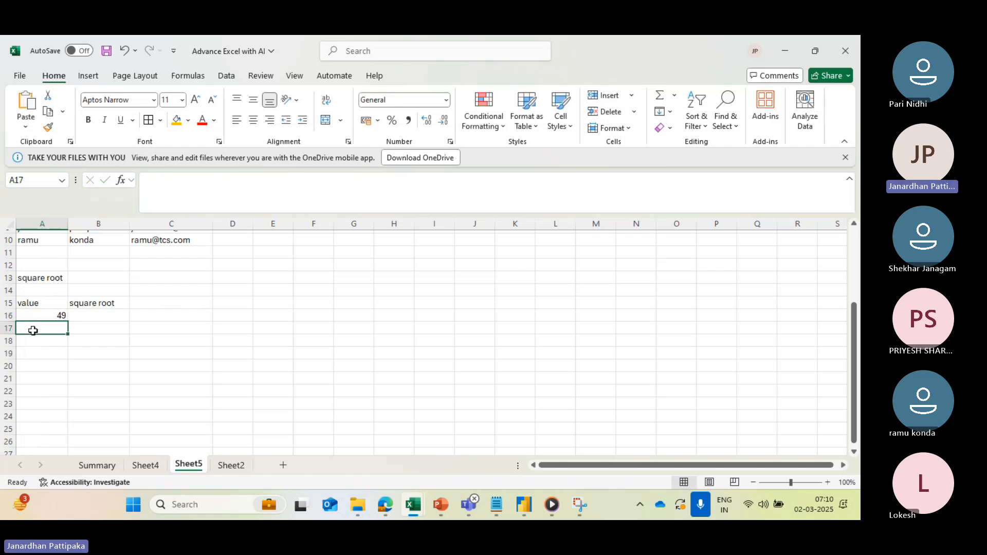
type("256")
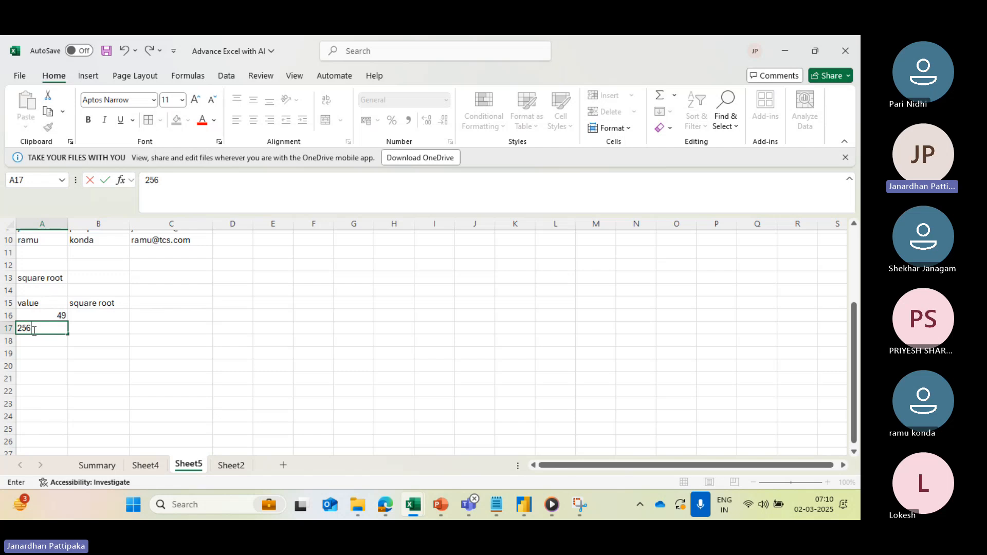
left_click(40, 340)
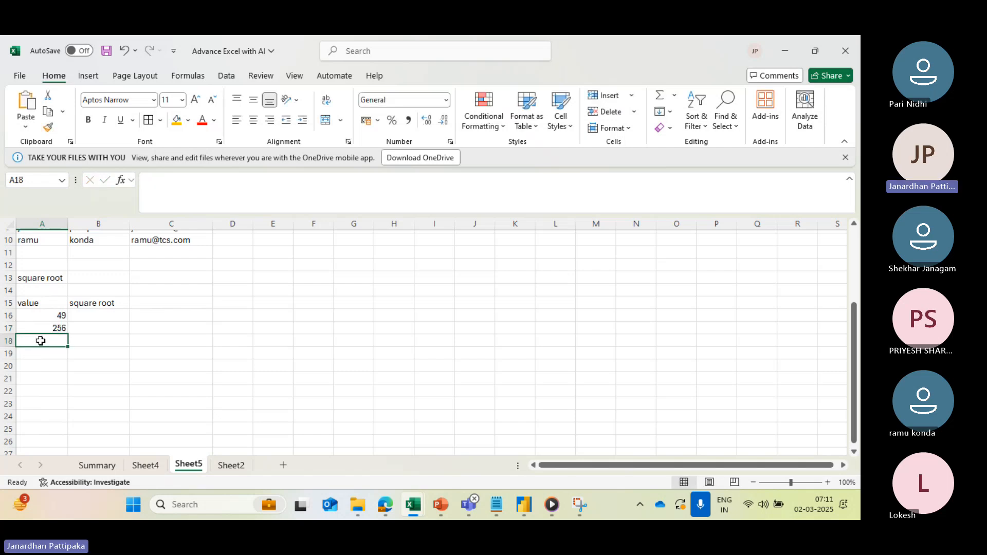
type("169")
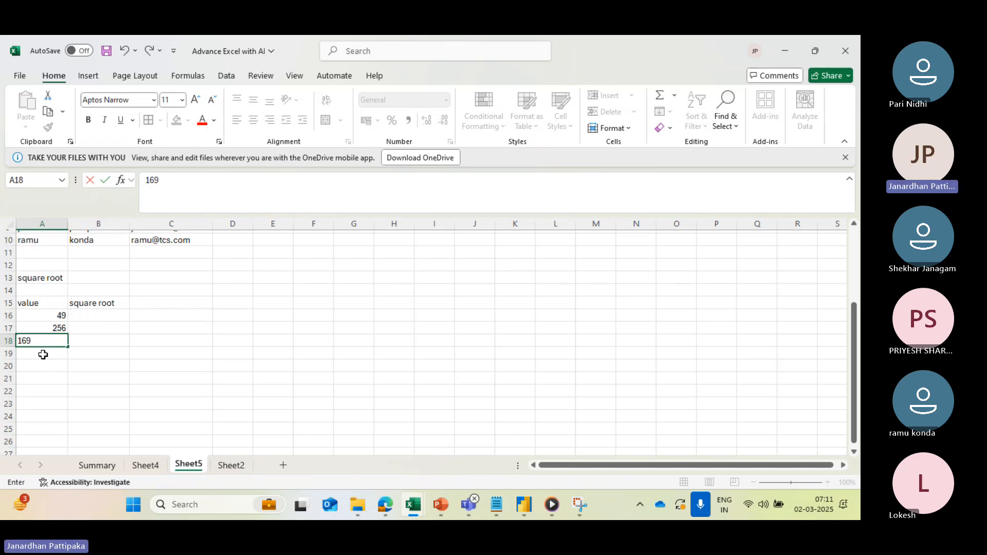
left_click(43, 354)
type("123")
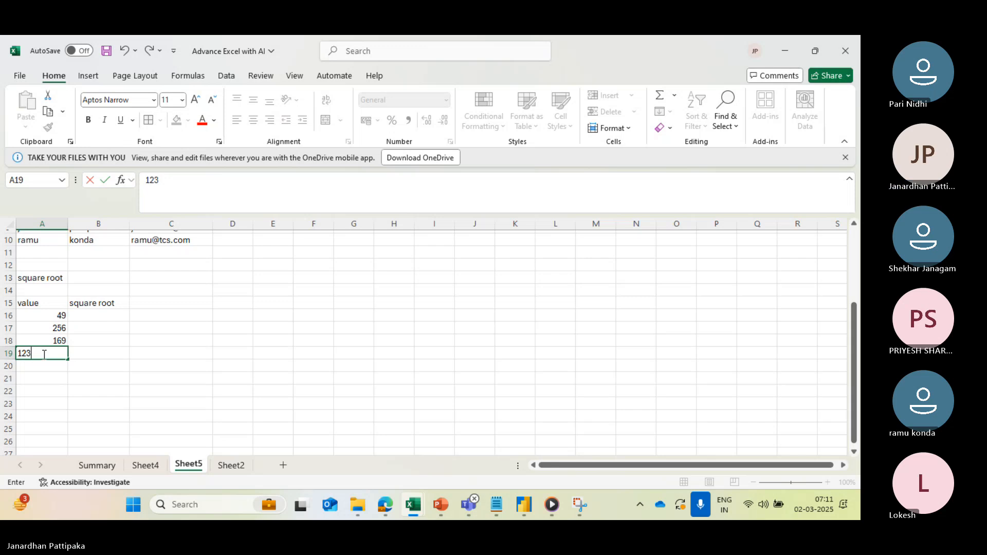
type("45")
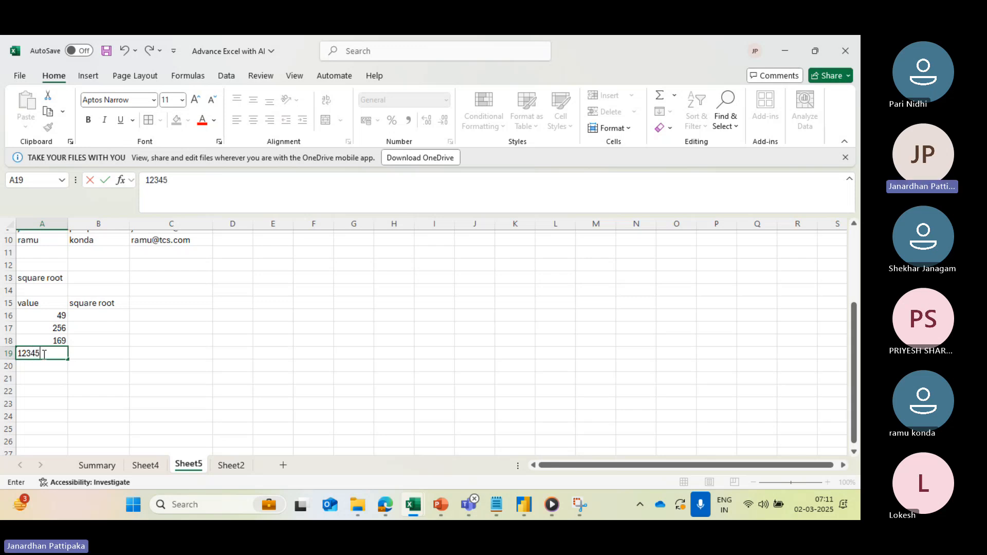
type("4321")
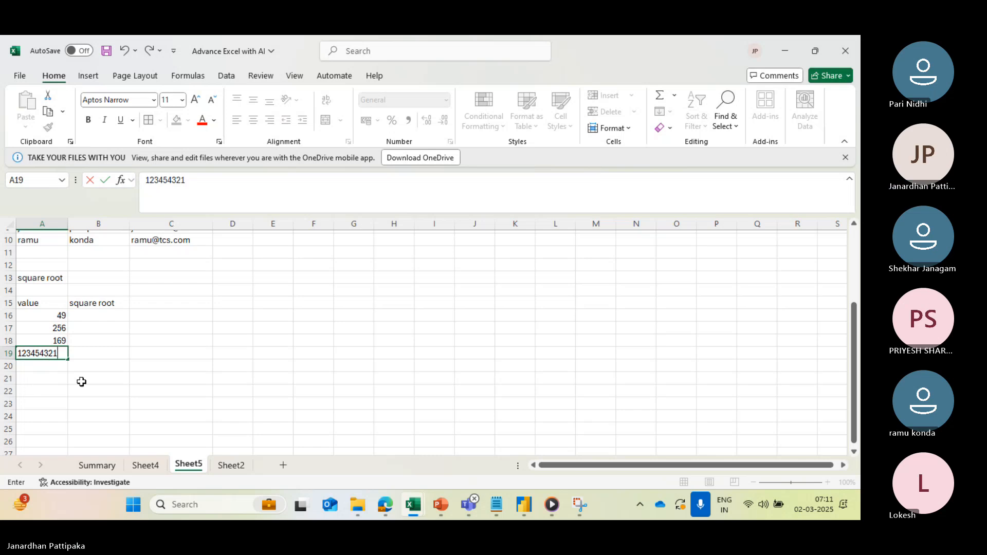
left_click(81, 381)
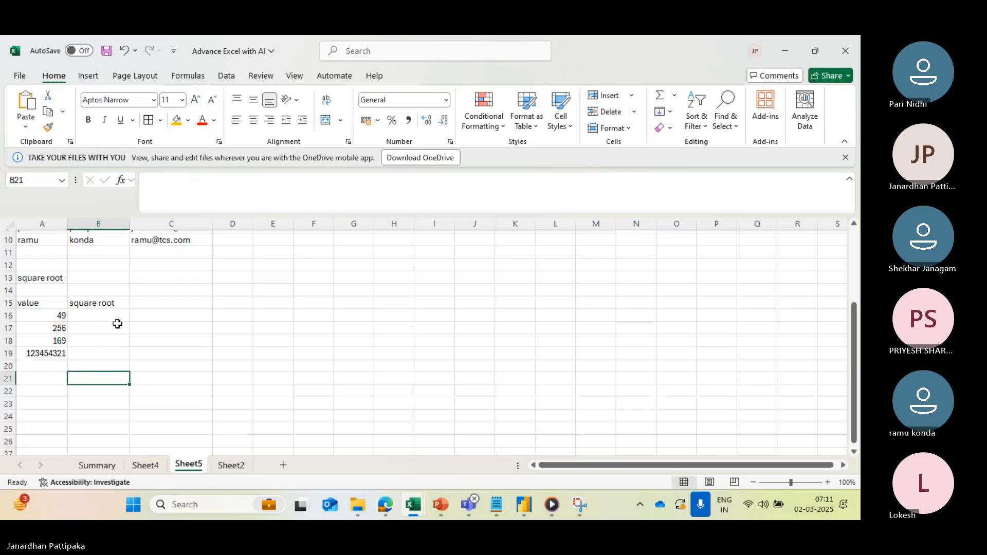
- Calculate the square root of the first value in cell B16 with the formula =SQRT(A16)
left_click(93, 316)
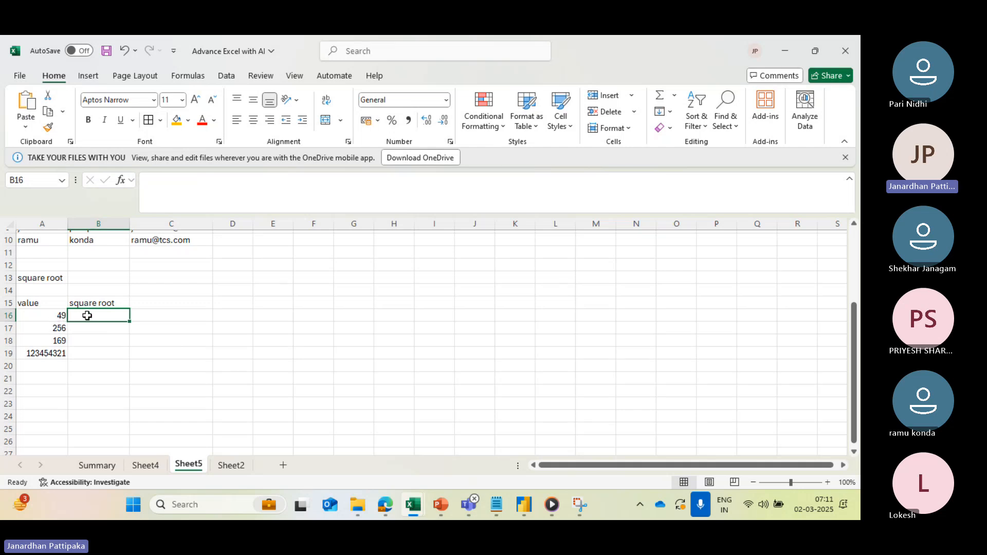
left_click(47, 354)
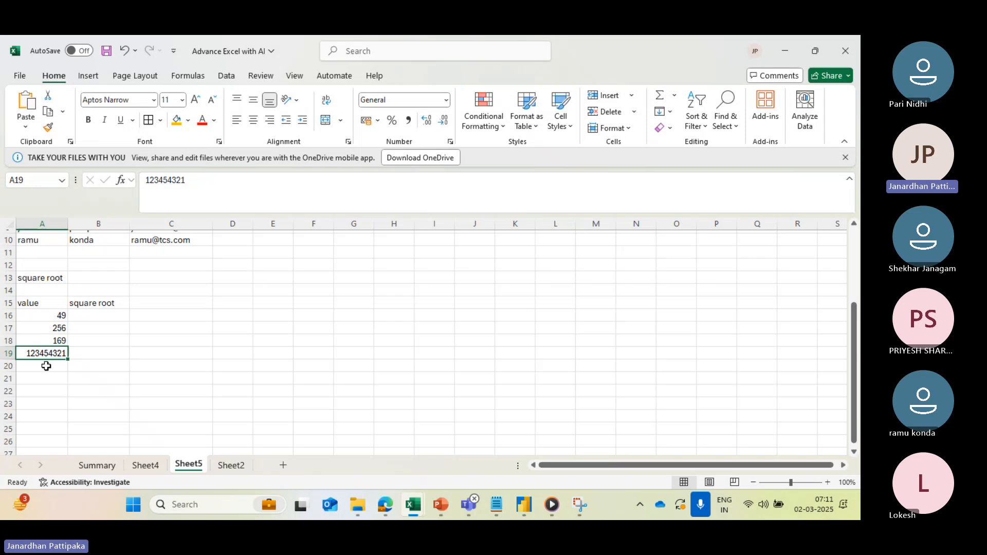
left_click(97, 313)
type("=")
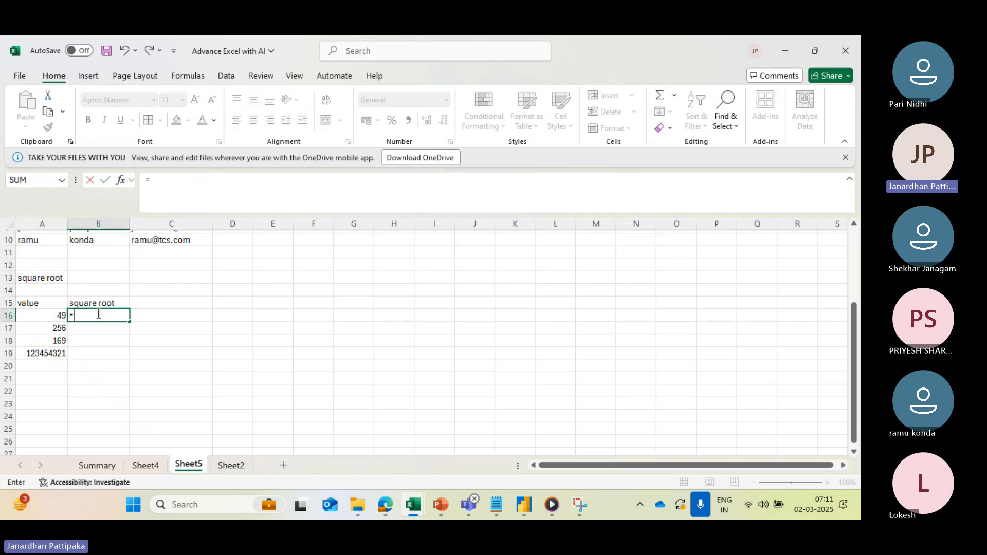
type("sqrt")
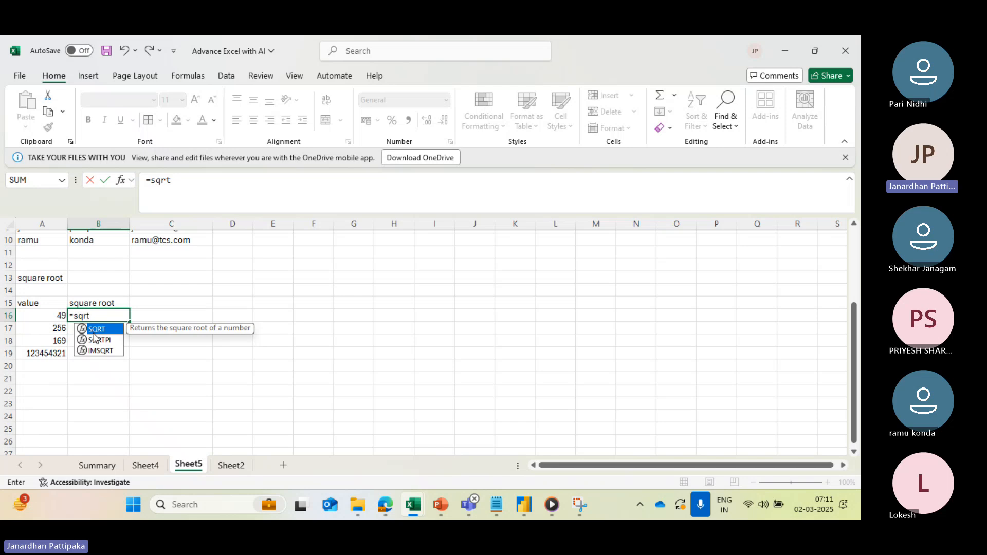
double_click(96, 332)
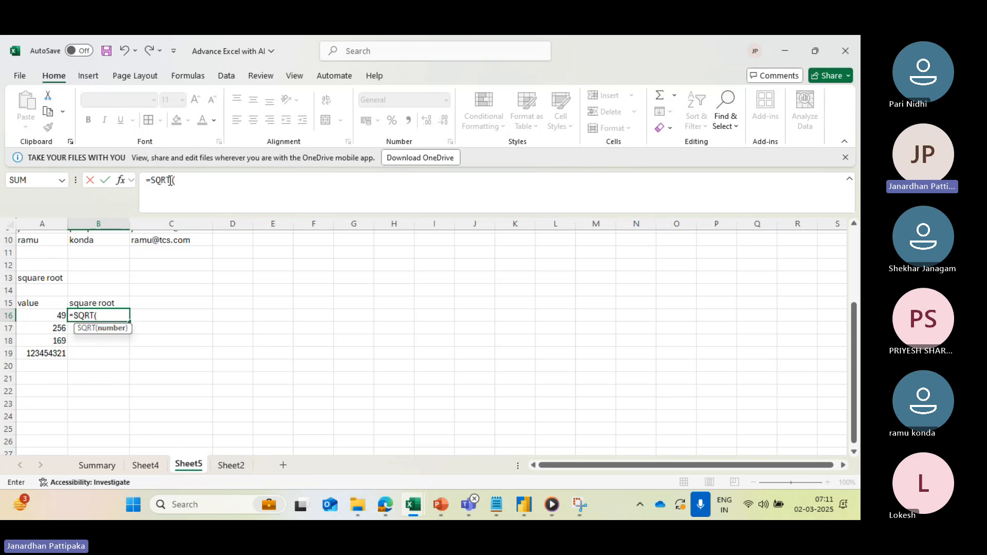
left_click(58, 316)
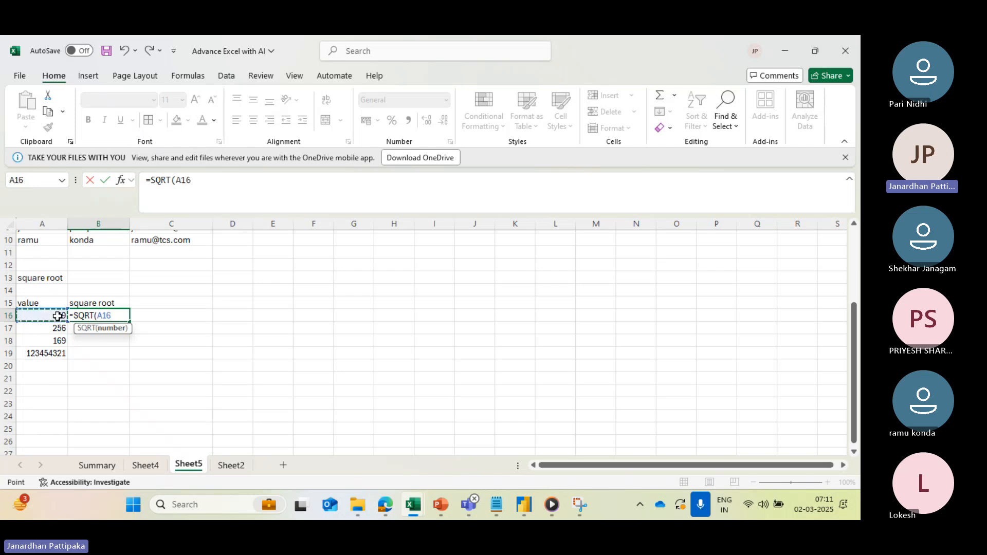
left_click(207, 186)
type(")")
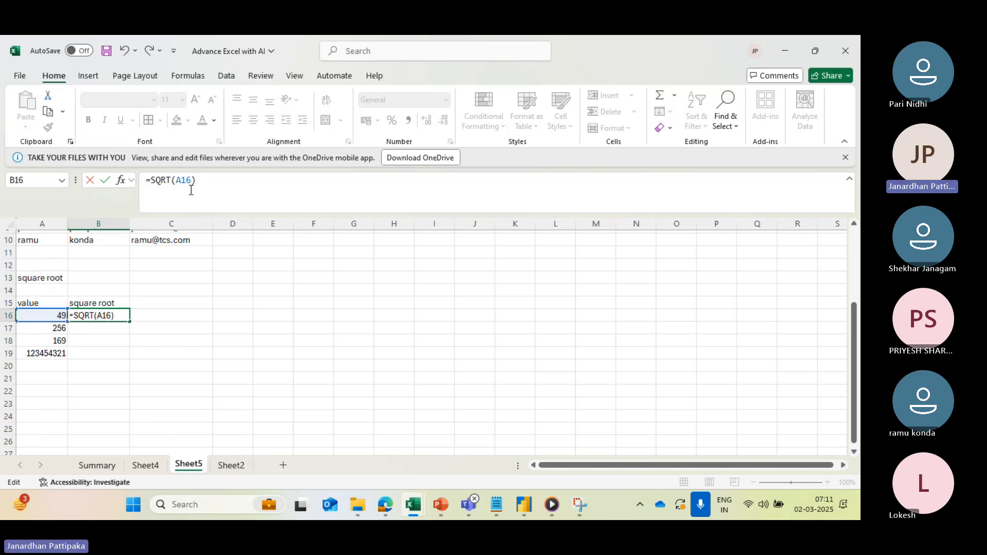
key("Return")
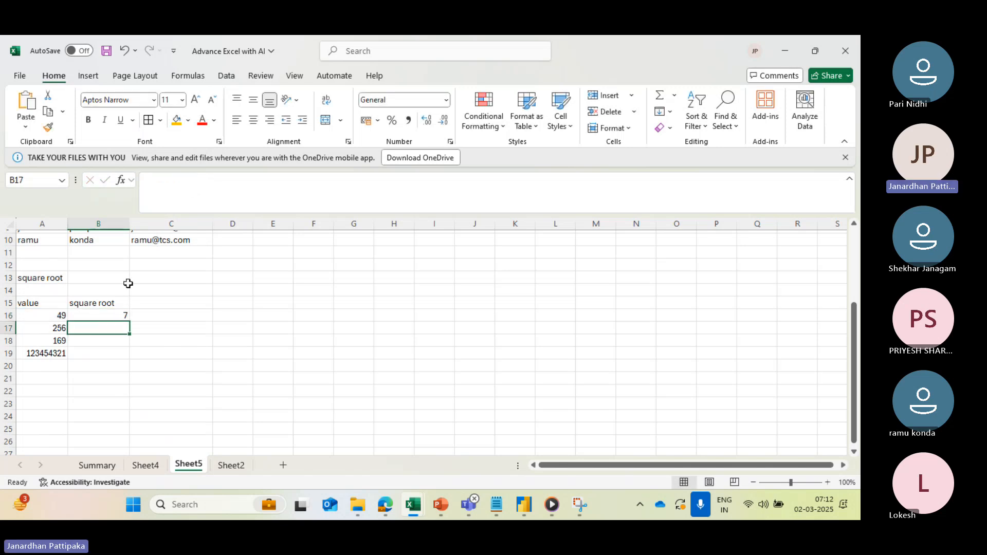
- Fill the SQRT formula from cell B16 down to B19 and check the values and the copied formula
left_click(88, 316)
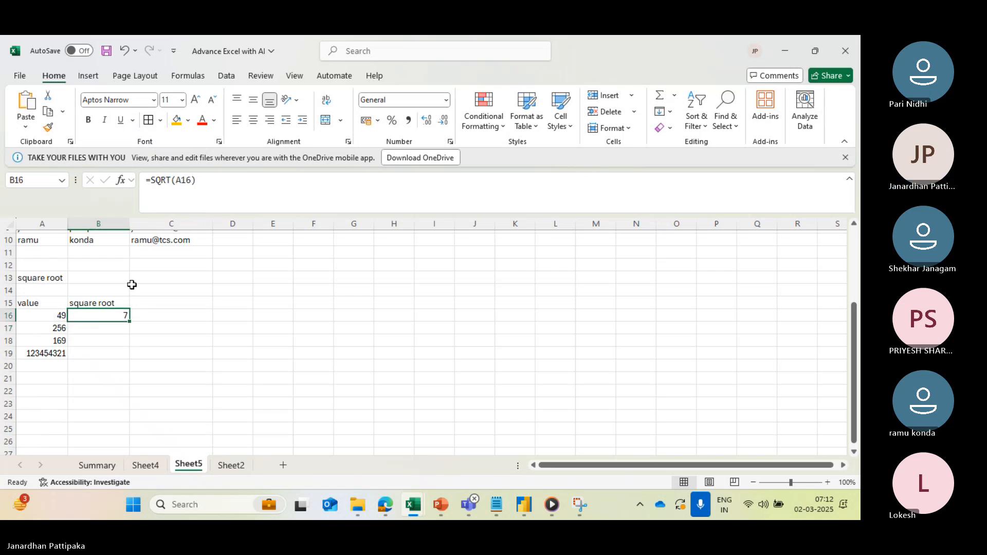
left_click_drag(128, 323, 129, 359)
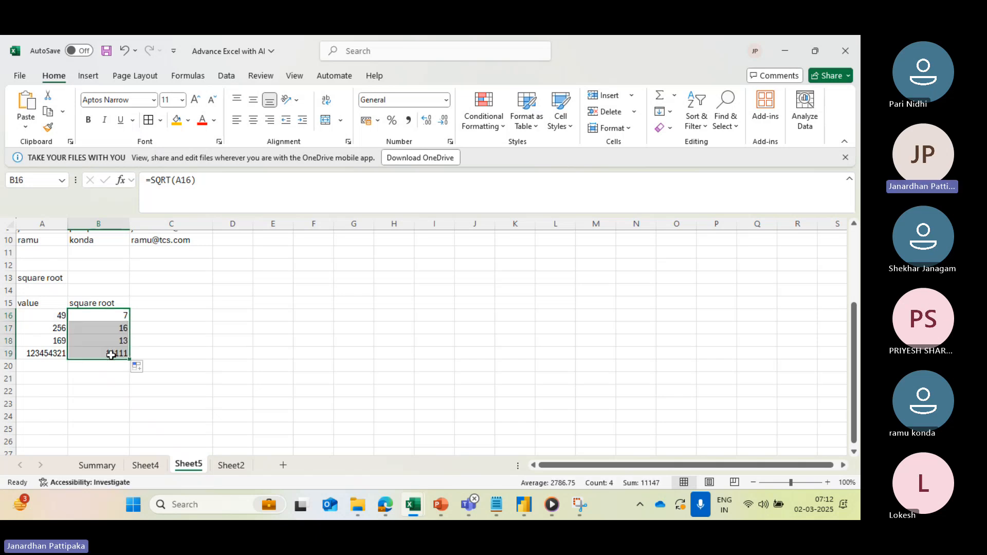
left_click(56, 327)
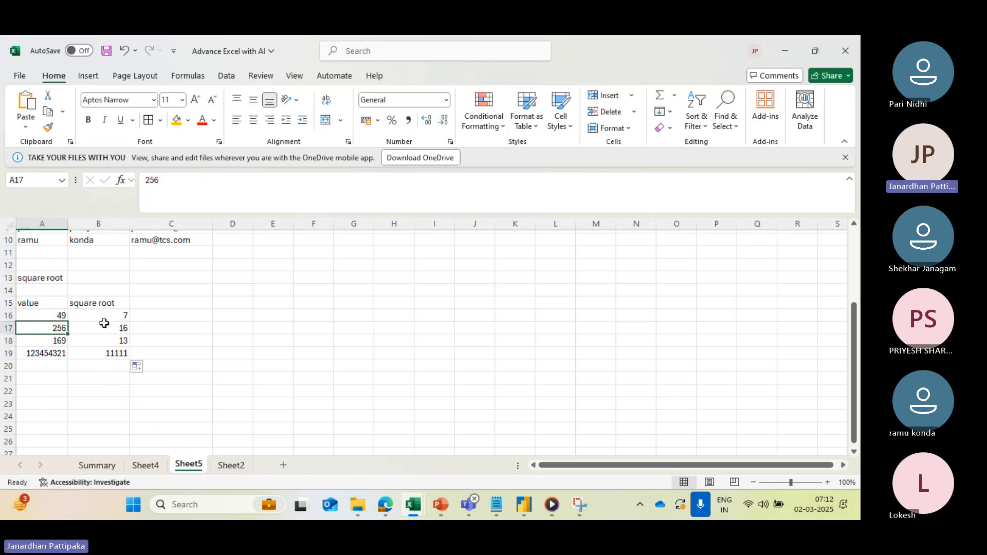
left_click(51, 355)
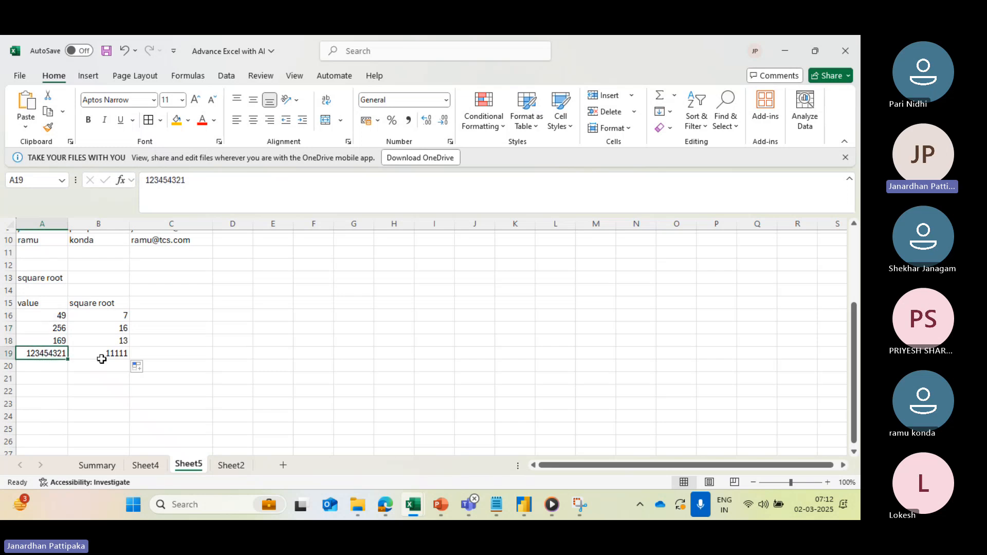
left_click(120, 353)
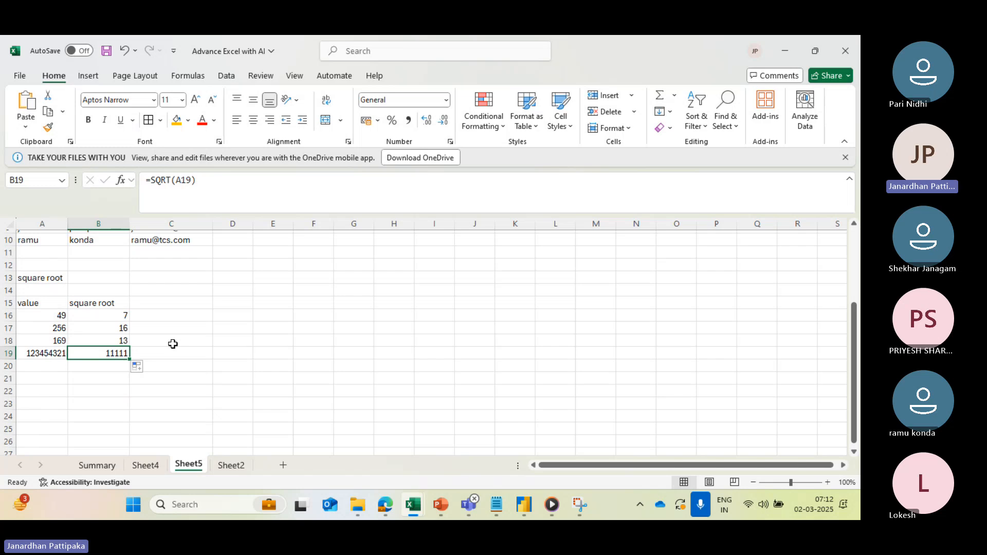
- Make the "square root" heading in cell A13 bold and enter the heading "Absolute value" in cell A22
left_click(57, 283)
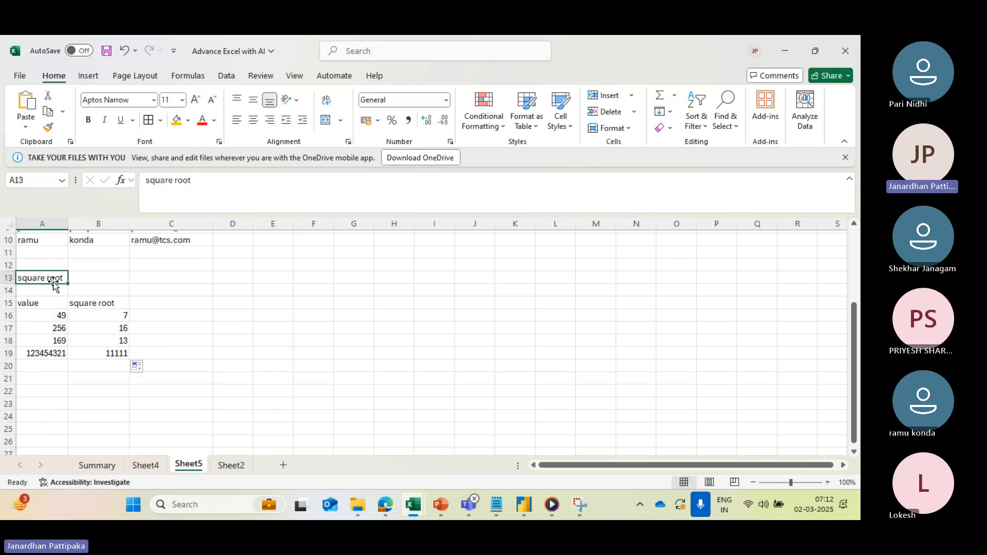
left_click(89, 120)
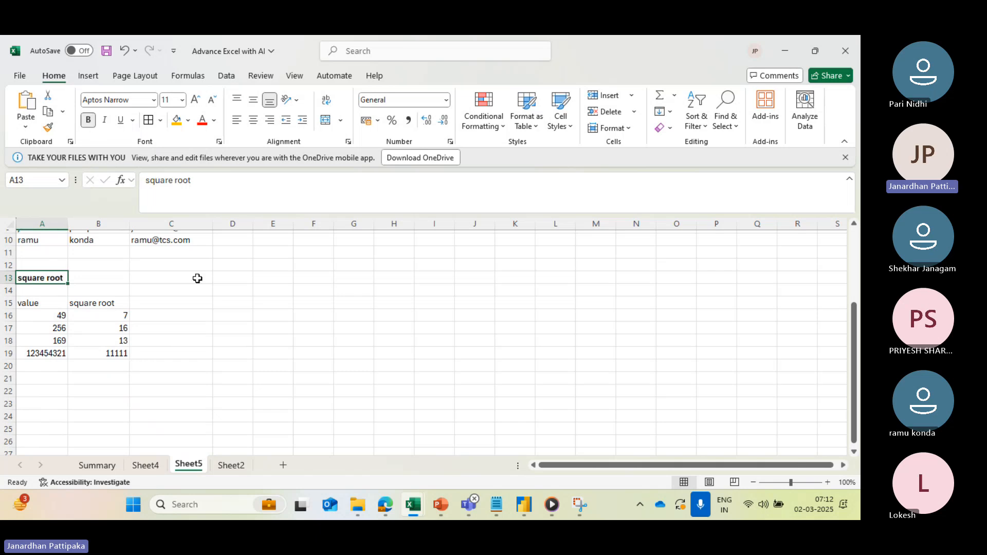
scroll(198, 278, "down", 2)
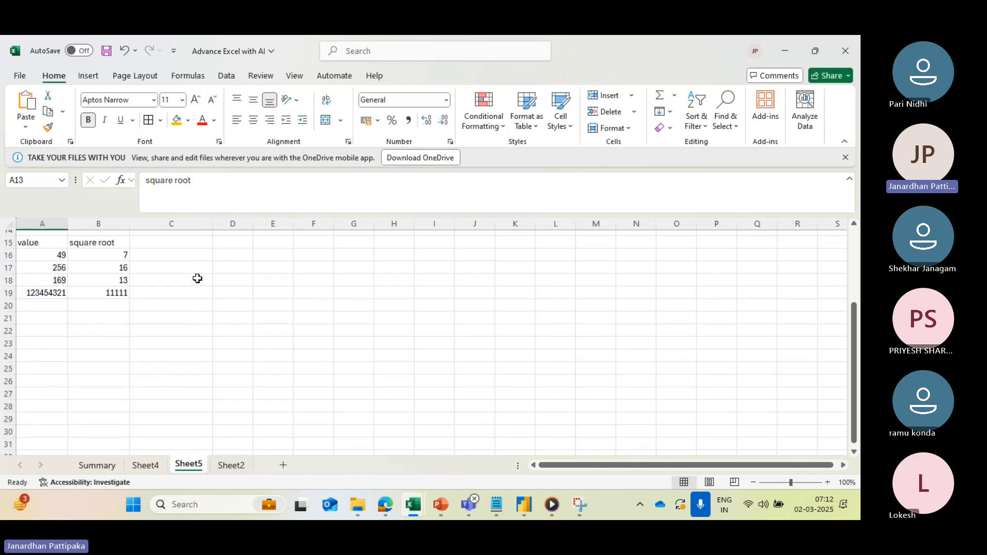
left_click(46, 331)
type("Absolute value")
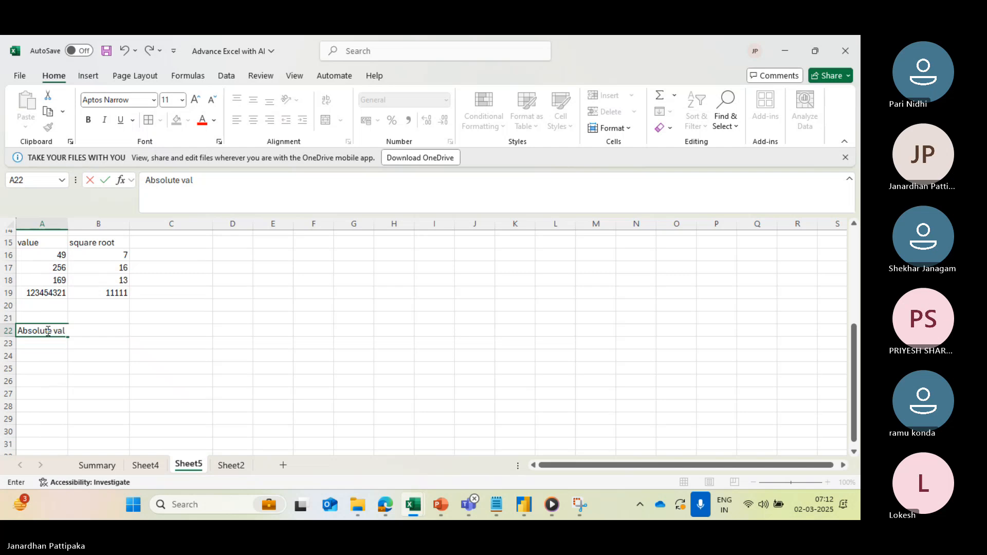
- Enter the heading "value 1" in cell A26 and the heading "value 2" in cell B26
left_click(49, 378)
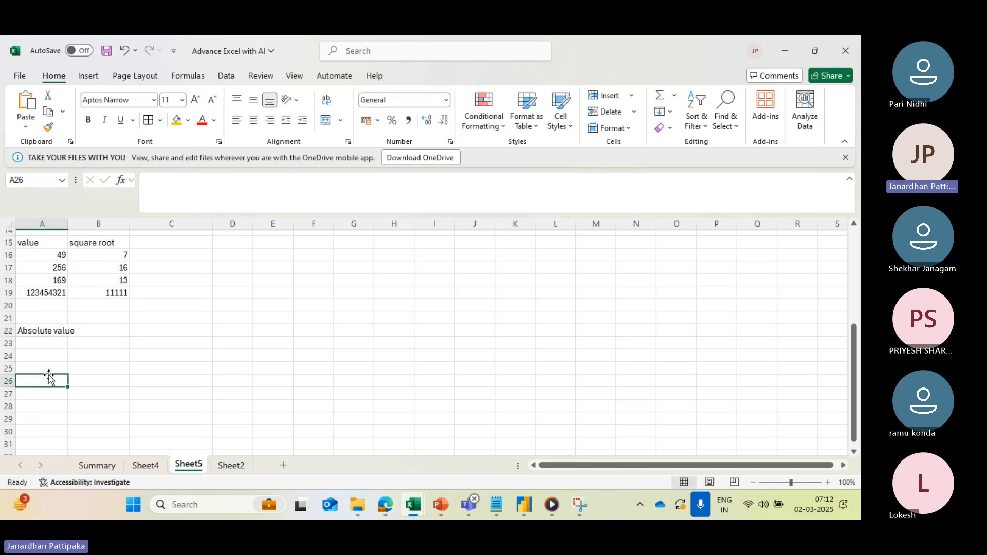
type("value 1")
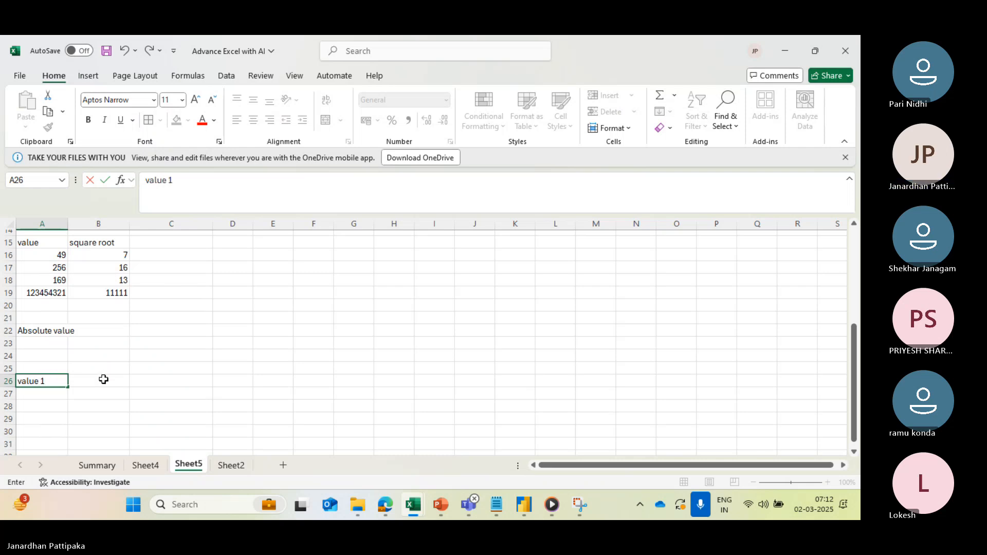
left_click(102, 379)
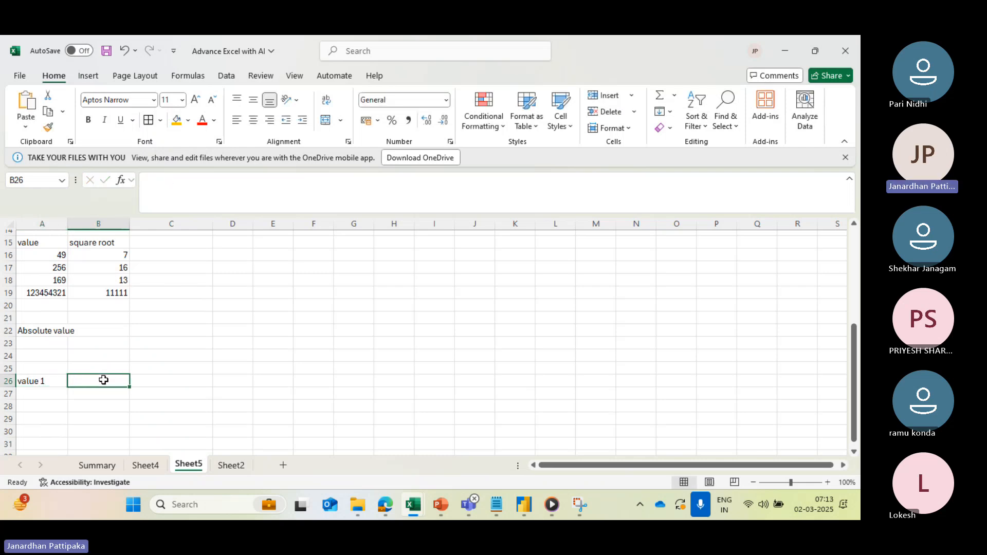
type("value 2")
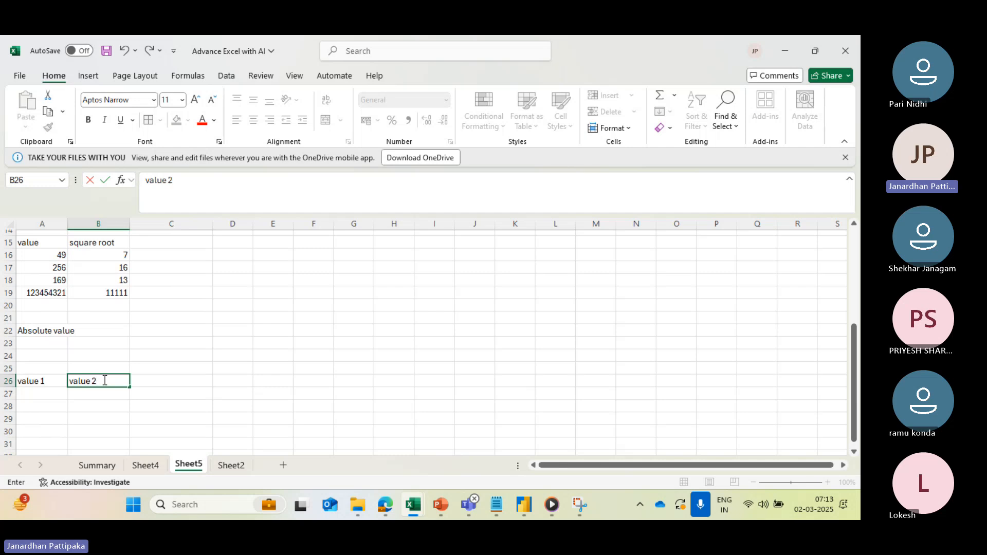
- Enter the heading "value 1- value 2" in cell C26 and widen column D
left_click(155, 380)
type("value")
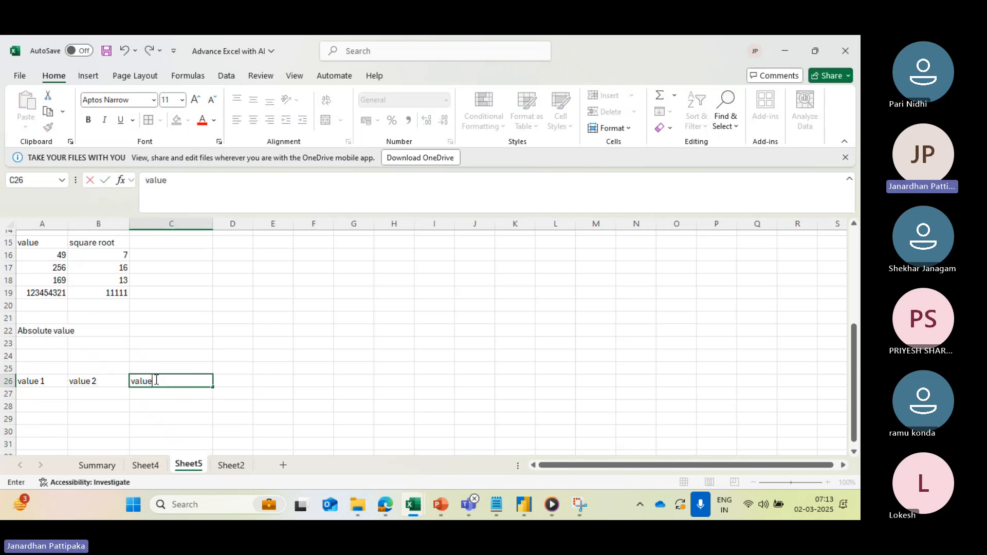
type(" 1- val")
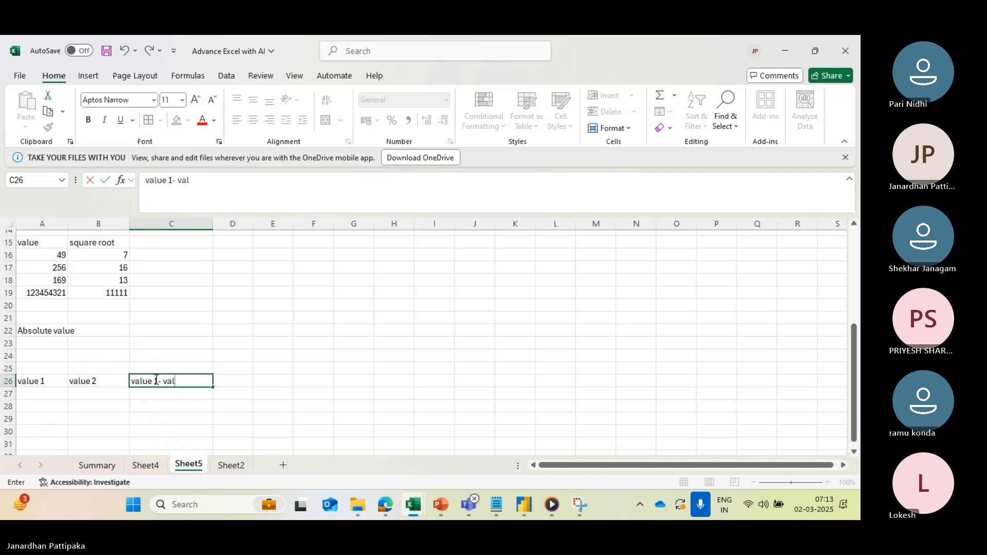
type("ue 2")
left_click(242, 381)
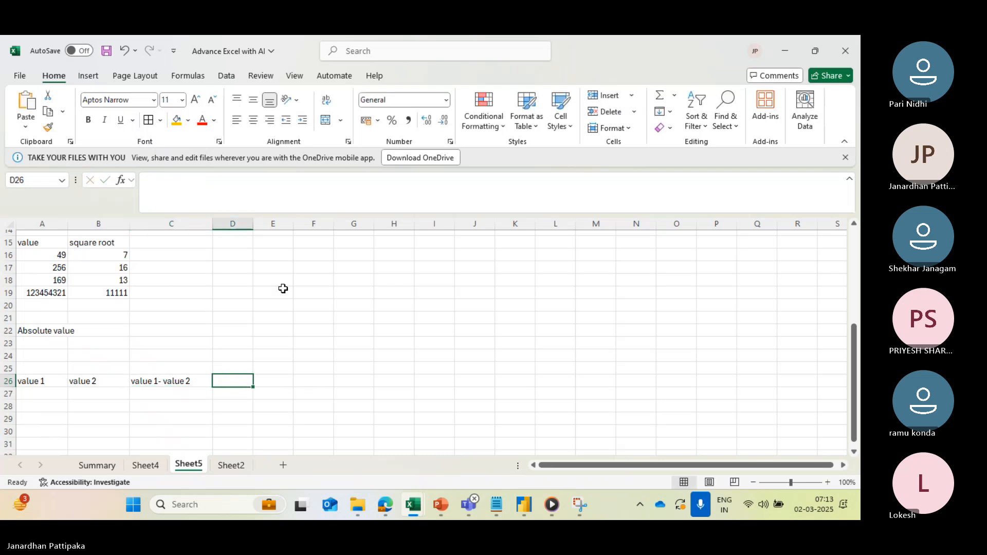
left_click_drag(250, 229, 315, 227)
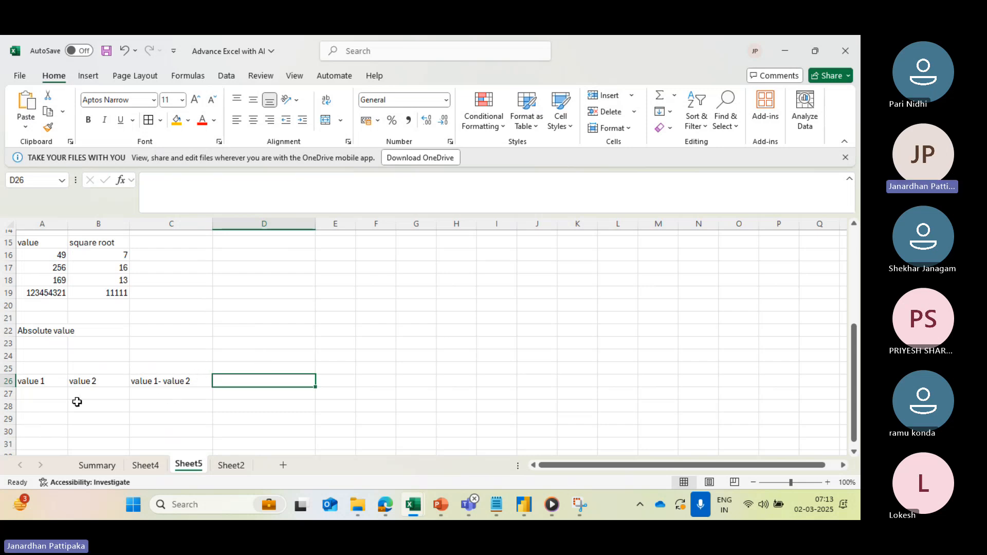
- Enter the numbers 200, 300 and 400 in cells A27 to A29 under the value 1 heading
scroll(56, 395, "down", 2)
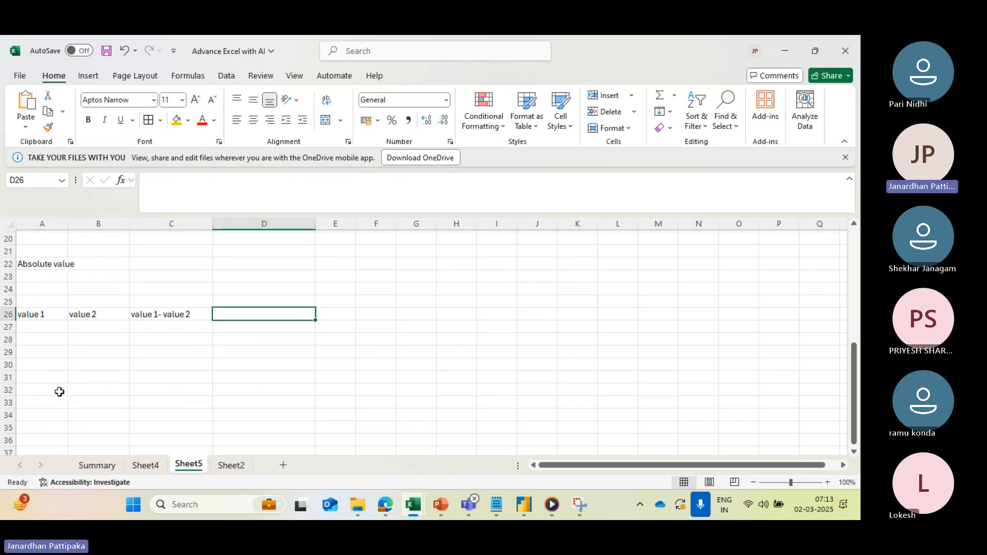
left_click(43, 328)
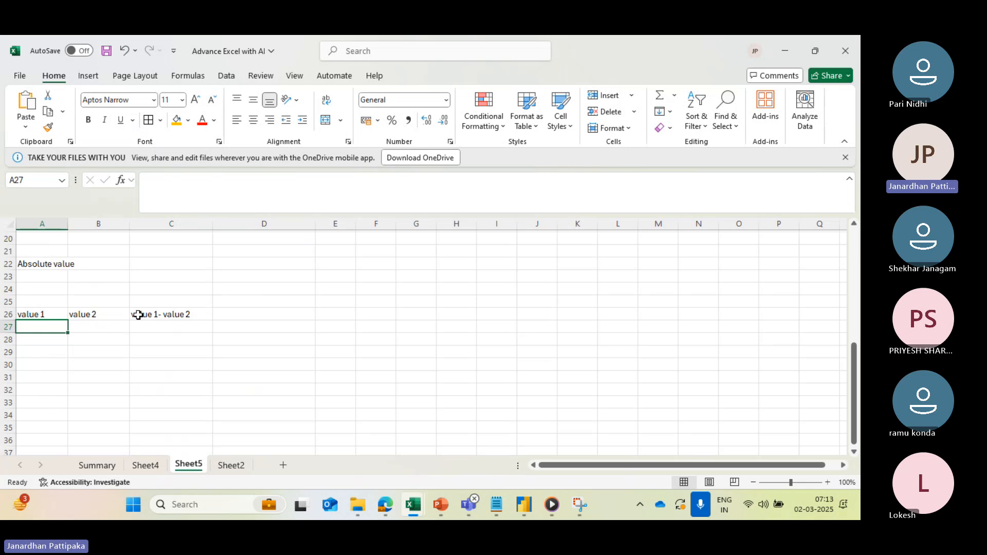
type("200")
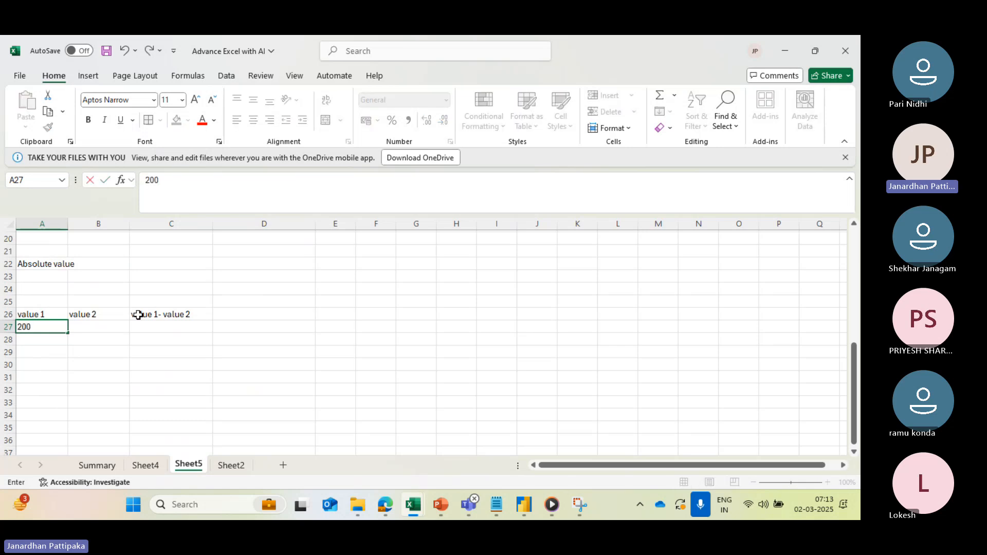
left_click(50, 339)
type("3")
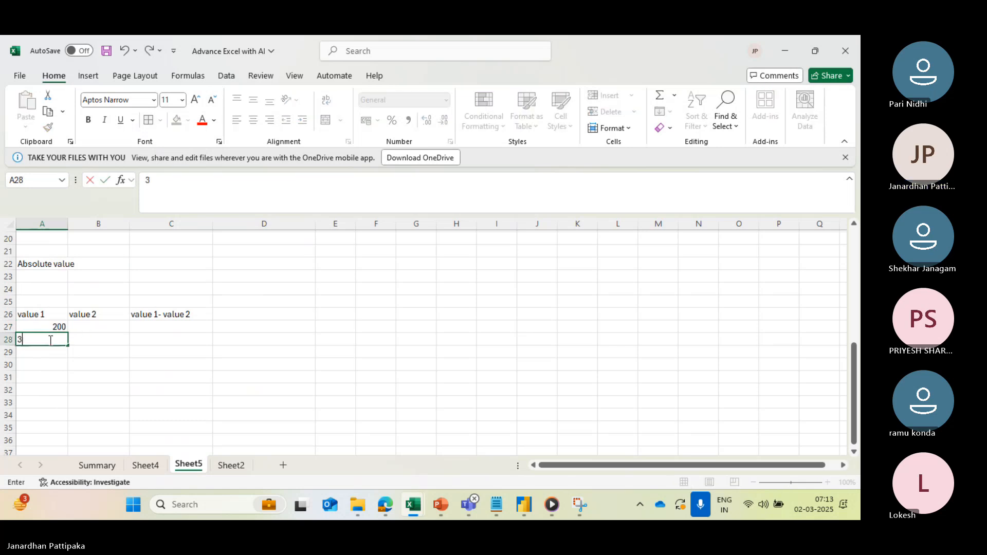
type("00")
left_click(33, 353)
type("400")
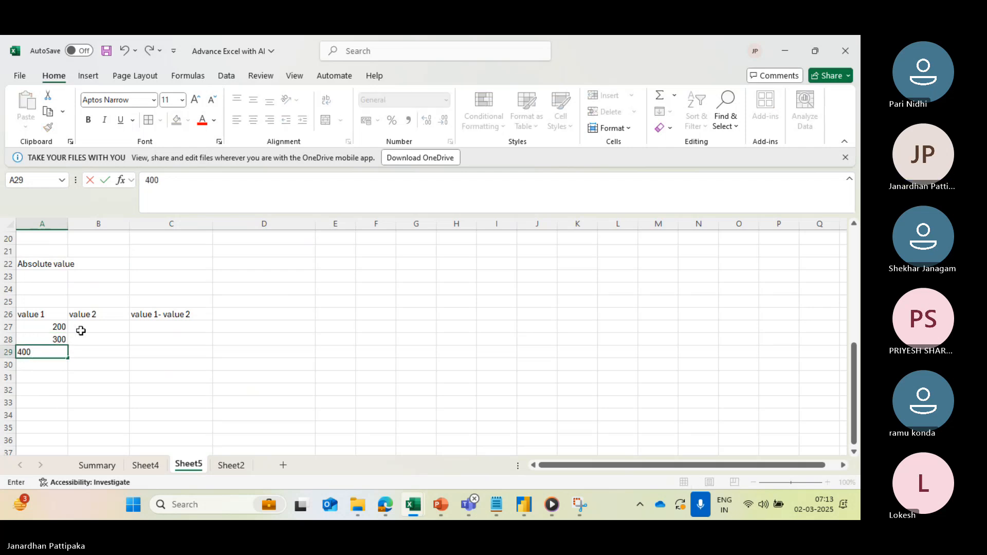
- Enter the numbers 100, 200 and 300 in cells B27 to B29 under the value 2 heading
left_click(81, 331)
type("100")
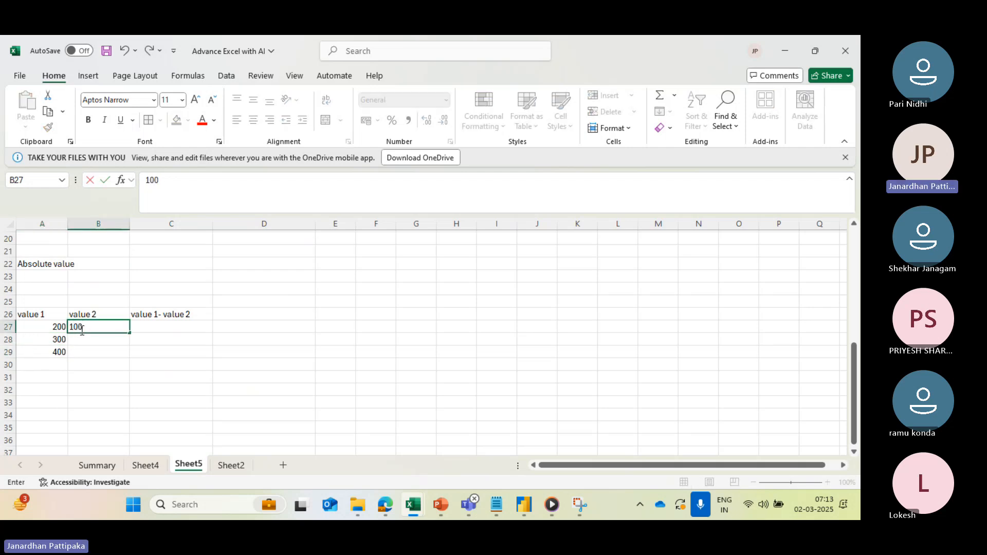
left_click(82, 339)
type("200")
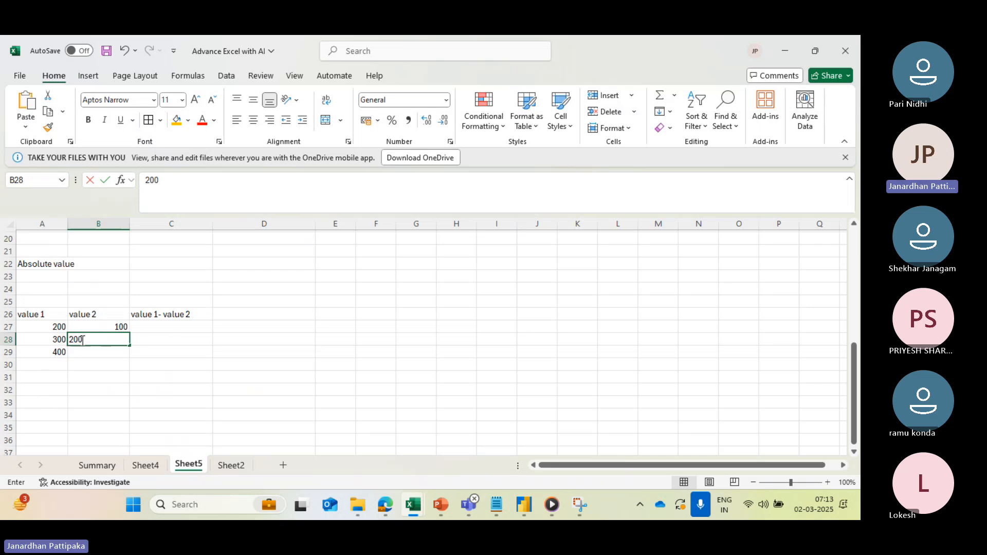
left_click(82, 353)
type("300")
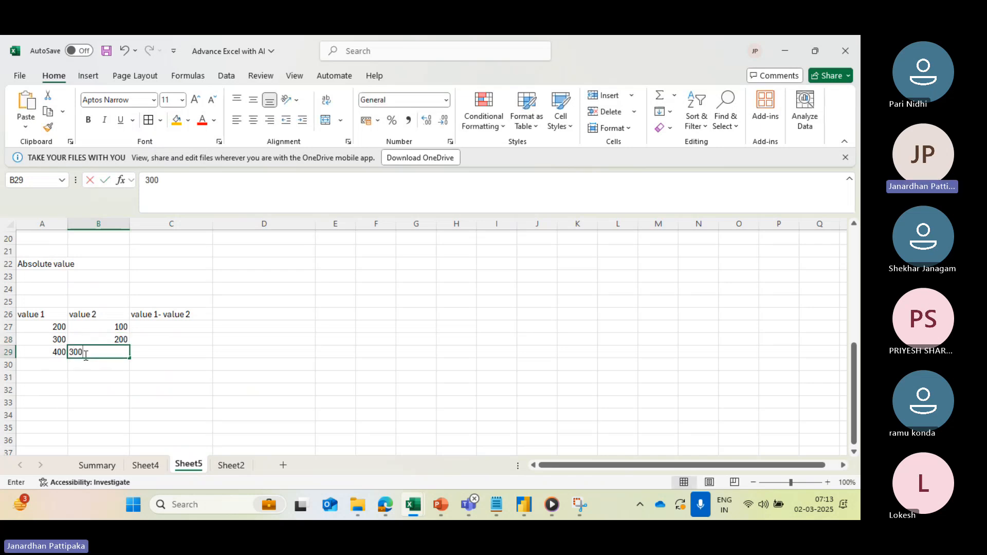
- Calculate the difference in cell C27 with the formula =A27-B27 and fill it down to C29
left_click(146, 327)
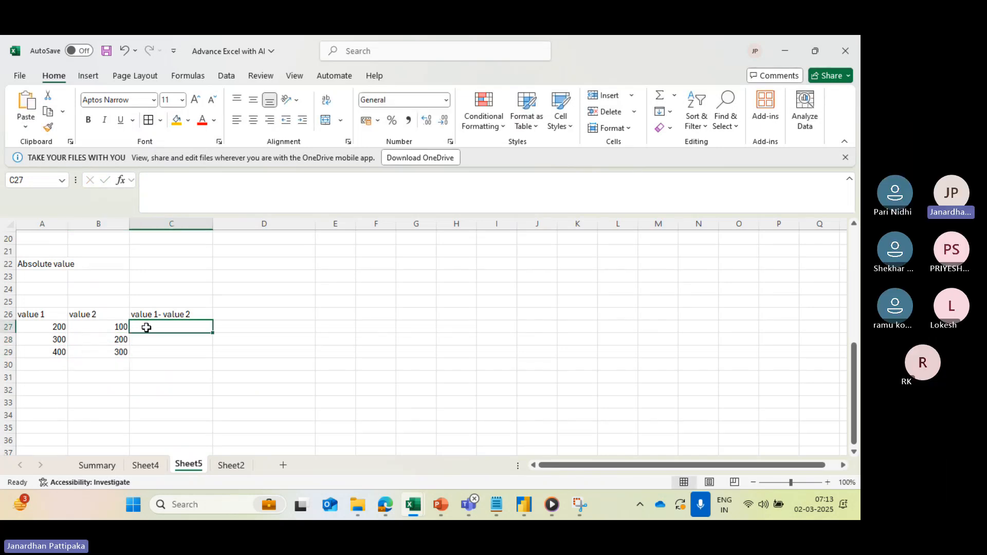
type("=")
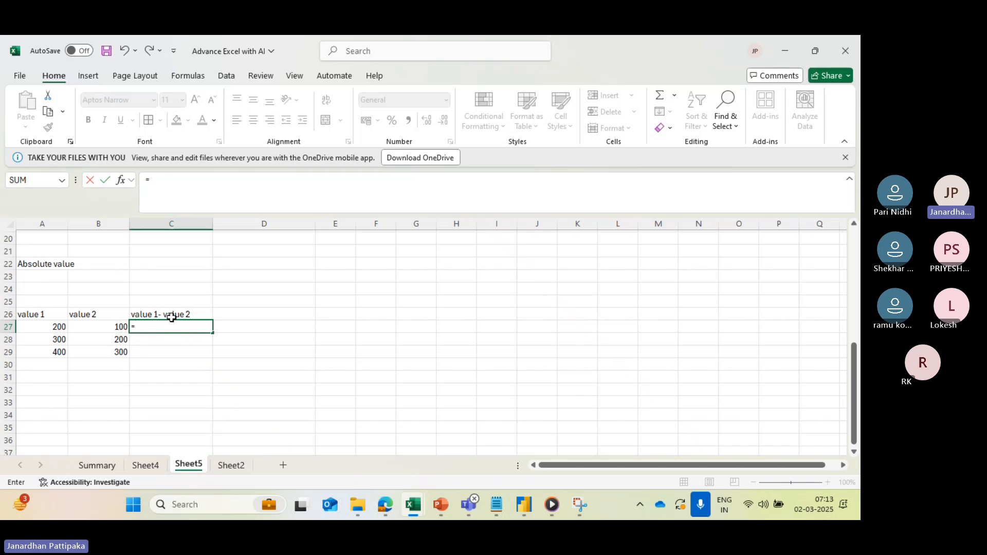
left_click(56, 328)
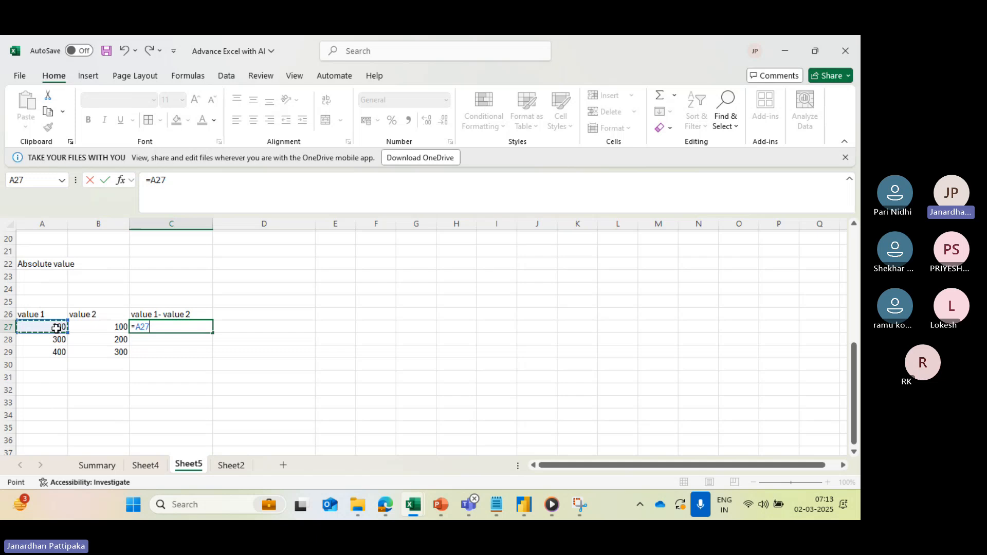
type("-")
left_click(96, 329)
key("Return")
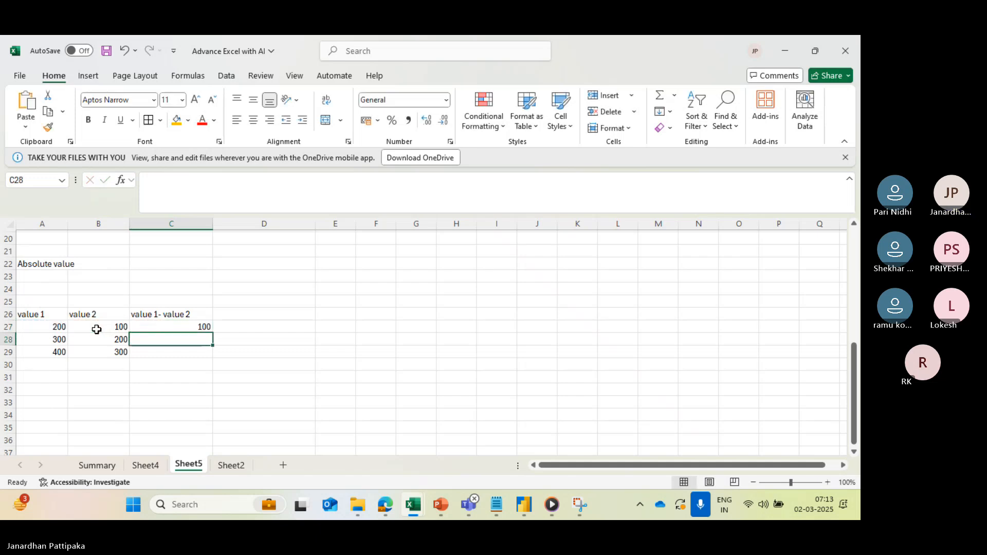
left_click(181, 329)
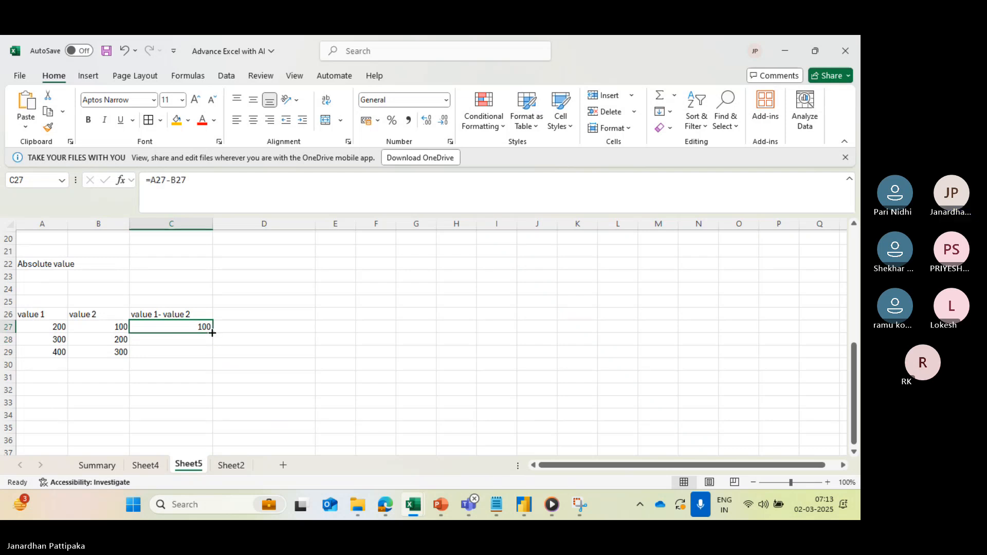
left_click_drag(212, 333, 212, 360)
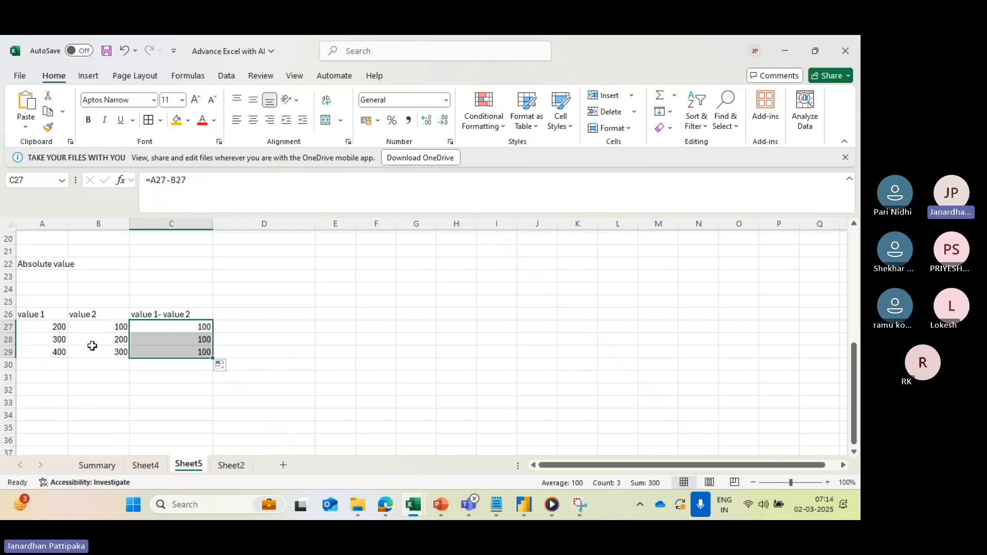
- Add 300 in cell A30 and 500 in cell B30, and extend the difference formula from C29 to C30
left_click(58, 365)
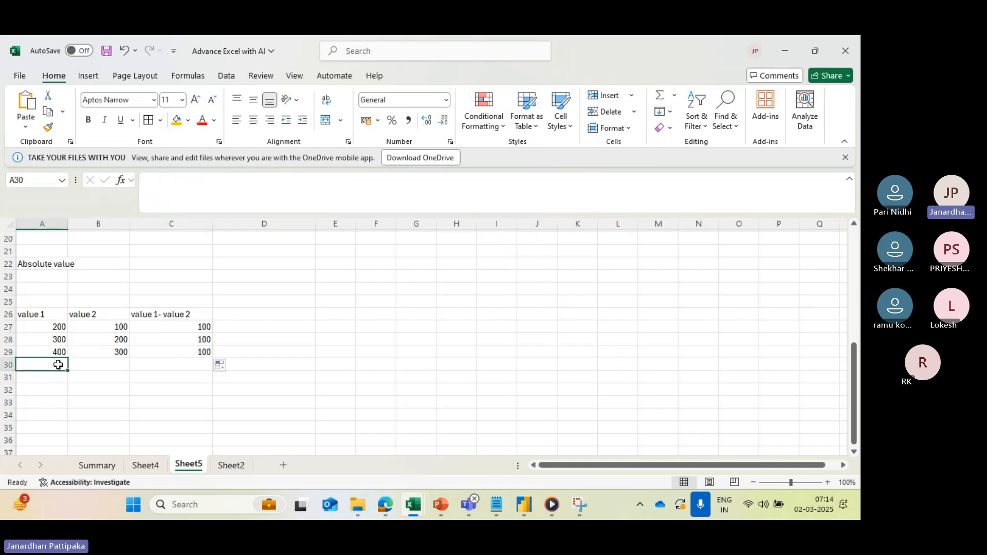
type("300")
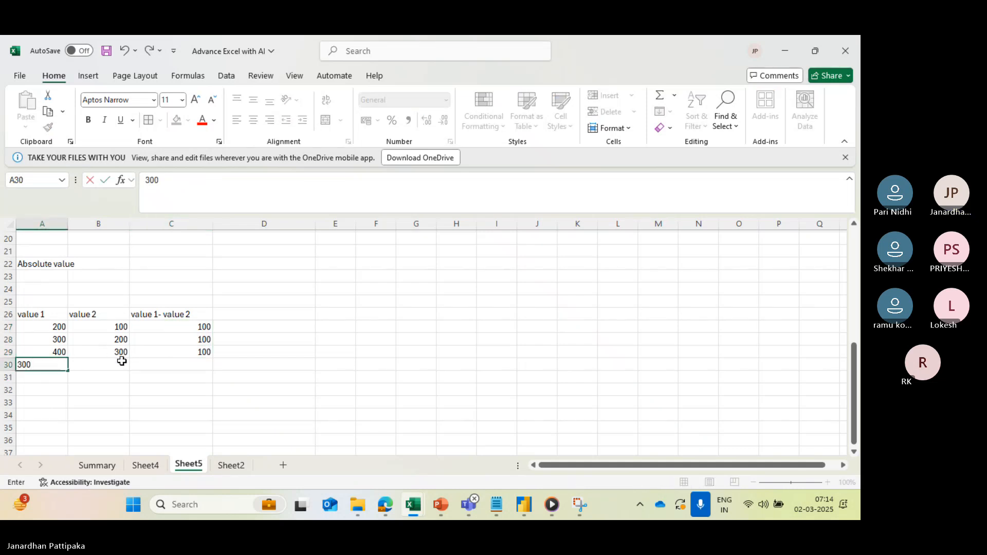
left_click(120, 361)
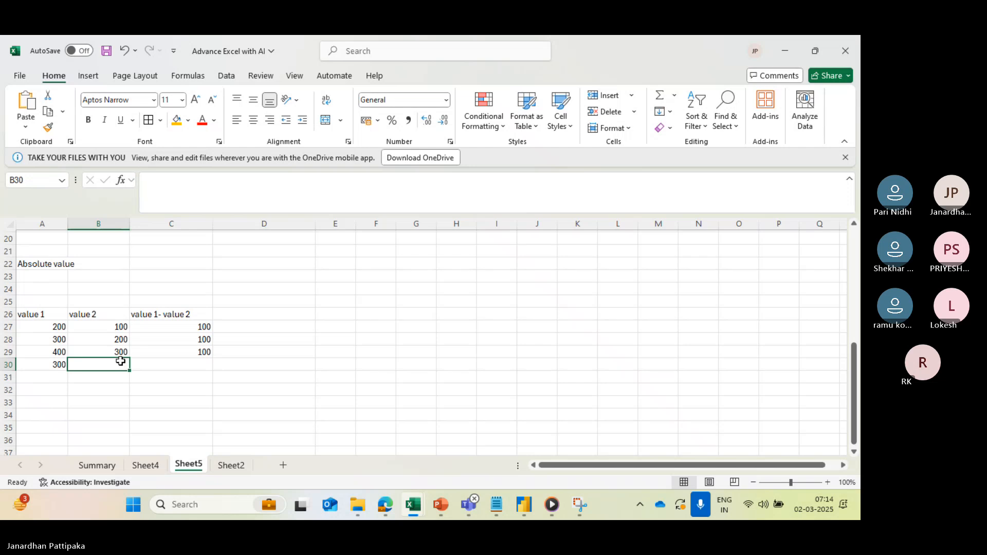
type("5")
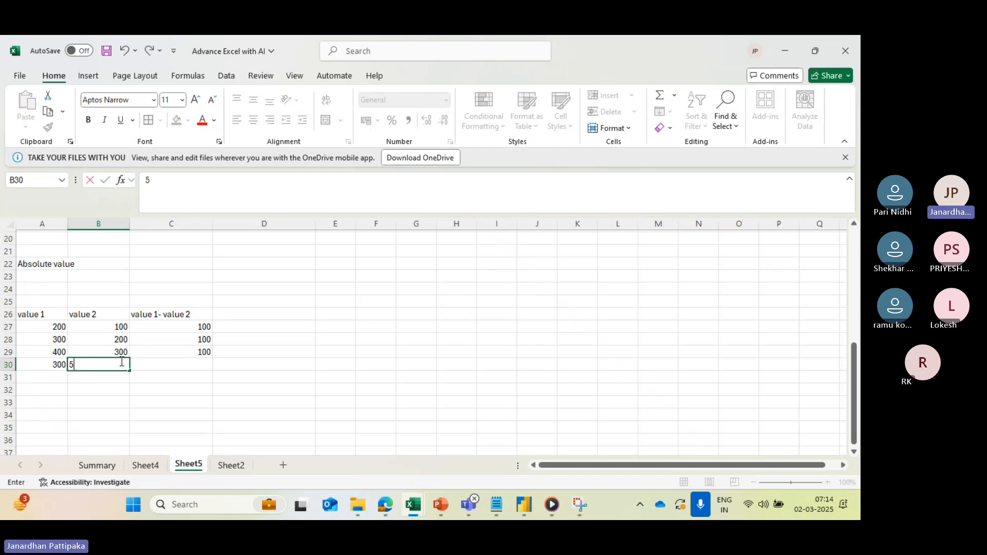
type("00")
left_click(198, 362)
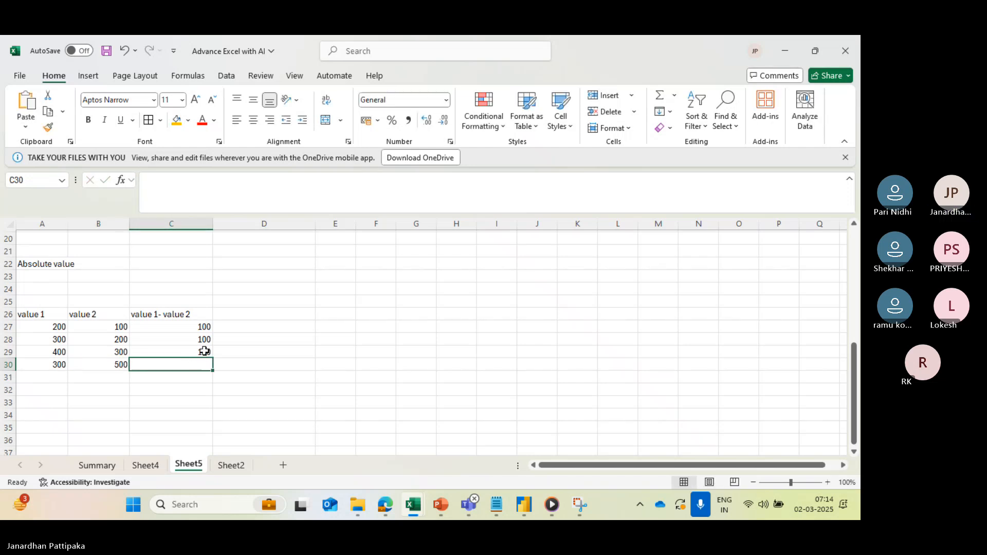
left_click(204, 351)
mouse_move(213, 358)
left_mouse_down()
mouse_move(214, 381)
mouse_move(214, 371)
left_mouse_up()
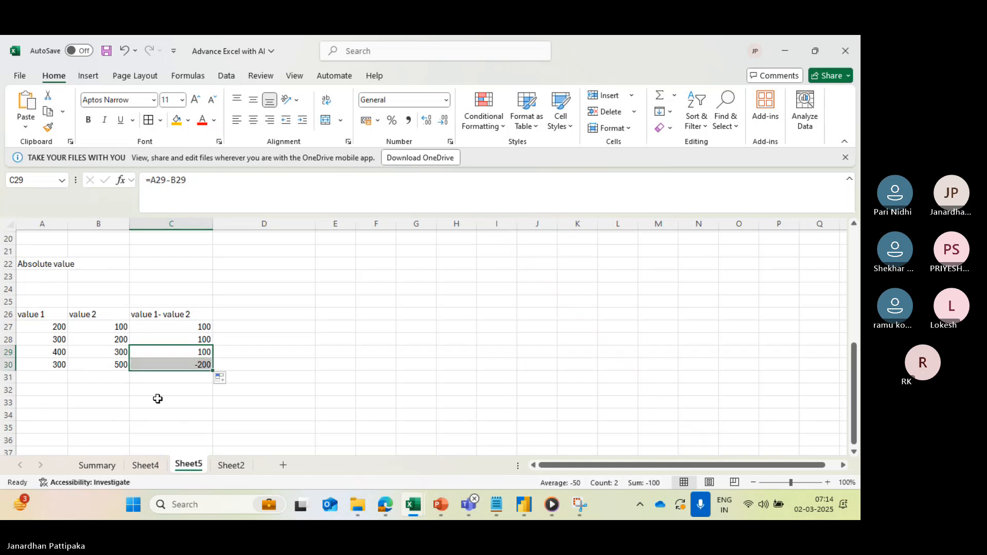
left_click(163, 329)
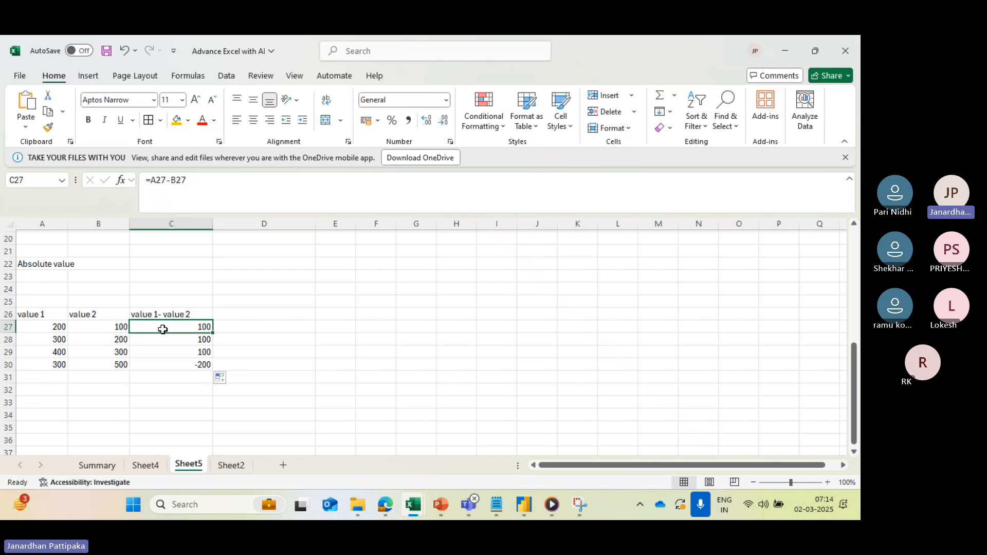
left_click(47, 262)
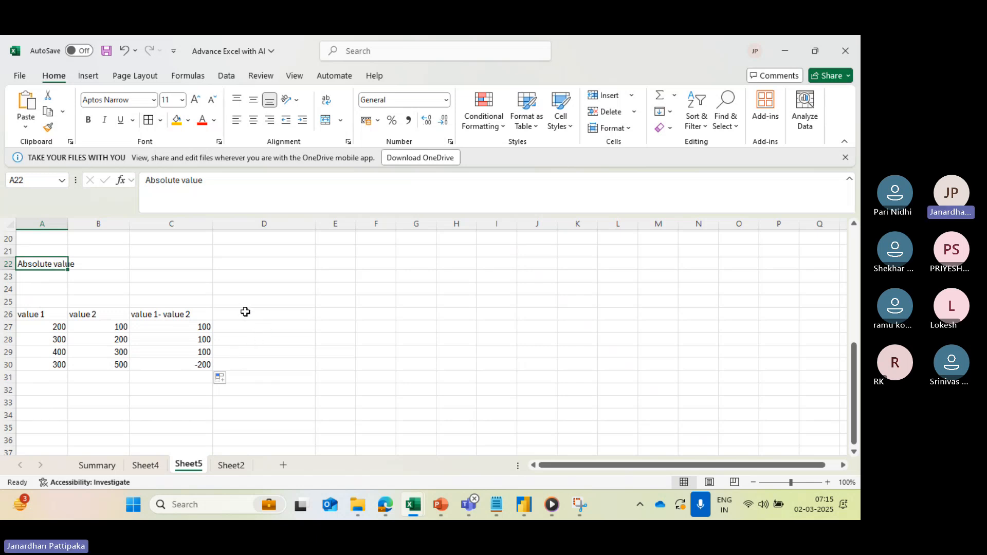
- Calculate the absolute difference in cell D27 with the formula =ABS(A27-B27)
left_click(226, 327)
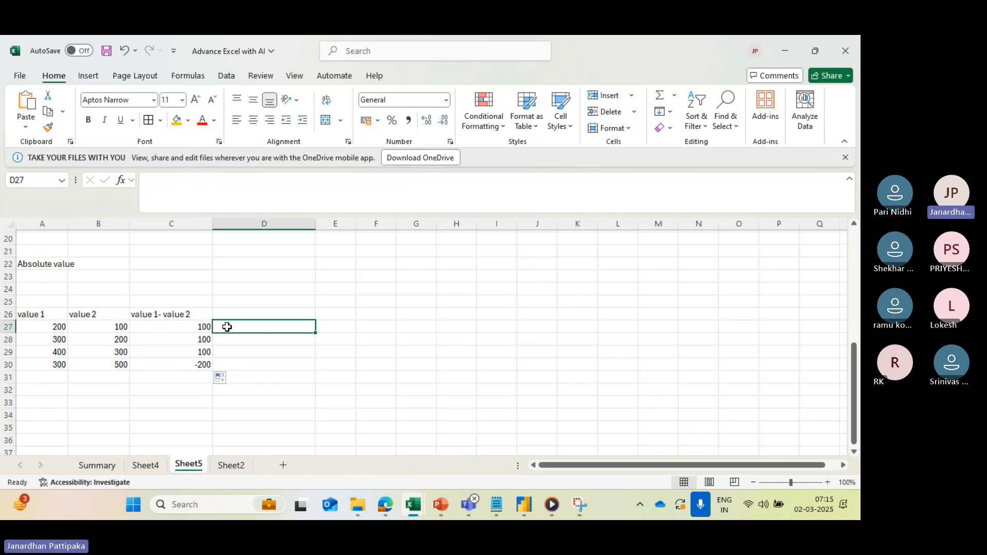
type("=")
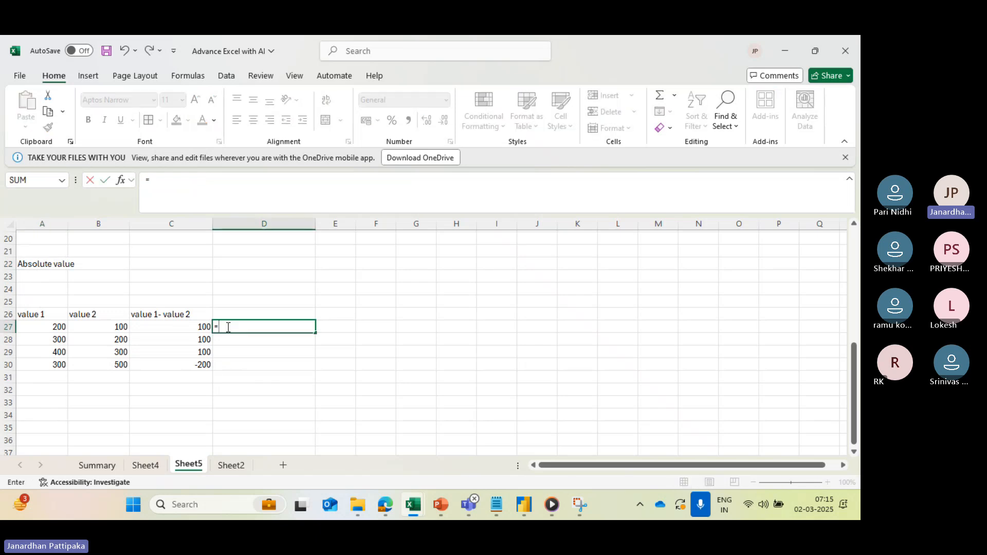
type("abs")
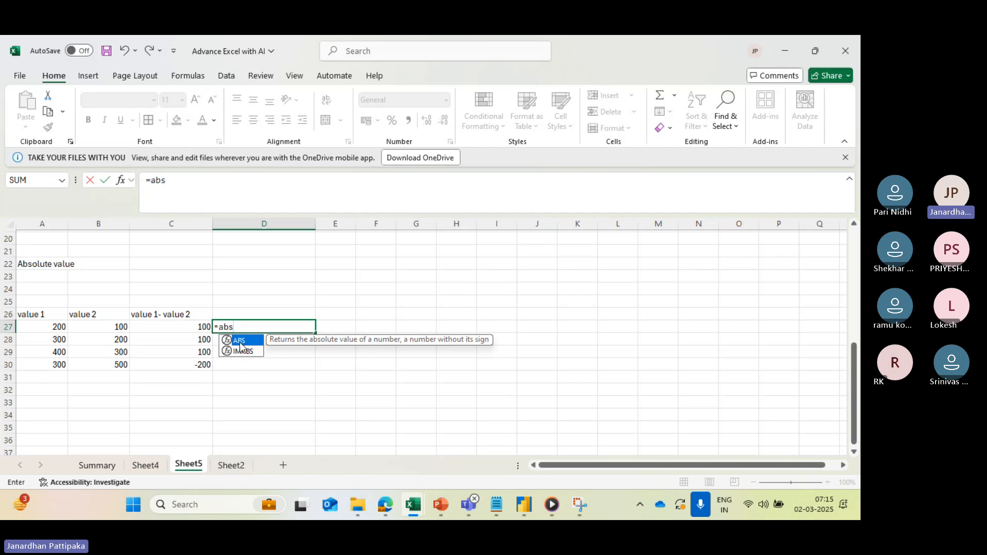
double_click(240, 342)
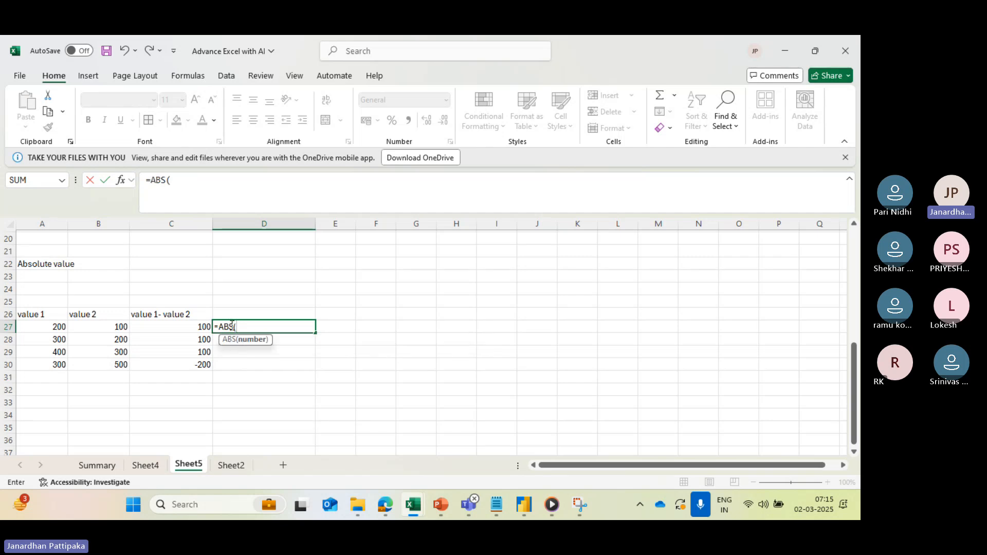
left_click(50, 330)
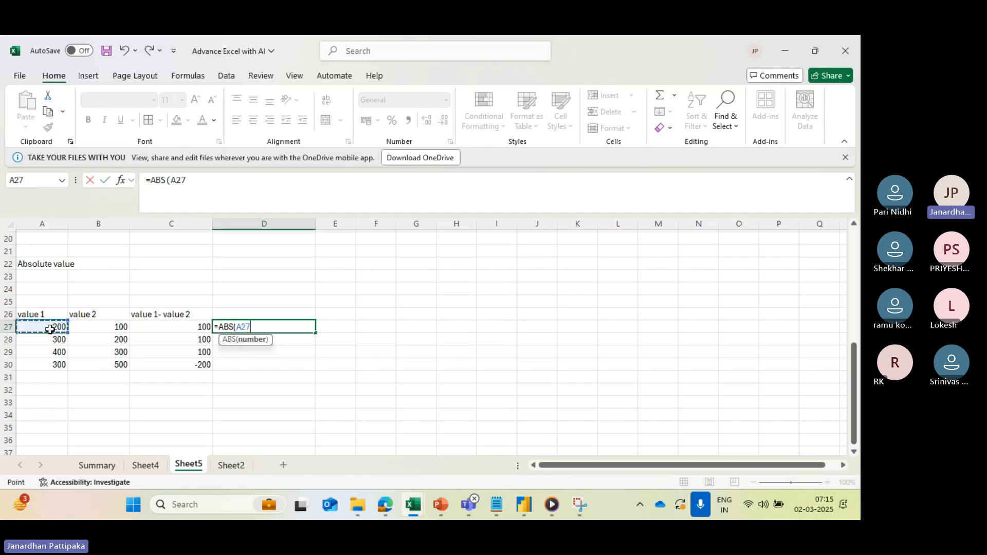
type("-")
left_click(116, 324)
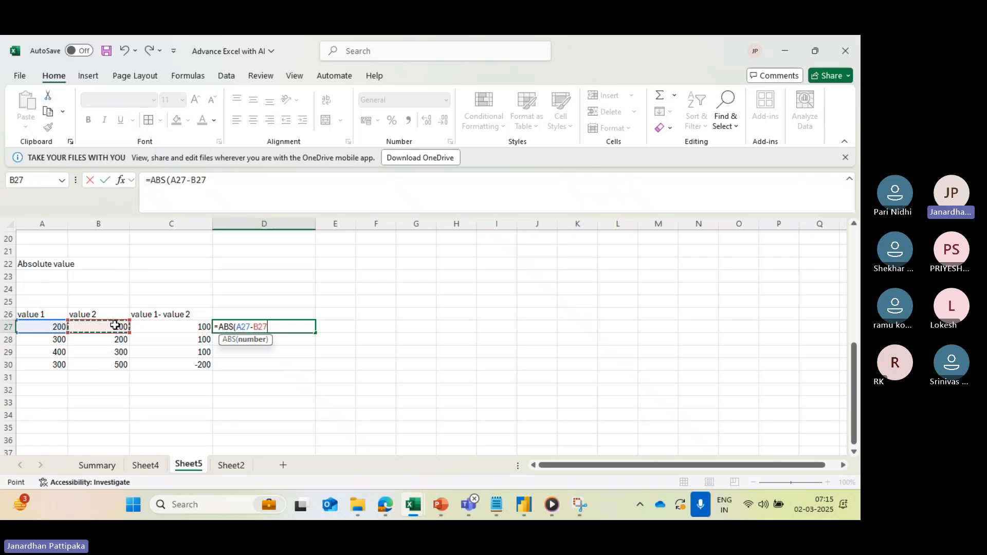
type(")")
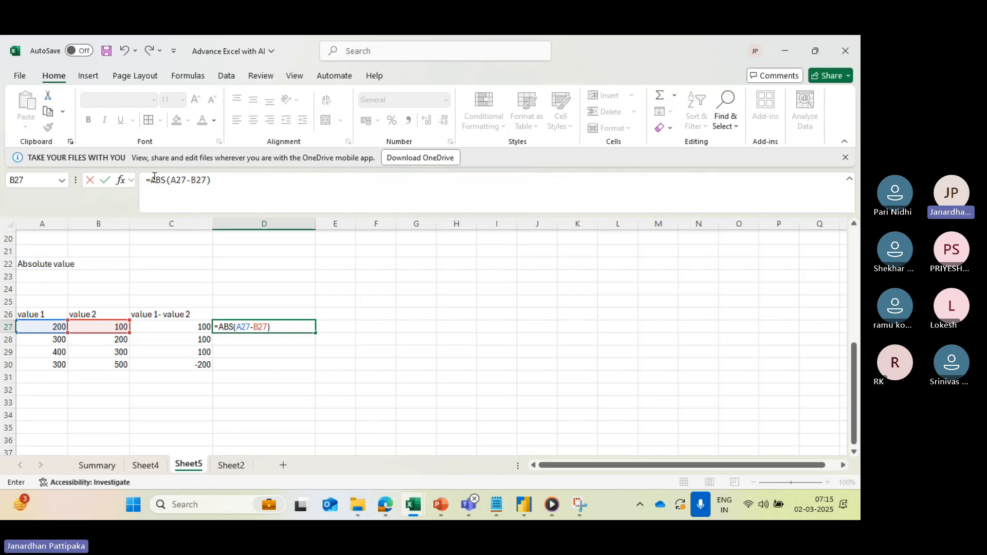
key("Return")
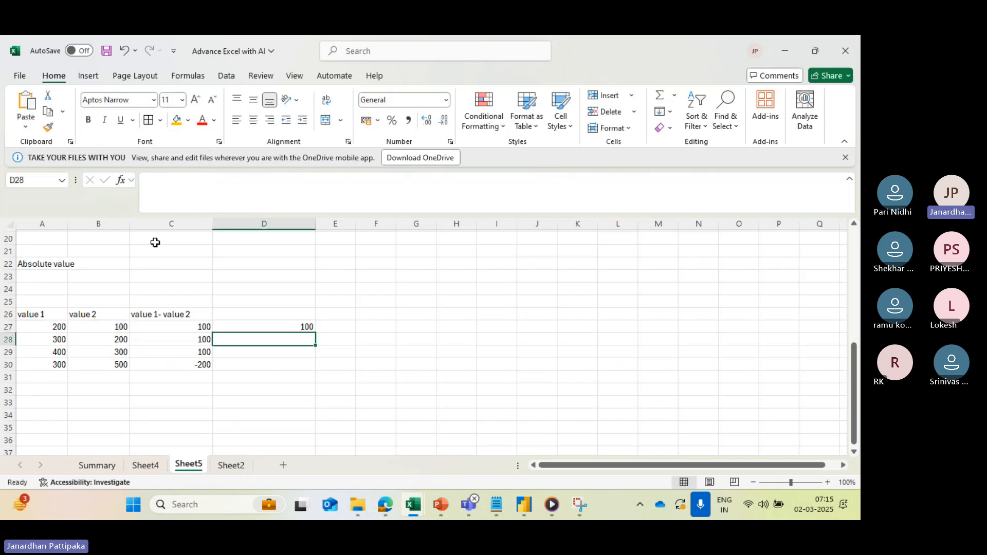
- Fill the ABS formula from D27 down to D30 and review the copied formula in D30
left_click(243, 330)
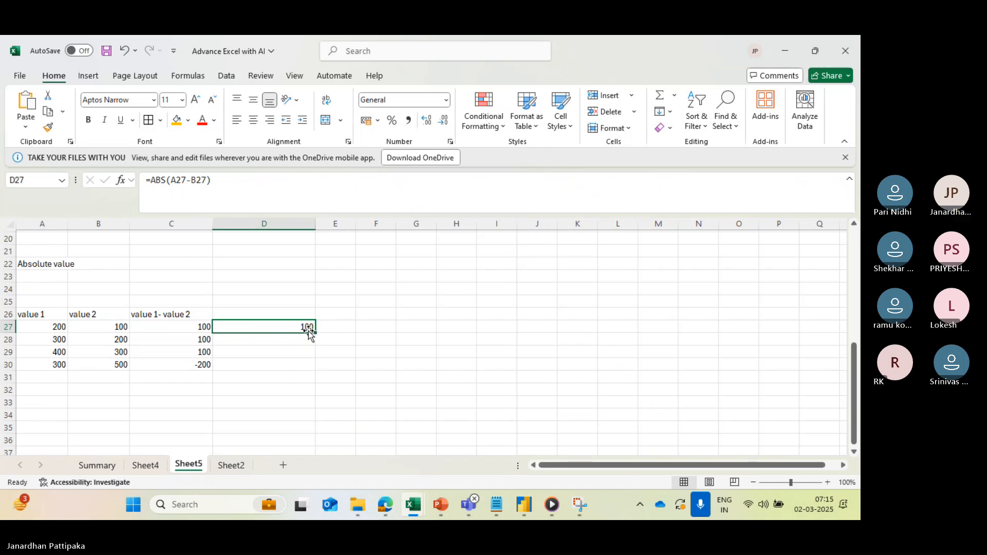
left_click_drag(317, 334, 315, 367)
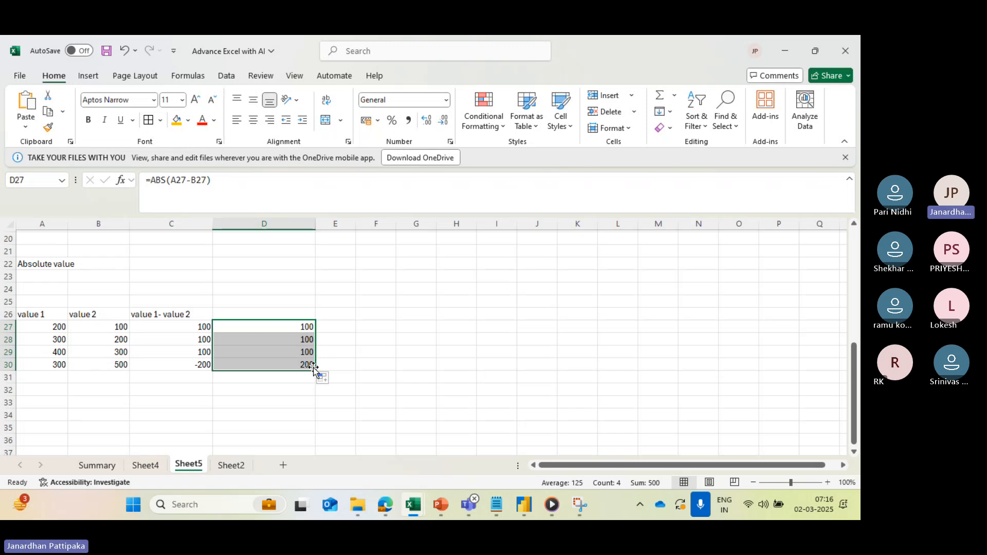
left_click(247, 366)
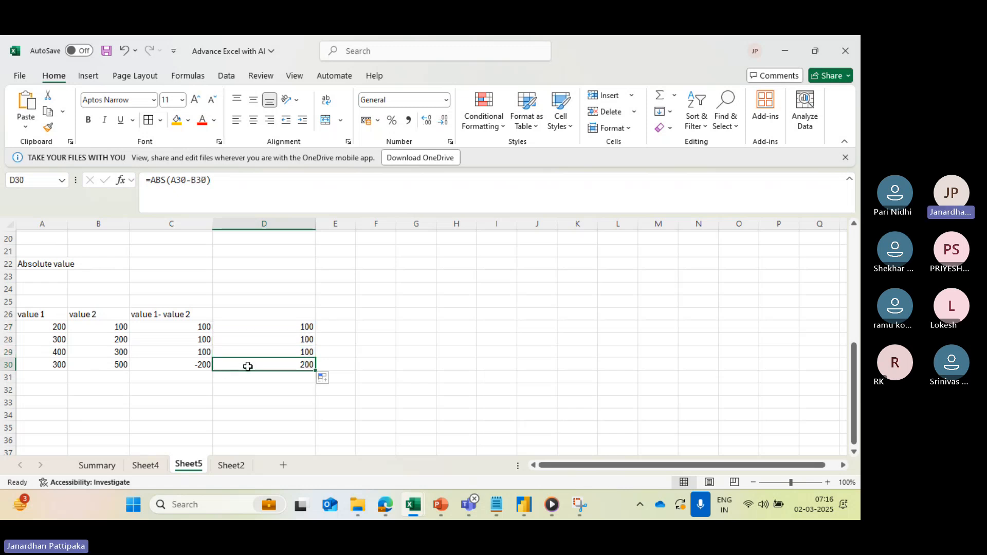
double_click(248, 366)
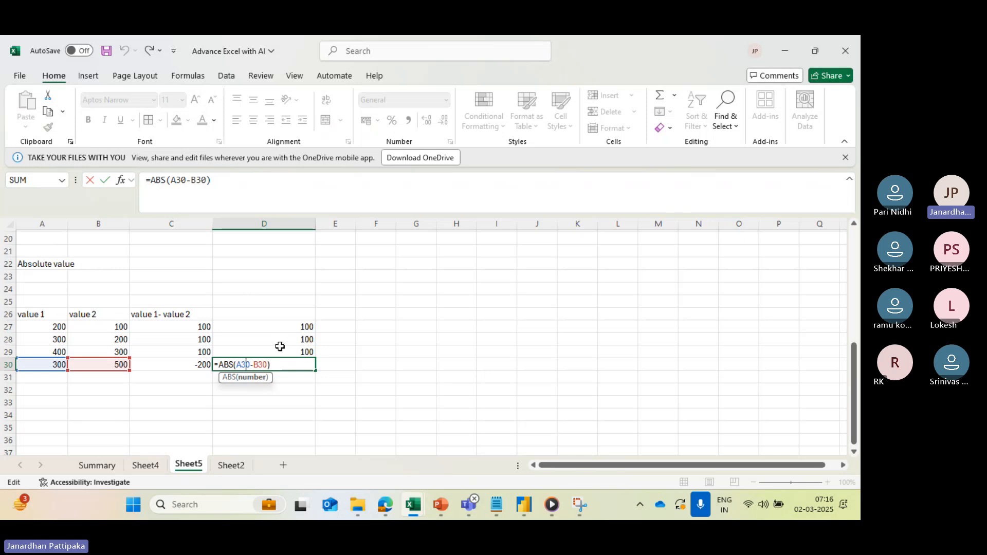
key("ctrl+Return")
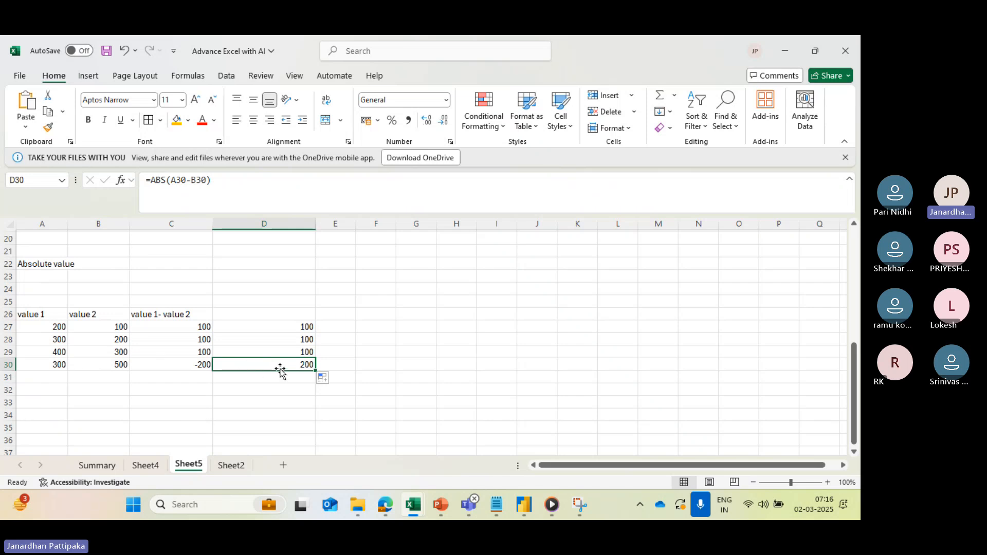
- Add the heading Abs in cell D26 and compare the formulas in C27 and D27
left_click(251, 317)
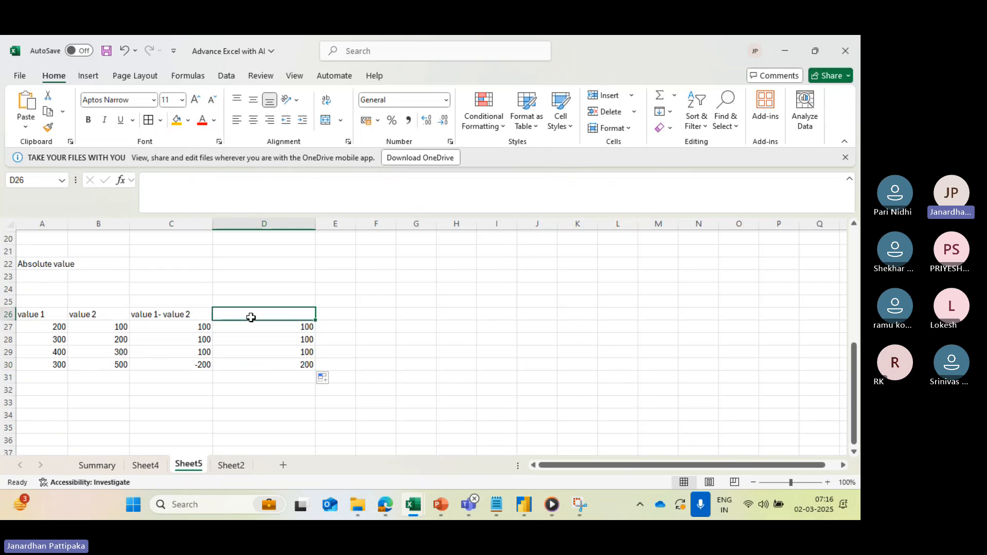
type("Abs")
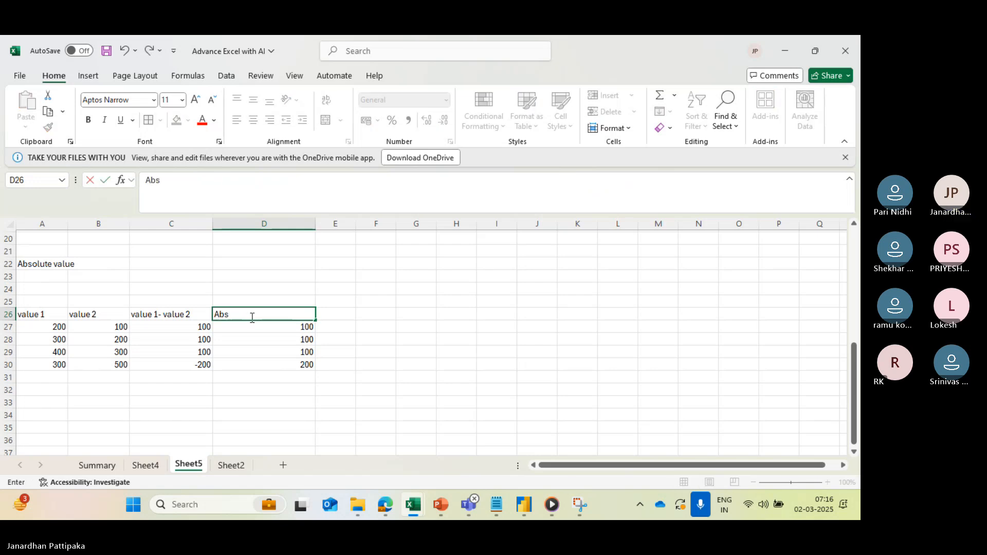
left_click(258, 379)
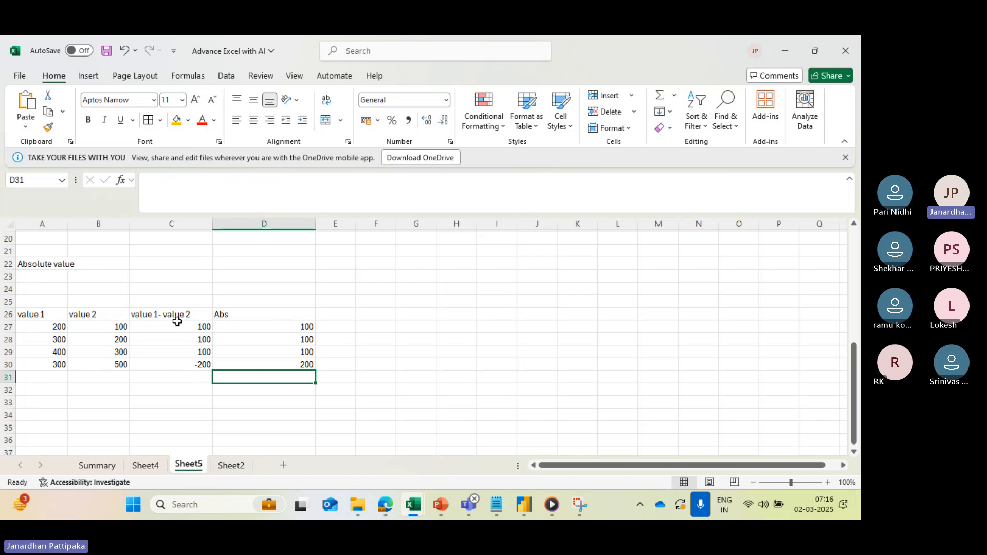
left_click(157, 326)
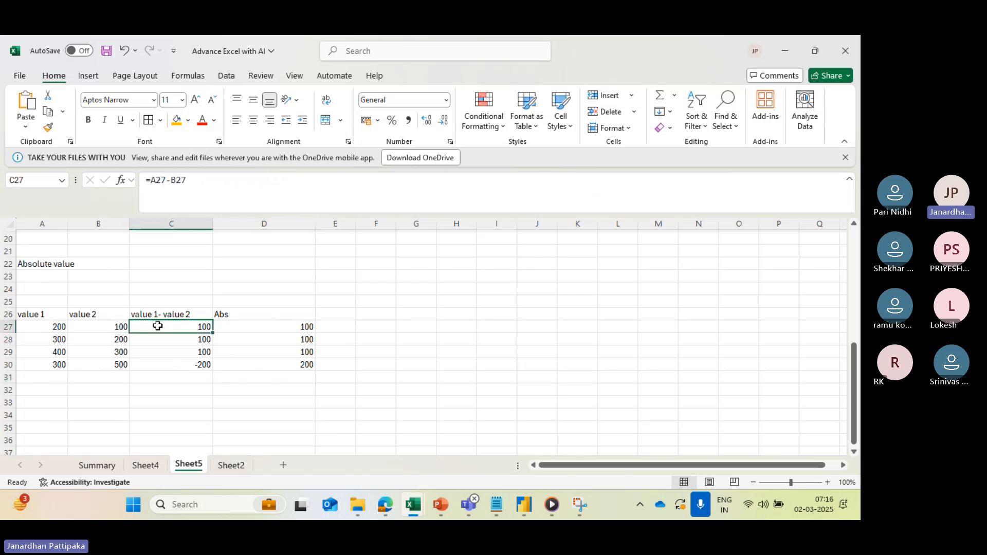
left_click(255, 324)
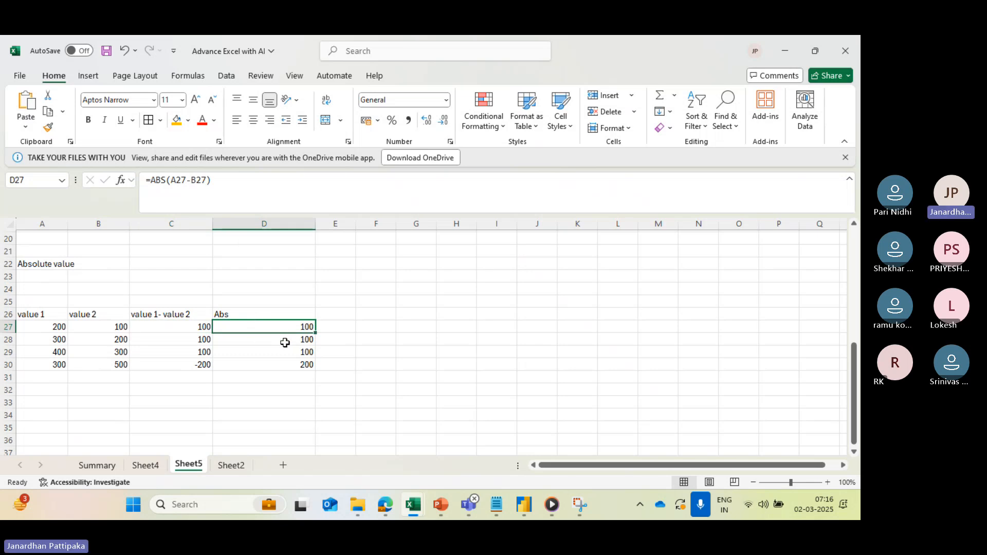
- Enter the section title power in cell A33 below the absolute value table
scroll(284, 342, "down", 2)
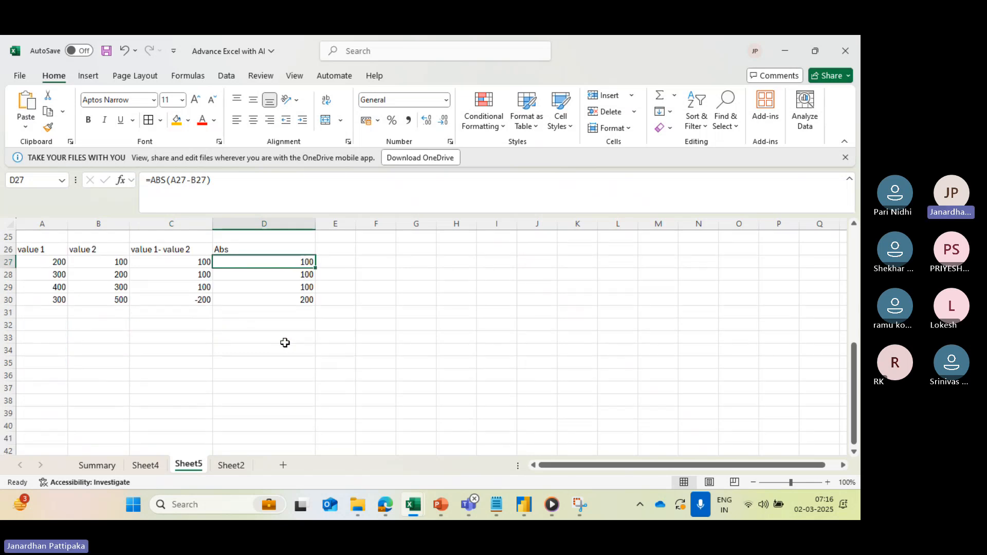
left_click(54, 332)
type("po")
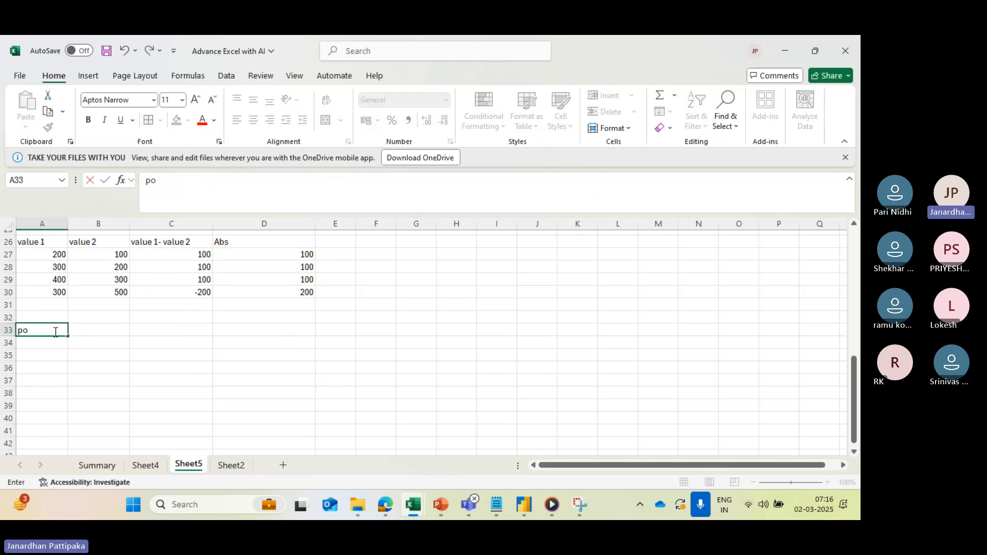
type("q")
key("BackSpace")
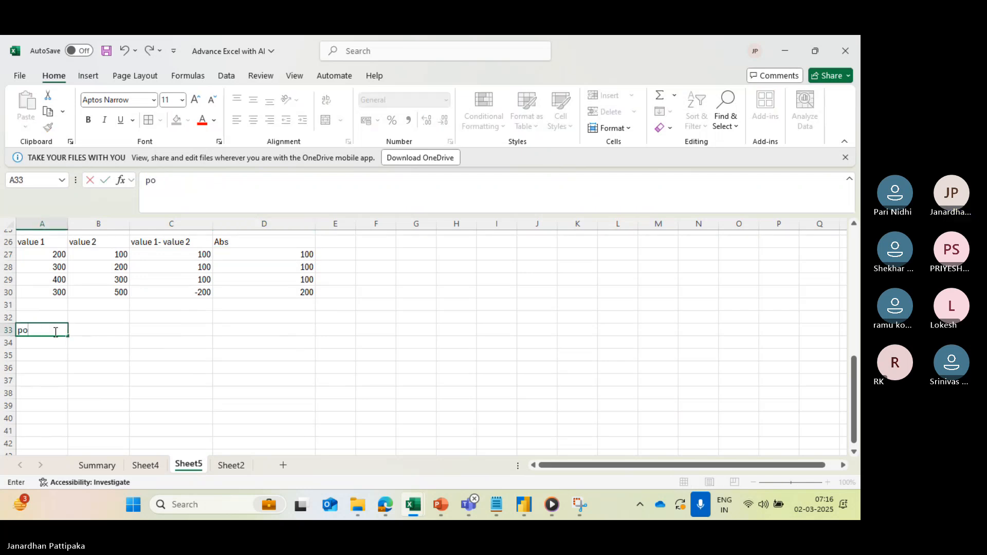
type("wer")
left_click(98, 405)
scroll(91, 339, "down", 1)
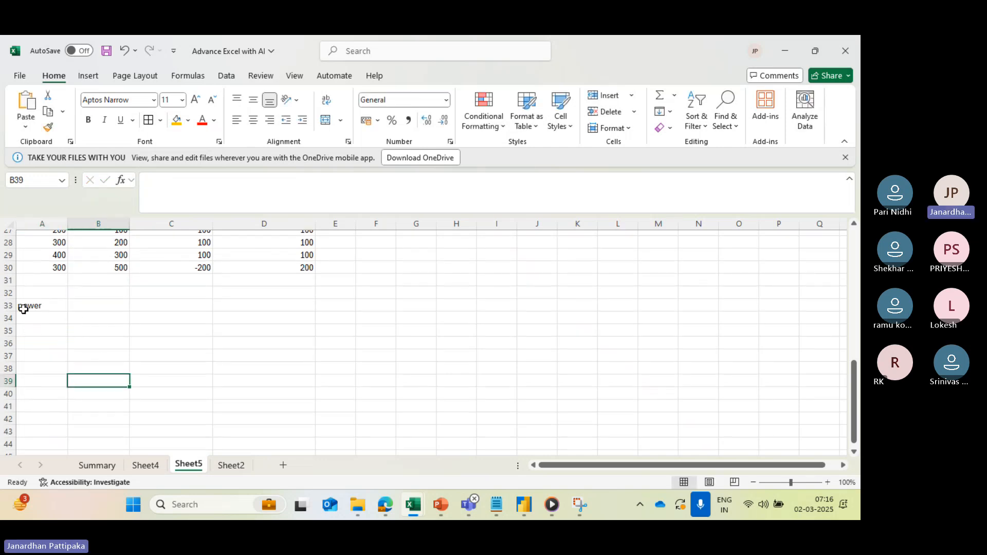
- Enter the column heading value in cell A35 under the power title
left_click(44, 324)
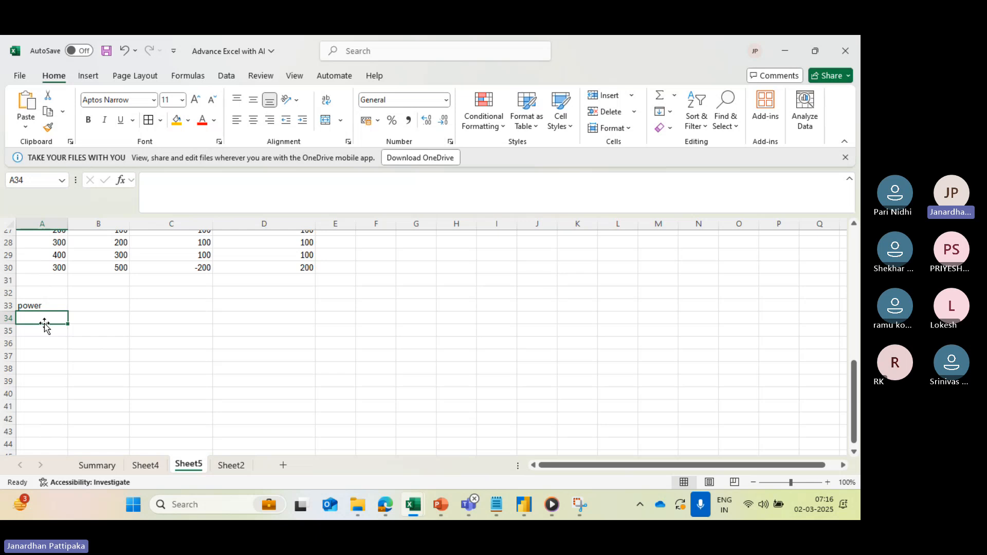
left_click(40, 331)
type("va")
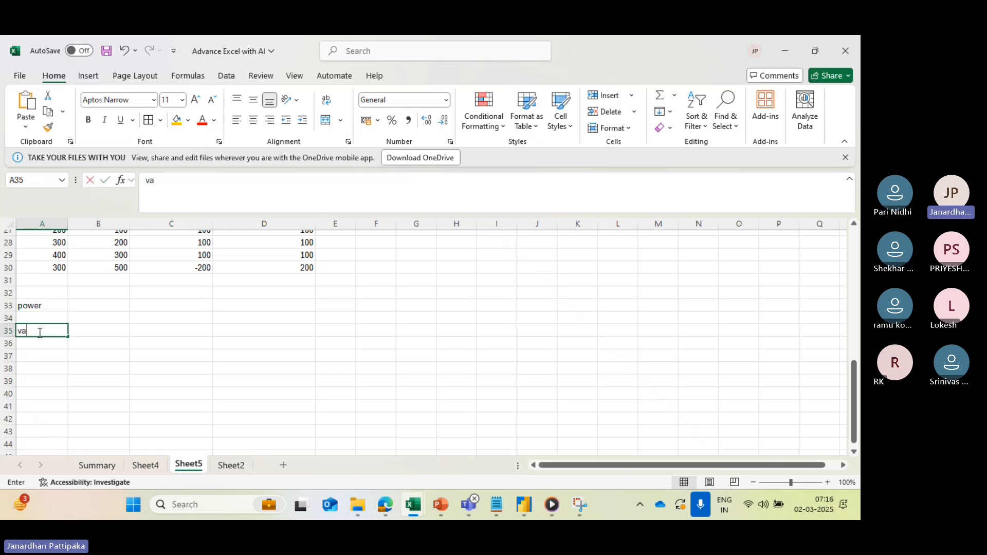
type("klue")
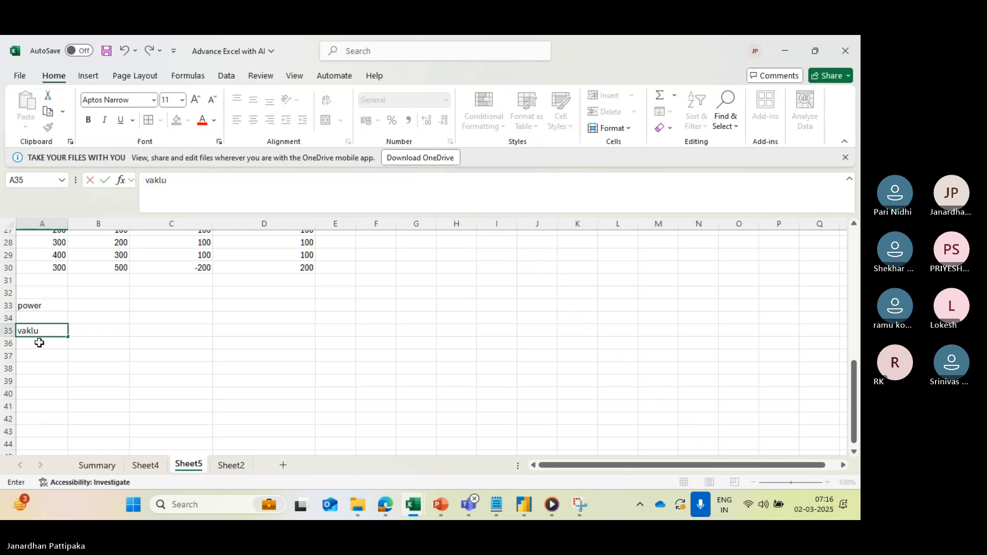
key("BackSpace")
key("BackSpace")
key("BackSpace")
- Add the column headings sqrt in cell B35 and cube in cell C35
left_click(101, 332)
type("sq")
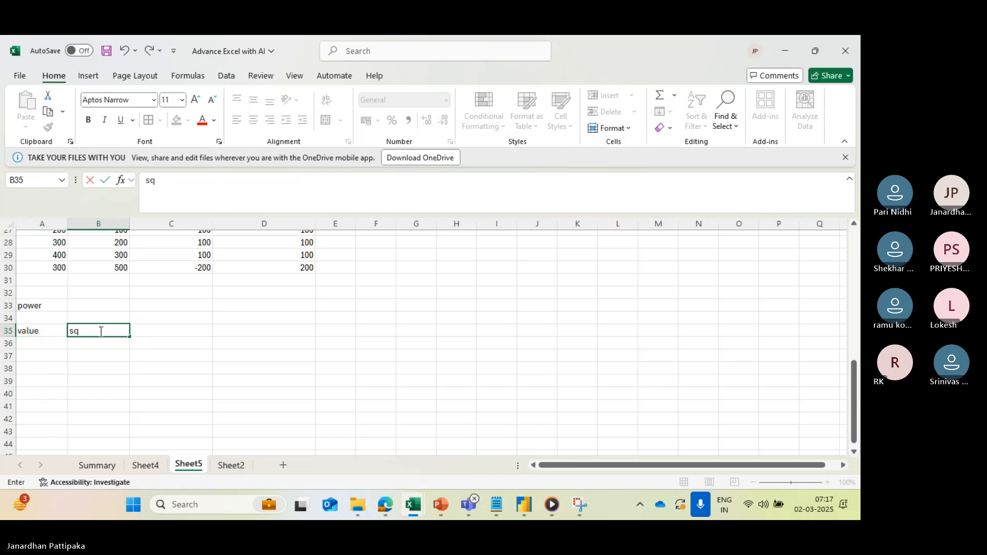
type("rt")
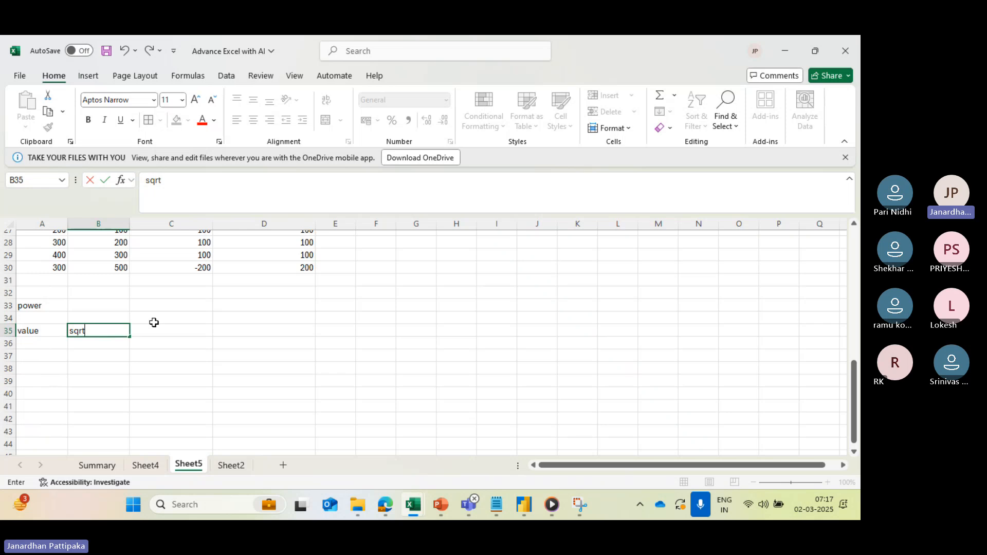
key("ctrl+Return")
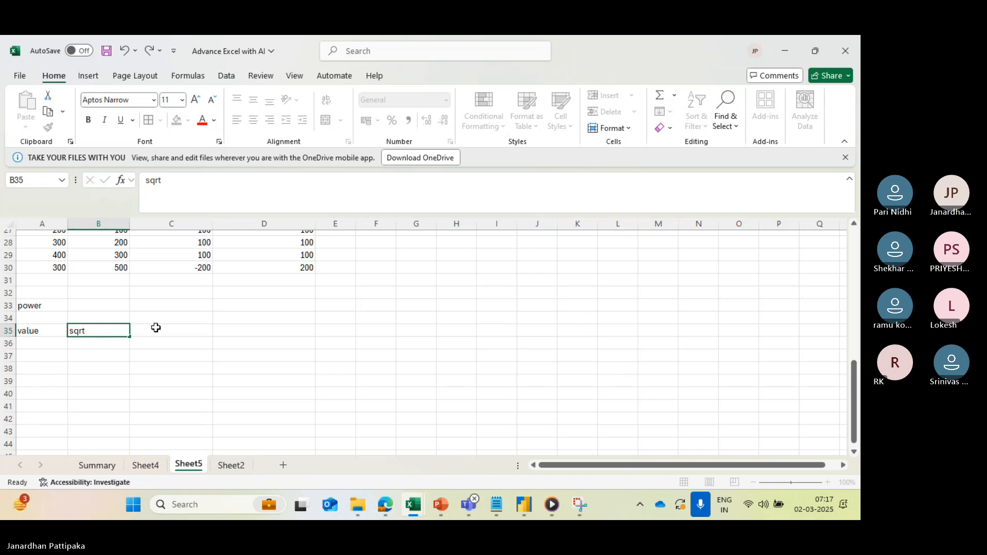
left_click(156, 328)
type("cube")
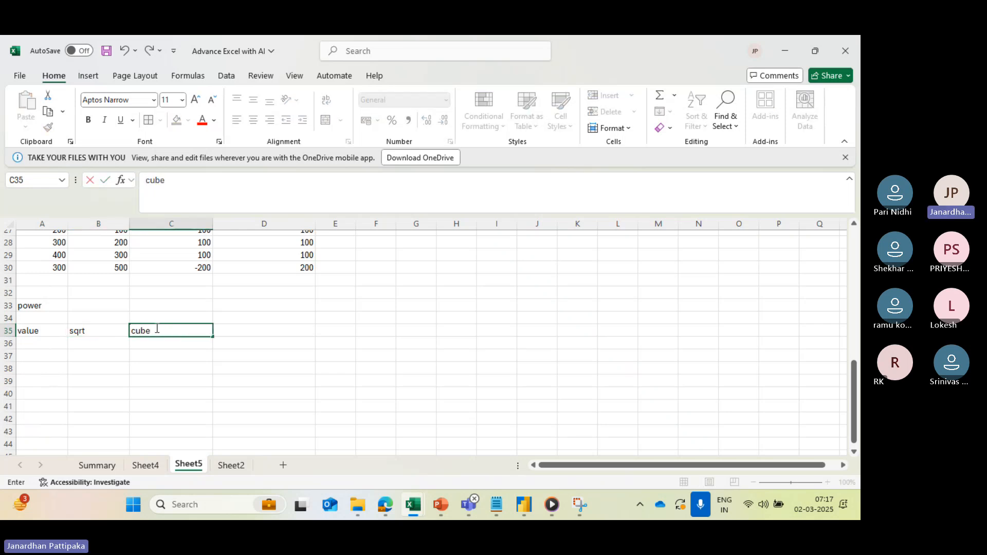
left_click(43, 343)
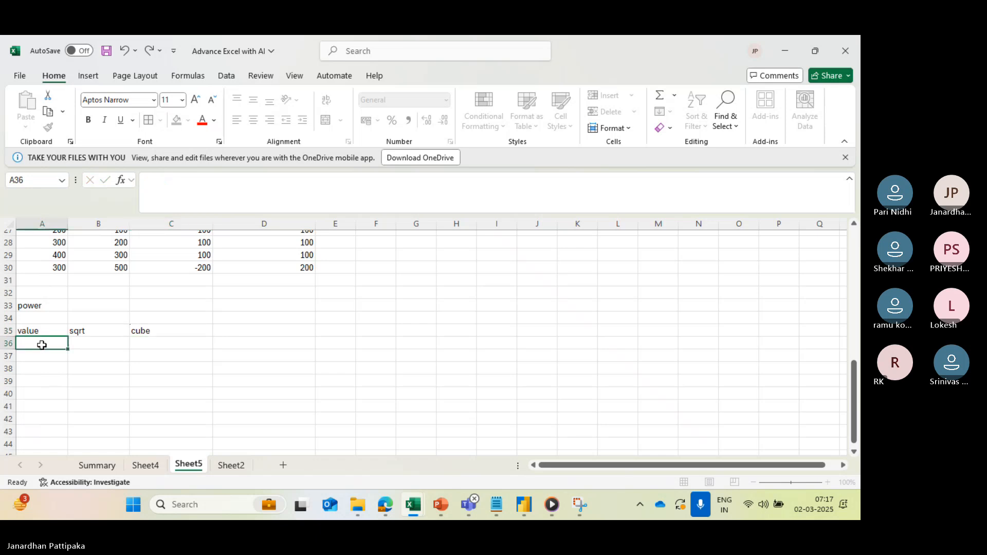
- Change the heading in cell B35 to square
left_click(100, 327)
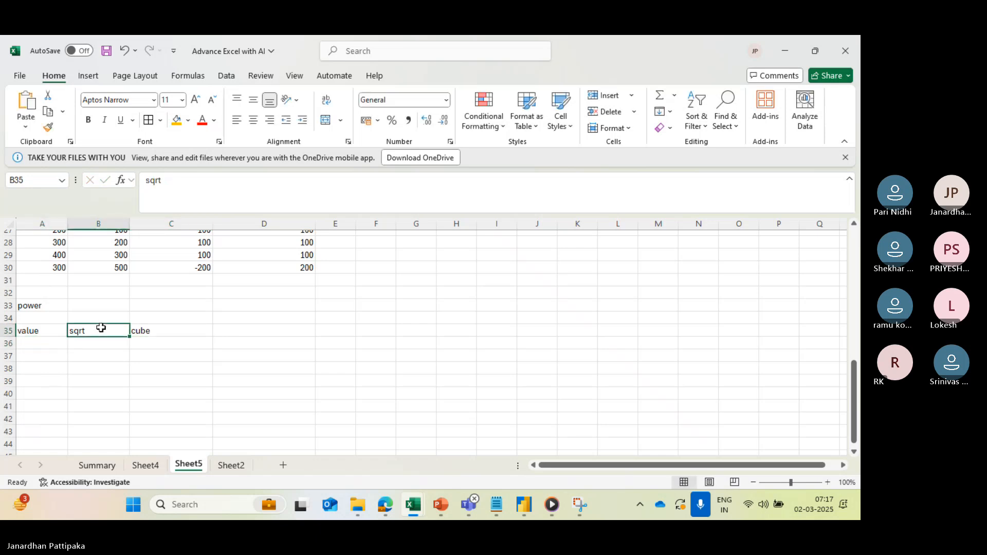
left_click(168, 180)
key("BackSpace")
key("BackSpace")
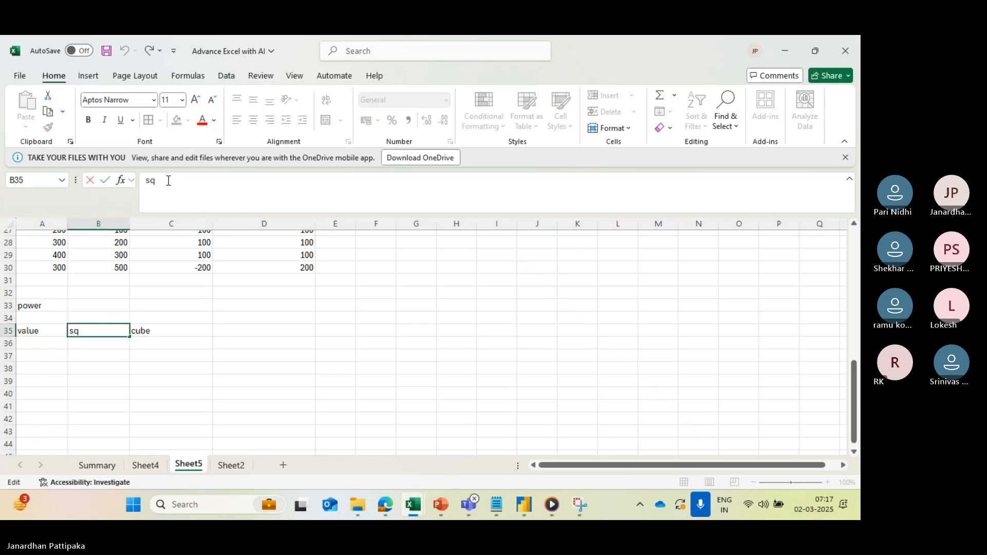
type("uare")
- Enter 49, 256 and 69 in cells A36 to A38 under the value heading
left_click(48, 342)
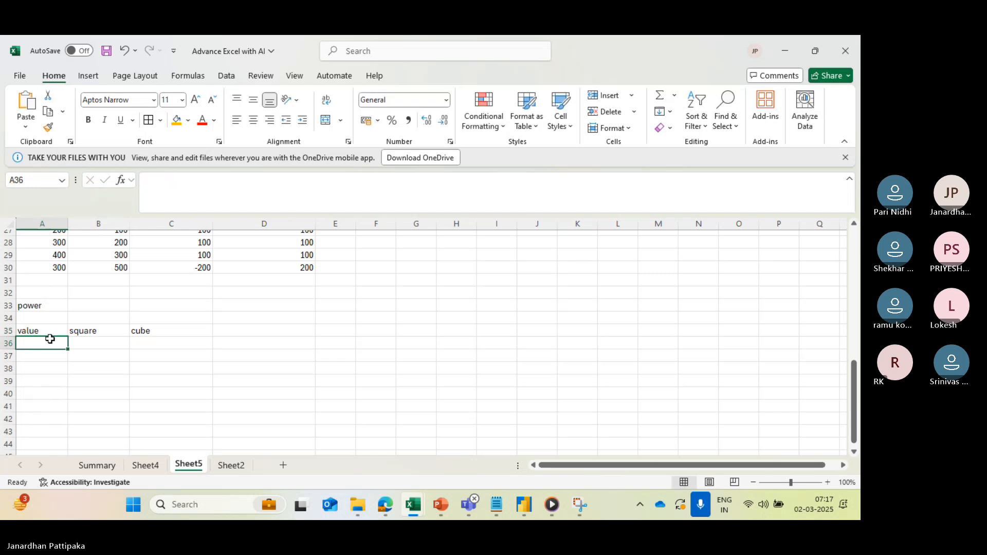
type("49")
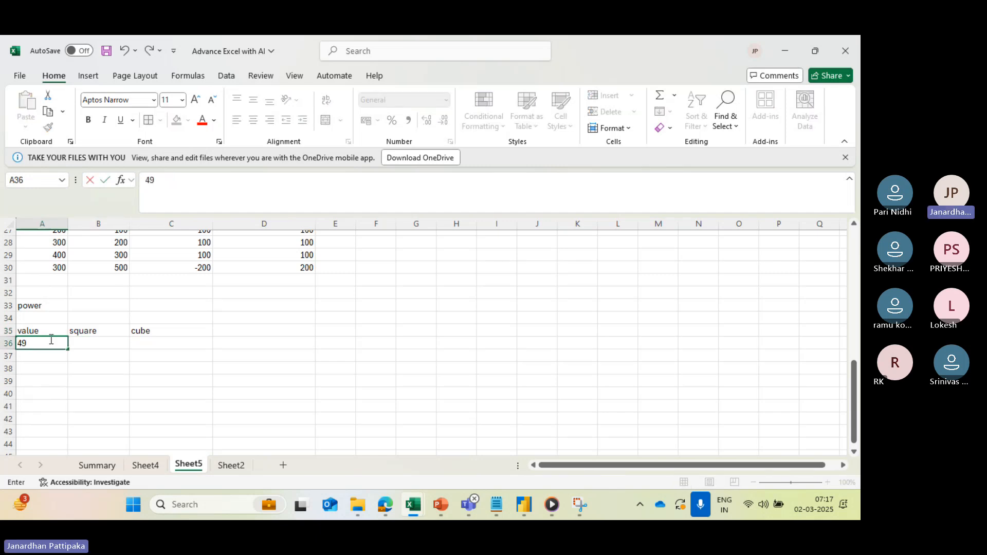
left_click(35, 361)
type("256")
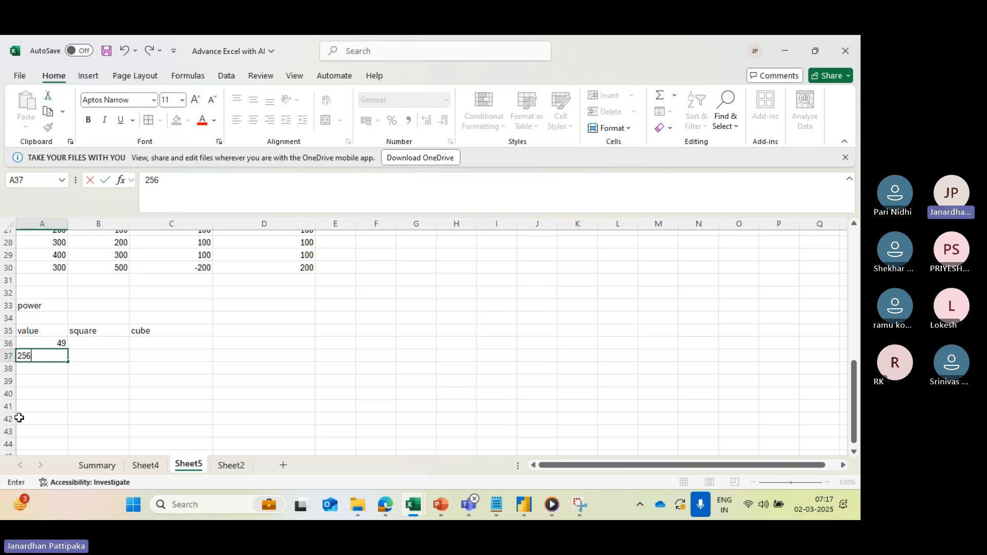
left_click(31, 367)
type("69")
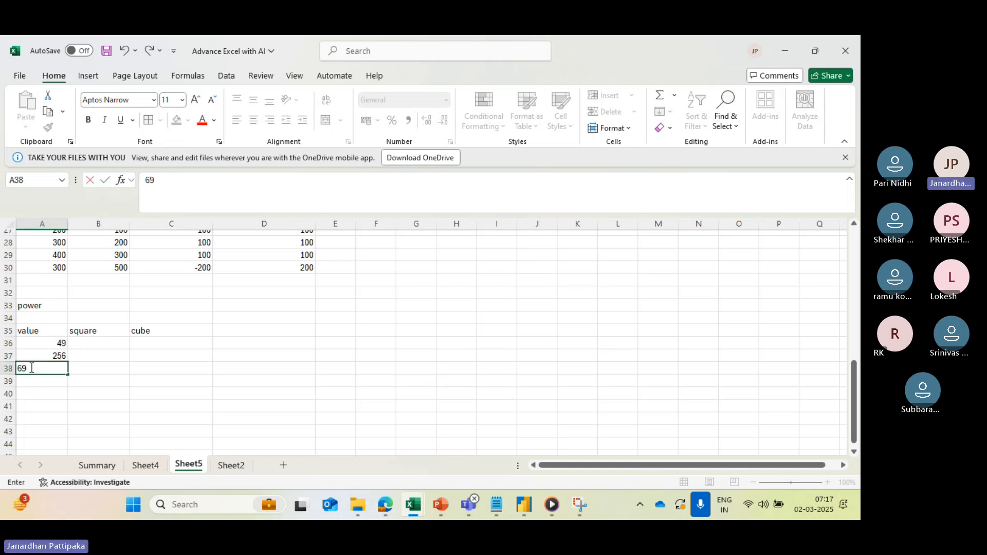
left_click(116, 340)
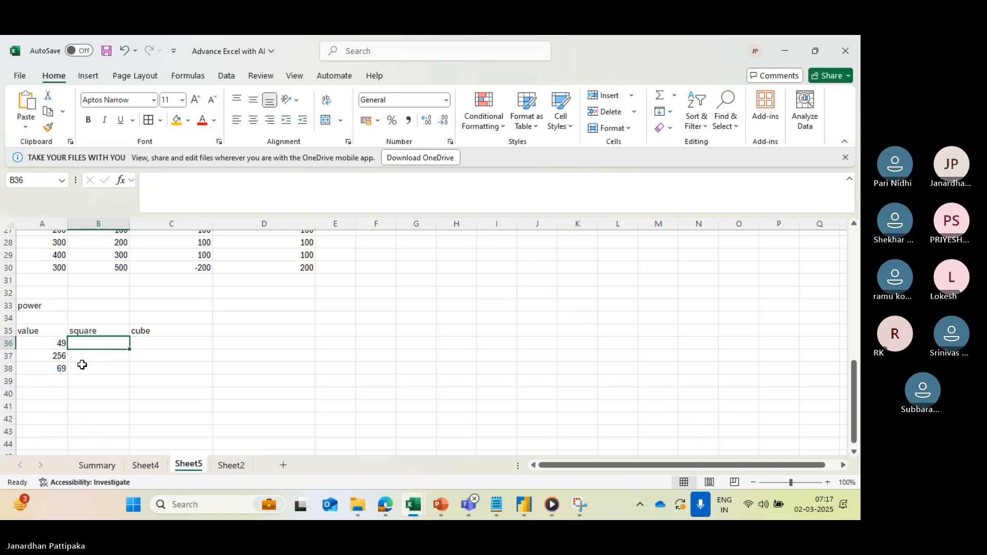
- Extend the value column with 2 in cell A39 and 3 in cell A40
left_click(54, 381)
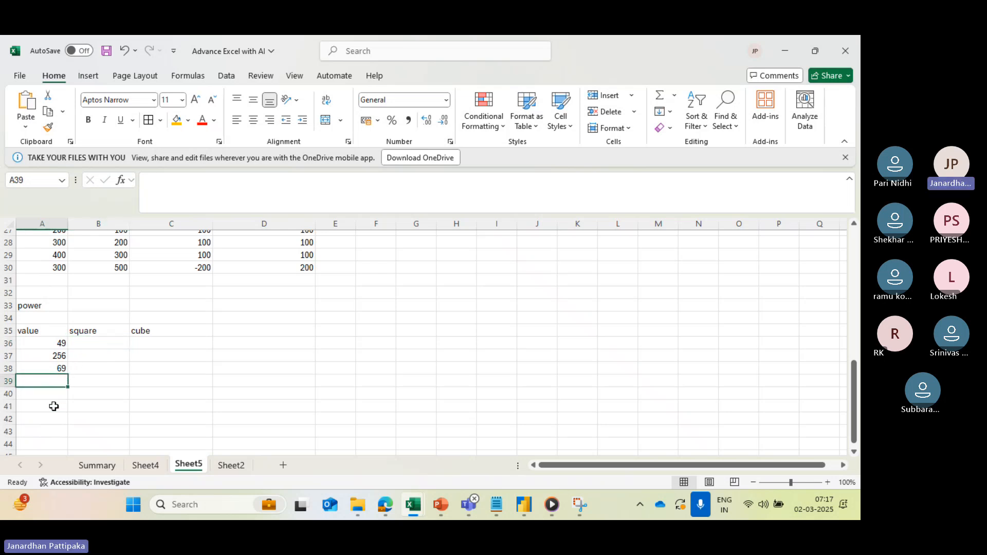
type("2")
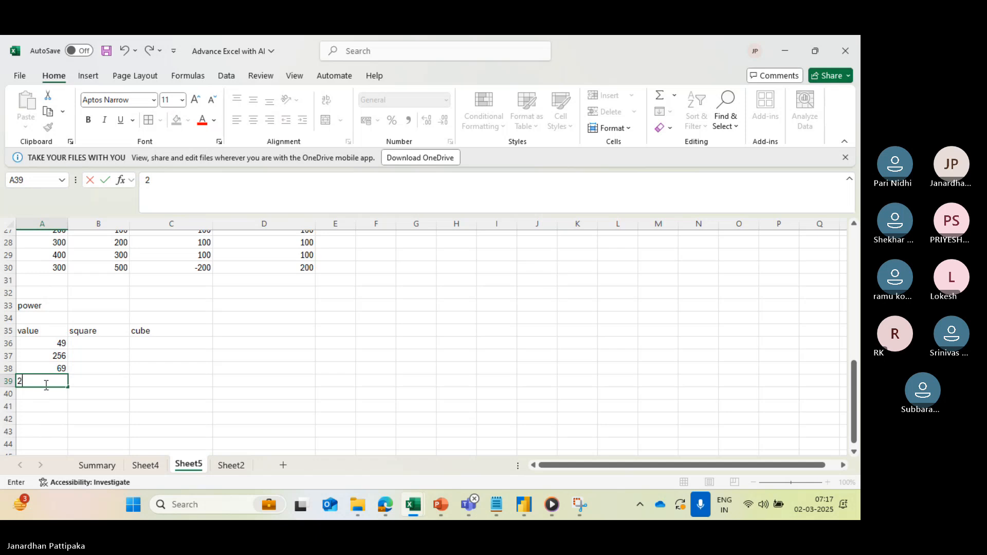
key("Return")
type("3")
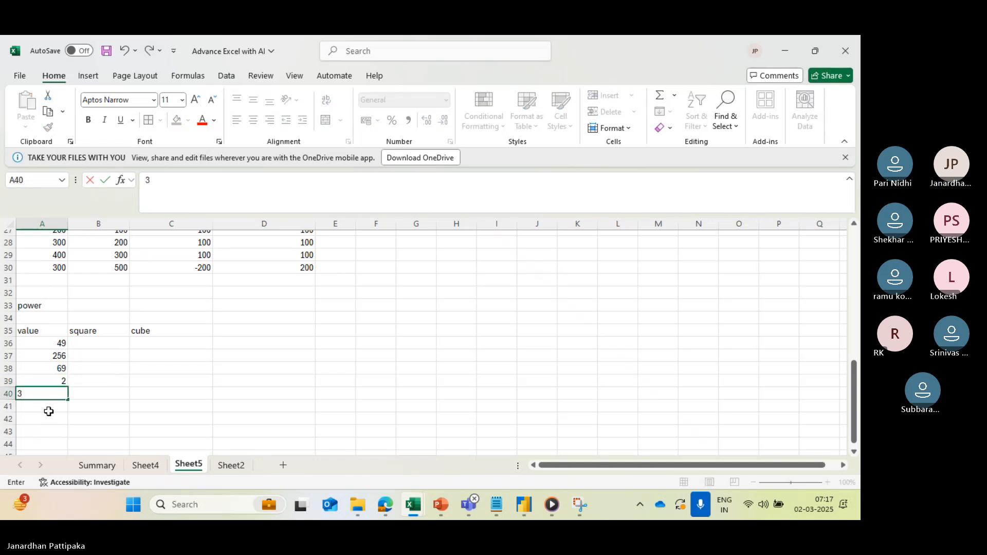
key("Return")
- Start a POWER formula in cell B36 under the square heading
left_click(106, 343)
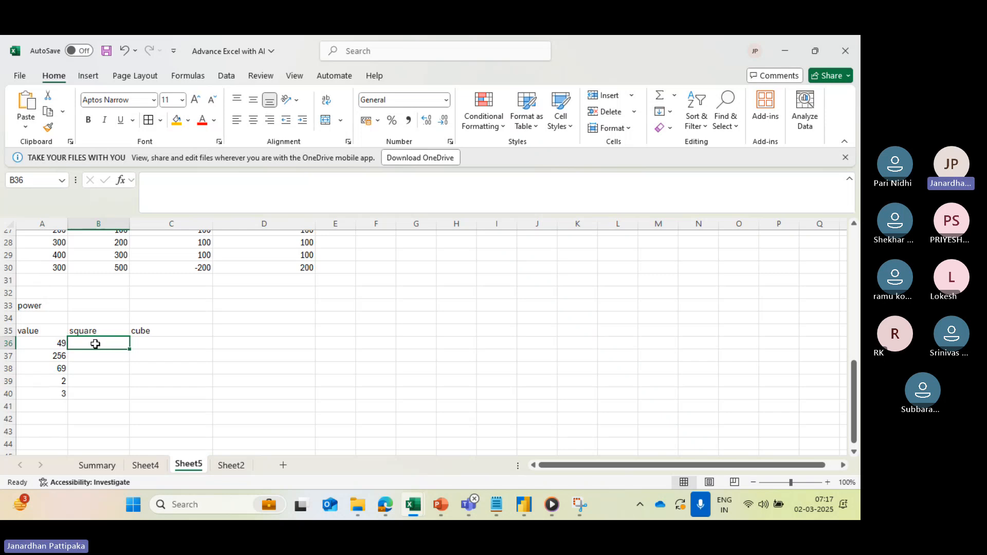
type("=")
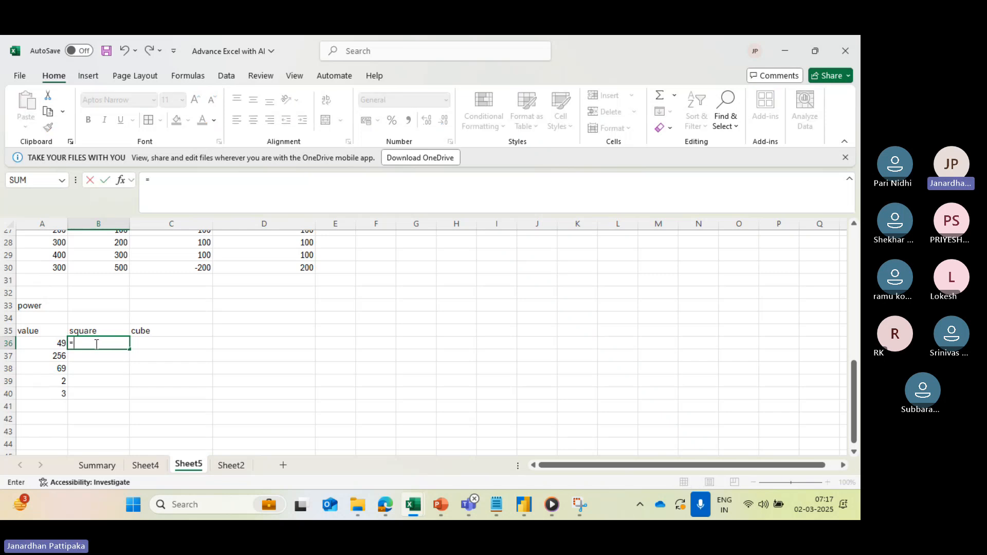
type("power")
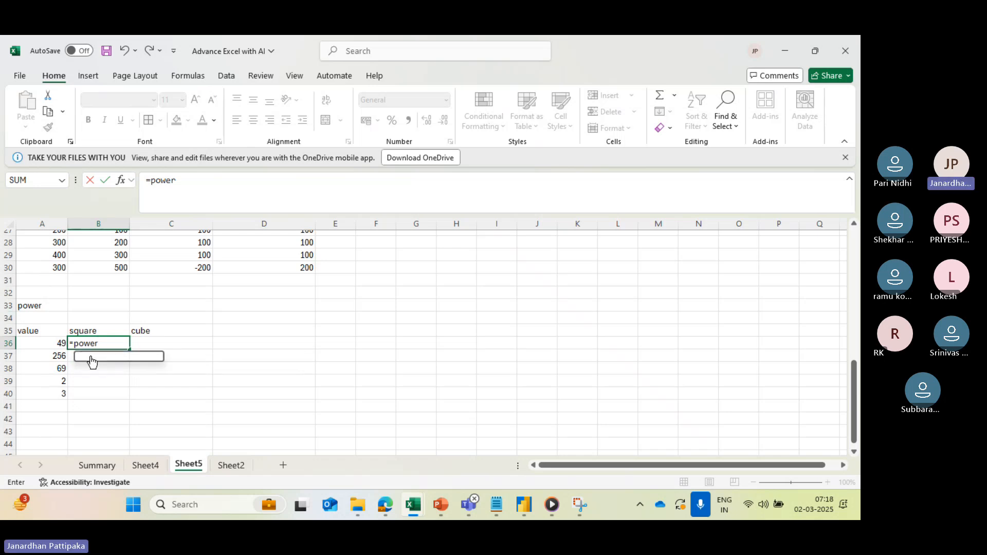
double_click(91, 360)
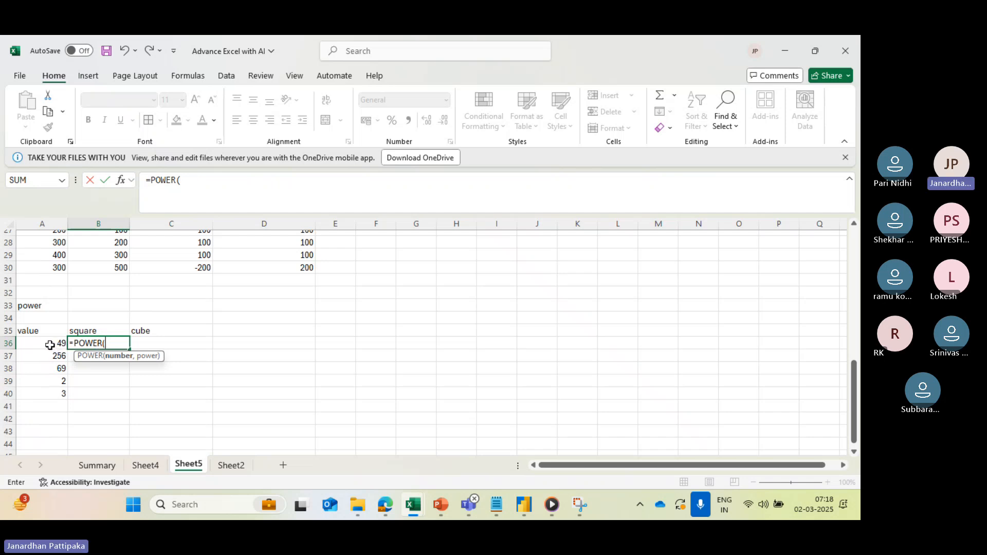
- Complete the formula in B36 as =POWER(A36,2) to square the first value
left_click(50, 345)
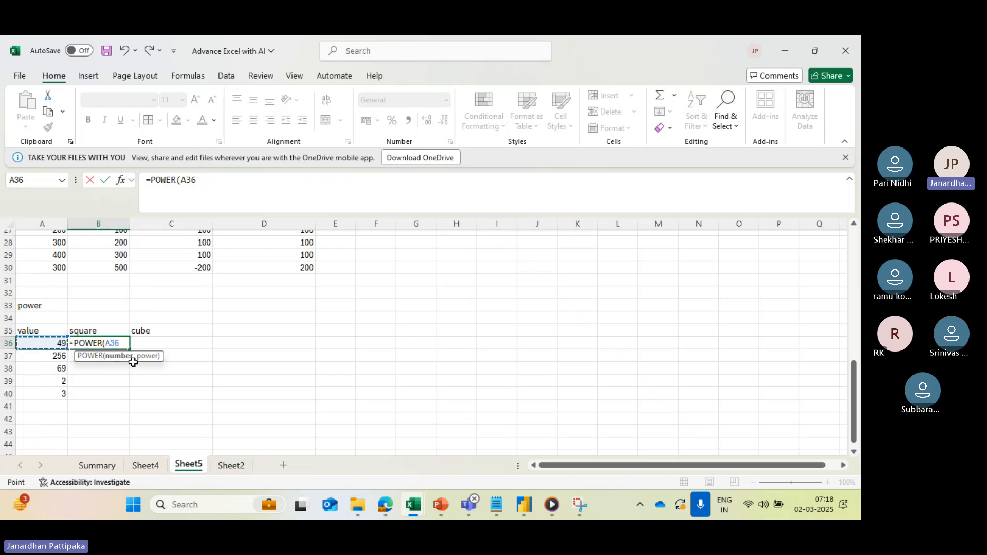
type(",")
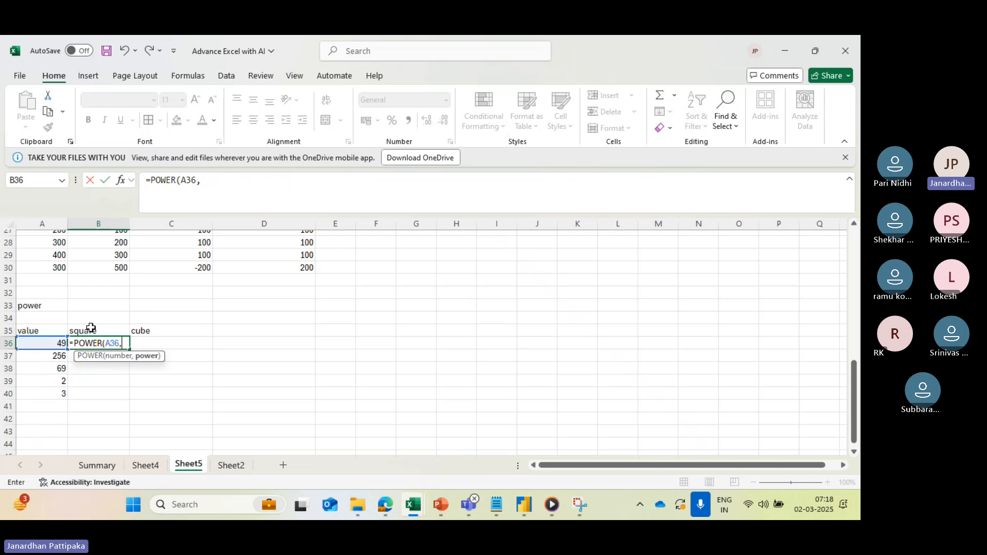
type("2)")
key("Return")
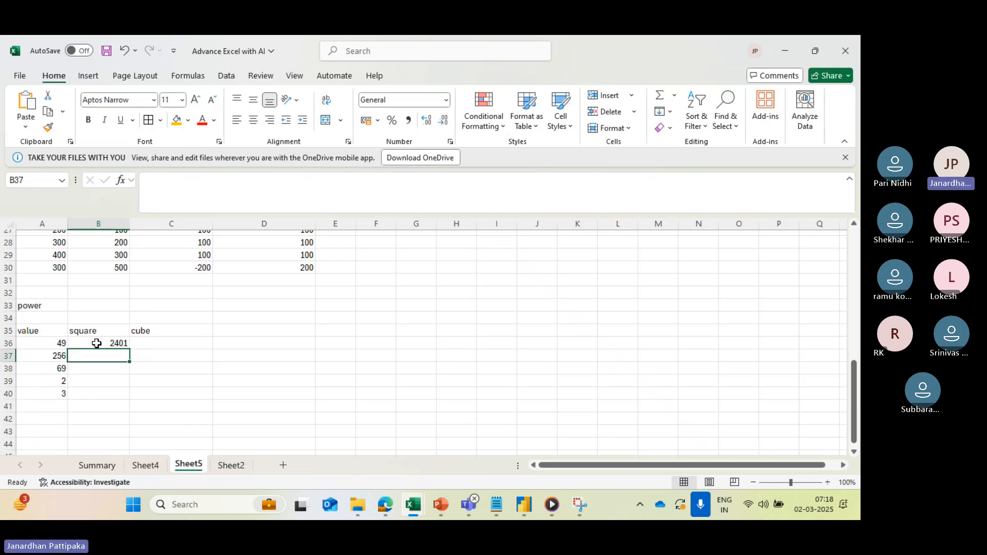
left_click(97, 342)
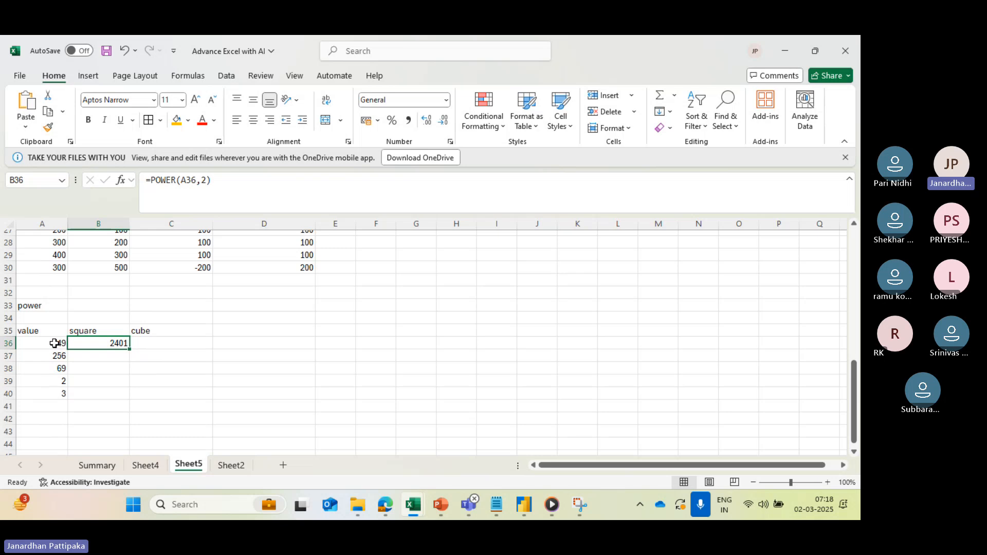
- Add 4 to the value column in cell A41
left_click(62, 405)
type("4")
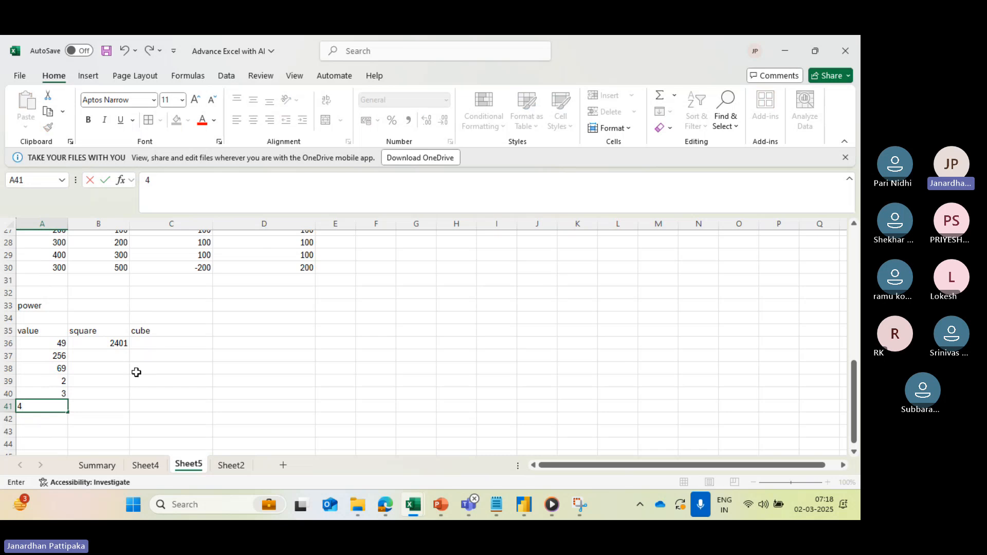
left_click(134, 370)
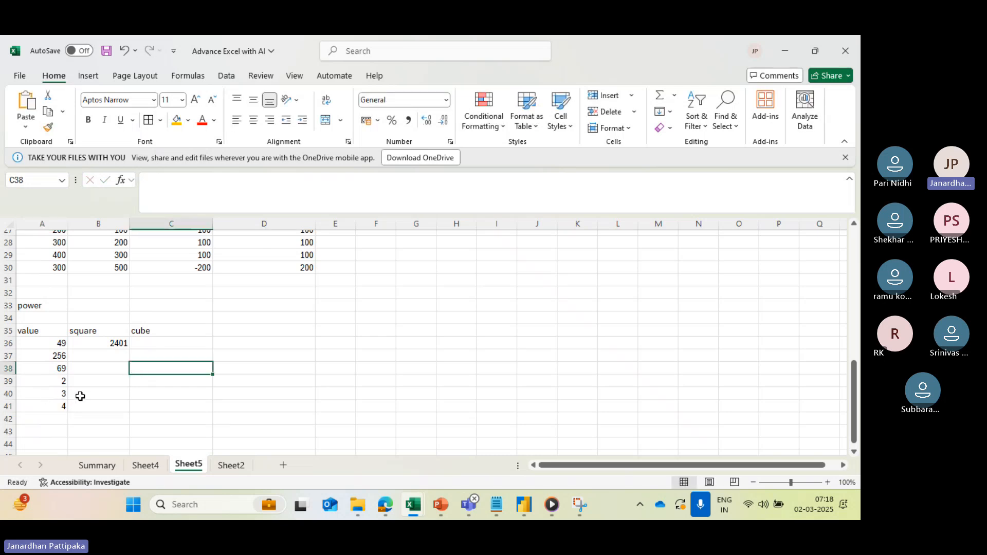
- Fill the square formula from B36 down to B41
left_click(116, 338)
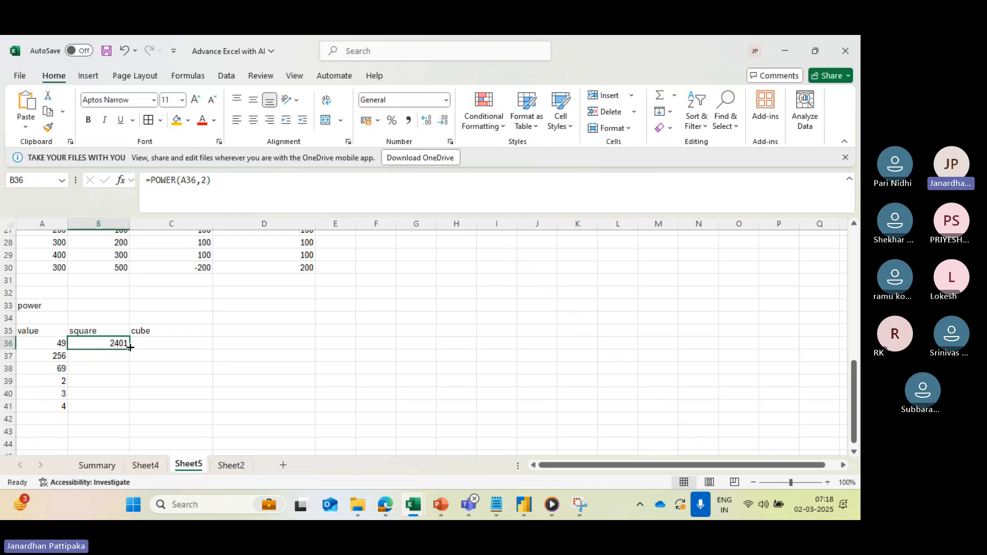
left_click_drag(130, 350, 126, 415)
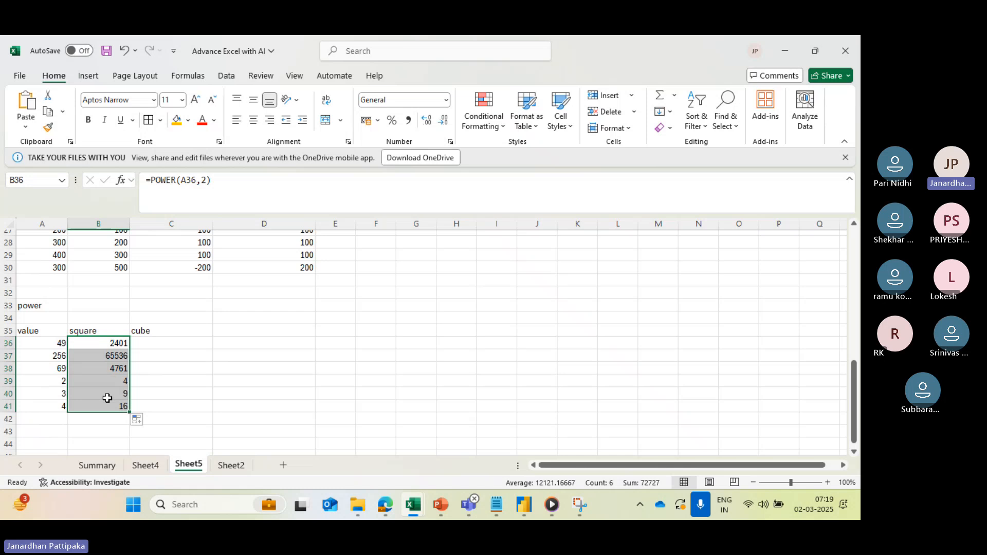
left_click(96, 343)
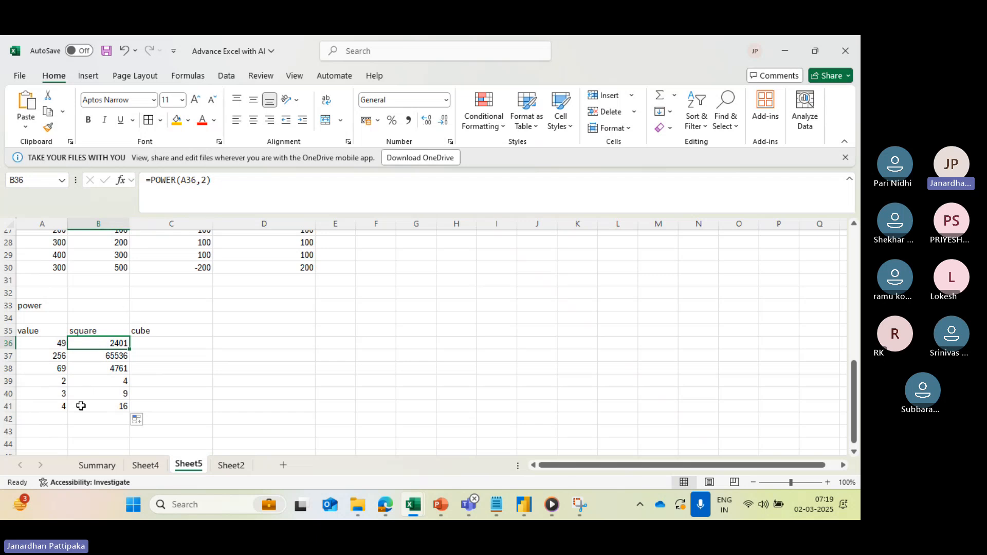
- Change the exponent of the POWER formula in B39 to 4
left_click(103, 383)
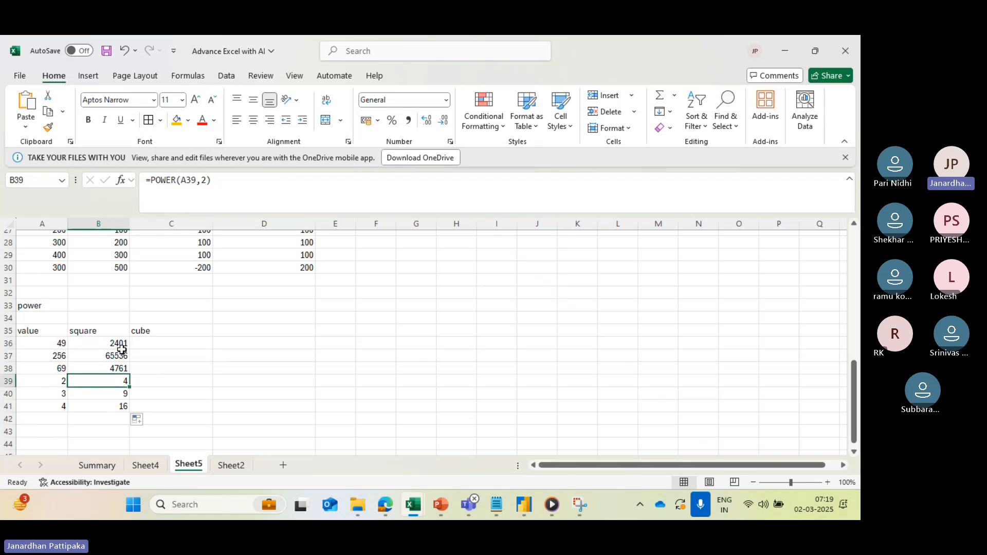
left_click(204, 179)
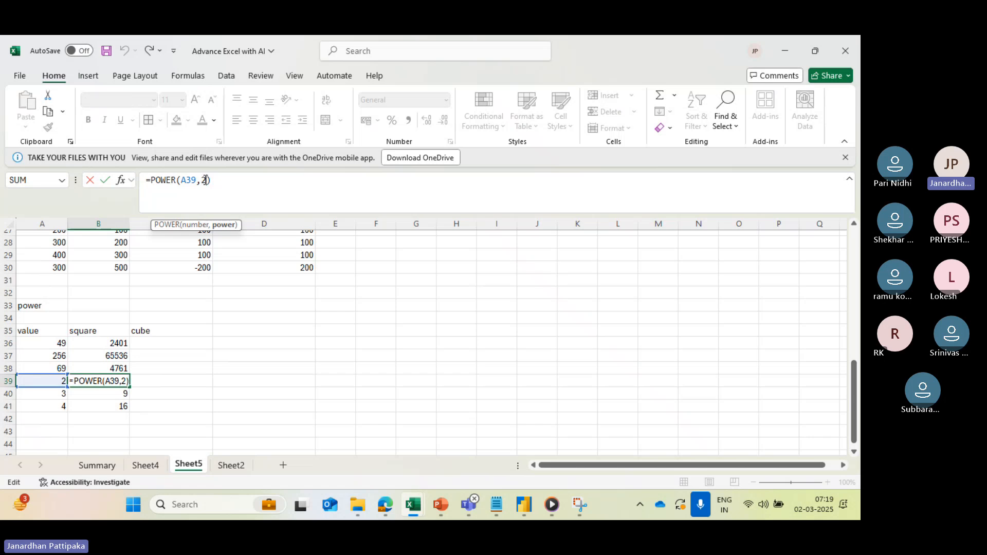
key("Delete")
type("4")
key("Return")
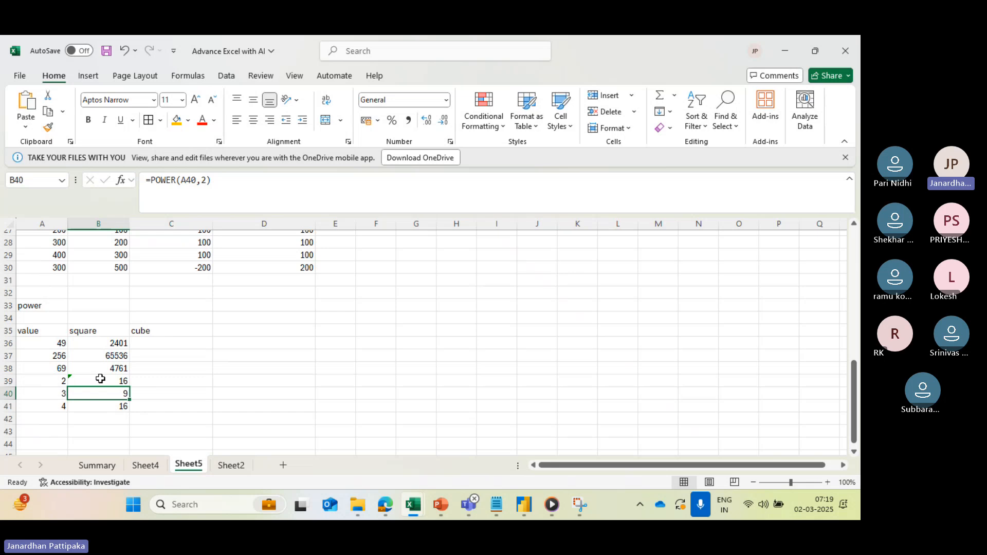
- Change the exponent of the POWER formula in B40 to 3
left_click(204, 182)
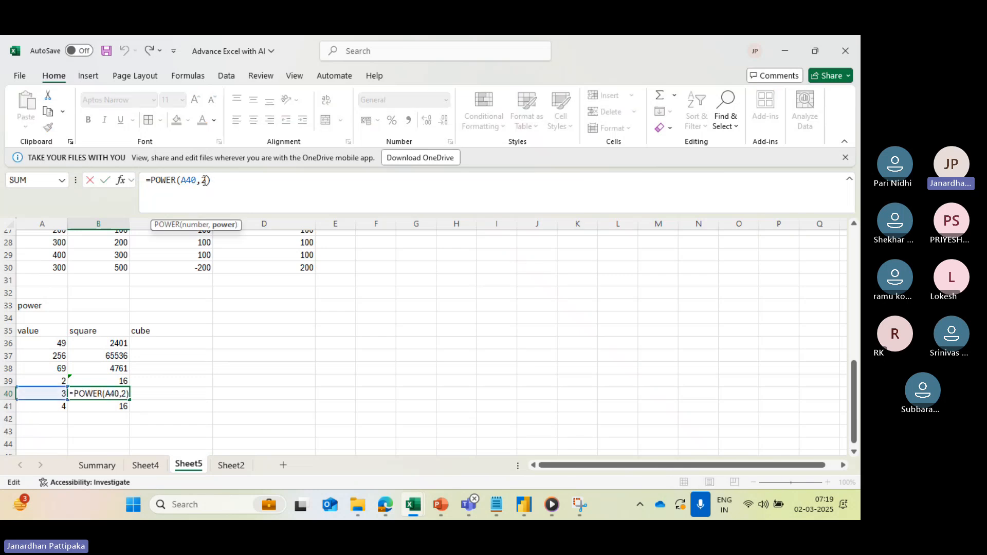
key("Delete")
type("3")
key("End")
key("Return")
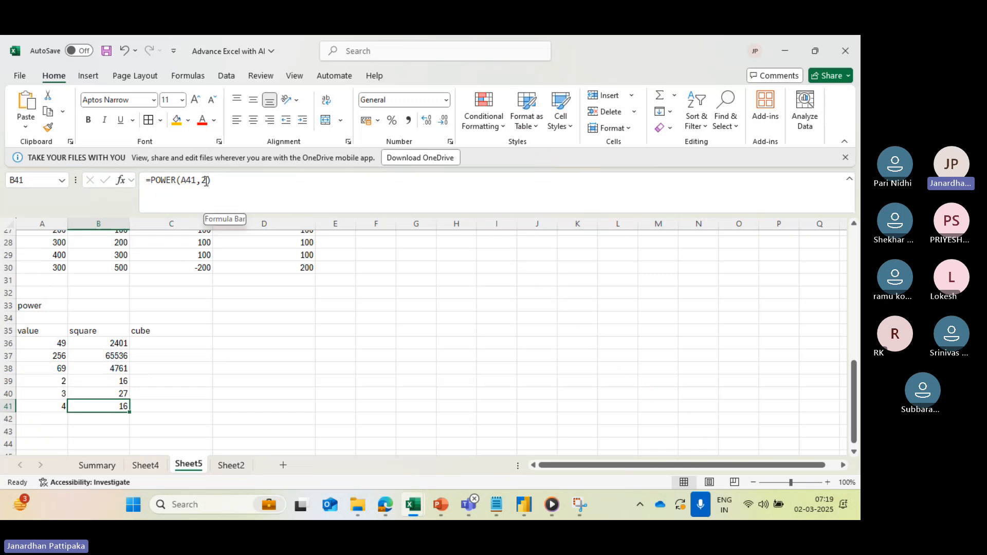
- Refill the square column from B36 down to B41 to restore exponent 2 in every row
left_click(104, 345)
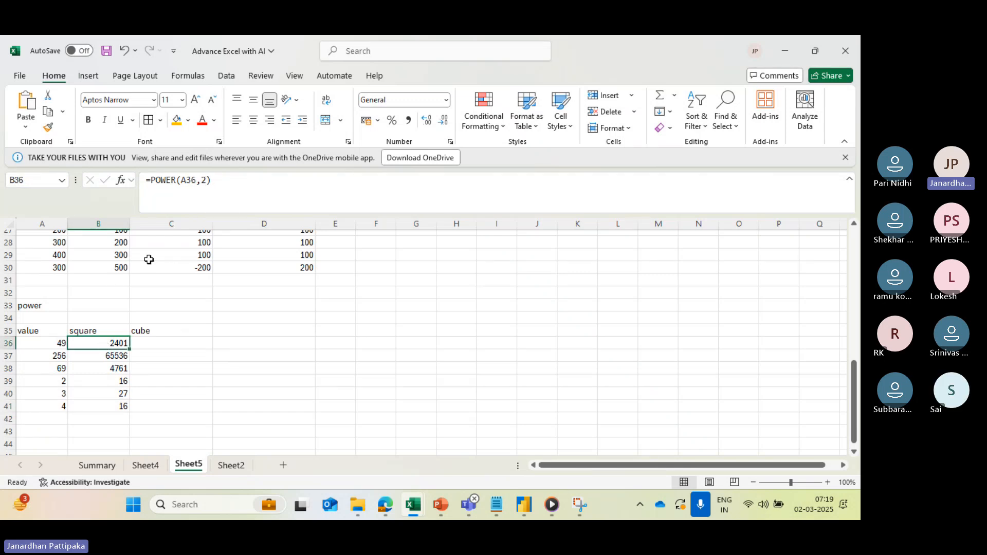
left_click_drag(129, 349, 127, 414)
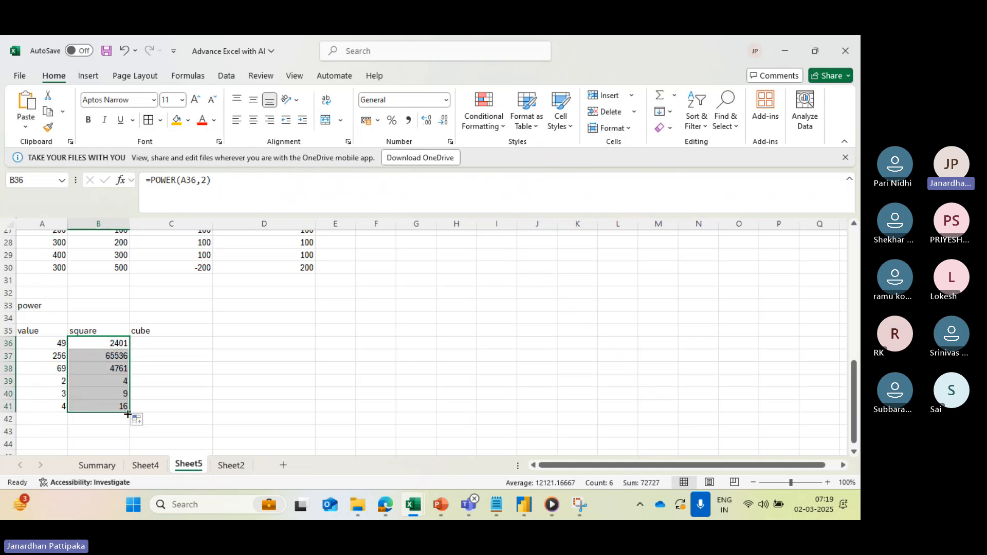
- Enter =POWER(A36,3) in C36 under the cube heading and fill it down to C41
left_click(148, 346)
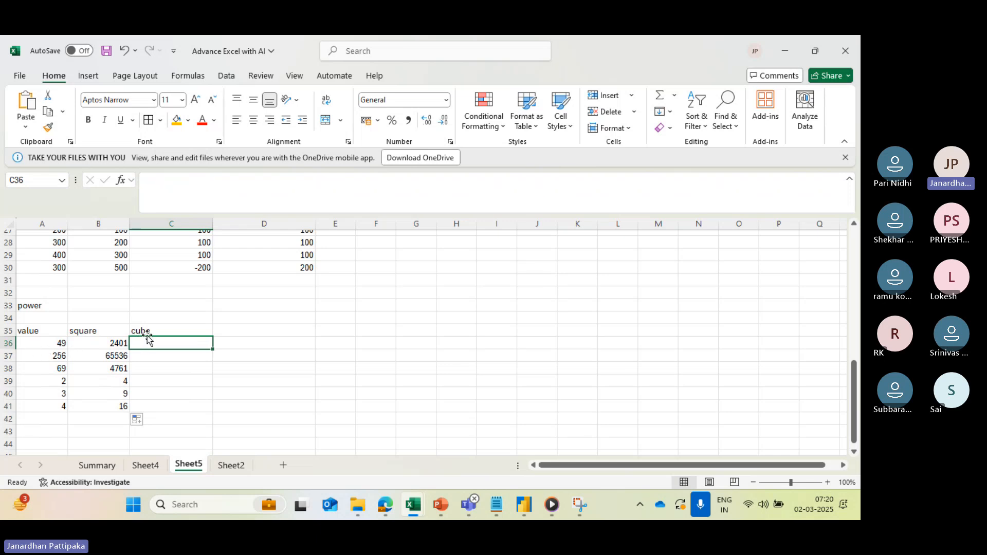
type("=power")
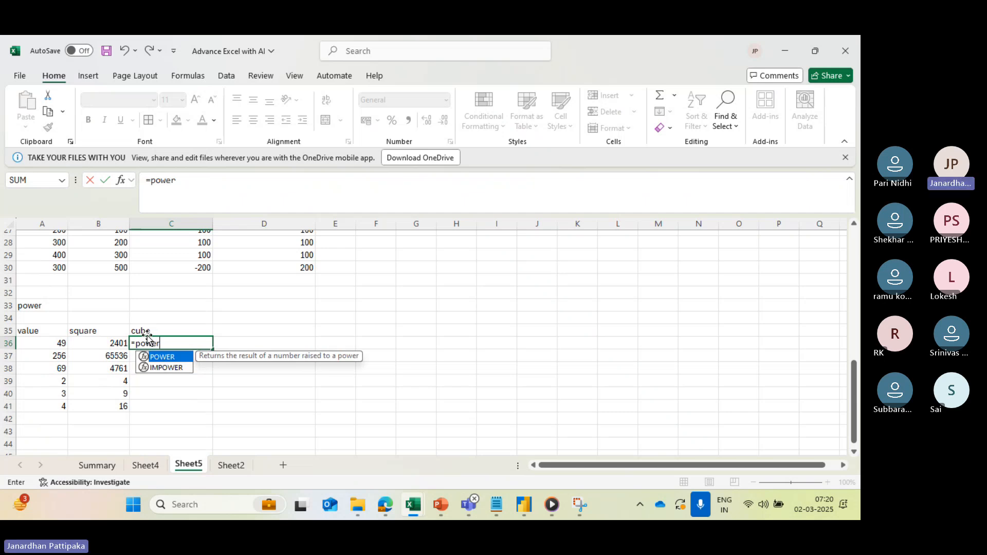
key("Tab")
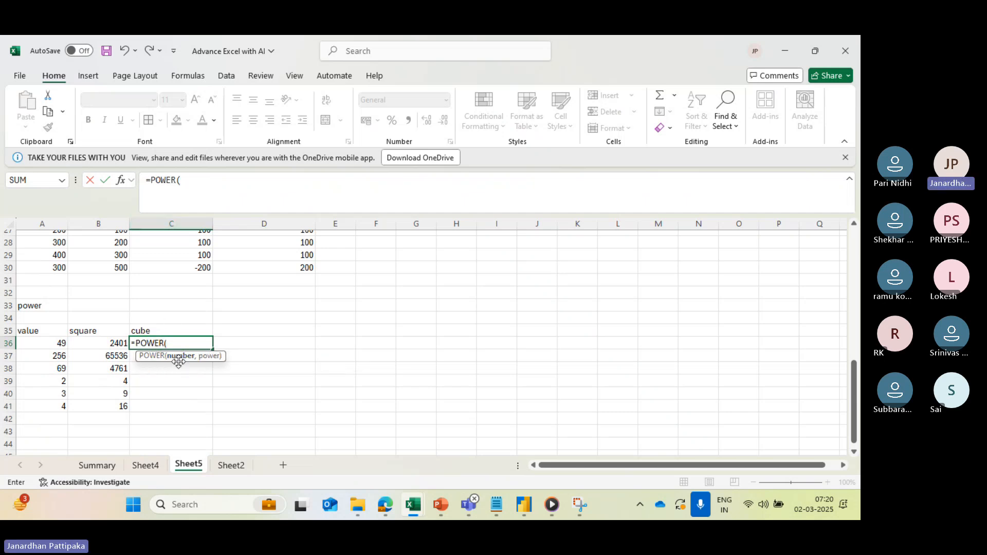
left_click(55, 344)
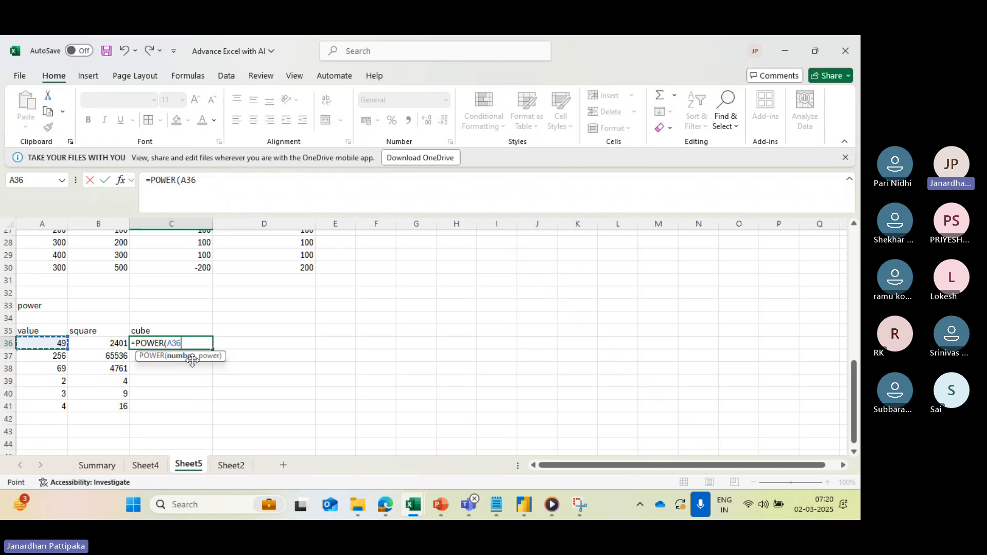
type(",")
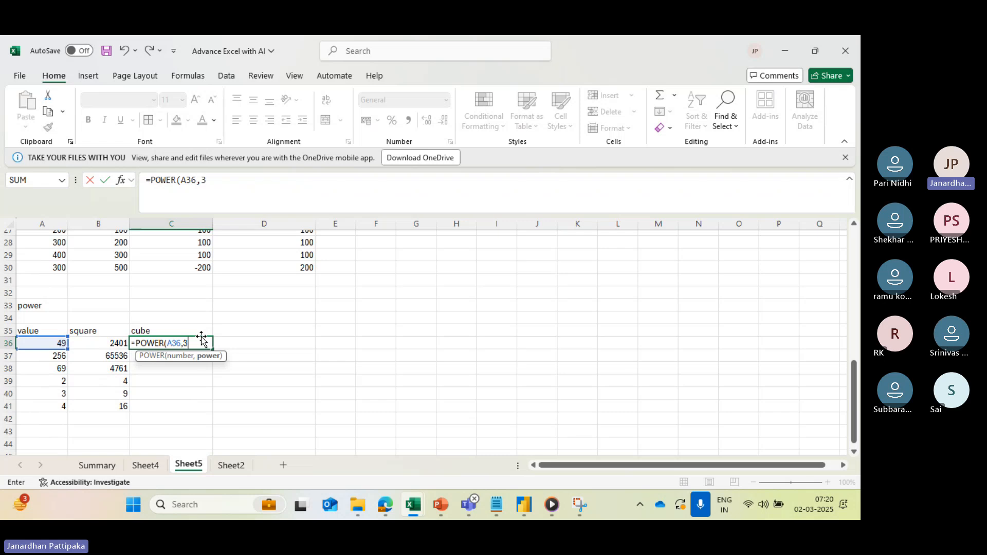
type("3)")
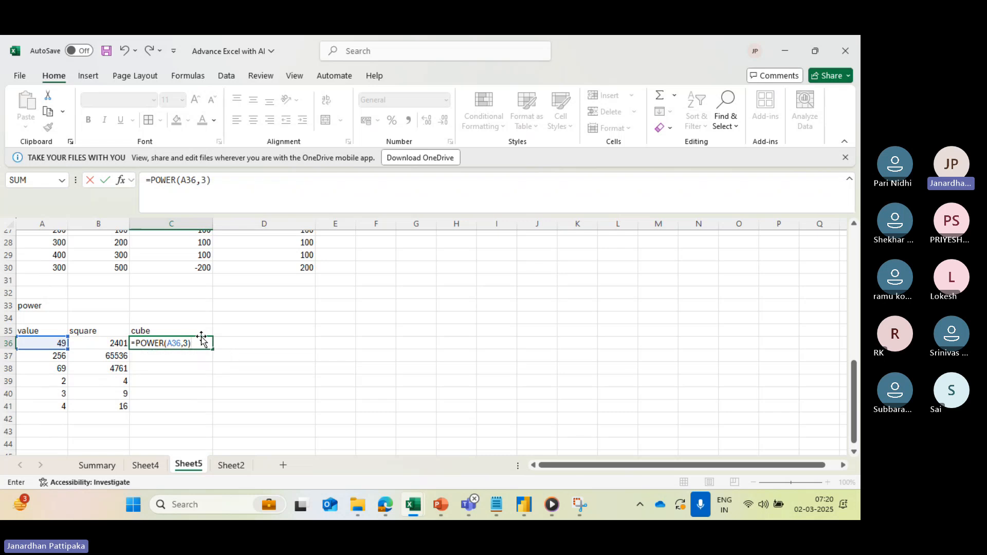
key("Return")
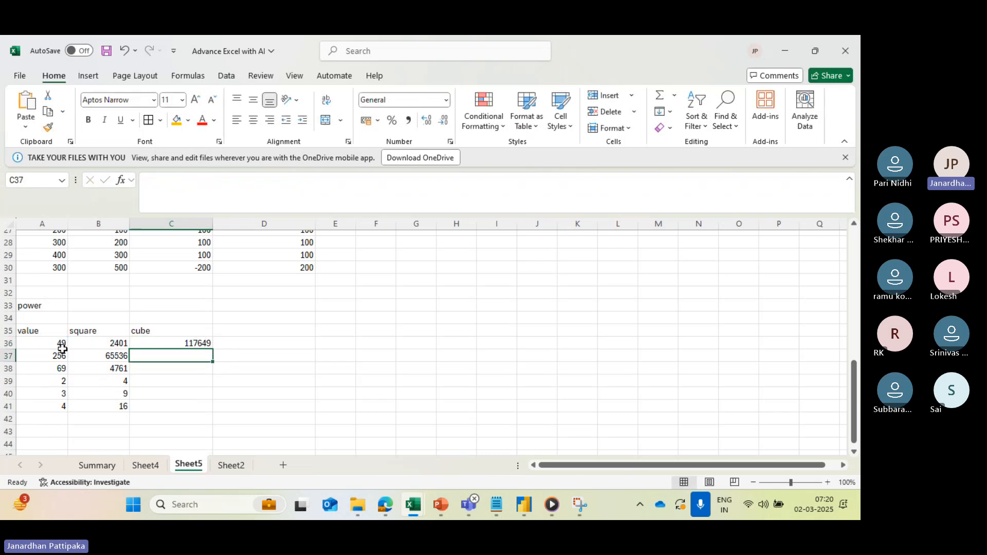
left_click(198, 344)
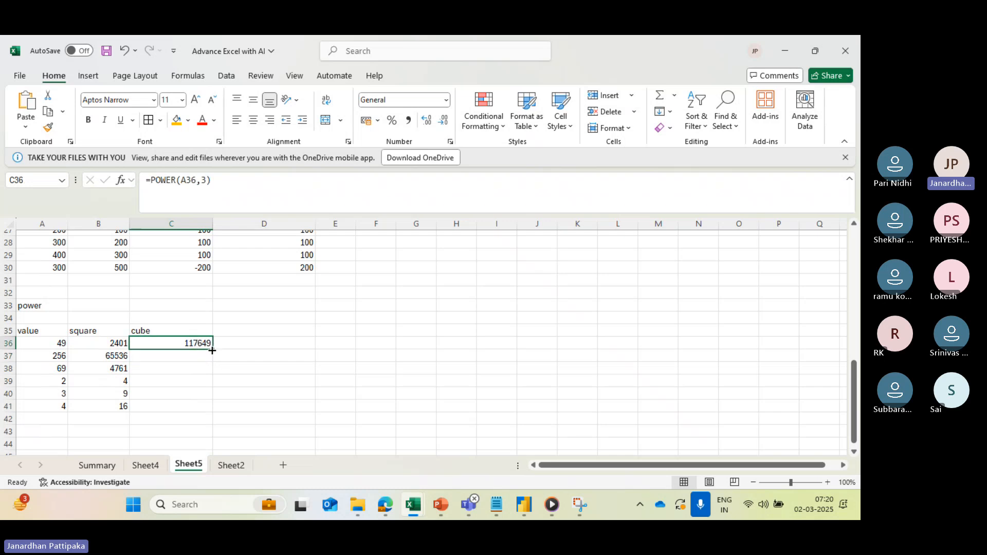
left_click_drag(212, 351, 211, 409)
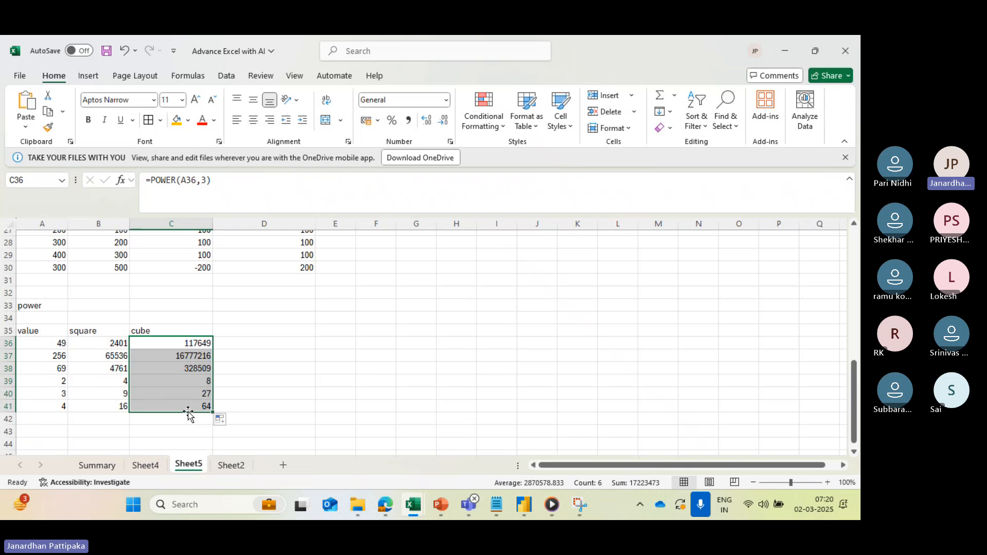
- Review the sheet's earlier absolute value, square root, mail id and full name examples
scroll(205, 359, "up", 3)
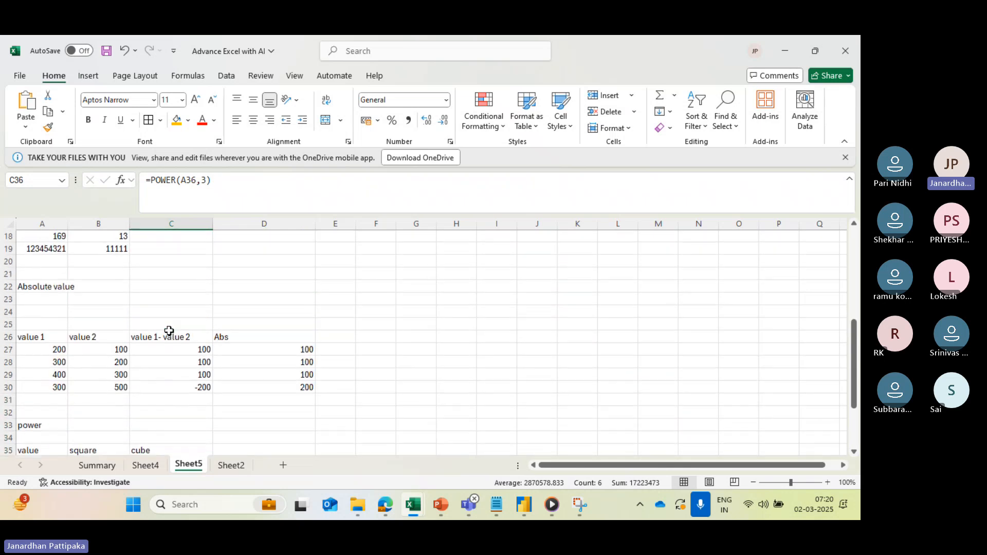
scroll(155, 322, "up", 4)
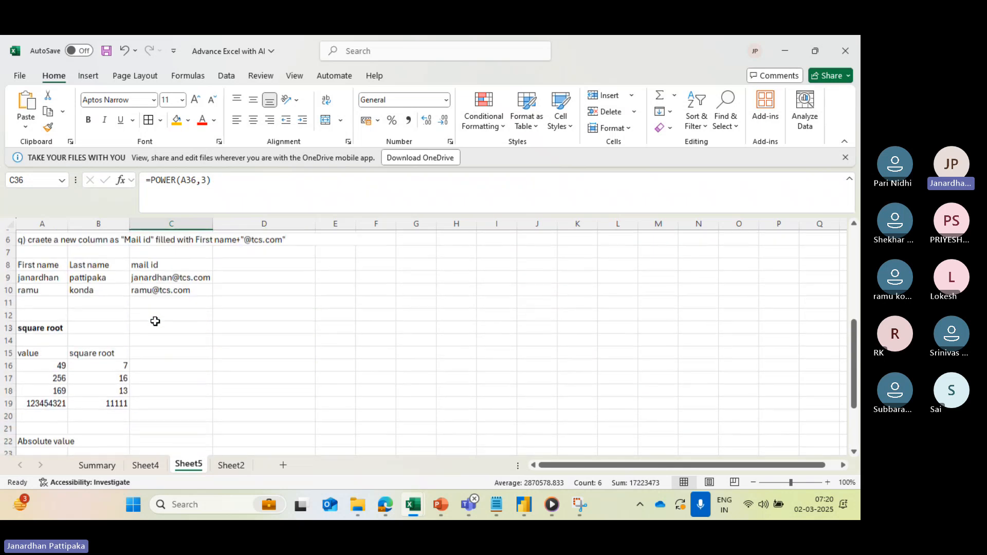
left_click(45, 329)
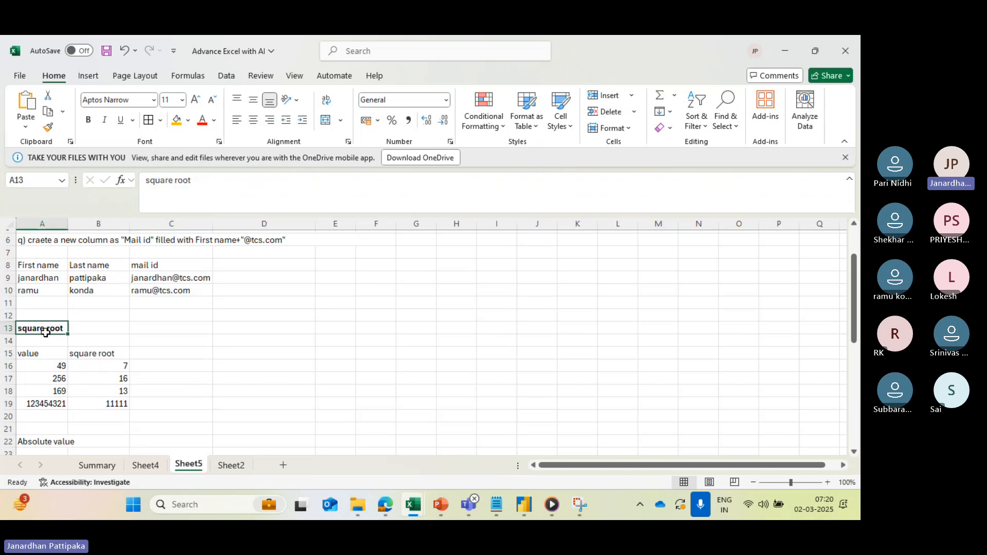
scroll(123, 309, "up", 1)
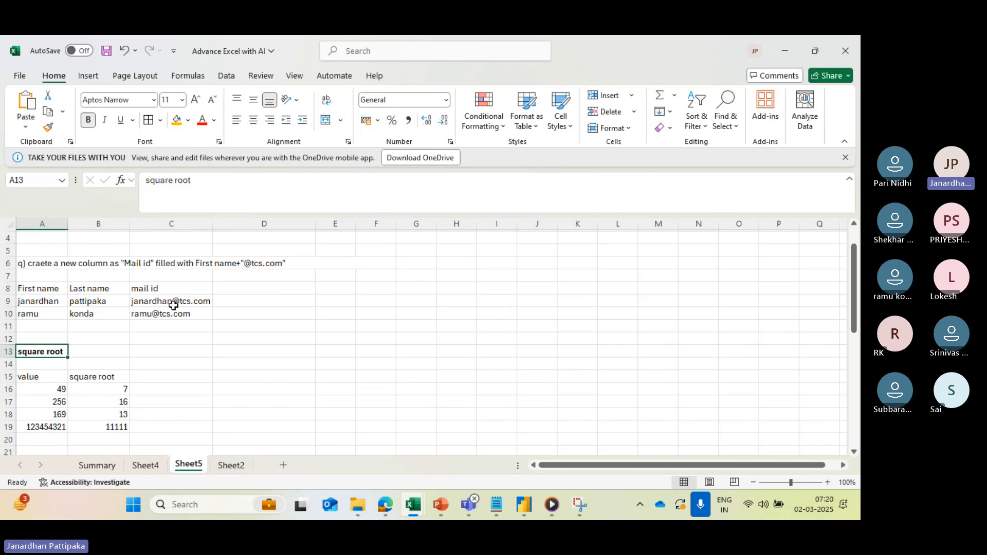
scroll(172, 310, "up", 1)
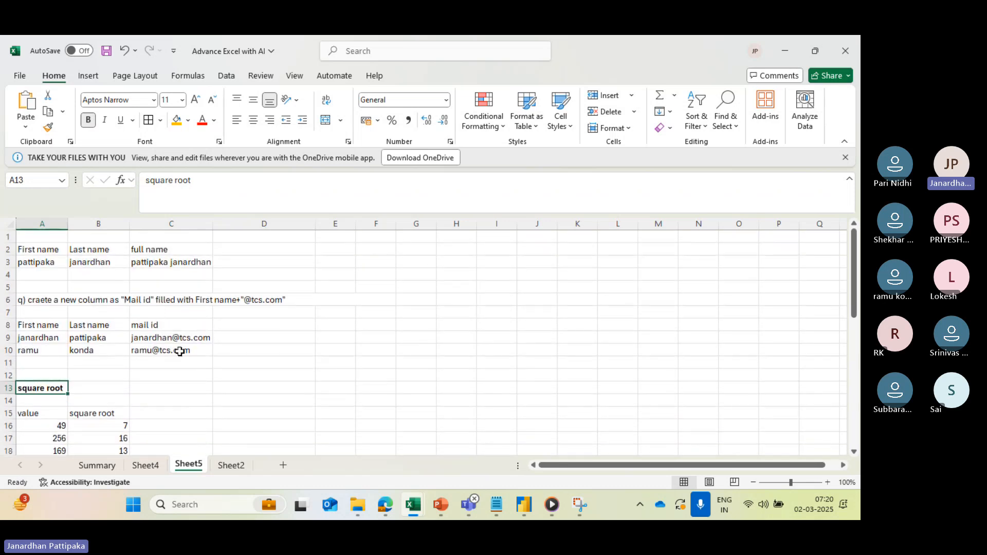
scroll(181, 353, "down", 11)
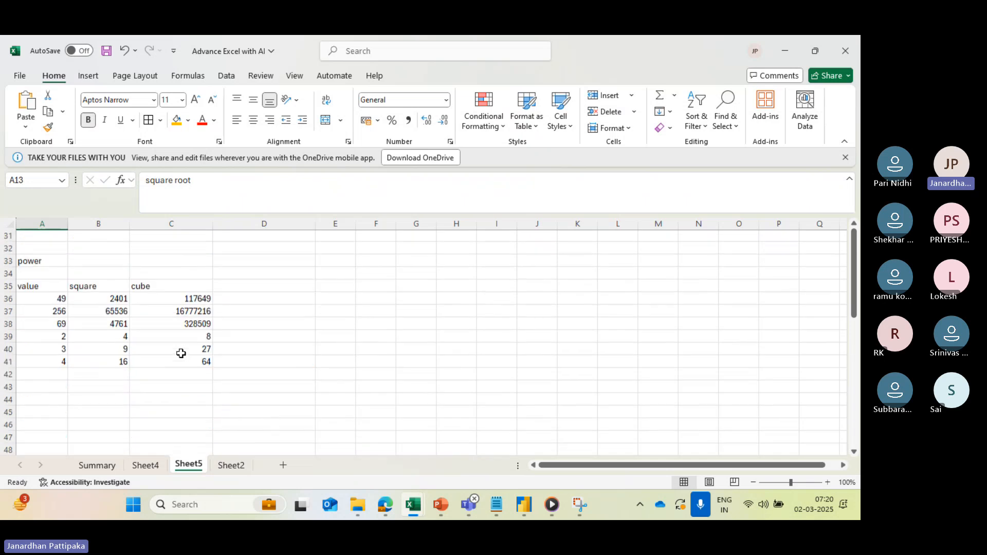
- Enter the section title "Percnatage caluculation" in cell A45 below the power table
left_click(72, 352)
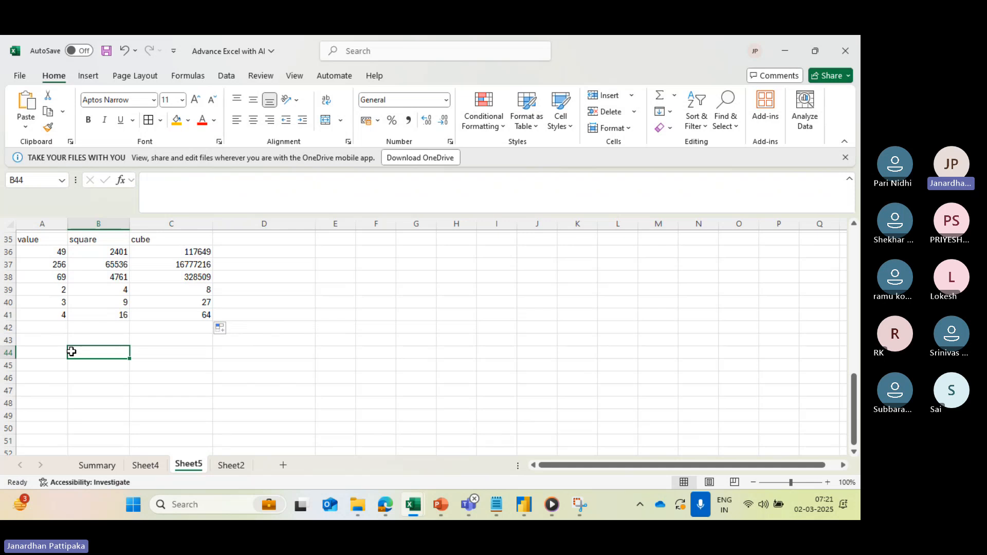
left_click(47, 367)
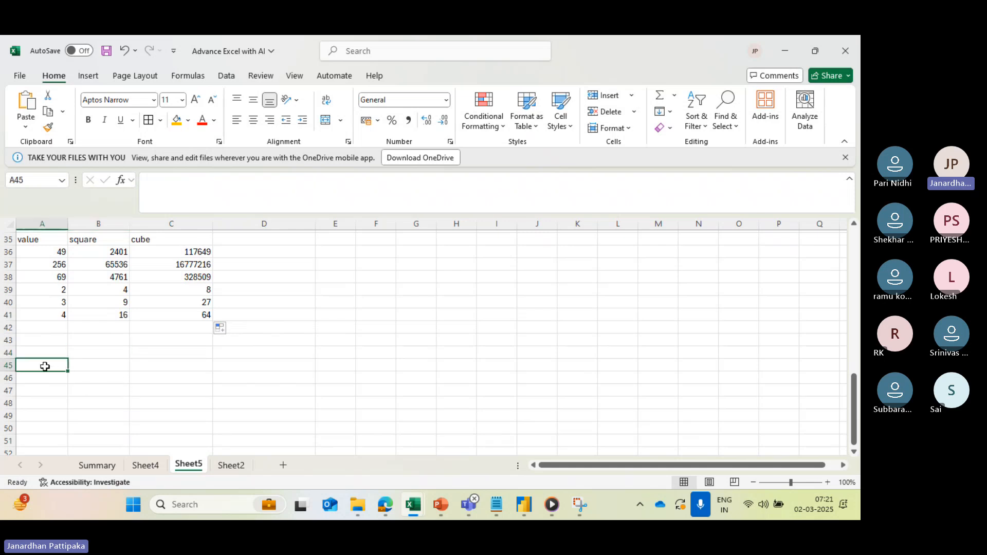
type("Percn")
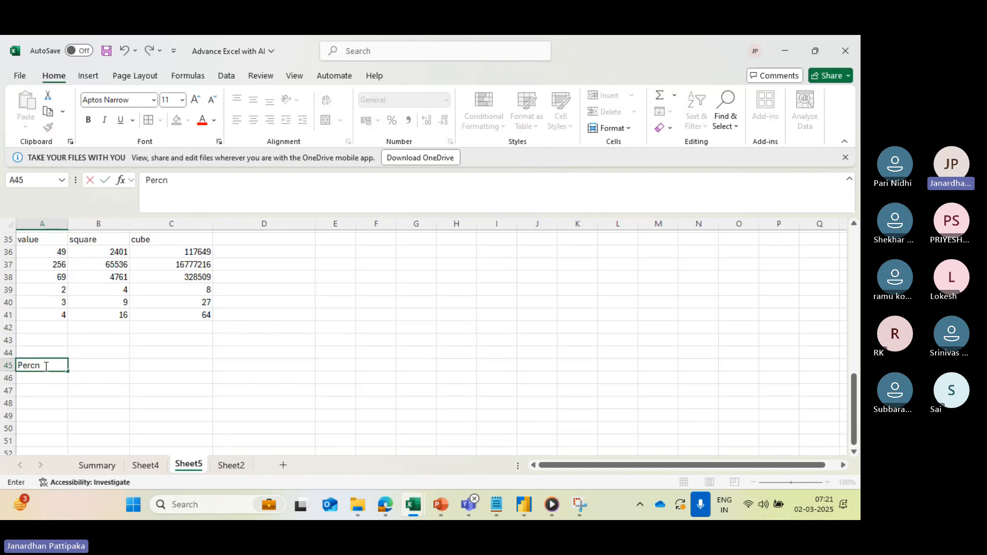
type("atage caluculation")
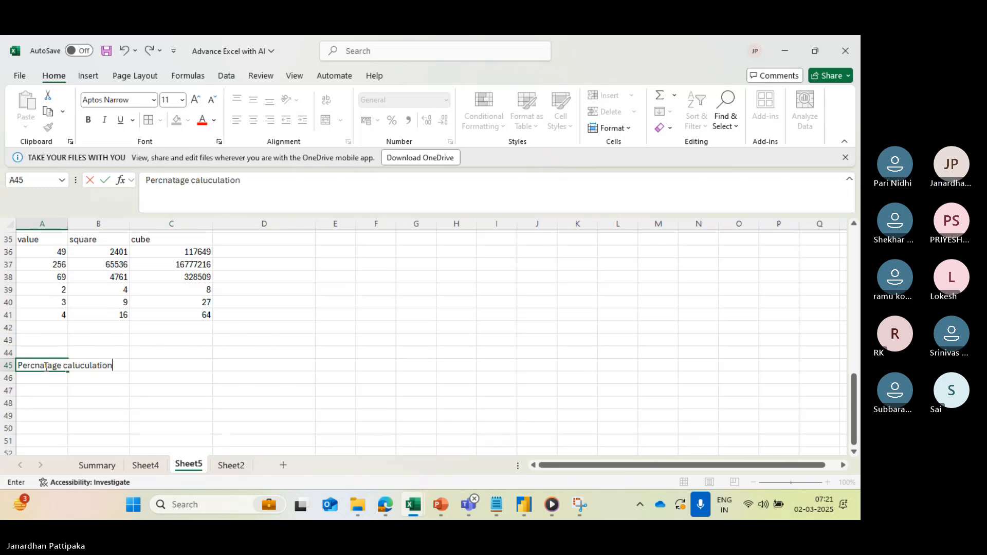
- Enter the formula text "(obatained marks/total marks)*100" in D45 beside the percentage section title
left_click(234, 370)
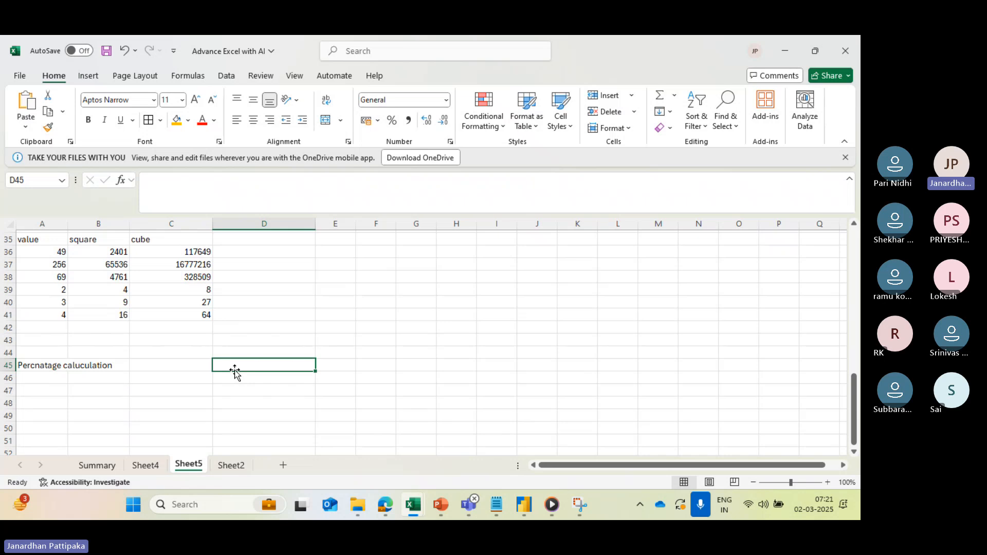
type("obat")
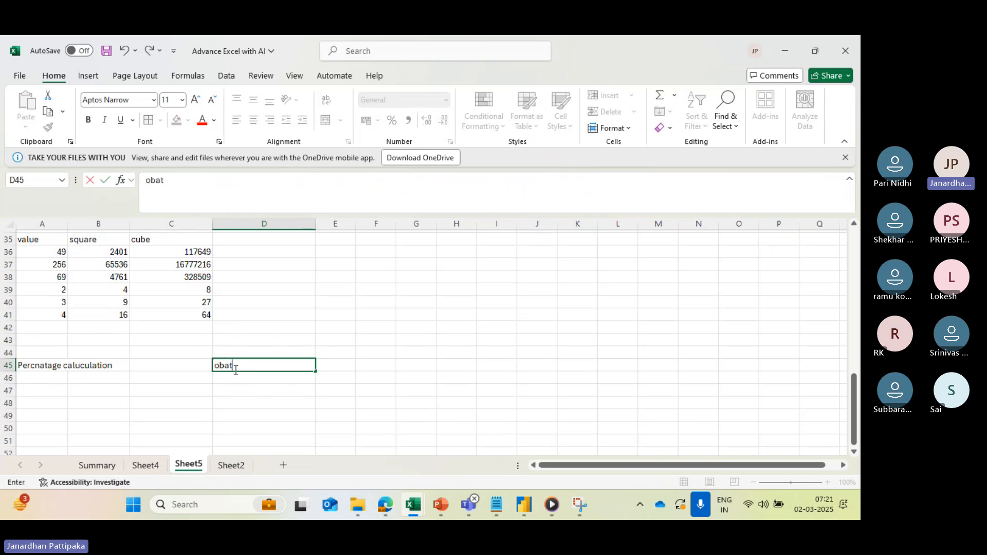
type("ained marks")
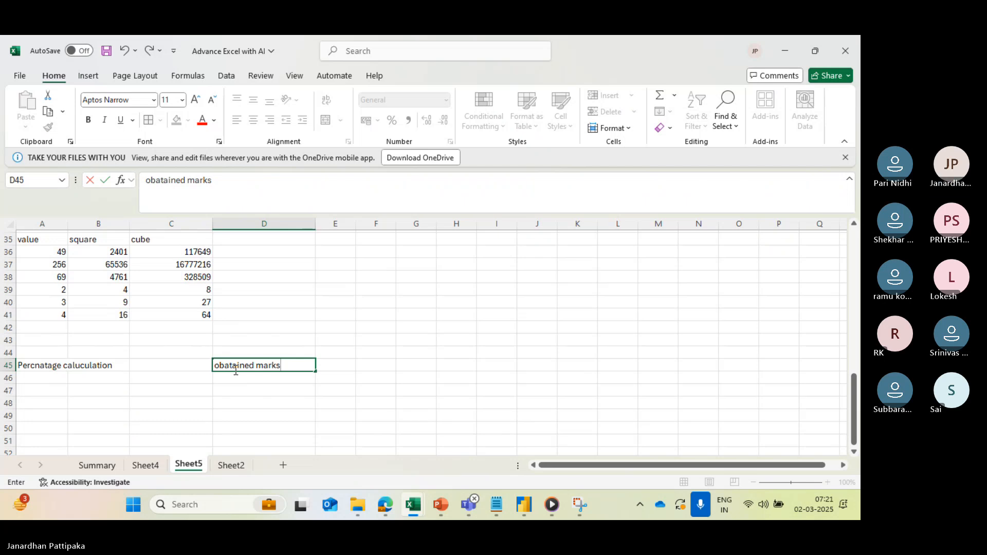
type("/total marks")
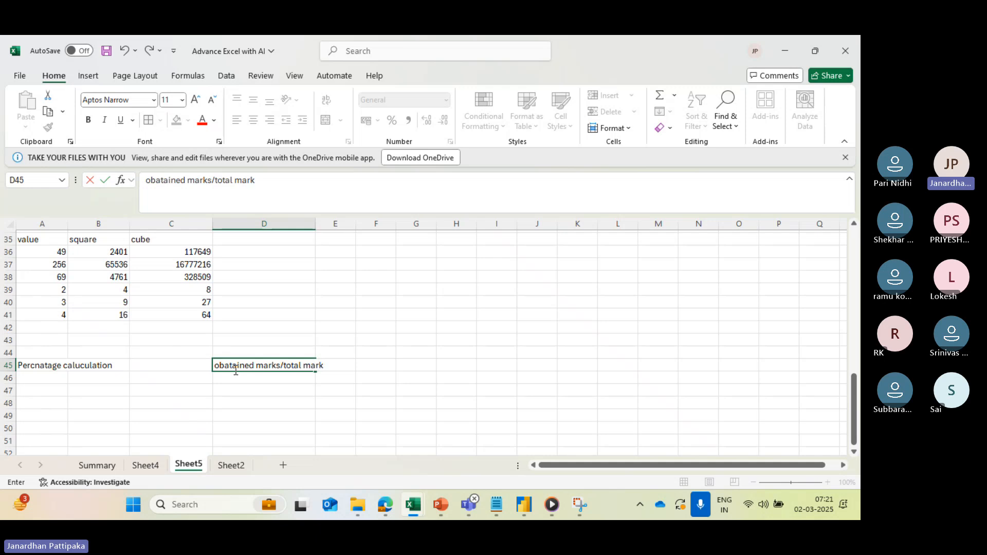
left_click(147, 180)
type("(")
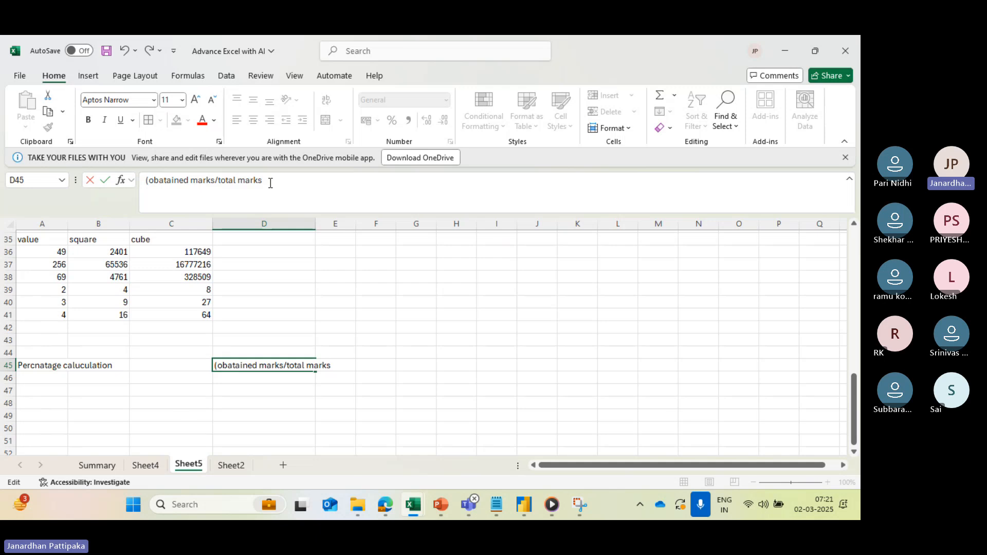
type(")*100")
key("Return")
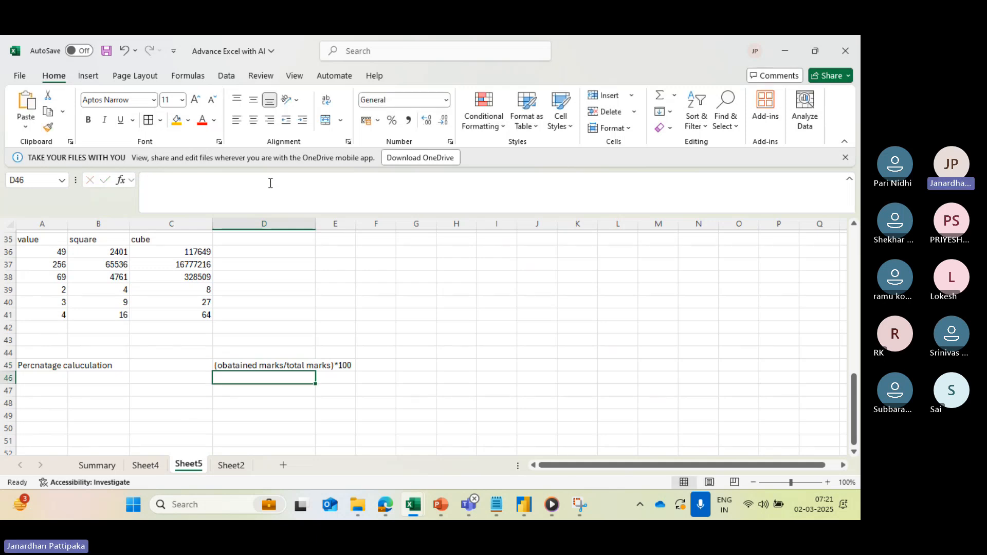
left_click(259, 367)
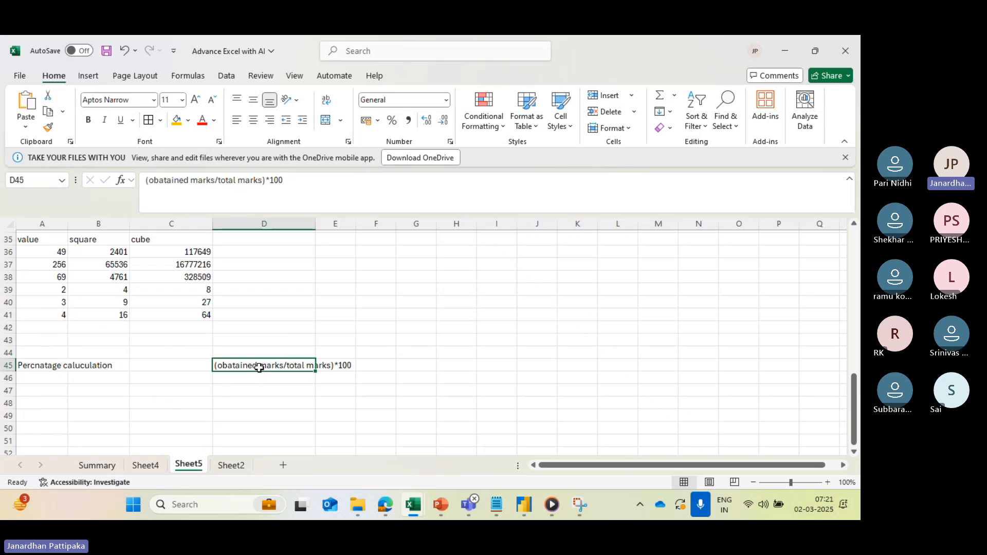
- Enter the label OM with 90 in D47:E47 and the label TM with 100 in D48:E48
scroll(259, 367, "down", 1)
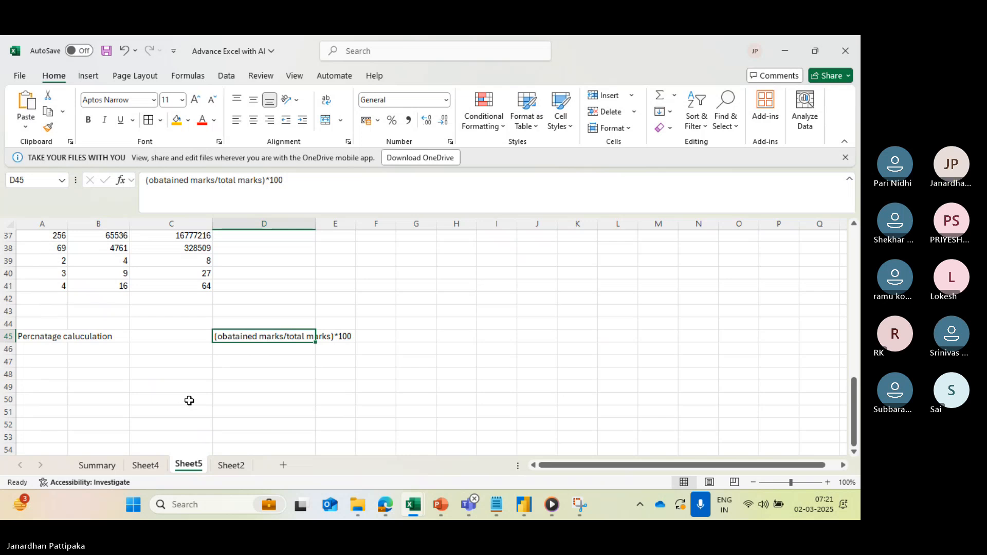
scroll(221, 371, "down", 1)
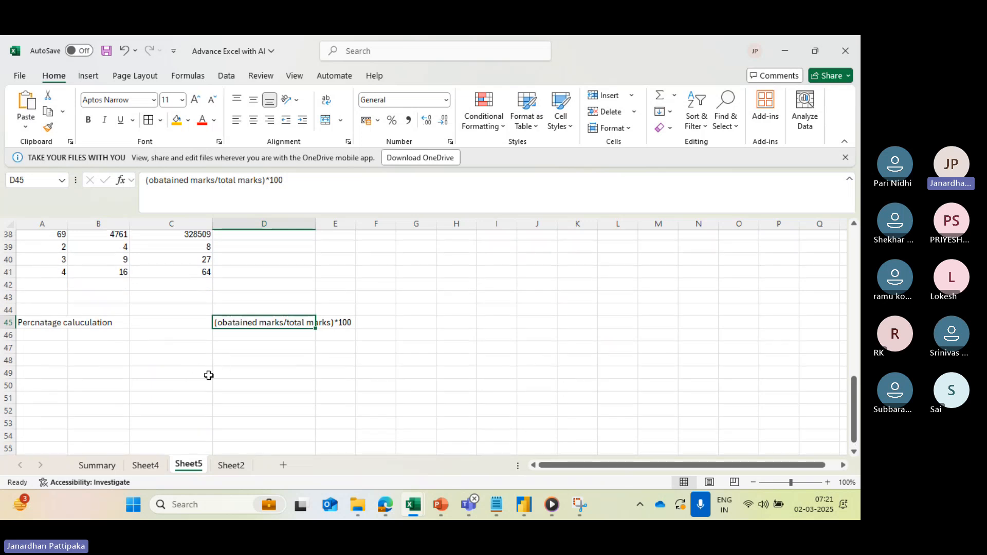
left_click(242, 351)
key("Caps_Lock")
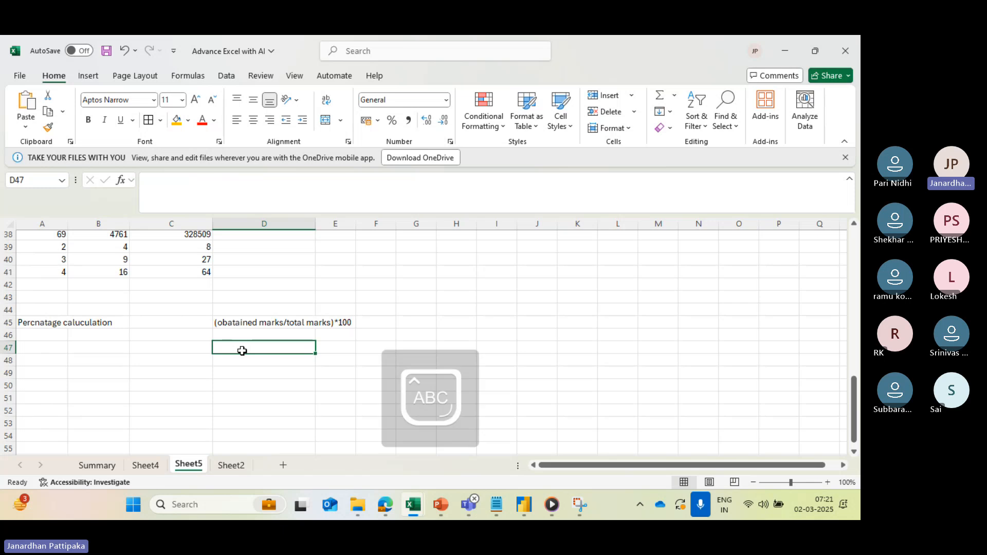
type("OM")
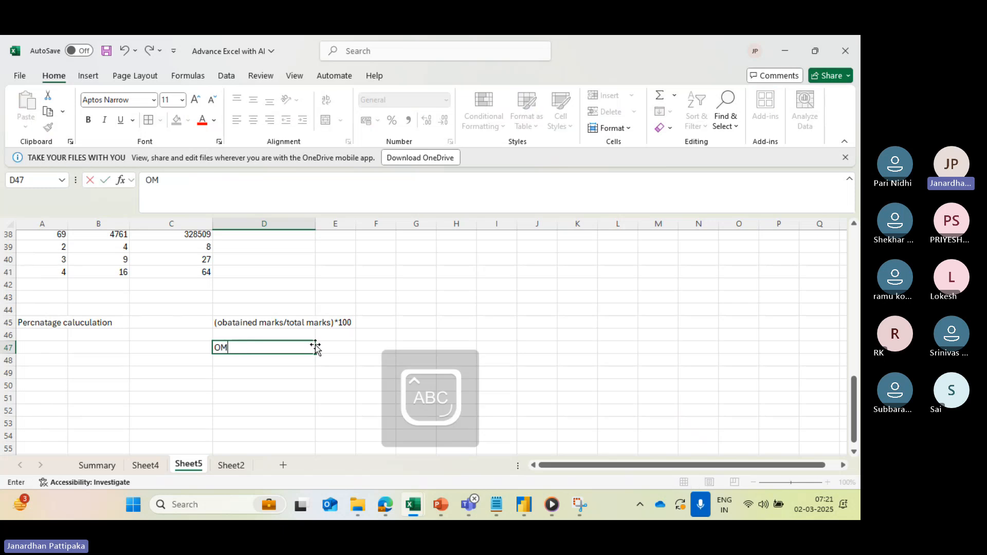
left_click(331, 349)
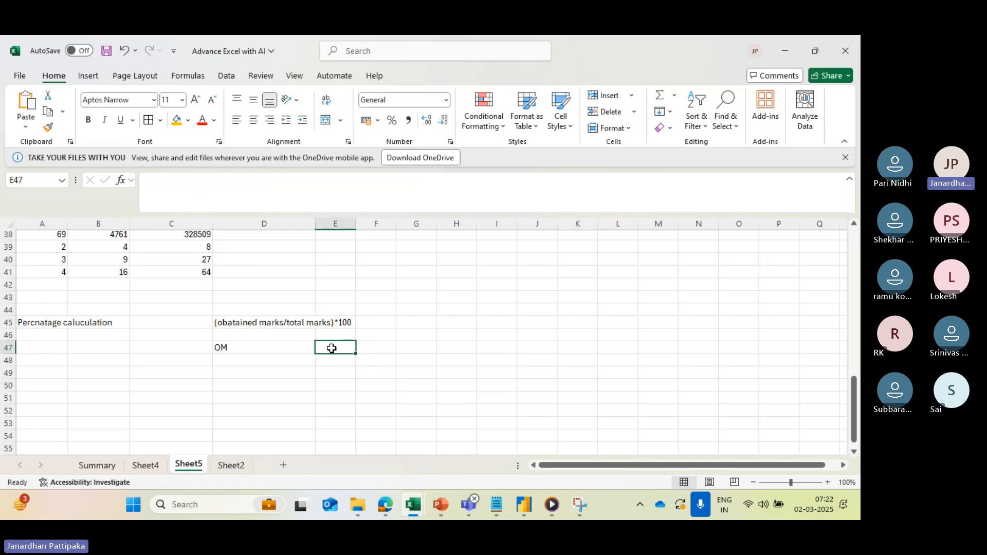
type("90")
left_click(243, 364)
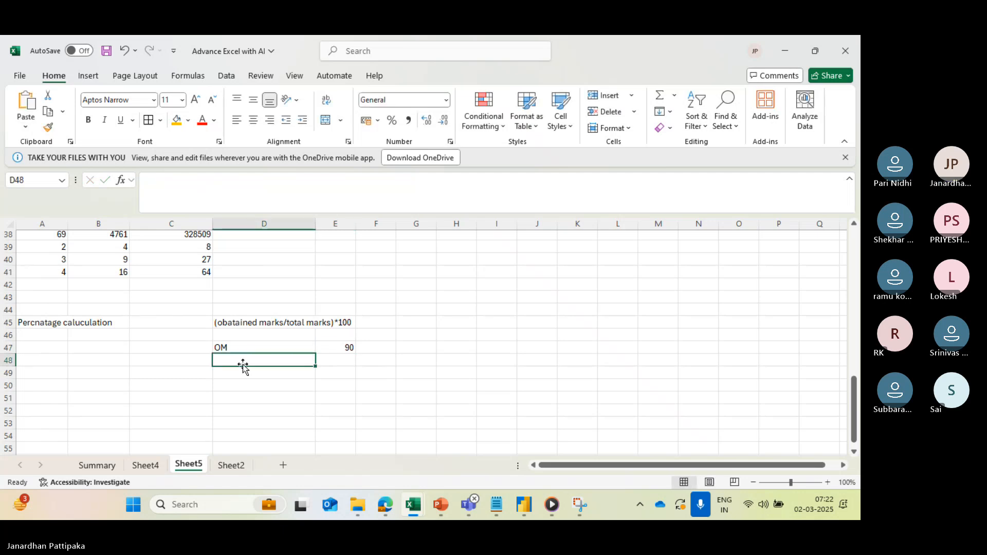
type("TM")
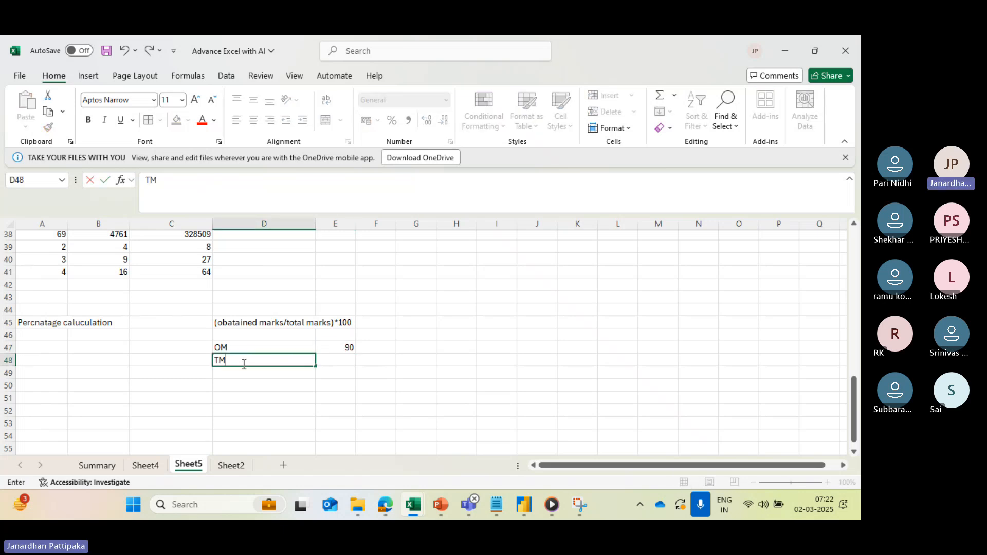
left_click(334, 362)
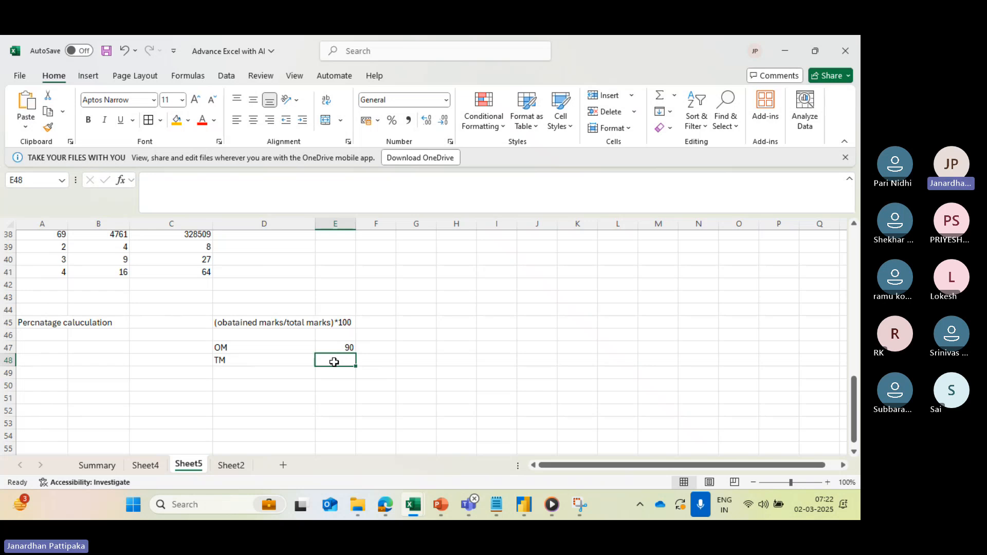
type("100")
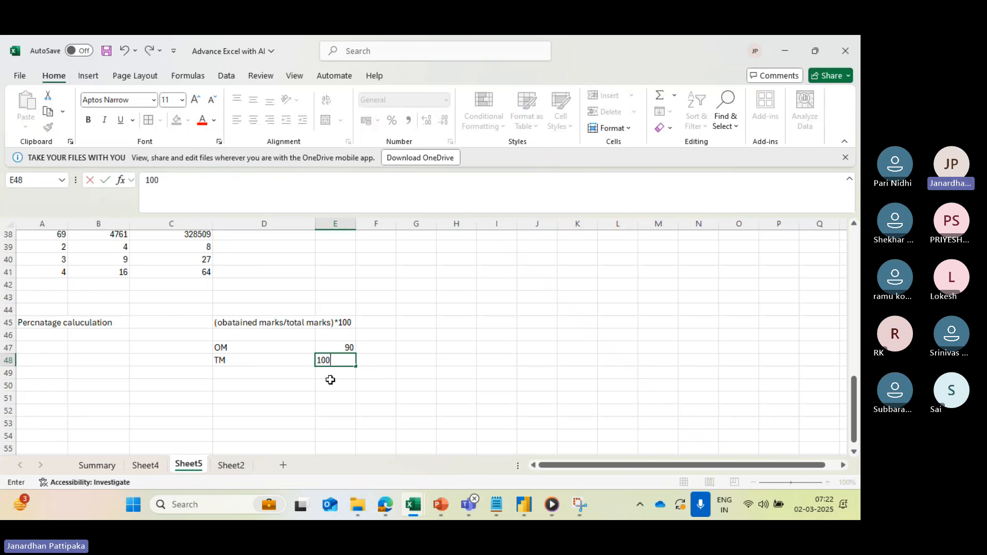
- Calculate the percentage in E50 with the formula =(E47/E48)*100
left_click(329, 391)
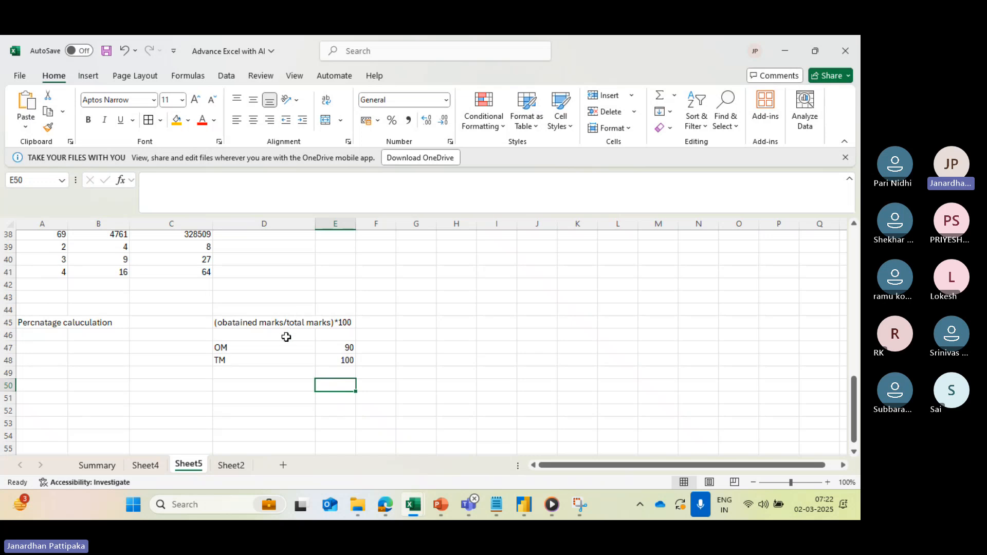
type("=")
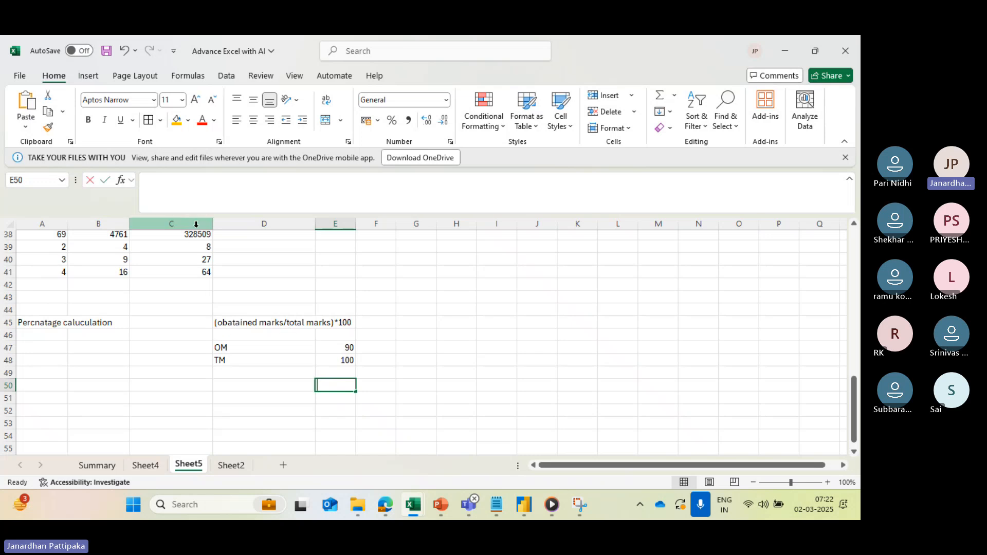
left_click(336, 349)
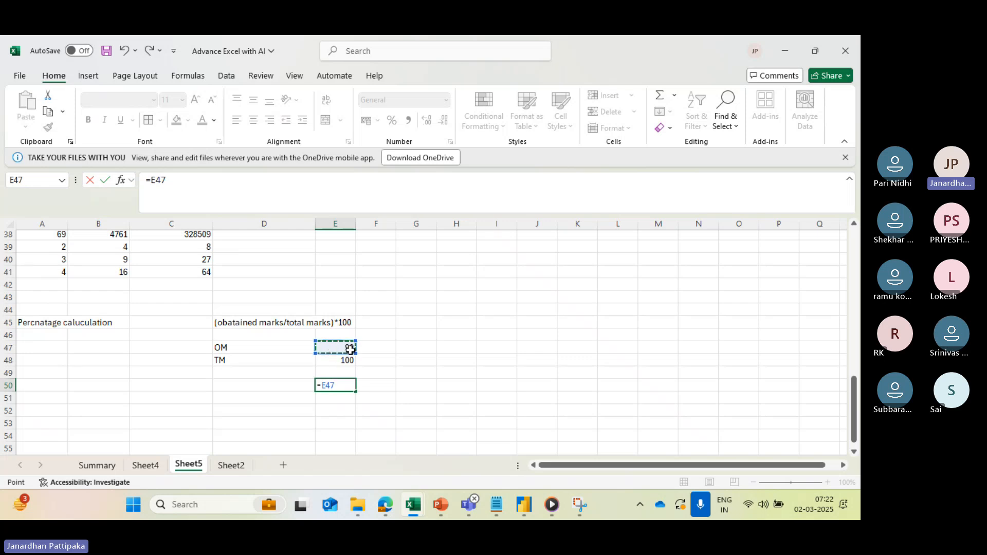
type("/")
left_click(342, 363)
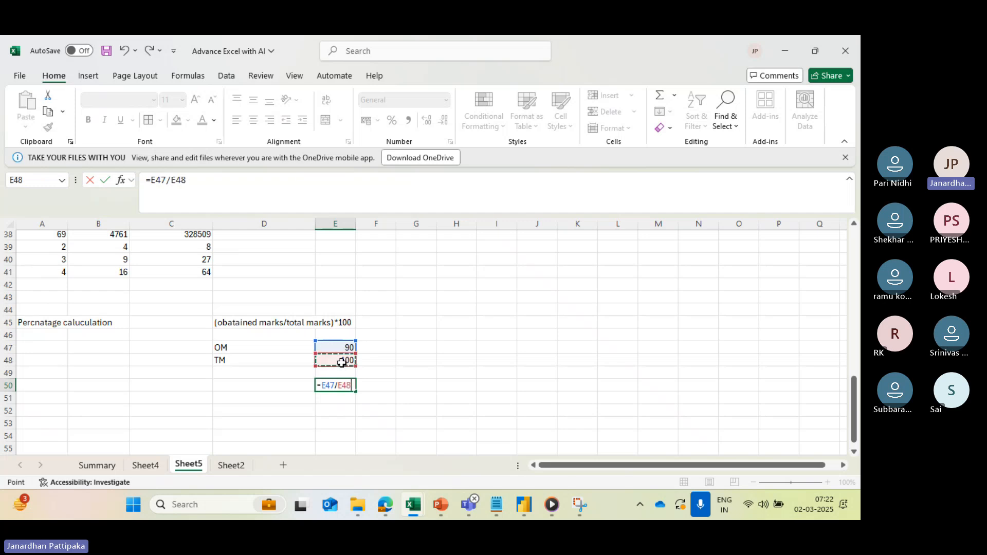
left_click(152, 180)
type("(")
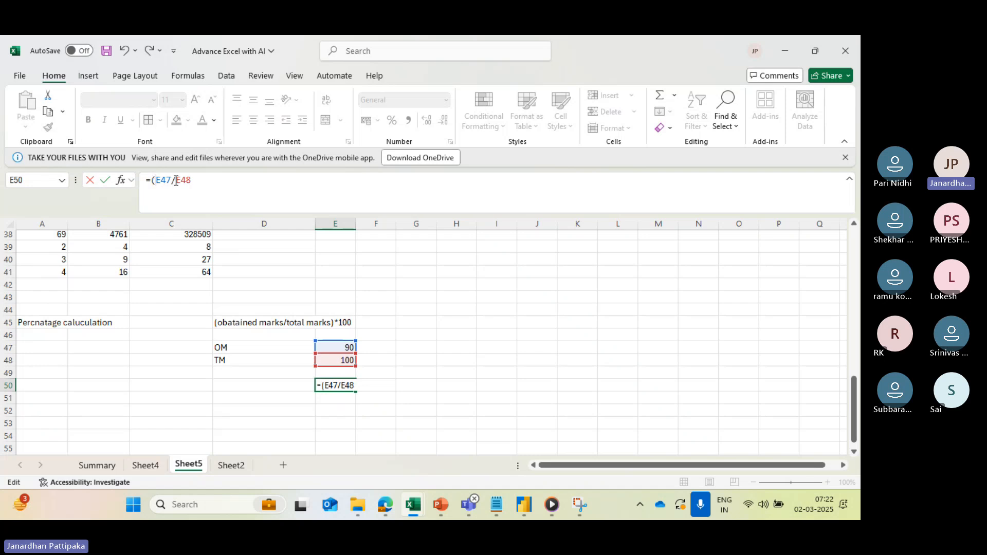
left_click(198, 181)
type(")")
type("*100")
key("Return")
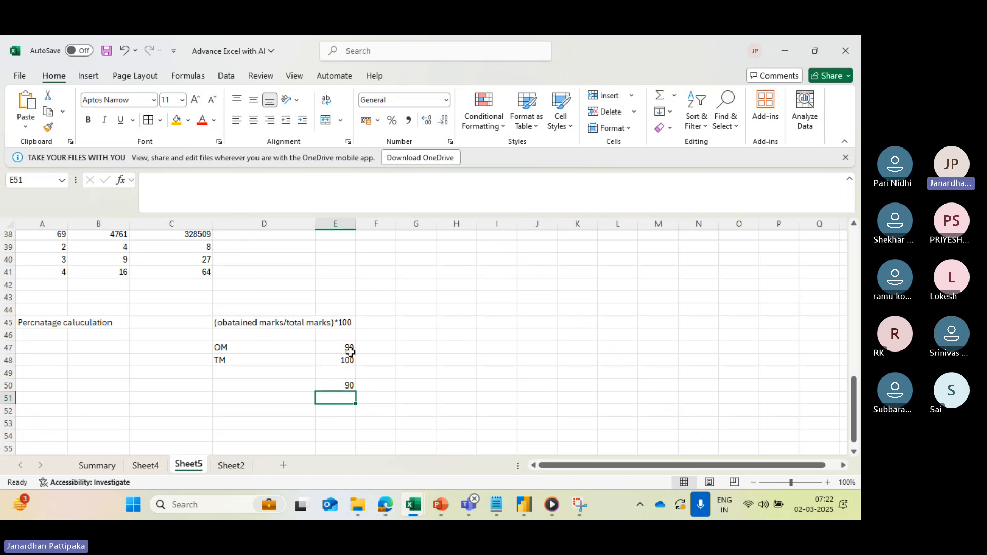
left_click(347, 385)
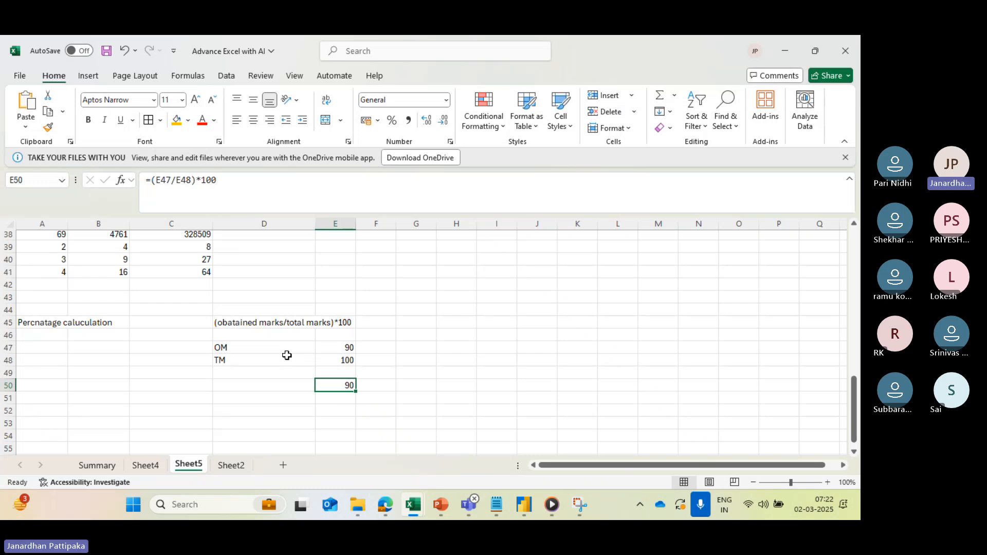
- Merge cells A52 to F52 below the percentage example into one cell without centring
scroll(287, 356, "down", 2)
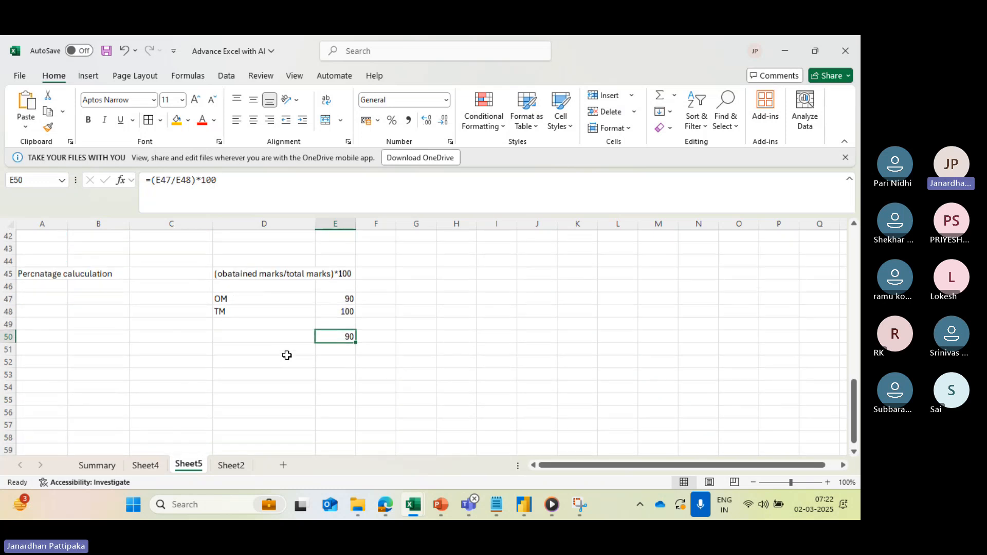
scroll(189, 372, "down", 1)
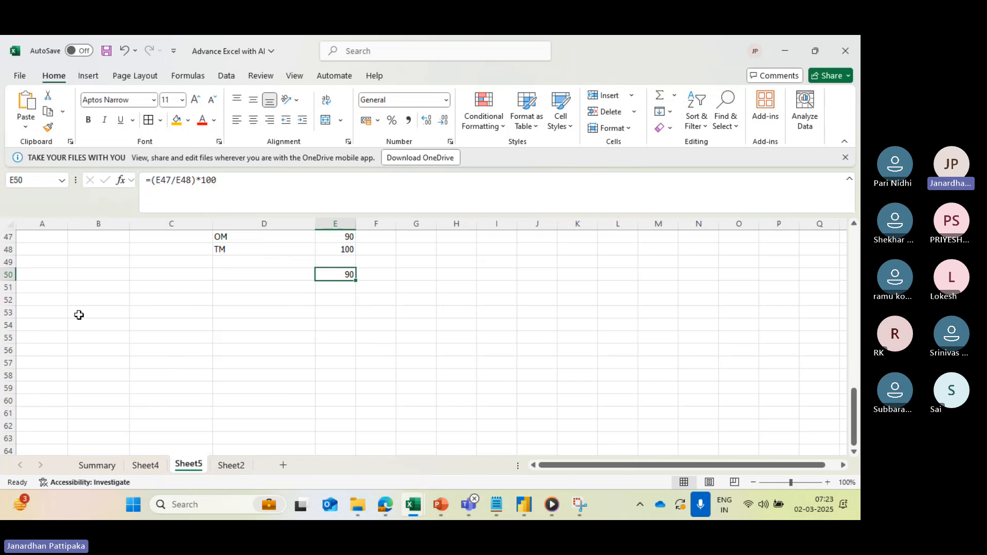
left_click(48, 302)
left_click_drag(47, 302, 388, 303)
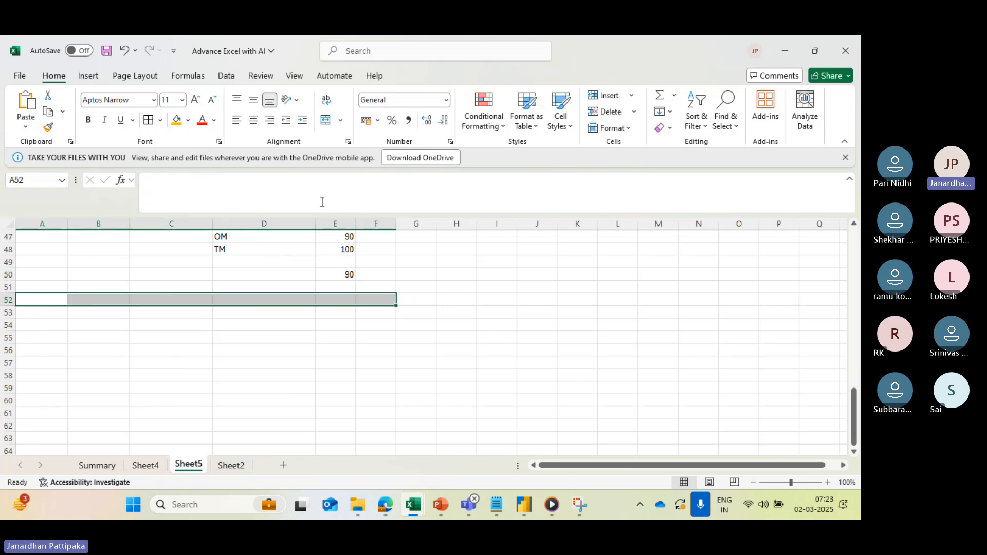
left_click(340, 121)
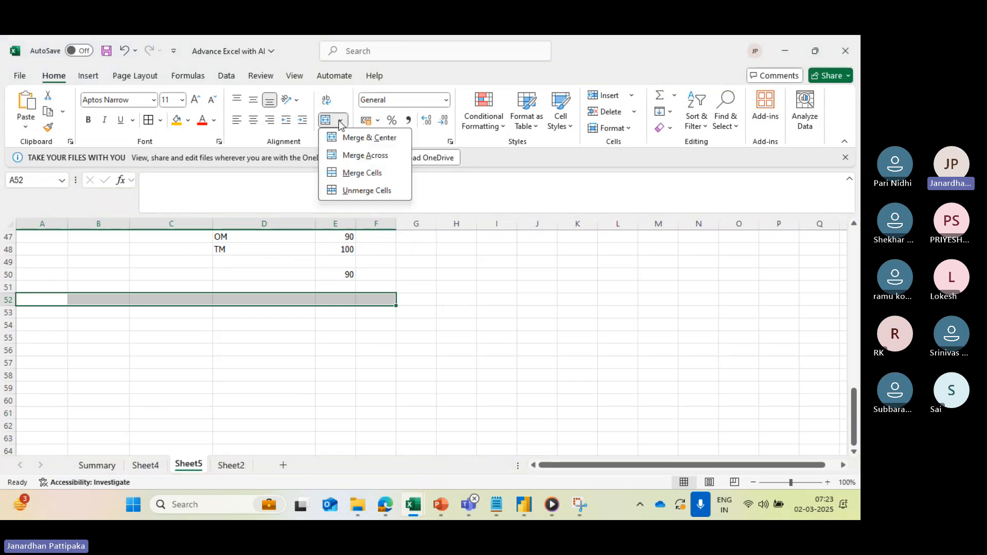
left_click(370, 173)
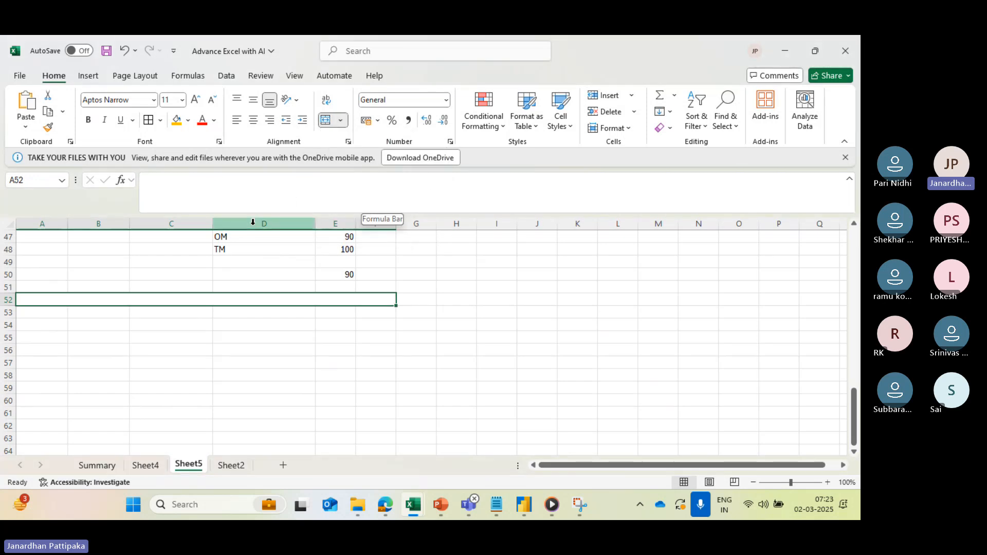
- Begin the exercise question in merged cell A52 with "1) whi are having percantage = 70% or above"
type("1")
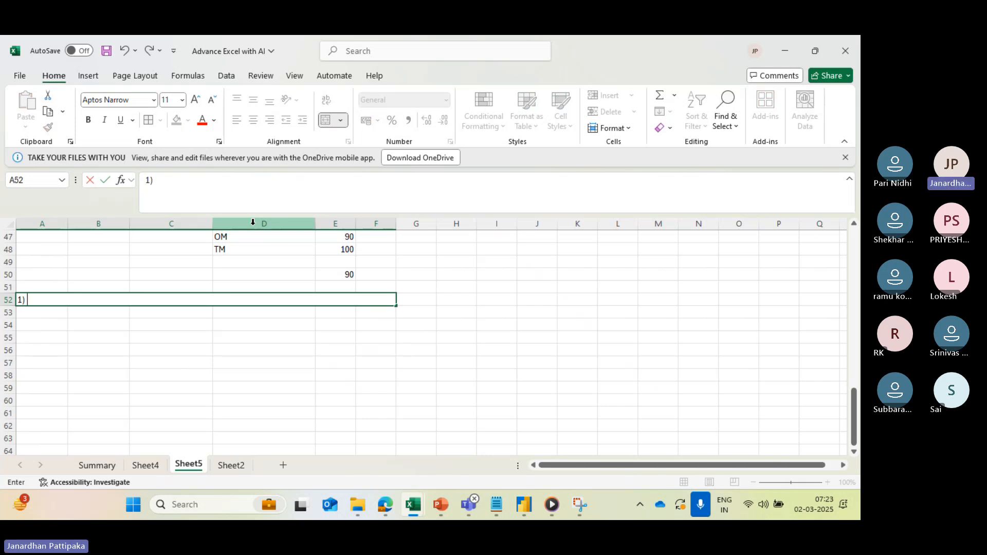
type(") WHO ARE")
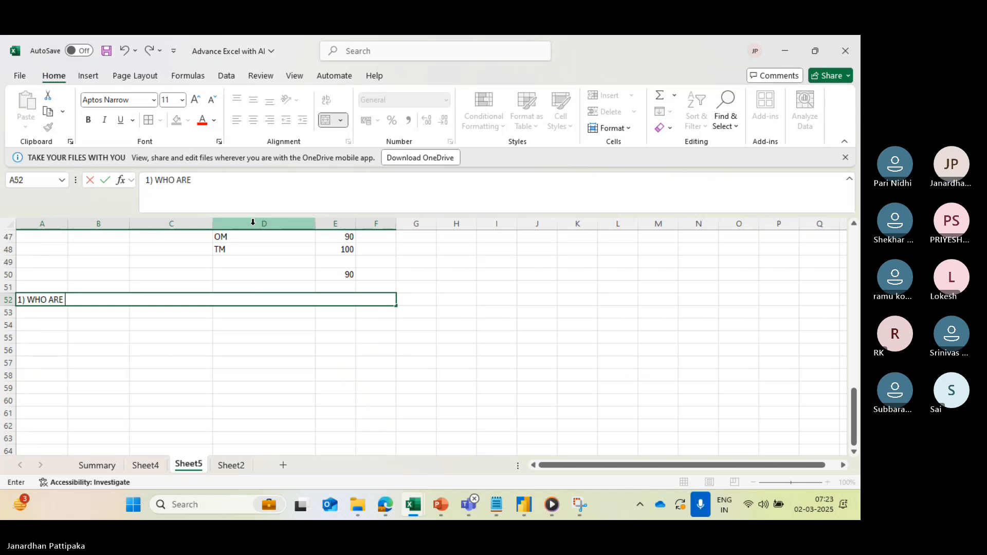
key("BackSpace")
key("BackSpace")
key("BackSpace")
key("BackSpace")
key("BackSpace")
key("BackSpace")
key("BackSpace")
key("BackSpace")
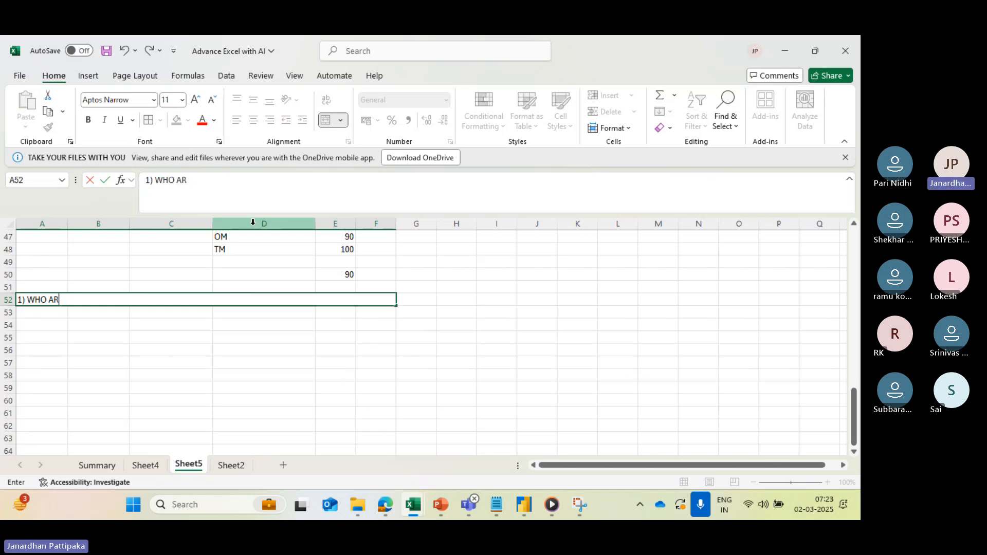
key("Caps_Lock")
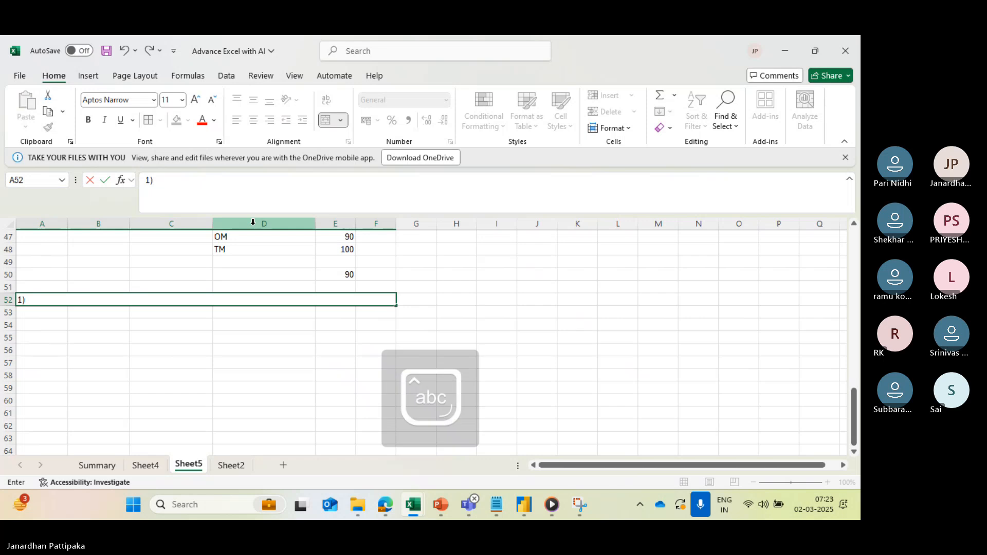
type("whi are having")
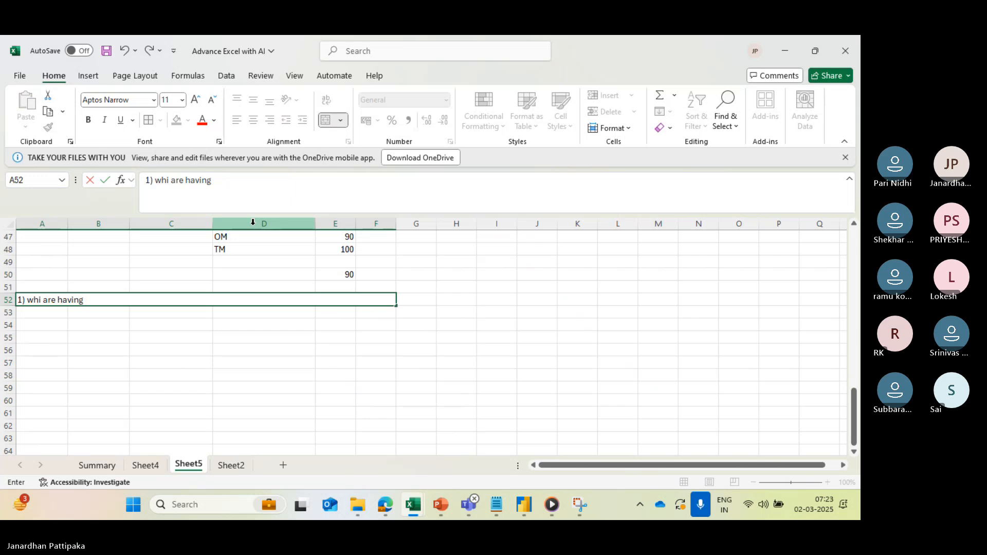
type(" percantage")
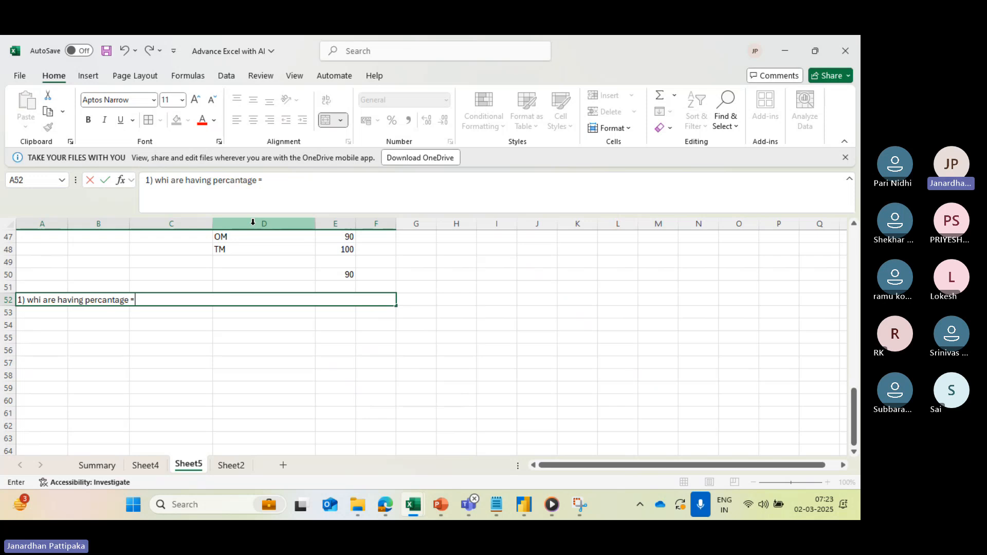
type("= 70% or above")
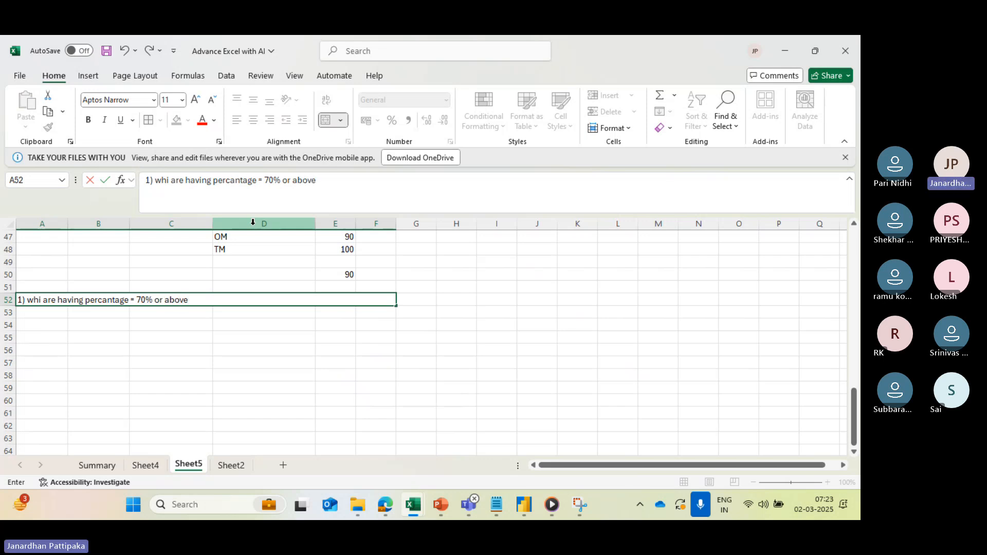
type(" 70% are")
- Continue the question in A52 with the text "70% as grade A"
key("BackSpace")
key("BackSpace")
key("BackSpace")
type("as grade")
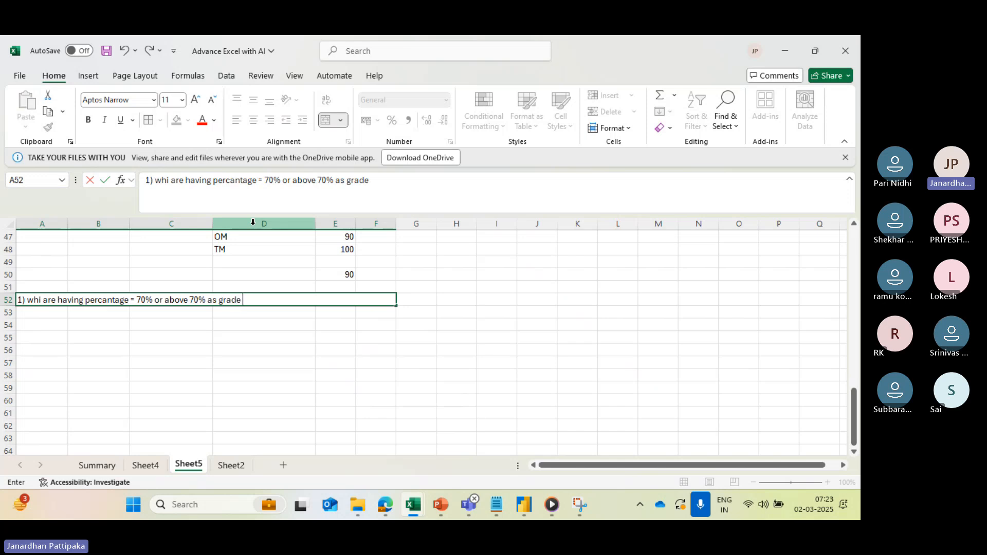
key("Caps_Lock")
type("A")
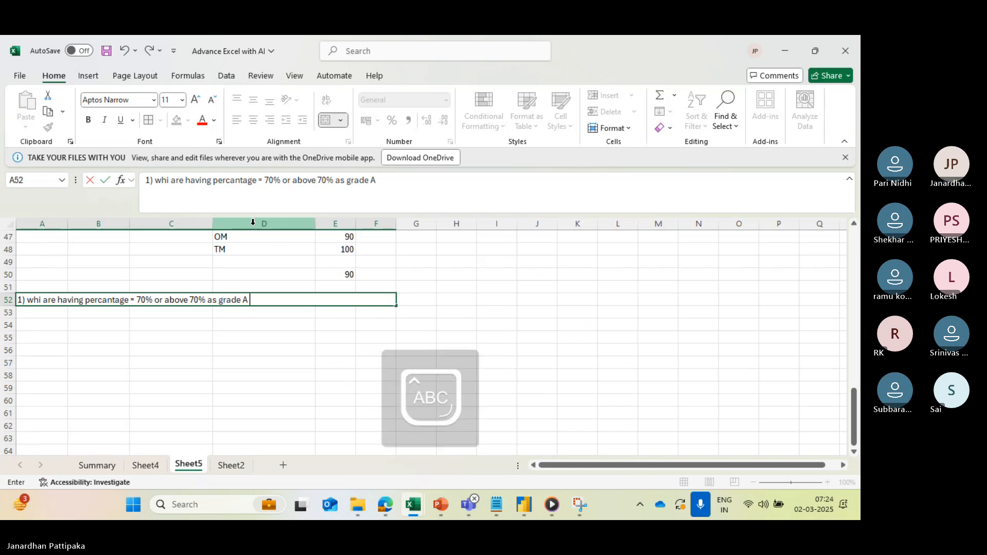
- Finish the question in A52 with the text "or else grade b" and commit the entry
key("Caps_Lock")
type("or")
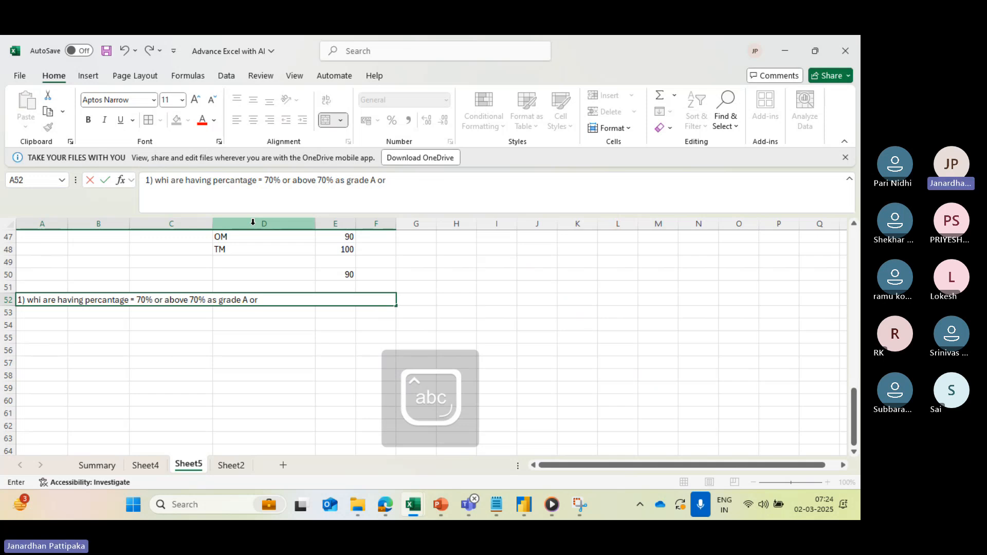
type(" else grade")
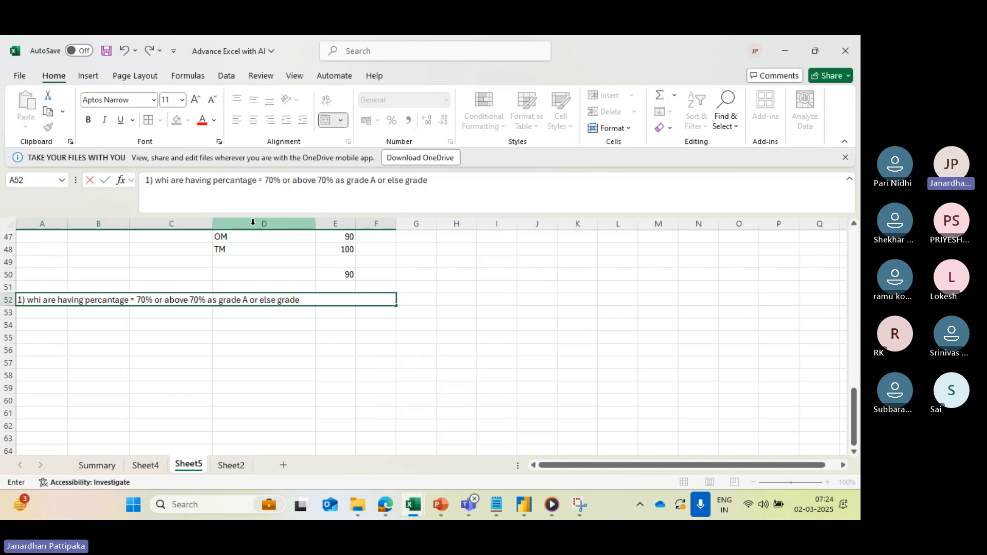
type(" b")
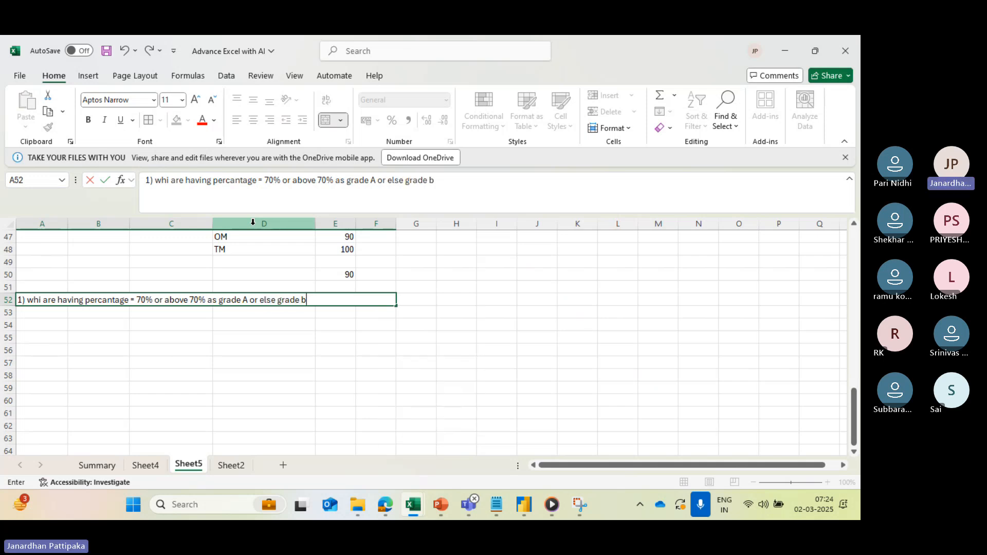
left_click(48, 327)
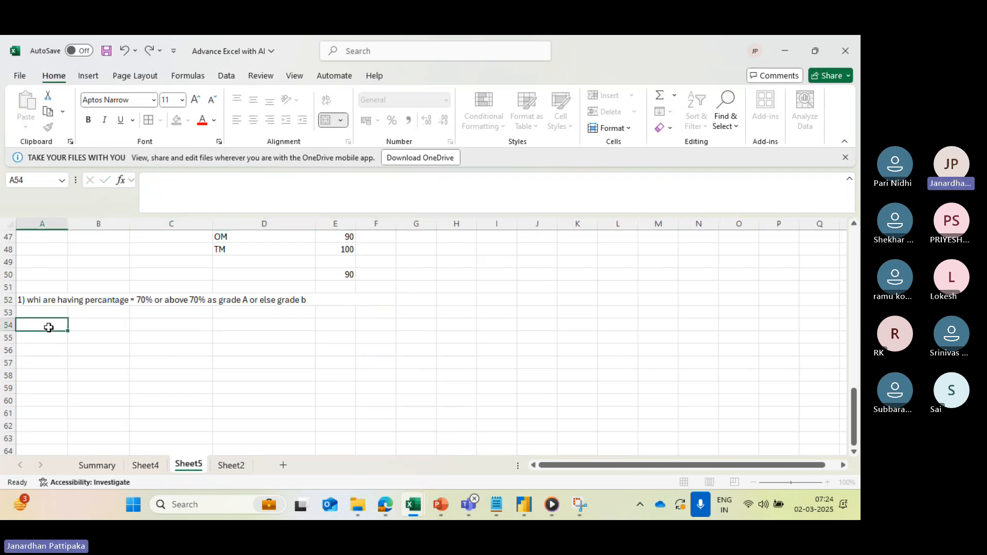
left_click(342, 280)
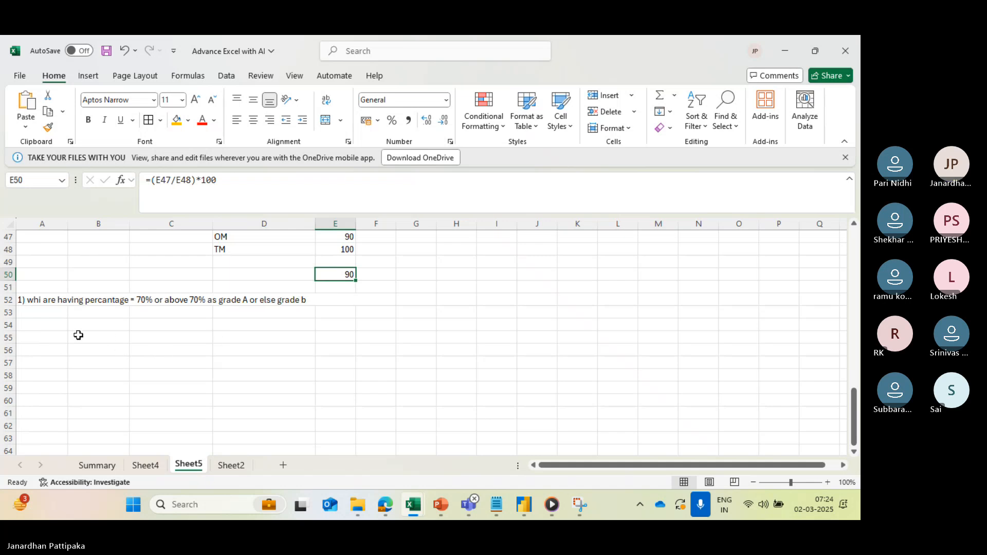
- Enter the table headers Name, phy, che and maths in A54:D54
double_click(51, 328)
type("Name")
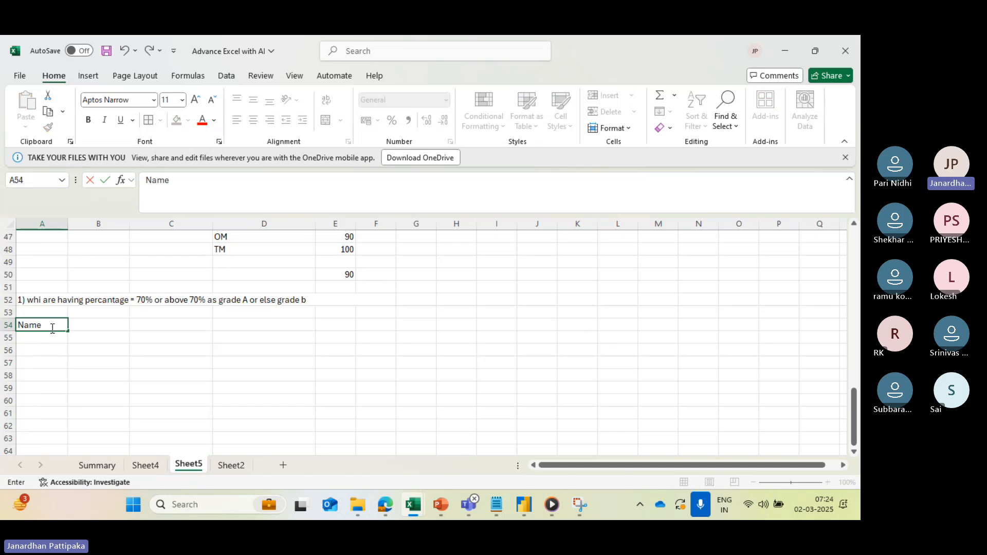
left_click(98, 328)
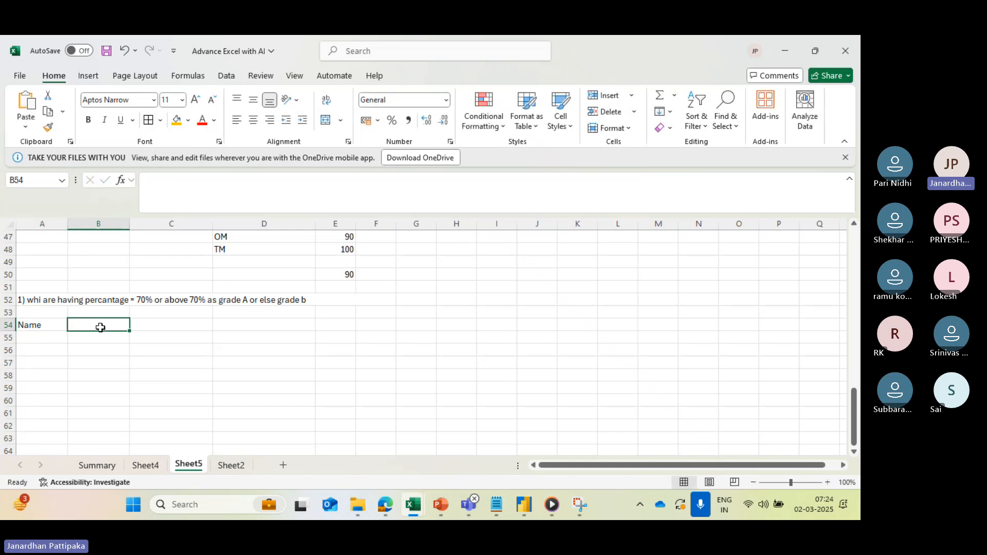
type("phy")
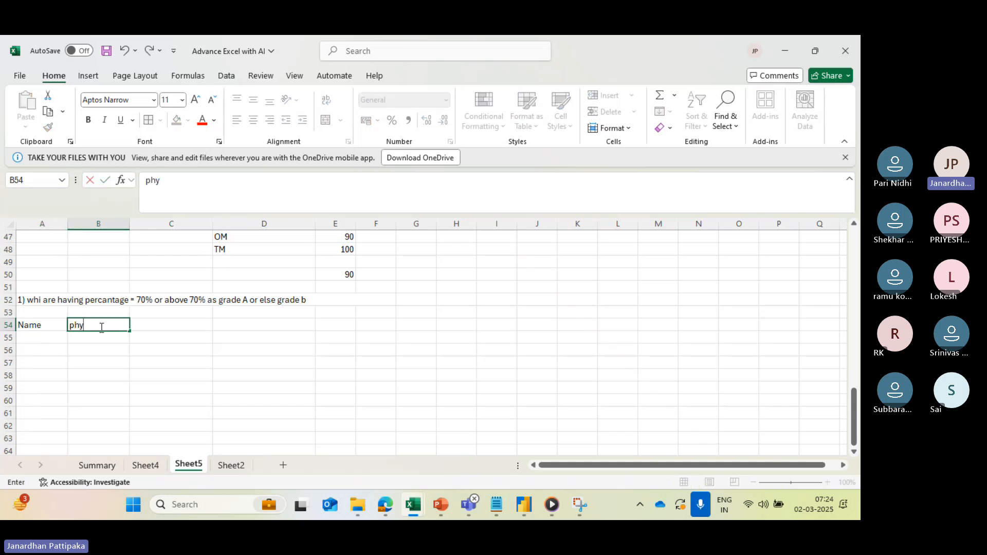
left_click(158, 327)
type("che")
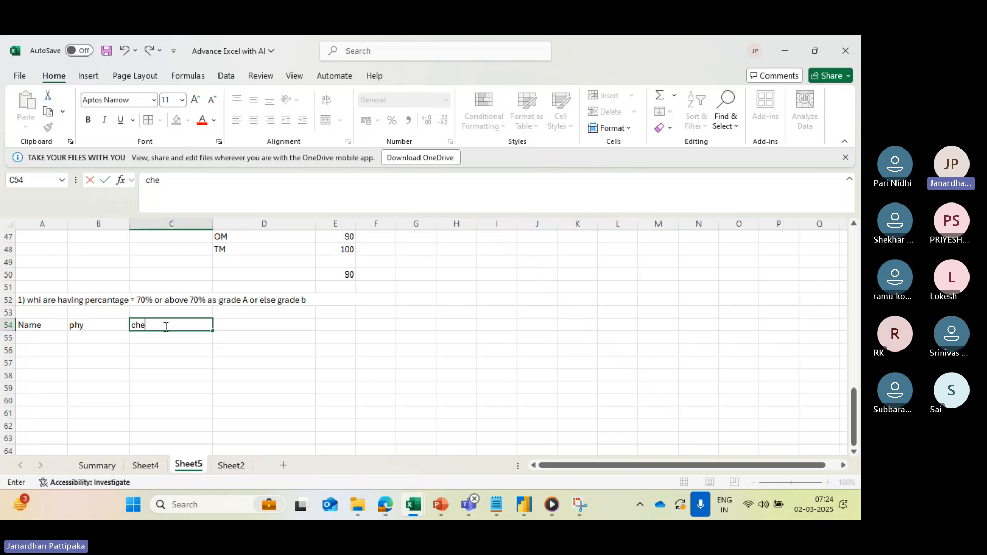
left_click(235, 327)
type("maths")
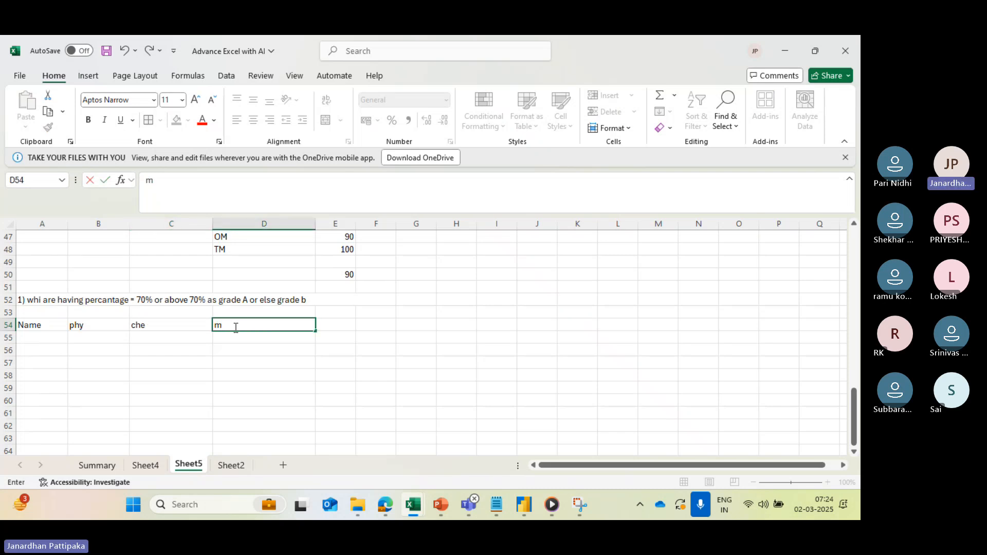
- Add the headers total in E54 and percentage in F54
left_click(337, 328)
type("tota")
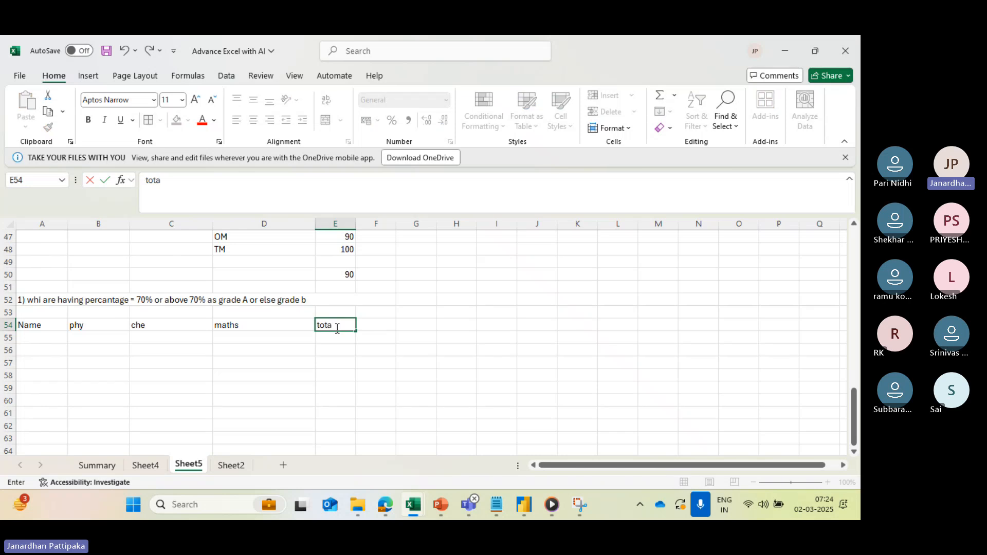
type("l")
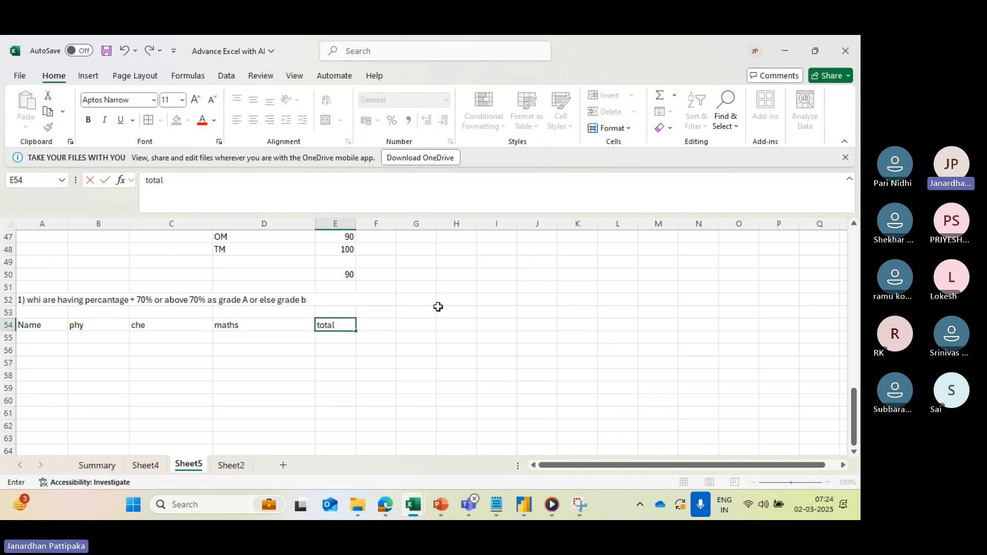
left_click(385, 324)
type("pe")
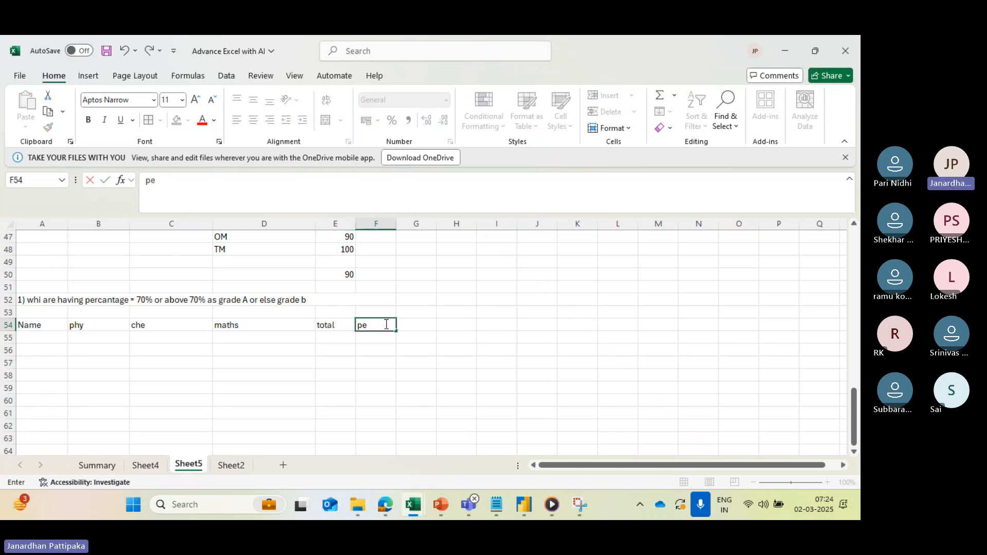
type("rcentage")
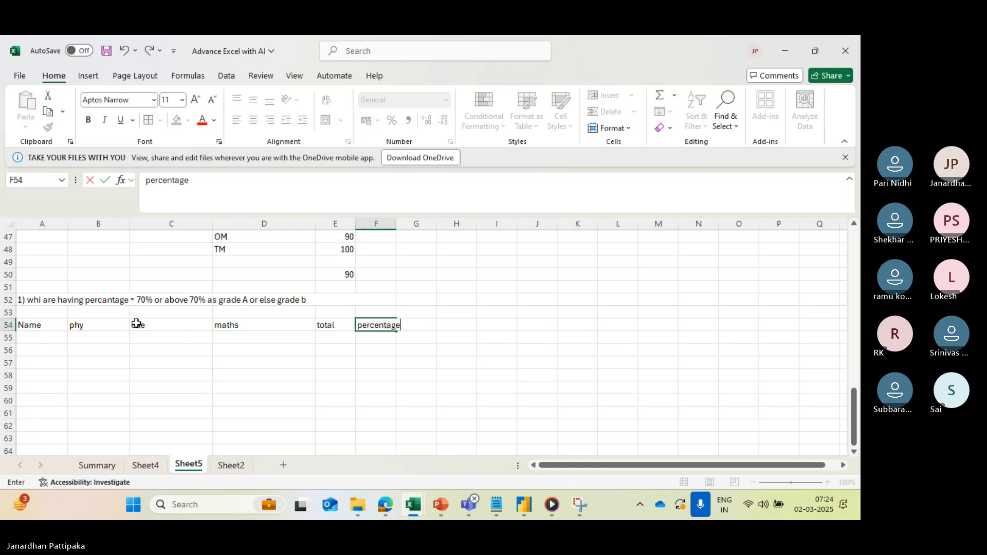
- Enter two students' first names in A55 and A56 under the Name header
left_click(50, 340)
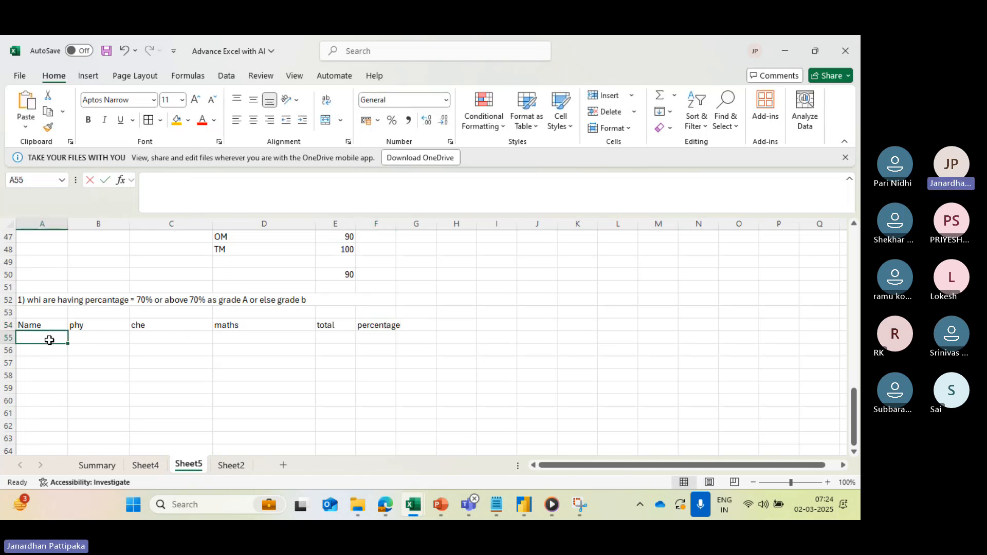
type("Anil")
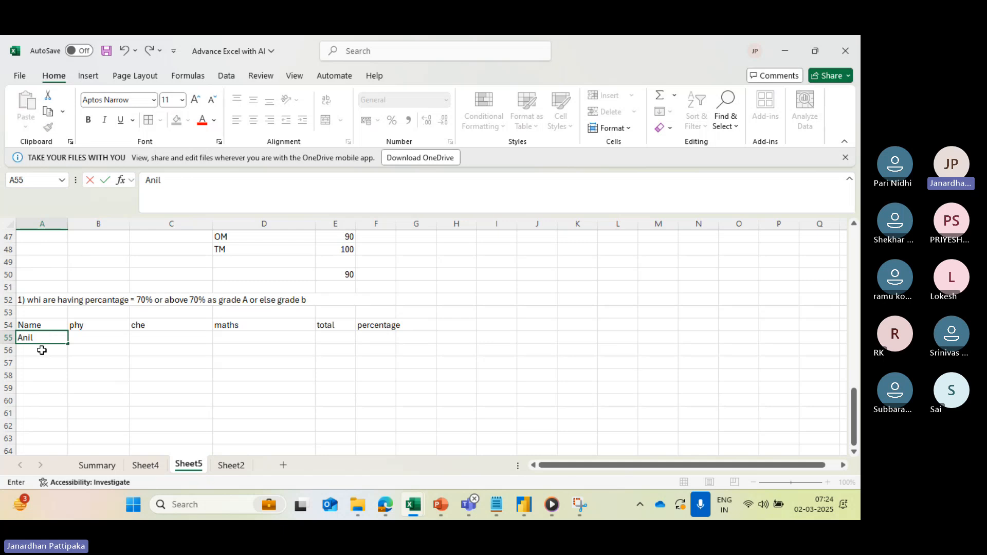
left_click(43, 351)
type("Raju")
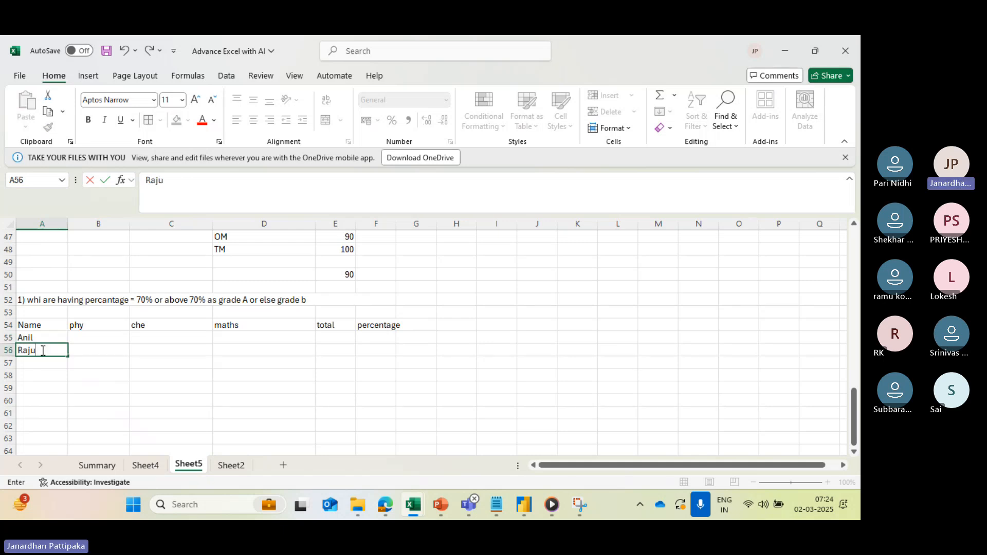
- Enter the first student's marks 30, 40 and 50 for phy, che and maths in B55:D55
left_click(87, 337)
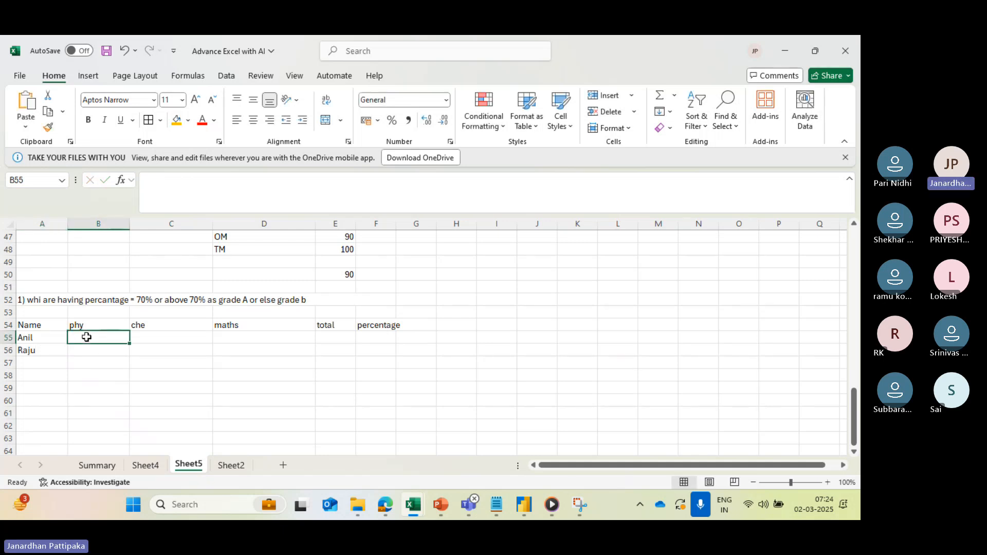
type("30")
key("Tab")
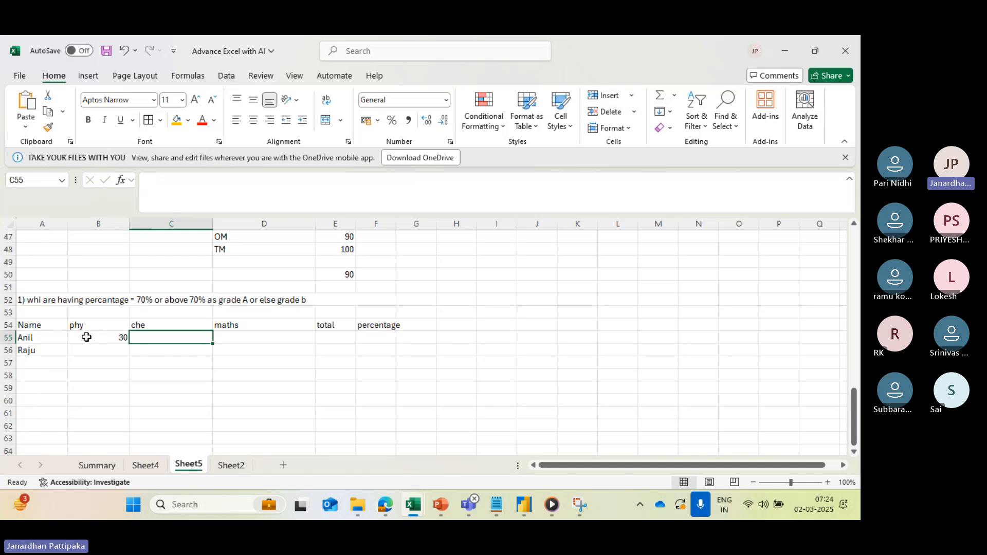
type("40")
key("Tab")
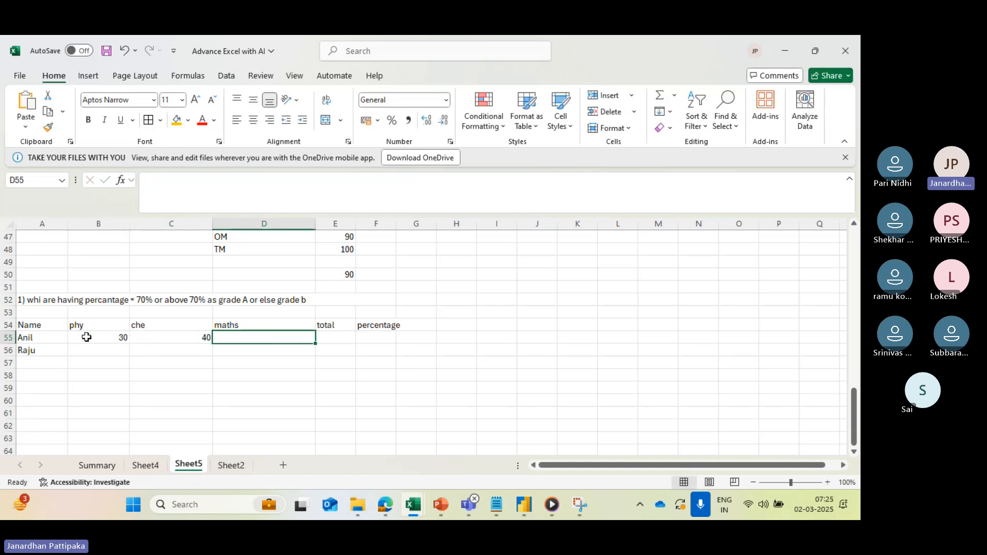
type("50")
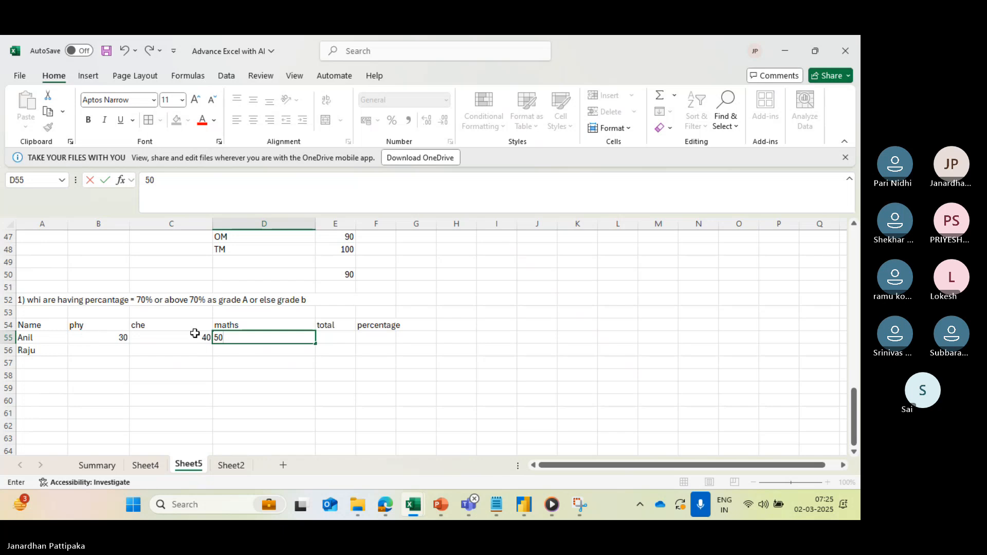
- Total the first student's marks in E55 with the formula =SUM(B55:D55)
left_click(332, 340)
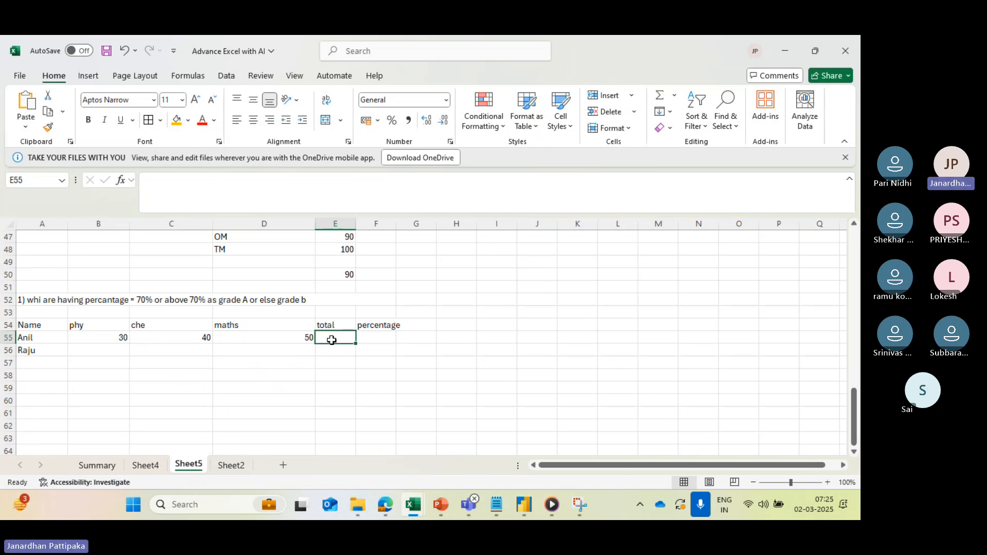
key("alt+equal")
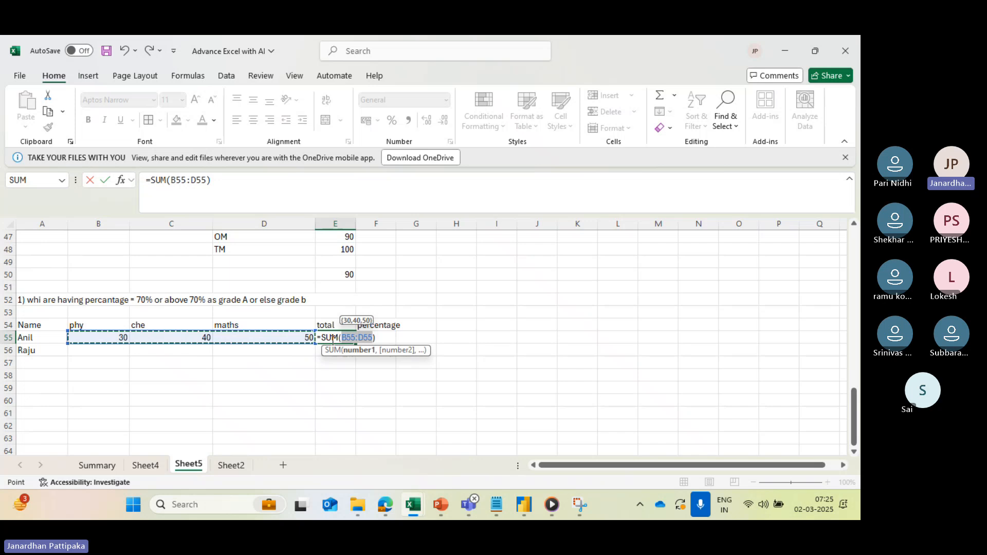
key("Return")
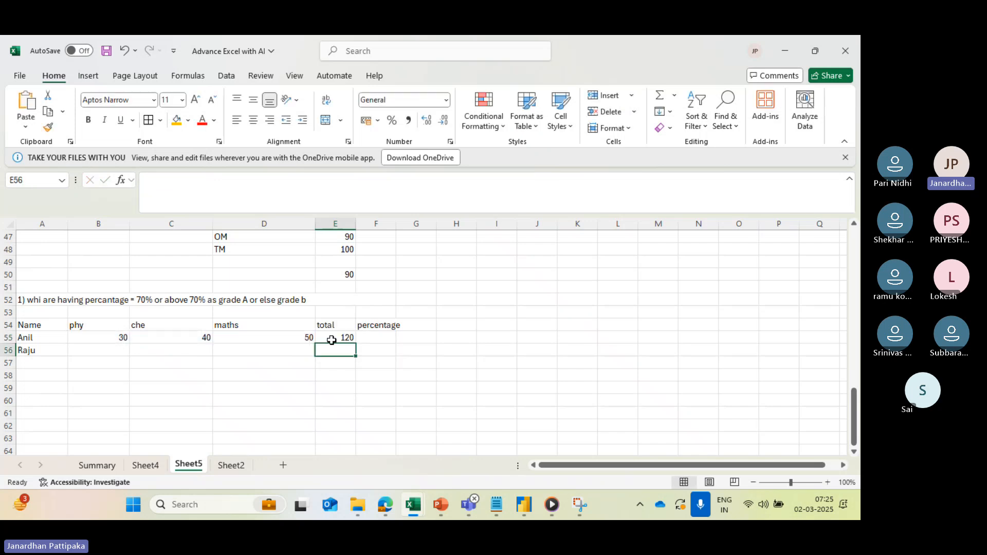
left_click(341, 339)
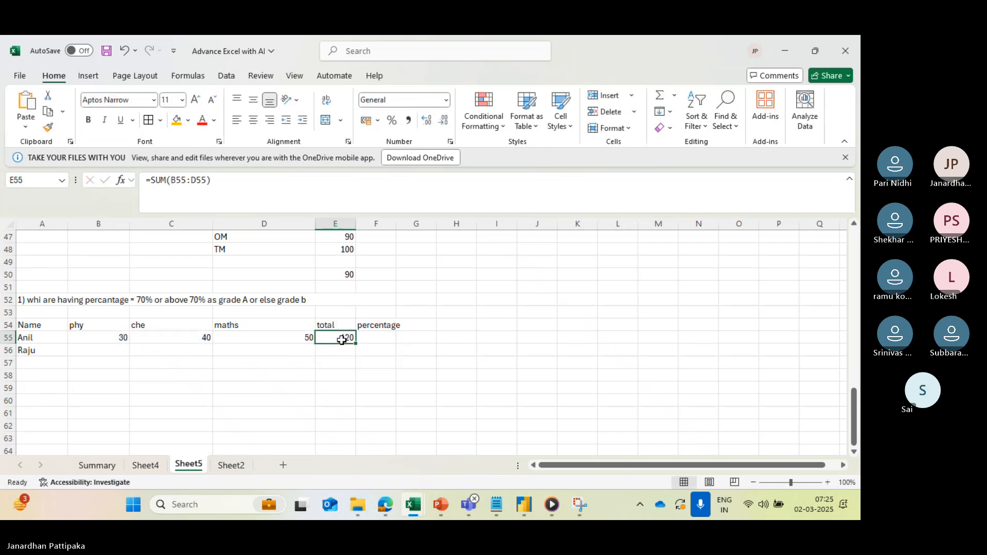
left_click(381, 339)
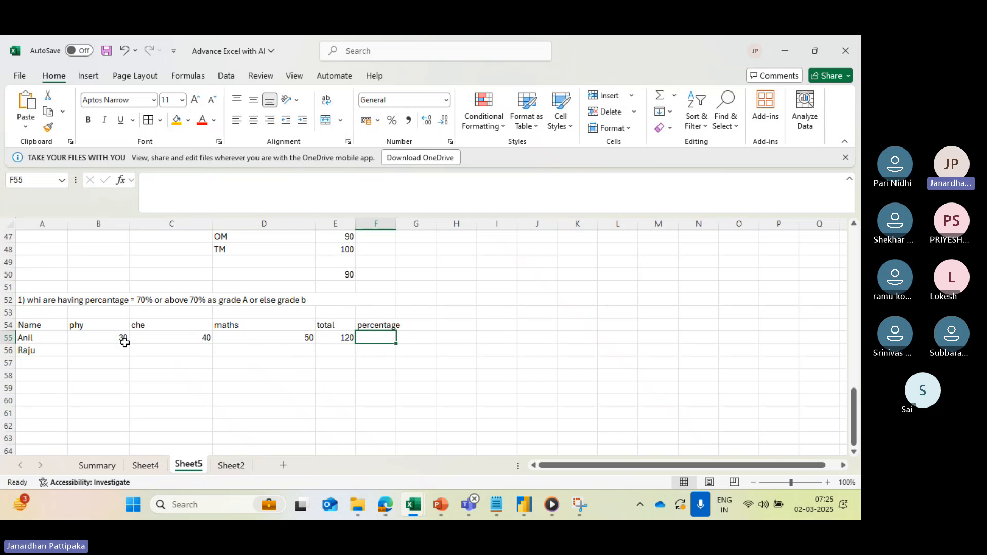
- Enter 300 in G52 as the maximum total marks for the three subjects
left_click(109, 338)
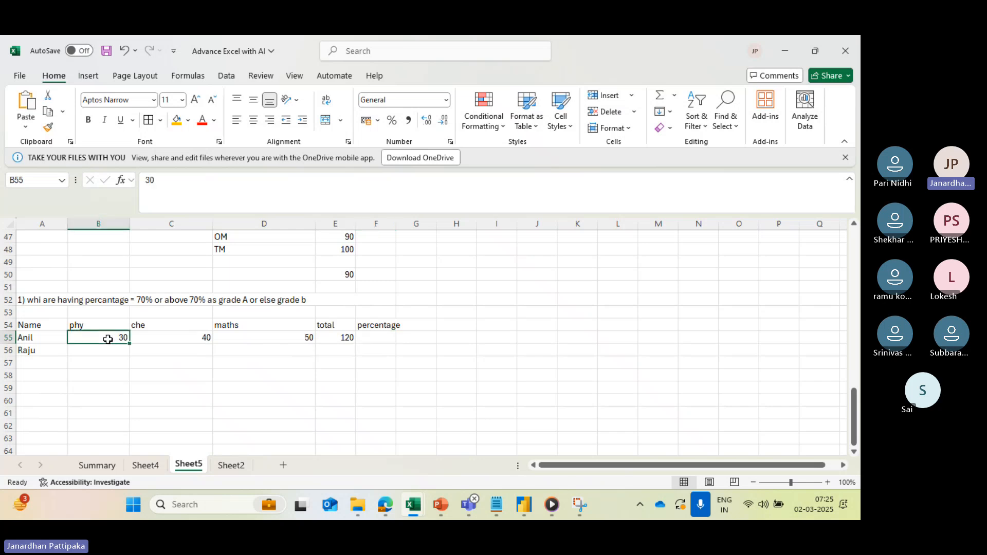
left_click(163, 341)
left_click(256, 337)
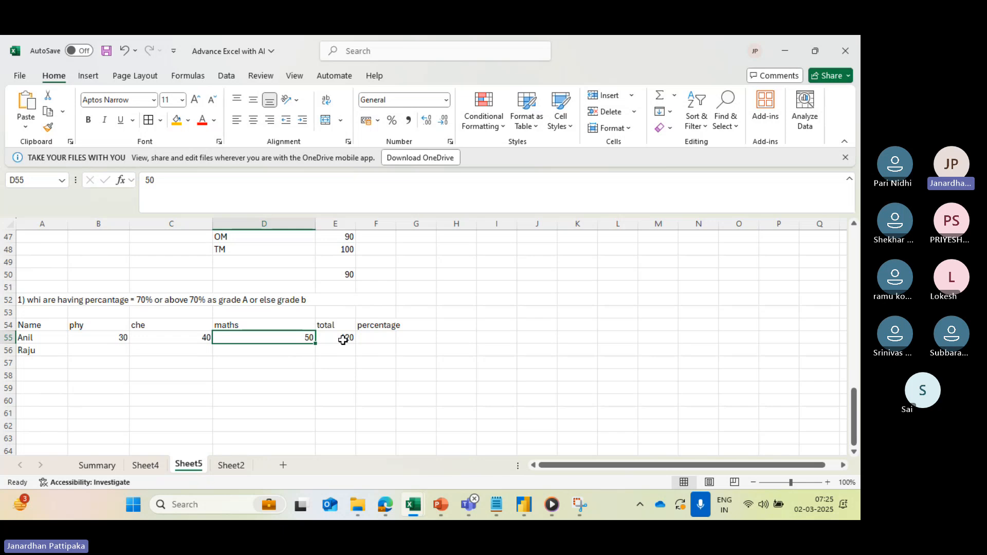
left_click(410, 297)
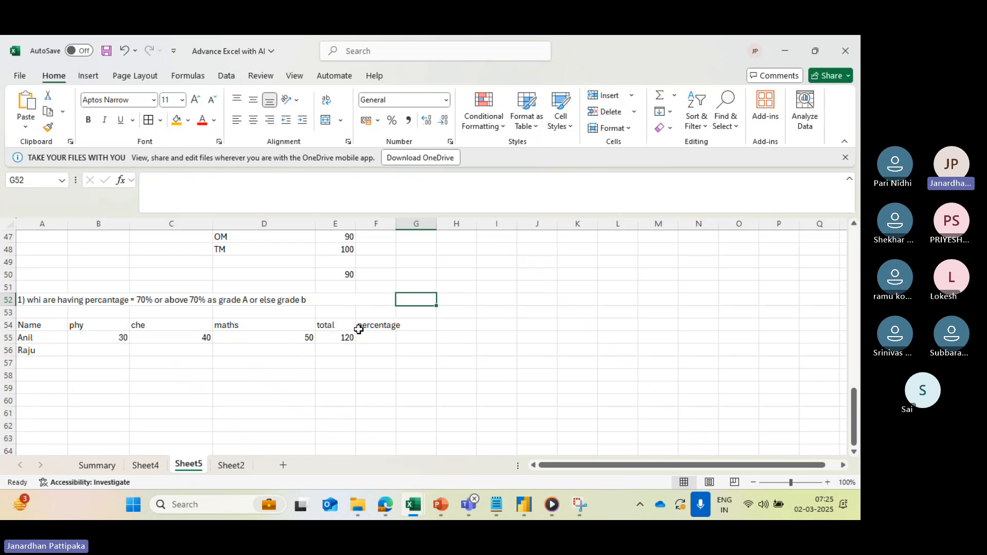
type("300")
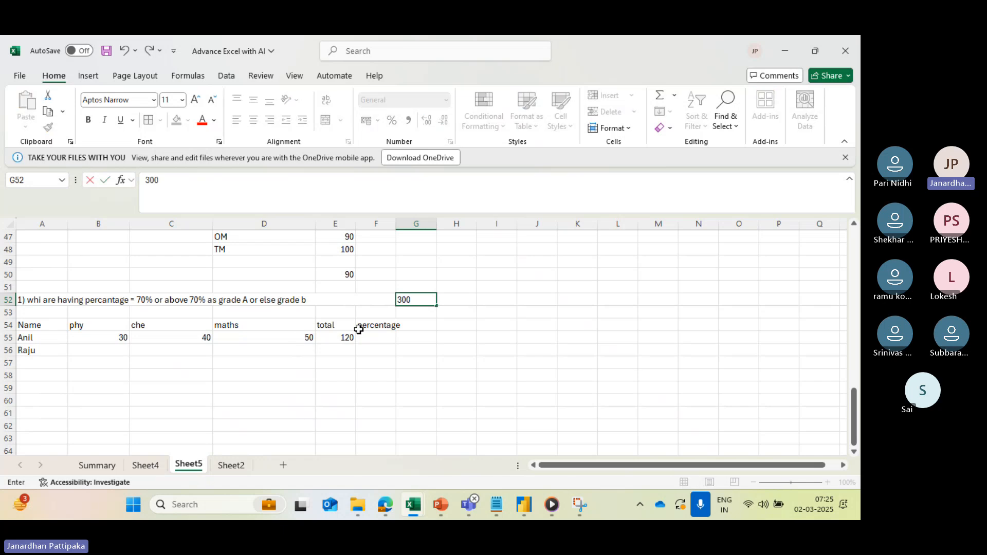
left_click(483, 308)
- Calculate the first student's percentage in F55 with the formula =(E55/G52)*100
left_click(373, 340)
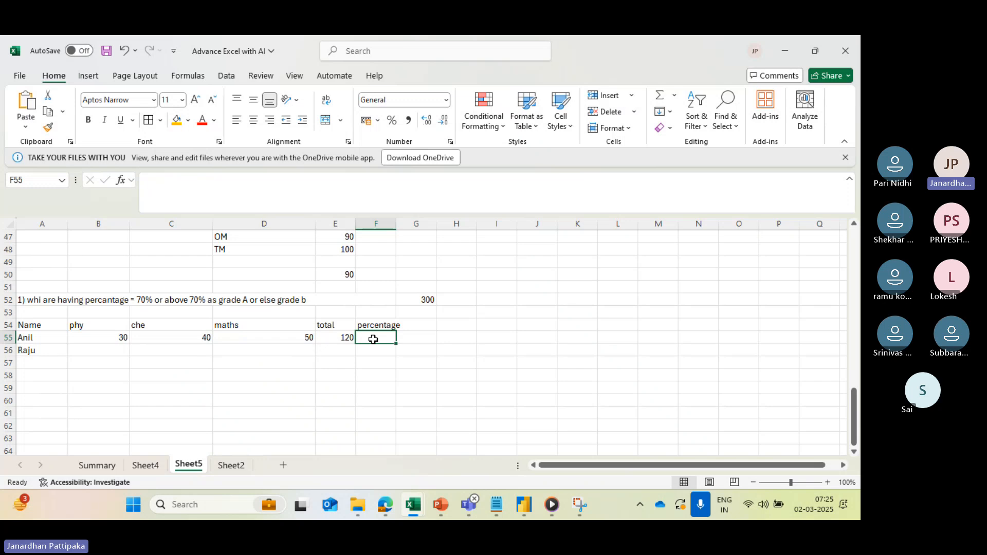
type("=")
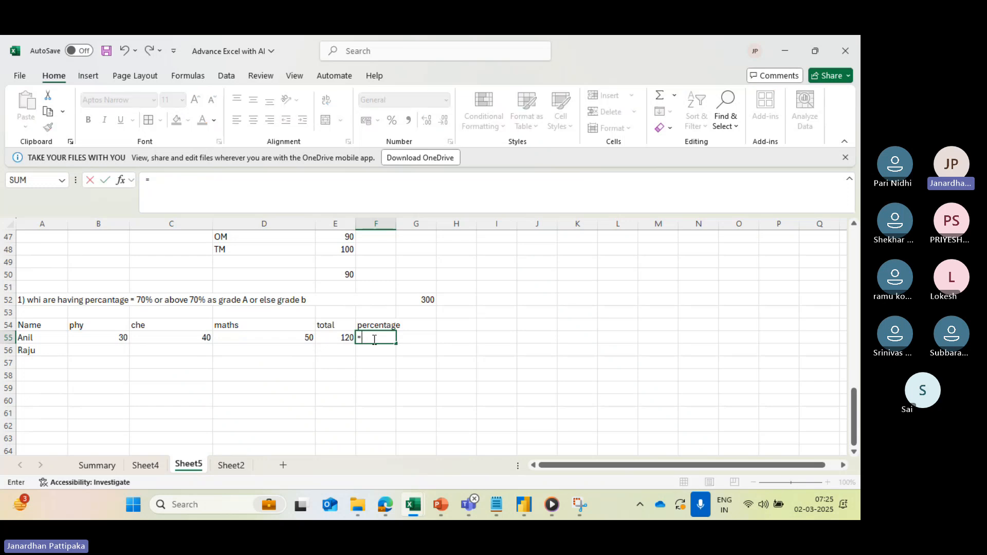
left_click(340, 340)
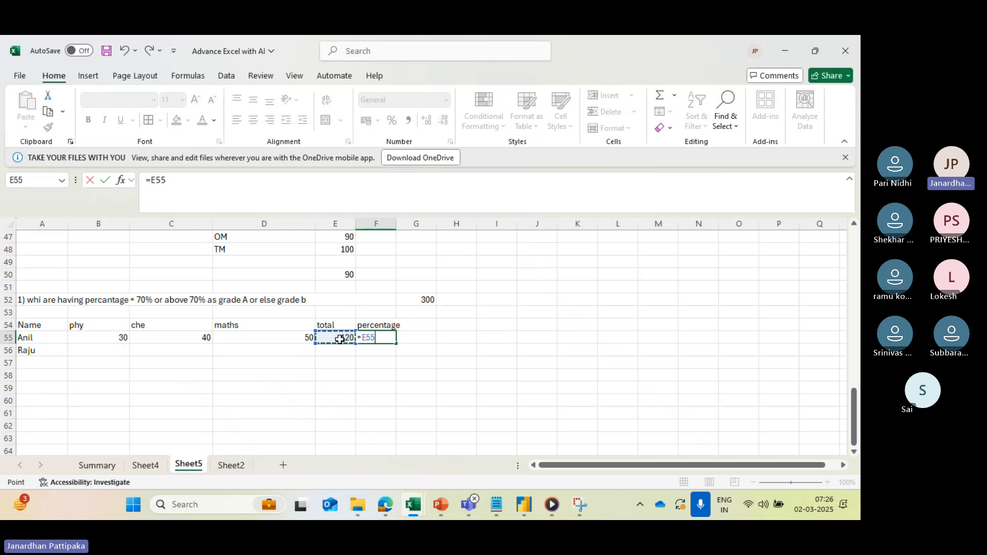
type("/")
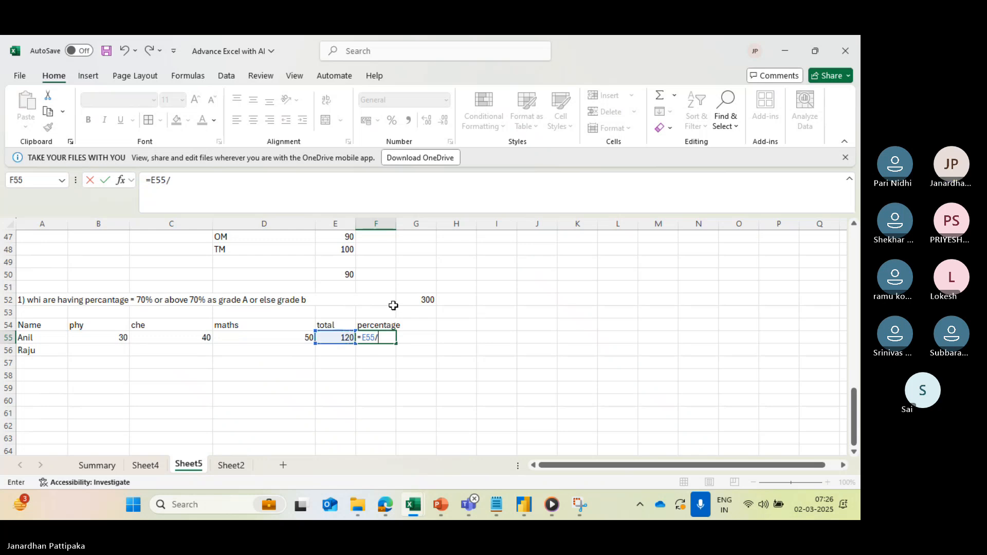
left_click(419, 300)
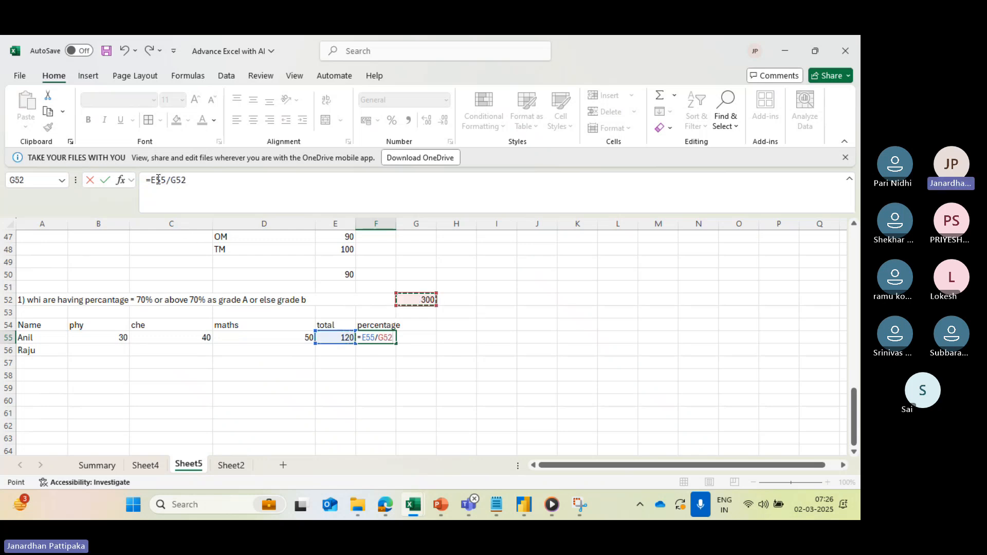
left_click(153, 180)
type("(")
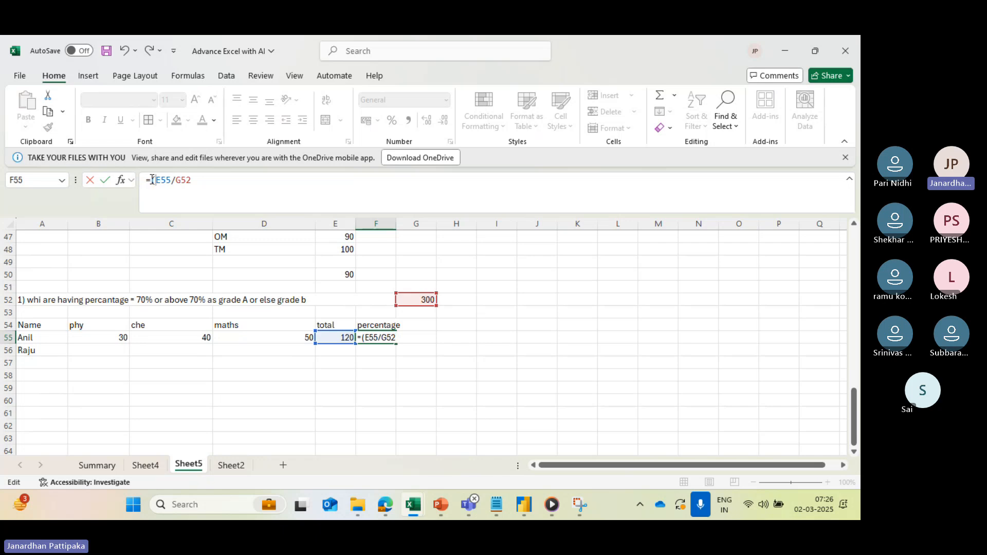
left_click(200, 180)
type("*100")
key("Return")
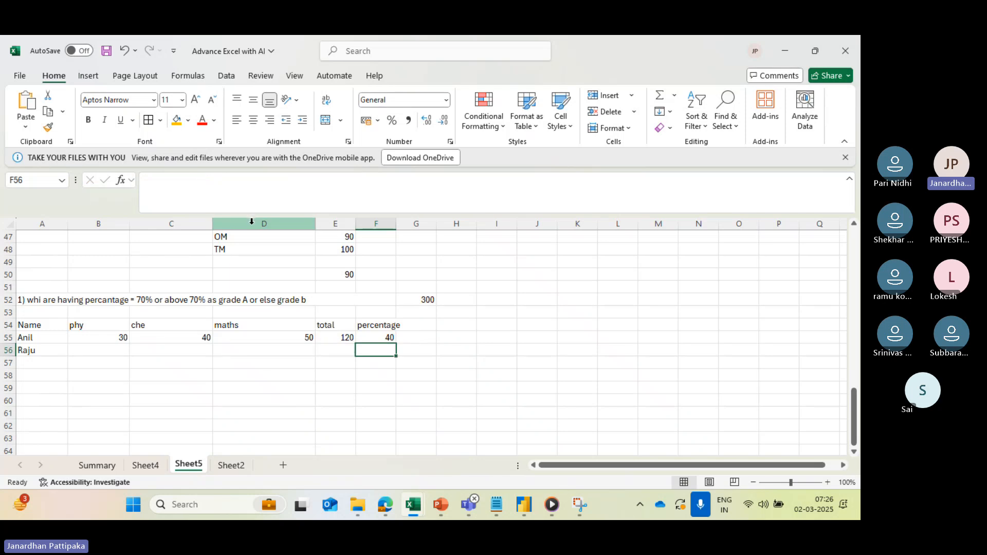
left_click(381, 336)
- Add the header Grade in G54, beside the percentage header
left_click(424, 326)
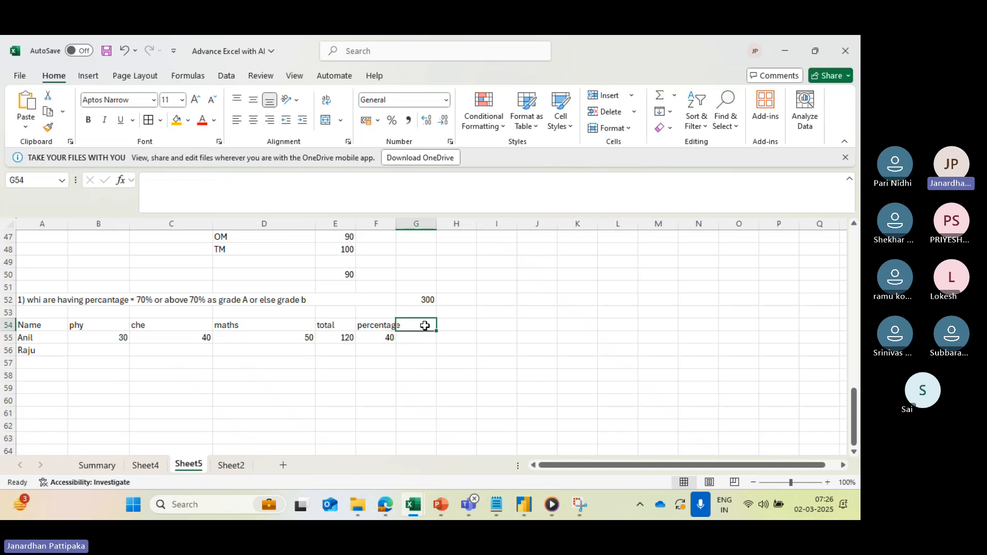
type("Gre")
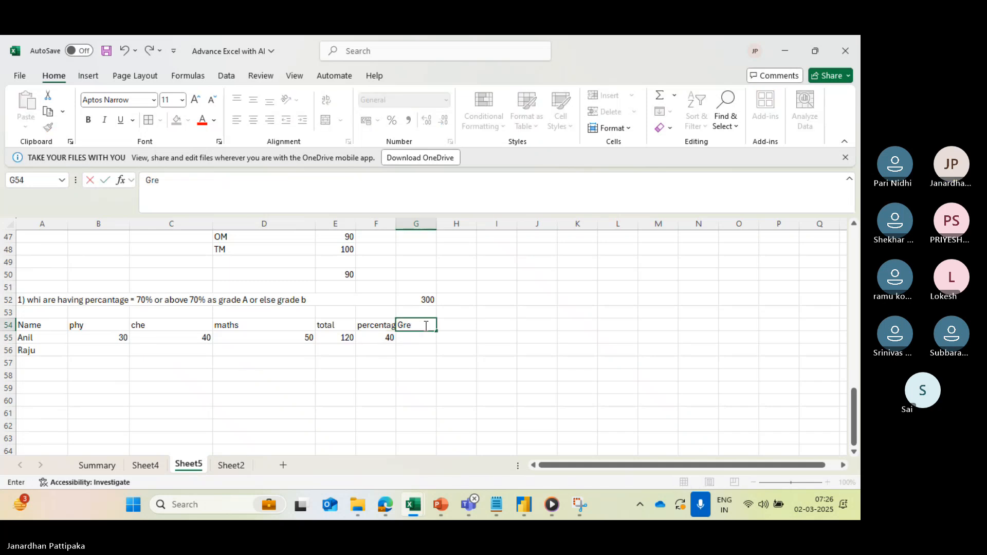
key("BackSpace")
key("BackSpace")
type("rade")
left_click(428, 343)
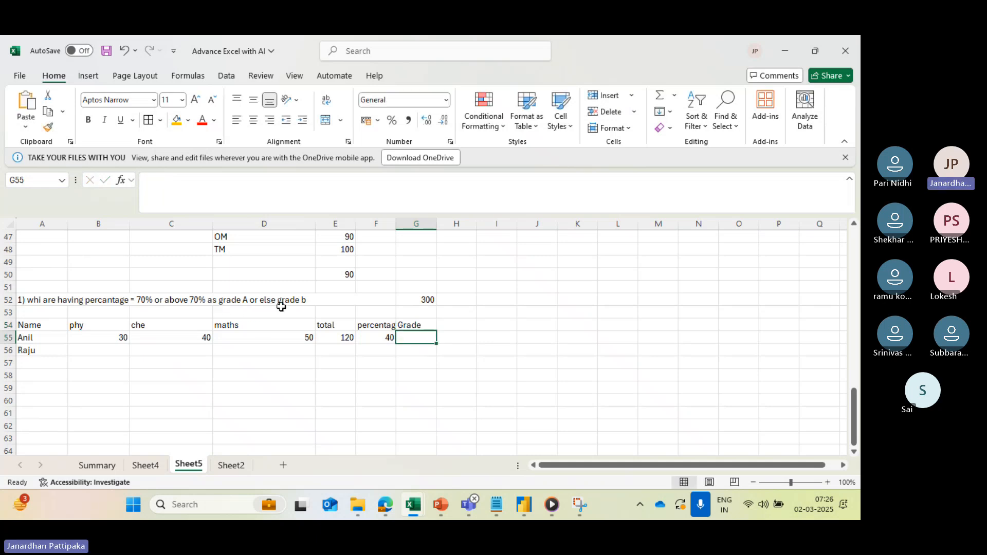
left_click(385, 334)
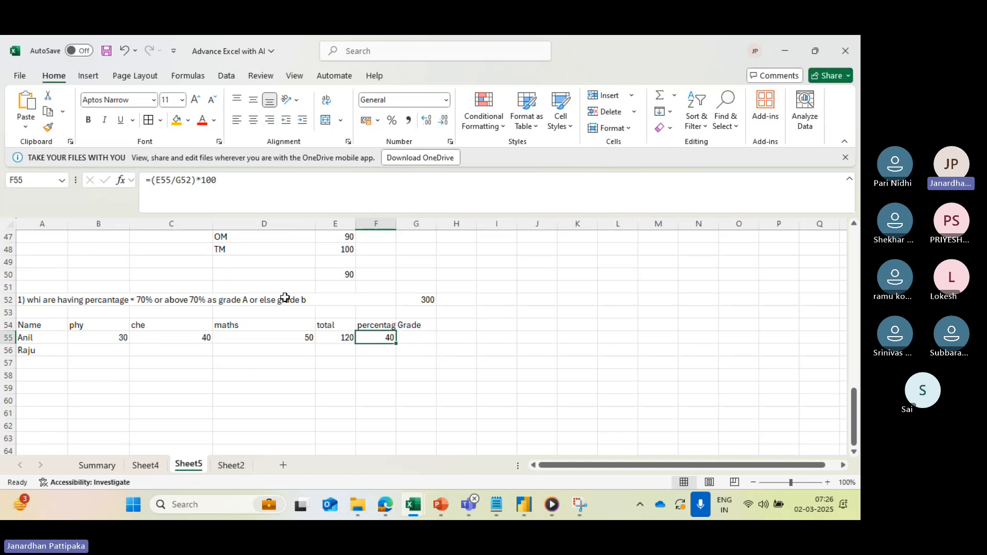
left_click(413, 333)
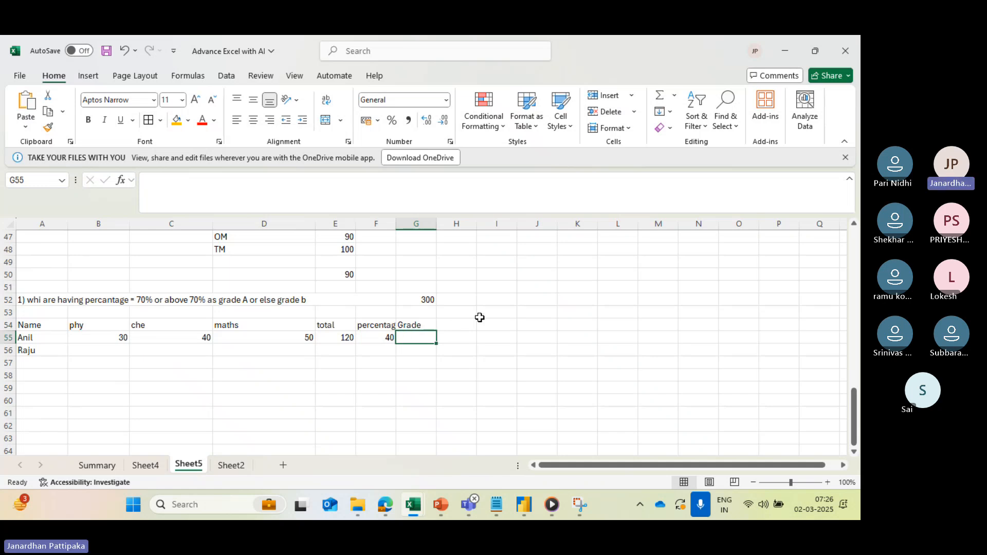
- Enter the note "if concept" in J51 and widen column J to fit it
left_click(547, 289)
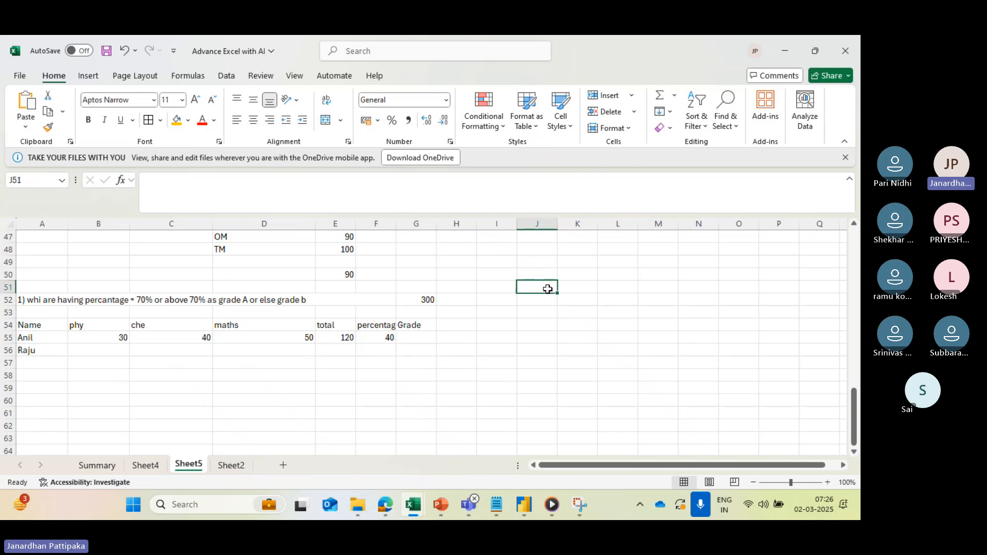
type("if concept")
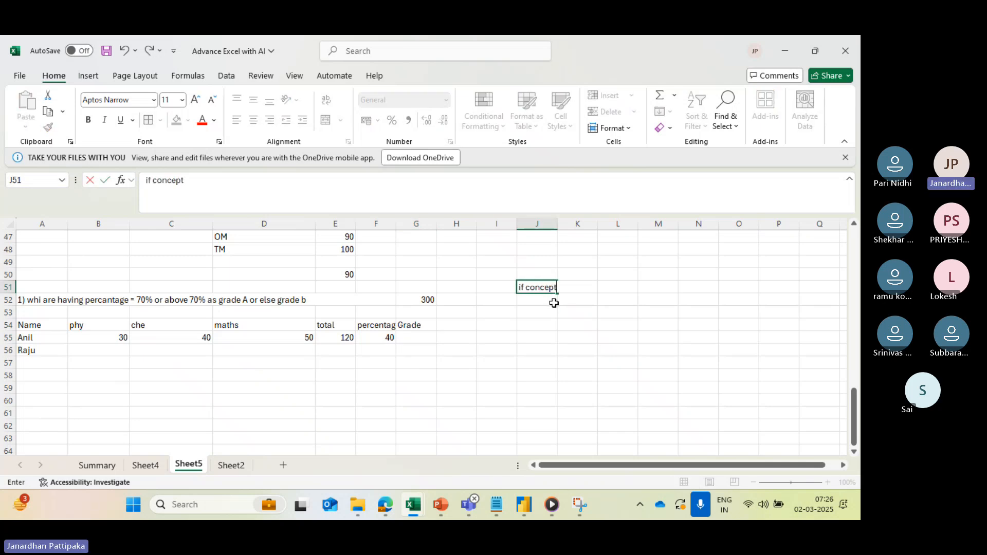
left_click(553, 301)
left_click_drag(560, 221, 590, 221)
left_click(547, 286)
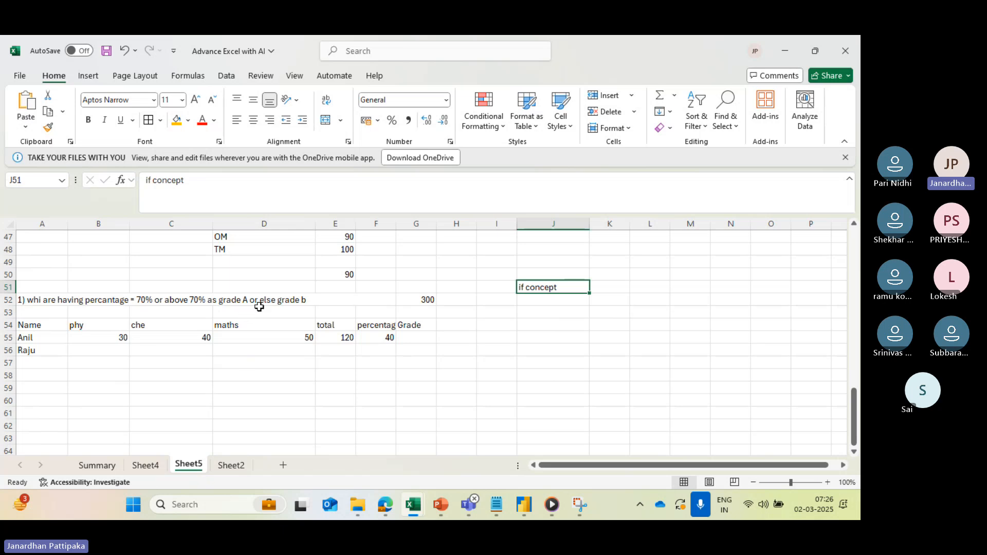
- Start an IF formula in G55 with the logical test F55>=70
left_click(407, 339)
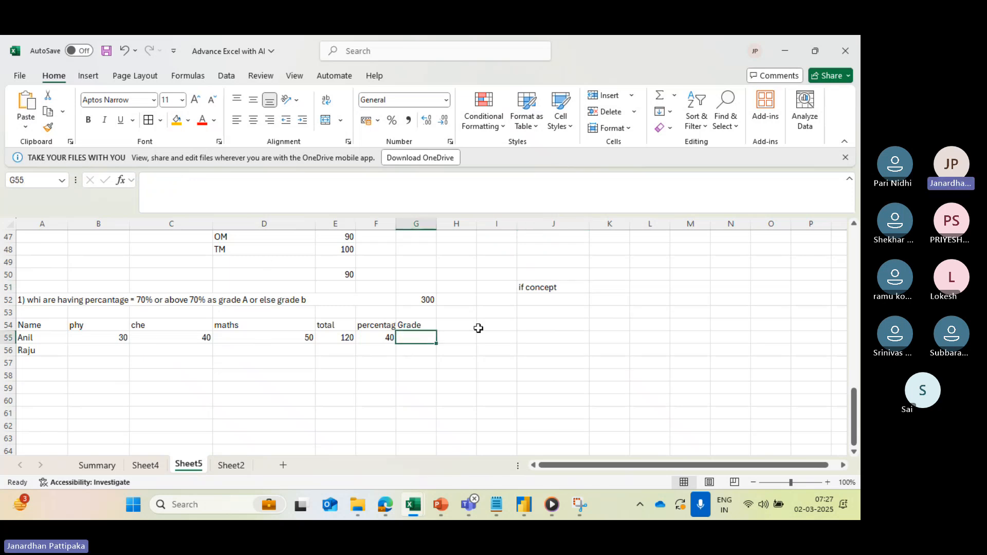
left_click(236, 199)
type("=")
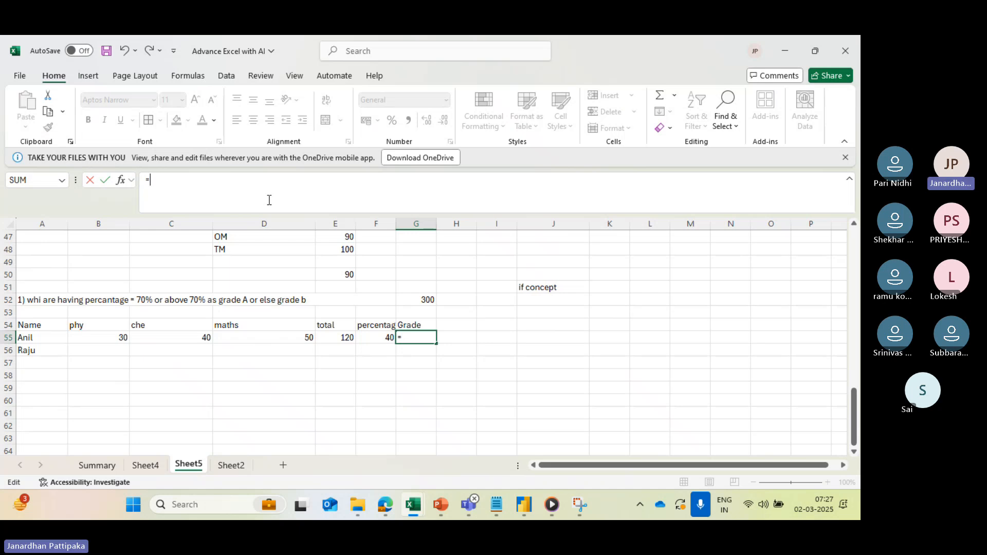
type("if")
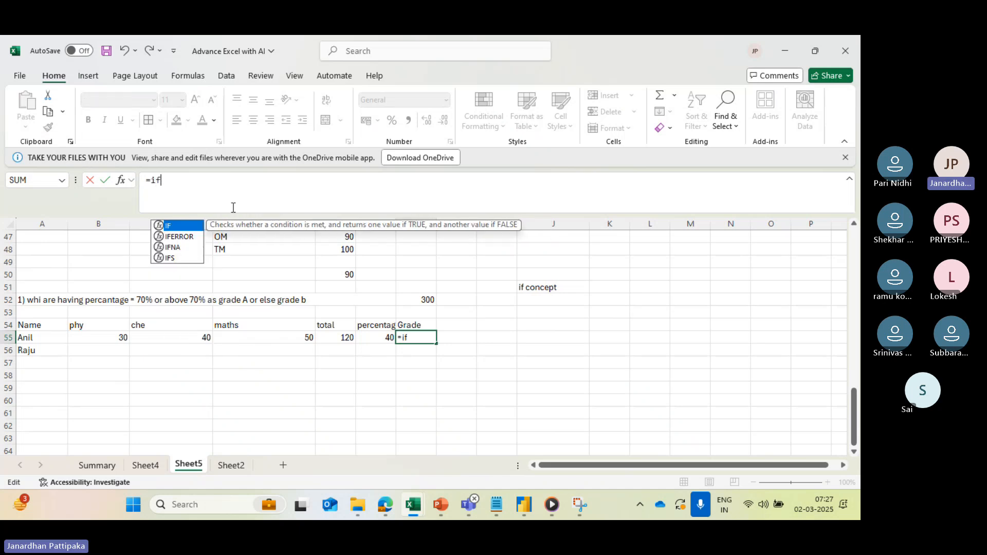
double_click(161, 226)
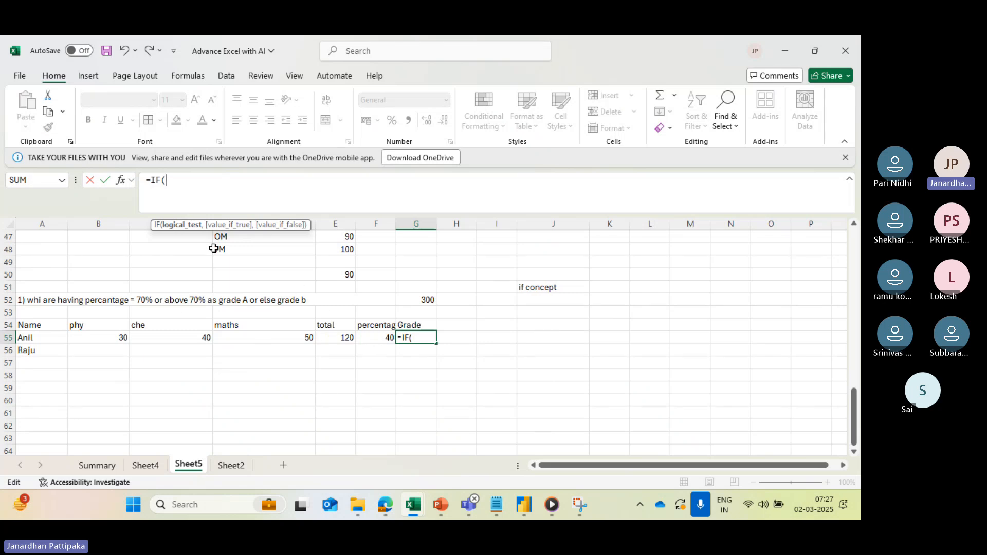
left_click(380, 335)
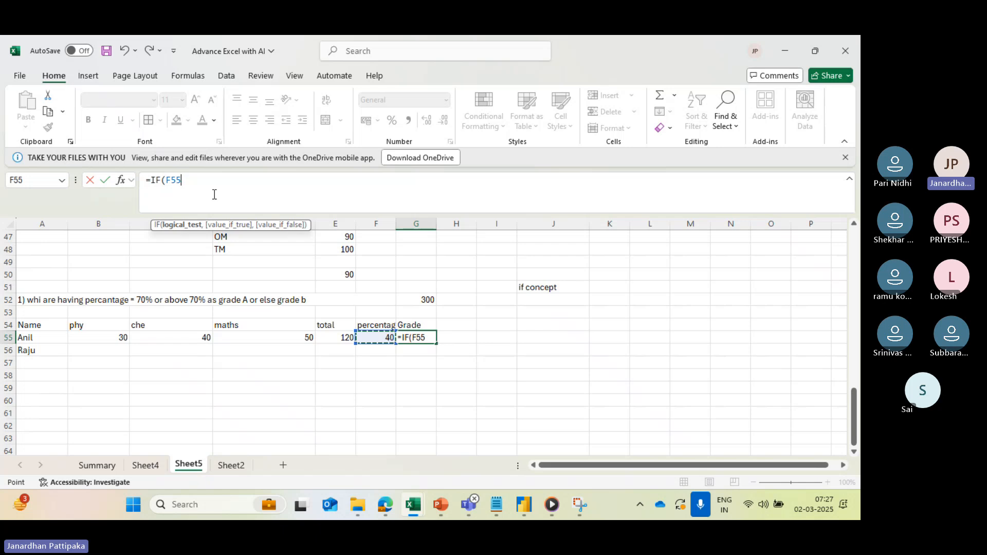
type(">=70")
type(",")
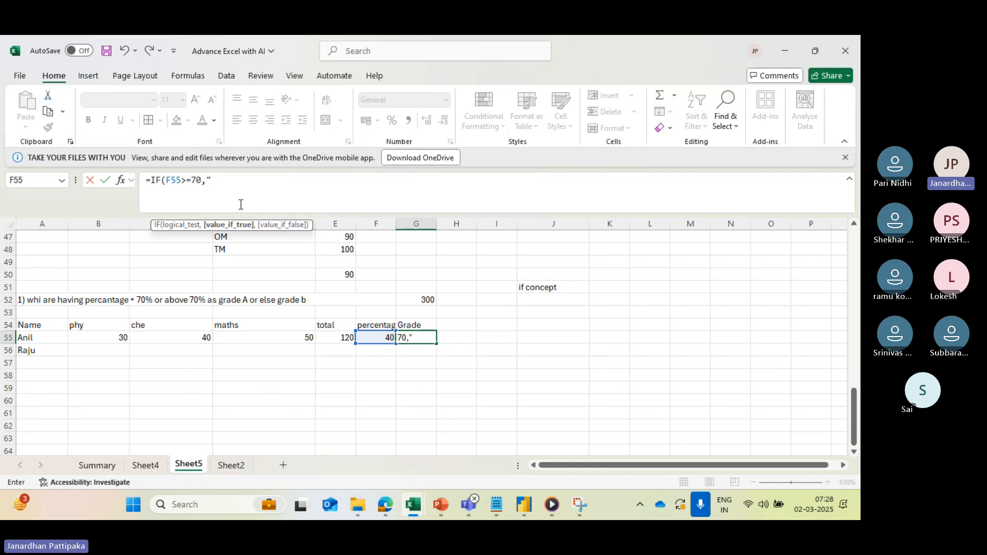
- Complete the IF formula in G55 to return "Grade A" when true and "Grade B" when false
type("Grade A")
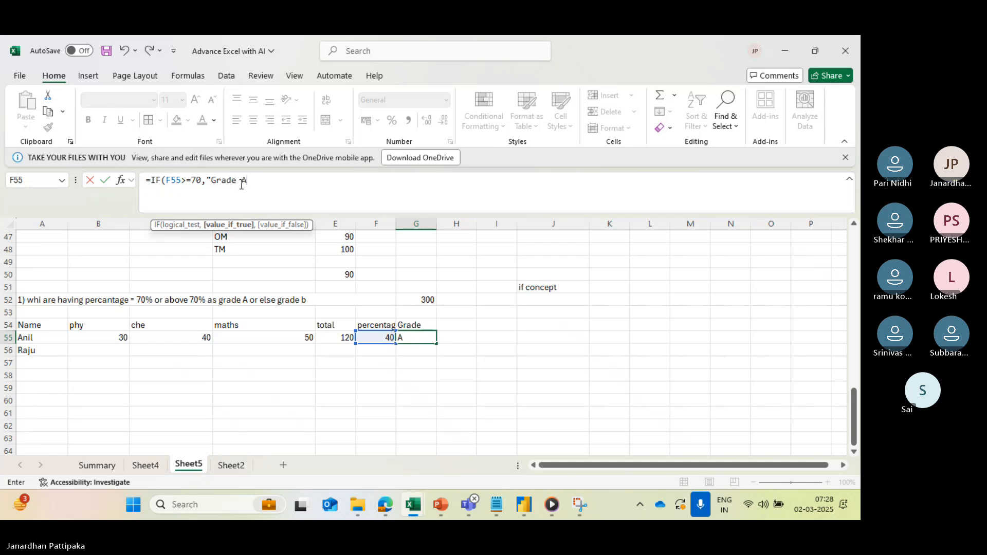
type("\"")
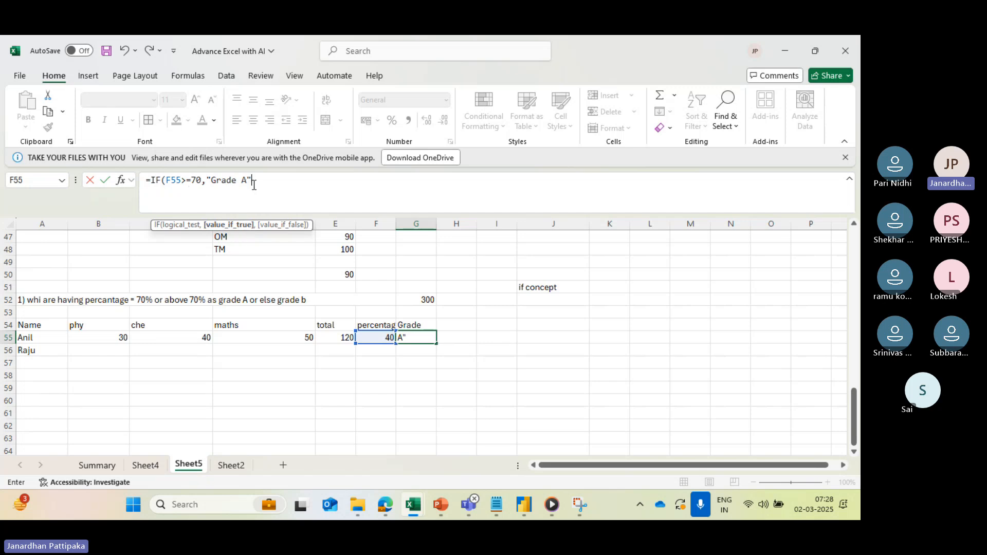
type(",")
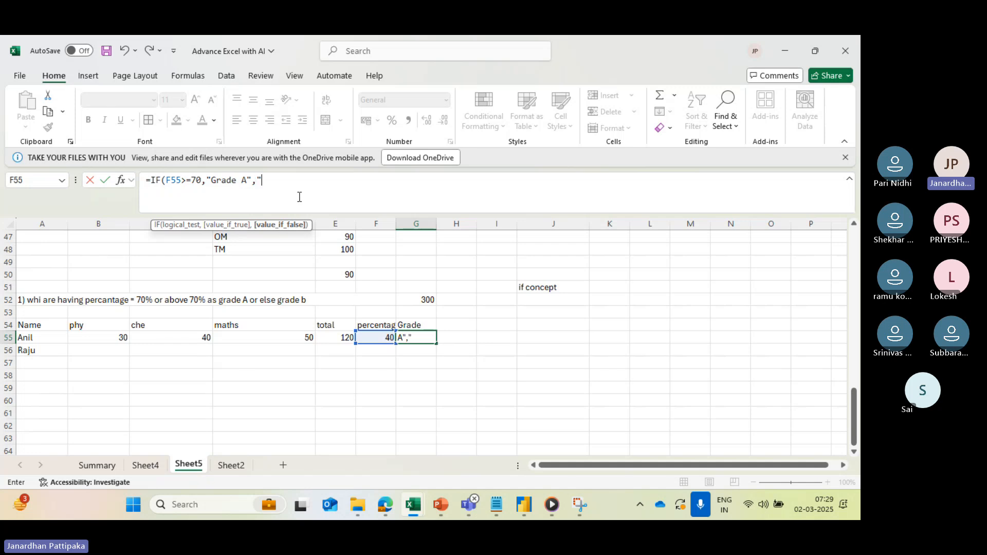
type("Grade")
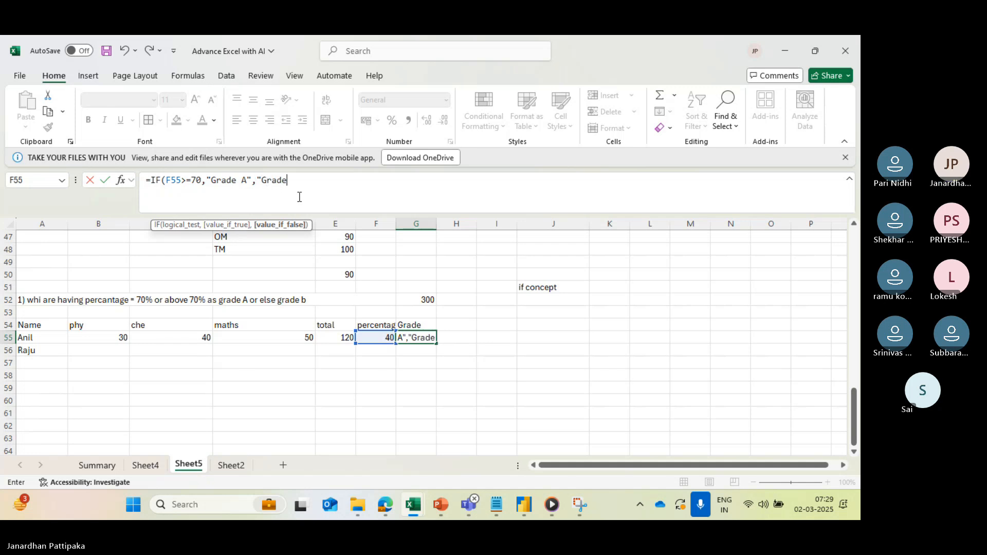
type(" B")
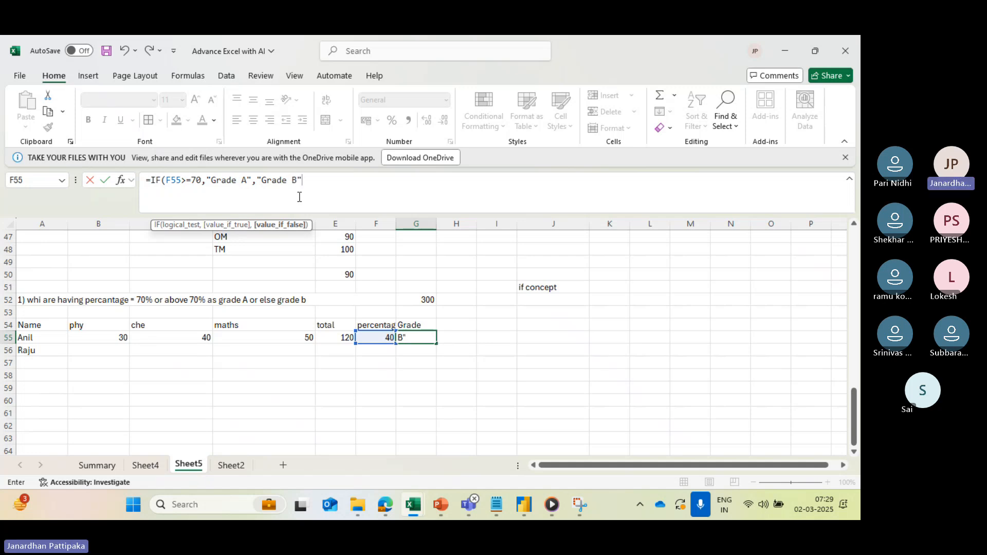
type("\")")
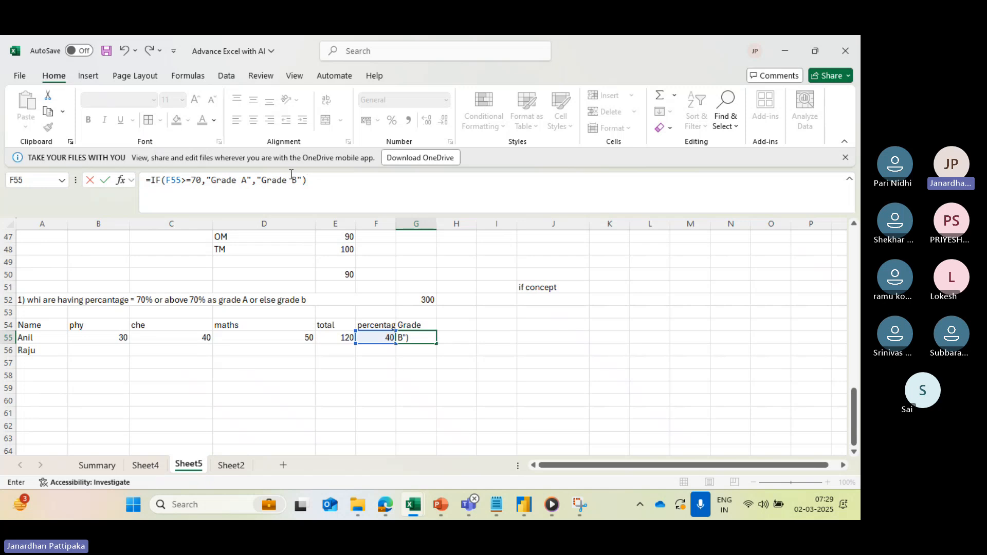
key("Return")
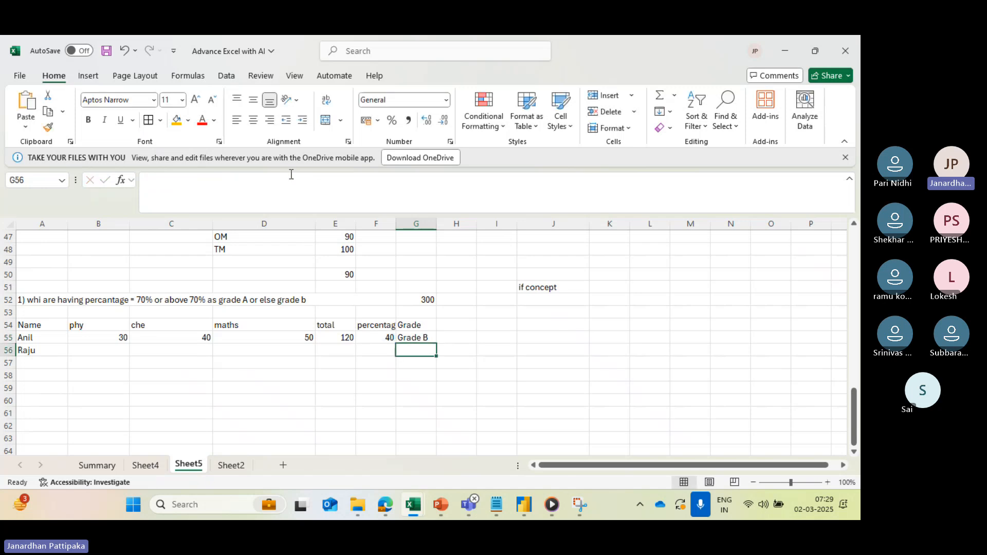
left_click(412, 338)
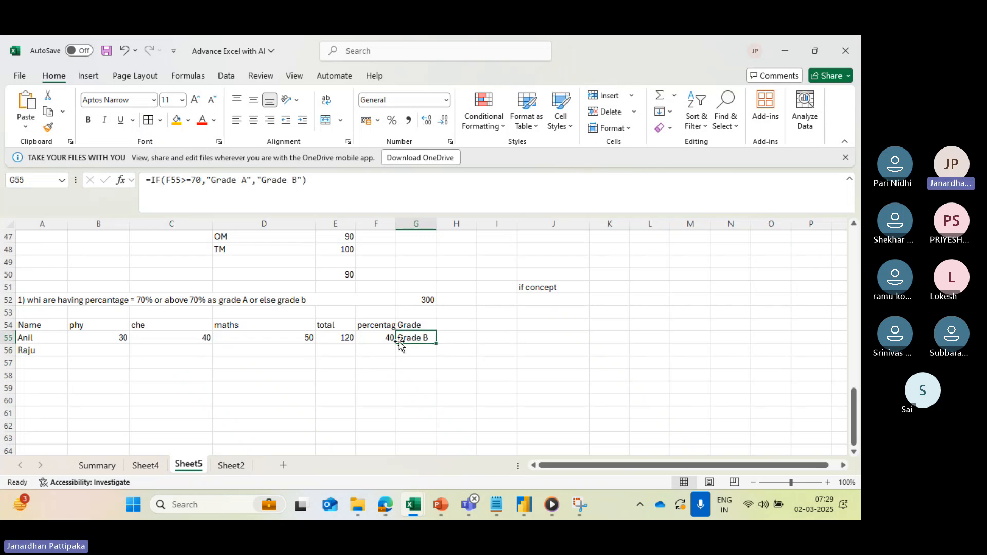
left_click(379, 338)
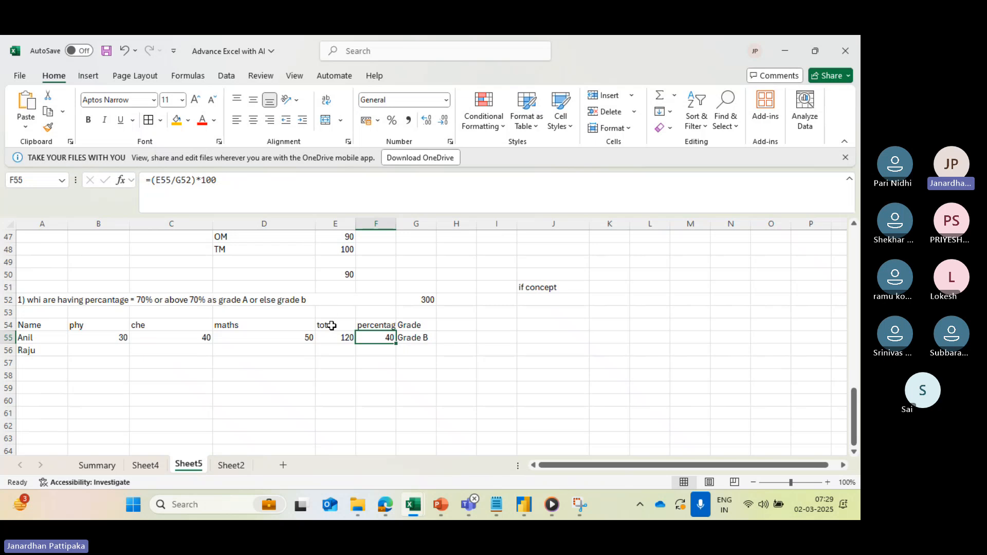
left_click(294, 304)
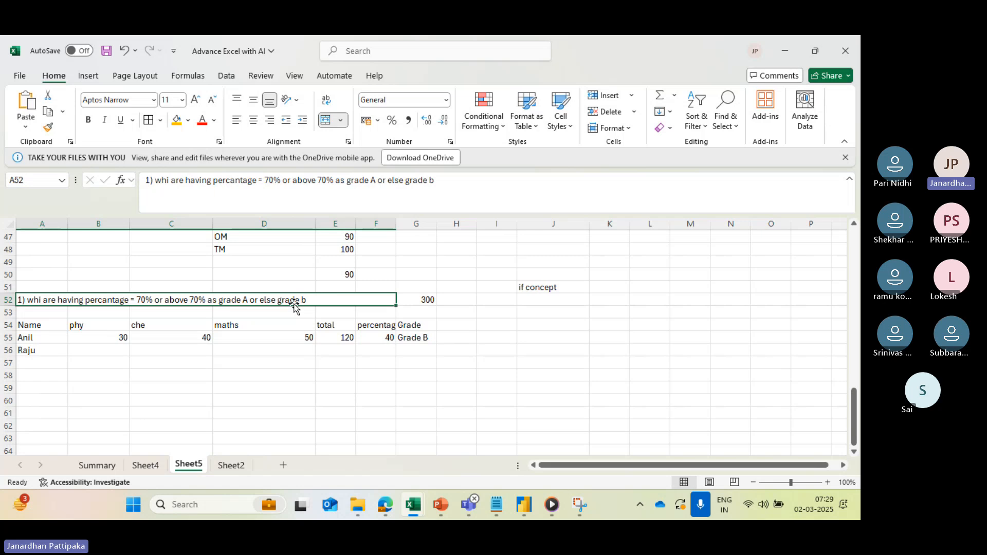
- Enter the second student's marks in row 56: 80 for phy, 85 for che and 90 for maths
left_click(380, 337)
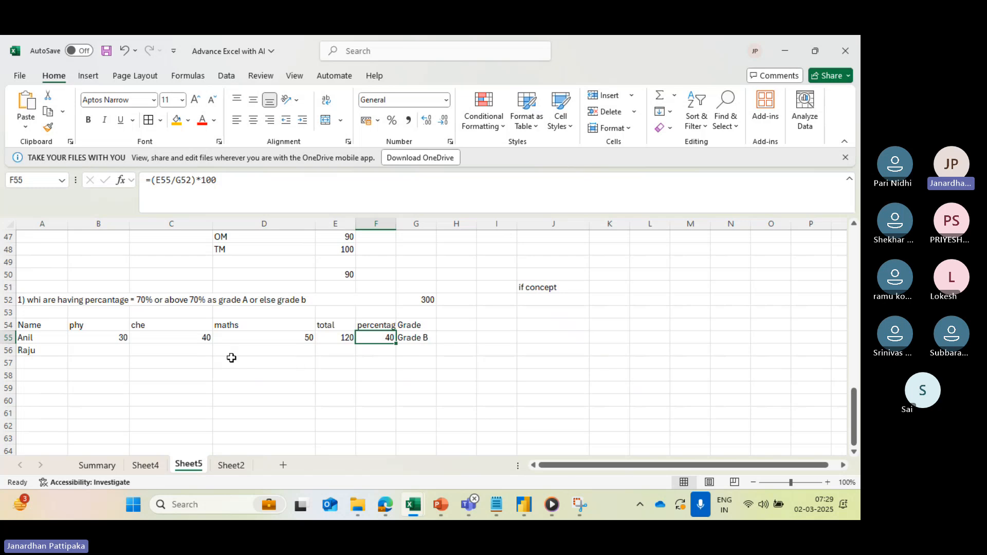
left_click(94, 349)
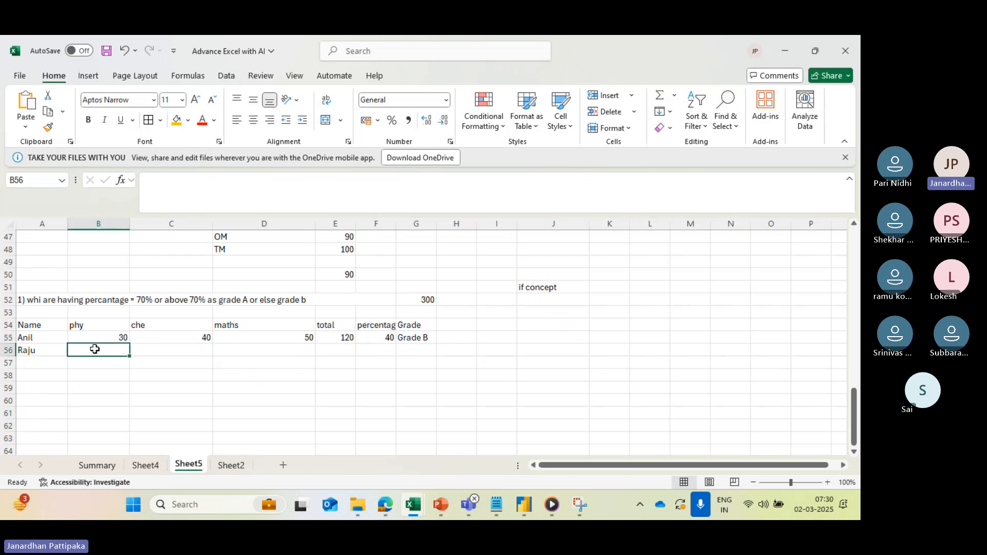
type("80")
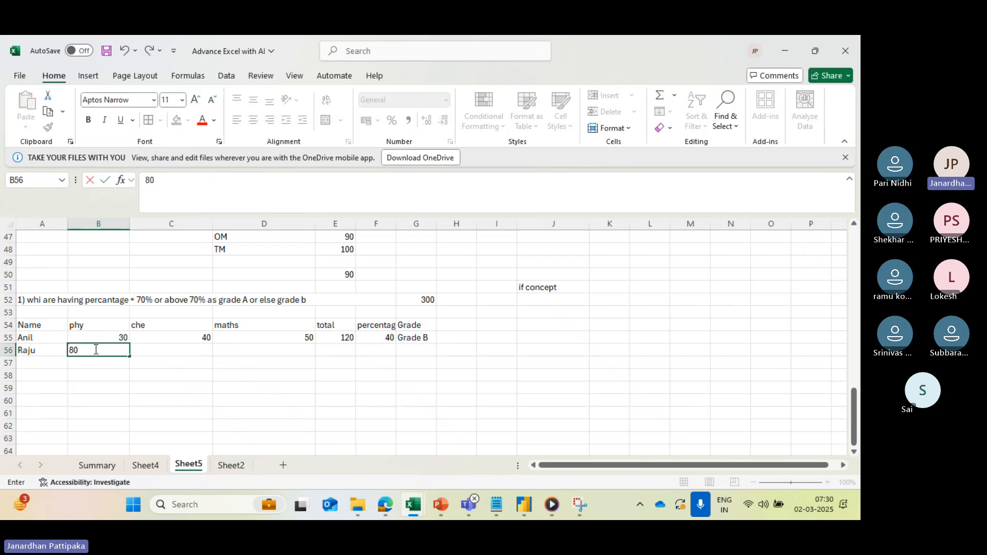
key("Tab")
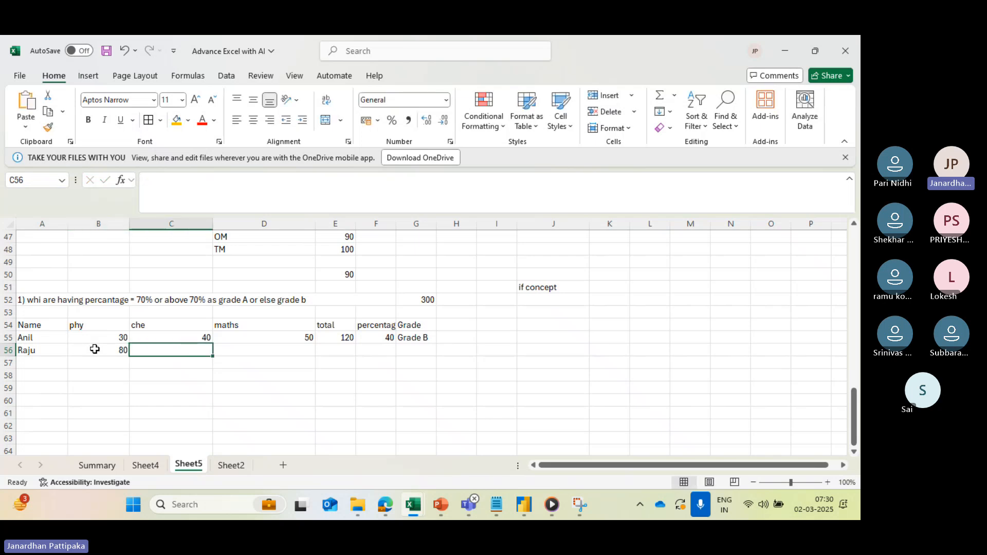
type("85")
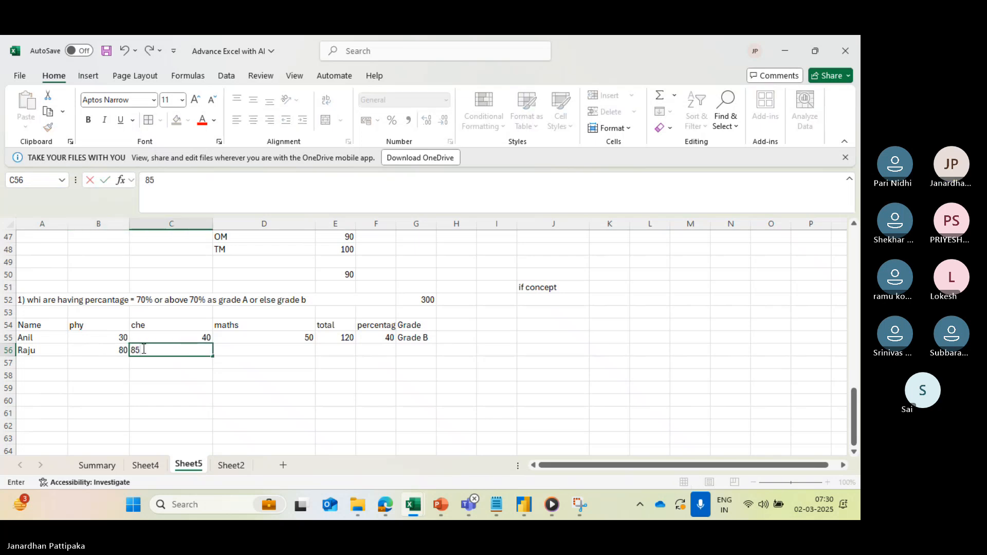
key("Tab")
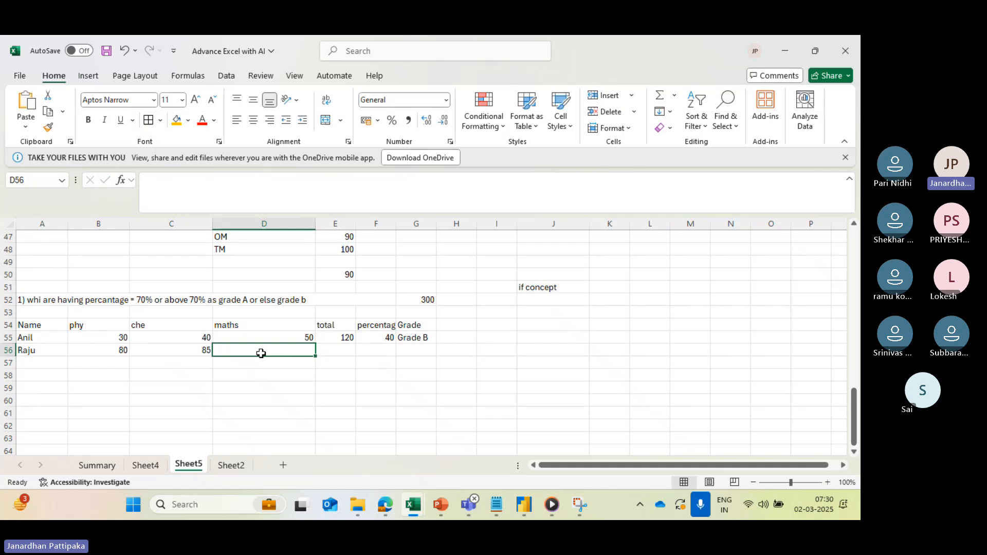
type("90")
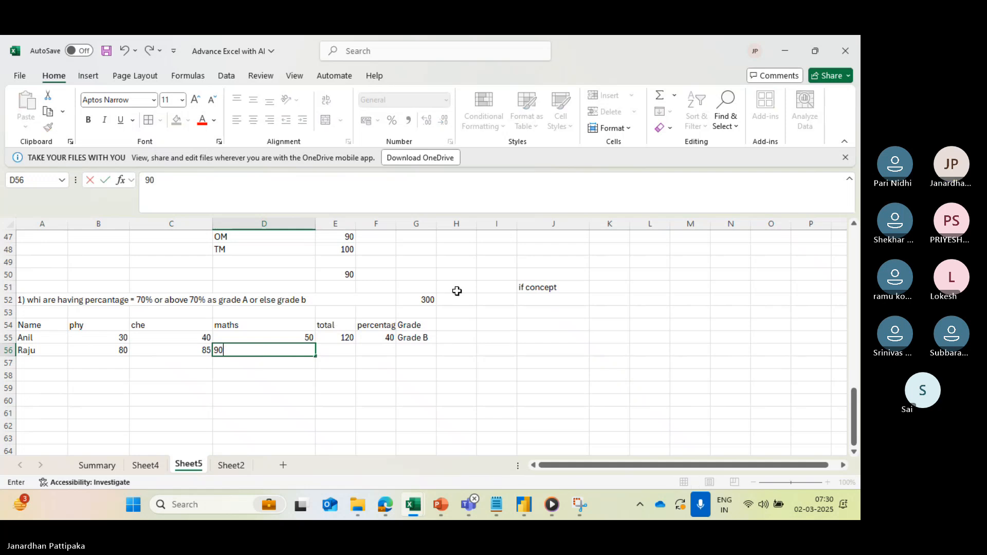
left_click(427, 299)
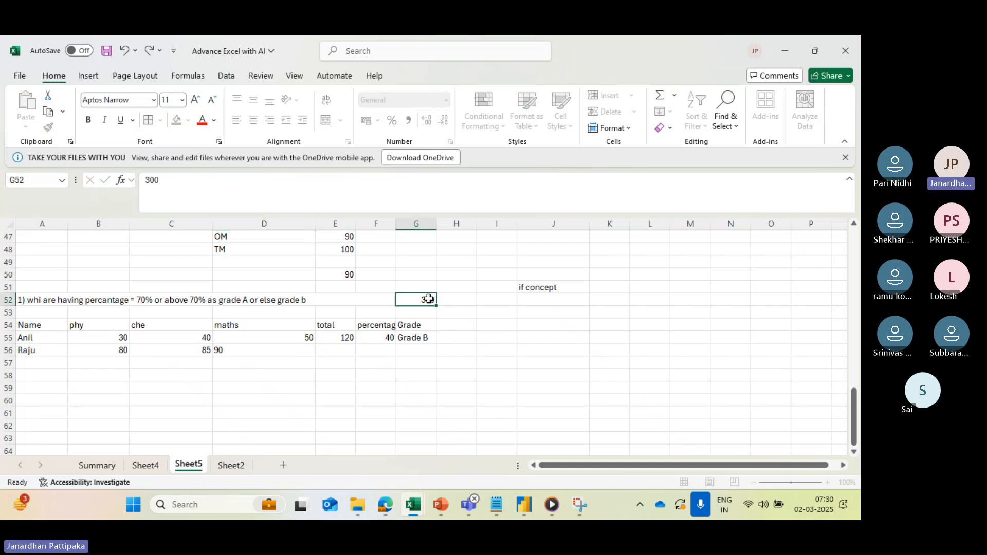
- Calculate the second student's total in E56 as the sum of B56:D56
left_click(344, 337)
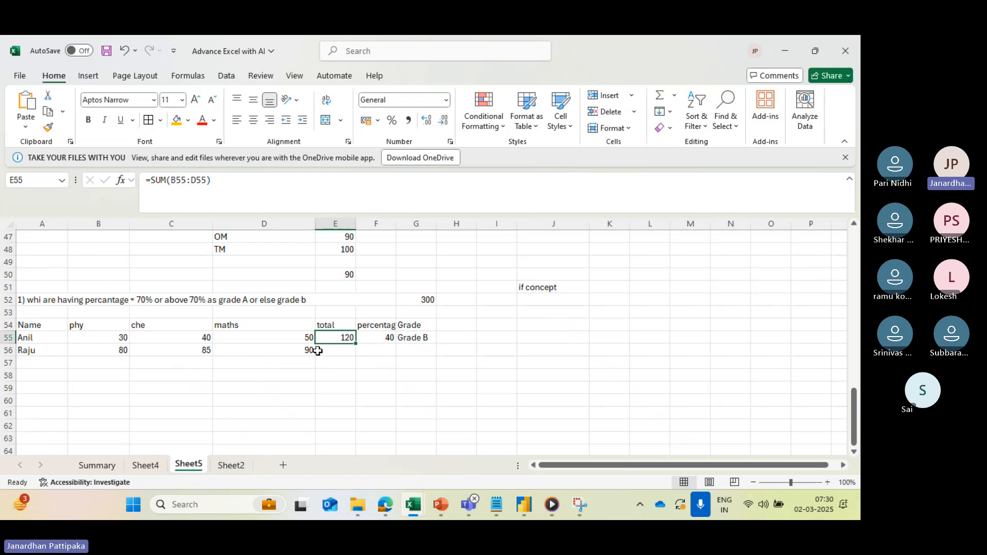
left_click(343, 350)
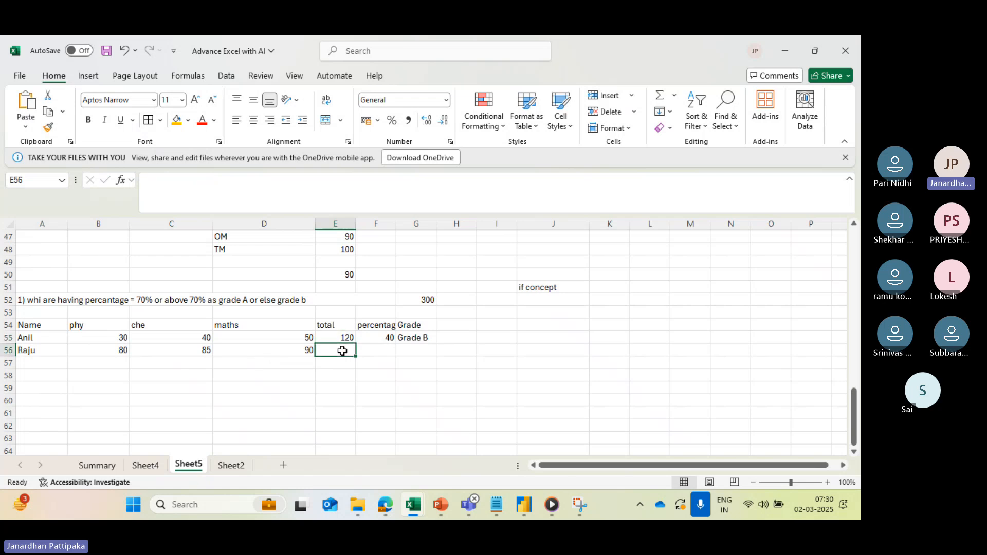
key("alt+equal")
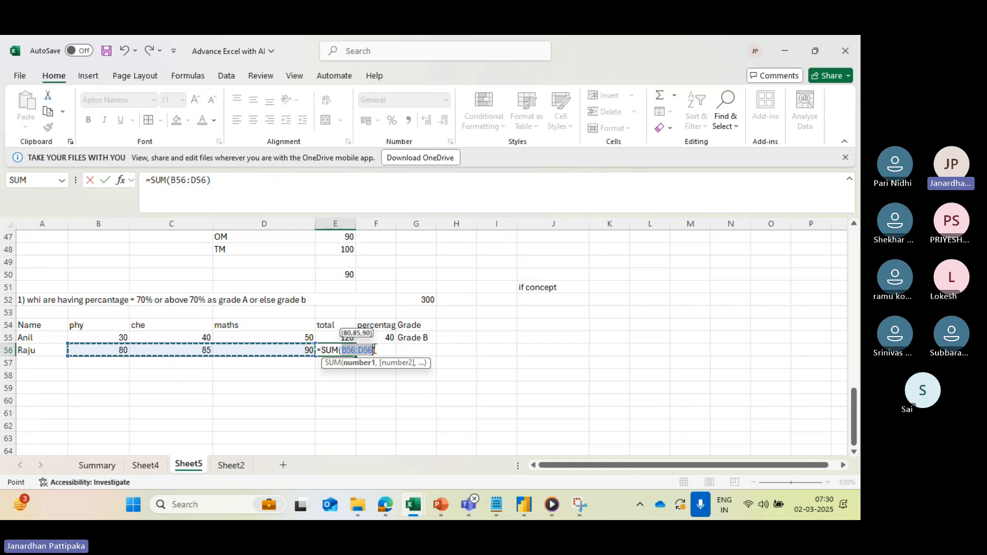
key("Return")
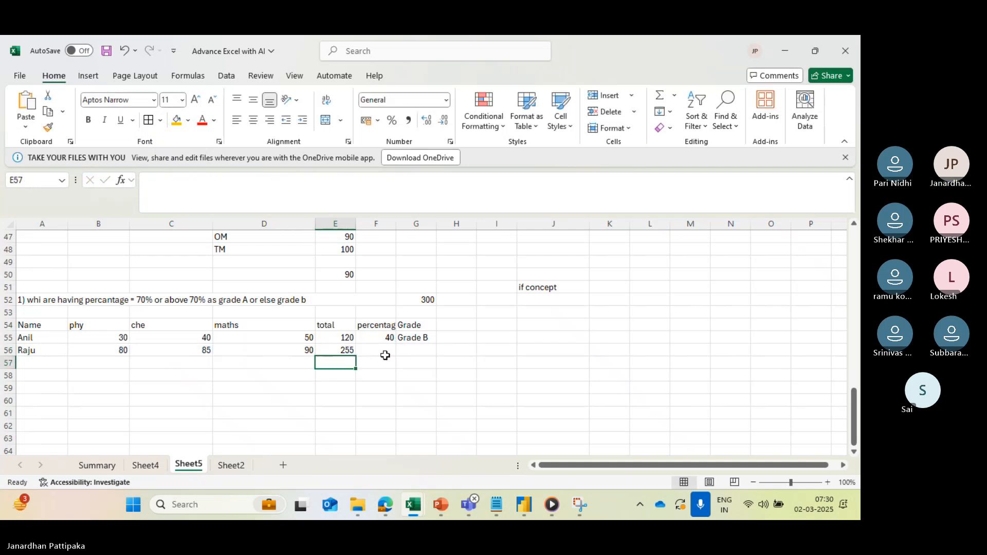
- Calculate the second student's percentage in F56 with the formula =(E56/G52)*100
left_click(384, 355)
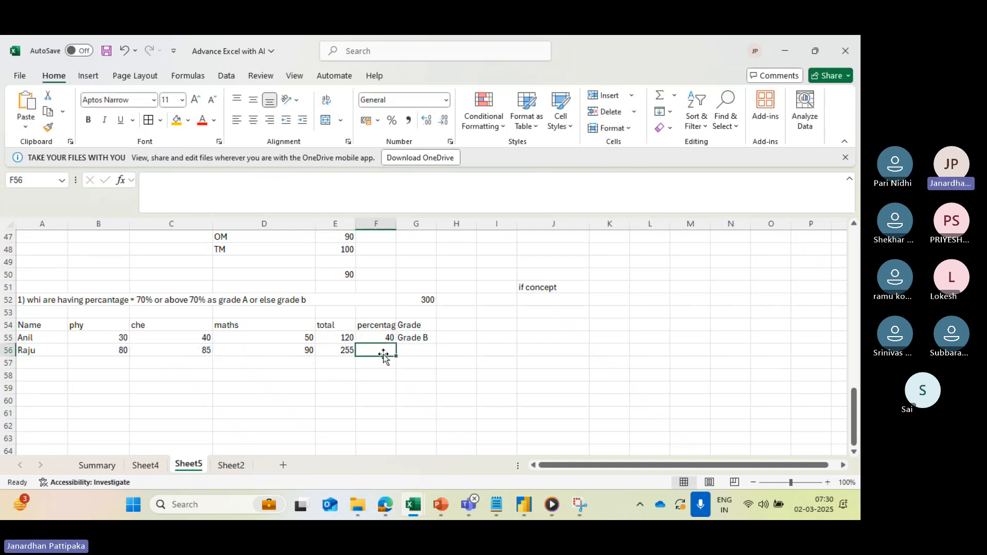
type("=")
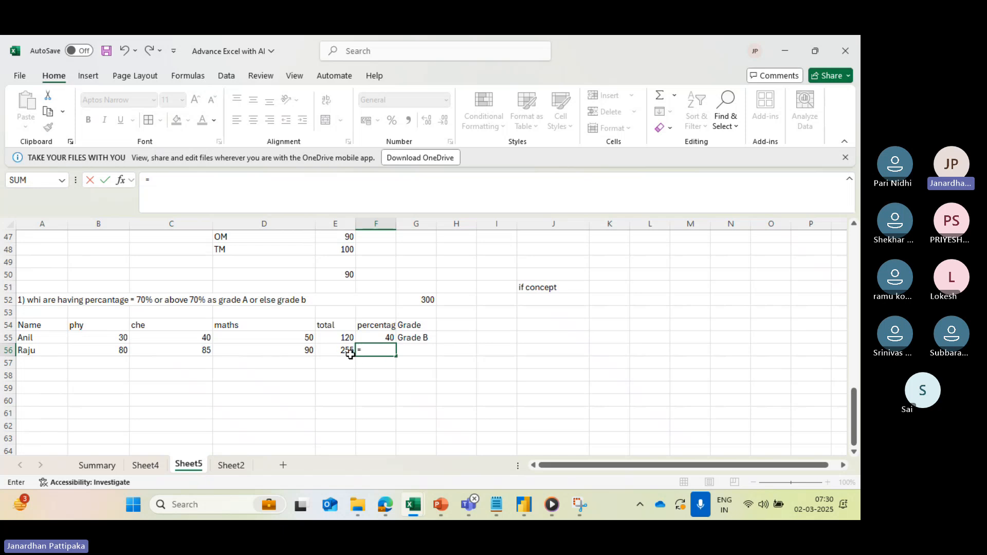
left_click(333, 351)
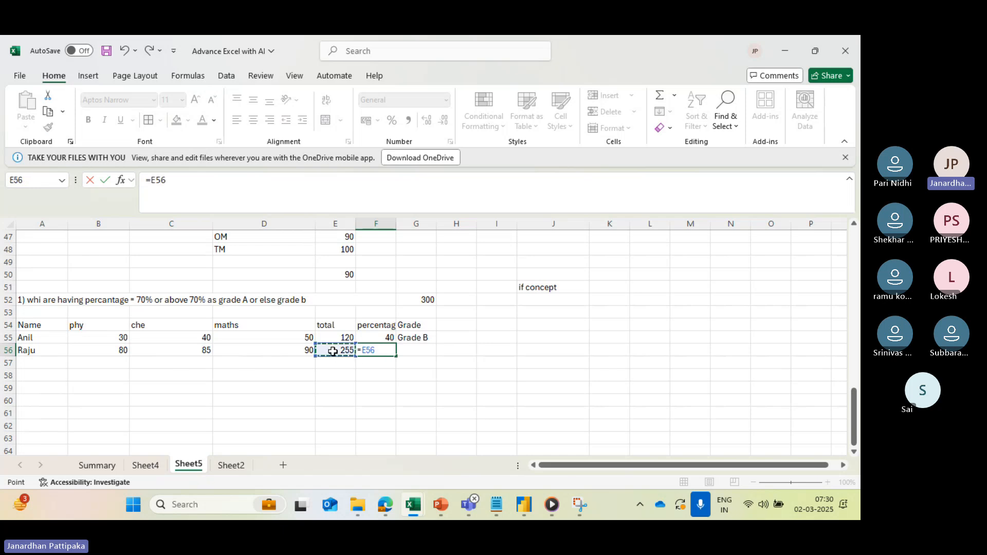
type("/")
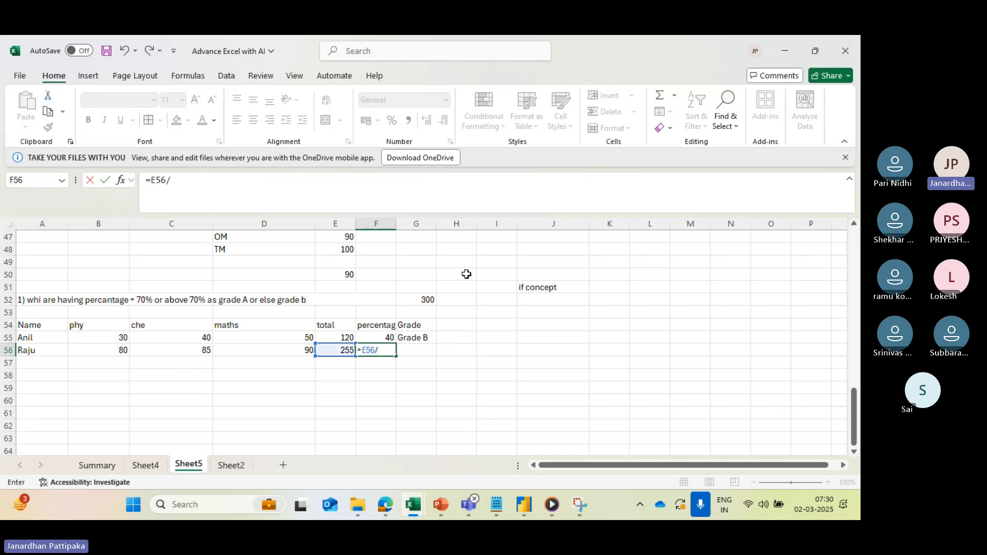
left_click(430, 300)
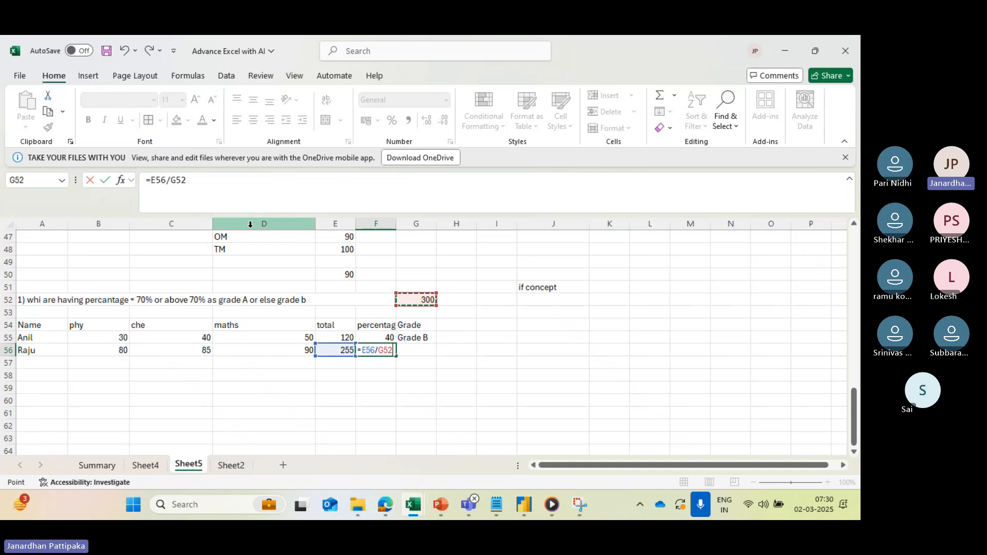
left_click(151, 180)
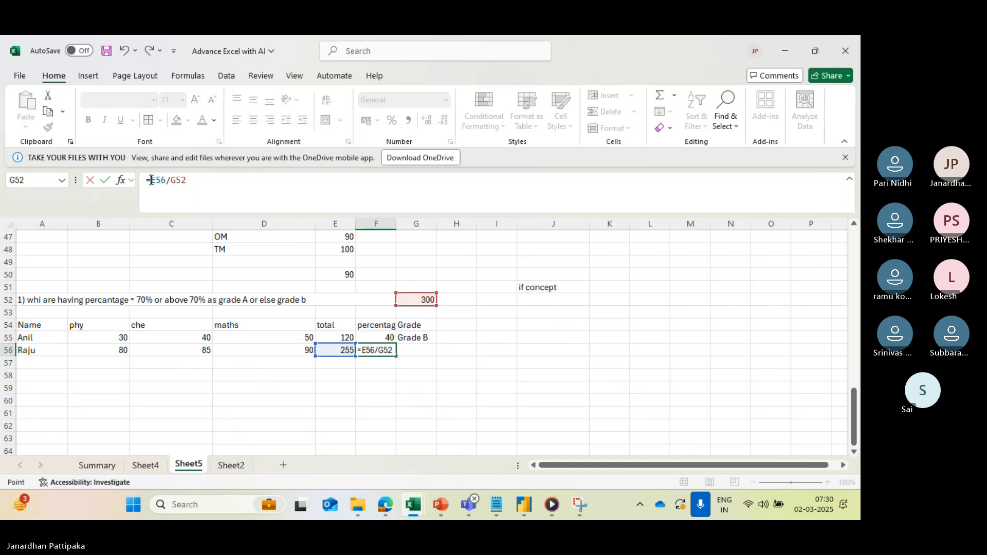
type("(")
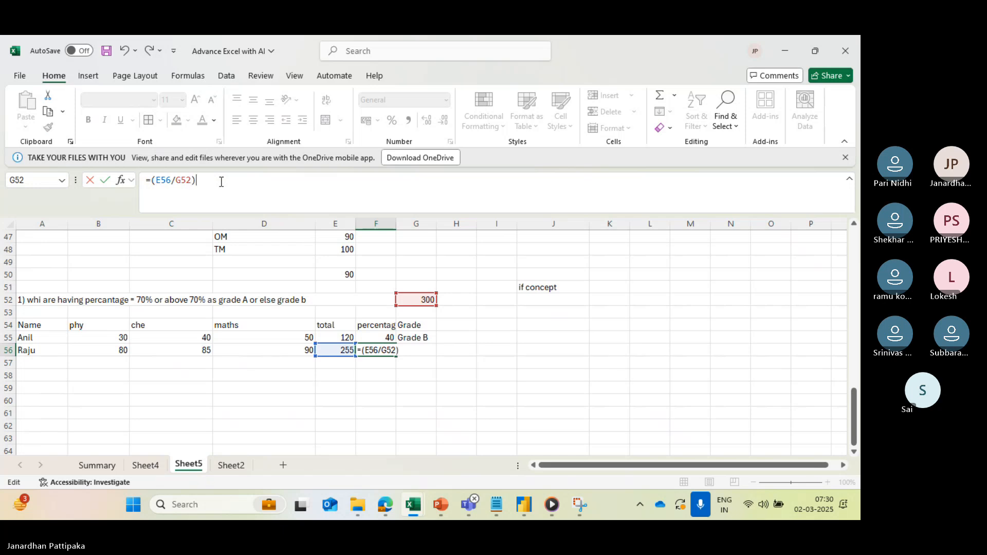
type("*100")
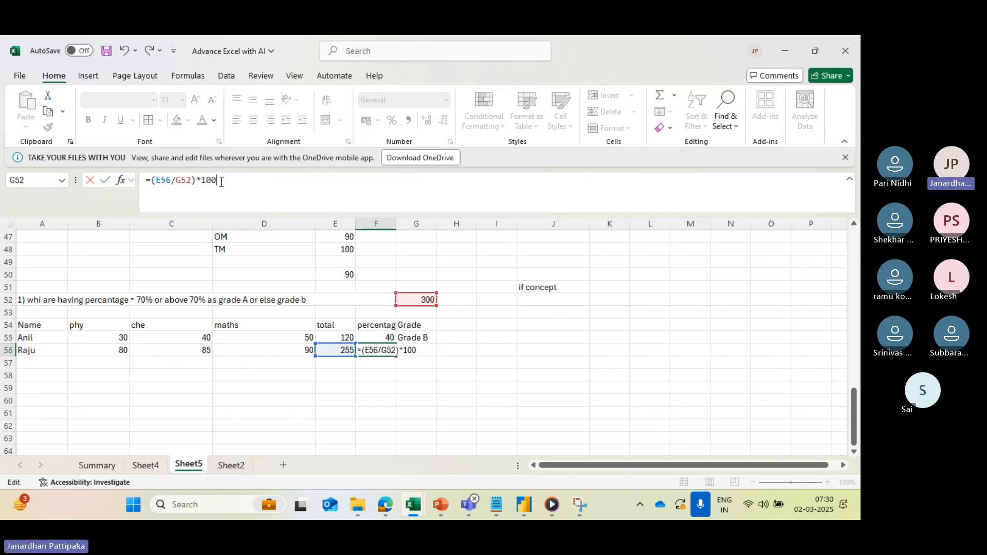
key("Return")
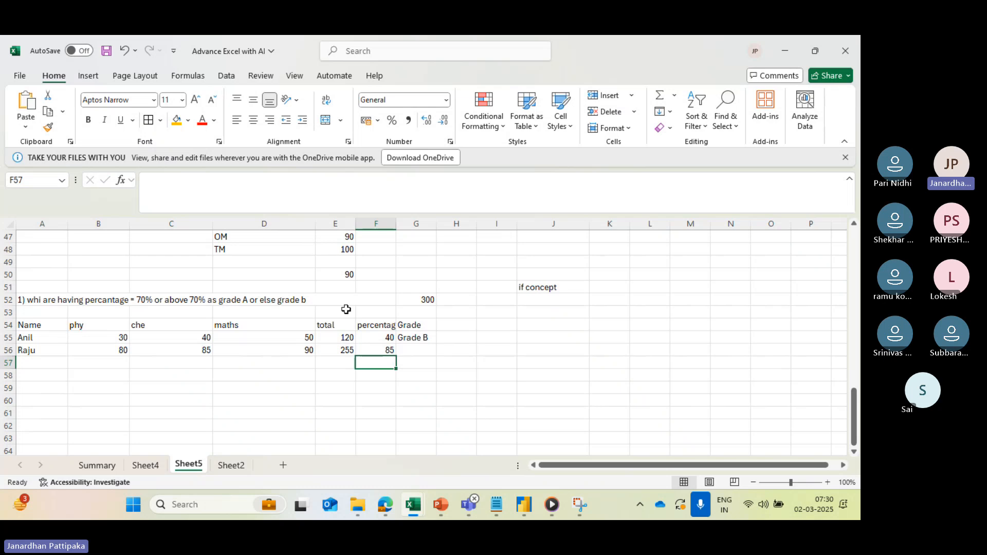
left_click(381, 349)
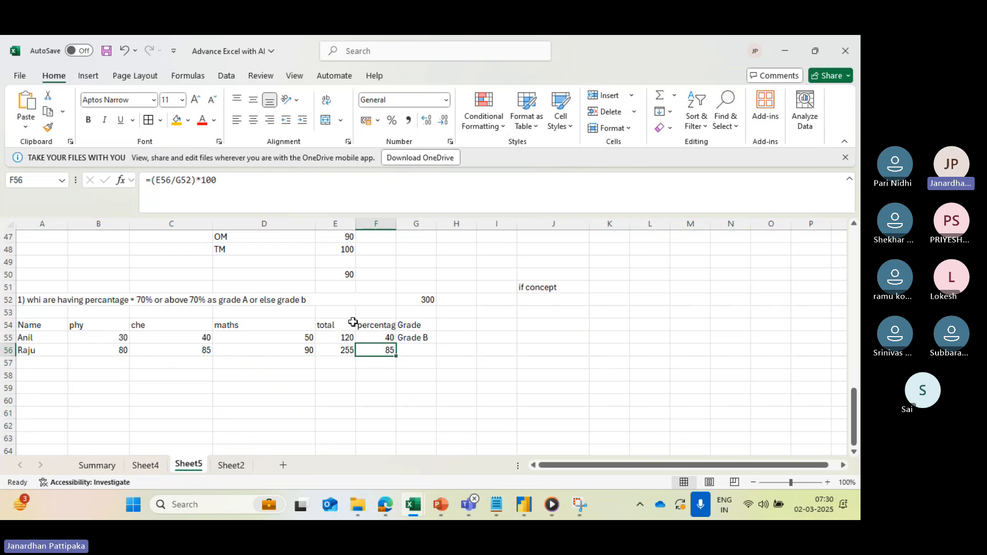
- Fill the grade IF formula from G55 down to G56 and check the copied formula's cell reference
left_click(406, 341)
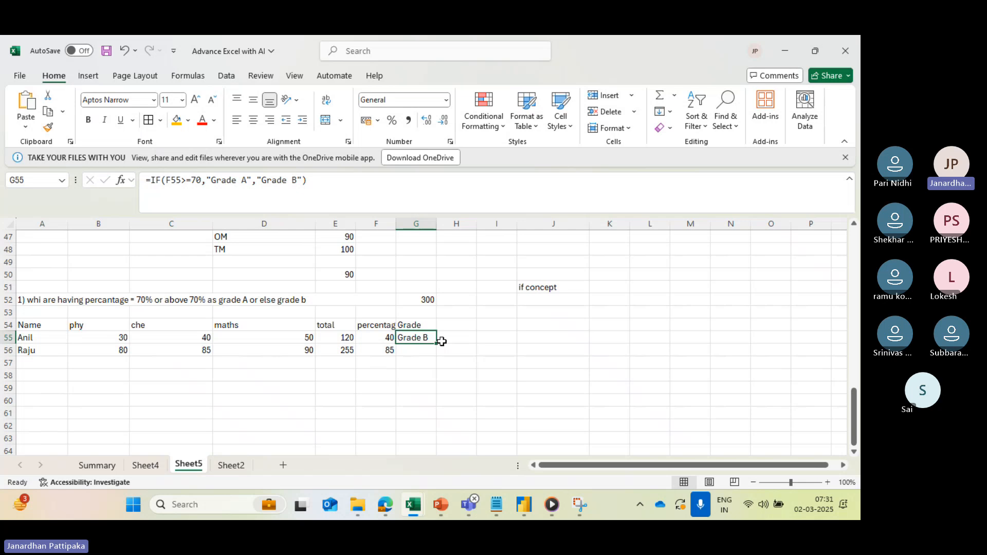
left_click(435, 344)
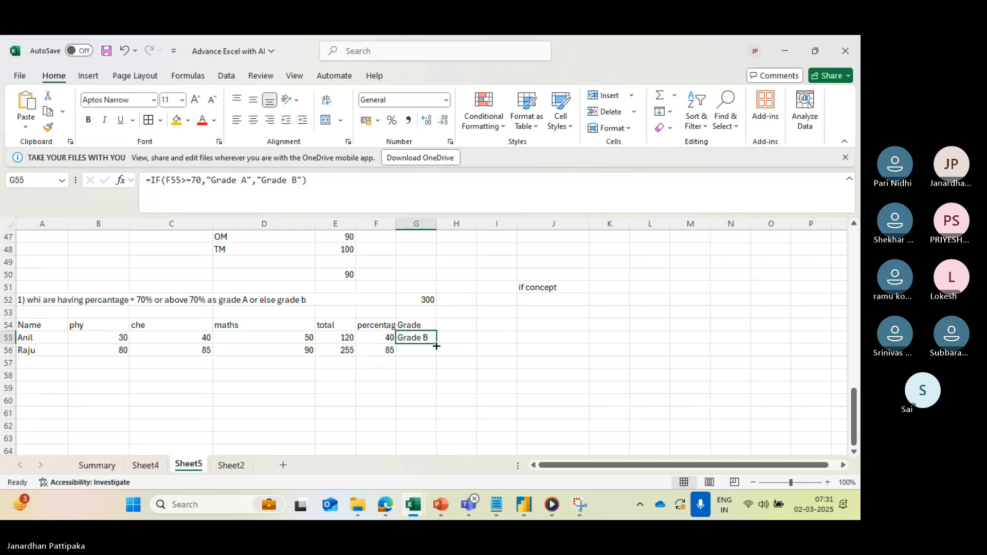
left_click_drag(436, 346, 437, 356)
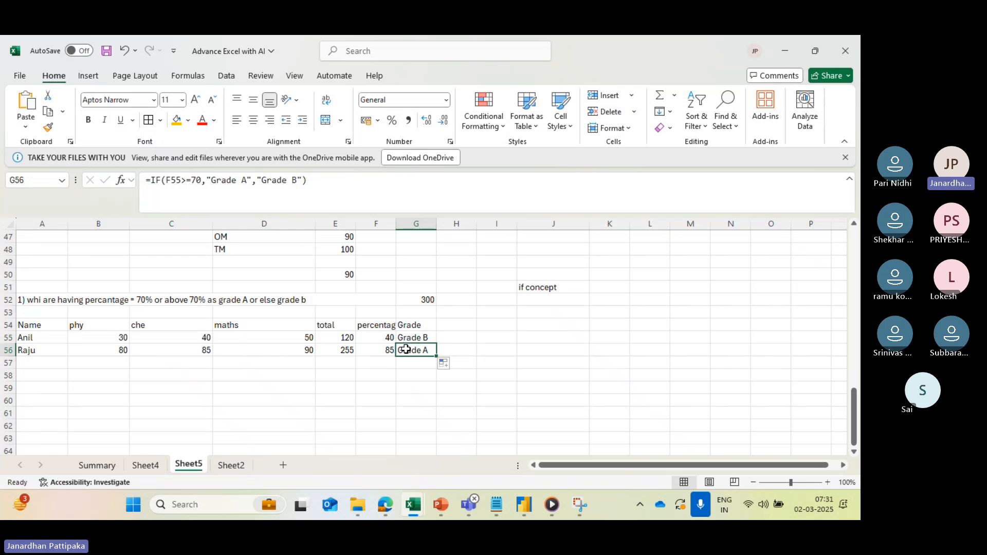
double_click(406, 350)
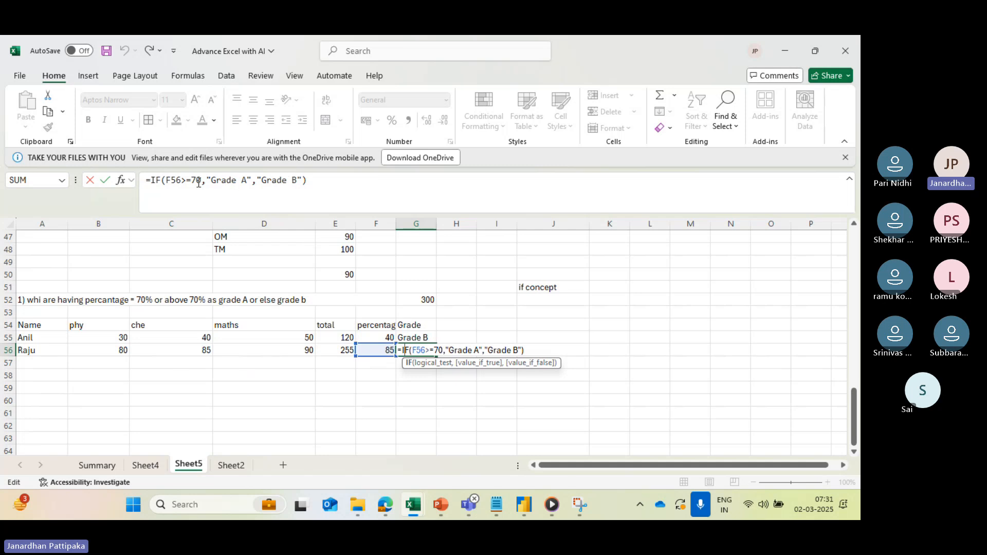
key("ctrl+Return")
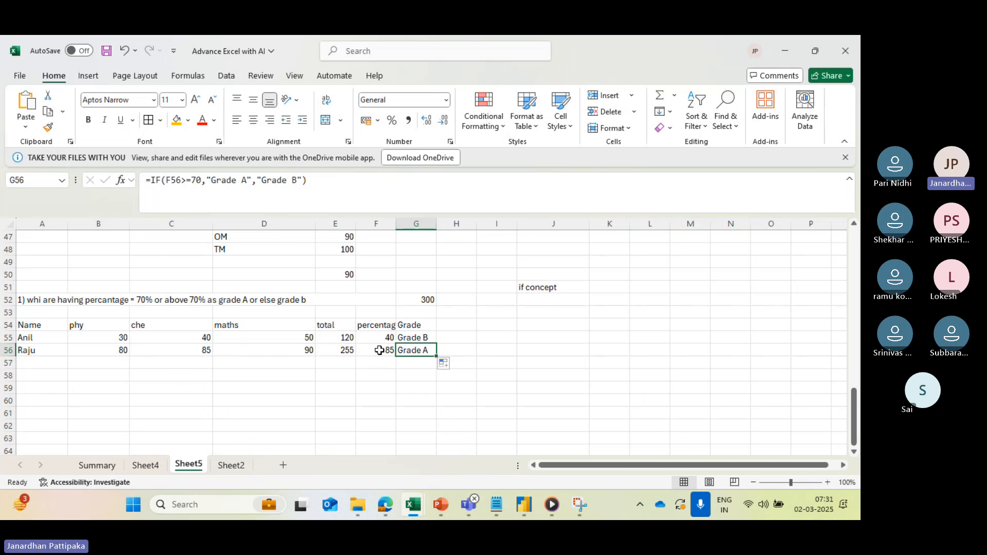
left_click_drag(380, 350, 409, 351)
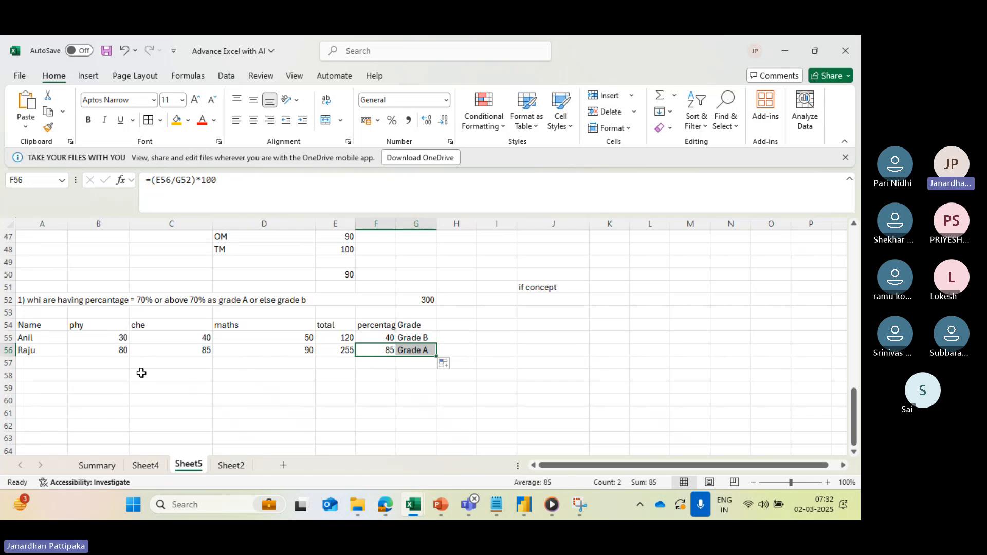
left_click(73, 302)
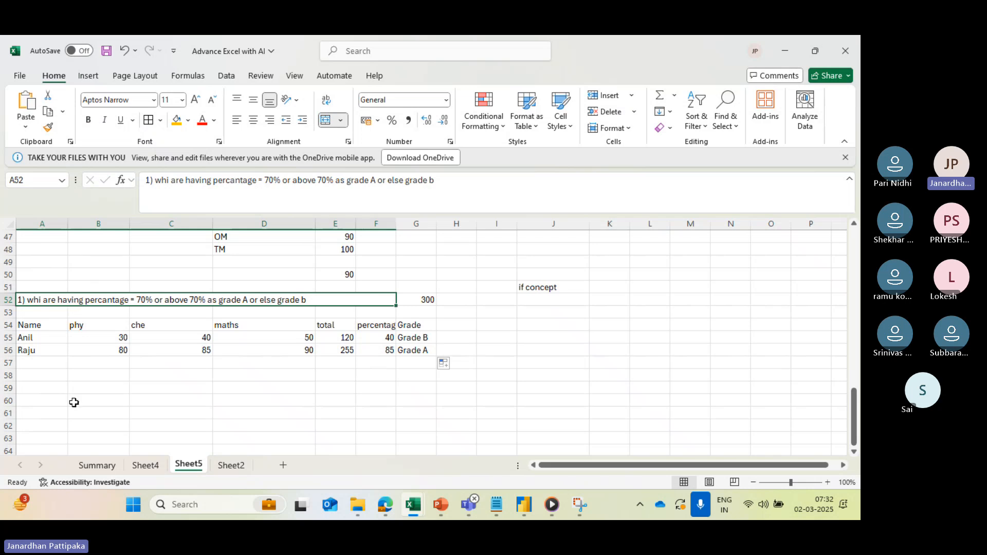
- Merge the cells A60:G60 into one cell below the marks table, without centering
scroll(74, 403, "down", 2)
left_click_drag(42, 349, 416, 353)
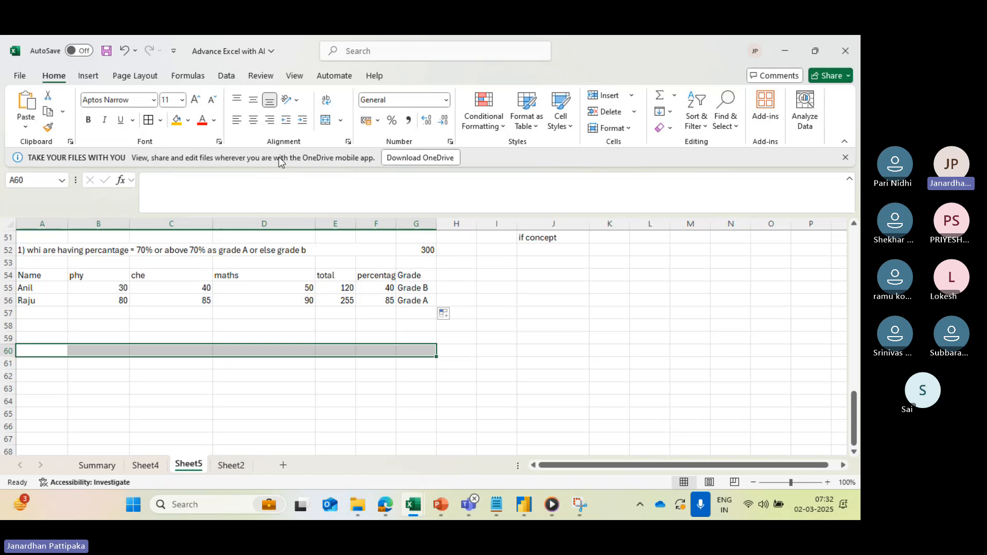
left_click(340, 120)
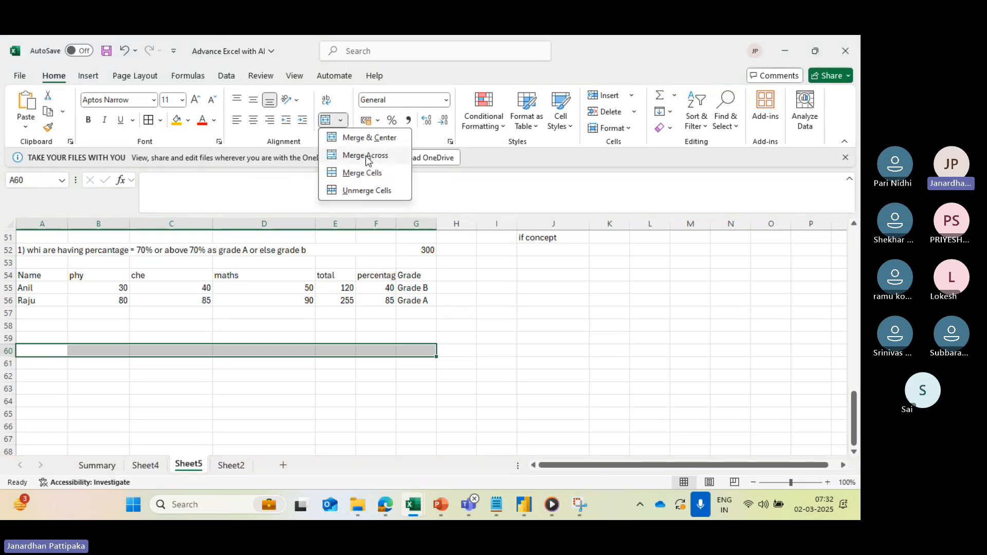
left_click(367, 174)
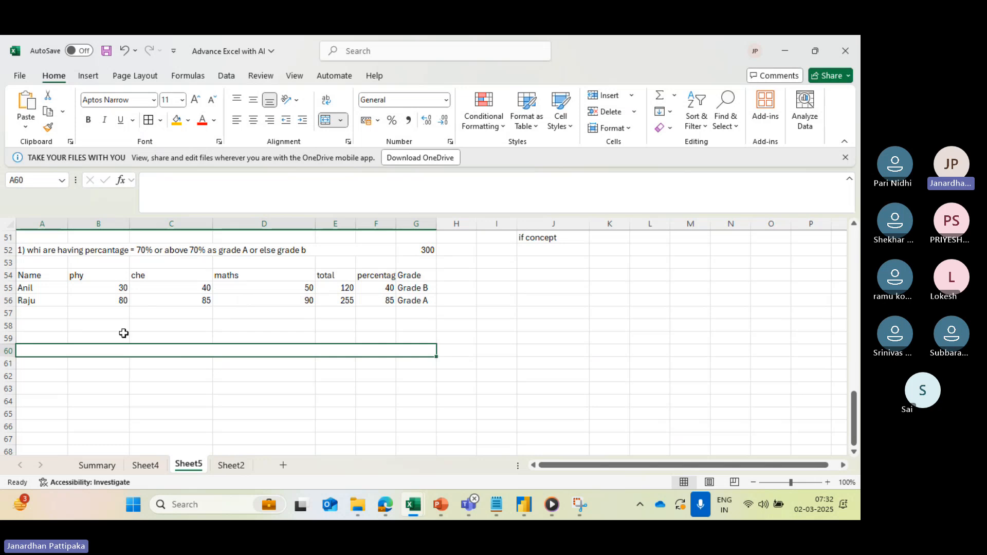
- Start the condition text in merged cell A60 with "who are having 70% and above grade A, who"
type("who")
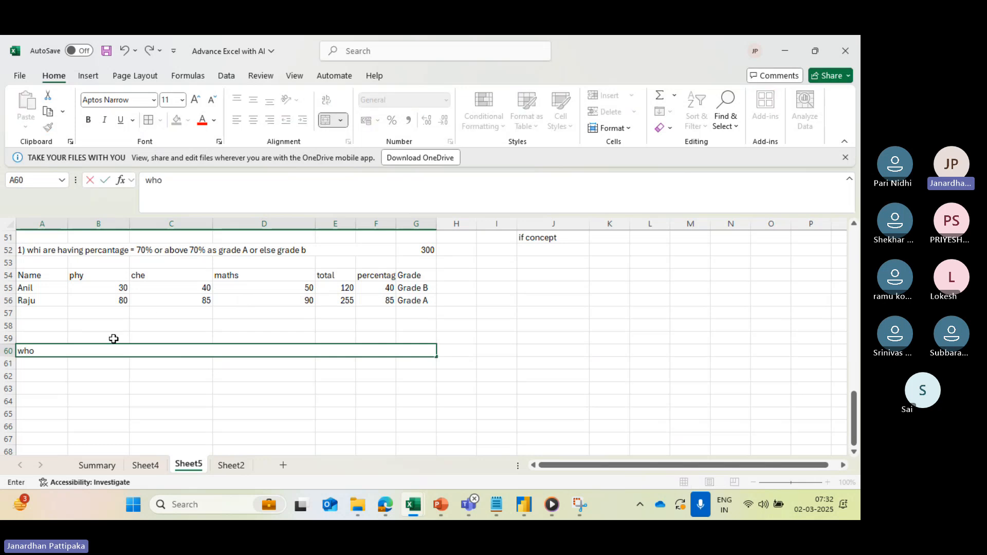
type(" are hav")
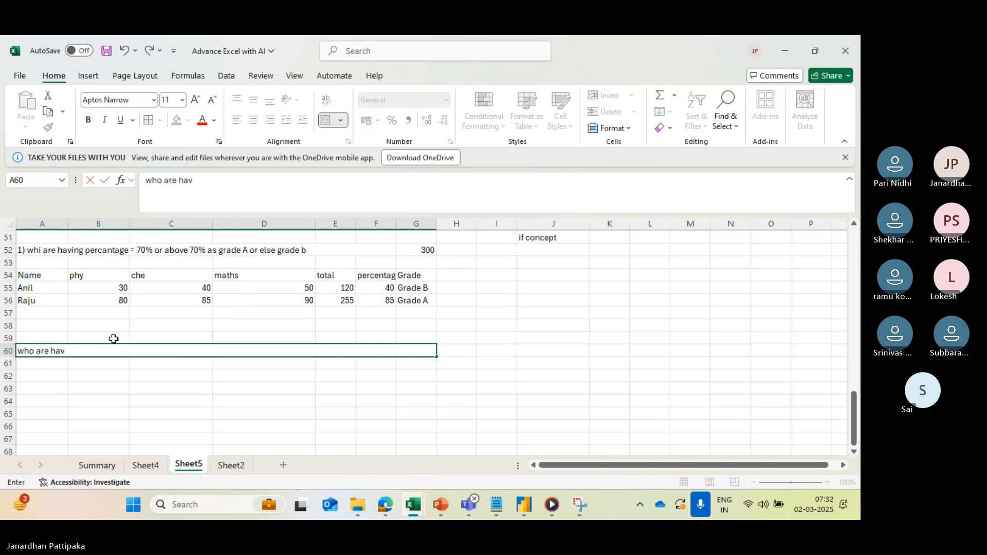
type("ing")
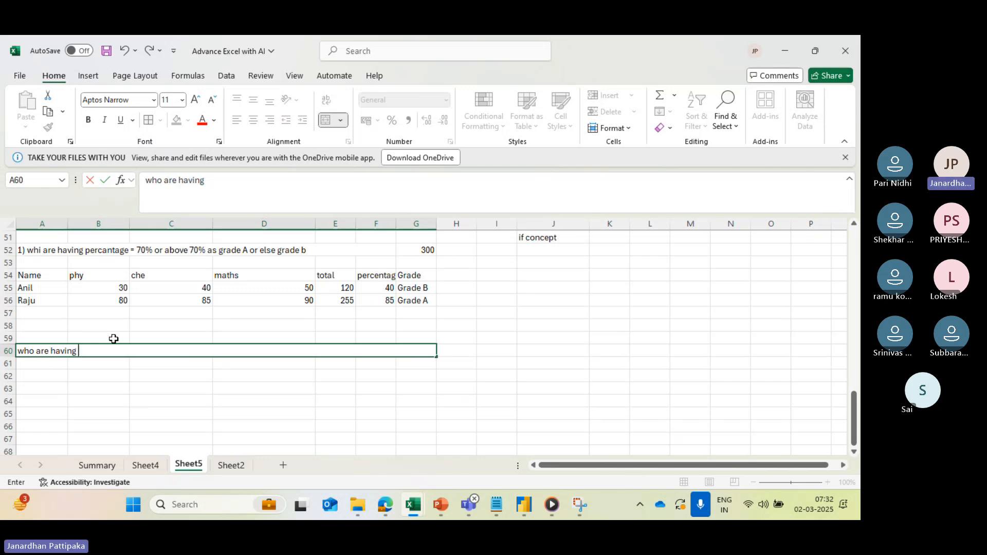
type(" 70% and abo")
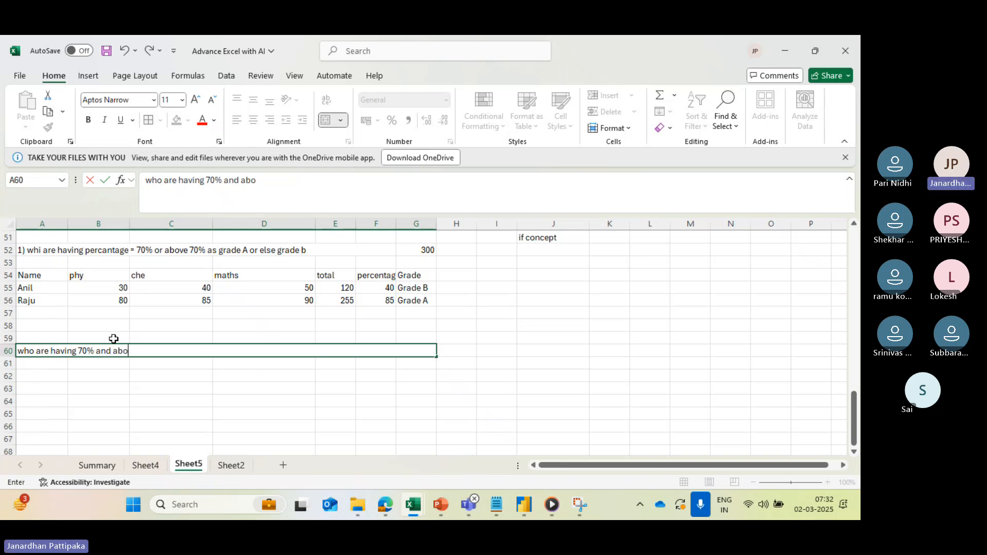
type("ve grade")
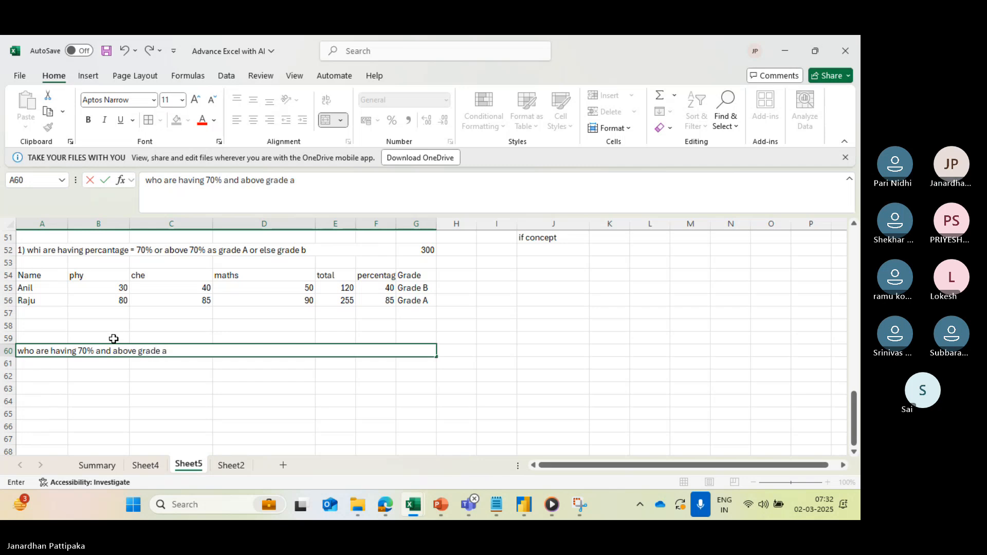
type(" a")
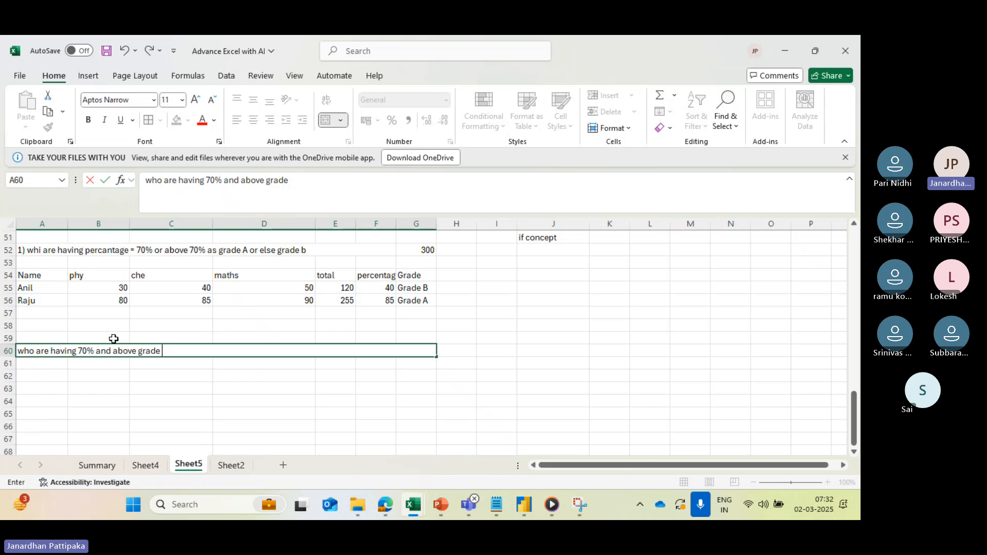
type("A, w")
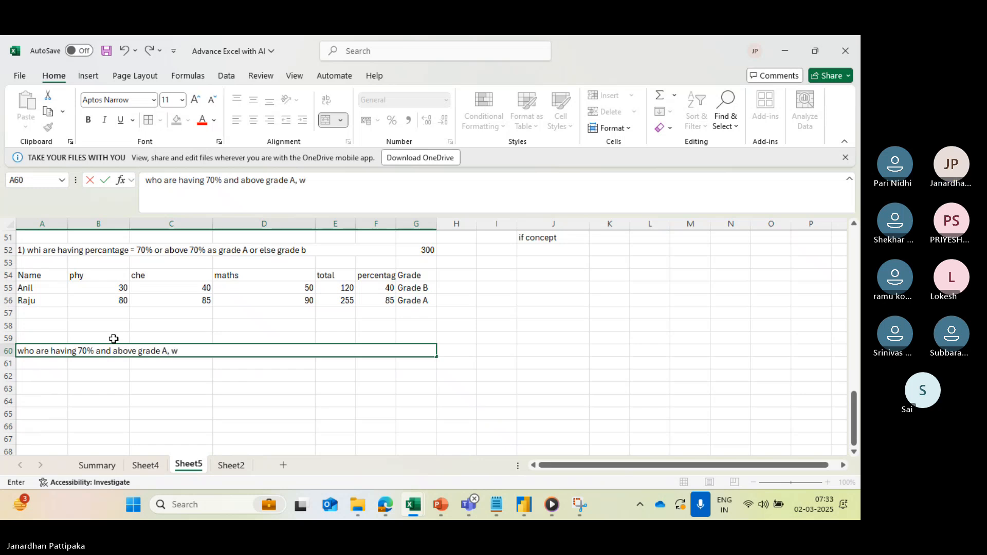
type("ho rae ")
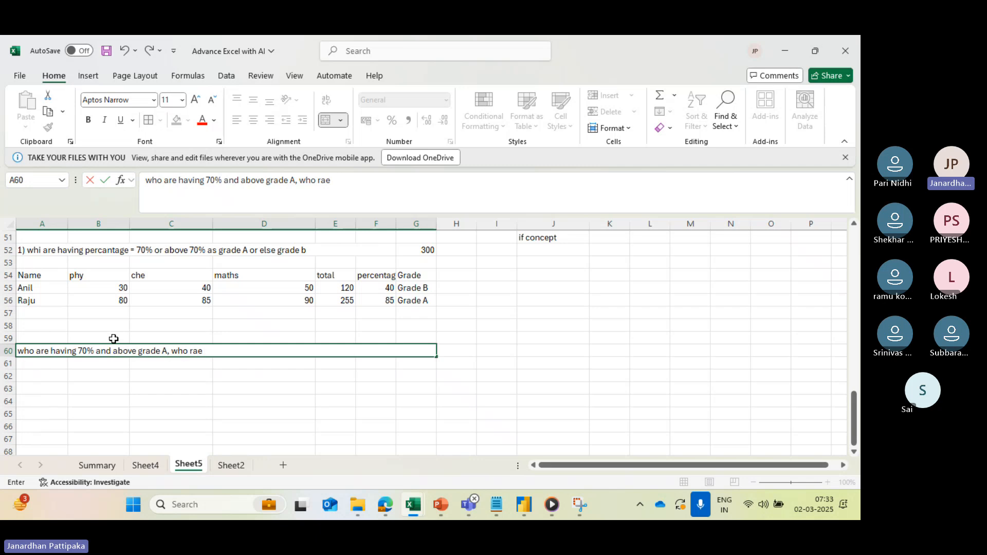
type("below")
key("BackSpace")
key("BackSpace")
key("BackSpace")
key("BackSpace")
key("BackSpace")
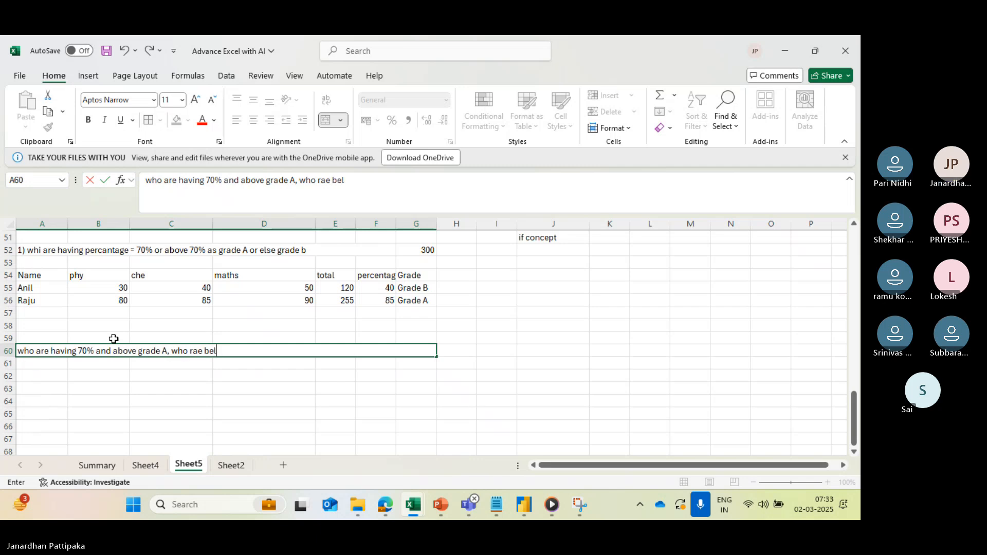
key("BackSpace")
type("below 70 0r equal")
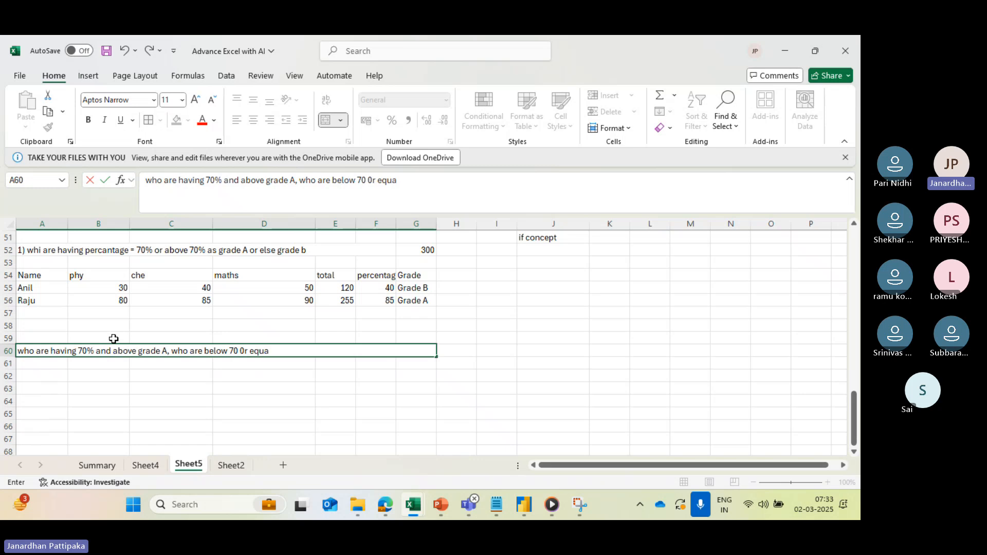
key("BackSpace")
key("BackSpace")
key("BackSpace")
key("BackSpace")
key("BackSpace")
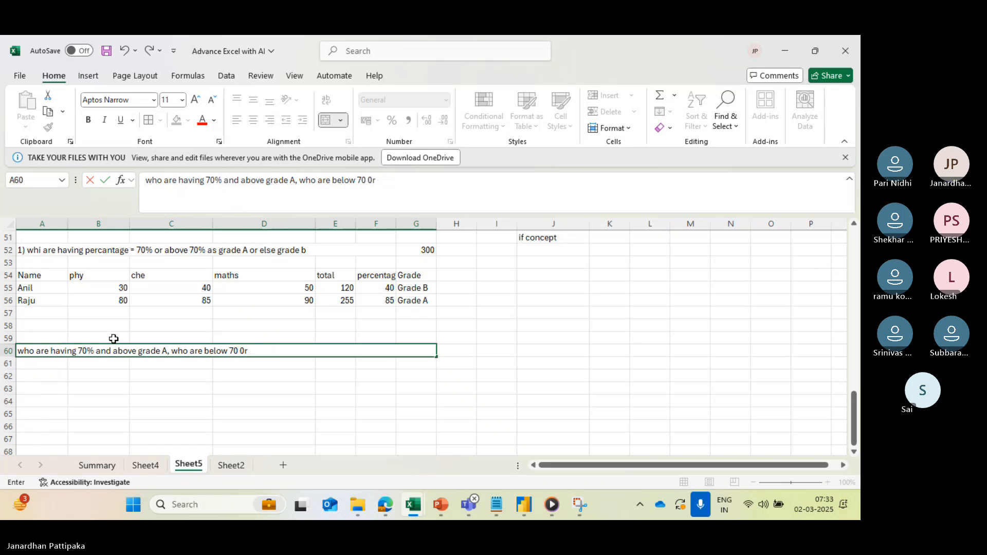
key("BackSpace")
key("BackSpace")
type("o")
type("r abo")
type("ve 5")
key("BackSpace")
key("BackSpace")
key("BackSpace")
key("BackSpace")
key("BackSpace")
key("BackSpace")
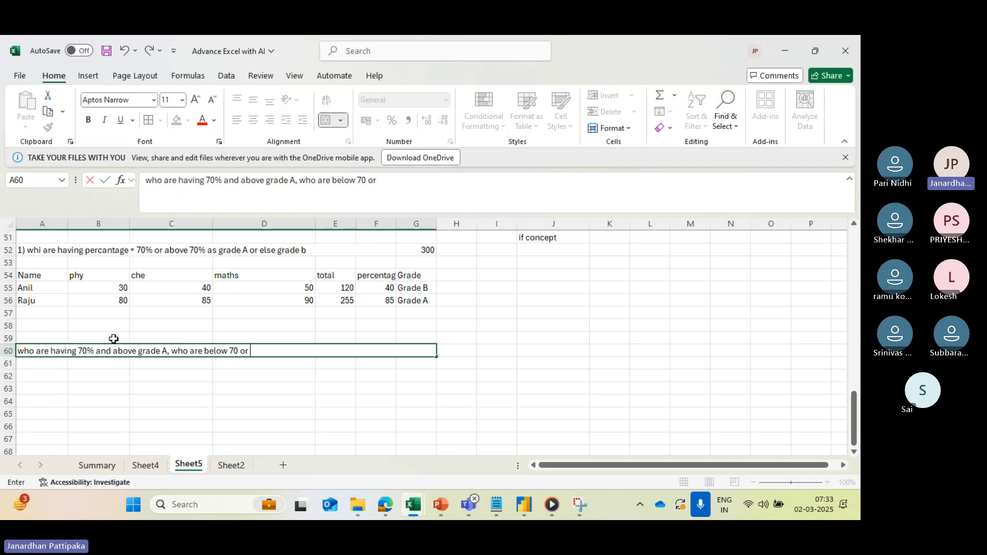
key("BackSpace")
key("BackSpace")
key("BackSpace")
key("BackSpace")
key("BackSpace")
key("BackSpace")
key("BackSpace")
key("BackSpace")
key("BackSpace")
key("BackSpace")
key("BackSpace")
key("BackSpace")
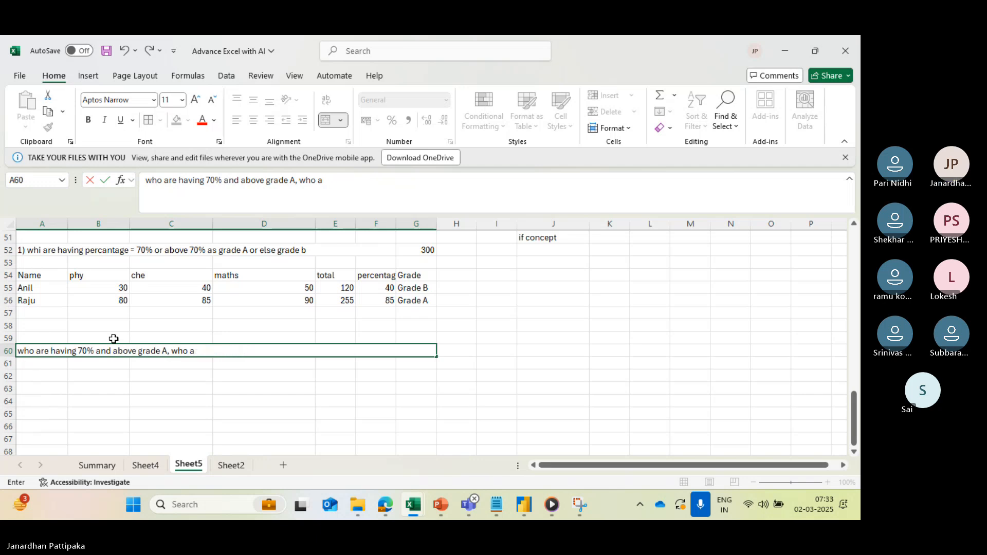
key("BackSpace")
- Complete the condition text in A60 with "between 5o to 70 grade b, remaining grade c"
type("between 5o to 70")
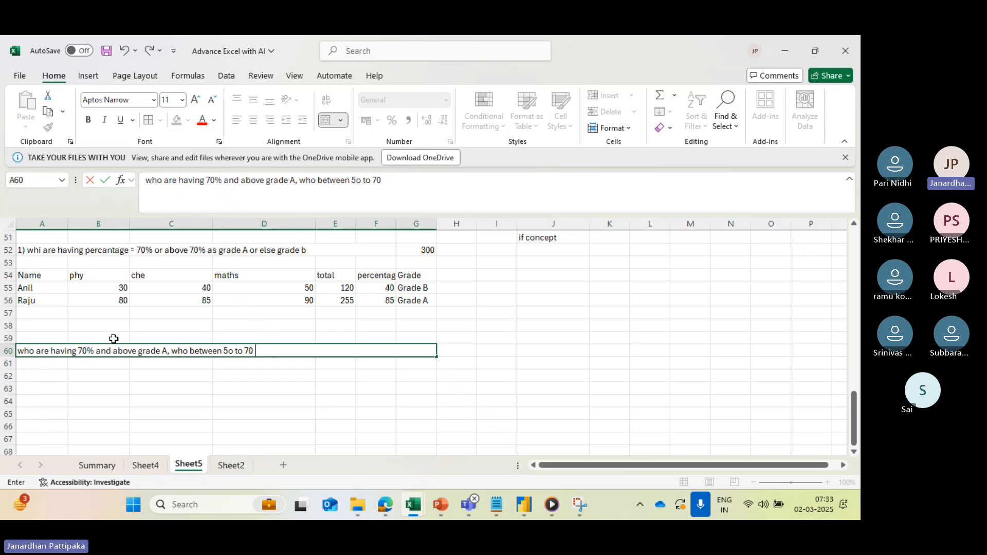
type(" grade b, remaining")
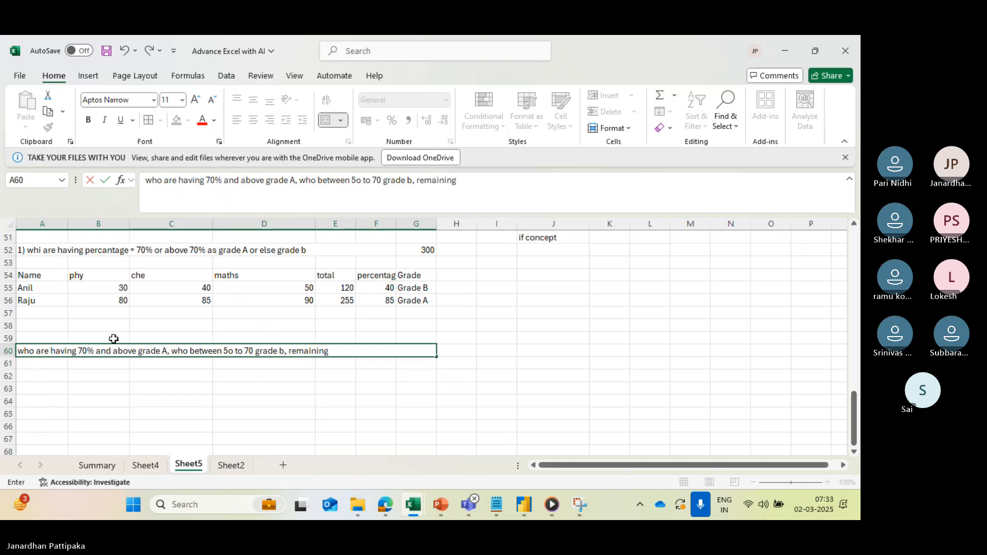
type(" gra")
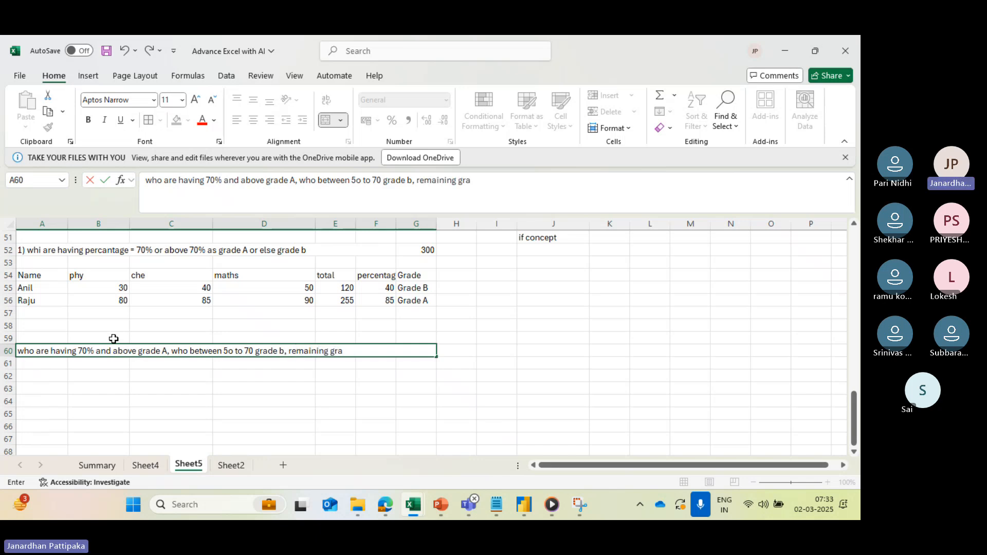
type("de c")
left_click(104, 405)
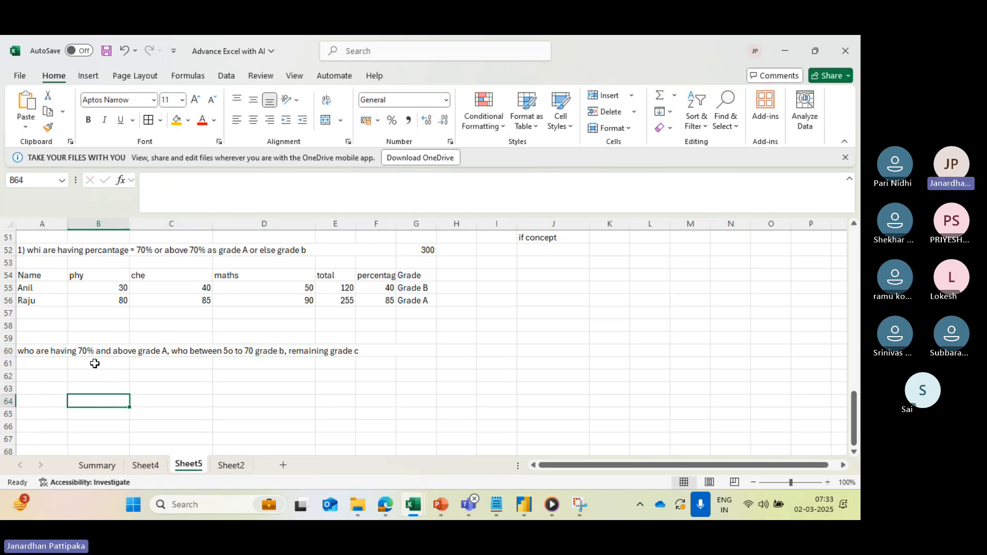
- Compare the new condition text in A60 with the existing grade formula in G56
left_click(109, 352)
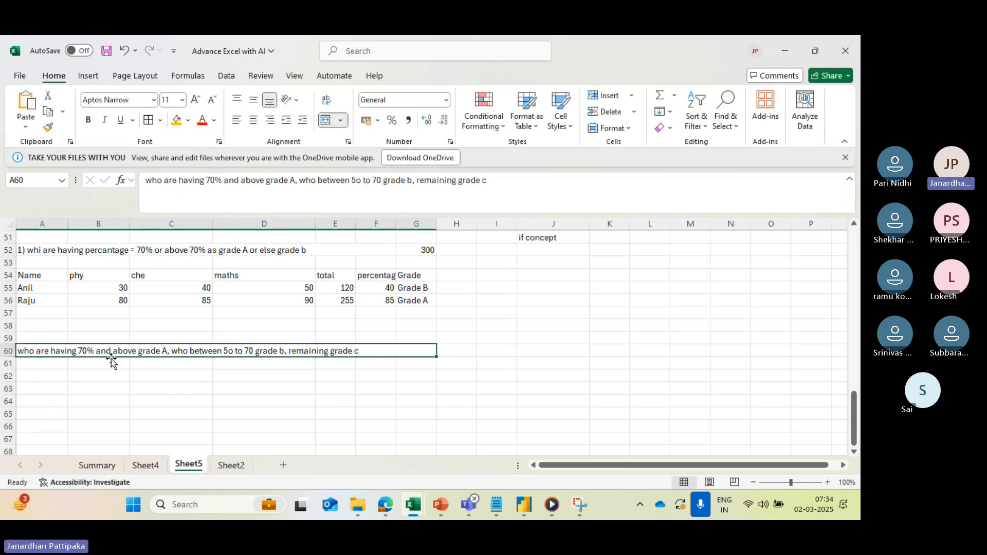
left_click(410, 302)
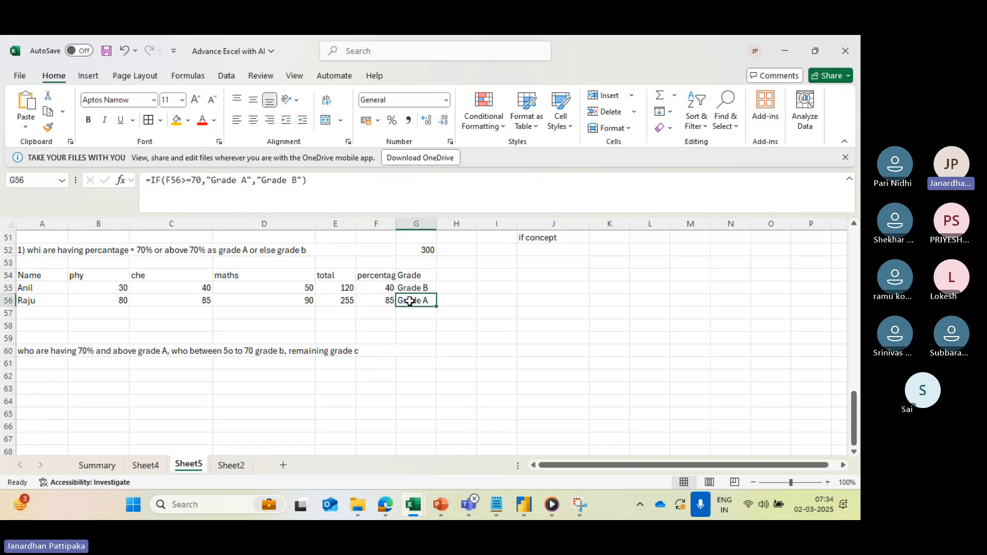
left_click(259, 354)
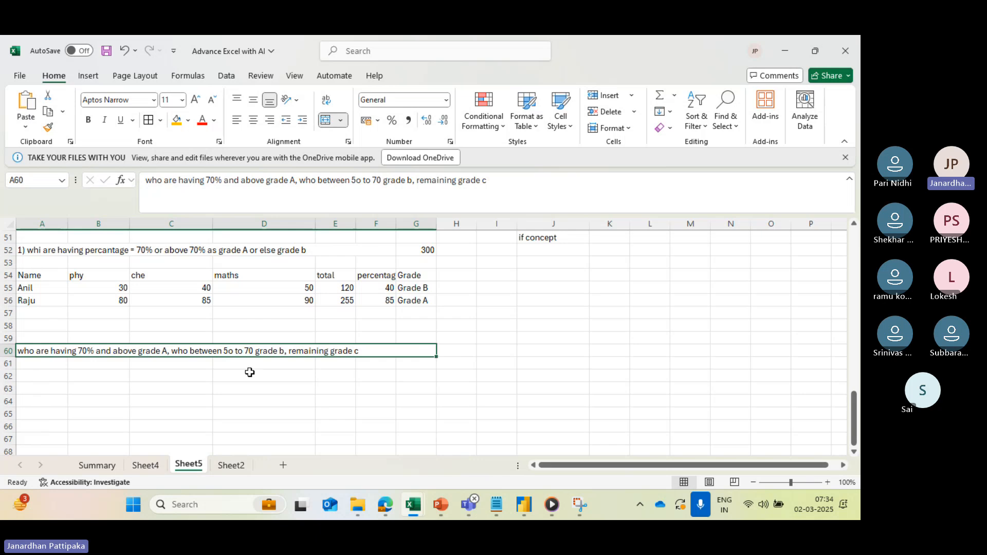
scroll(249, 370, "down", 2)
scroll(248, 370, "up", 1)
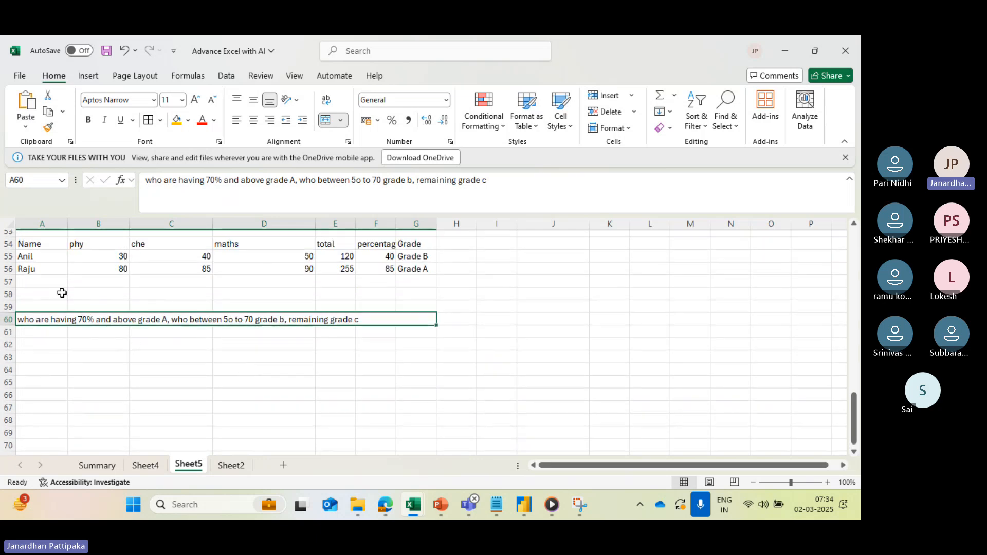
- Copy the marks table A54:F56, without the Grade column, and paste it at A62 below the new condition
left_click_drag(42, 246, 326, 270)
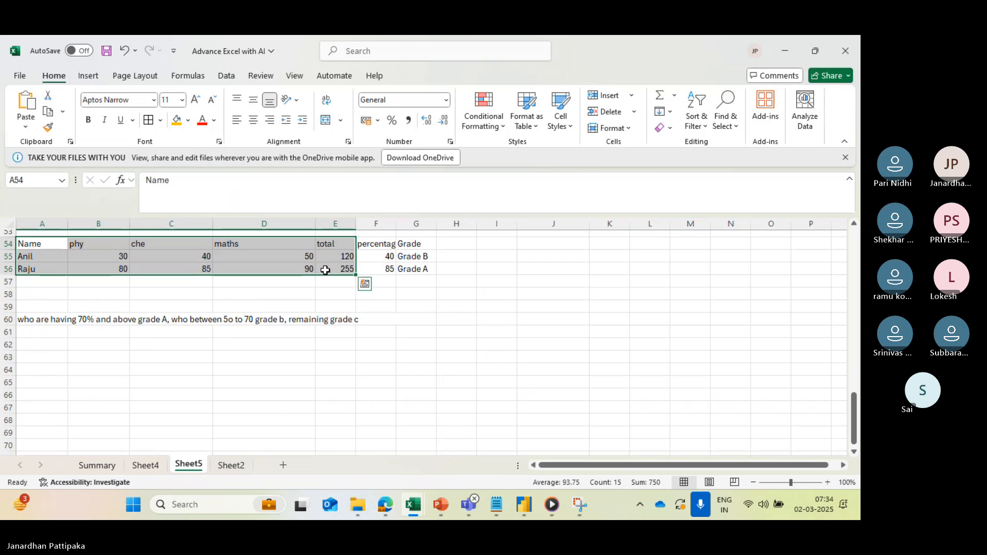
key("ctrl+q")
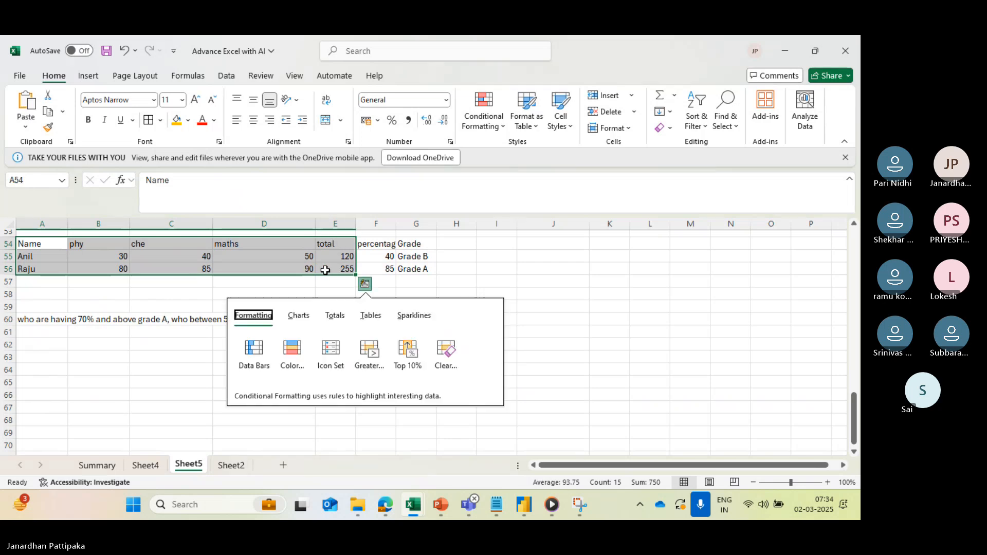
left_click(41, 246)
left_click_drag(42, 245, 369, 269)
key("ctrl+c")
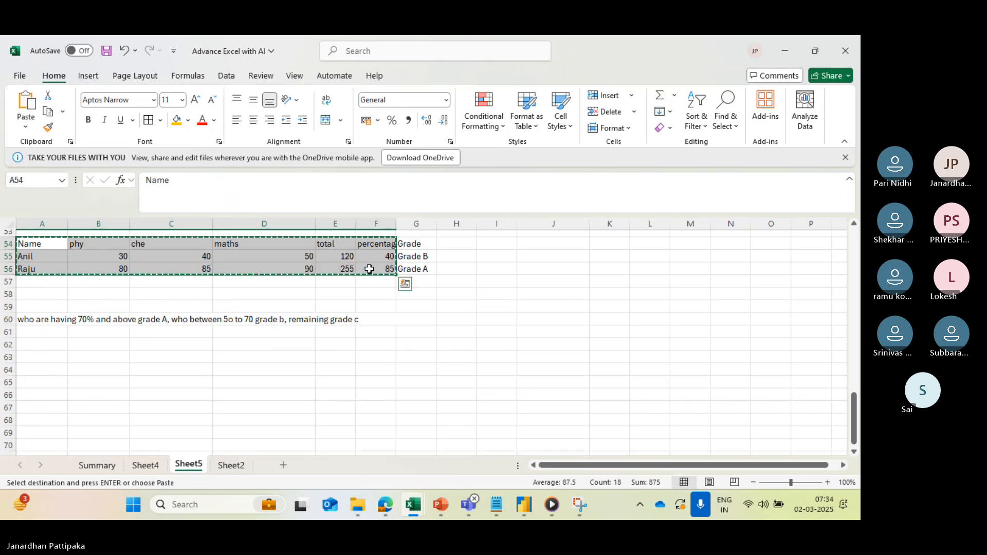
left_click(55, 346)
key("ctrl+v")
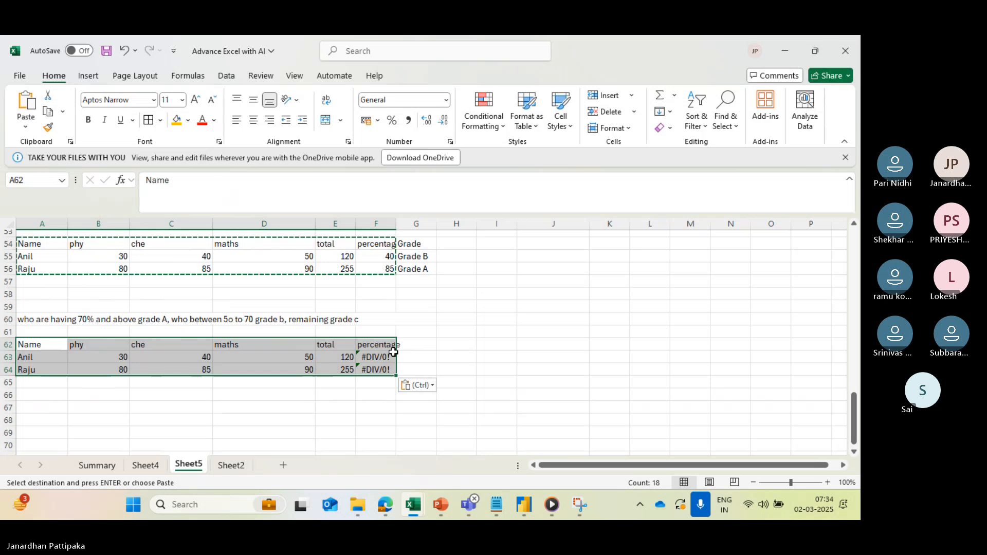
- Clear the copied percentage formulas from F63 and F64
key("Delete")
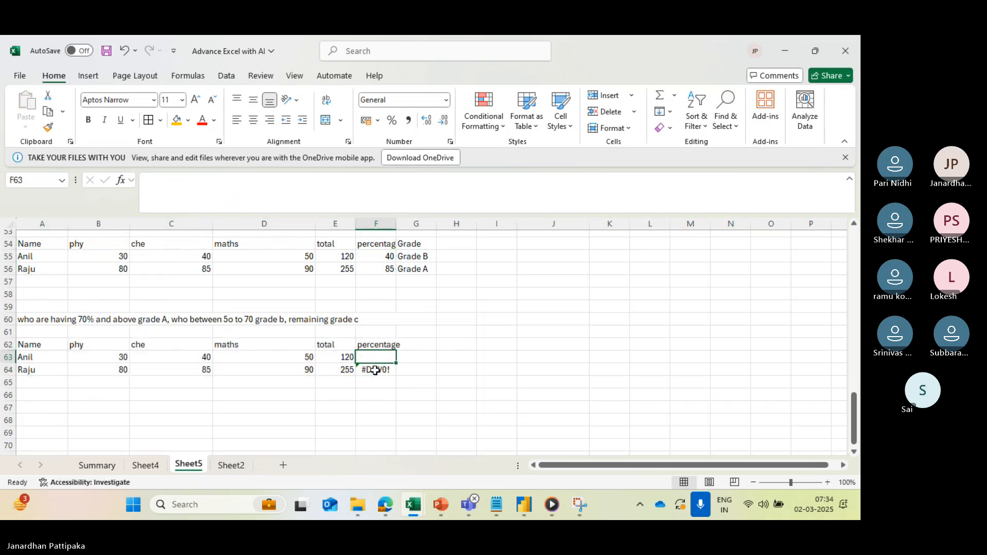
left_click(376, 369)
key("Delete")
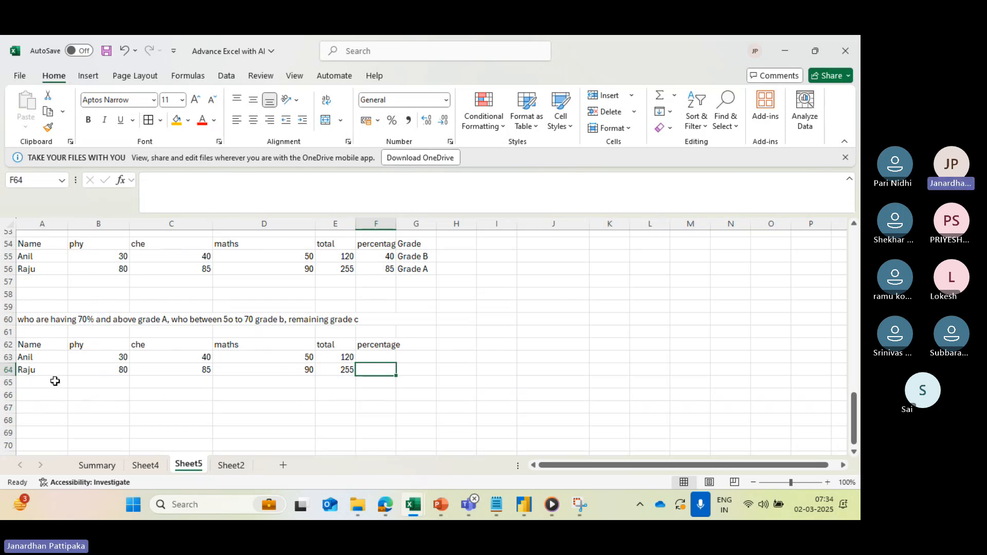
type("Ajay")
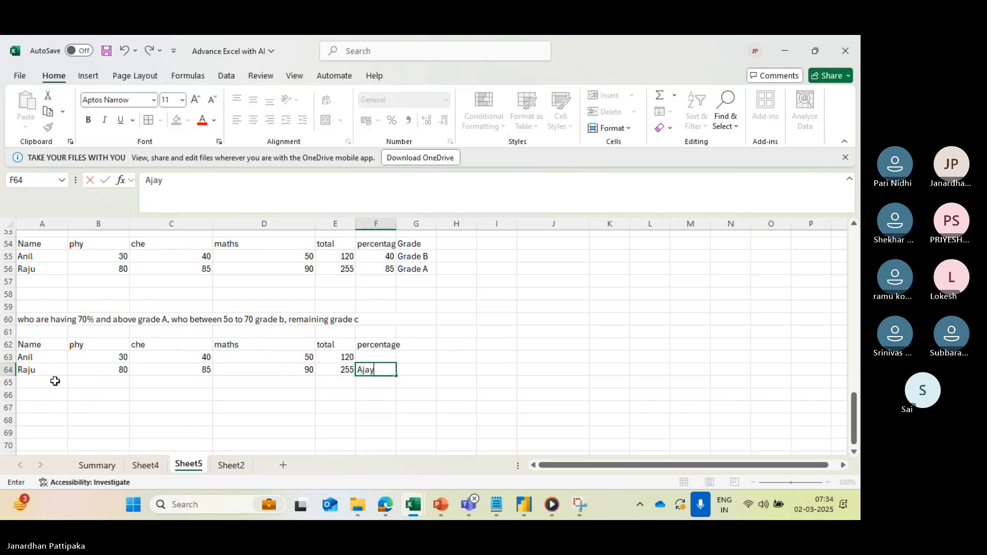
key("BackSpace")
key("BackSpace")
key("BackSpace")
key("BackSpace")
- Add a third student in row 65 with a name and the marks phy 20, che 30 and maths 40
left_click(32, 383)
type("Ajay")
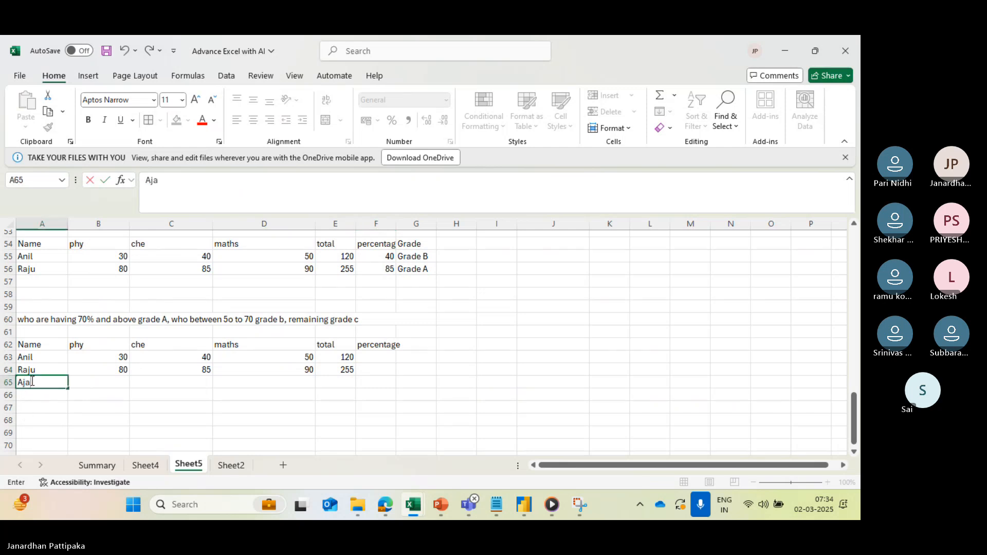
left_click(124, 383)
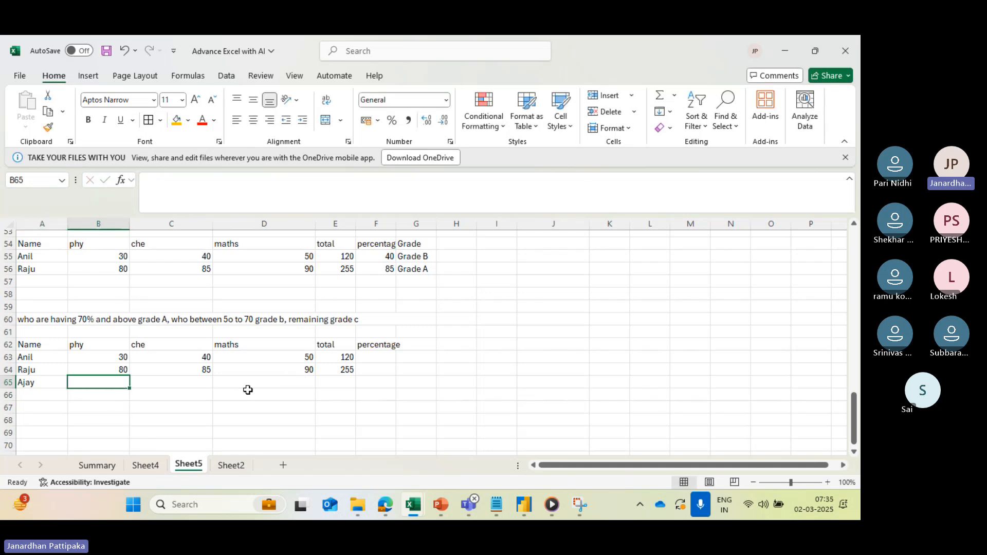
type("20")
key("Tab")
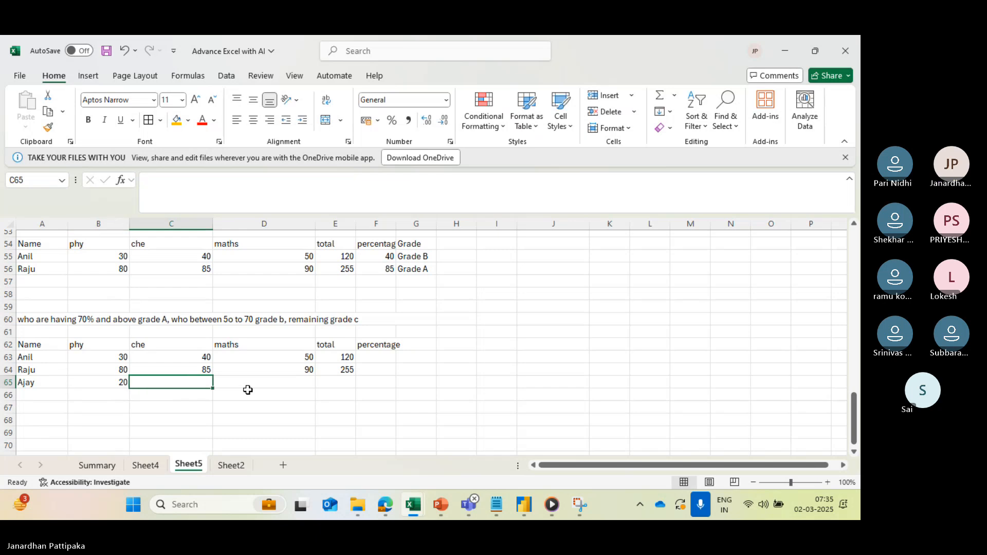
type("30")
key("Tab")
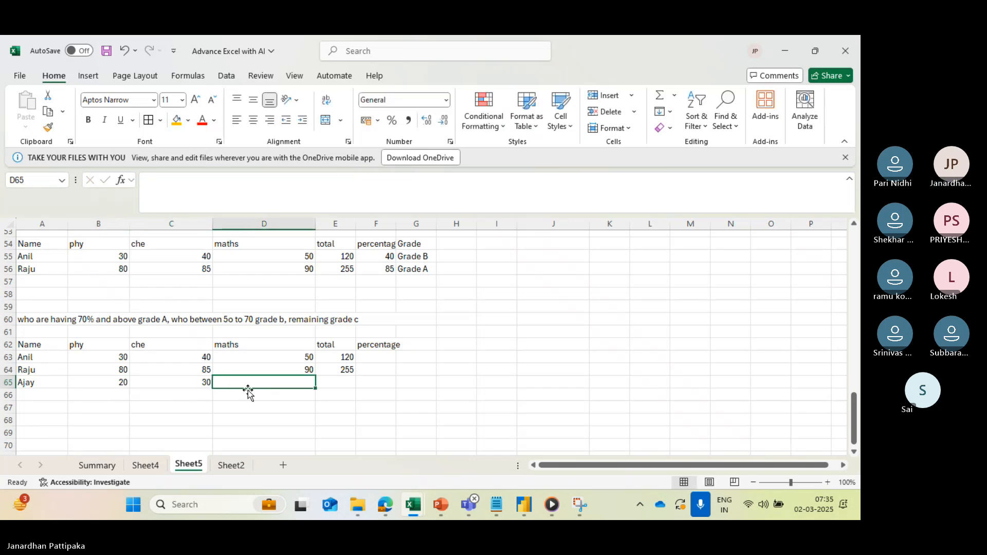
type("40")
key("Tab")
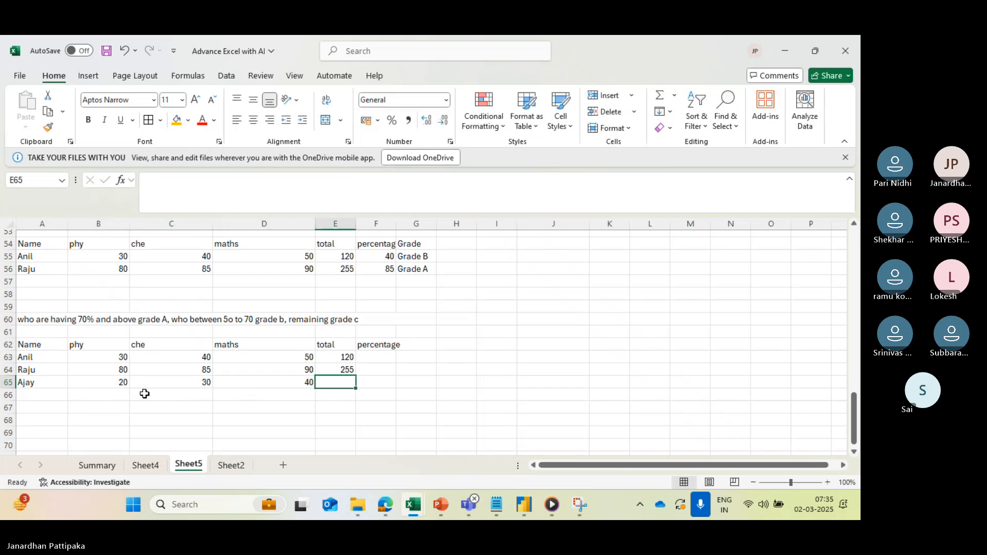
- Enter a fourth student's name in A66 below the existing students
left_click(56, 396)
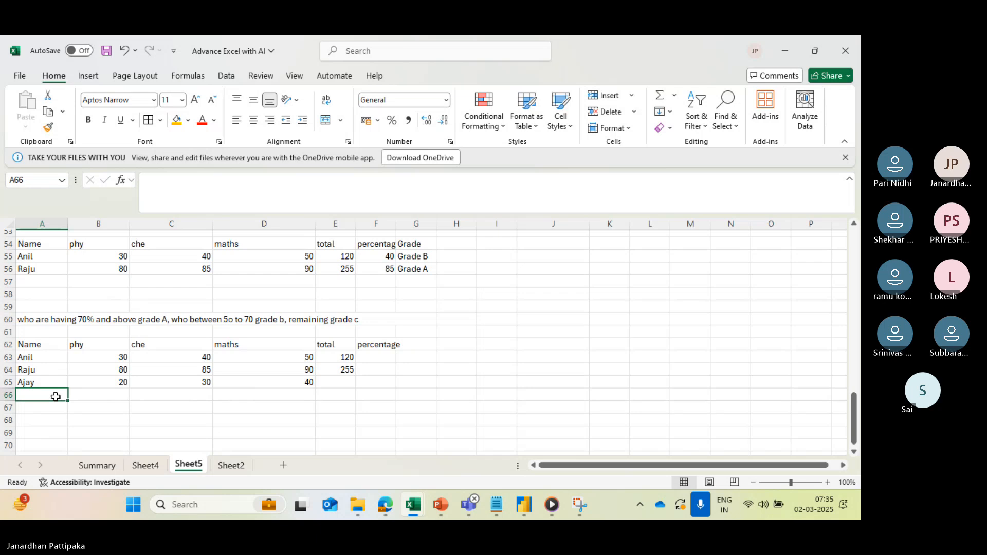
type("ravi")
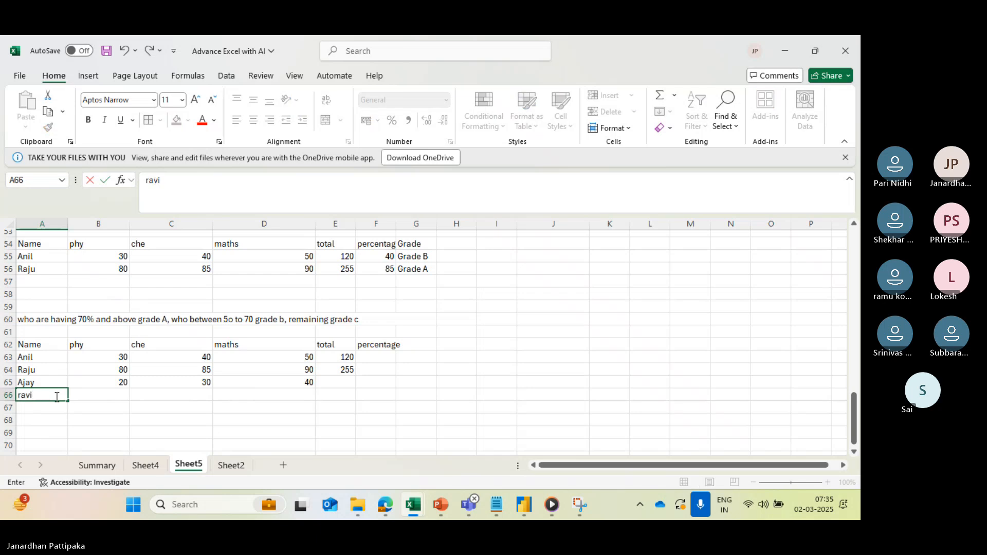
key("BackSpace")
key("BackSpace")
key("BackSpace")
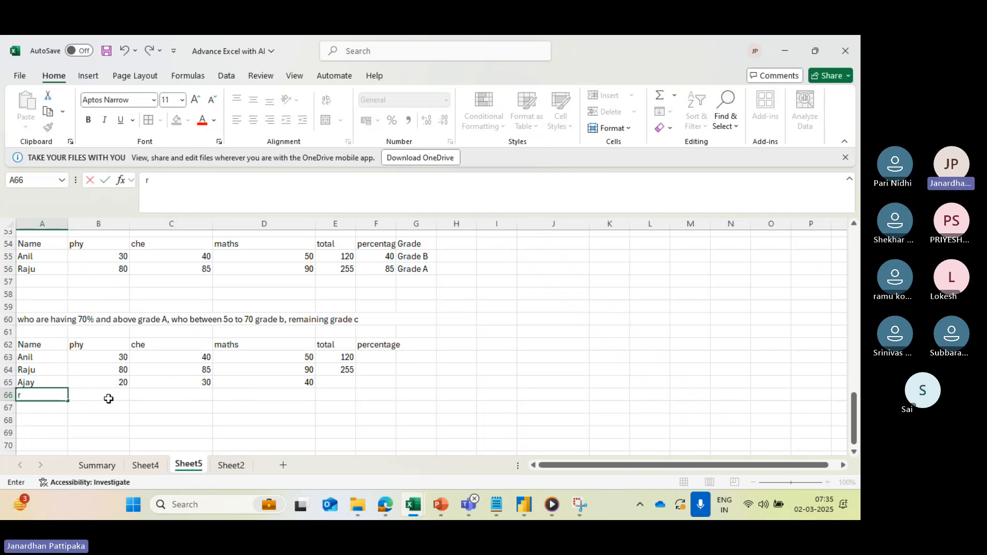
type("sur")
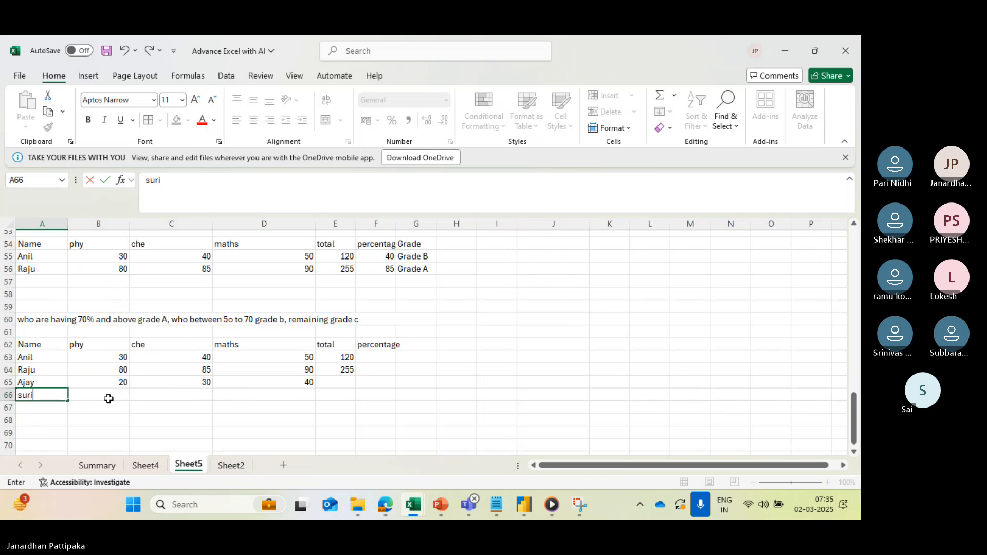
type("i")
- Fill in the fourth student's marks in row 66 with phy 50, che 60 and maths 50
left_click(126, 394)
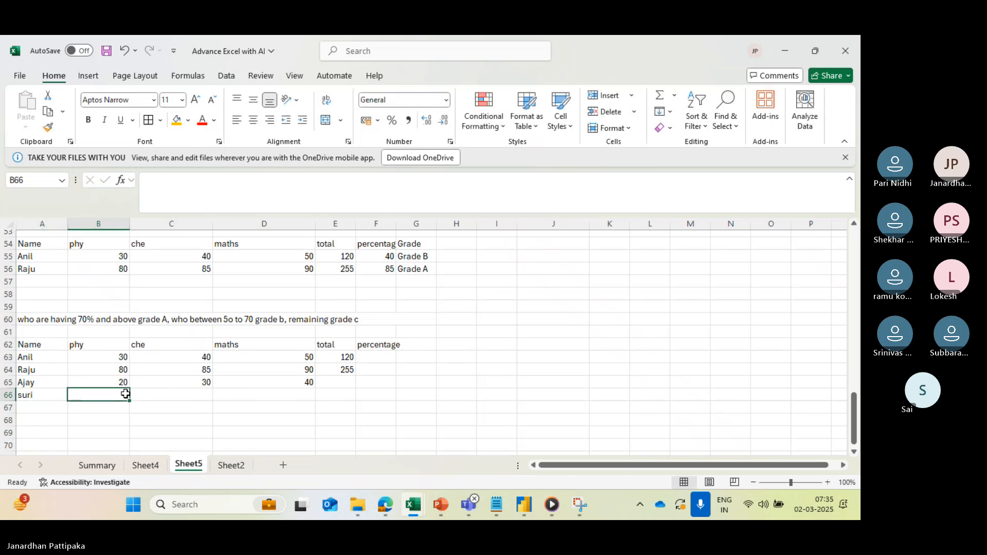
type("50")
key("Tab")
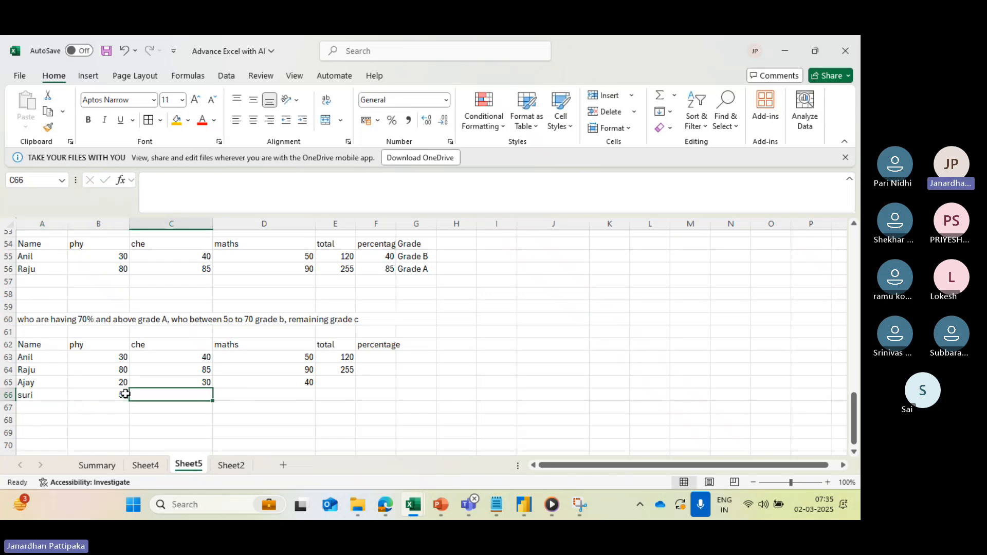
type("60")
key("Tab")
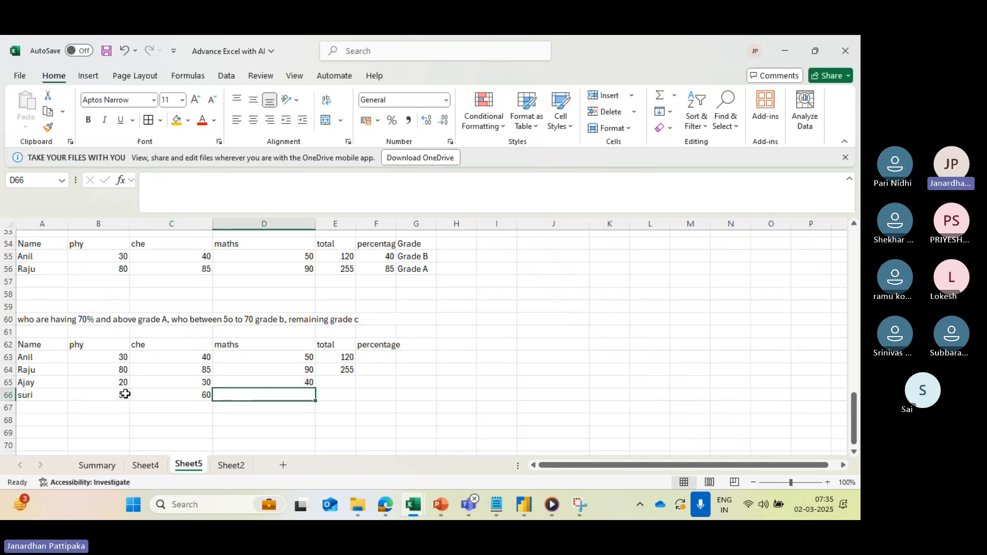
type("50")
key("Tab")
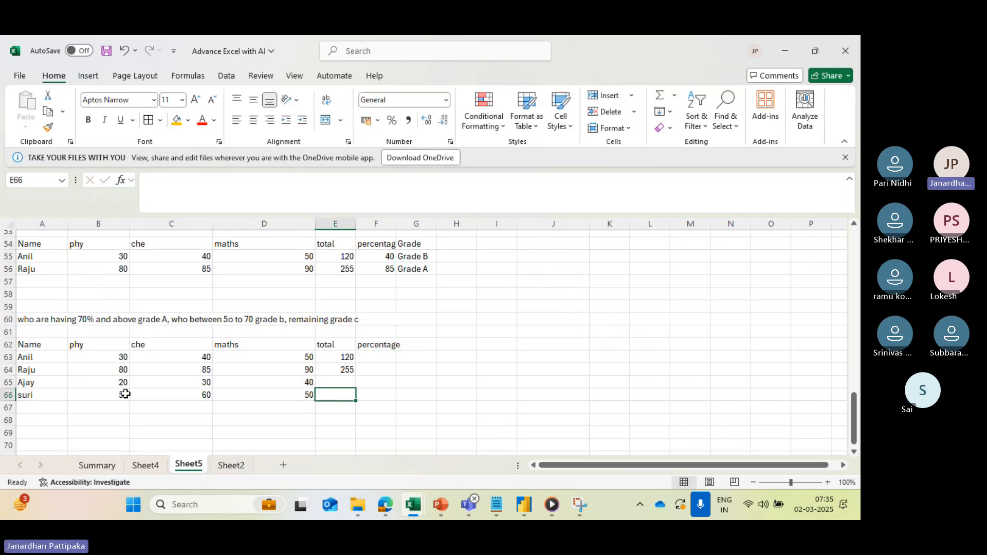
- Try to total the third student's marks in E65 with AutoSum
left_click(331, 383)
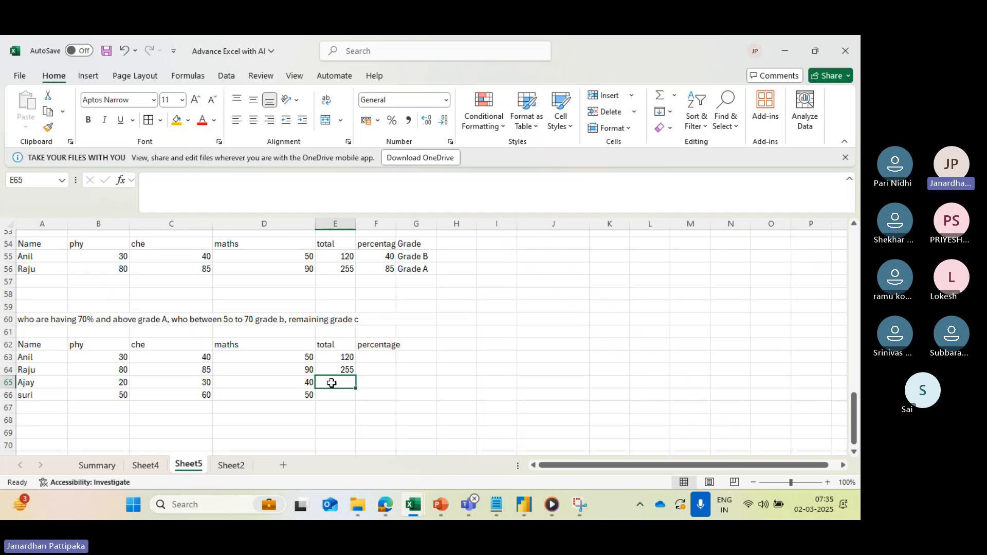
key("alt+equal")
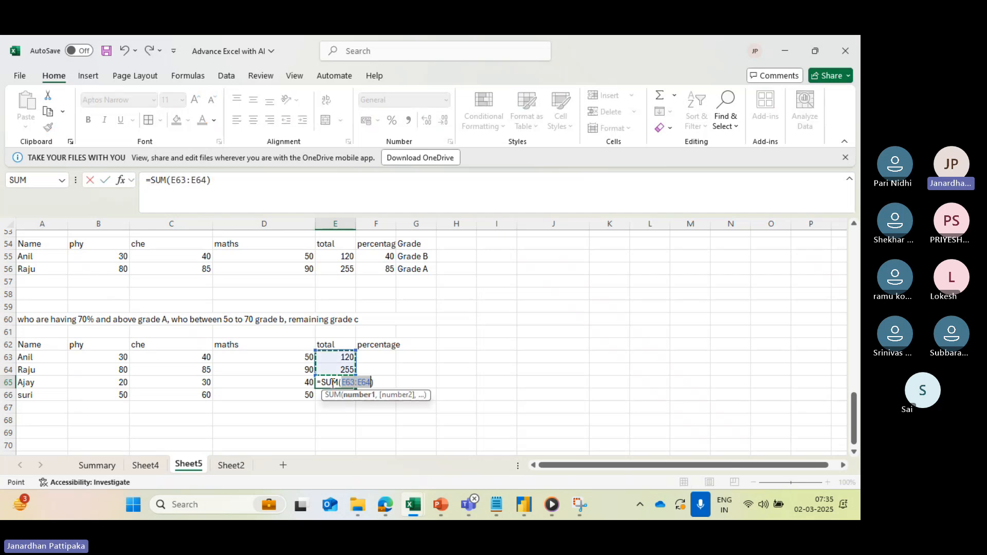
key("Return")
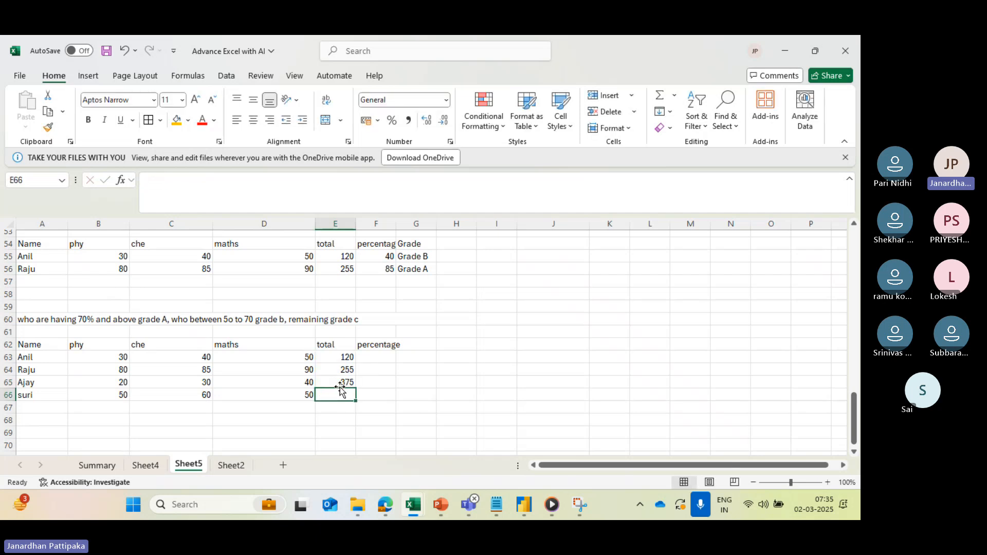
- Fill the total formula from E63 down through E66
left_click(352, 357)
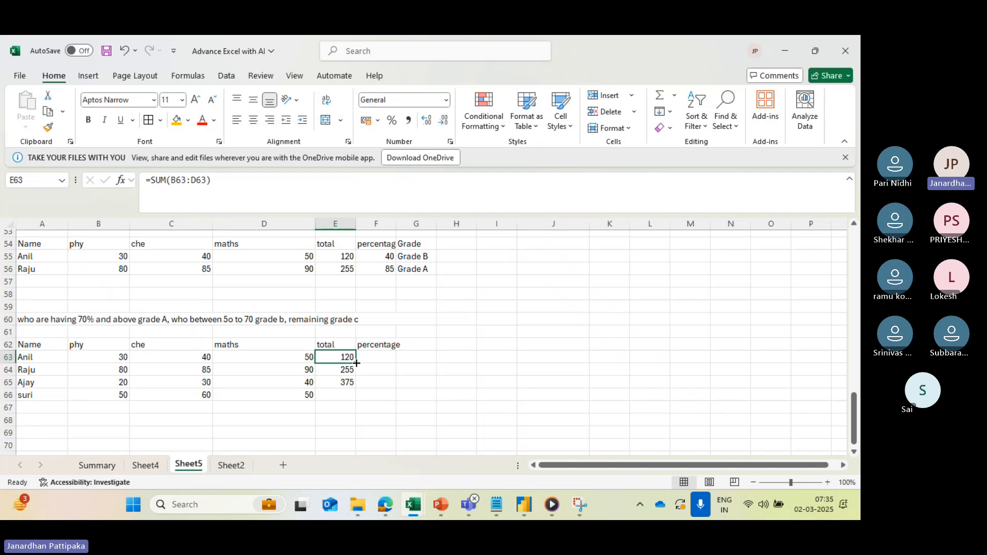
left_click_drag(356, 363, 355, 400)
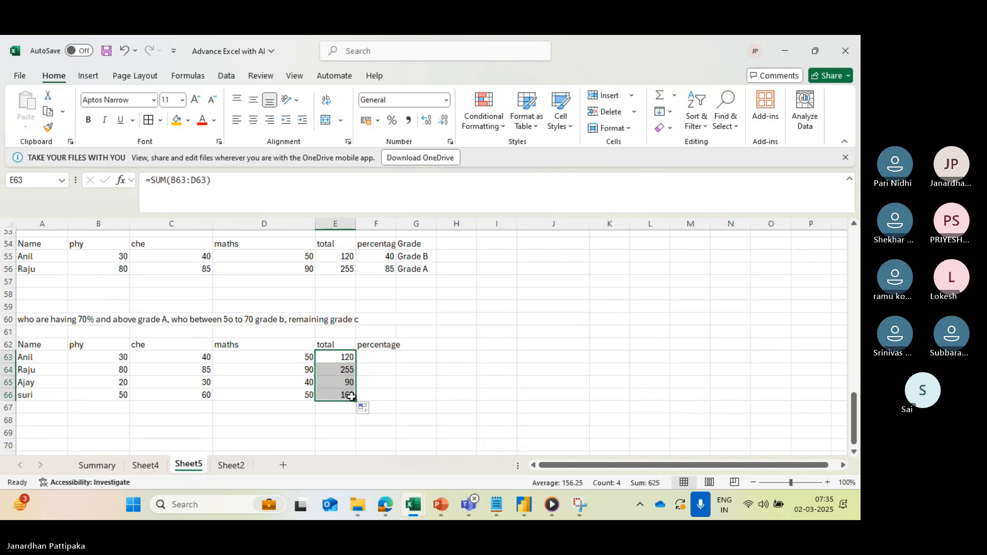
- Enter the percentage formula =(E63/G52)*100 in F63 for the first student
left_click(379, 360)
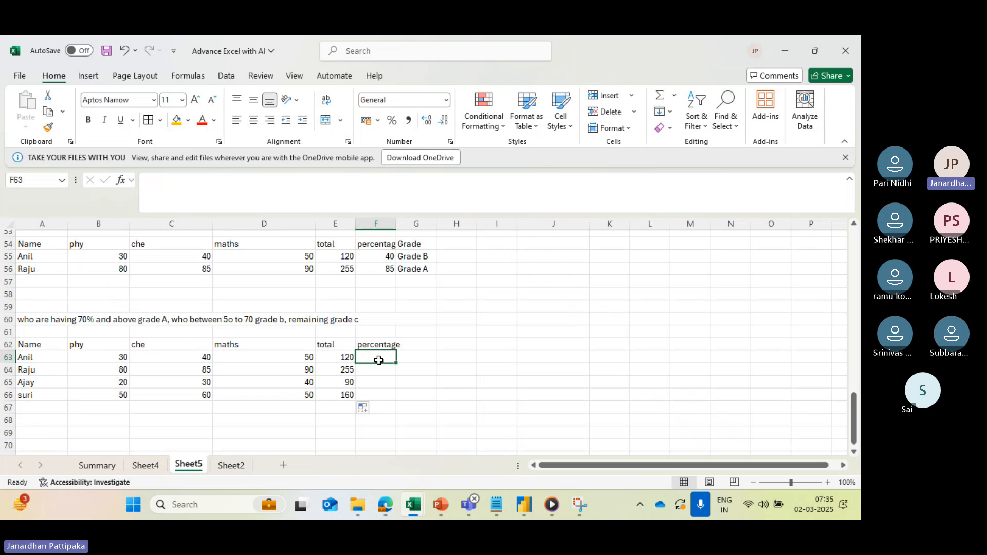
type("=")
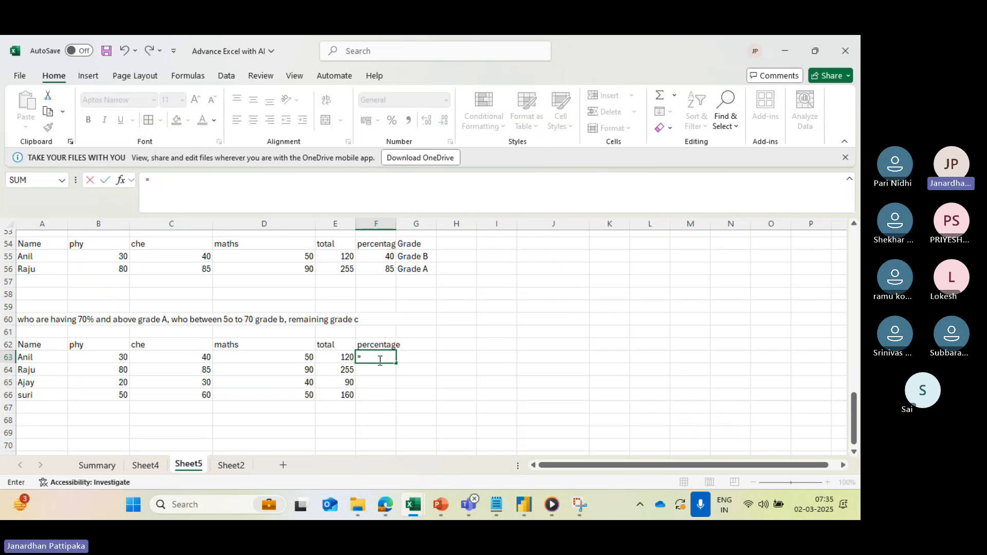
left_click(335, 359)
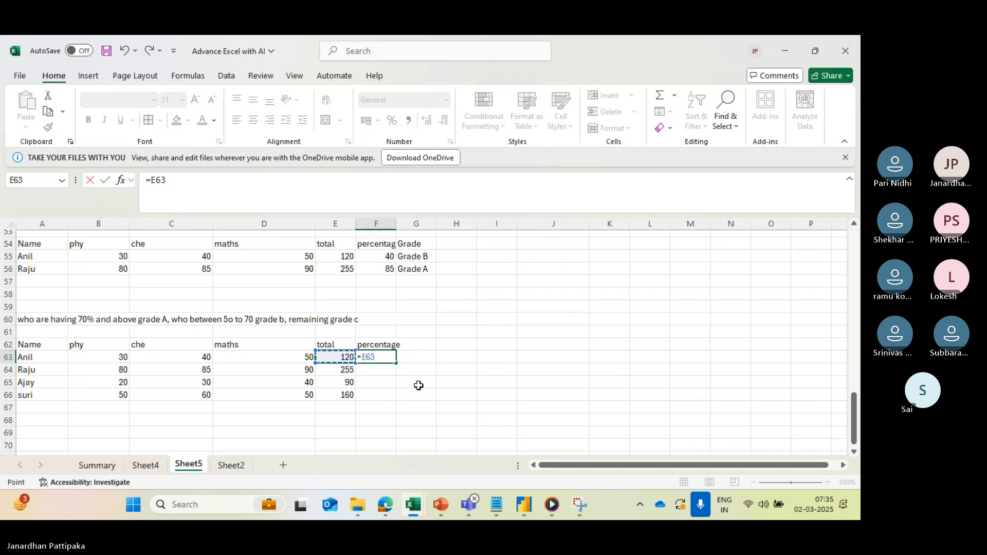
type("/")
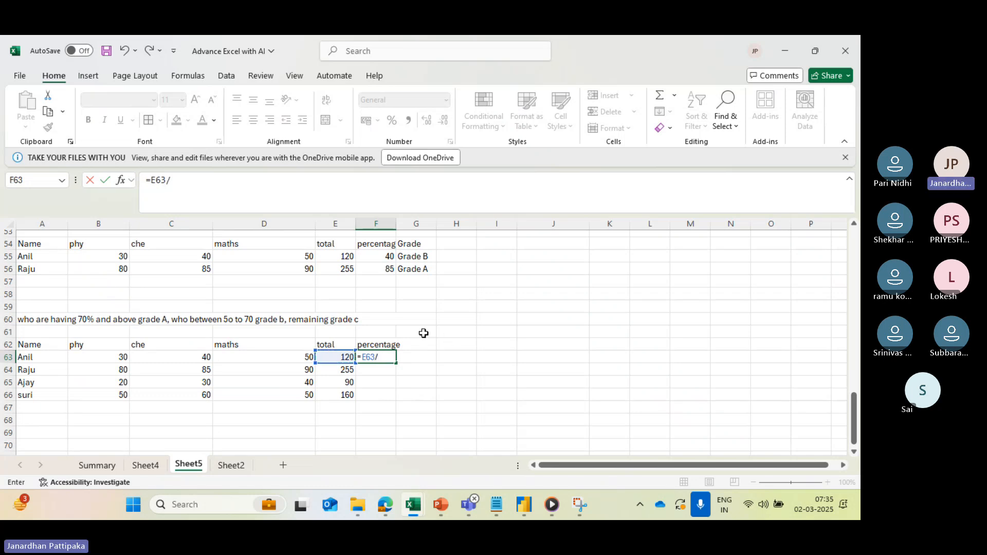
scroll(425, 324, "up", 1)
scroll(425, 324, "up", 1)
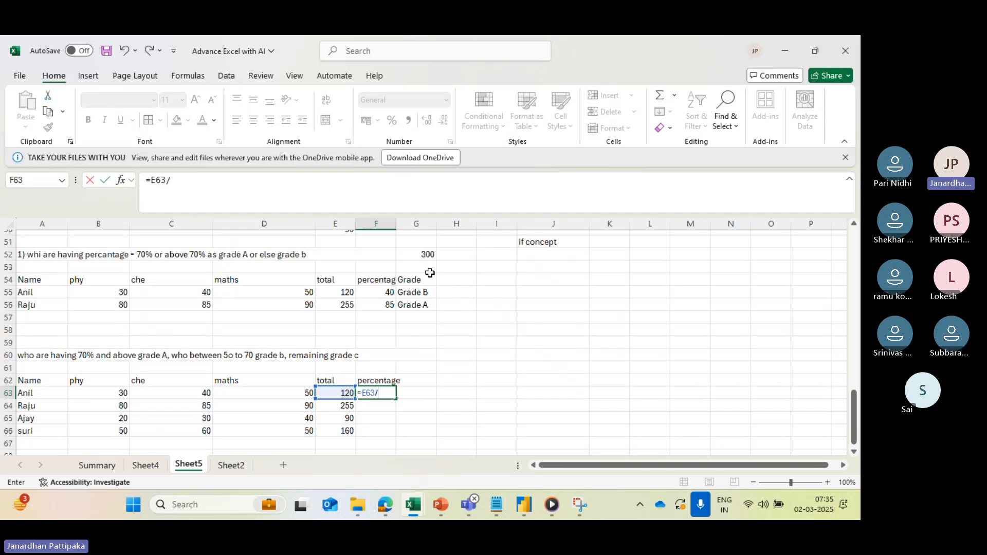
left_click(425, 257)
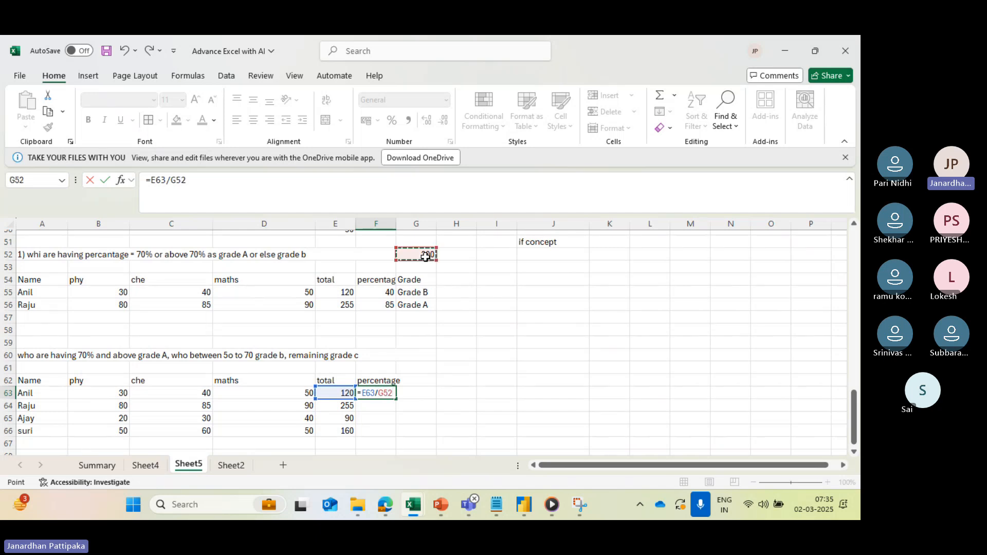
left_click(149, 180)
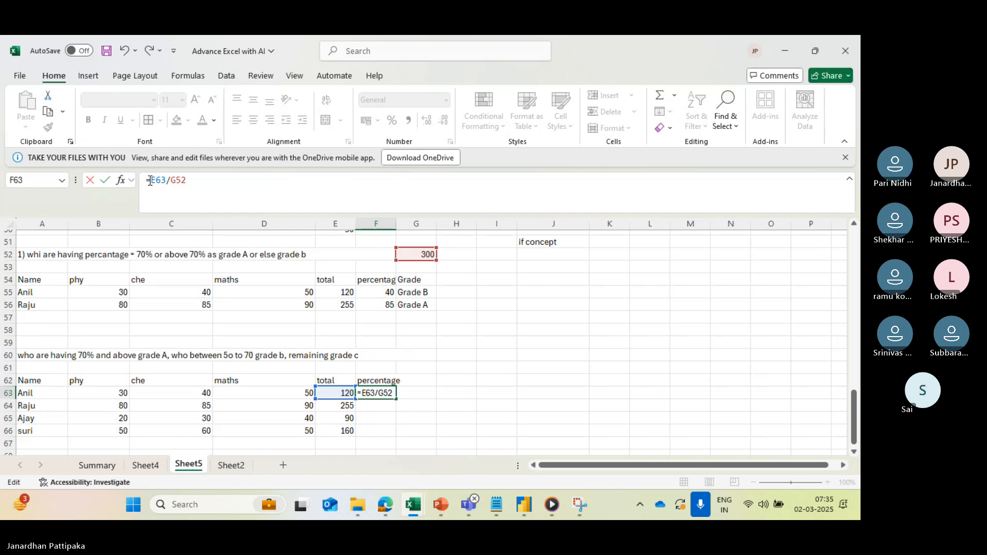
type("(")
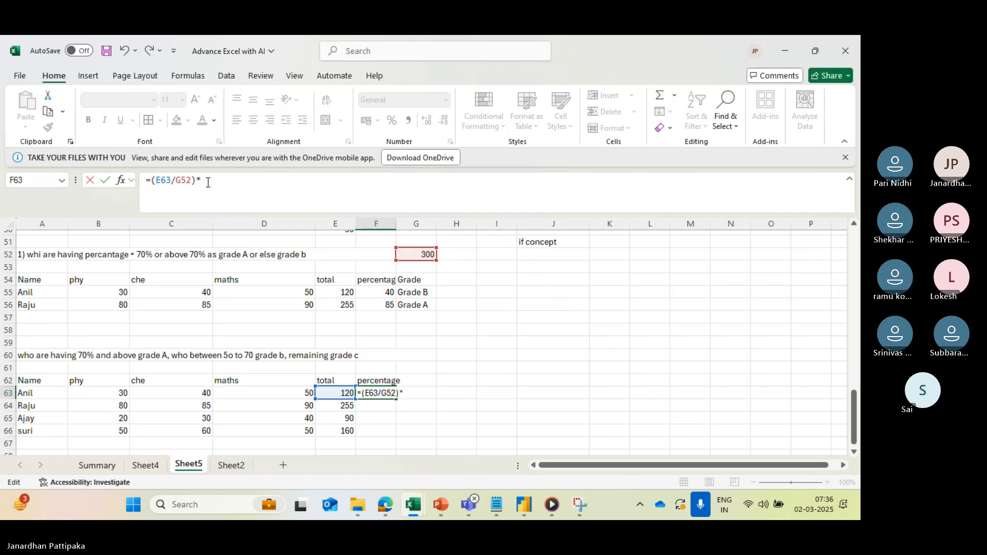
type("00")
key("Return")
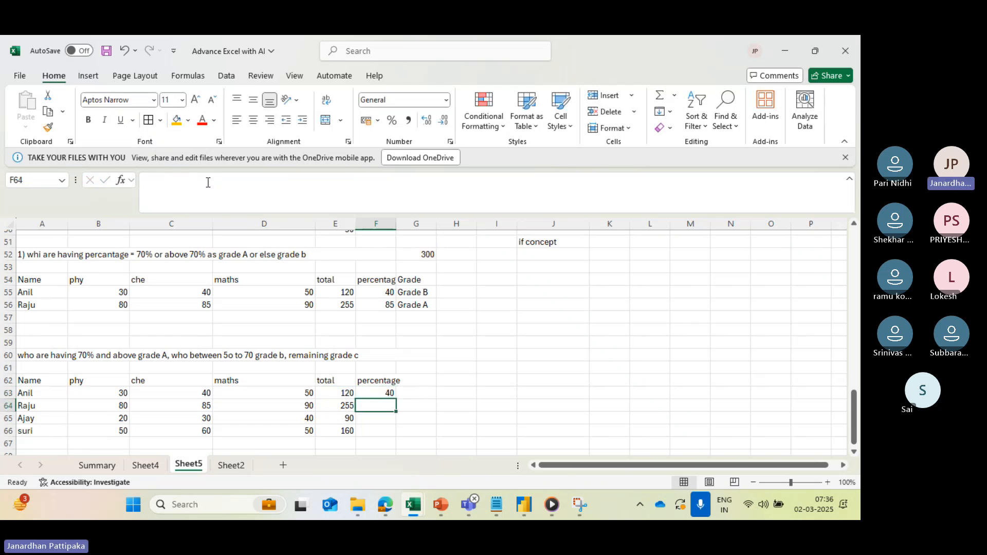
- Try to fill the percentage formula with the relative G52 reference from F63 down to F66
left_click(378, 393)
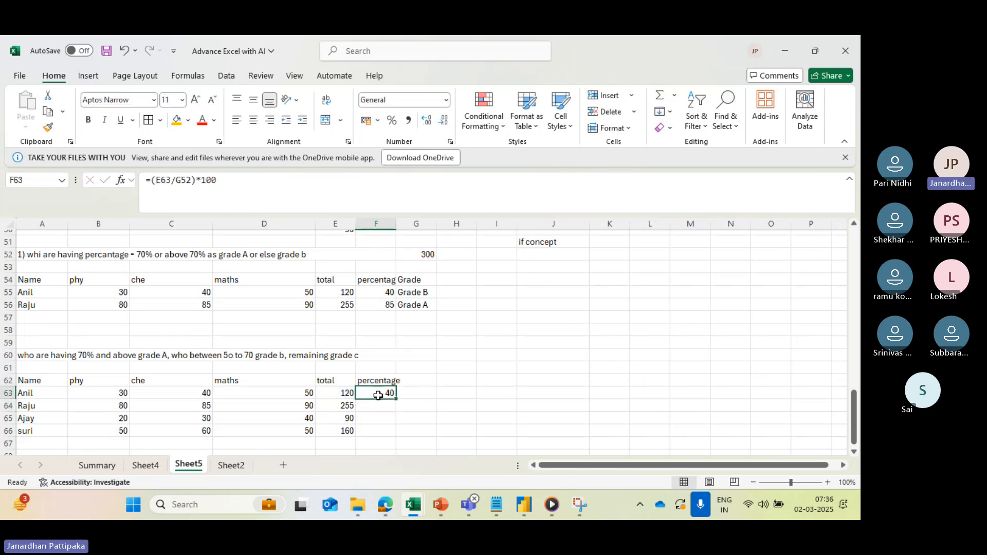
left_click_drag(397, 399, 399, 436)
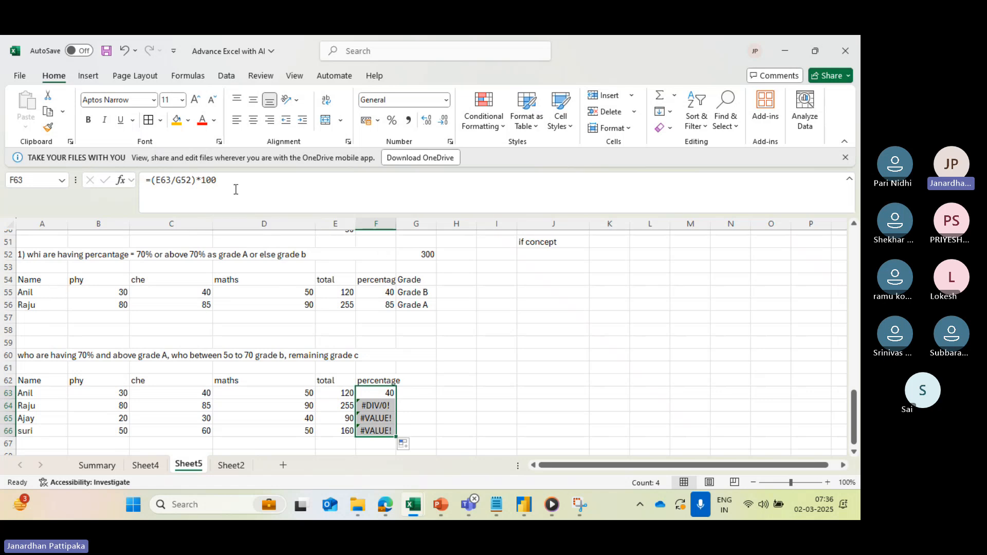
- Make the G52 reference in F63 absolute as =(E63/$G$52)*100 and refill the formula down to F66
left_click(178, 181)
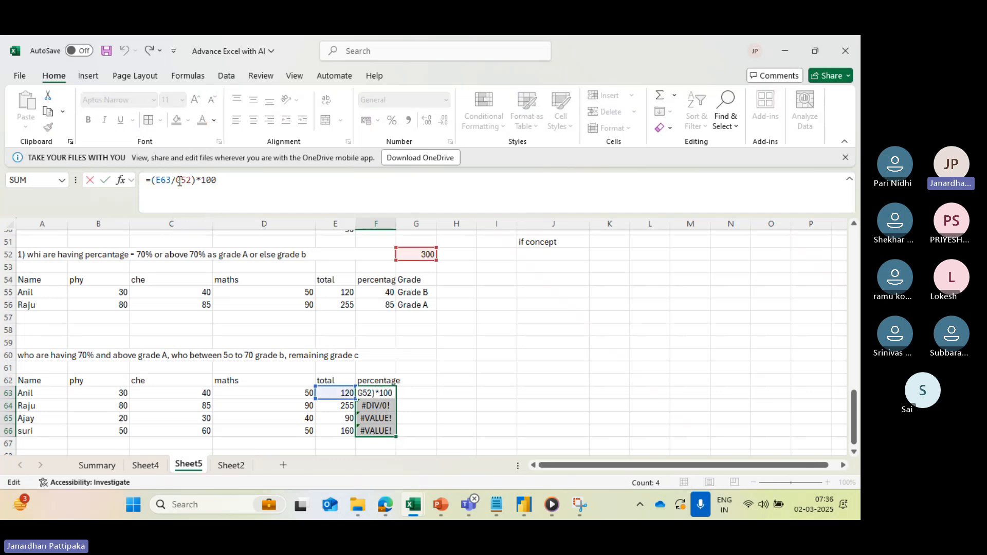
type("$")
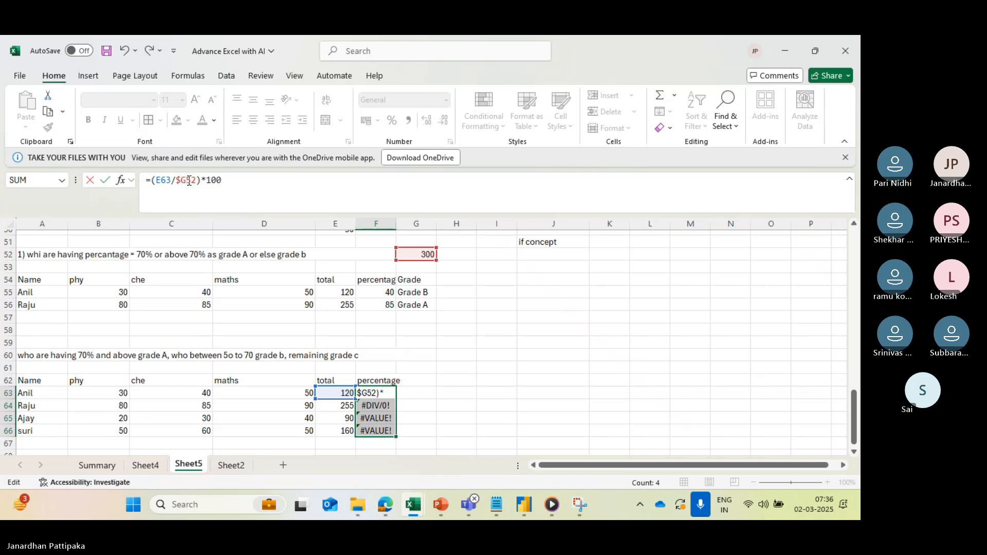
left_click(189, 180)
type("$")
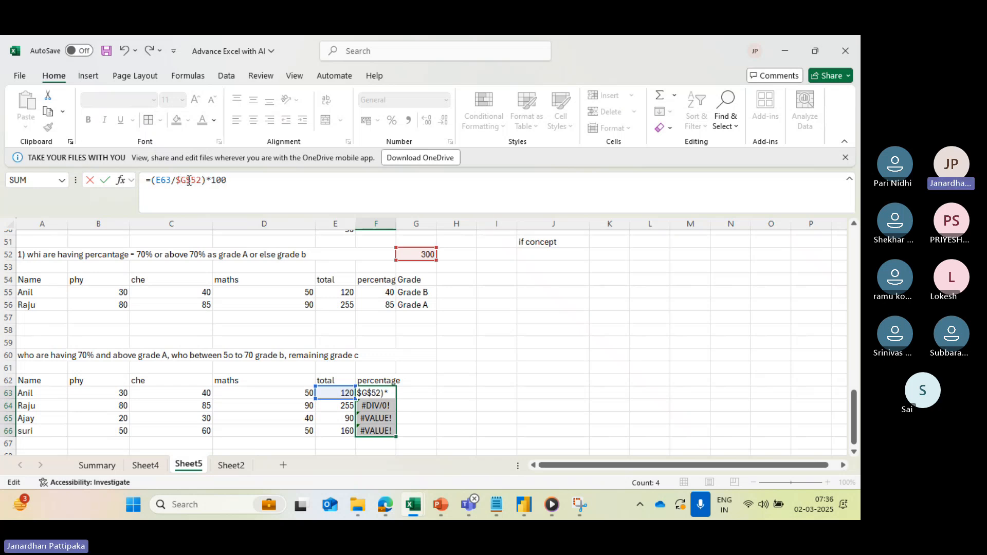
key("Return")
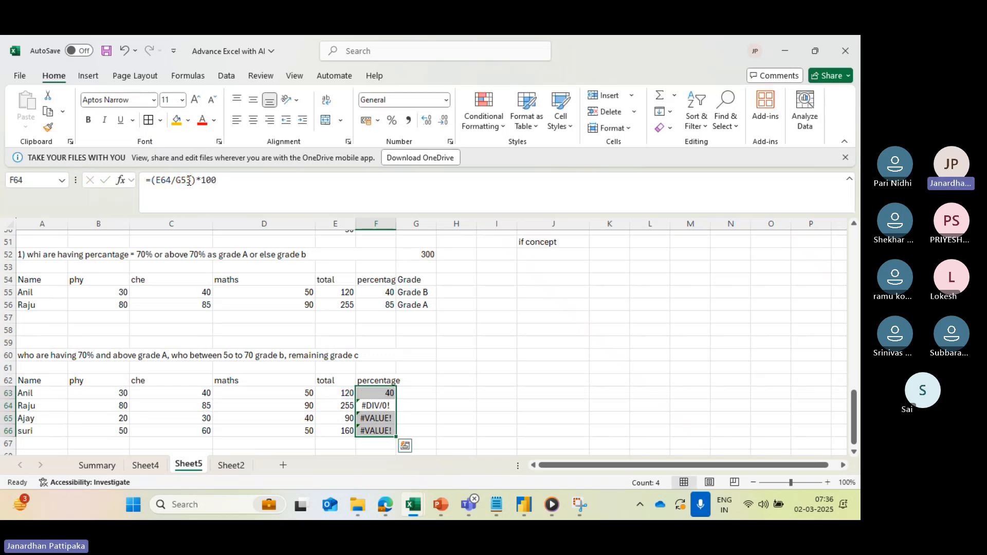
left_click(375, 393)
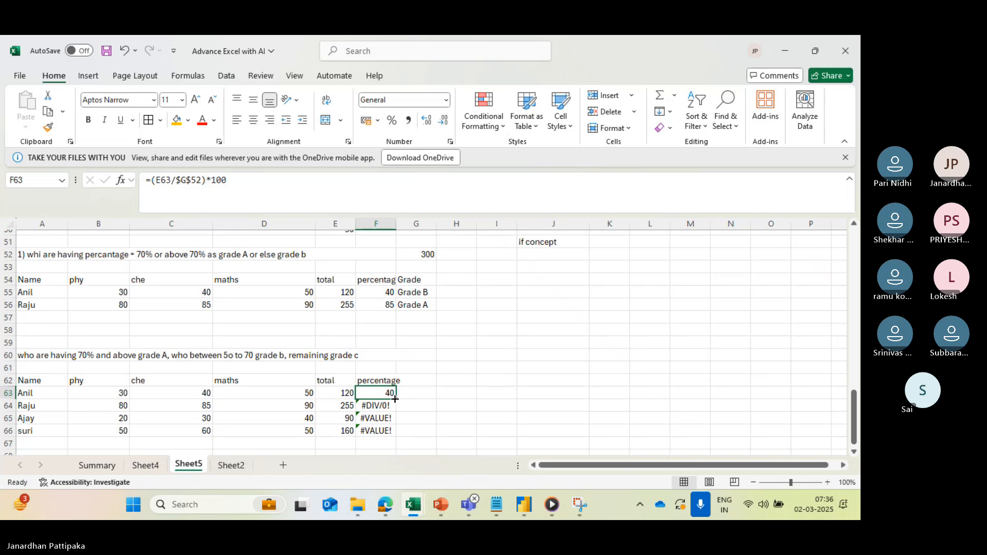
left_click_drag(397, 399, 395, 435)
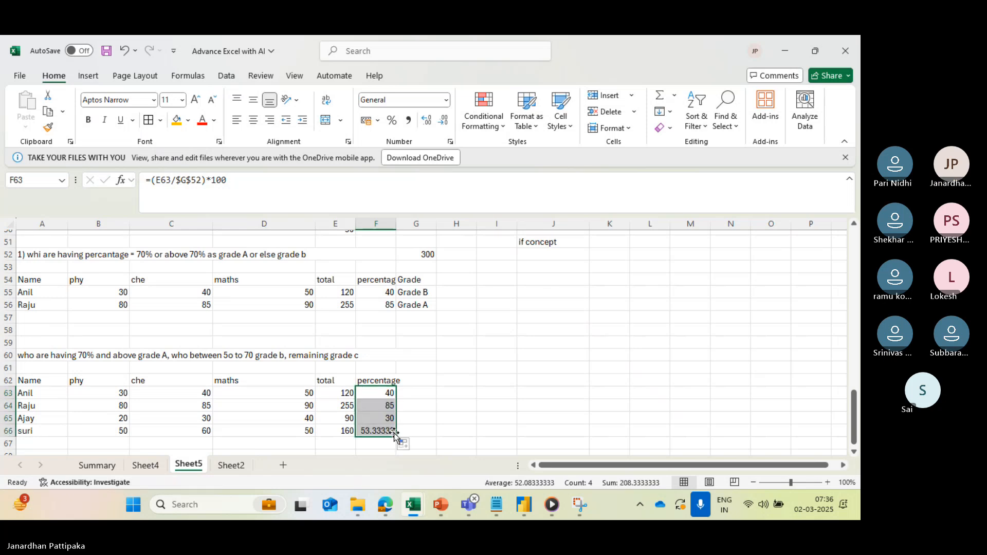
- Reduce the percentage in F66 to no decimal places
left_click(369, 432)
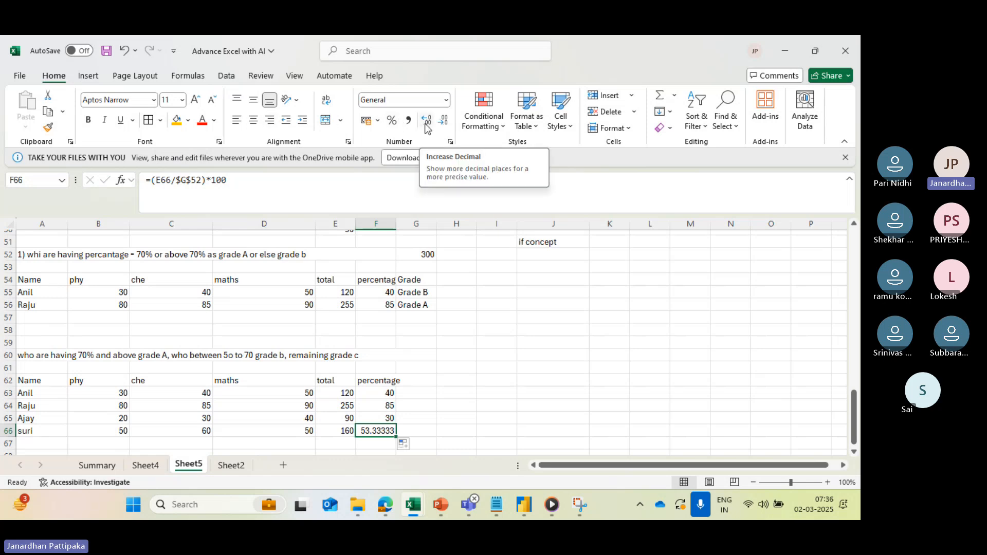
left_click(444, 121)
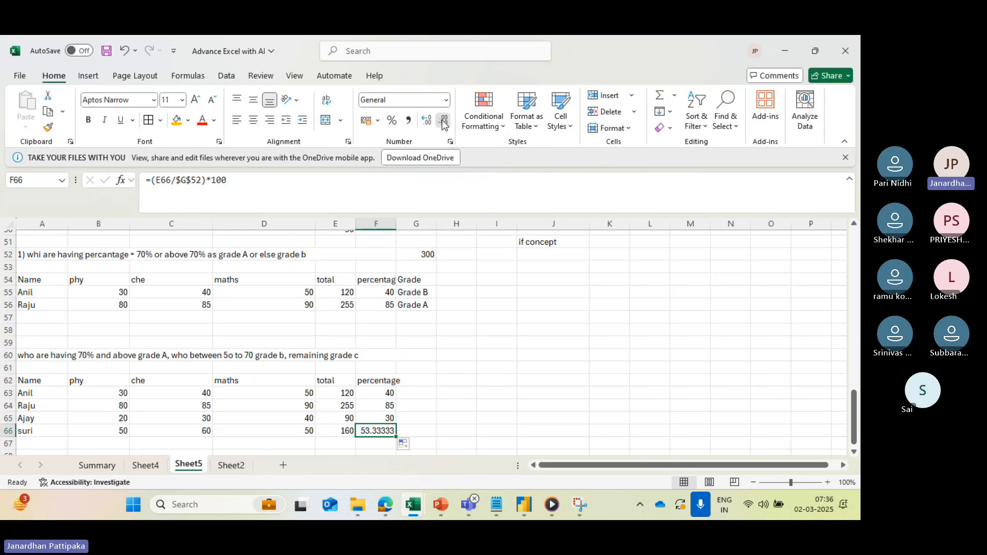
left_click(444, 121)
left_click(444, 121)
left_click(444, 122)
left_click(444, 121)
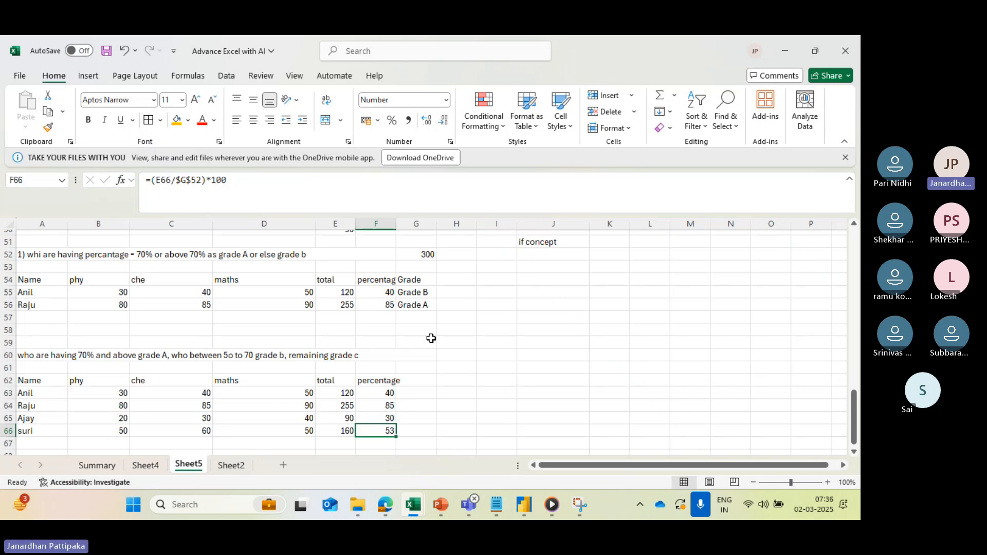
- Examine the maximum marks in G52 and the percentage formula in F63 that refers to it
left_click(412, 392)
scroll(411, 392, "down", 1)
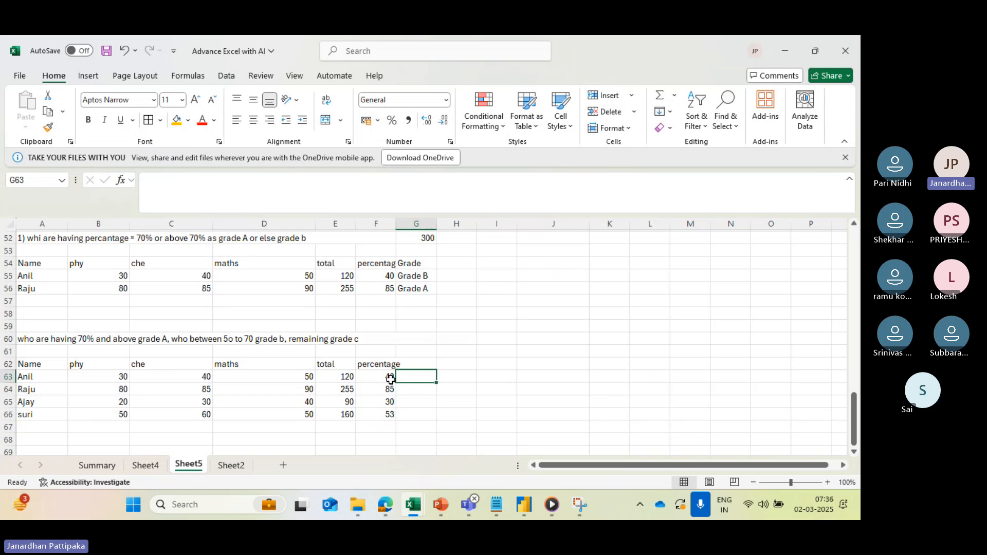
left_click(430, 238)
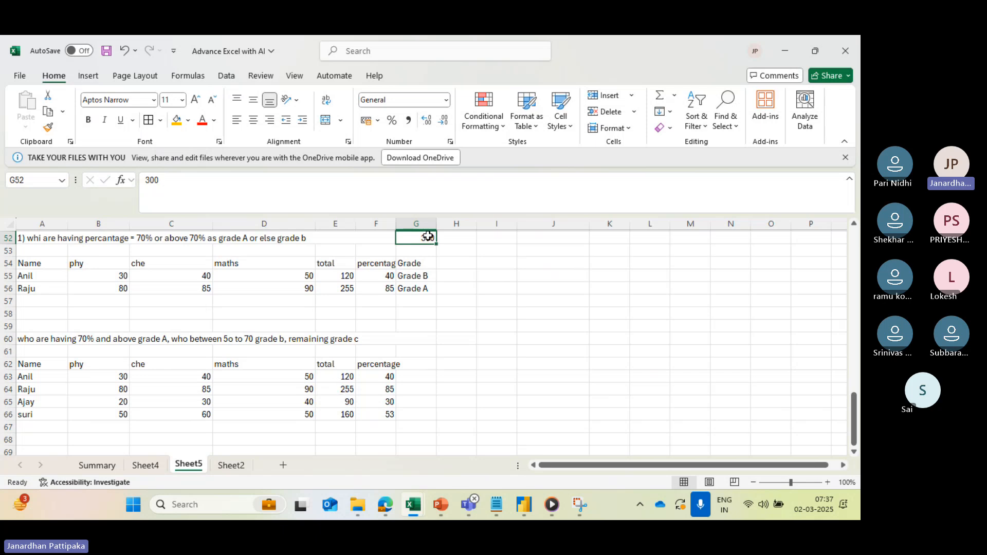
left_click(382, 377)
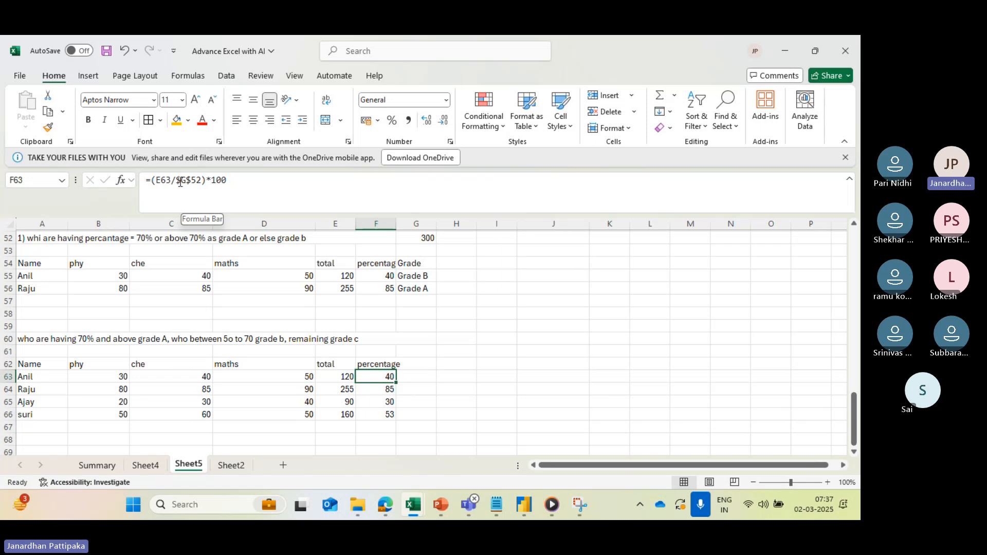
- Check the percentage formulas in F64 through F66 and the maximum marks in G52 that they refer to
left_click(381, 393)
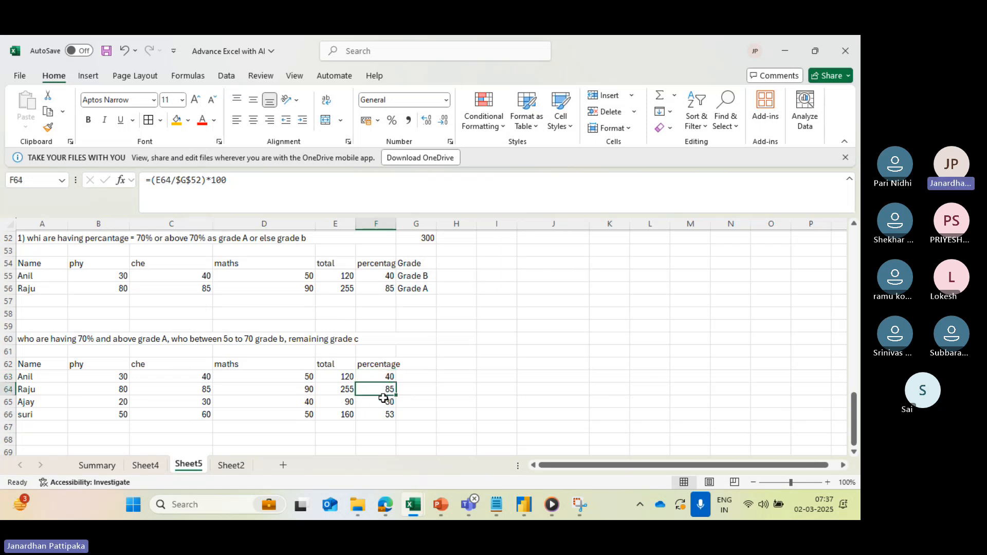
left_click(385, 406)
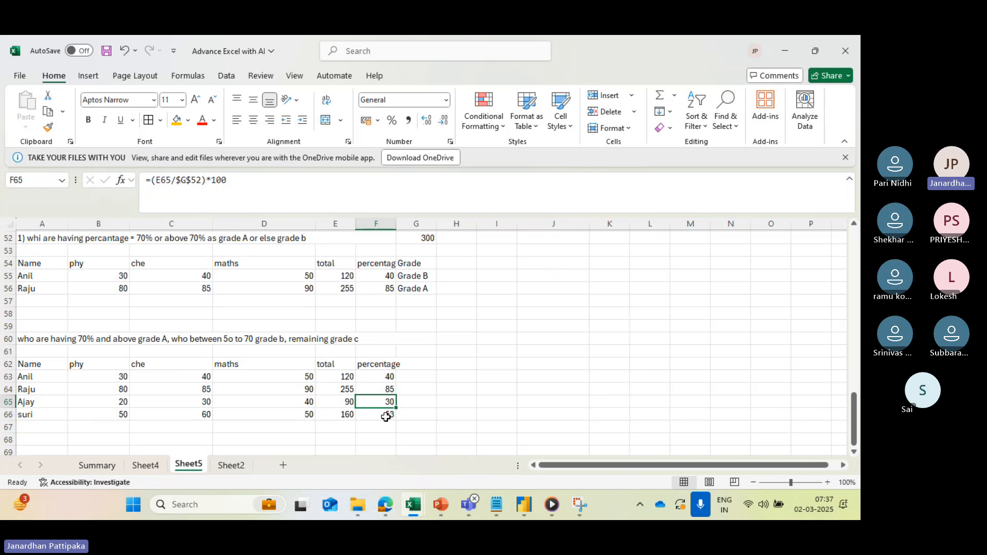
left_click(387, 415)
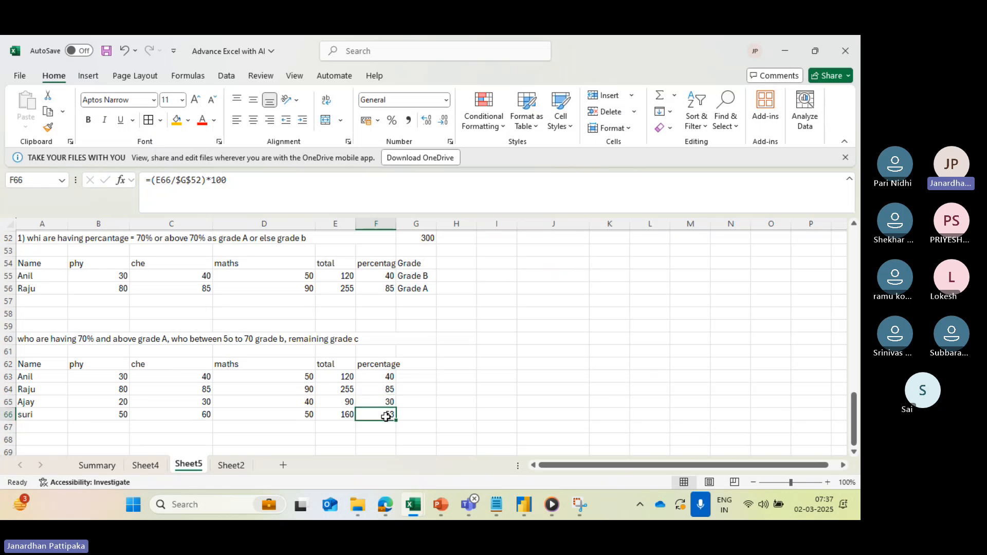
left_click(428, 238)
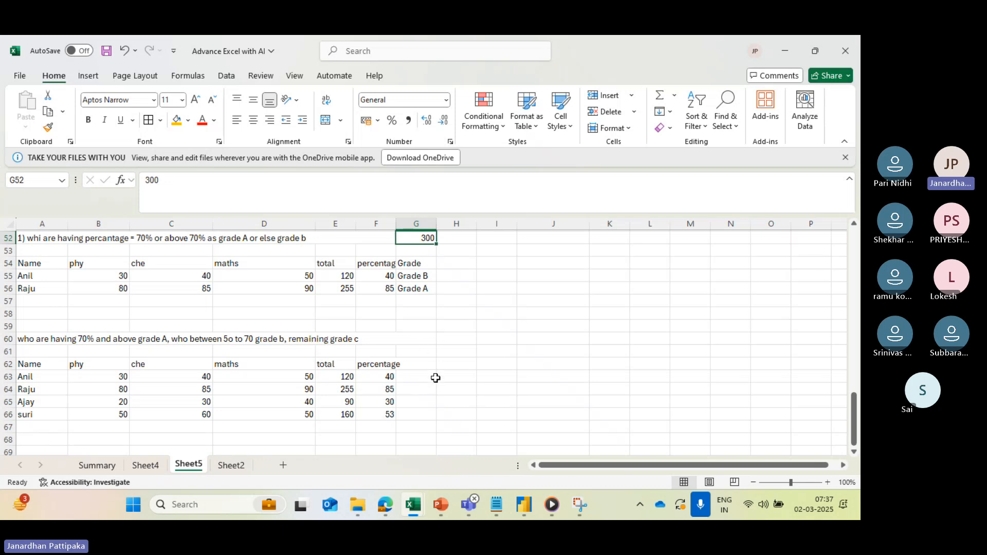
- Add the column heading Grade in G62, beside the percentage heading of the second table
left_click(418, 363)
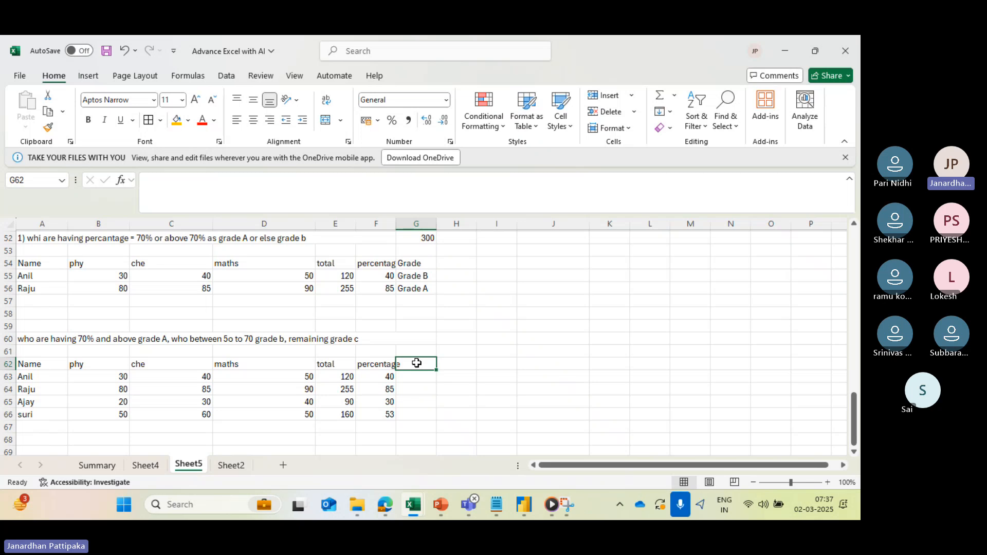
type("Grade")
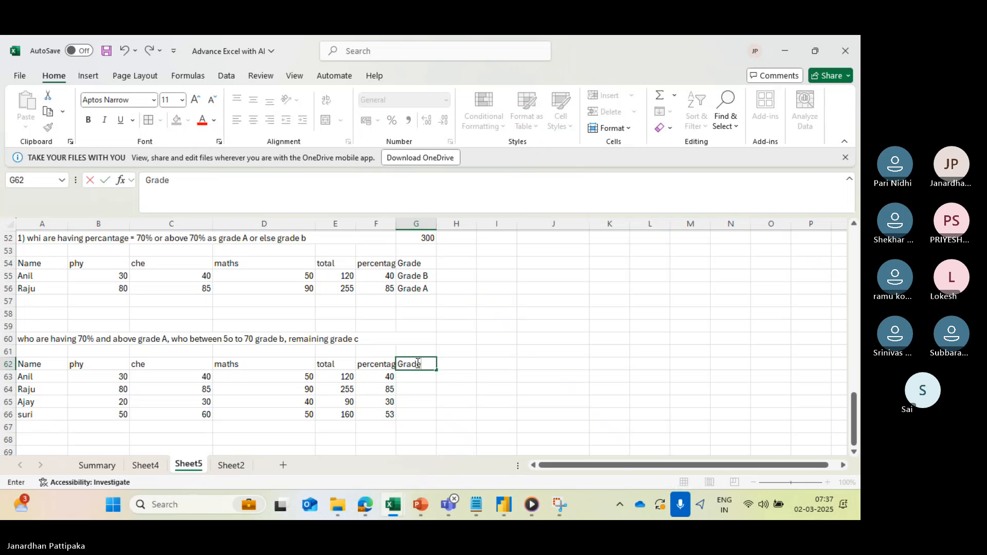
left_click(420, 382)
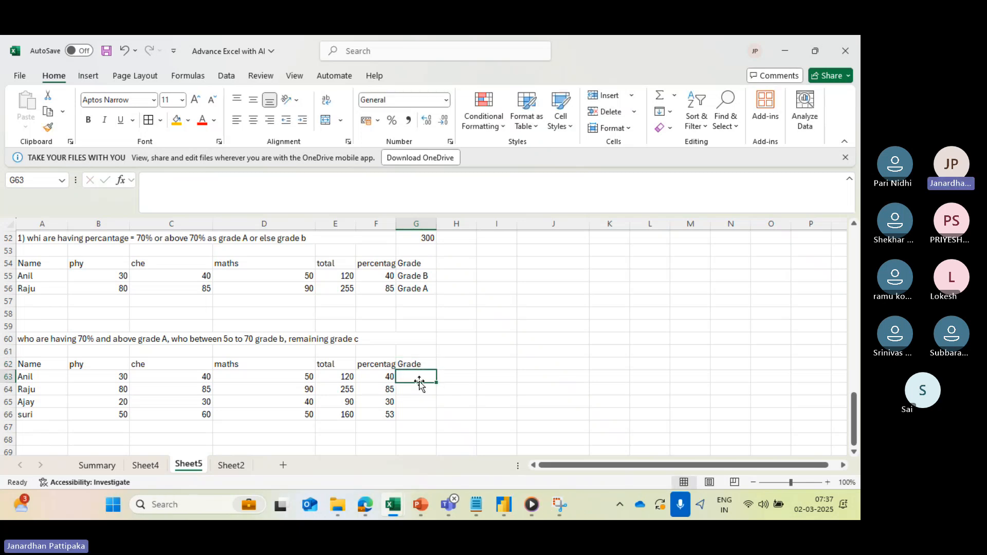
- Build an IF formula in G63 with the test F63>=70 and "Grade A" as the value if true
type("=")
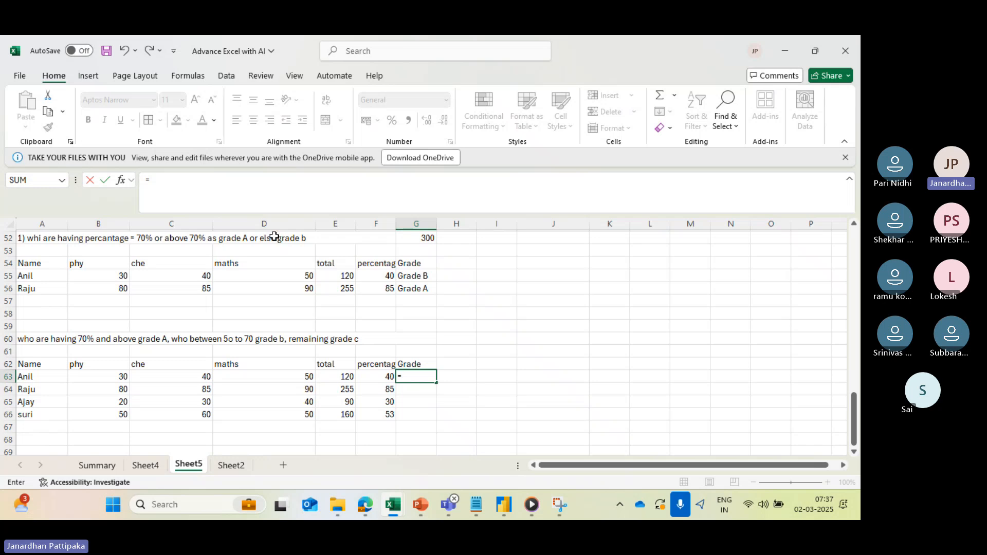
left_click(154, 180)
type("if")
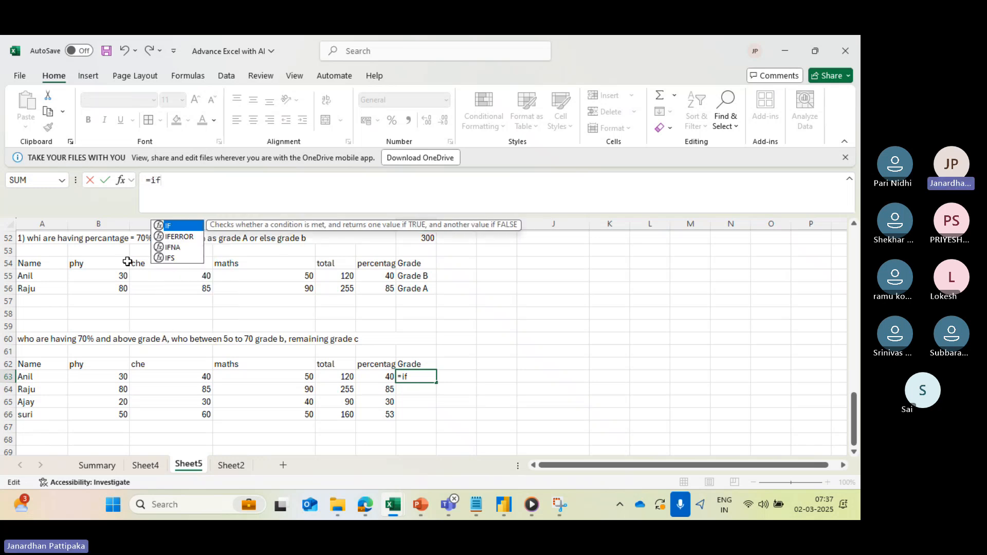
key("Tab")
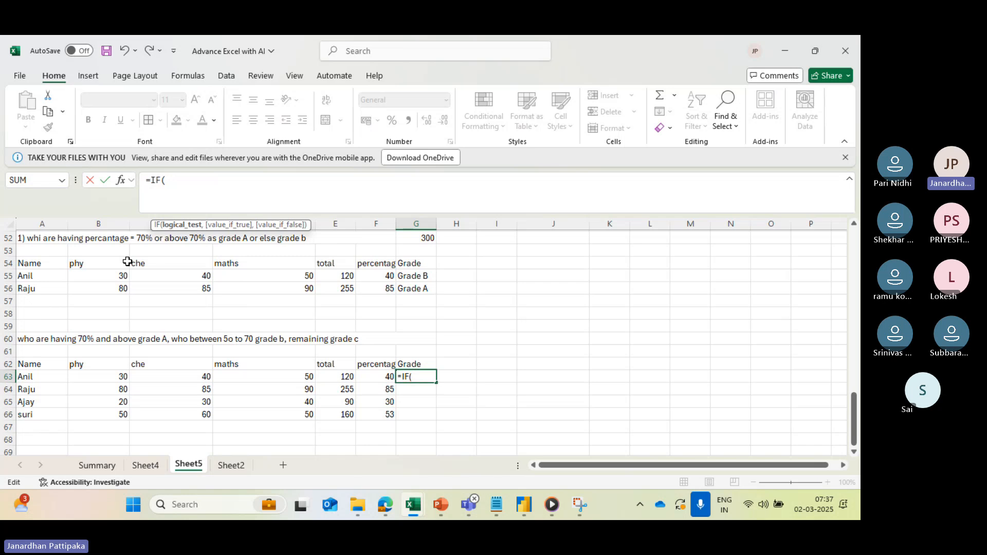
left_click(377, 377)
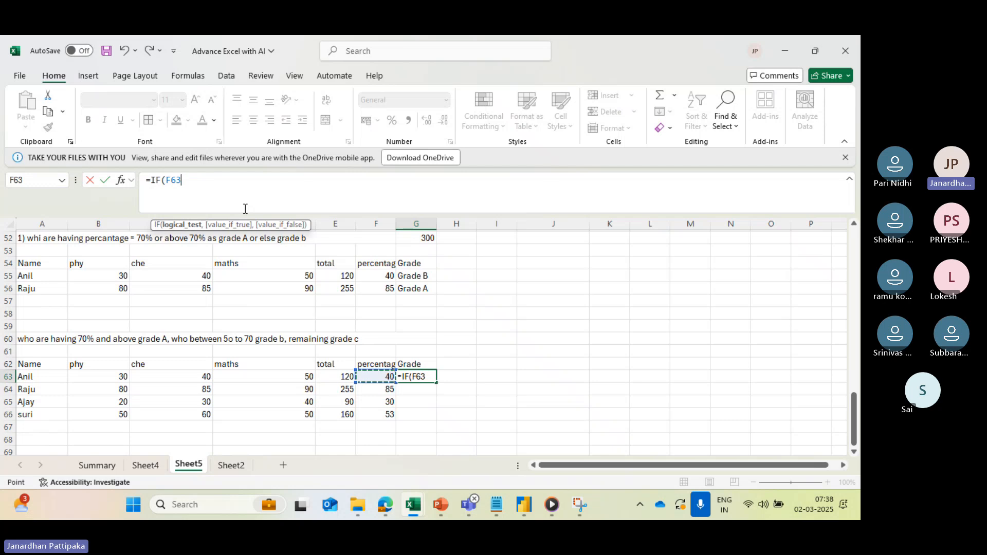
type(">=70")
type(",")
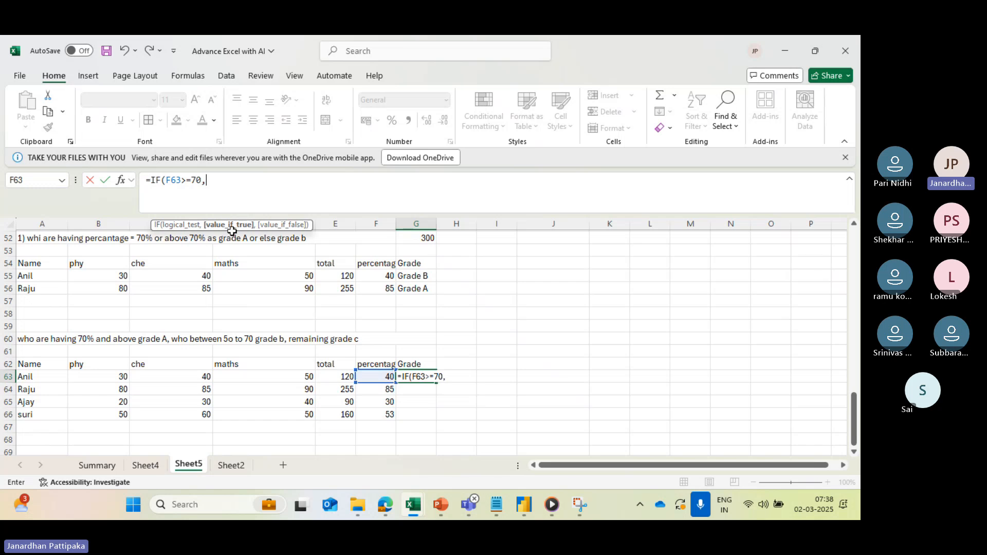
type("\"Grade")
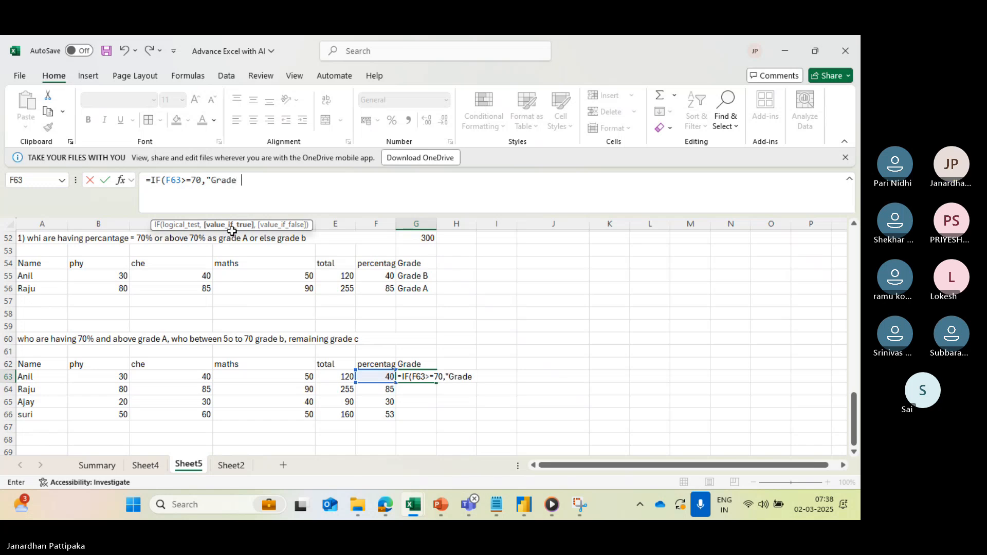
type(" A\",if")
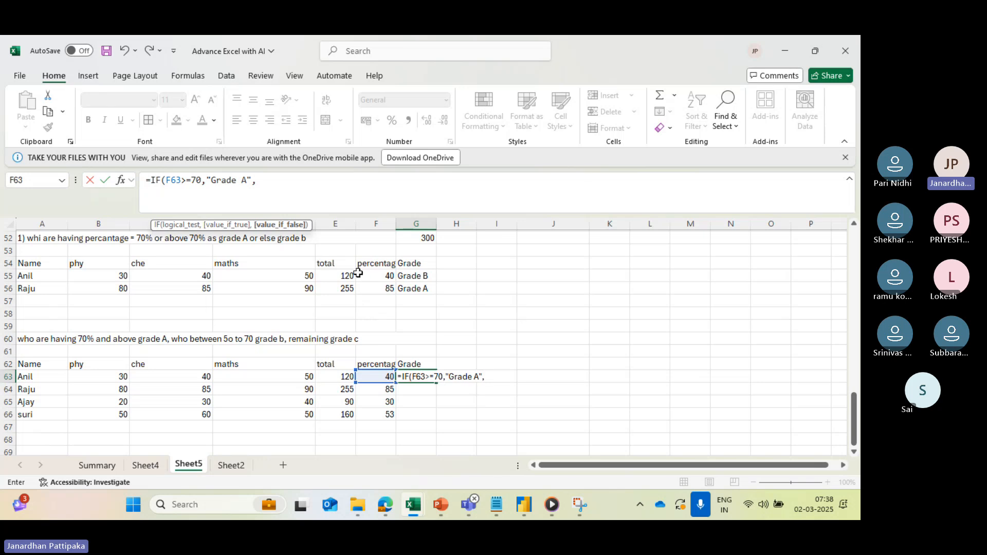
- Nest a second IF with the test F63>=50 as the value-if-false argument of the grade formula in G63
type("if")
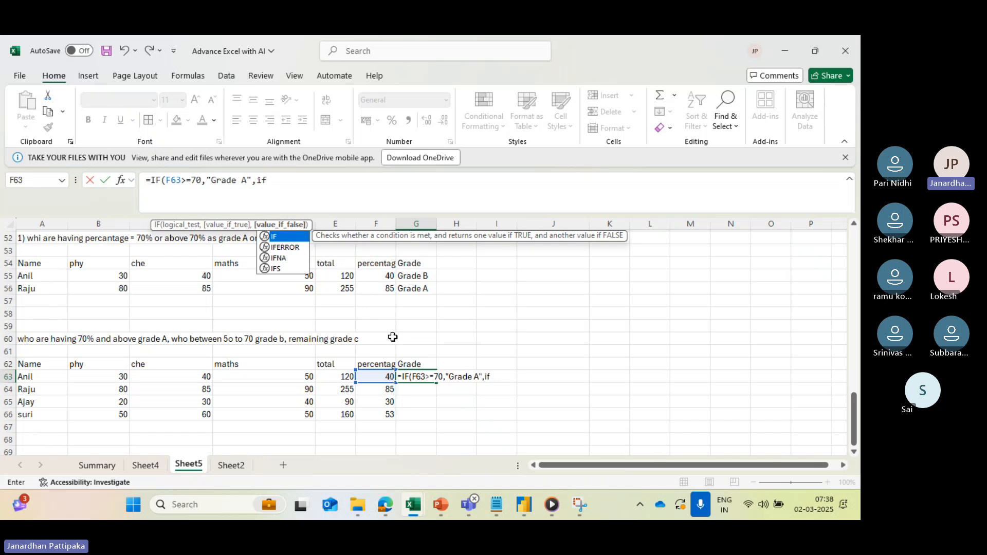
key("Tab")
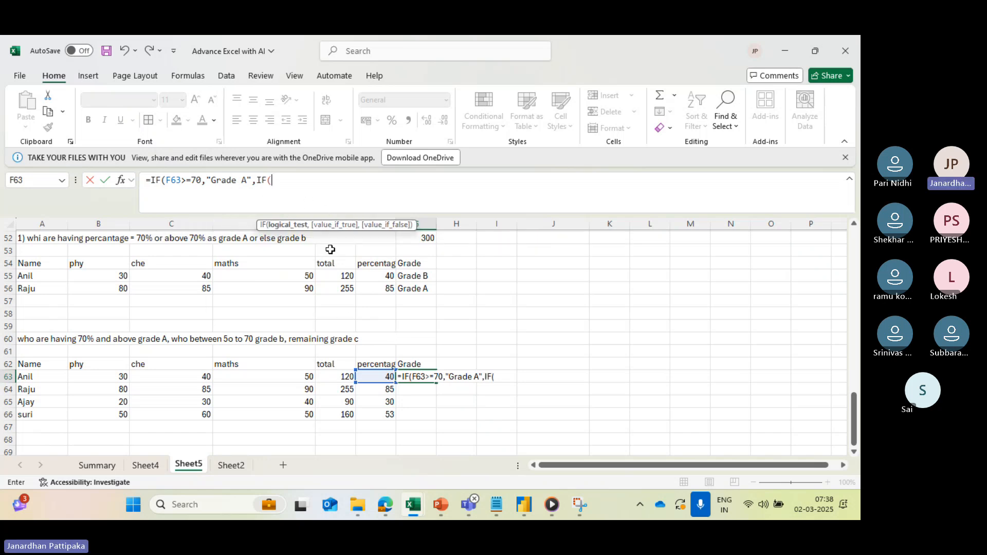
left_click(380, 376)
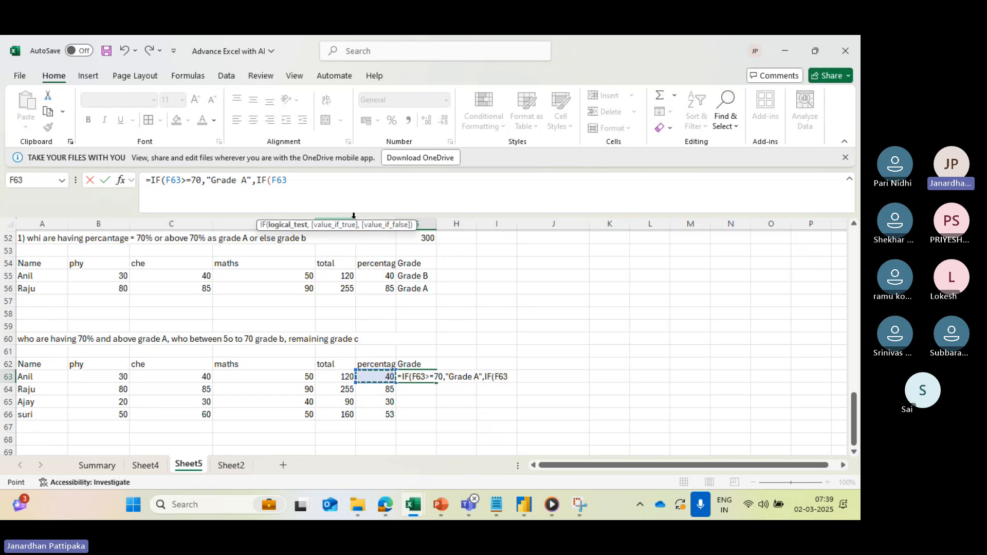
type(">=")
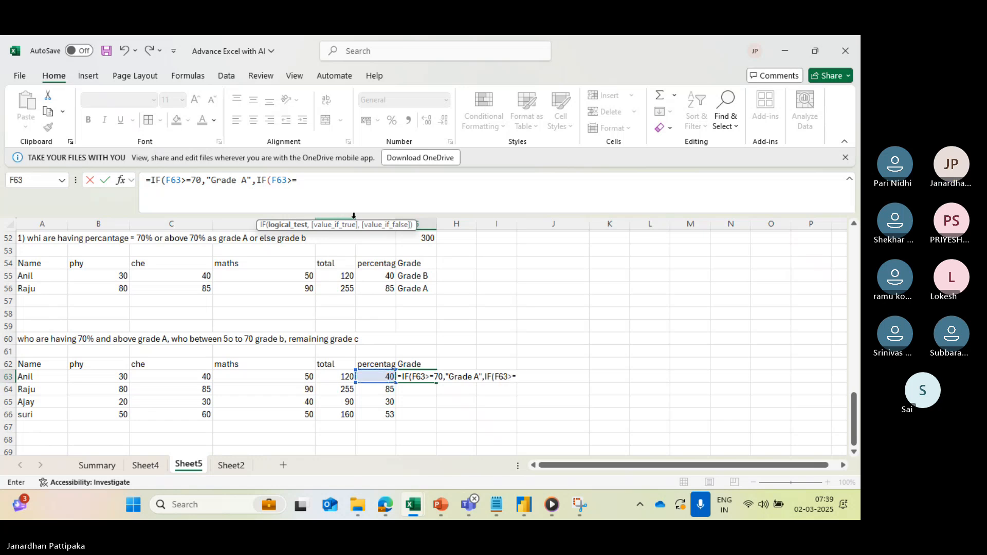
type("50")
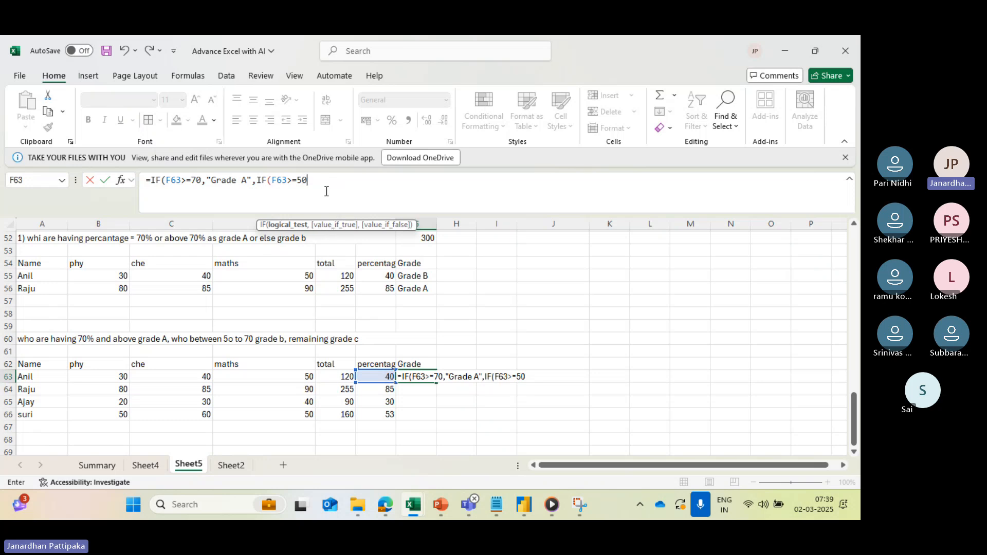
type(",")
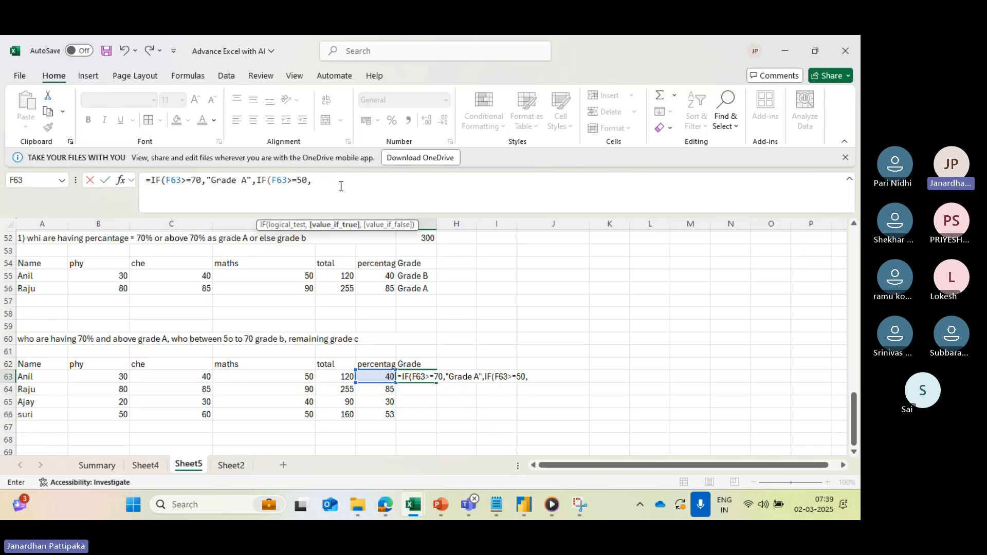
- Give the nested IF in the G63 formula "Grade B" as its value if true
type("\"Grag")
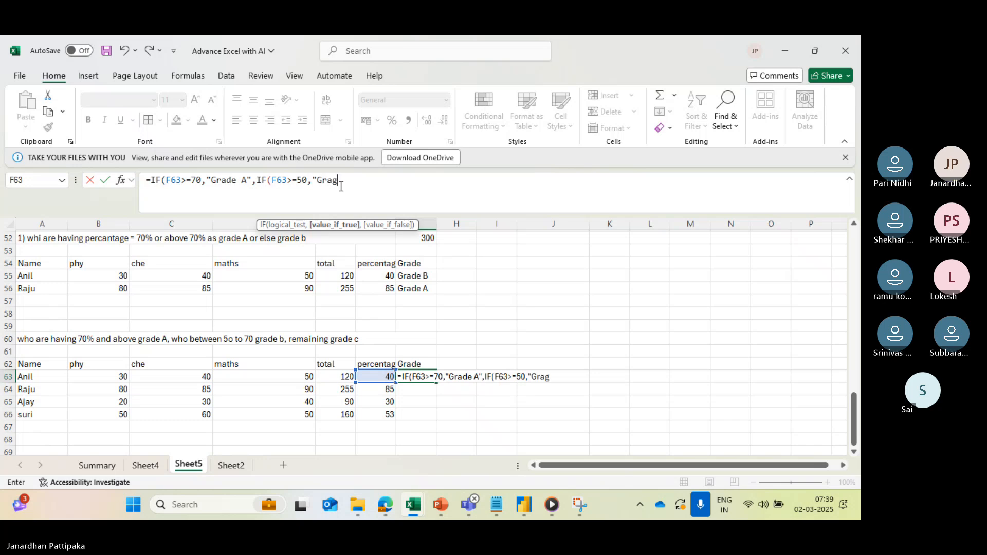
key("BackSpace")
type("de B\"")
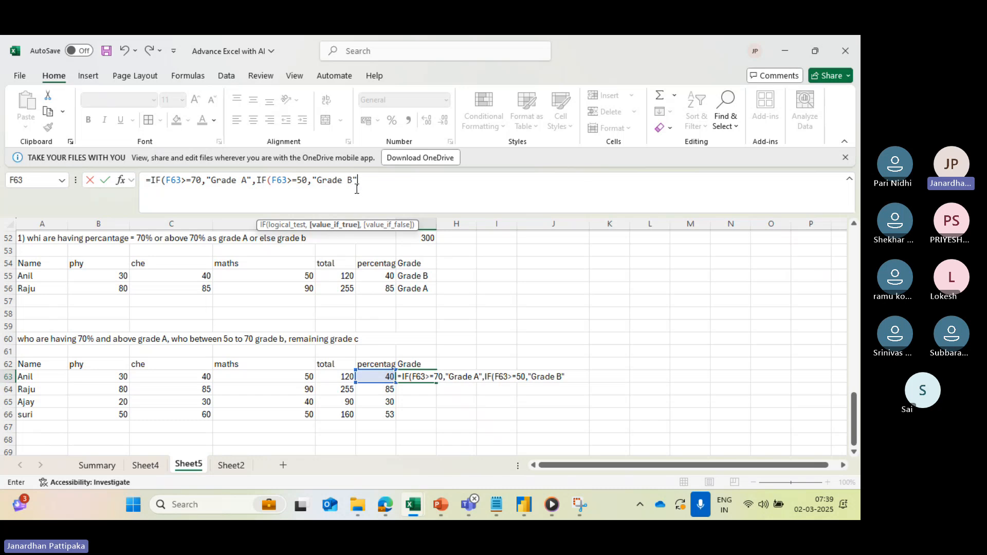
type(",")
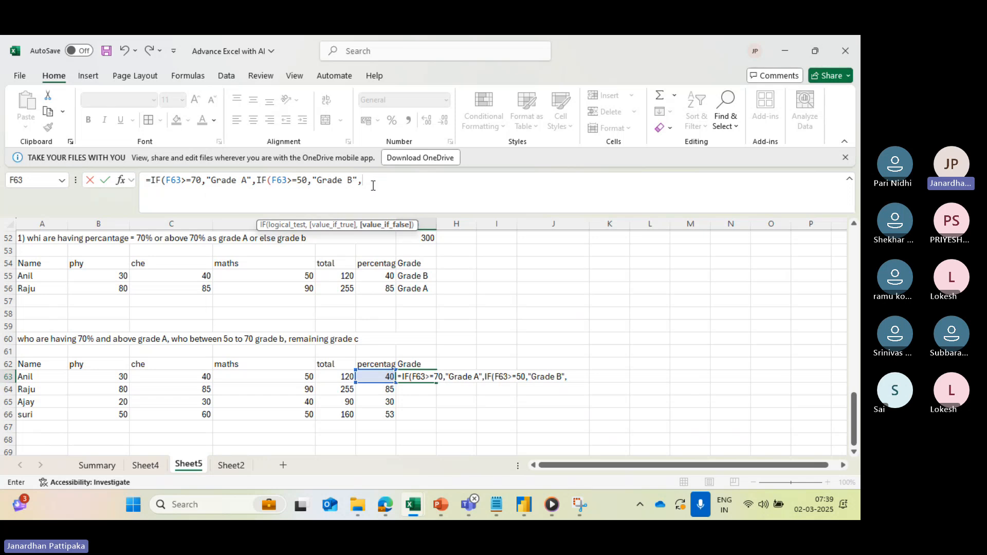
- Give the nested IF "Grade C" as its value if false and close its parenthesis
type("\"Gra")
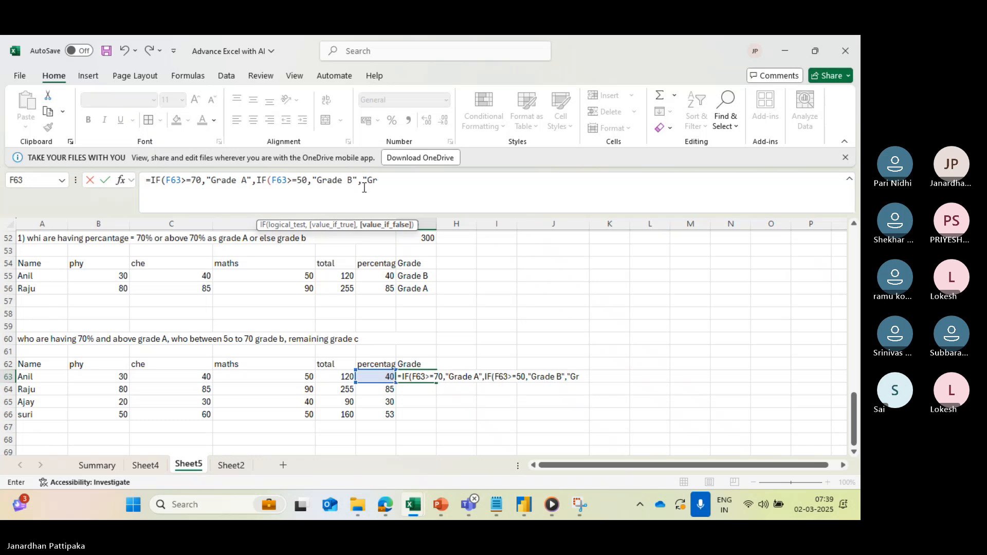
type("de")
key("Caps_Lock")
type("C")
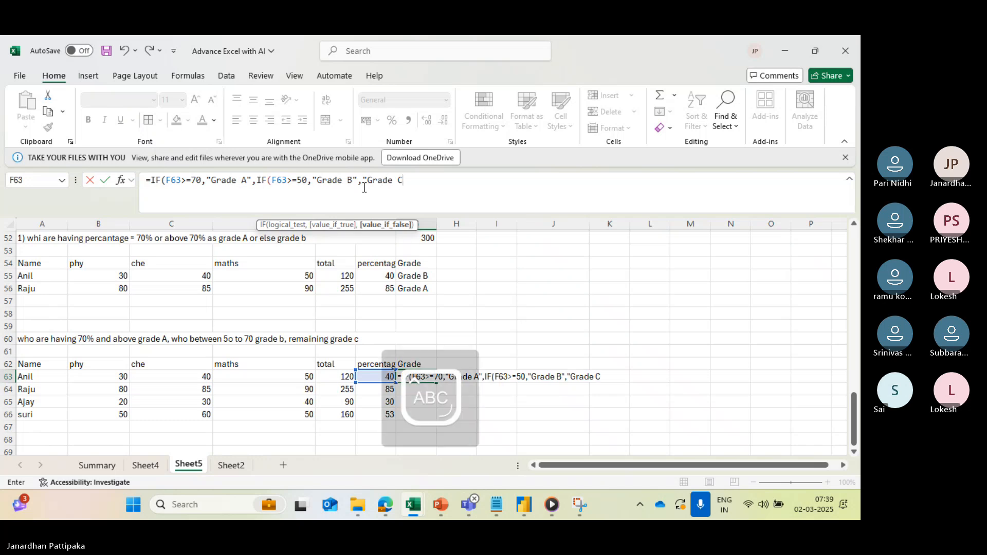
type("\")")
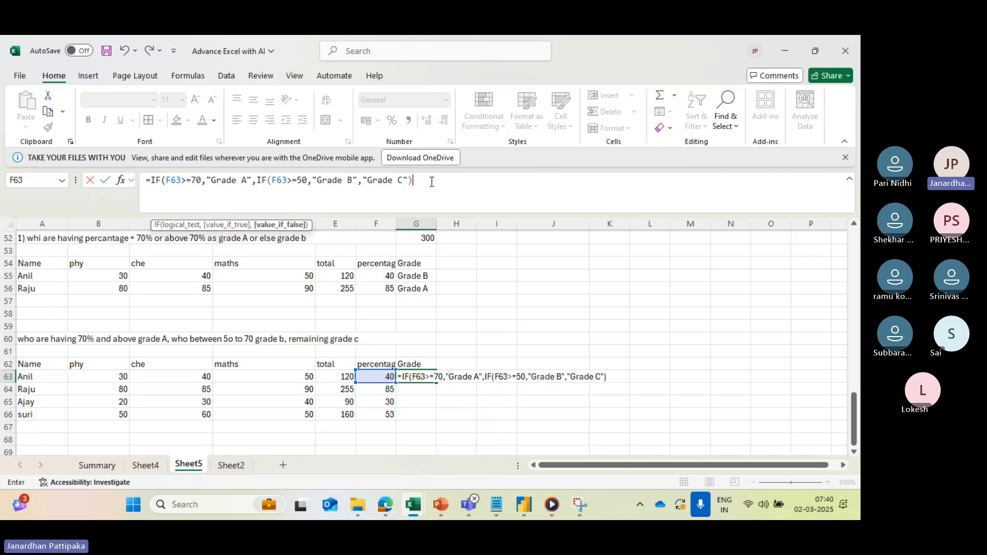
- Reject Excel's proposed correction, add the outer IF's closing parenthesis to the G63 formula yourself and enter it
key("Return")
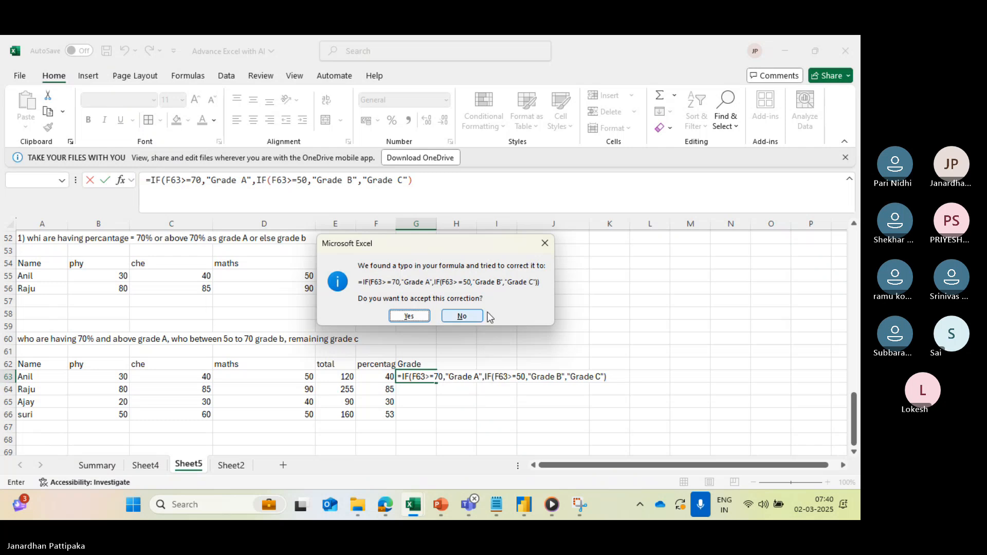
left_click(448, 317)
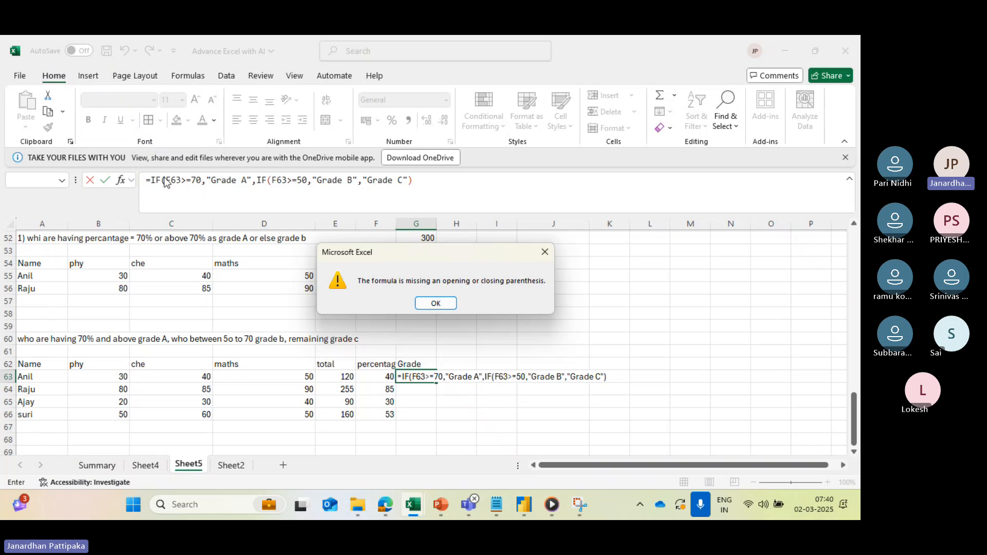
left_click(436, 304)
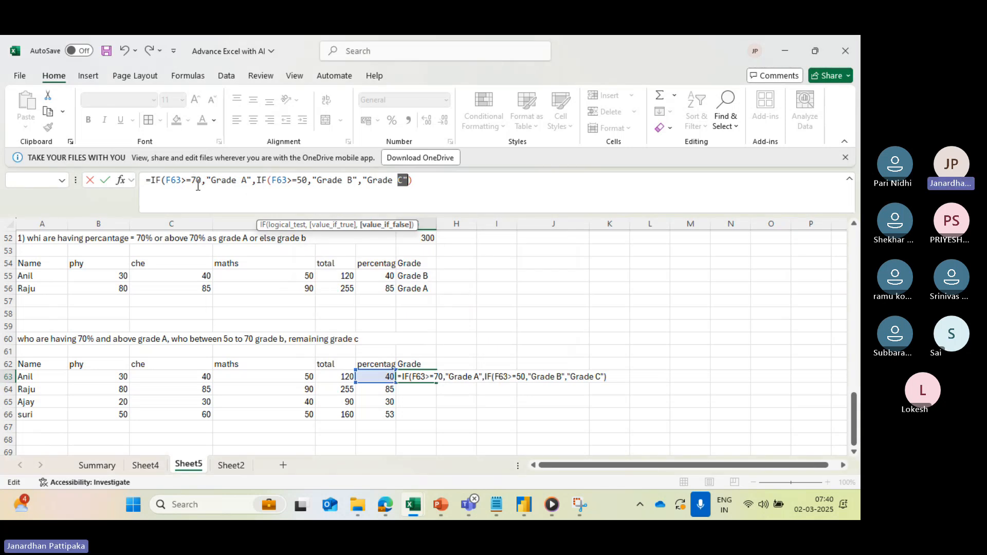
left_click(412, 181)
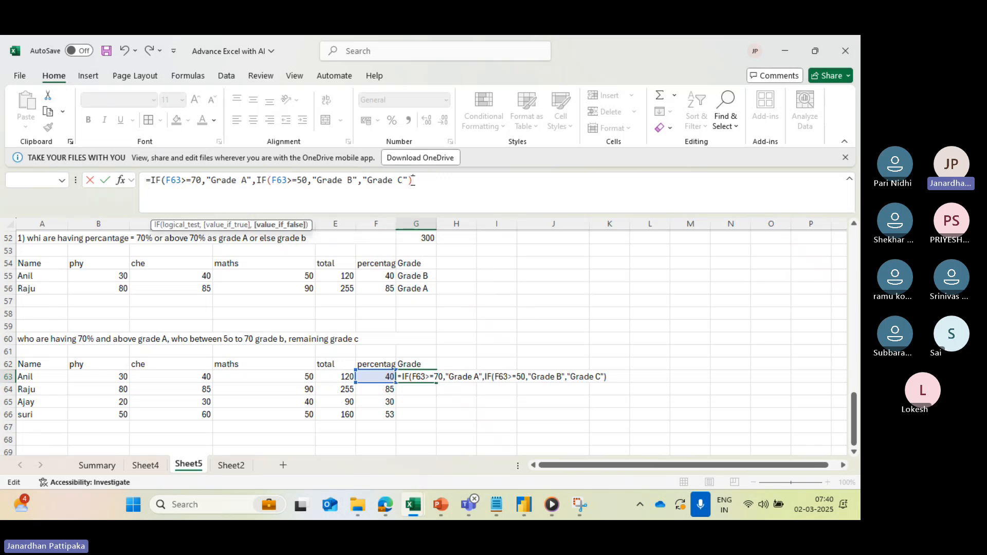
type(")")
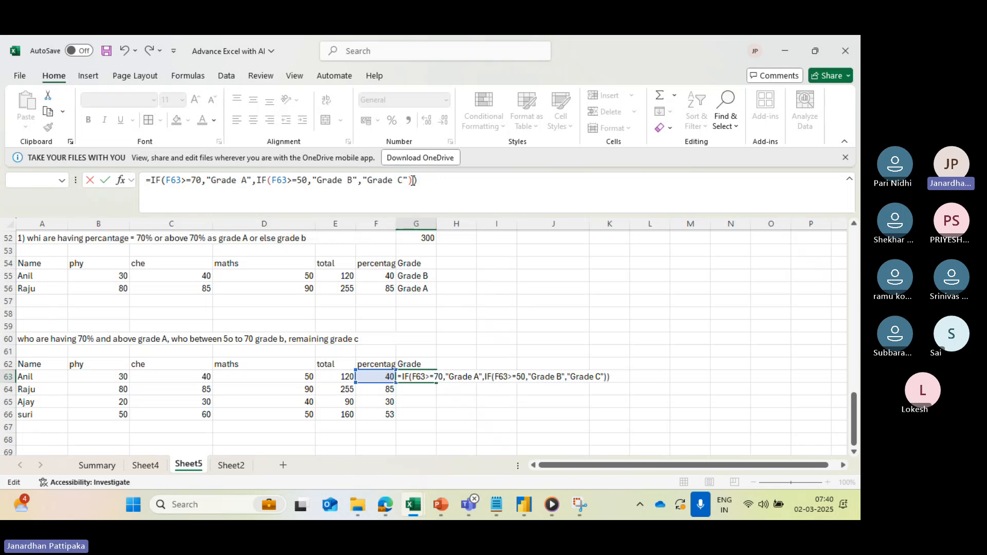
key("Return")
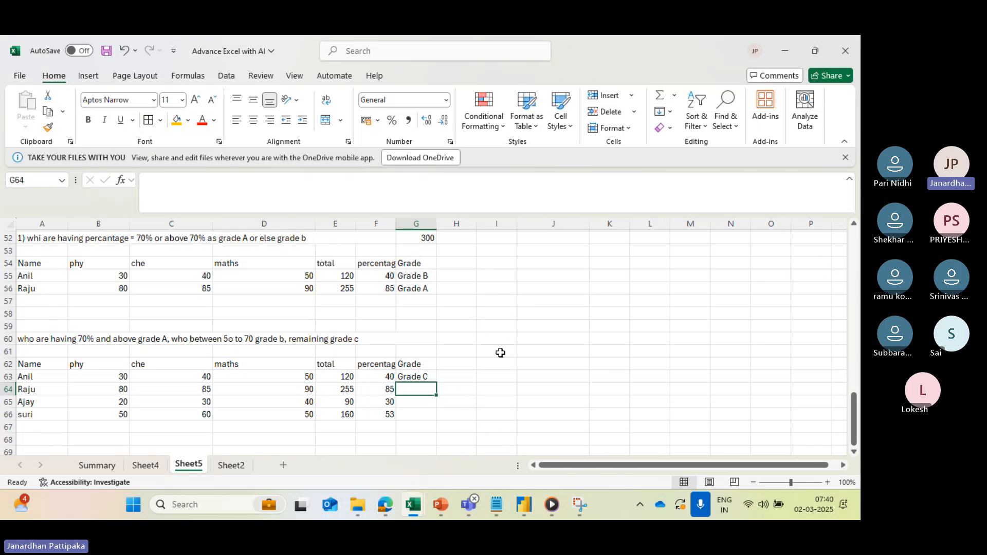
- Check the grade formula in G63 against its percentage and look through the percentages in F64 through F66
left_click(417, 378)
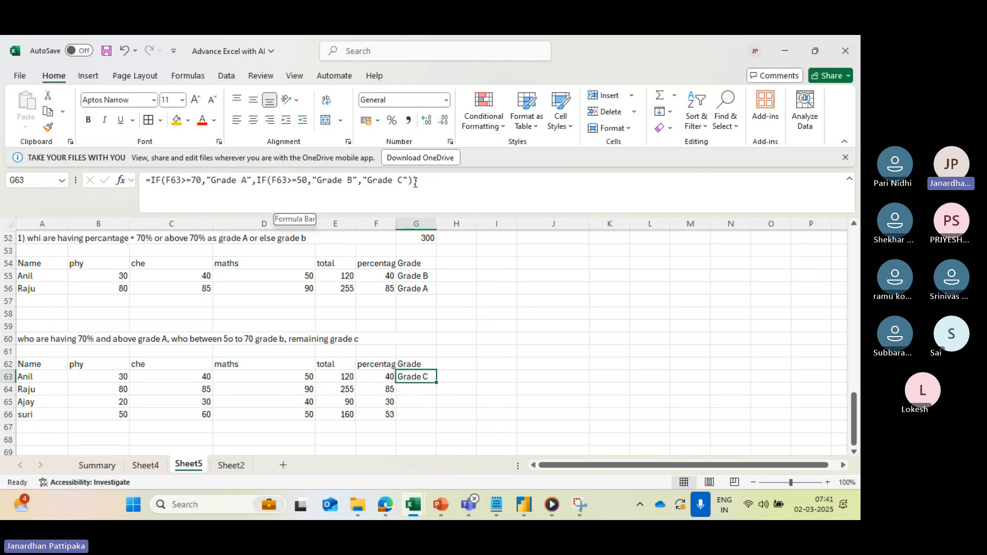
left_click(387, 374)
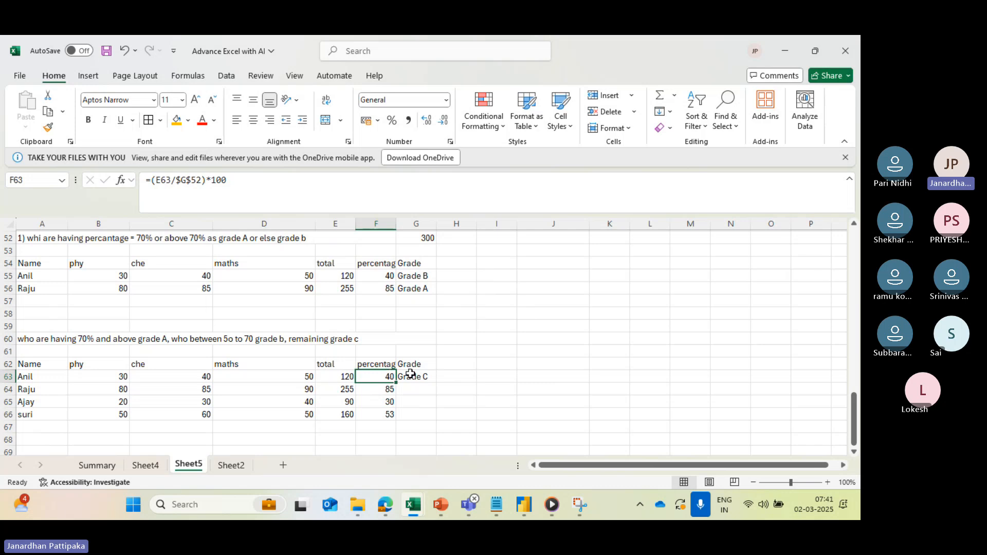
left_click(410, 374)
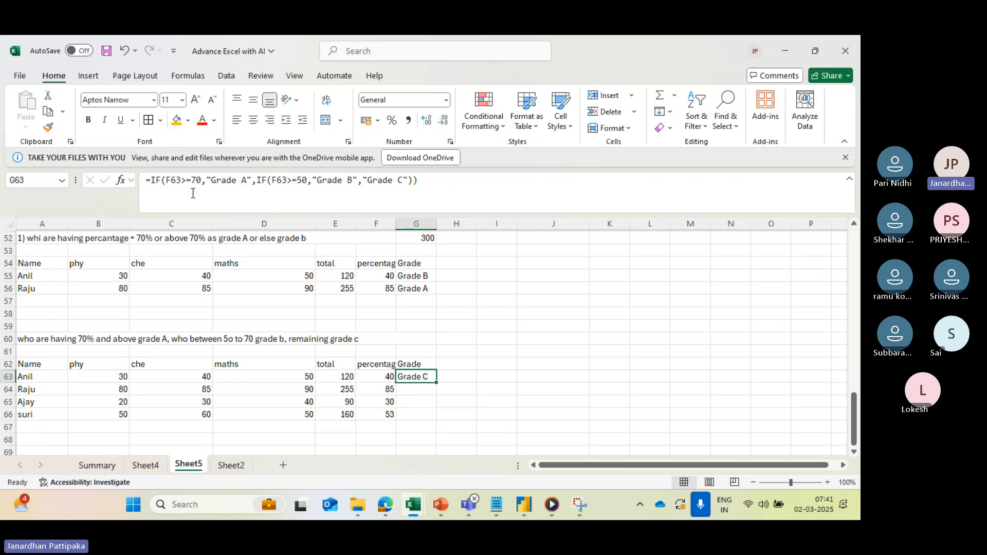
left_click(388, 392)
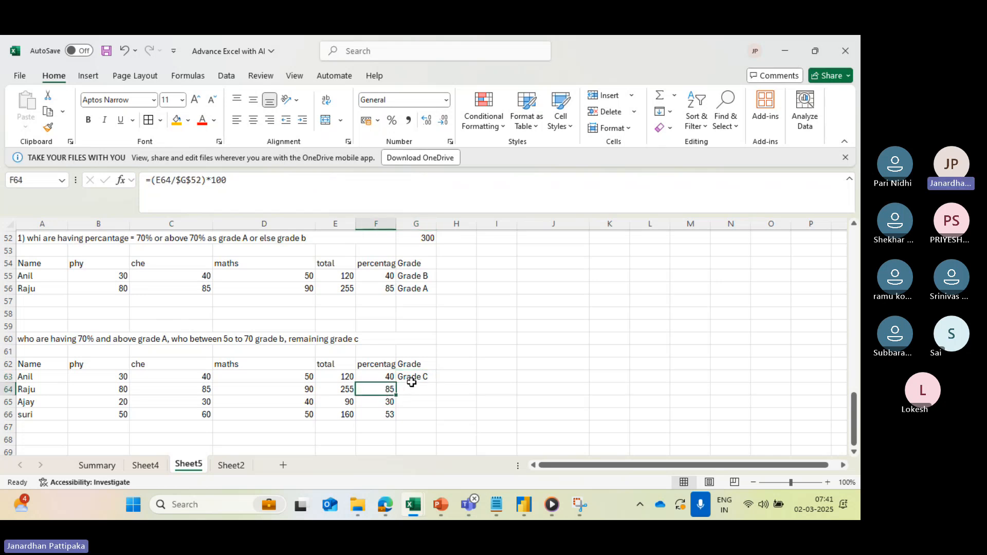
left_click(391, 403)
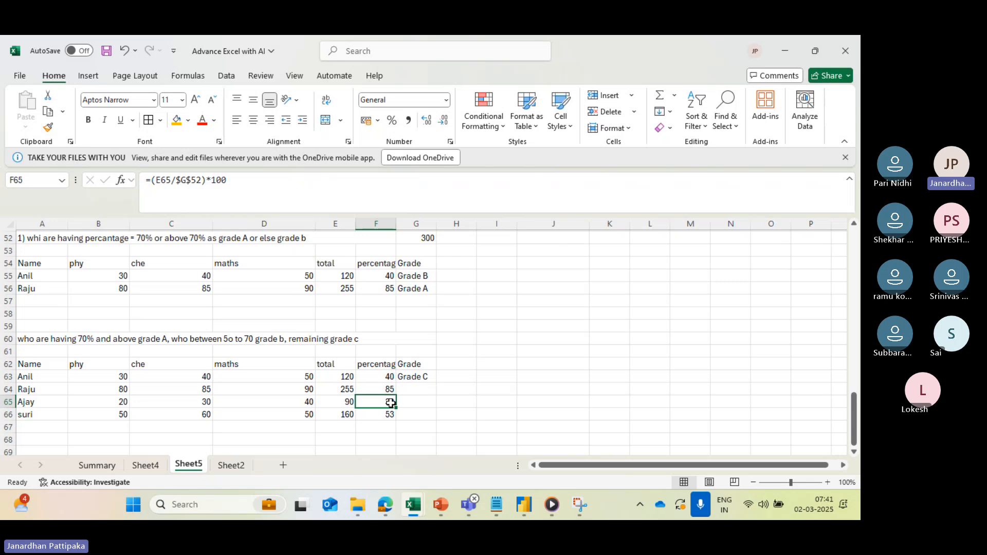
left_click(387, 415)
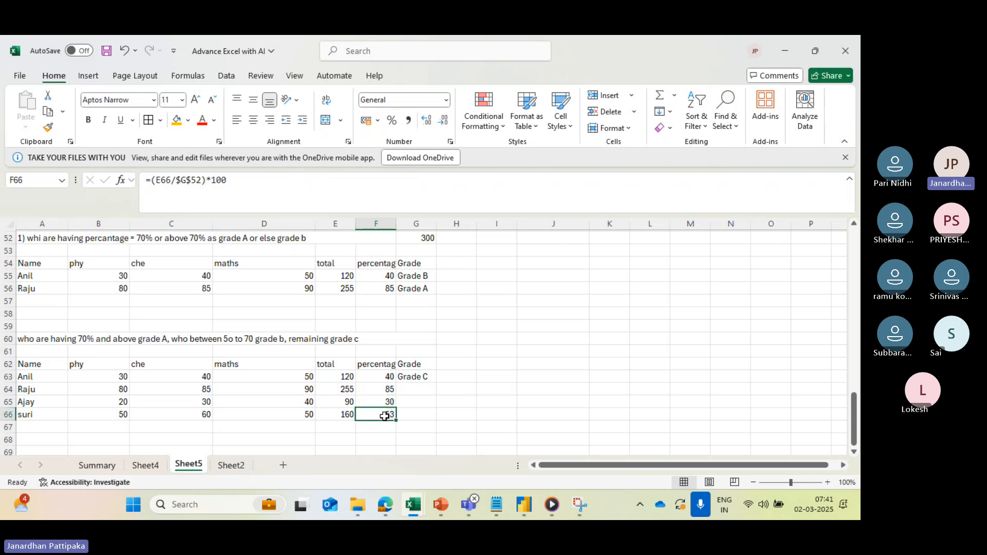
- Copy the nested IF formula from G63 down through G66
left_click(417, 375)
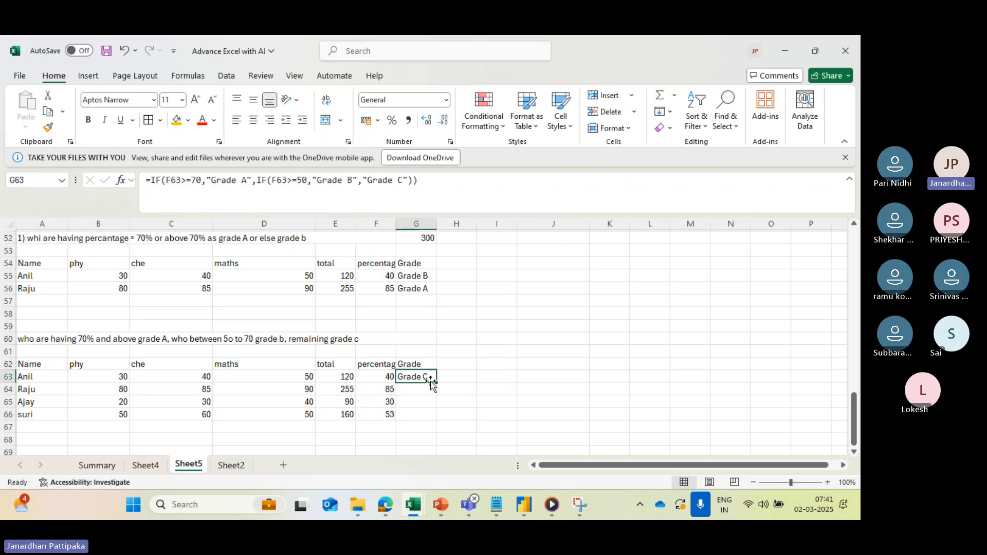
left_click_drag(438, 378, 440, 389)
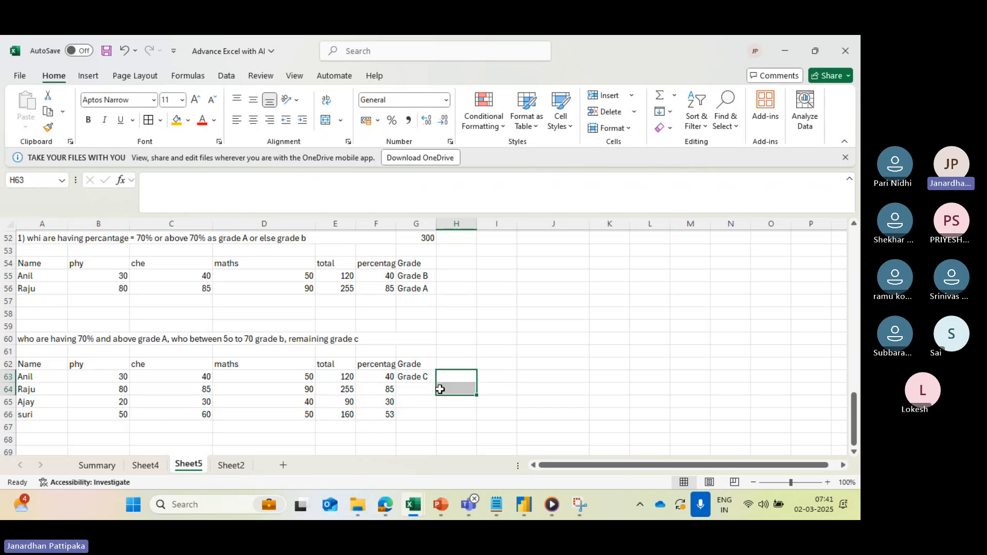
left_click(410, 374)
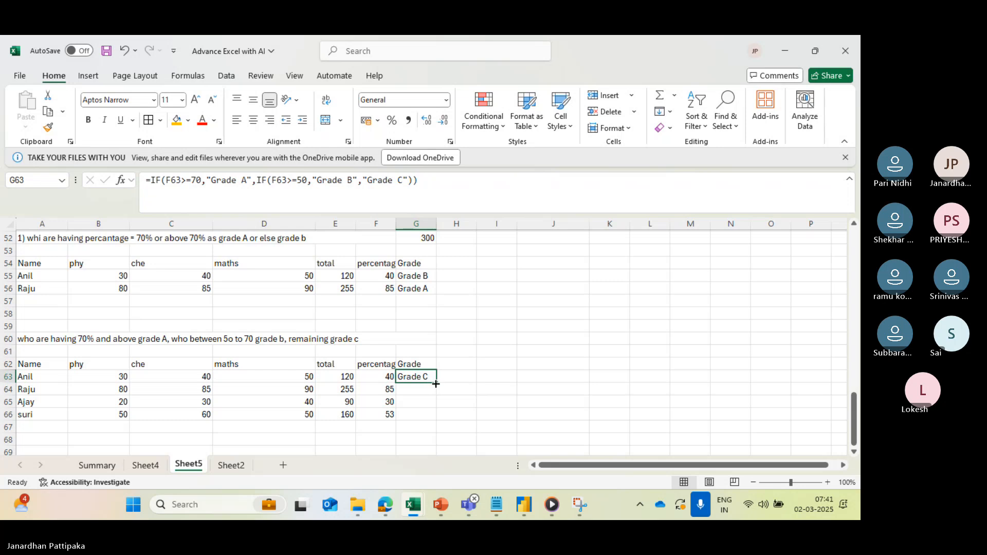
left_click_drag(436, 385, 440, 416)
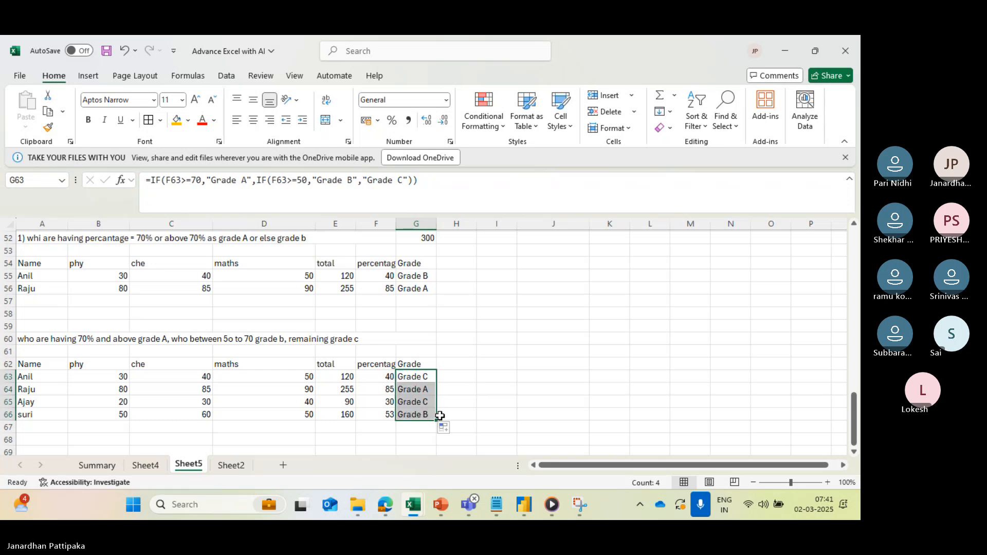
- Compare the percentages in F64 and F65 with their grades and examine the copied nested IF formula in G66
left_click(379, 388)
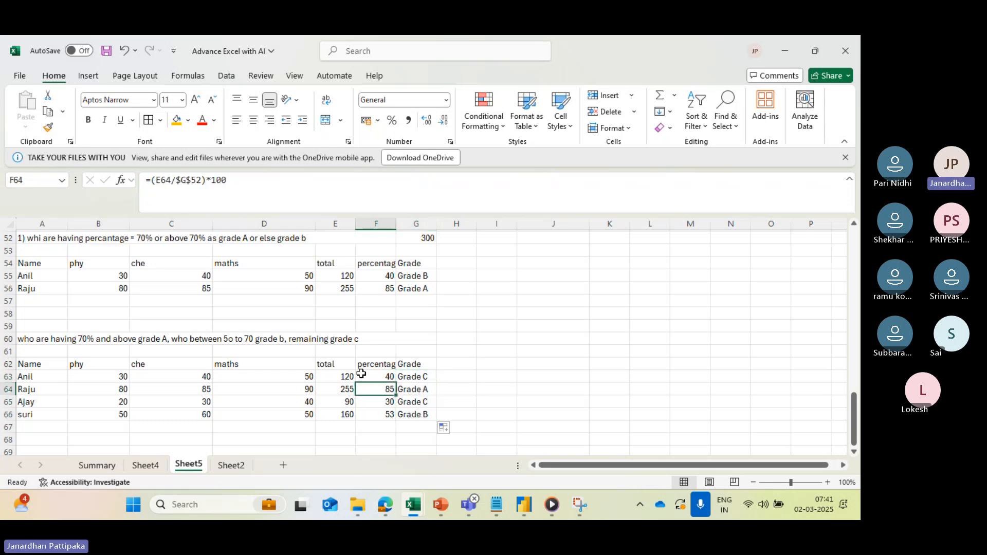
left_click(388, 404)
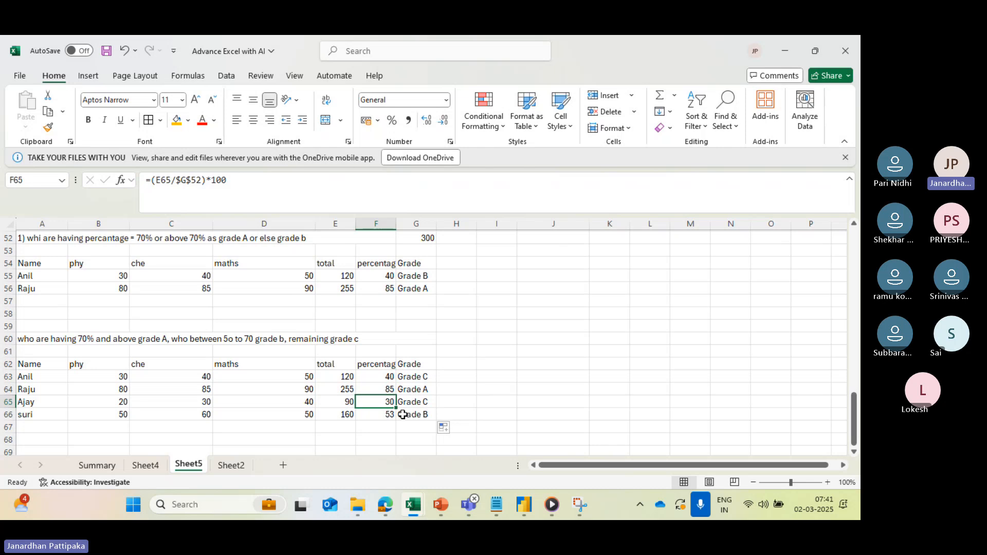
left_click(404, 414)
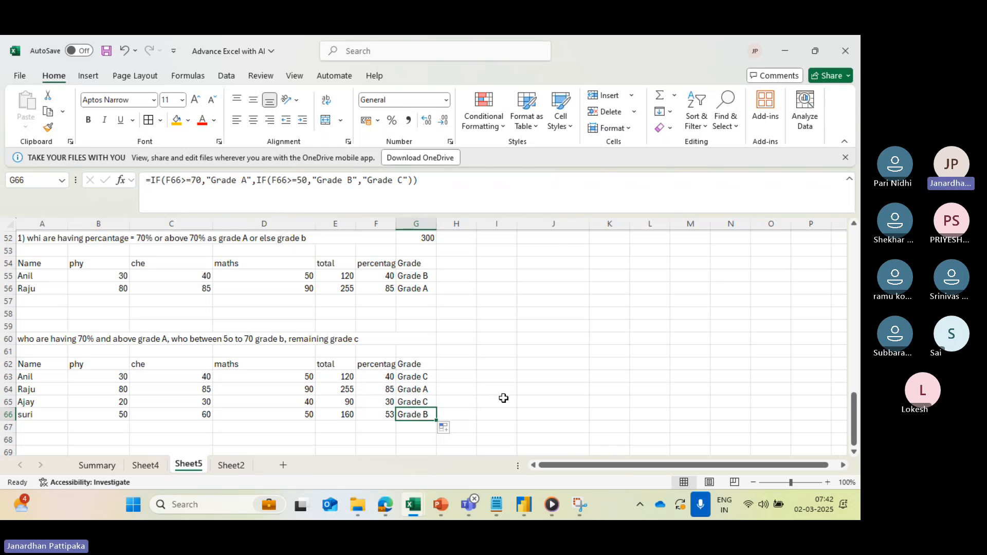
scroll(503, 398, "down", 1)
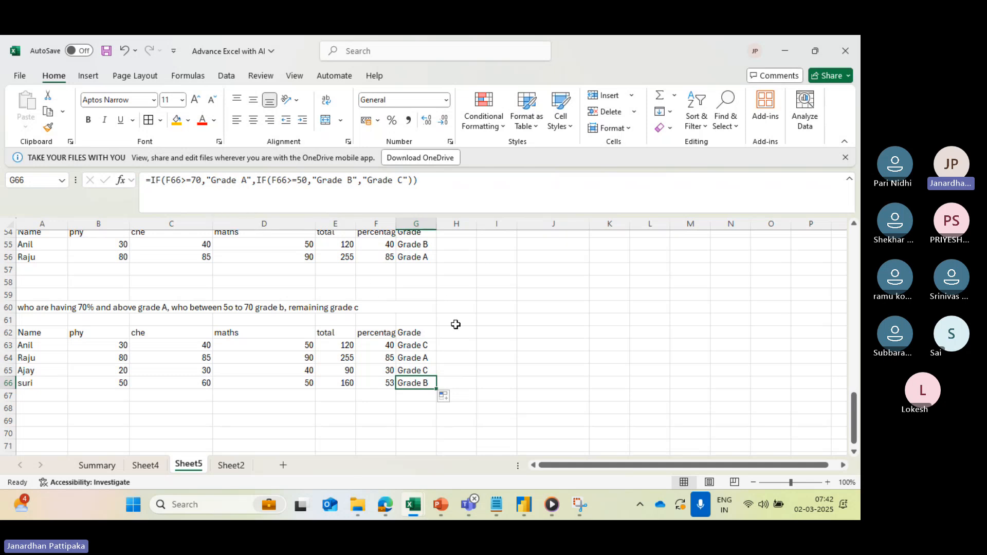
left_click(412, 410)
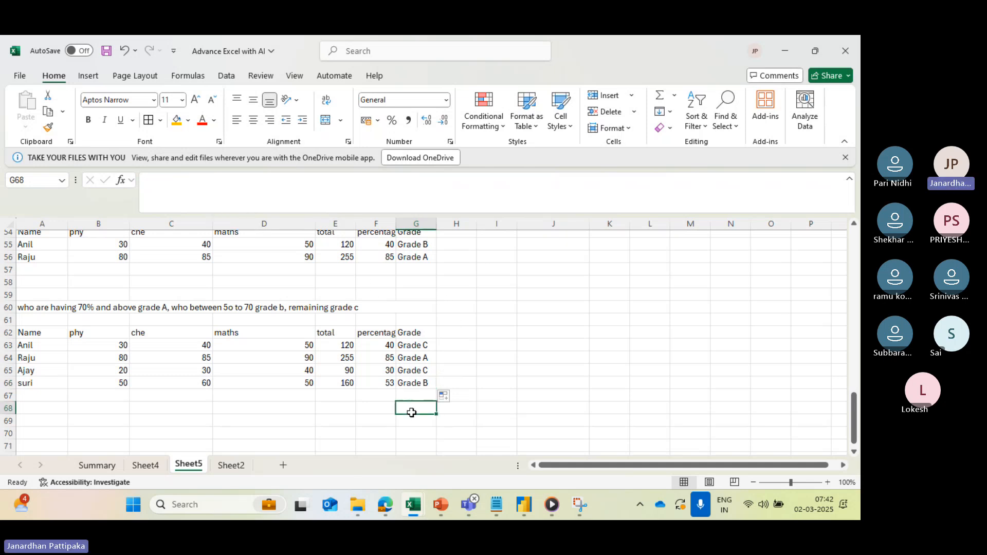
left_click(406, 384)
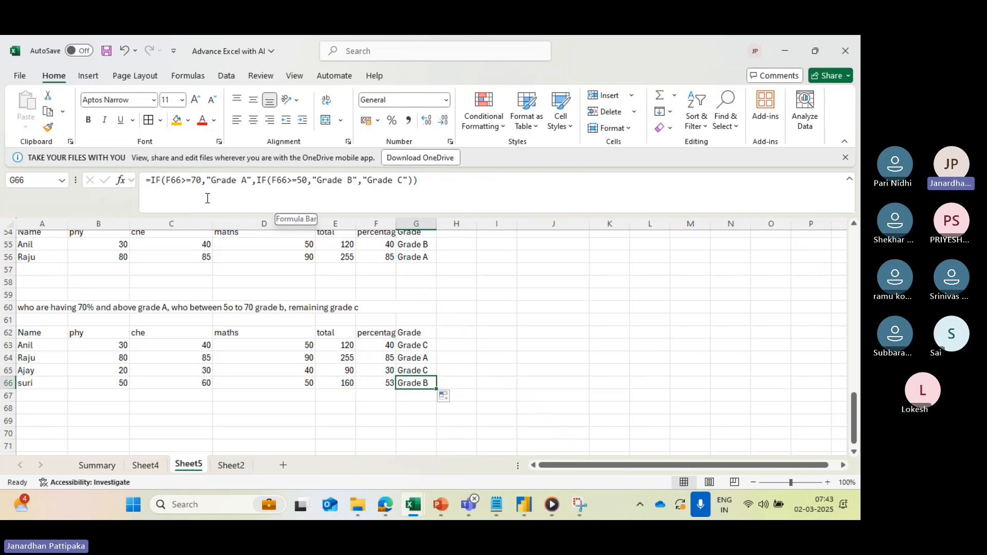
scroll(366, 334, "down", 3)
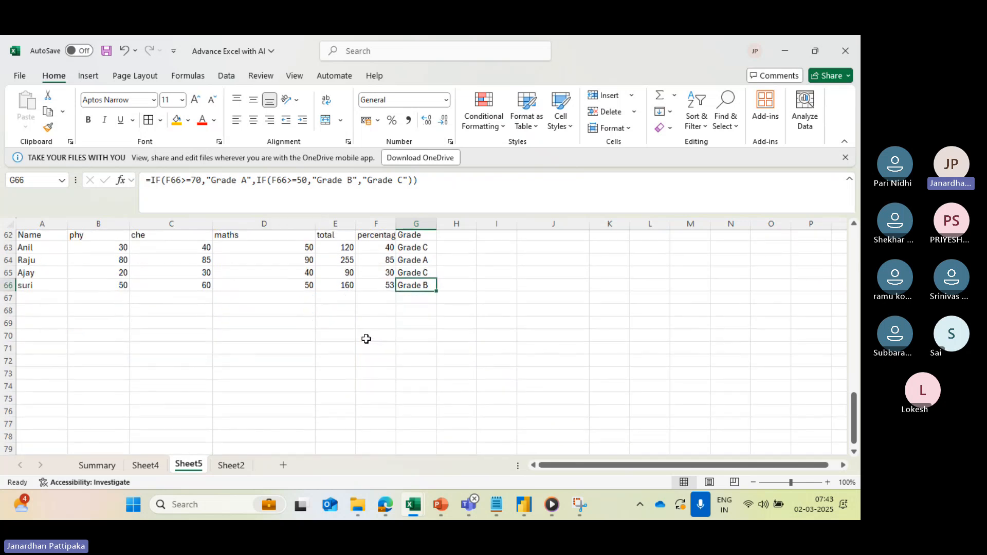
- Enter the label "if with And" in A69, below the second marks table
left_click(57, 310)
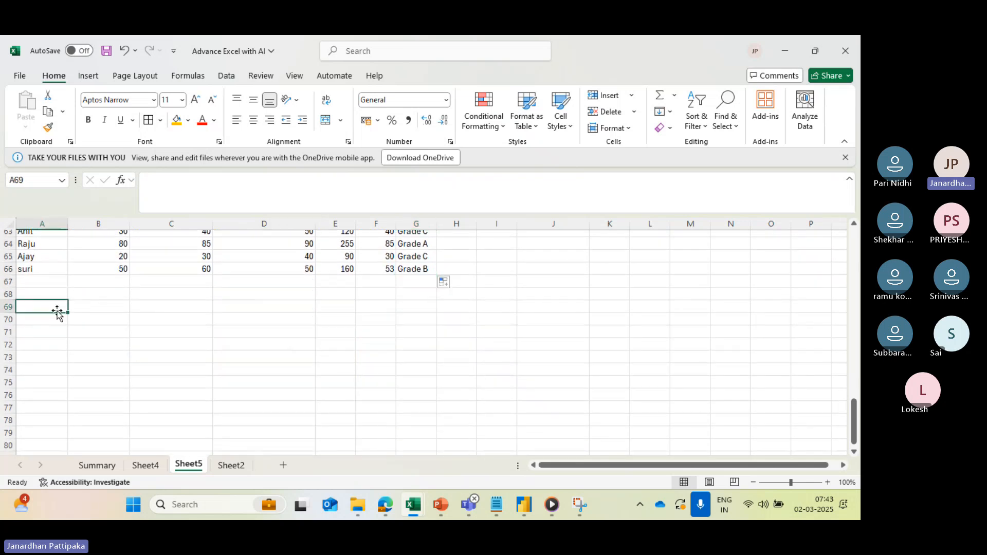
type("i")
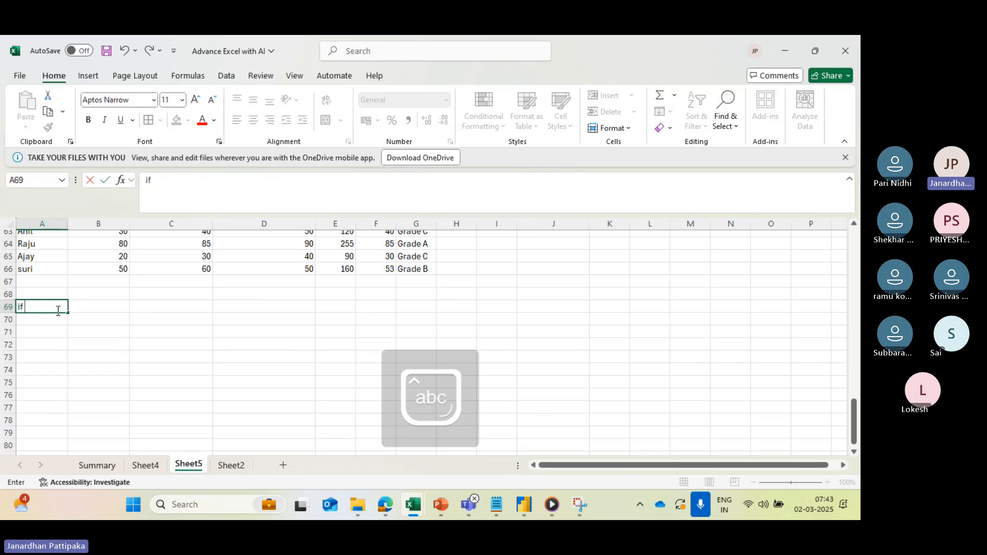
type("f")
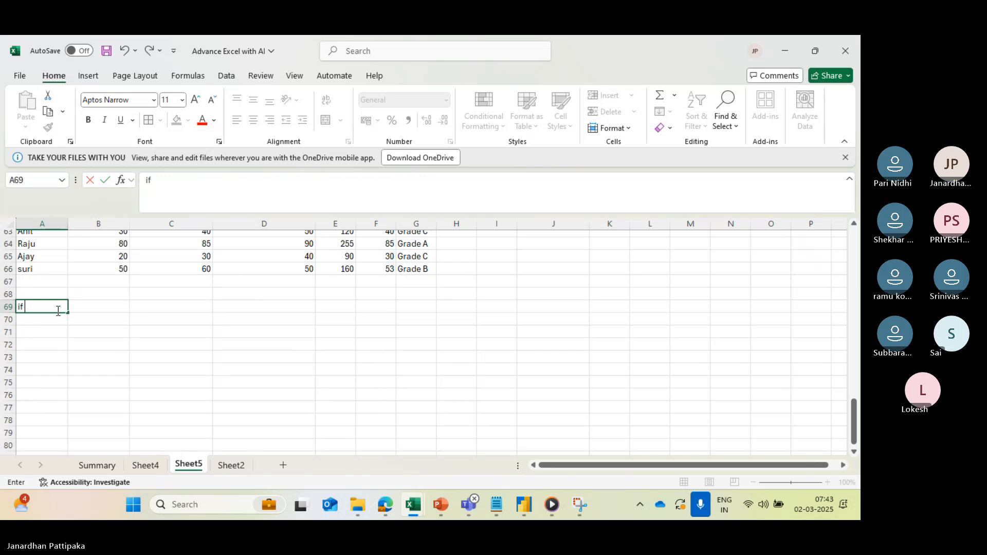
type(" with ")
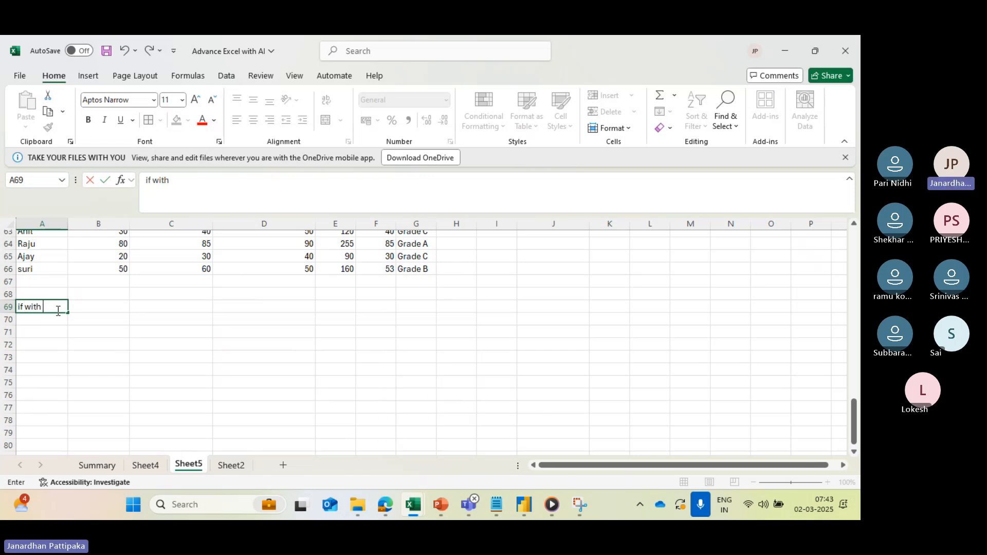
type("And")
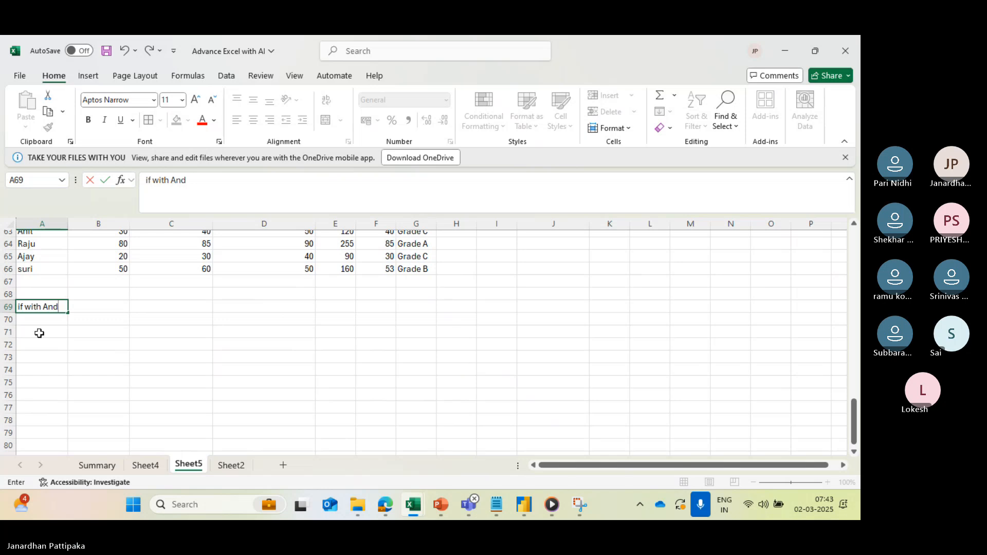
- Enter the label "if with or" in A70, directly below the "if with And" label
left_click(41, 320)
type("if ")
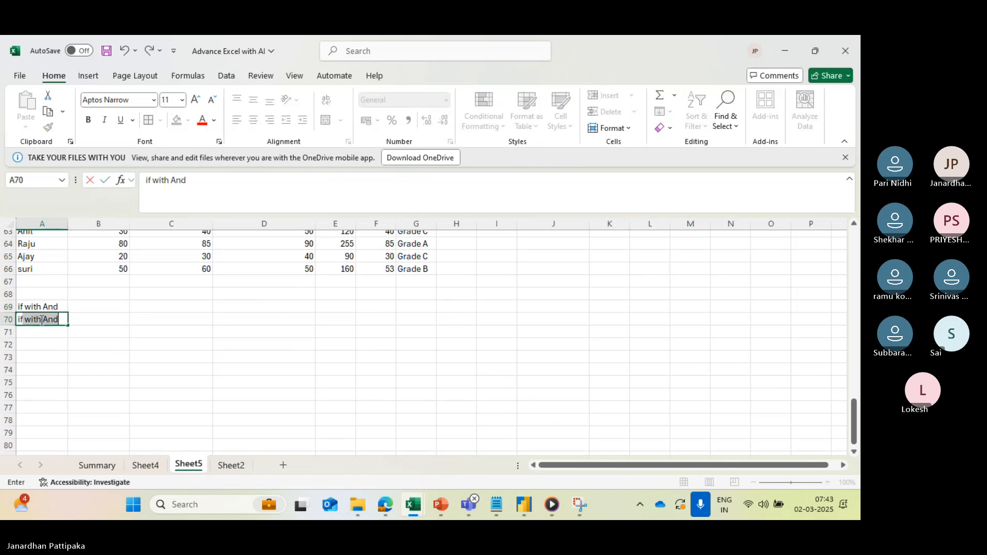
type("with")
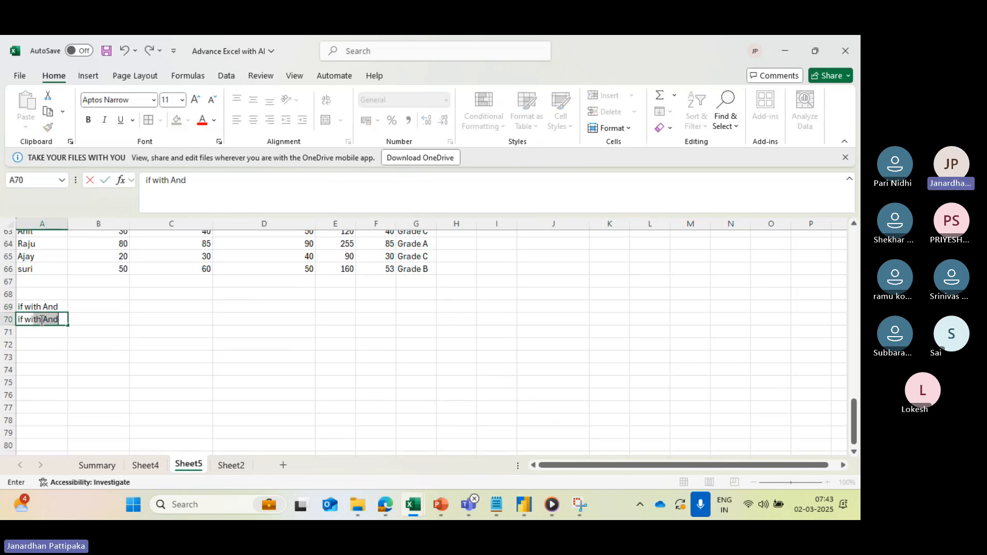
key("BackSpace")
type("or")
left_click(42, 350)
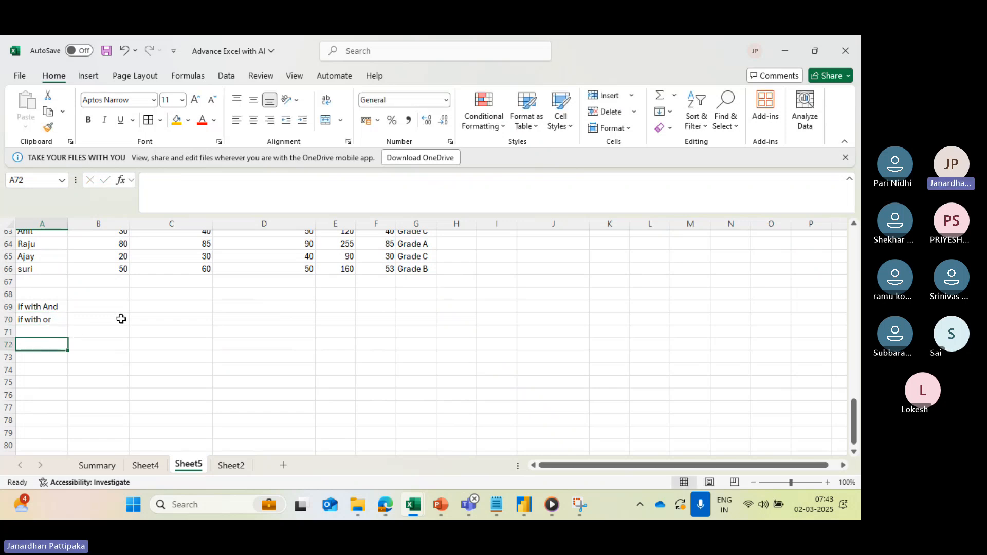
- Describe the AND rule in B69 as "All the given conditions must be true to print the out put"
left_click(87, 308)
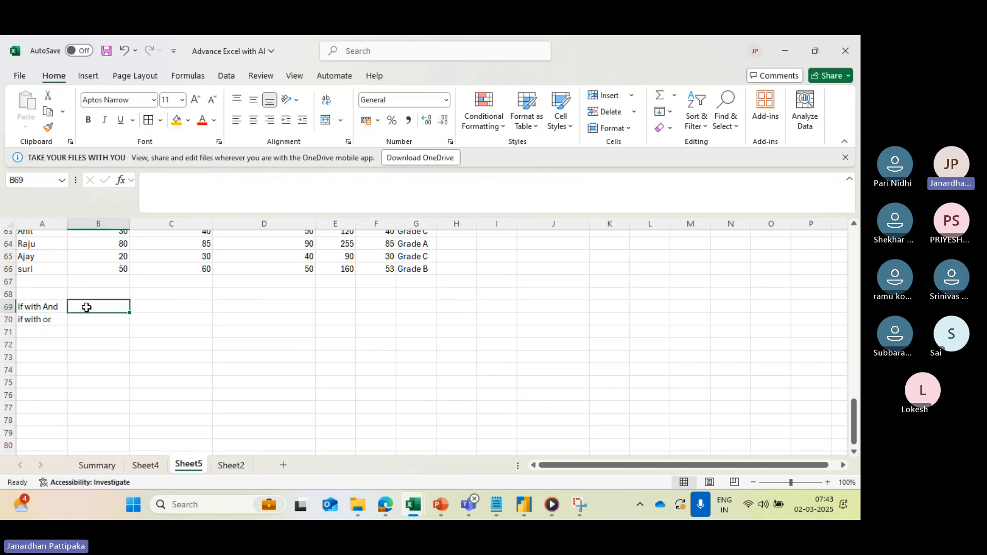
type("All con")
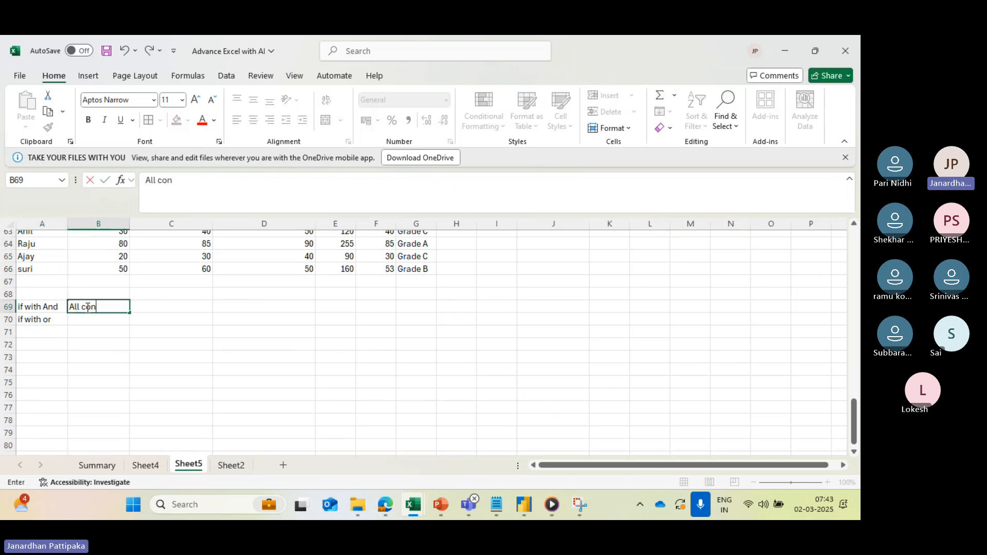
type("ditions")
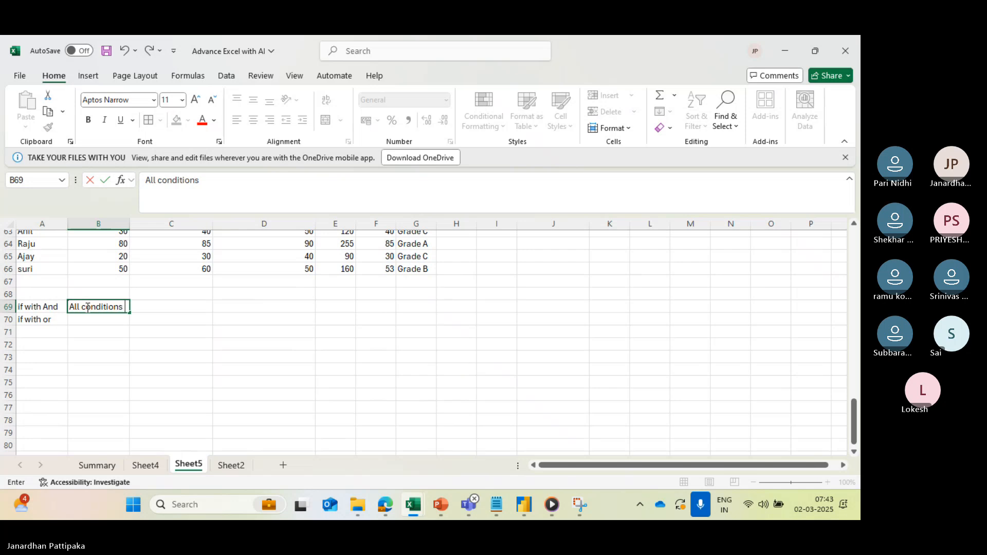
key("BackSpace")
key("BackSpace")
key("BackSpace")
key("BackSpace")
key("BackSpace")
key("BackSpace")
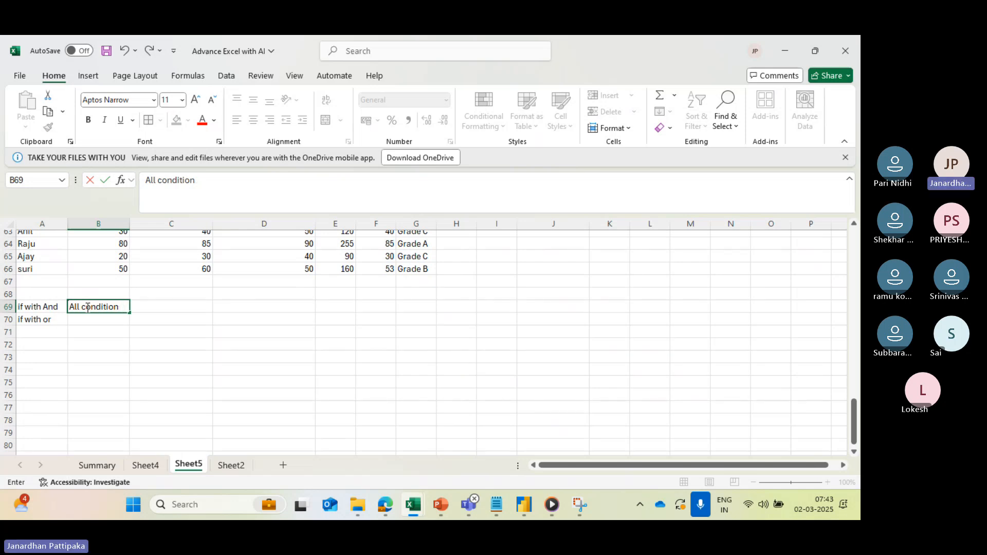
key("BackSpace")
key("BackSpace")
key("BackSpace")
key("BackSpace")
key("BackSpace")
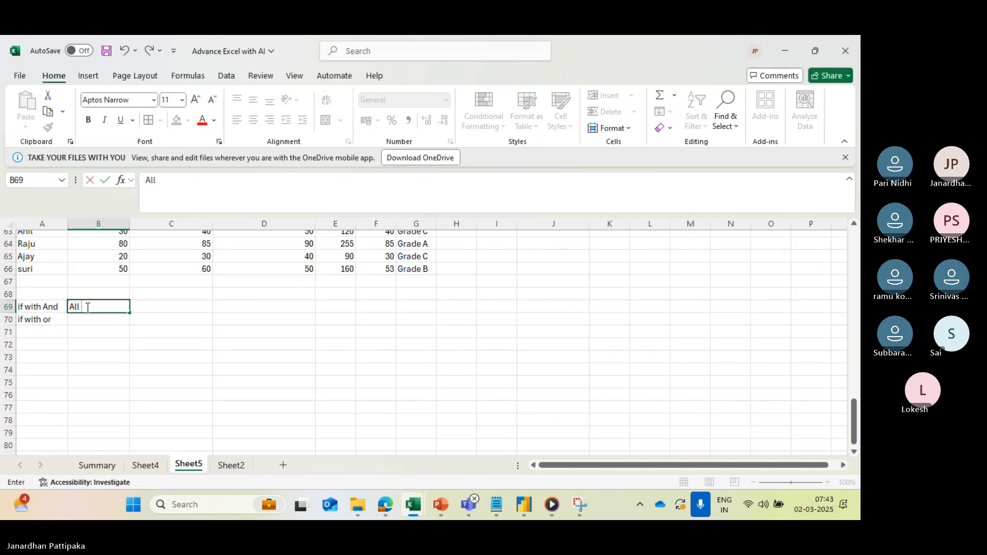
type("the given ")
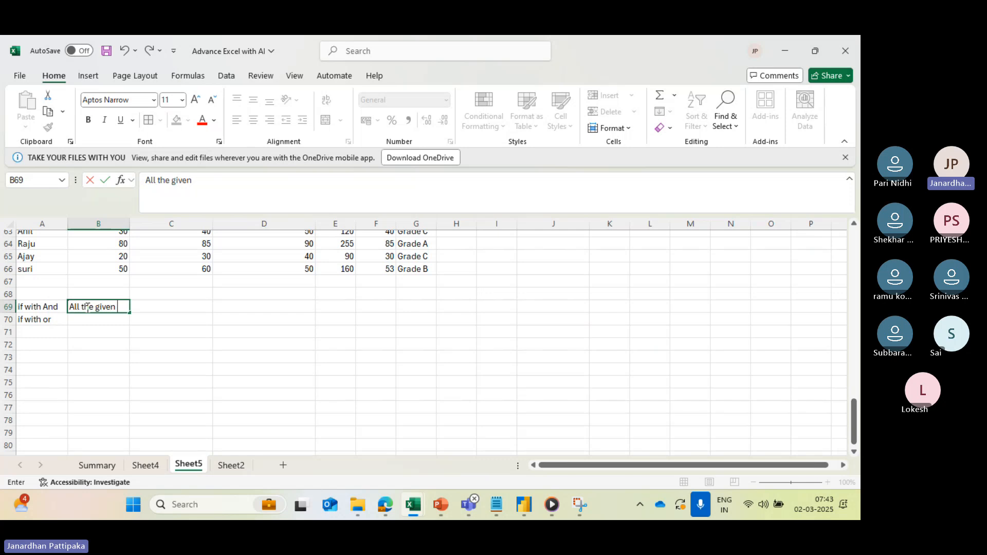
type("conditions ")
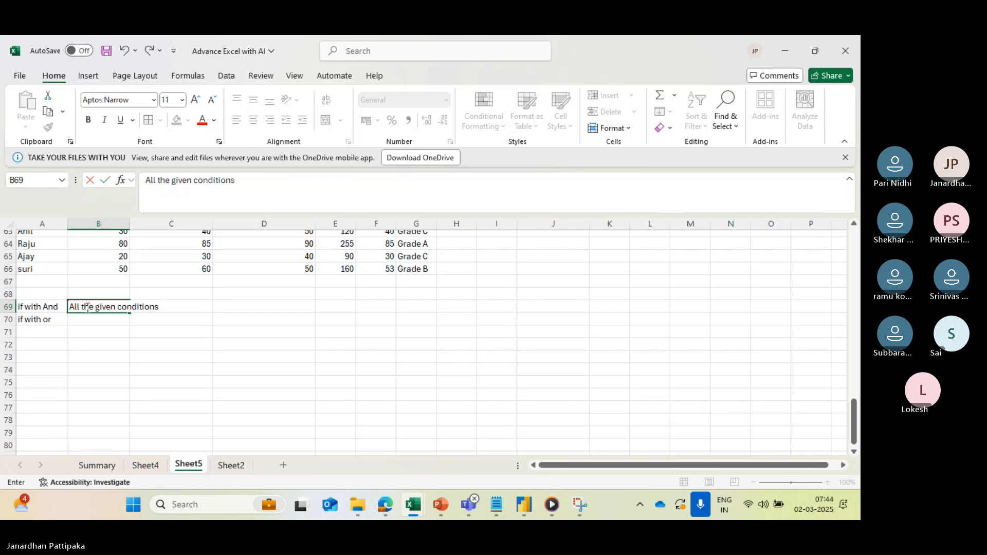
type("must be")
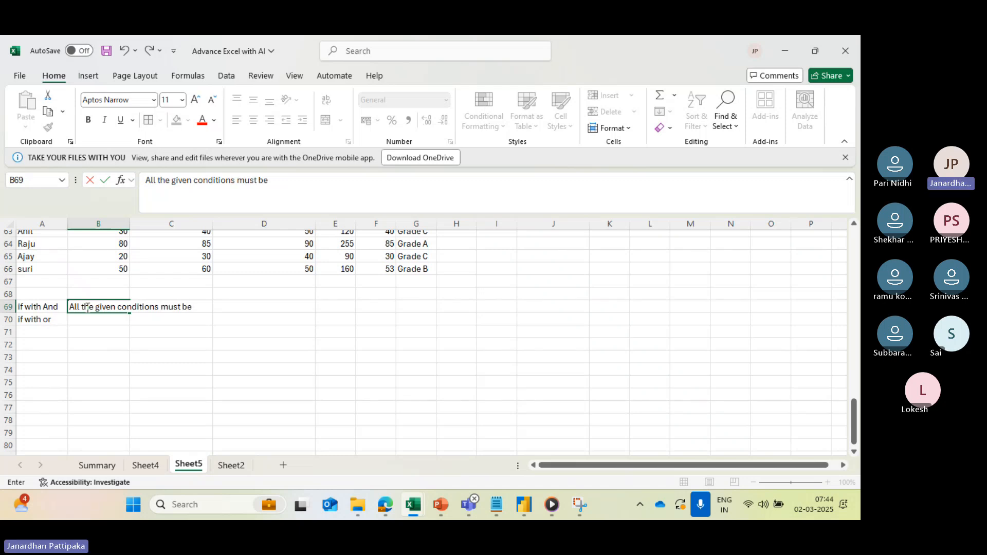
type(" tru")
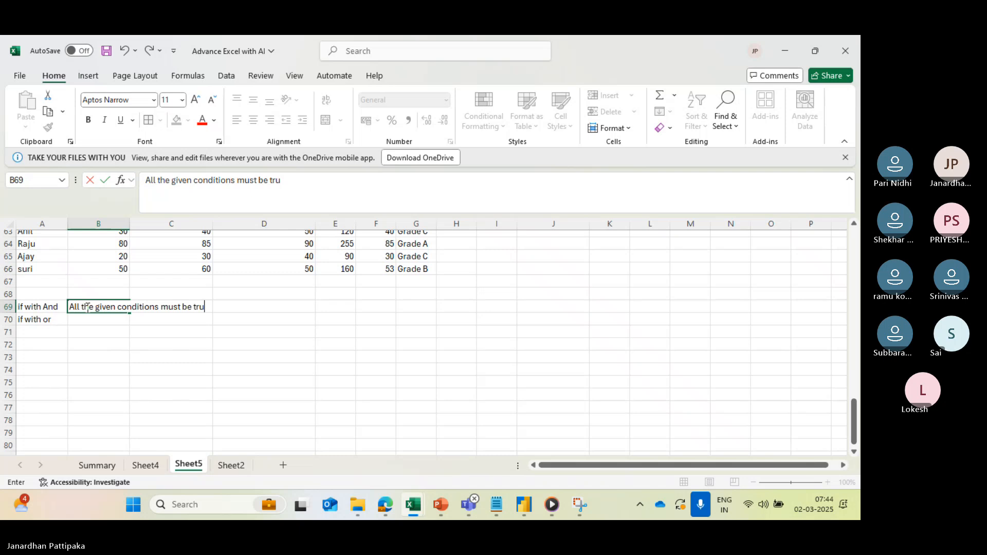
type("e to print the out")
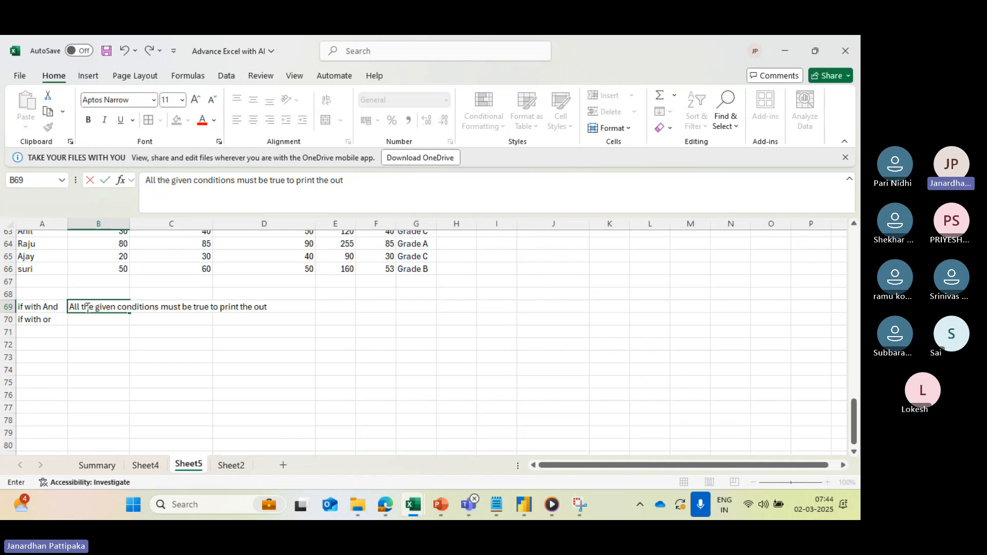
type(" put")
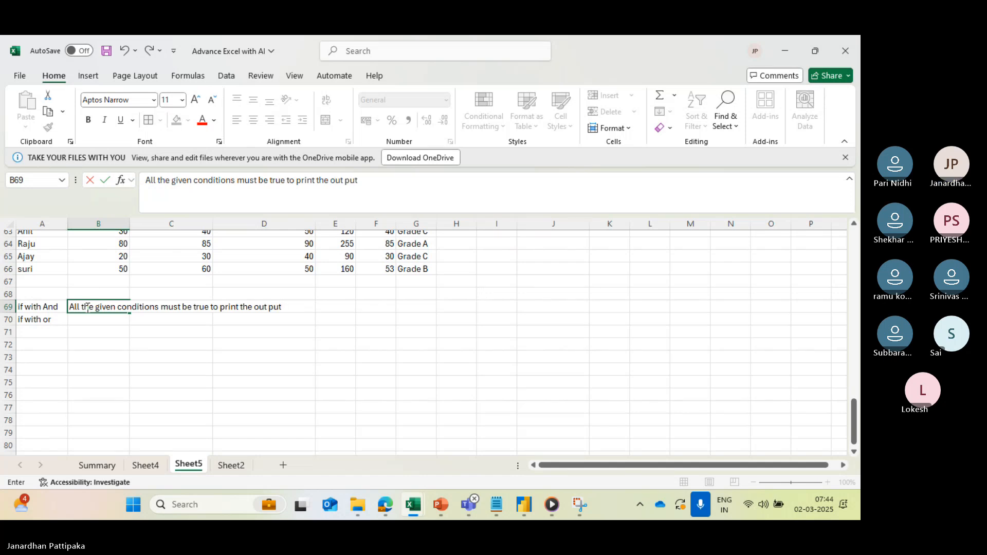
- Capitalise the last word of the label in A70 so that it reads "if with OR"
left_click(86, 324)
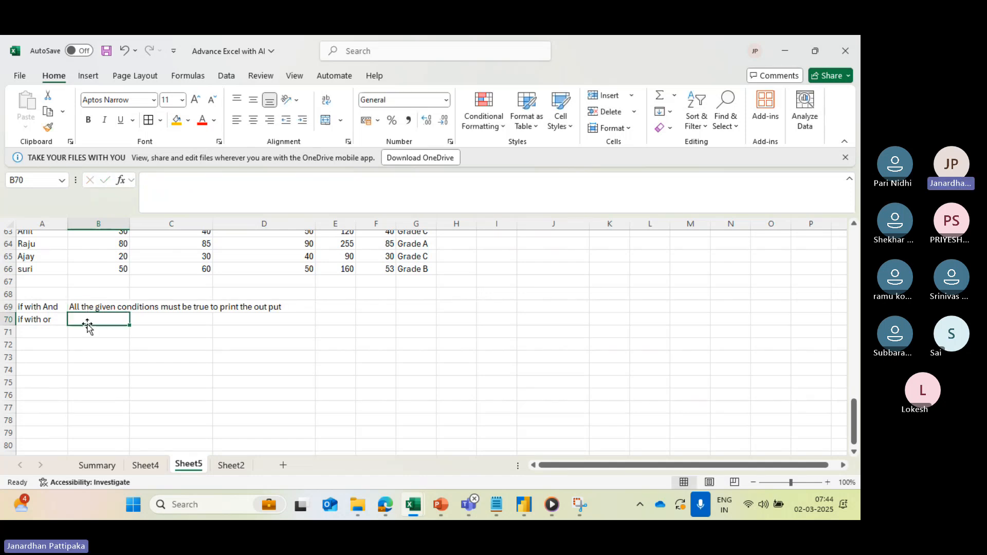
left_click(47, 319)
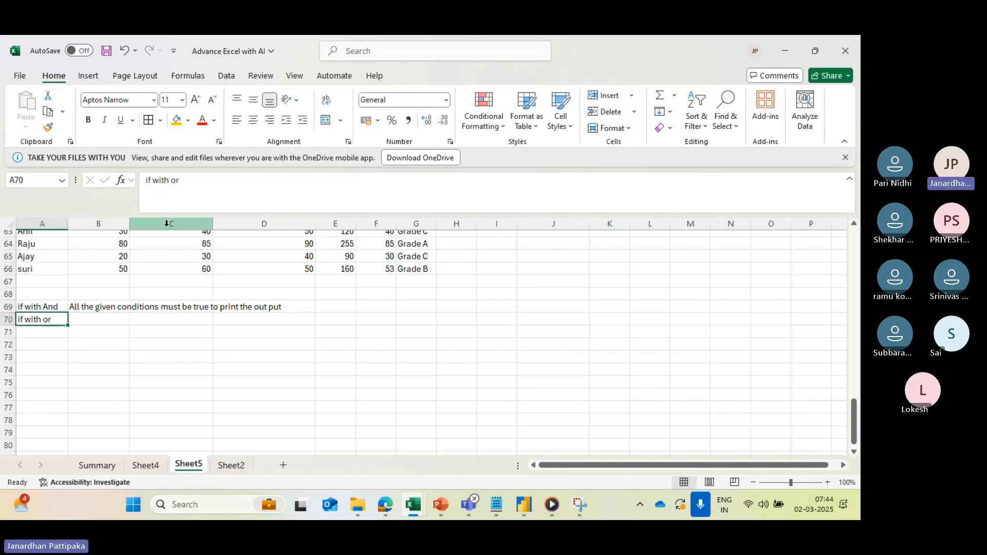
left_click(184, 181)
key("BackSpace")
key("BackSpace")
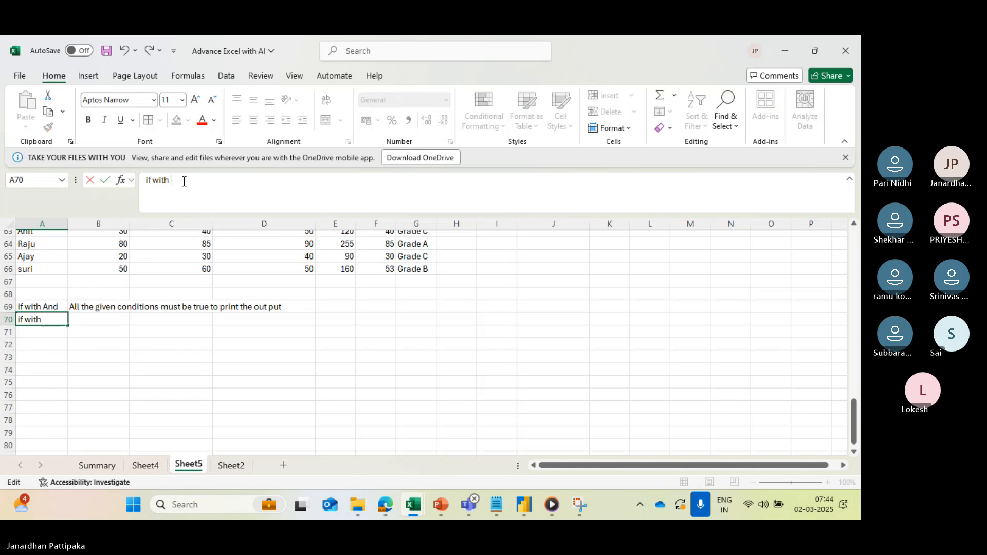
key("Caps_Lock")
type("OR")
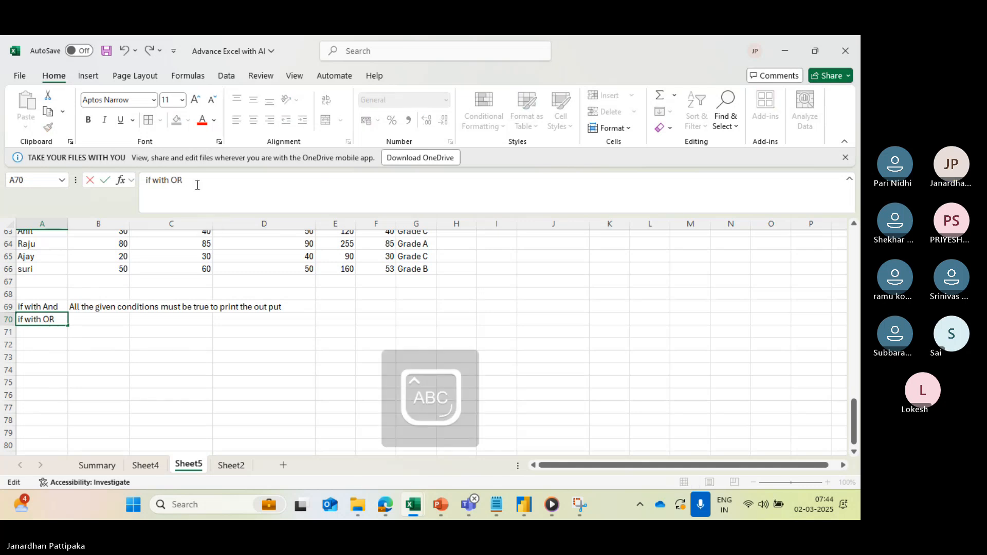
- Describe the OR rule in B70 as "anuy of the given condituon must be true to print the out put"
left_click(108, 323)
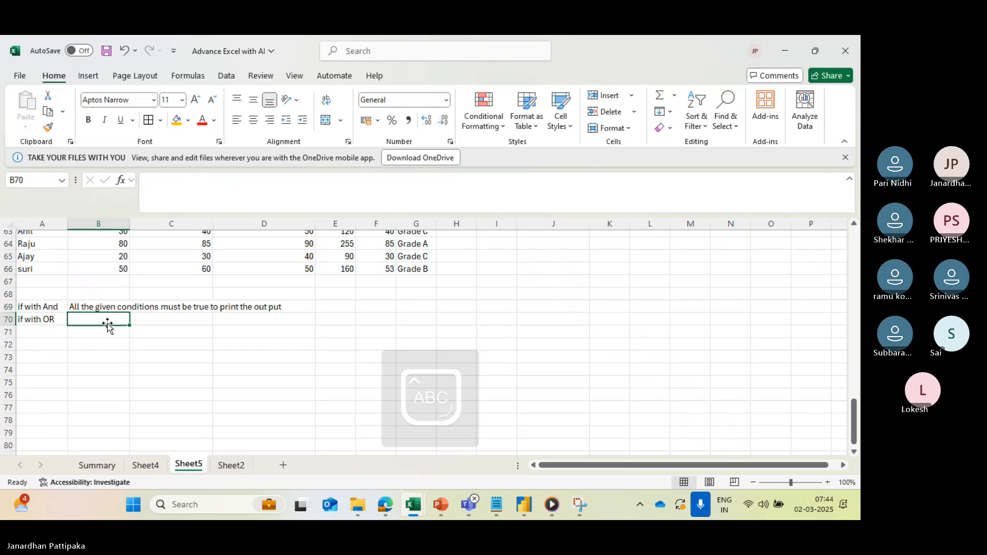
key("Caps_Lock")
type("a")
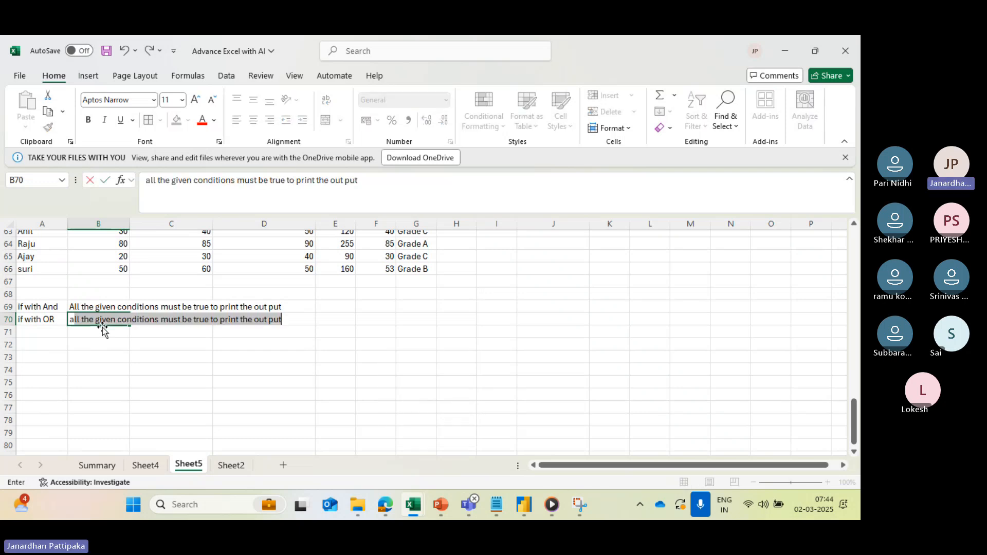
type("nuy of t")
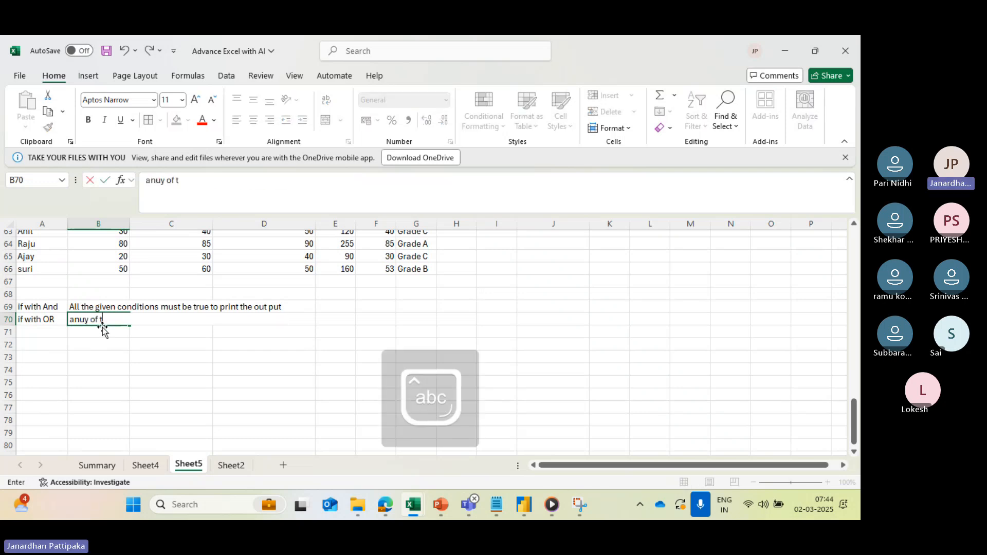
type("he given")
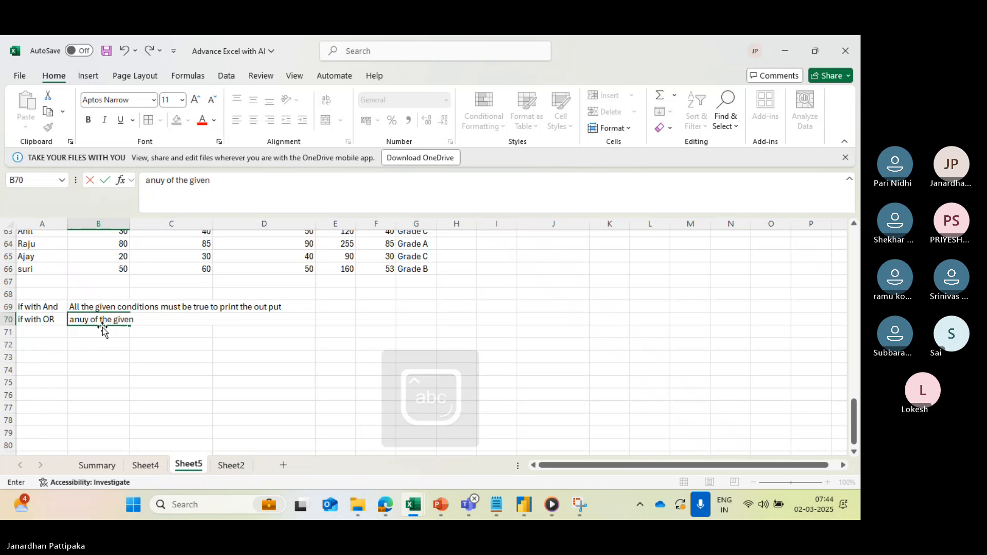
type(" condituon")
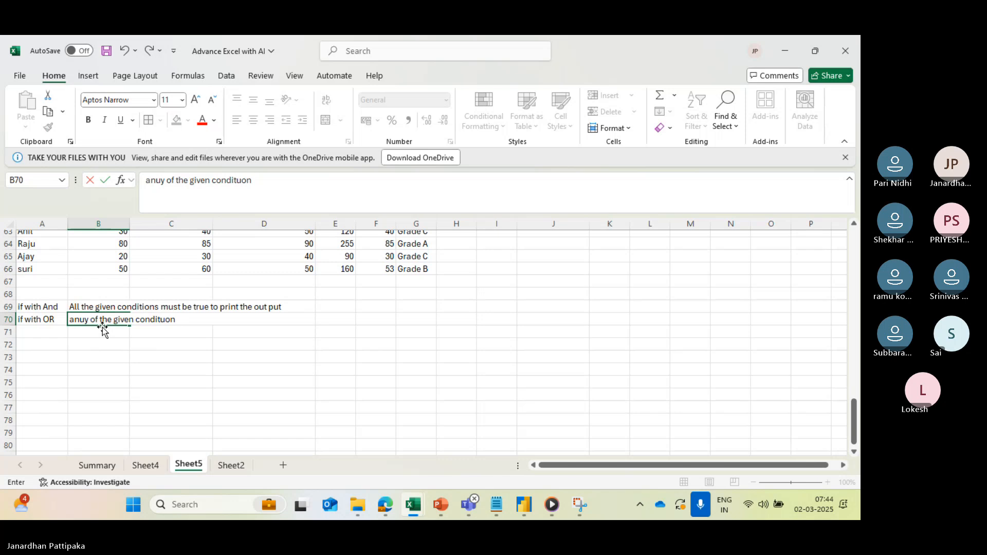
type(" must be")
type("true to ")
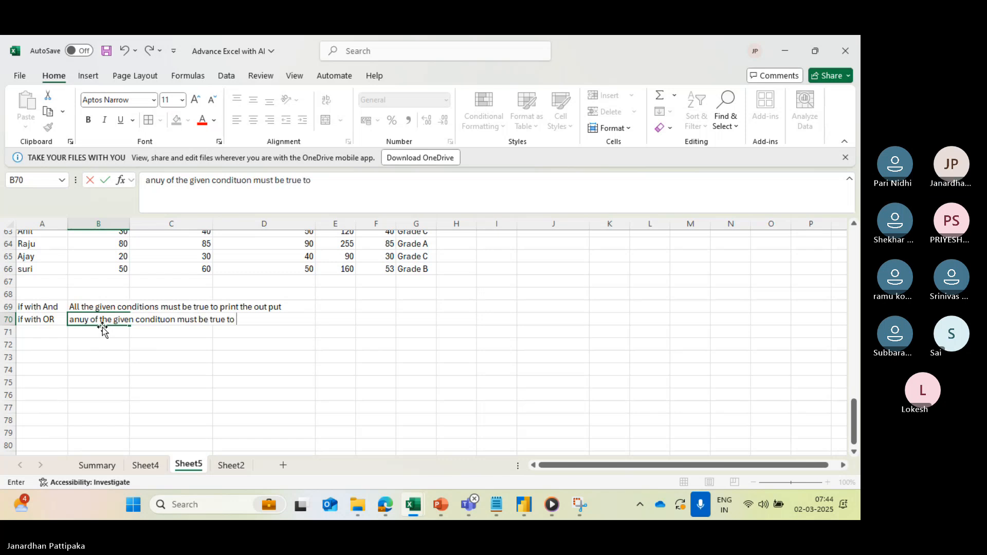
type("print")
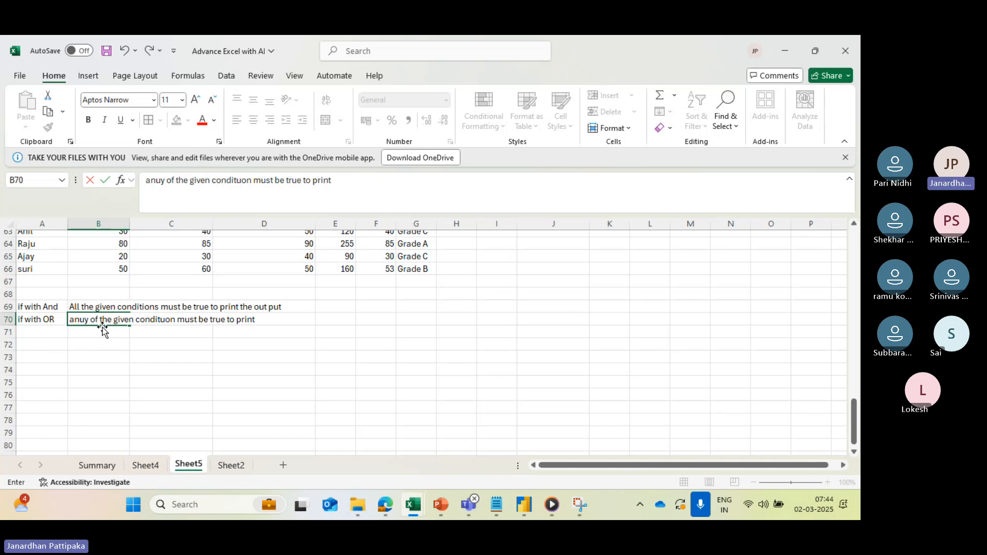
type(" the out p")
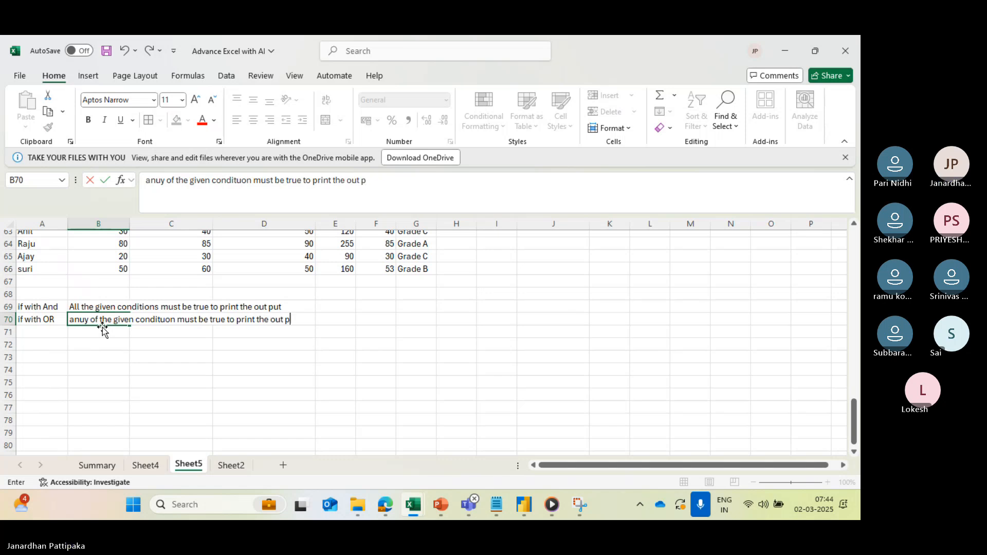
type("ut")
left_click(123, 356)
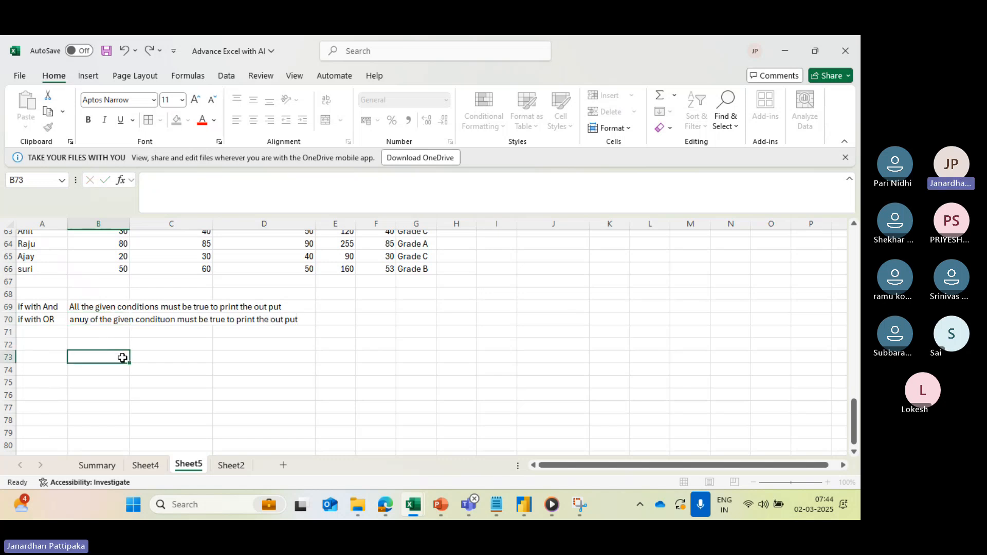
- Fill the "if with And" label cell A69 with the orange theme colour
scroll(151, 369, "down", 1)
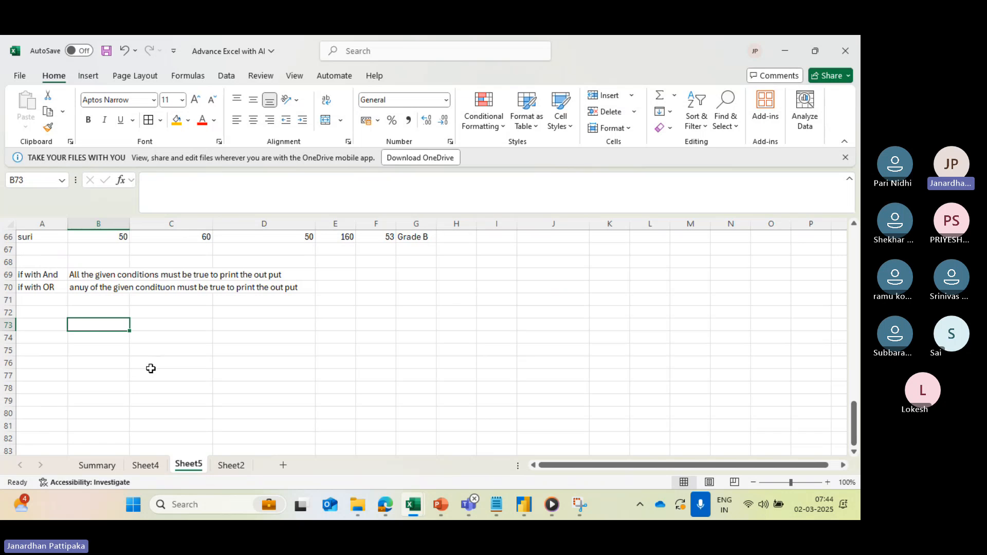
left_click(54, 276)
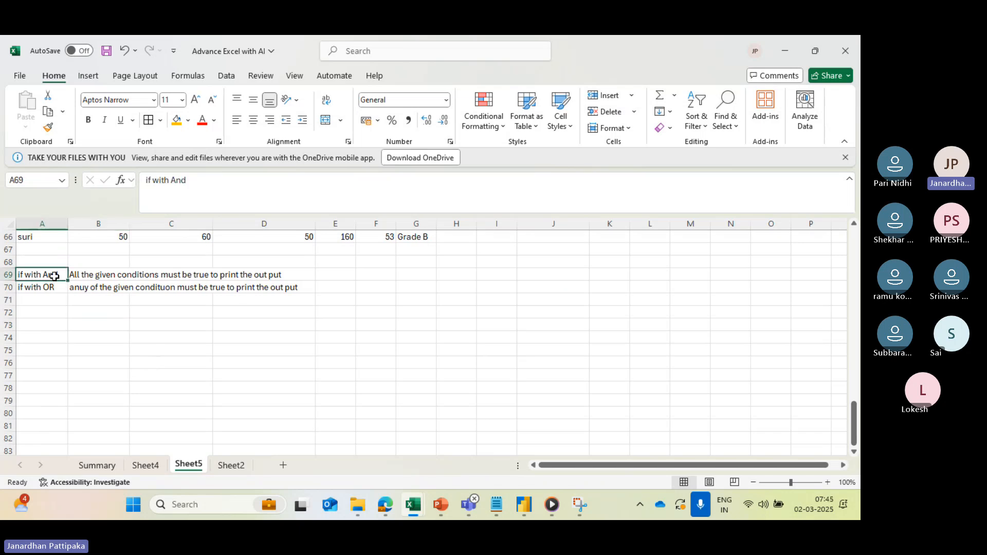
left_click(188, 120)
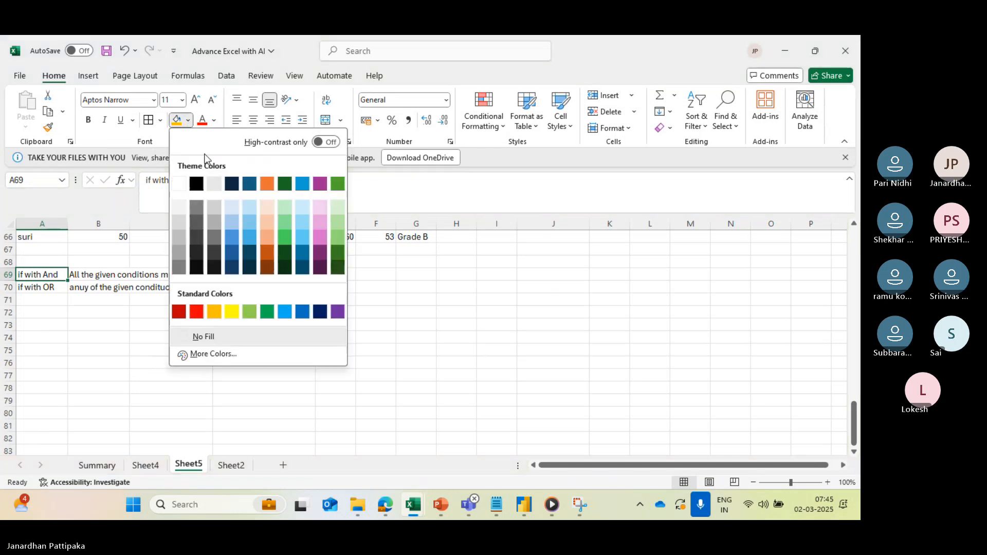
left_click(266, 184)
- Merge cells A73 to D73 into one cell using Merge Cells, without centring, below the AND and OR notes
scroll(241, 365, "down", 2)
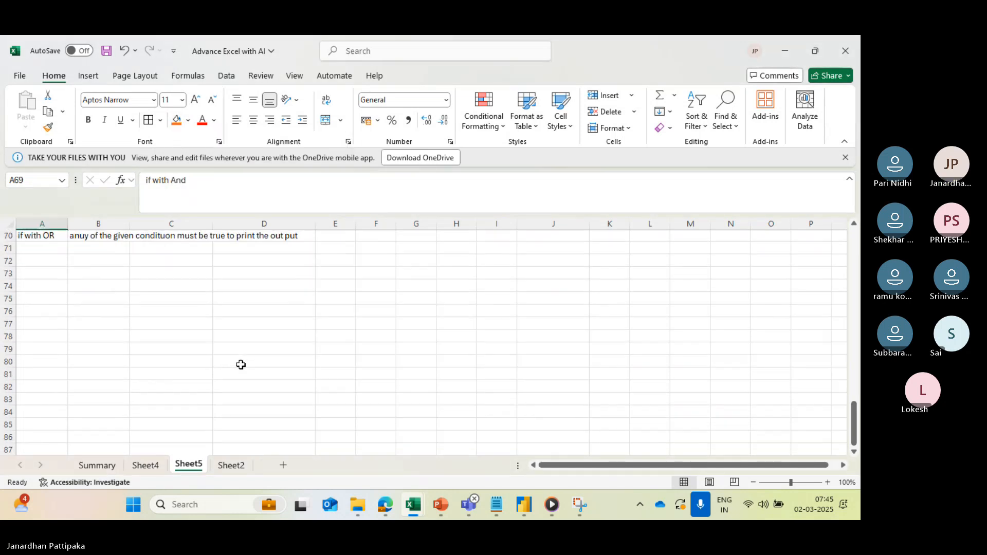
left_click(50, 270)
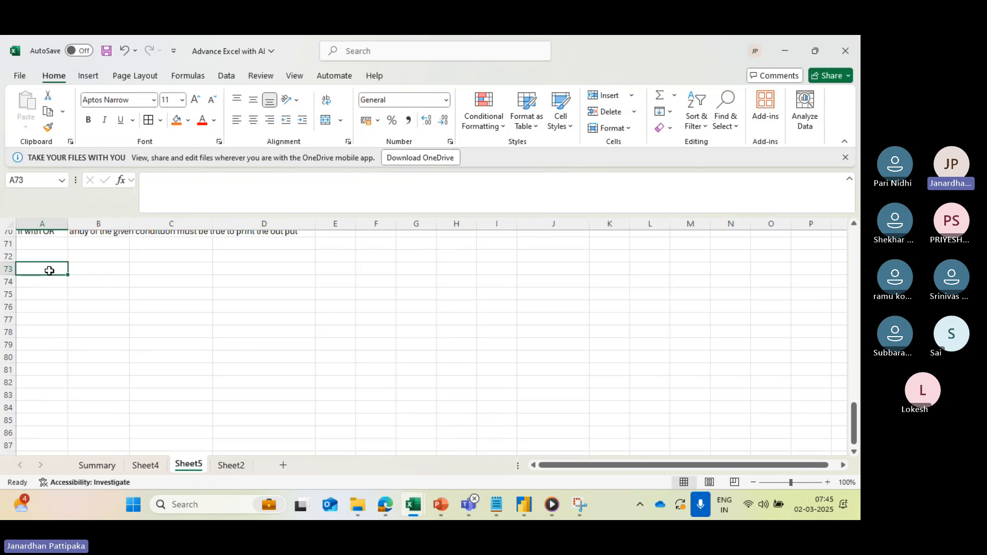
left_click_drag(50, 270, 278, 267)
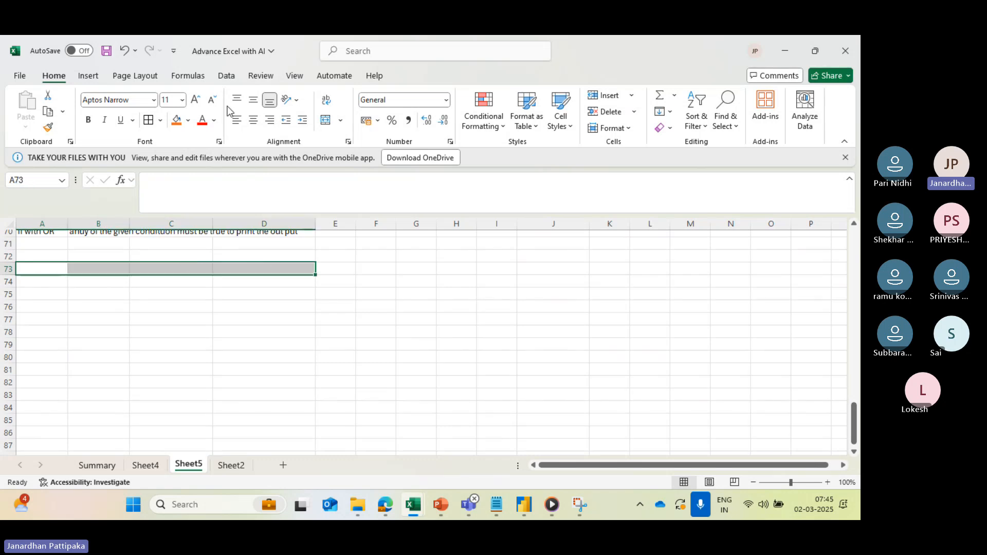
left_click(341, 122)
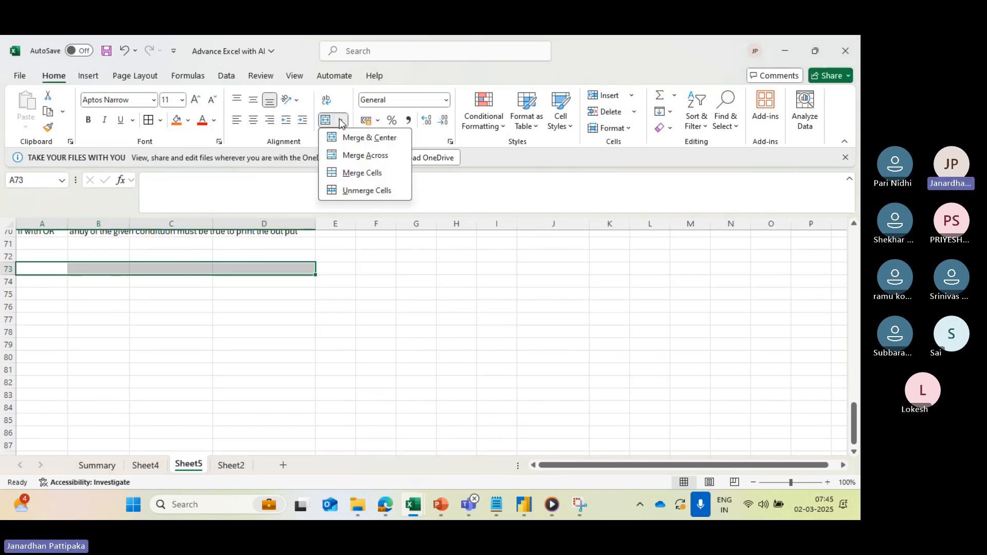
left_click(378, 177)
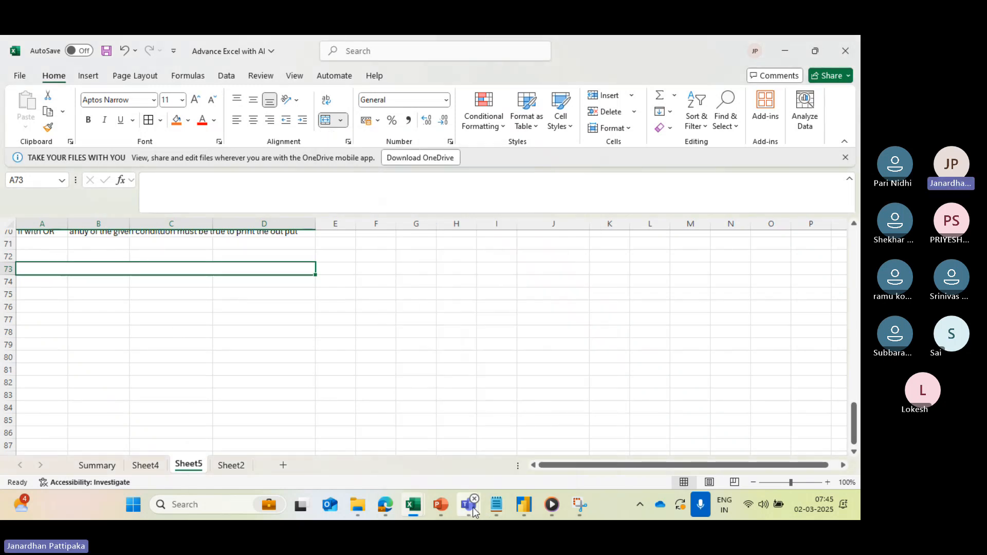
- Enter in A73 'who are having above 60% in total marks and above 55 in maths are in "Batch A", else "Batch B")'
mouse_move(472, 509)
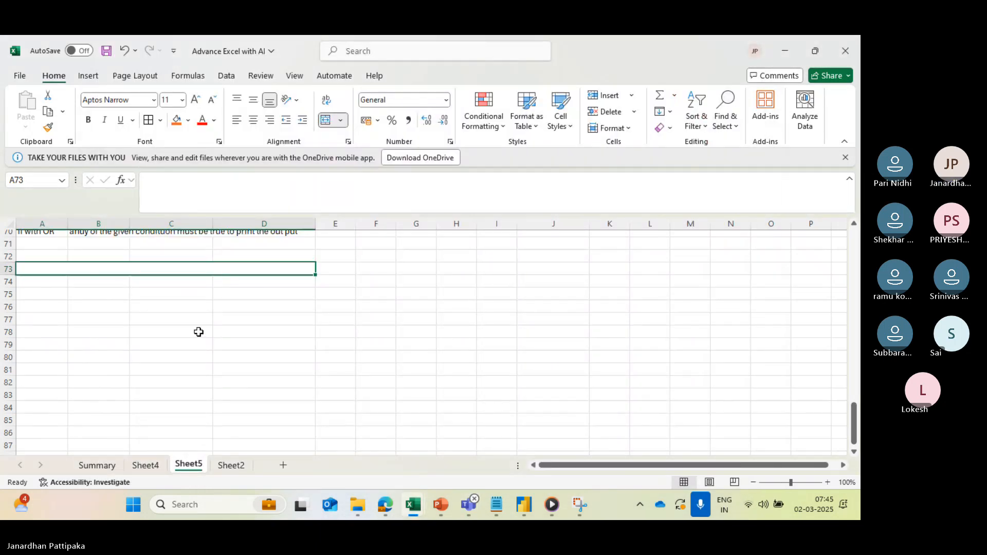
type("who are ")
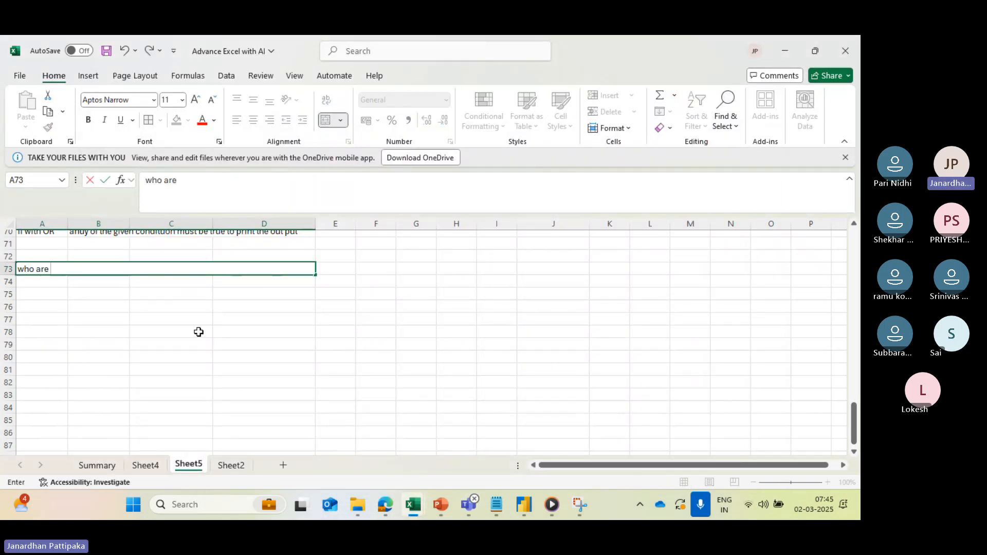
type("havi")
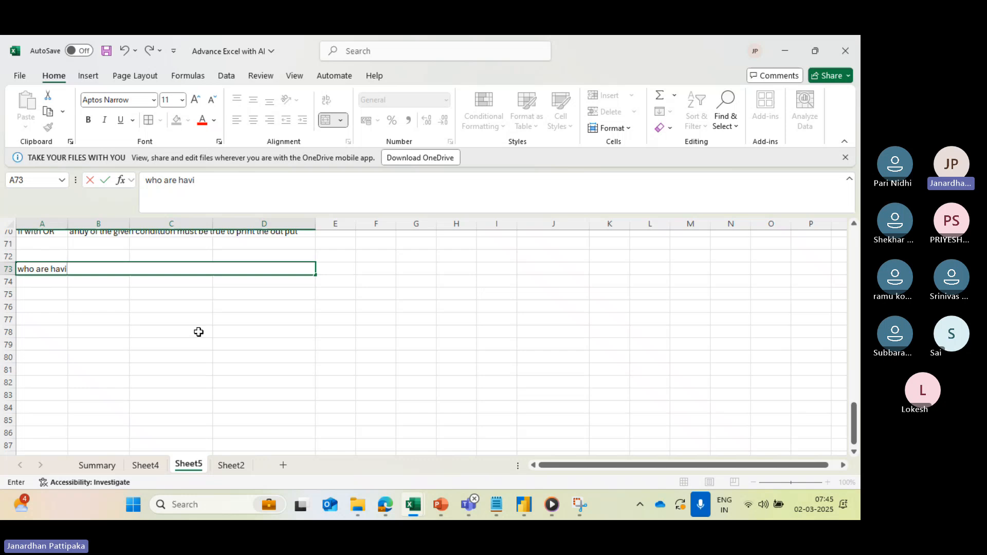
type("ng a")
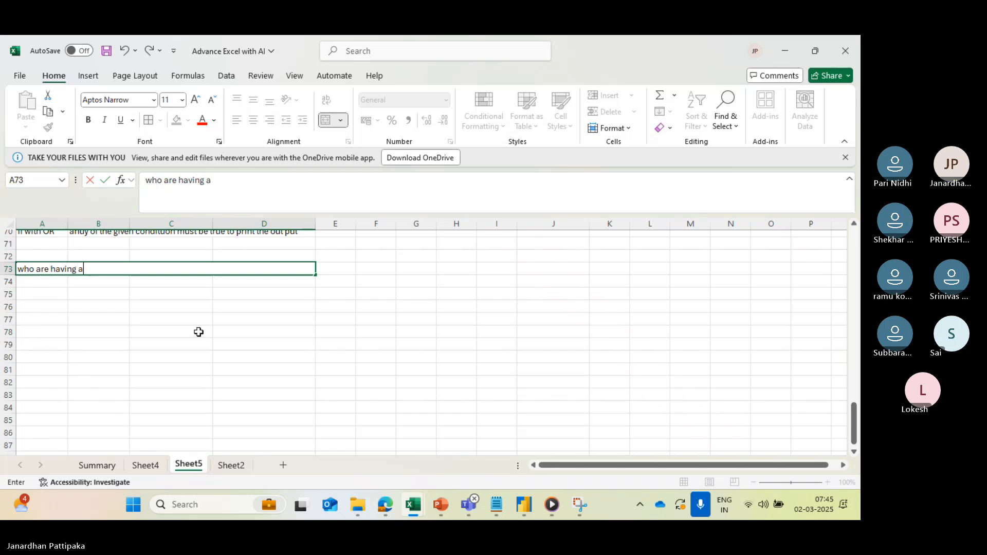
type("bove 60%")
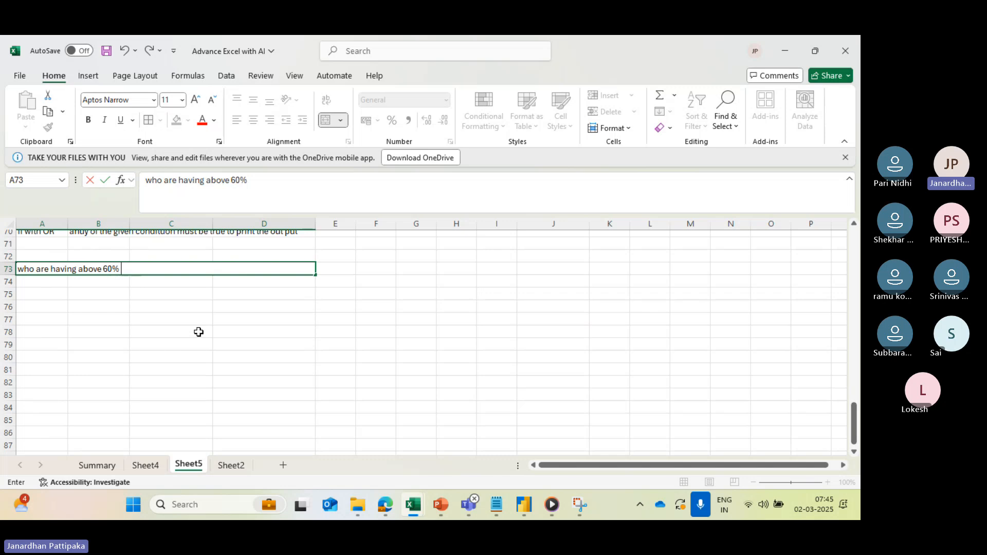
type(" in t")
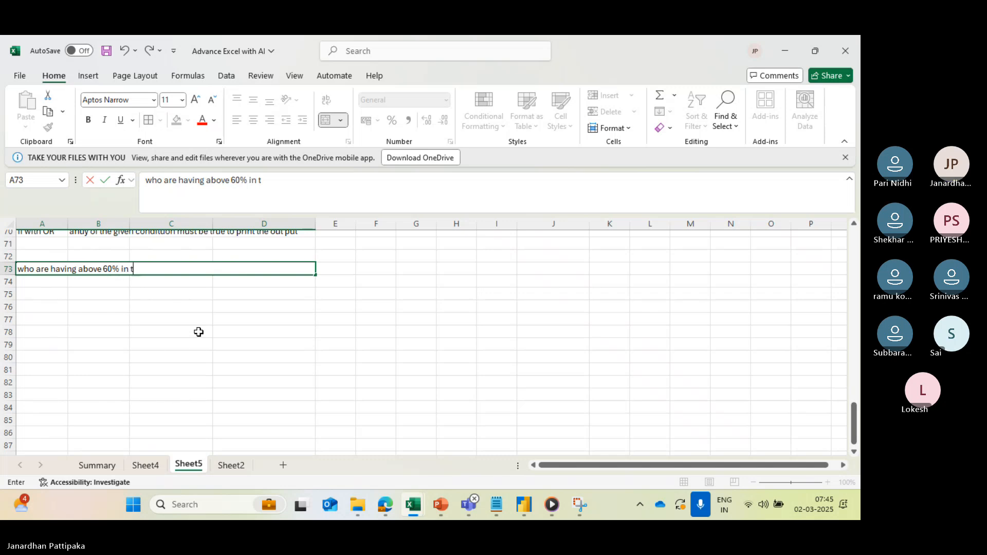
type("otalk")
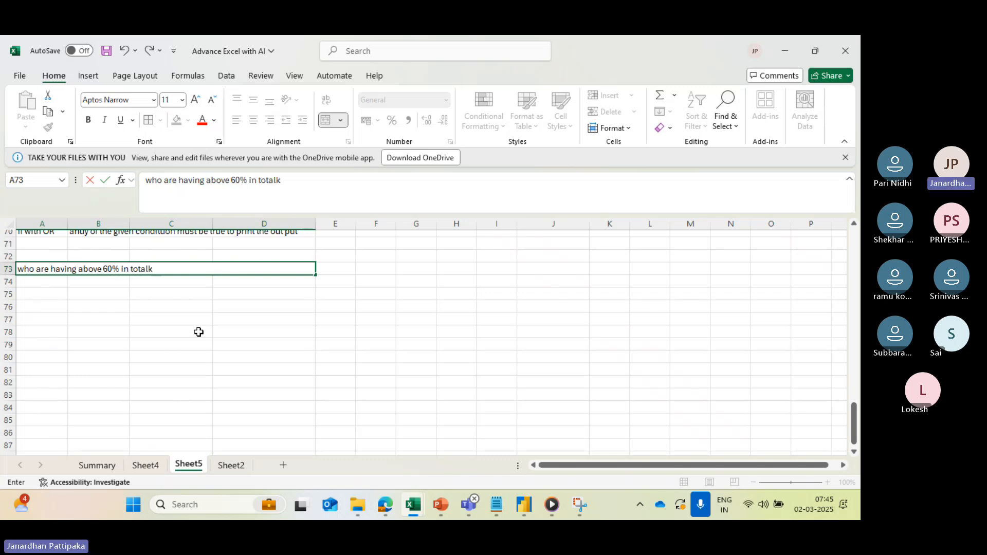
key("BackSpace")
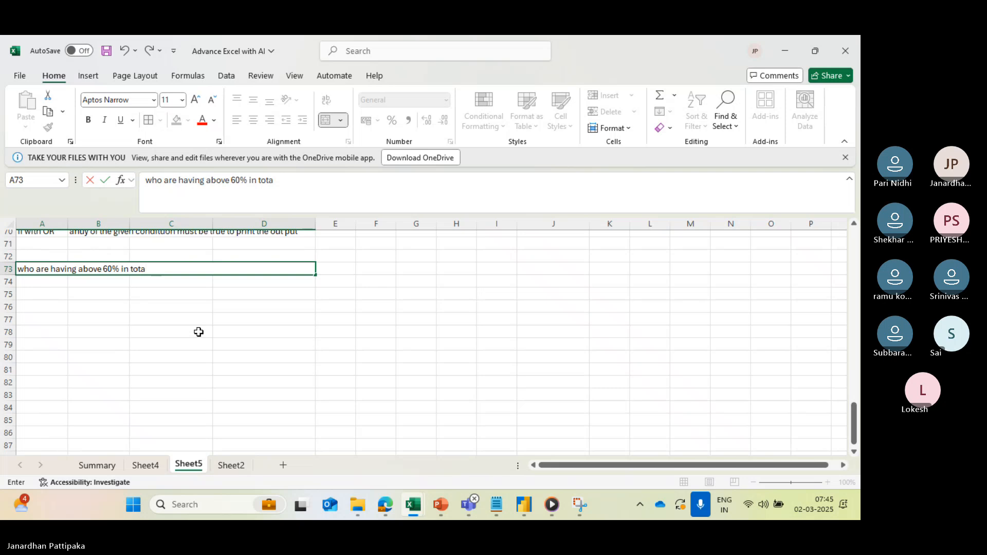
type("marks and abo")
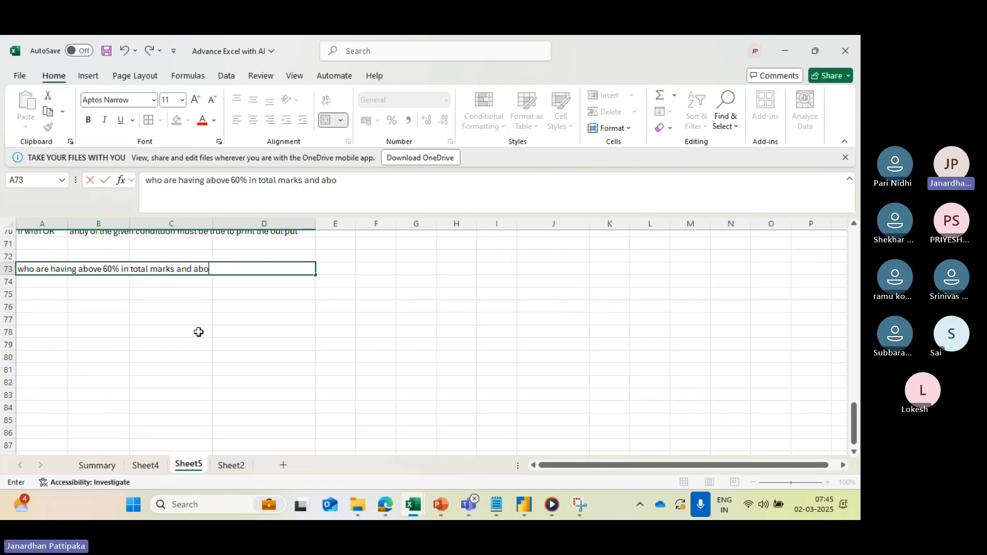
type("ve 55 in math")
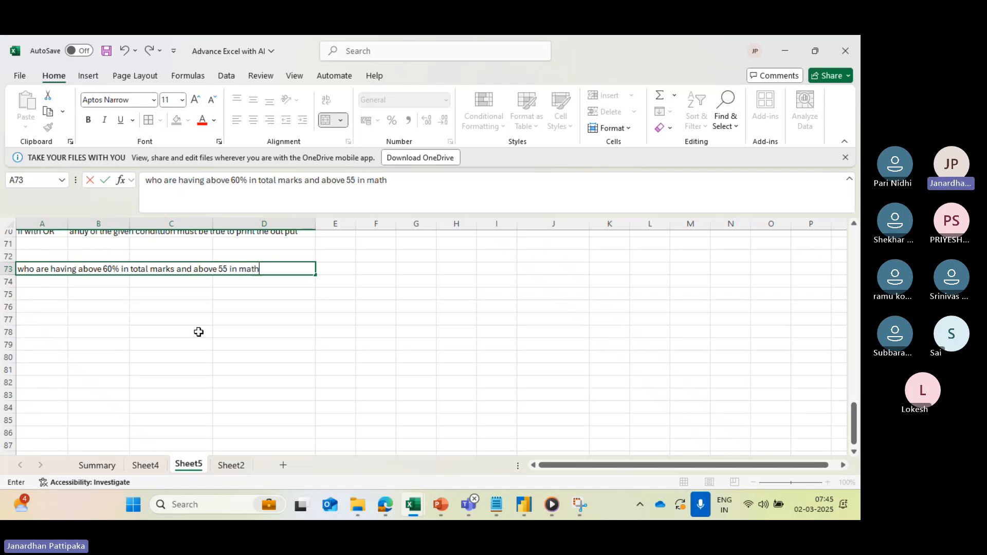
type("s ")
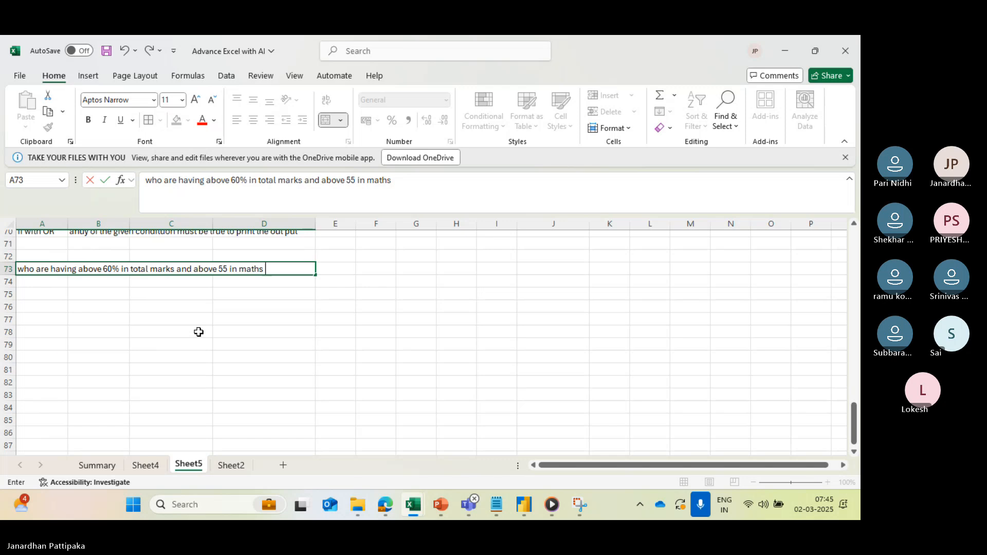
type("are in")
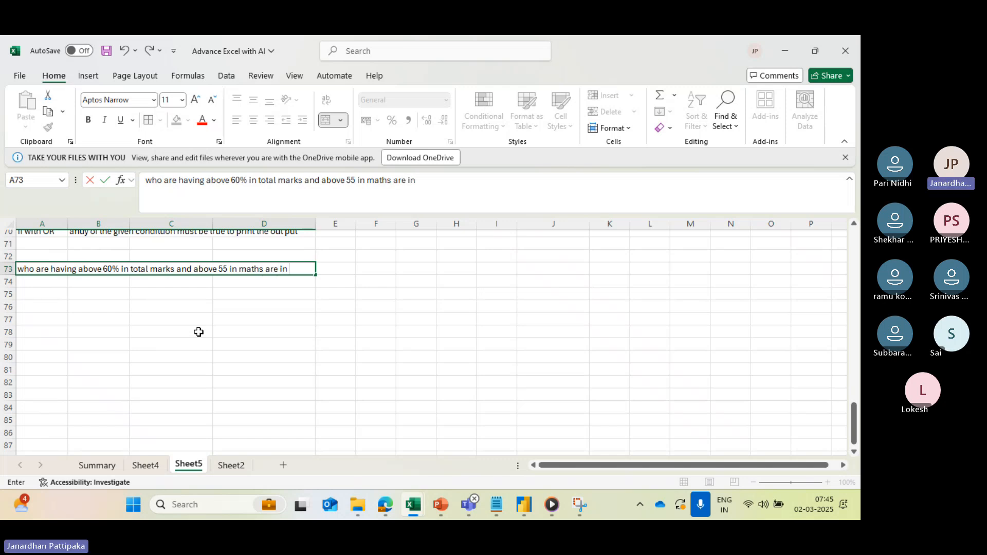
type(" \"Batch A\", else \"Batc")
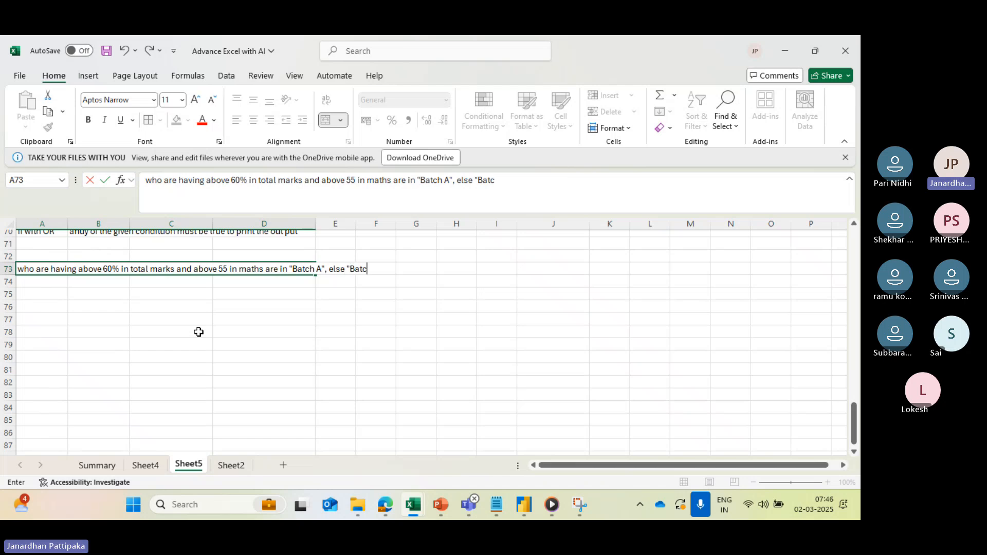
type("h B")
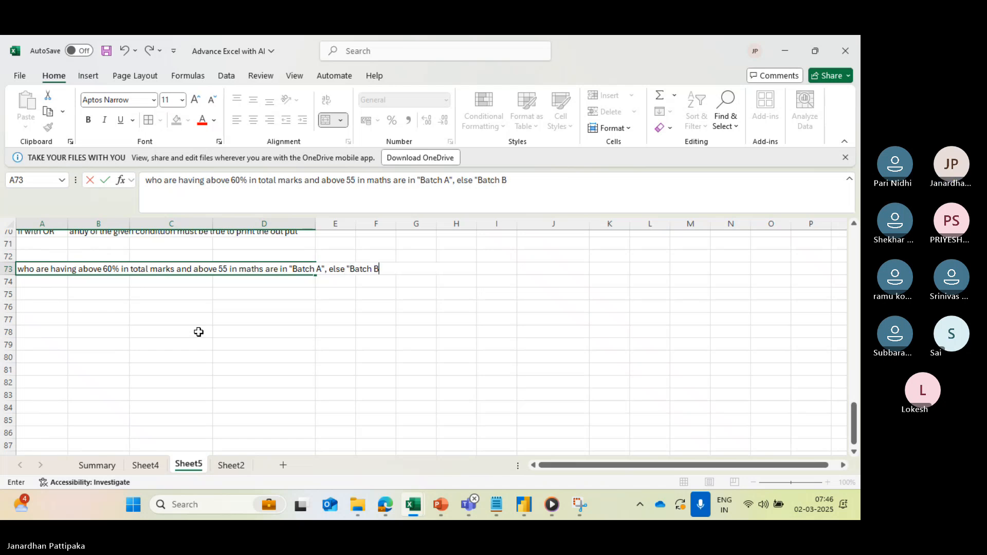
type("\"")
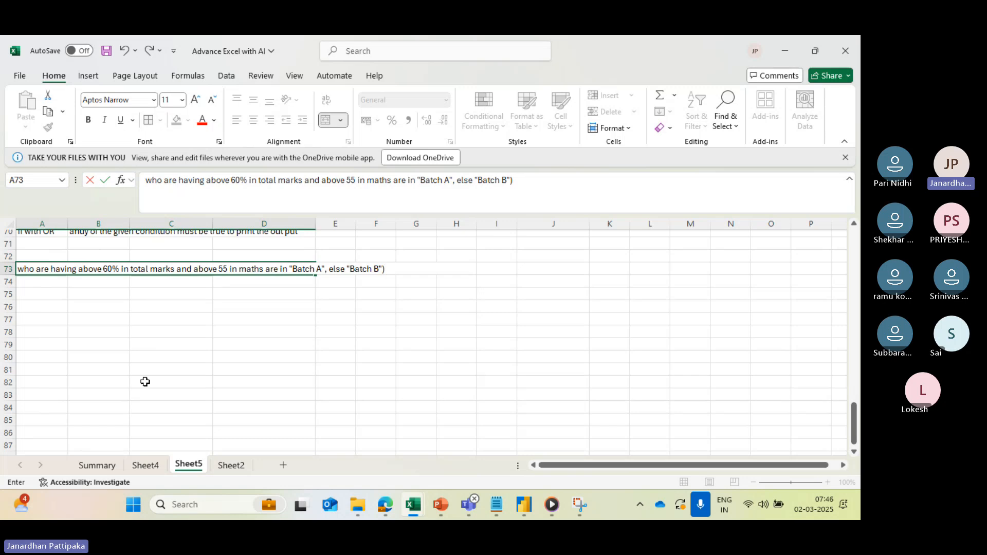
left_click(117, 344)
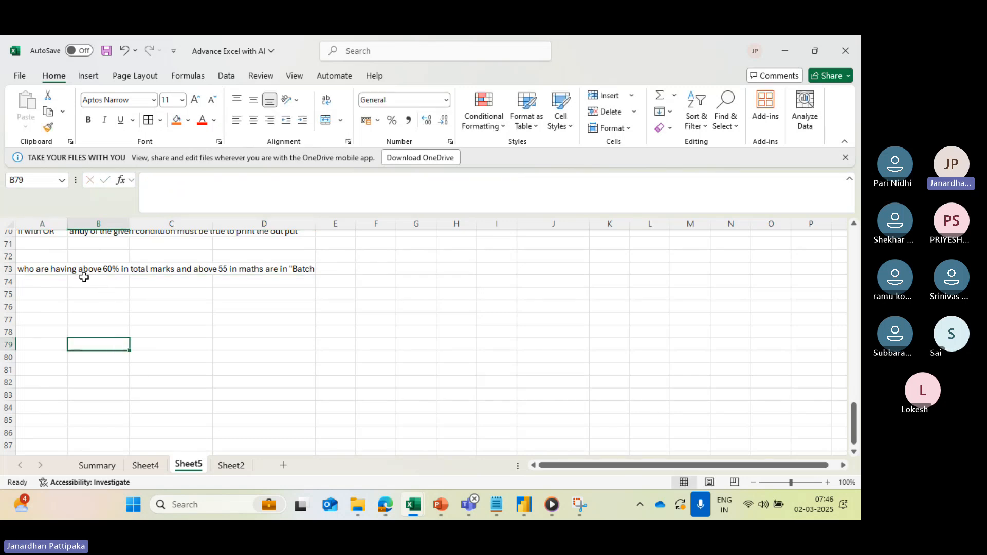
- Widen column D until the merged cell in row 73 fits the full batch condition text
left_click(60, 270)
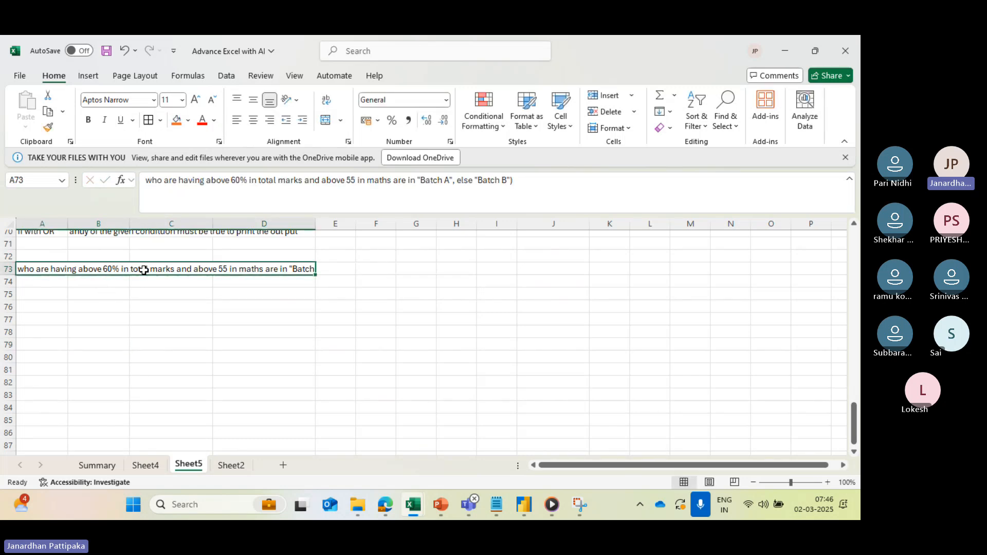
left_click(167, 344)
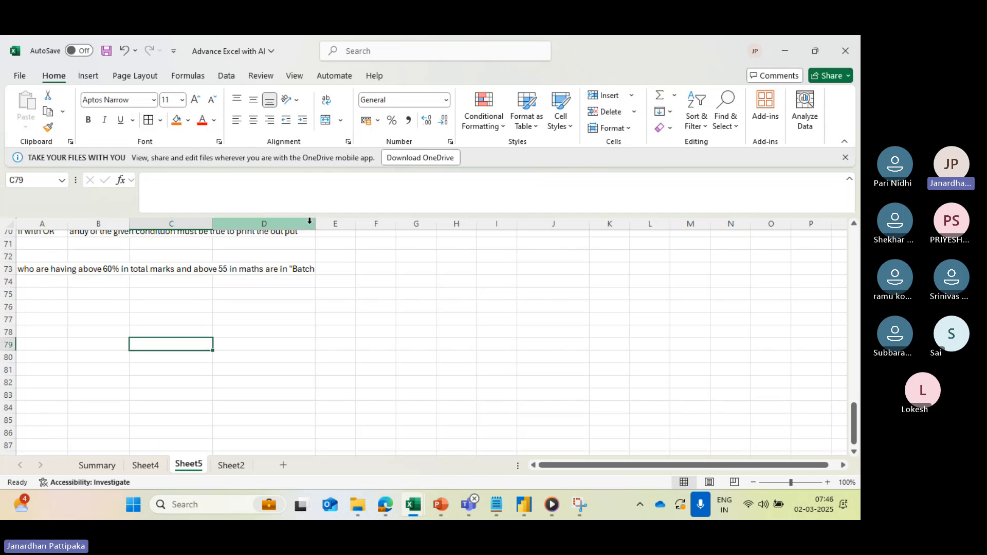
left_click_drag(314, 221, 370, 223)
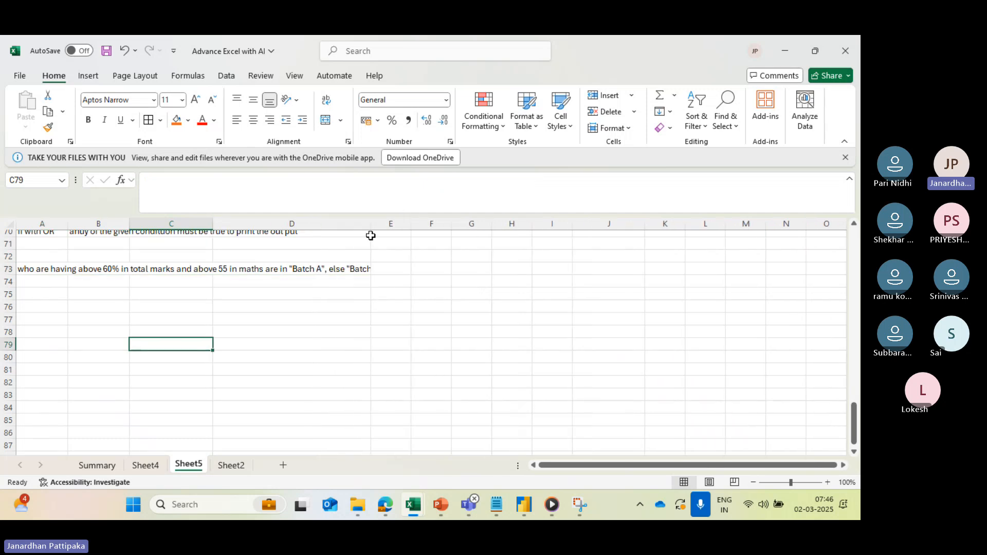
left_click(90, 270)
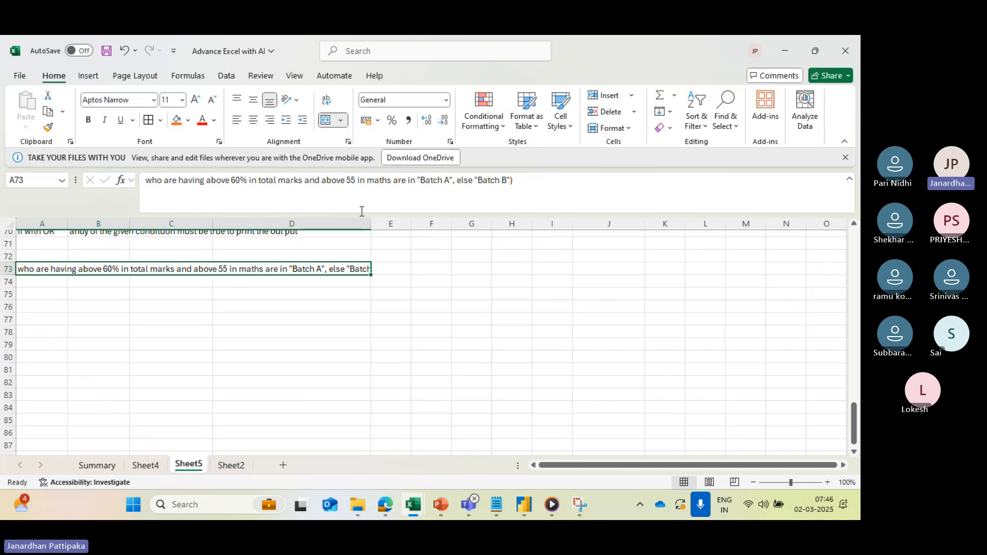
left_click_drag(366, 223, 425, 224)
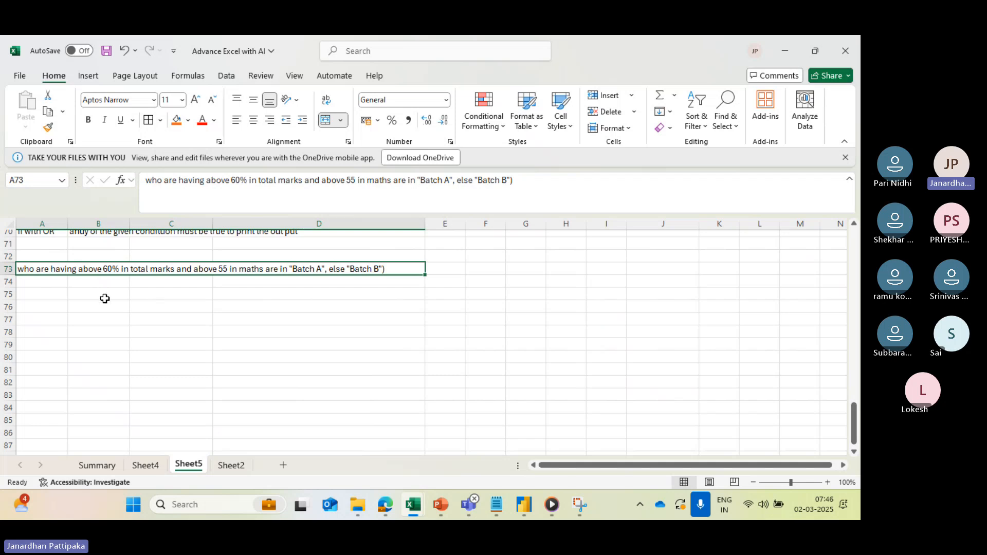
type("Nm")
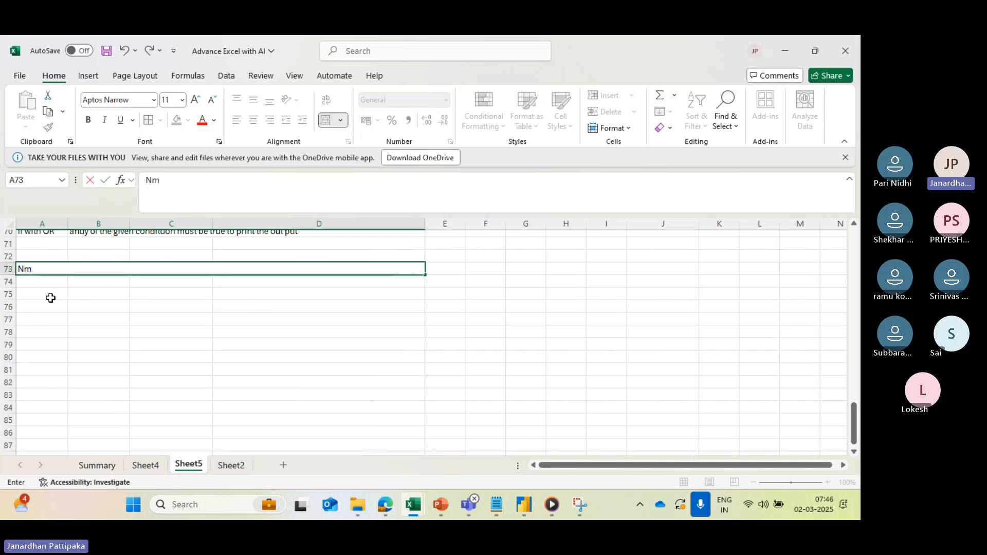
type("ae")
key("BackSpace")
key("BackSpace")
key("BackSpace")
key("BackSpace")
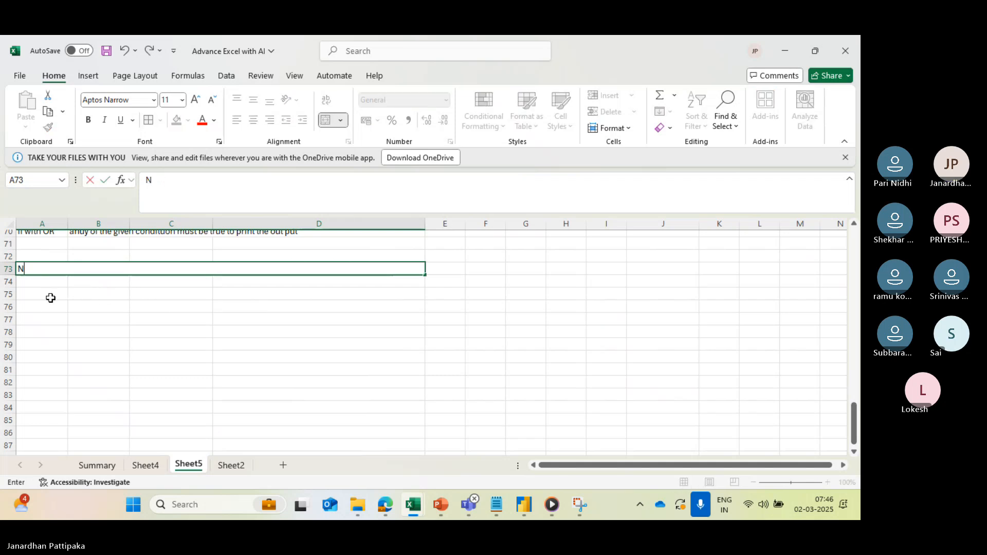
scroll(111, 333, "up", 3)
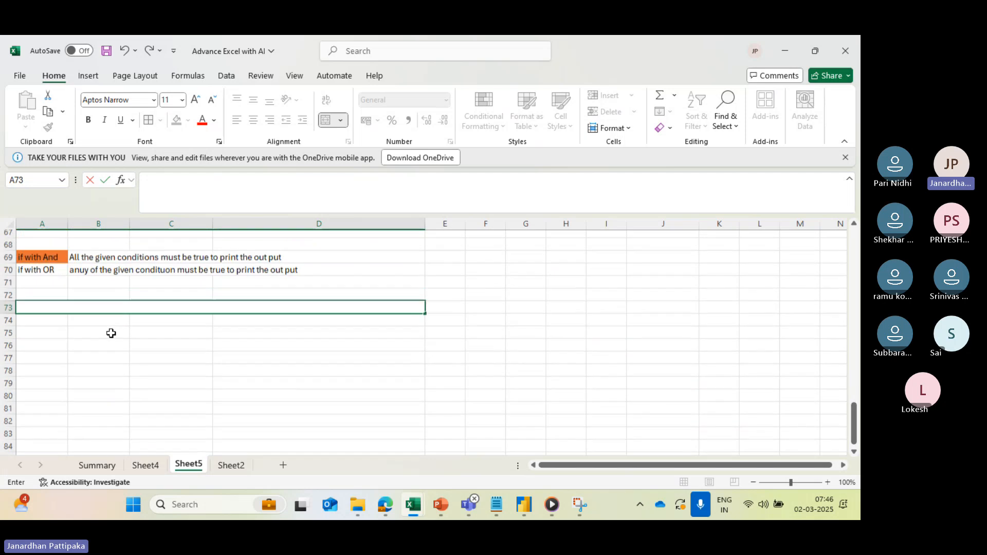
scroll(111, 333, "up", 1)
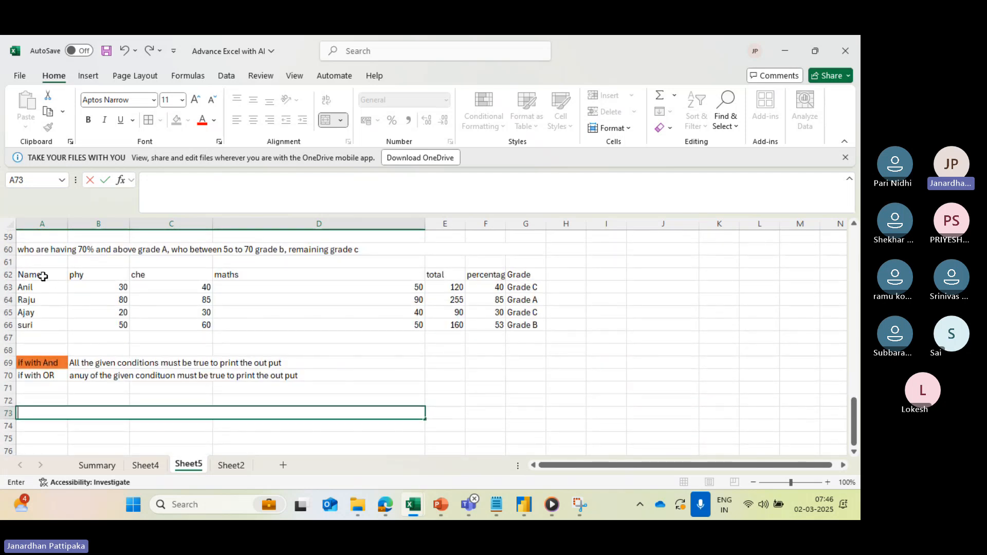
left_click_drag(41, 274, 457, 324)
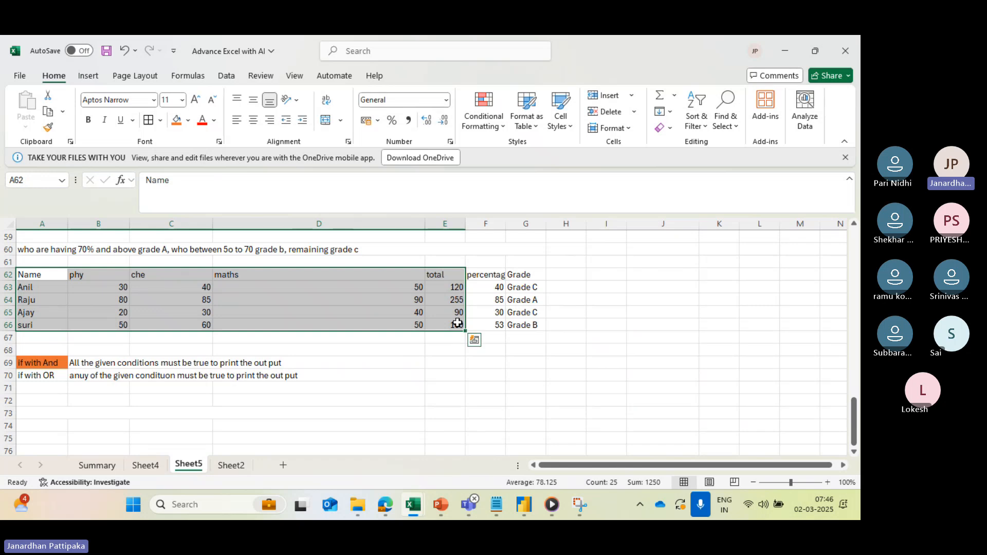
key("ctrl+c")
scroll(415, 399, "down", 1)
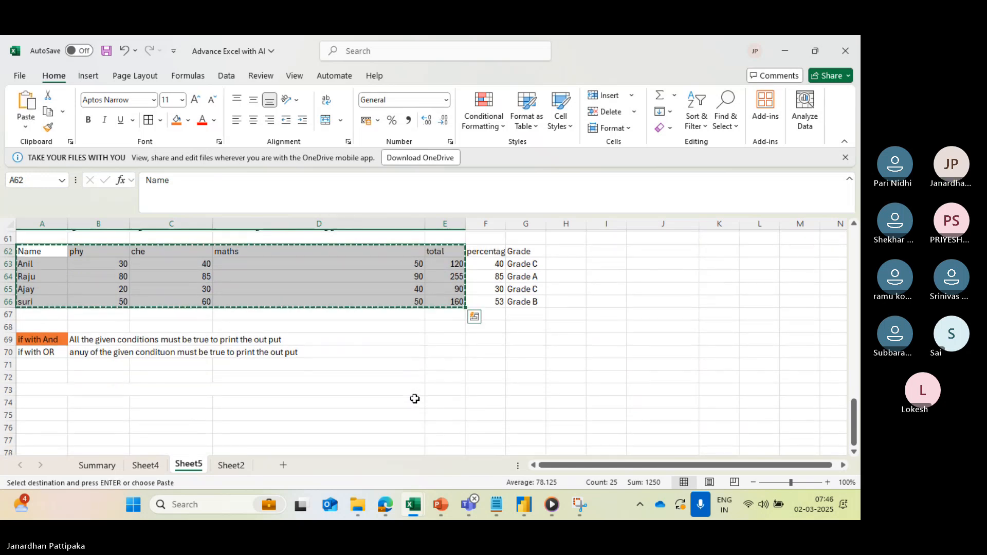
scroll(415, 399, "down", 4)
scroll(415, 399, "up", 4)
scroll(414, 399, "down", 8)
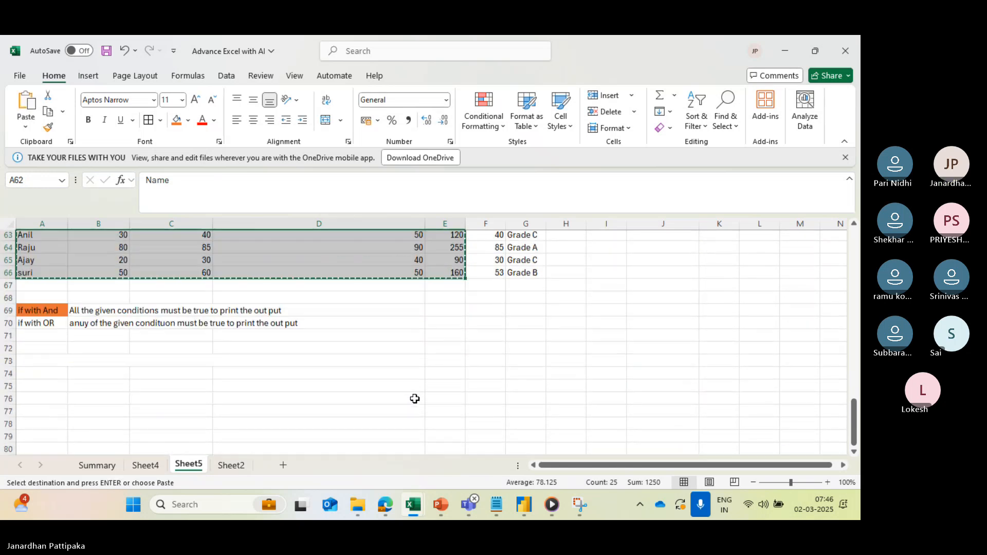
scroll(415, 399, "up", 8)
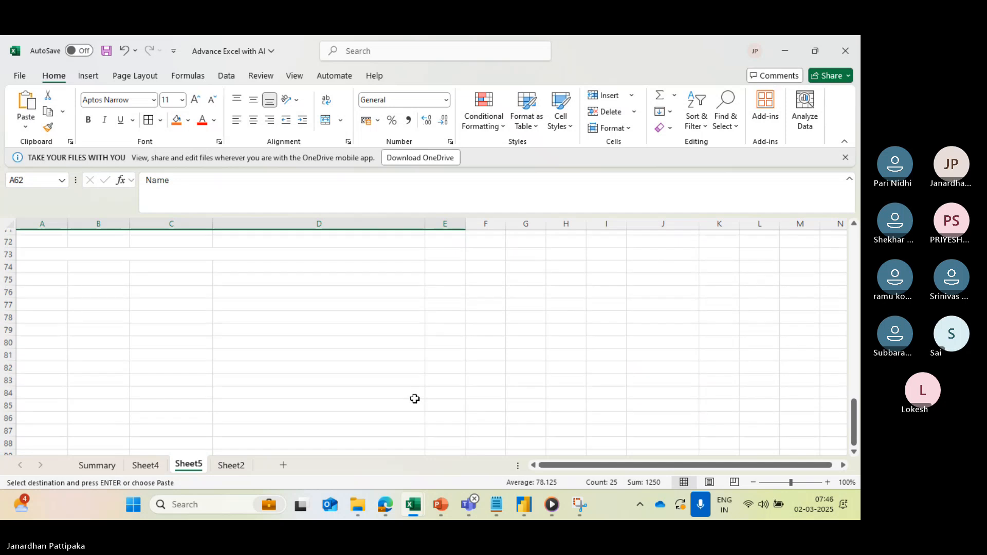
scroll(415, 399, "up", 3)
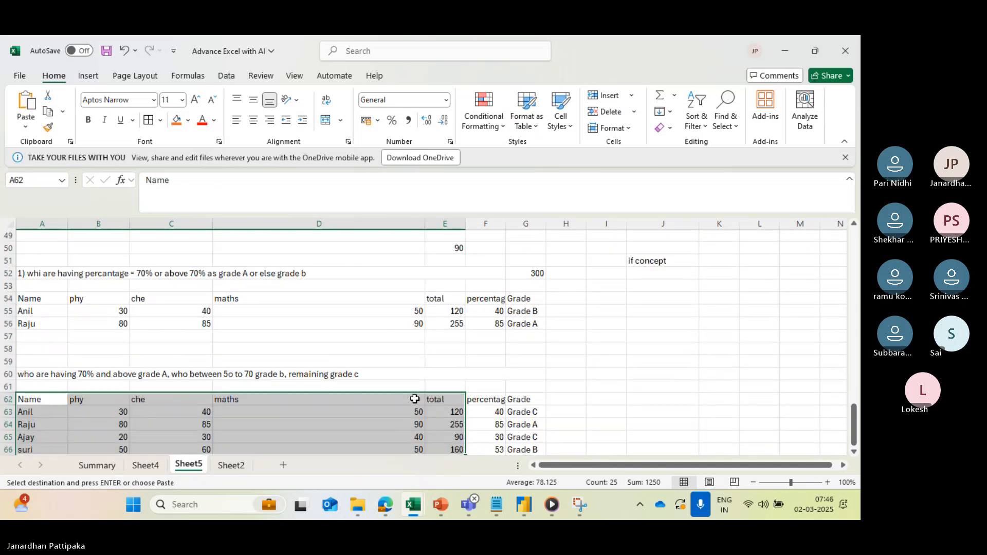
scroll(415, 399, "down", 7)
scroll(415, 399, "down", 1)
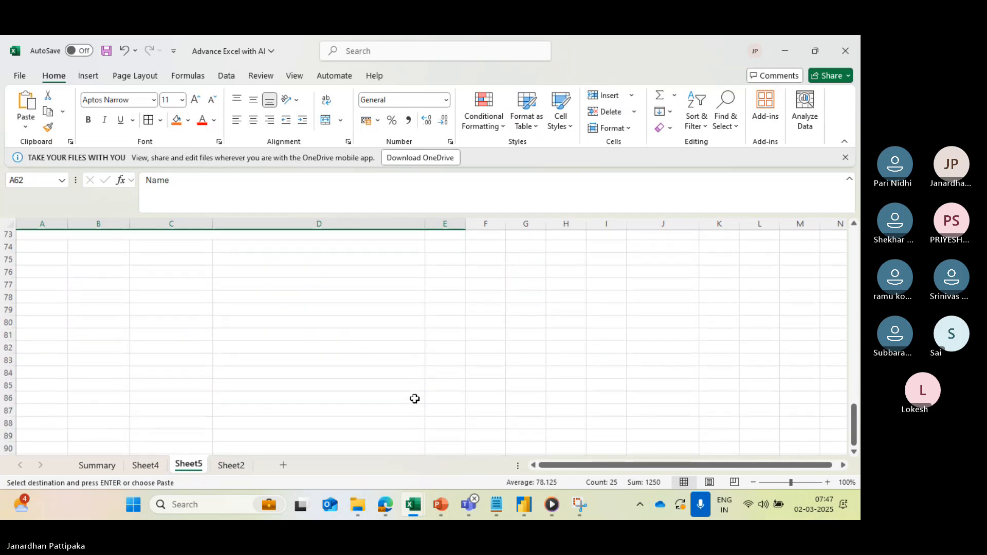
- Undo the accidental overwrite of the batch condition text in merged cell A73 and cancel the pending copy
left_click(415, 399)
key("ctrl+z")
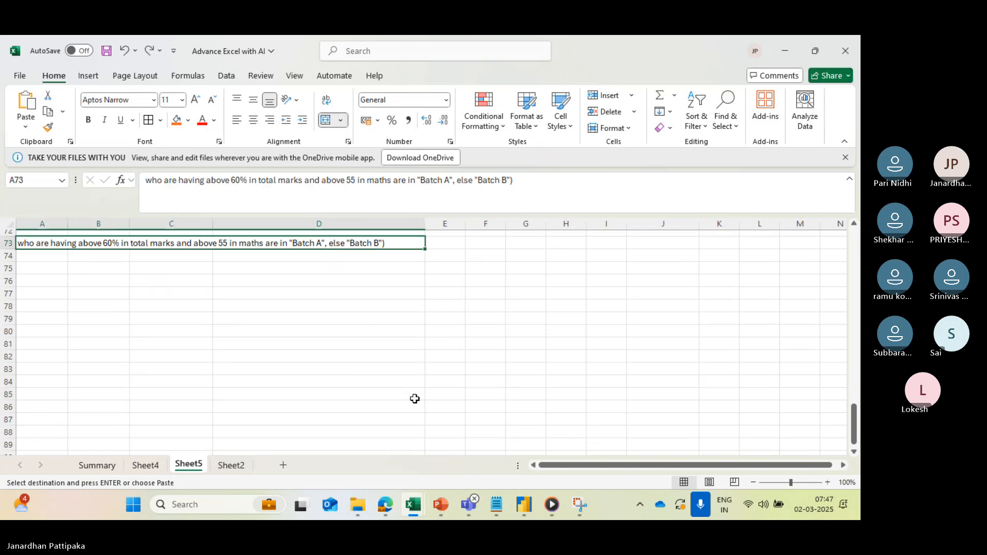
scroll(360, 358, "up", 3)
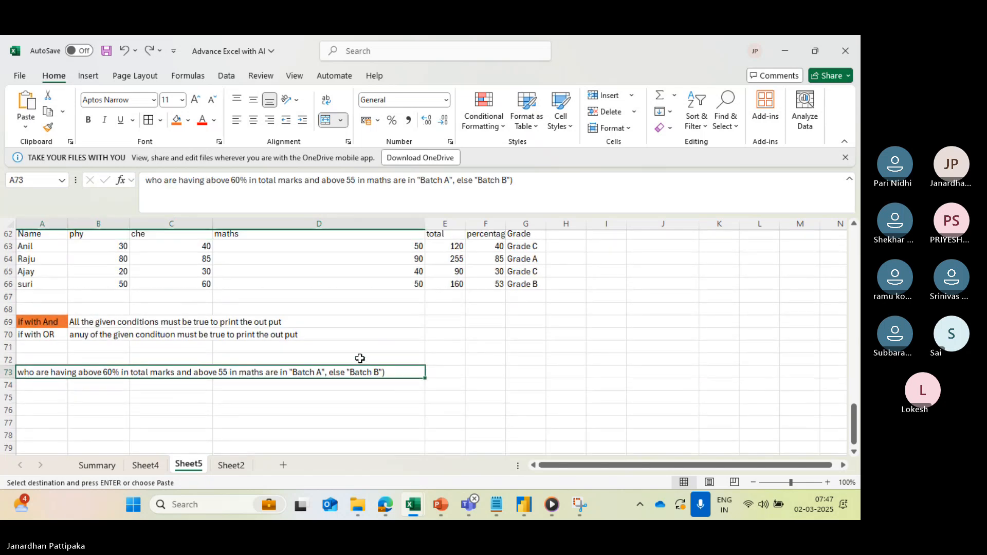
left_click(392, 313)
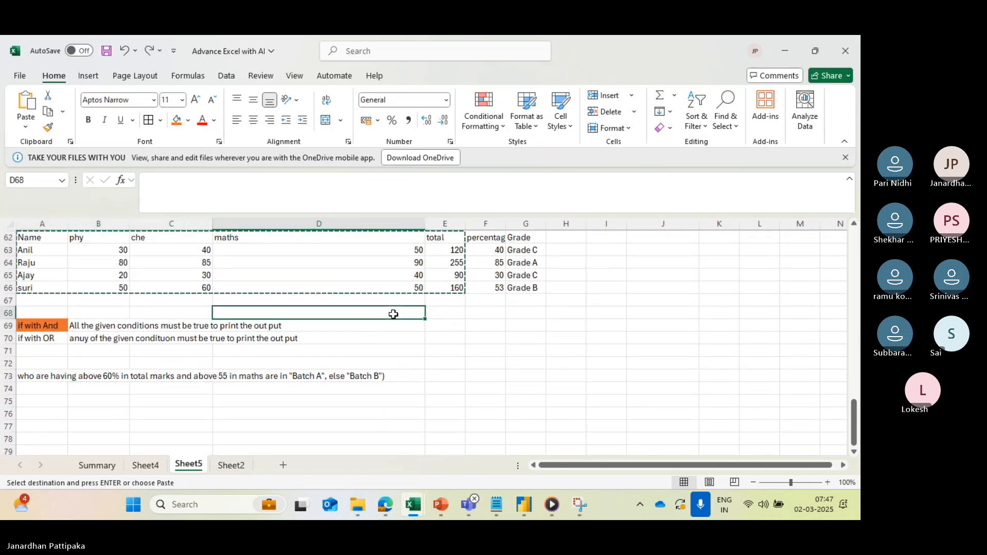
scroll(394, 314, "up", 1)
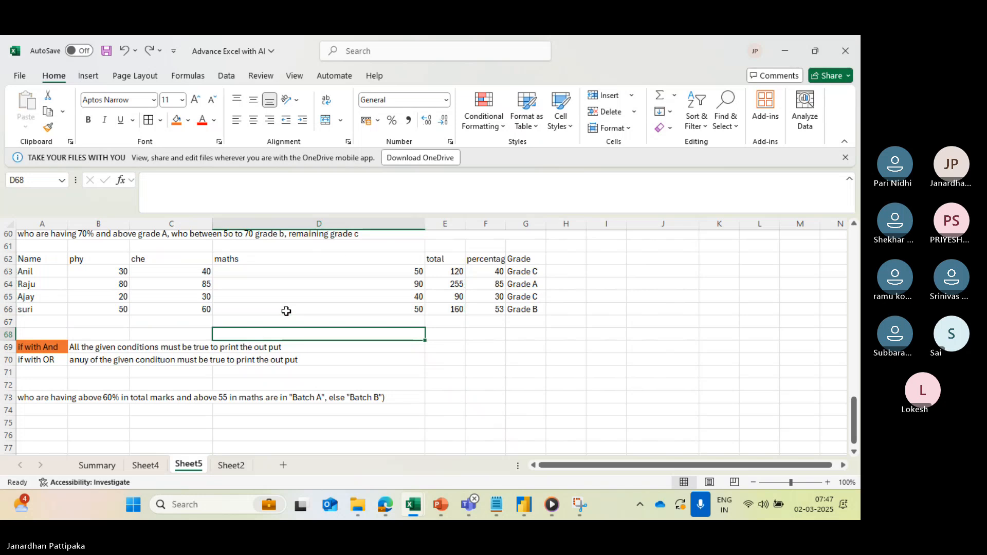
key("Escape")
- Copy the marks table A62:E66 from Name to total and paste it at A76, below the batch condition
left_click_drag(34, 258, 440, 307)
key("ctrl+c")
scroll(364, 396, "down", 2)
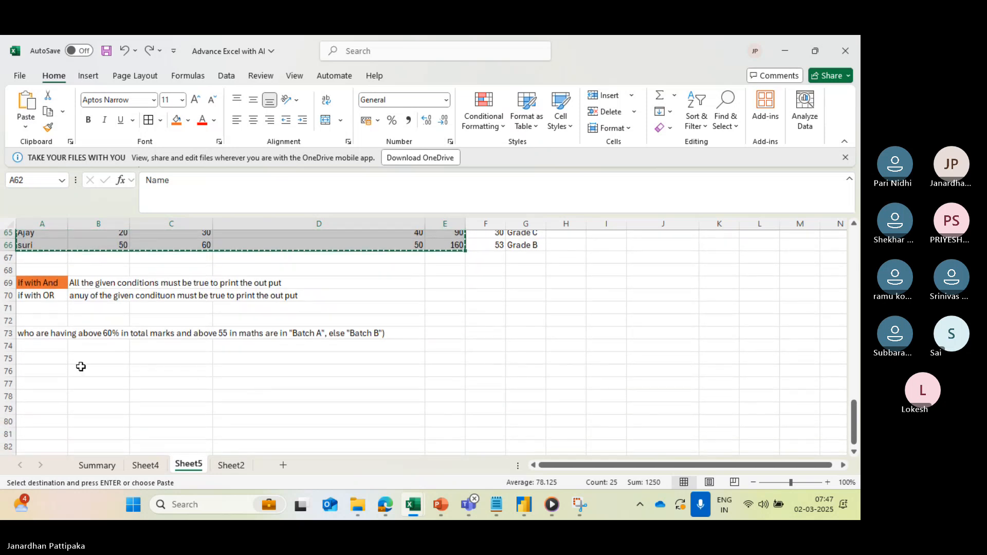
left_click(53, 374)
key("ctrl+v")
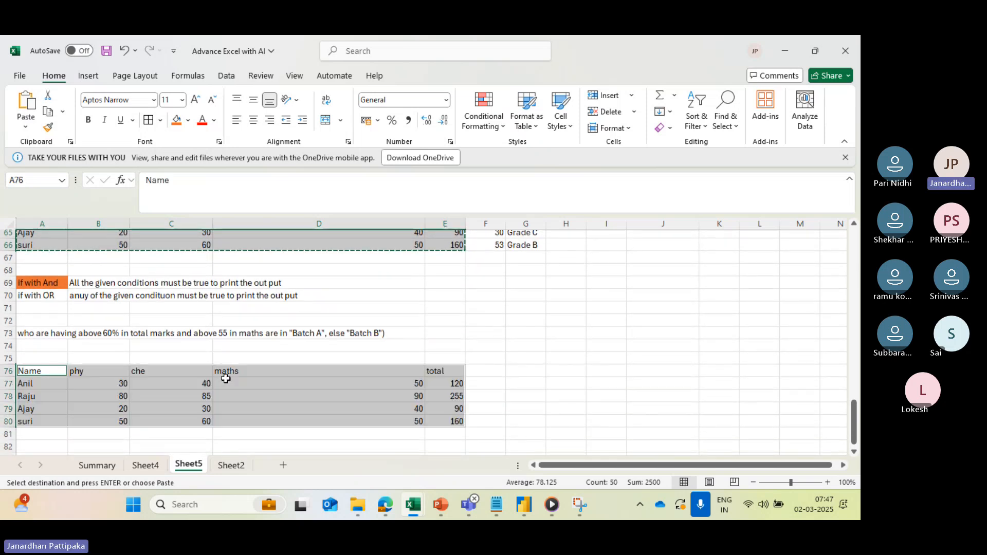
- Copy the percentage column F62:F66 and paste it at F76, beside the total column of the new table
scroll(257, 373, "down", 1)
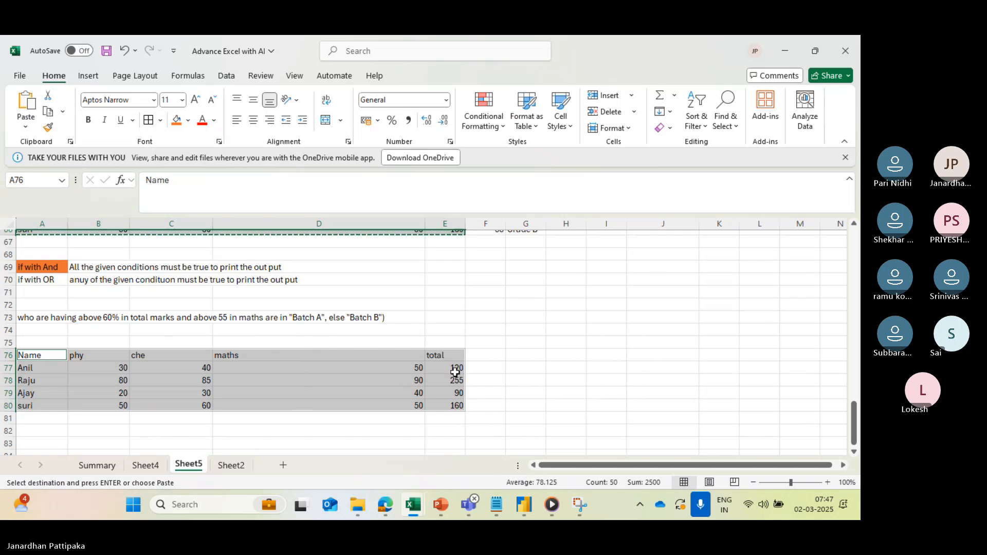
scroll(455, 373, "up", 2)
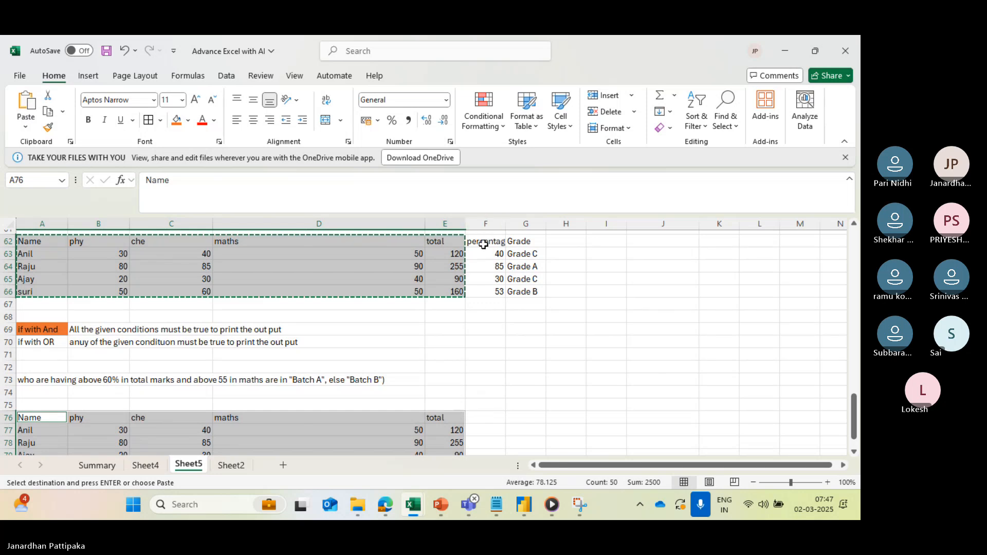
left_click_drag(483, 245, 489, 295)
key("ctrl+c")
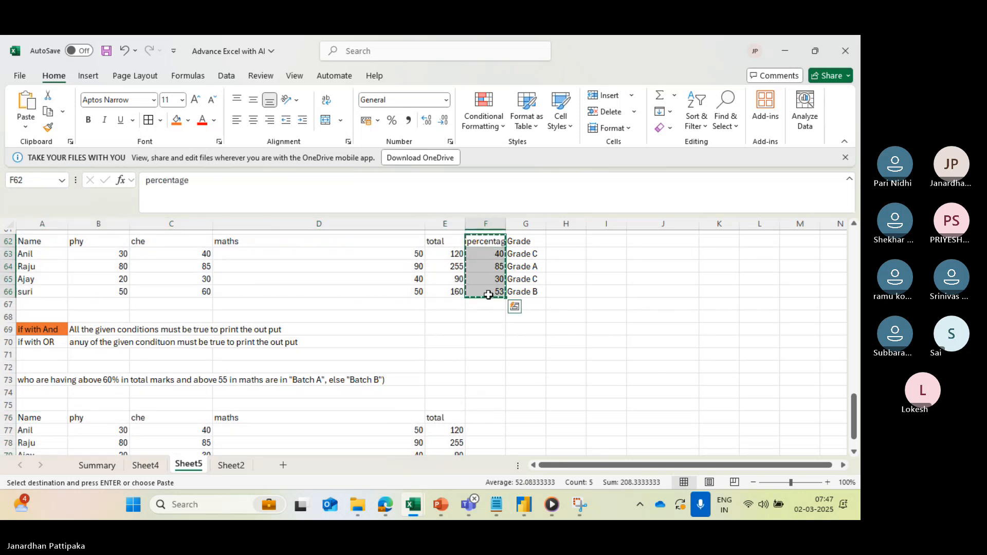
scroll(504, 369, "down", 2)
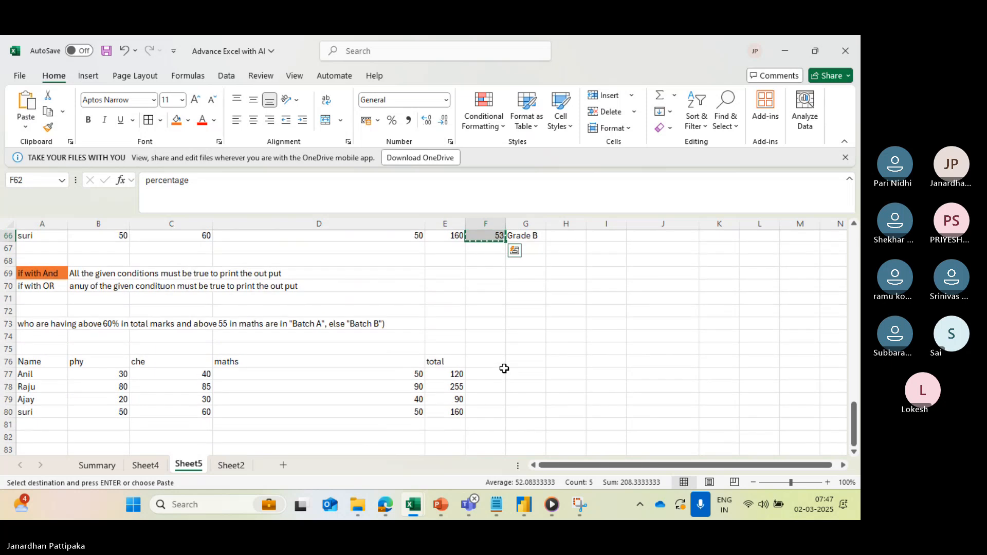
left_click(485, 363)
key("ctrl+v")
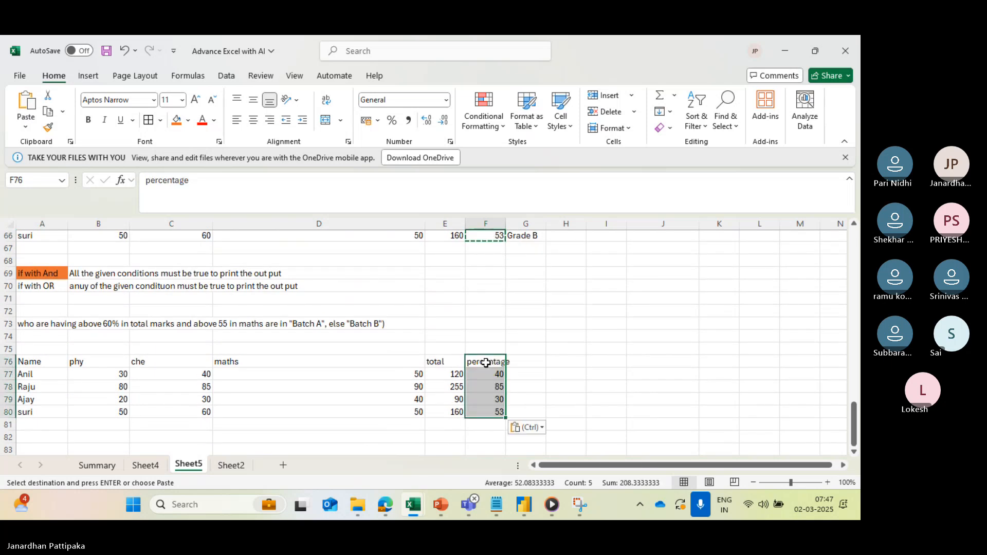
left_click(560, 376)
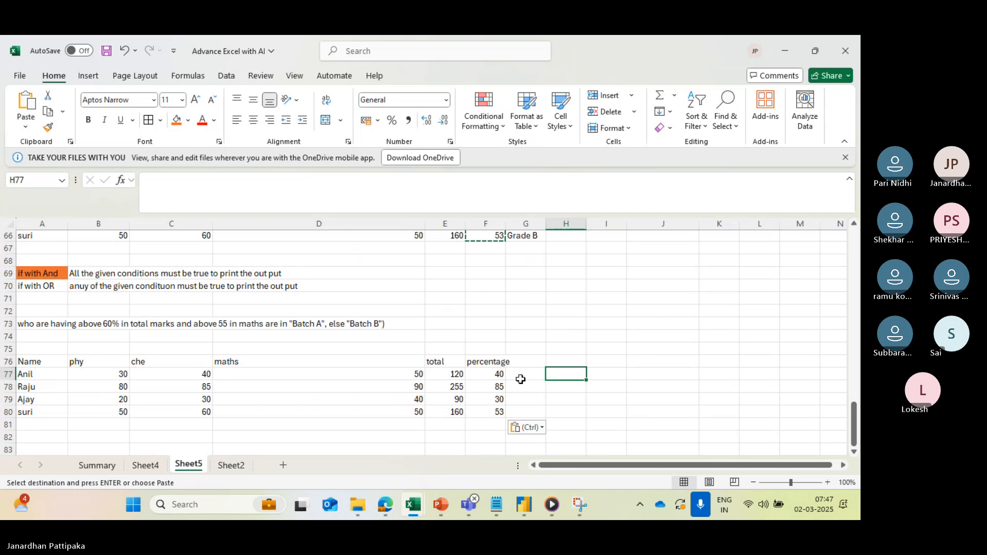
key("Escape")
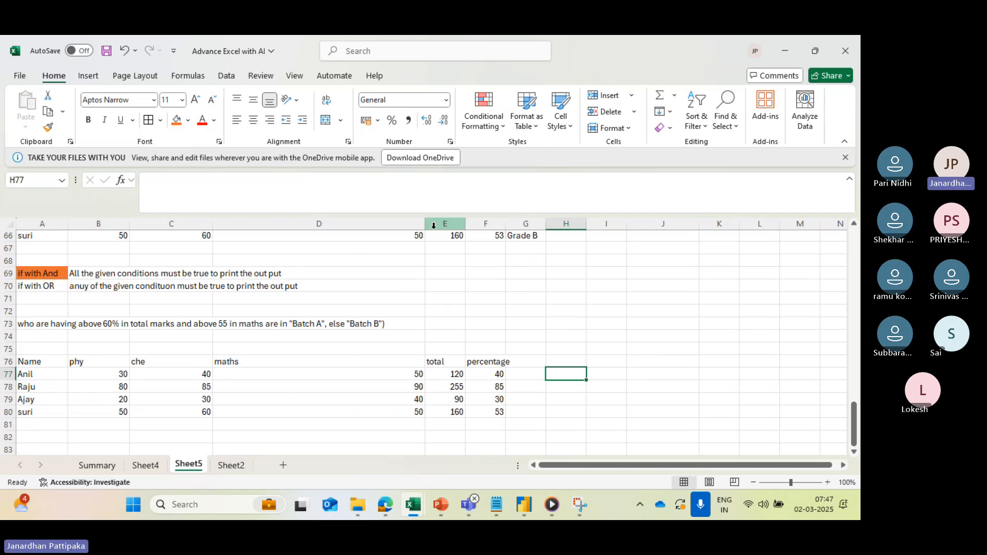
- Narrow column D to about half its width and select the batch condition in A73
left_click_drag(425, 227, 315, 231)
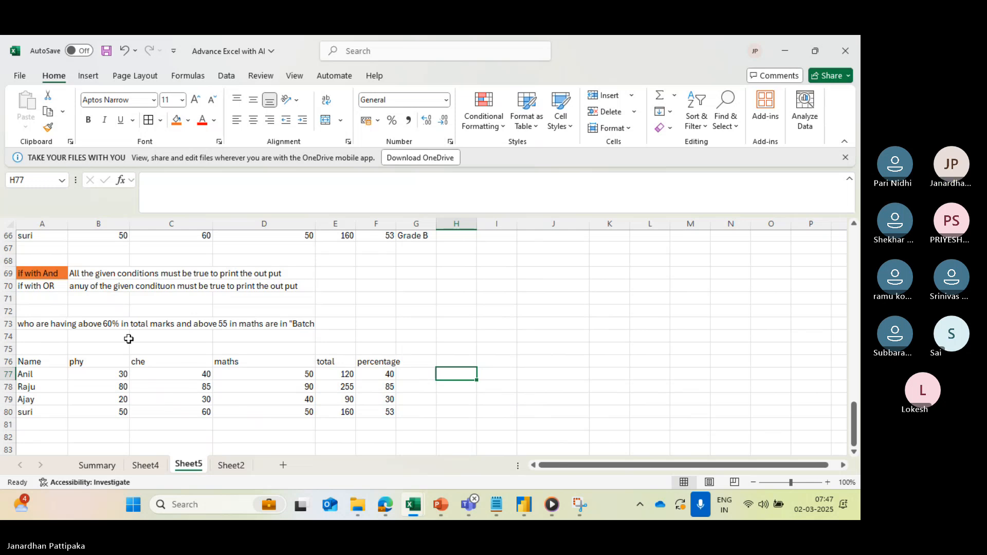
left_click(110, 326)
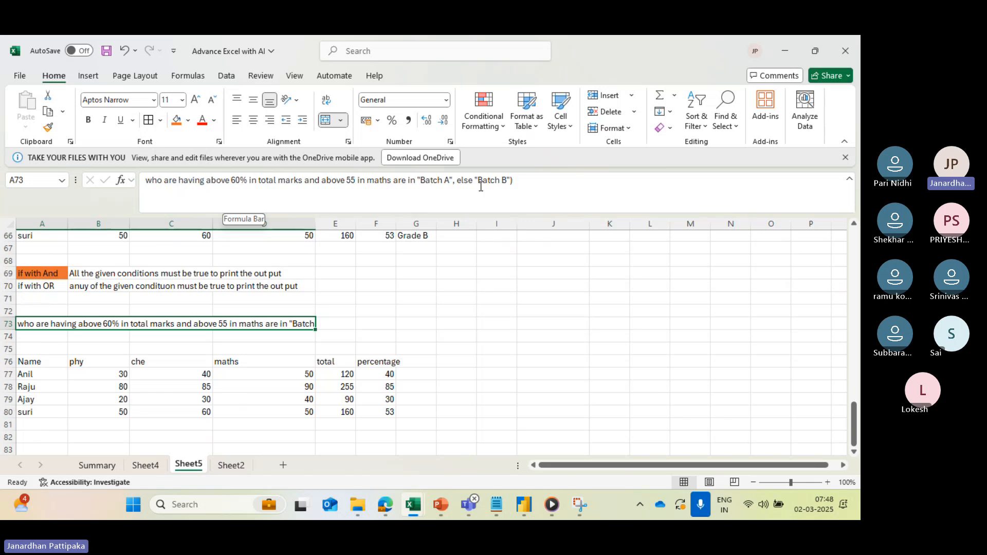
- Start an IF formula in G77 with a nested AND function as its logical test
left_click(407, 374)
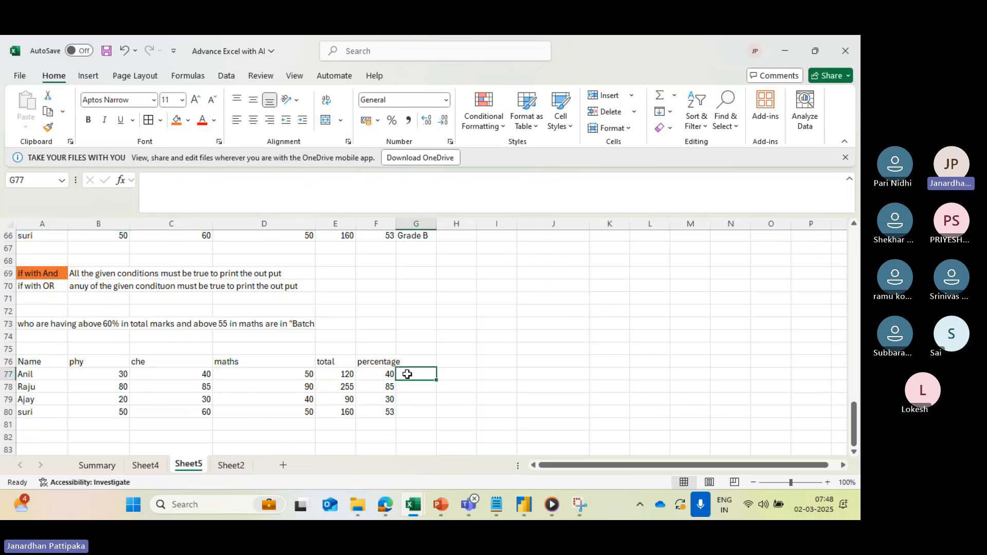
type("=")
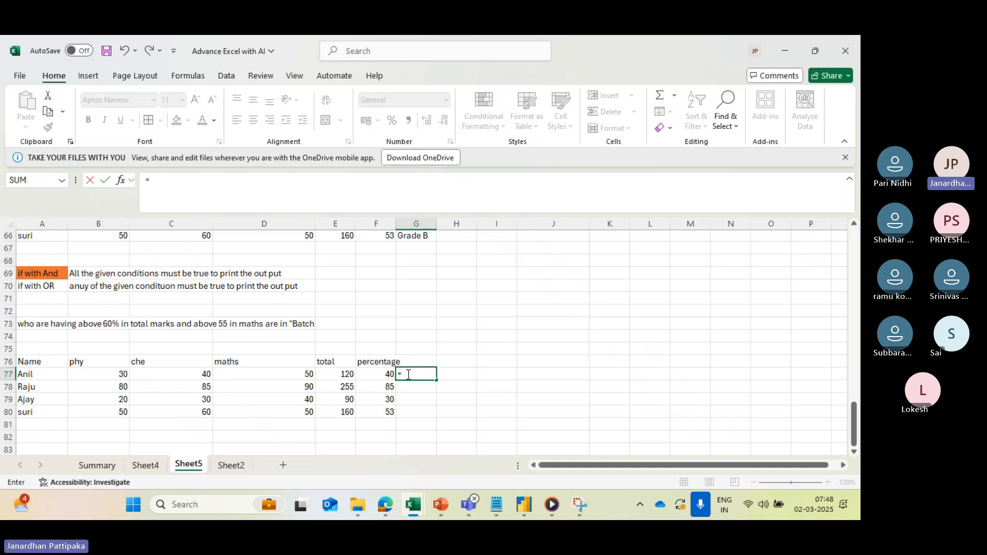
type("if")
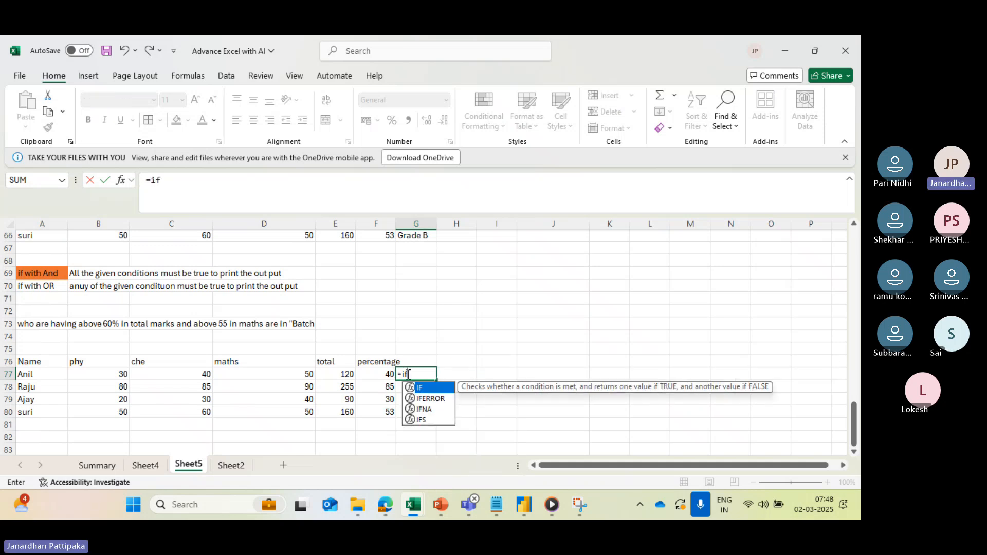
double_click(412, 390)
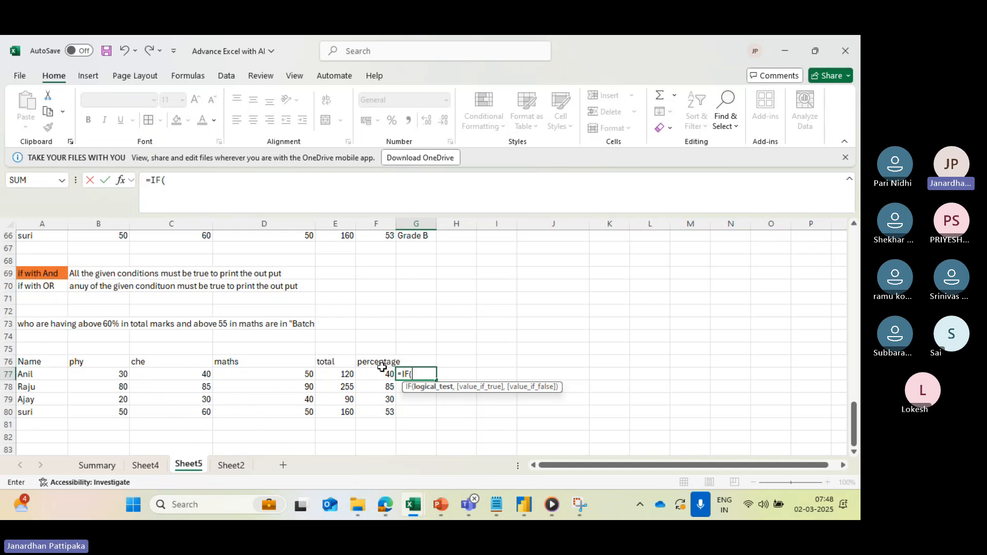
type("and")
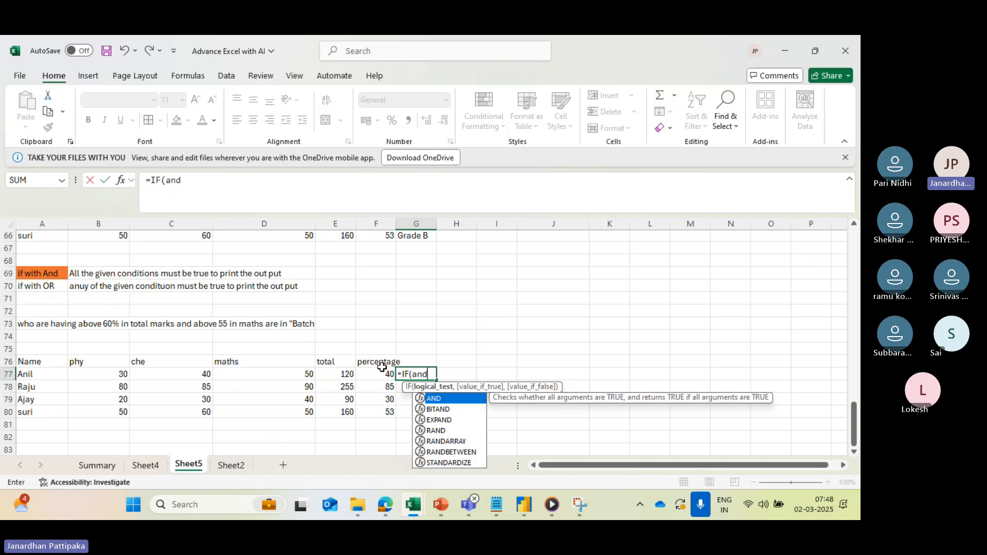
key("Tab")
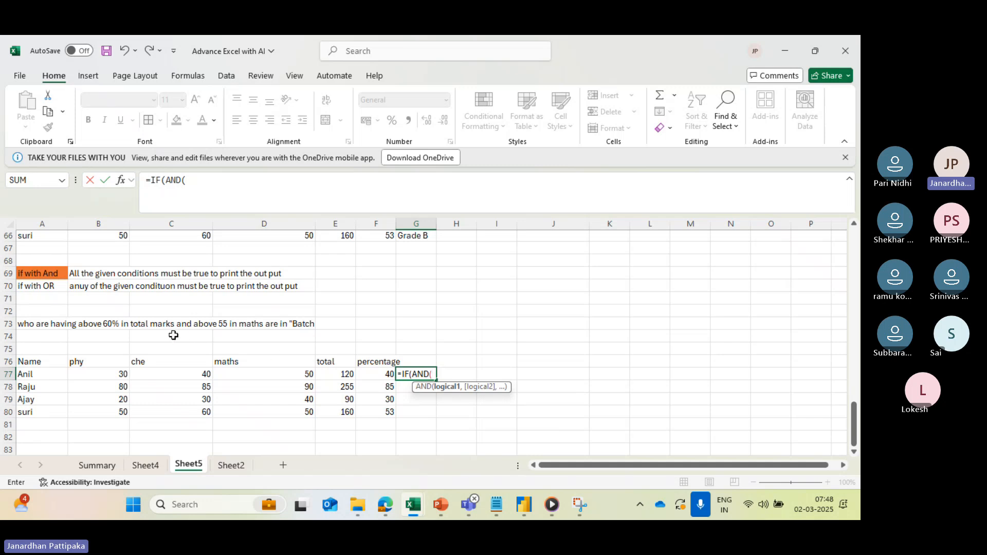
- Give the AND function in G77 the conditions percentage F77>60 and maths D77>55, and close it
left_click(388, 374)
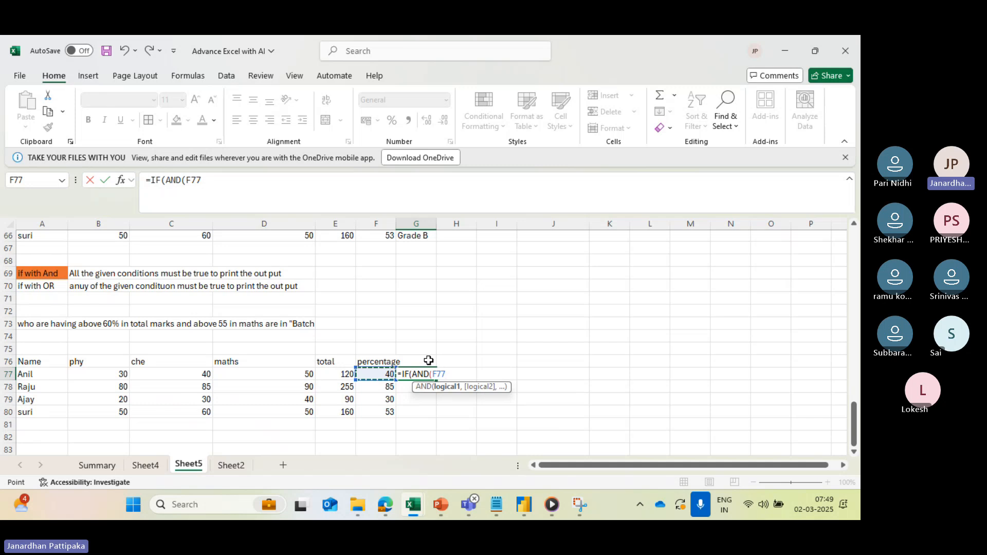
type(".")
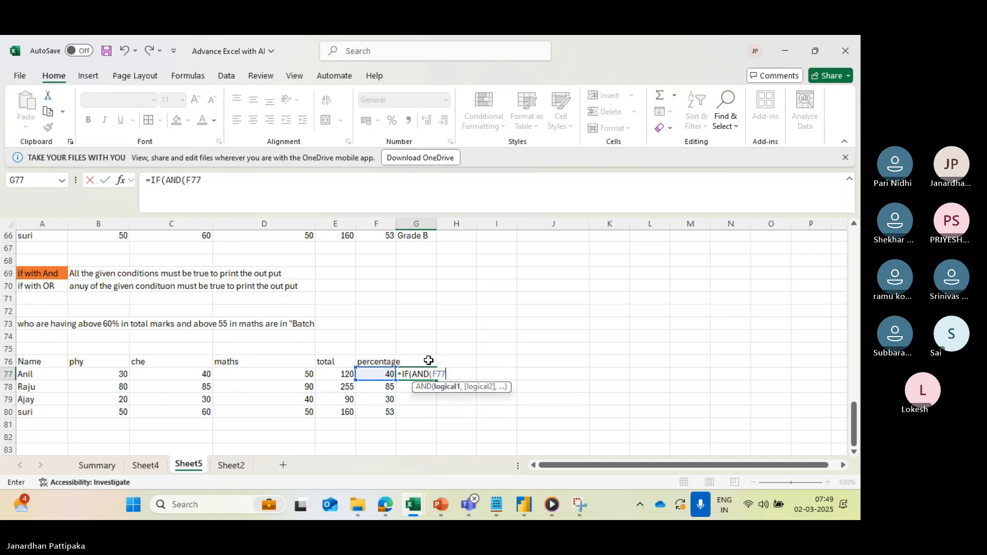
type(">60")
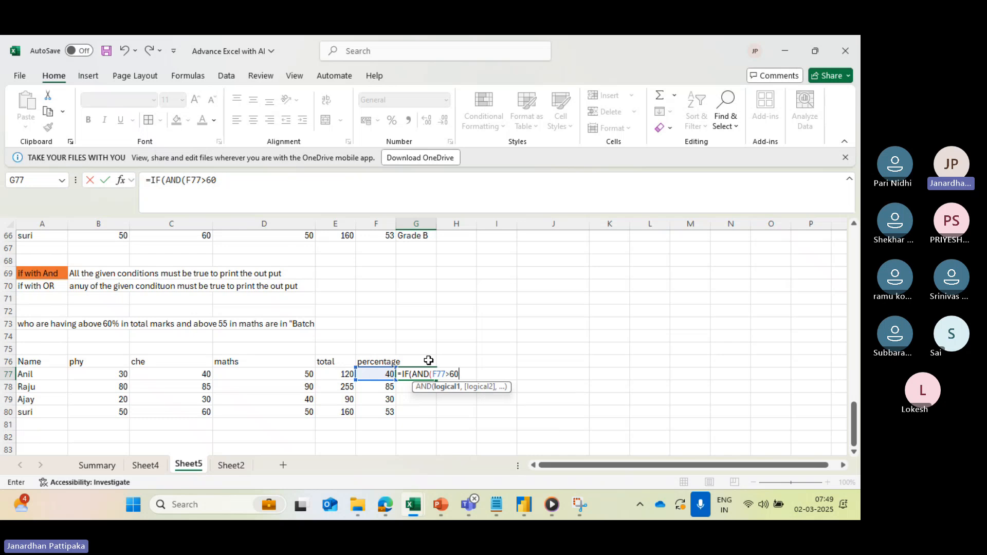
type(",")
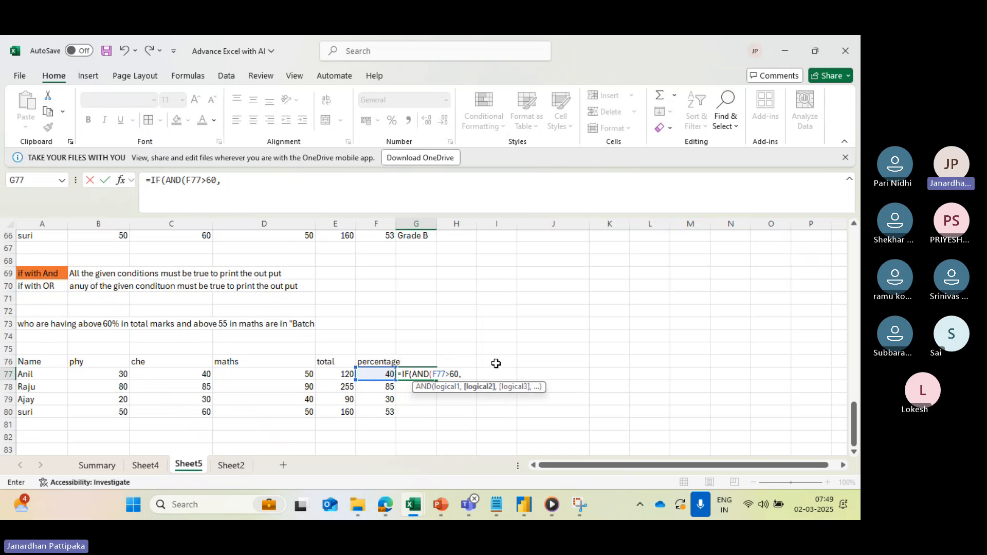
left_click(295, 377)
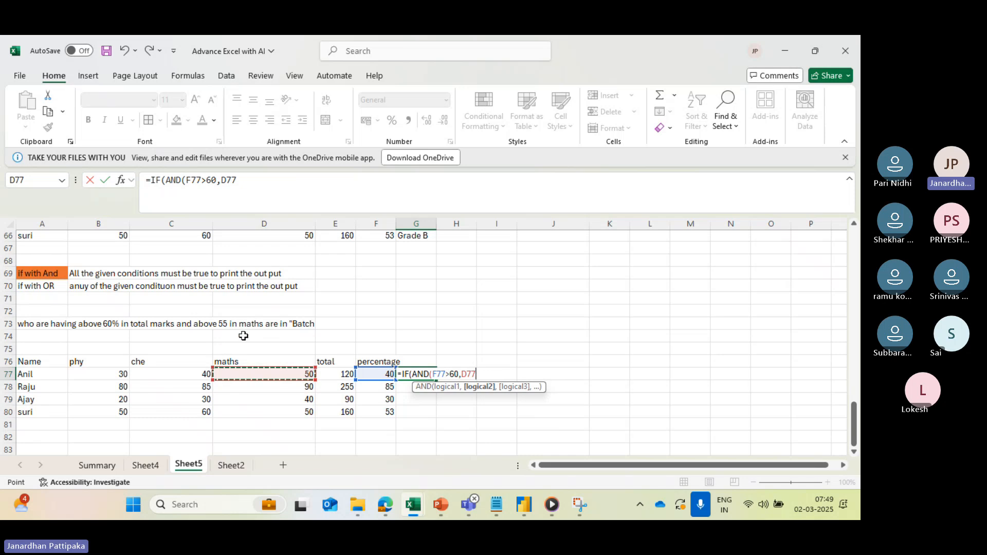
type(">55")
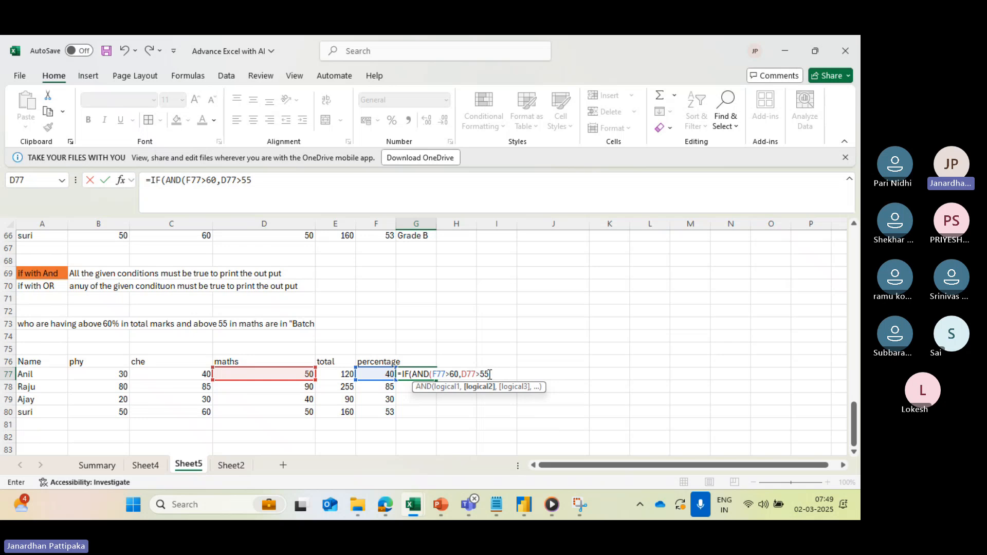
type(")")
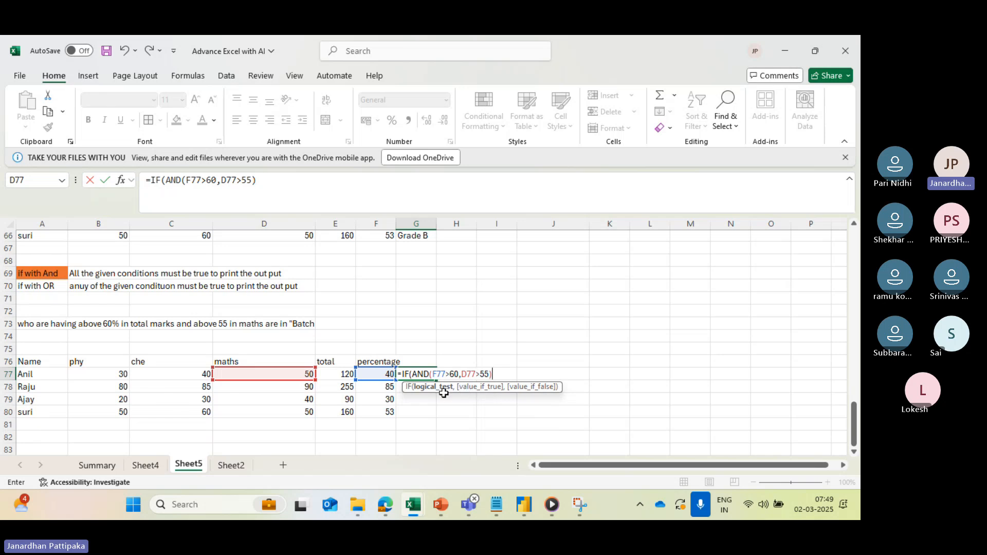
- Complete the IF formula in G77 with "Batch A" as the true value and "Batch B" as the false value
type(",")
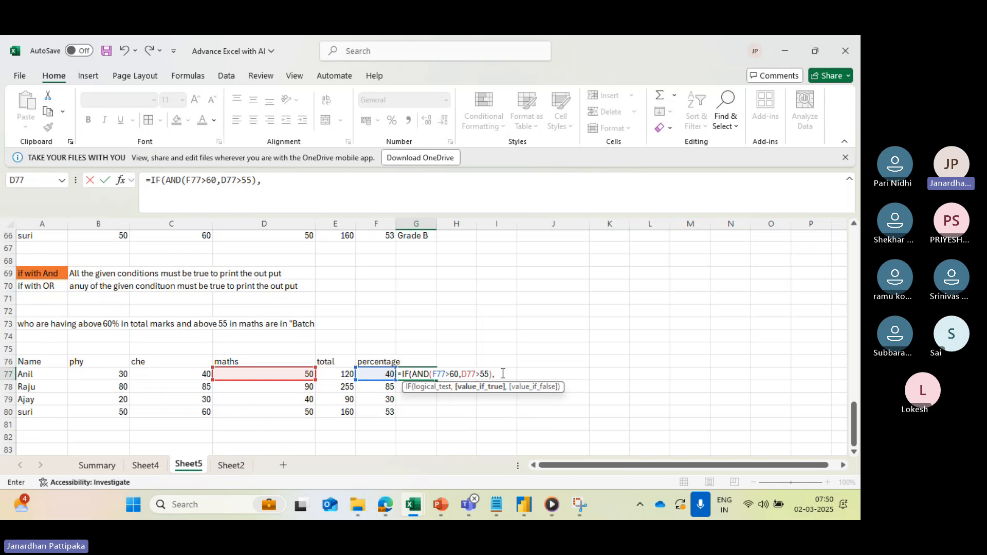
type("\"Bat")
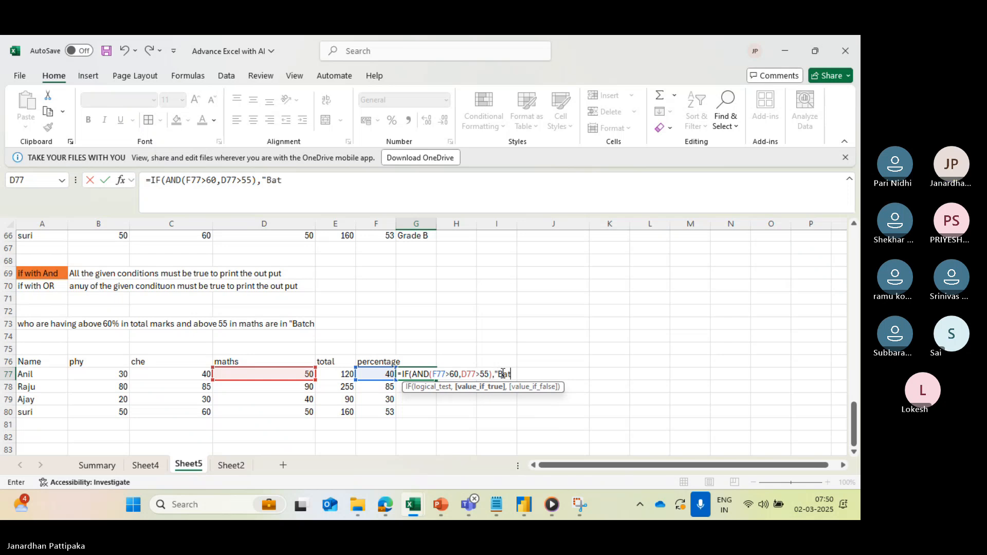
type("ch A\"")
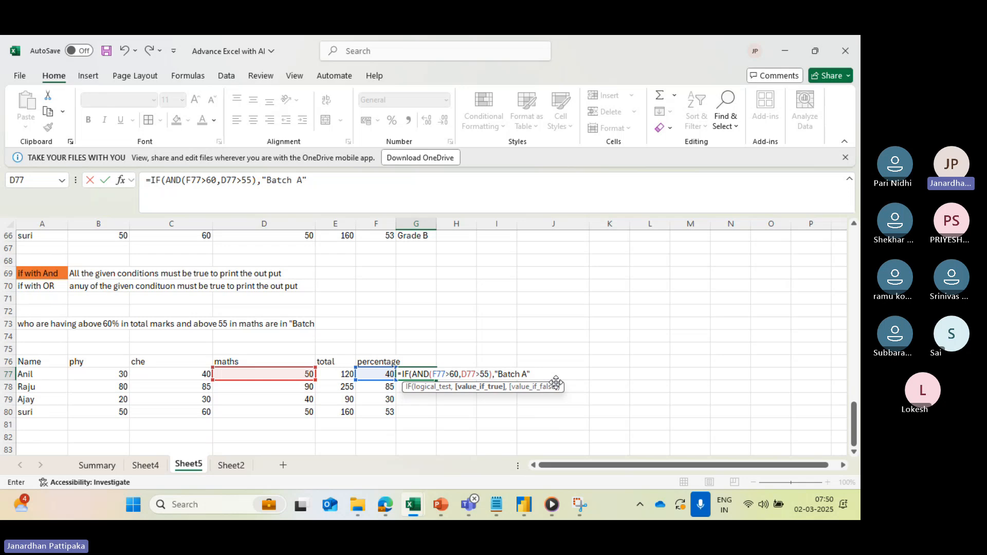
type(",")
type("\"Batch")
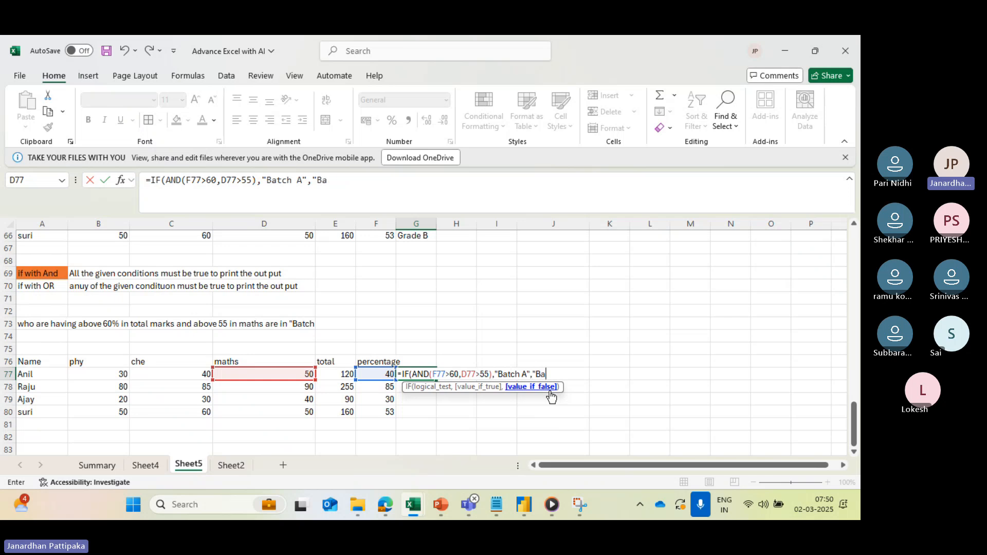
type(" B")
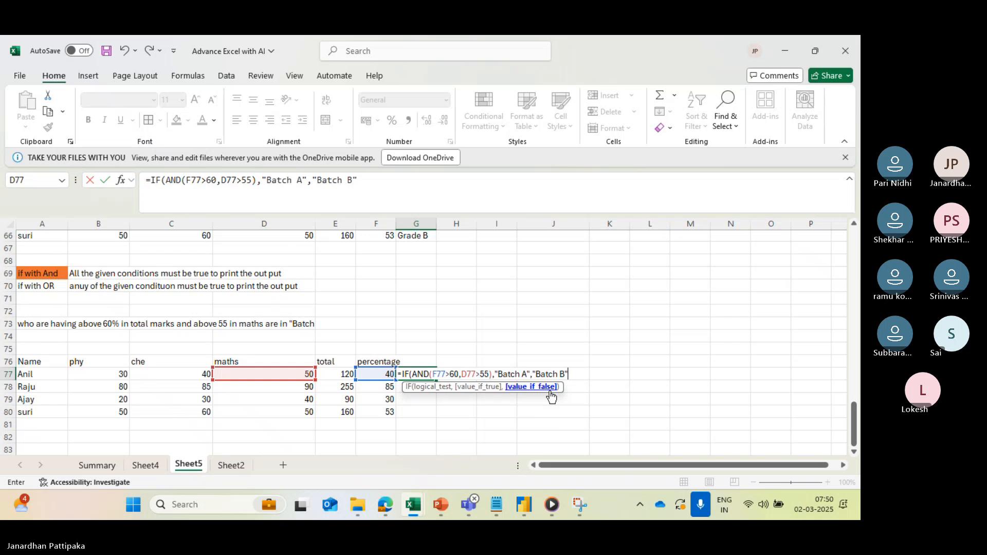
type("\")")
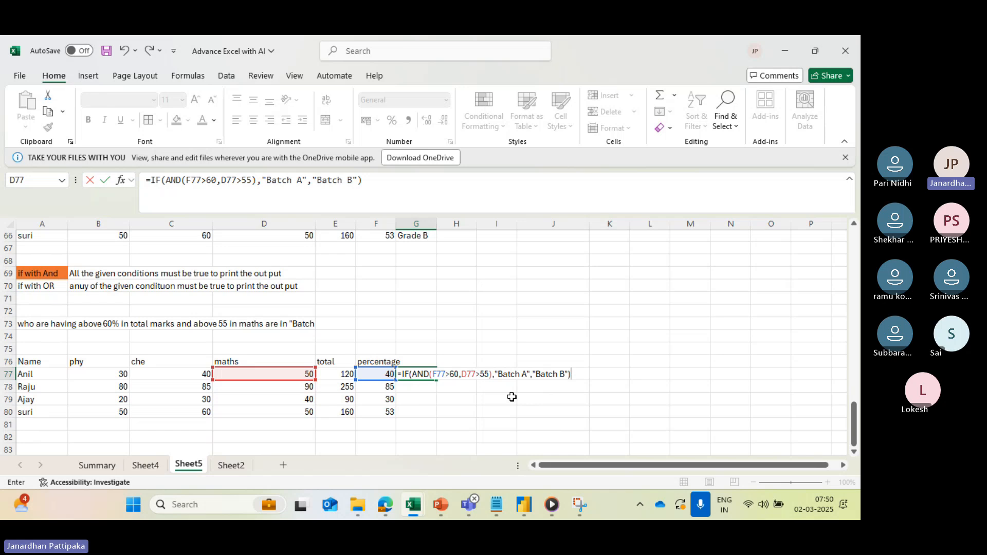
key("Return")
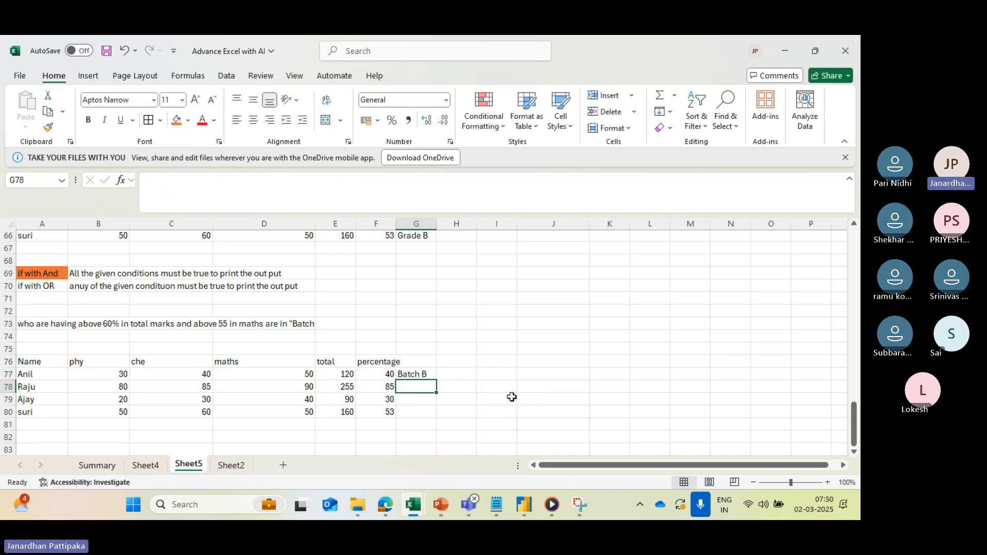
- Check G77 against the percentage and maths marks in its row, and fill the batch formula down to G80
left_click(424, 374)
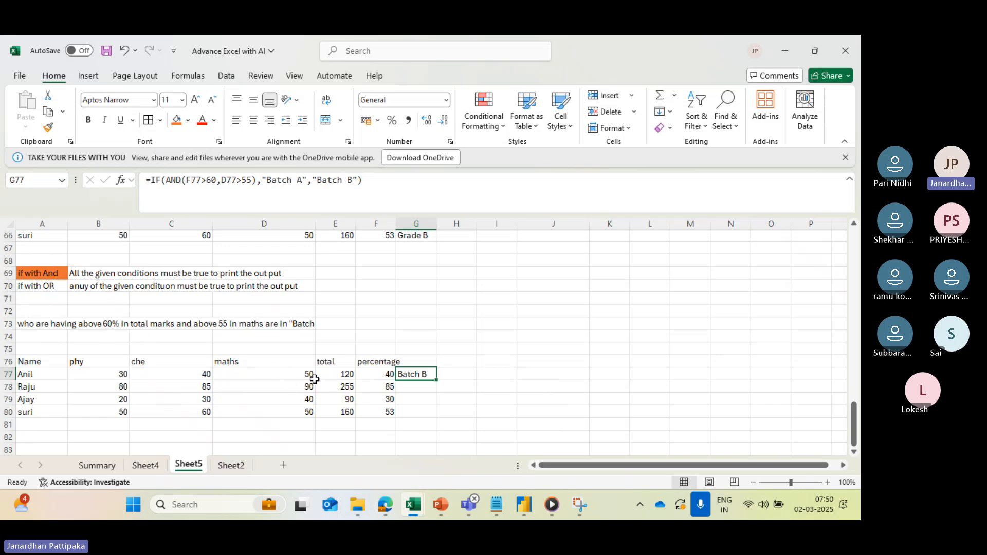
left_click(384, 373)
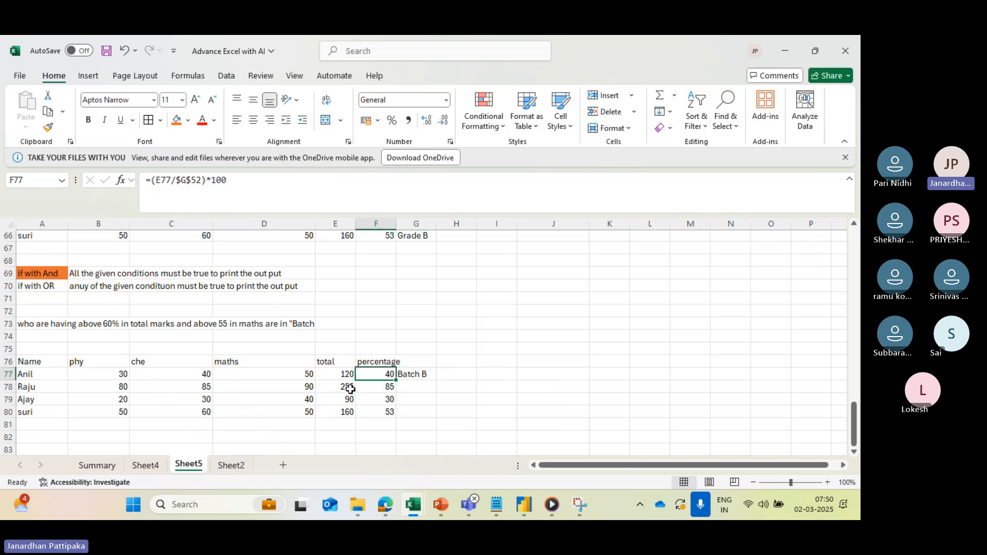
left_click(256, 374)
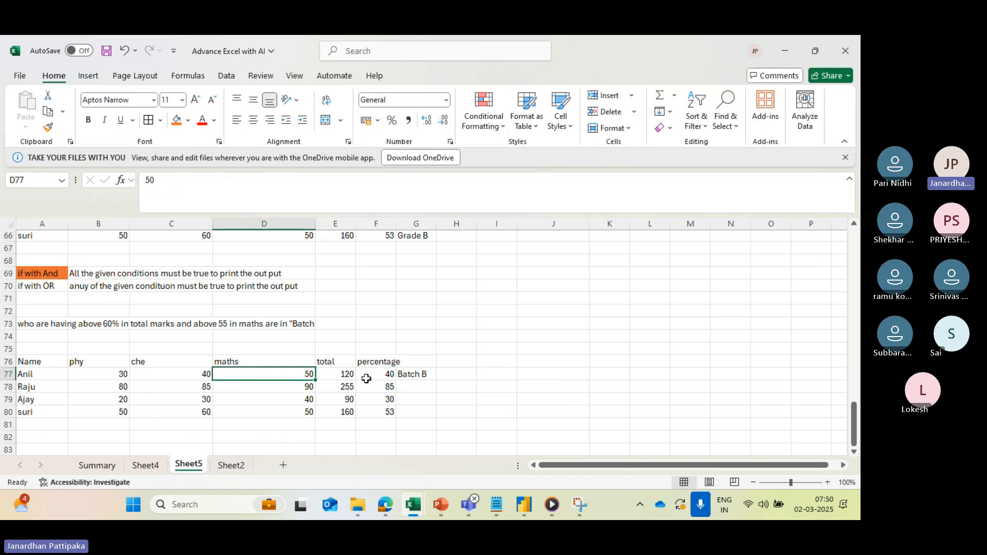
left_click(415, 374)
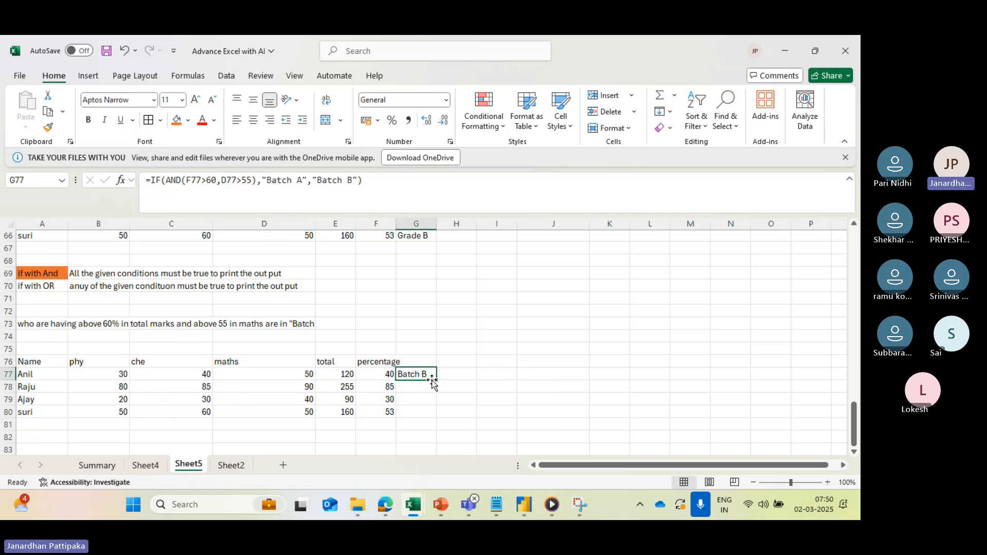
left_click_drag(436, 380, 436, 414)
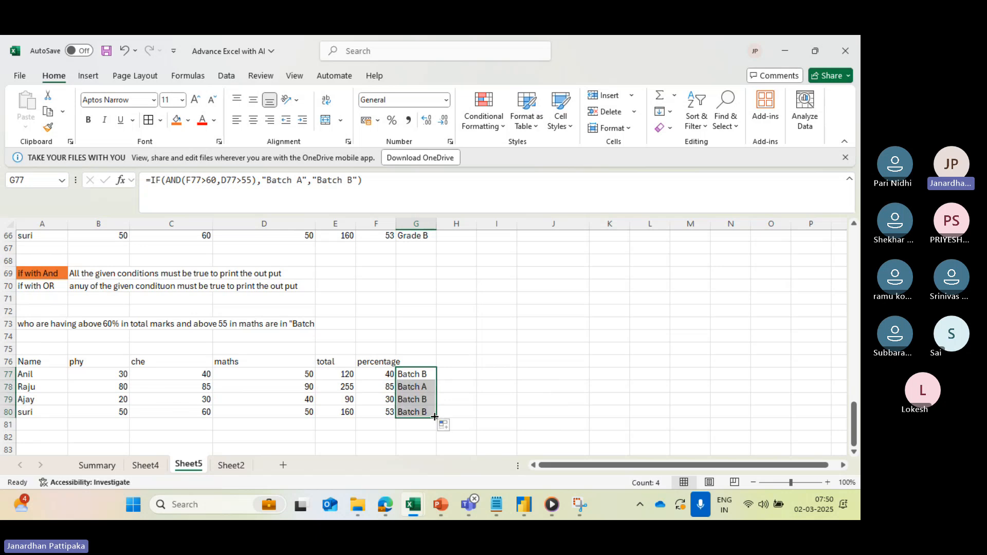
- Highlight the Batch A result in G78 with a green fill and check its row's percentage and maths marks
left_click(418, 388)
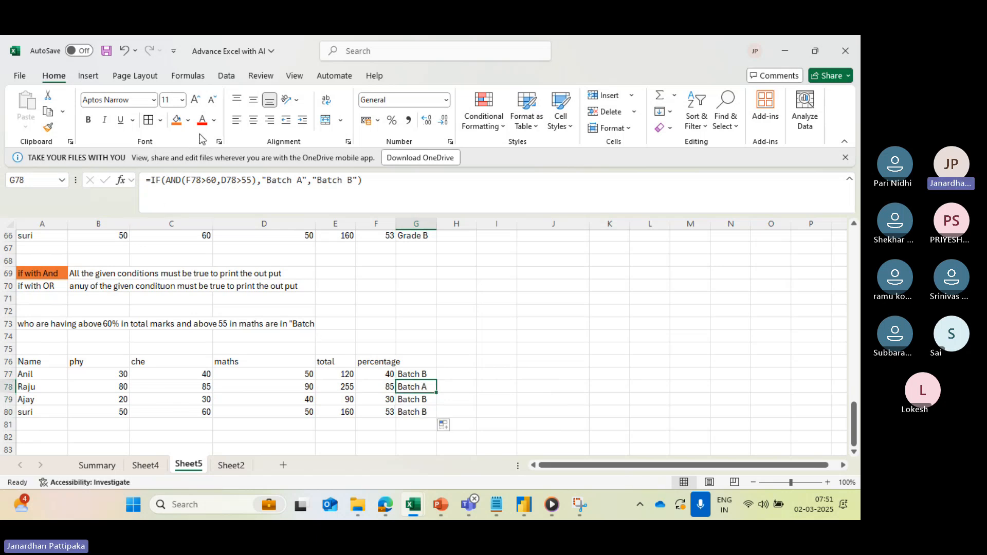
left_click(188, 121)
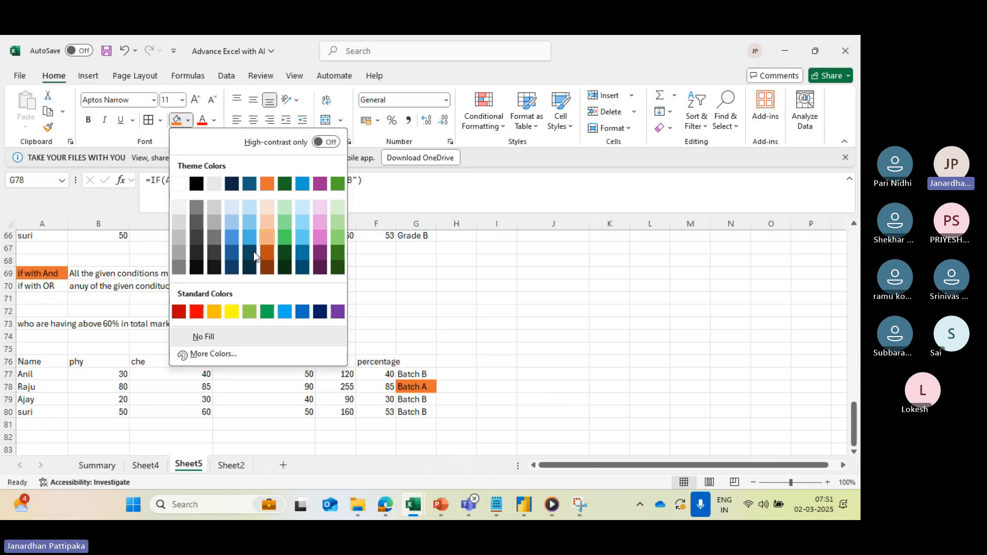
left_click(231, 311)
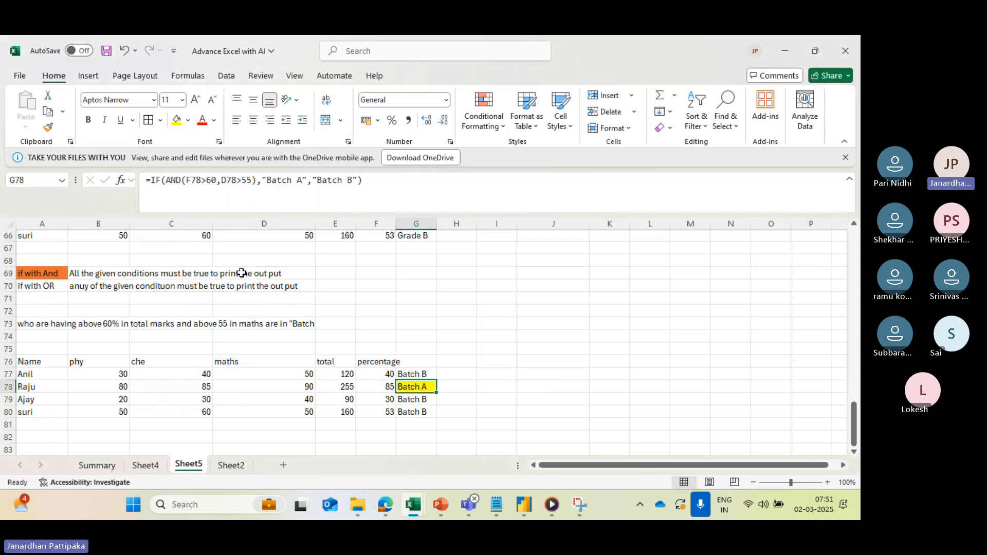
left_click(188, 121)
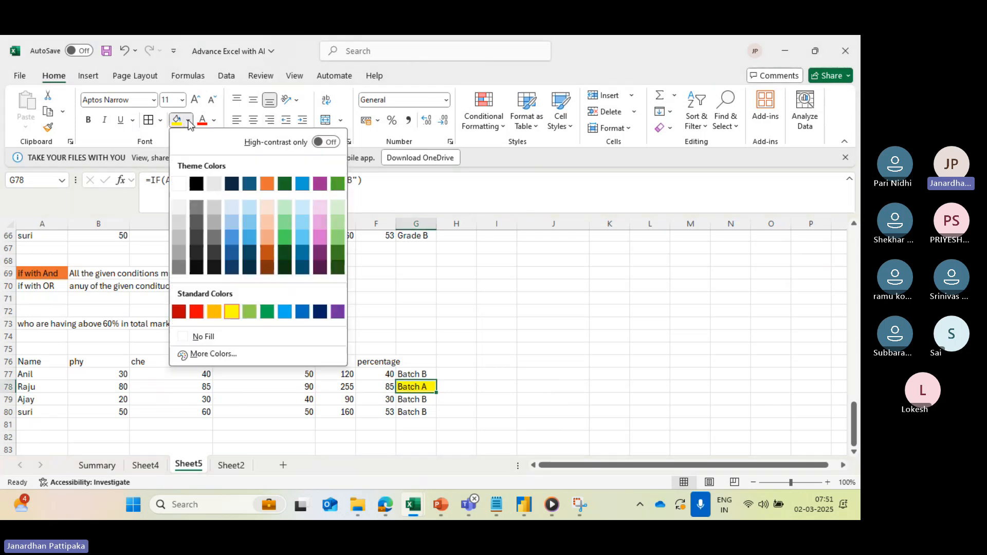
left_click(284, 236)
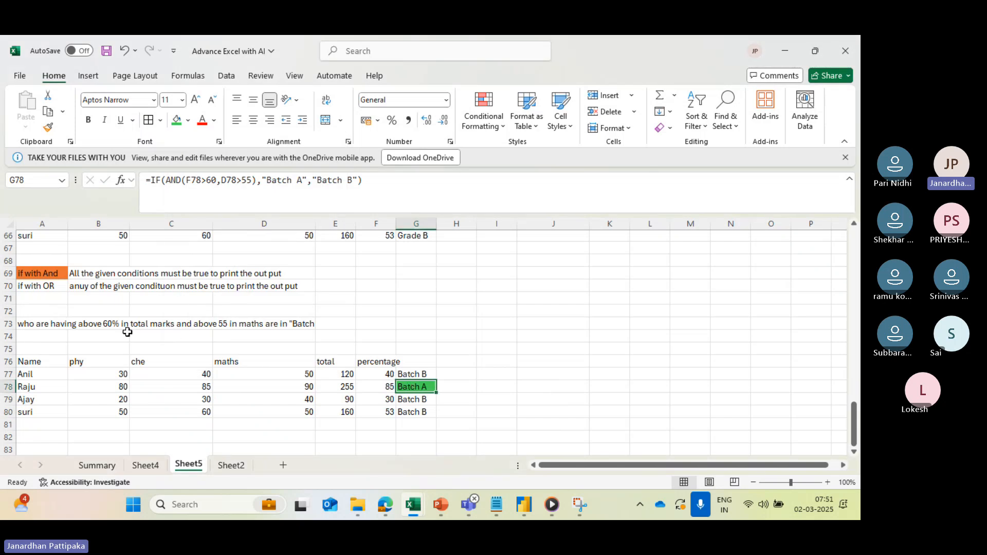
left_click(380, 388)
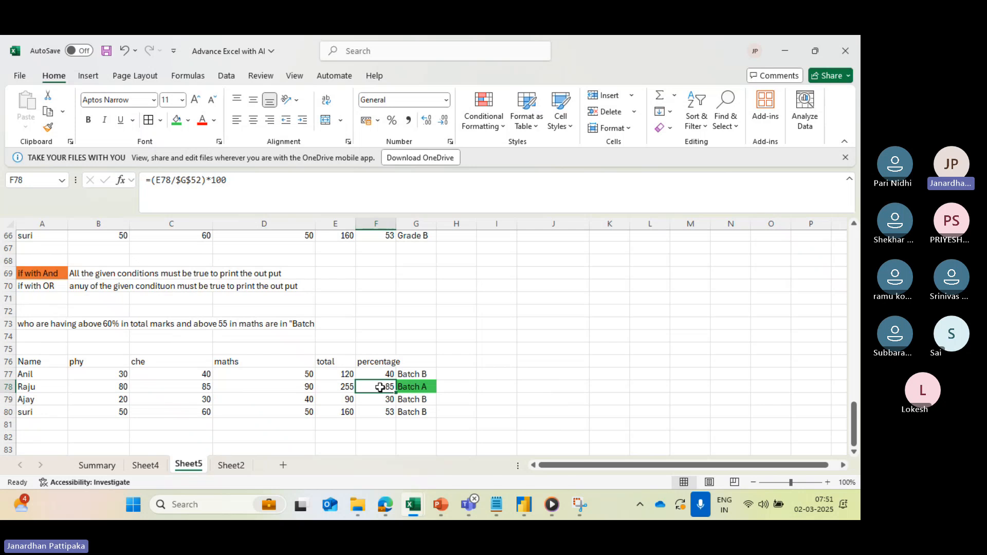
left_click(306, 387)
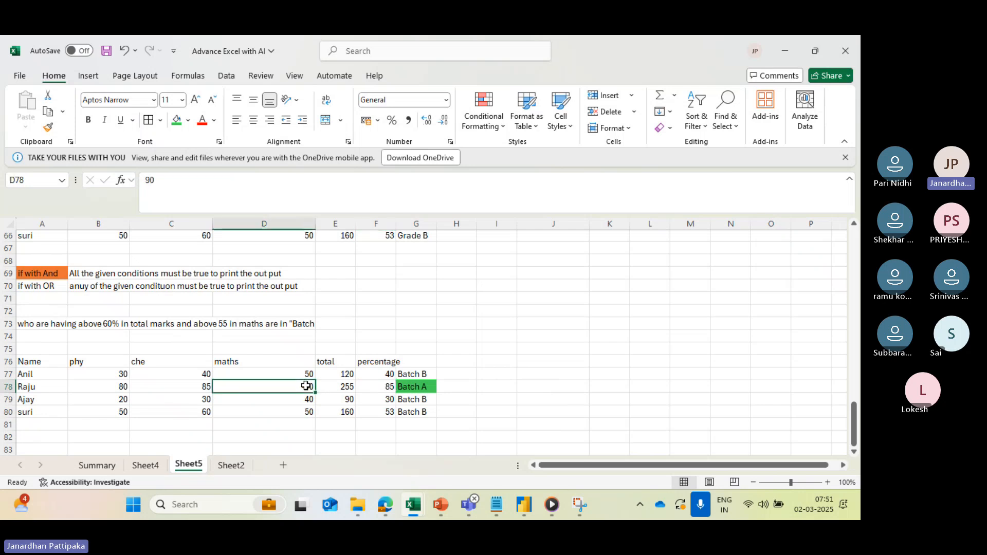
left_click(426, 393)
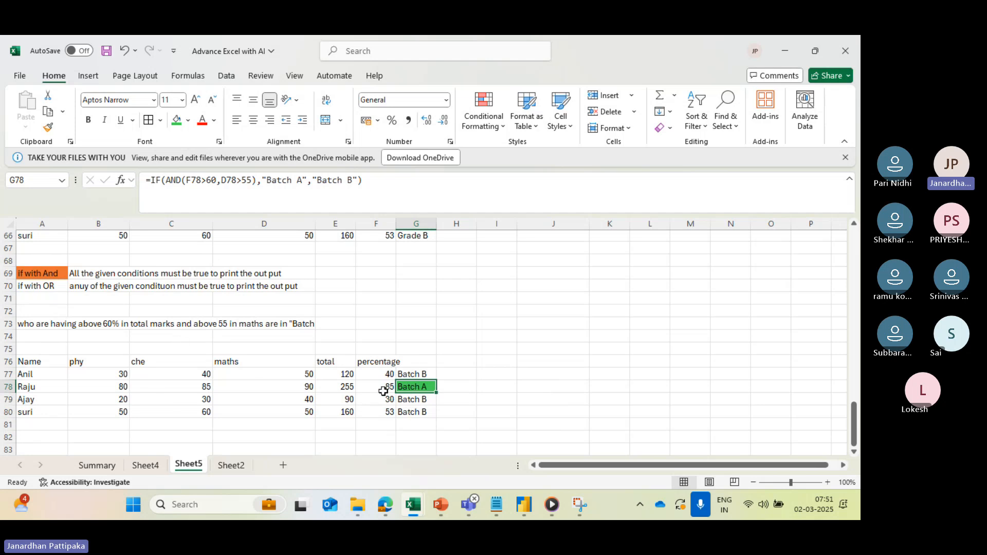
- Add another student below the batch table by entering the student's name in A81
scroll(332, 425, "left", 2)
scroll(332, 426, "down", 1)
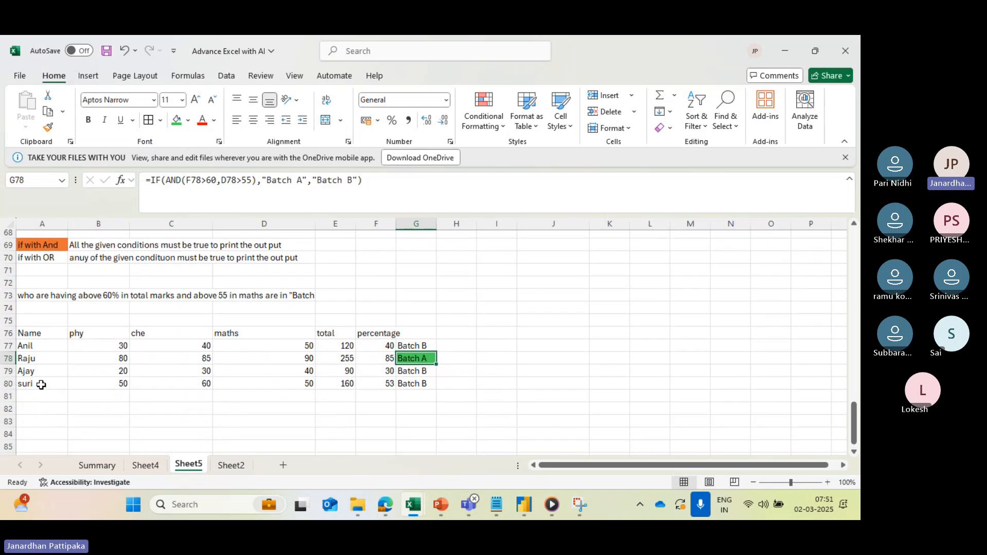
left_click_drag(41, 385, 312, 393)
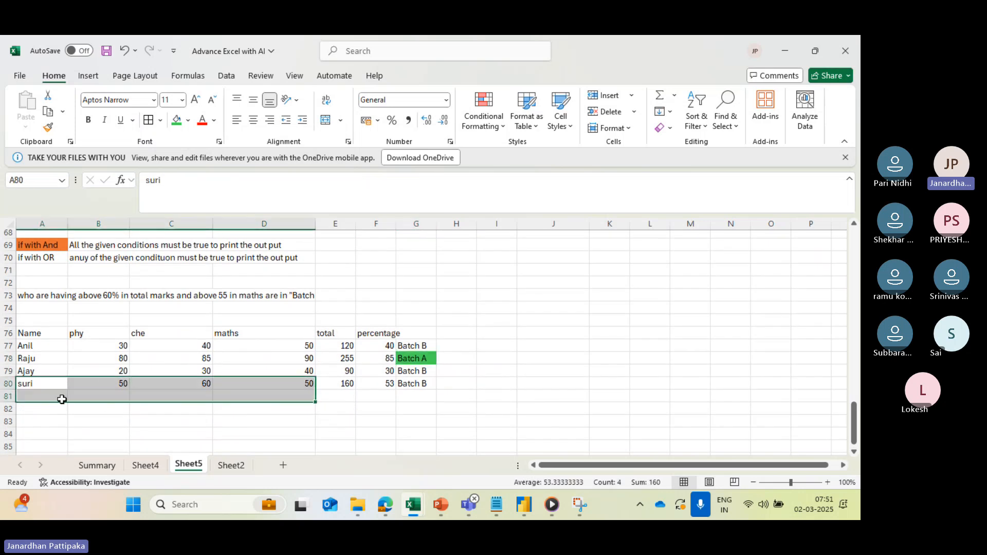
left_click(45, 395)
type("Ajay")
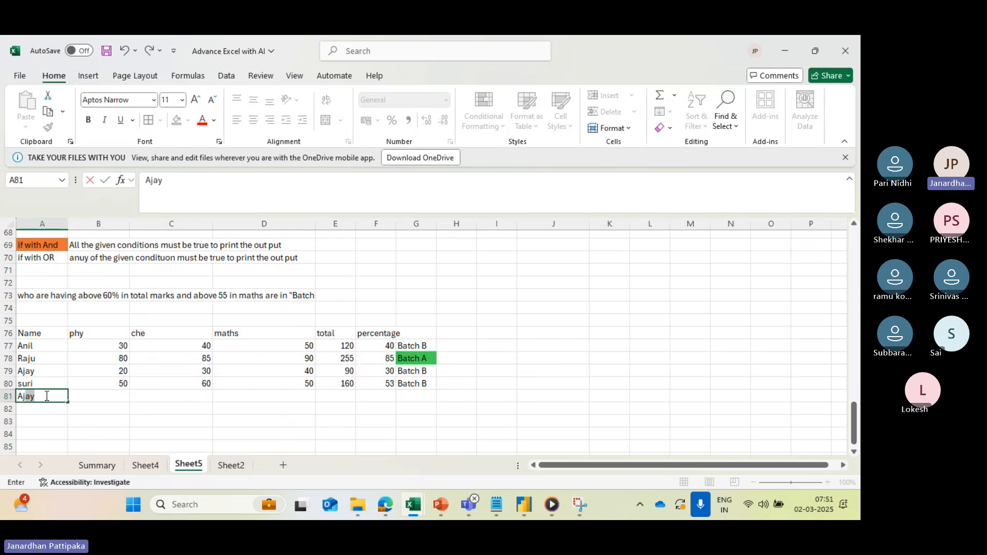
left_click(116, 398)
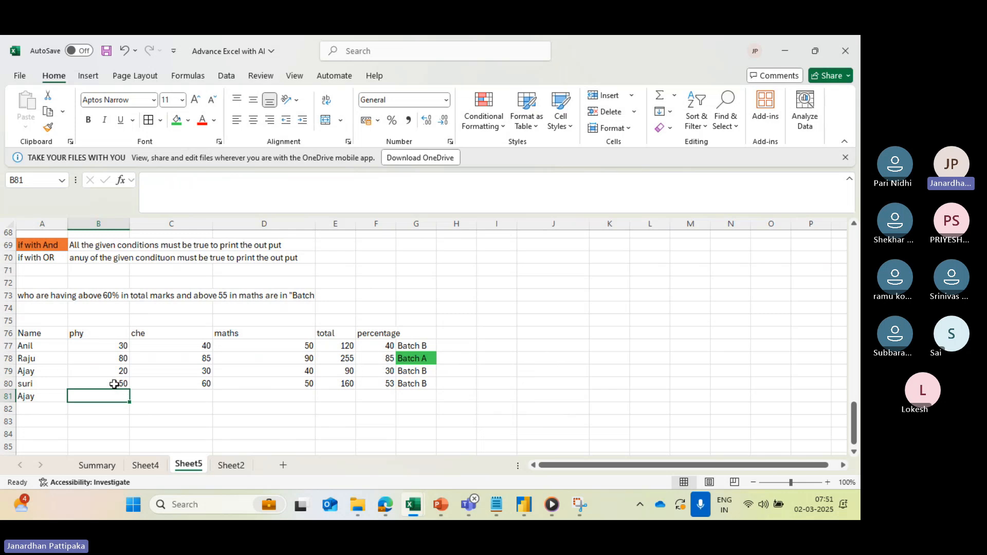
- Copy the phy and che marks from B80:C80 into the new student's row at B81:C81
left_click_drag(114, 385, 165, 382)
key("ctrl+c")
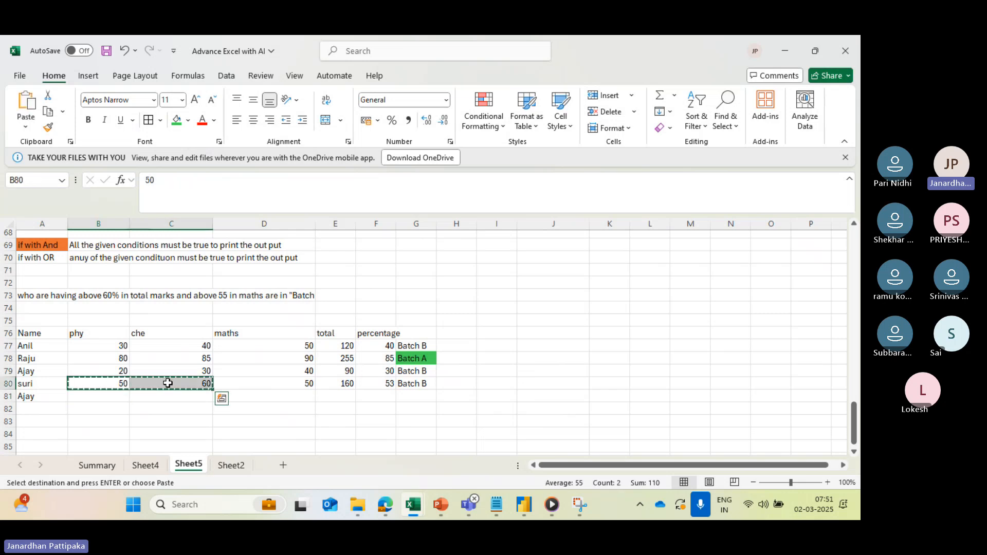
left_click(113, 400)
key("ctrl+v")
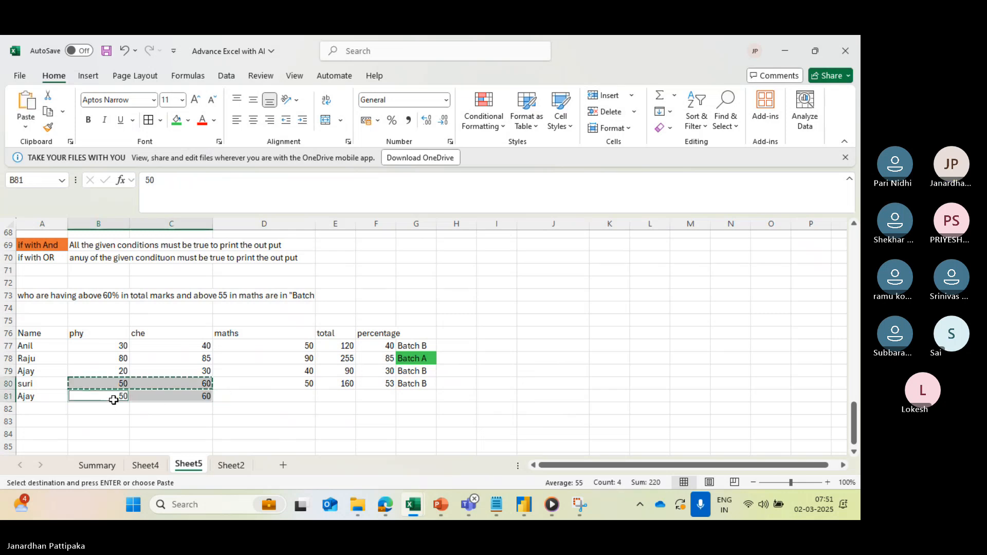
left_click(260, 397)
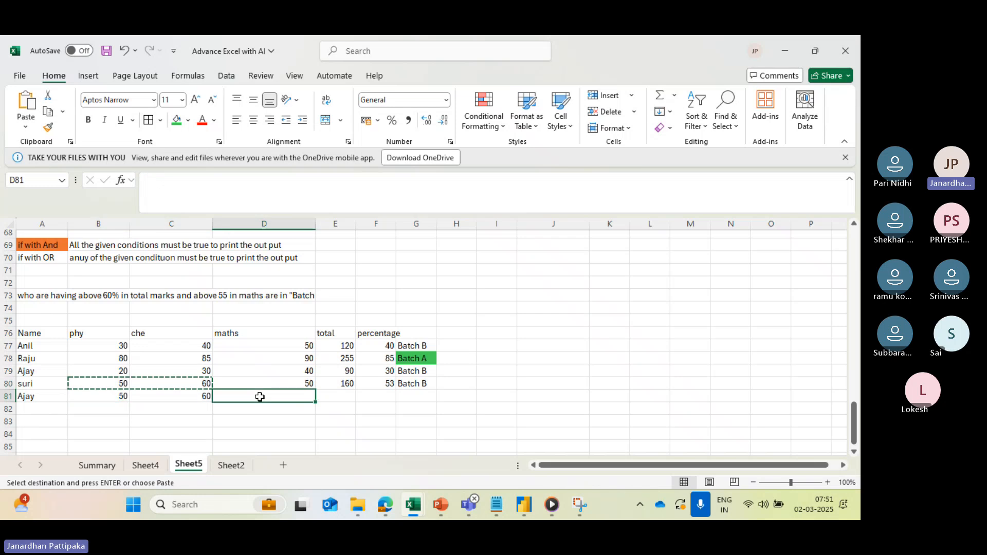
type("`99")
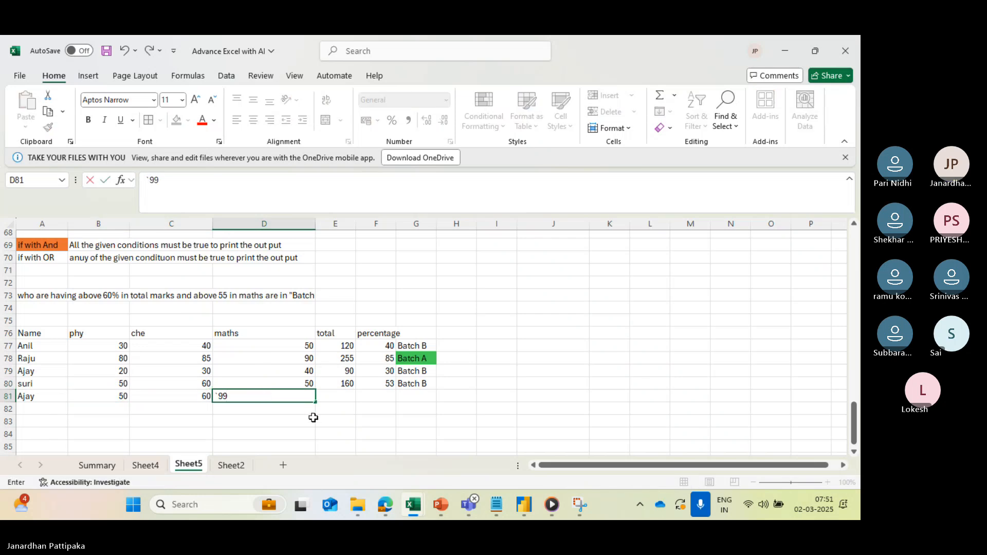
key("BackSpace")
key("BackSpace")
key("BackSpace")
left_click(302, 443)
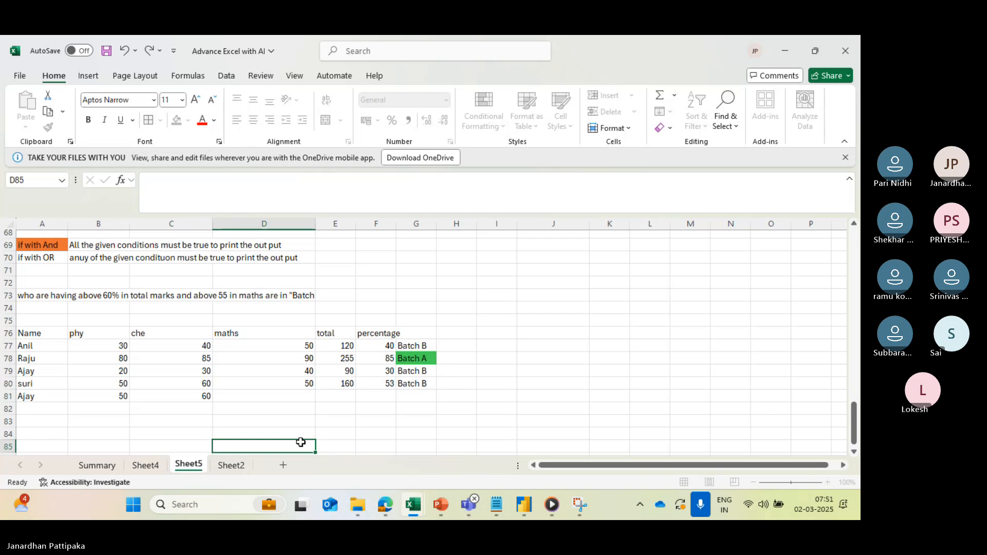
- Enter 99 as the new student's maths mark in D81
left_click(288, 394)
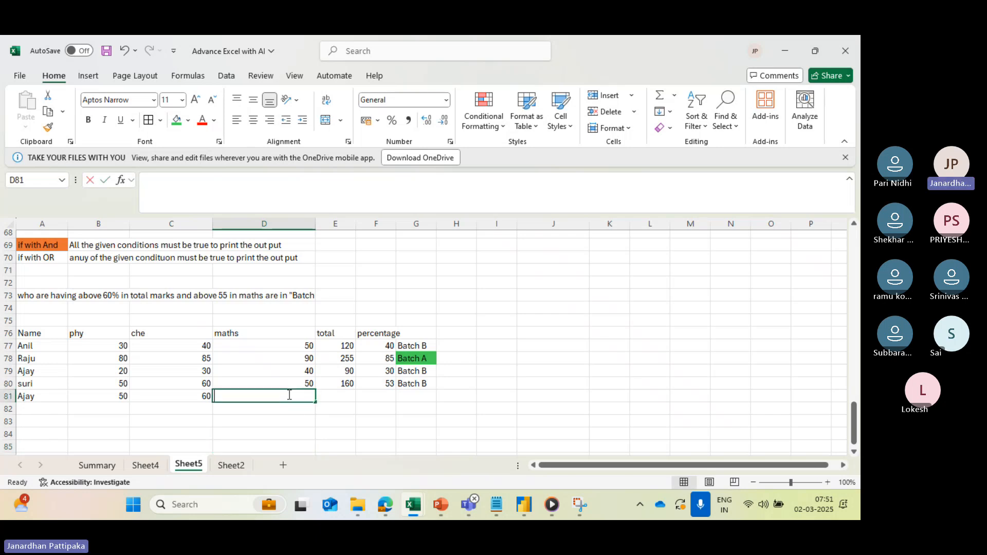
type("99")
left_click(349, 395)
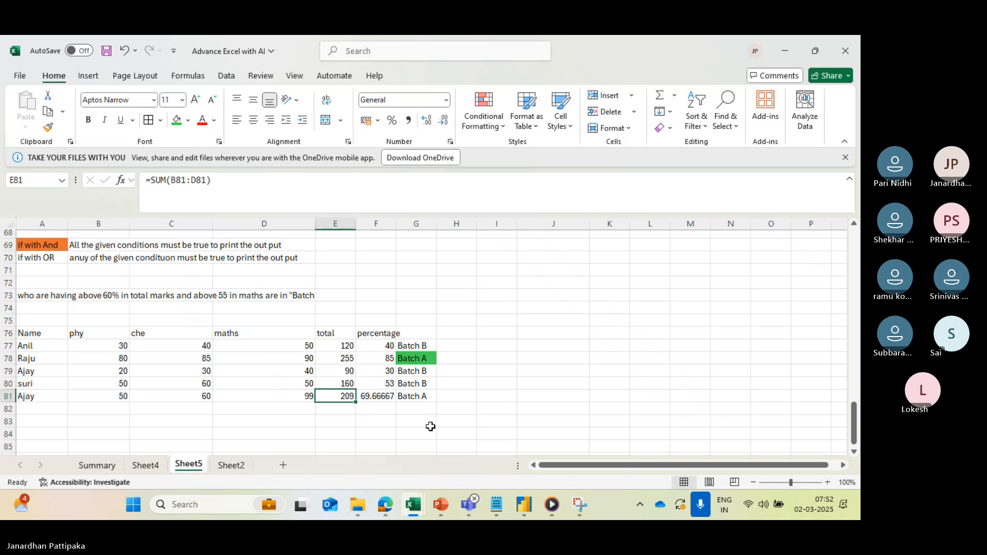
left_click(400, 432)
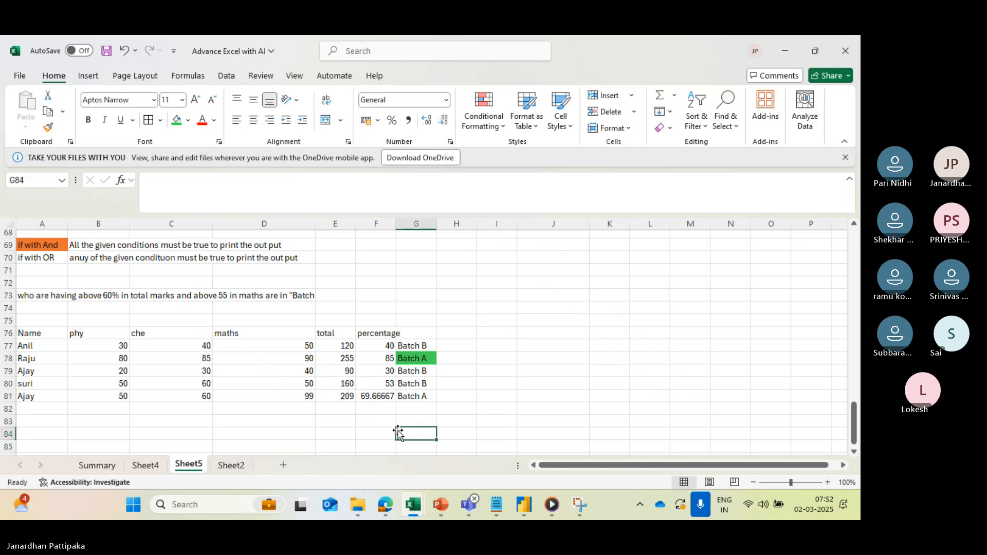
- Format the new student's percentage in F81 to show no decimal places
left_click(283, 401)
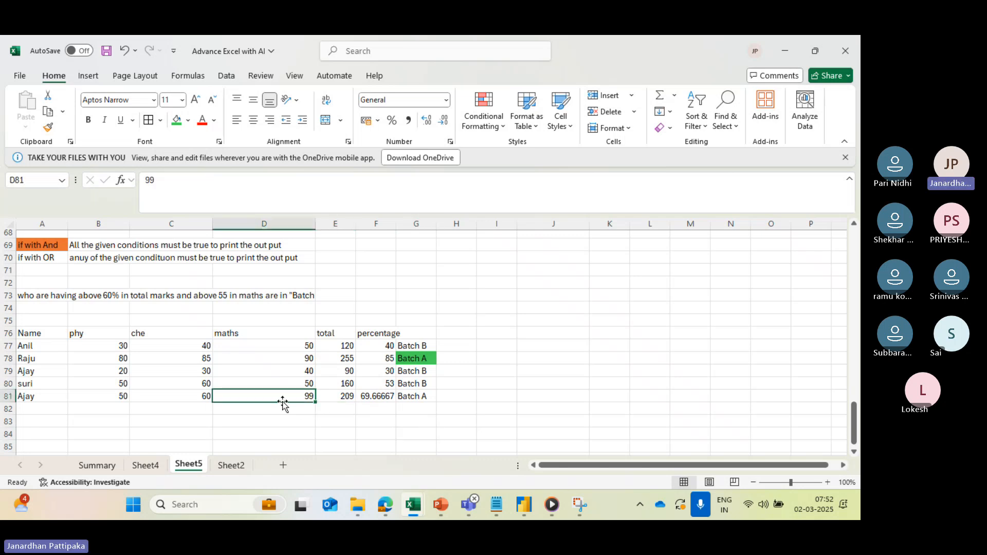
left_click(378, 396)
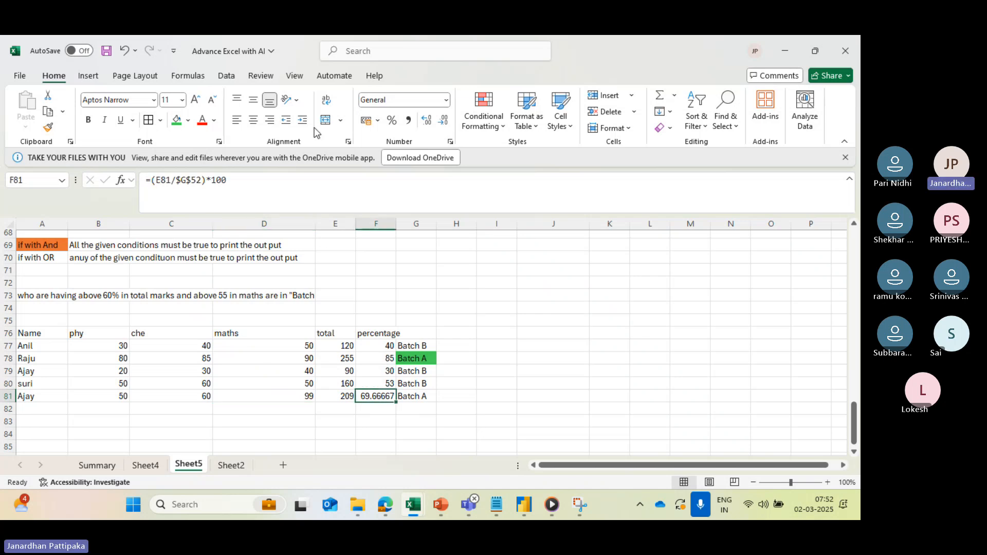
left_click(441, 121)
left_click(441, 121)
left_click(441, 121)
double_click(437, 120)
left_click(359, 440)
- Check the new student's percentage and maths marks, and highlight the Batch A result in G81 with the same green fill as G78
left_click(379, 395)
left_click(309, 398)
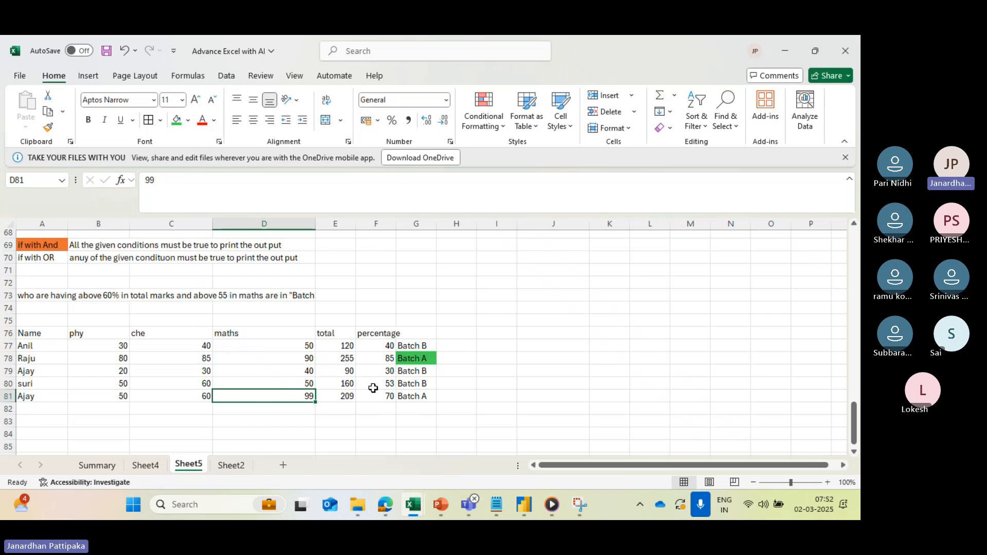
left_click(417, 395)
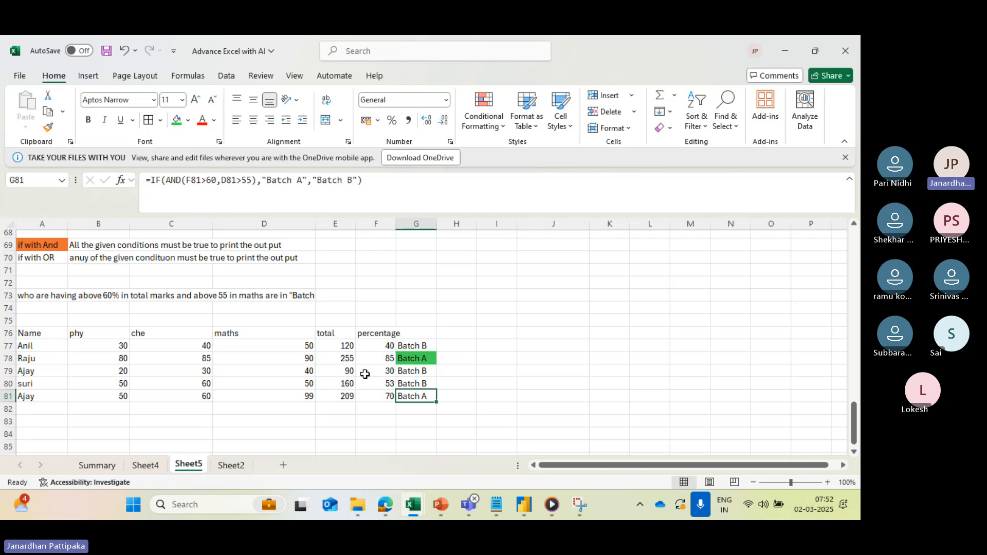
left_click(188, 121)
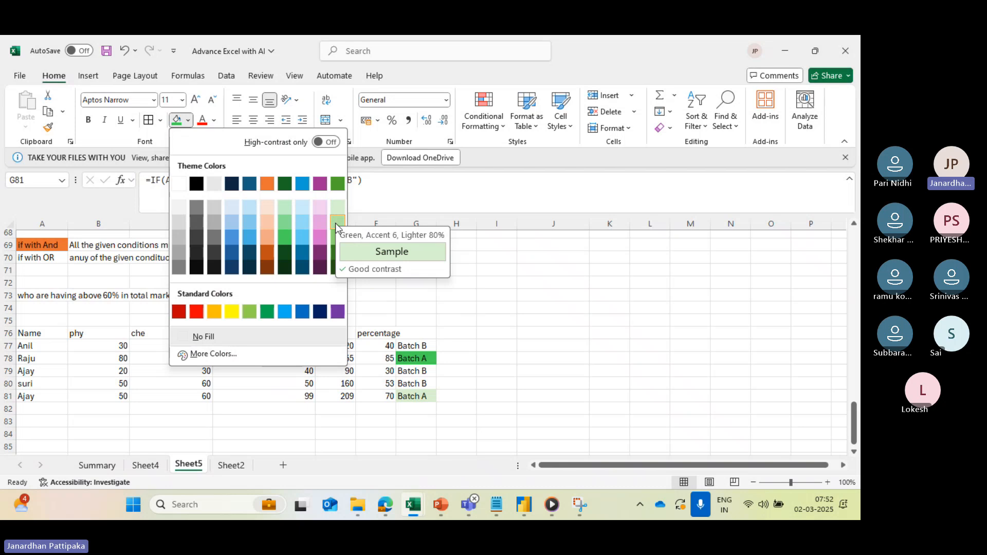
left_click(282, 241)
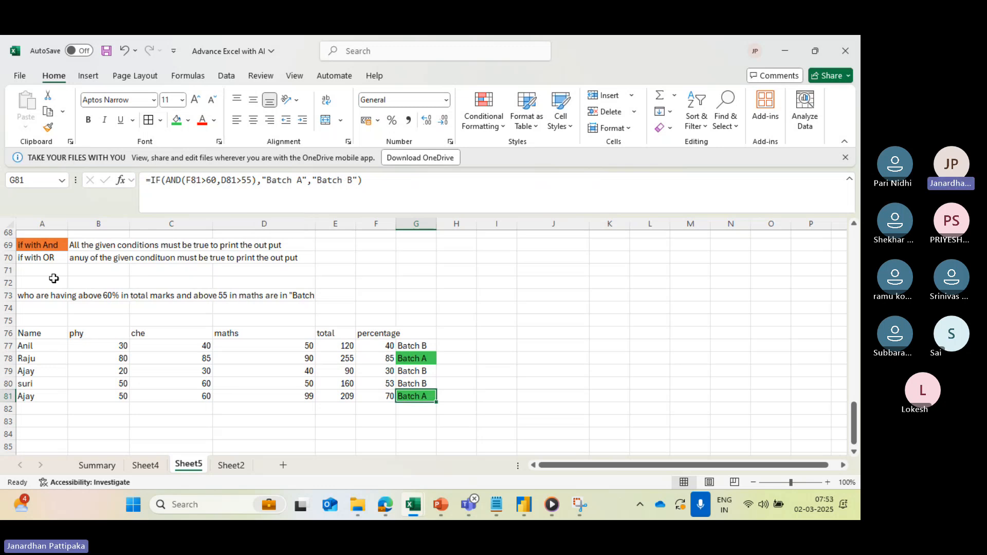
left_click(40, 246)
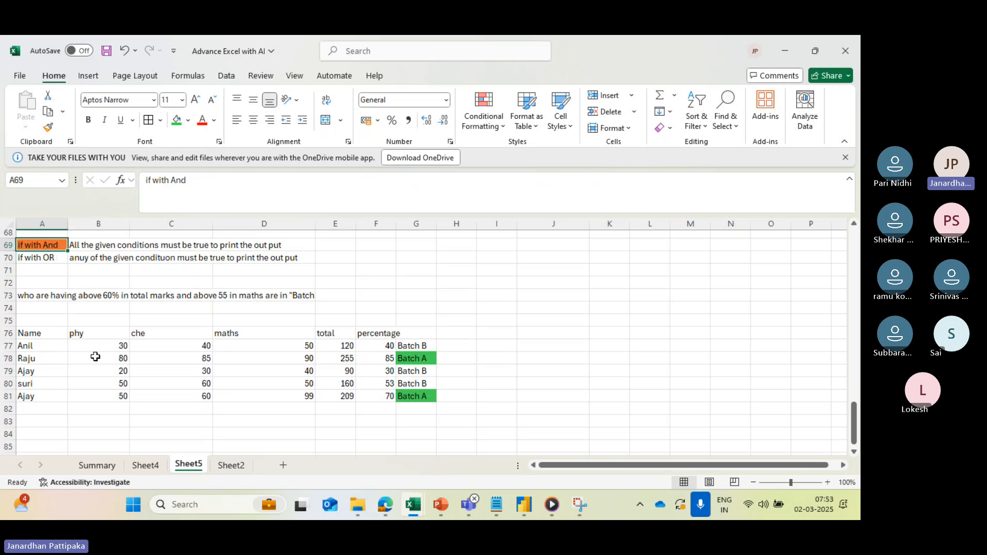
- Merge cells A83:G83 below the batch table into one cell without centering
scroll(93, 378, "down", 1)
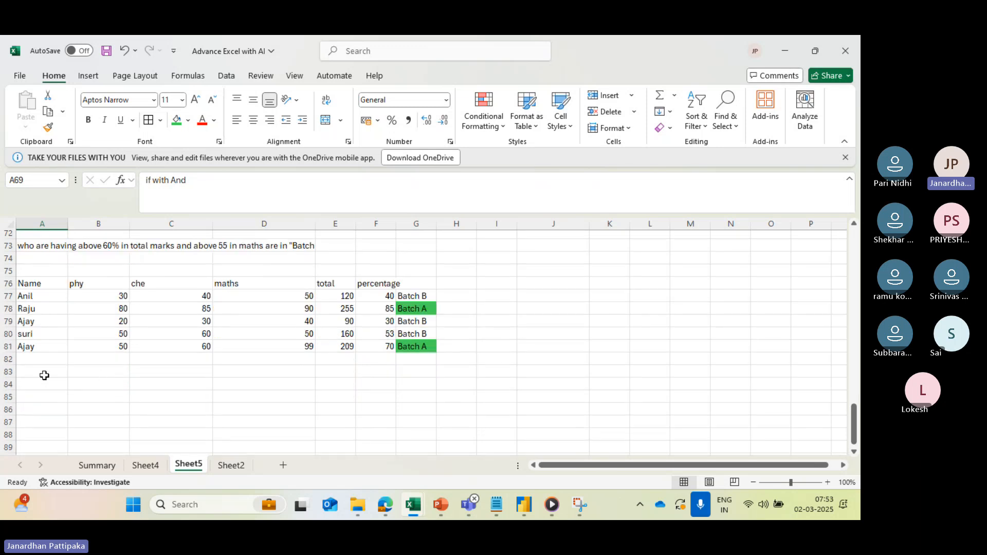
left_click_drag(41, 375, 425, 366)
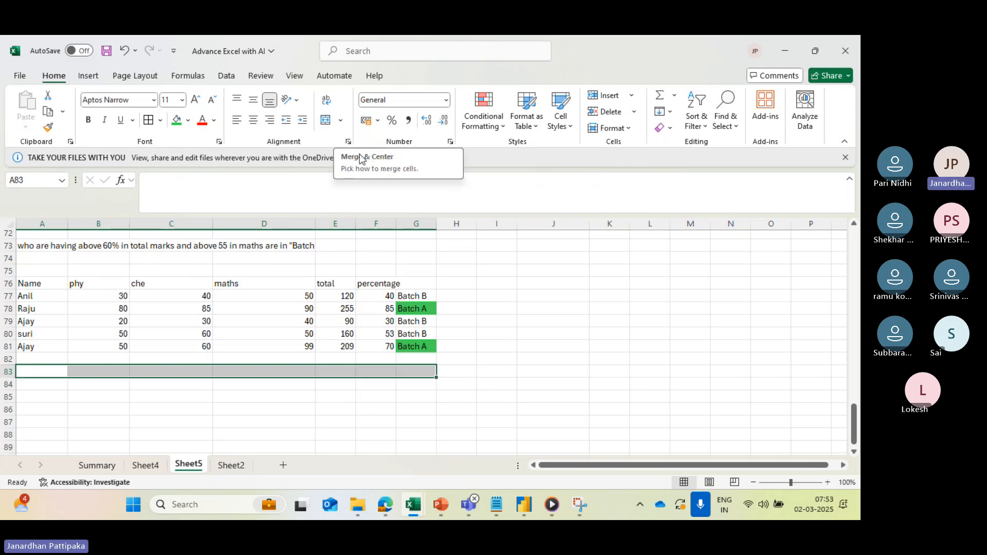
left_click(340, 121)
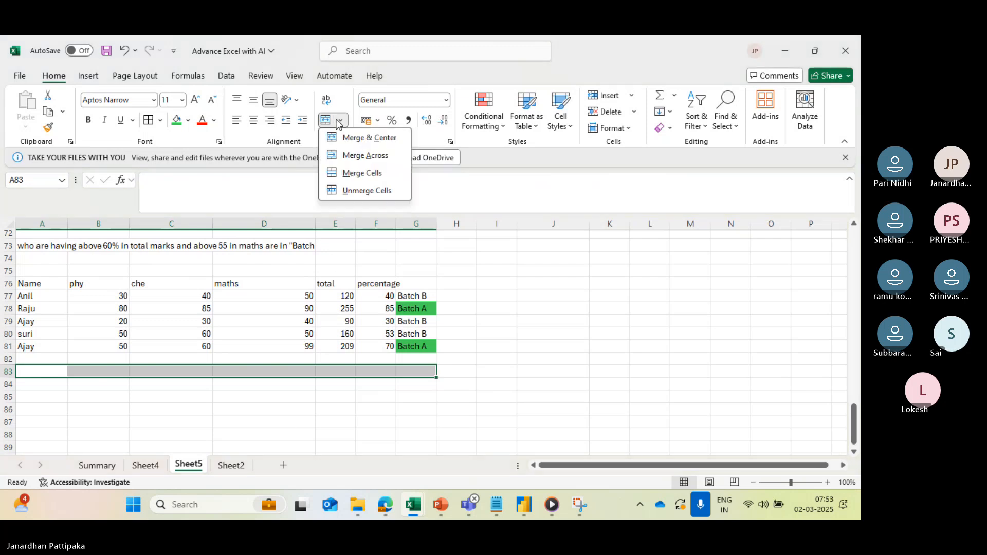
left_click(364, 174)
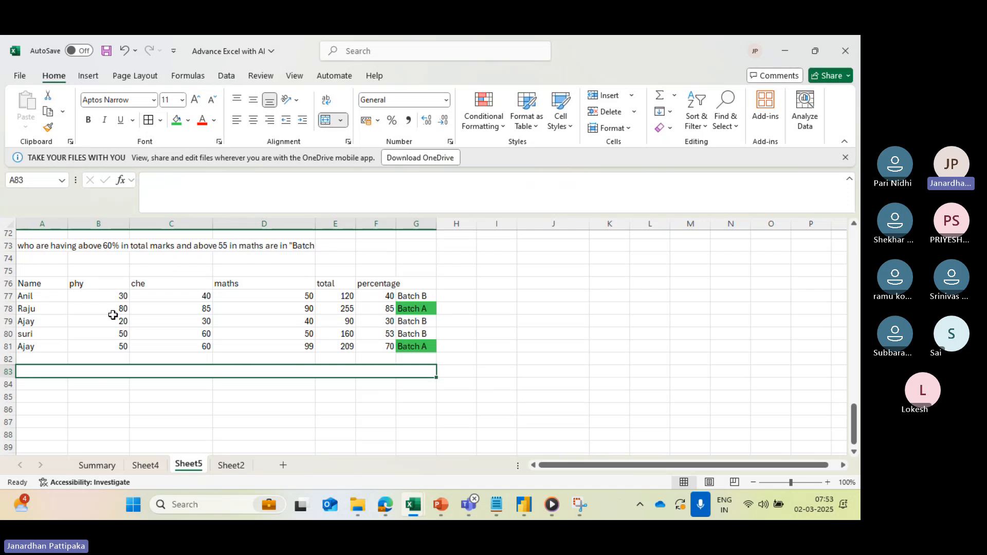
- Write the new task in the merged cell A83: above 40 ibn phy, above 55 in chem, "section A" else section B
type("above")
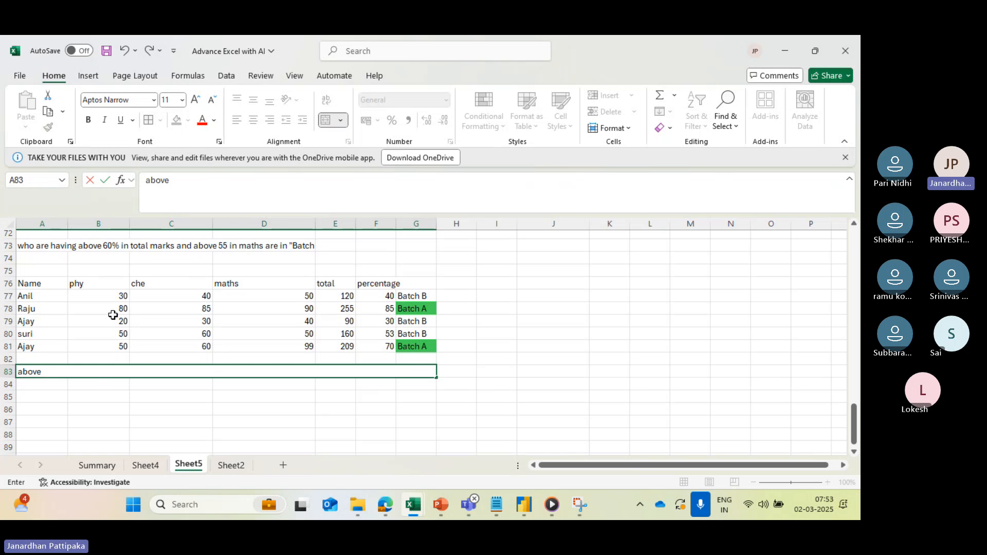
type(" 40 ")
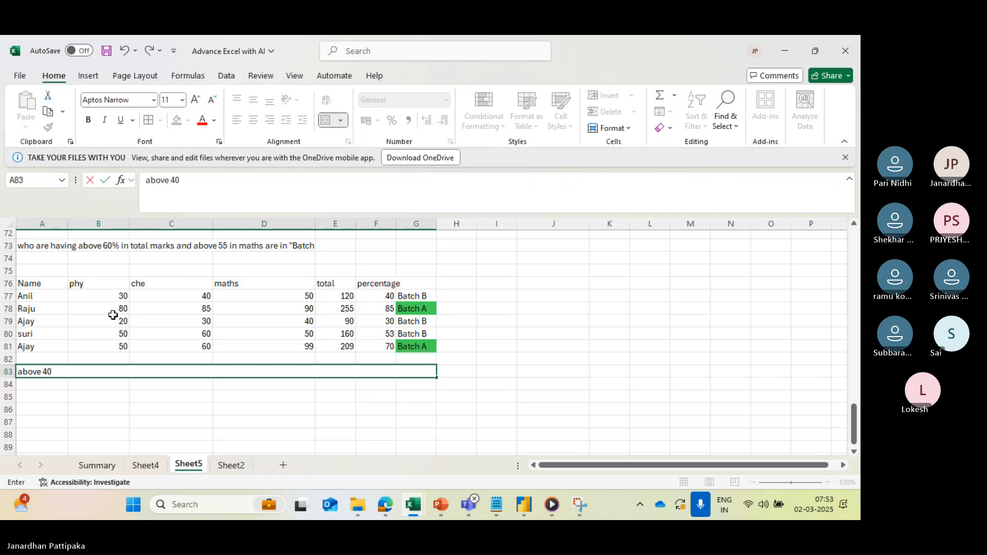
type("ibn")
type("n")
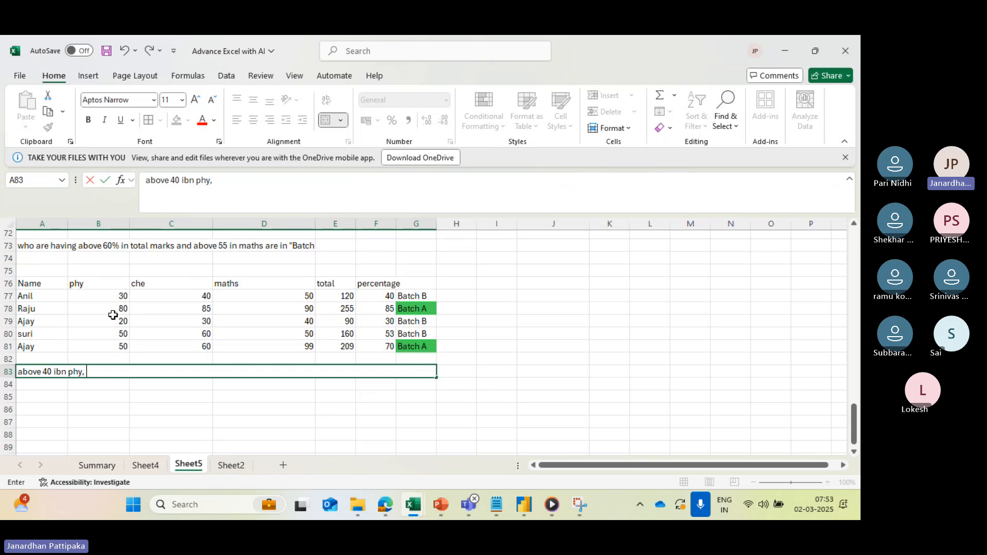
type("phy, above in")
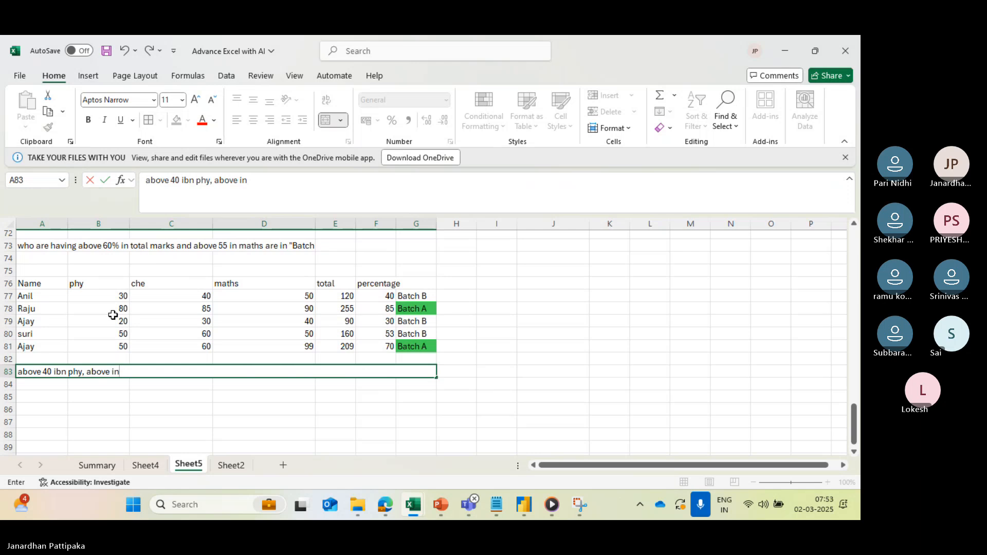
key("BackSpace")
key("BackSpace")
type("55 in chem,")
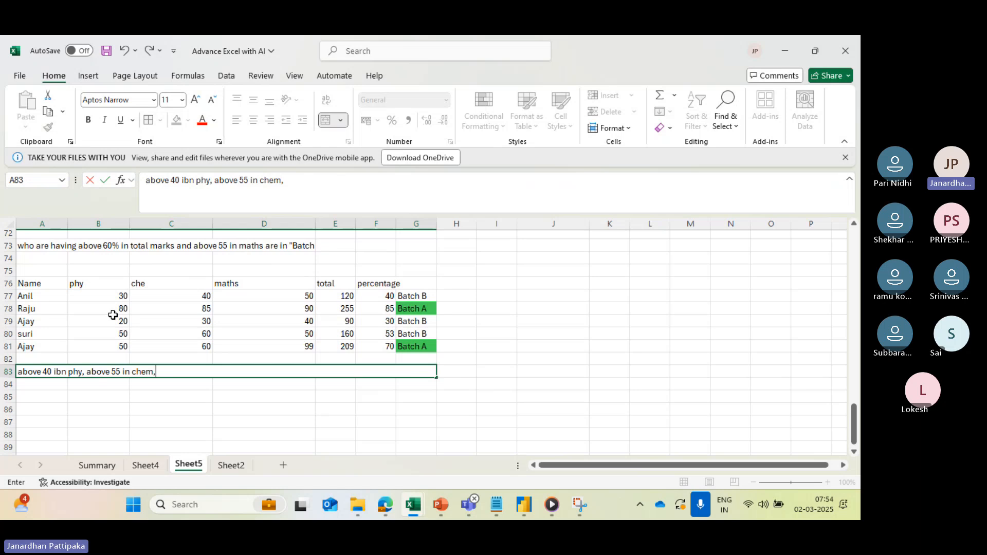
type("ection A\" ")
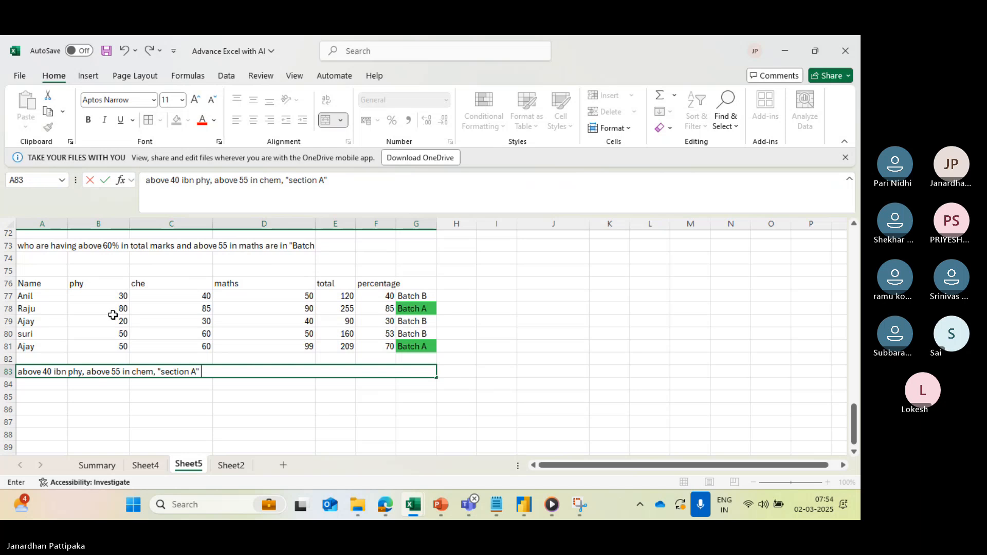
type("else")
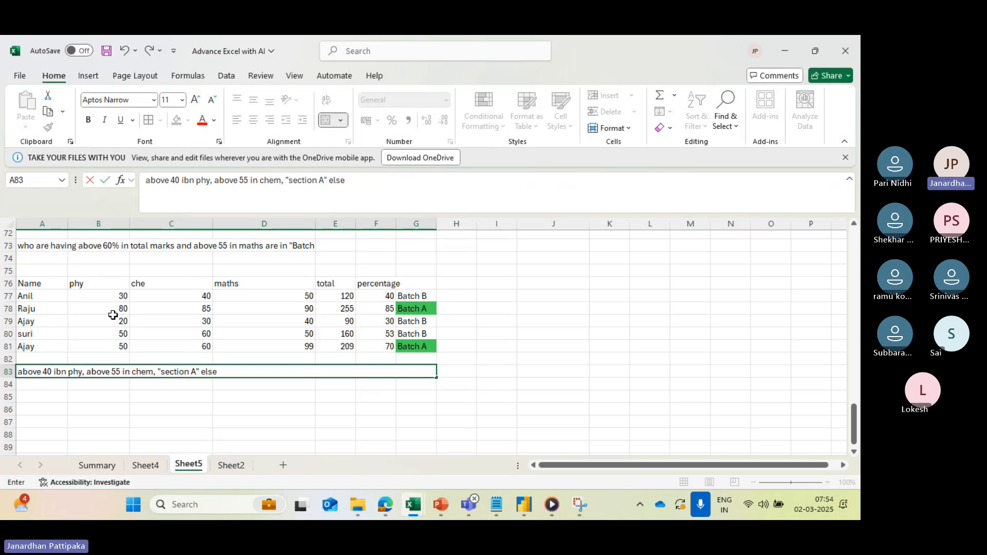
type(" section B")
left_click(135, 422)
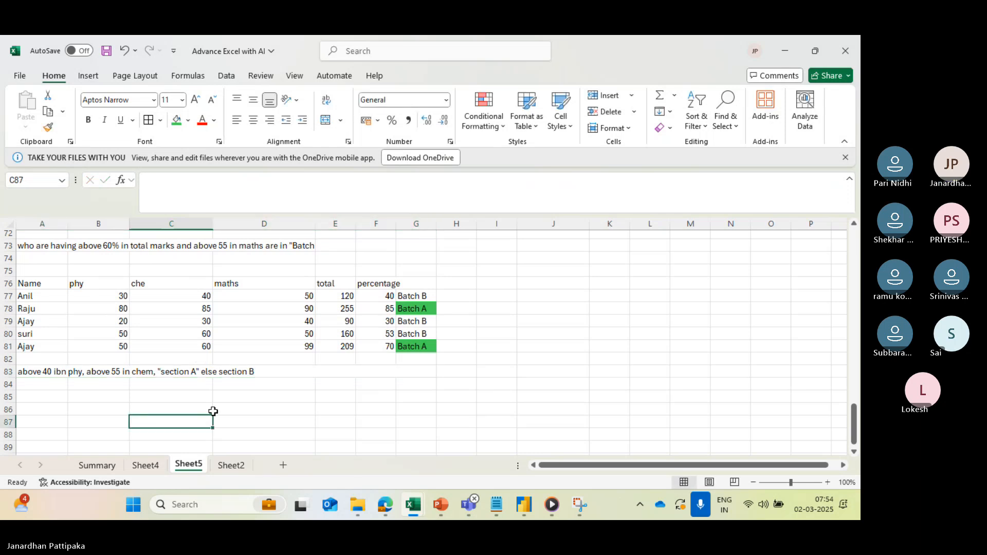
- Copy the names and subject marks with their headers from A76:D81 to a new table starting at A85
left_click_drag(46, 284, 284, 341)
key("ctrl+c")
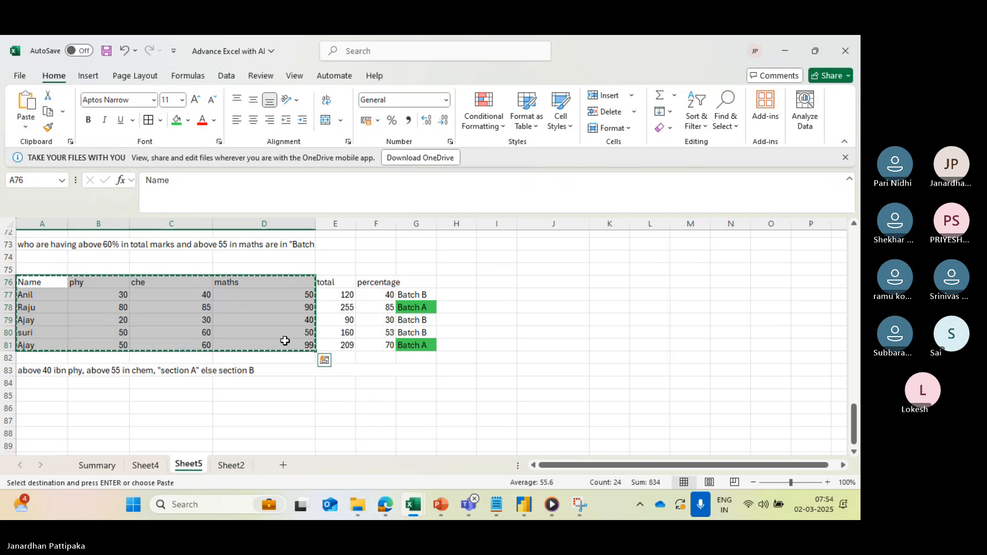
left_click(41, 393)
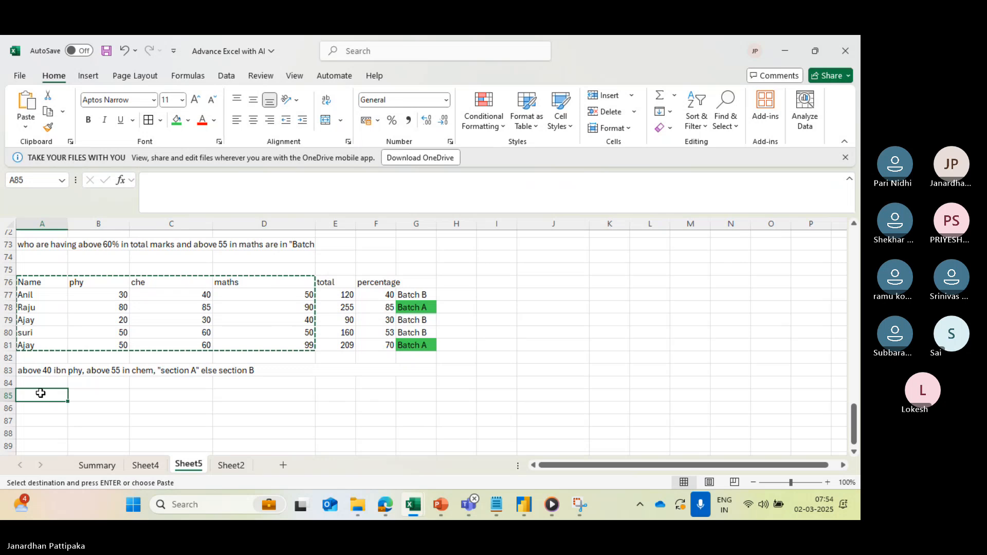
key("ctrl+v")
scroll(159, 389, "down", 1)
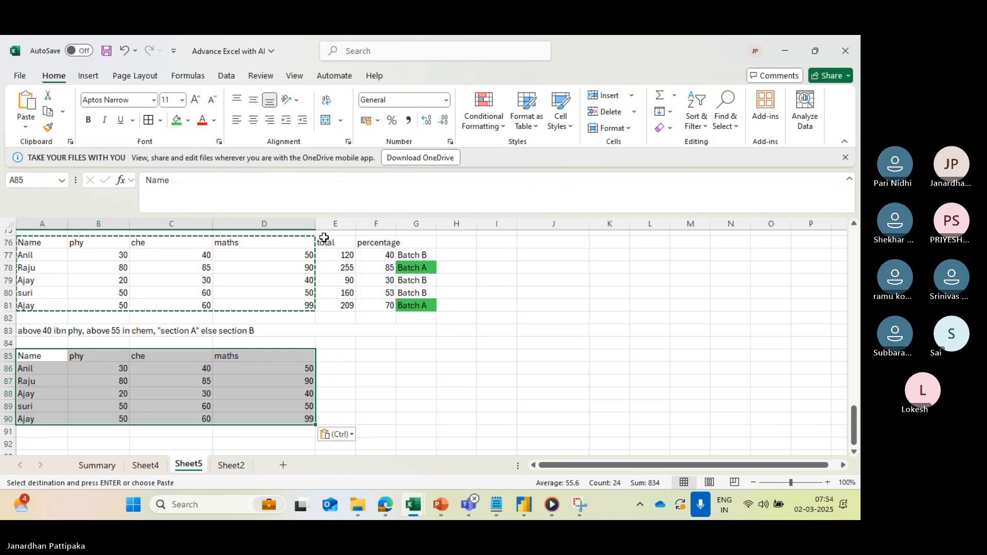
- Copy the total and percentage columns from E76:F81 into the new table starting at E85
left_click_drag(323, 238, 378, 308)
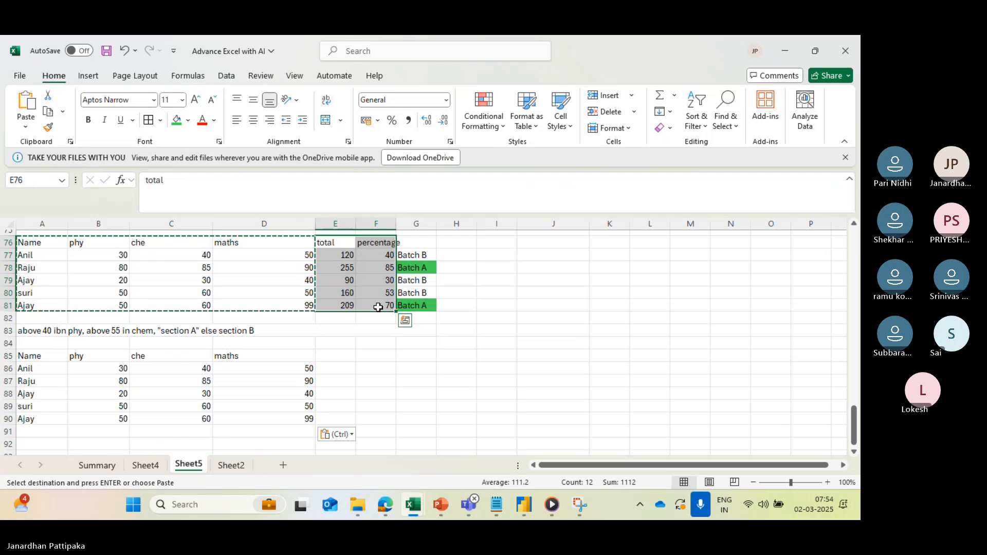
key("ctrl+c")
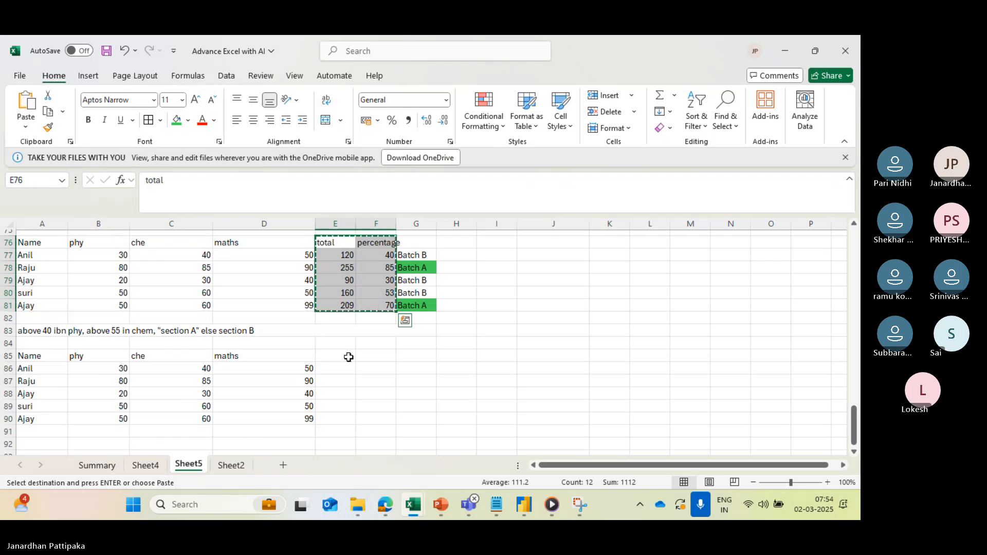
left_click(345, 357)
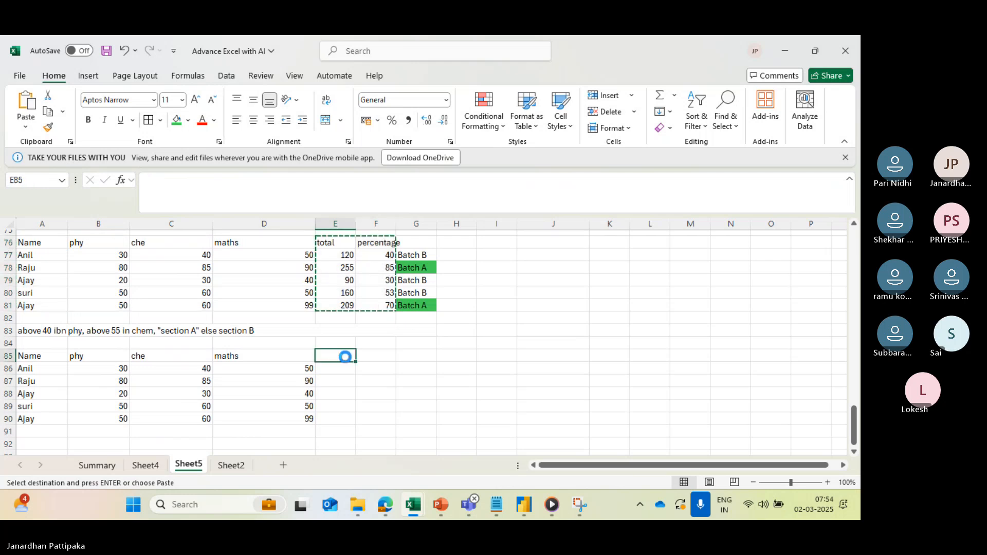
key("ctrl+v")
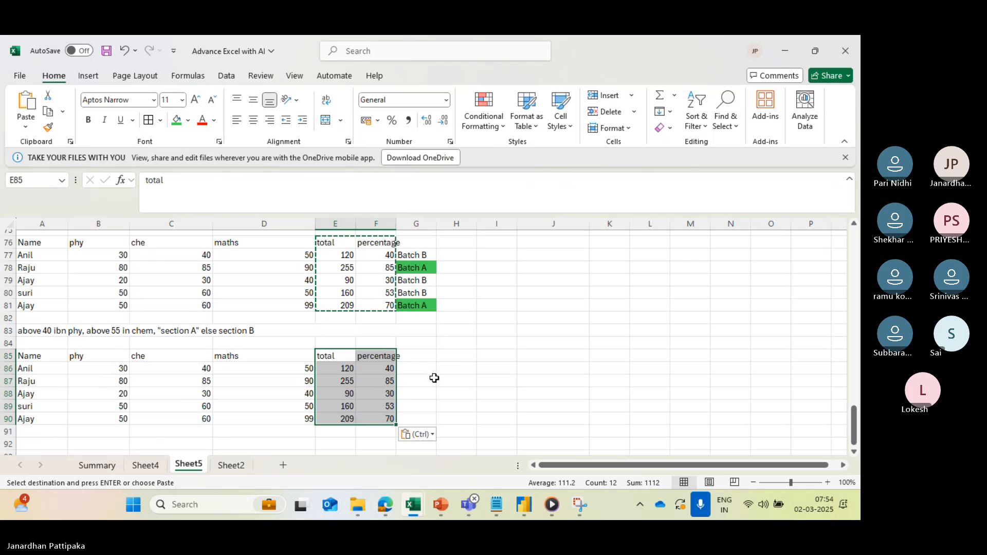
key("Escape")
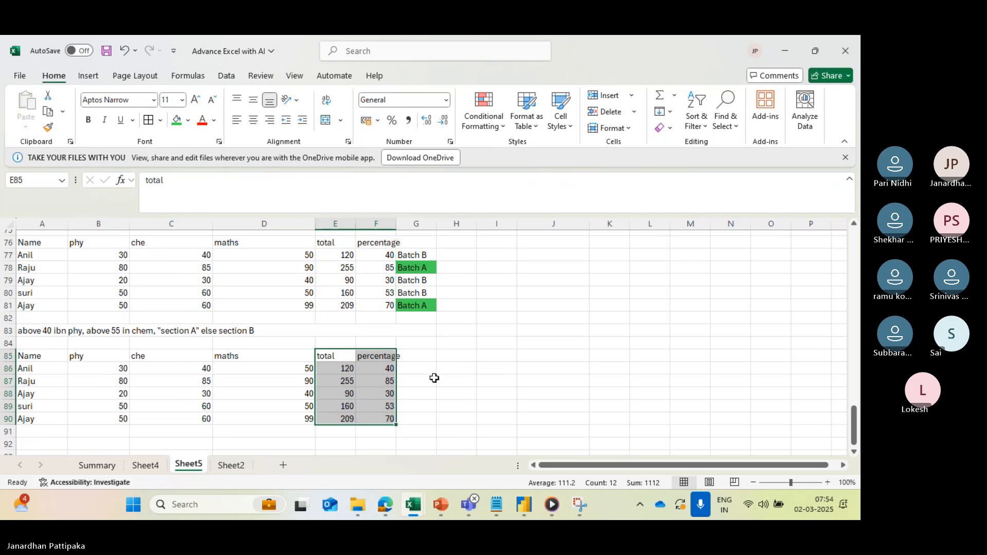
left_click(340, 399)
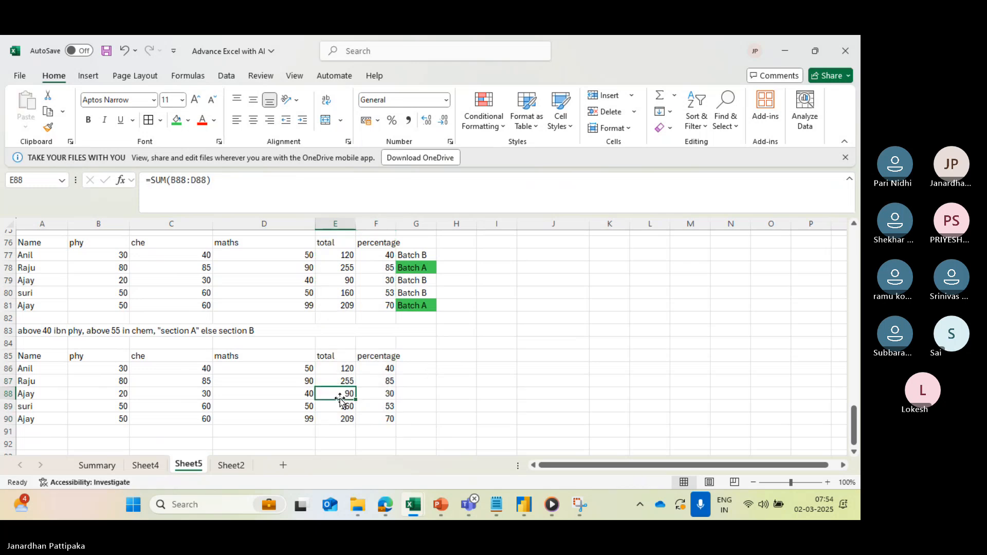
left_click(412, 367)
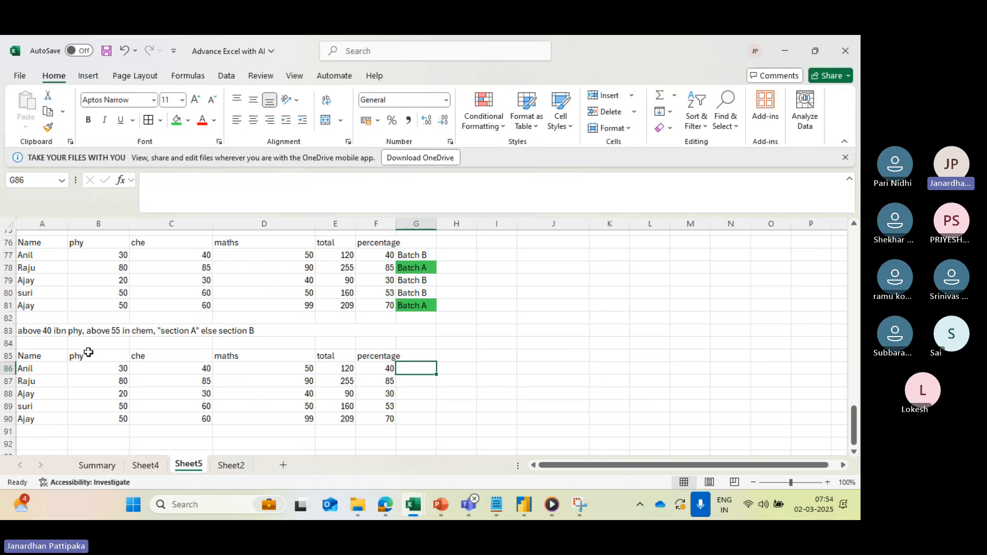
- Delete the letter "i" from the word "ibn" in the task text in A83
left_click(55, 333)
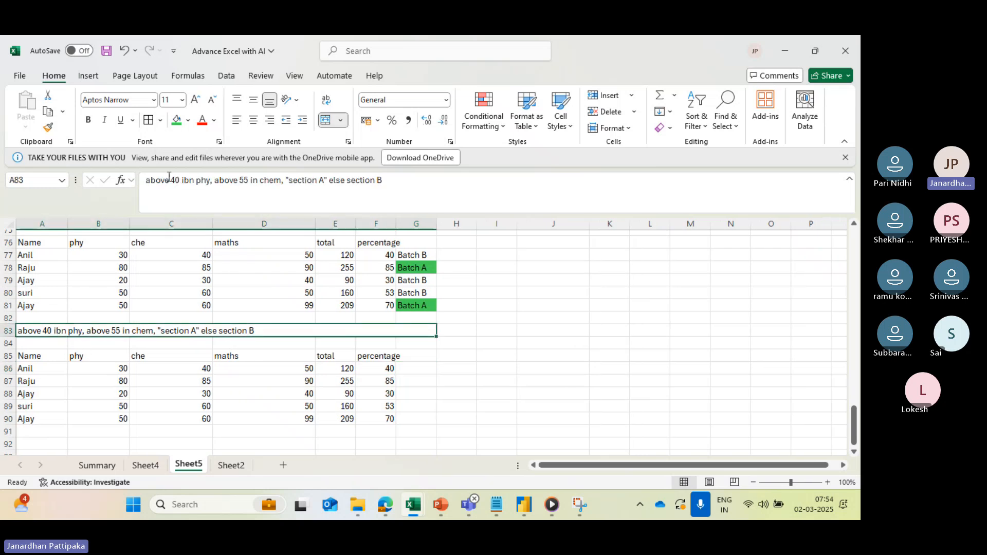
left_click(187, 182)
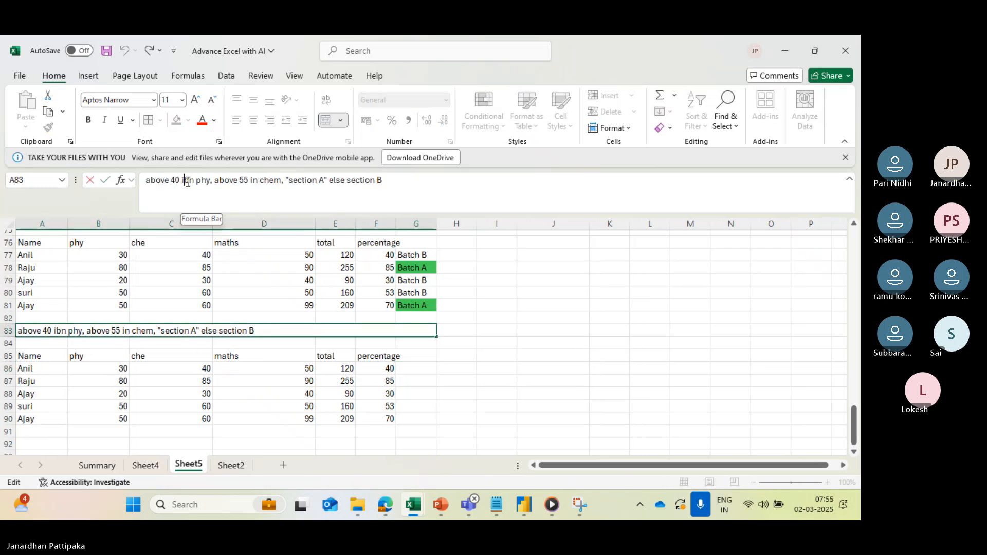
key("BackSpace")
left_click(107, 394)
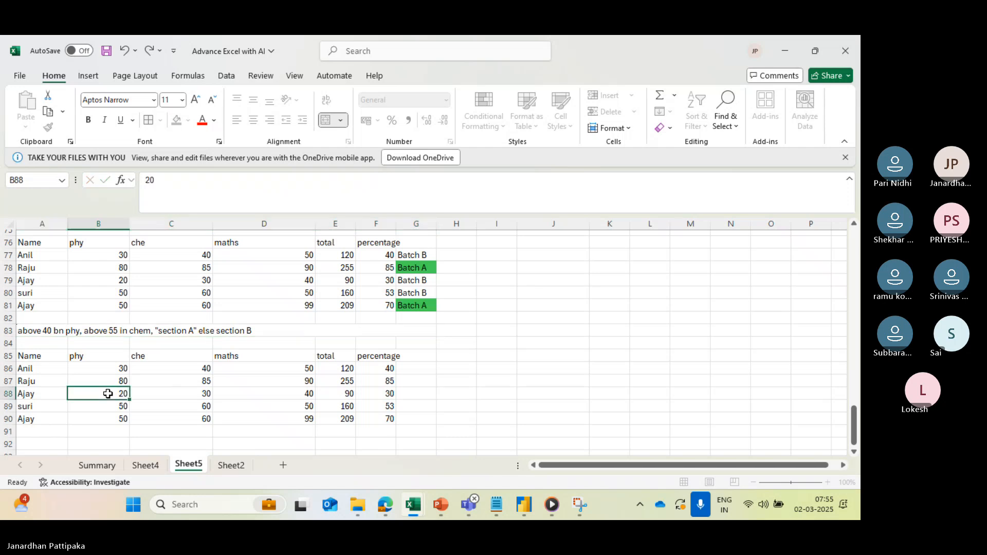
- Begin an IF formula in G86 with an AND test requiring B86>40 and C86>55
left_click(201, 380)
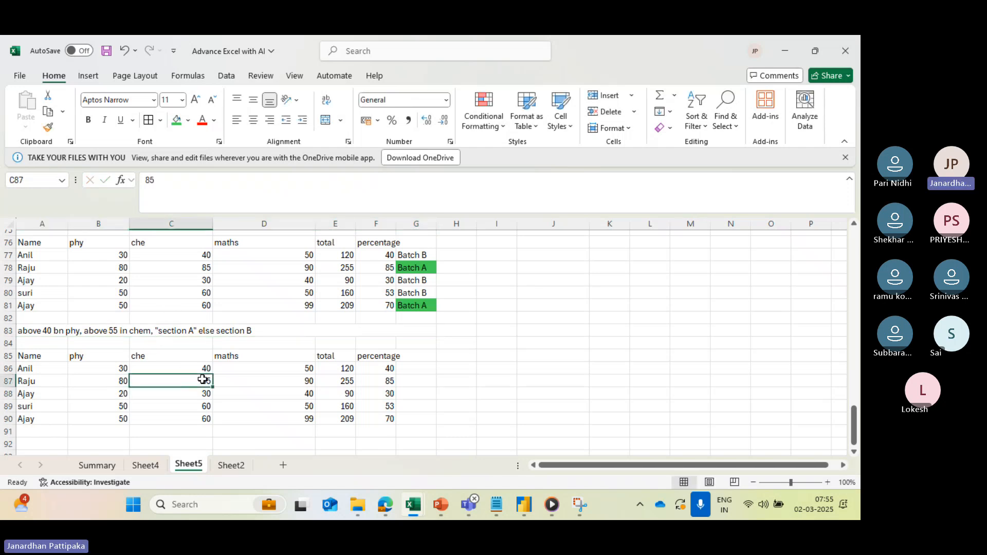
left_click(410, 368)
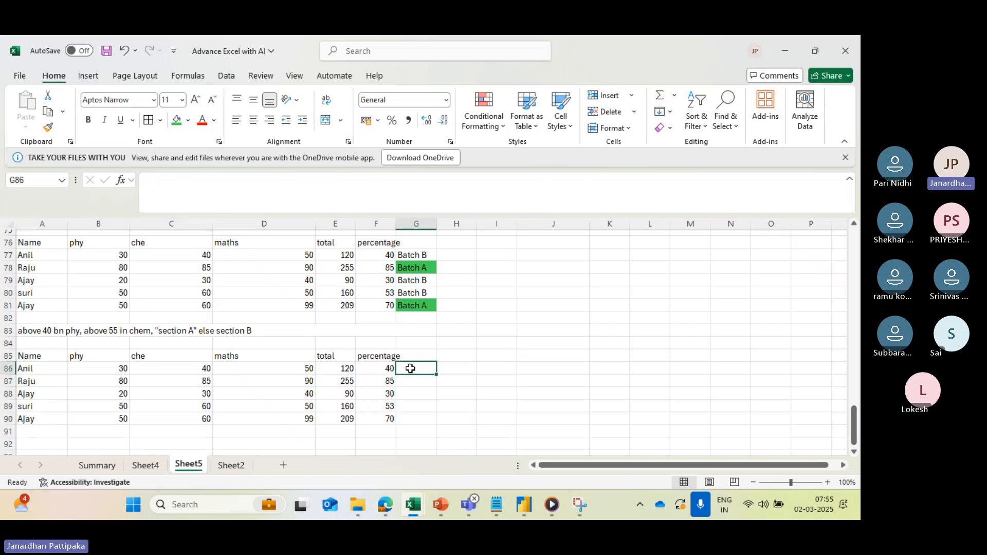
type("=if")
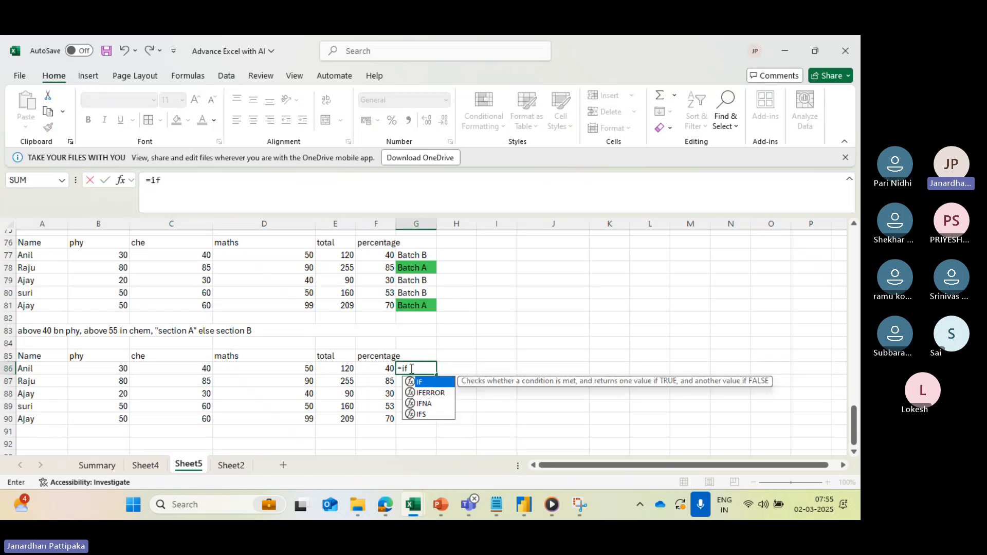
key("Tab")
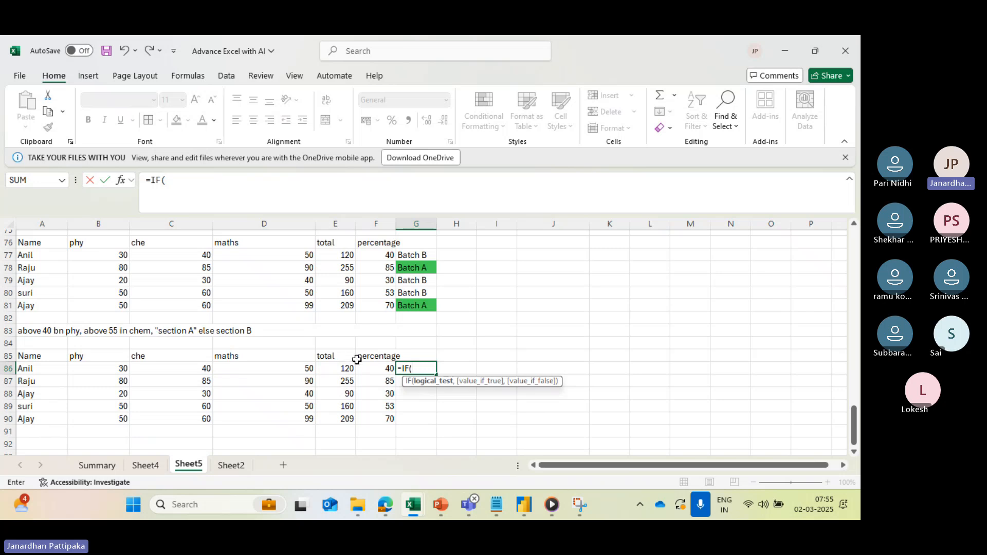
type("and")
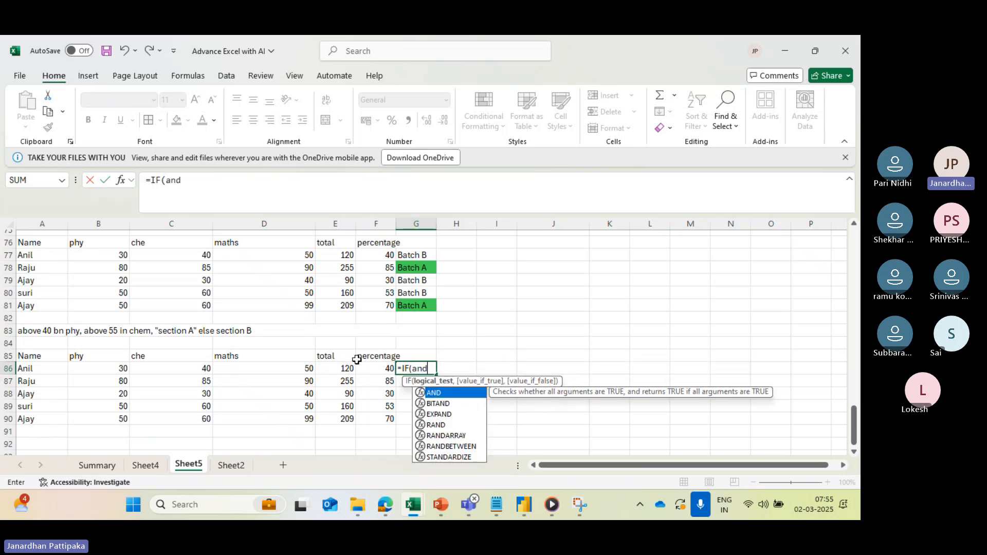
key("Tab")
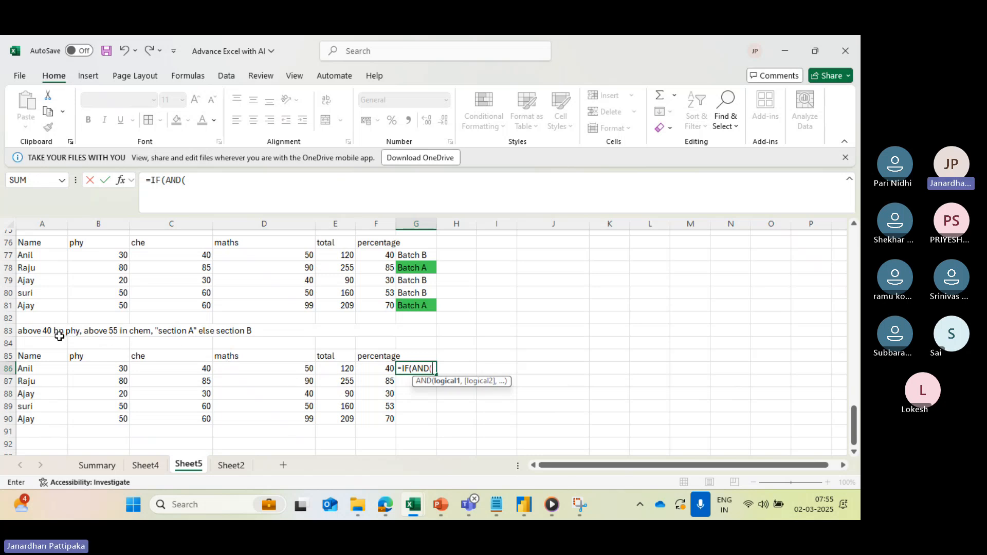
left_click(95, 369)
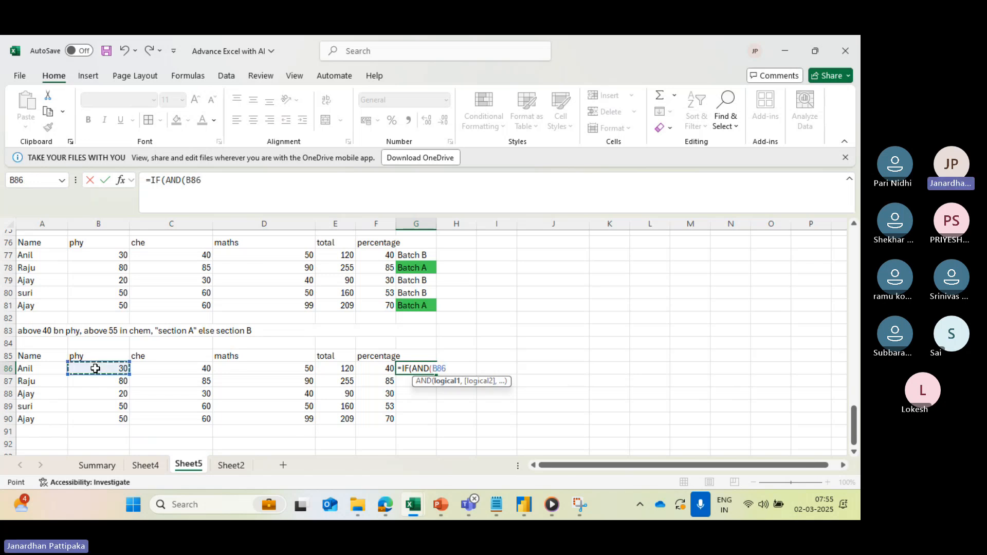
type(">40,")
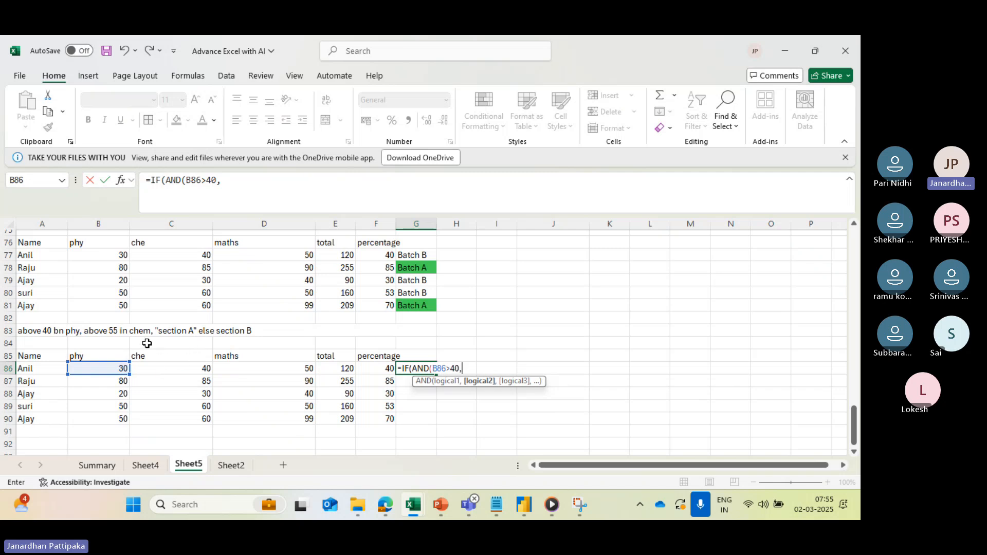
left_click(184, 372)
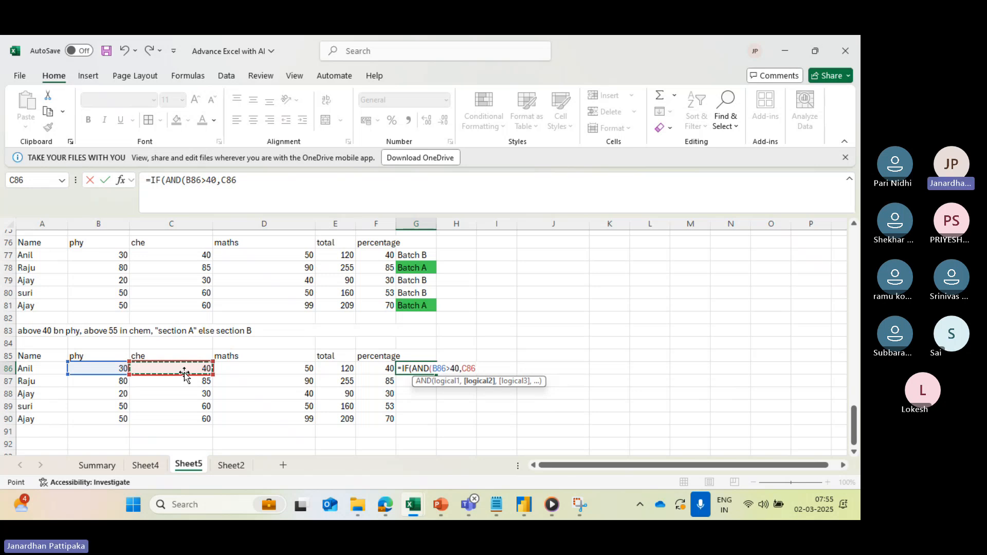
type(">55")
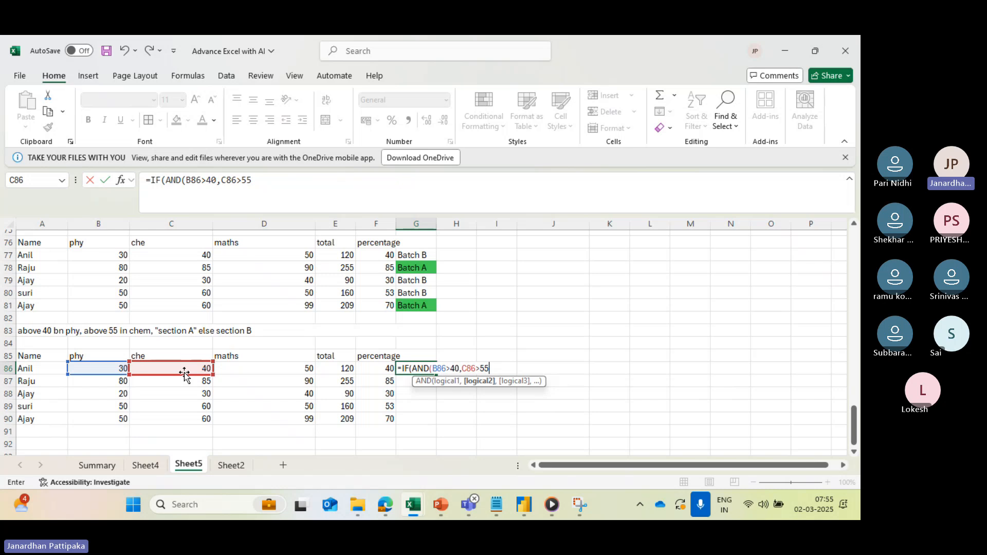
type(")")
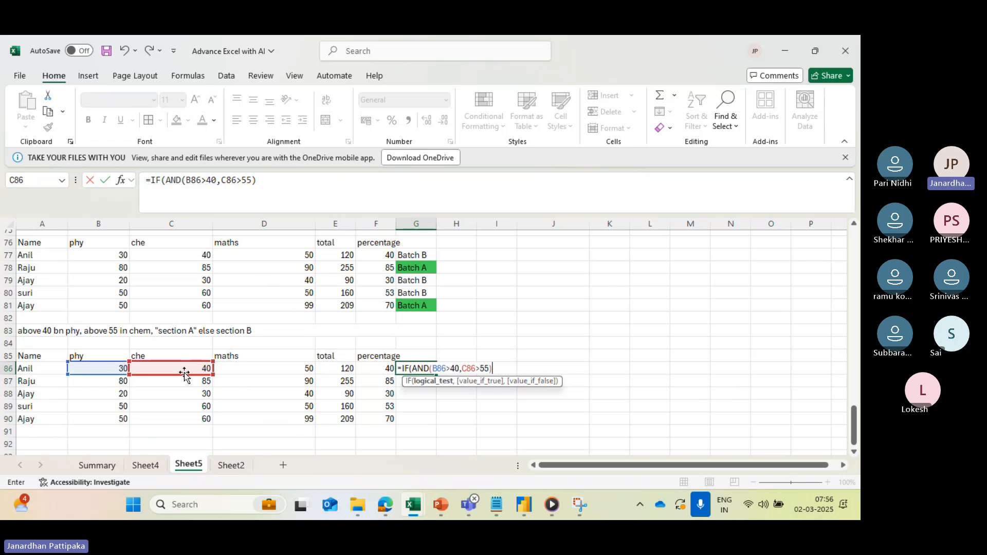
type(",")
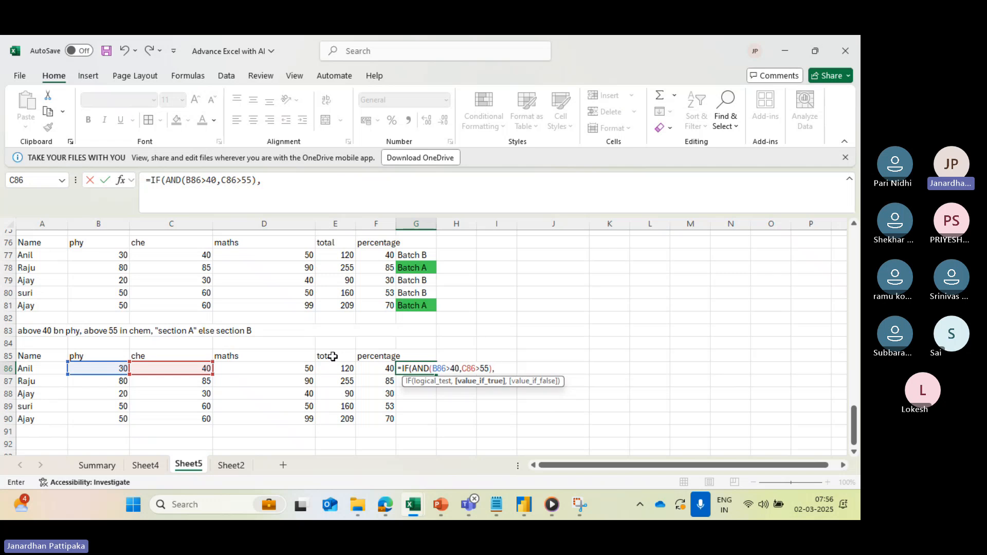
- Complete the G86 formula with "Section A" if true and "Section B" if false, and fill it down to G90
type("\"Section A\",")
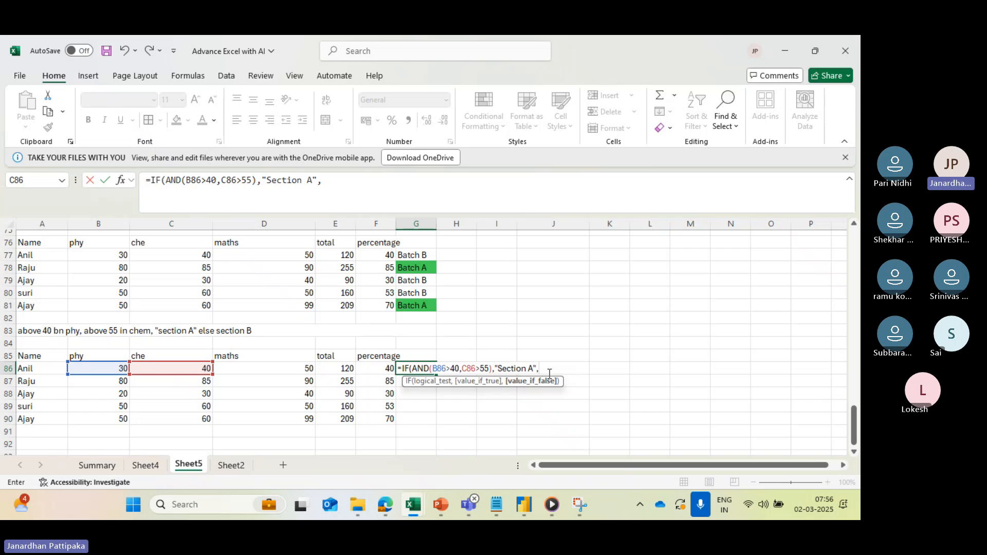
type("\"Section")
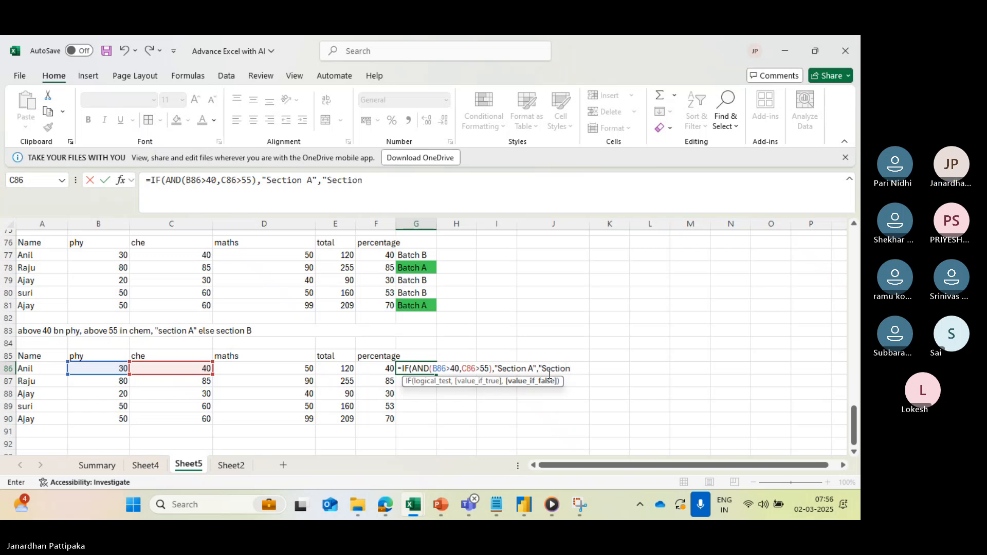
type(" B\"")
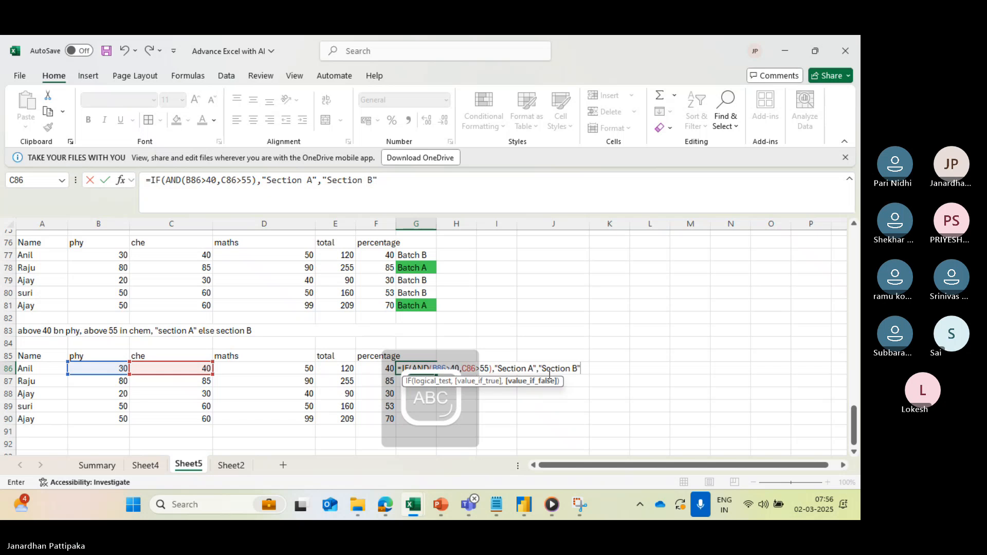
type(")")
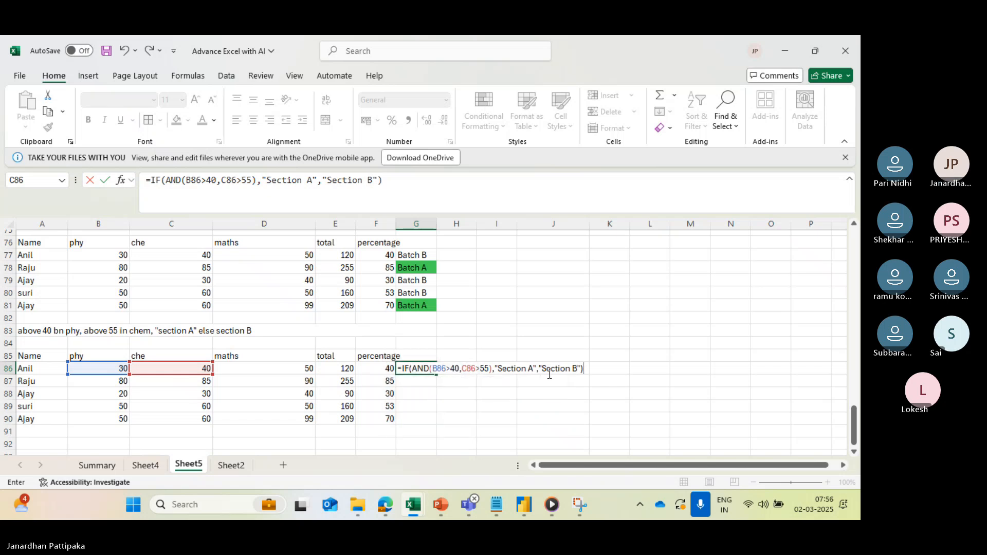
key("Return")
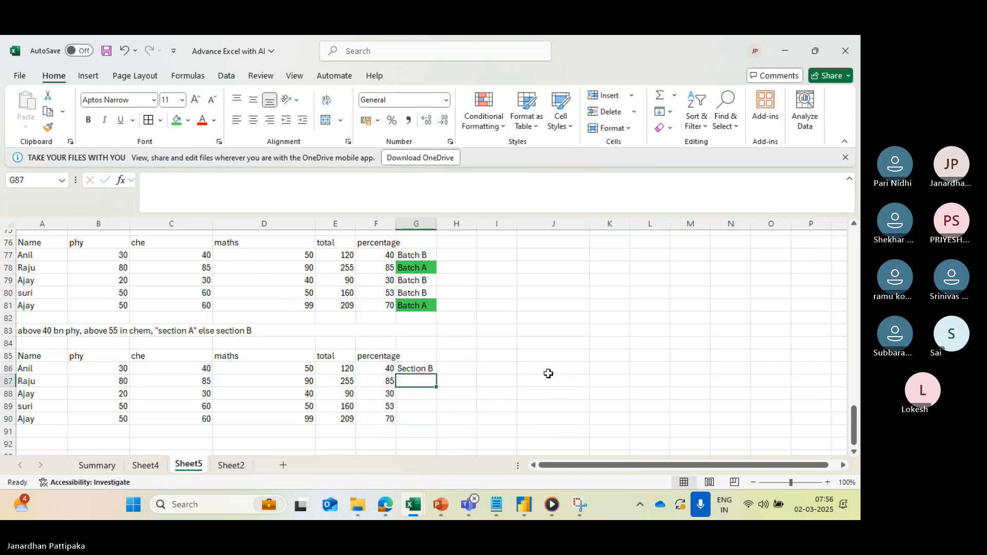
left_click(417, 369)
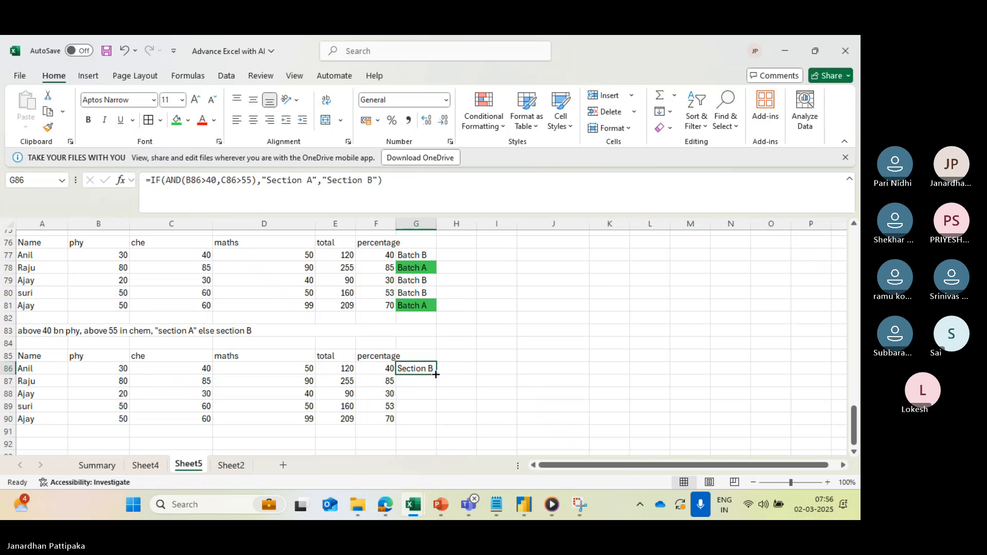
left_click_drag(435, 374, 437, 426)
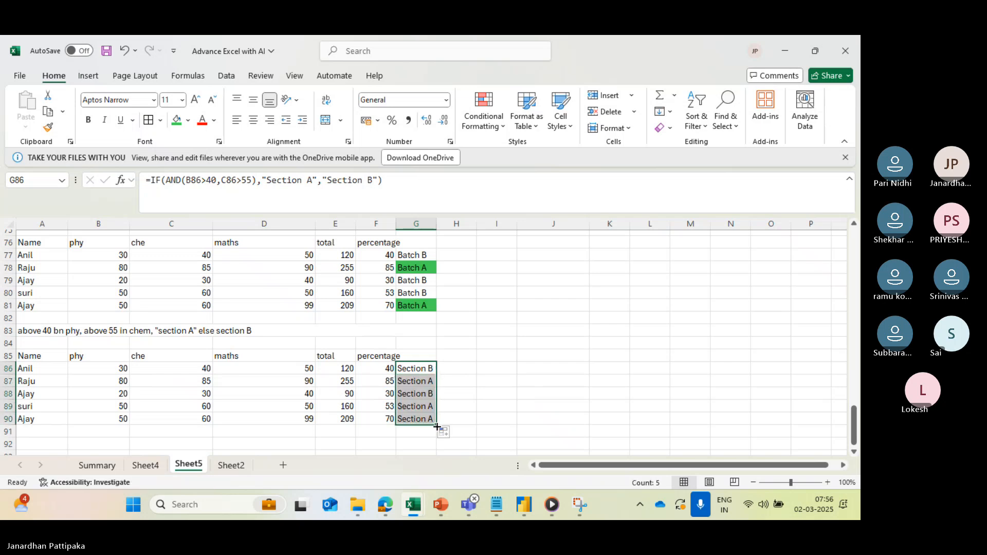
- Shade the Section A cells light green: G87 in a medium tint and G89:G90 in the next lighter tint
left_click(421, 379)
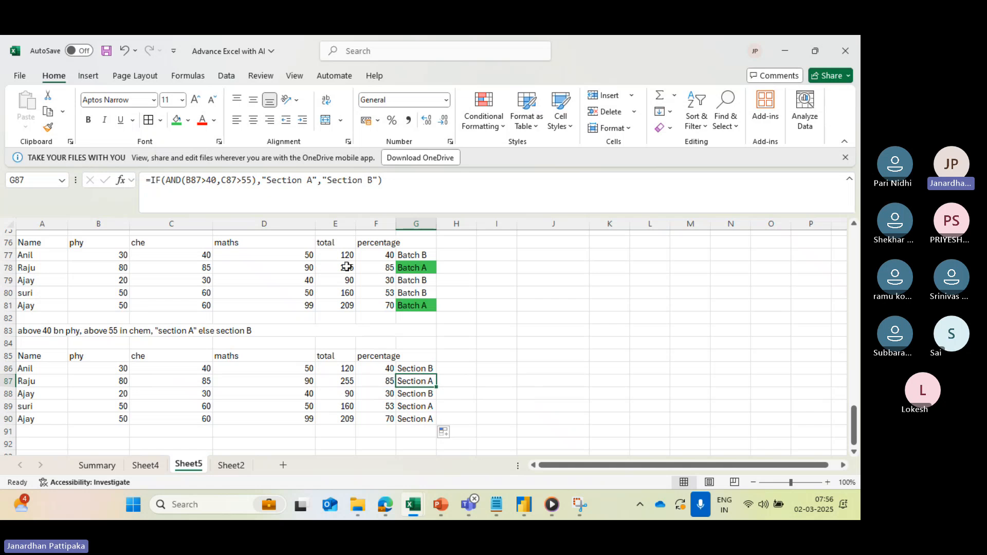
left_click(189, 121)
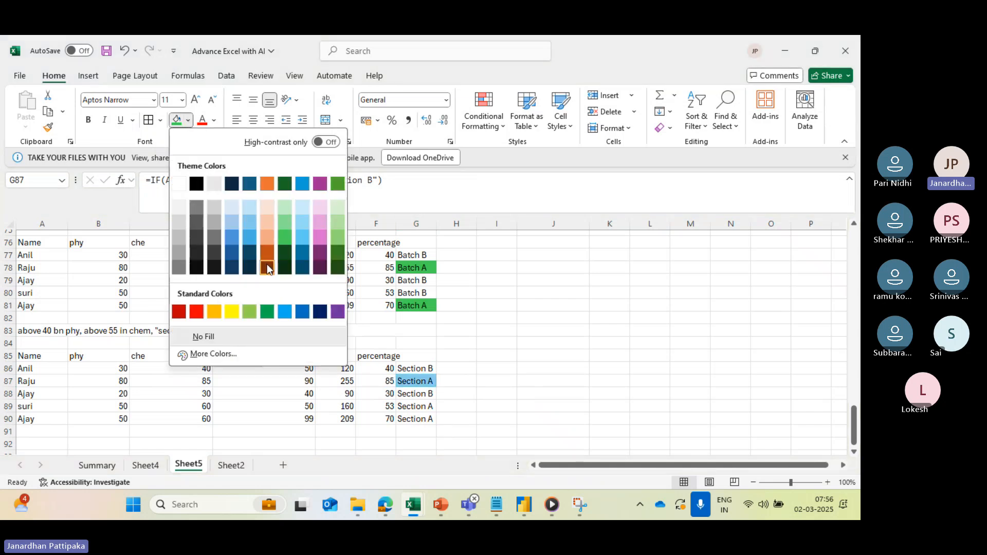
left_click(334, 237)
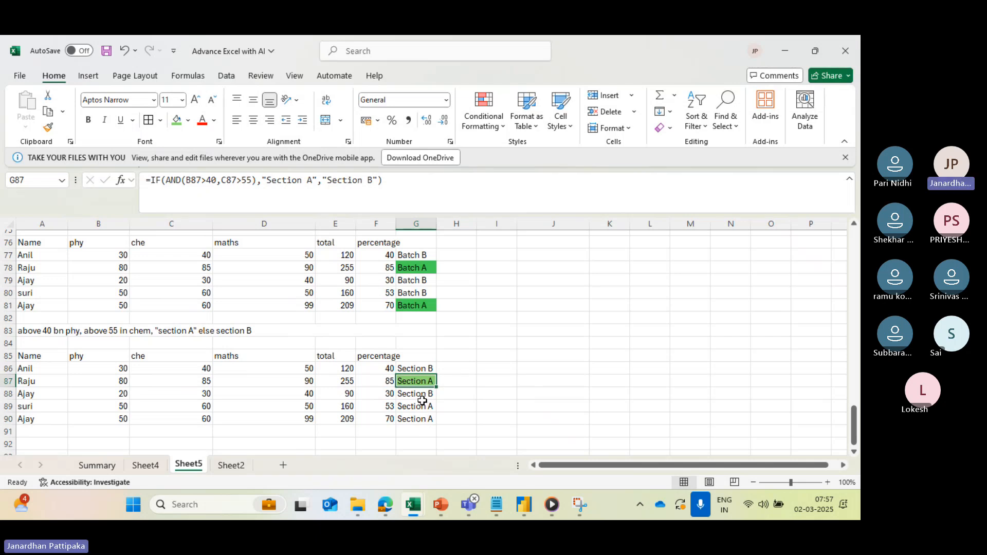
left_click_drag(414, 407, 416, 417)
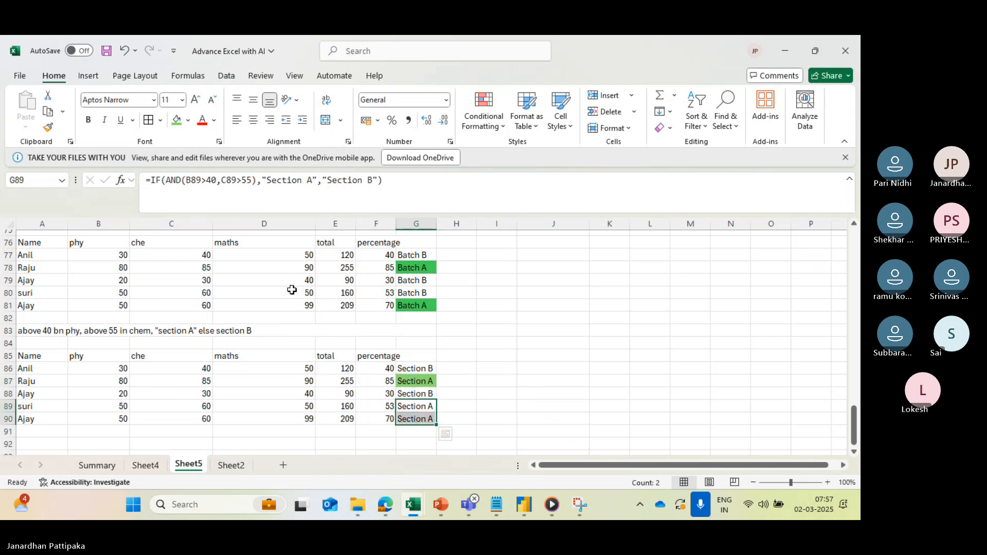
left_click(188, 122)
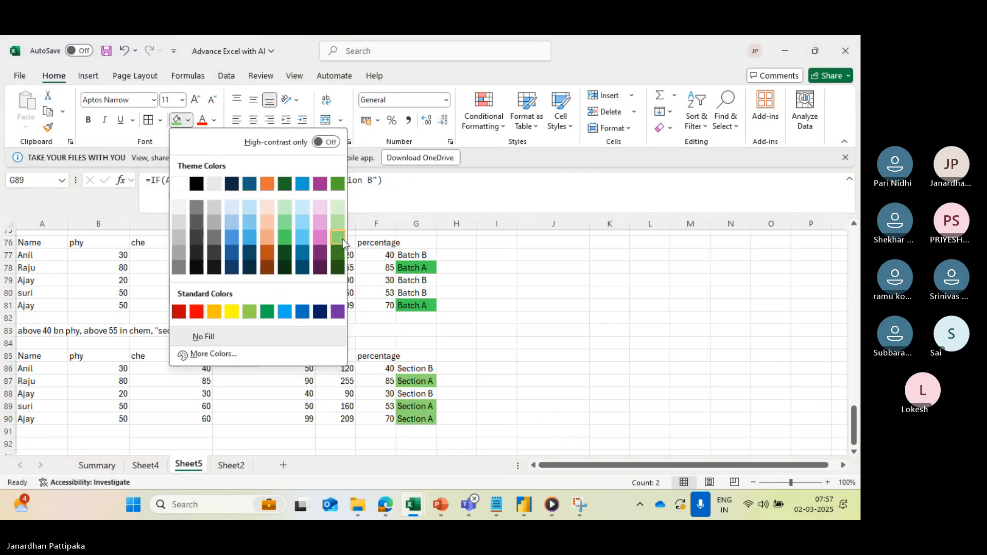
left_click(337, 229)
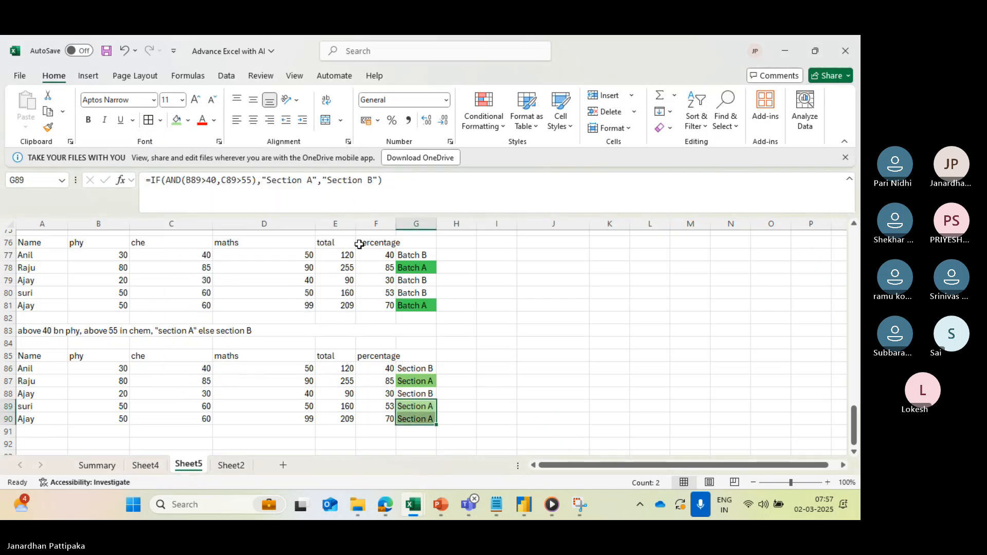
left_click(484, 354)
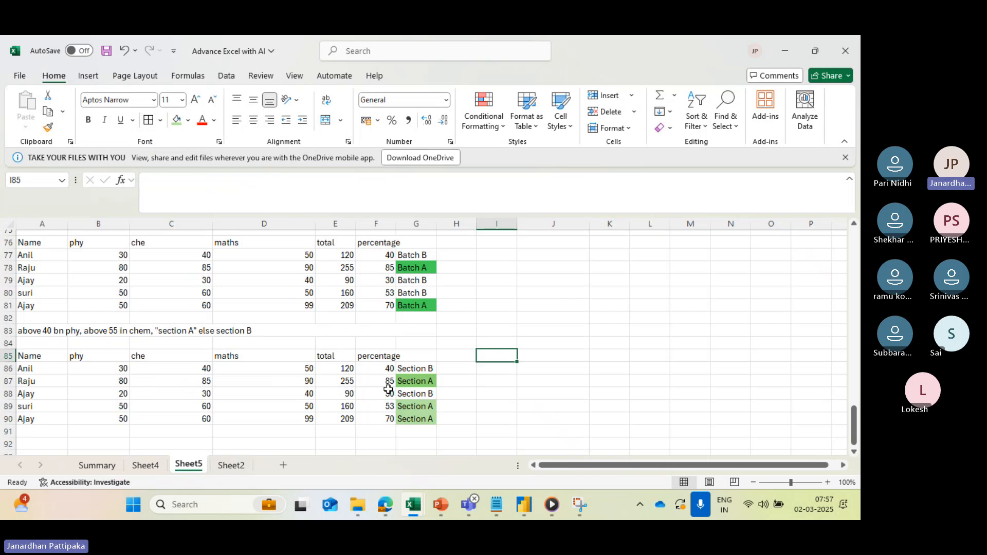
left_click(119, 386)
left_click(180, 381)
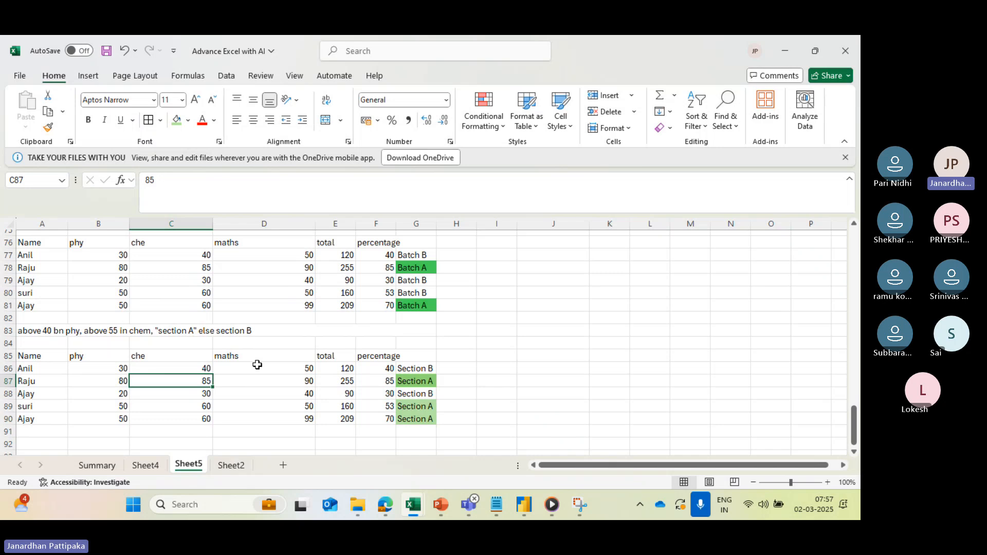
scroll(309, 371, "down", 2)
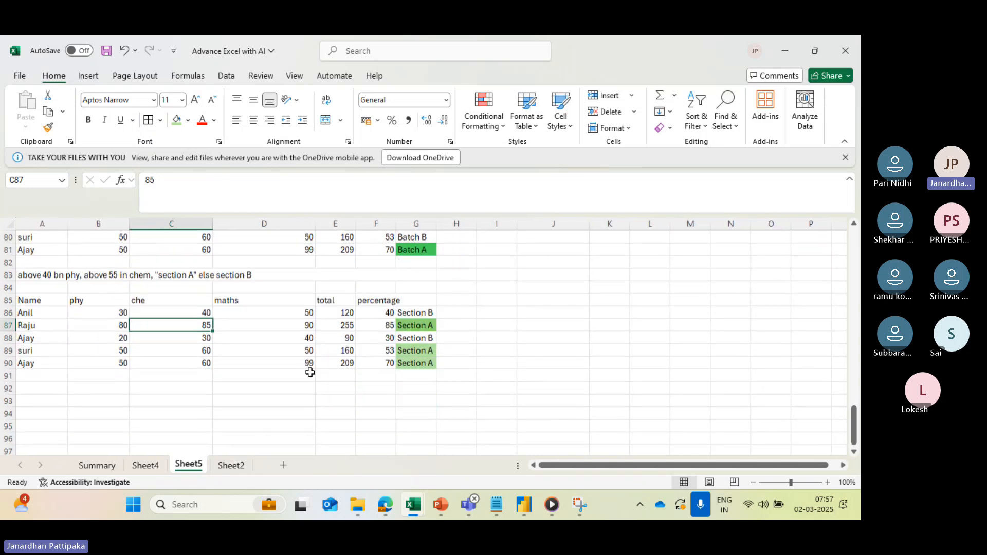
left_click(435, 312)
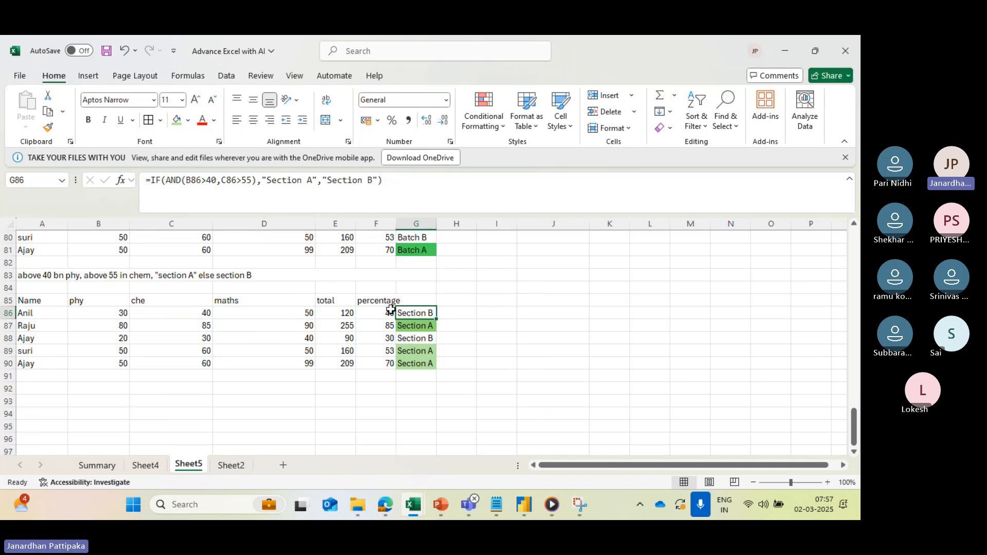
scroll(360, 385, "down", 2)
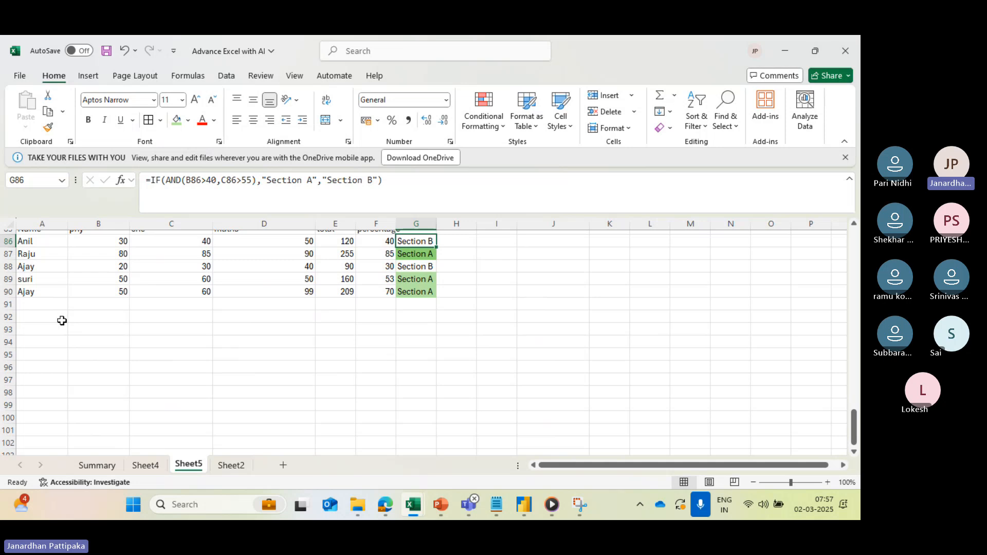
- Enter the heading "IF CONDITION USING OR" in A92 and widen column A so the whole heading fits
left_click_drag(61, 319, 79, 315)
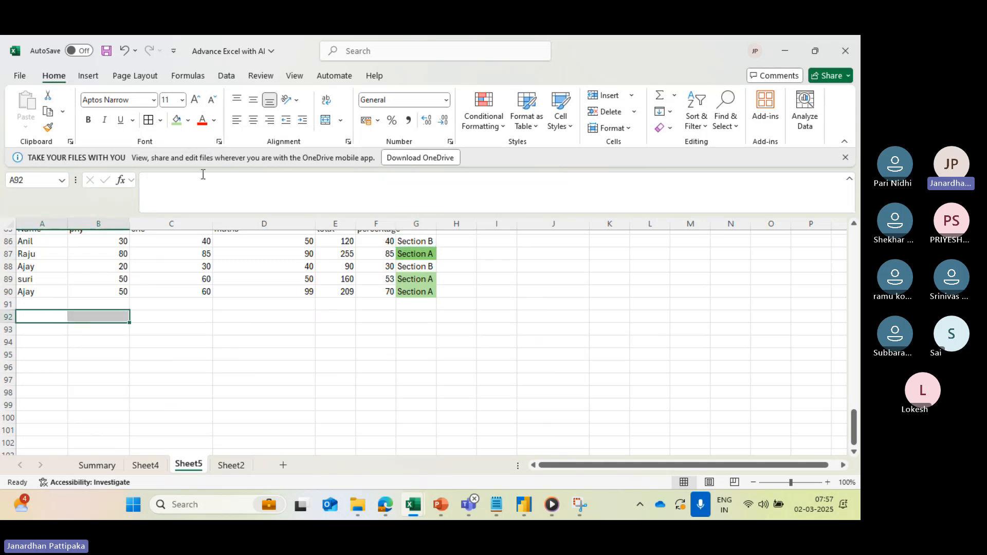
left_click(26, 319)
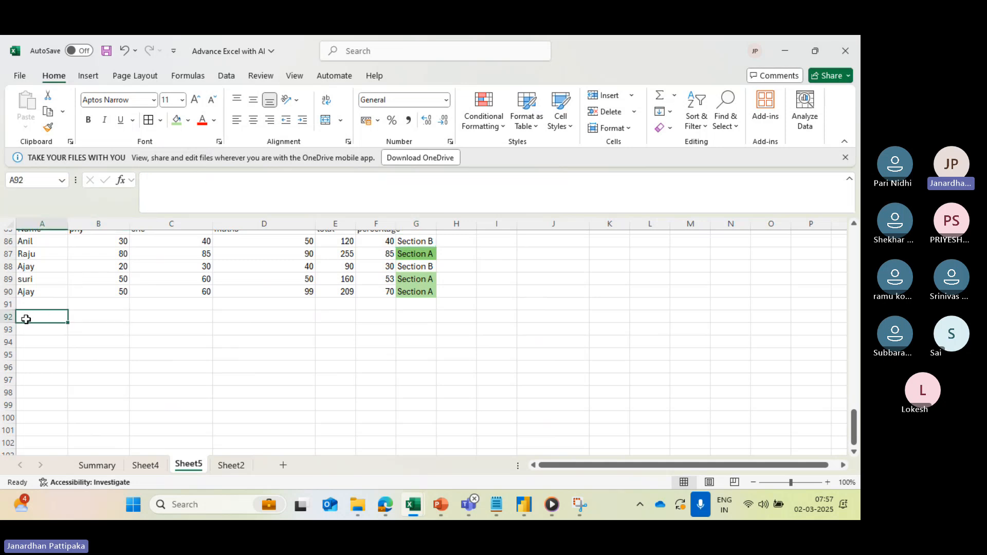
type("IF")
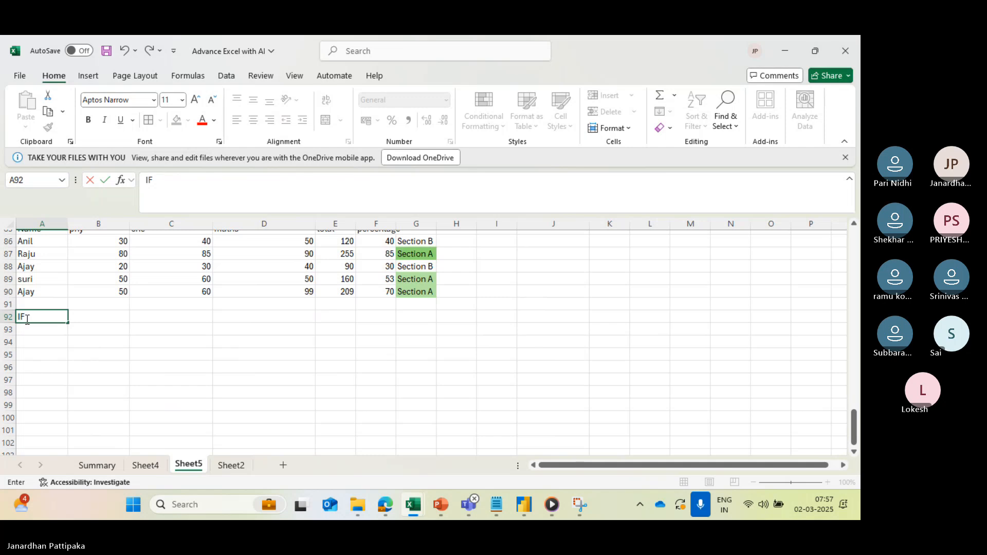
type(" CONDITION USING OR")
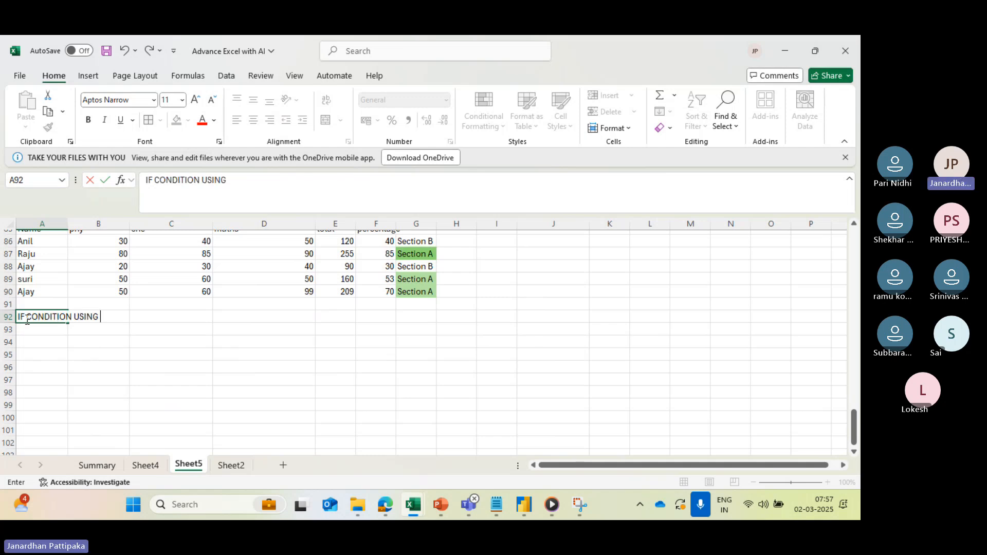
left_click(36, 371)
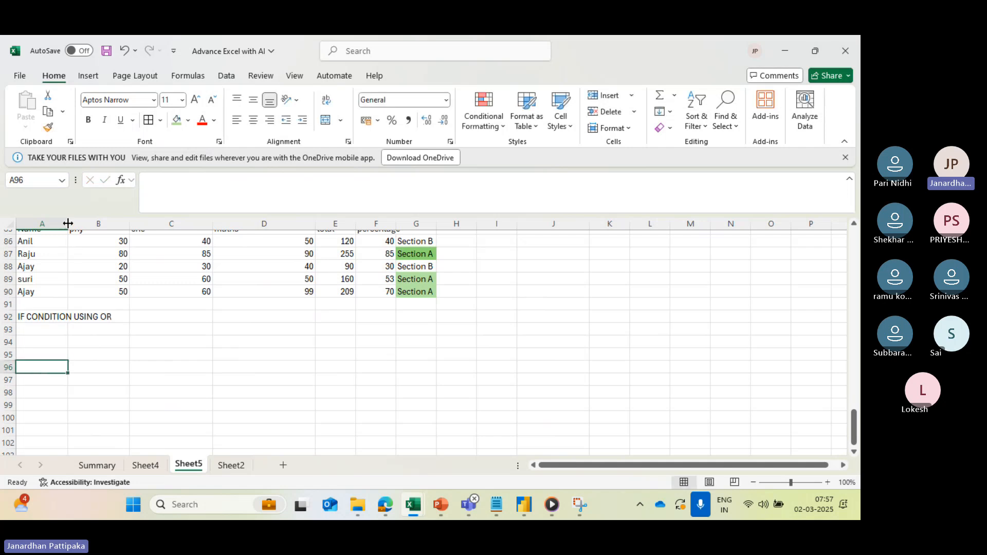
left_click_drag(68, 224, 135, 229)
scroll(215, 293, "up", 1)
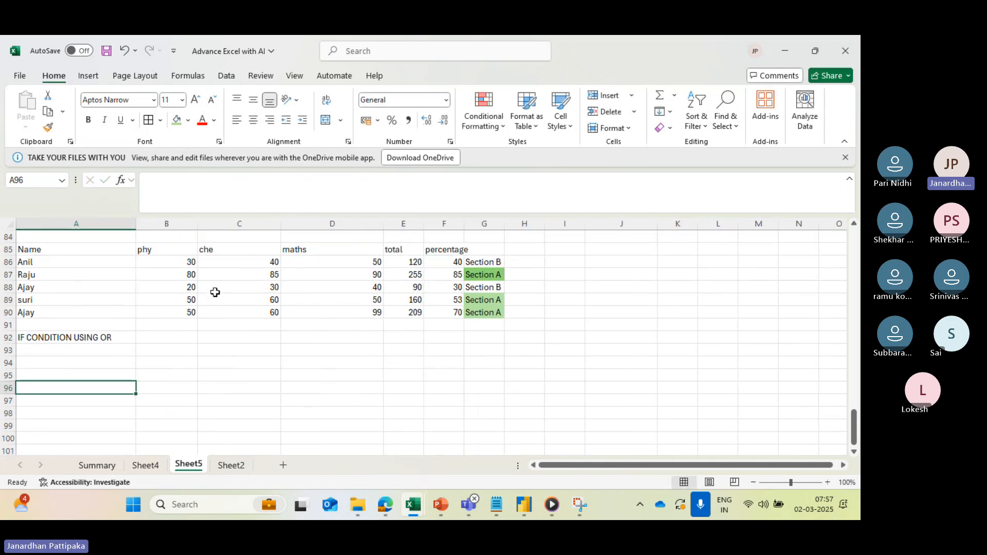
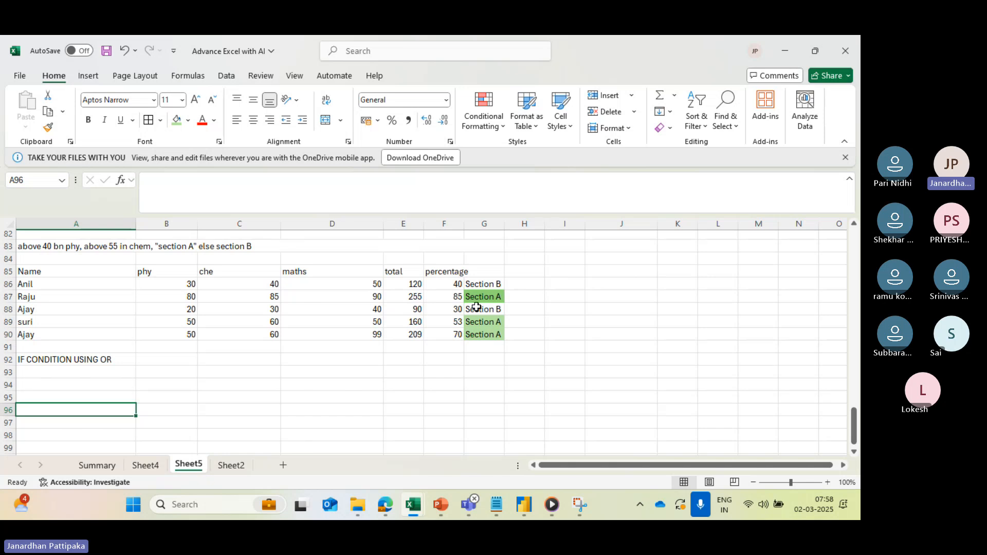
- Merge cells A94:D94 below the "IF CONDITION USING OR" heading without centring
scroll(476, 307, "down", 1)
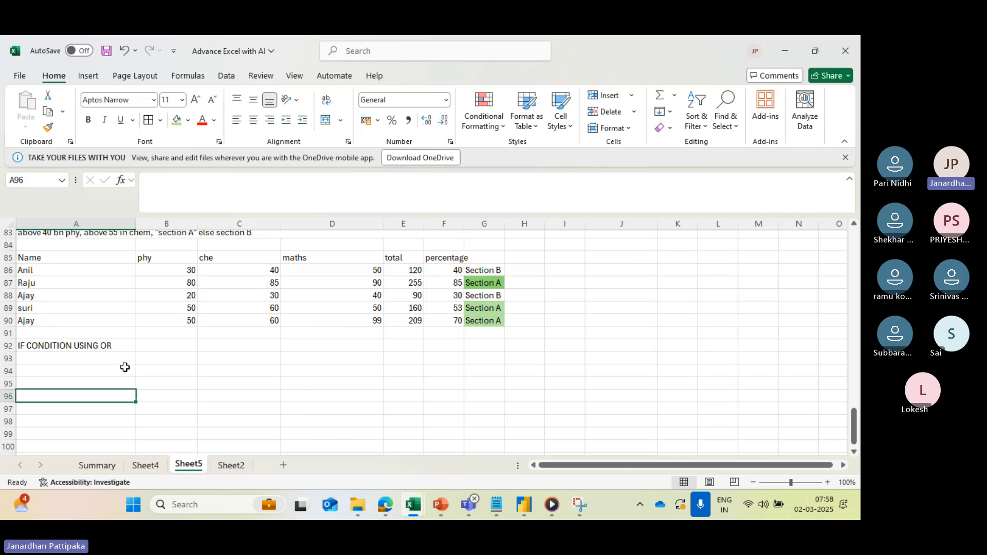
left_click(103, 359)
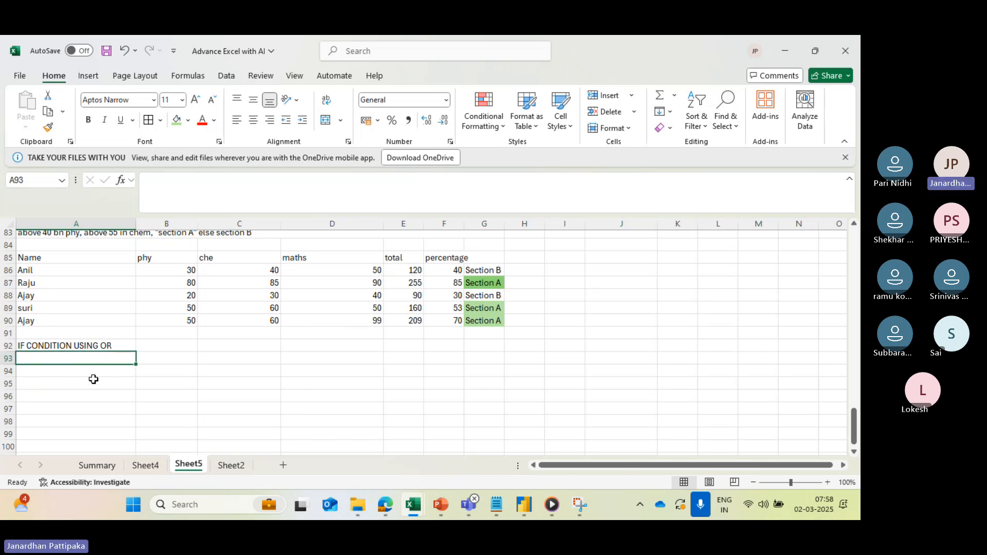
left_click_drag(93, 372, 304, 370)
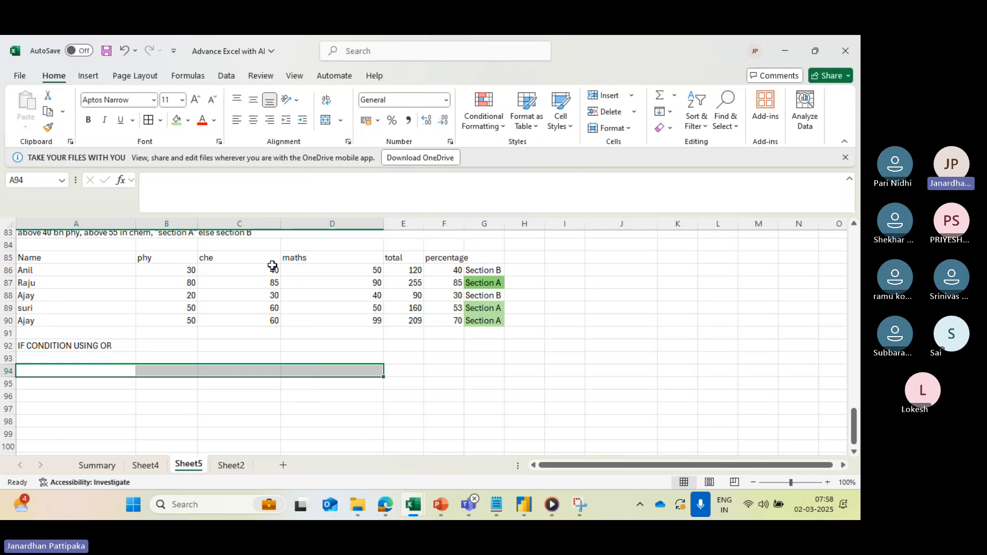
left_click(341, 121)
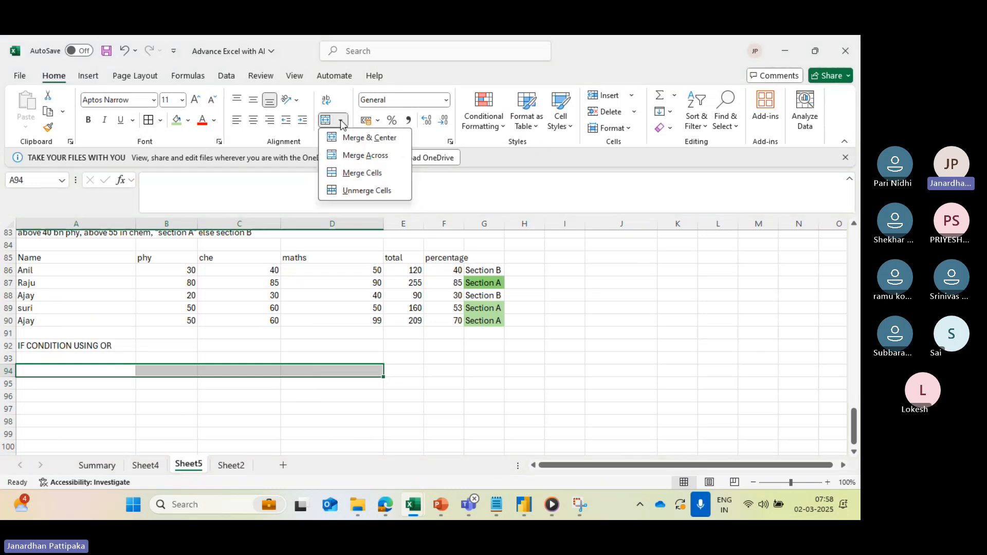
left_click(363, 178)
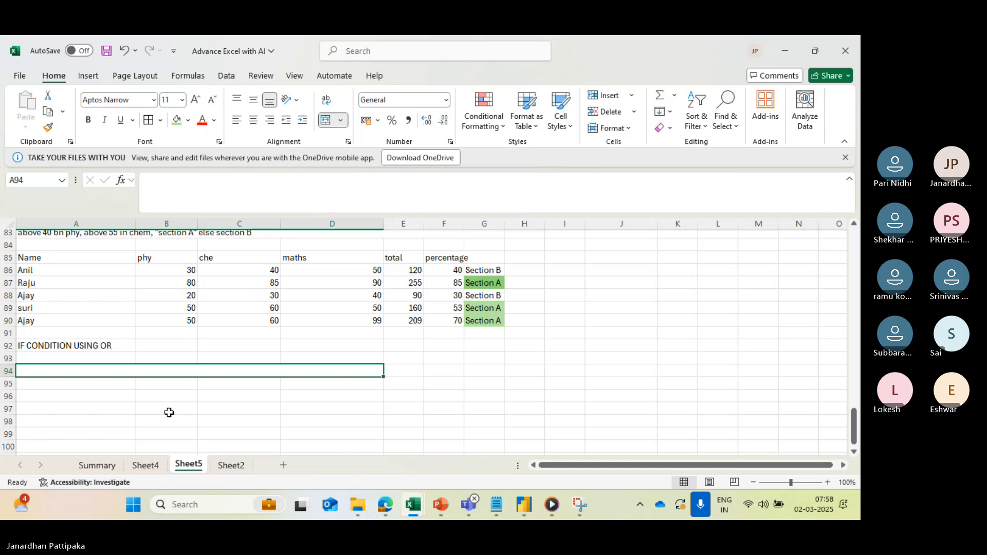
- Enter the condition text in A94: Total marks above 60% and maths above 55% "batch A" or else "batch B"
type("TOTA")
key("BackSpace")
key("BackSpace")
key("BackSpace")
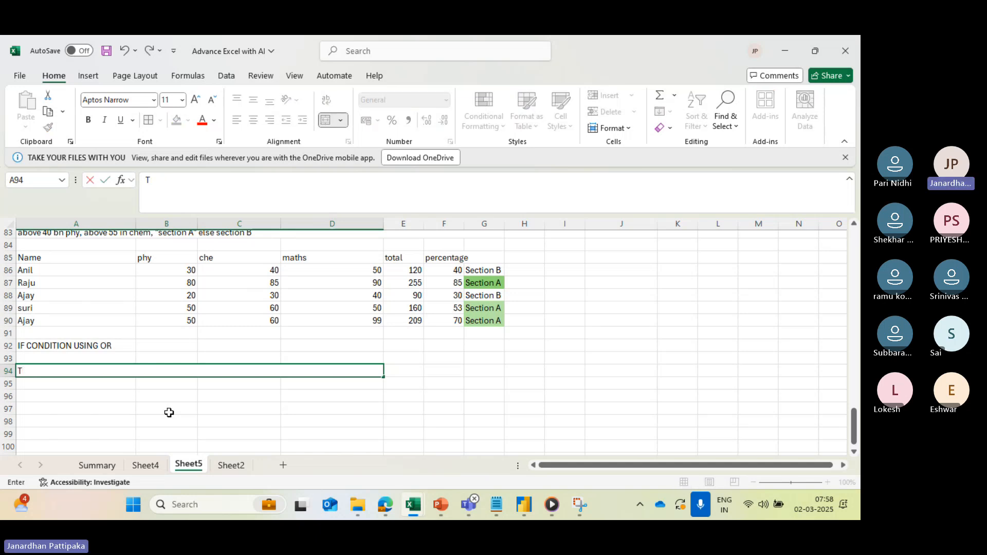
key("Caps_Lock")
type("ota")
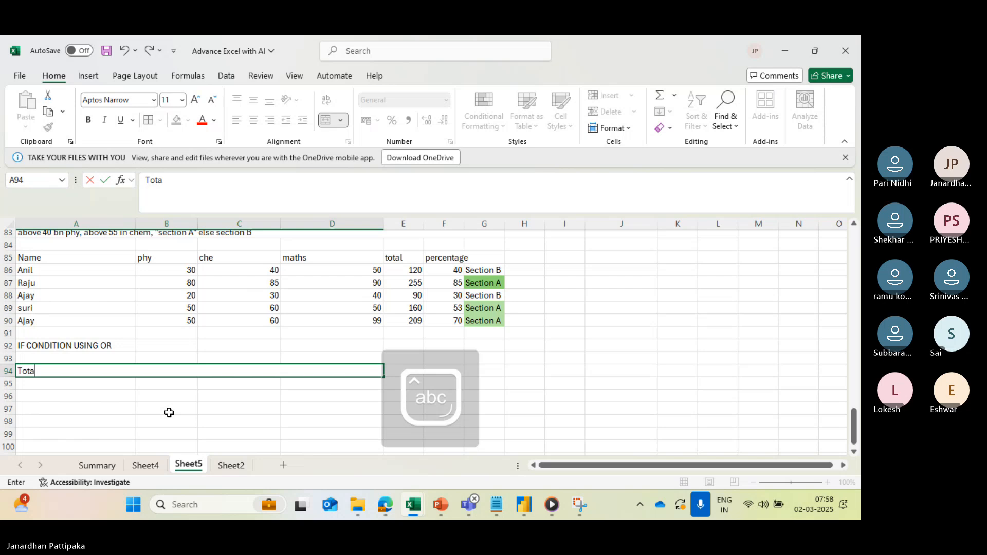
type("l marks")
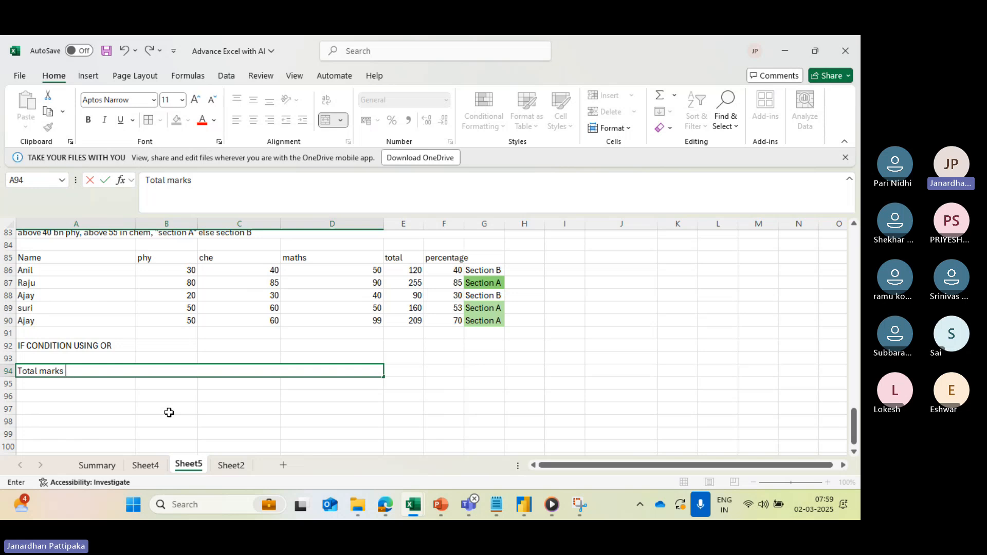
type("above ")
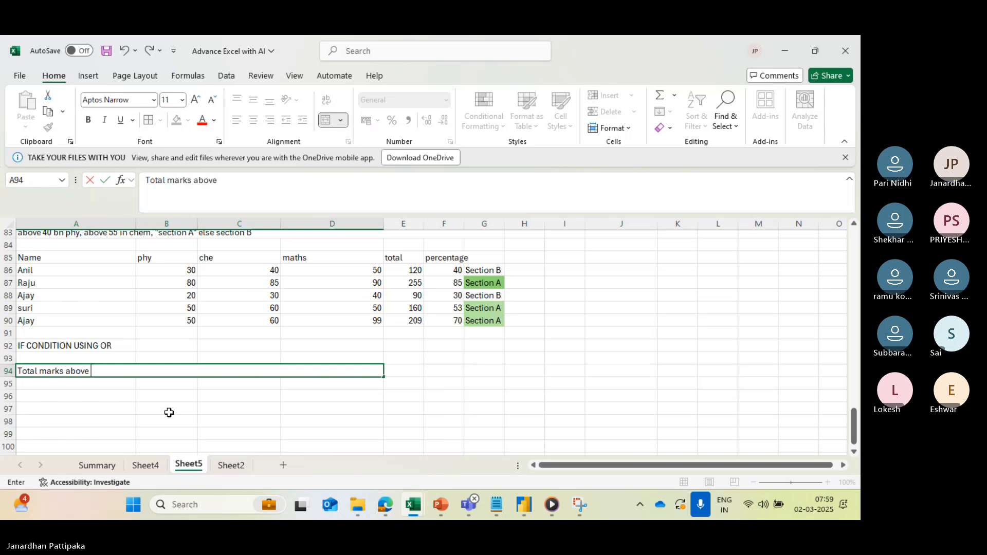
type("60")
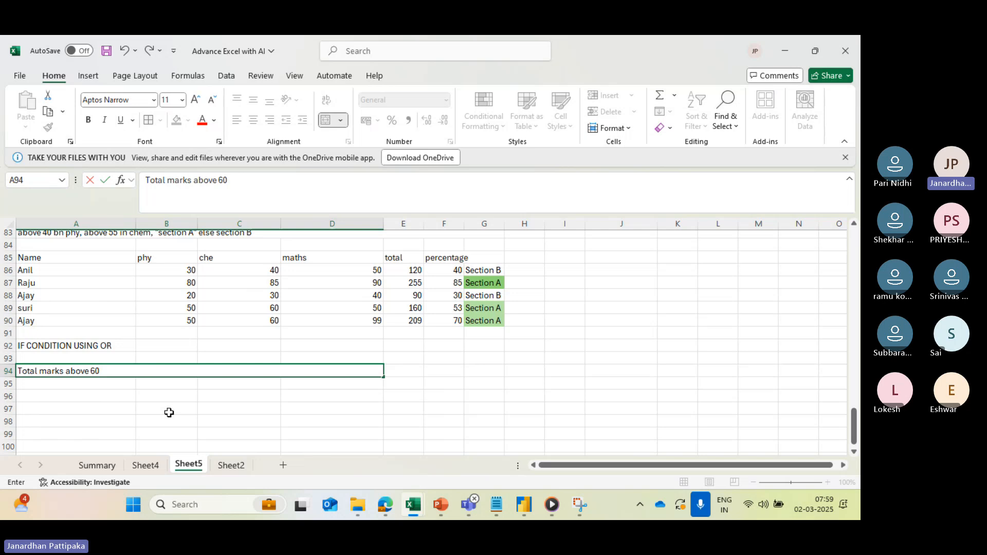
type("% and")
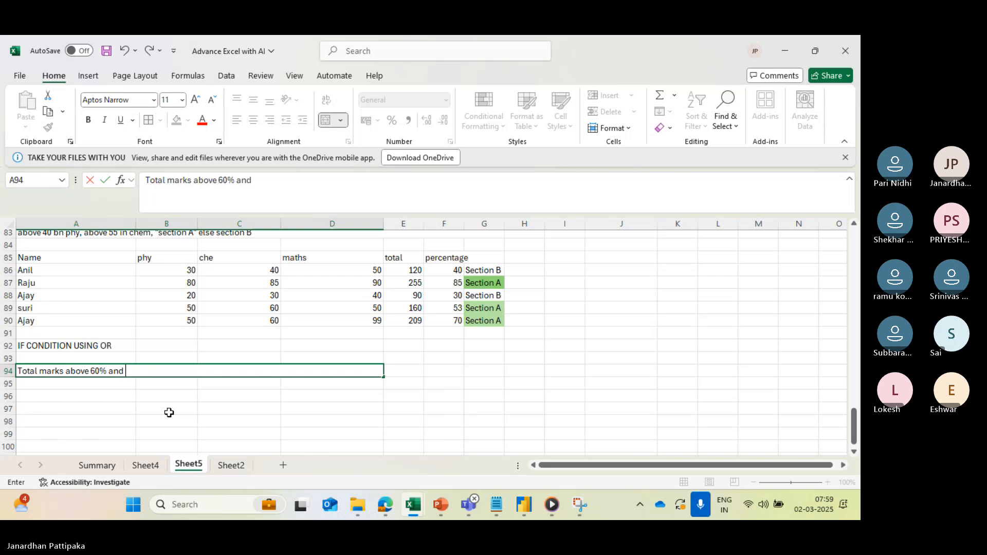
type("maths above 5")
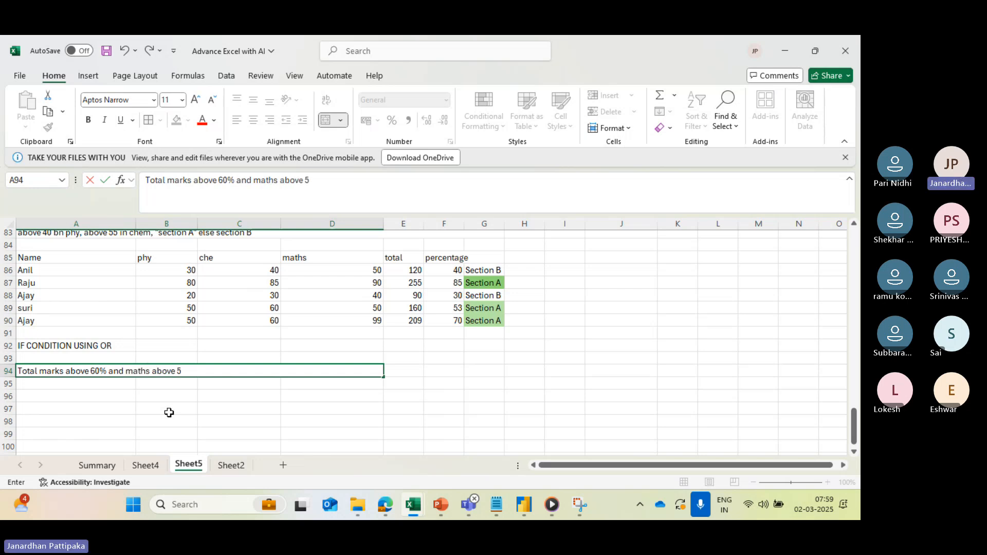
type("5%  \"batch A\"")
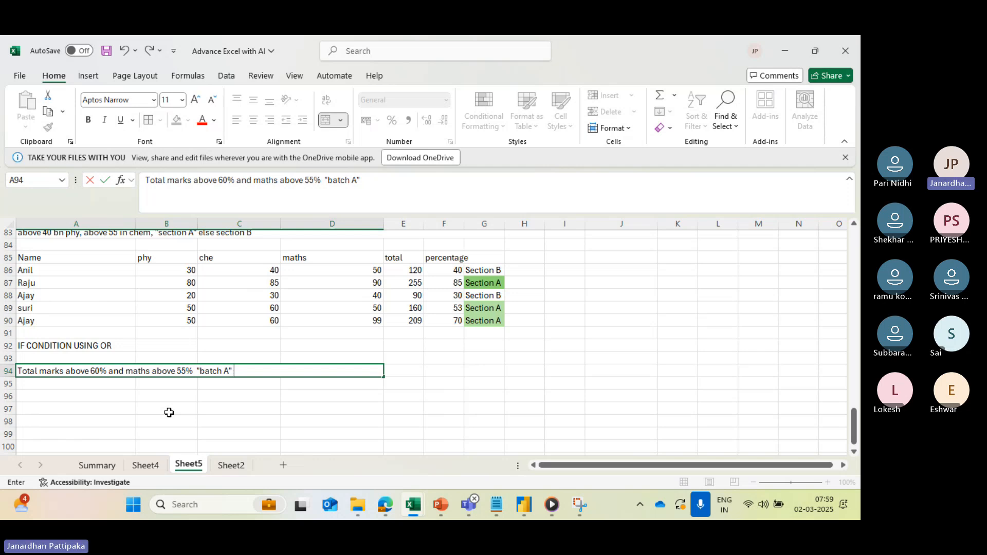
type(" or else \"bat")
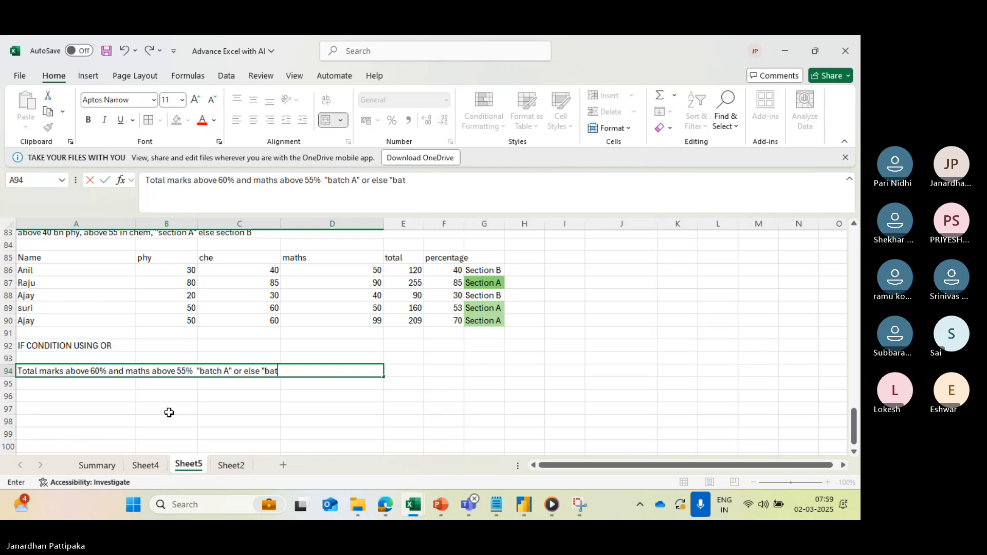
type("ch B")
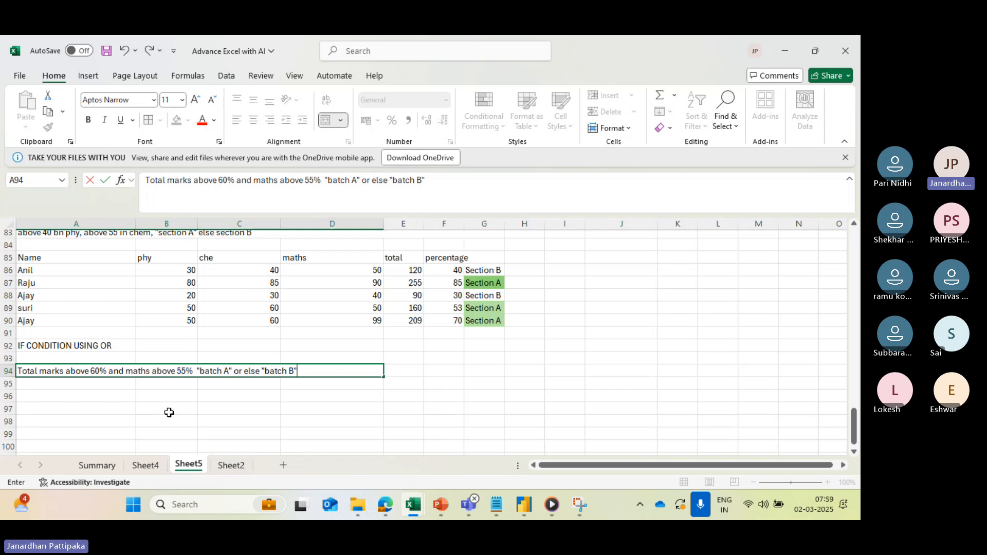
type("\"")
left_click(221, 448)
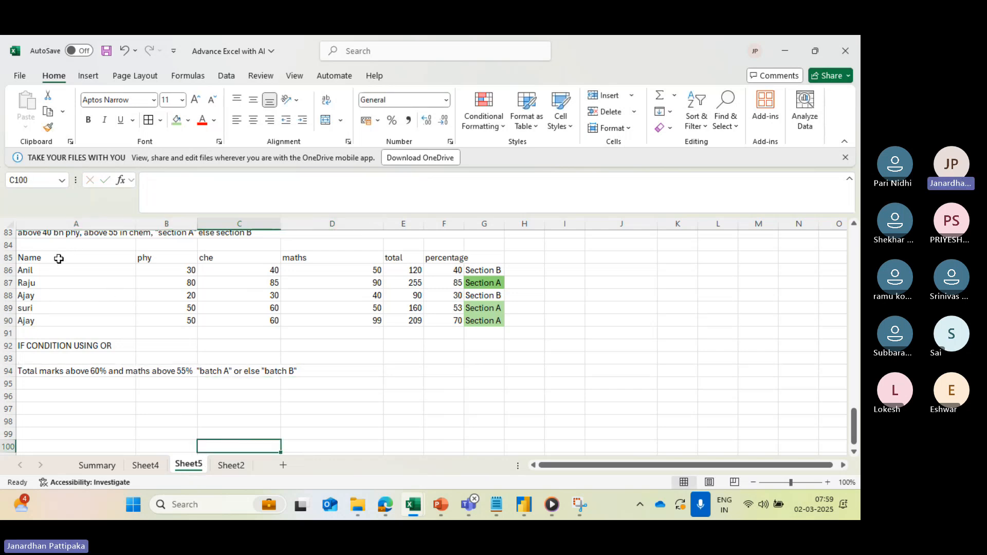
- Copy the marks table A85:F90, without its section column, and paste it at A96
left_click_drag(58, 258, 430, 320)
key("ctrl+c")
key("ctrl+q")
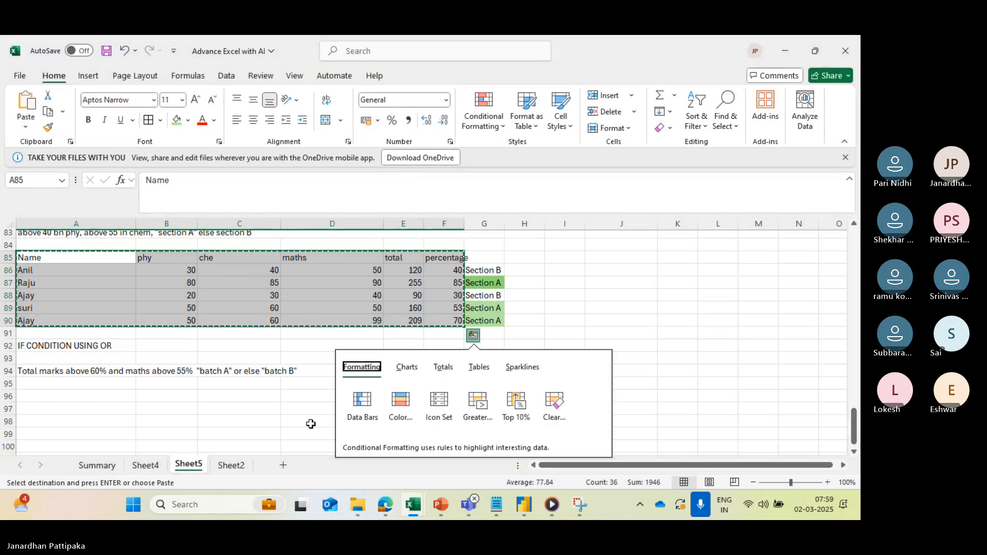
scroll(264, 423, "down", 2)
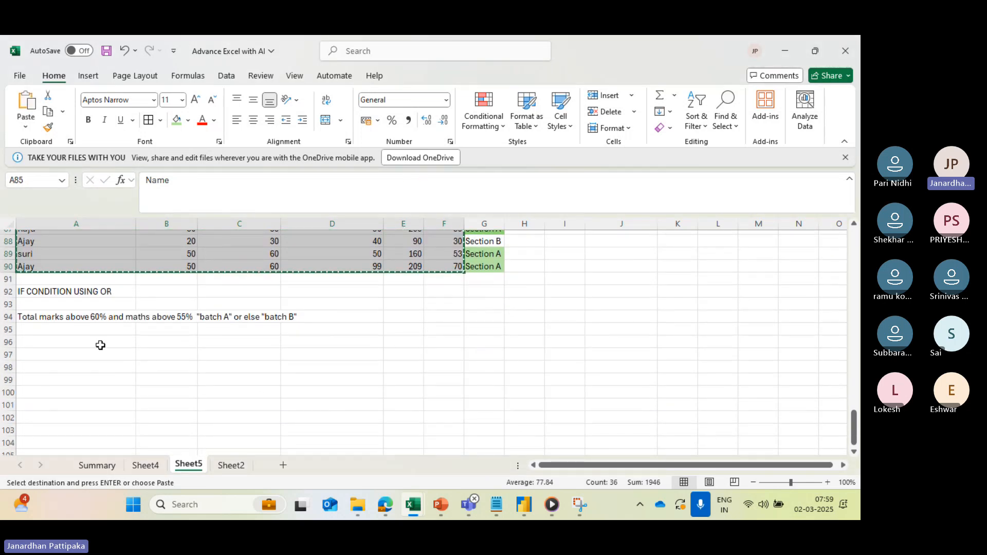
left_click(90, 342)
key("ctrl+v")
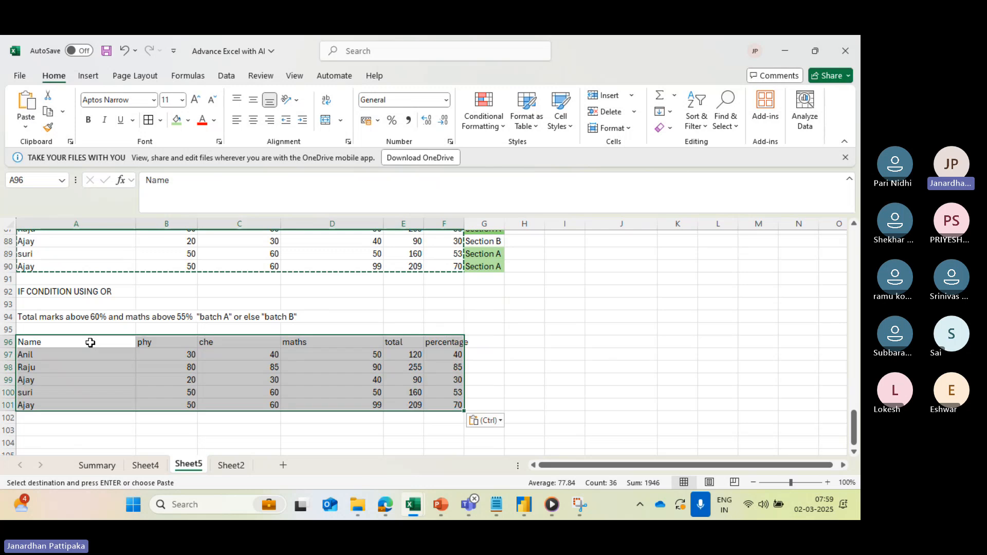
- Fill the "IF CONDITION USING OR" heading in A92 with standard yellow
left_click(88, 292)
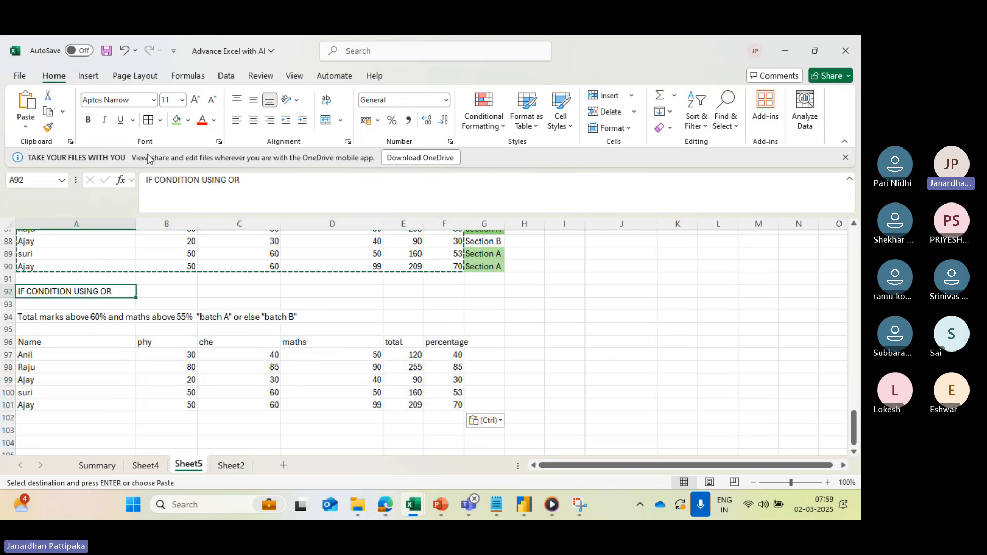
left_click(188, 127)
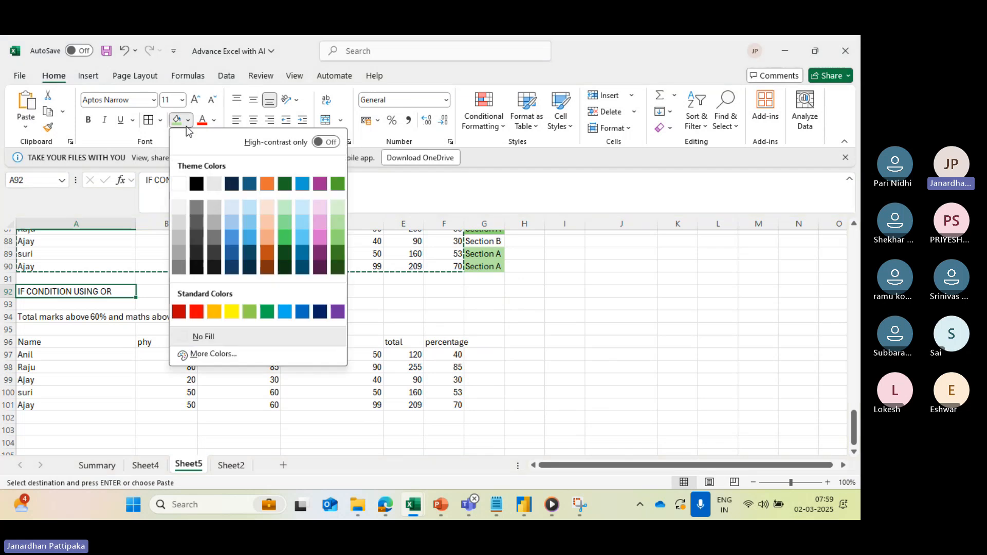
left_click(230, 307)
left_click(471, 357)
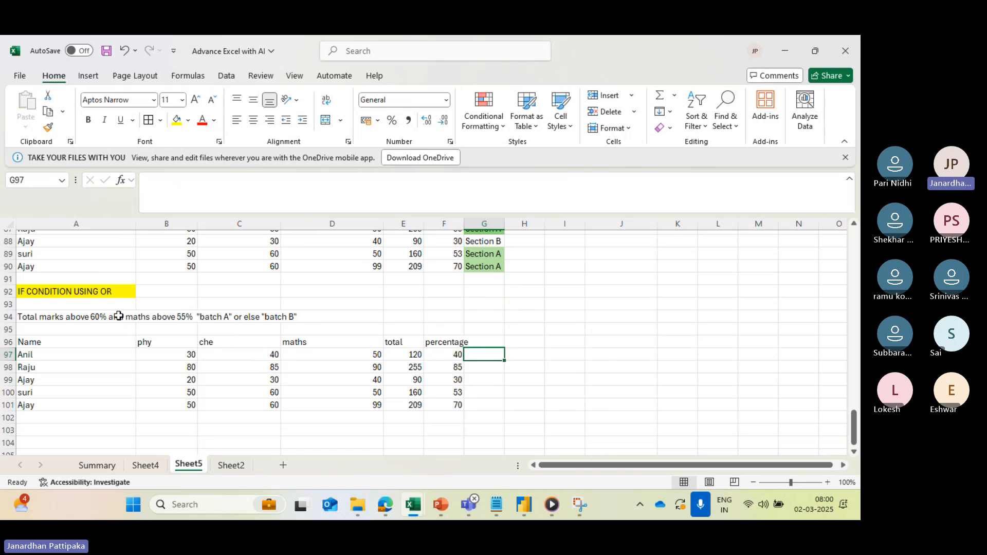
- Review the earlier AND example in rows 73 to 81, including its condition text and the batch formula in G78
scroll(165, 322, "up", 2)
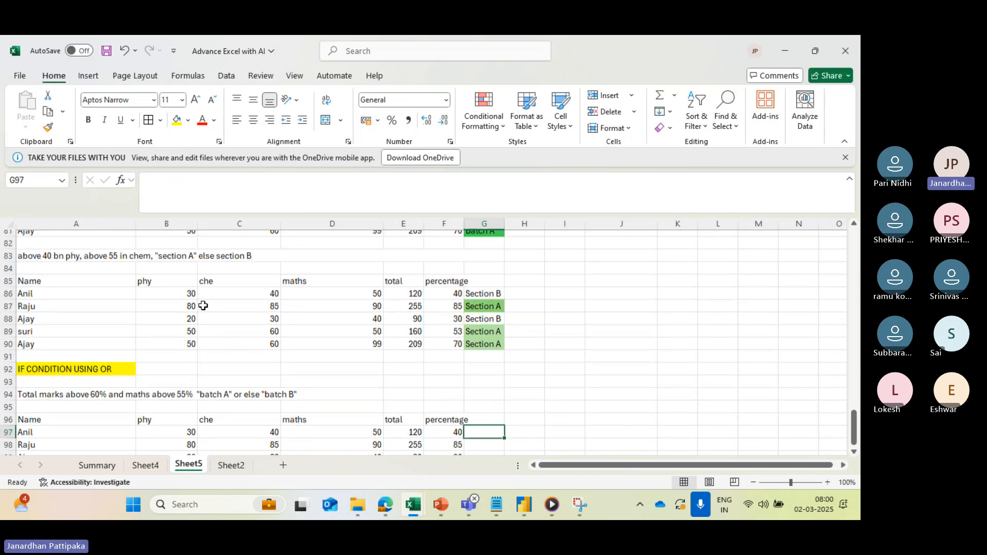
scroll(136, 324, "up", 3)
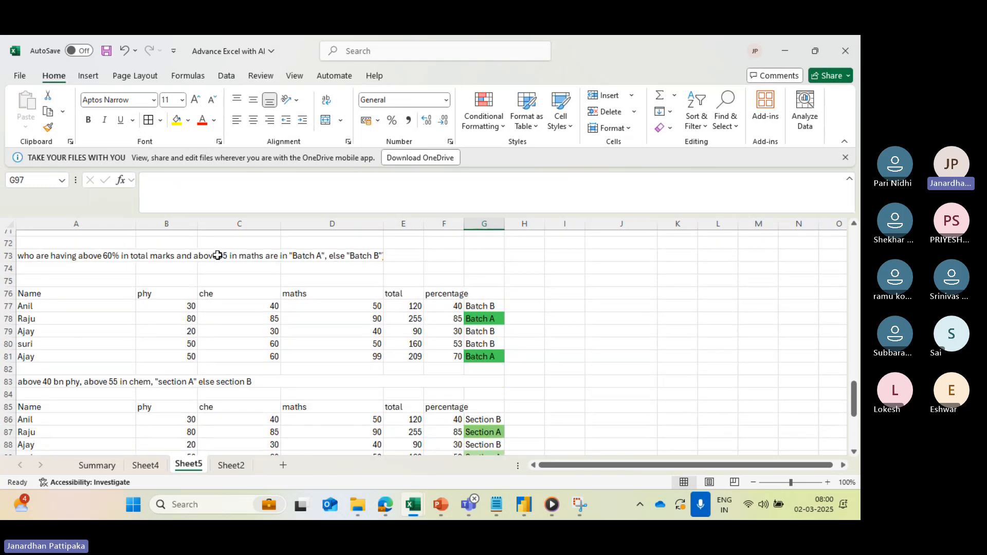
left_click_drag(38, 261, 494, 357)
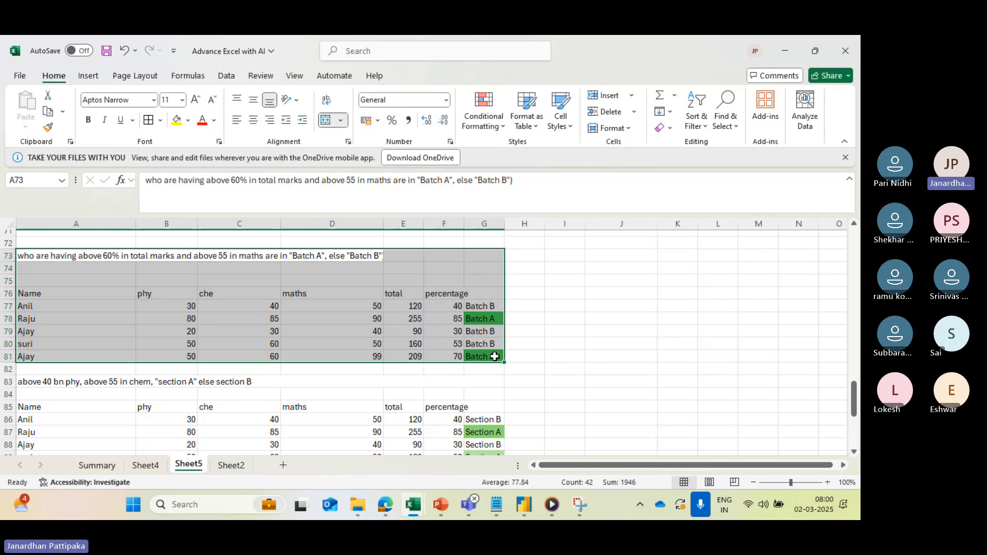
left_click(482, 319)
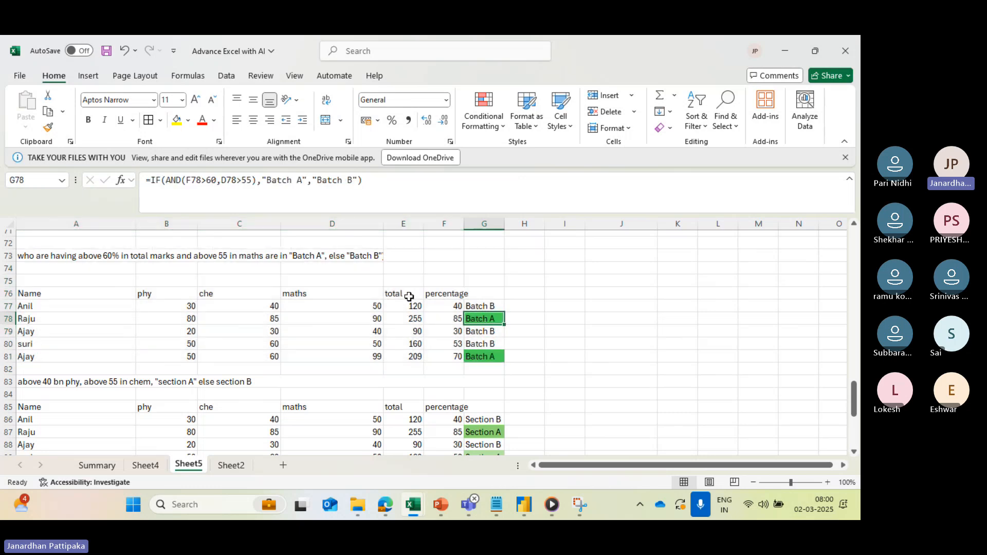
left_click_drag(20, 260, 479, 362)
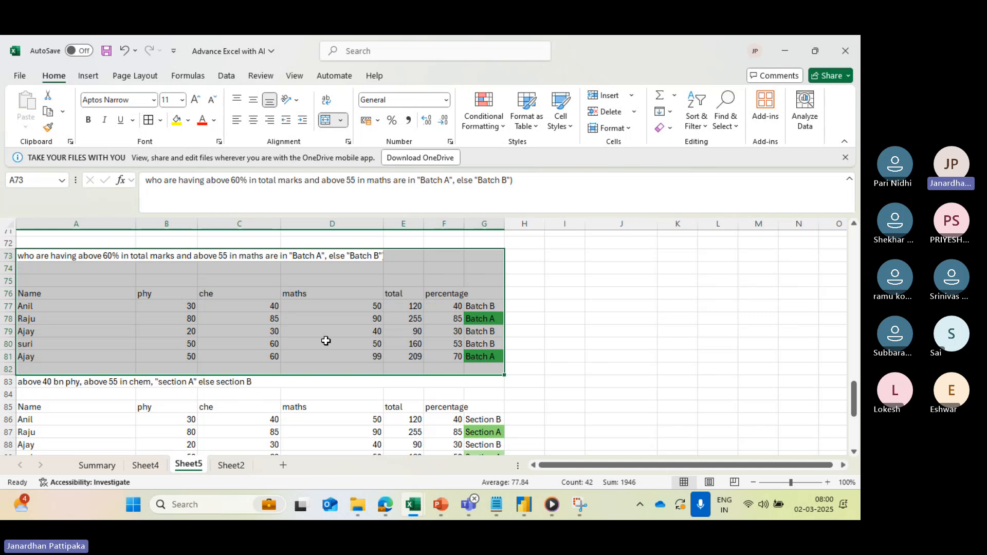
scroll(331, 341, "down", 4)
scroll(330, 342, "down", 7)
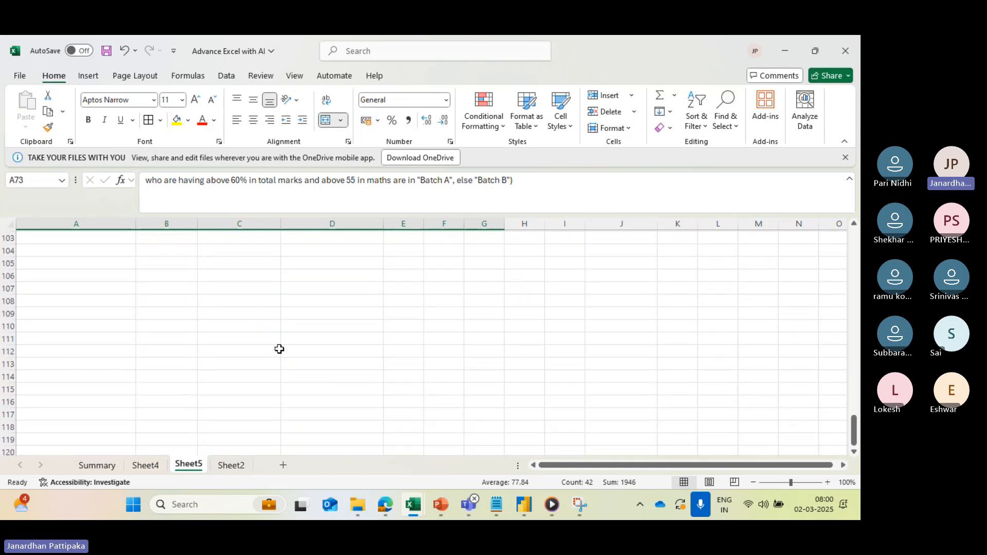
scroll(279, 348, "up", 5)
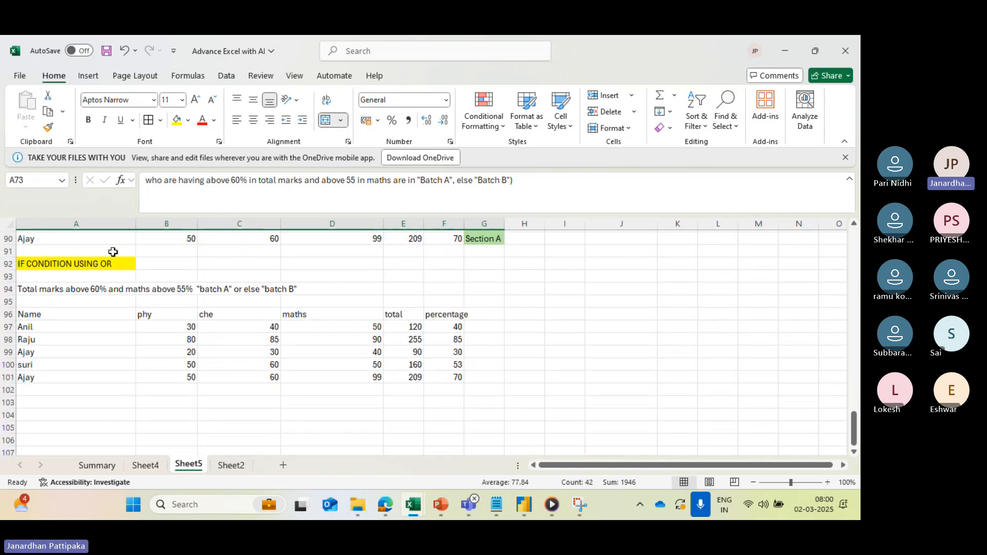
- Start an IF formula in G97 with the logical test OR(F97>60,D97>55)
left_click(477, 328)
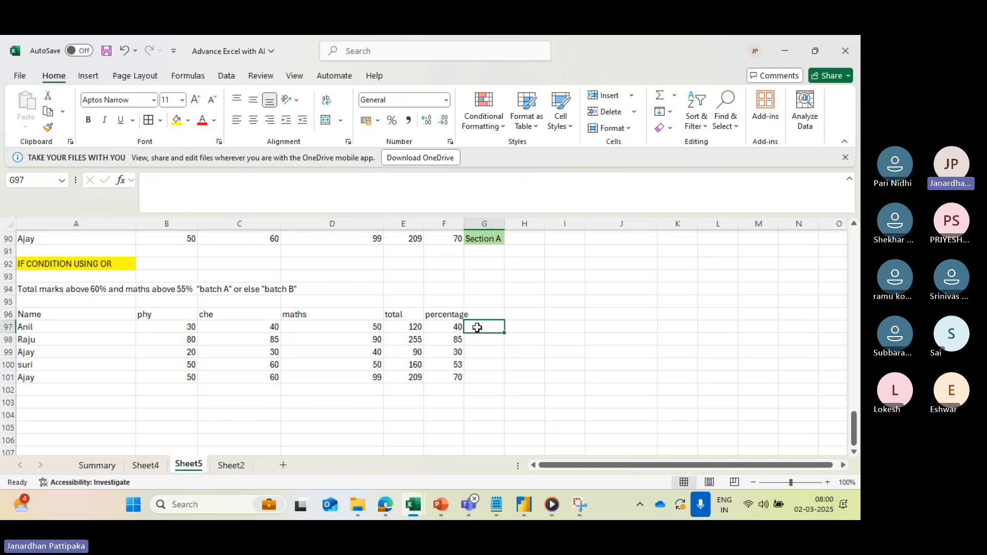
type("=if")
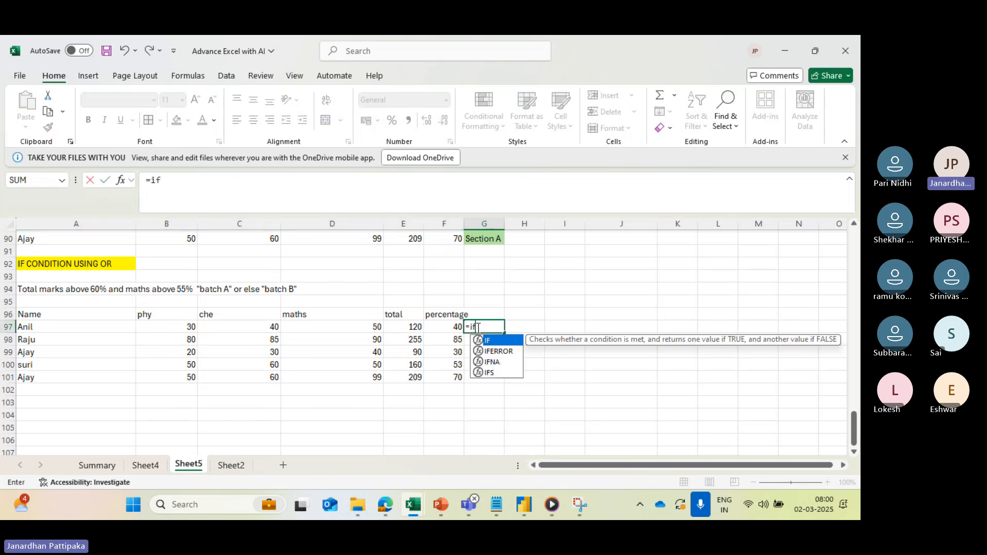
key("Tab")
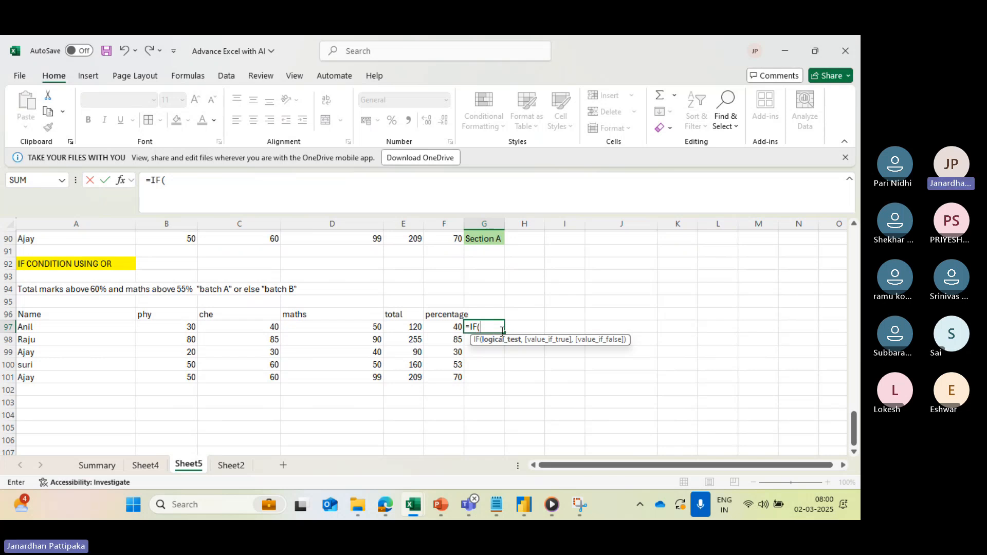
type("or")
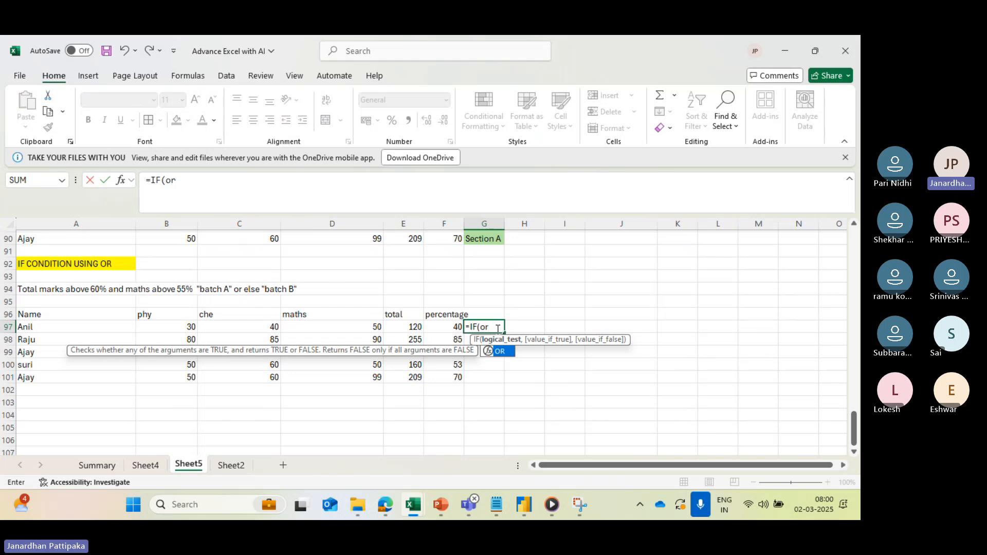
key("Tab")
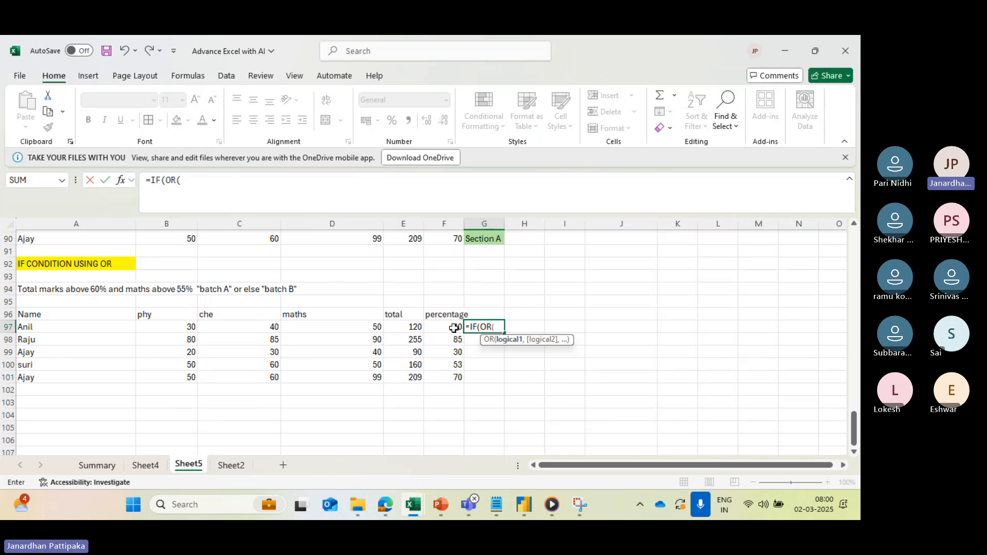
left_click(453, 328)
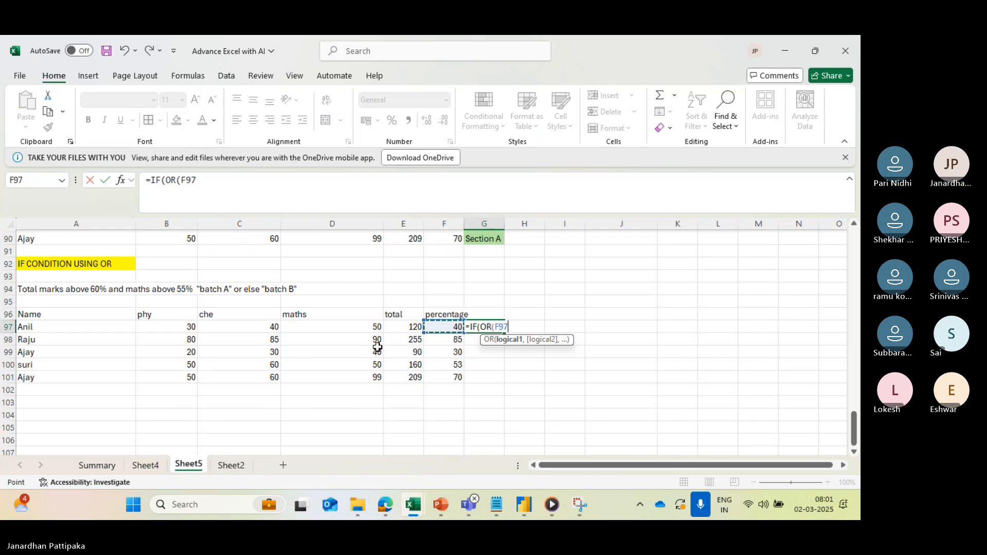
type(">")
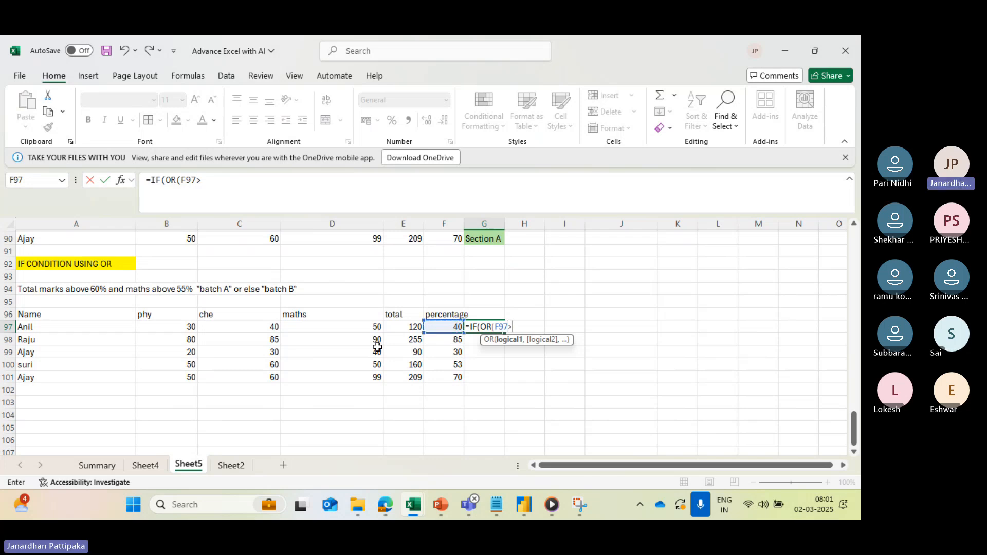
type("6")
type("0,")
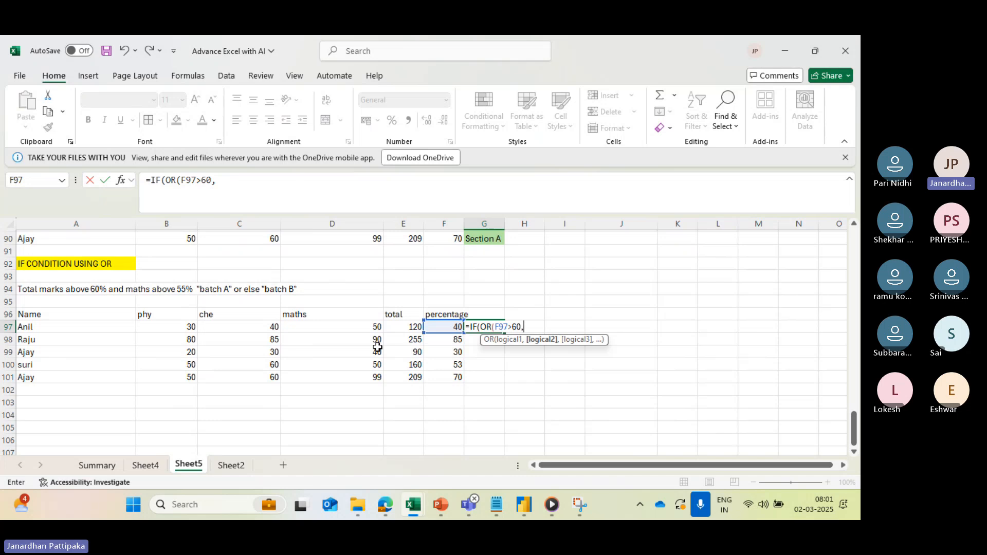
left_click(340, 329)
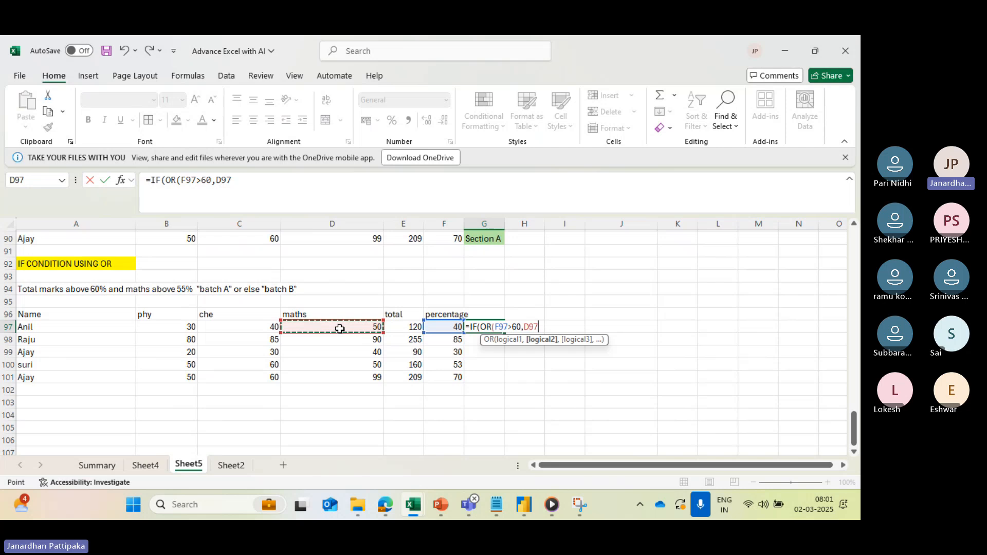
type(">55")
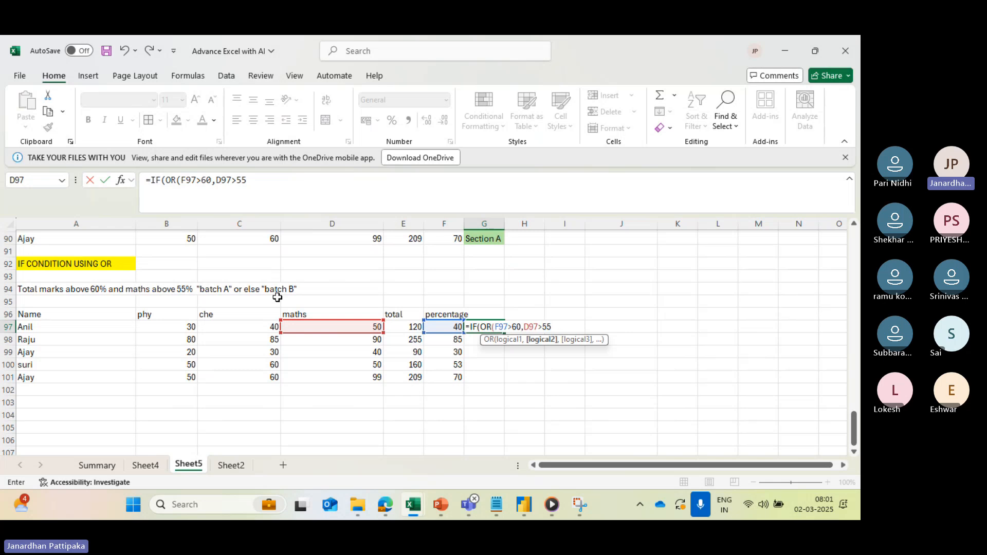
type(")")
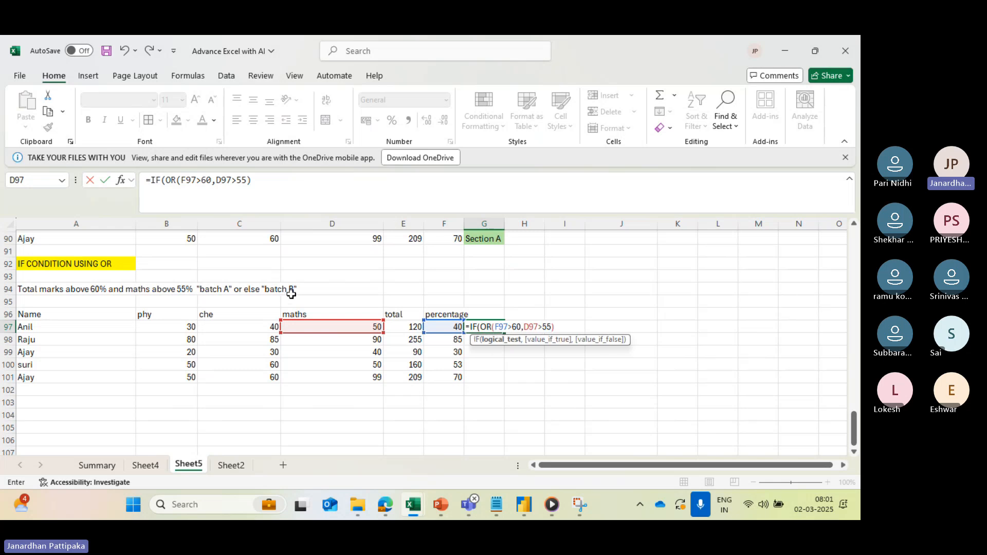
type(",")
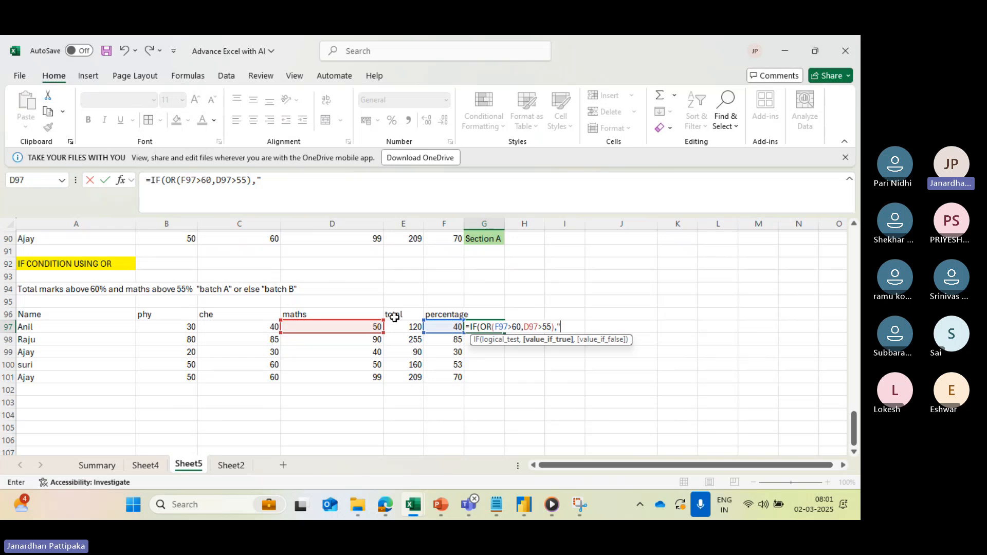
- Complete the G97 formula so it returns "Batch A" when the OR test is true and "Batch B" otherwise
type("\"Batch A\"")
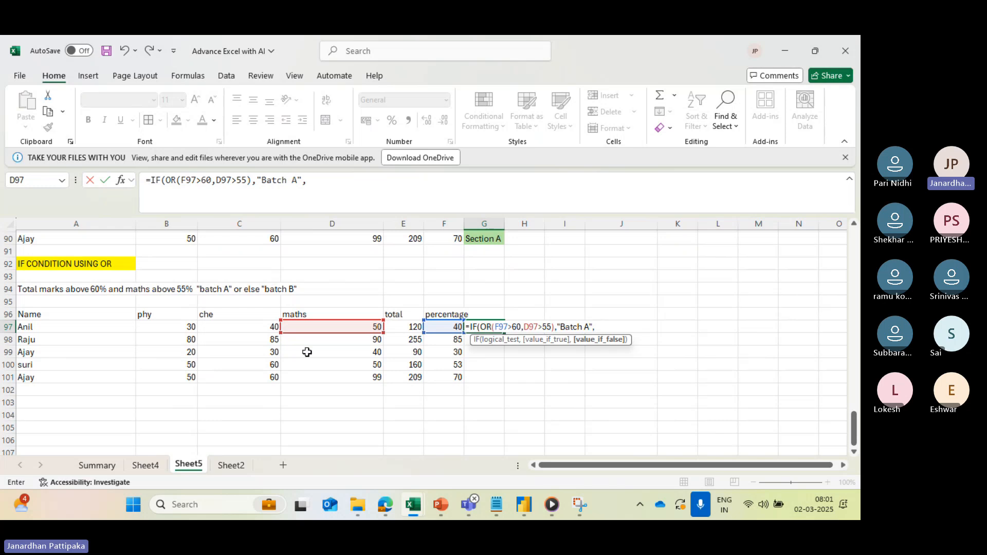
type(",\"Batch")
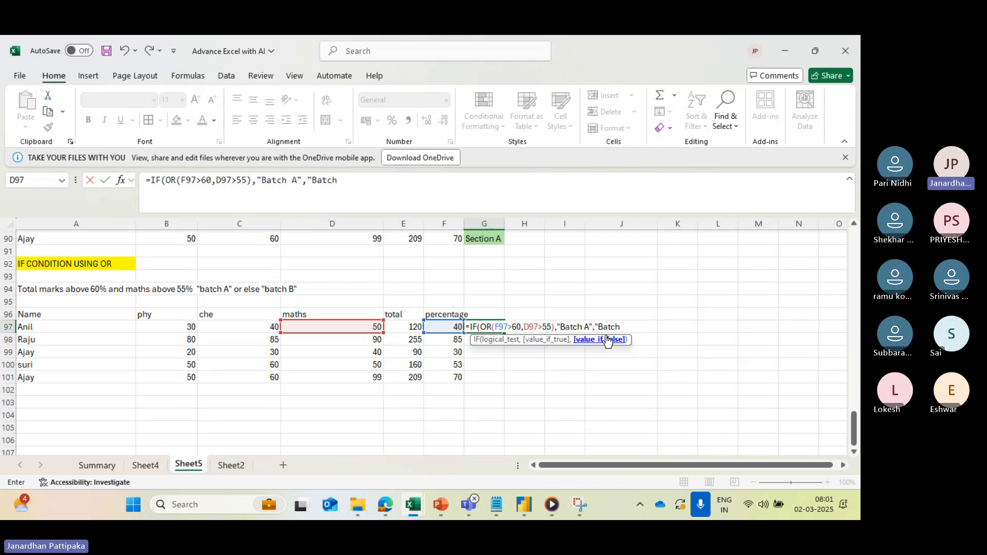
type(" B\"")
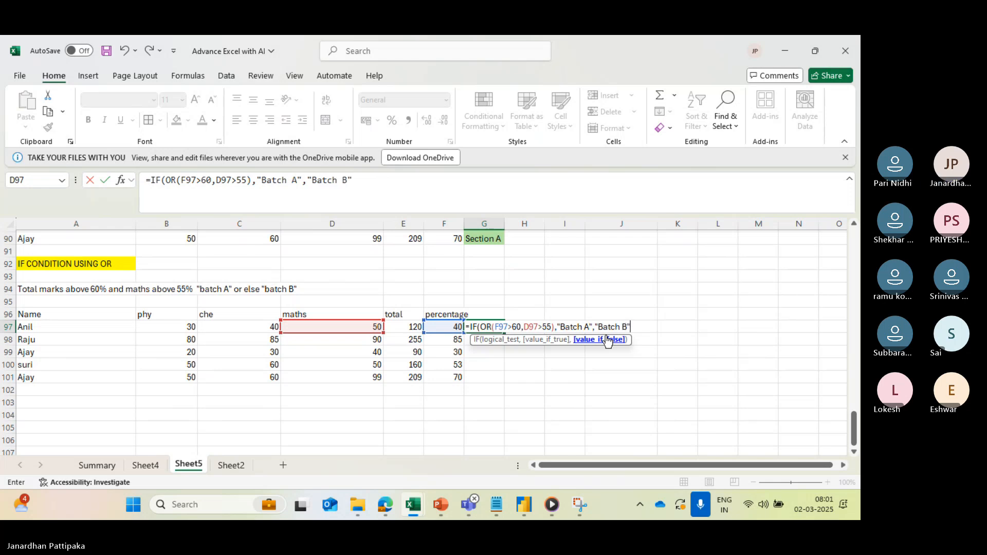
type(")")
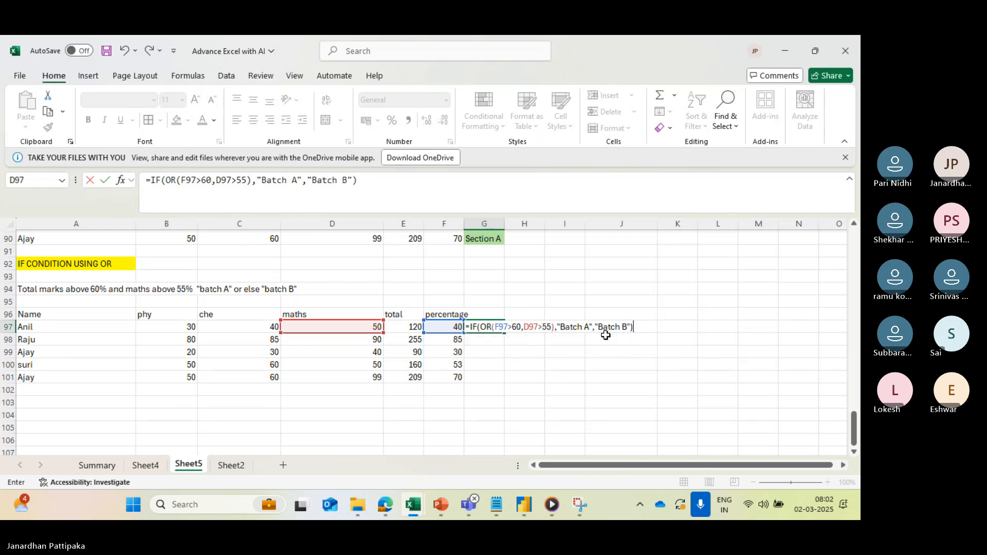
key("Return")
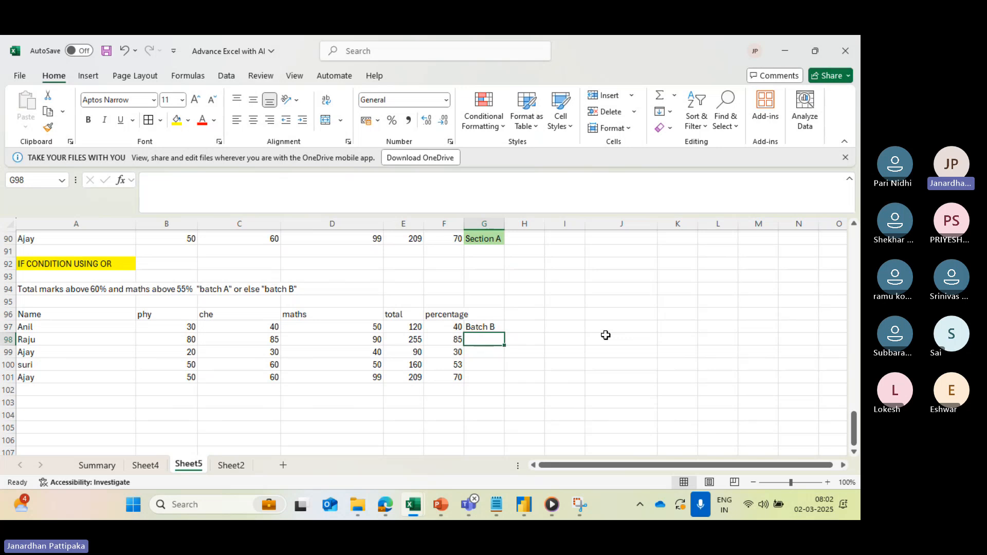
- Fill the batch formula from G97 down to G101 and check the copied formula in G98
left_click(492, 327)
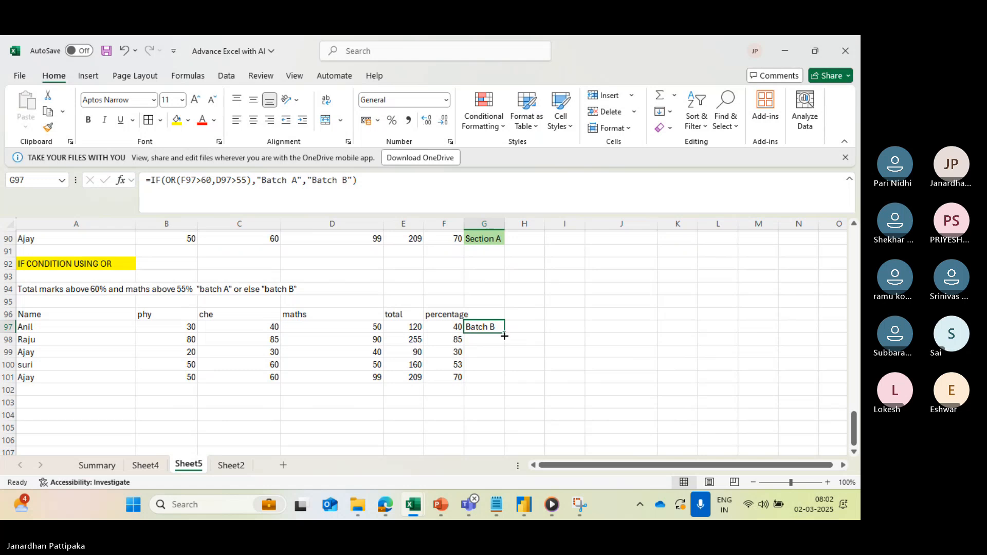
left_click_drag(505, 334, 501, 383)
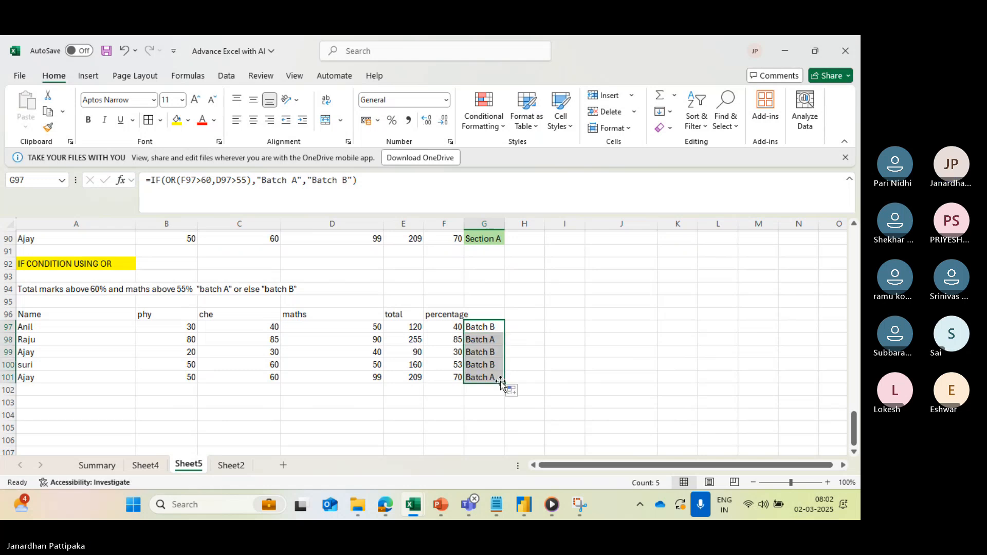
left_click(472, 336)
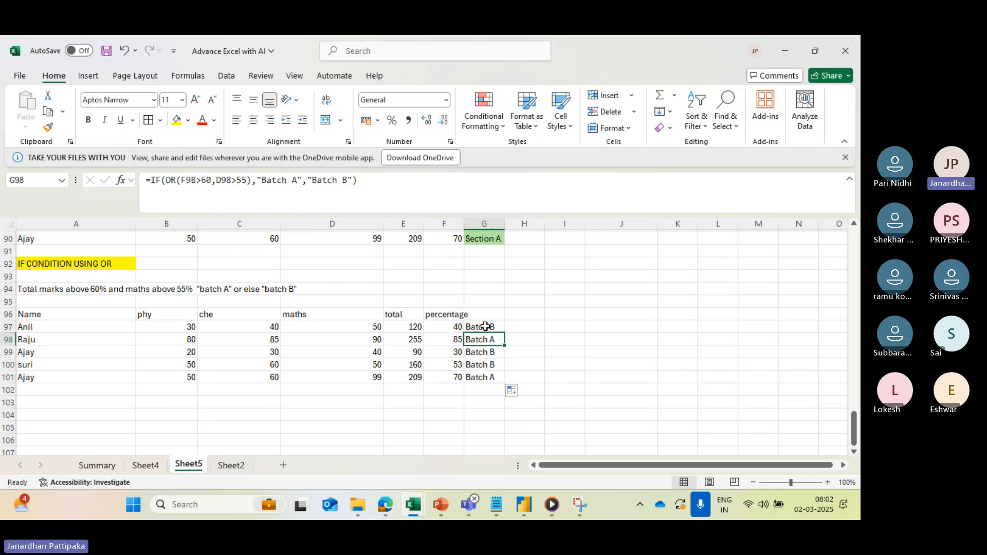
left_click(485, 326)
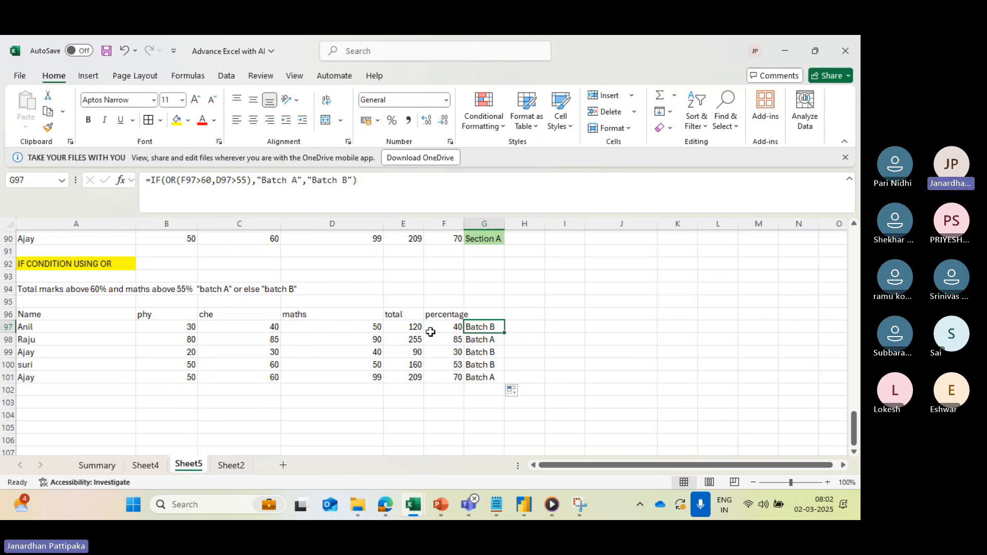
- Fill the "Batch A" cells G98 and G101 with the medium green theme color
left_click(475, 342)
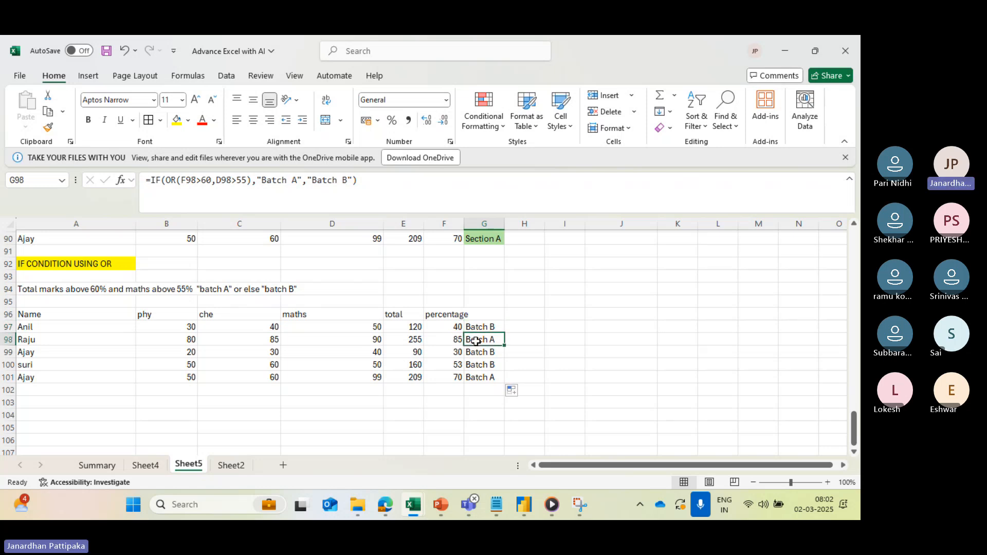
left_click(190, 121)
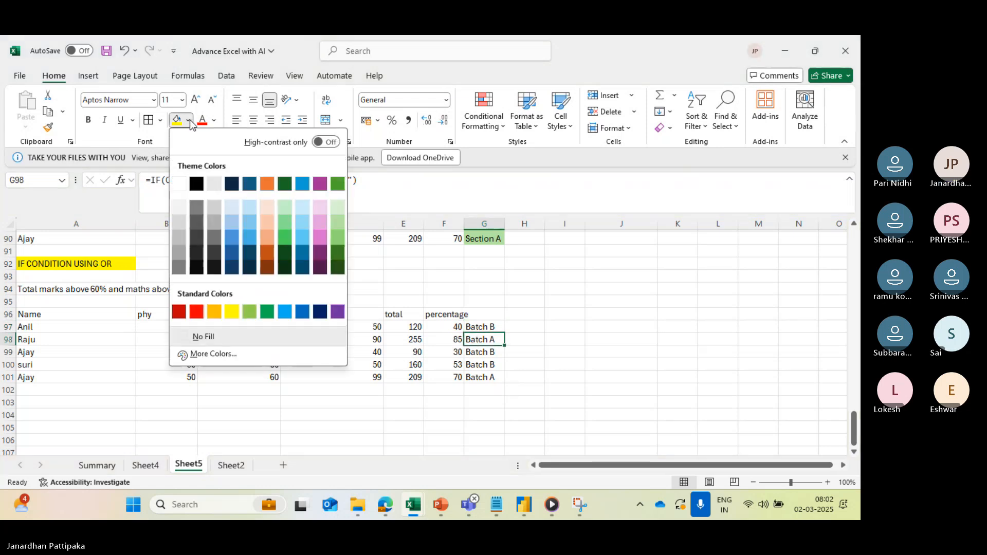
left_click(338, 240)
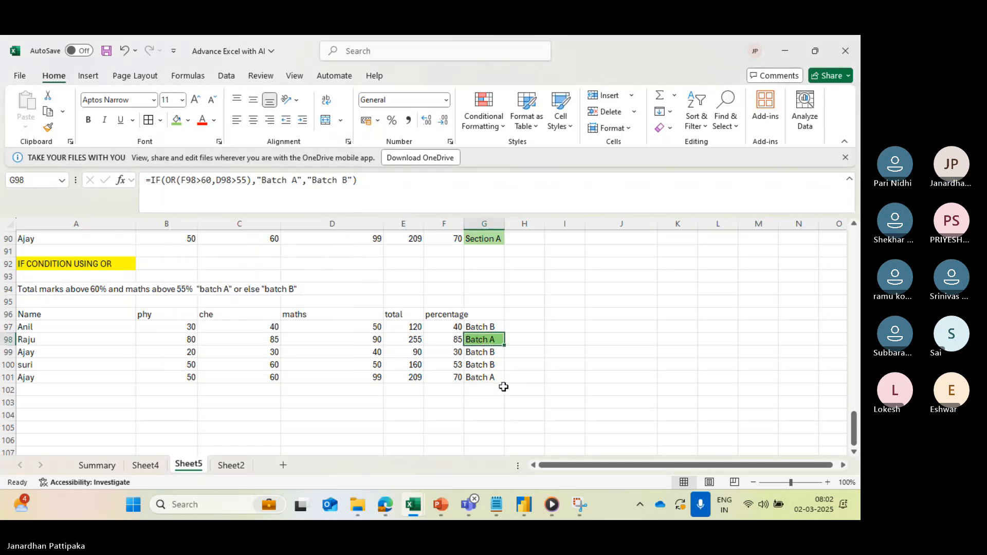
left_click(484, 377)
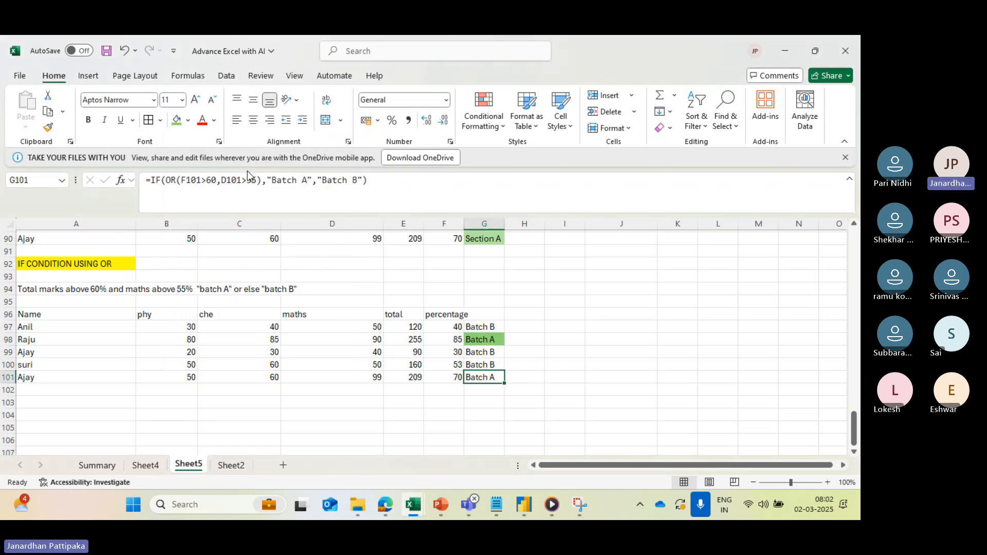
left_click(189, 121)
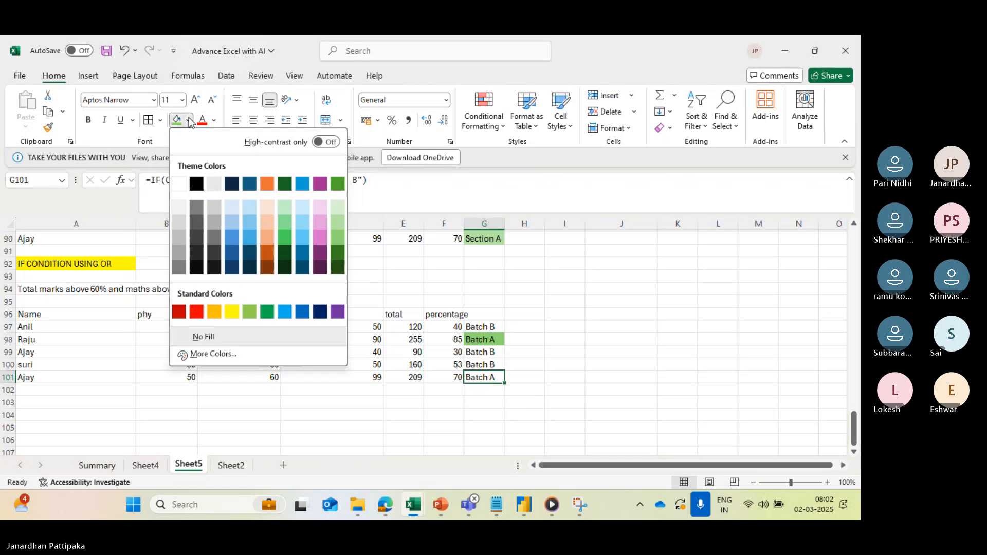
left_click(338, 239)
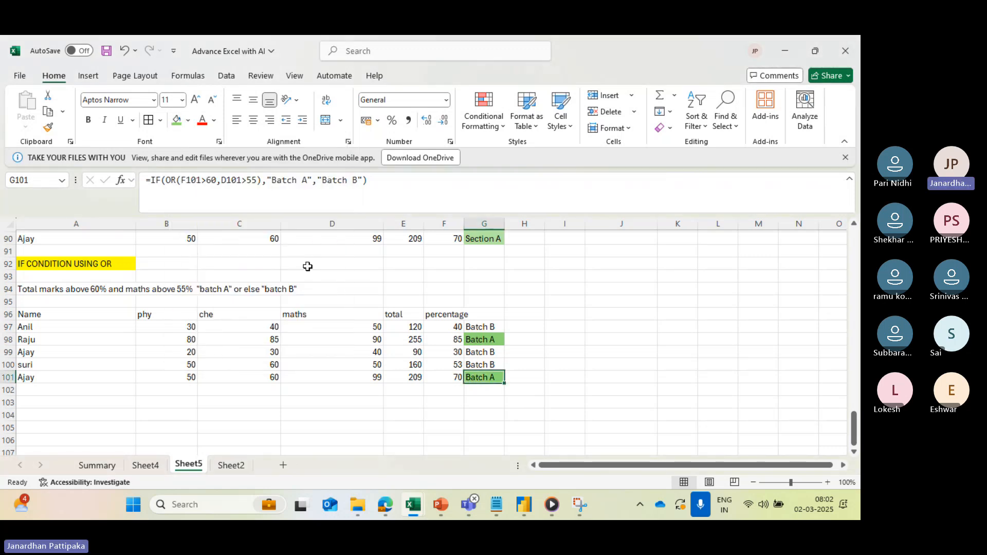
- Add a student in row 102 by entering the student's name and marks of 60 in phy, 40 in che and 35 in maths
left_click(61, 389)
type("janardhan")
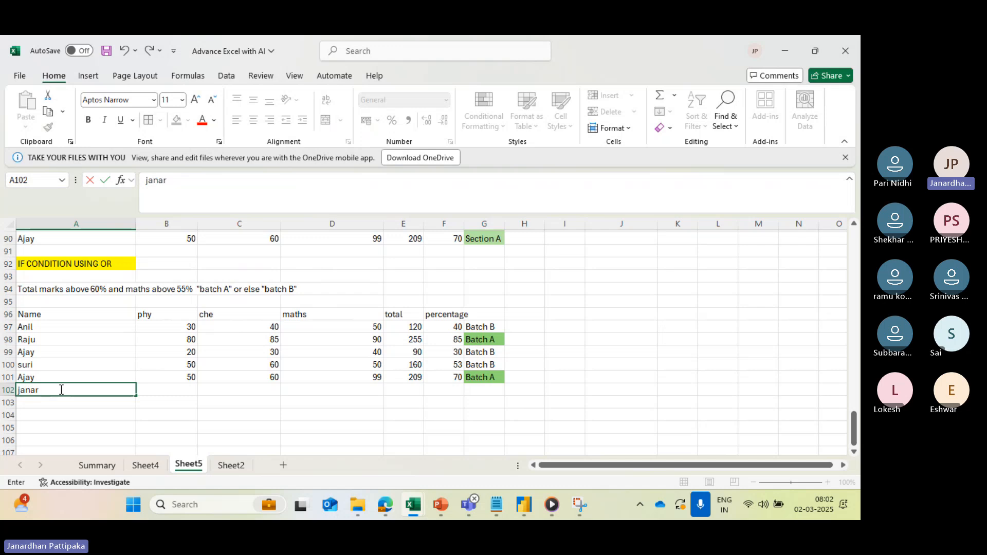
left_click(170, 390)
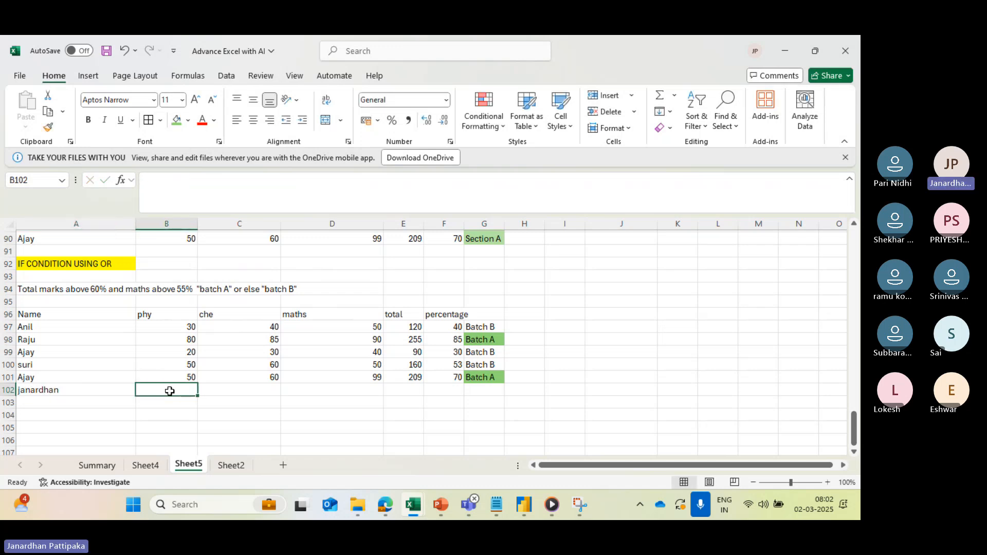
type("60")
key("Tab")
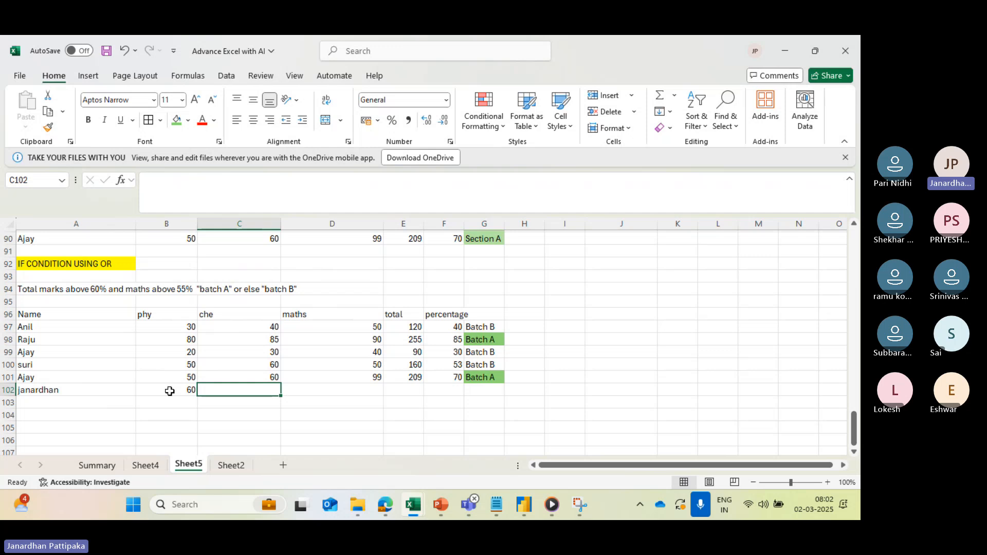
type("40")
key("Tab")
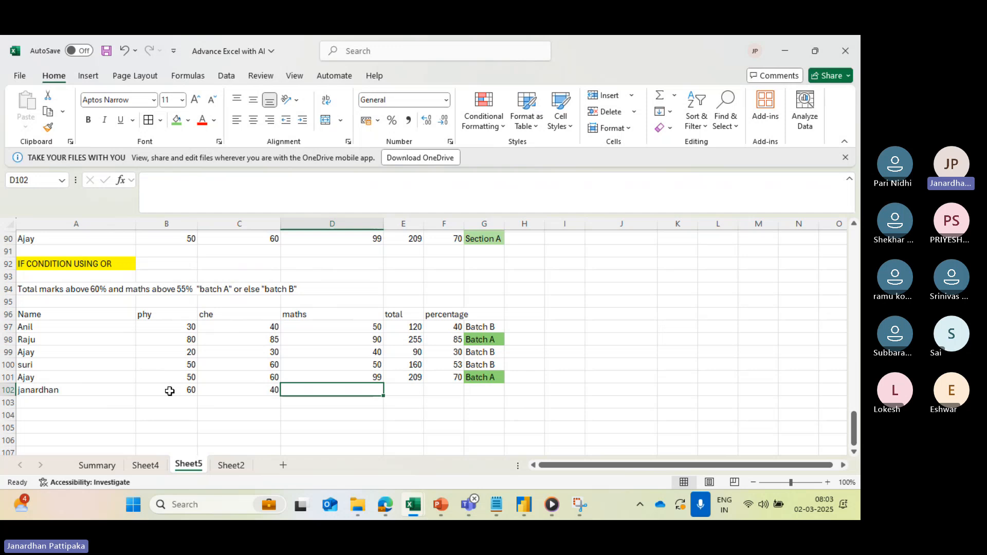
type("35")
key("Tab")
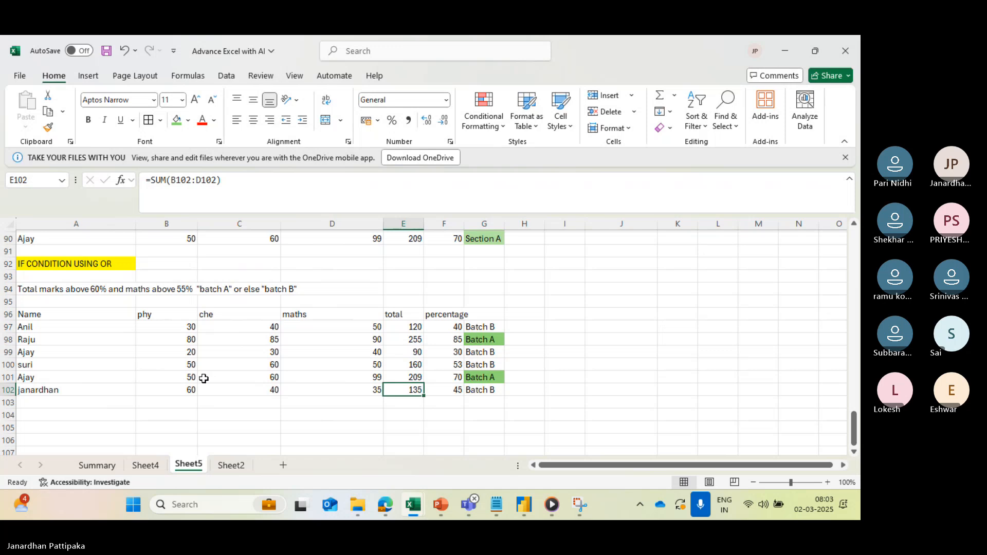
- Add a student in row 103 by entering the student's name and marks of 30 in phy, 20 in che and 60 in maths
left_click(271, 380)
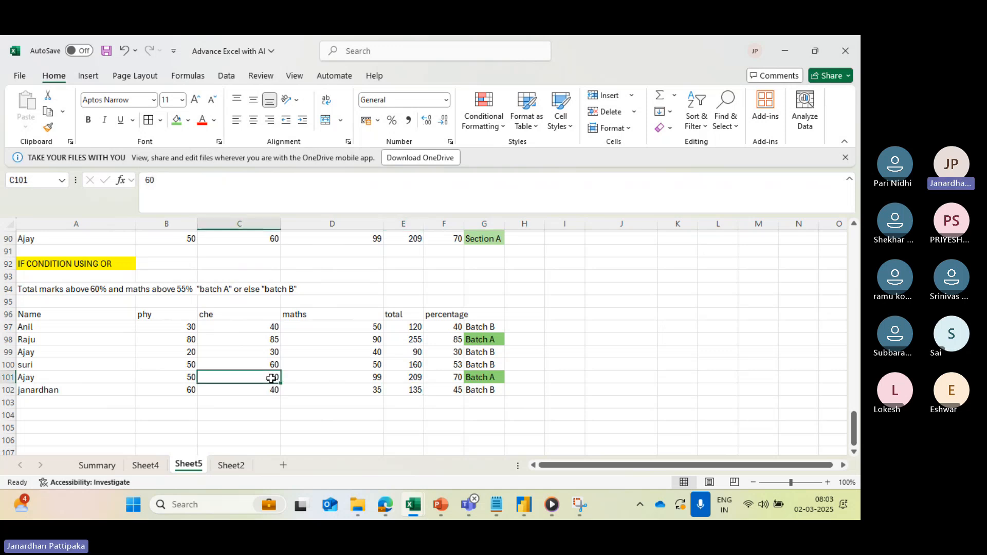
left_click(364, 381)
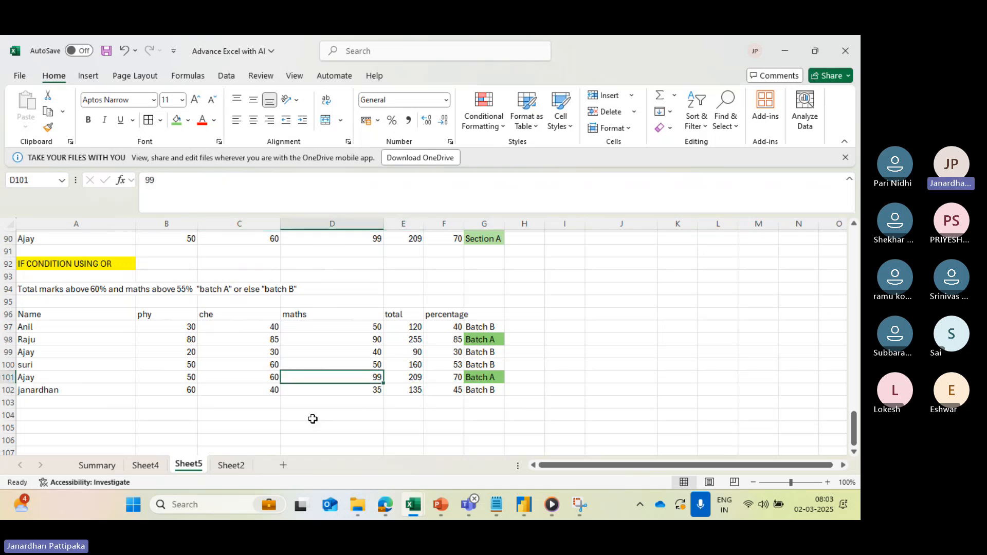
left_click(85, 402)
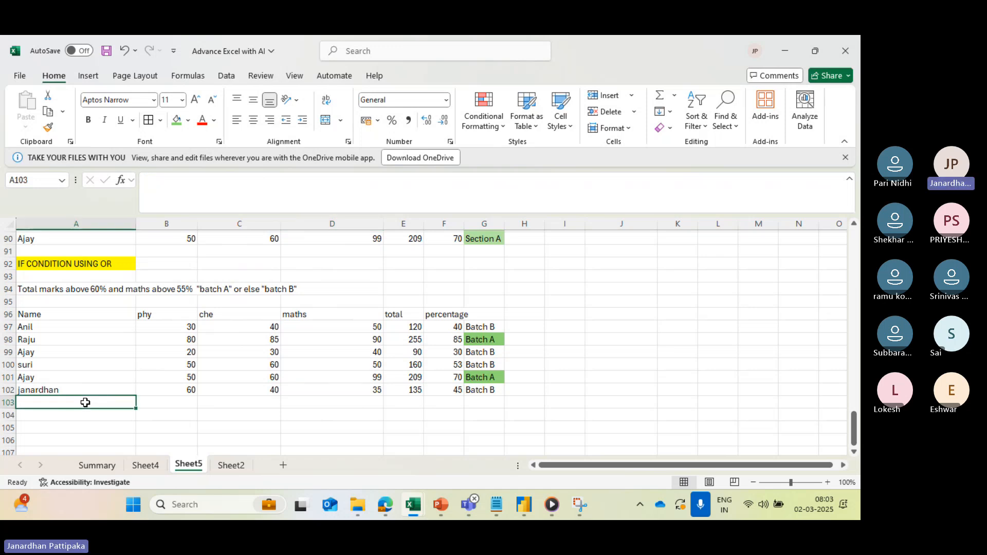
type("ramesh")
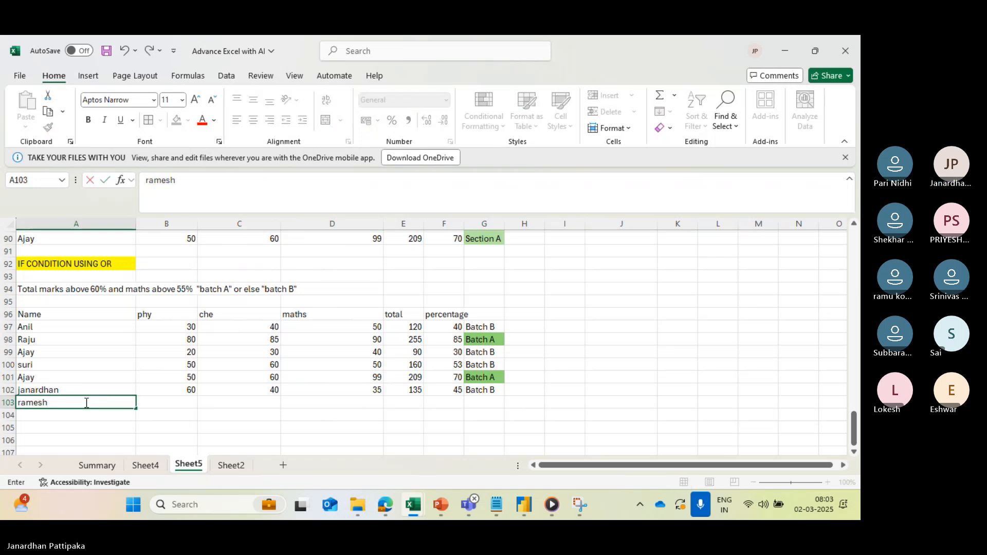
left_click(179, 404)
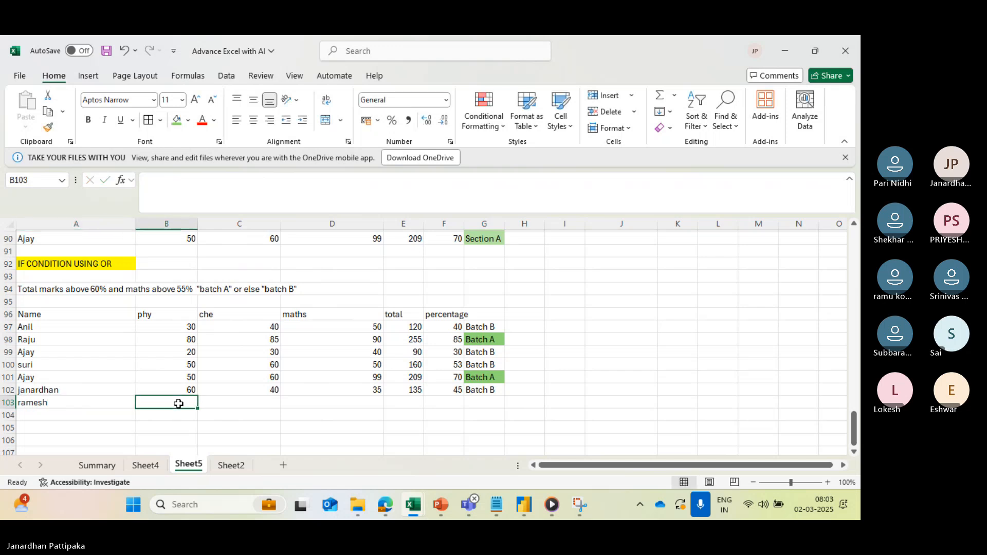
type("30")
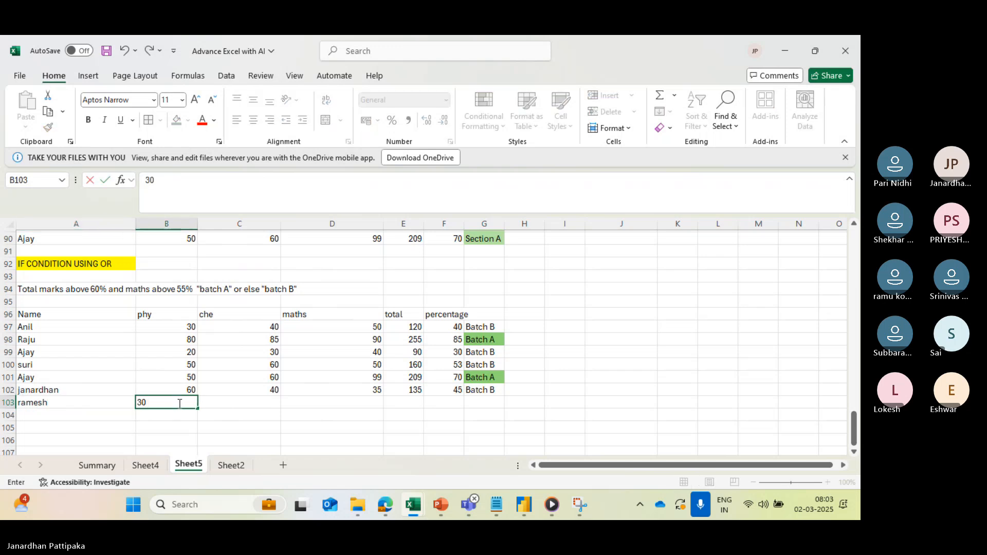
key("Tab")
type("4")
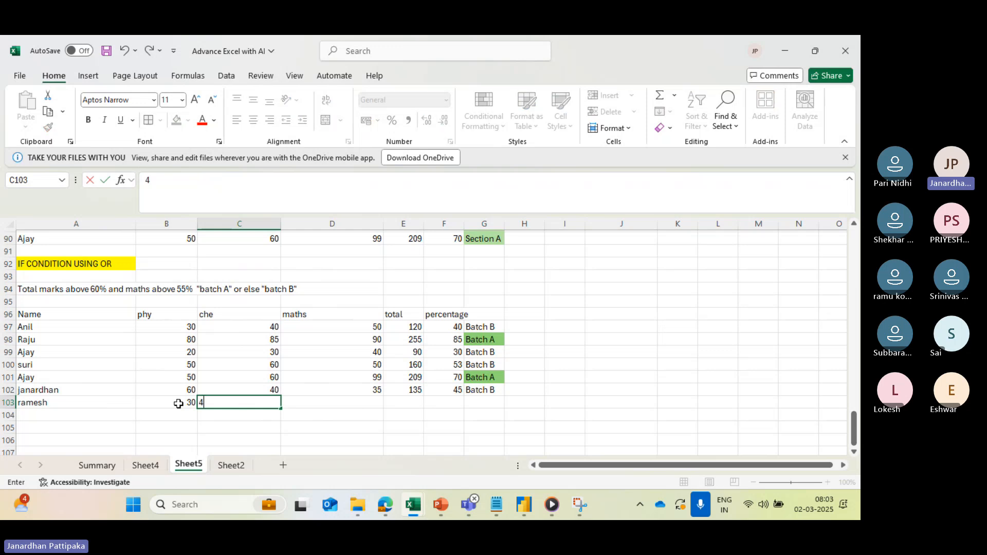
type("5")
key("BackSpace")
key("BackSpace")
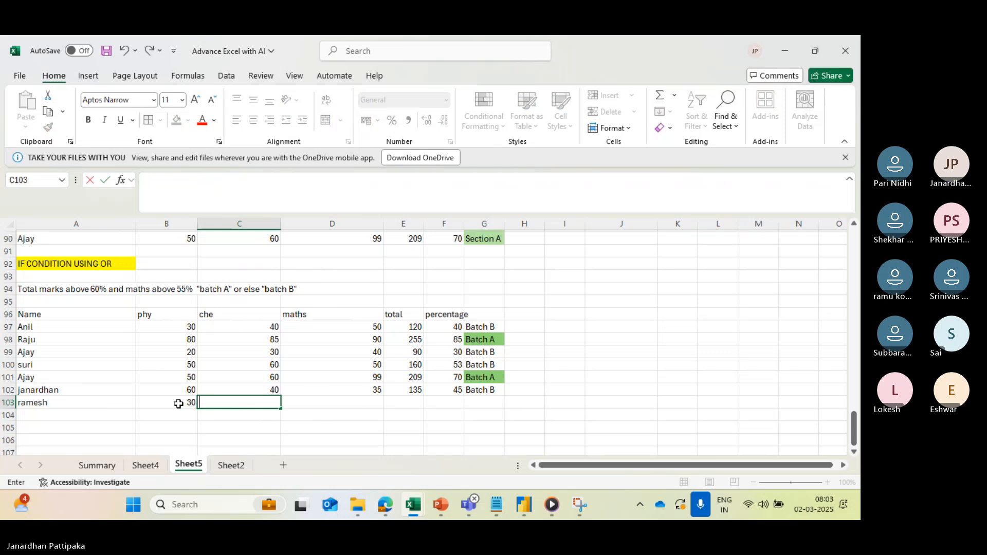
type("20")
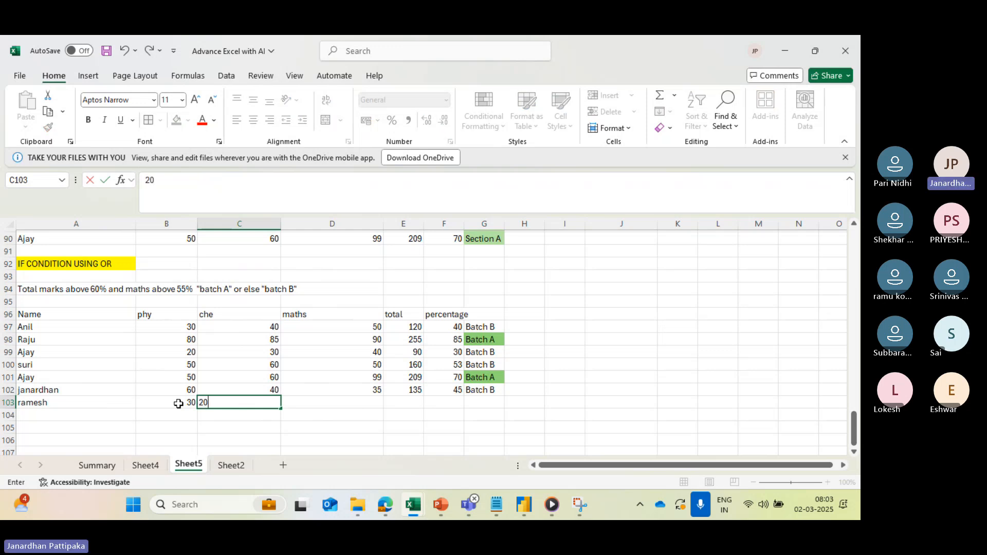
key("Tab")
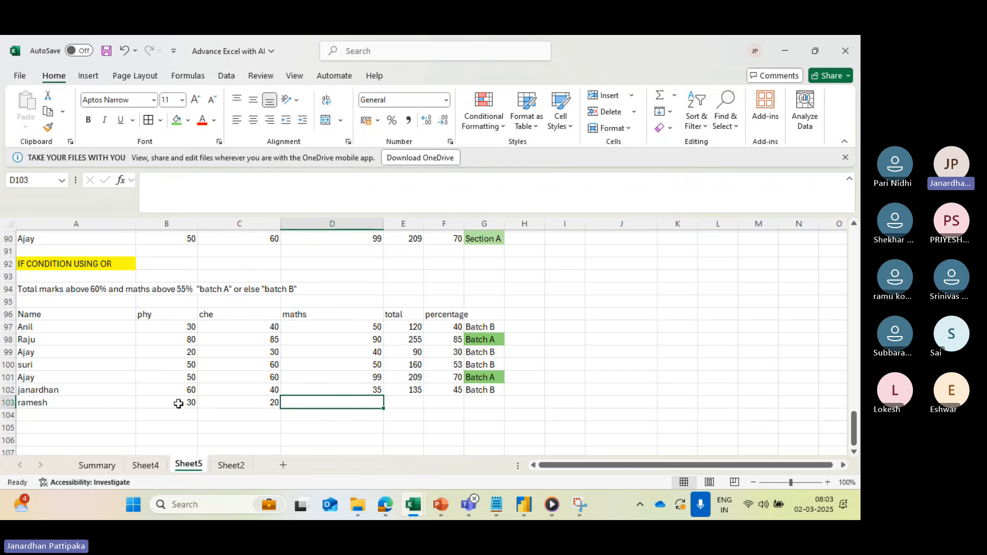
type("60")
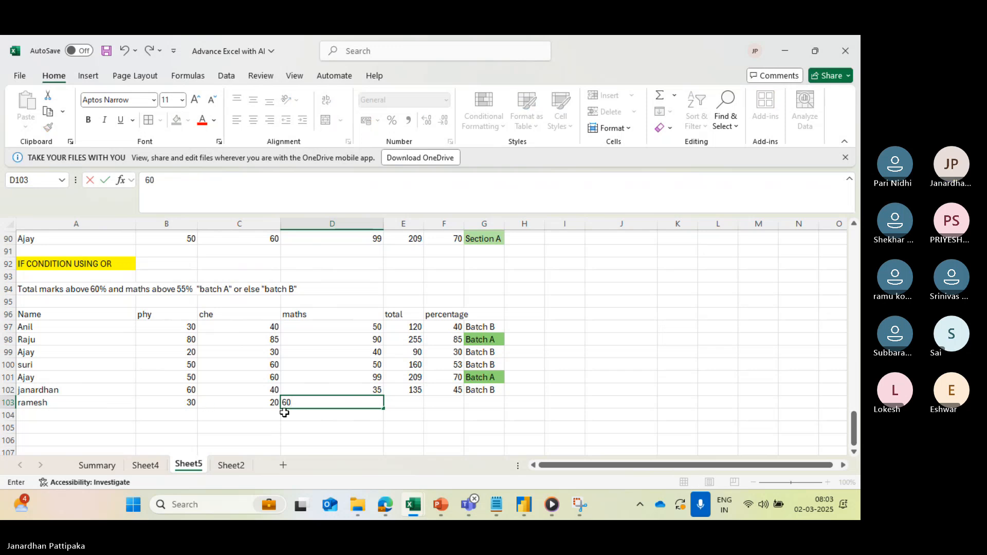
left_click(328, 425)
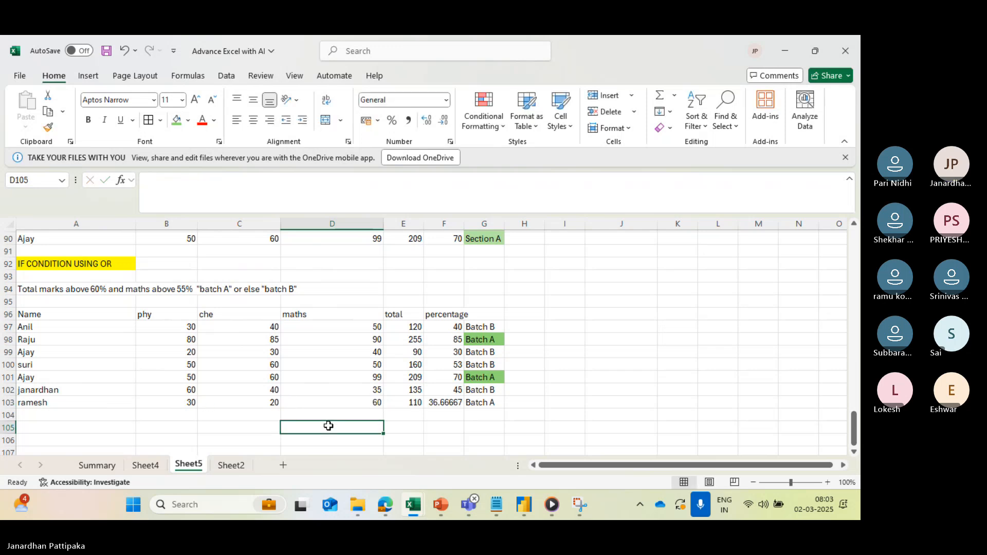
- Format the percentage in F103 as a number with no decimal places
left_click(441, 402)
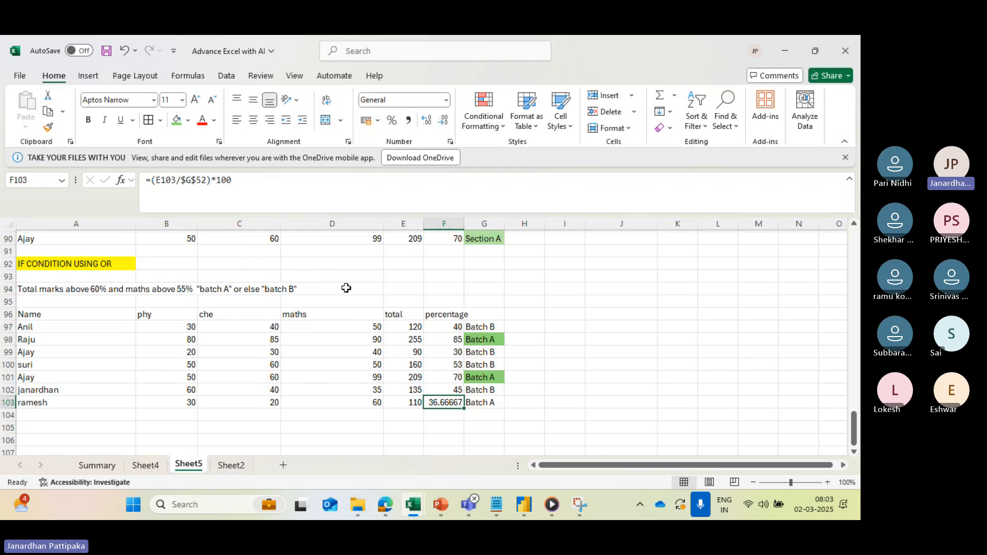
left_click(432, 123)
left_click(432, 123)
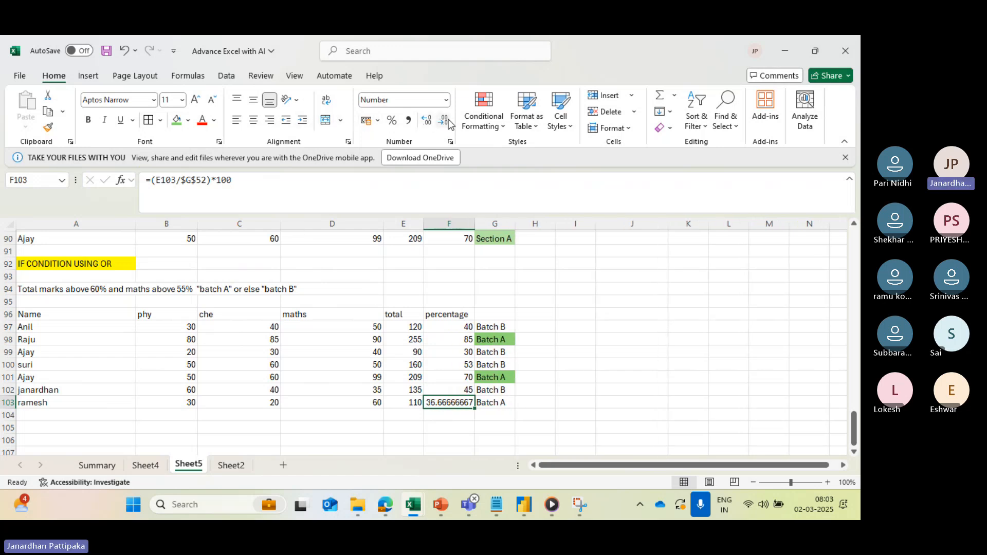
left_click(444, 121)
left_click(444, 122)
left_click(444, 121)
left_click(444, 121)
left_click(444, 121)
left_click(444, 122)
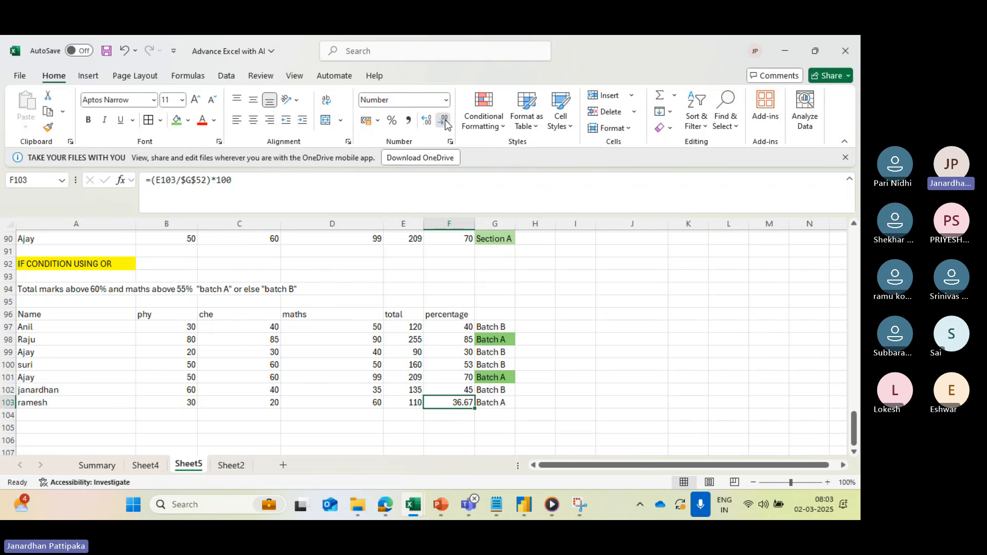
- Fill the batch cell G103 with the medium green theme color used for the other "Batch A" cells
left_click(491, 406)
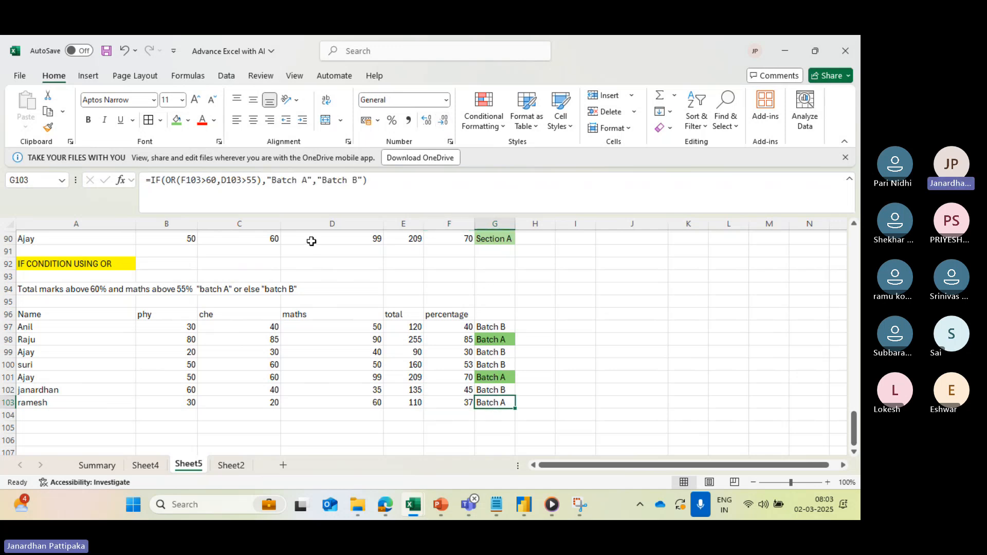
left_click(188, 122)
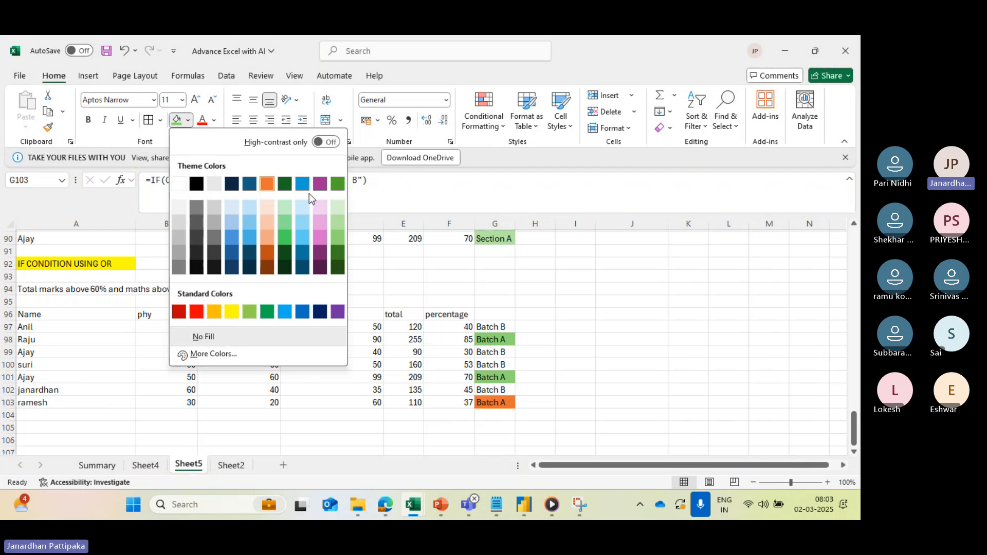
left_click(335, 240)
left_click(337, 416)
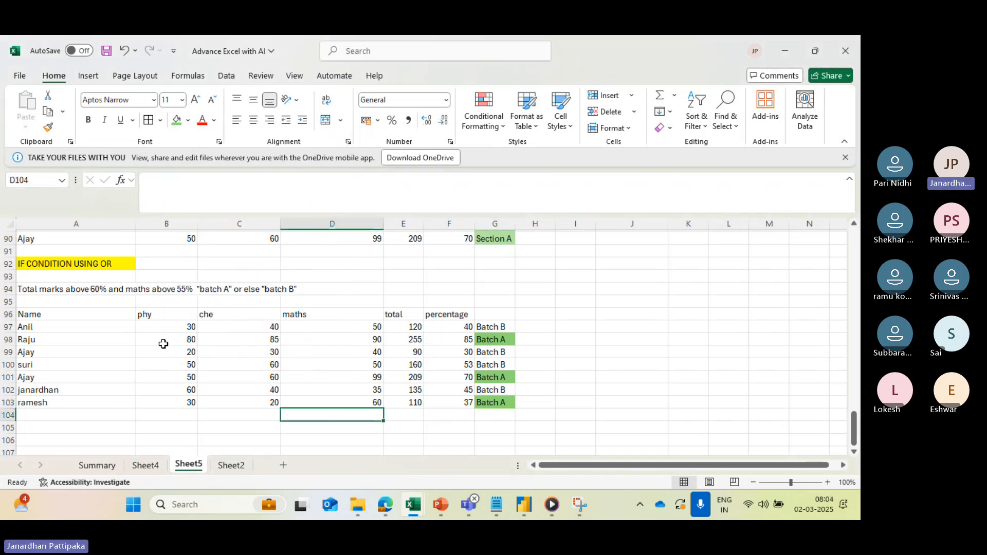
- Compare the AND formula in G77 with the OR formulas in G98 and G103, then examine the percentage and maths mark in row 103
left_click(110, 290)
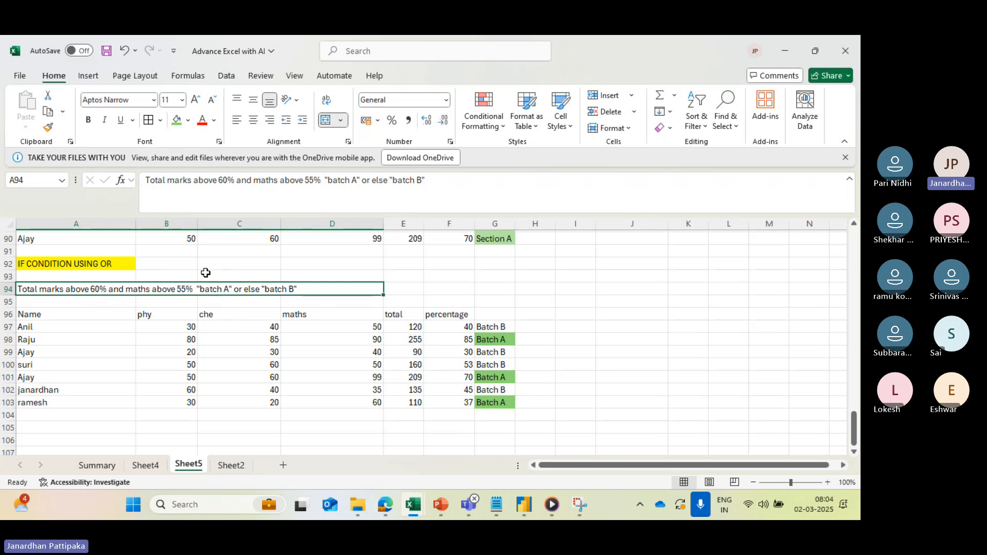
scroll(203, 269, "up", 4)
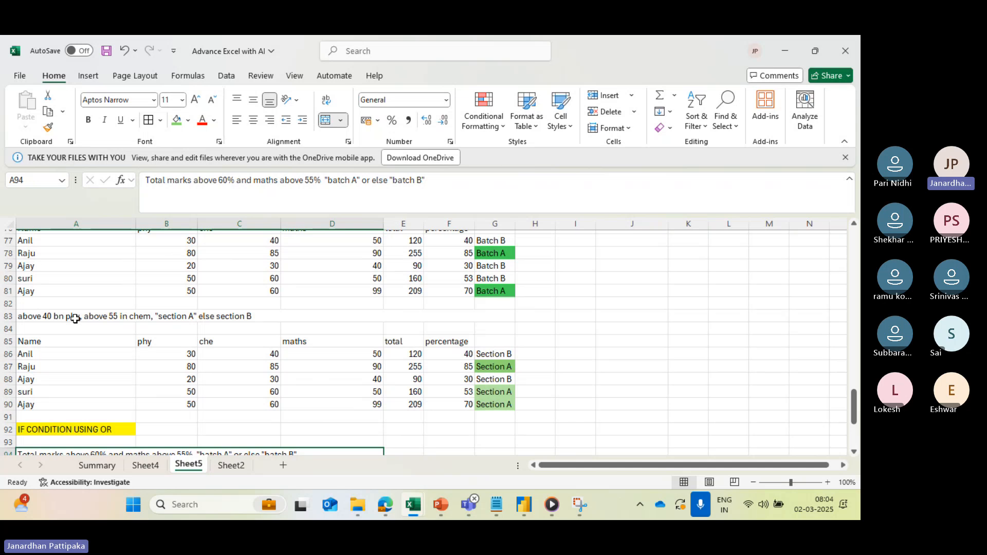
scroll(102, 317, "up", 2)
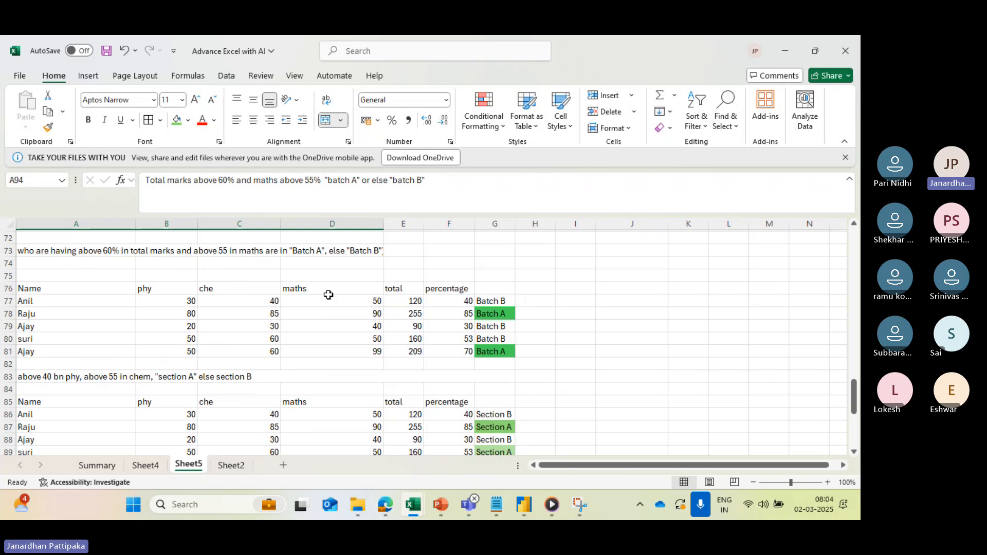
left_click(483, 300)
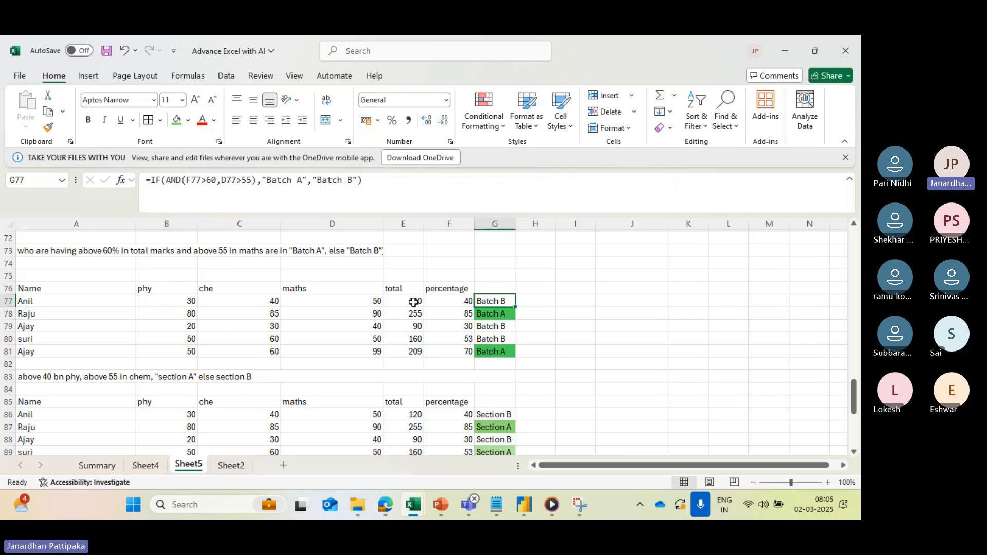
scroll(469, 280, "down", 8)
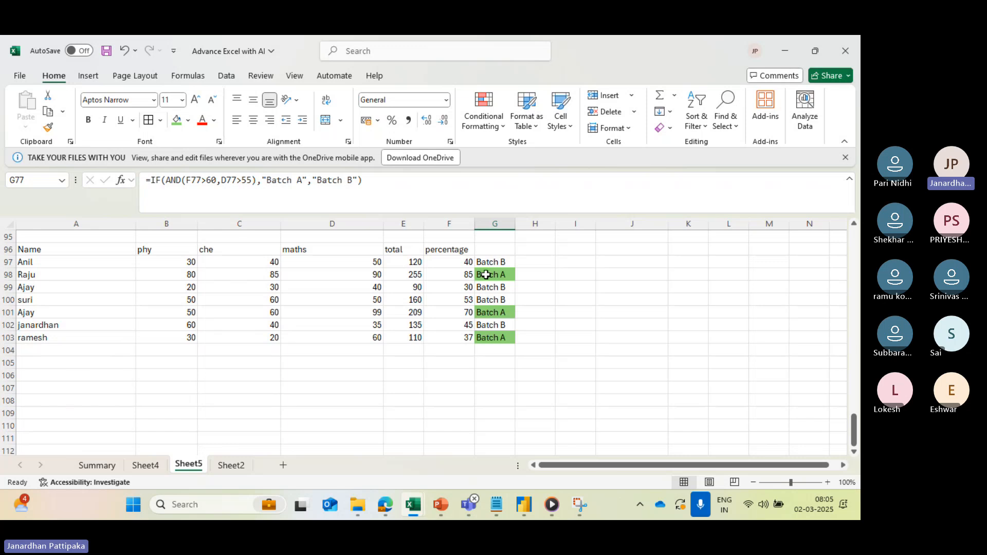
left_click(488, 275)
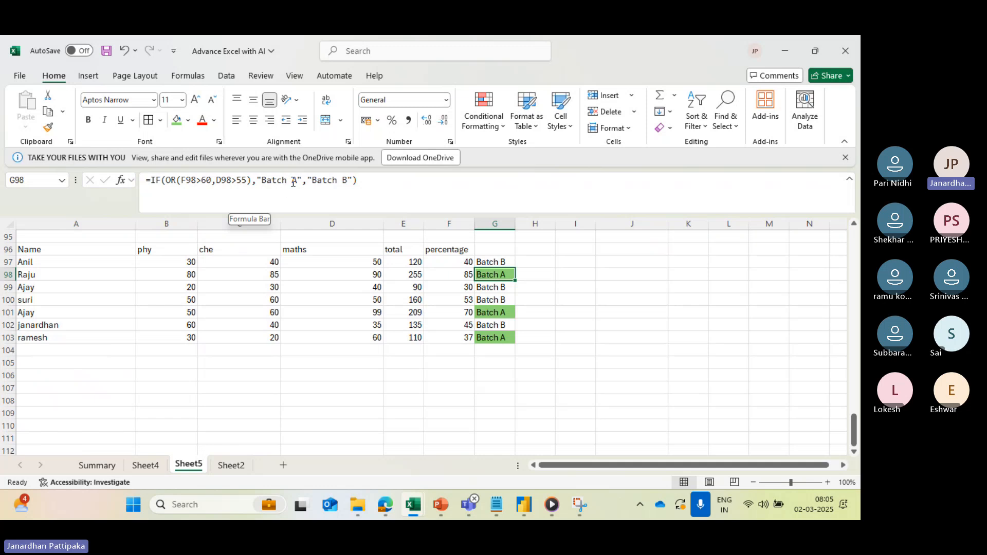
left_click(366, 375)
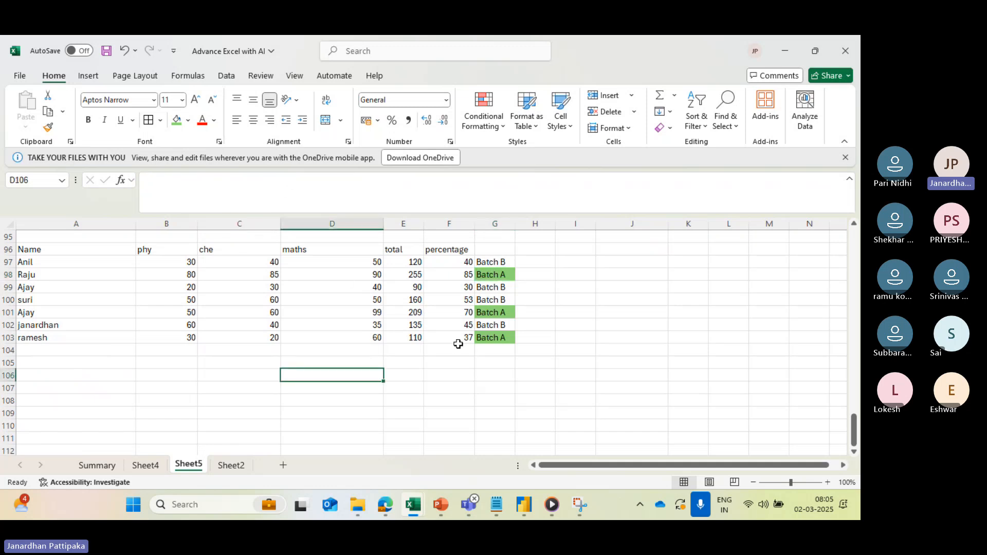
left_click(496, 341)
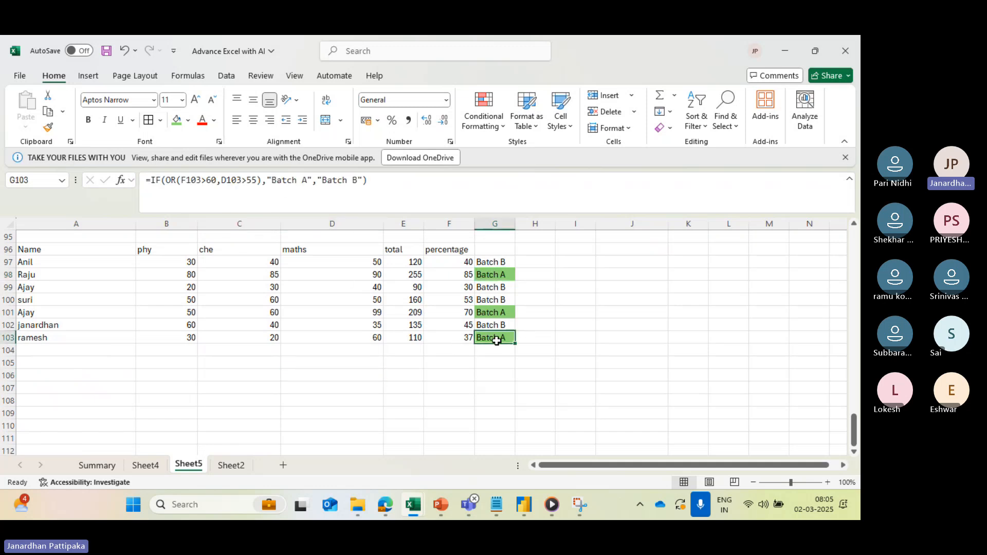
left_click(457, 337)
scroll(385, 332, "up", 1)
scroll(387, 331, "up", 1)
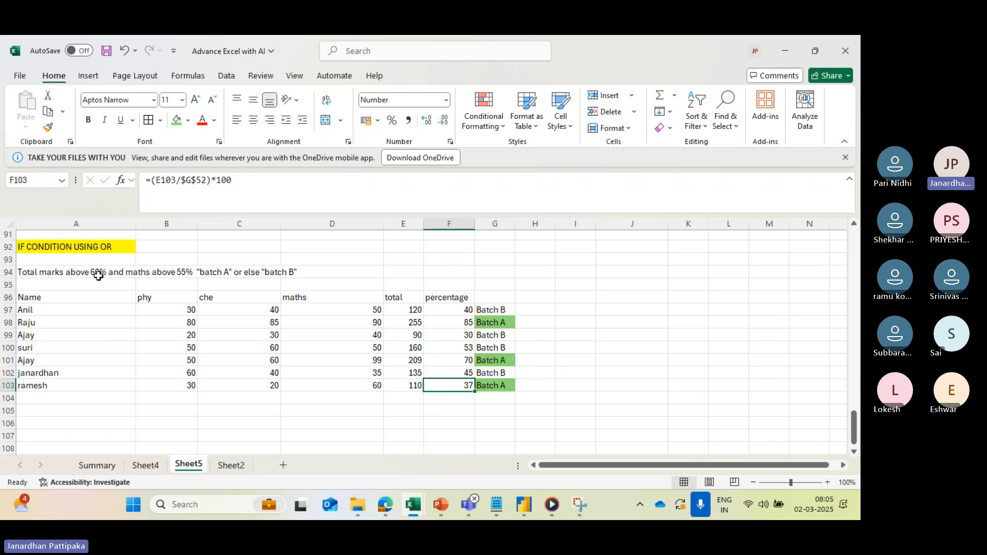
left_click(378, 384)
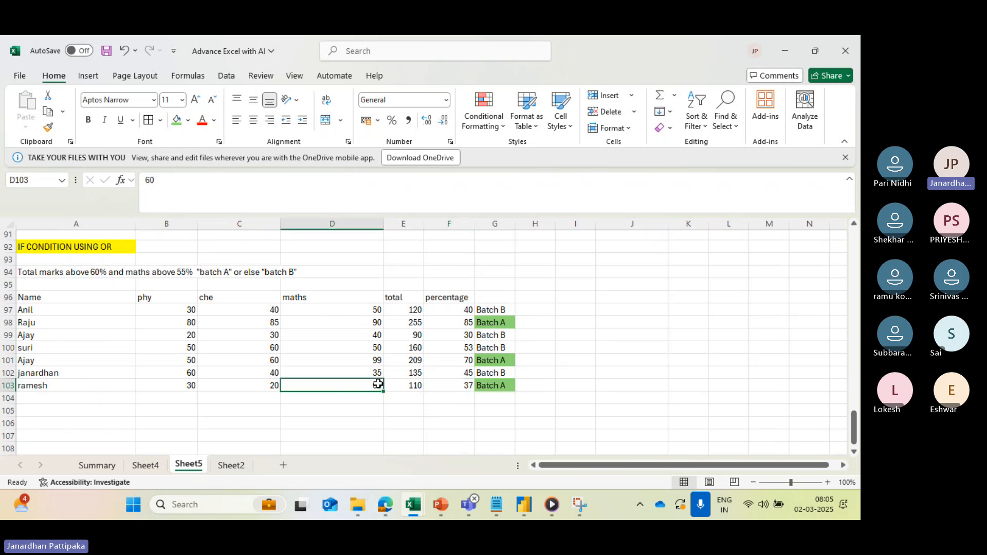
- Reword the A94 condition to "Total marks % above 60% and maths above 55", keeping its batch wording, and review the OR formula in G97
left_click(178, 272)
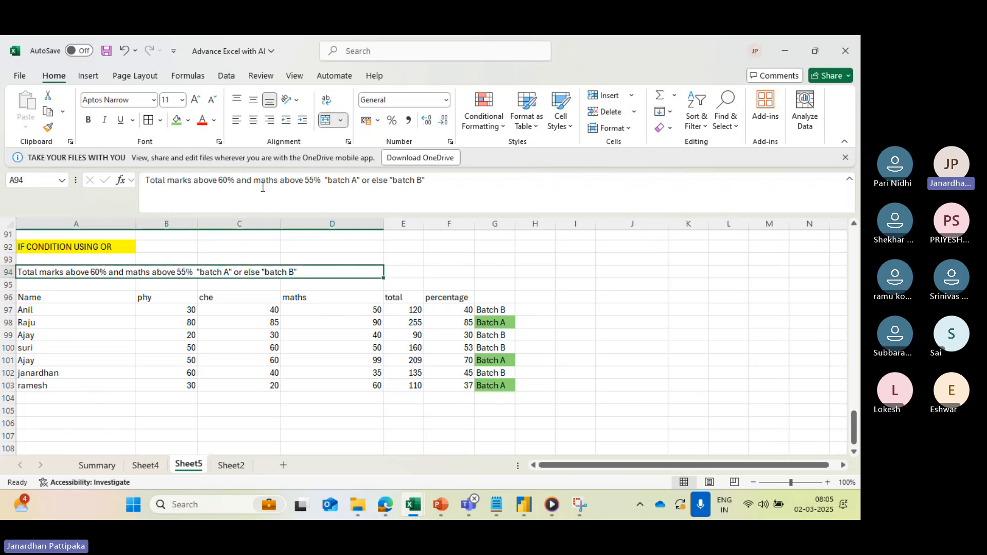
left_click(323, 181)
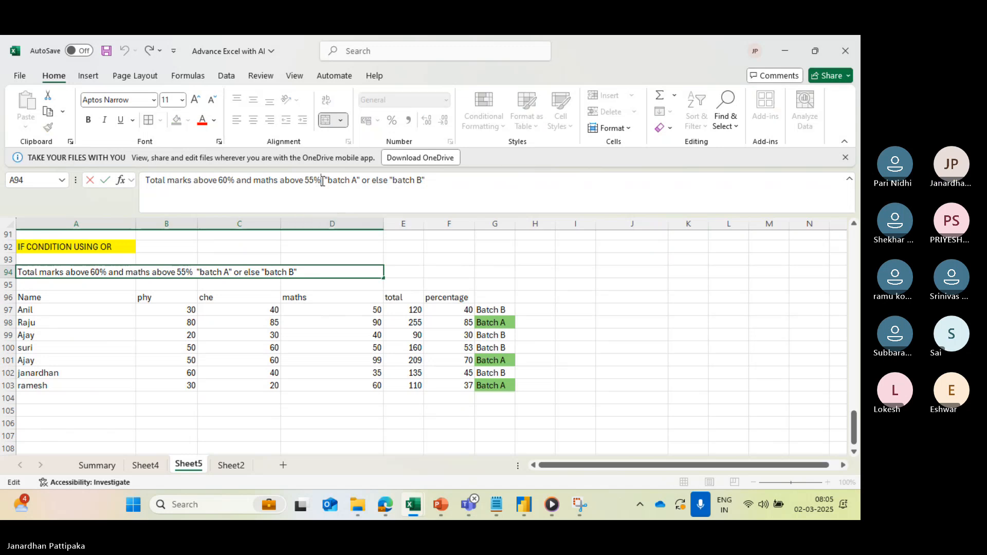
key("BackSpace")
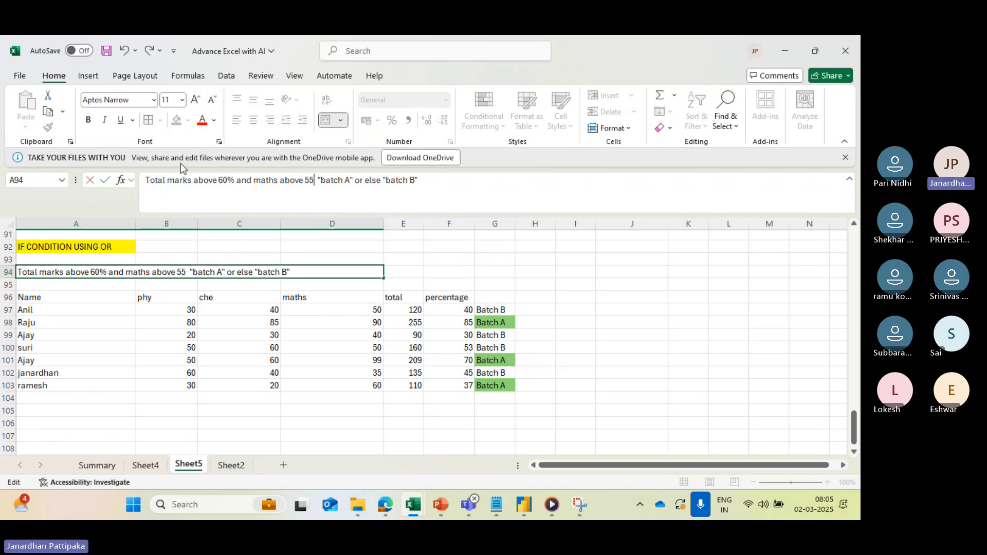
left_click(195, 186)
type("%")
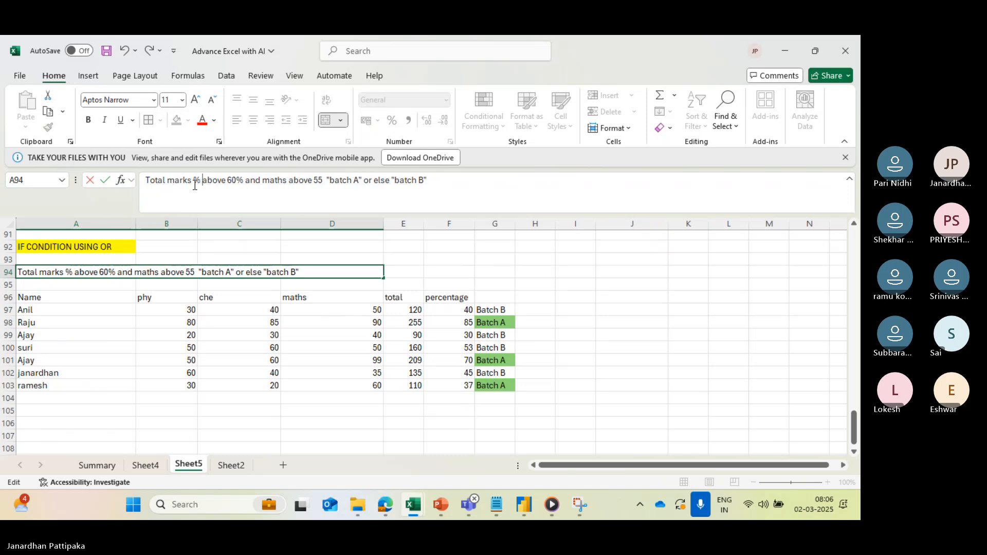
left_click(370, 373)
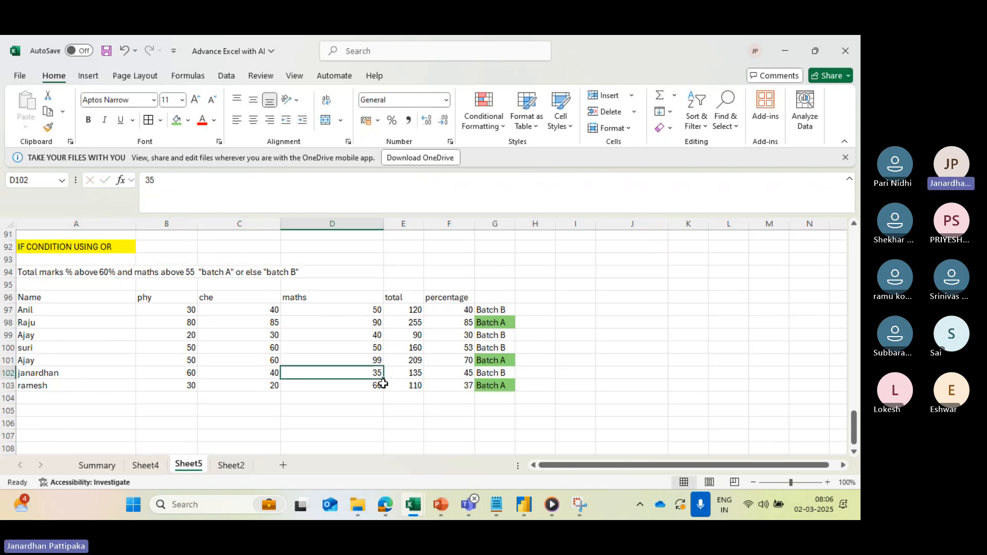
left_click(376, 386)
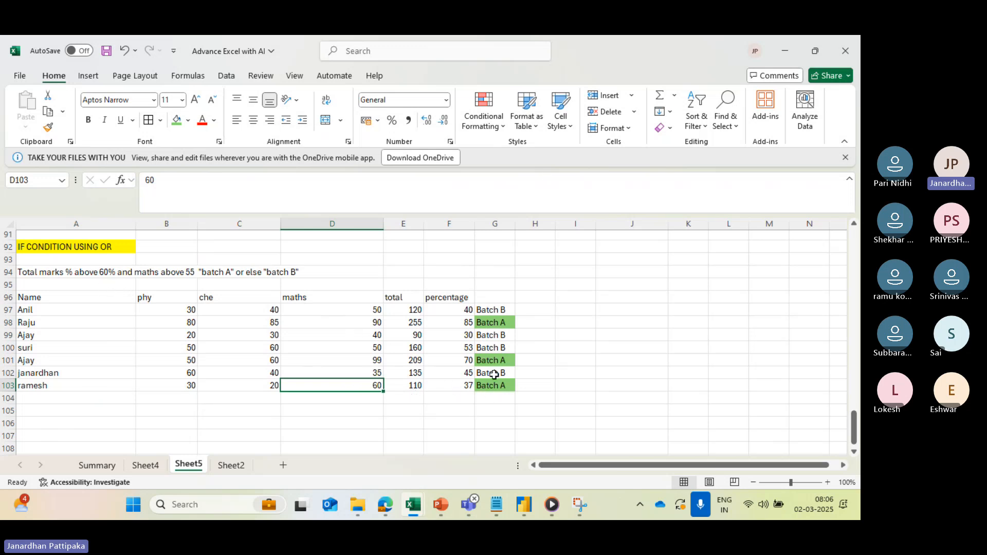
left_click(488, 312)
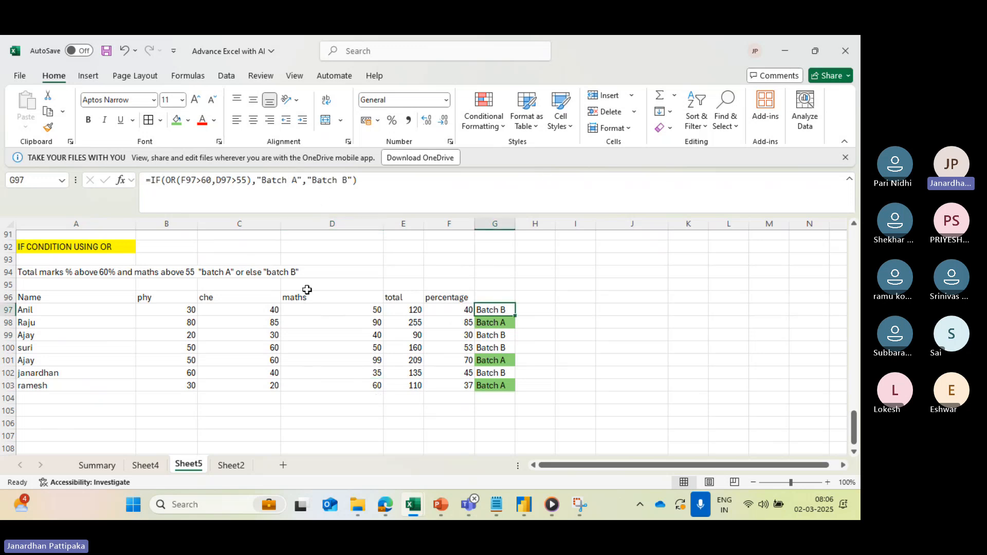
- Correct the misspelled first word of the "if with OR" explanation in B70 to "any"
scroll(307, 290, "up", 9)
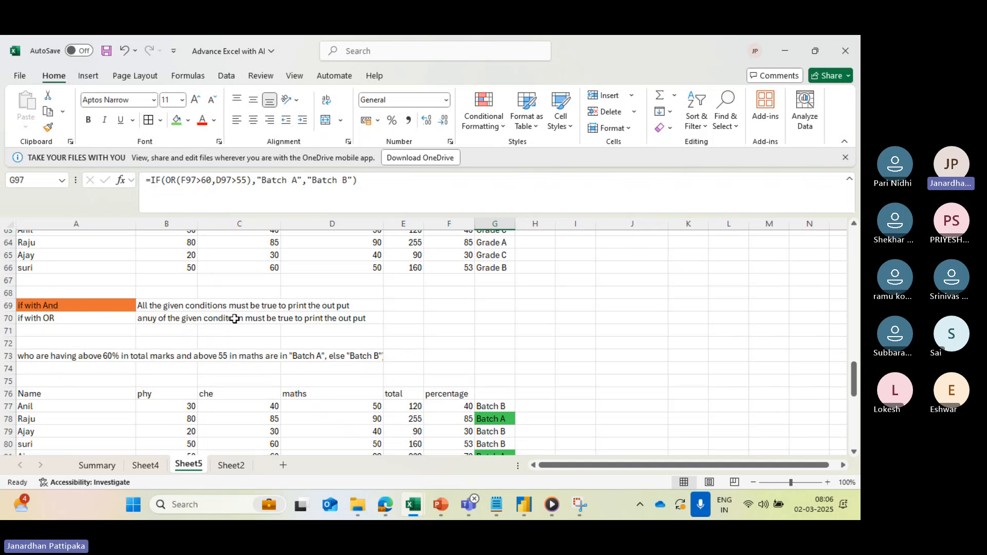
left_click(161, 307)
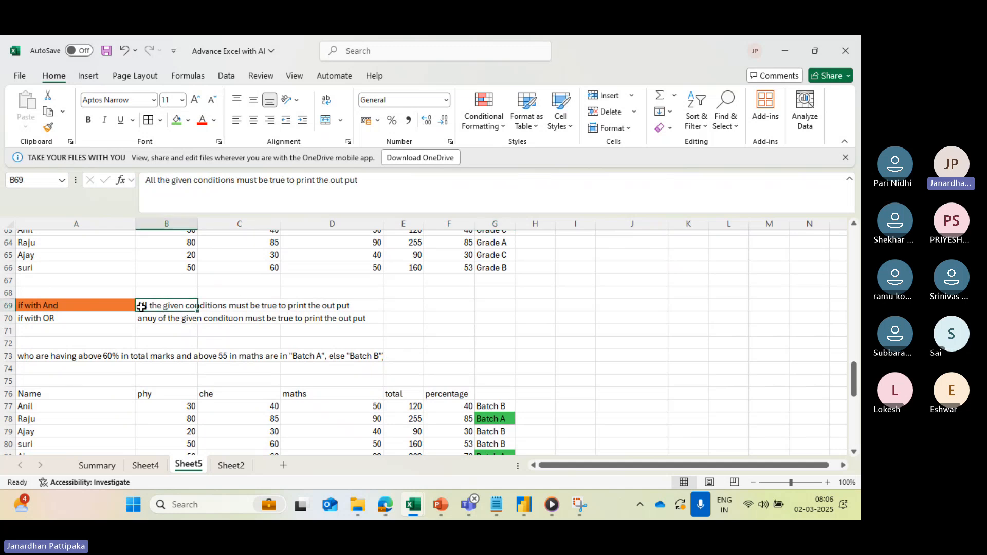
left_click(48, 305)
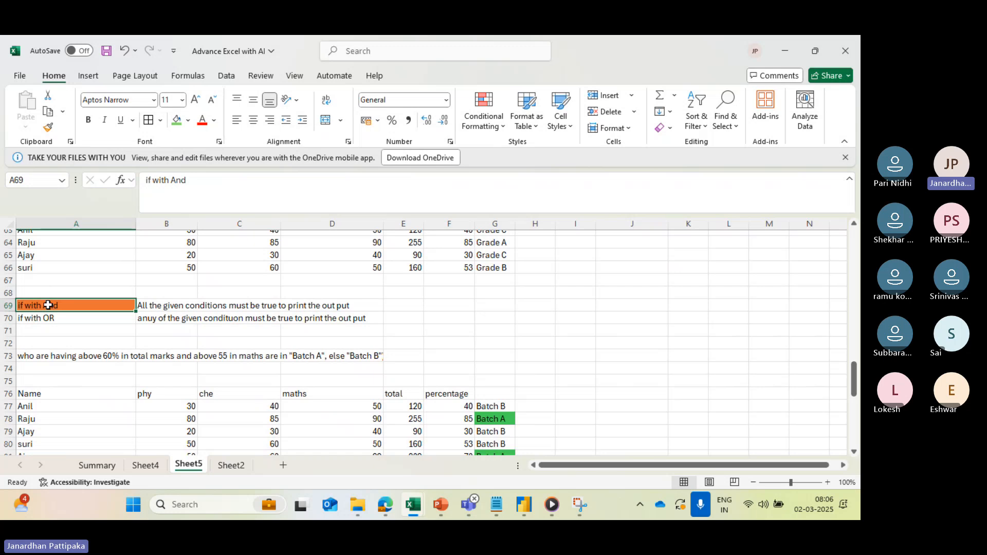
left_click(146, 317)
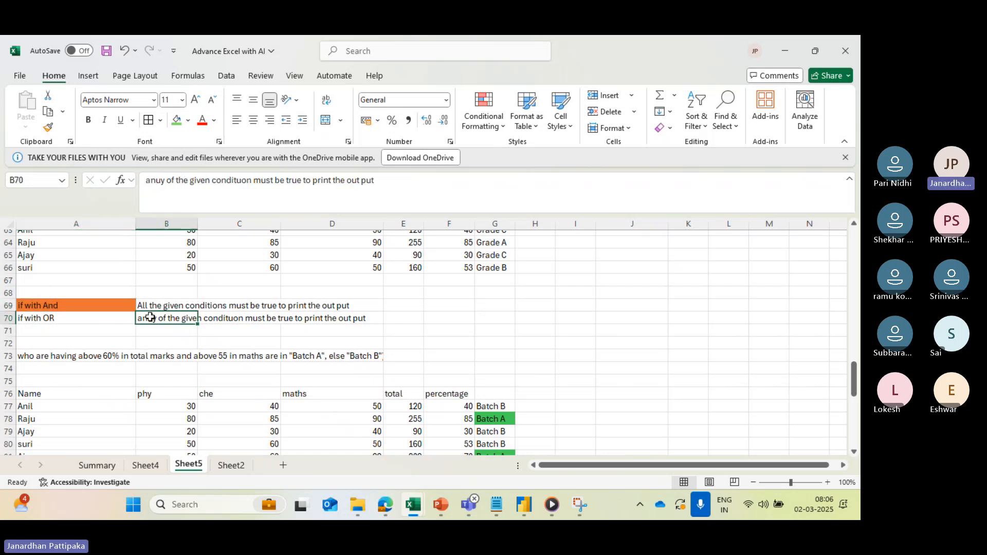
left_click(163, 180)
key("BackSpace")
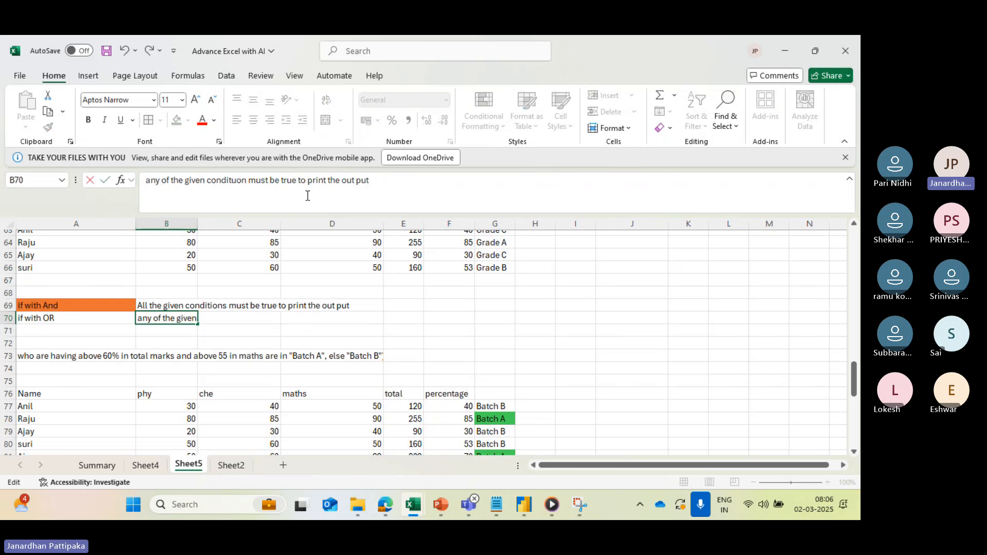
left_click(371, 282)
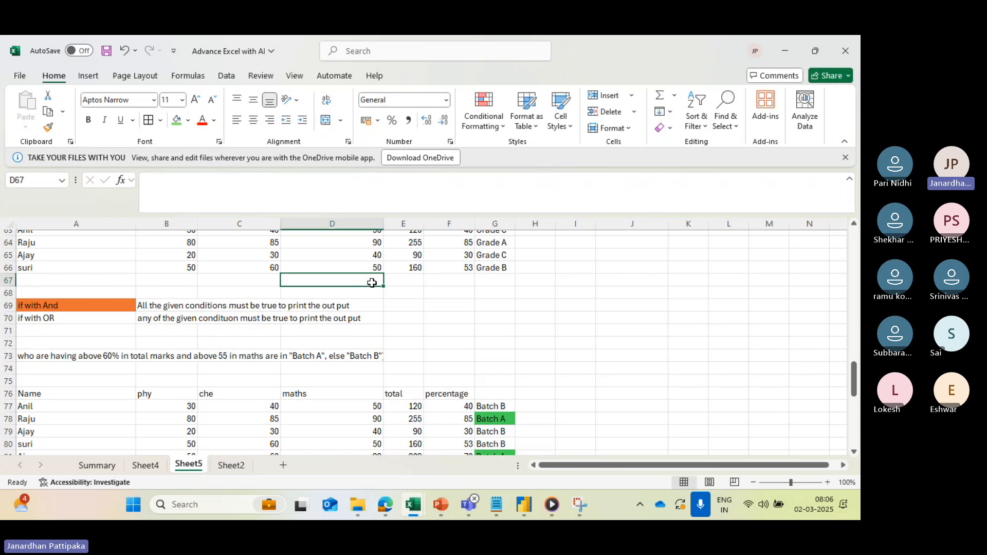
- Enter the condition "phy above 40 , chemistry above 55 sectionA, section B" in A105 below the OR marks table
scroll(324, 317, "down", 2)
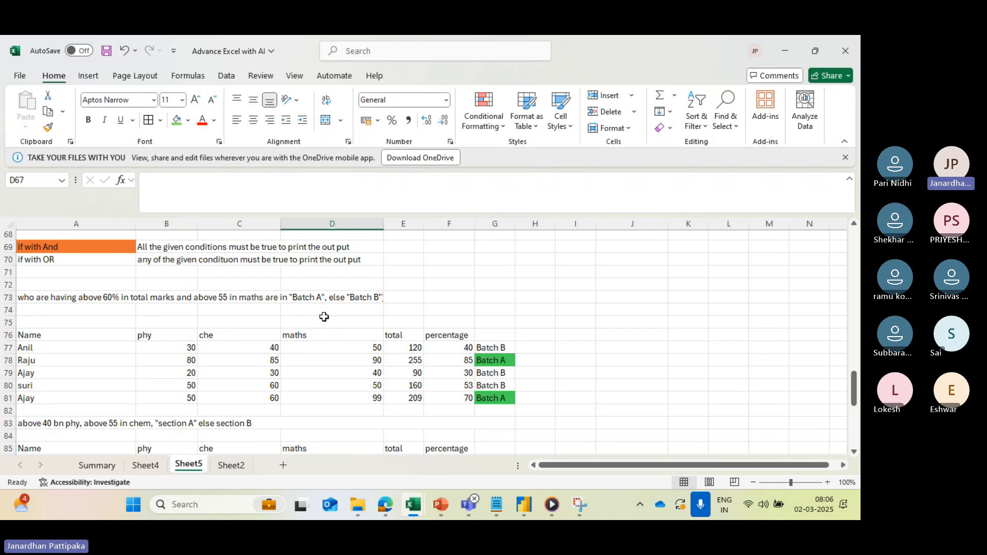
scroll(324, 316, "down", 10)
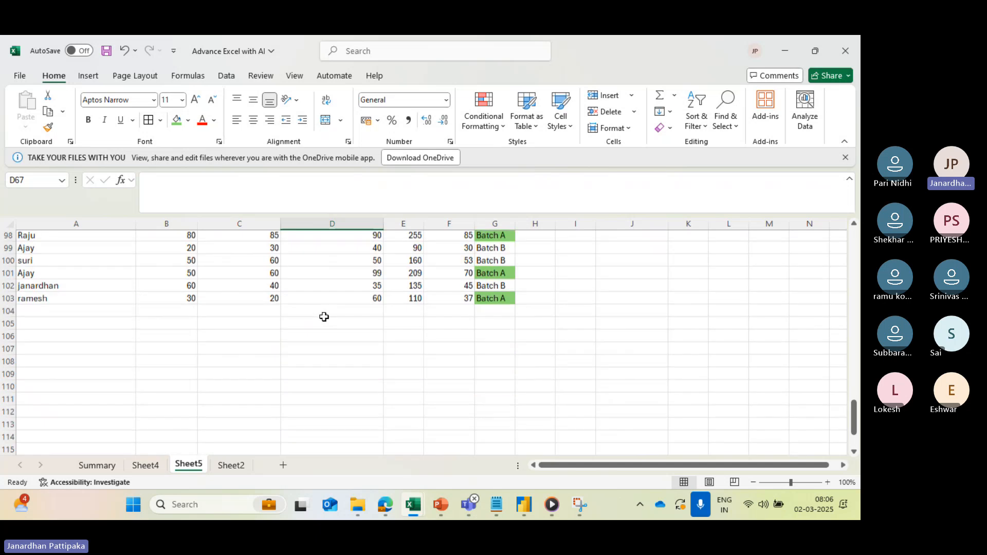
left_click(83, 326)
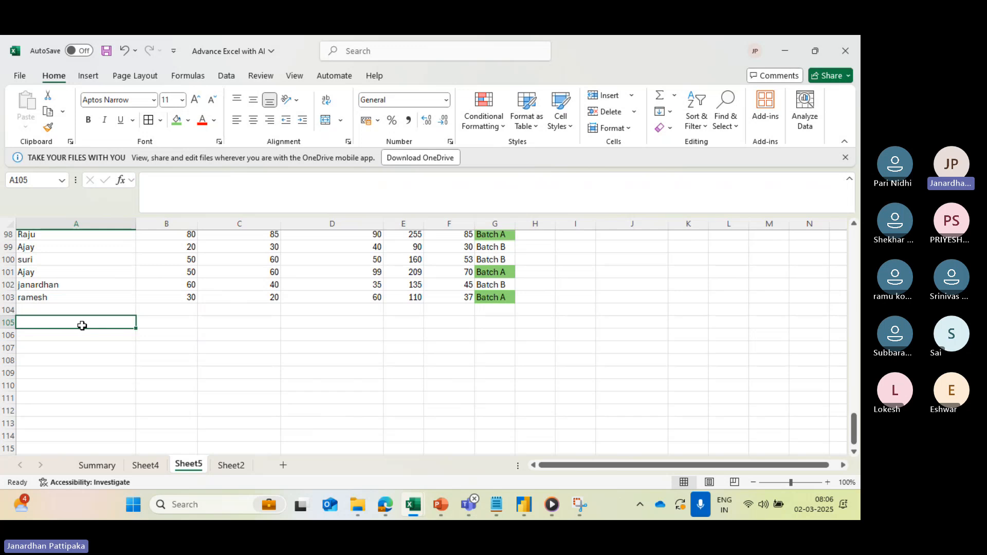
type("phy abo")
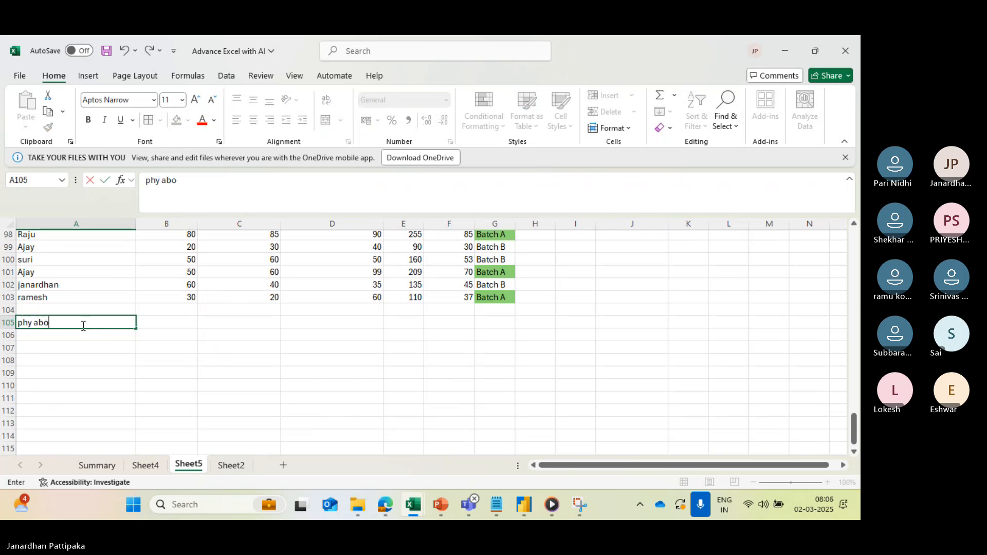
type("ve")
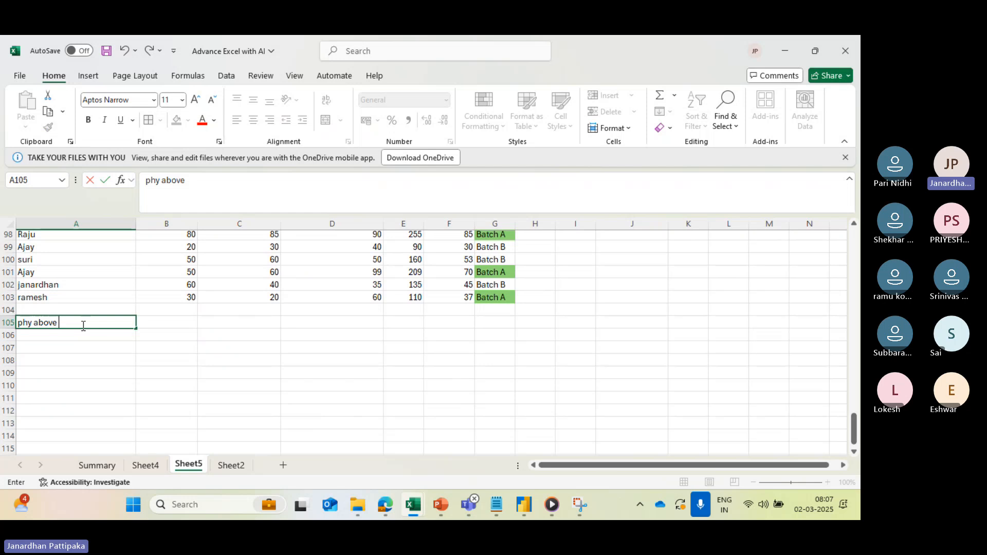
type(" 40")
type(" c")
key("BackSpace")
key("BackSpace")
type(", chemist")
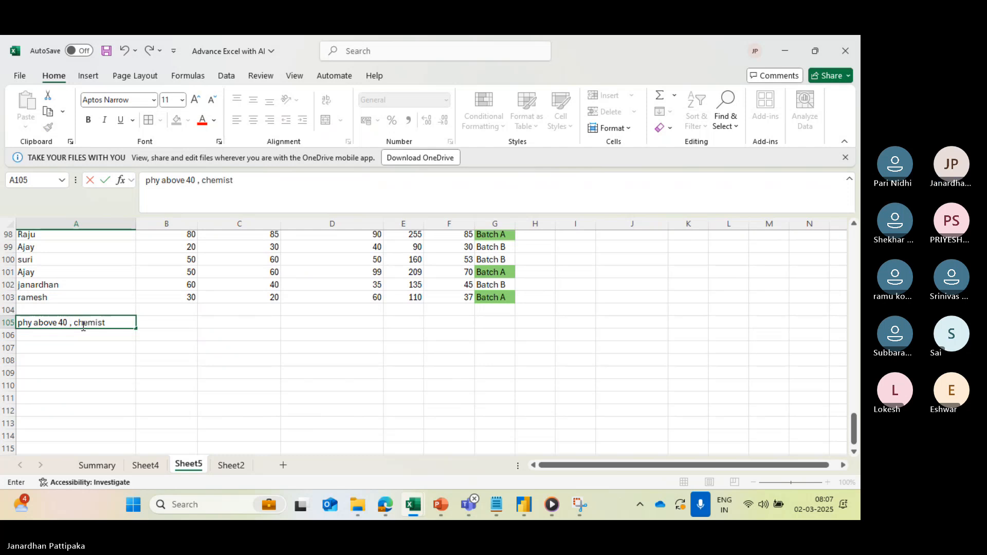
type("ry")
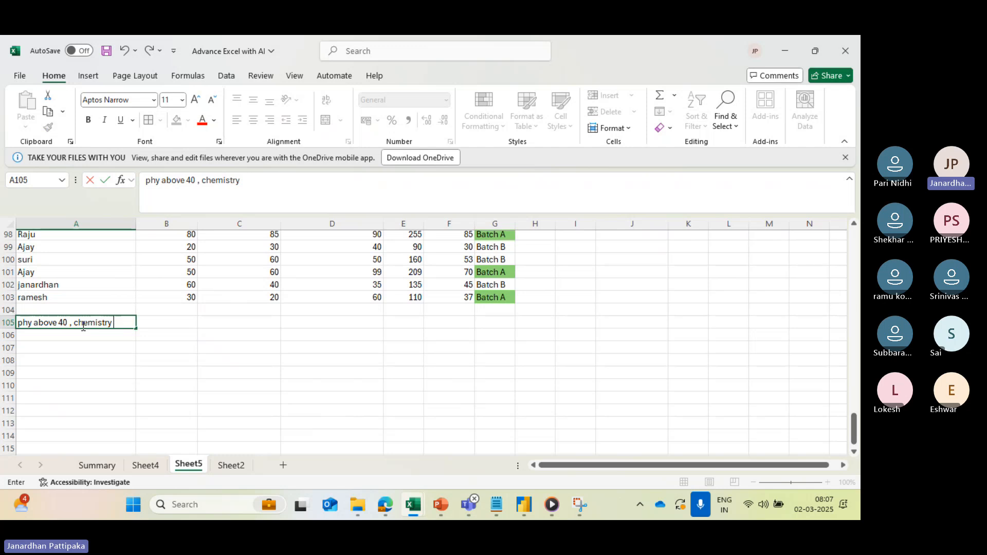
type(" above")
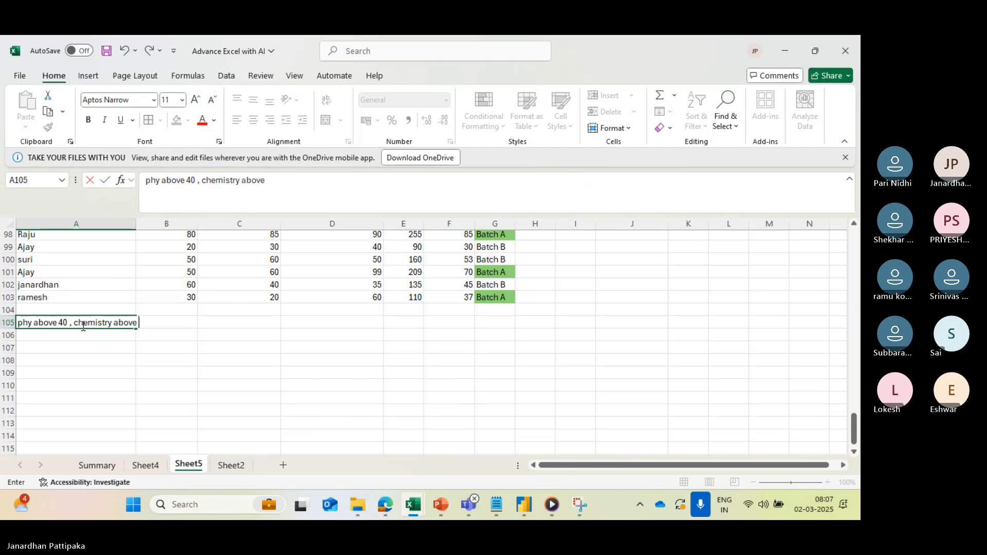
type(" 55")
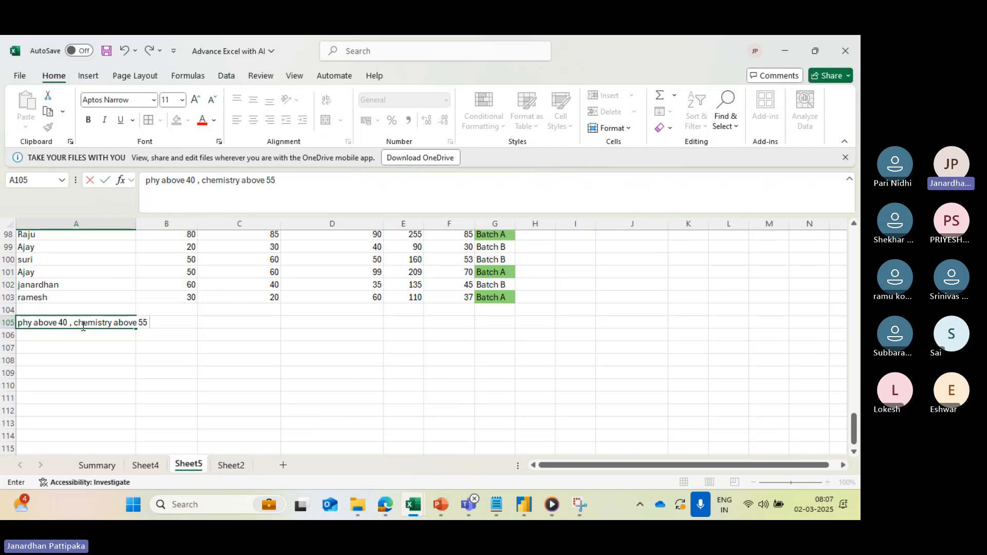
type("section ")
type("a")
key("BackSpace")
key("BackSpace")
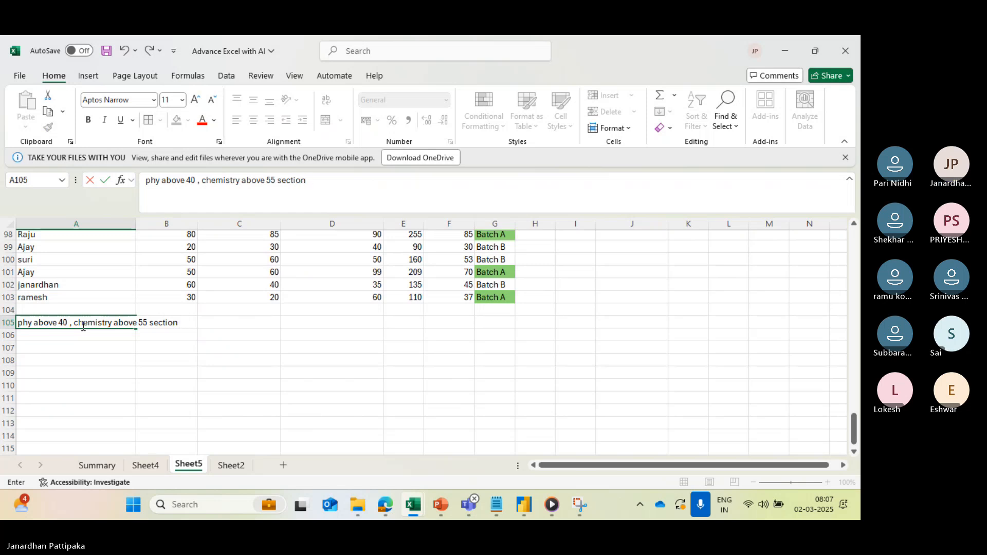
key("Caps_Lock")
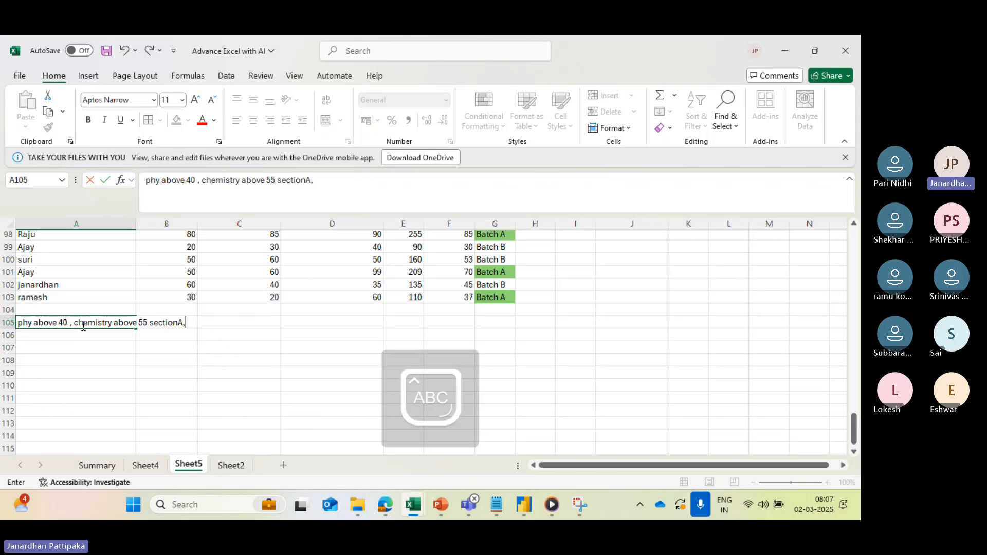
type("A,")
key("Caps_Lock")
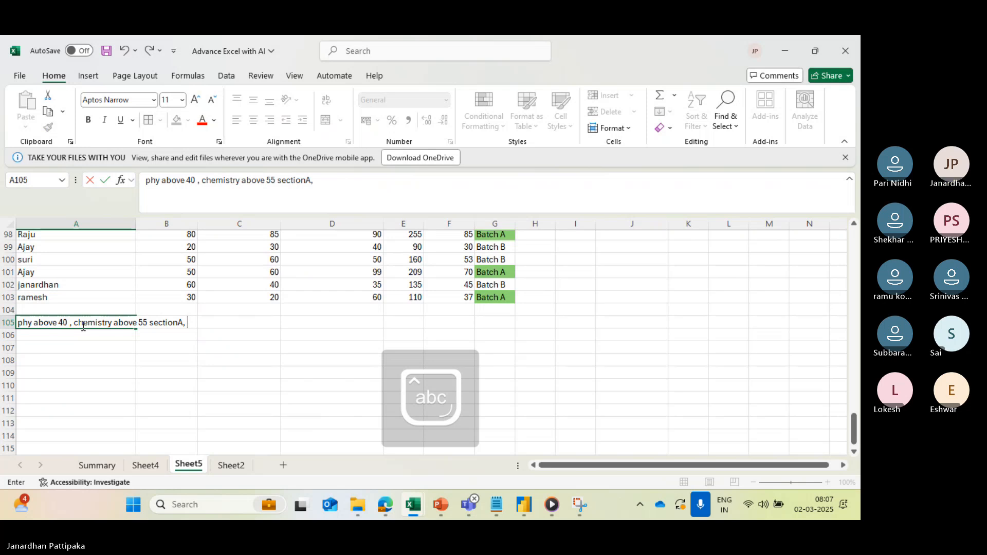
type("section B")
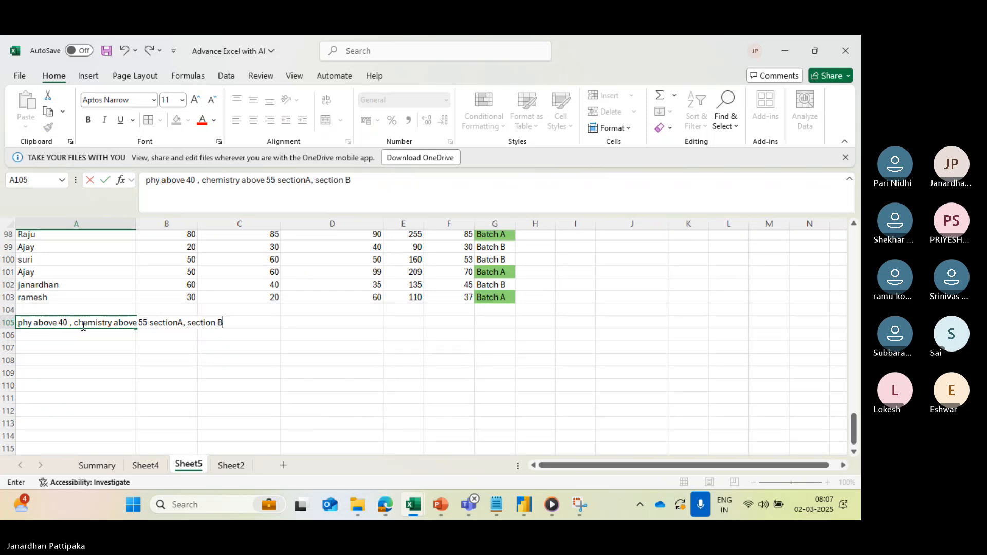
left_click(83, 364)
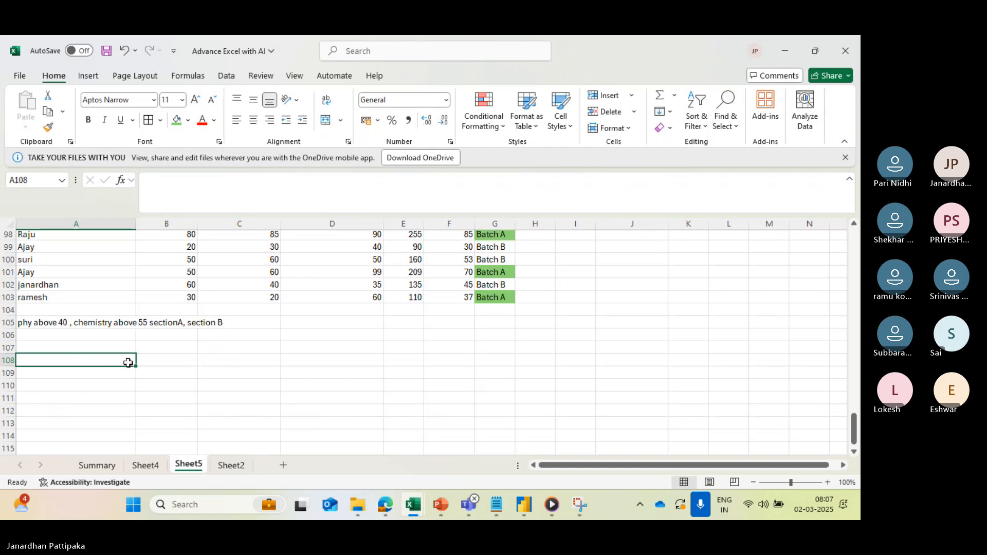
scroll(246, 354, "up", 2)
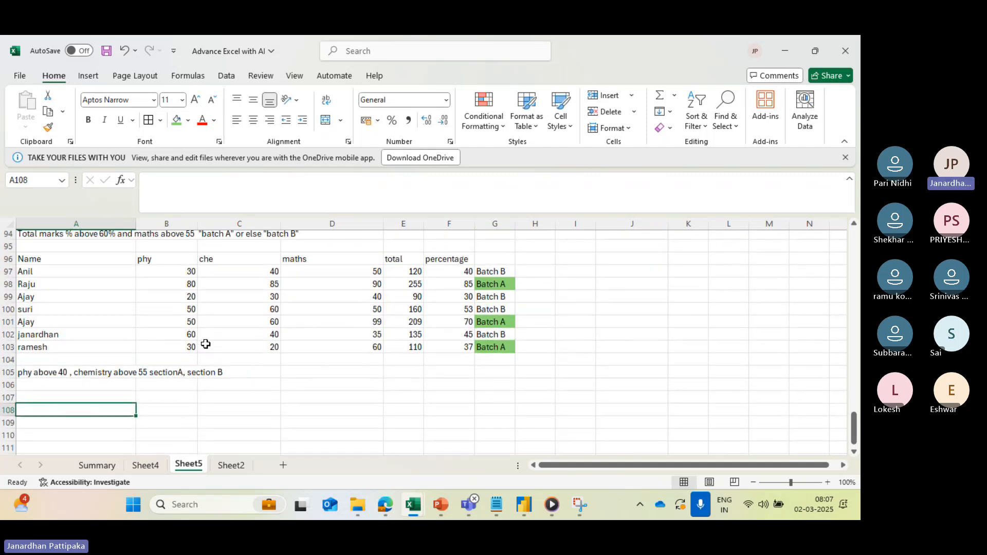
scroll(170, 392, "down", 2)
scroll(86, 316, "up", 2)
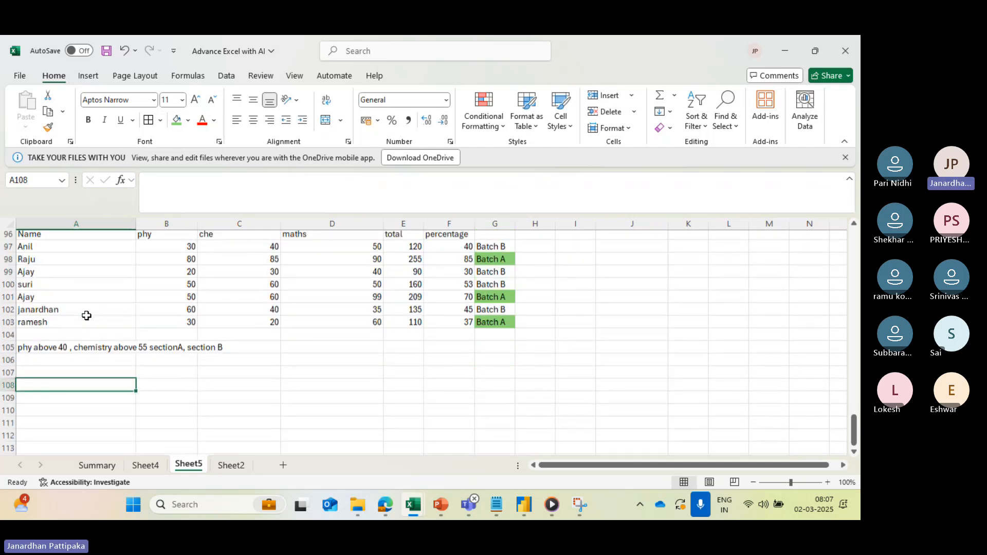
left_click(165, 355)
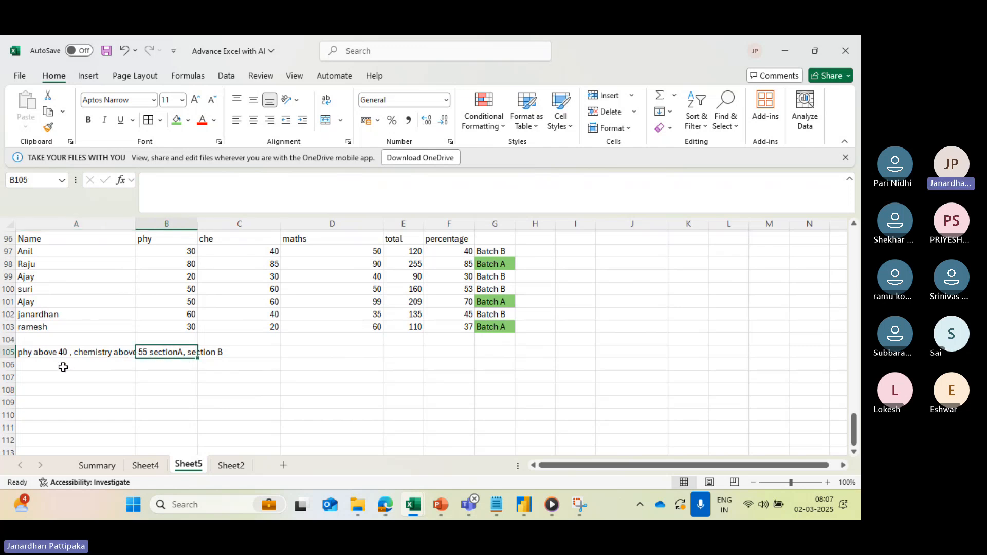
left_click_drag(51, 352, 324, 180)
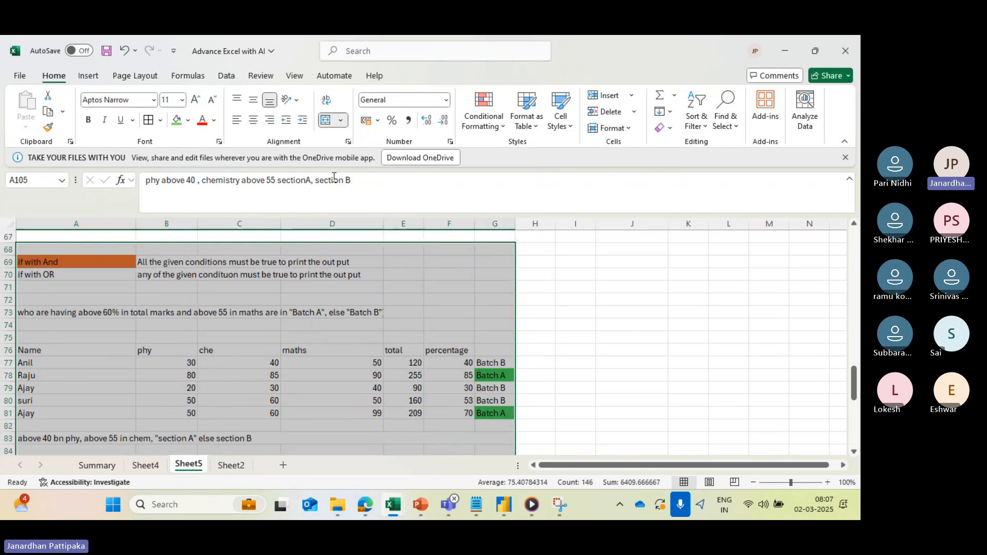
left_click(307, 181)
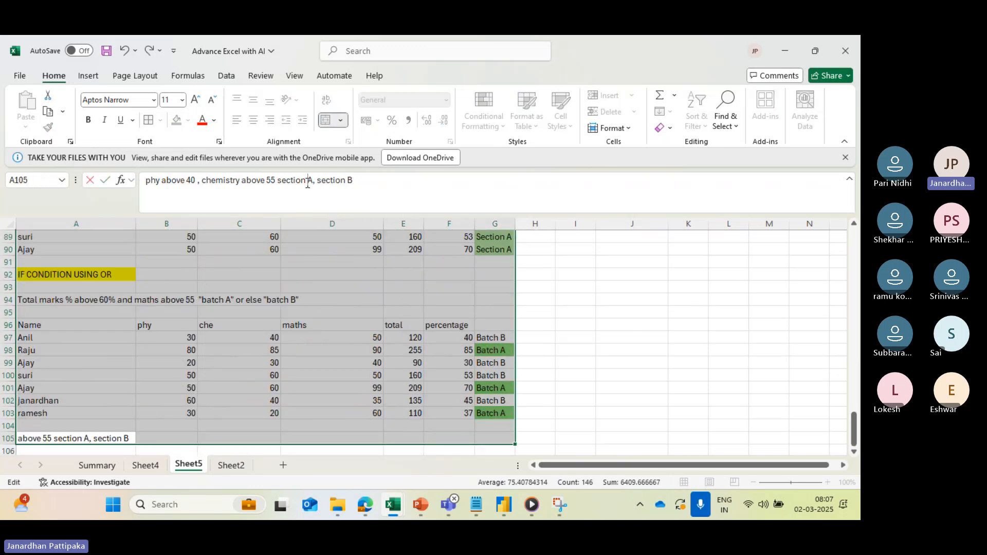
key("Escape")
left_click(618, 301)
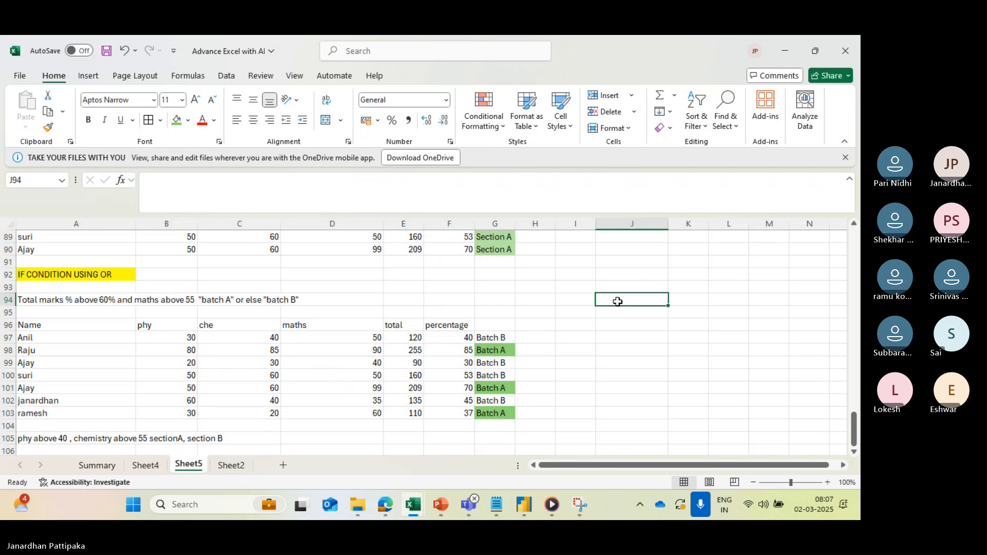
- Copy the marks table A96:F103, without its batch column, to A107 below the new section condition
scroll(454, 353, "down", 4)
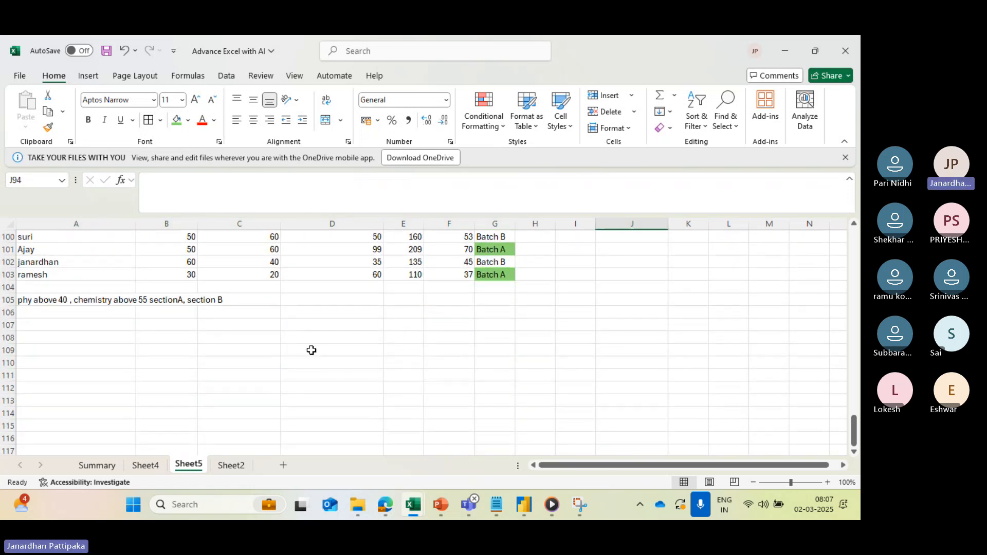
scroll(319, 353, "up", 2)
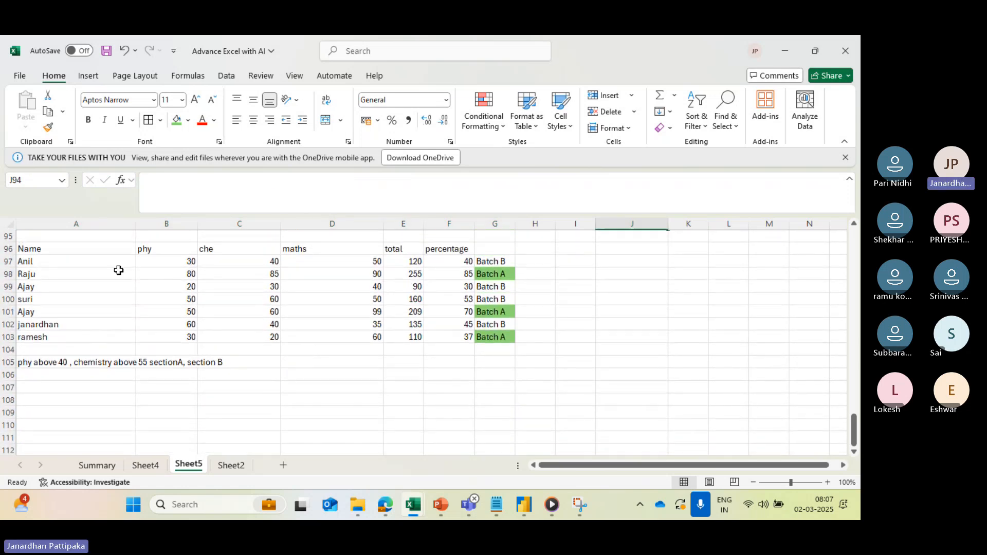
left_click_drag(72, 250, 439, 333)
key("ctrl+c")
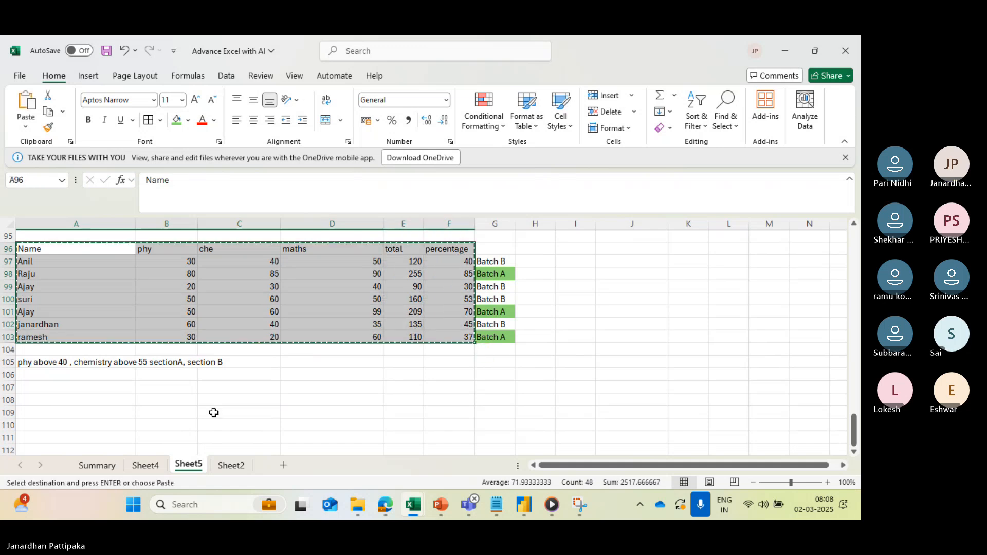
left_click(80, 386)
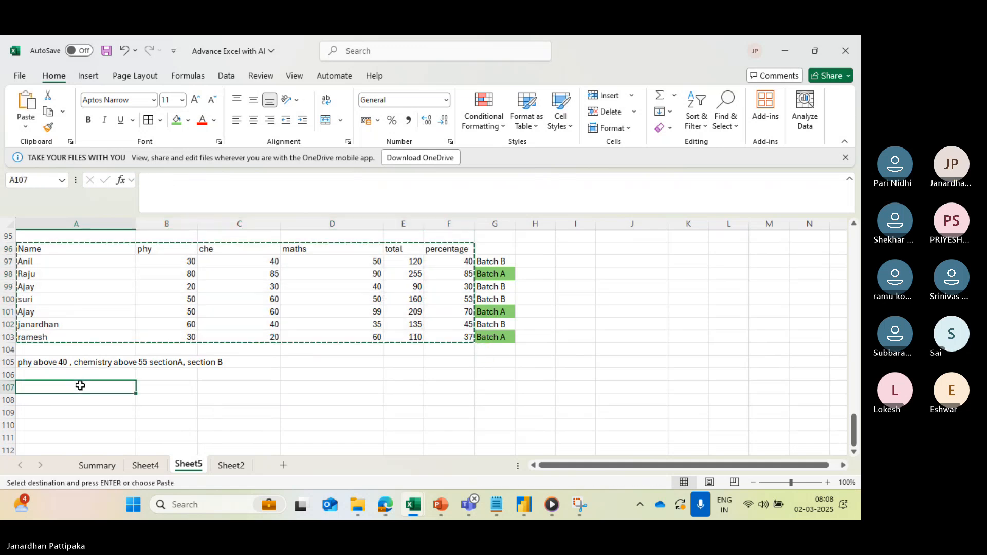
key("ctrl+v")
scroll(412, 366, "down", 1)
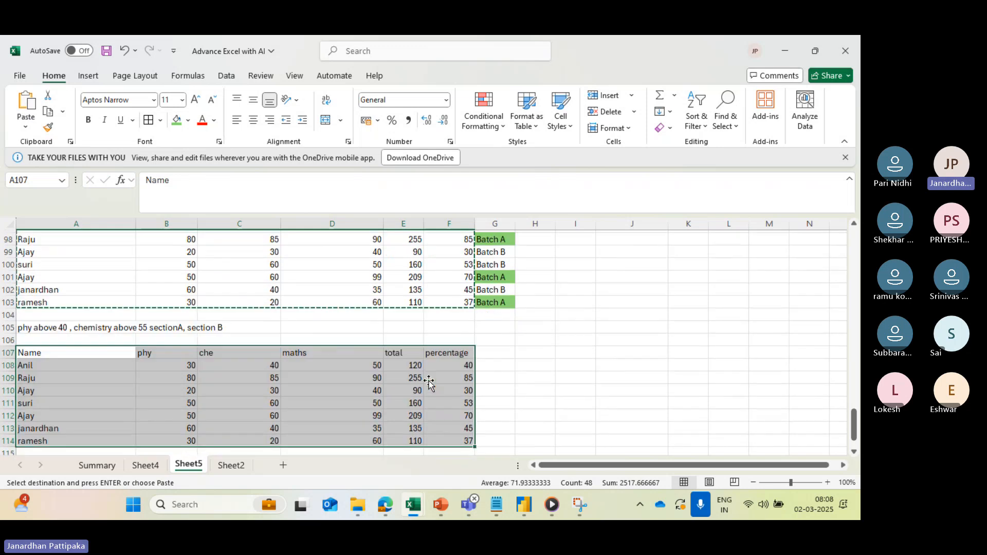
- Enter the column header "IF +AND" in G107, beside percentage in the section table
left_click(488, 349)
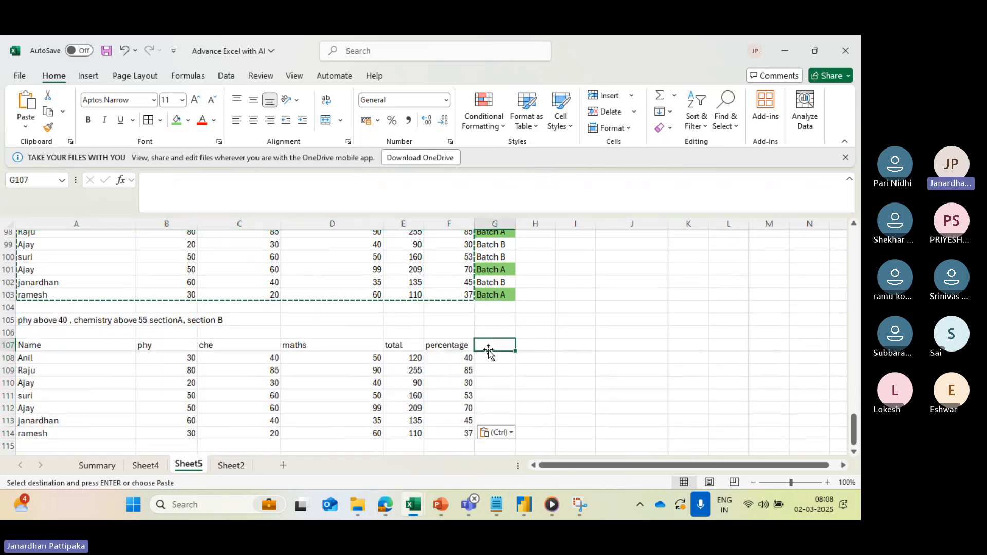
scroll(493, 353, "up", 1)
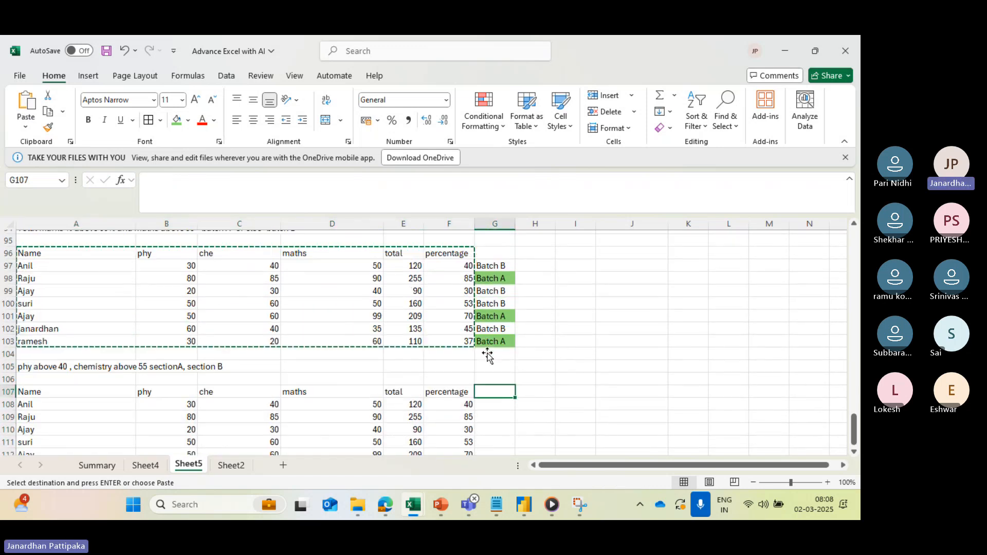
type("ia")
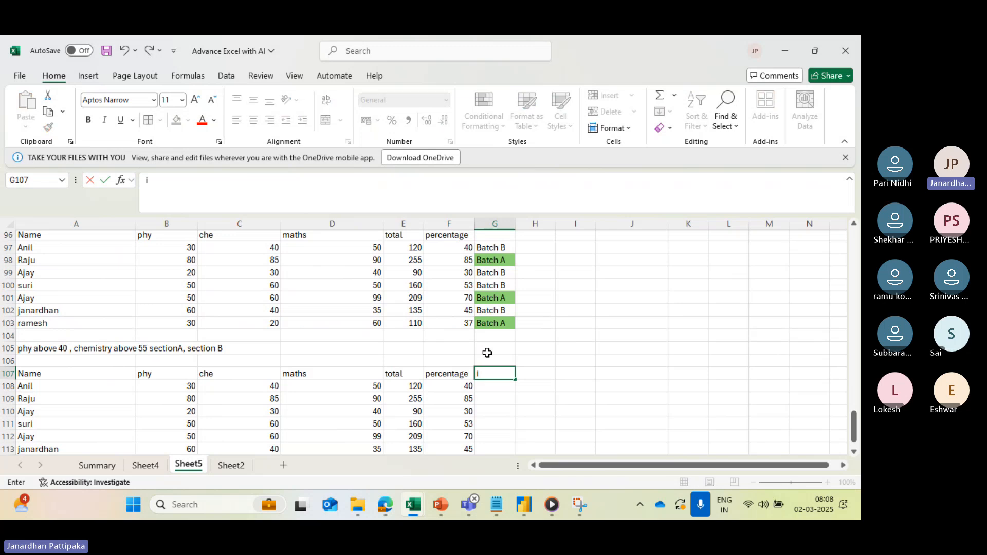
key("BackSpace")
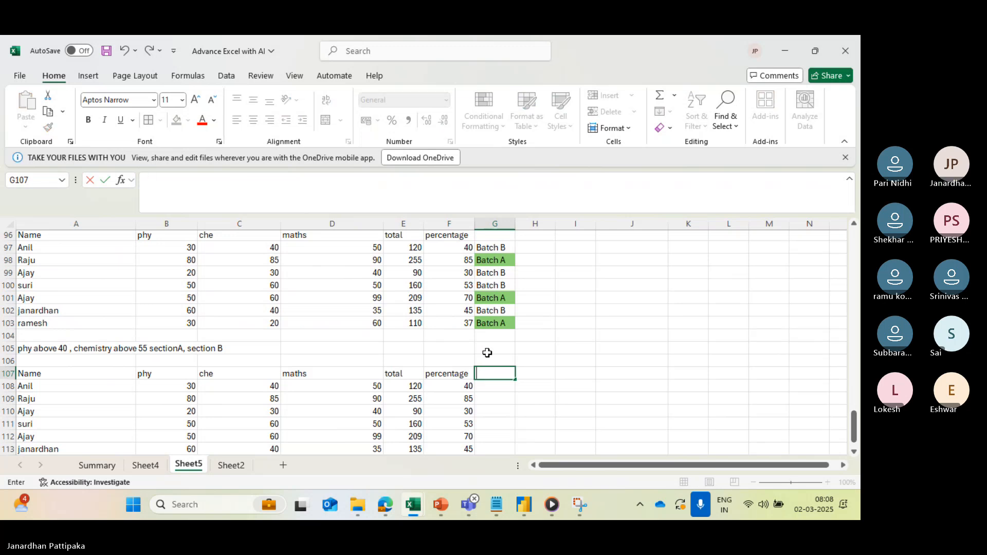
key("Caps_Lock")
type("IF AN")
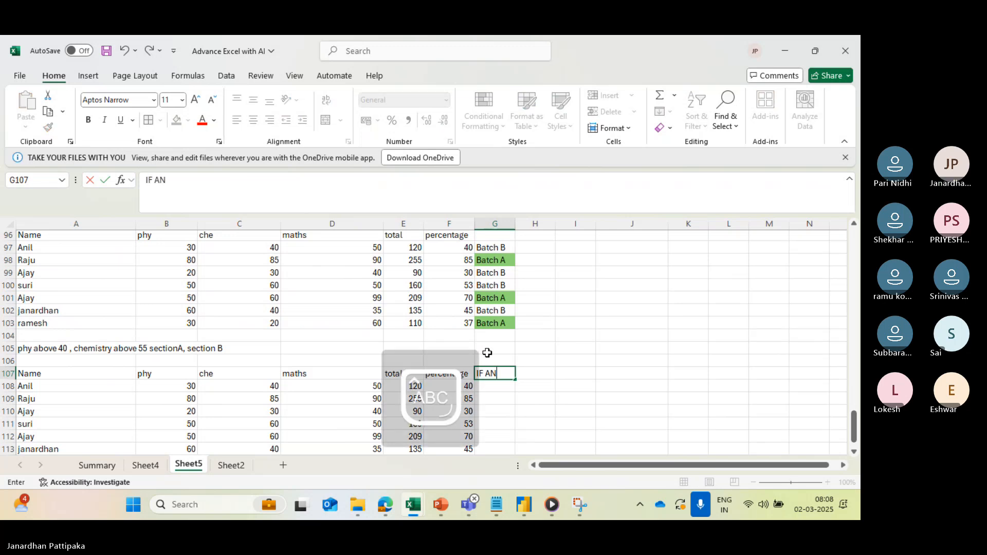
key("BackSpace")
key("BackSpace")
type("+")
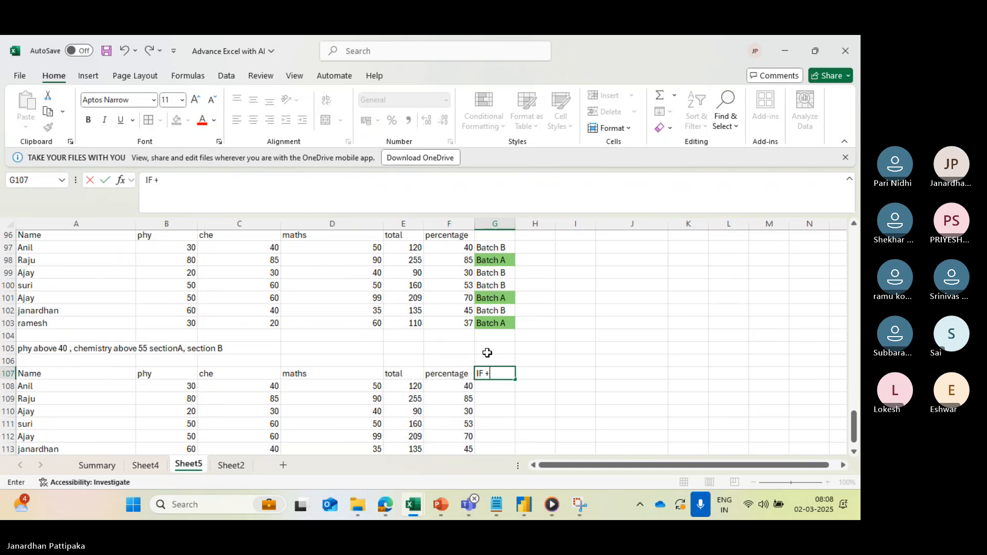
type("AND")
- Enter the column header "IF +0R" in H107, beside the IF +AND header
left_click(530, 372)
type("IF")
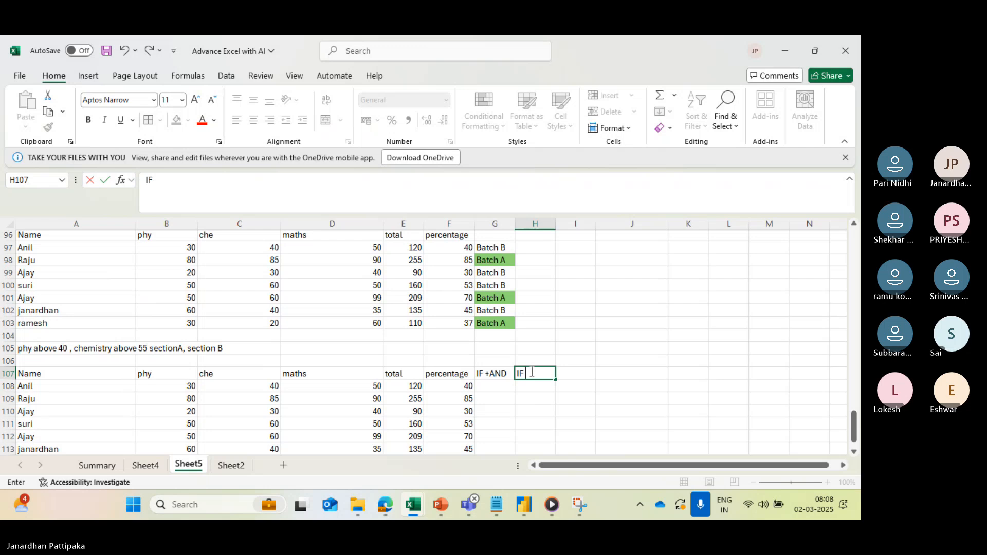
type(" +0")
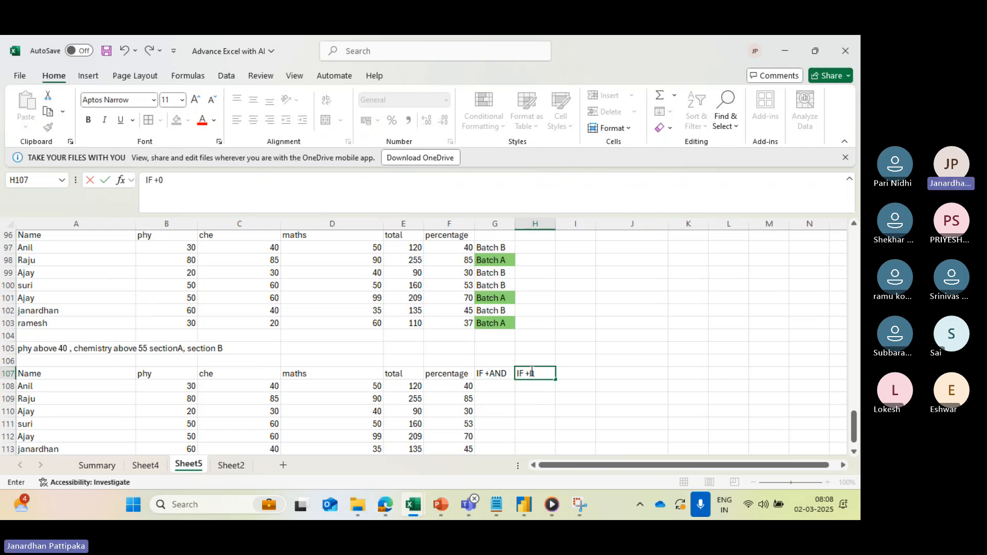
type("R")
scroll(524, 404, "down", 1)
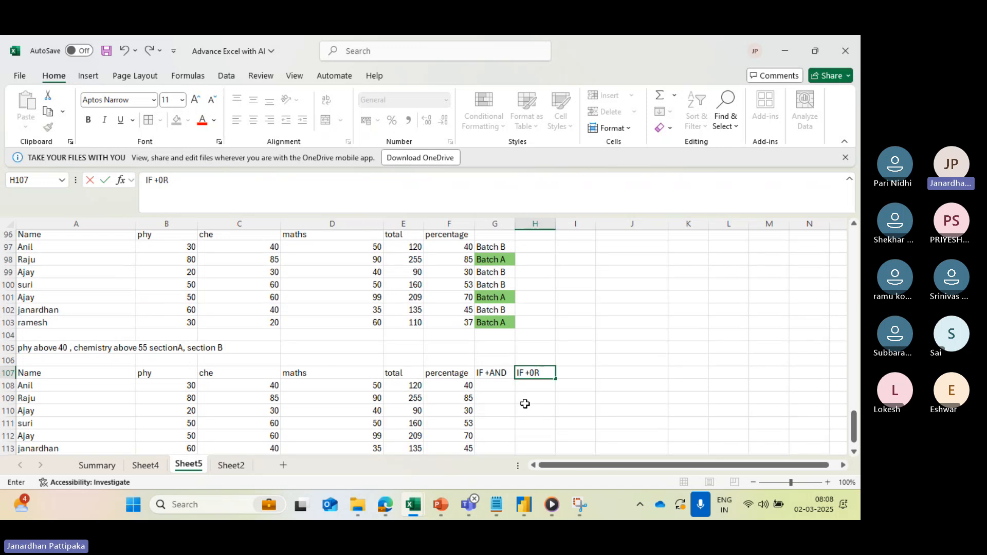
- Begin an IF formula in G108 with the logical test AND(B108>40,C108>55)
left_click(495, 371)
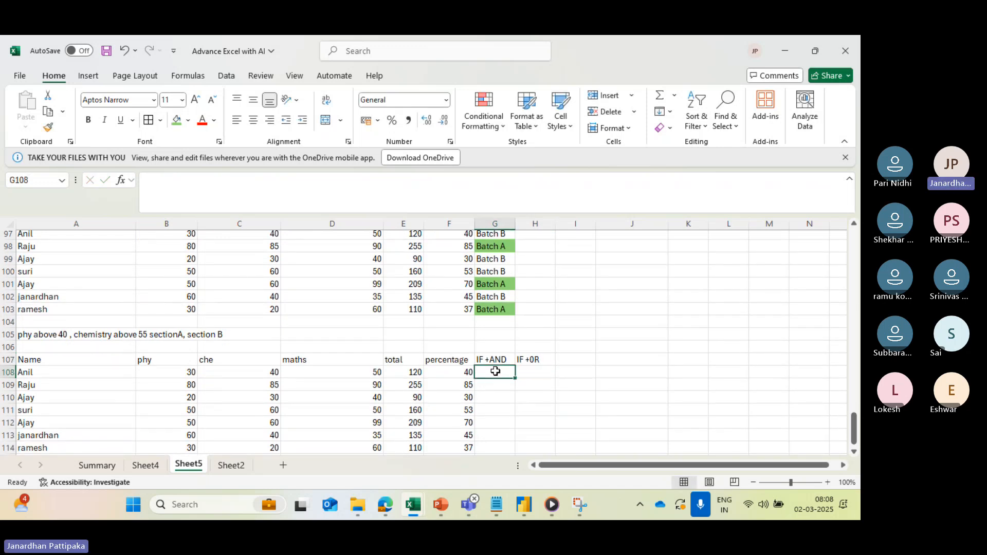
type("=")
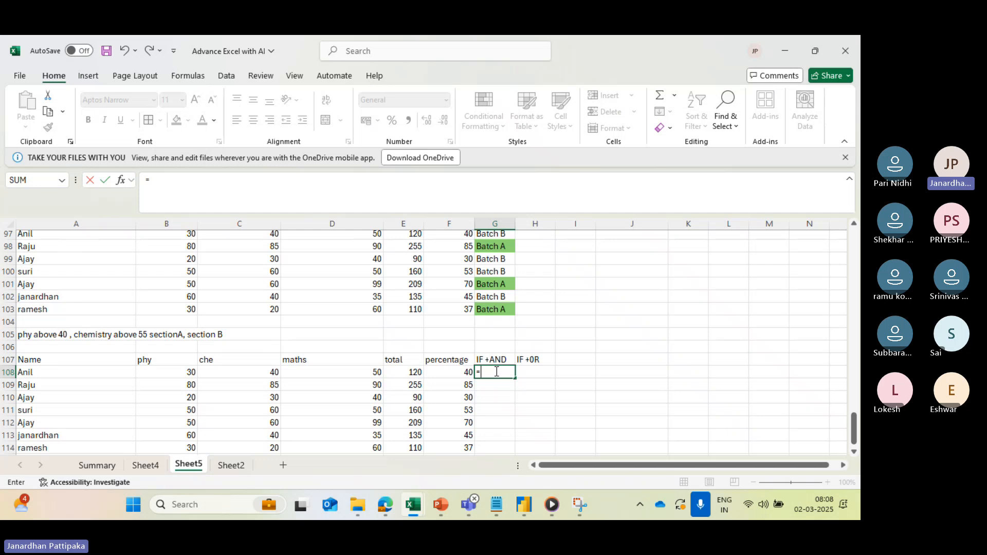
type("IF")
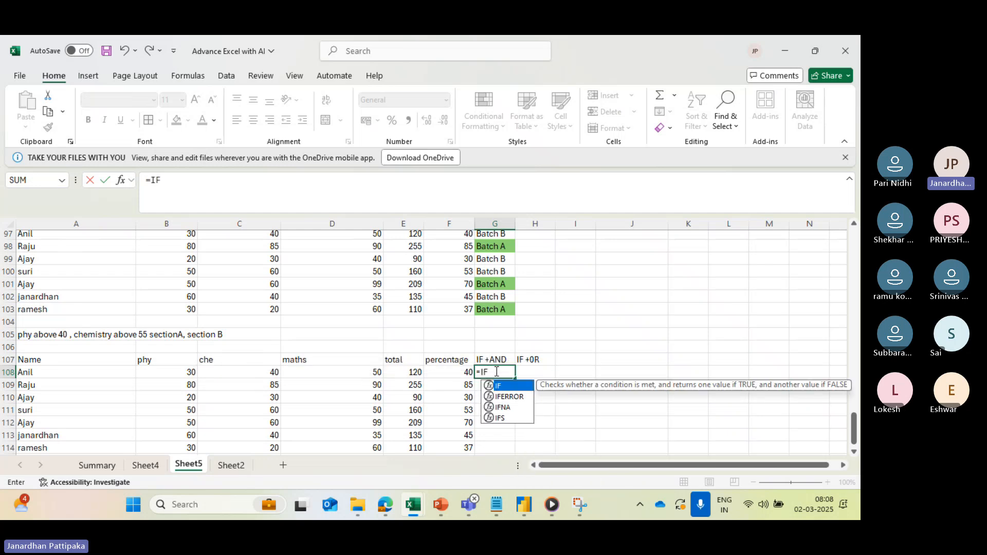
type("(")
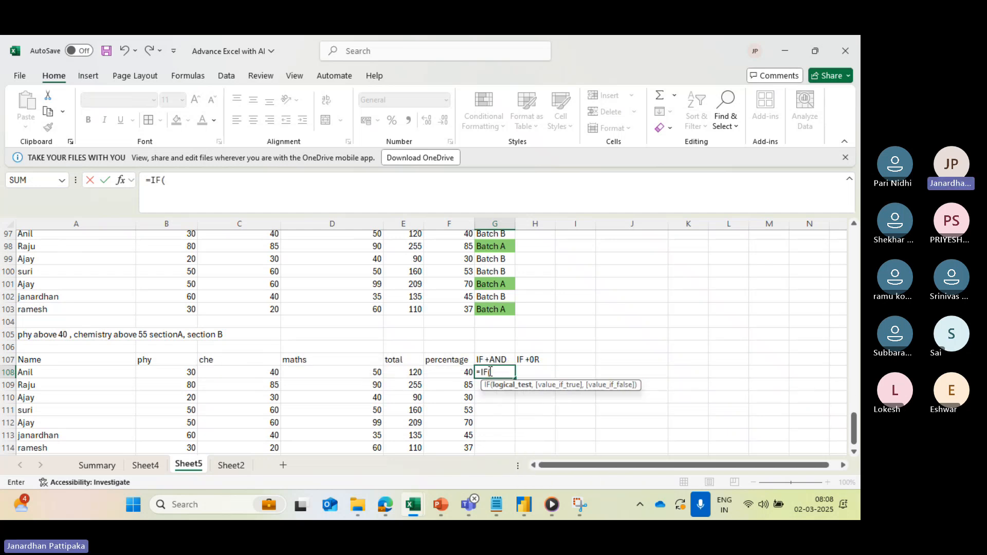
type("AND")
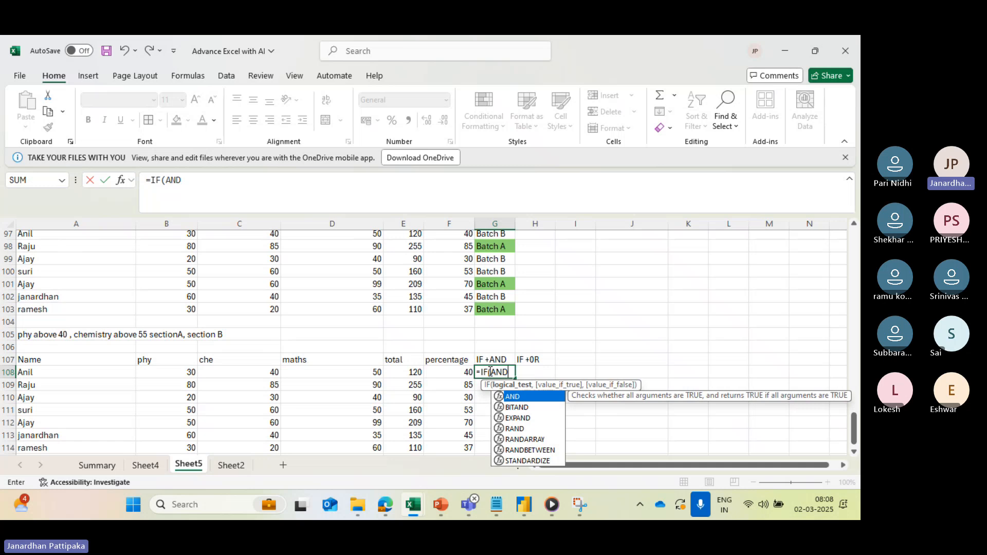
double_click(509, 398)
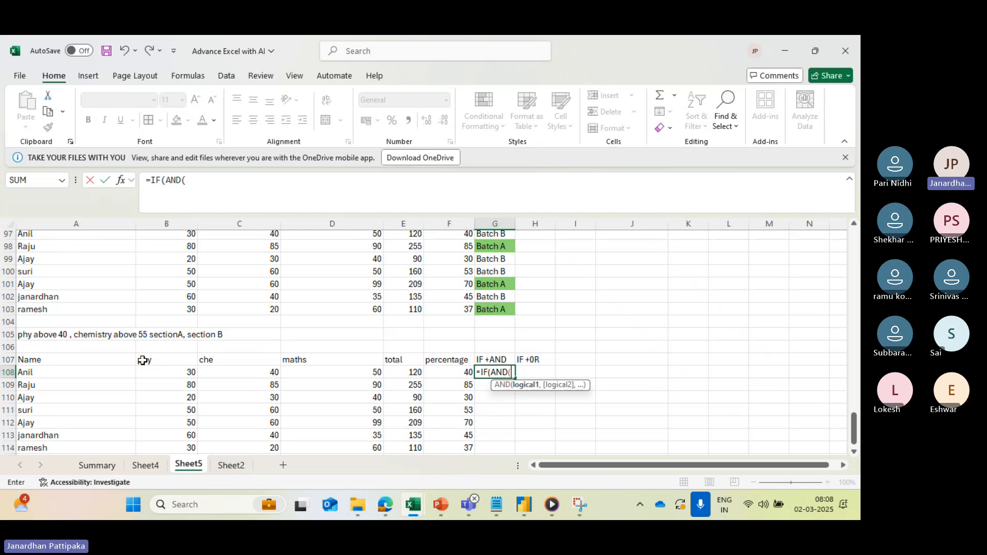
left_click(168, 375)
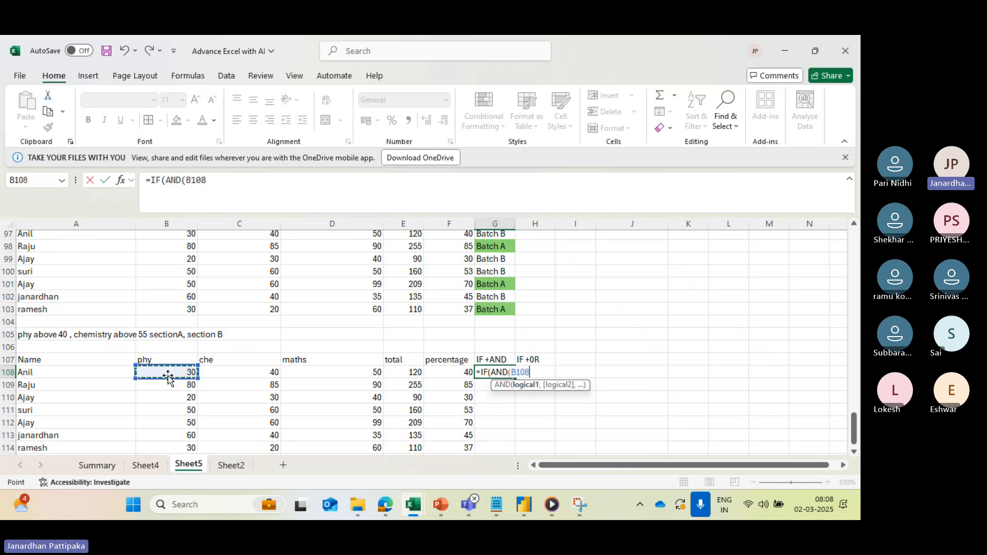
type(">40,")
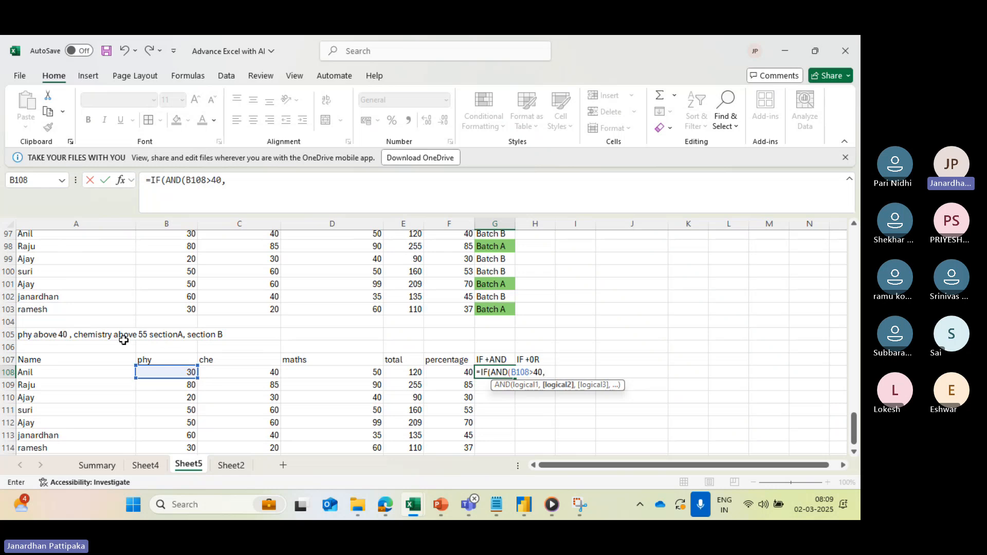
left_click(234, 375)
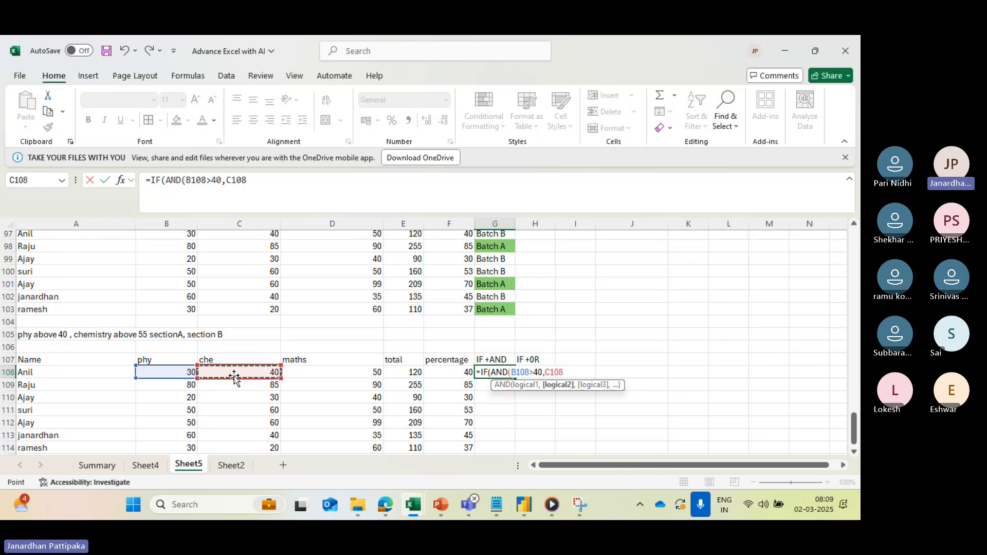
type(">")
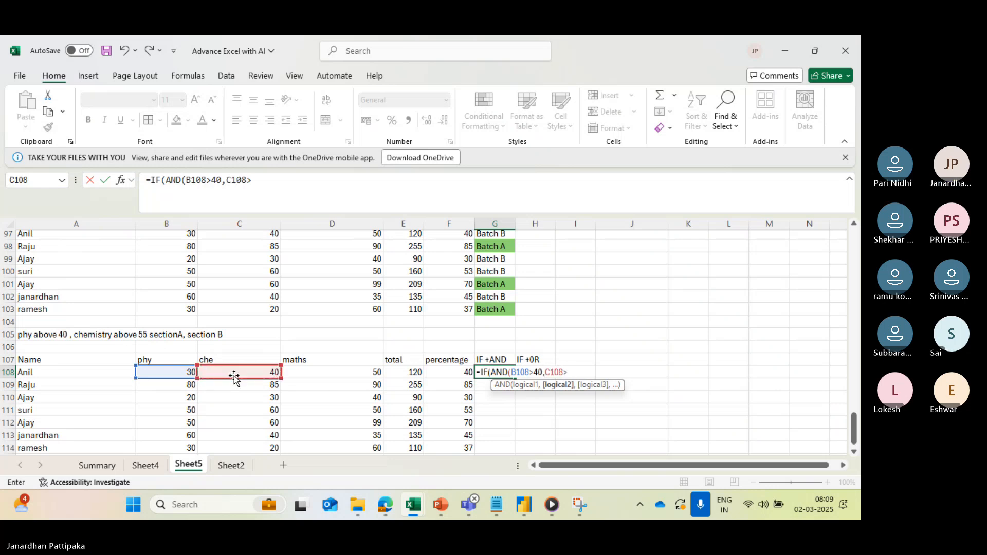
type("55")
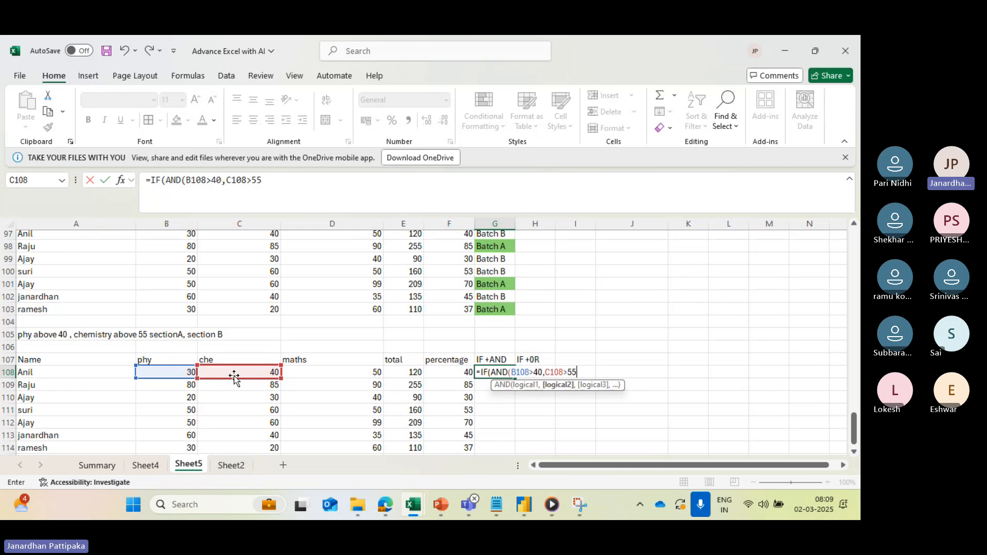
type(")")
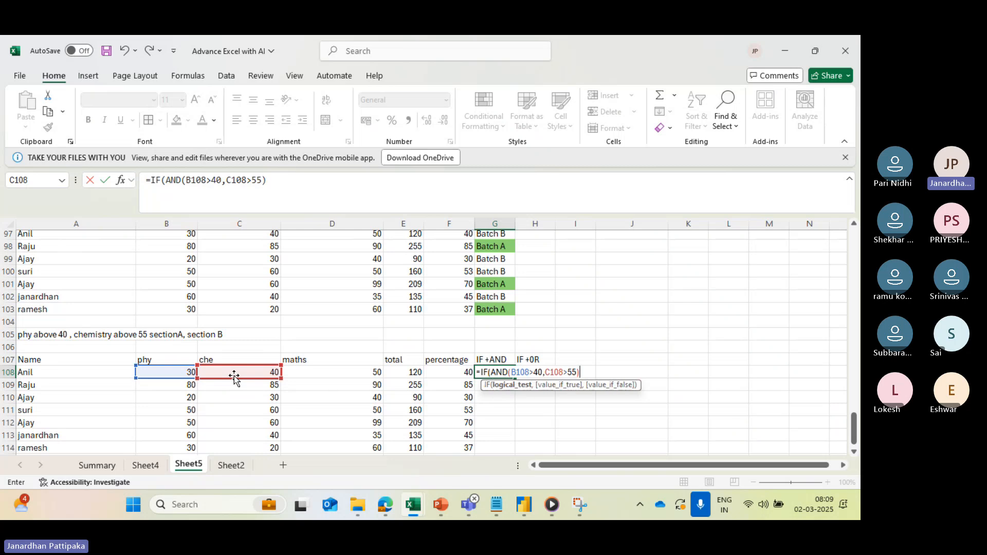
type(",")
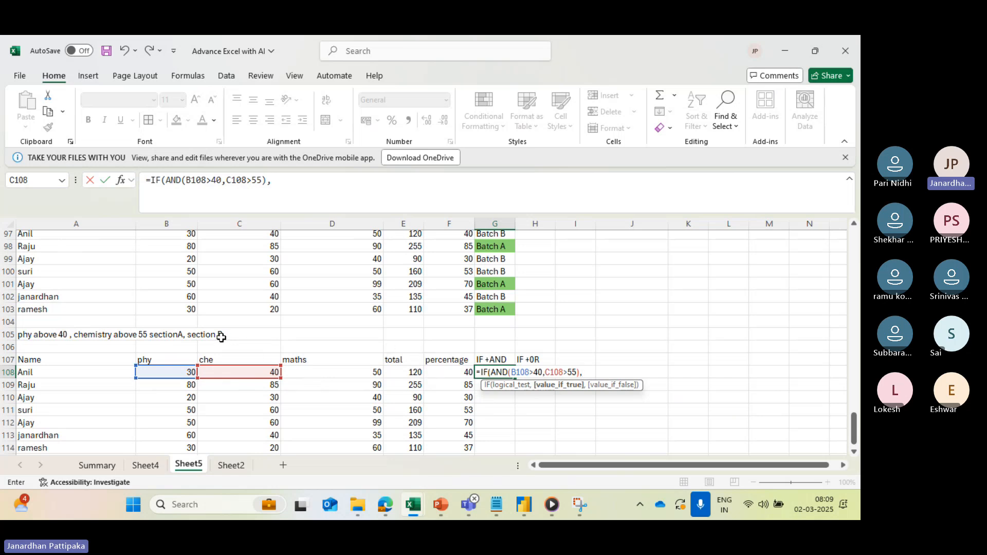
type("\"")
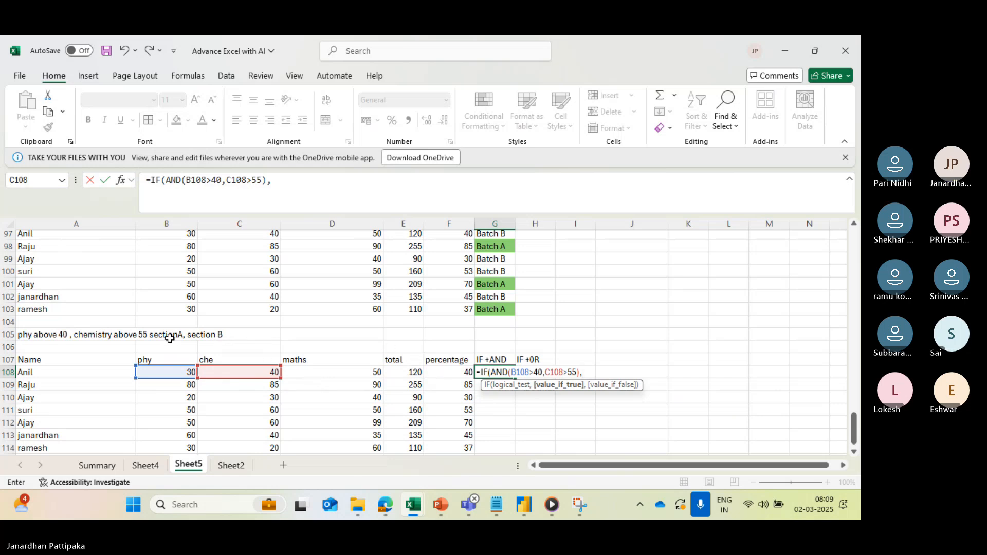
type("sE")
- Complete the G108 formula with "Section A" as the true value and "Section B" as the false value
key("BackSpace")
key("BackSpace")
type("S")
key("Caps_Lock")
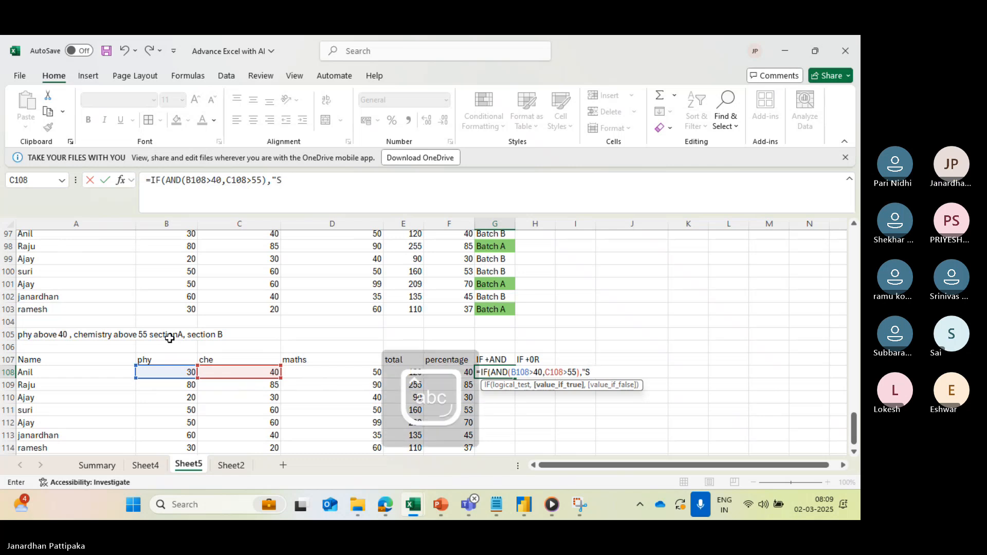
type("ection ")
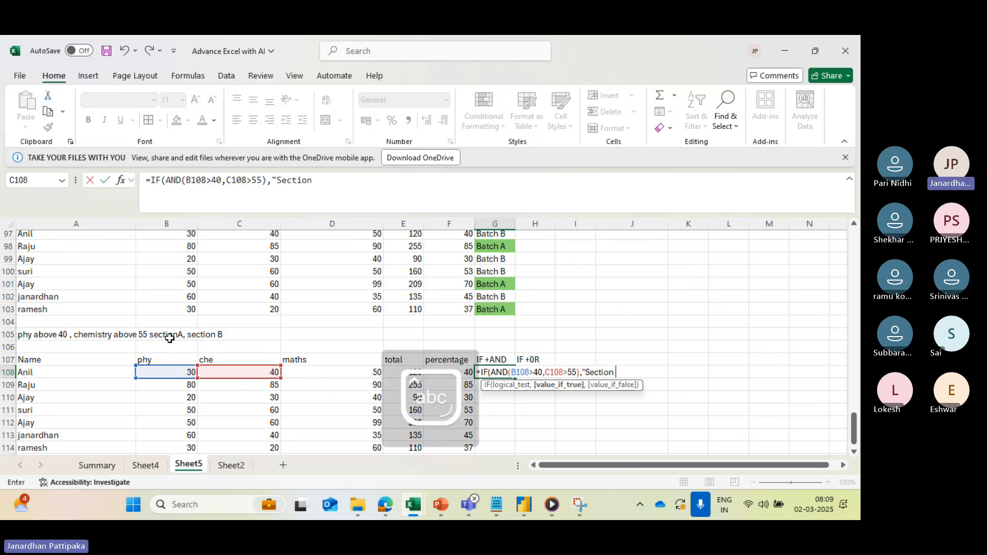
type("A\"")
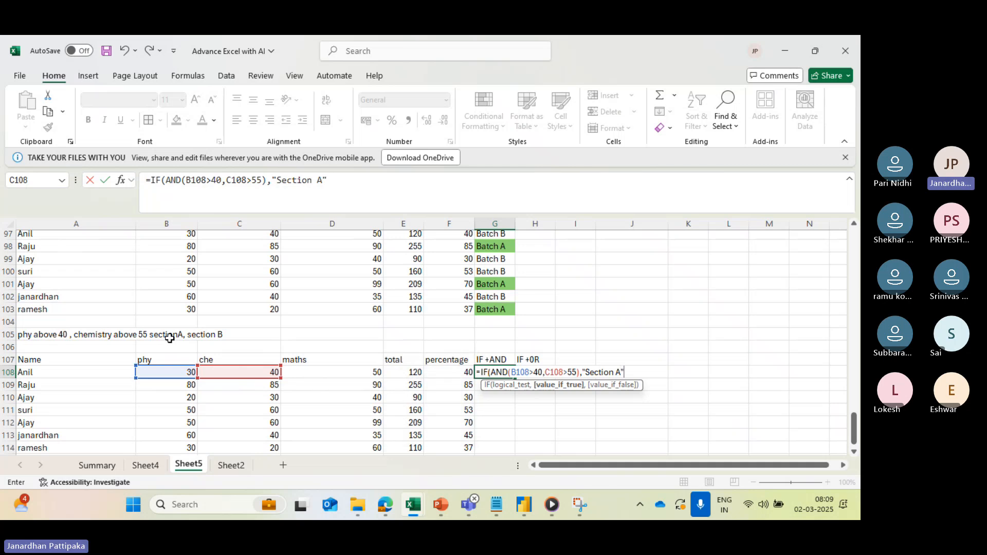
type(",")
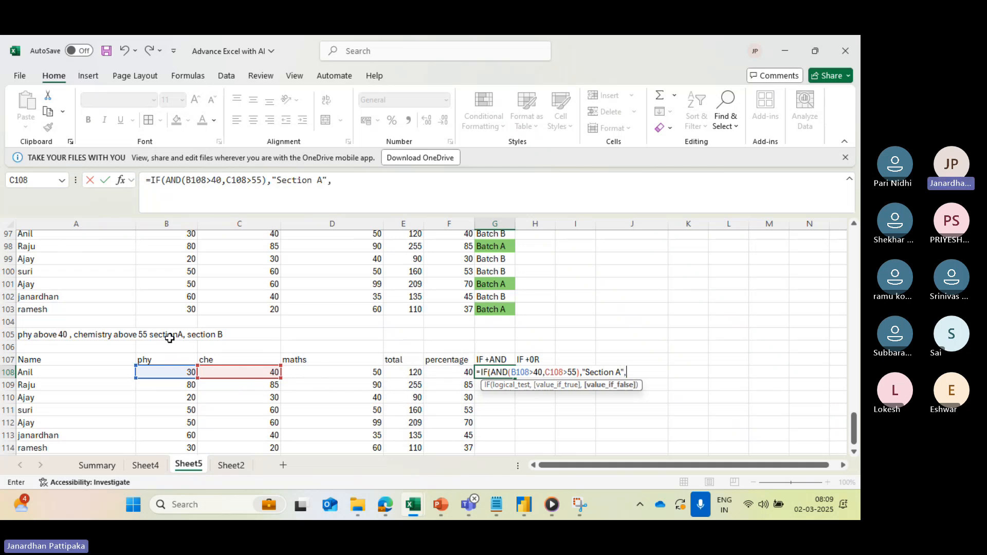
type("\"Section B\"")
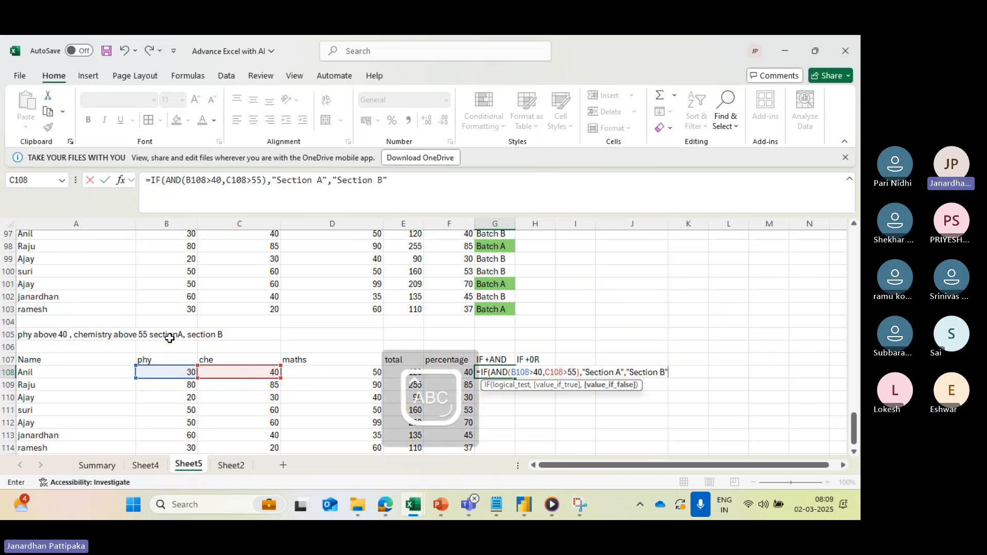
type(")")
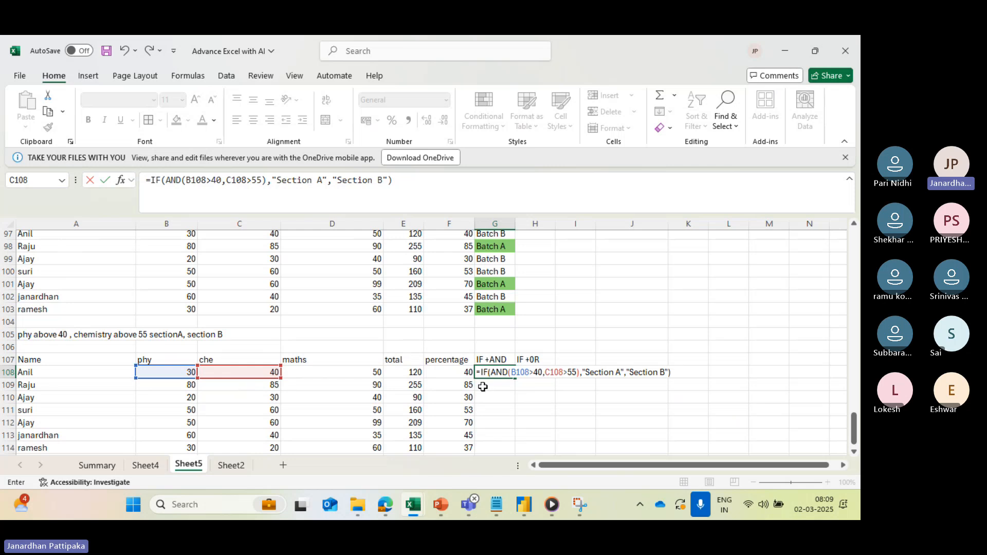
key("Return")
- Fill the IF with AND formula from G108 down to G114 for the remaining students
left_click(504, 371)
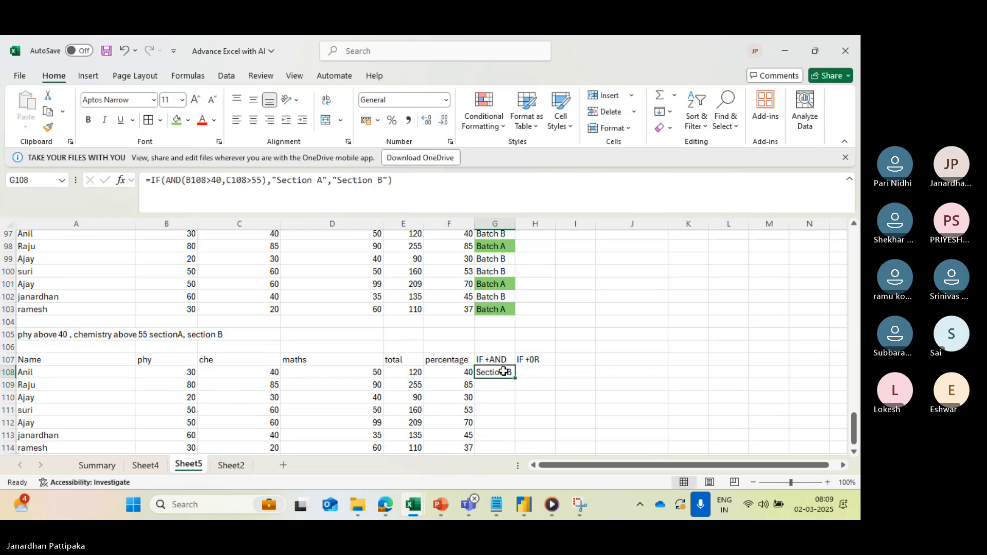
scroll(504, 371, "down", 1)
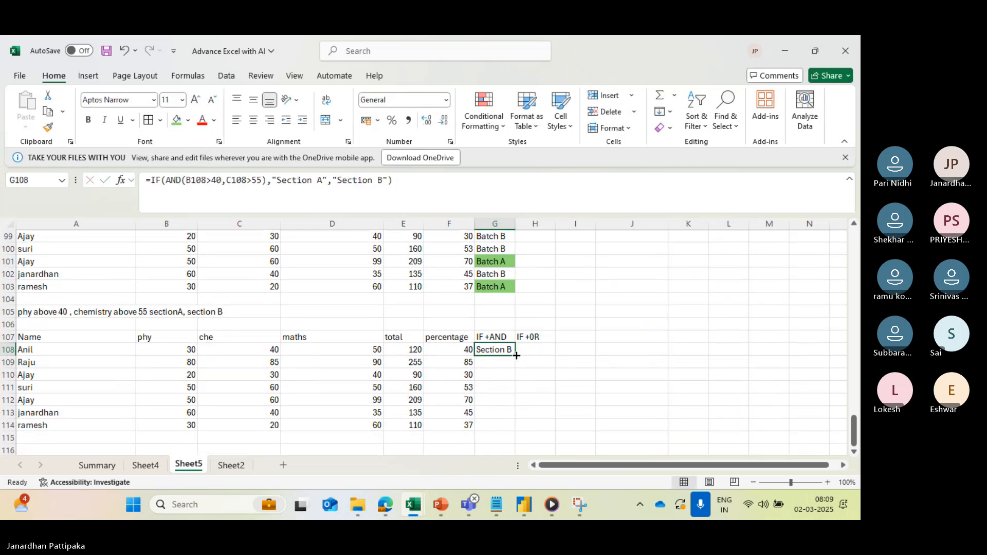
left_click_drag(516, 355, 510, 412)
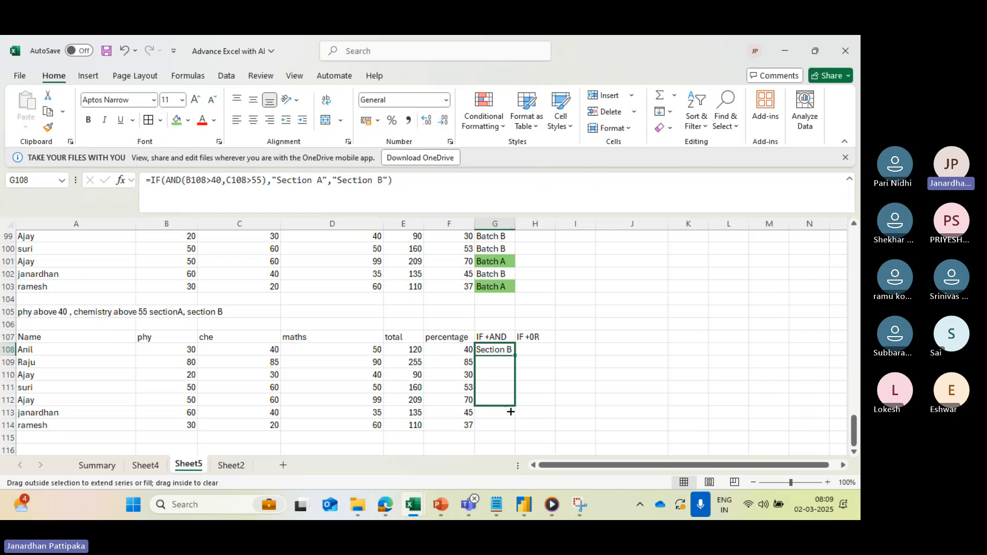
left_click_drag(510, 412, 509, 427)
- Begin an IF formula in H108 with the logical test entered as OR(B108>40.C108>55)
left_click(528, 350)
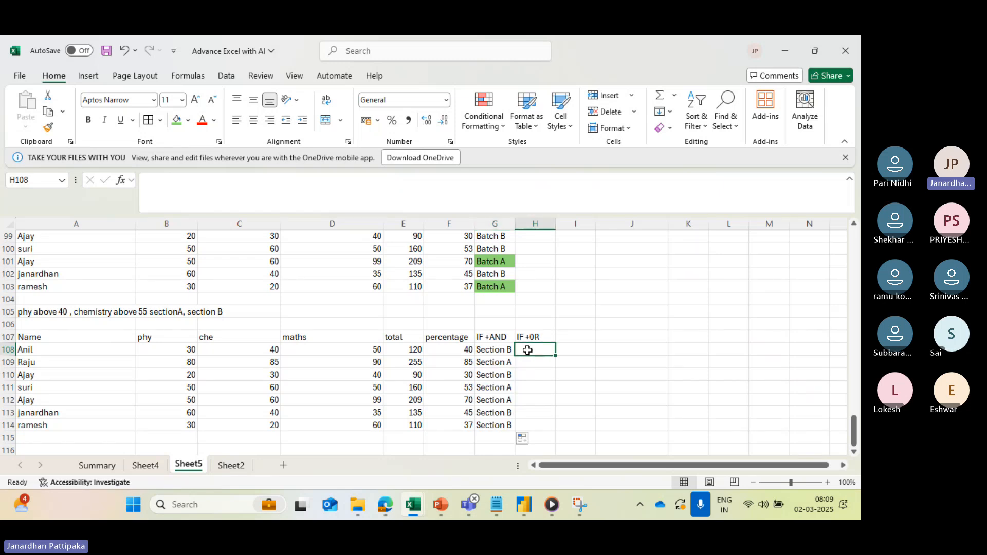
type("=")
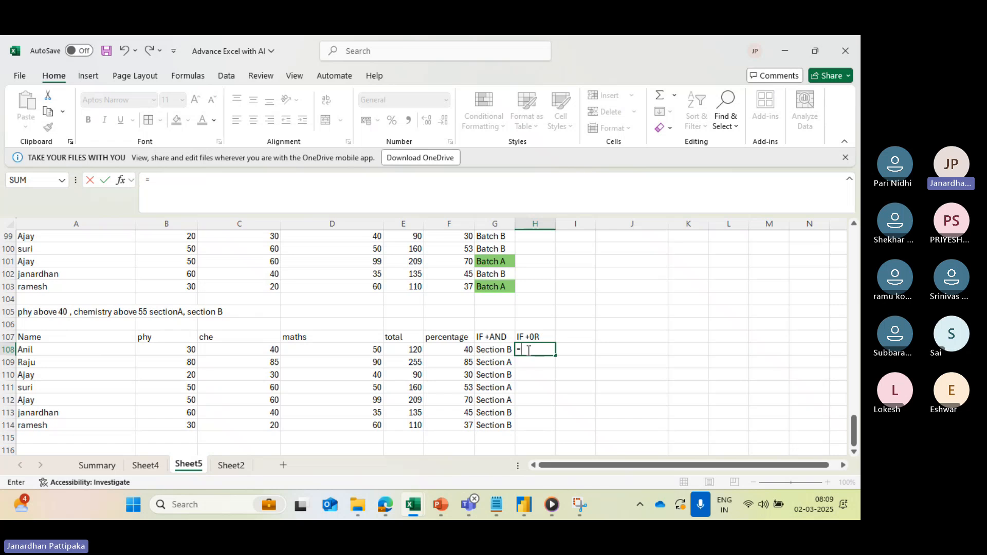
type("IF")
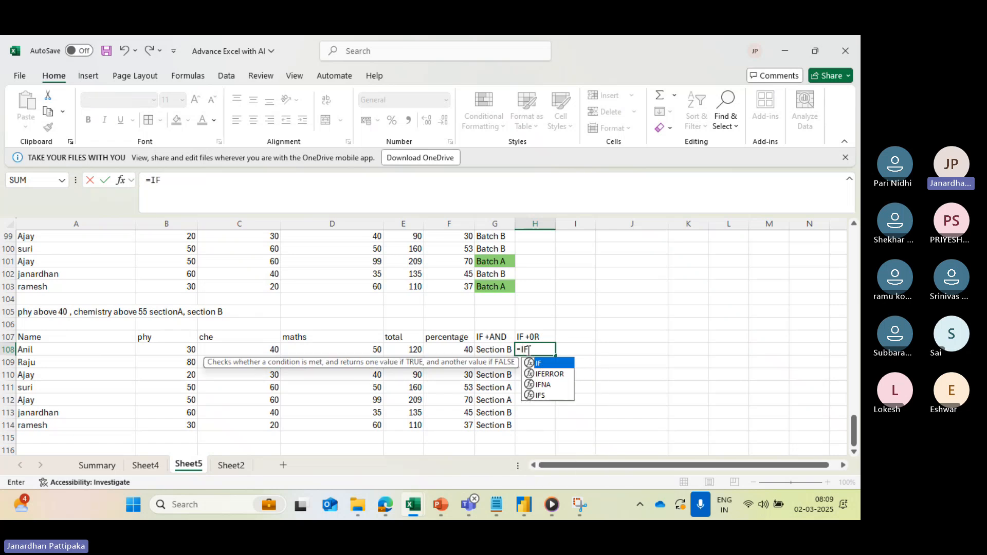
type("(")
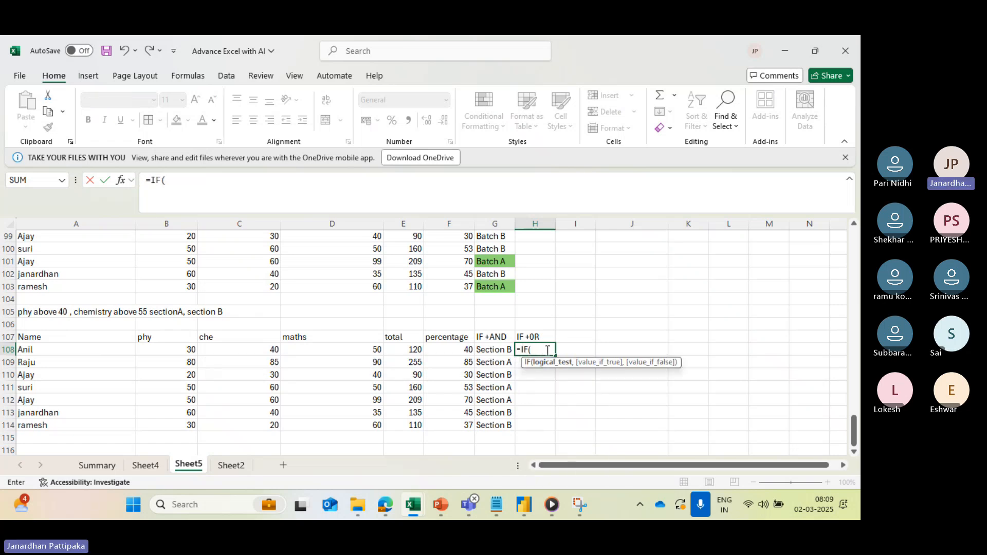
type("OR")
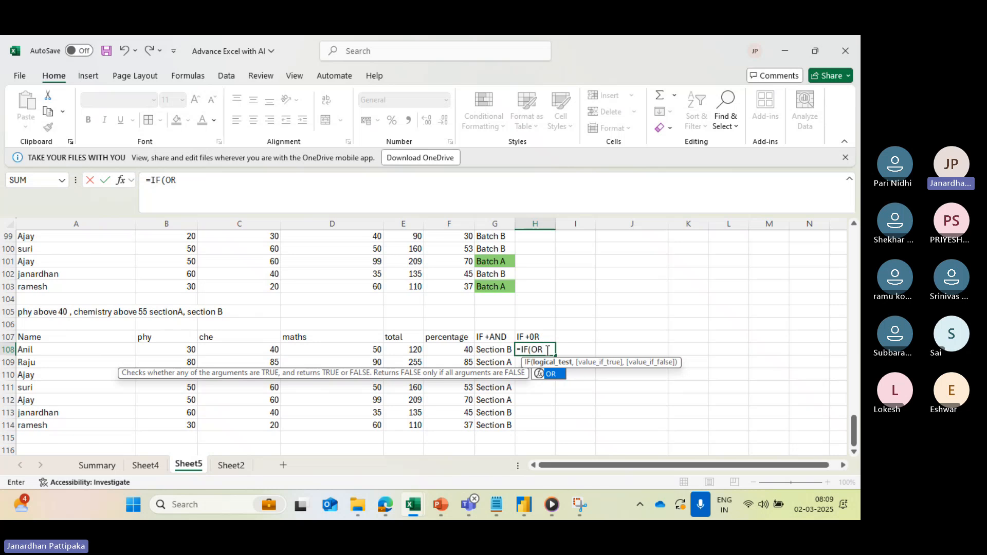
type("(")
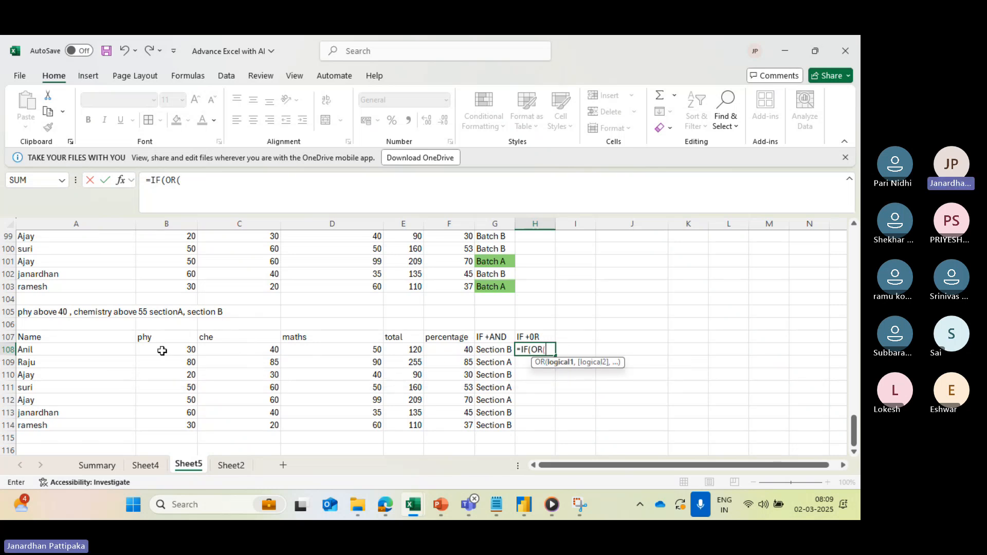
left_click(162, 351)
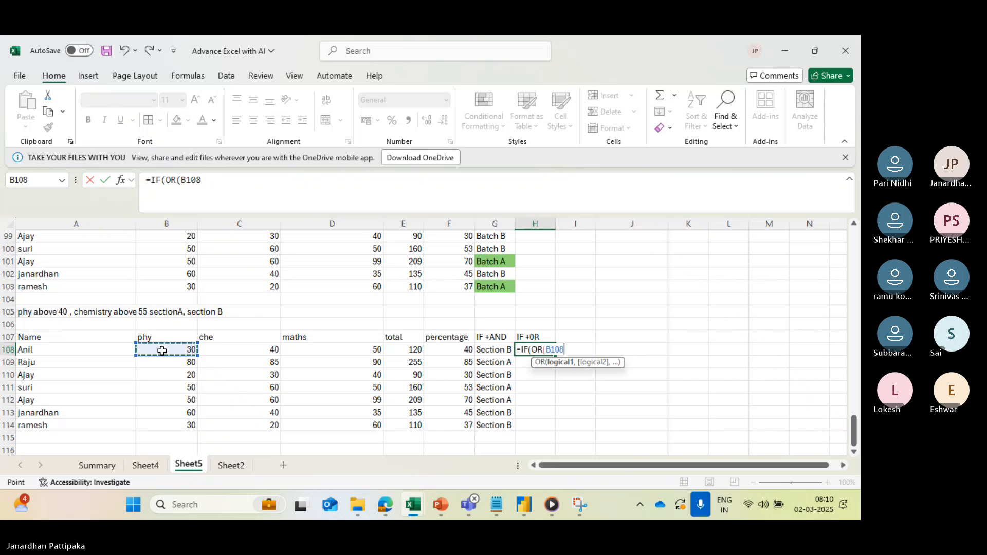
type(">40.")
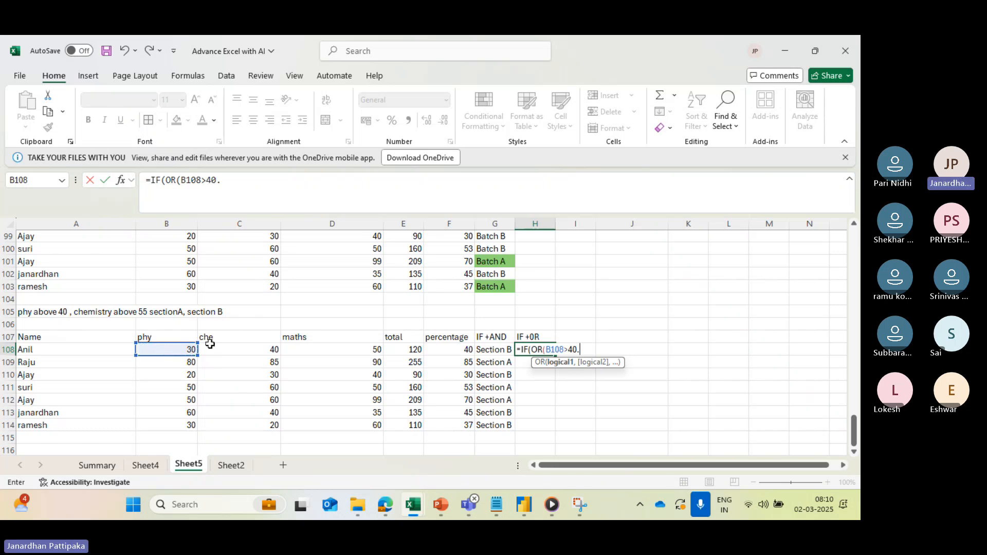
left_click(225, 349)
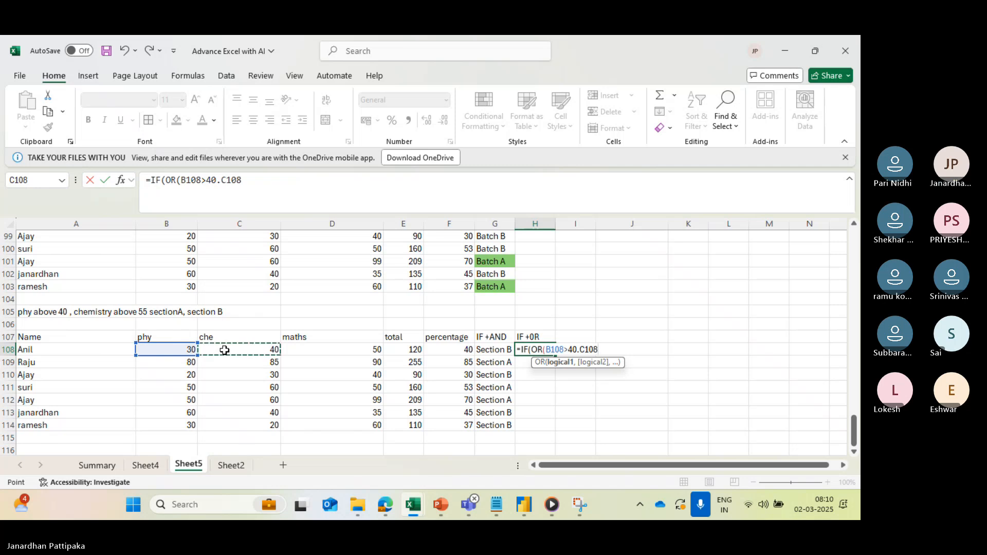
type(">")
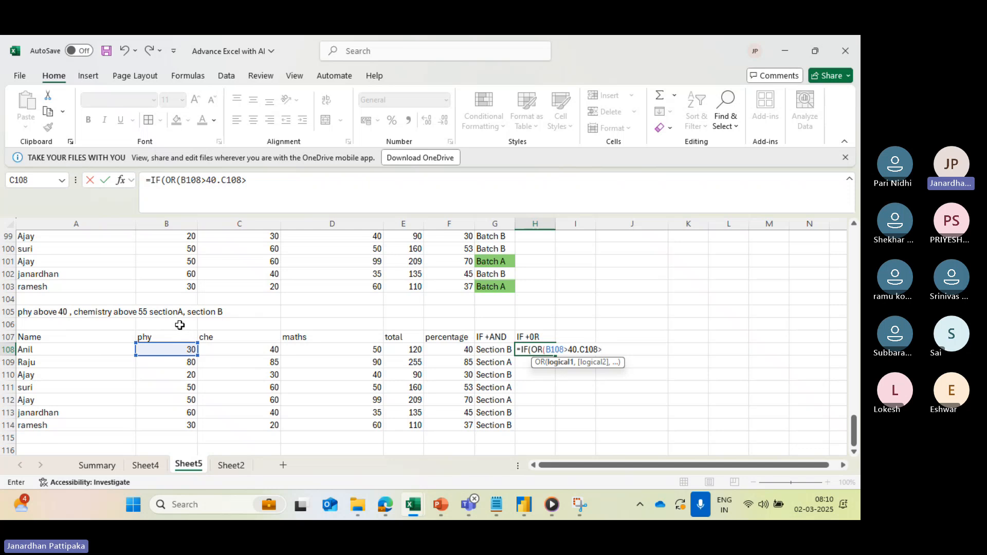
type("55)")
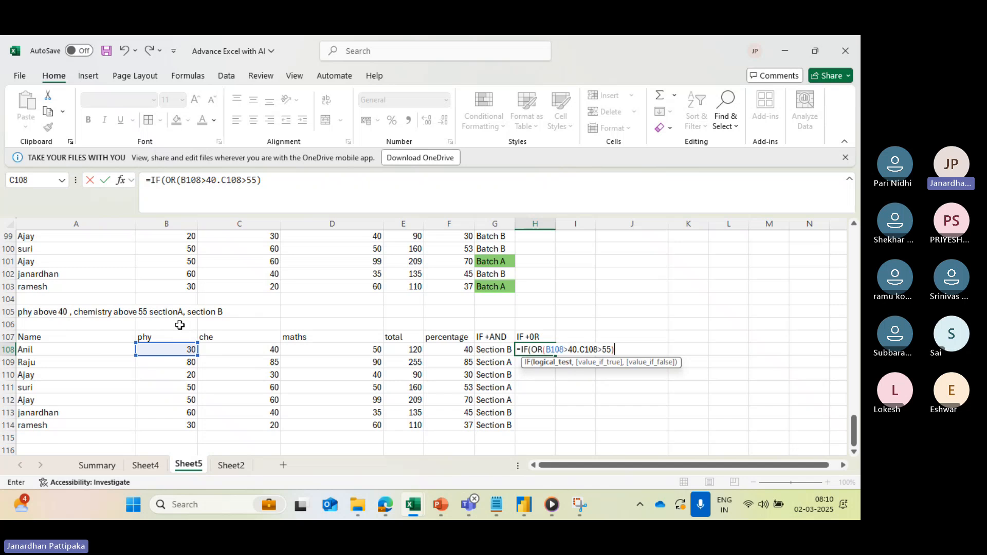
type(",")
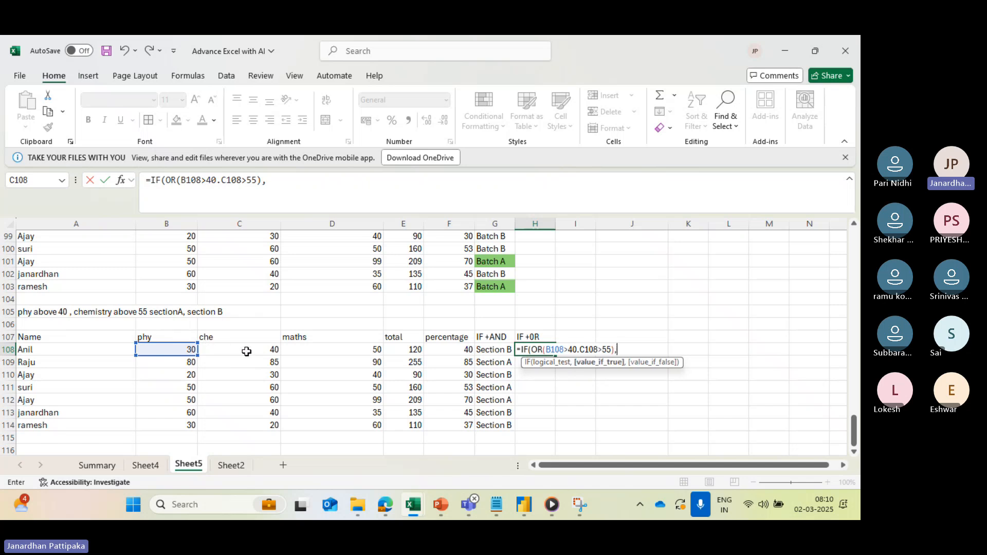
type("\"S")
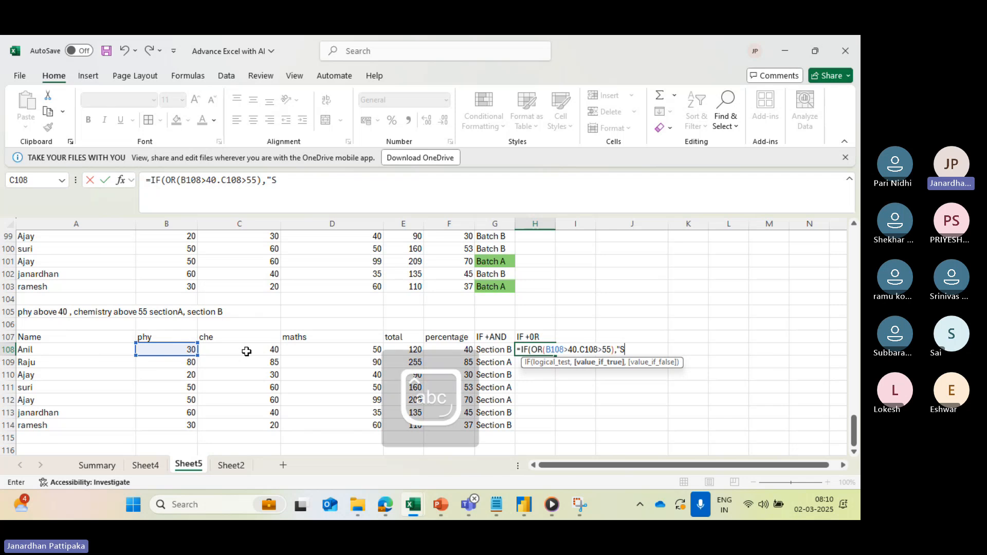
type("ection A\",")
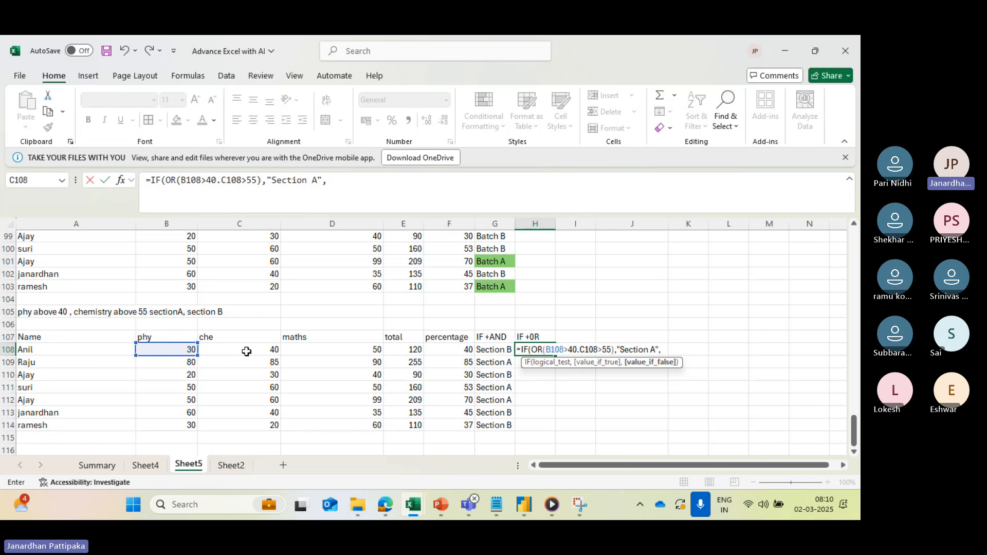
type("\"Se")
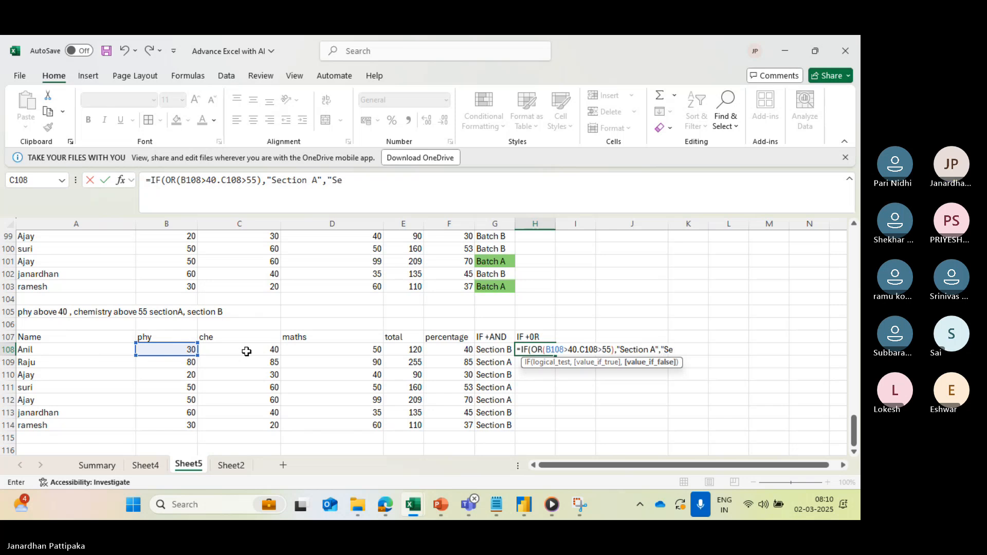
type("ction")
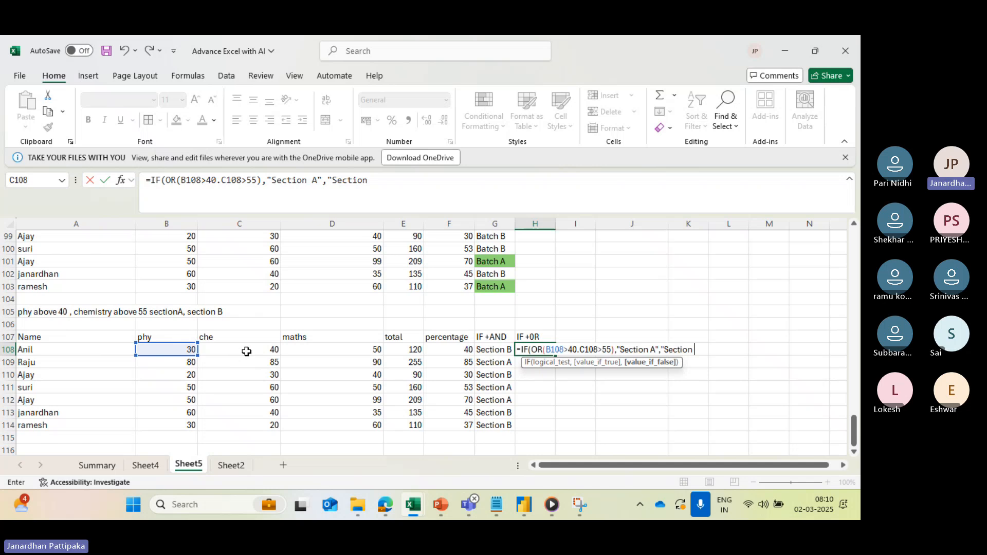
type(" B\")")
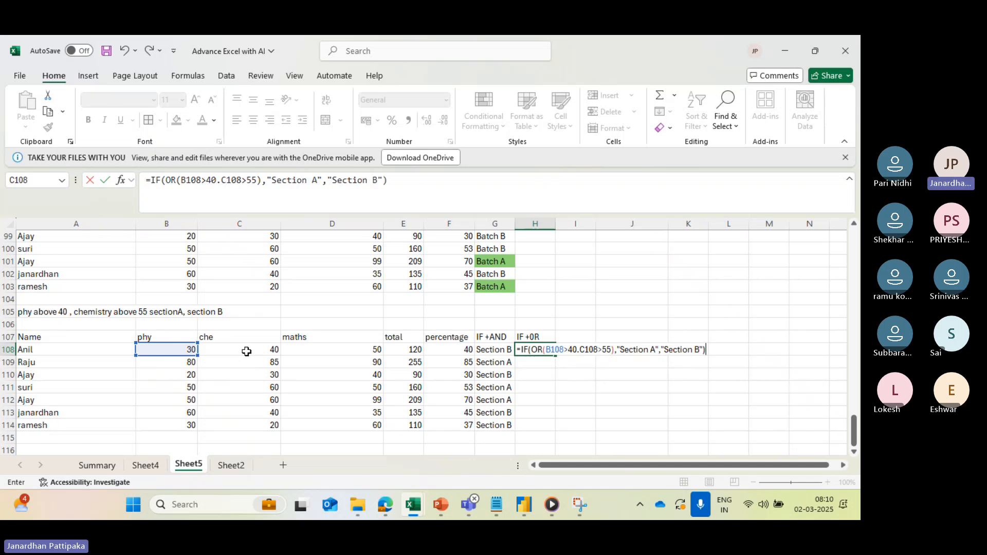
- Add "Section A" as the true value and "Section B" as the false value in H108, and try to commit the formula
left_click(275, 347)
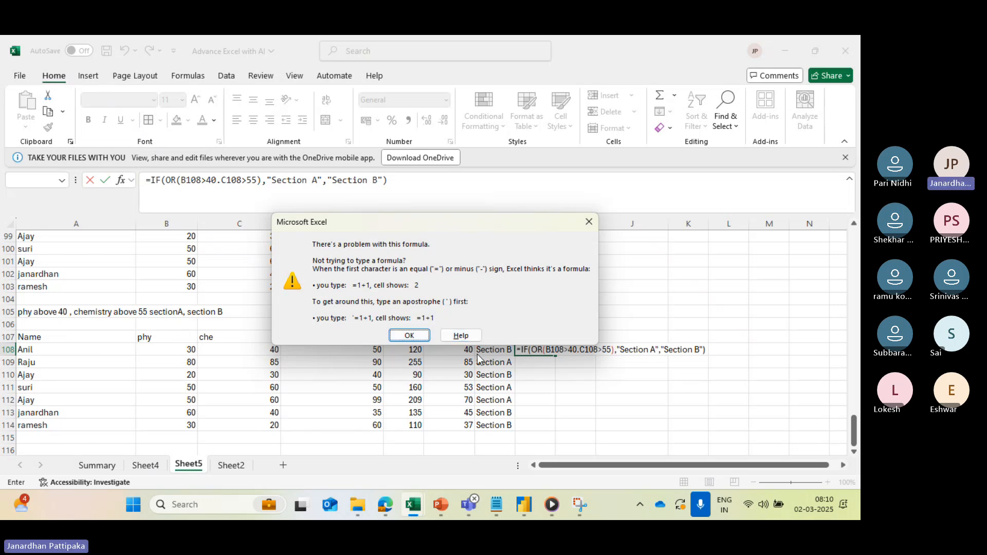
- Replace the period between the OR conditions in H108 with a comma, and fill the corrected formula down to H114
left_click(586, 223)
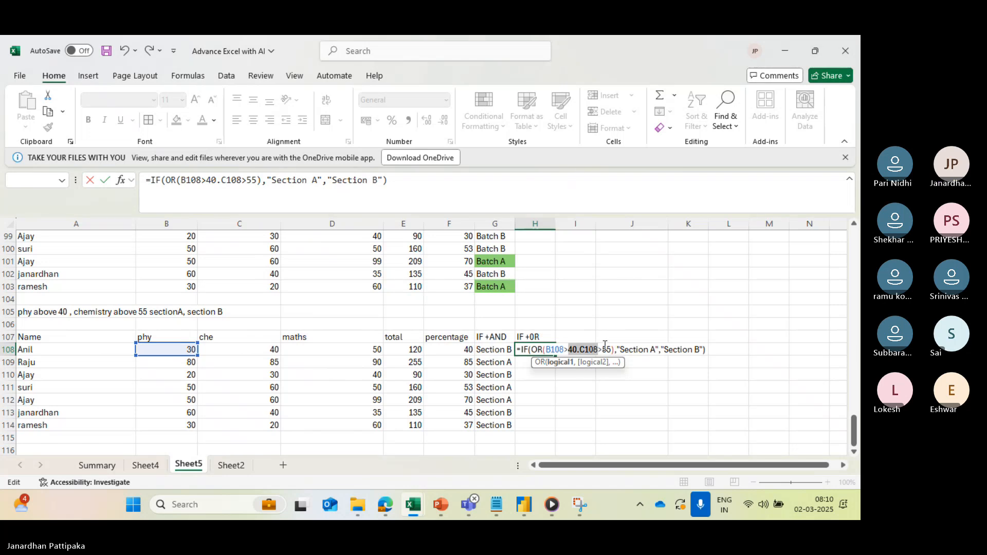
left_click(580, 350)
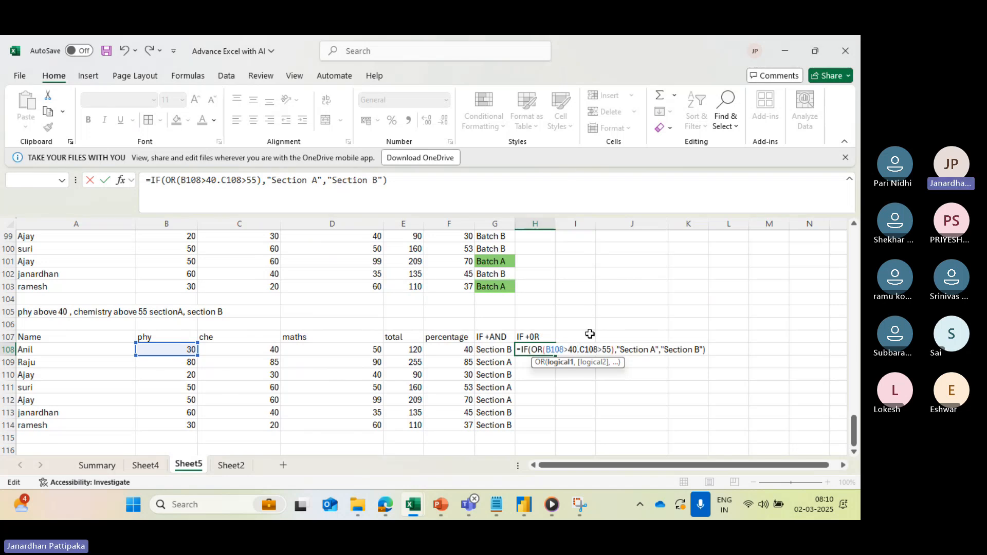
key("Delete")
type(",")
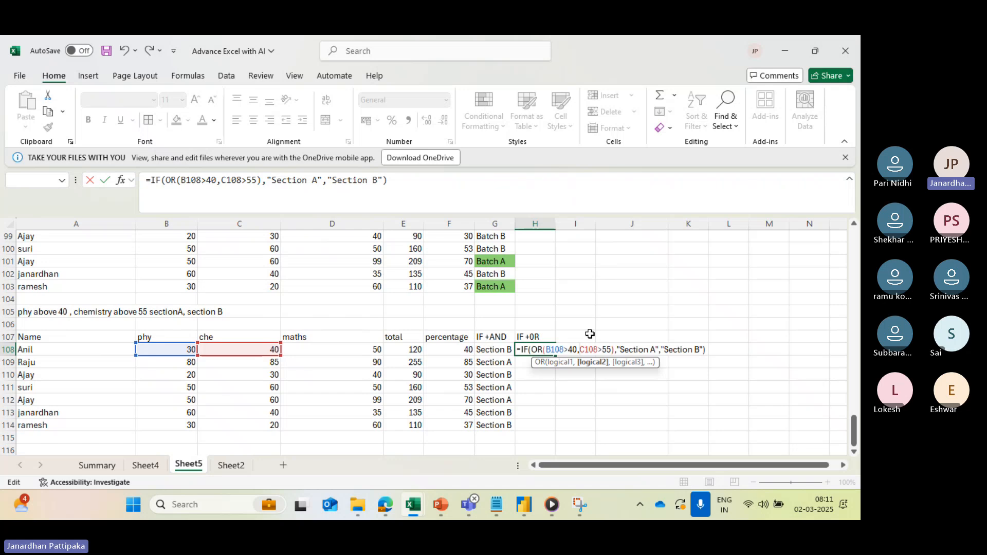
key("Return")
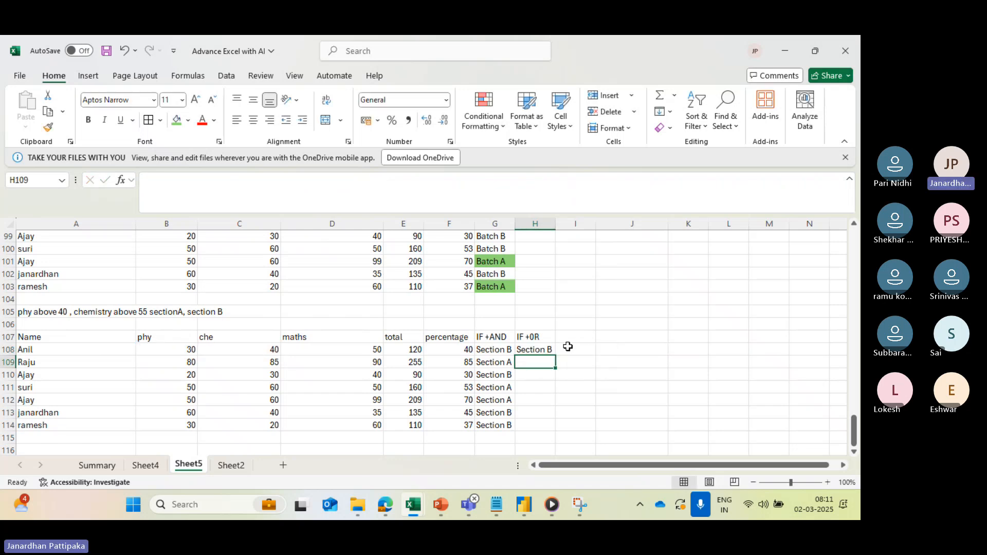
left_click(544, 349)
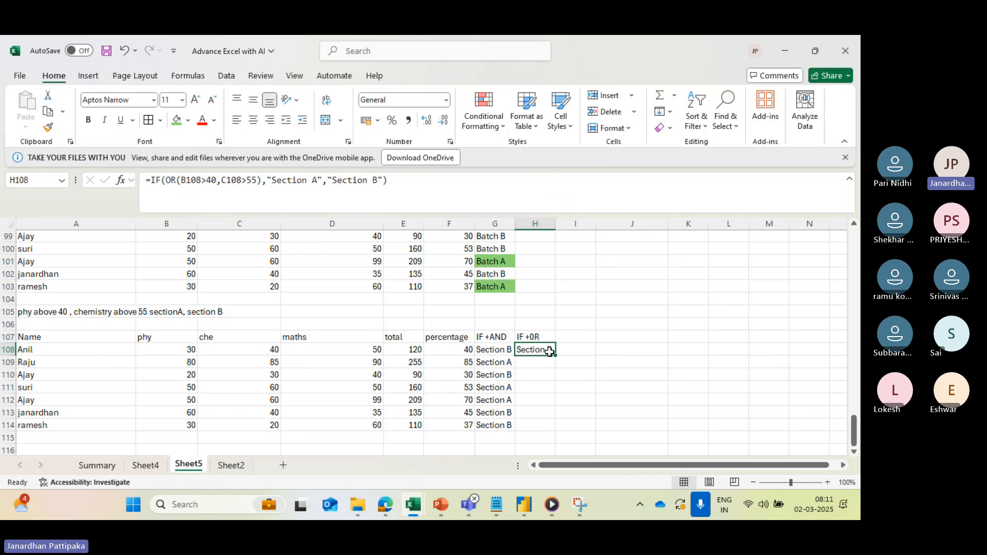
left_click_drag(556, 356, 552, 433)
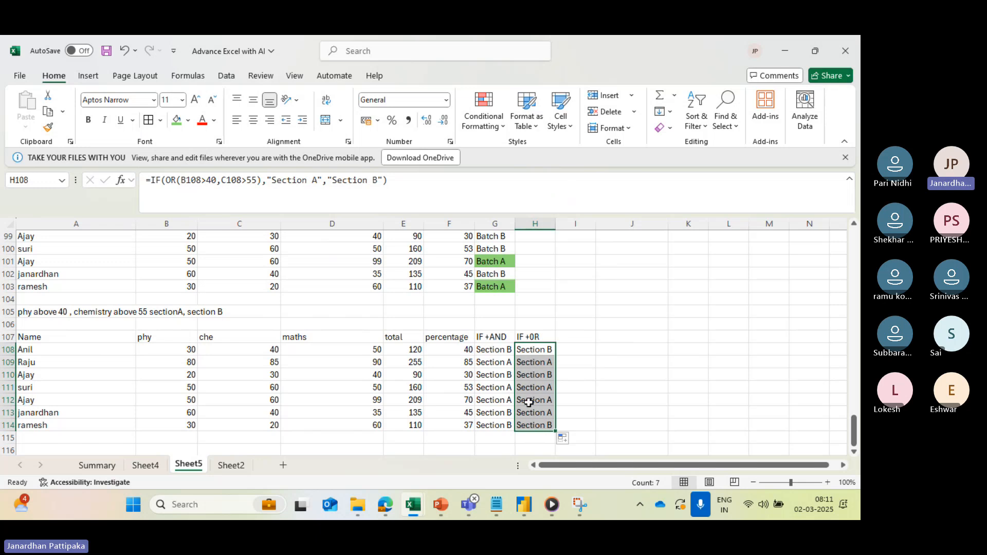
- Highlight the IF +AND and IF +0R results in G113:H113 with a yellow fill
left_click(500, 415)
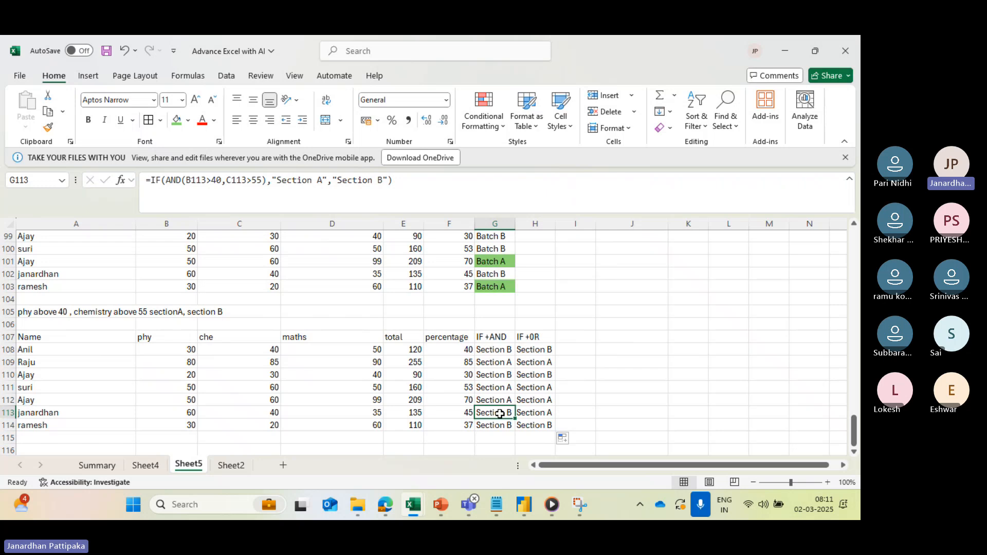
left_click_drag(500, 414, 520, 411)
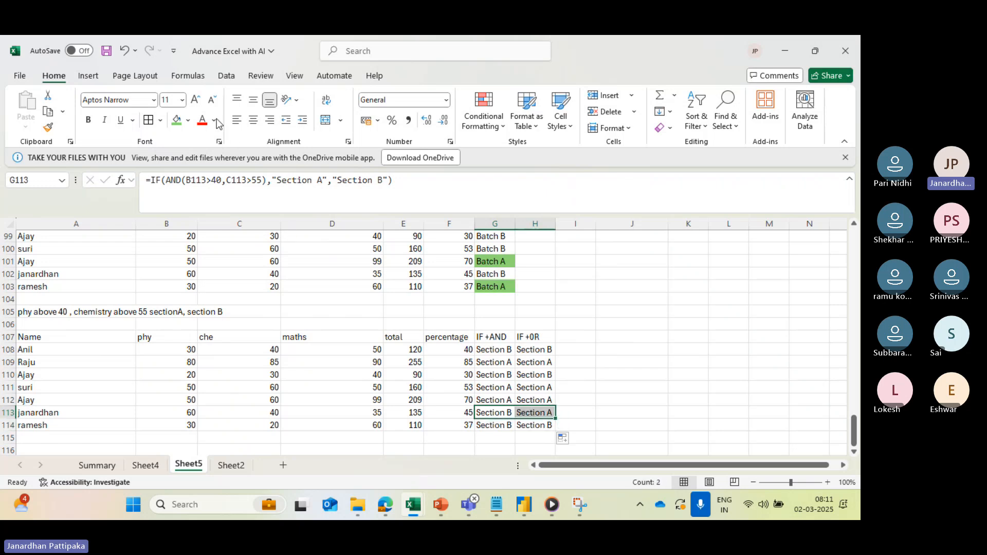
left_click(186, 122)
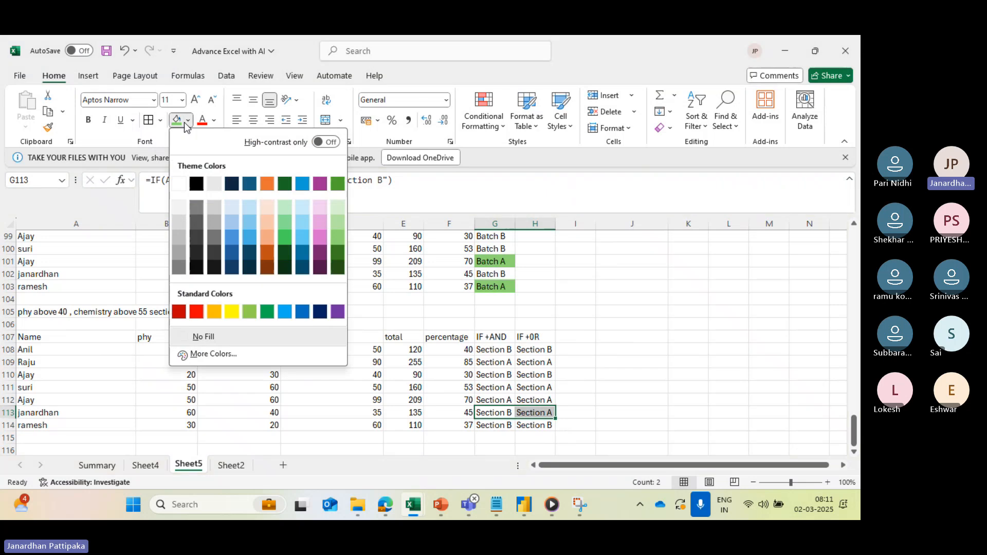
left_click(231, 309)
- Compare the AND and OR formulas in row 113 against the phy and che marks, and check the OR formula in H110
scroll(350, 383, "down", 2)
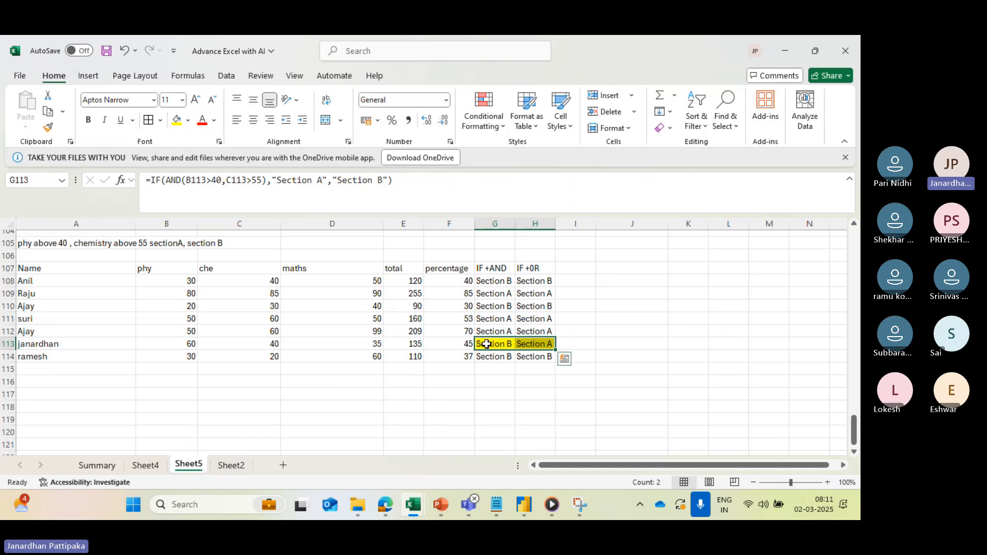
left_click(488, 345)
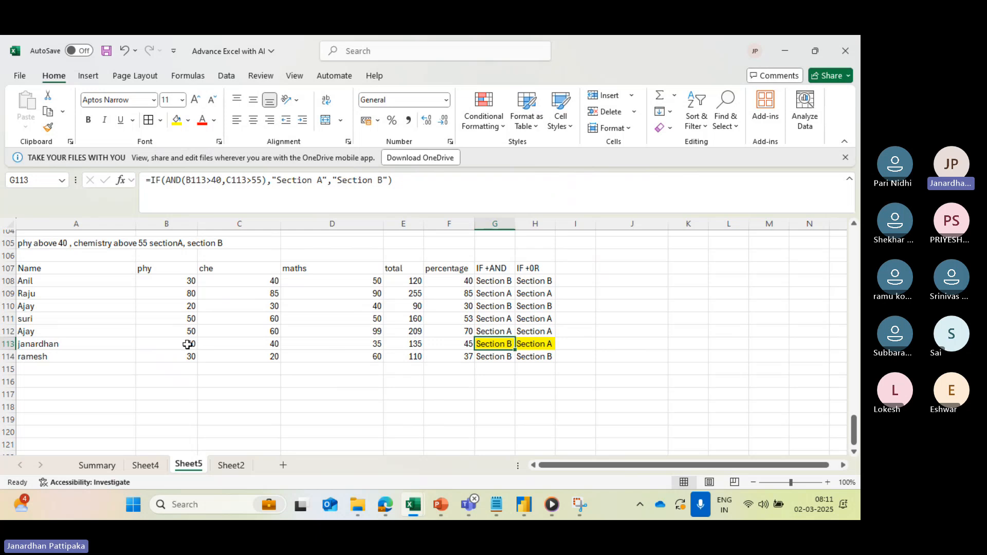
left_click(186, 344)
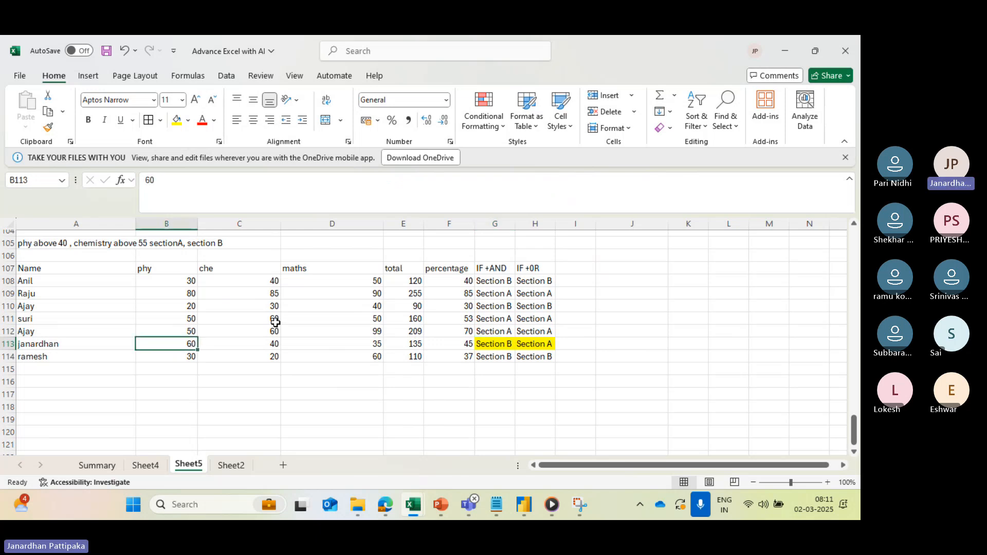
left_click(269, 346)
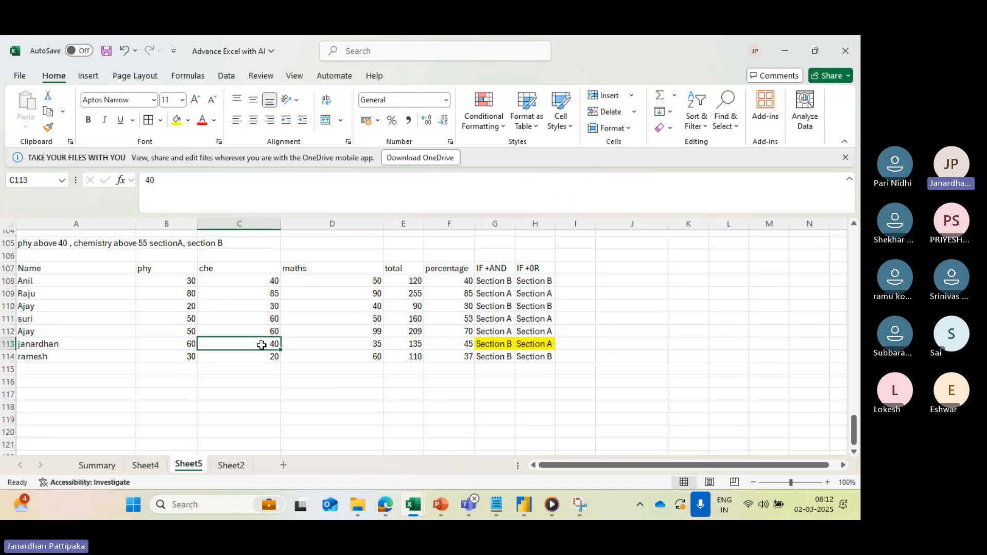
left_click(485, 344)
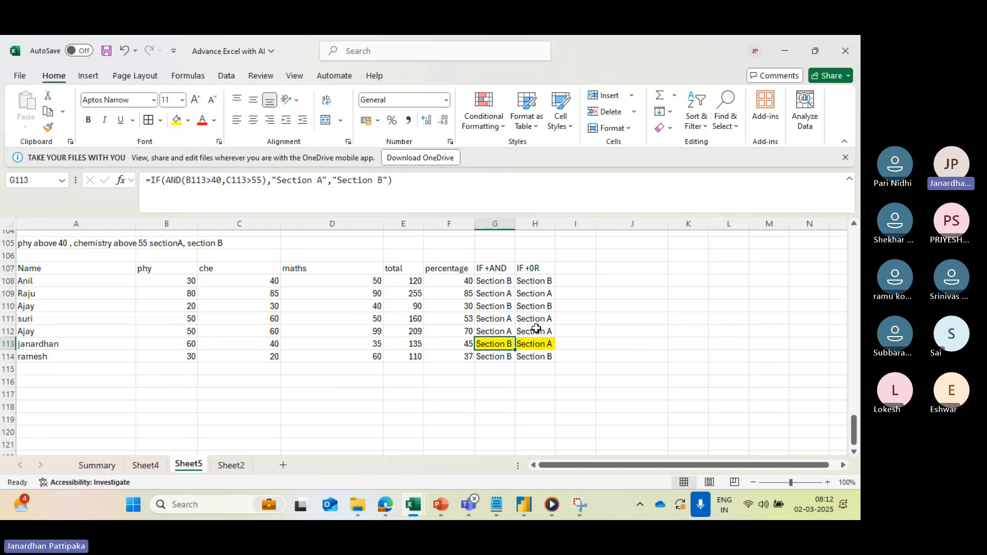
left_click(532, 344)
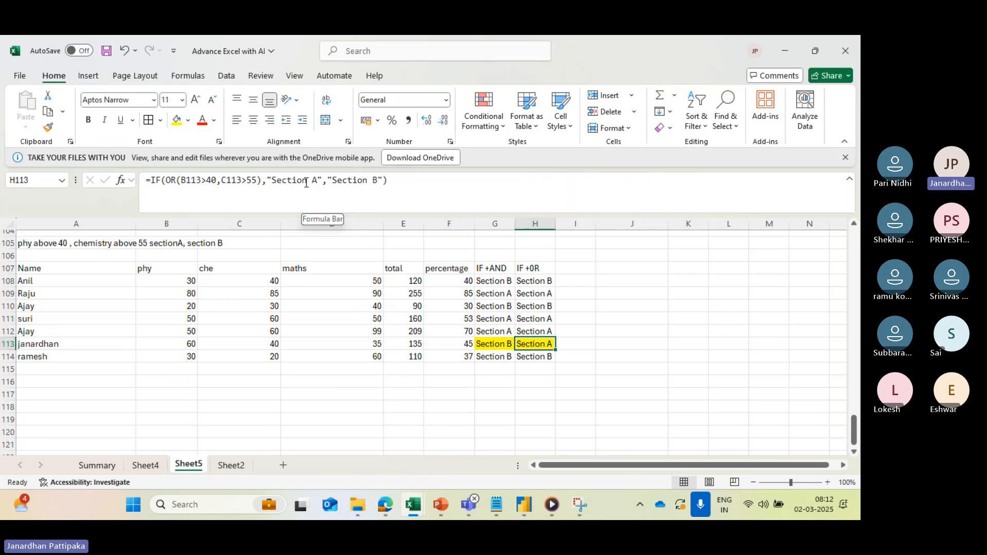
left_click(183, 347)
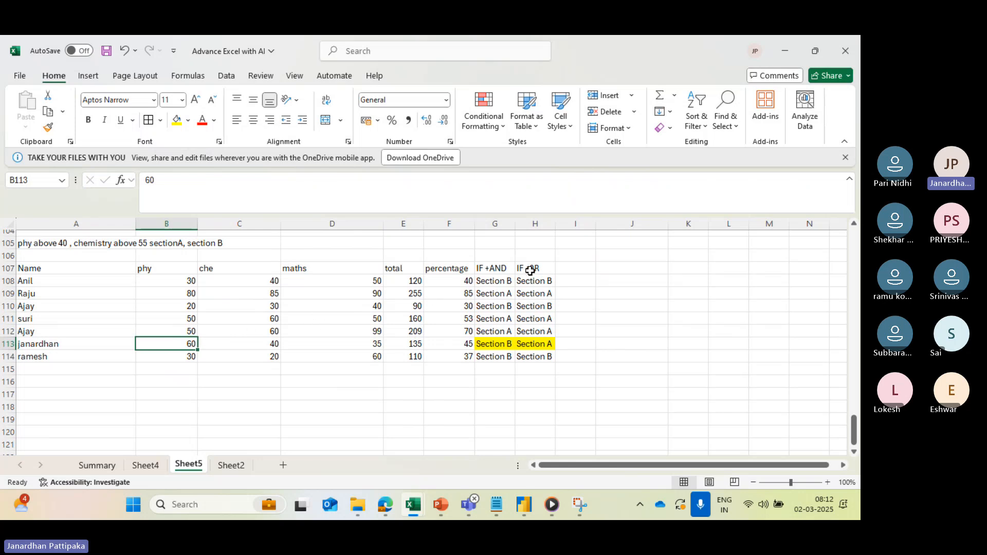
left_click(534, 304)
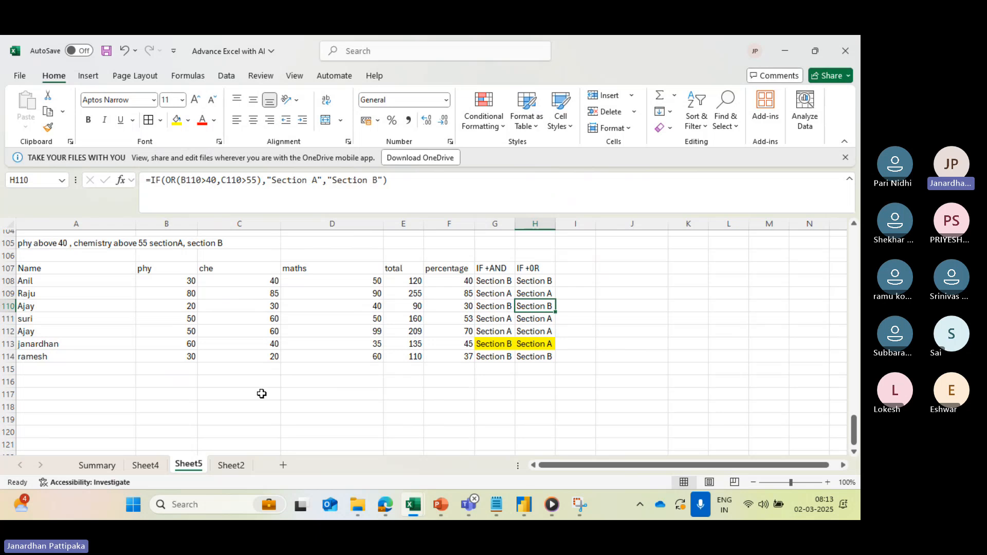
- Enter the heading "Exponent" in A116 and the note using "Caret (^) symbol in A118
scroll(261, 394, "down", 1)
left_click(117, 352)
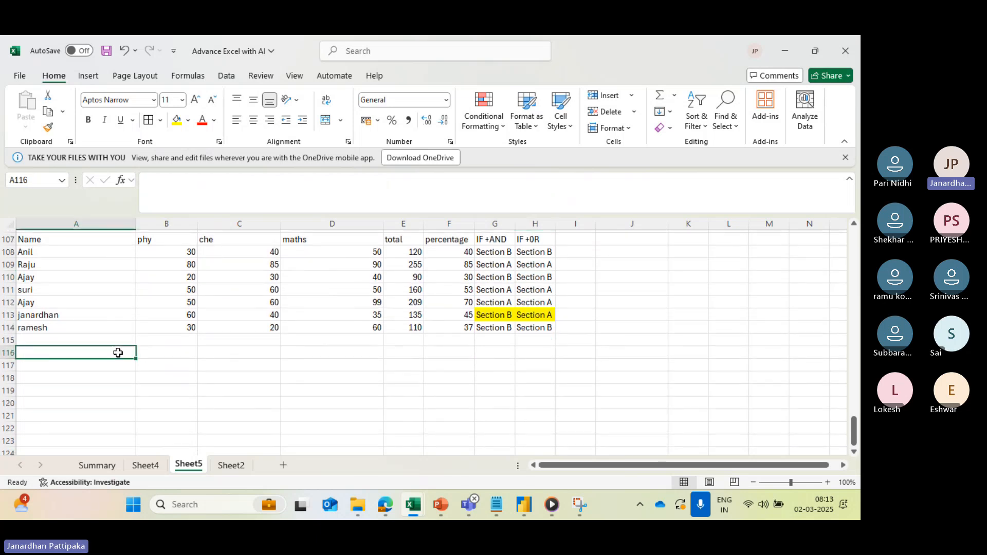
type("Exponent")
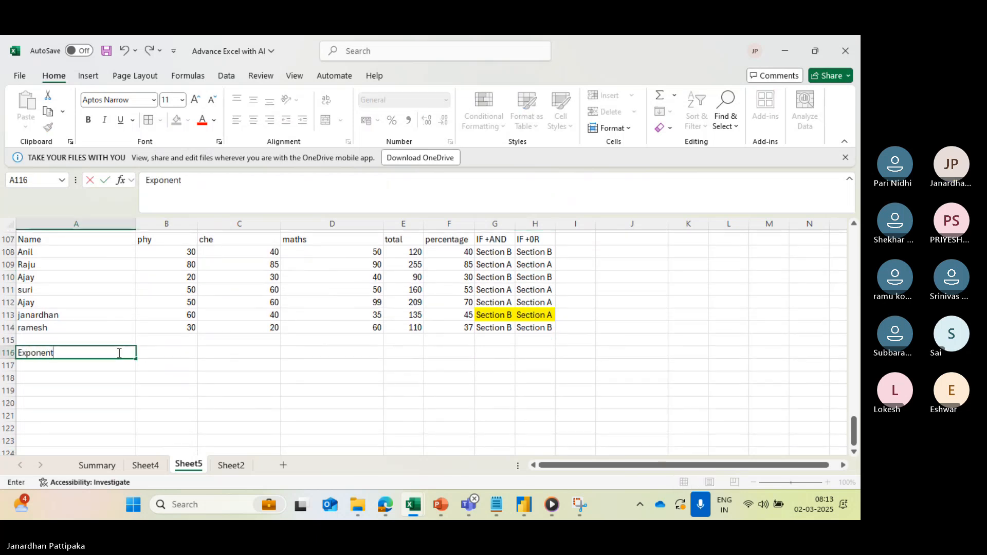
left_click(96, 383)
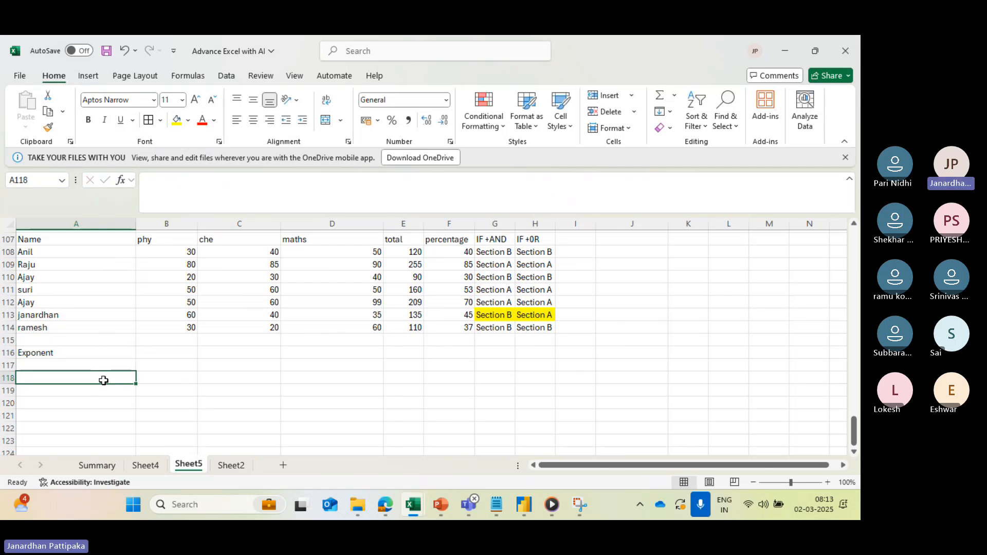
type("using")
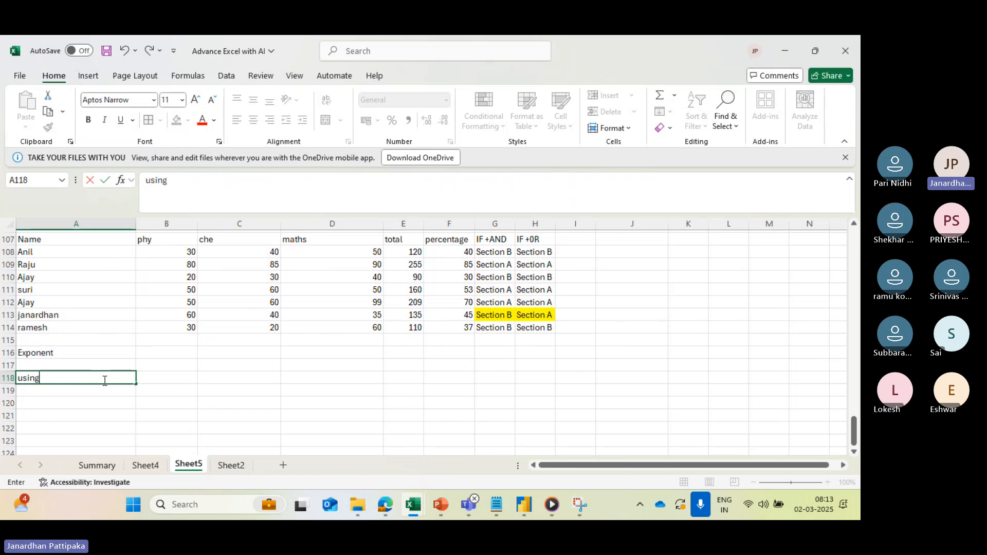
type(" \"Caret (^")
type("symbol")
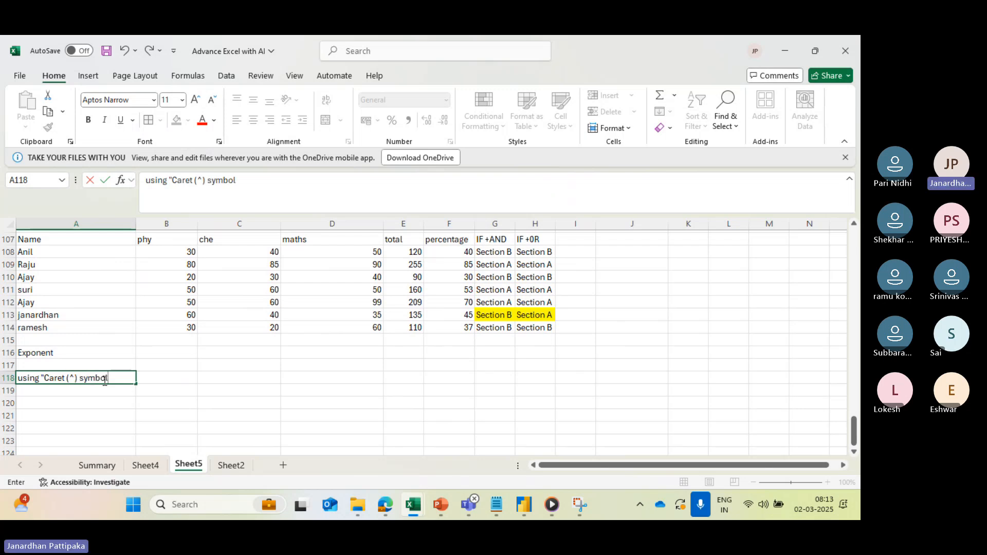
- Add the column headers "base number", "Exponent" and "Result" in A120:C120
scroll(136, 379, "down", 1)
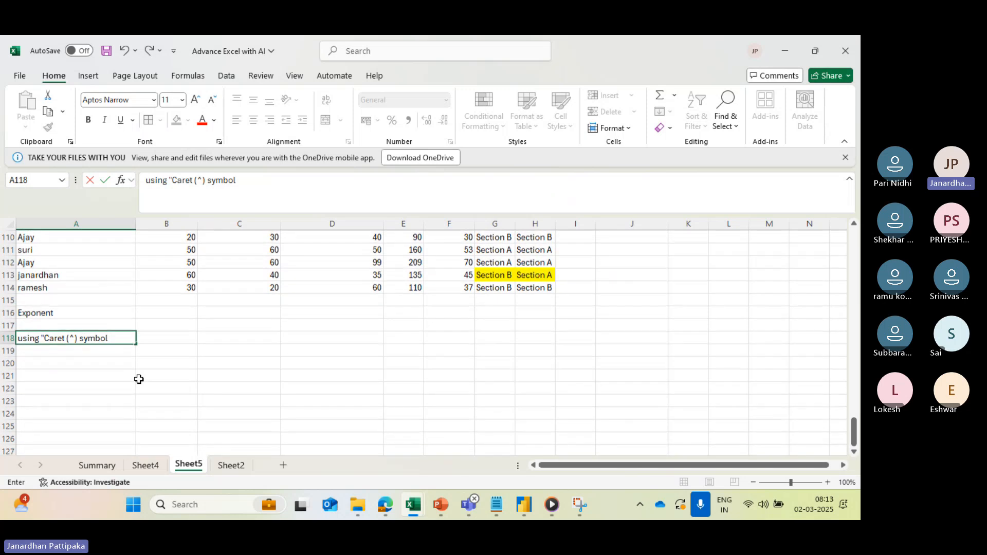
scroll(139, 379, "down", 1)
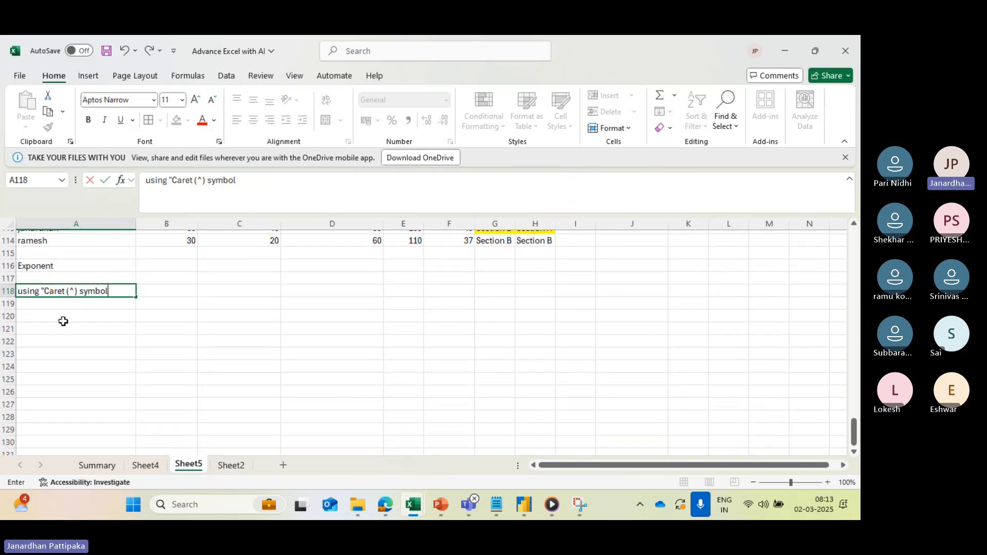
left_click(63, 320)
type("bas")
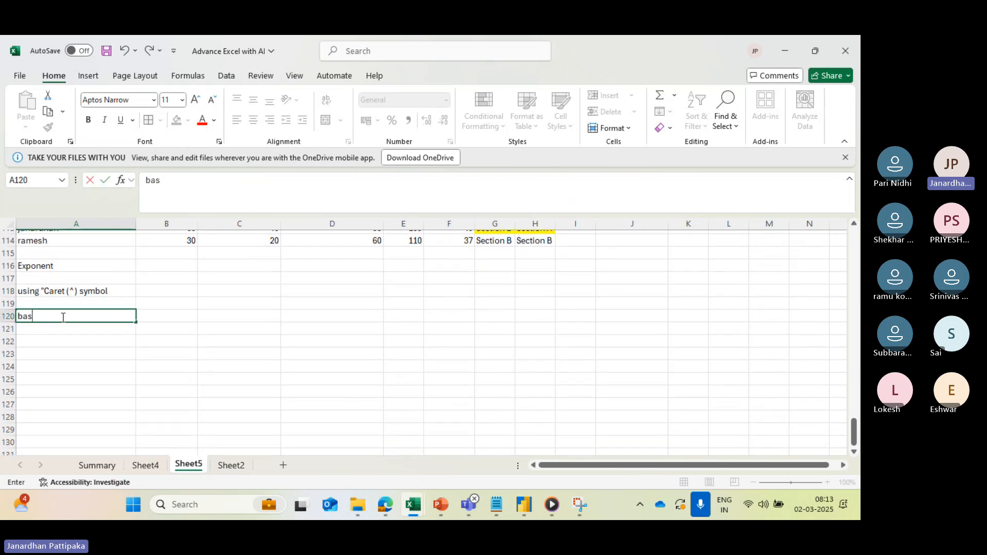
type("e number")
left_click(179, 316)
type("Expon")
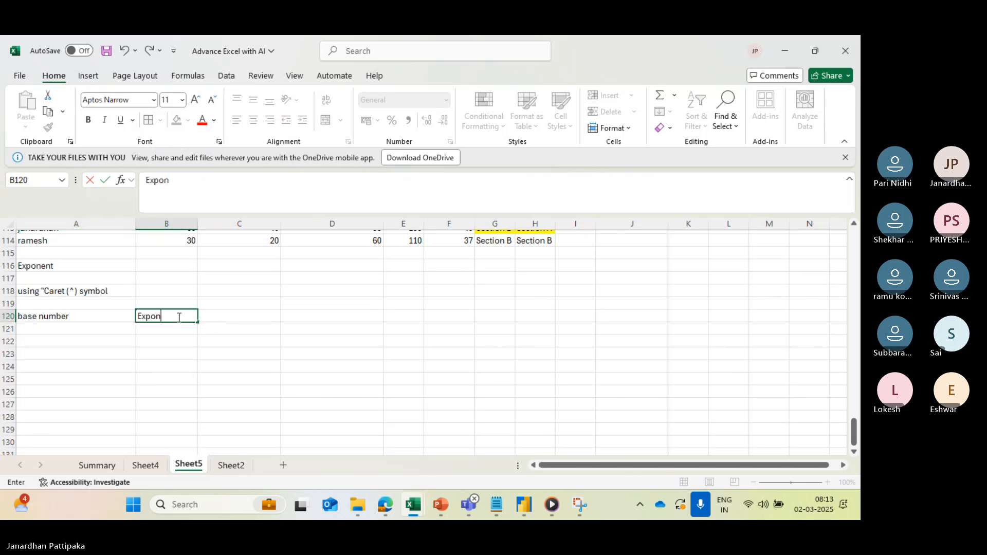
type("ent")
left_click(189, 365)
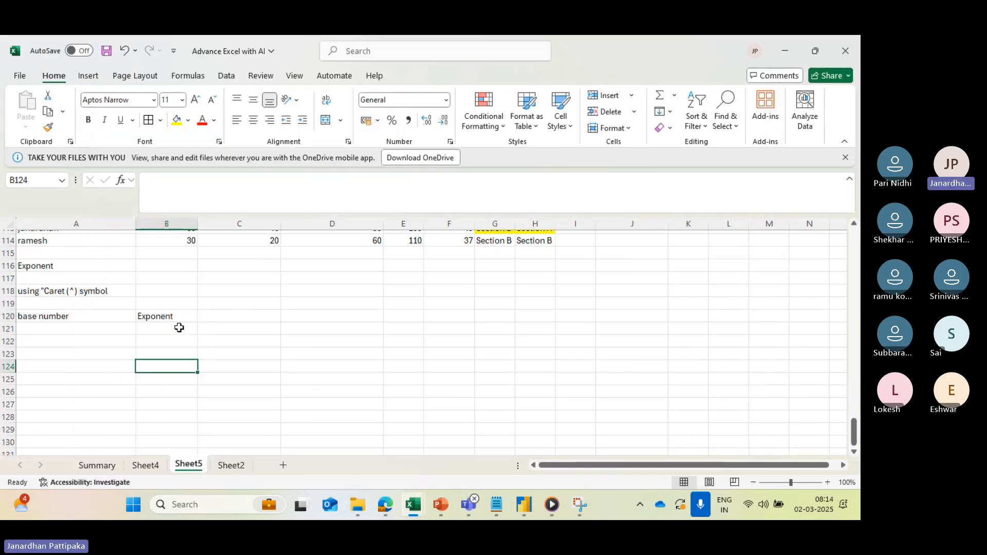
left_click(219, 315)
type("R")
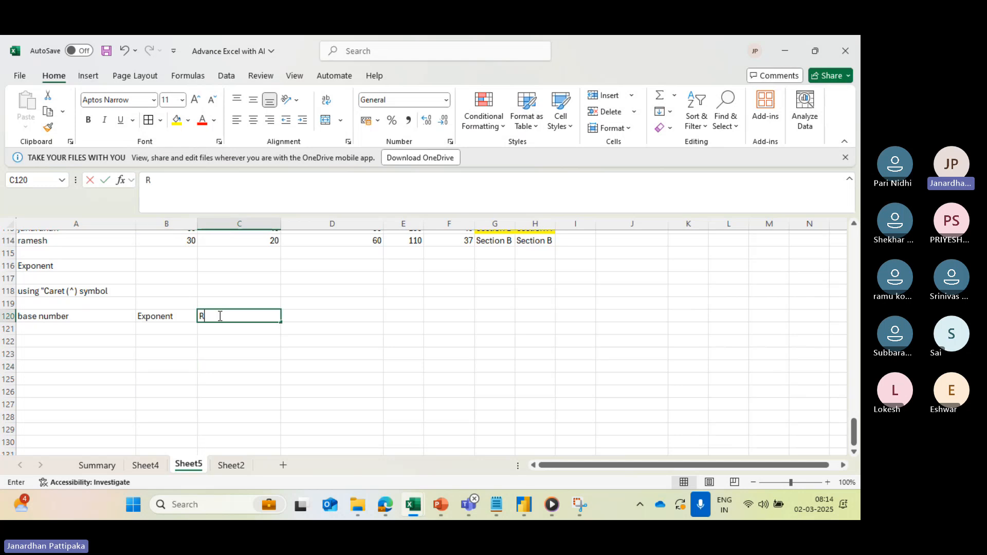
type("esult")
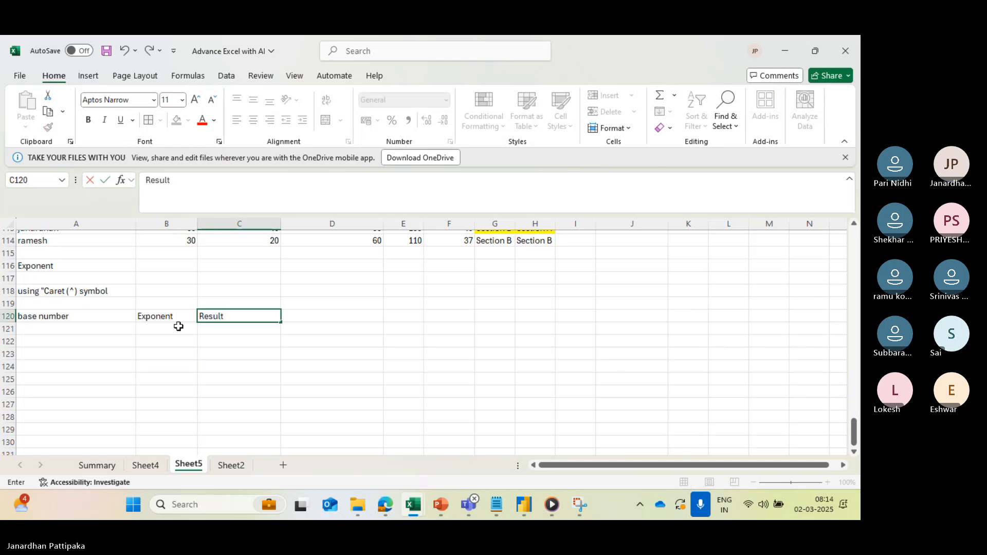
- Fill the base number column in A121:A125 with 3, 3, 5, 6 and 7
left_click(105, 328)
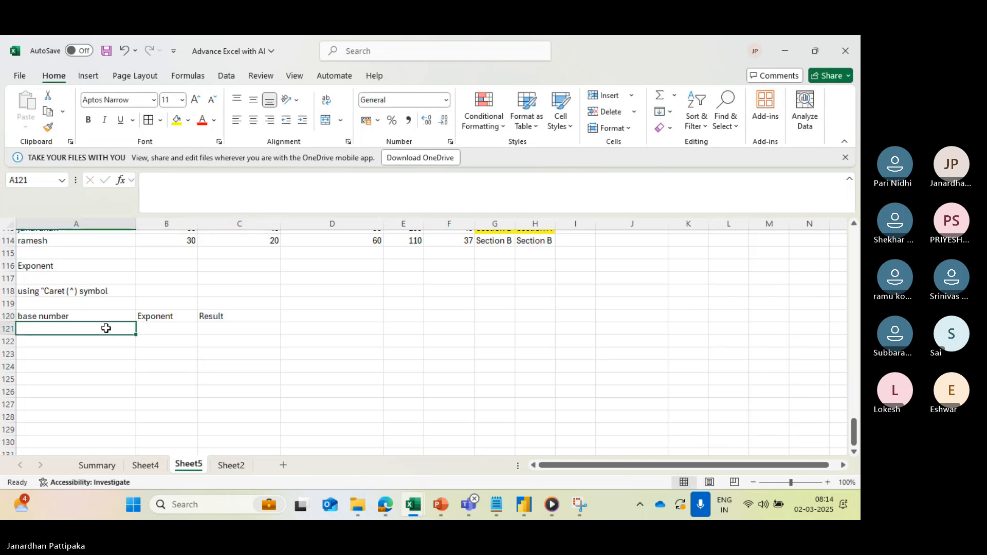
type("3")
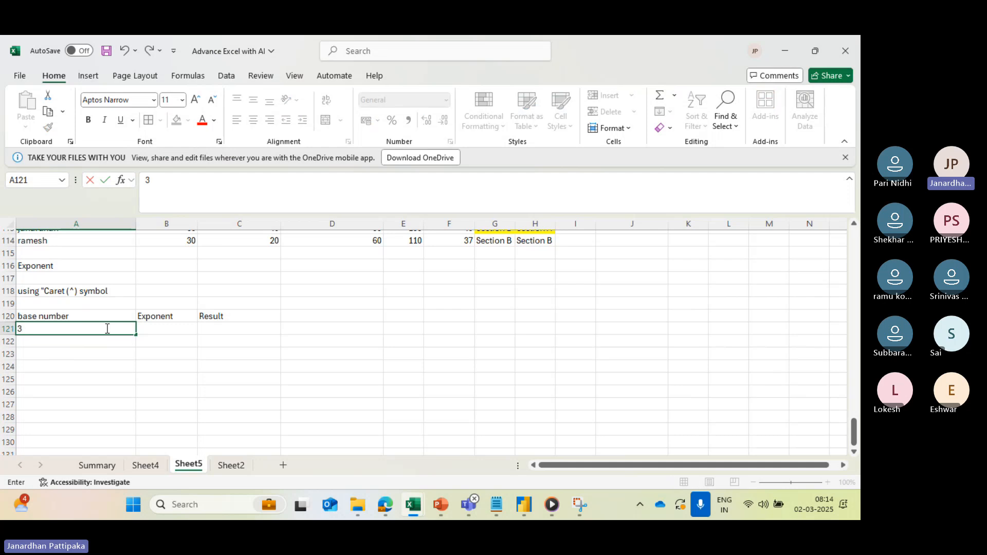
key("Return")
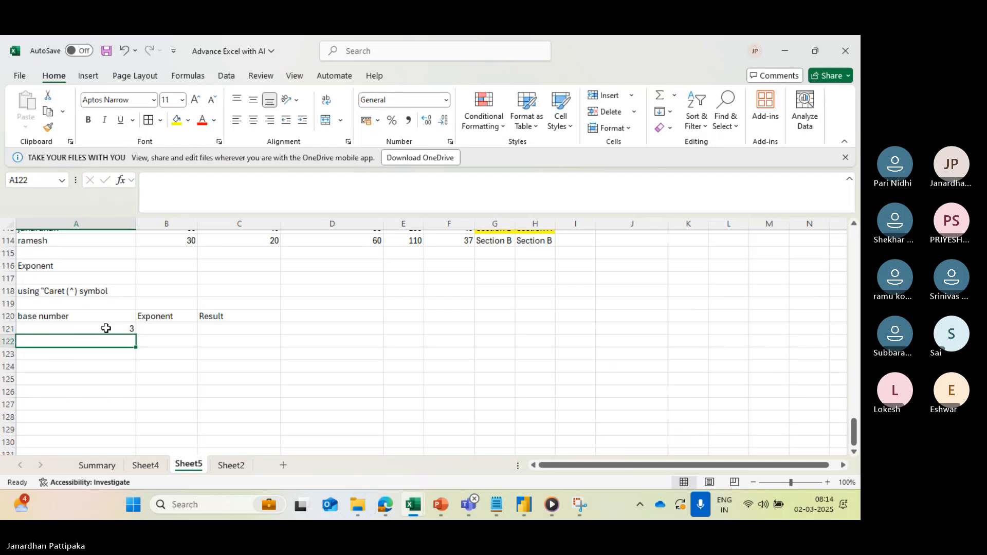
type("3")
key("Return")
type("5")
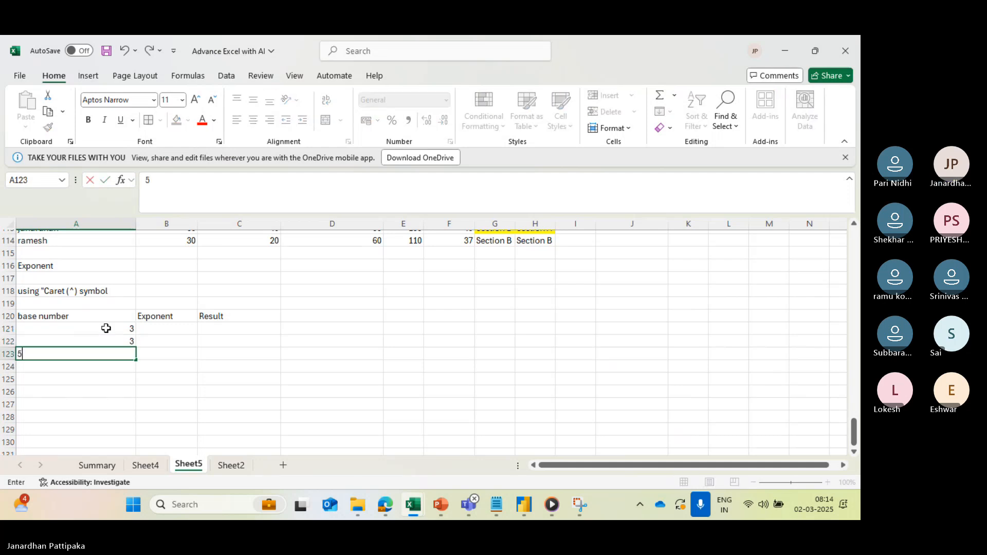
key("Return")
type("6")
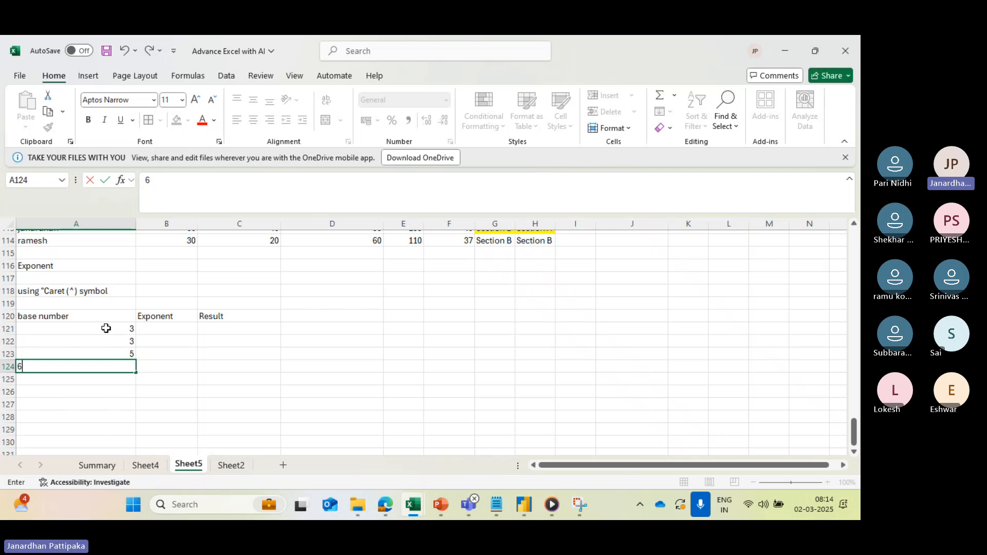
key("Return")
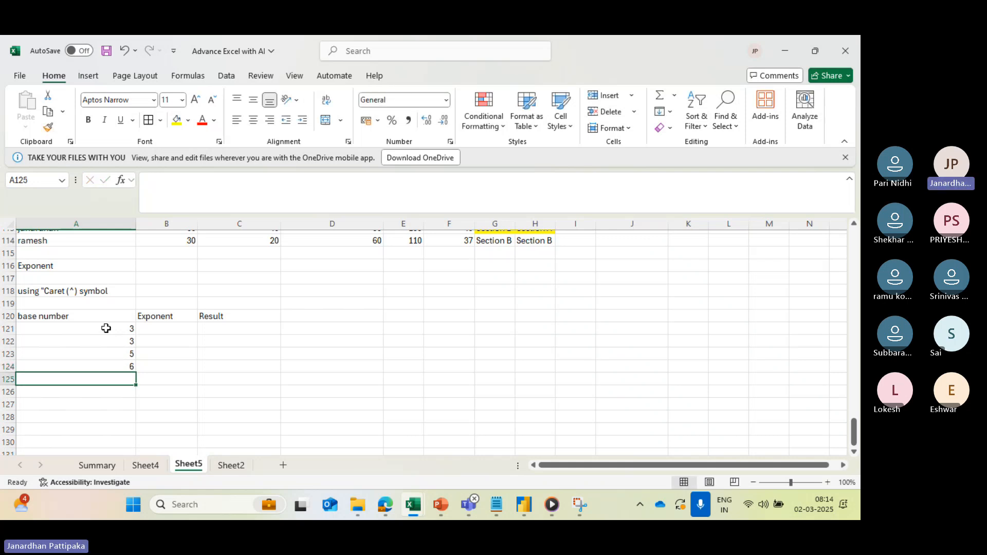
type("7")
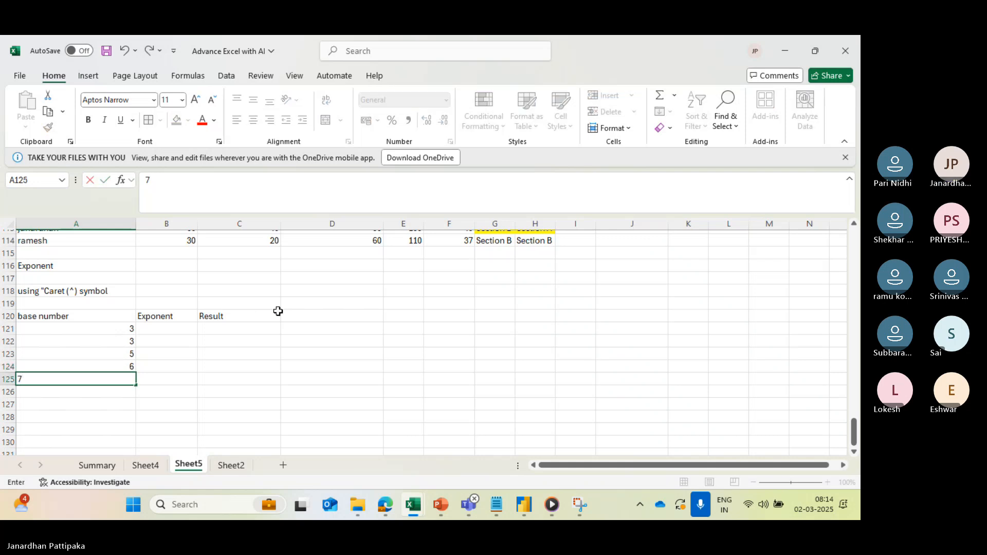
- Fill the Exponent column in B121:B125 with 2, 3, 3, 4 and 5
left_click(158, 328)
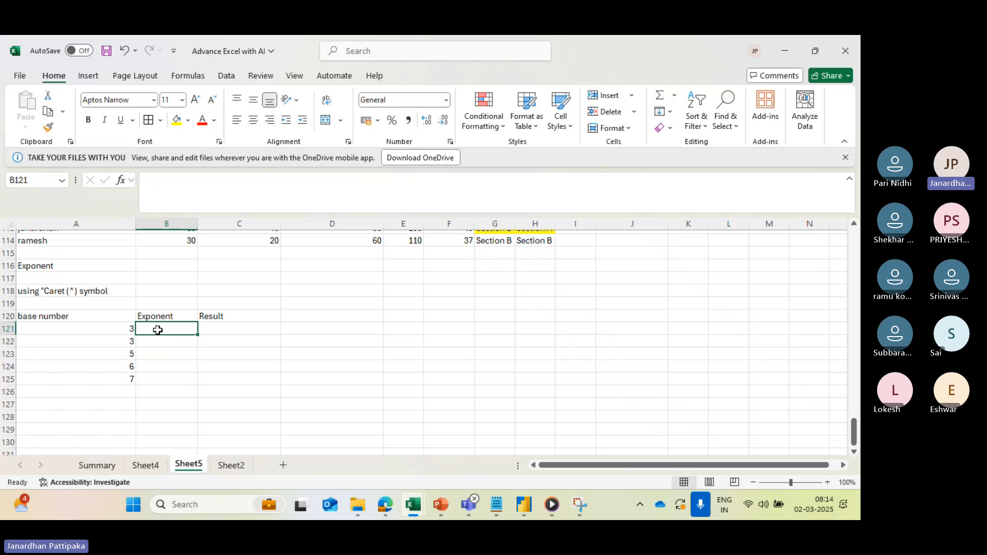
type("2")
key("Return")
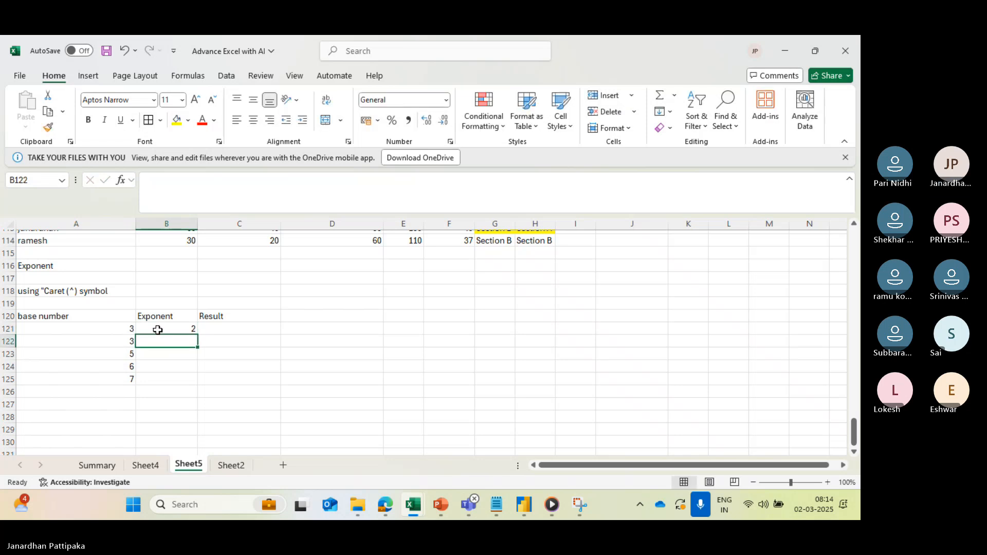
type("3")
key("Return")
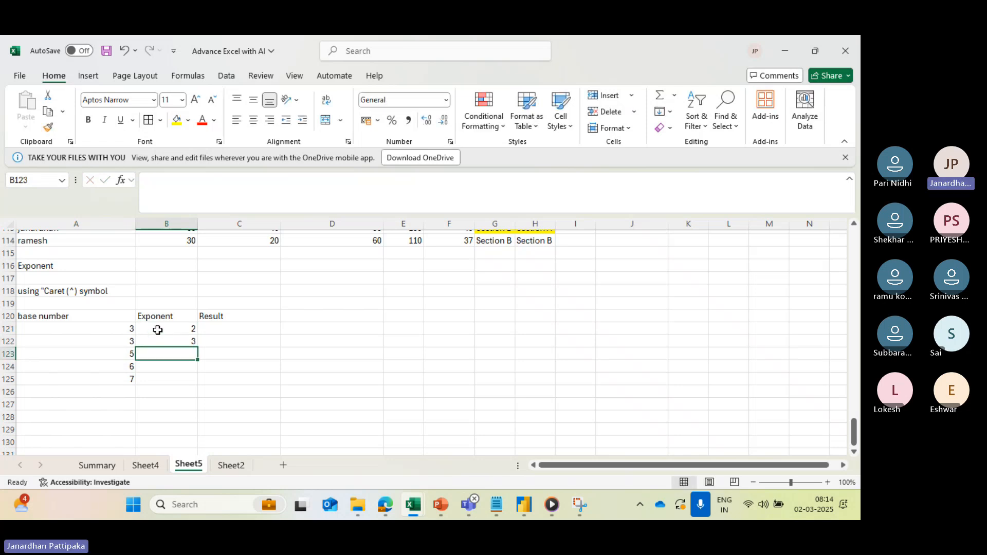
type("3")
key("Return")
type("4")
key("Return")
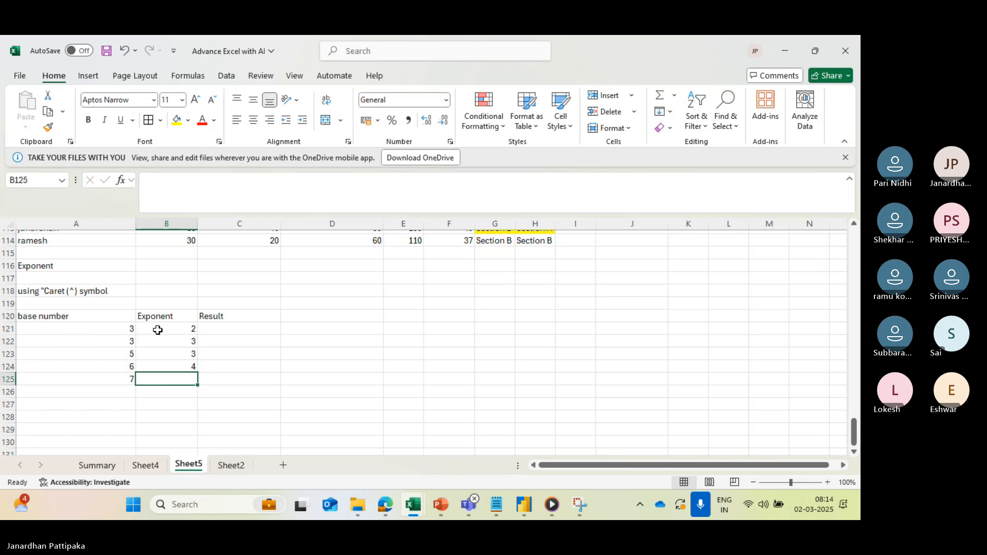
type("5")
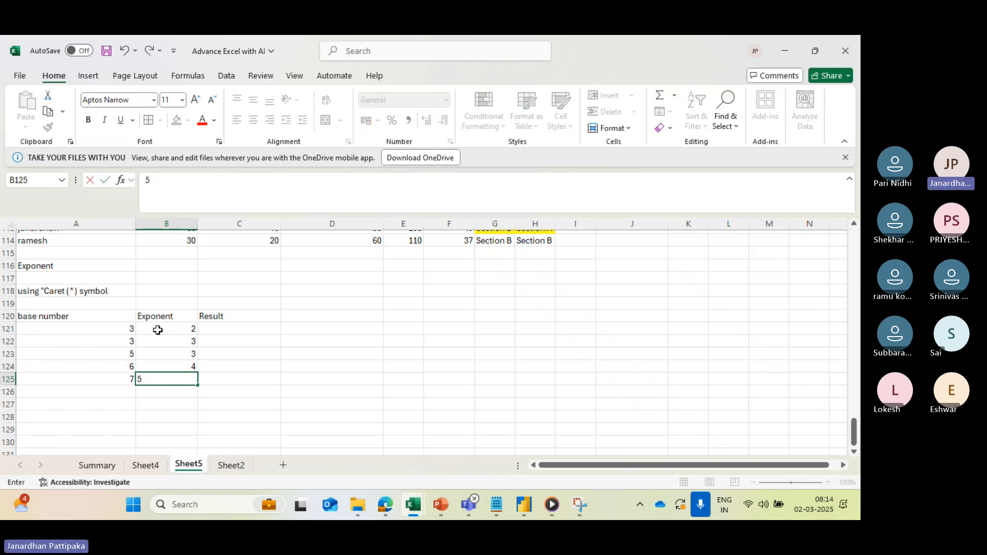
- Calculate the first power in C121 with the formula =A121^B121
left_click(210, 331)
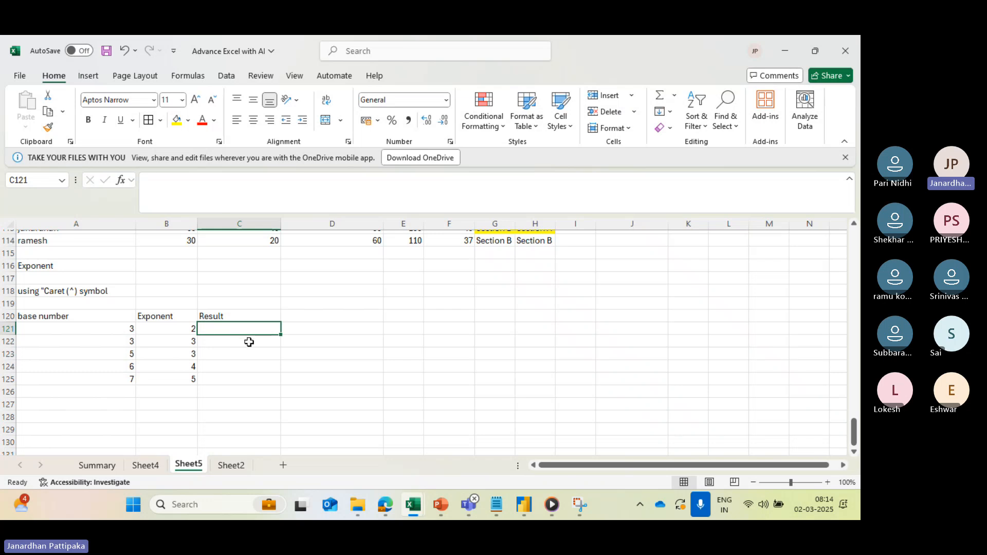
type("=")
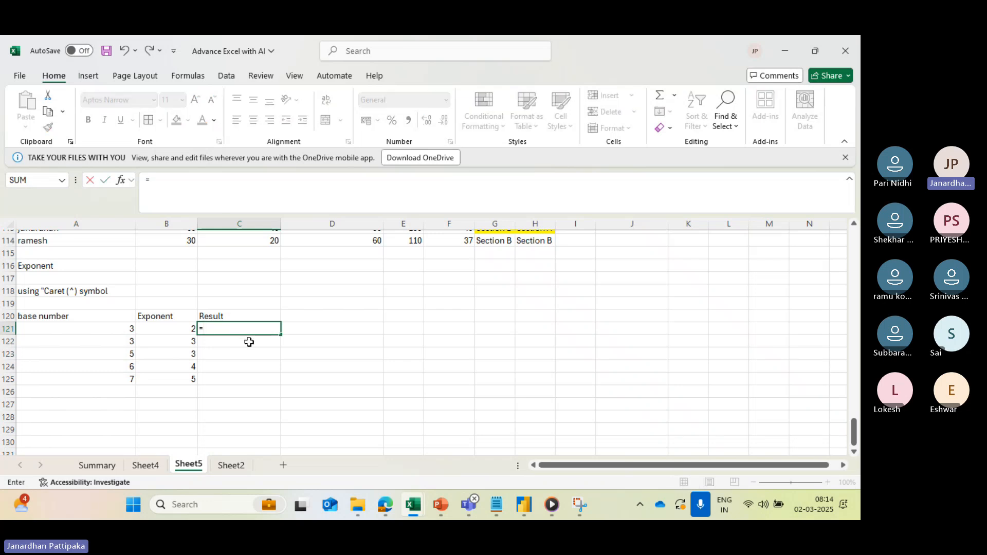
left_click(114, 330)
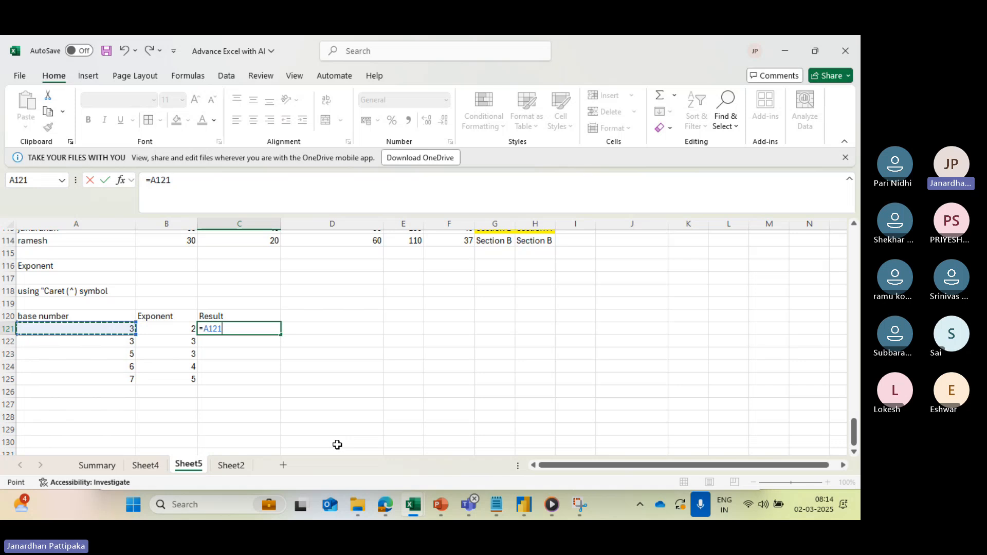
type("^")
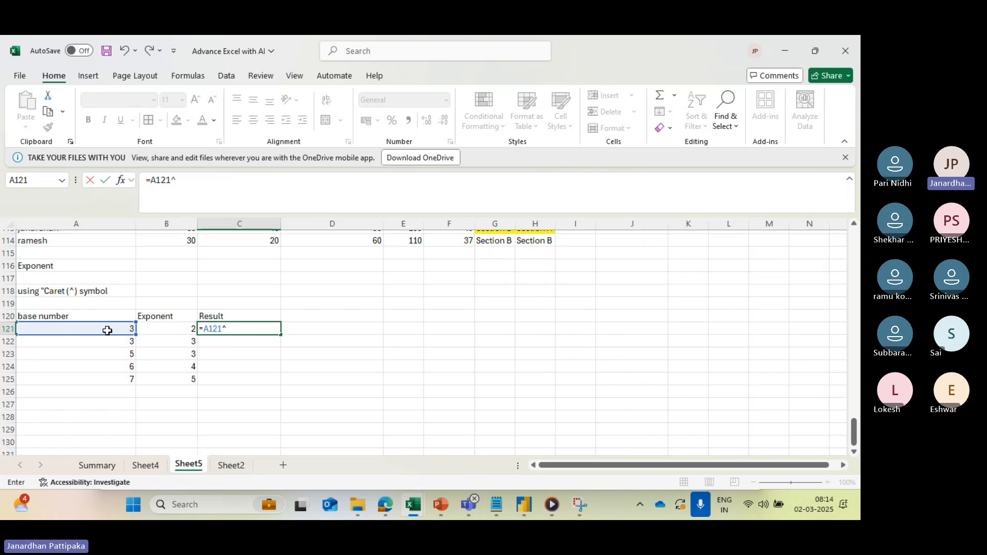
left_click(165, 328)
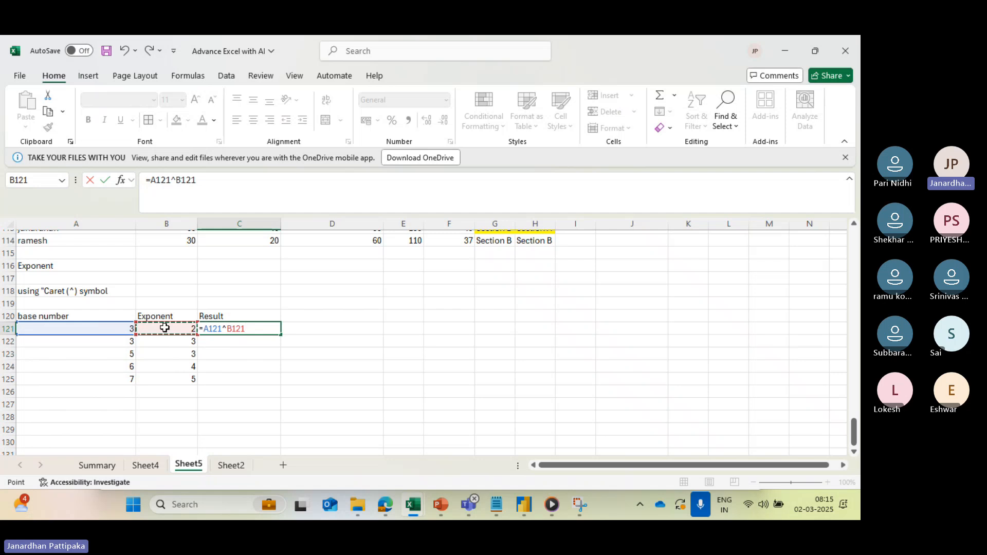
key("Return")
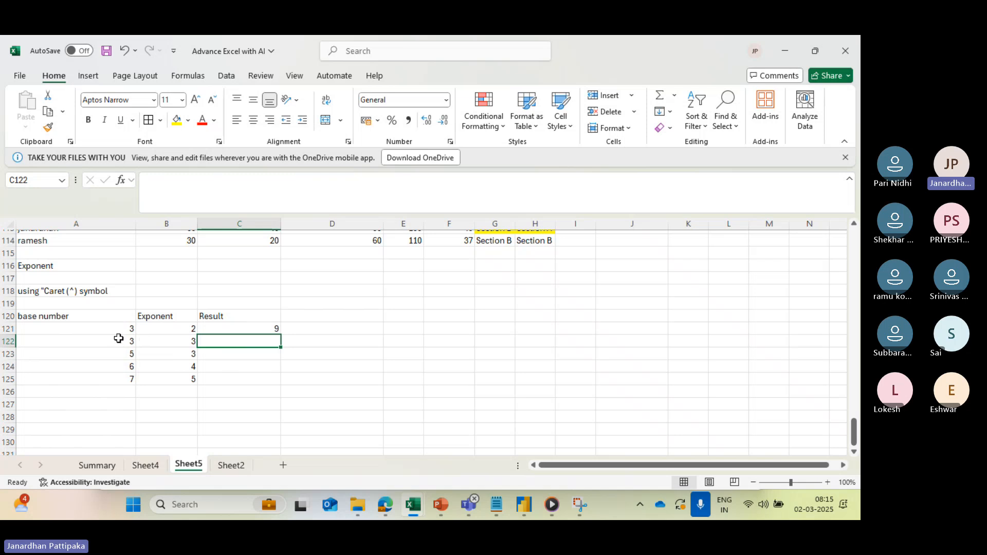
- Add another example in row 126 with base number 3 and exponent 100
left_click(190, 328)
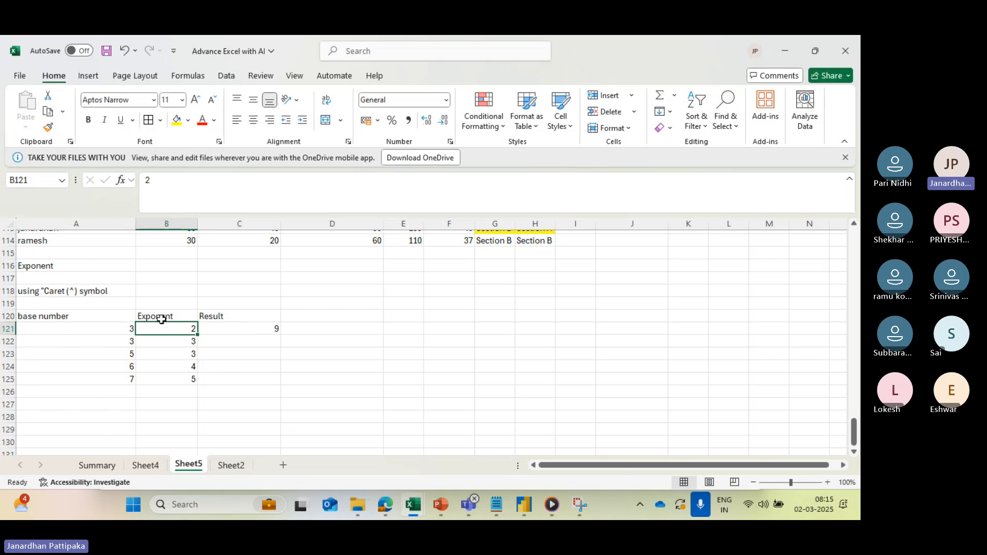
left_click(130, 391)
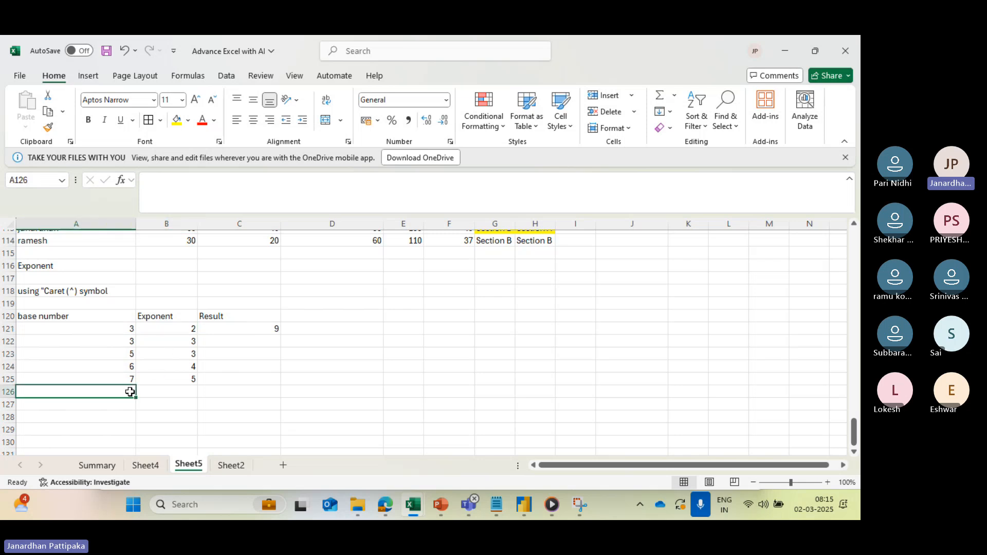
type("3")
left_click(189, 391)
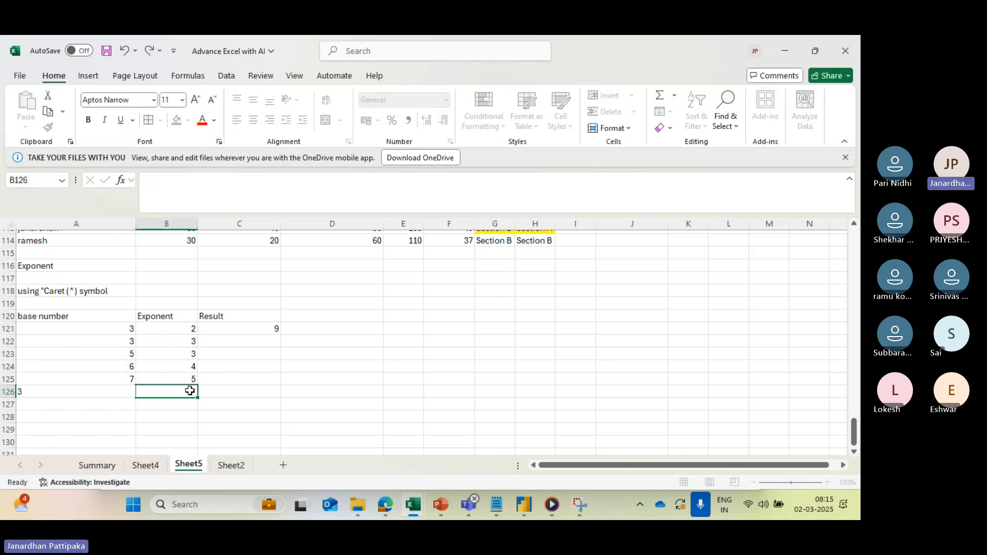
type("100")
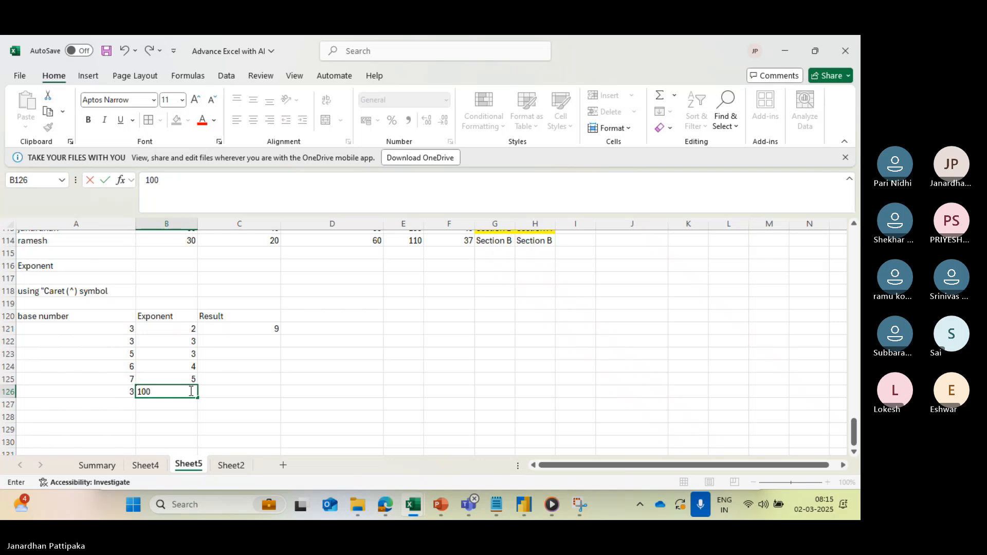
left_click(242, 363)
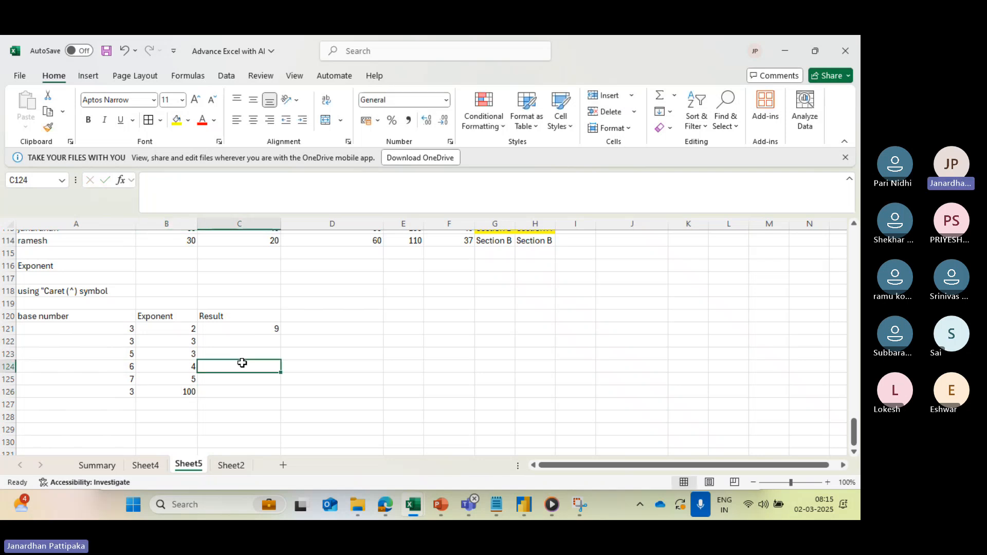
- Copy the power formula from C121 down through C126 and widen column C to fit the large result
left_click(243, 330)
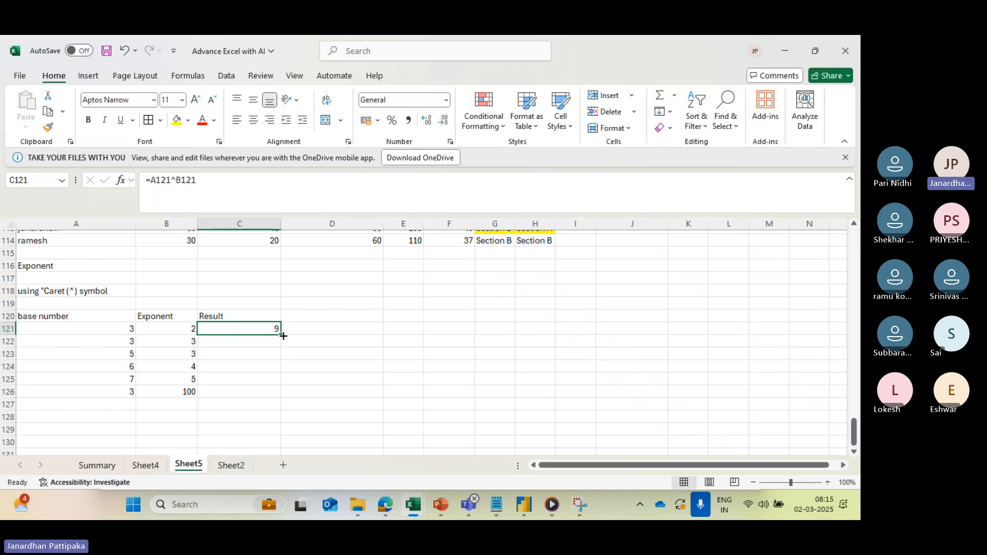
left_click_drag(283, 335, 281, 397)
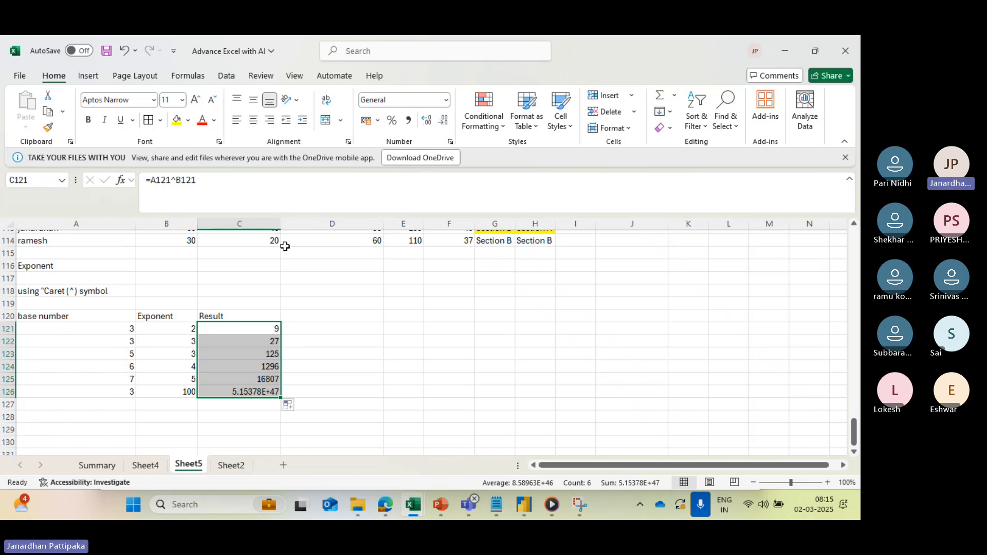
left_click_drag(279, 229, 342, 229)
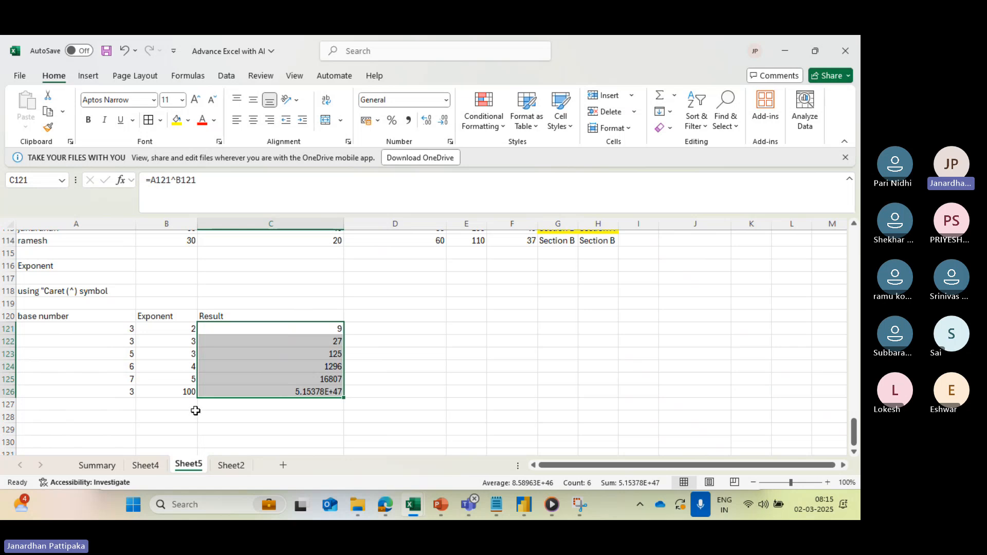
- Change the exponent in B126 to 20
left_click(189, 394)
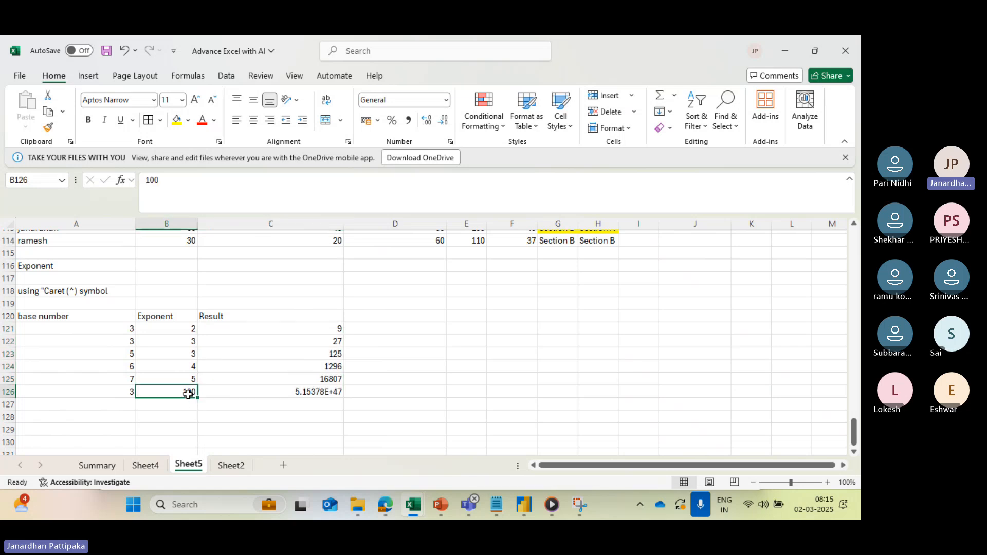
type("20")
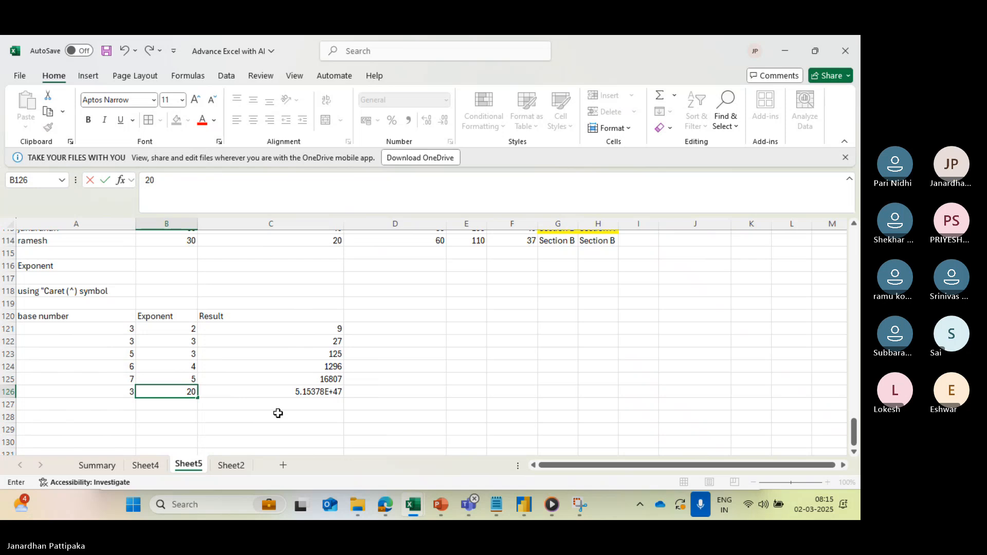
left_click(278, 414)
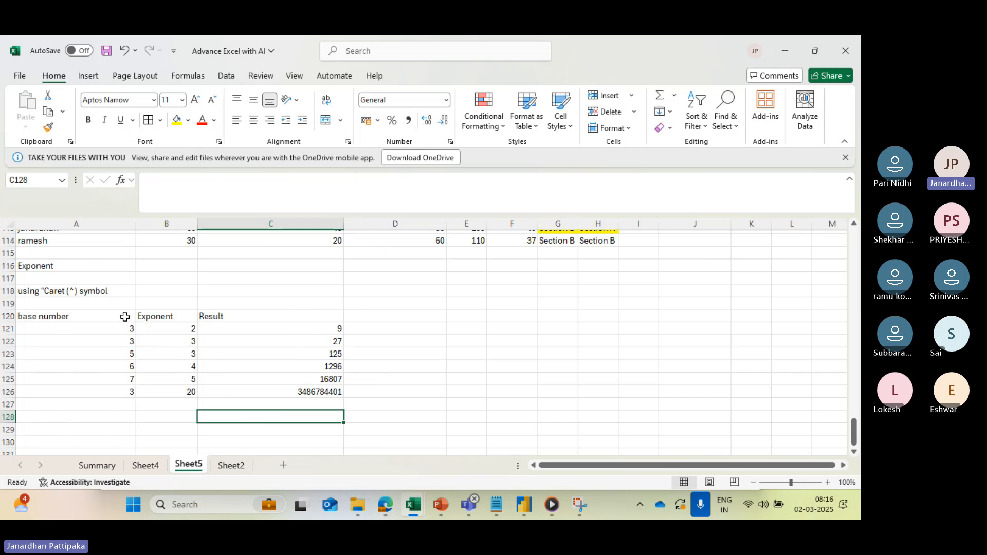
left_click(56, 269)
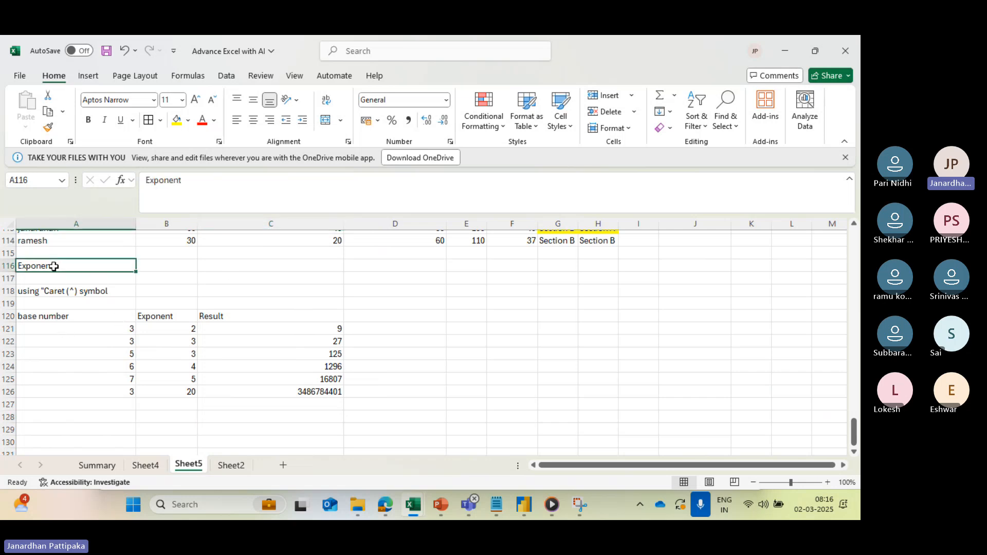
left_click(80, 297)
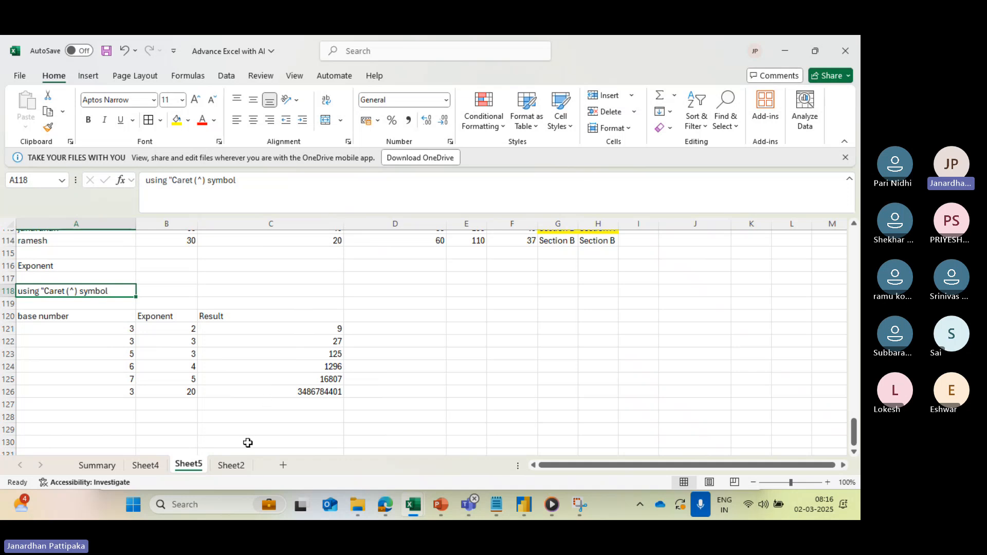
- Add a new blank worksheet after Sheet2
left_click(233, 465)
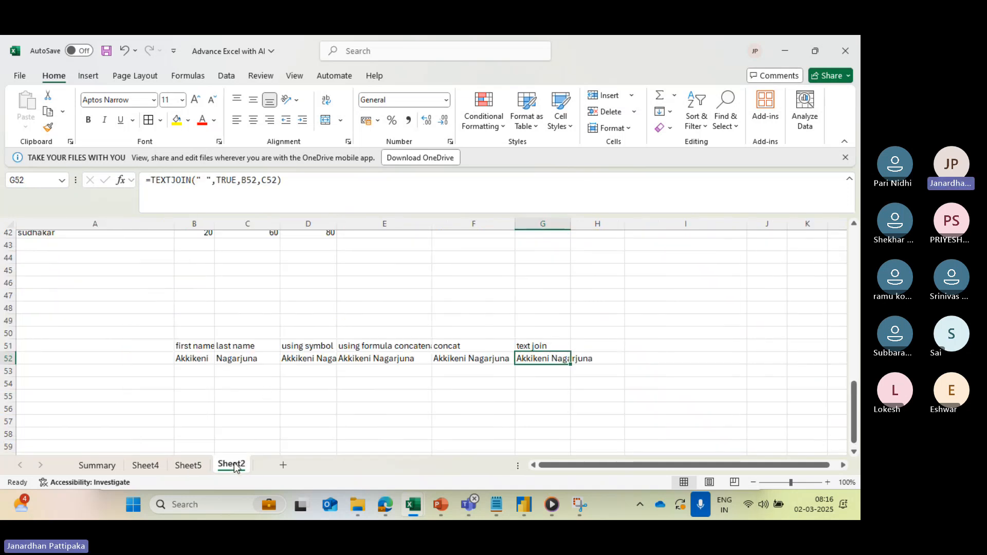
left_click(283, 465)
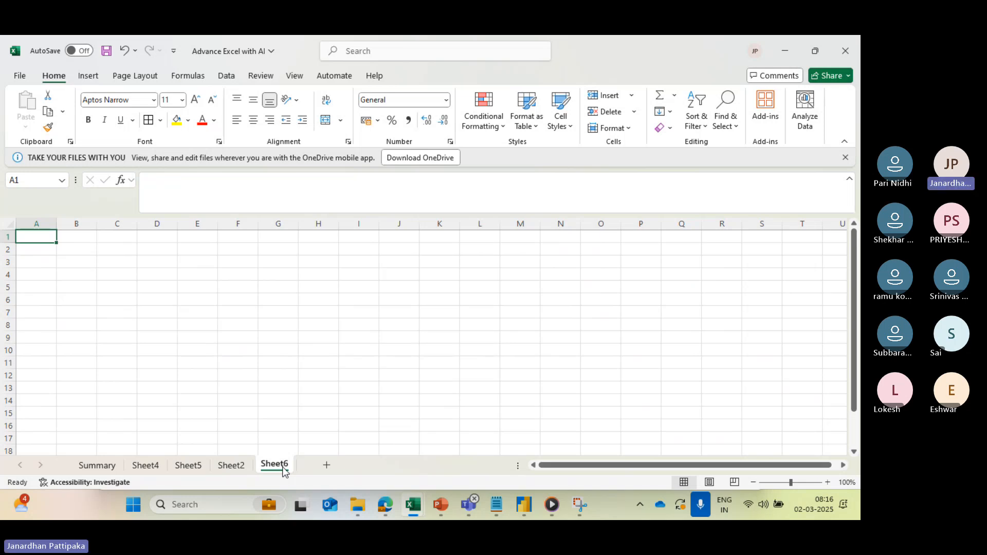
- Enter the labels "Sum if" in cell A2 and "Average if" in cell A3
left_click(52, 255)
type("Sum if")
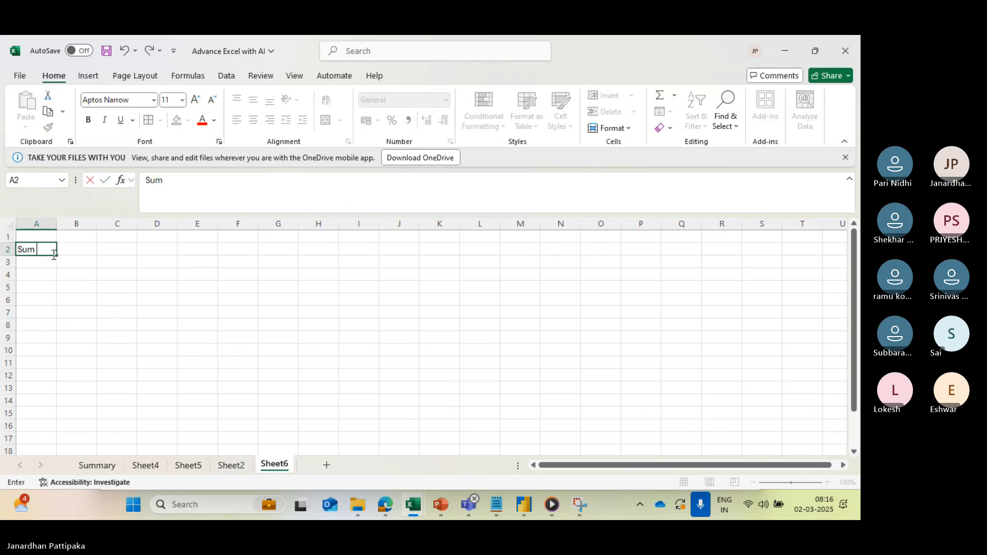
left_click(41, 264)
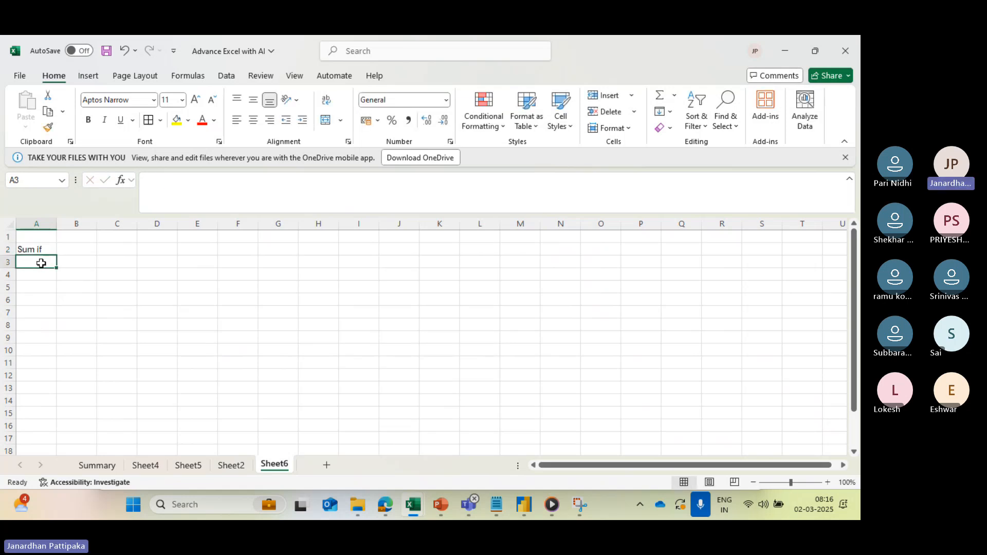
type("Ave")
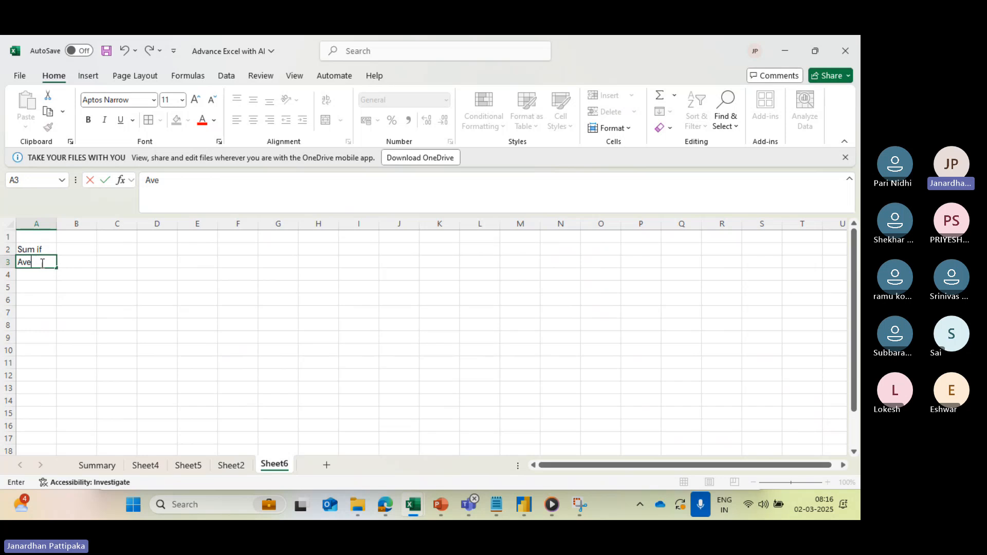
type("rage if")
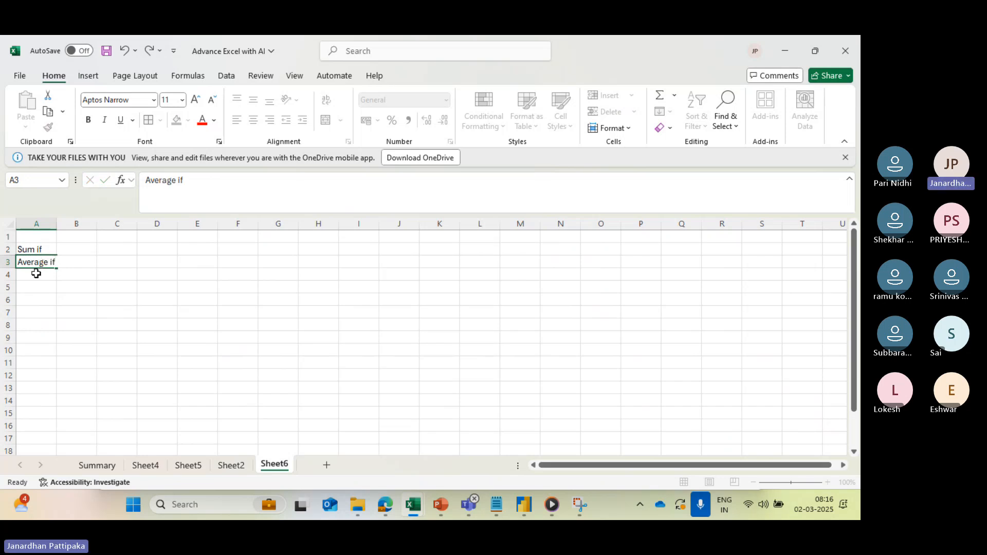
key("Return")
- Add the labels "count if" in cell A4 and "Sum prodyct" in cell A5
type("count if")
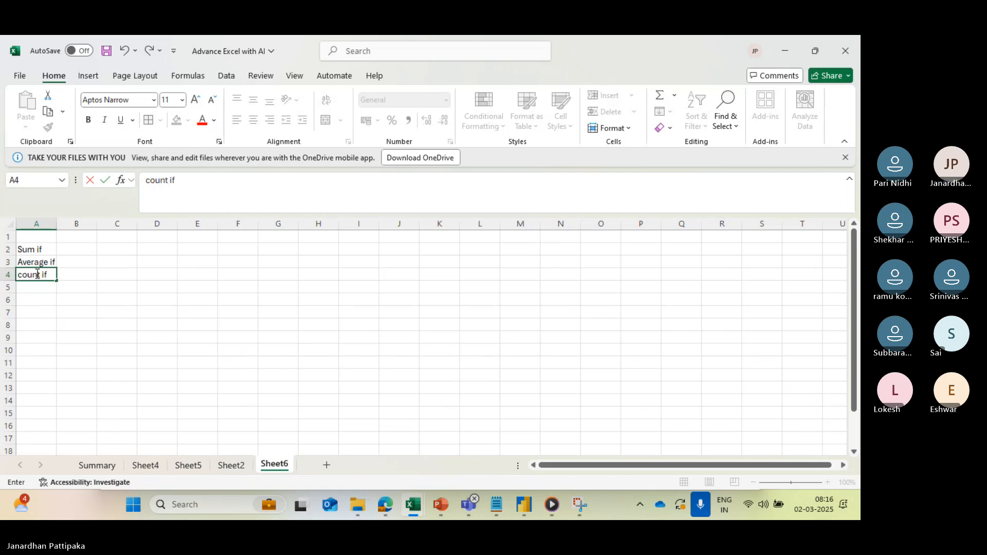
key("Return")
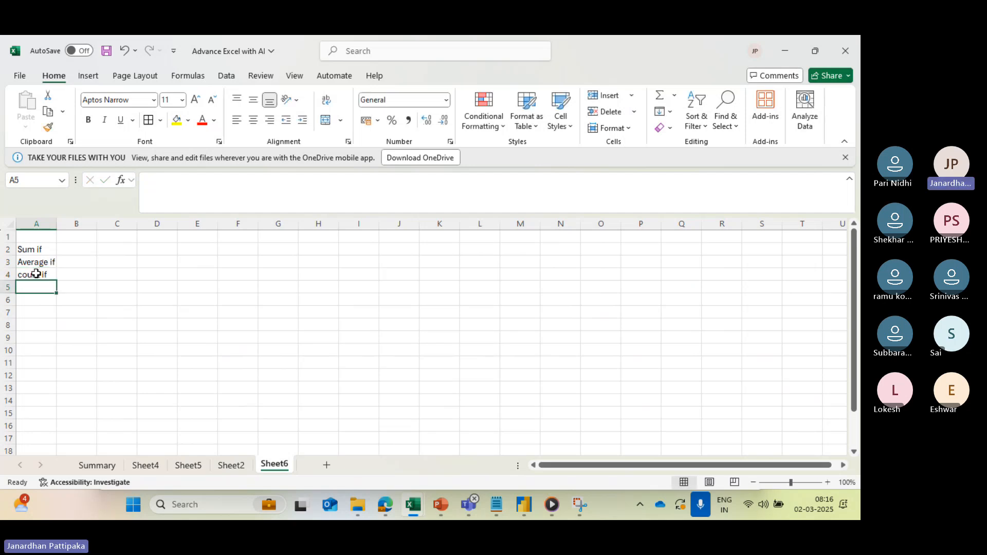
type("Sum pr")
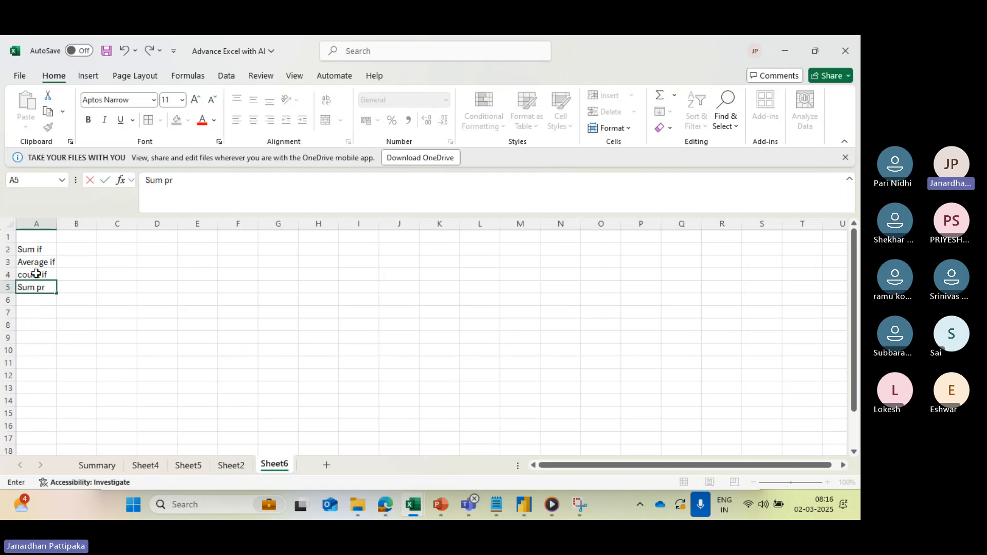
type("odyc")
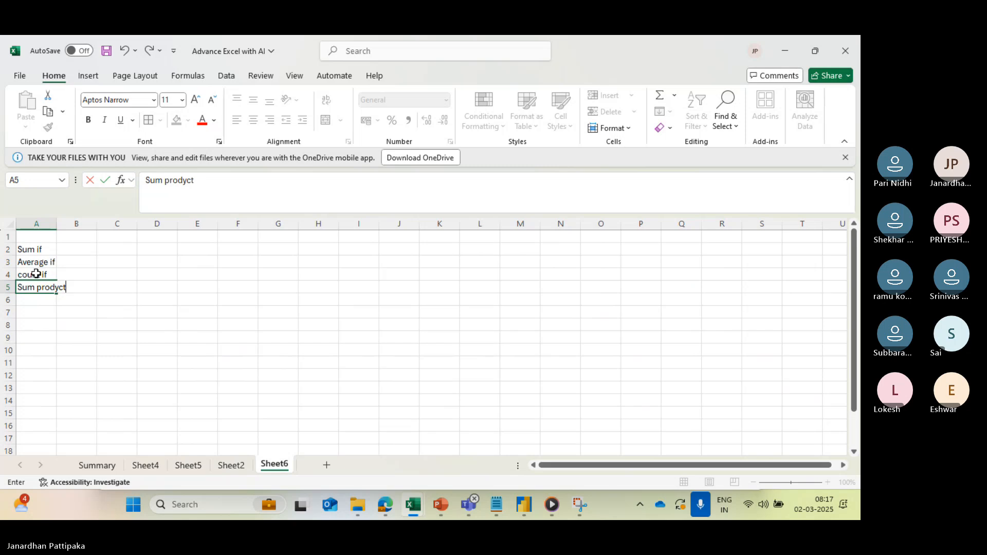
type("t")
- List the lookup functions "v-look up", "H-look up" and "X-look up" in cells C2 to C4
left_click(109, 253)
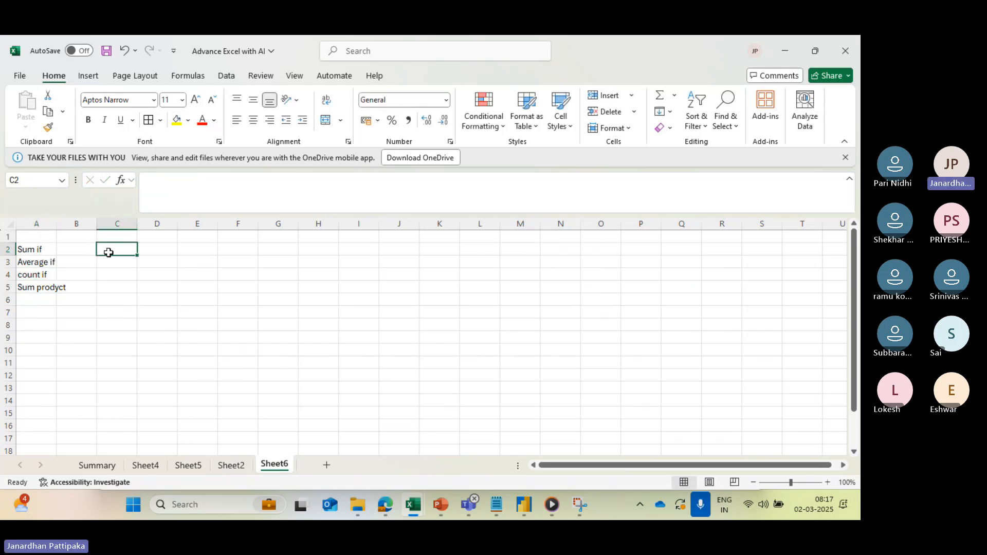
type("v")
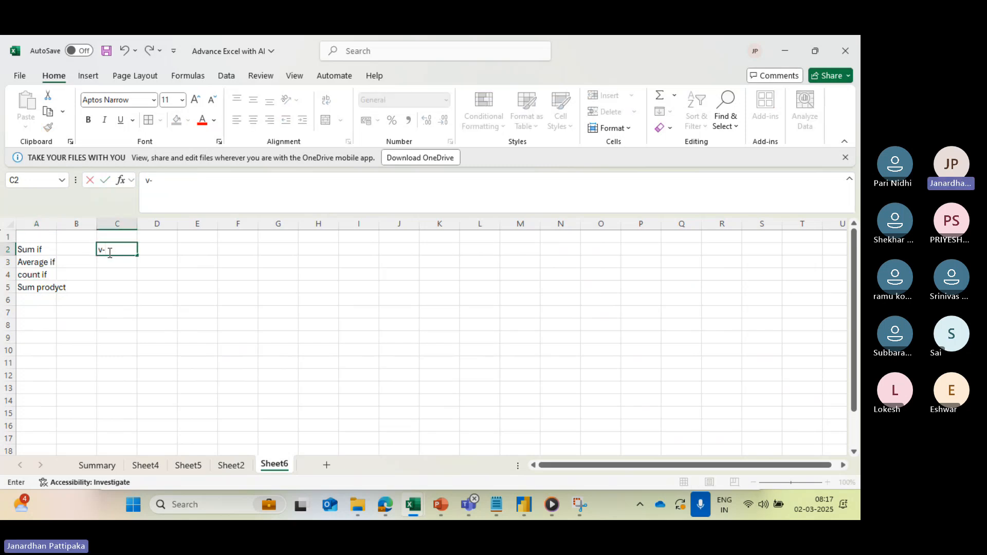
type("-look up")
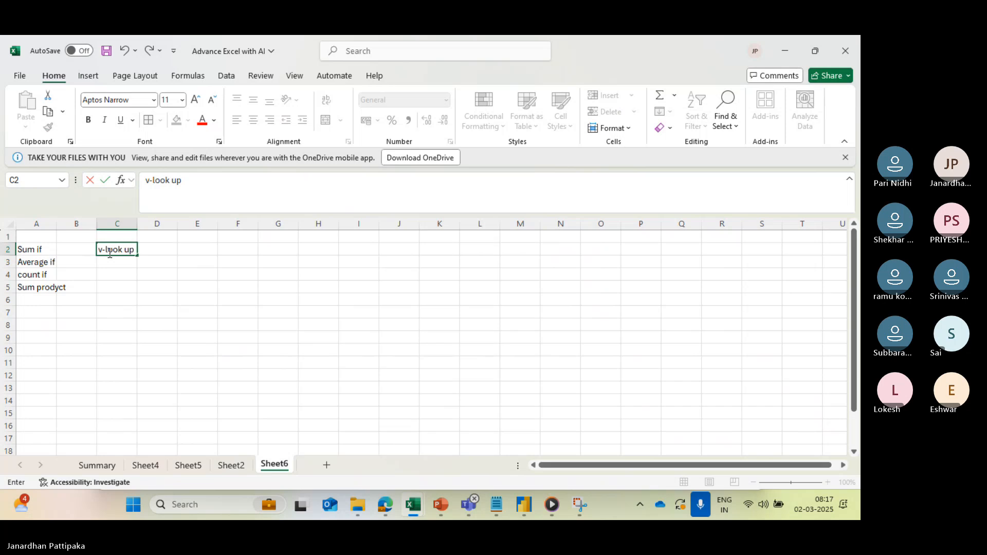
left_click(116, 263)
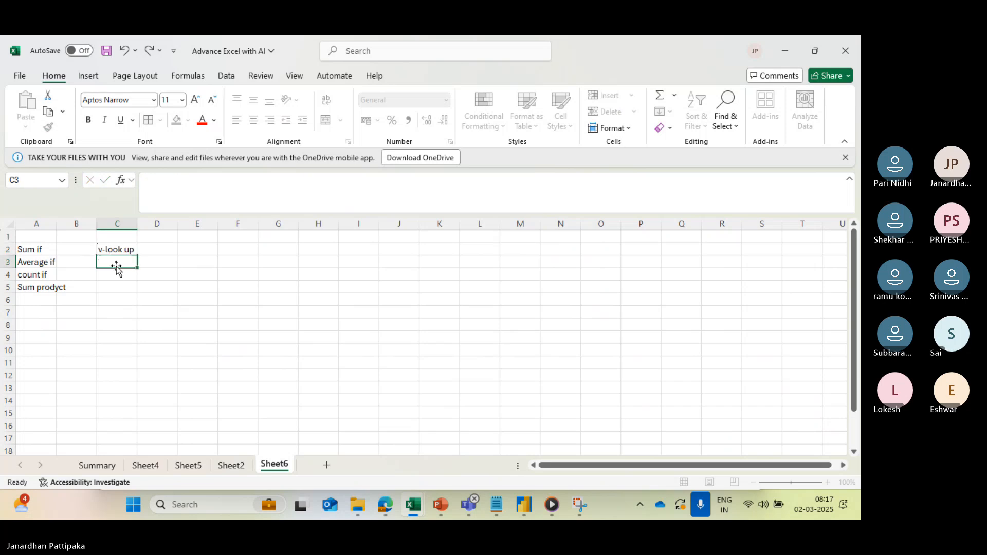
type("H-look i")
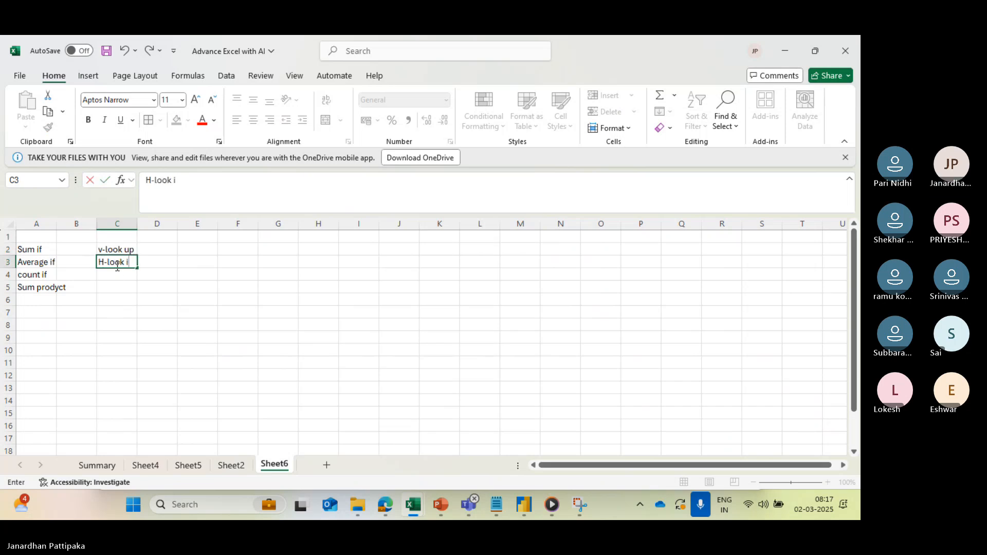
key("BackSpace")
type("upo")
key("Return")
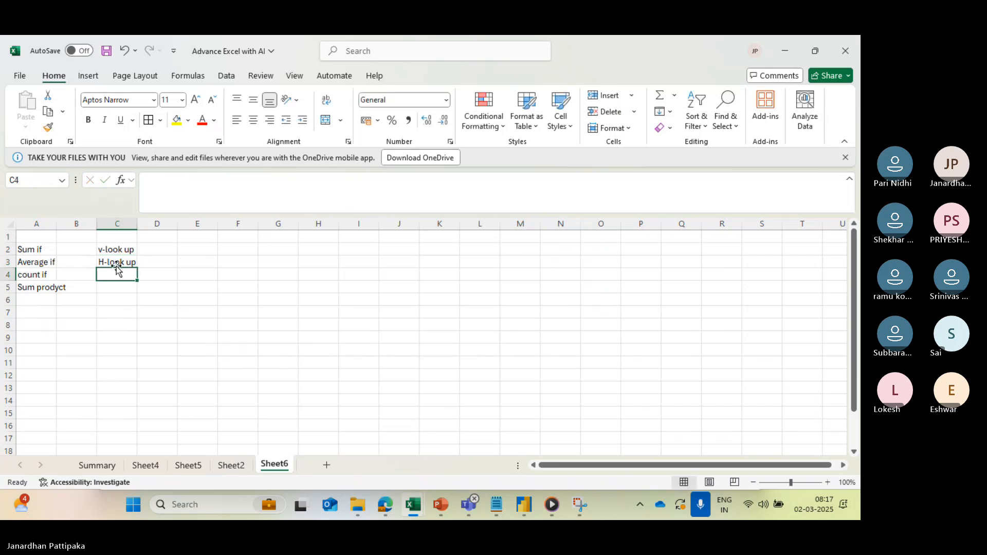
type("X-")
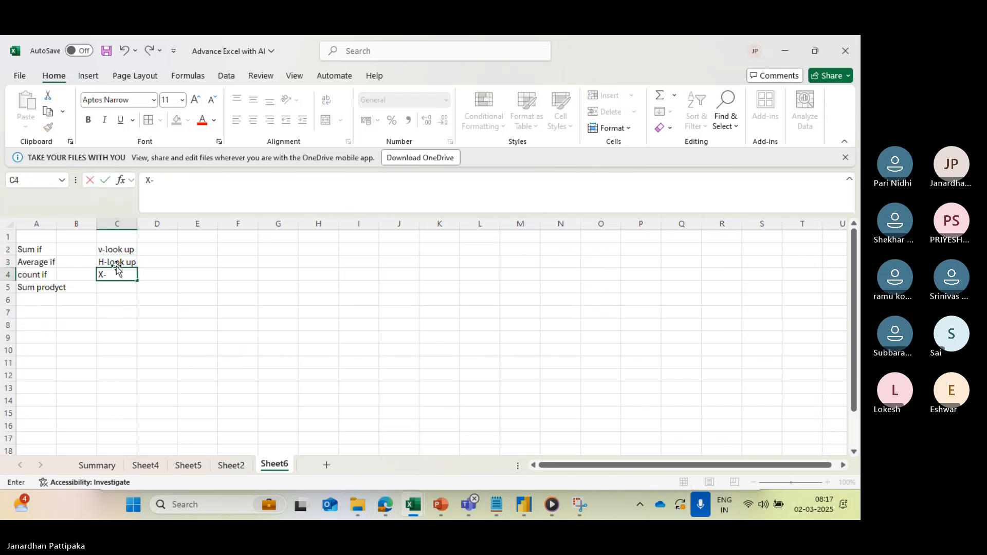
type("look up")
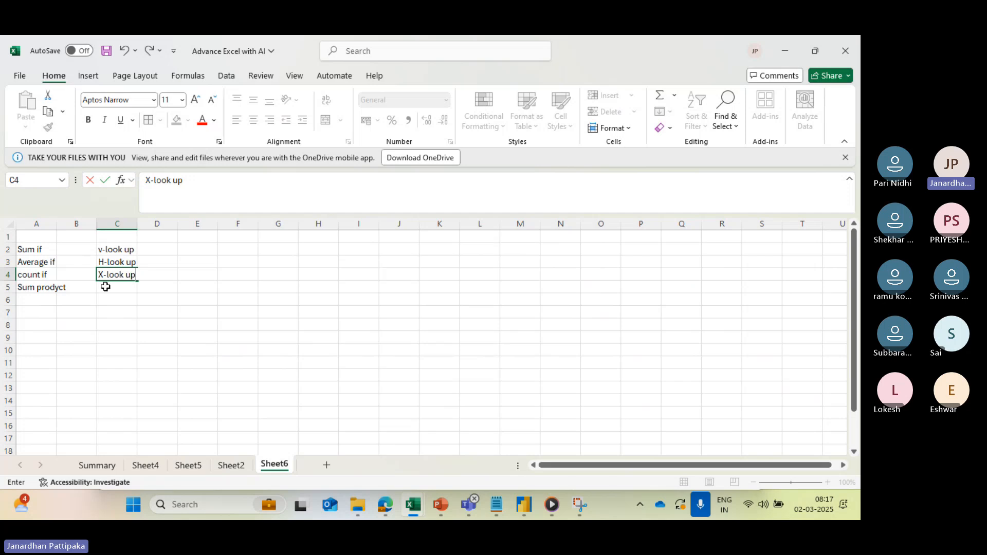
left_click(90, 321)
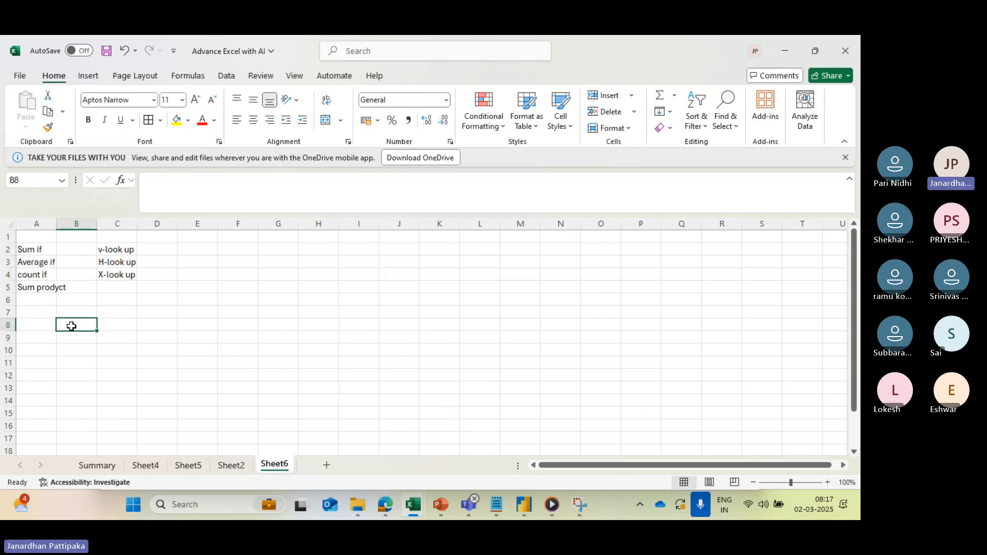
- Merge cells A8 to H8 into one cell without centring the content
left_click_drag(46, 325, 303, 327)
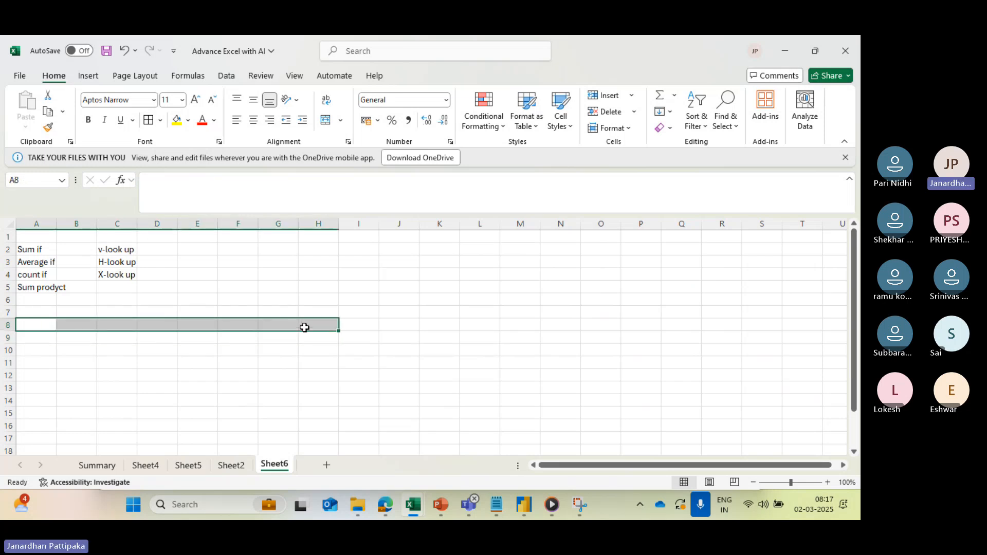
left_click(340, 120)
left_click(360, 172)
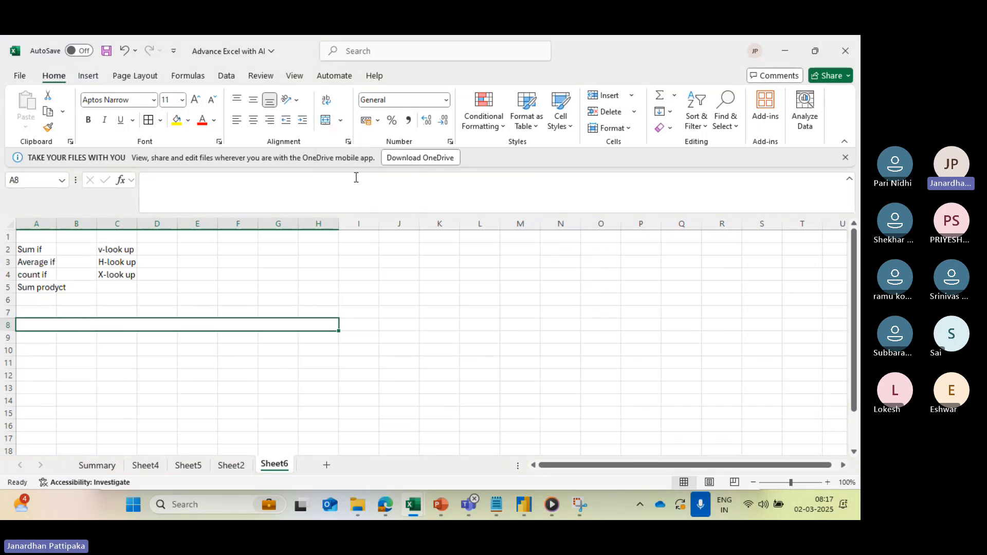
- Enter the task text "cakuculkate the average who got marks equal or above 70" in the merged cell A8
type("caku")
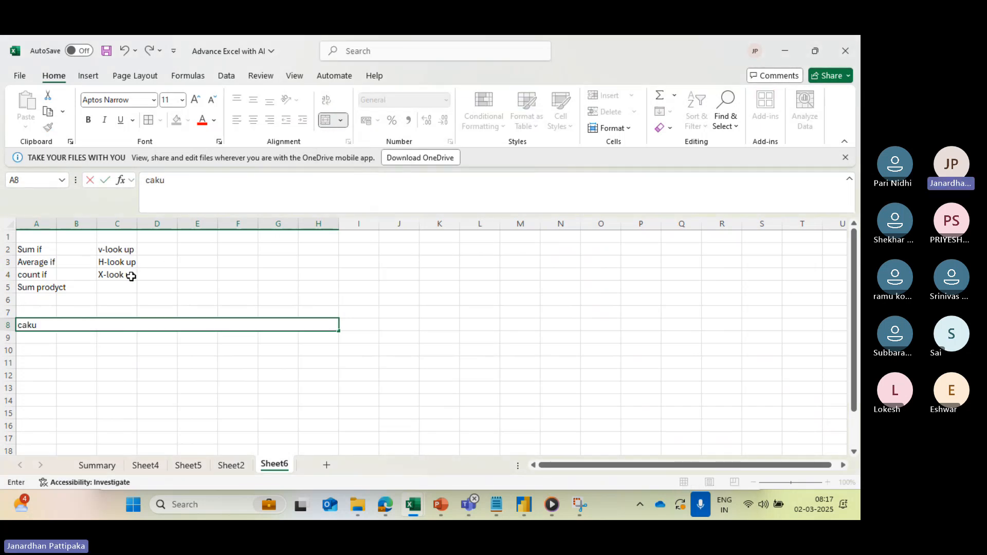
type("culkate")
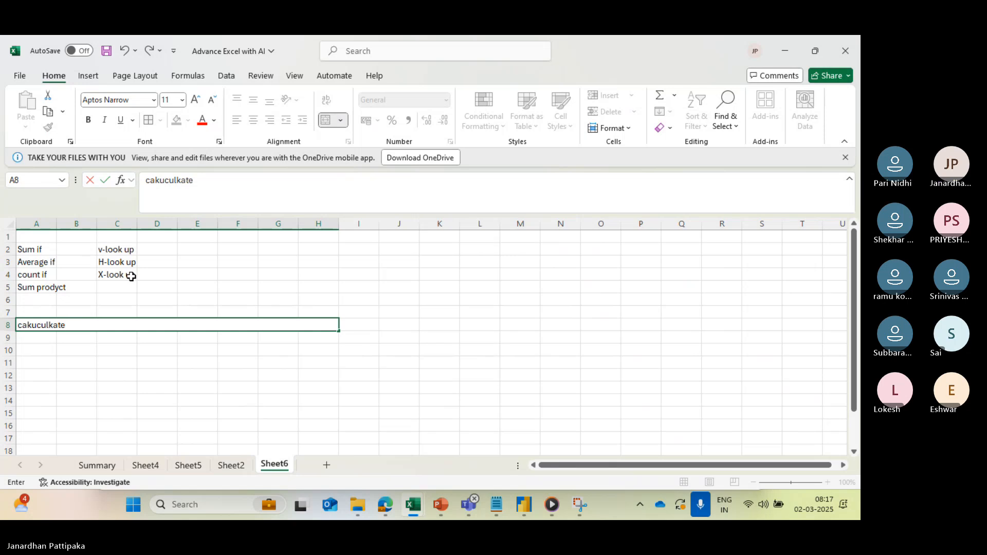
type(" the average who ")
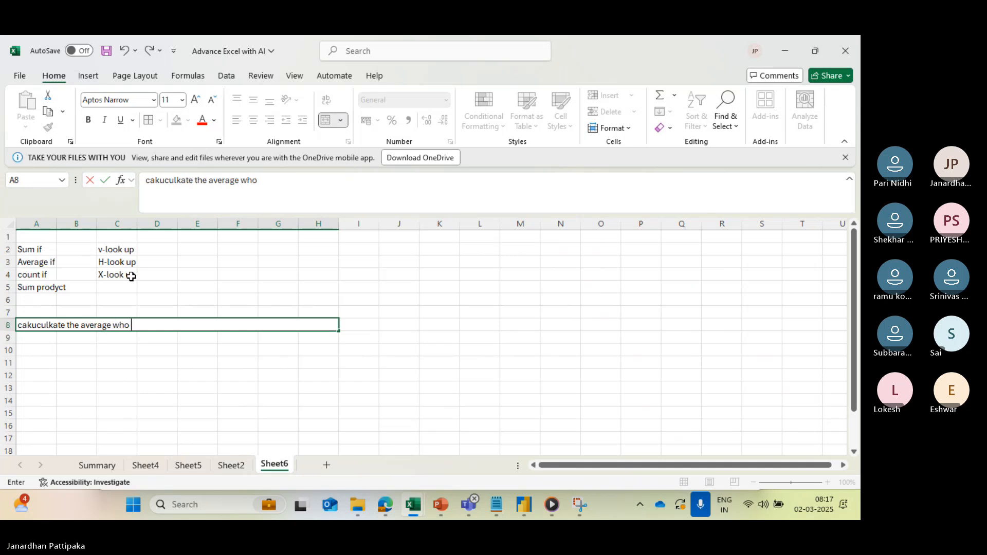
type("got marks equal")
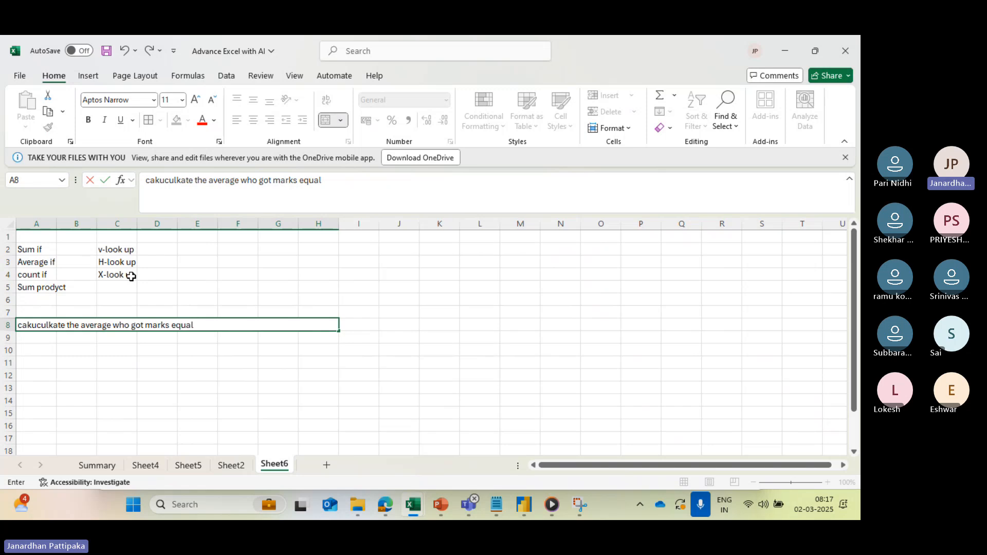
type(" or above")
type("70")
left_click(86, 359)
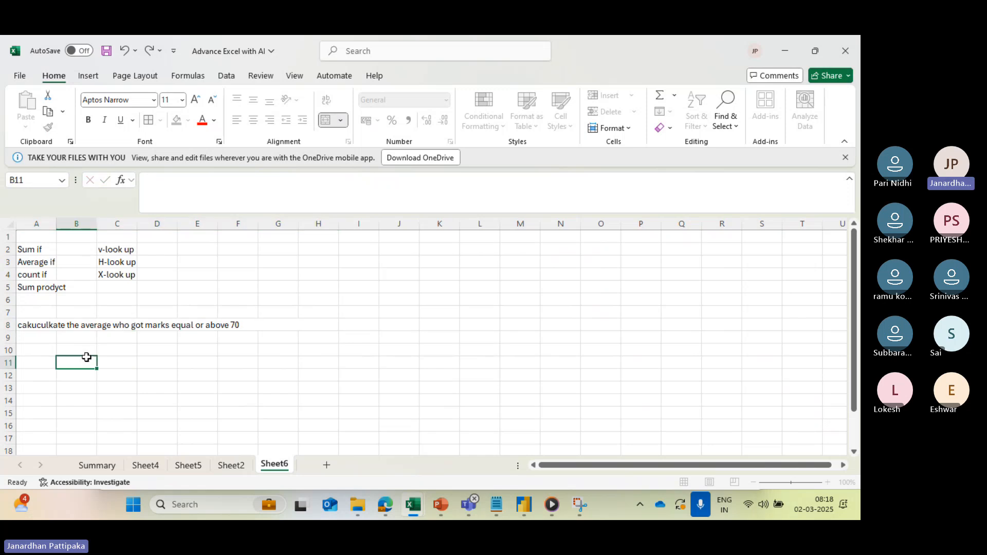
- Correct the misspelled first word of the task text in A8 to "calculate"
left_click(56, 325)
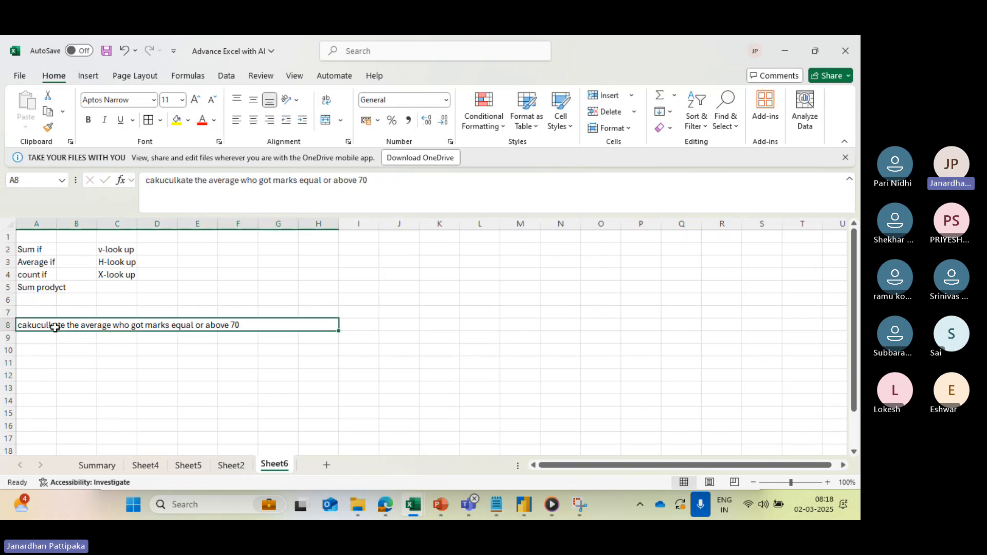
left_click(193, 181)
key("BackSpace")
key("BackSpace")
key("BackSpace")
key("BackSpace")
key("BackSpace")
key("BackSpace")
key("BackSpace")
key("BackSpace")
key("BackSpace")
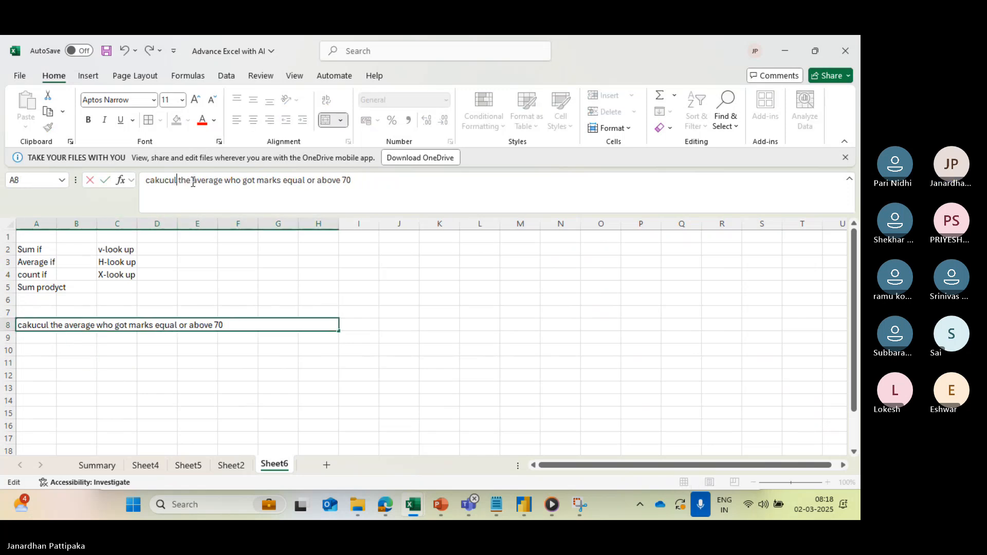
type("lculate")
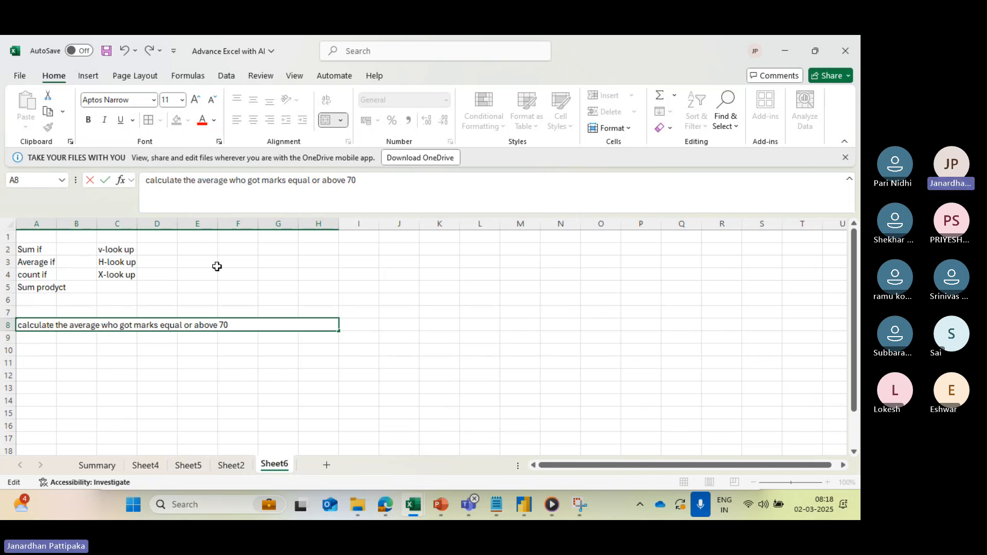
left_click(197, 366)
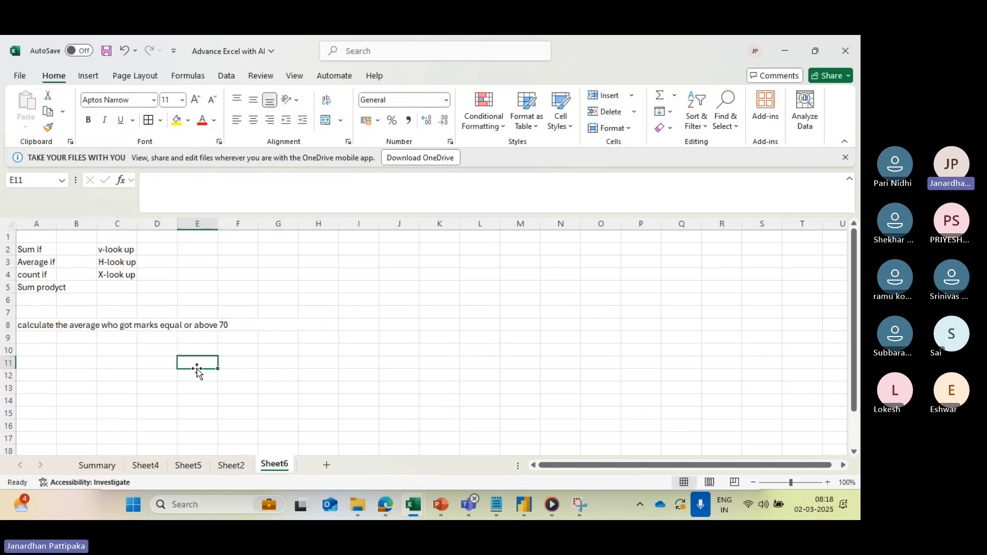
- Enter the marks table headers "Name", "phy", "che" and "maths" in cells A9 to D9
left_click(89, 325)
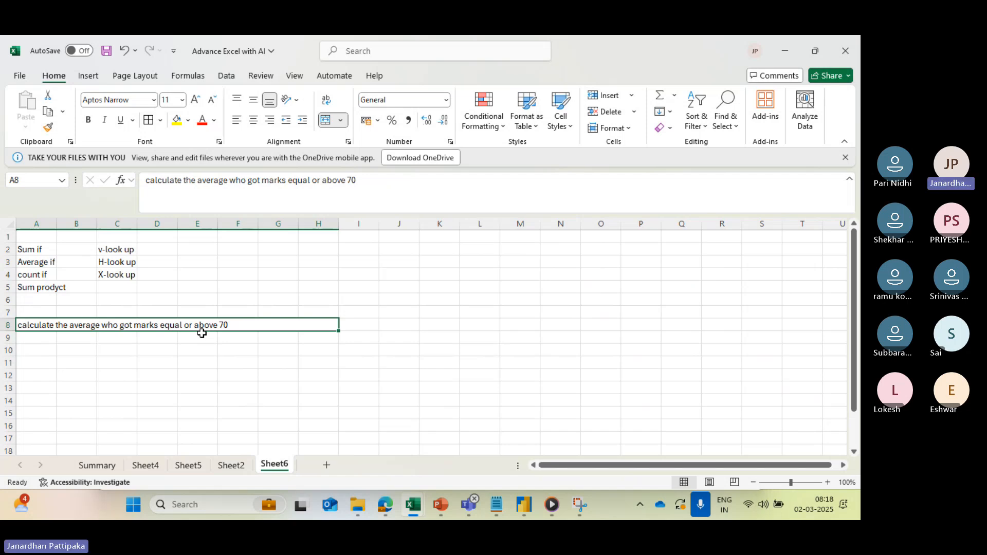
left_click(37, 337)
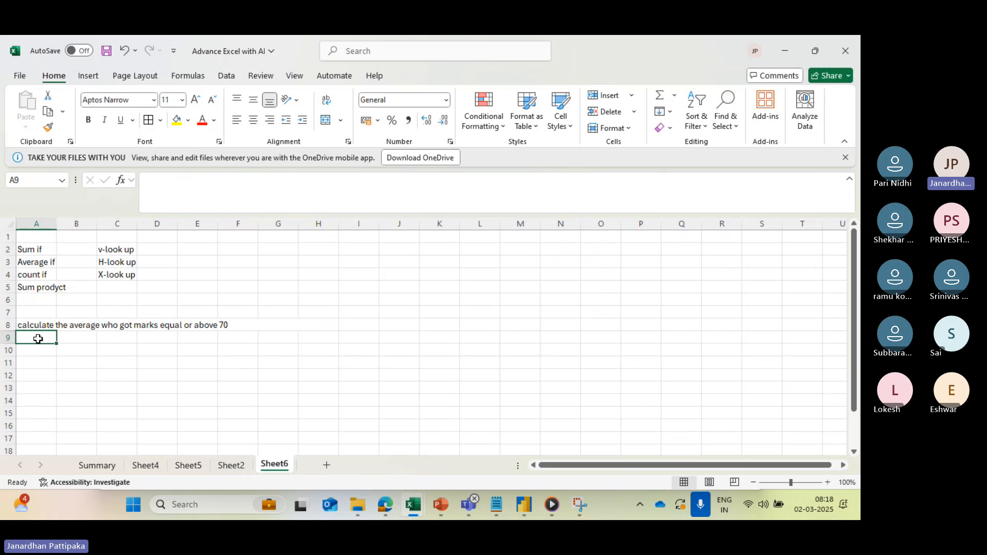
type("Name")
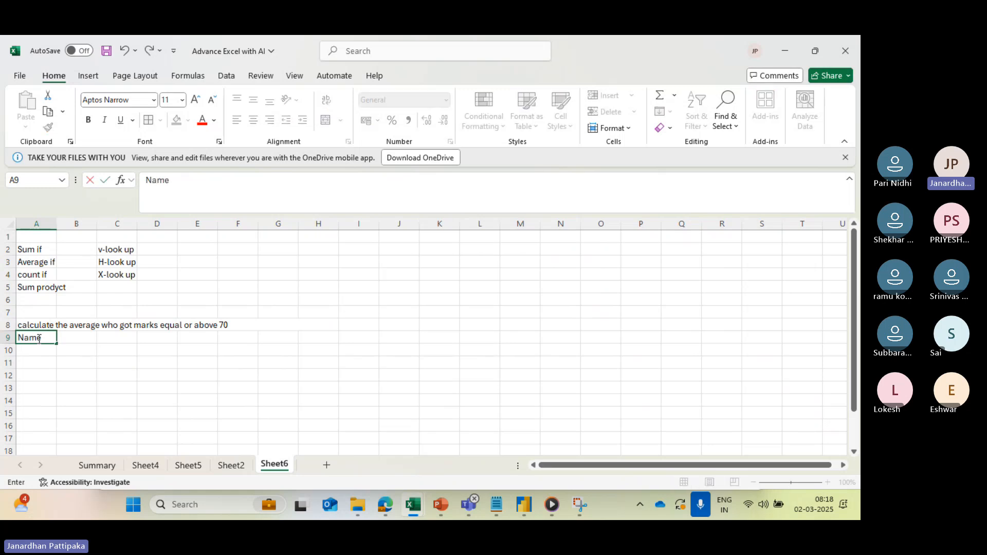
key("Tab")
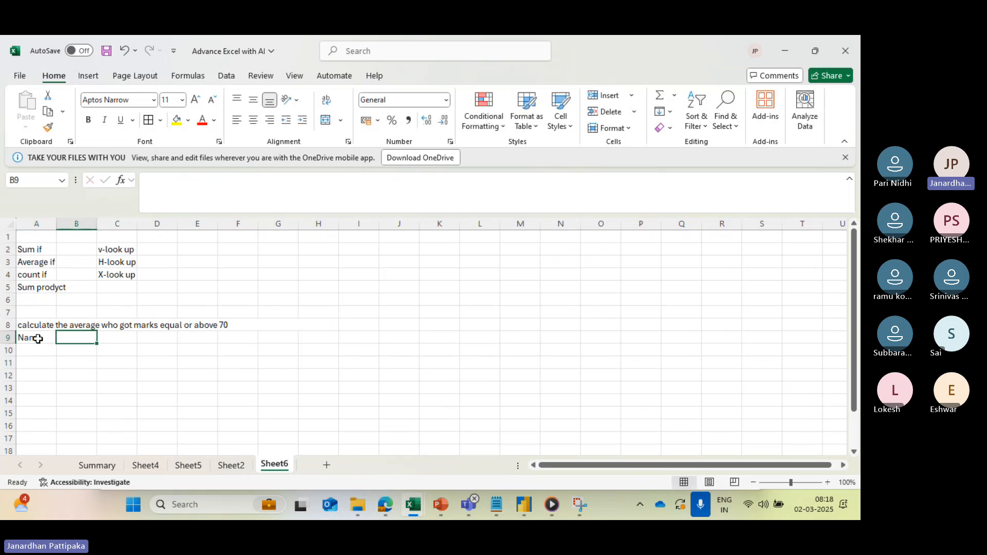
type("phy")
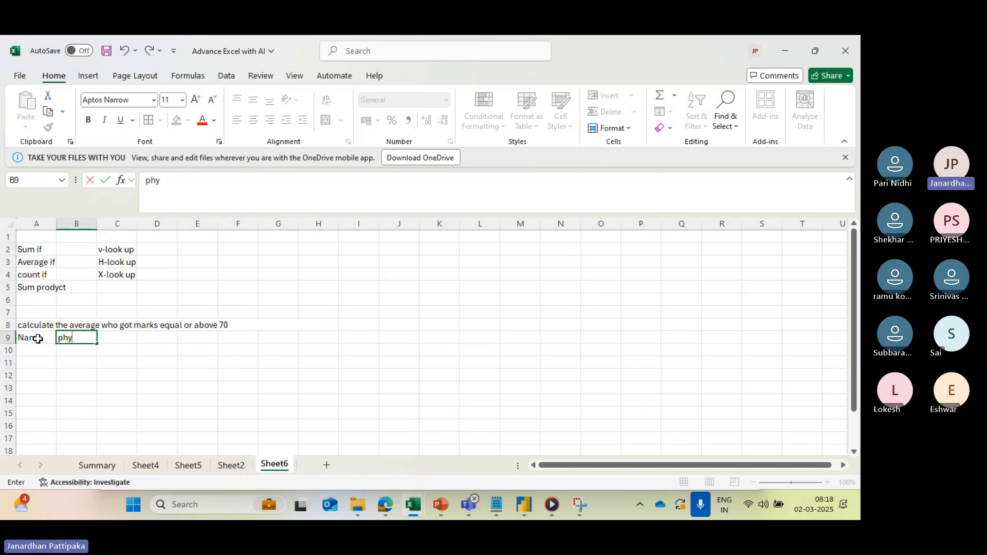
key("Tab")
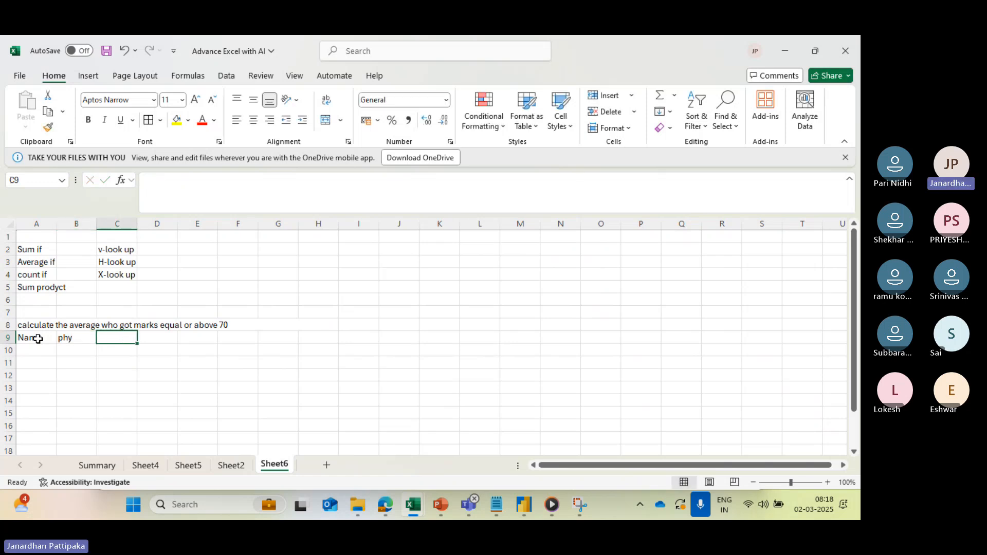
type("che")
key("Tab")
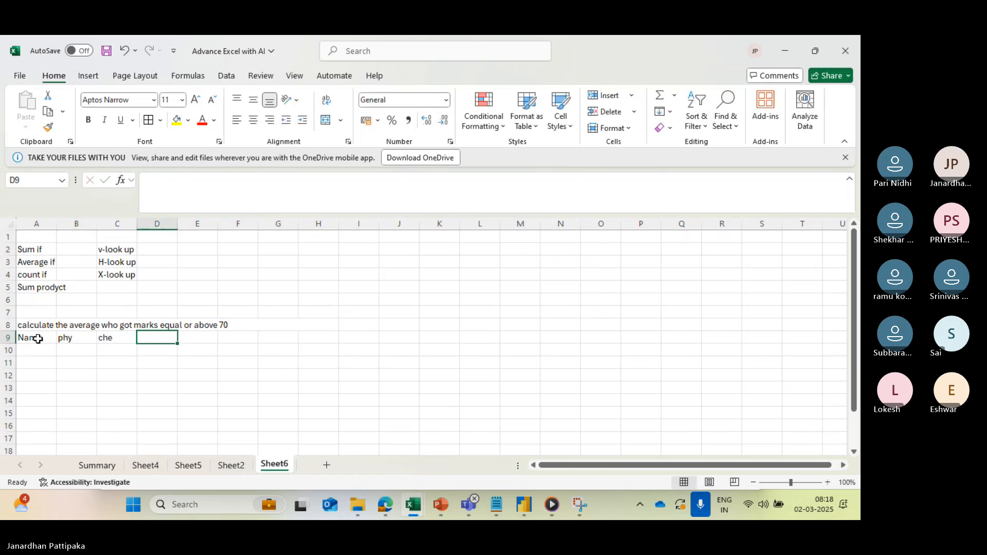
type("maths")
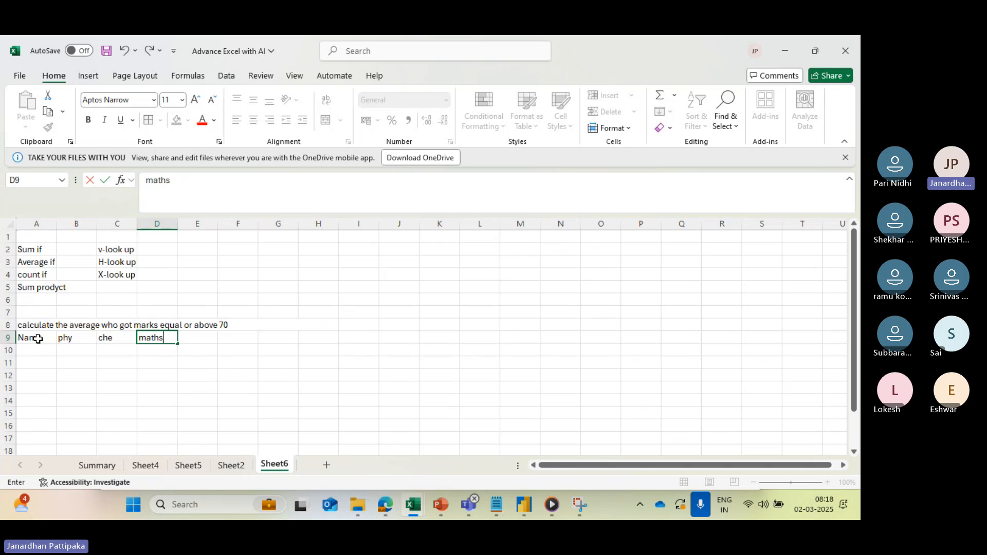
key("Tab")
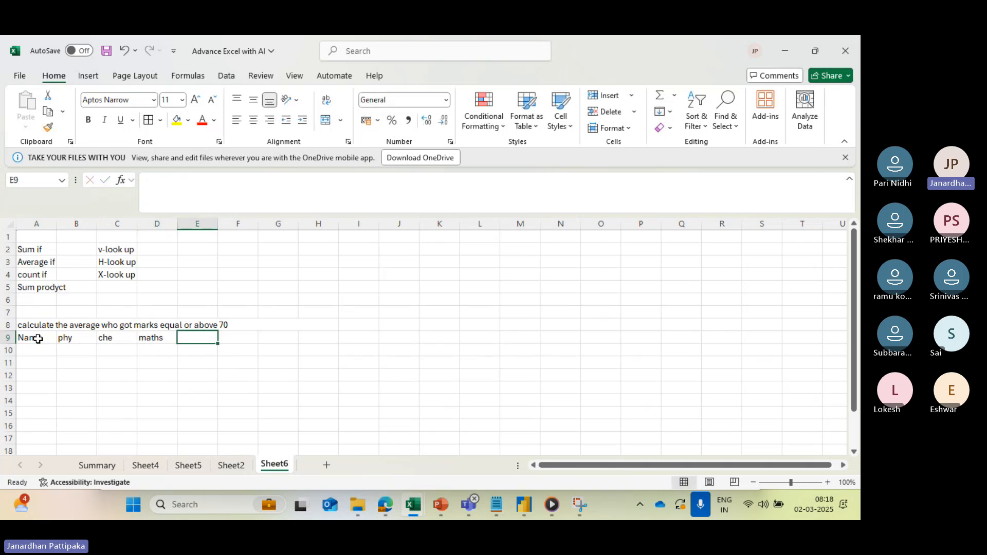
- Add the headers "Avarage+if" in E9 and "Average" in F9, widening column E to fit its header
type("Avara")
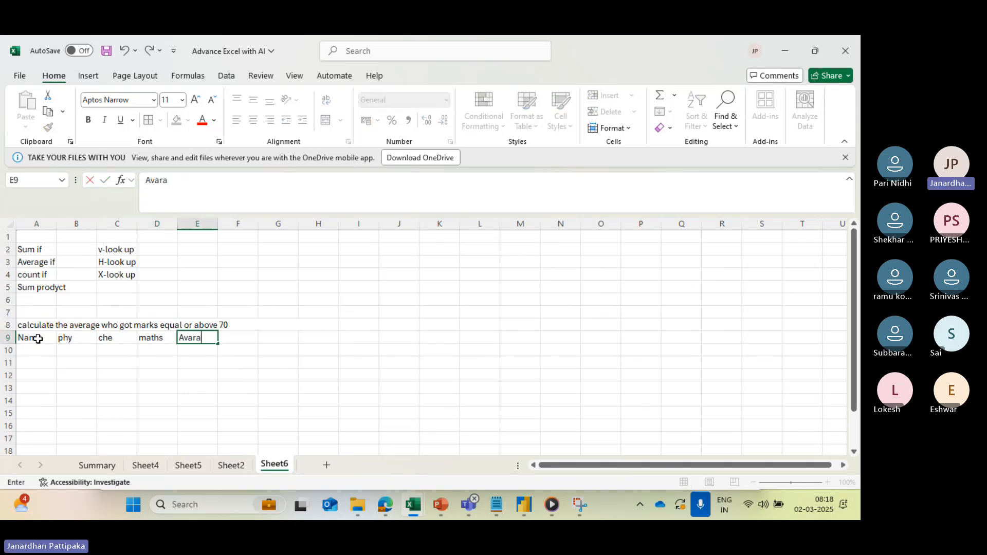
type("ge+if")
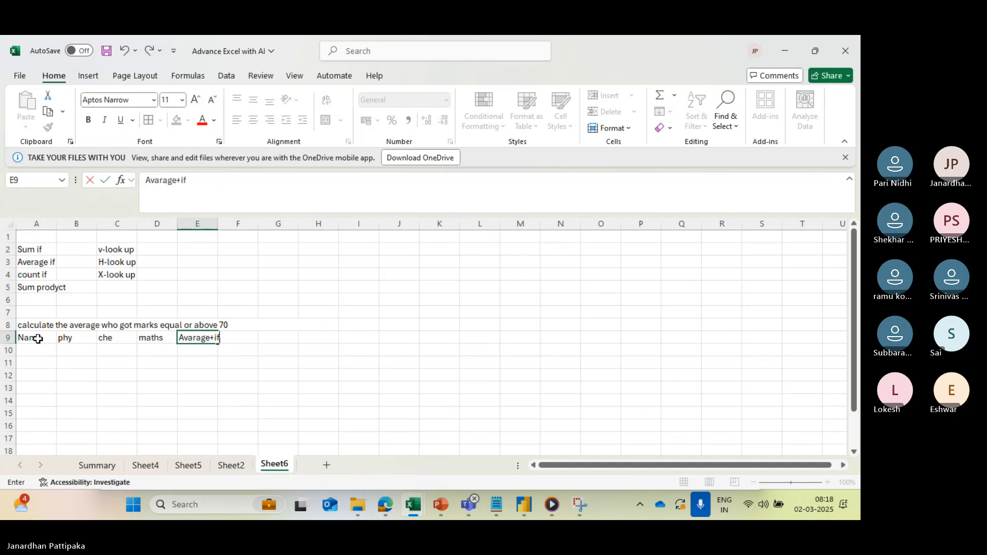
key("Tab")
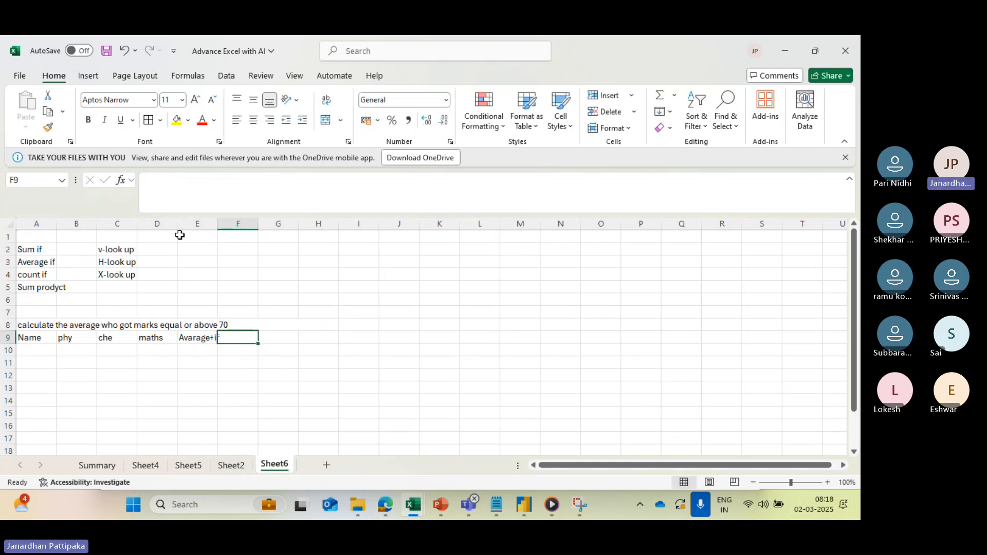
left_click_drag(220, 225, 242, 225)
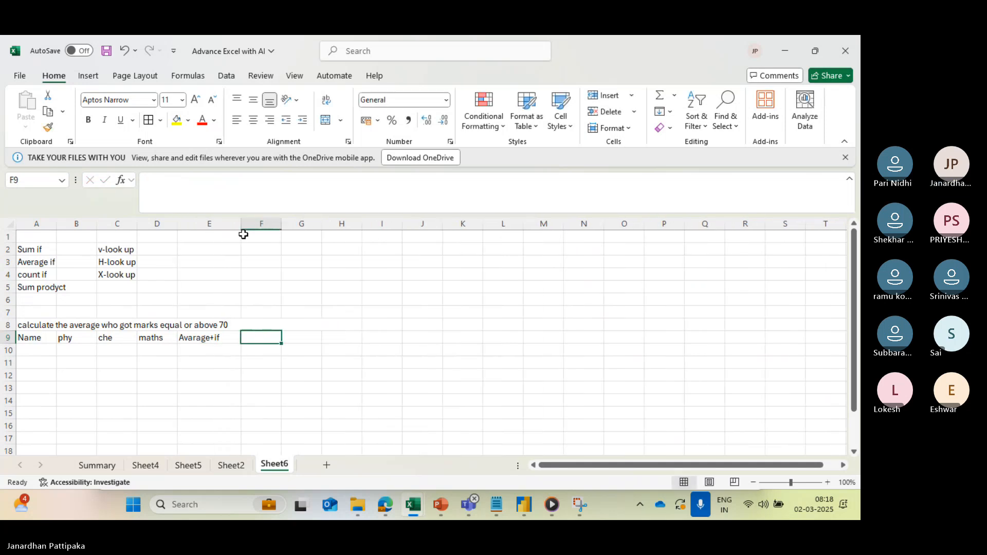
type("Av")
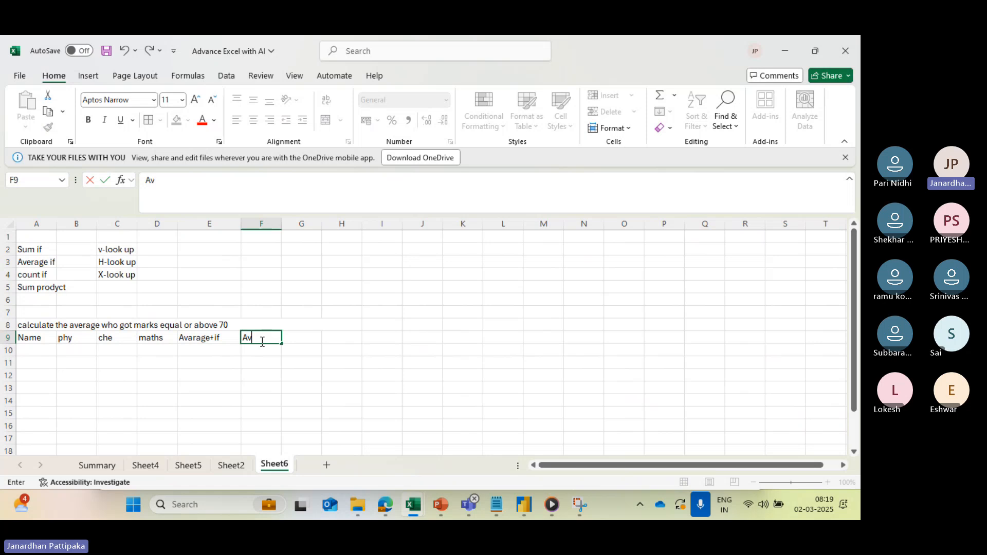
type("erage")
left_click(315, 348)
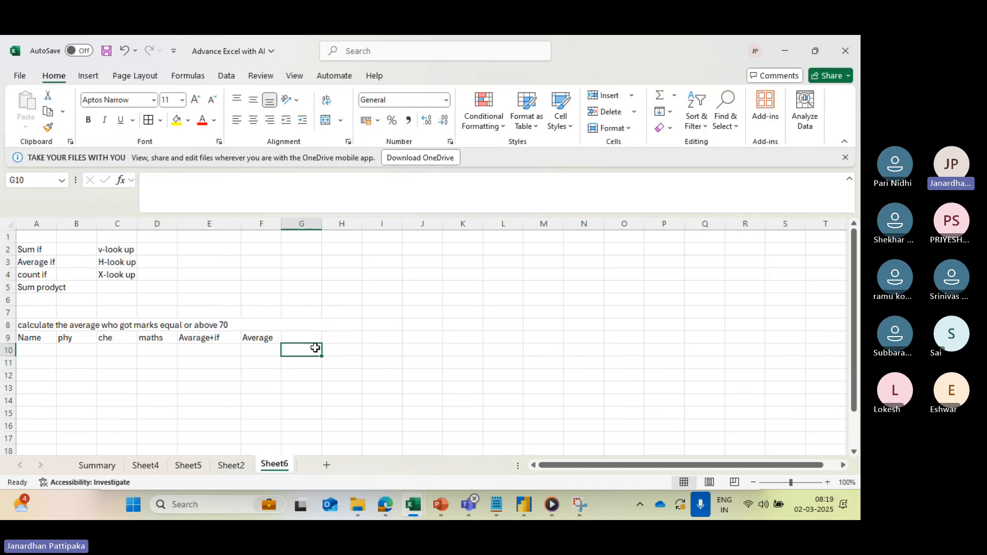
- Enter the header "internal caluculation" in cell G9
left_click(310, 335)
type("internal")
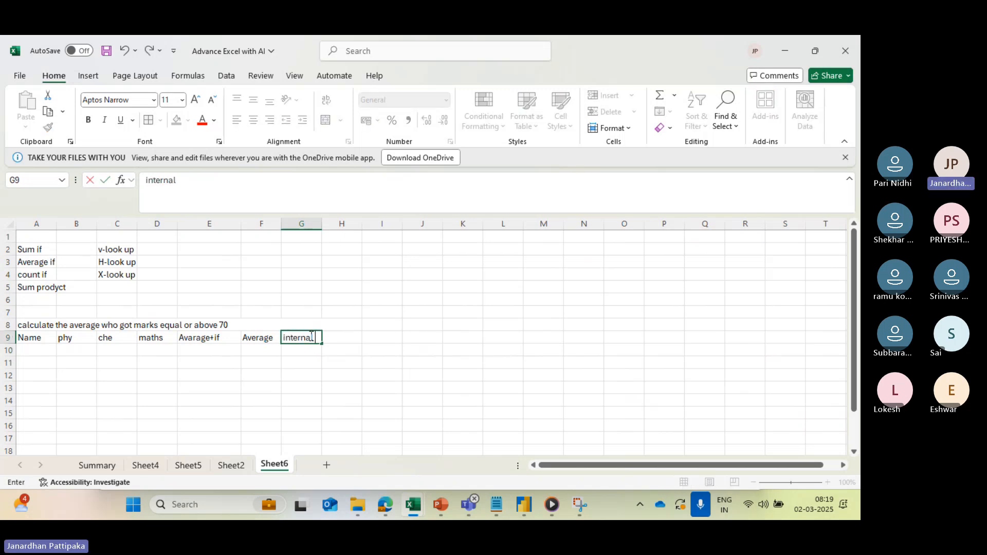
type(" e")
key("BackSpace")
type("caluculation")
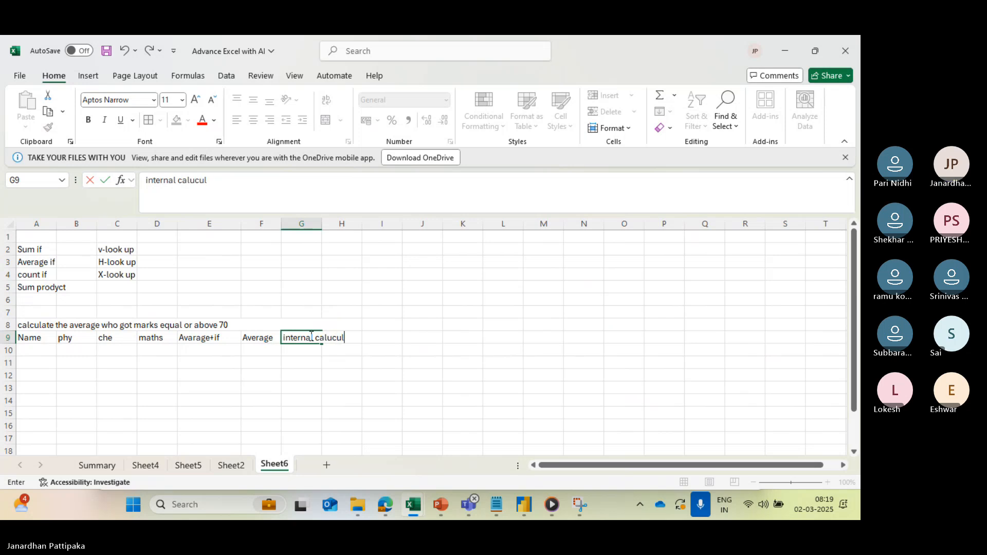
left_click(334, 373)
- Append "(avg(" after a space to the header text in G9
left_click(311, 338)
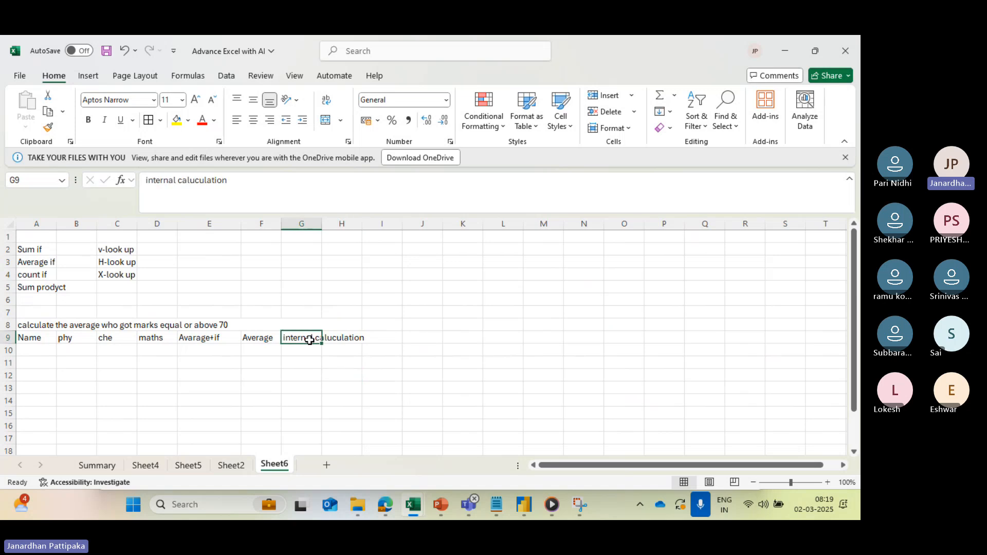
left_click(240, 185)
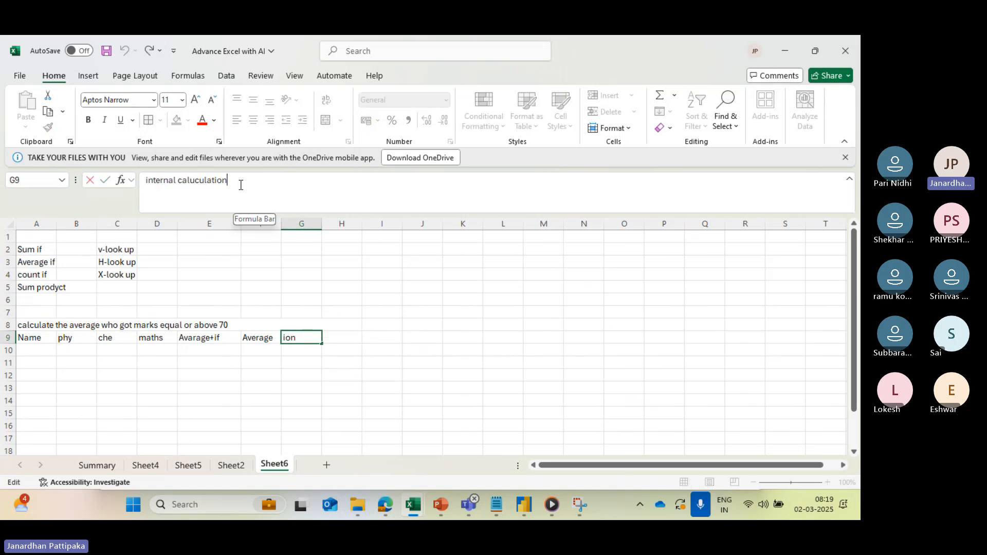
type("(avg(")
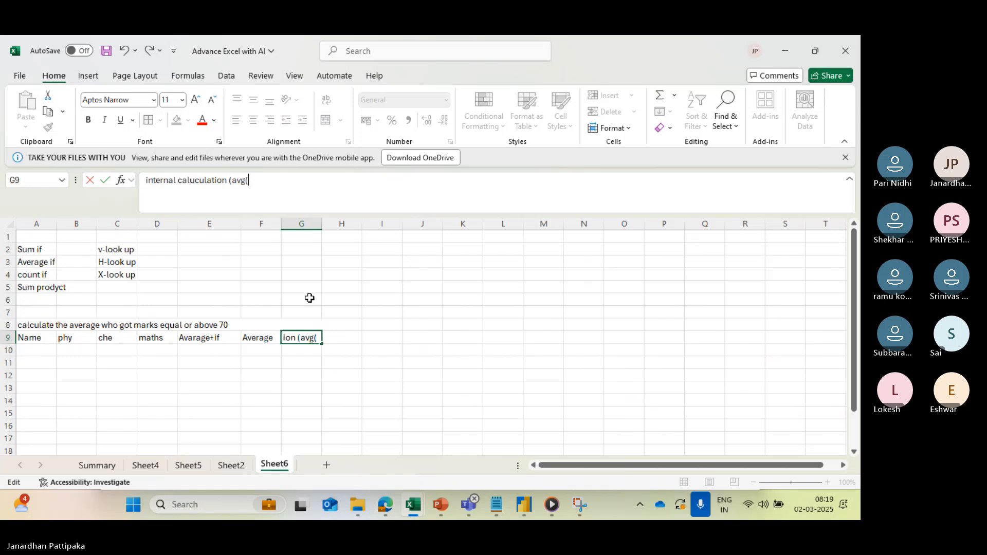
left_click(301, 363)
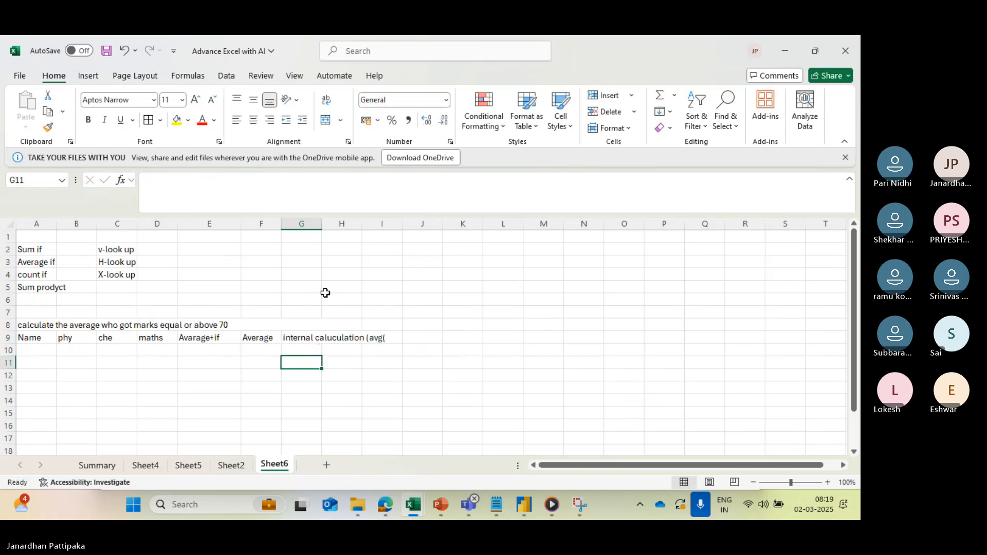
- Copy the G9 header to H9 and change the copy to read "internal caluculation (avg if)"
left_click(308, 337)
key("ctrl+c")
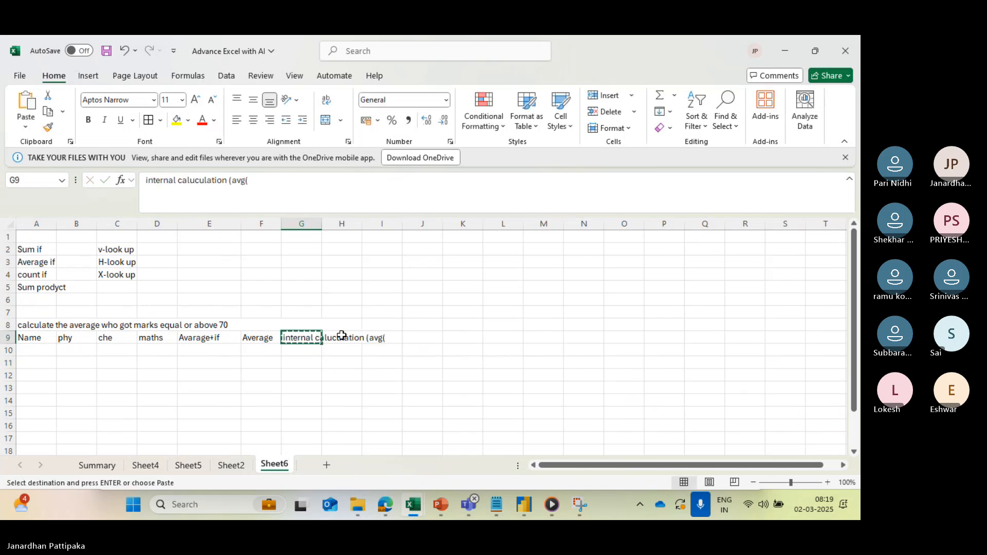
left_click(340, 339)
key("ctrl+v")
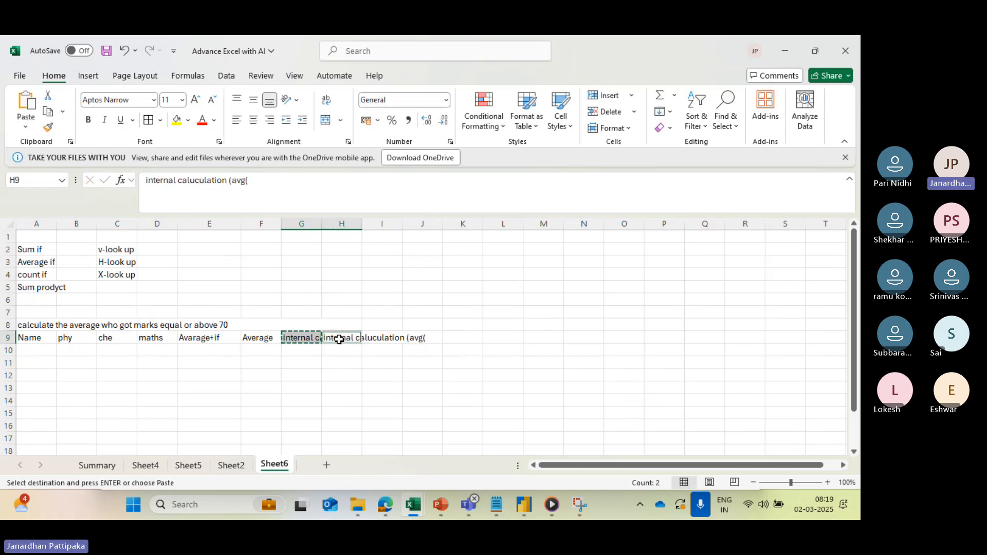
left_click(257, 187)
key("BackSpace")
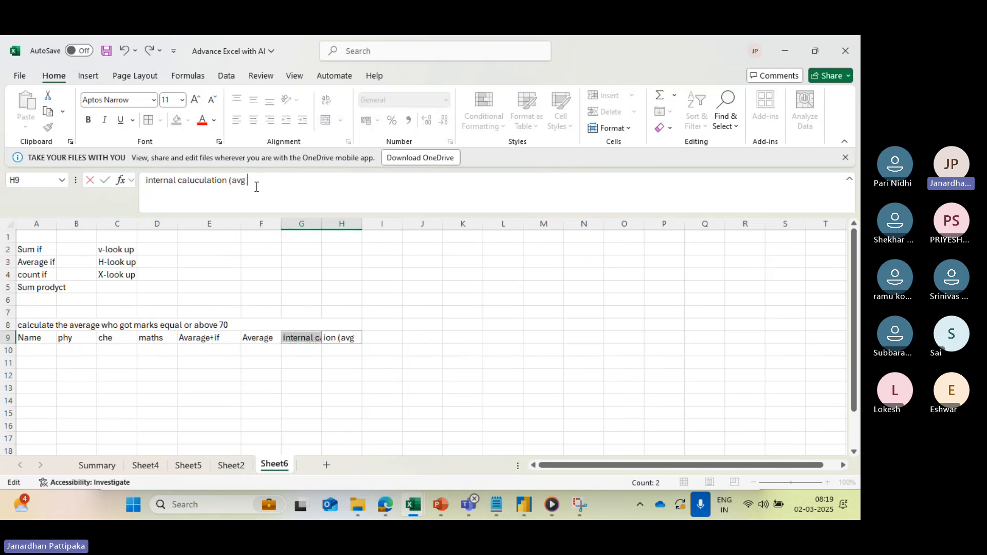
type("if)")
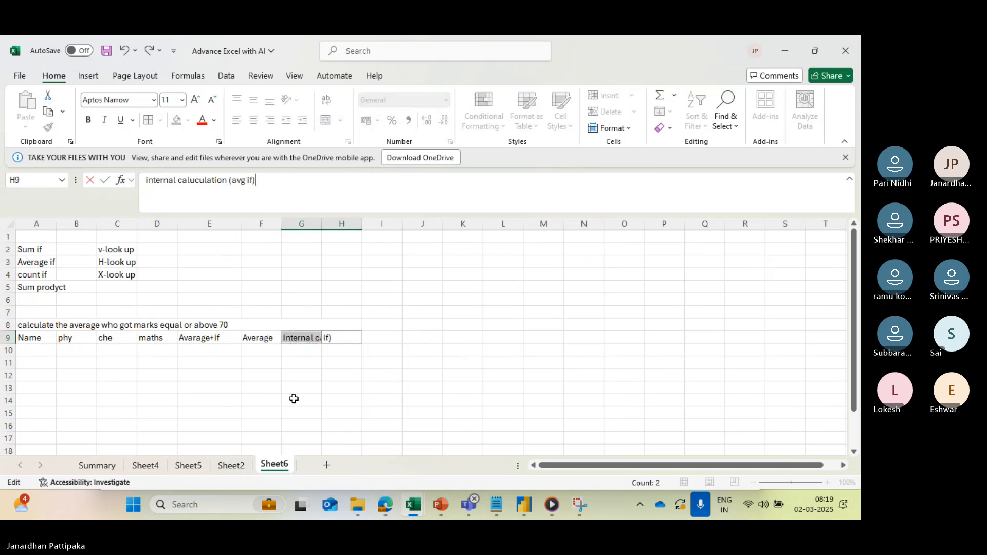
left_click(293, 399)
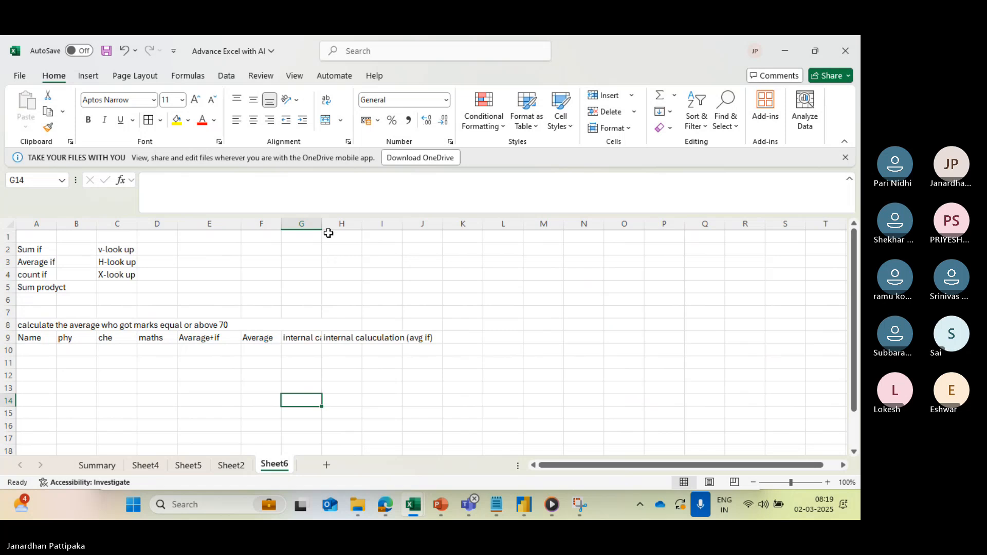
- Widen column G to fit its header and correct the G9 text to "internal caluculation (avg)"
left_click_drag(322, 223, 390, 229)
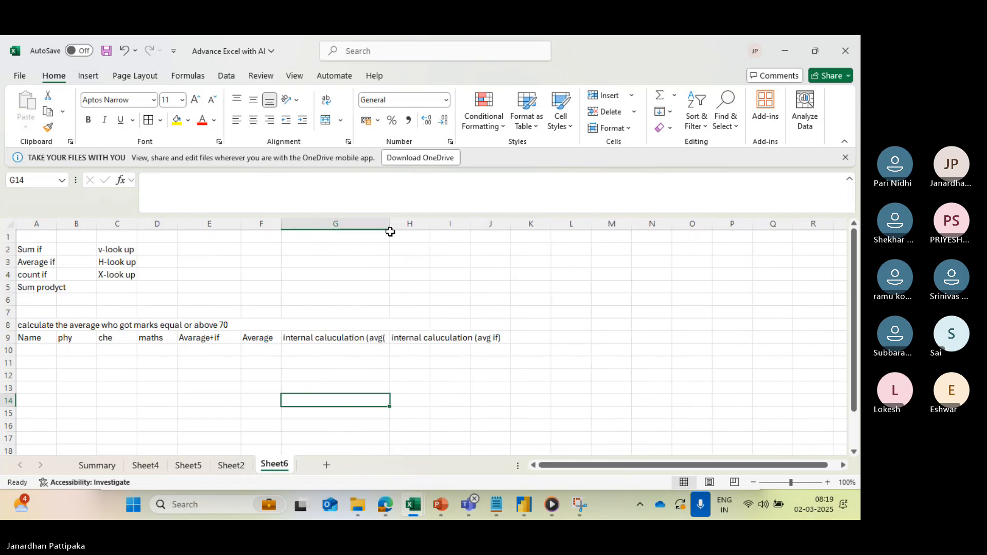
left_click(370, 339)
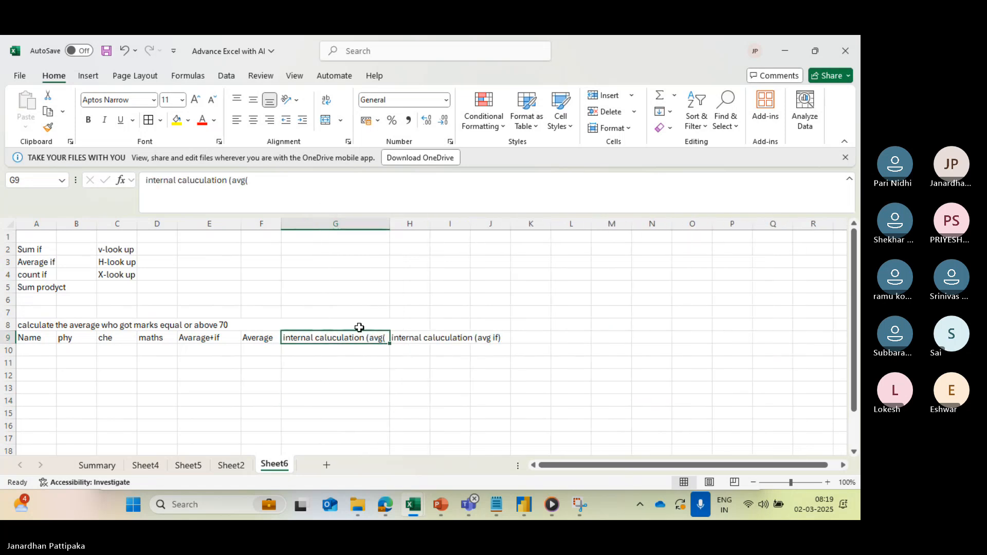
left_click(275, 181)
key("BackSpace")
type(")")
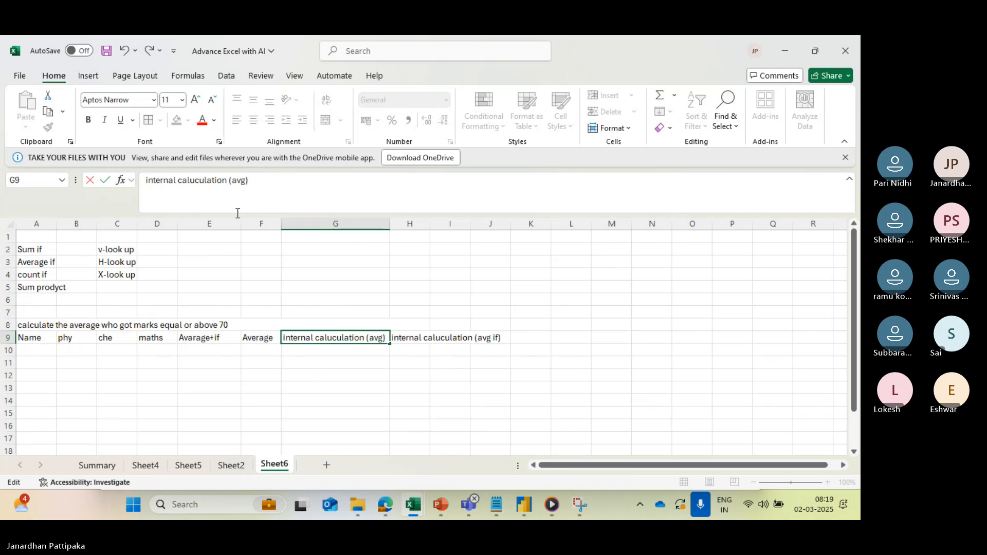
- Fill row 10 with the first student's name and marks of 71 in phy, 75 in che and 95 in maths
left_click(21, 352)
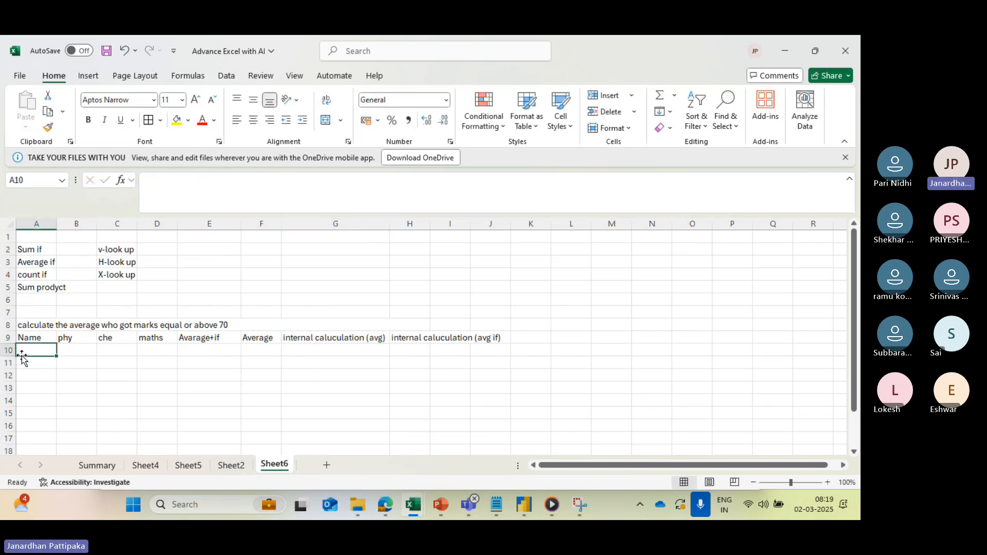
type("Anil")
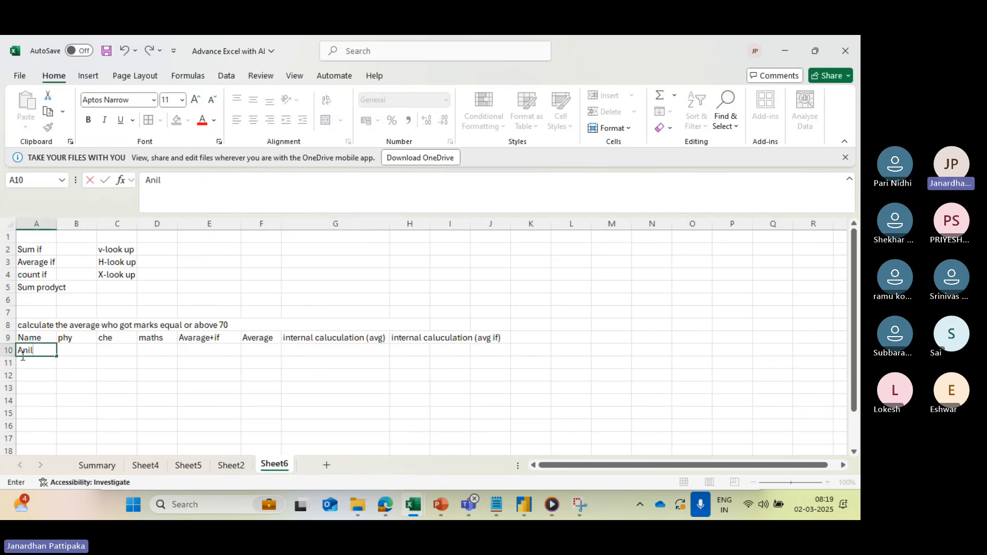
key("Tab")
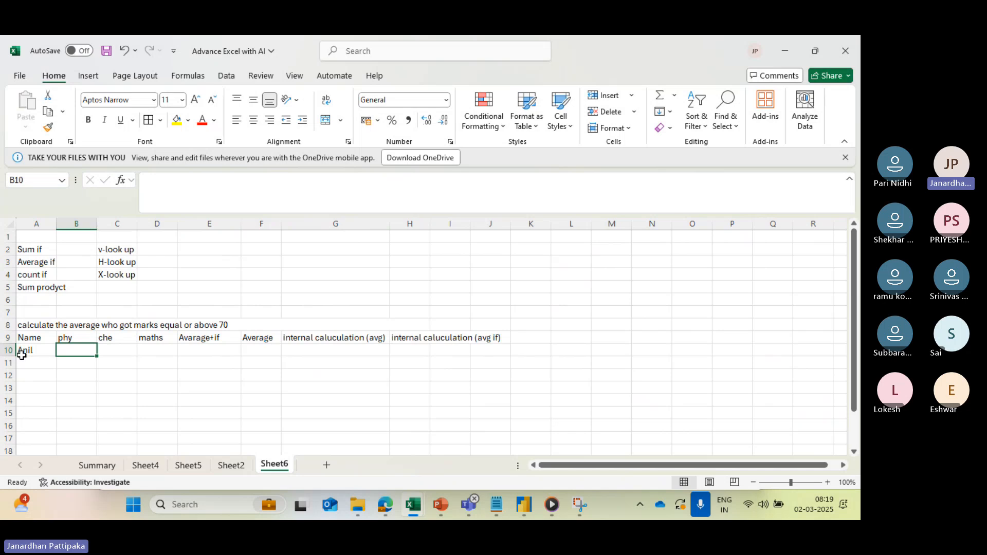
type("71")
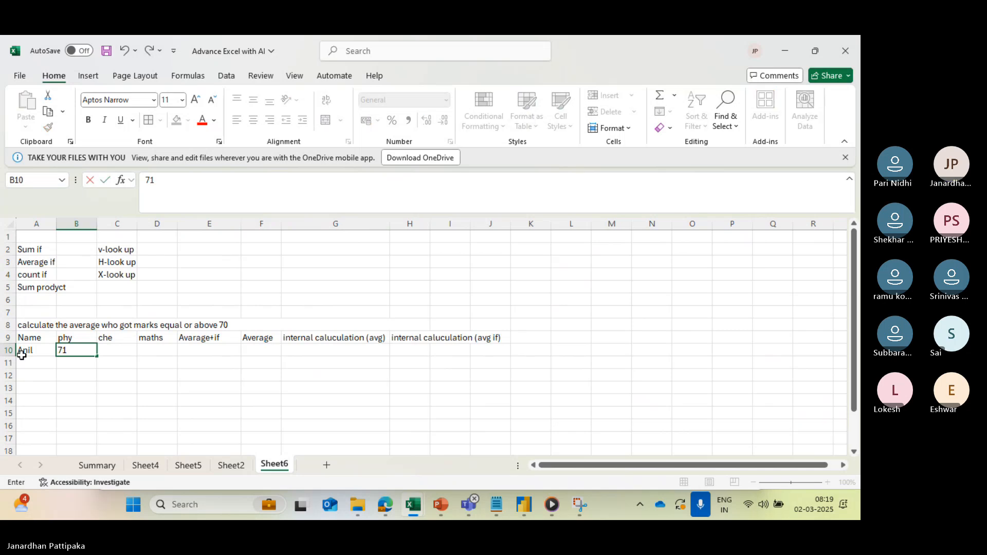
key("Tab")
type("75")
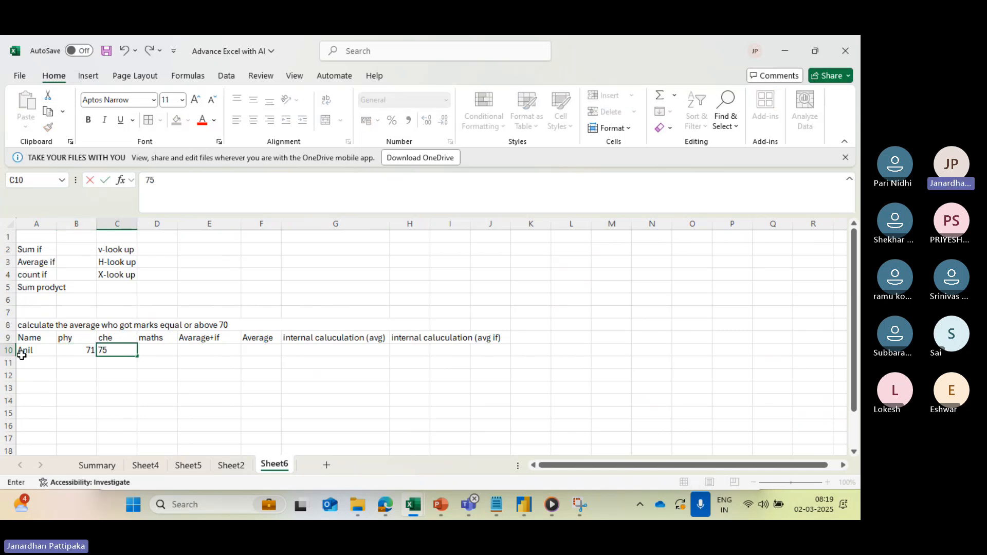
key("Tab")
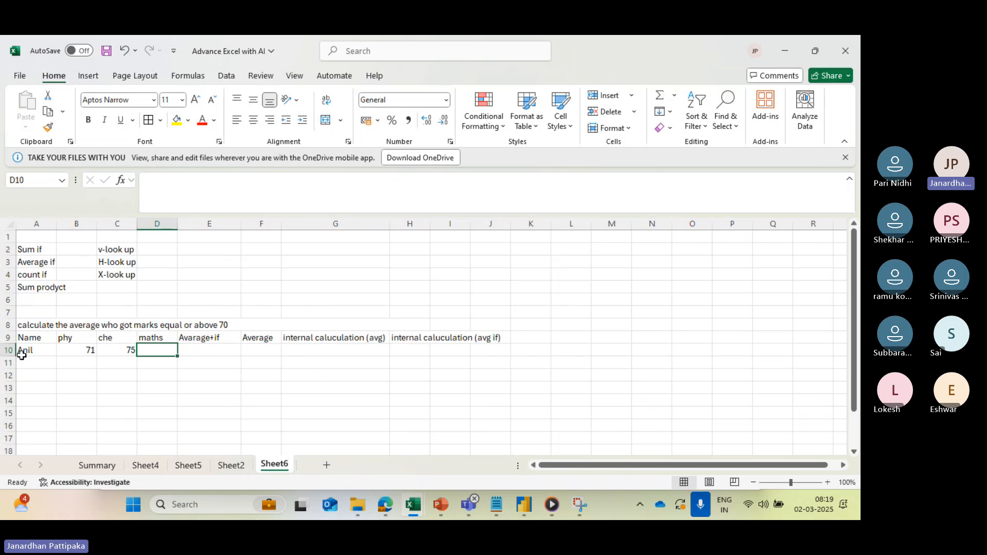
type("95")
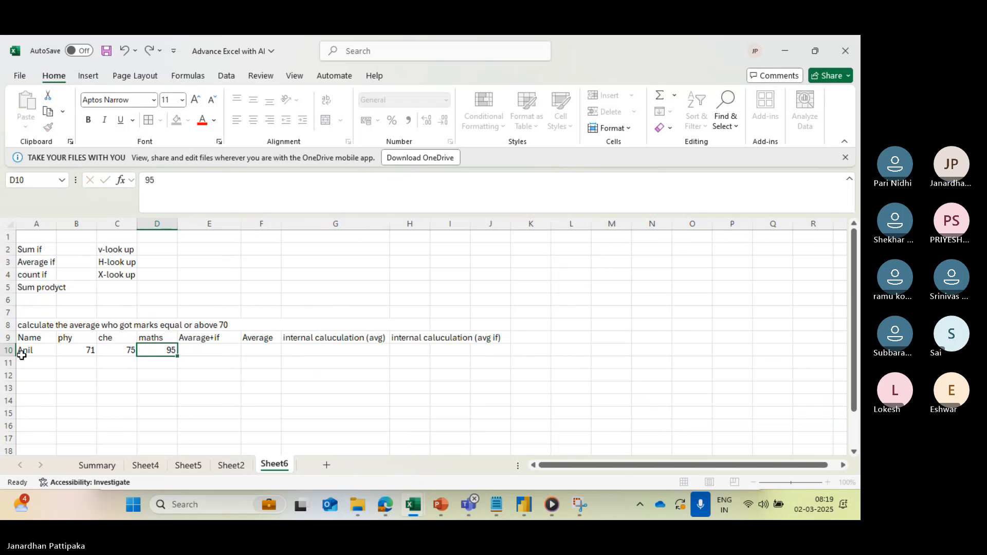
key("Tab")
key("Return")
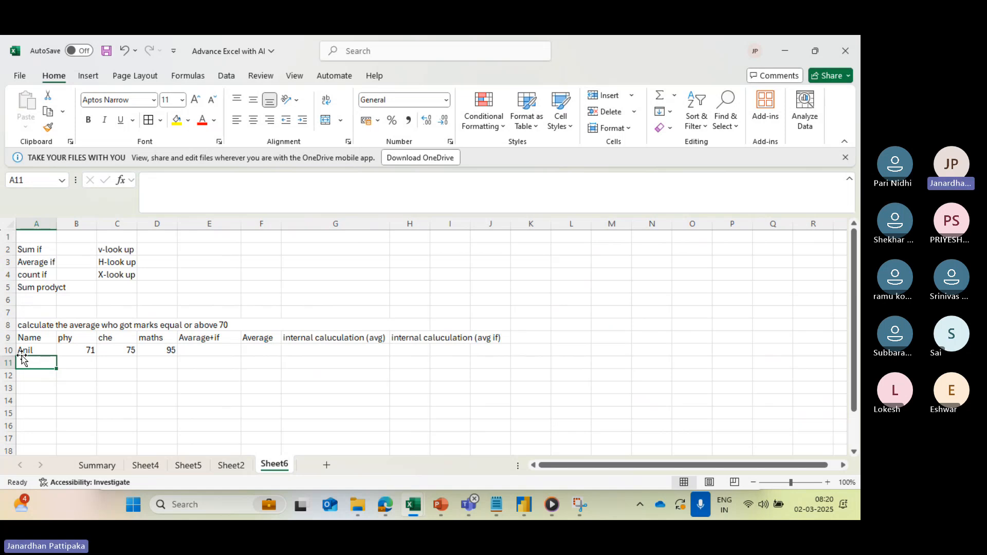
- Fill row 11 with the second student's name and marks of 60 in phy, 60 in che and 80 in maths
type("ravi")
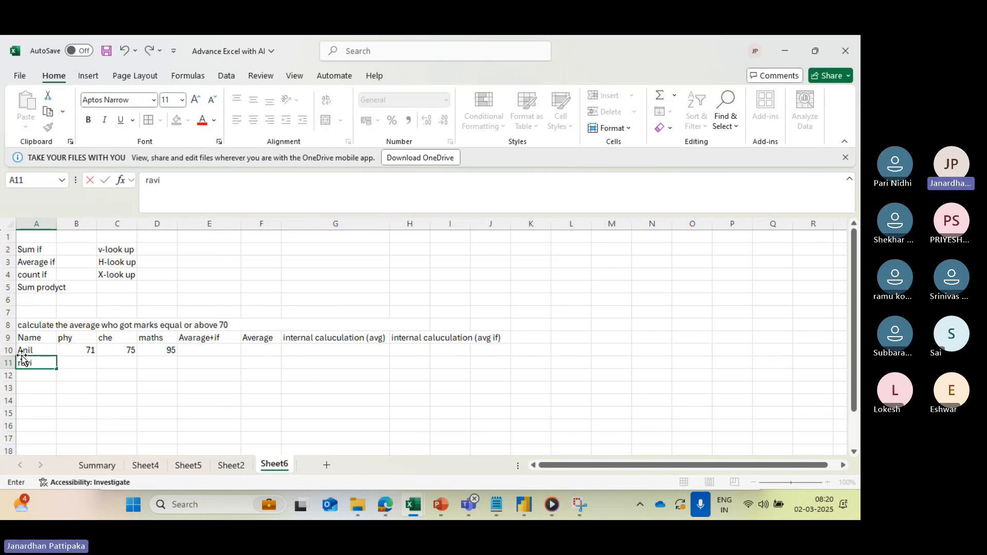
key("Tab")
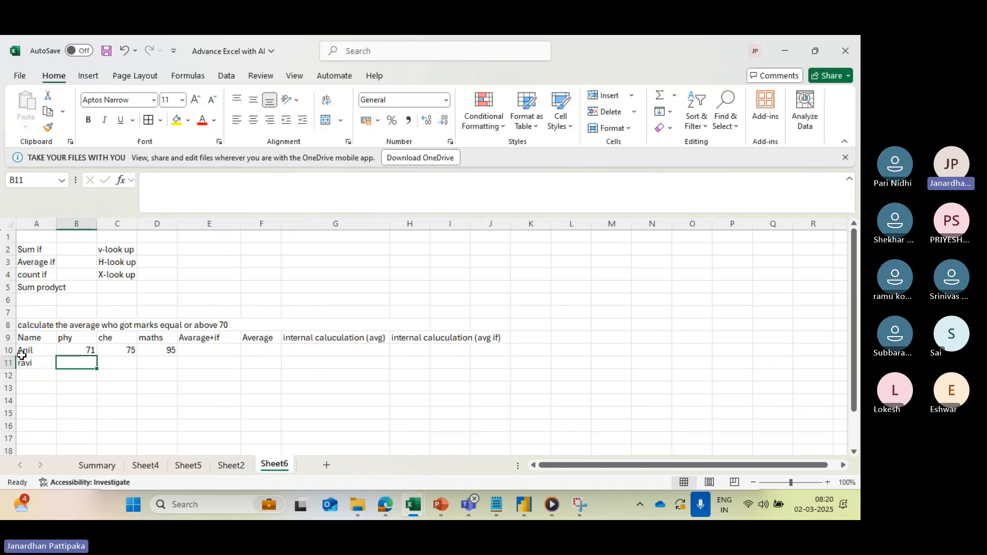
type("60")
key("Tab")
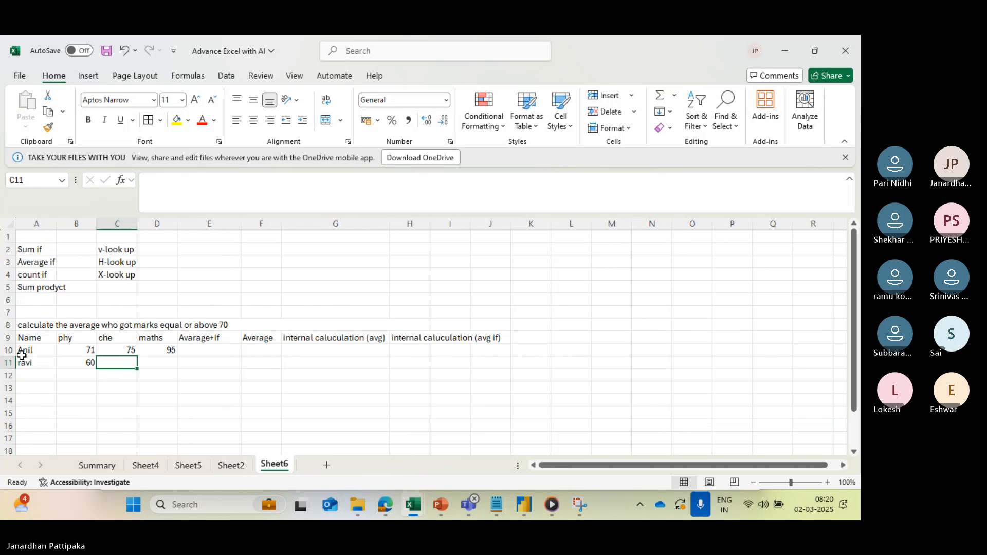
type("60")
key("Tab")
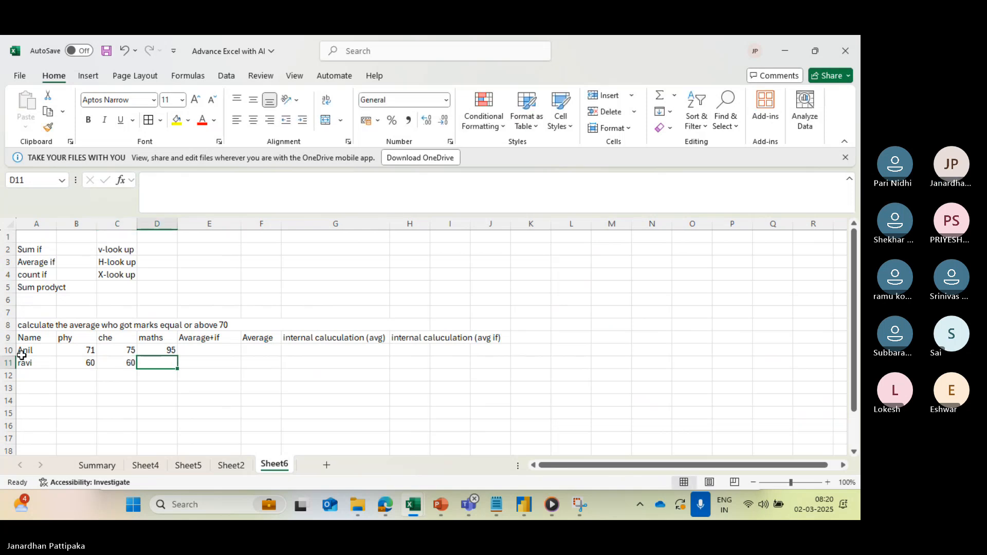
type("80")
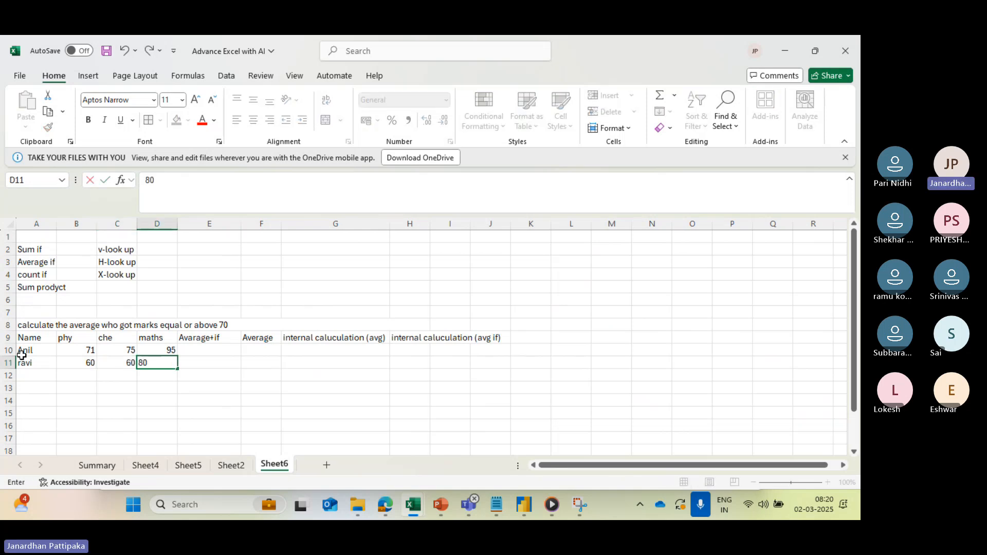
key("Down")
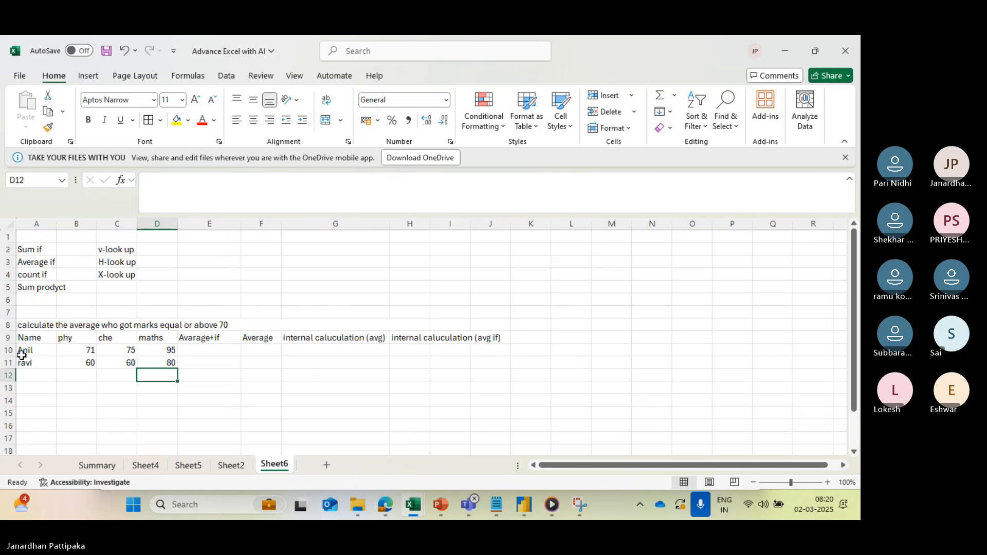
- Fill row 12 with the third student's name and marks of 90 in phy, 50 in che and 100 in maths
left_click(27, 375)
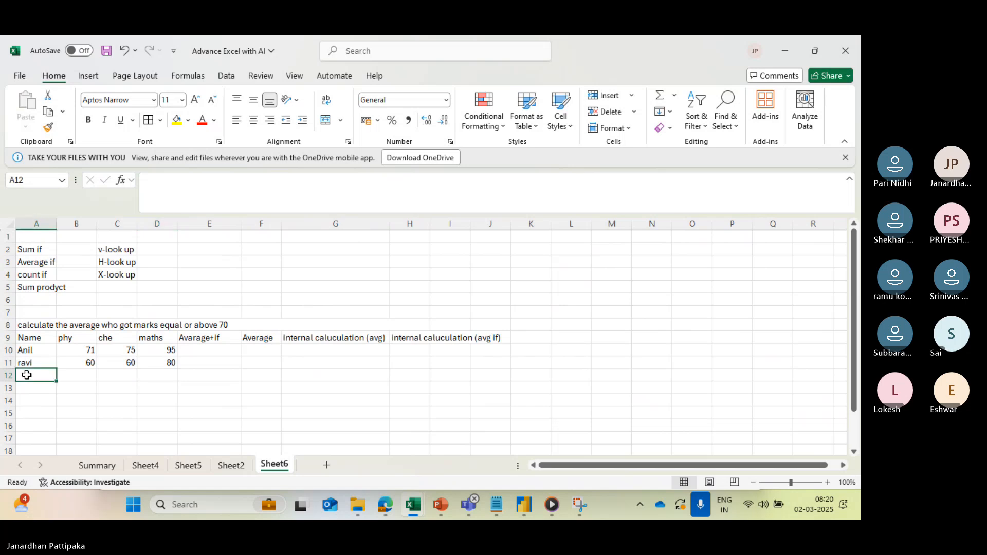
type("ramu")
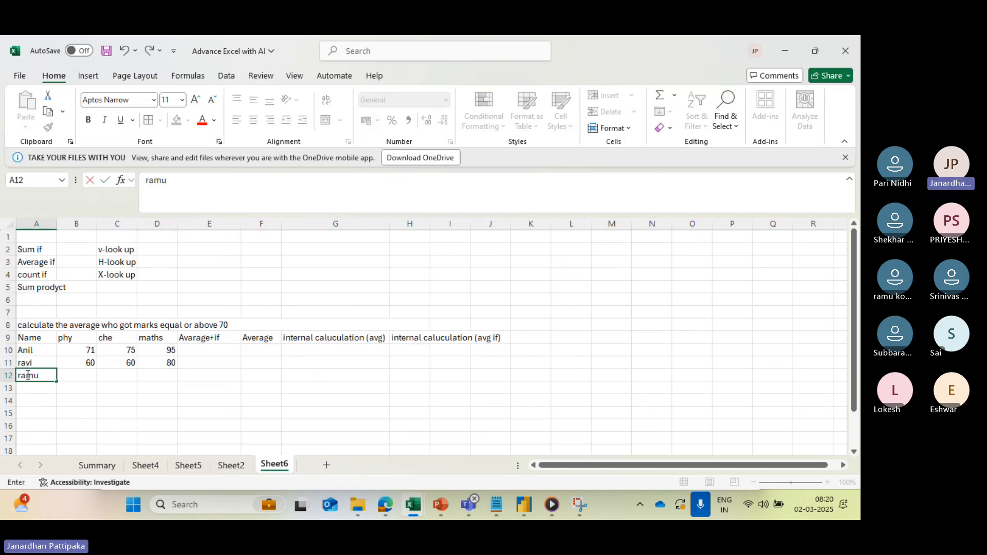
key("Tab")
type("90")
key("Tab")
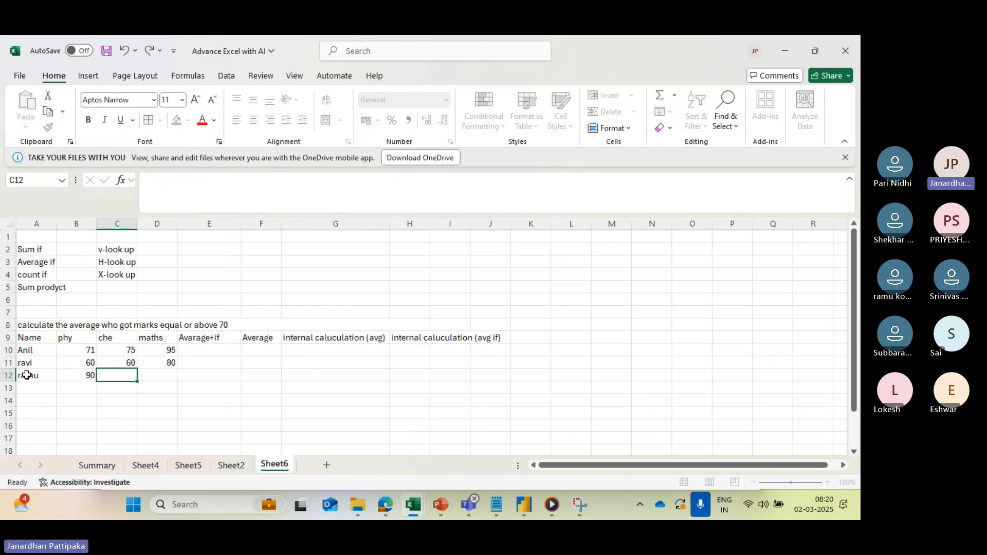
type("50")
key("Tab")
type("100")
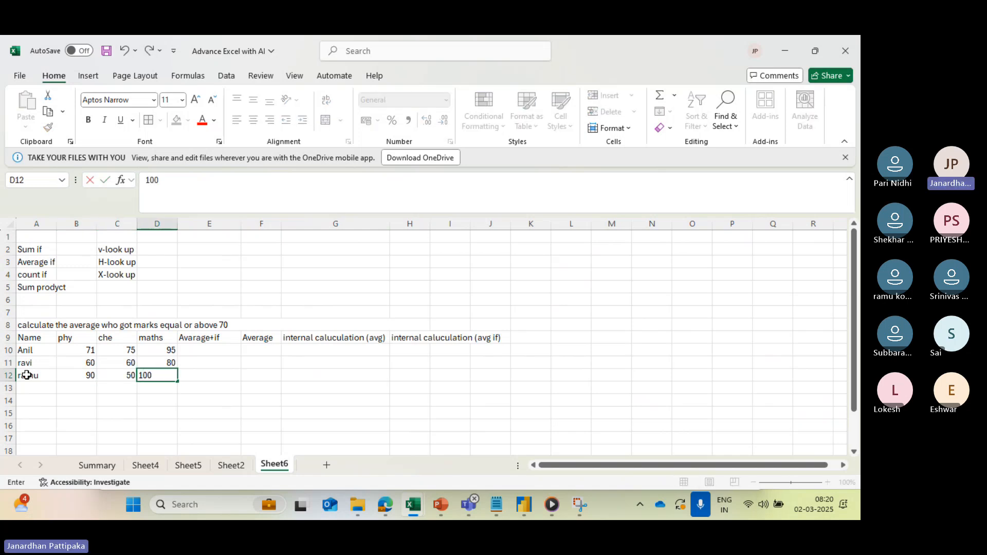
key("Tab")
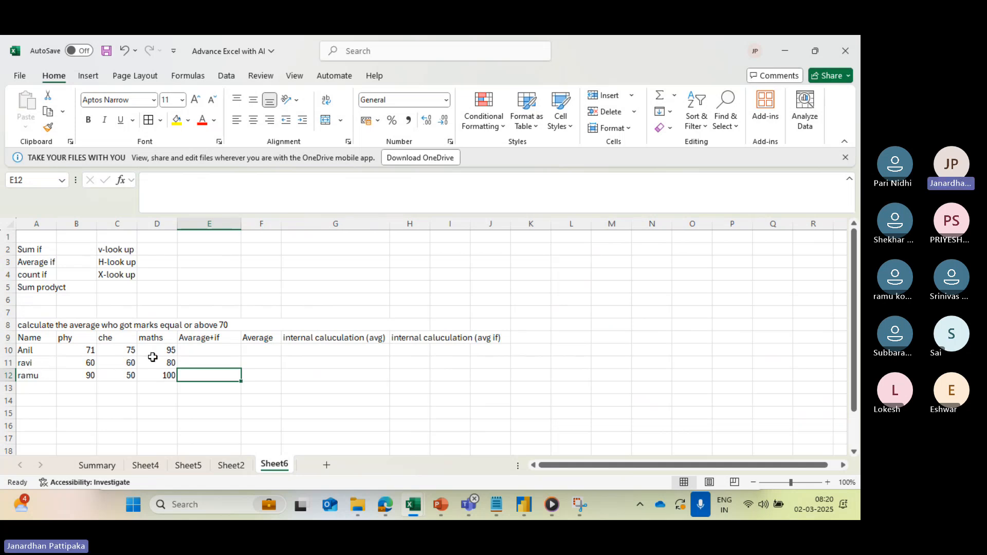
- Enter the formula =AVERAGEIF(B10:D10,">70") in cell E10 of the Avarage+if column
left_click(198, 351)
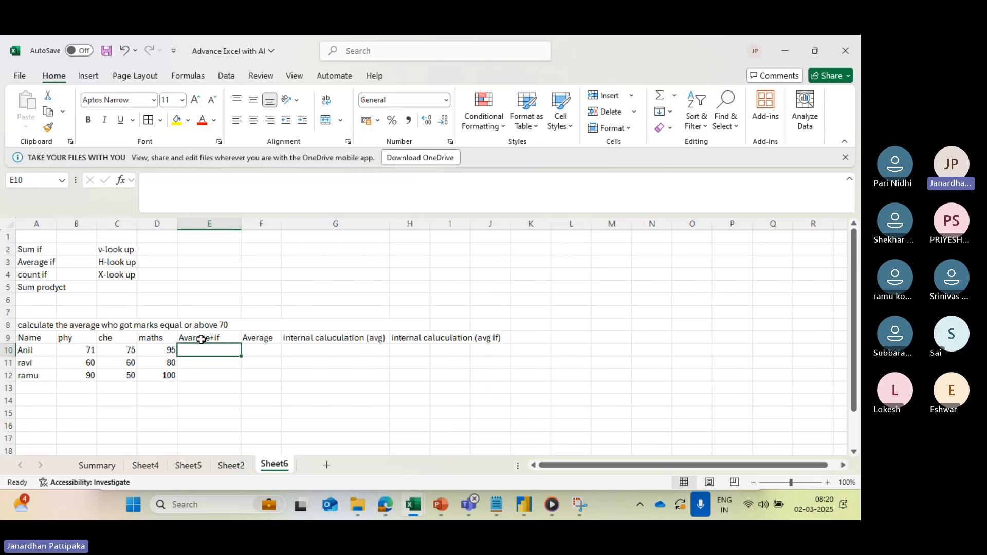
type("=avea")
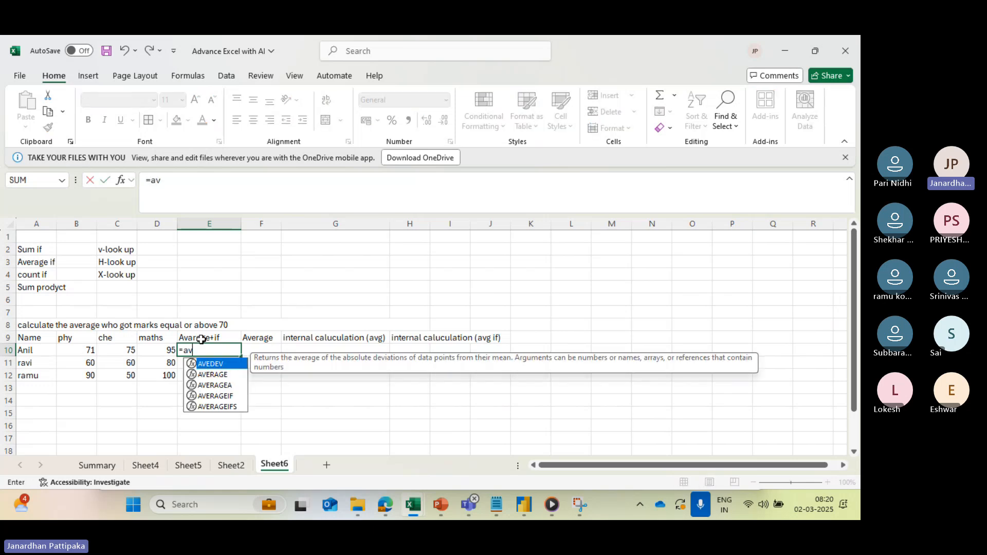
key("BackSpace")
type("rage")
key("BackSpace")
key("BackSpace")
key("BackSpace")
key("BackSpace")
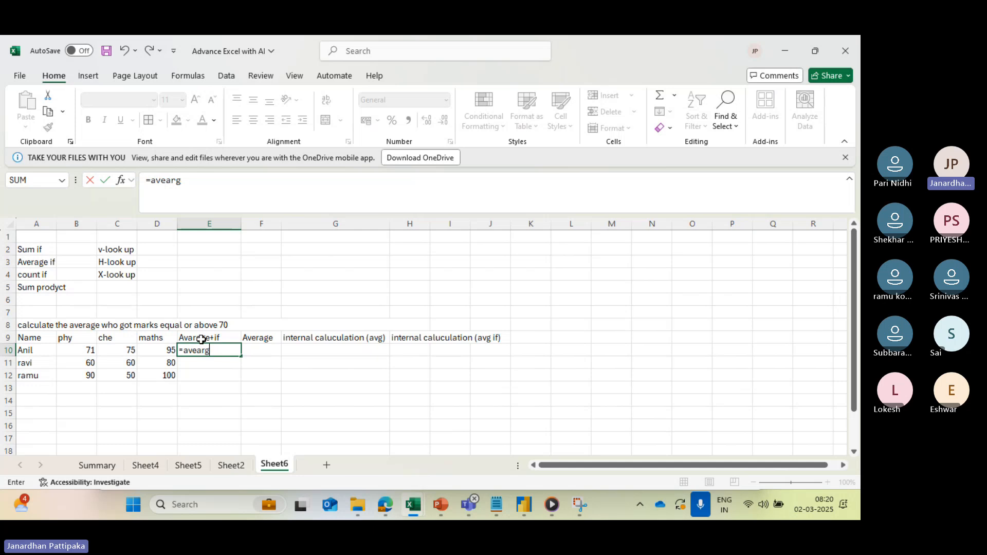
key("BackSpace")
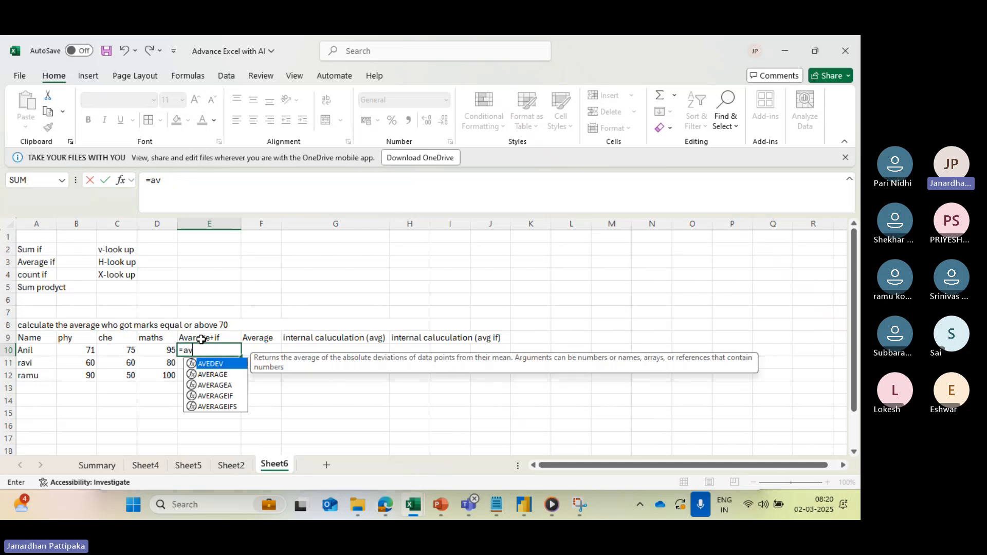
left_click(220, 393)
double_click(220, 393)
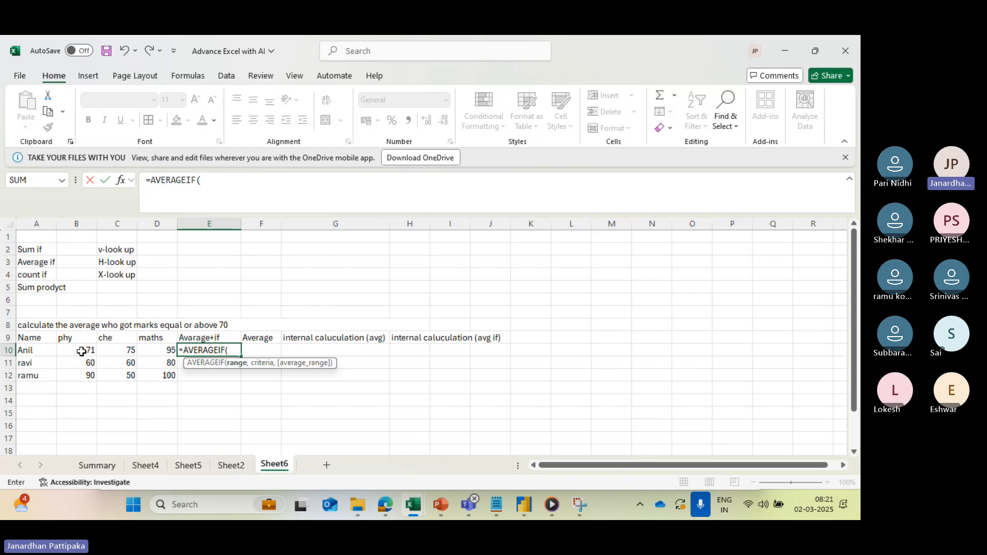
left_click_drag(80, 351, 157, 349)
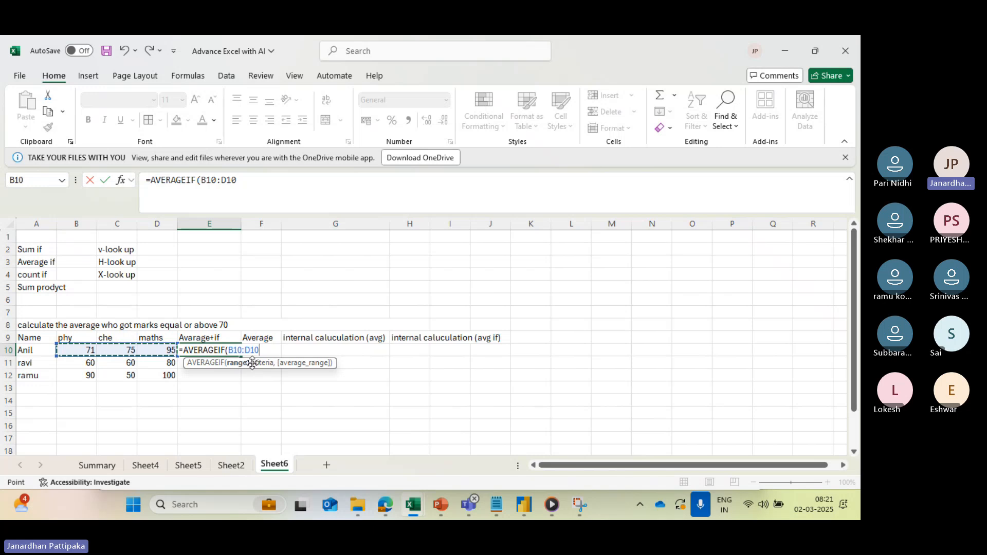
type(",\">")
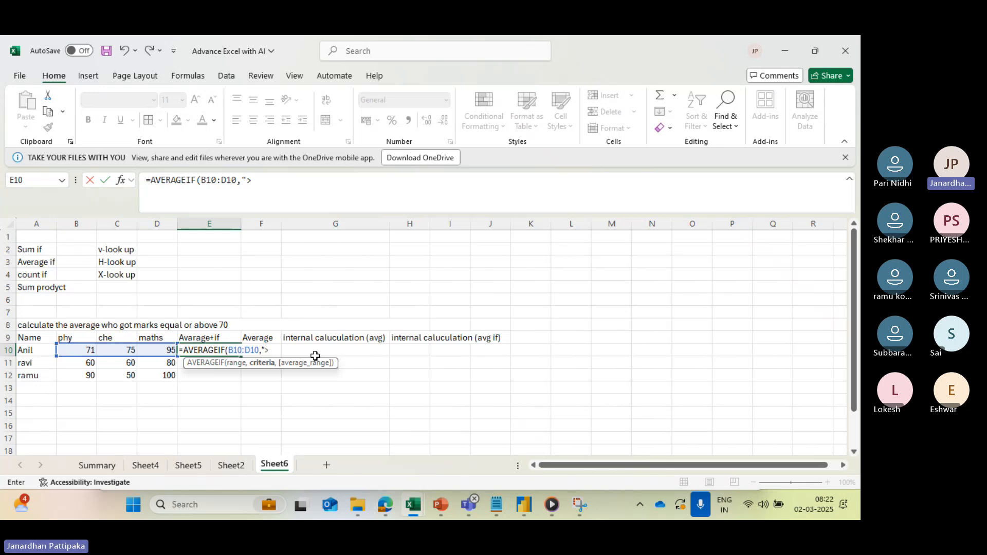
type("70")
type("\")")
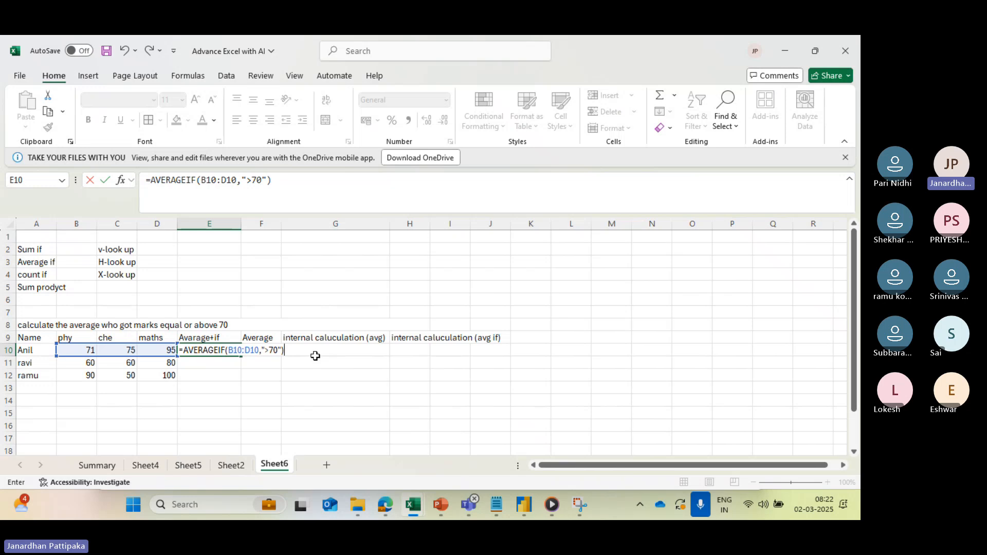
key("Return")
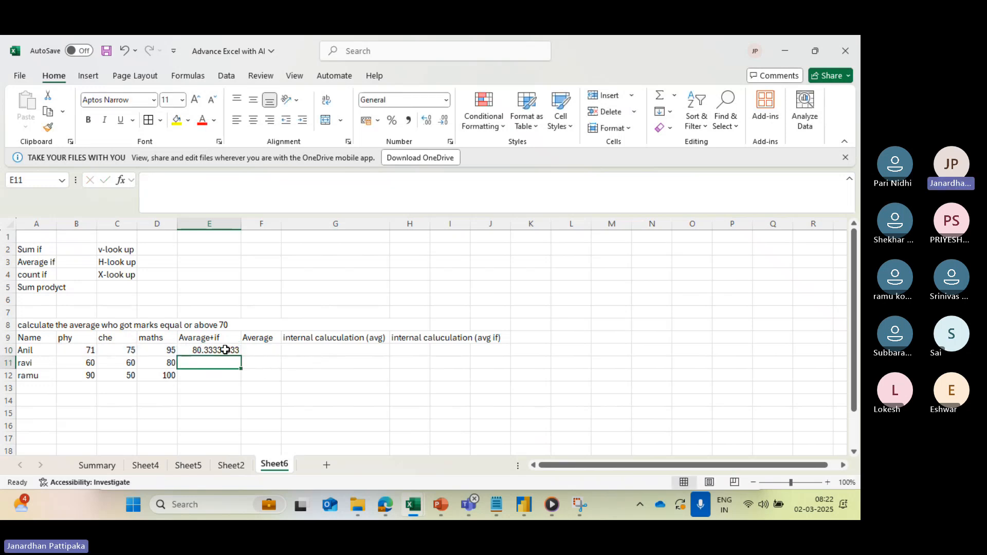
- Format E10 to show no decimal places and fill its formula down to E12
left_click(225, 350)
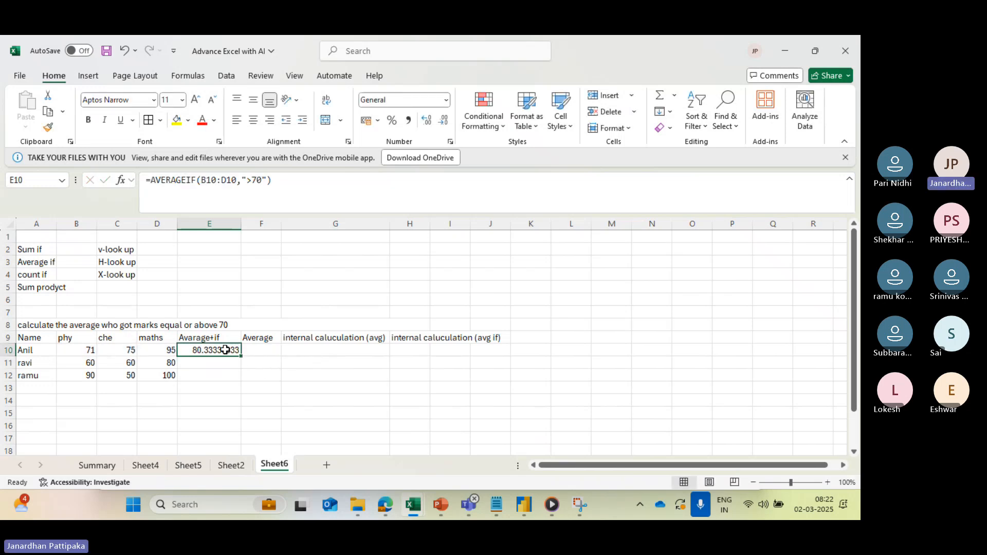
left_click(424, 122)
left_click(424, 121)
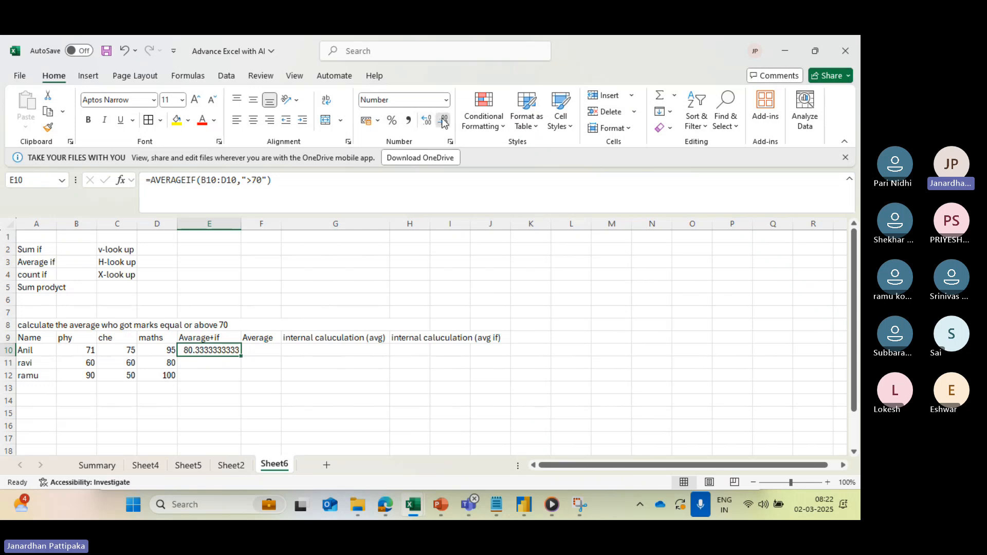
double_click(444, 122)
left_click(444, 122)
double_click(444, 121)
double_click(444, 122)
left_click(444, 121)
left_click(445, 121)
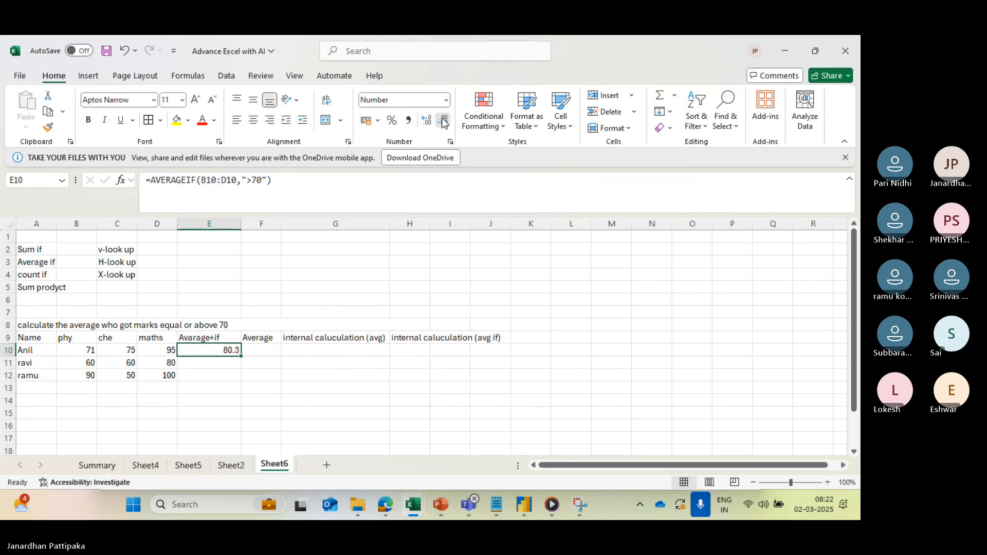
left_click(444, 122)
left_click_drag(241, 356, 241, 381)
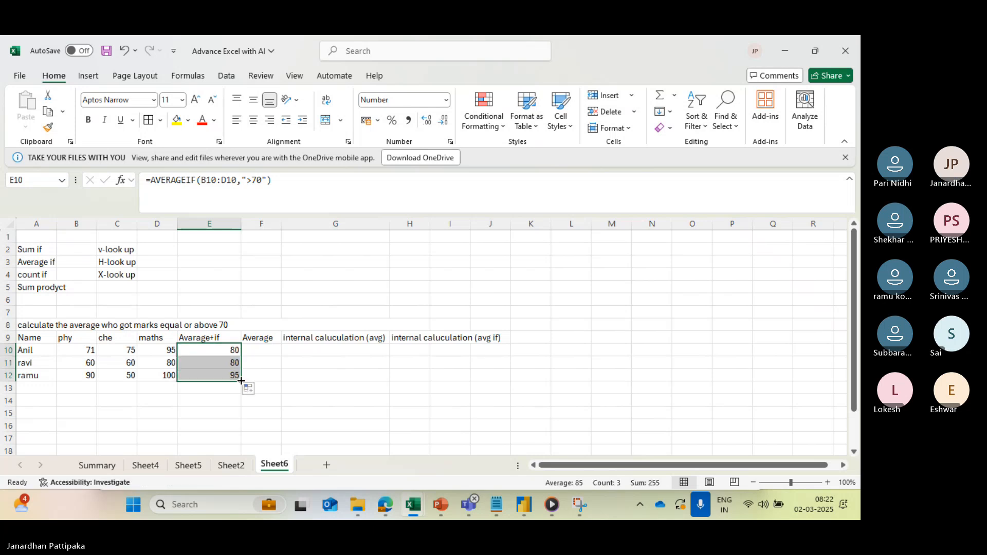
left_click(209, 365)
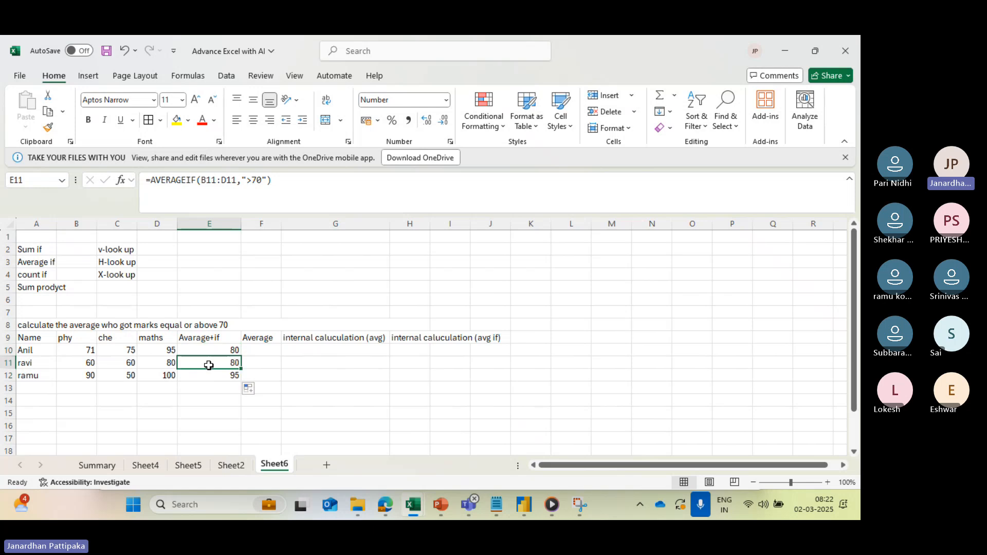
- Enter the formula =AVERAGE(B10:D10) in cell F10 of the Average column
left_click(250, 353)
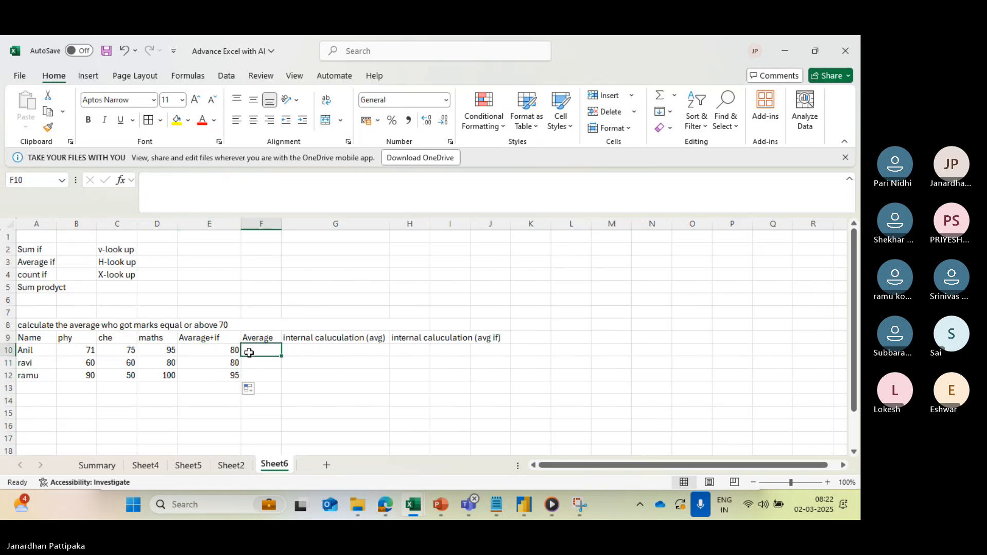
type("=avear")
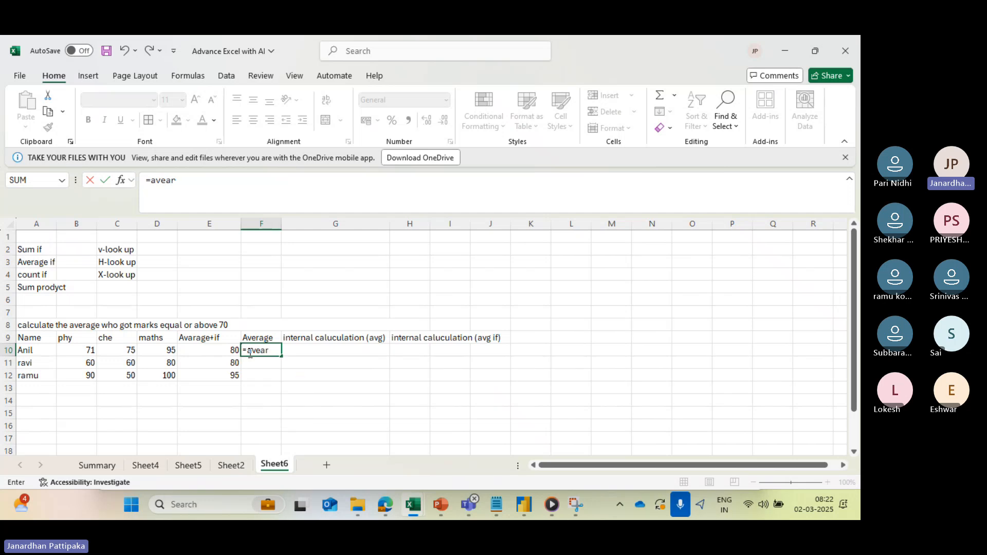
key("BackSpace")
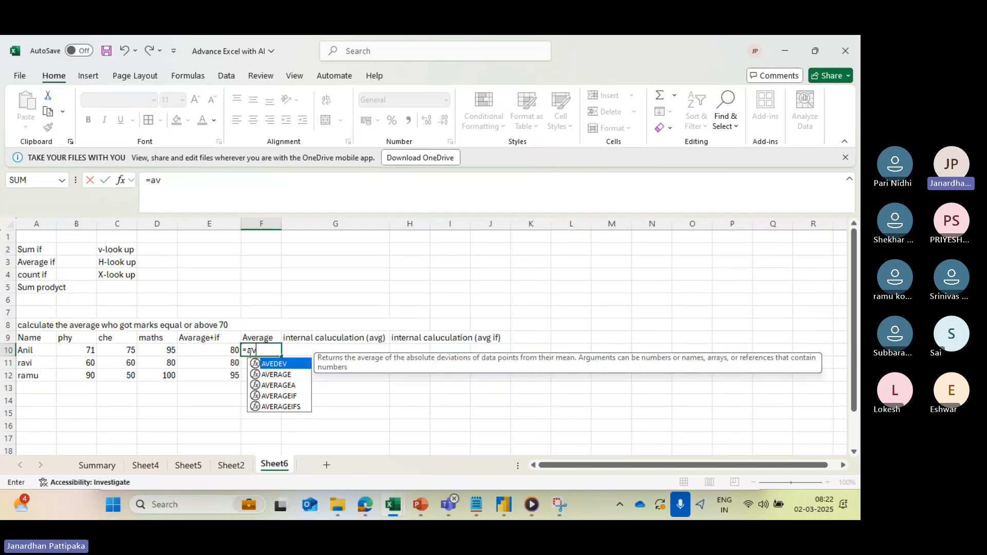
left_click(273, 379)
double_click(273, 378)
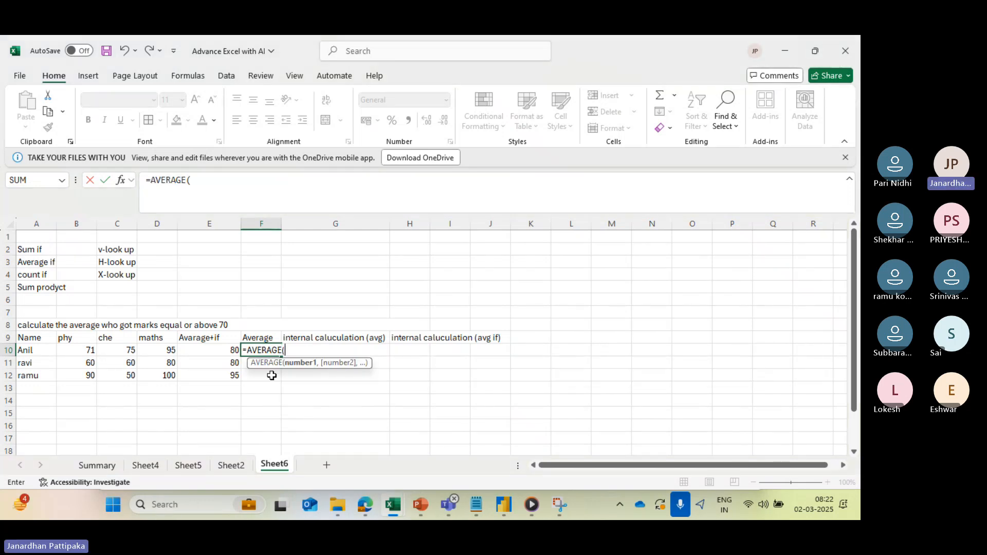
left_click(87, 351)
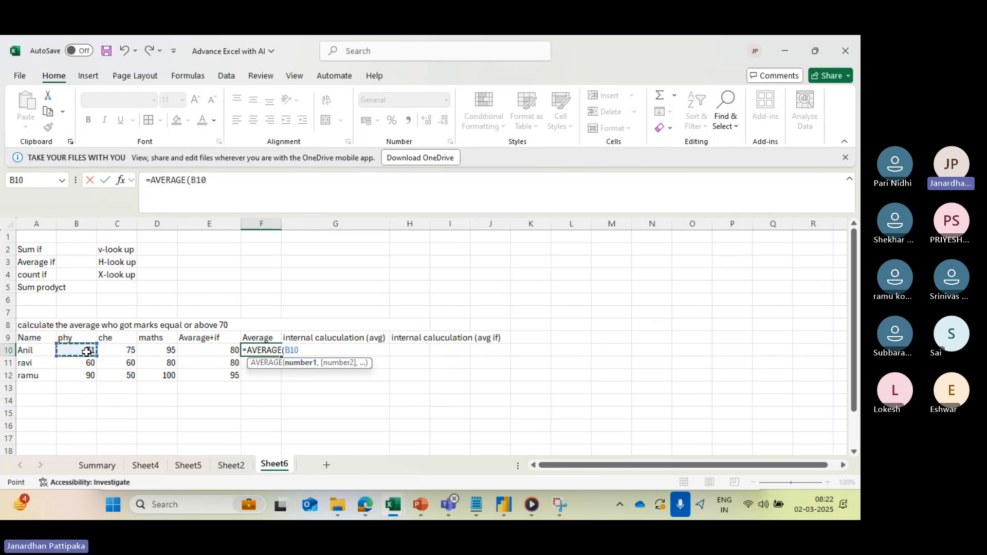
key("shift+Right")
key("shift+Right")
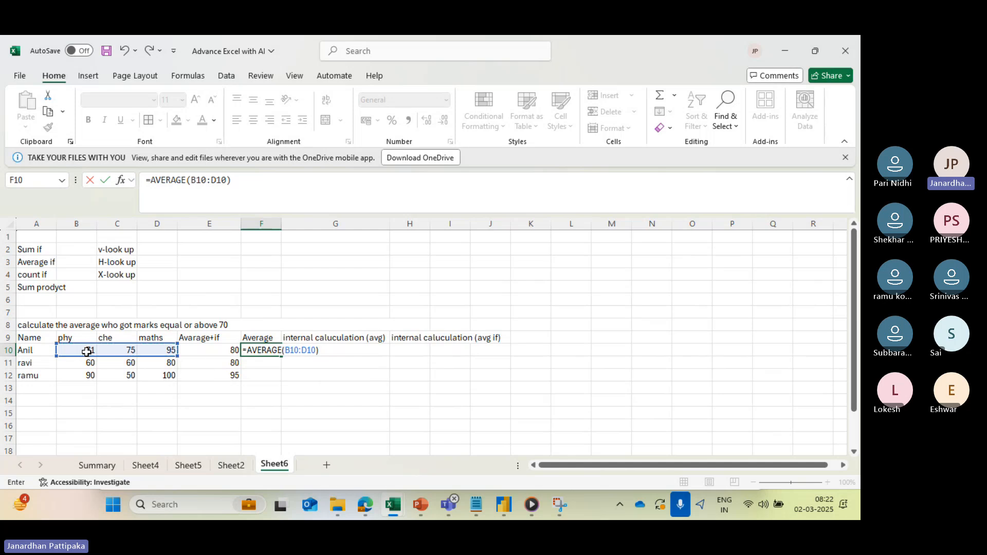
key("Return")
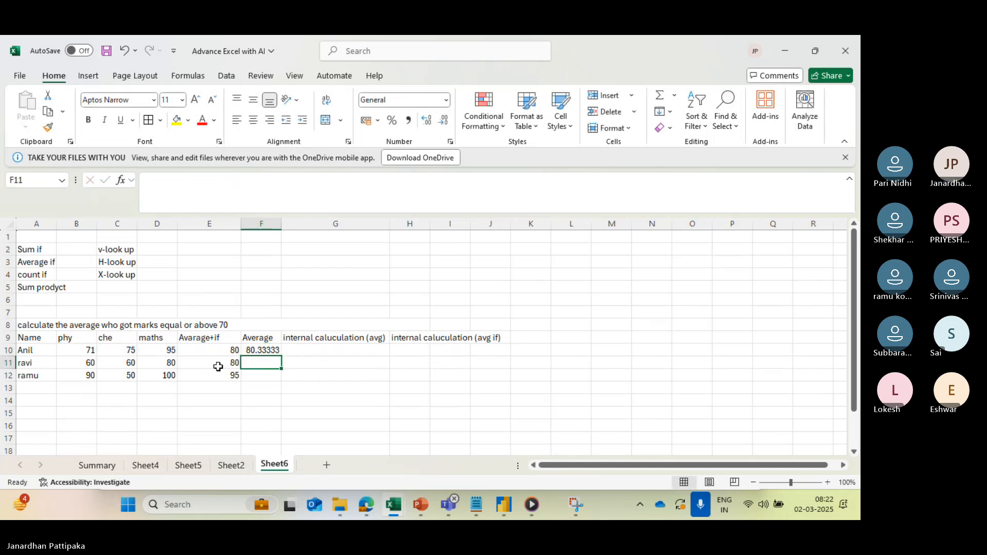
- Fill the F10 average formula down to F12 and format these cells to show no decimal places
left_click(253, 352)
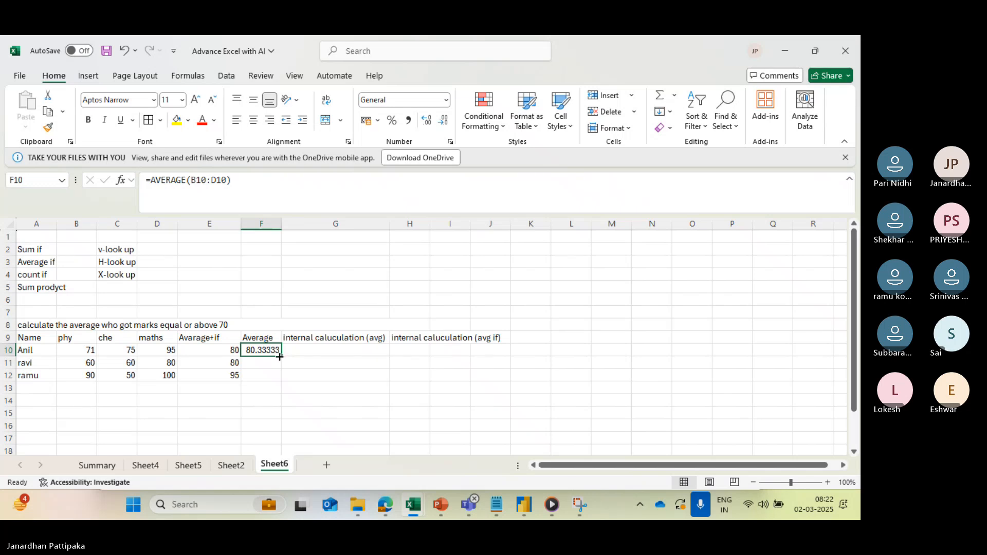
left_click_drag(280, 357, 275, 376)
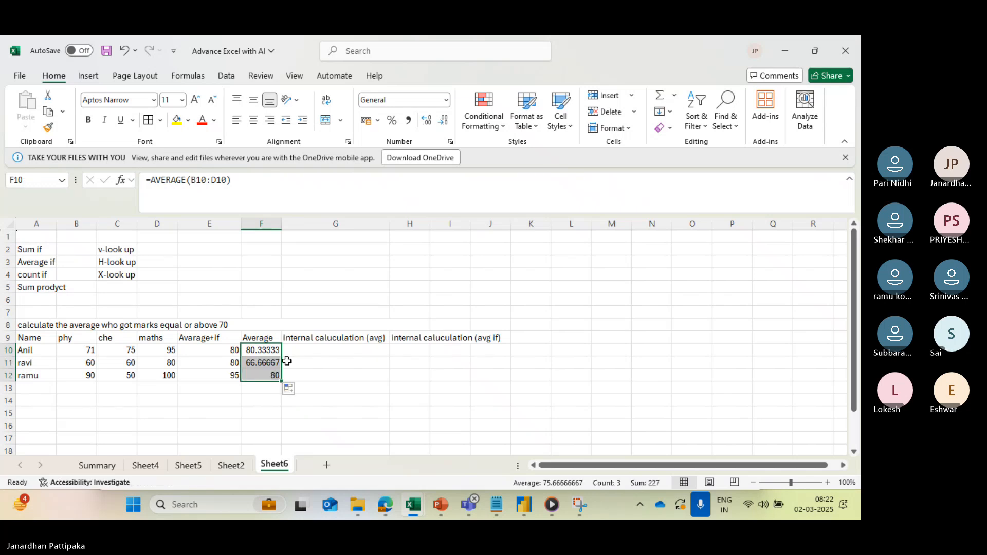
left_click(445, 120)
left_click(445, 121)
left_click(445, 120)
left_click(445, 120)
left_click(445, 120)
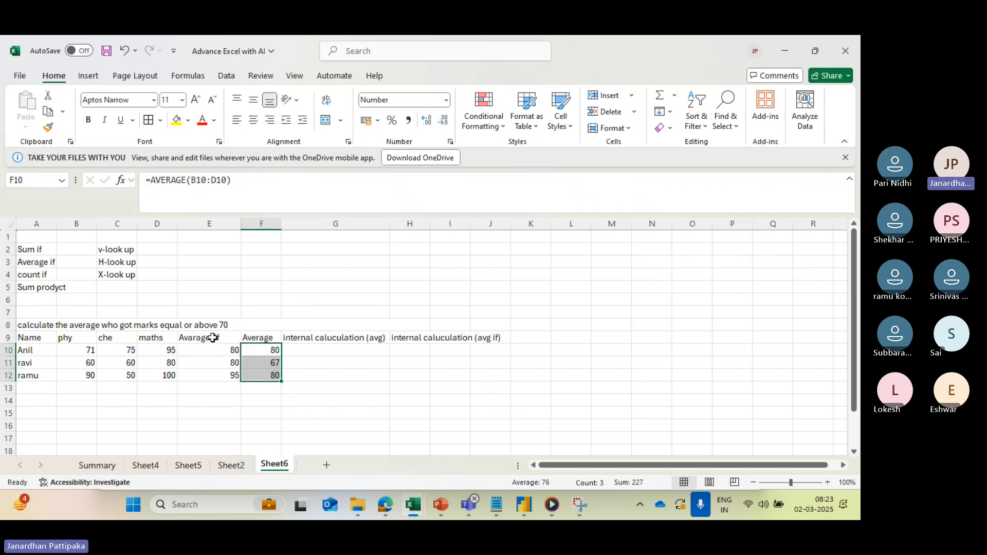
- Compare the AVERAGEIF and plain AVERAGE formulas and results for the students in rows 10 to 12
left_click(228, 350)
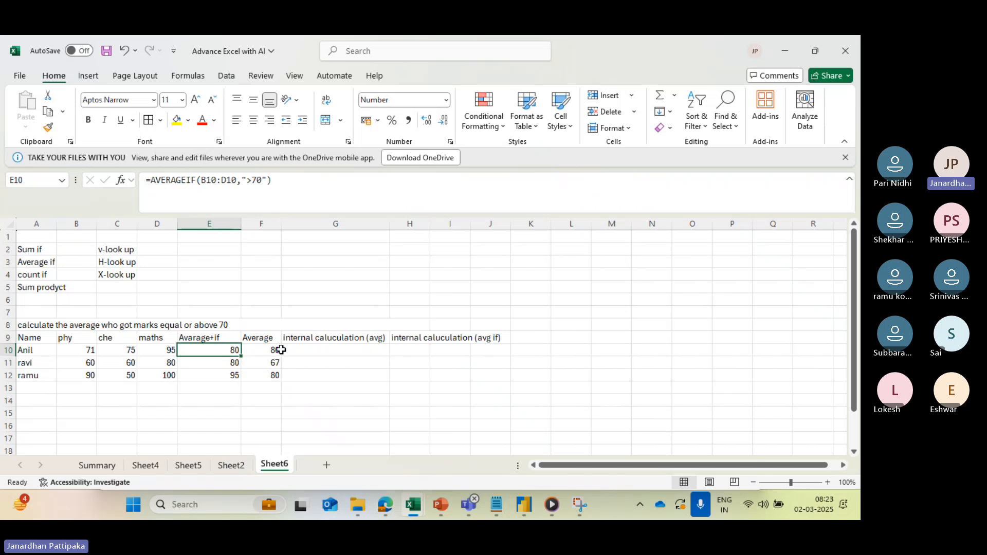
left_click(236, 363)
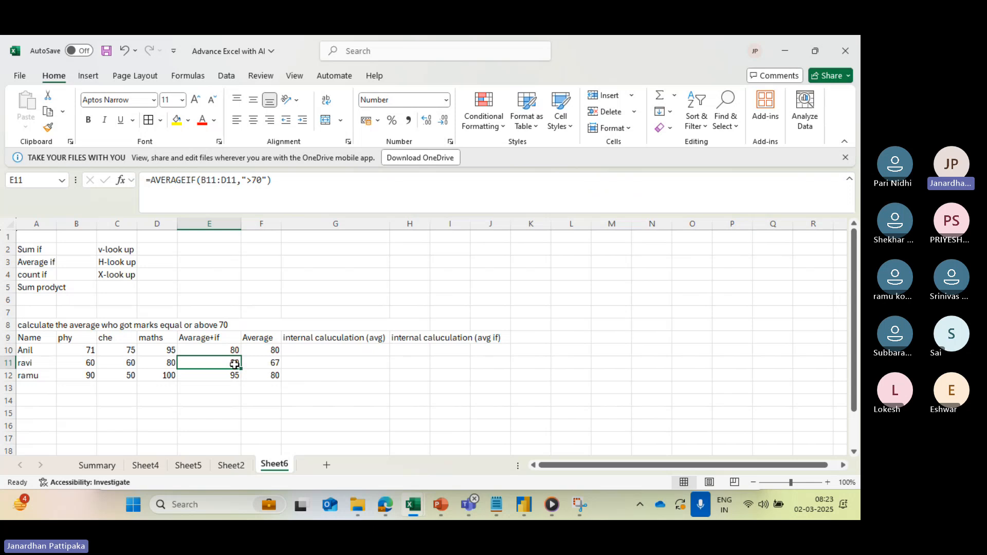
left_click(270, 365)
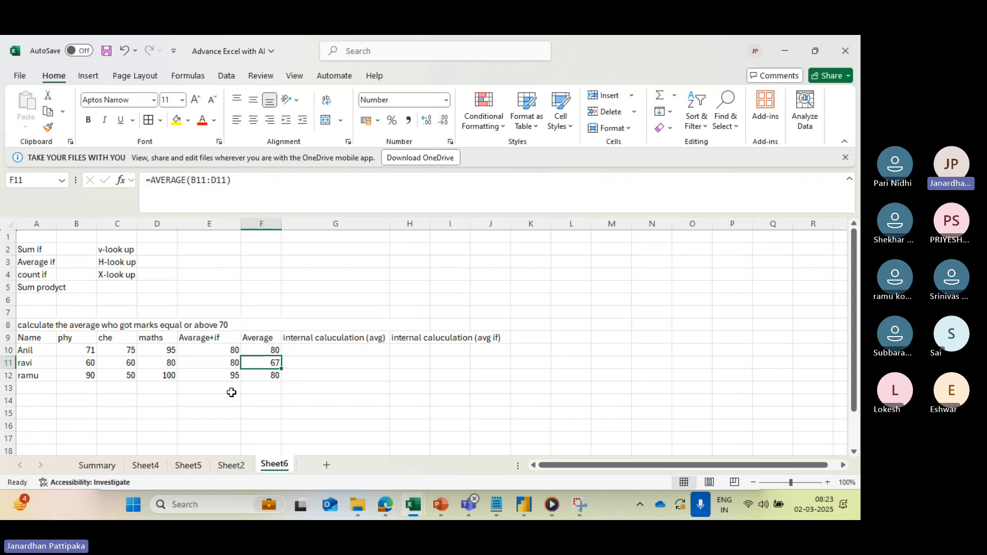
left_click(224, 377)
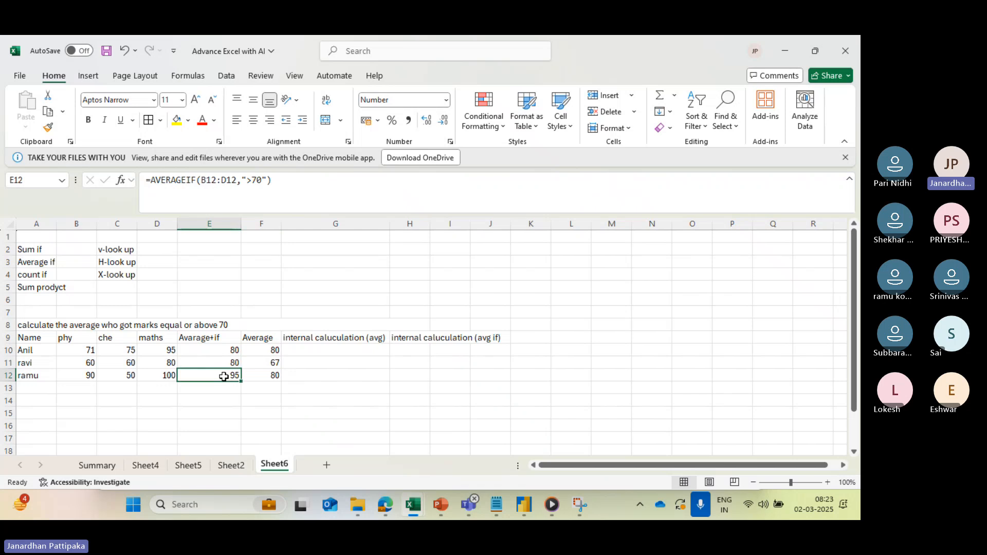
left_click(266, 373)
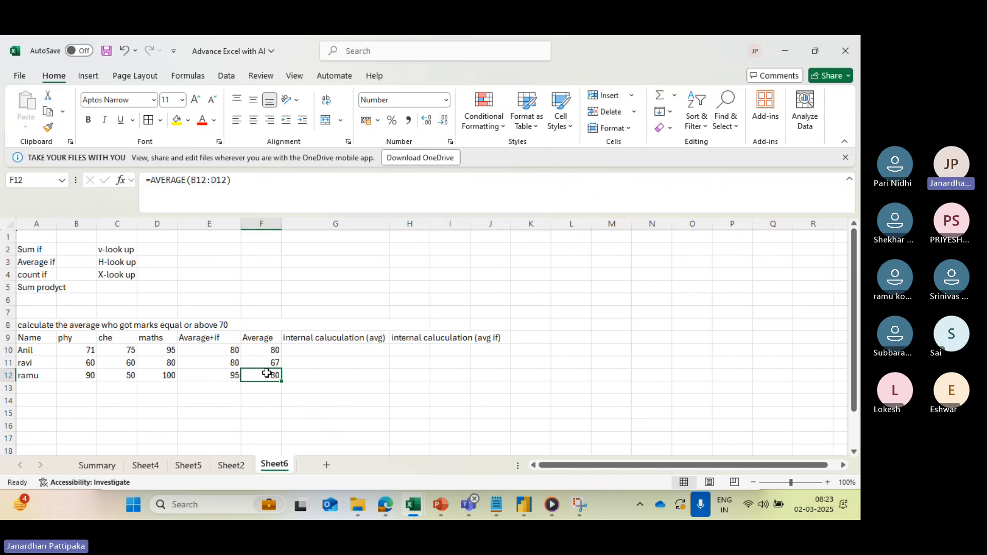
left_click(229, 352)
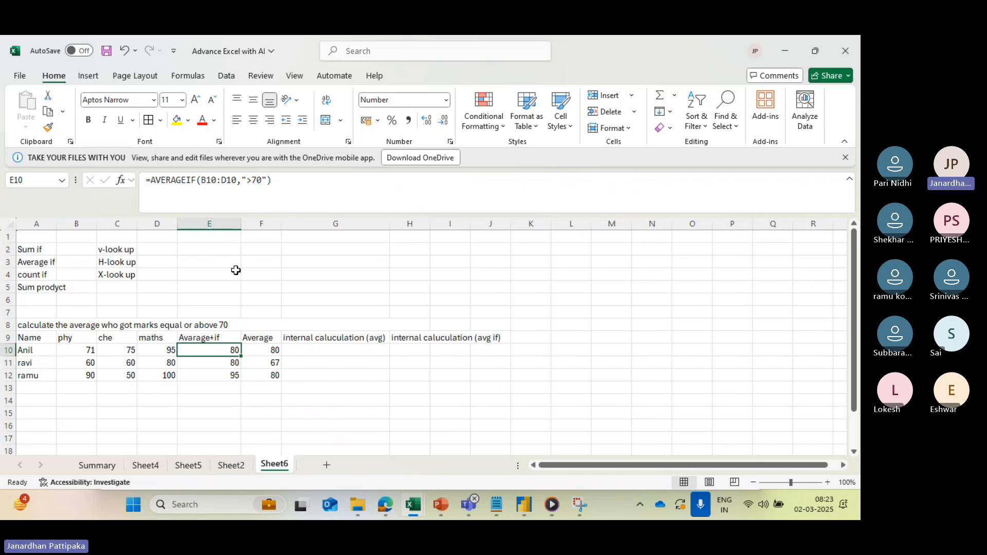
left_click(304, 349)
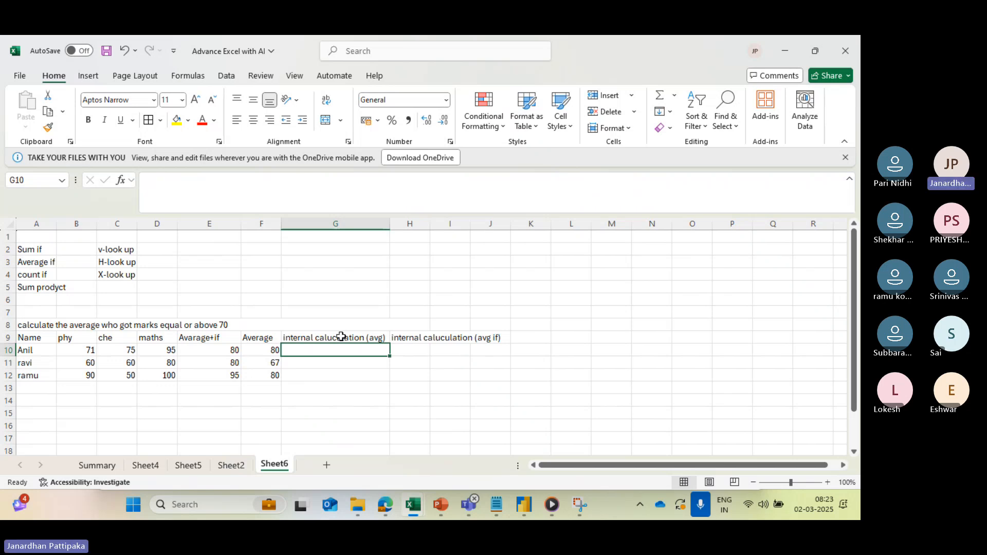
type("(")
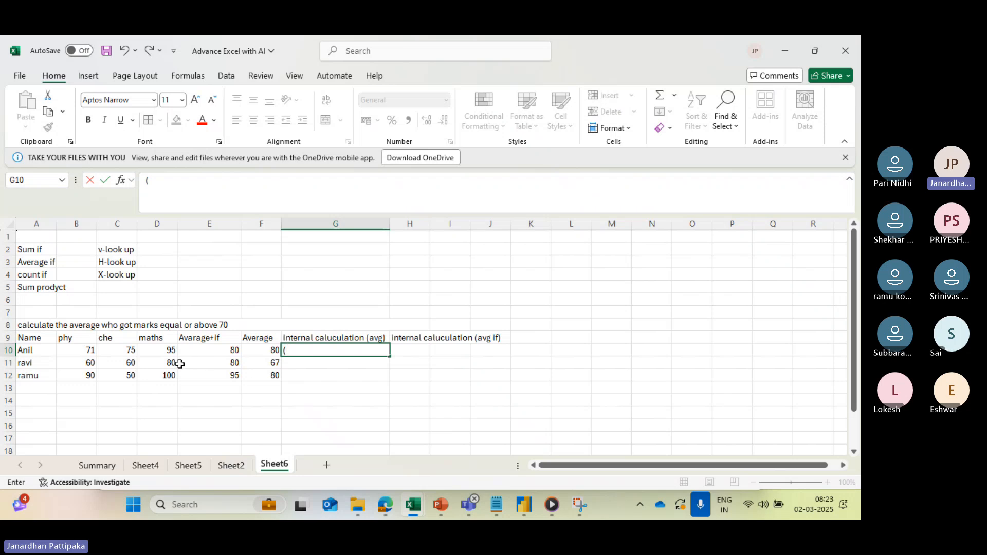
left_click(89, 350)
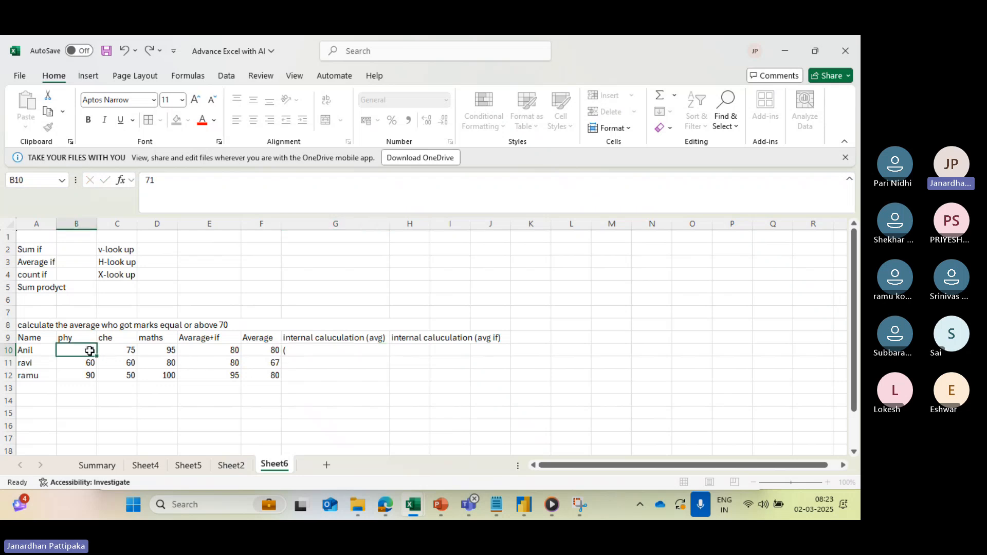
type("+")
left_click(120, 351)
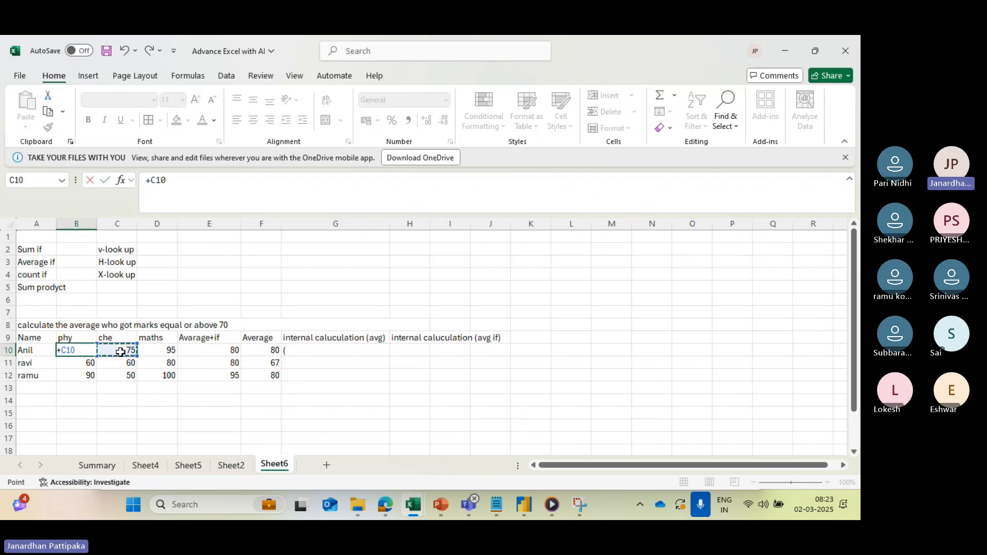
key("Escape")
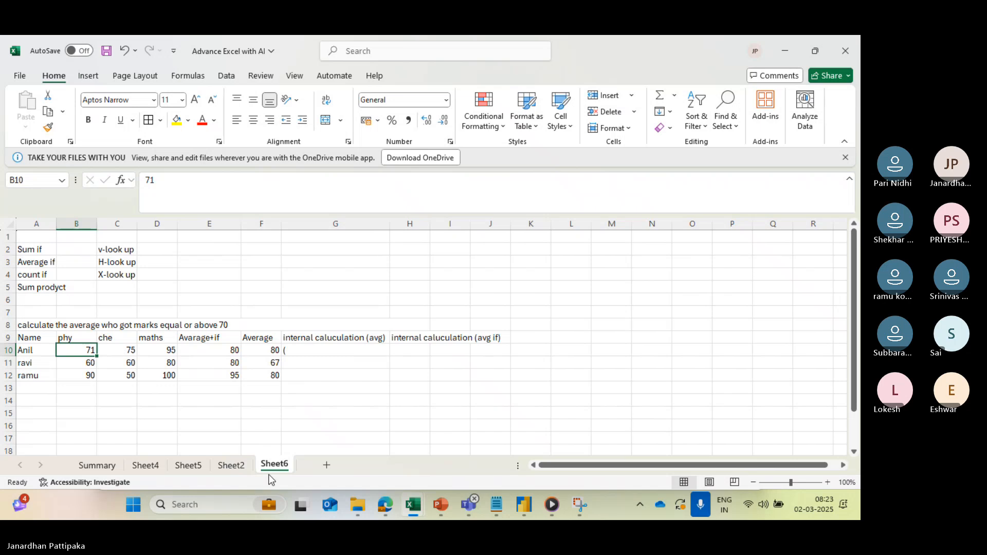
left_click(340, 416)
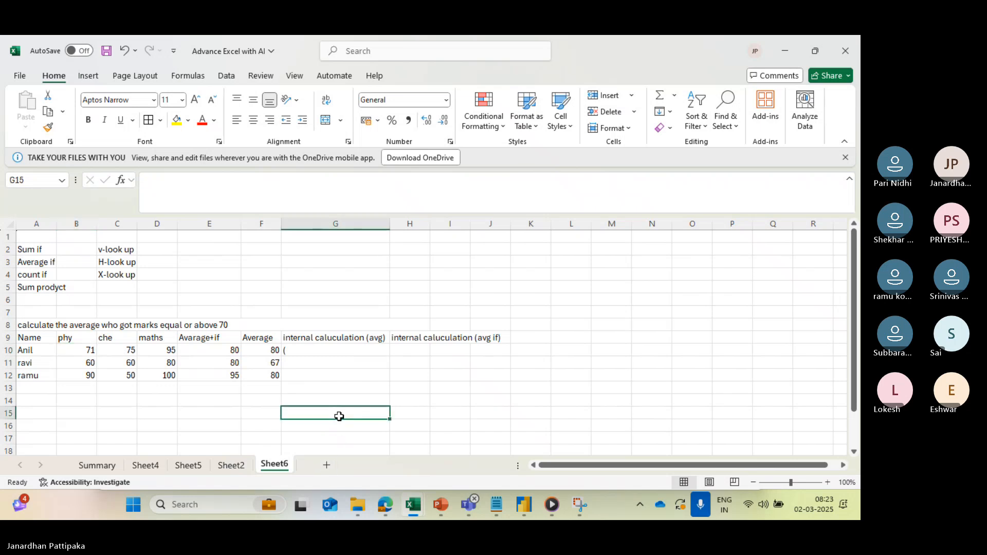
- Replace the content of G10 with the written-out calculation (71+75+95)/3 as text in the internal calculation (avg) column
left_click(313, 352)
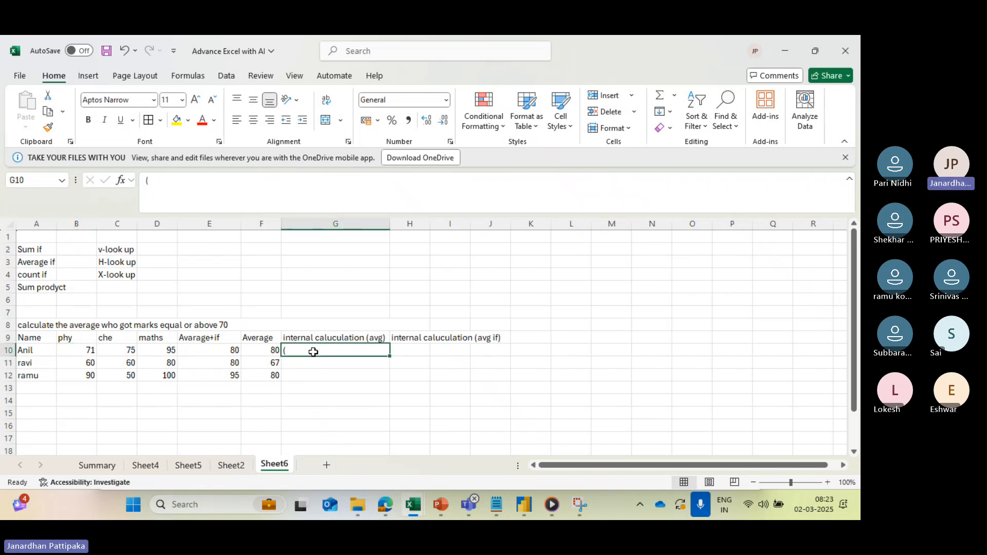
key("BackSpace")
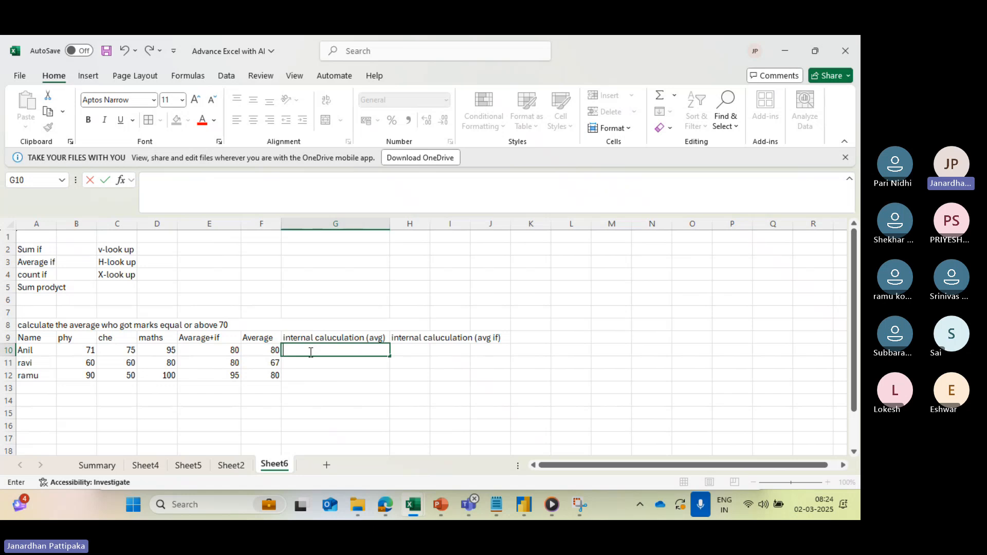
type(")")
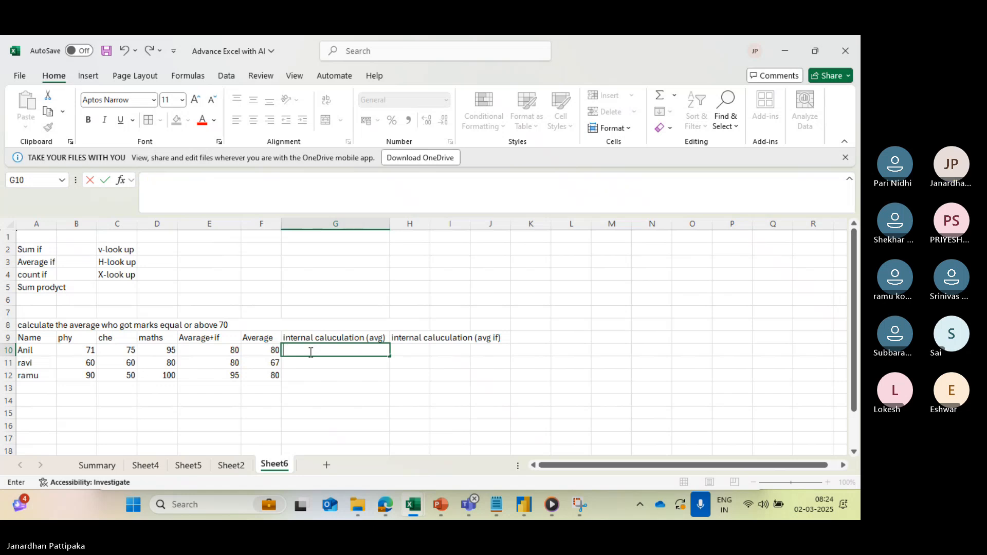
type("71+7")
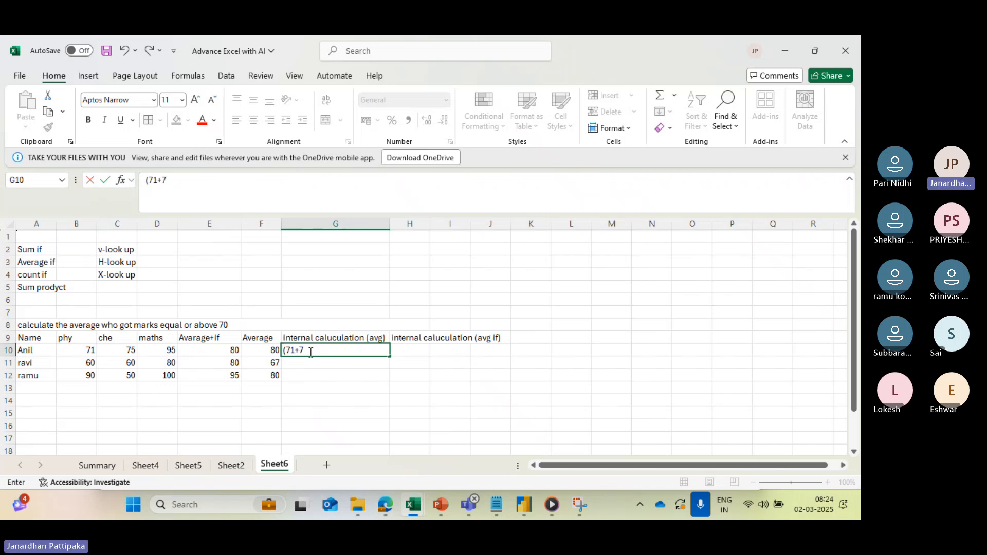
type("5+95)")
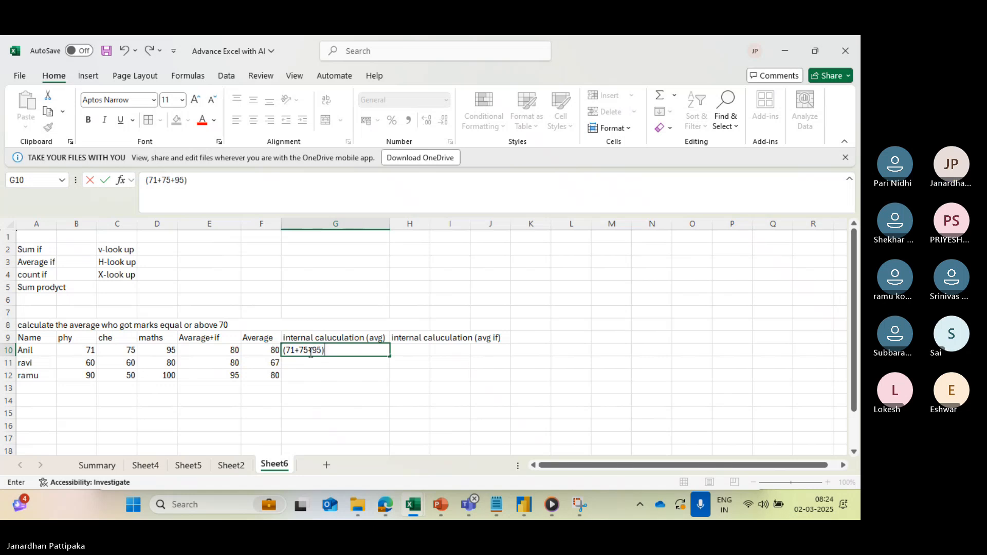
type("/3")
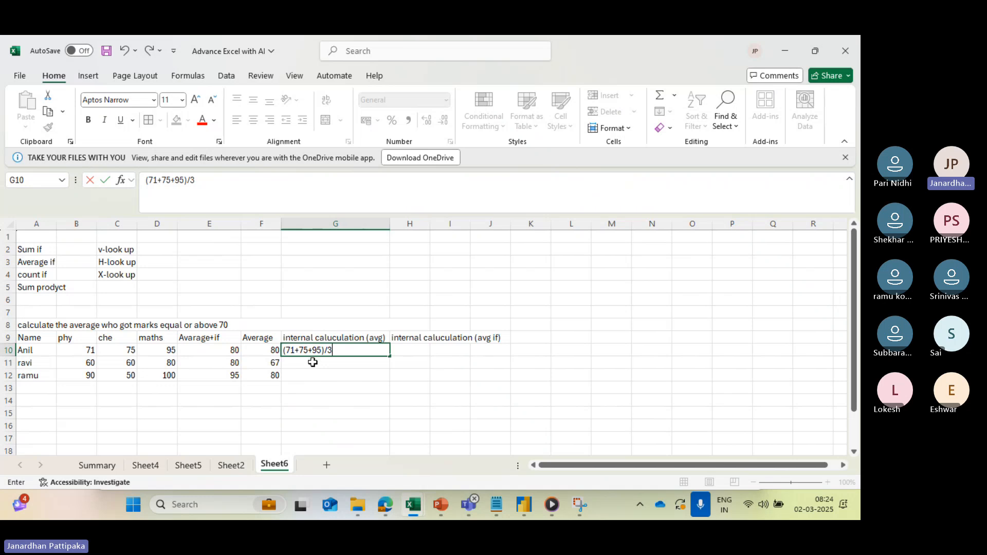
- Write the average calculation (60+60+80)/3 as text in cell G11 for the second student
left_click(312, 363)
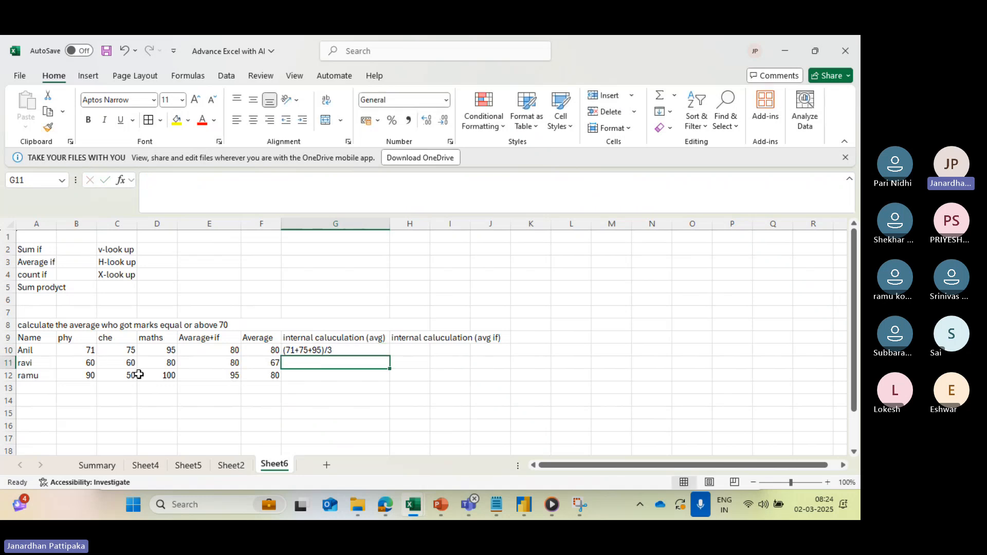
type("(")
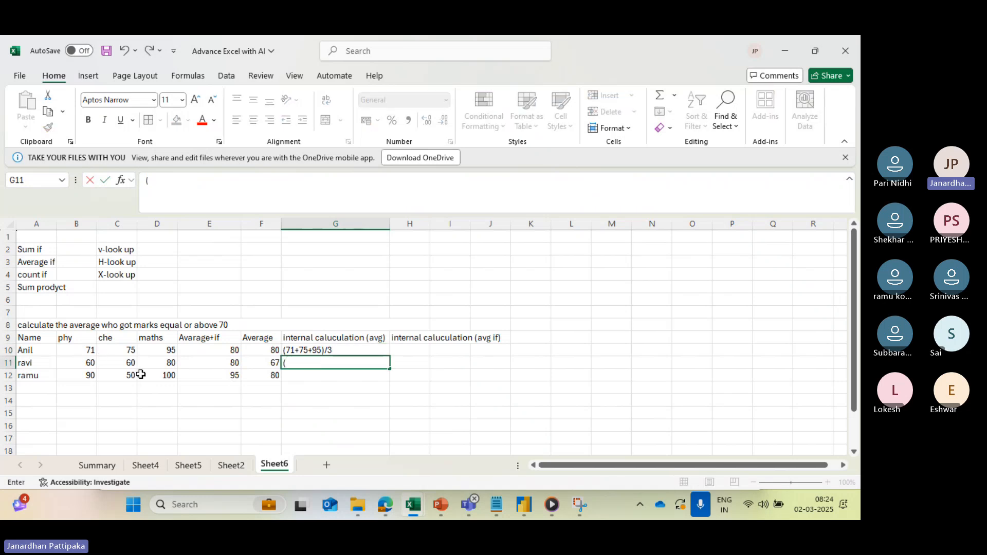
type("60+60+80)/3")
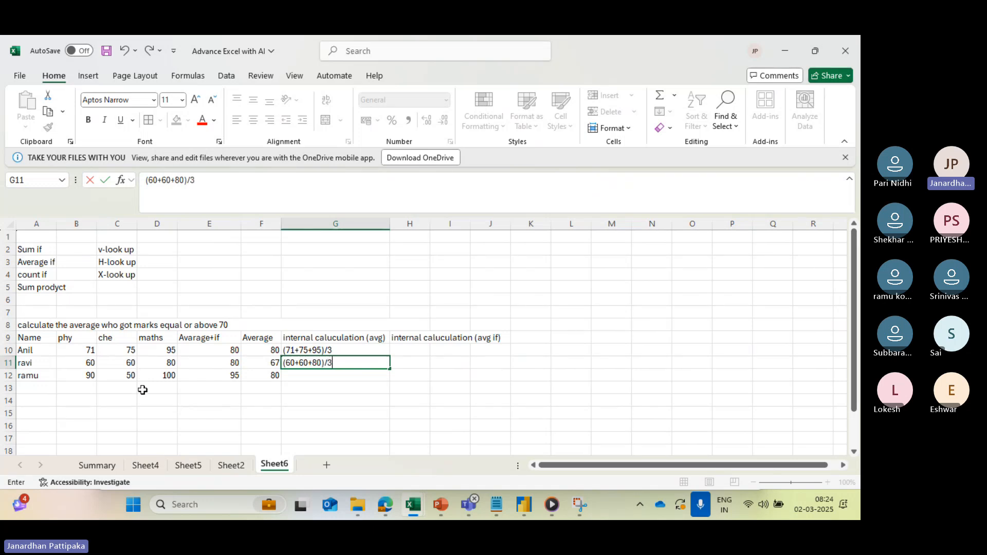
- Write the average calculation (90+50+100)/3 as text in cell G12 for the third student
left_click(296, 378)
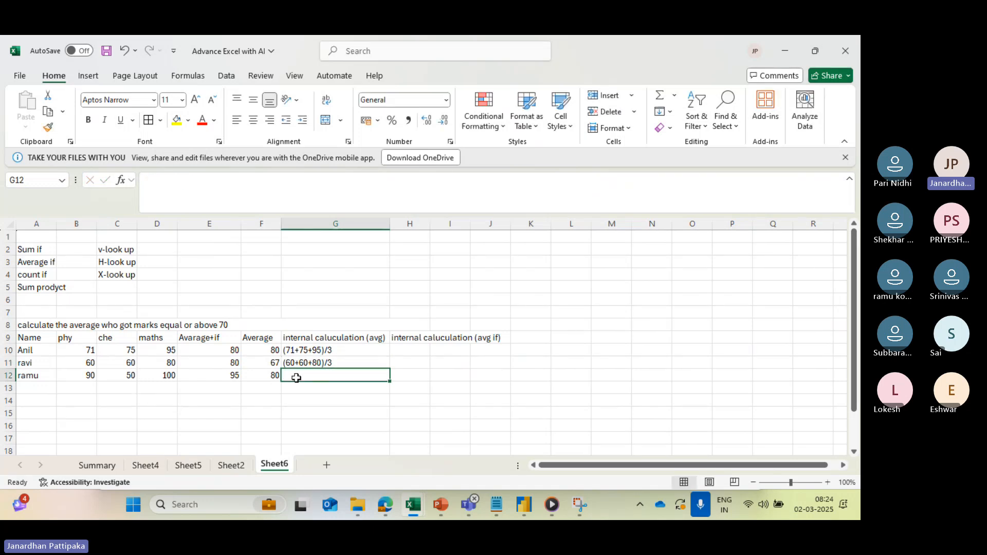
type("(90+")
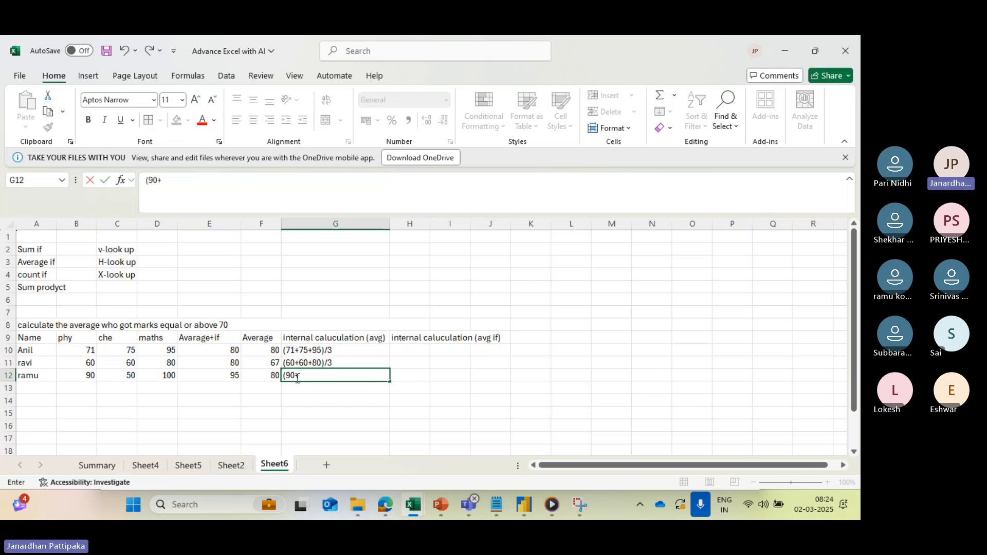
type("50+100)/")
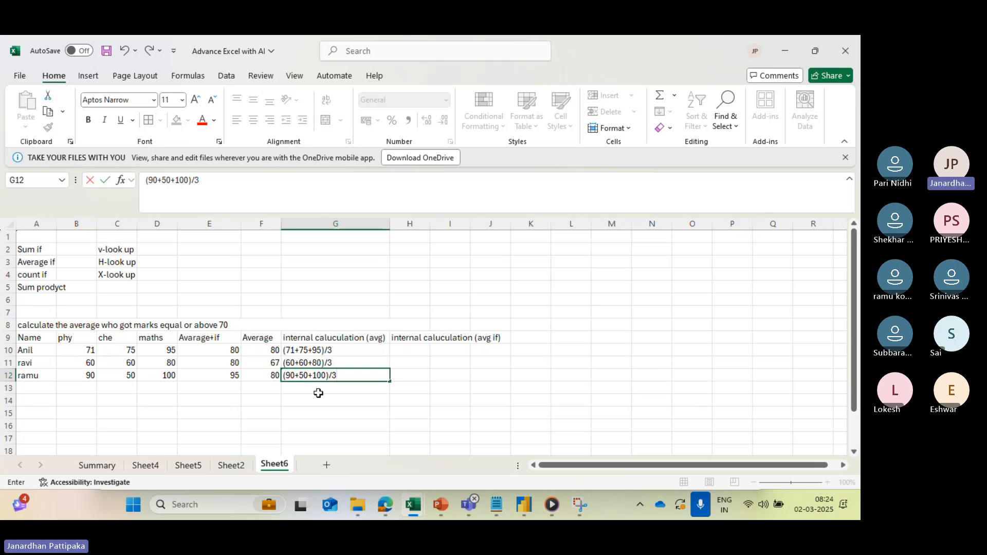
type("3")
left_click(331, 403)
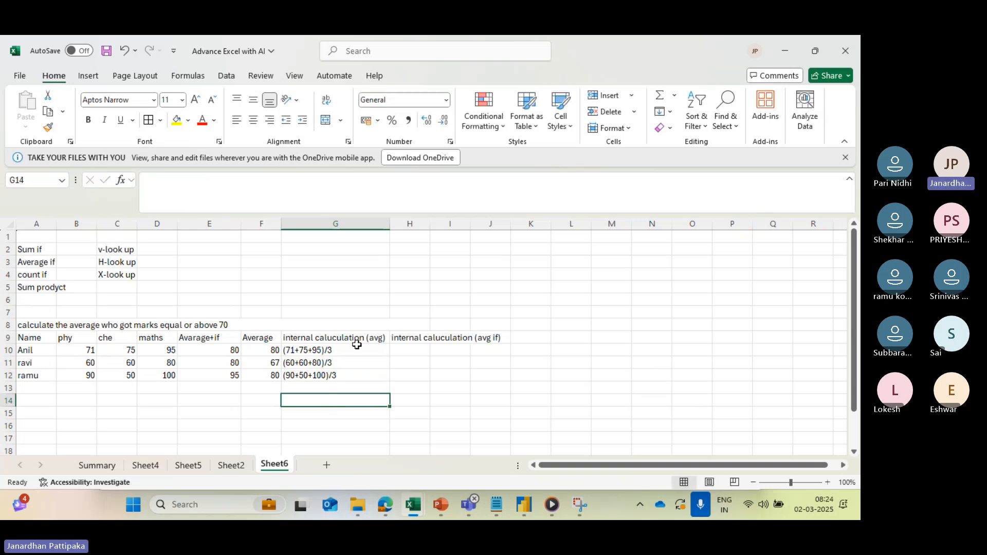
- Write the calculation (71+75+80)/3 as text in H10 of the internal calculation (avg if) column
left_click(398, 348)
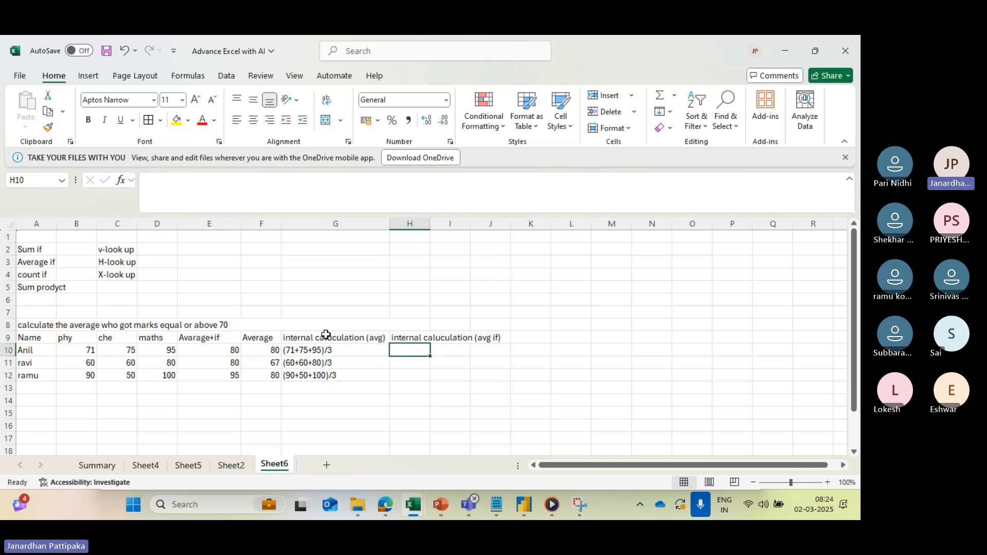
left_click(224, 350)
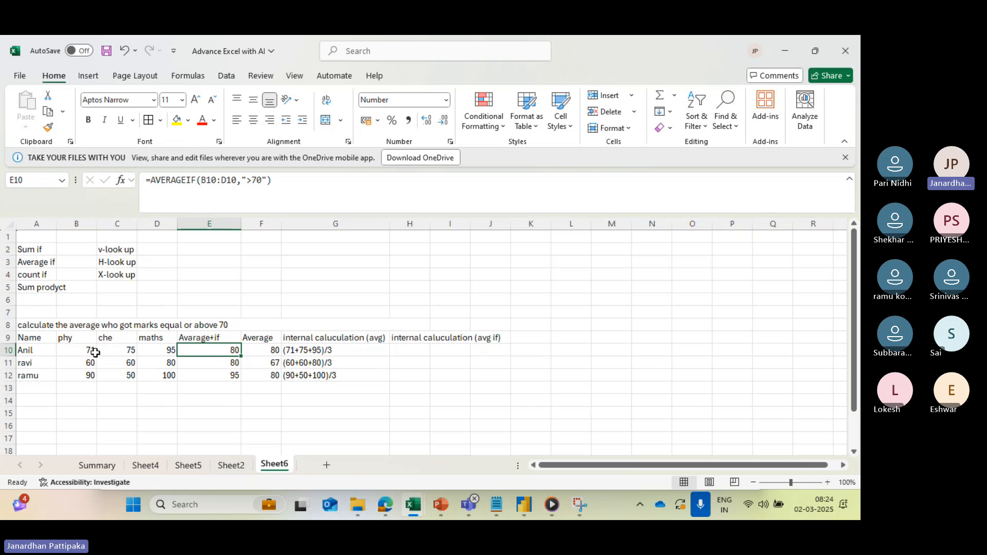
left_click(421, 349)
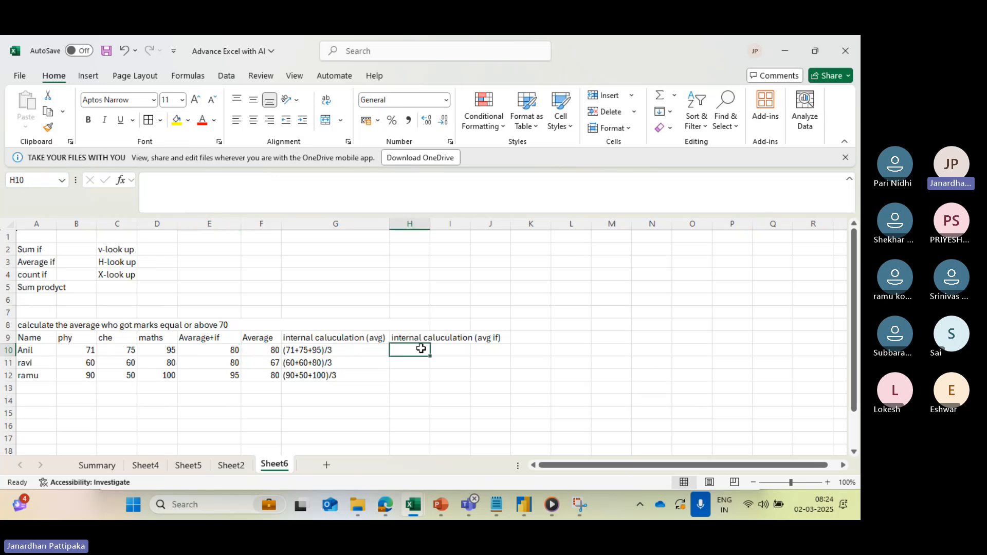
type("(")
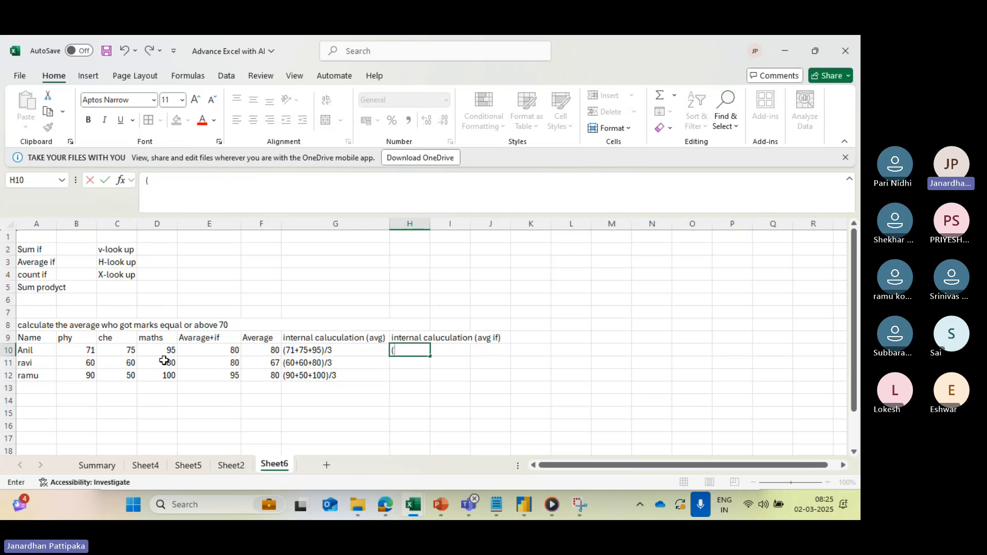
type("71+75+80")
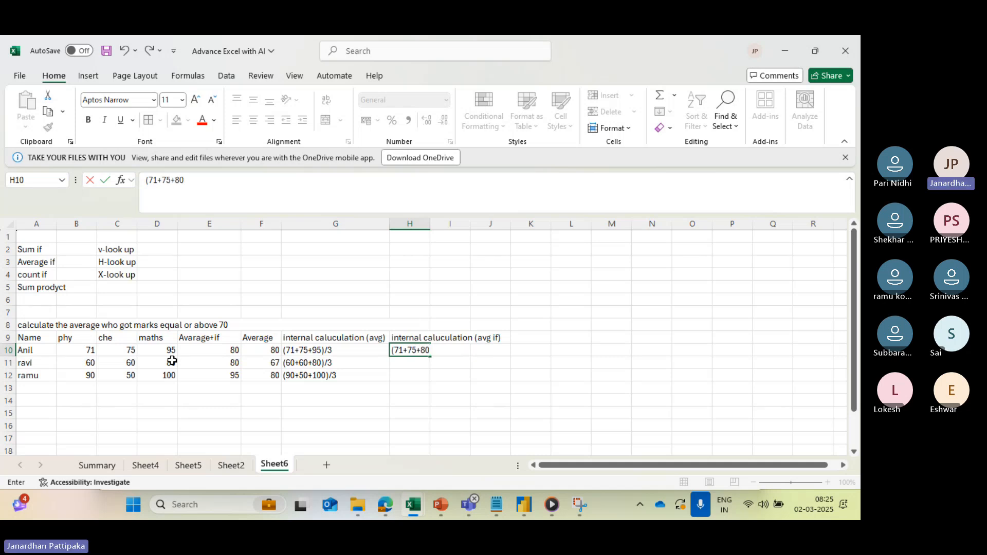
type(")?3")
type("3")
- Write the AVERAGEIF calculation (80/1) as text in cell H11 for the second student
left_click(409, 364)
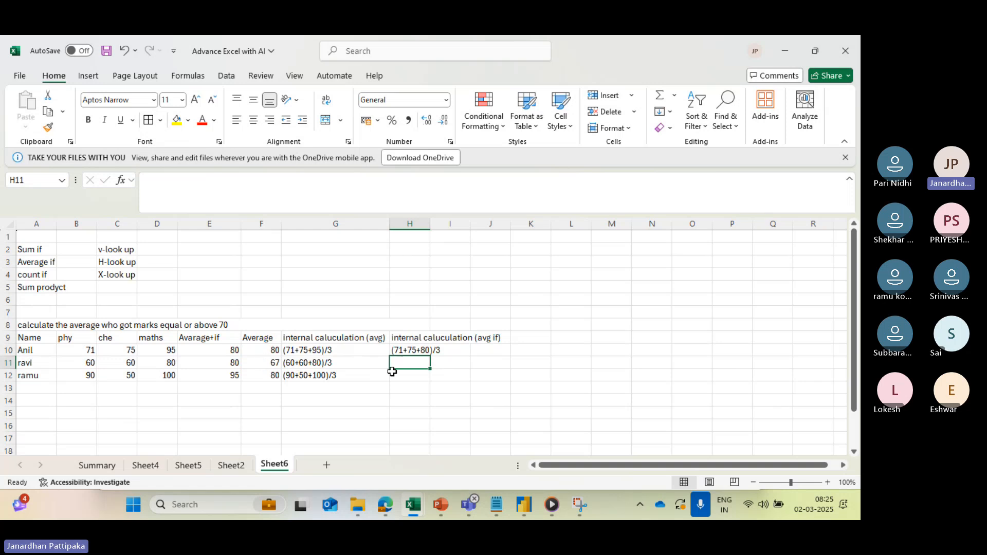
type("(")
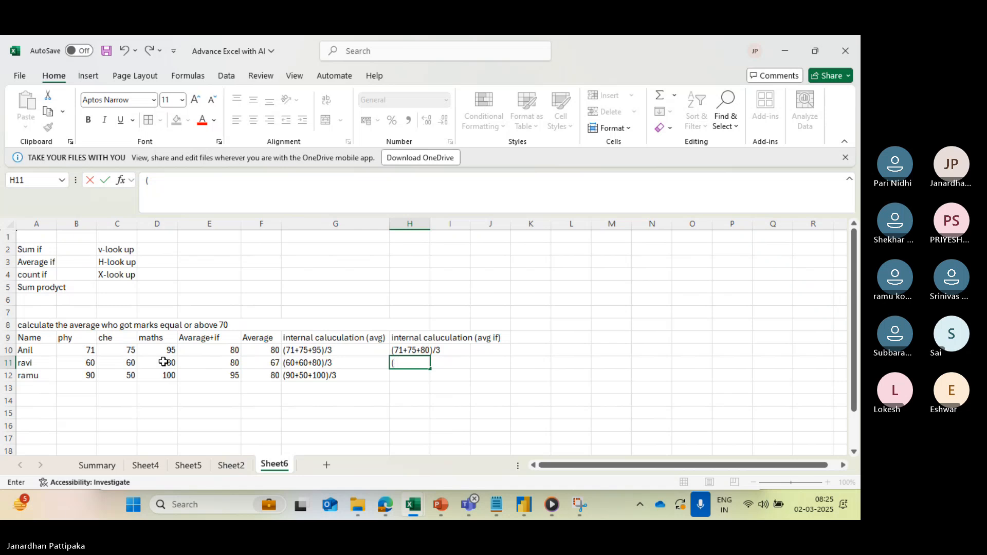
type("/1")
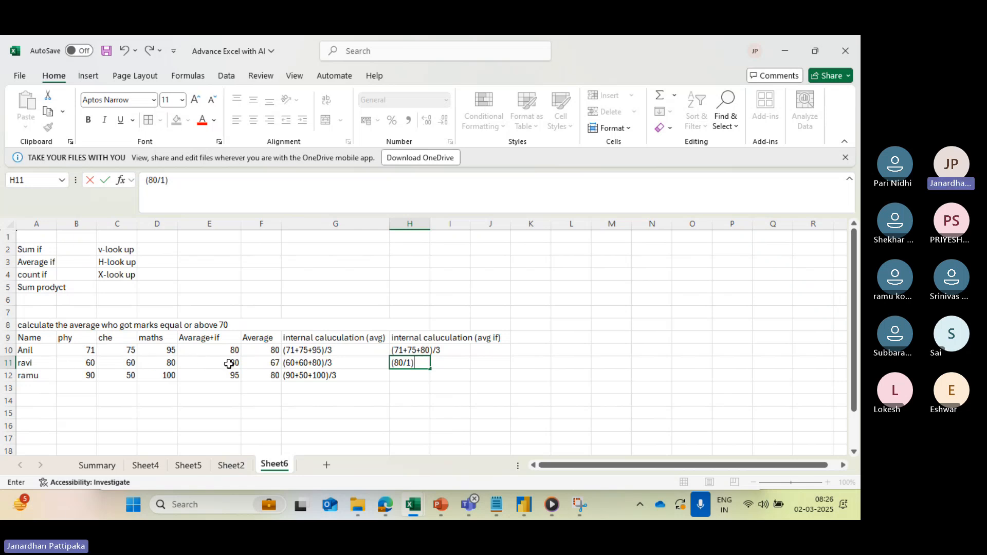
- Write the AVERAGEIF calculation (90+100)/2 as text in cell H12 for the third student
left_click(416, 379)
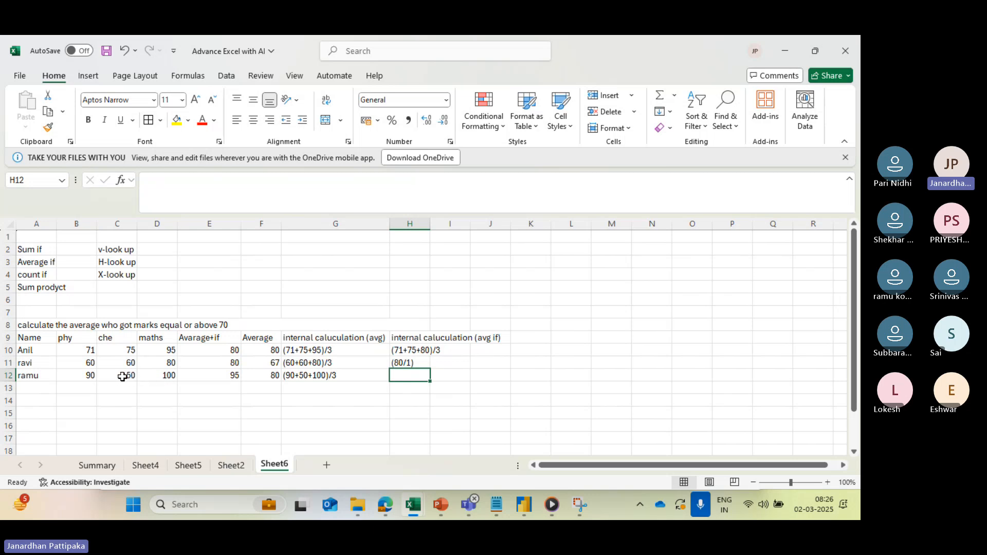
type("(90+")
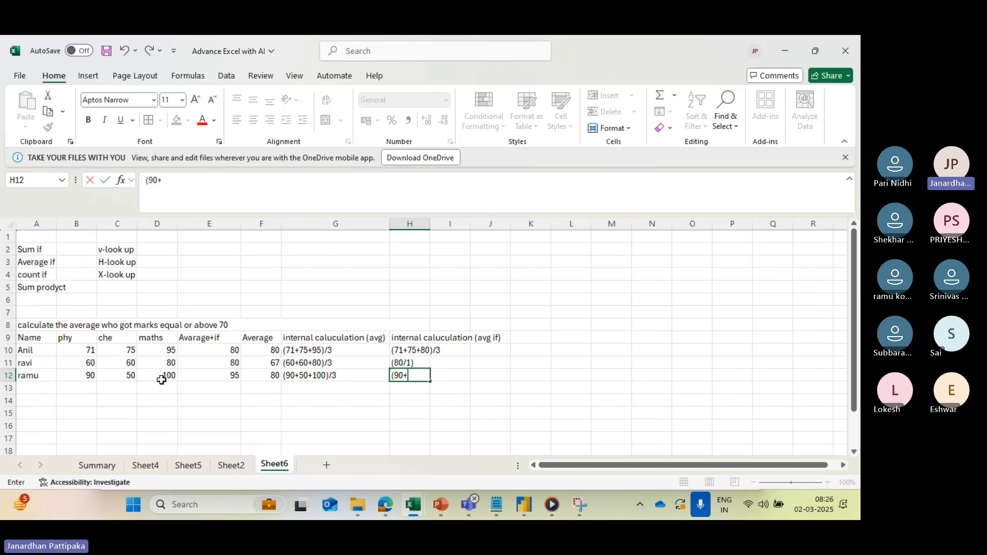
type("100)/2")
left_click(408, 427)
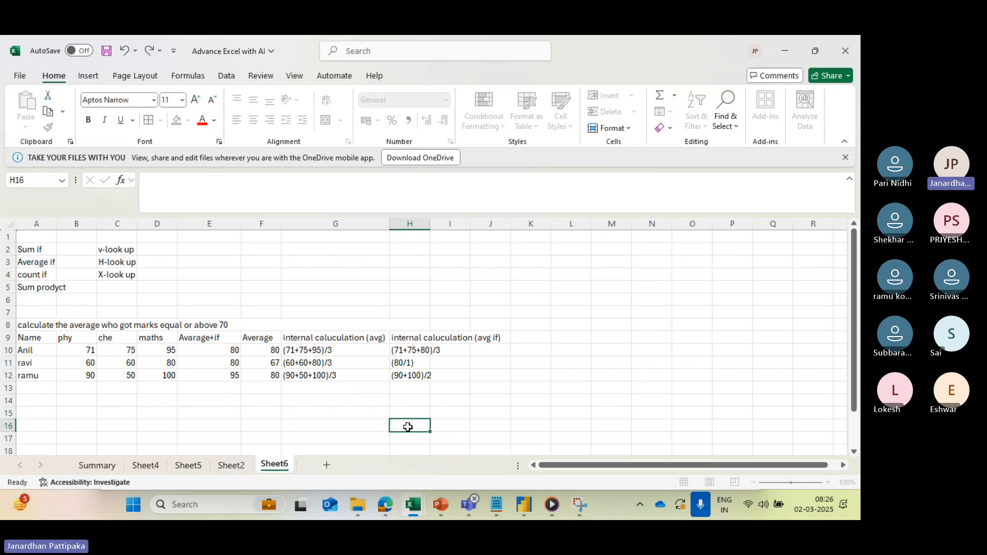
- Review the AVERAGEIF and AVERAGE formulas alongside the written-out plain average calculations in G10:G12
left_click(225, 349)
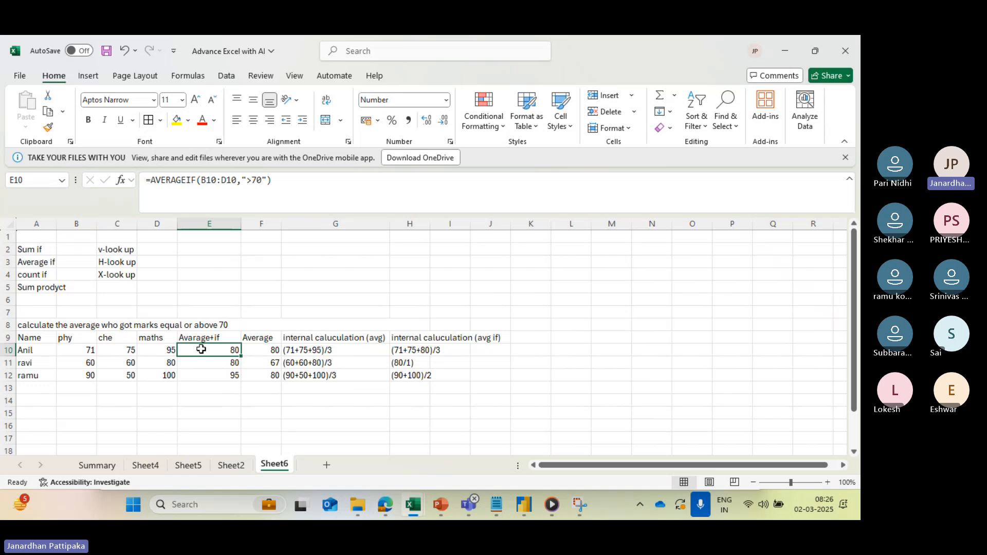
left_click(270, 351)
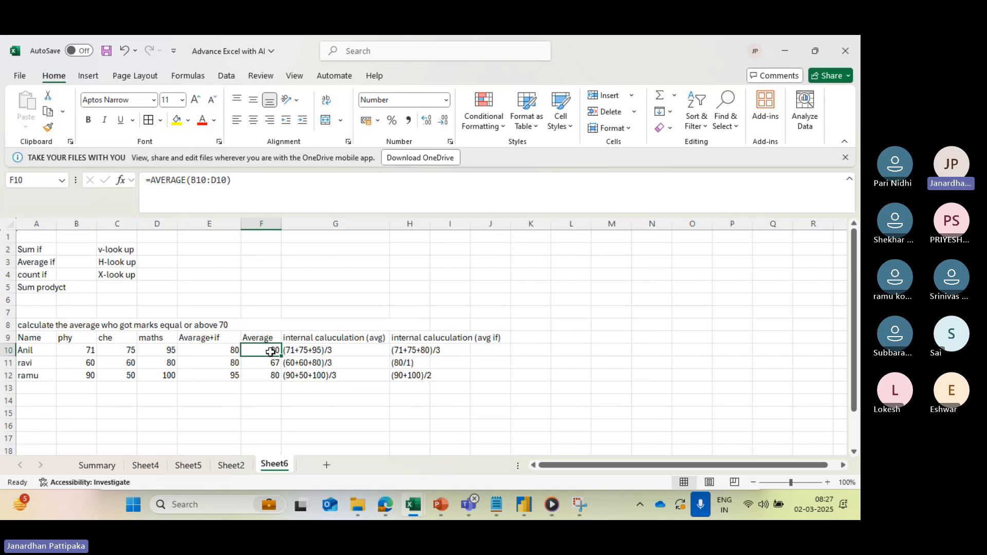
left_click(271, 363)
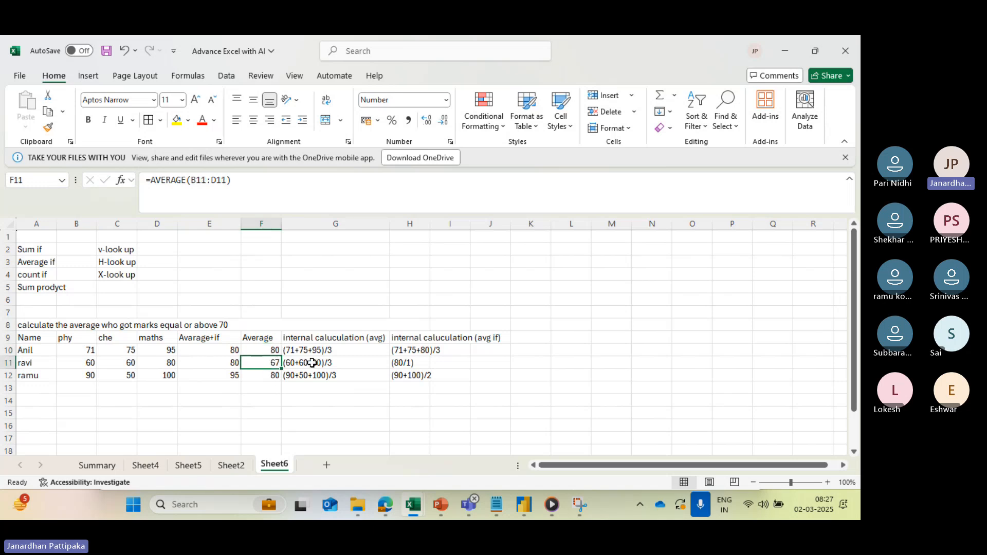
left_click_drag(319, 350, 323, 385)
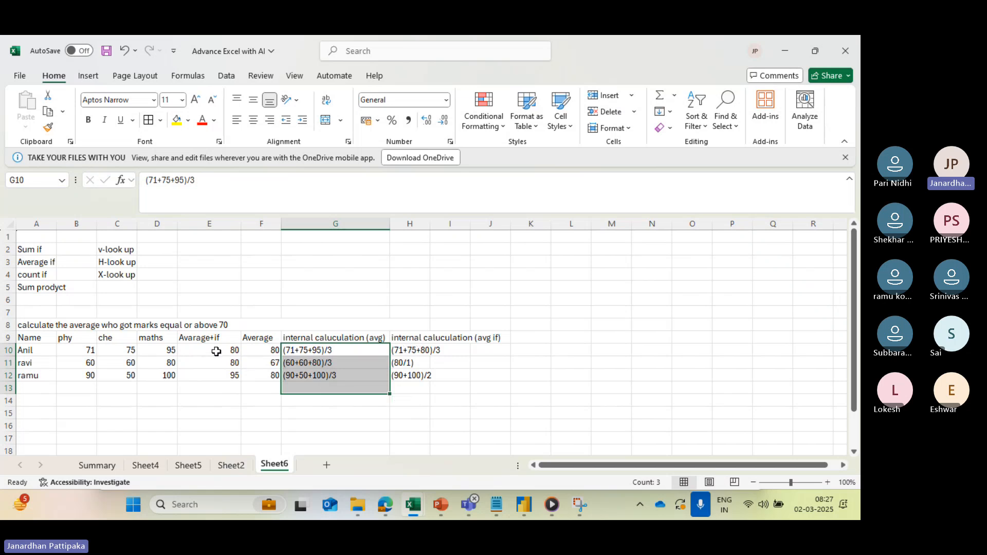
left_click_drag(216, 351, 216, 377)
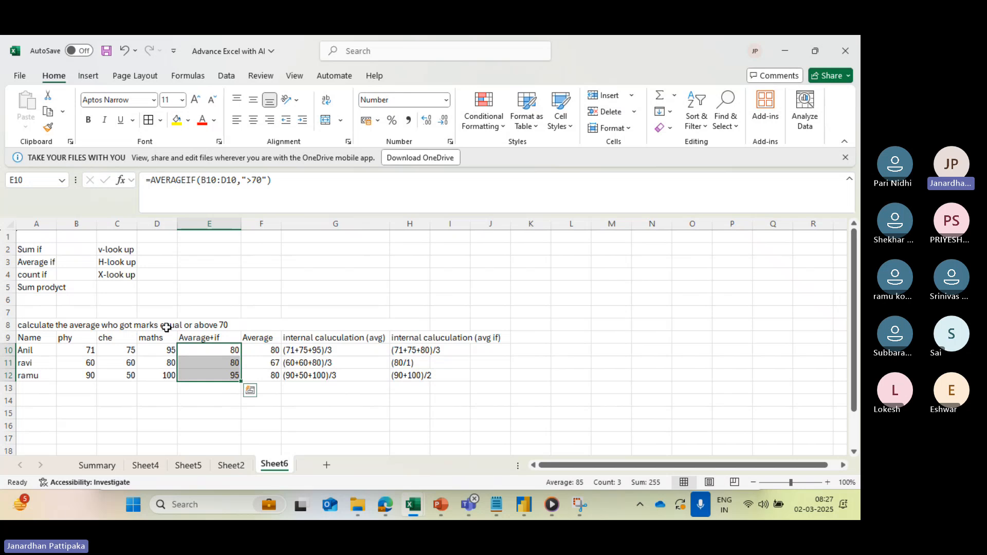
- Check each student's subject marks in rows 10 to 12 against the written-out AVERAGEIF calculations in column H
left_click(92, 352)
left_click_drag(91, 352, 167, 351)
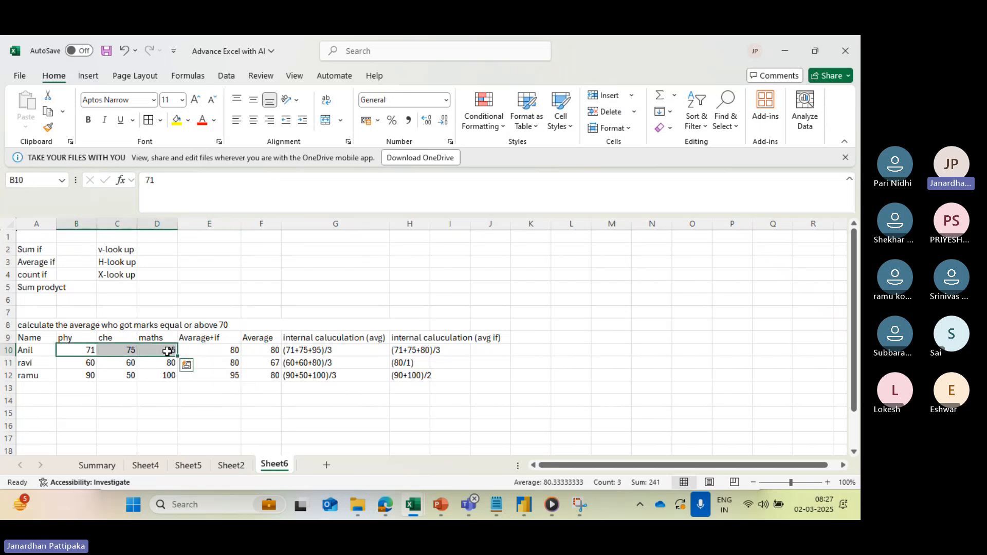
left_click(411, 350)
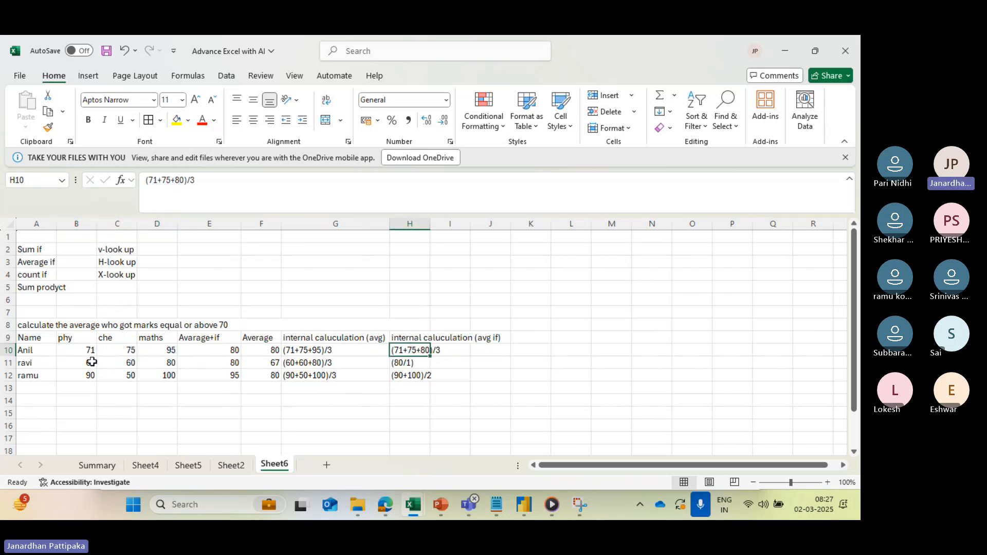
left_click(94, 362)
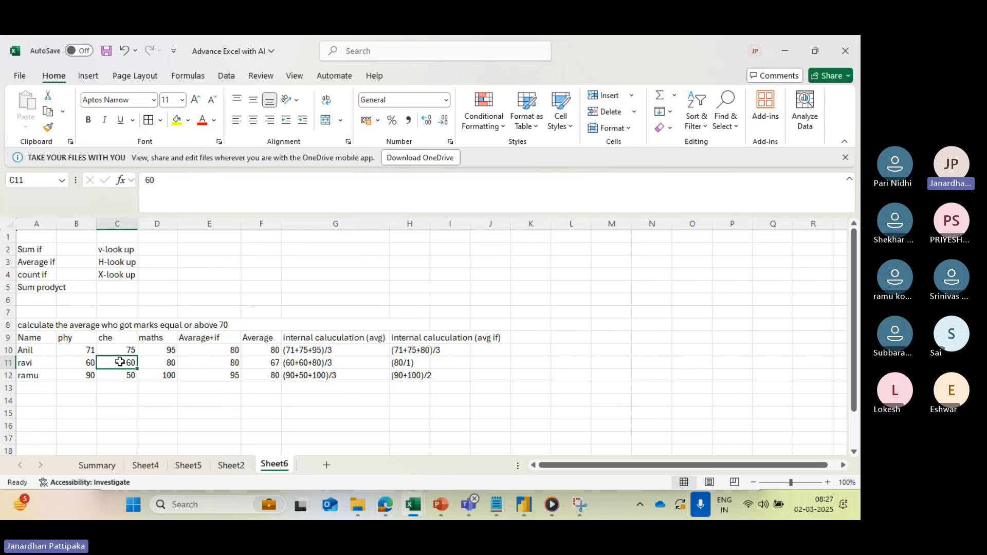
left_click(162, 365)
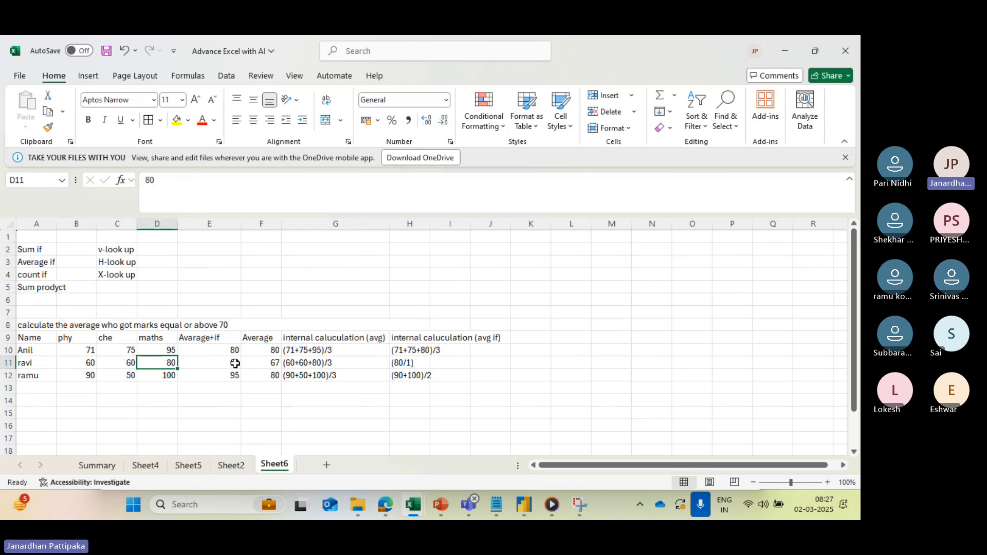
left_click(405, 362)
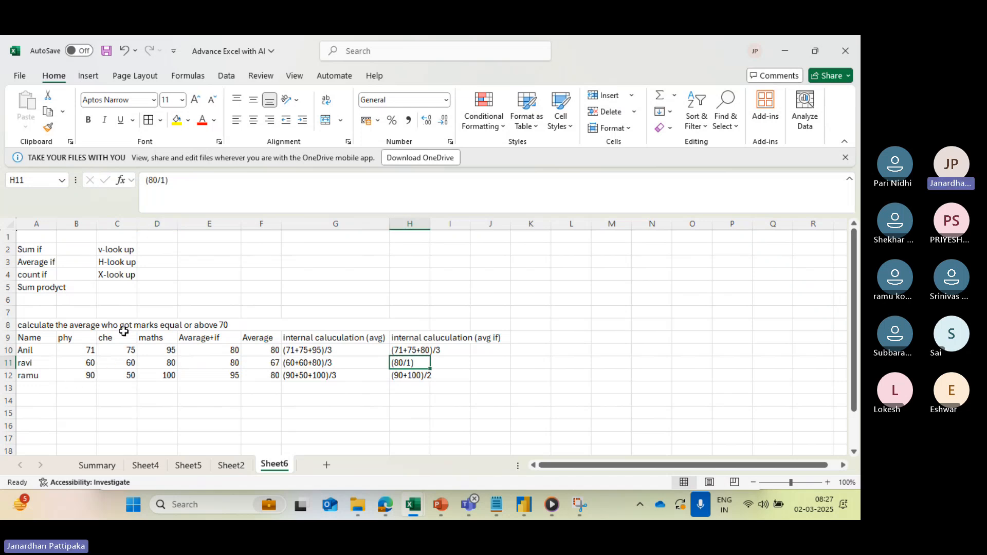
left_click(120, 380)
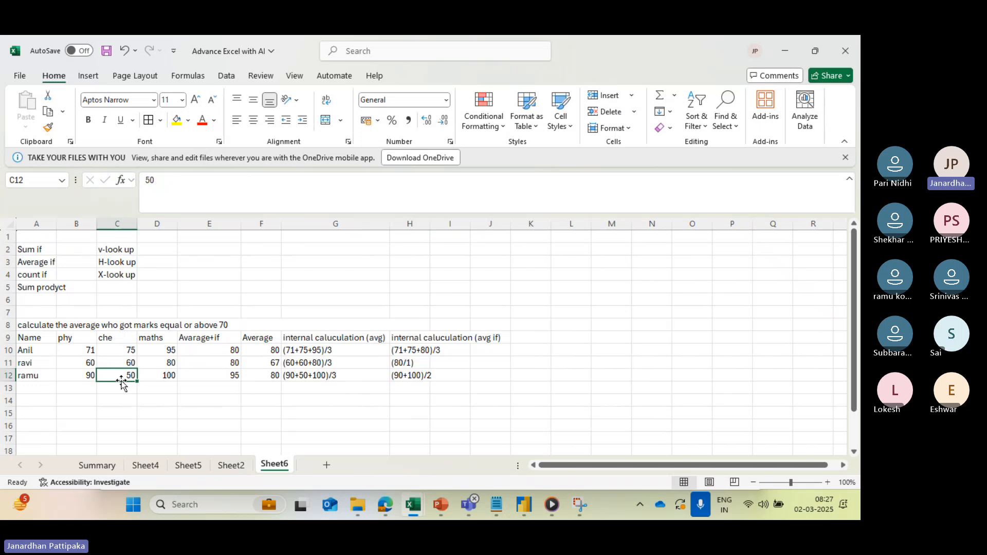
left_click(168, 376)
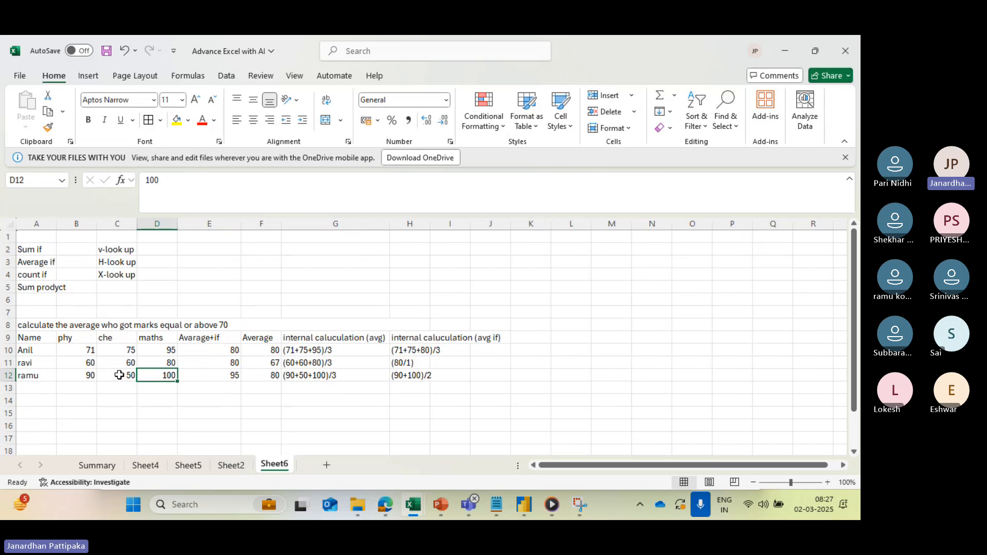
left_click(231, 378)
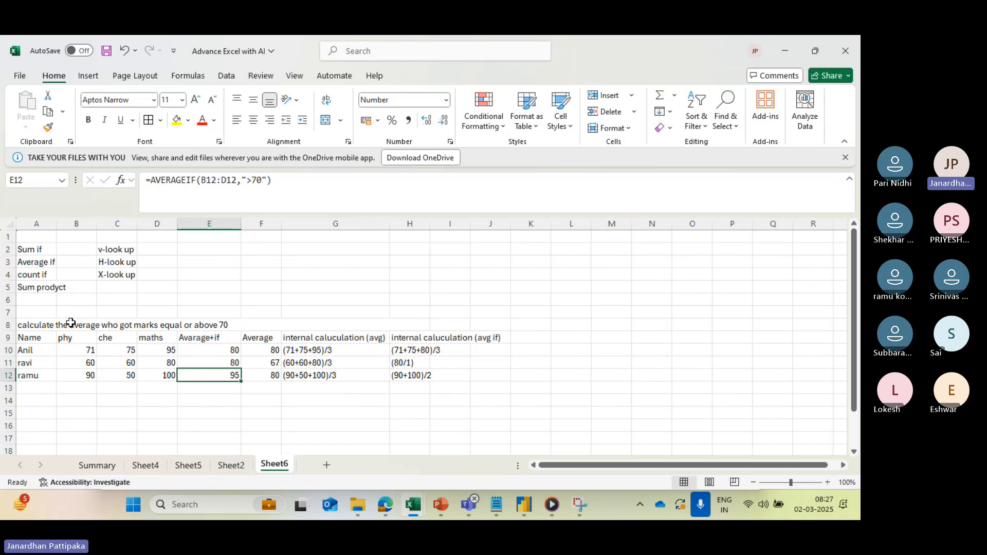
- Look over the whole marks example from row 8 to row 12 and compare the first student's calculations in G10 and H10
left_click_drag(37, 329, 485, 377)
scroll(348, 412, "down", 1)
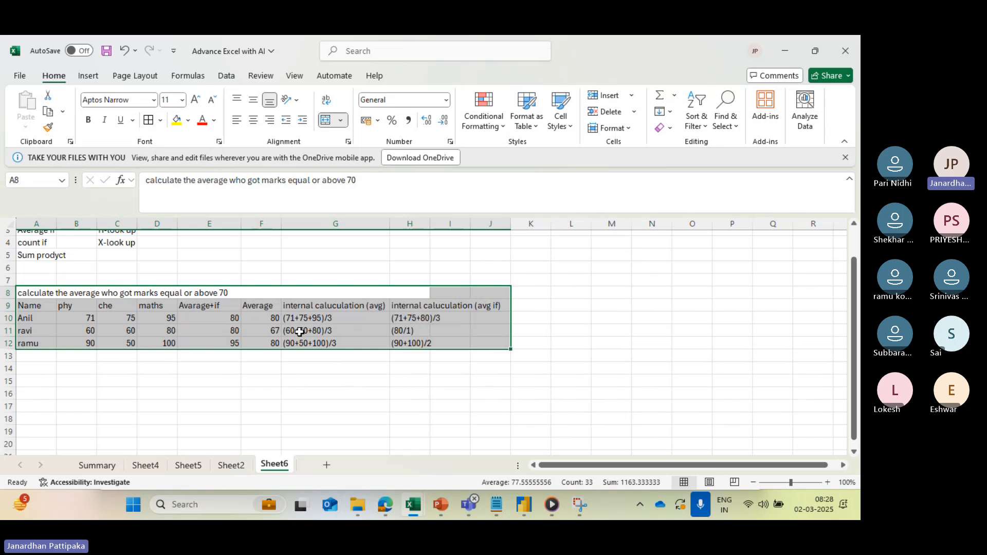
left_click(323, 317)
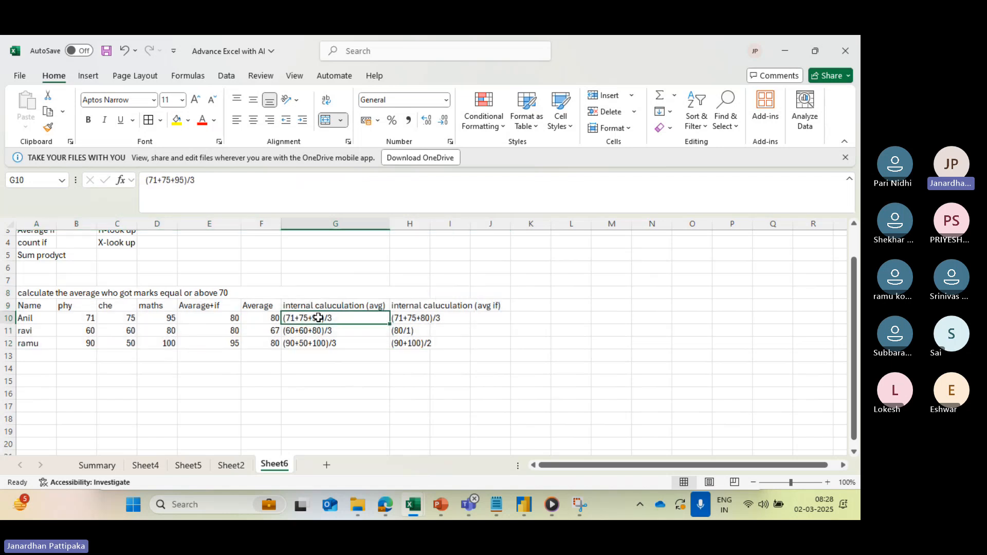
left_click(416, 318)
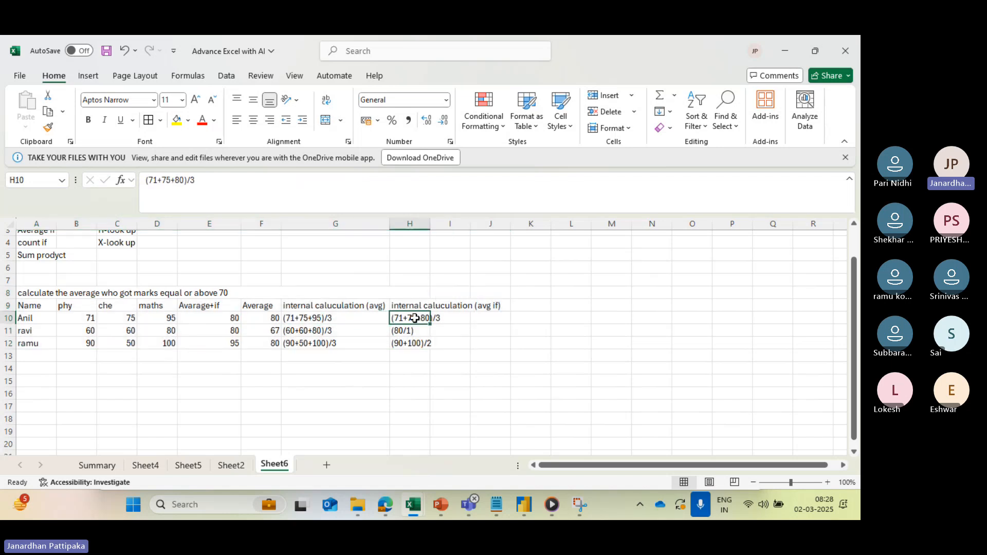
left_click(315, 318)
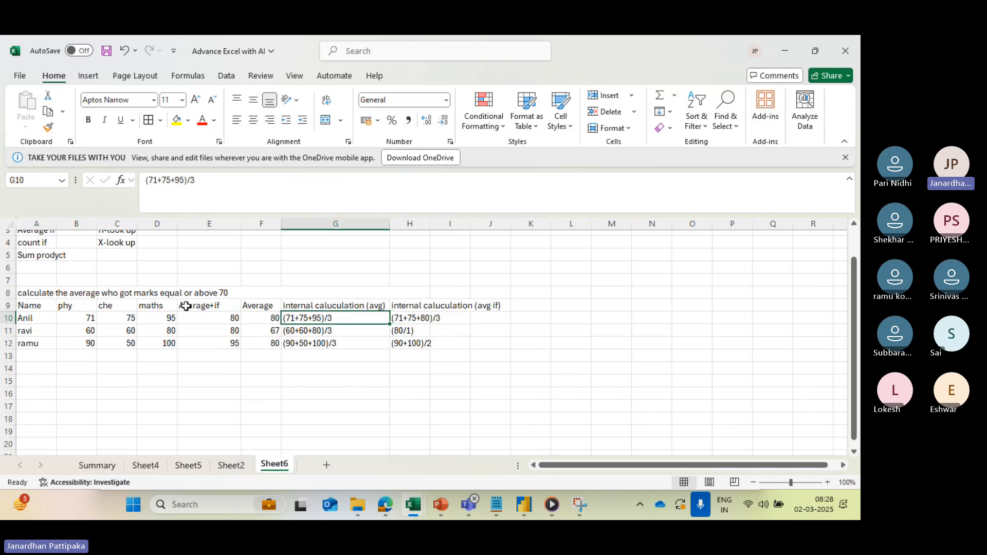
- Merge cells A14:F14 below the marks table into one cell without centring
scroll(196, 379, "down", 4)
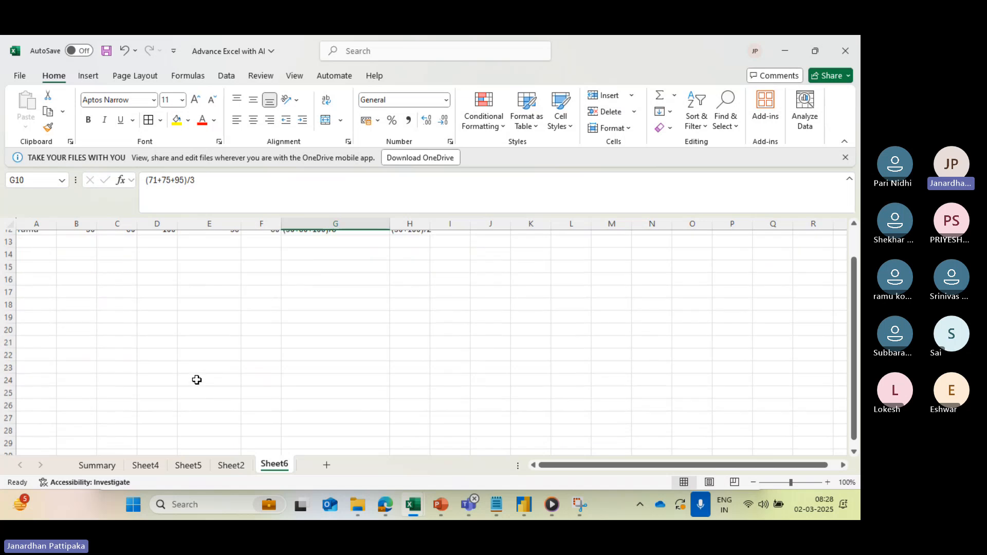
left_click(68, 254)
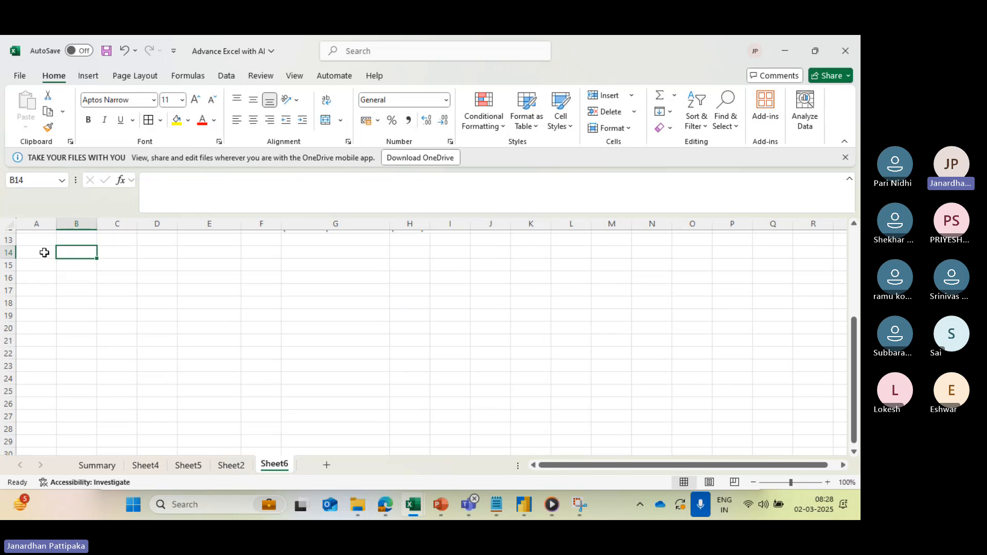
left_click_drag(44, 251, 268, 252)
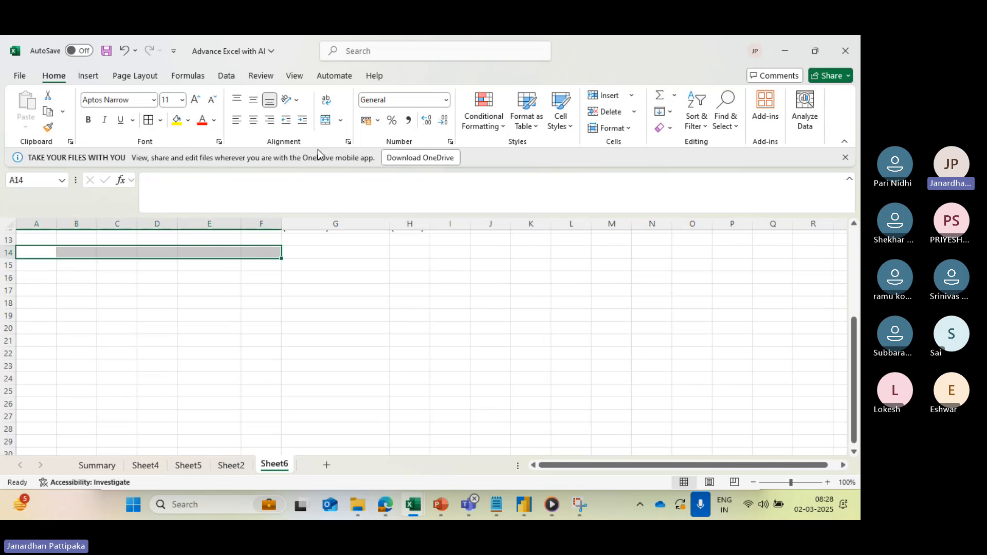
left_click(342, 121)
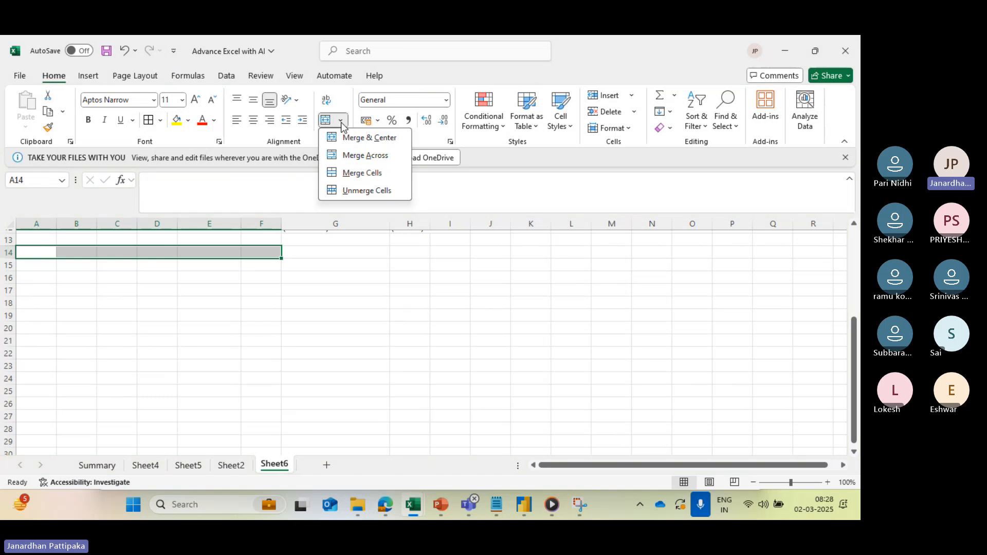
left_click(360, 174)
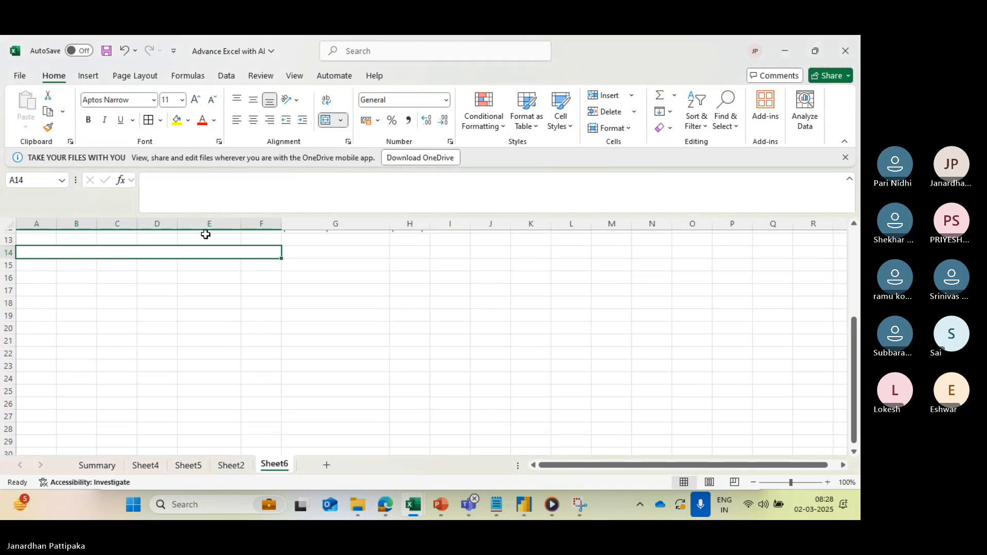
- Enter "cakluculkate the avaerage of persons who got marks above 60 and below 90" as the exercise heading in merged cell A14
type("cakluculkate")
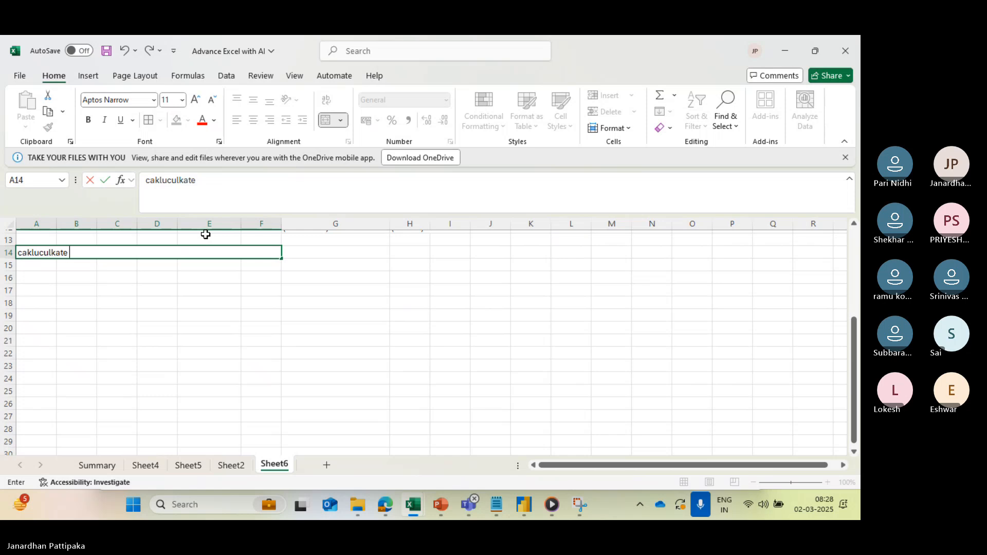
type(" the avaerage")
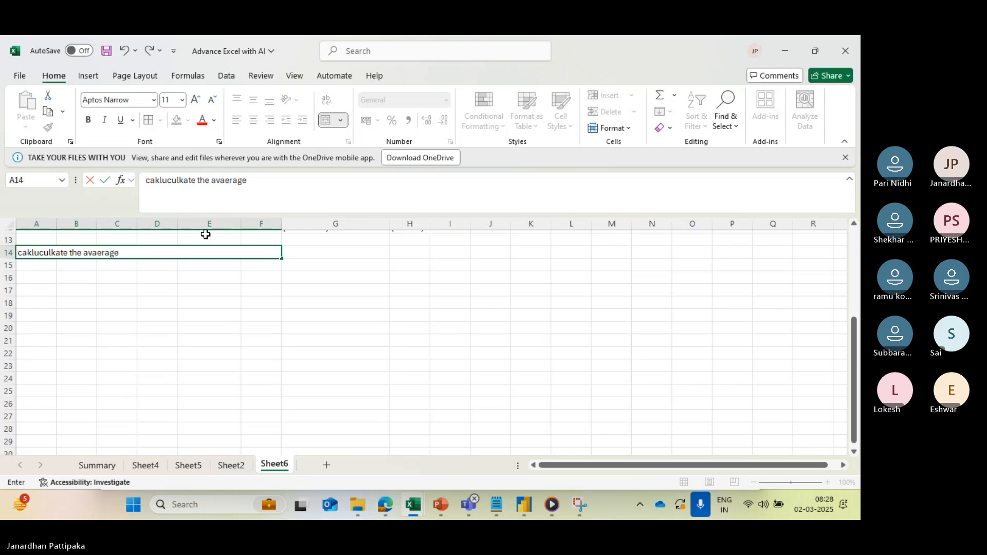
type("of persons")
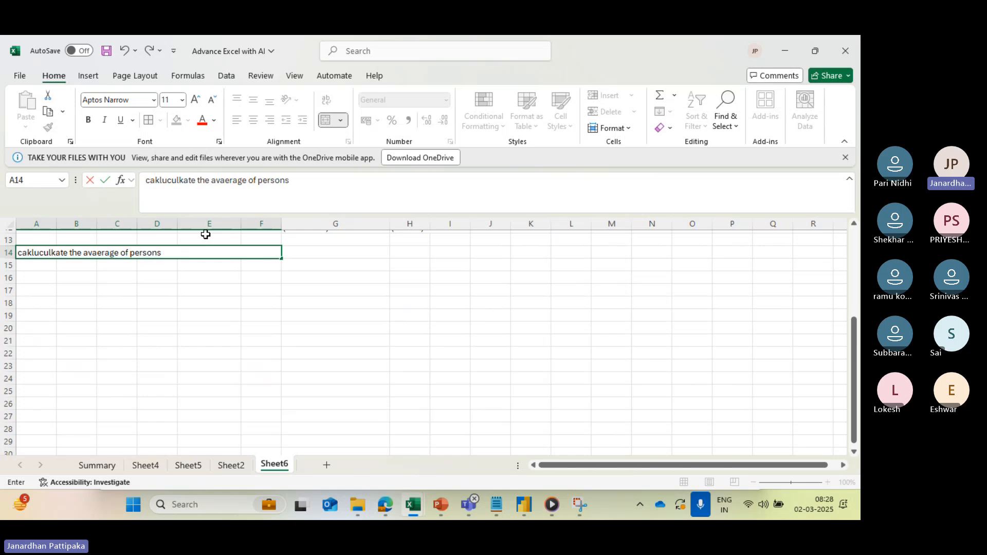
type(" who got marka")
key("BackSpace")
type("s above")
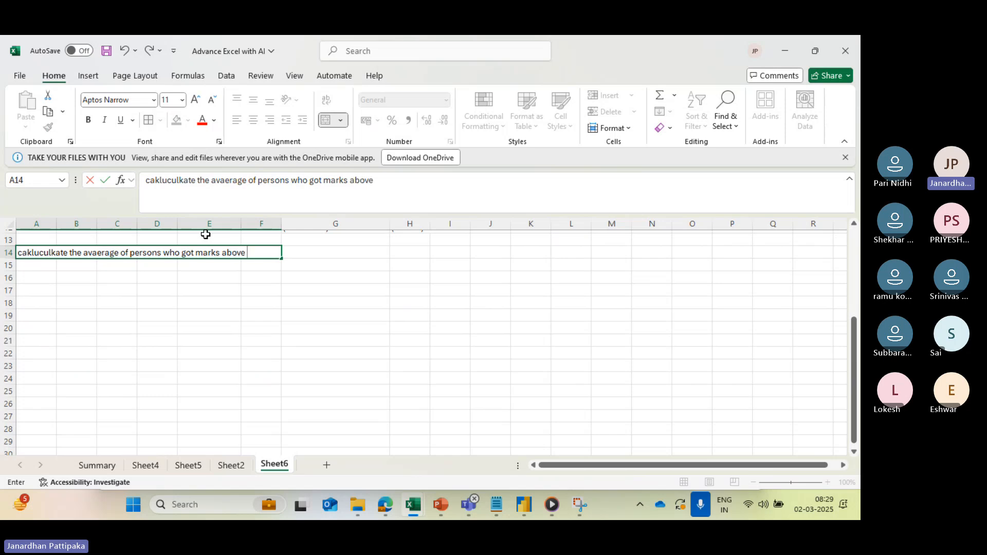
type(" 60 and")
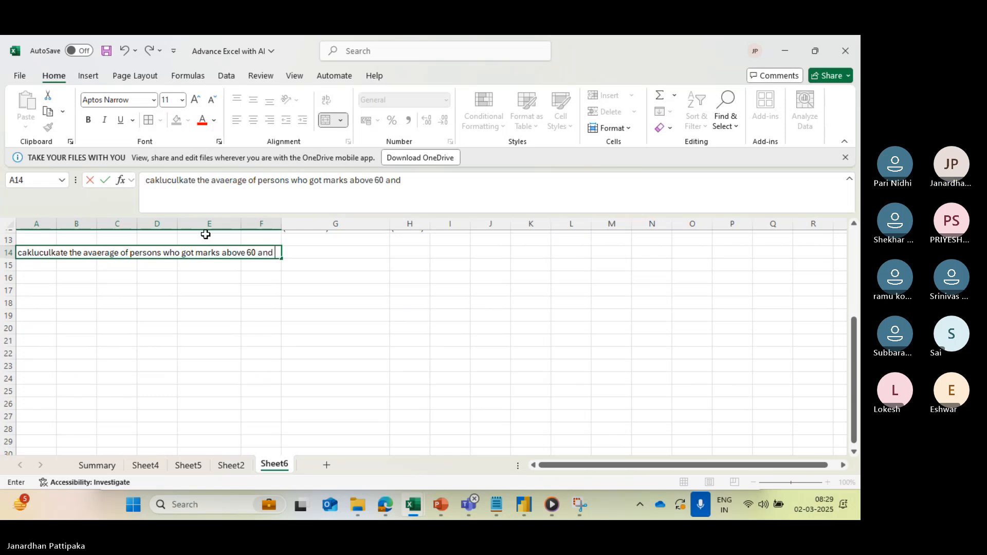
type(" below")
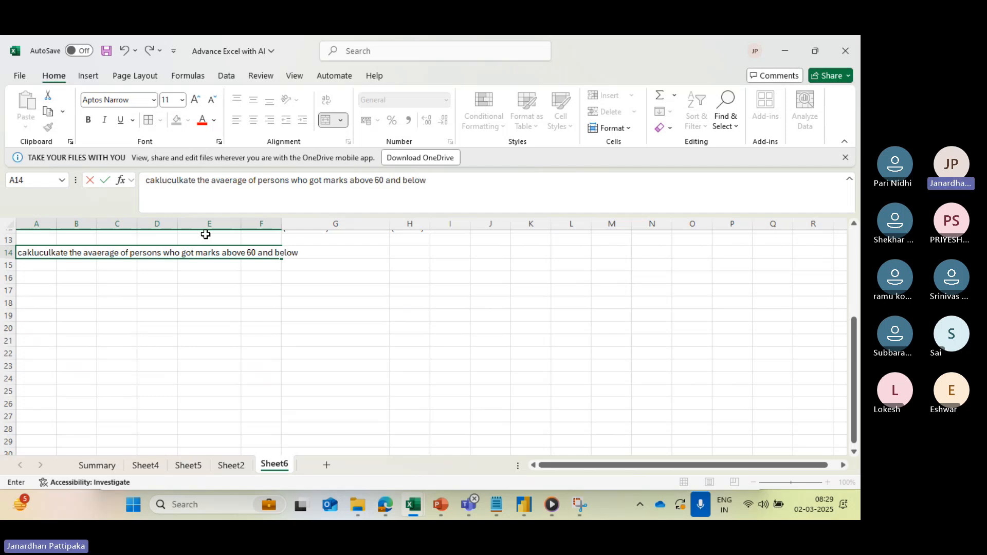
type(" 90")
left_click(148, 319)
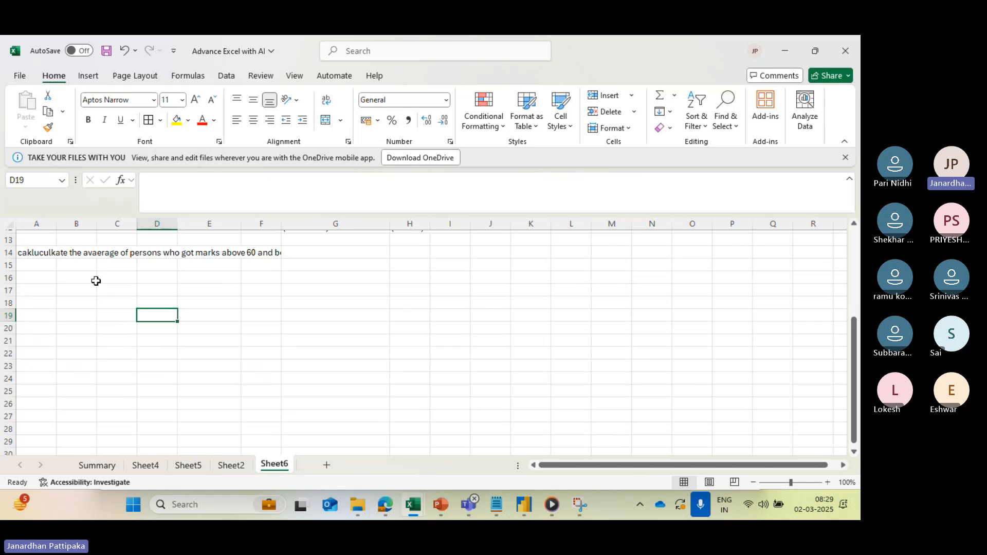
- Correct the misspelled first word of the exercise heading in A14 to "calculate"
left_click(53, 254)
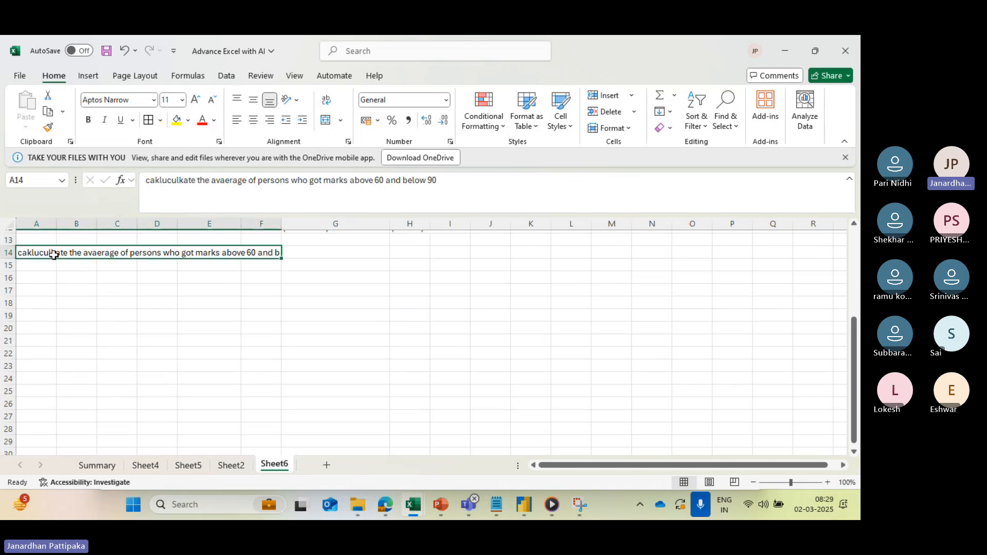
left_click(196, 180)
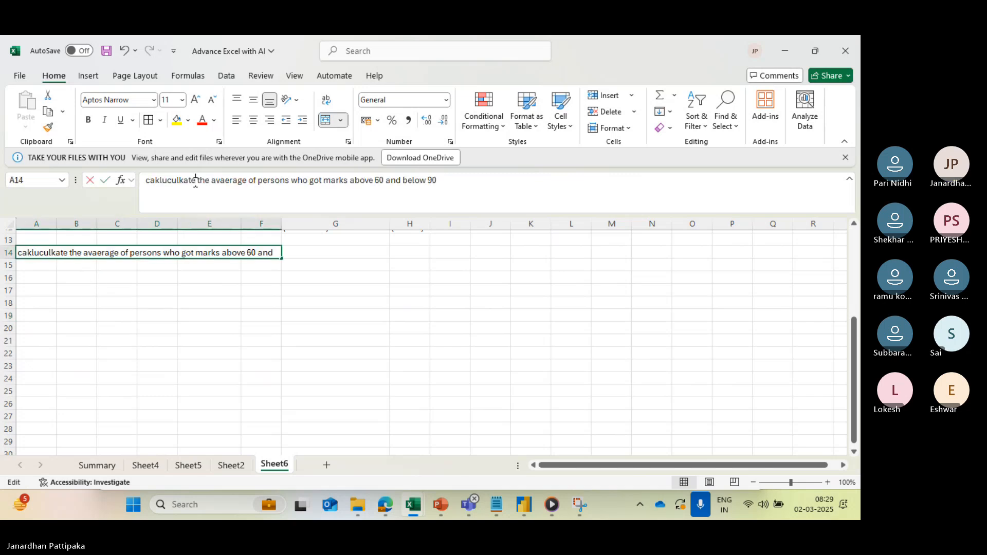
key("BackSpace")
key("BackSpace")
key("BackSpace")
key("BackSpace")
key("BackSpace")
key("BackSpace")
key("BackSpace")
key("BackSpace")
key("BackSpace")
key("BackSpace")
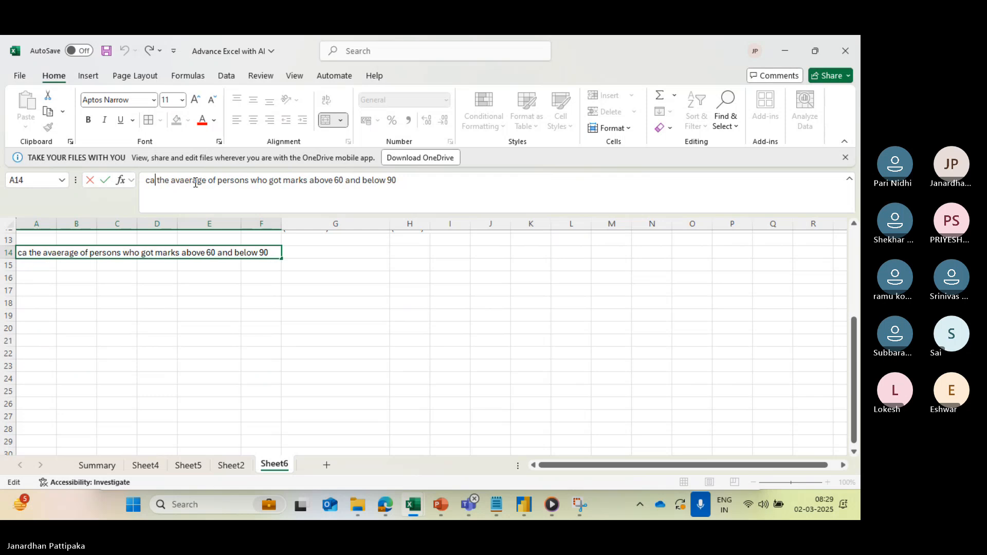
type("lculate")
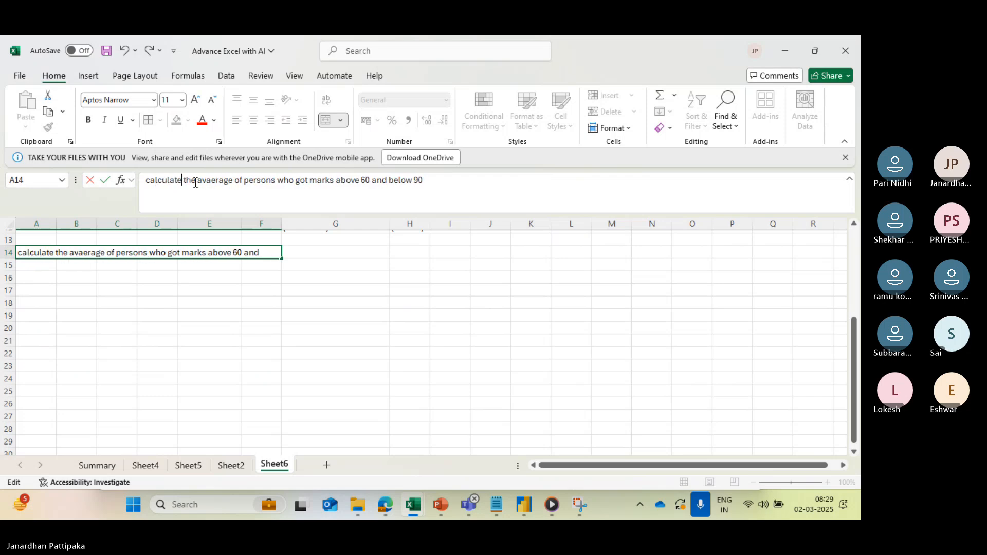
left_click(219, 305)
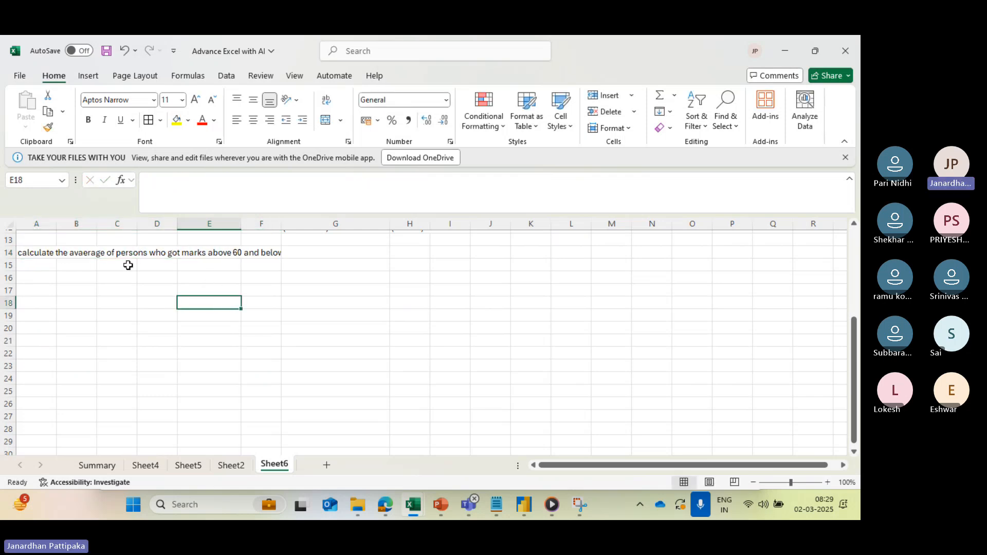
left_click(115, 253)
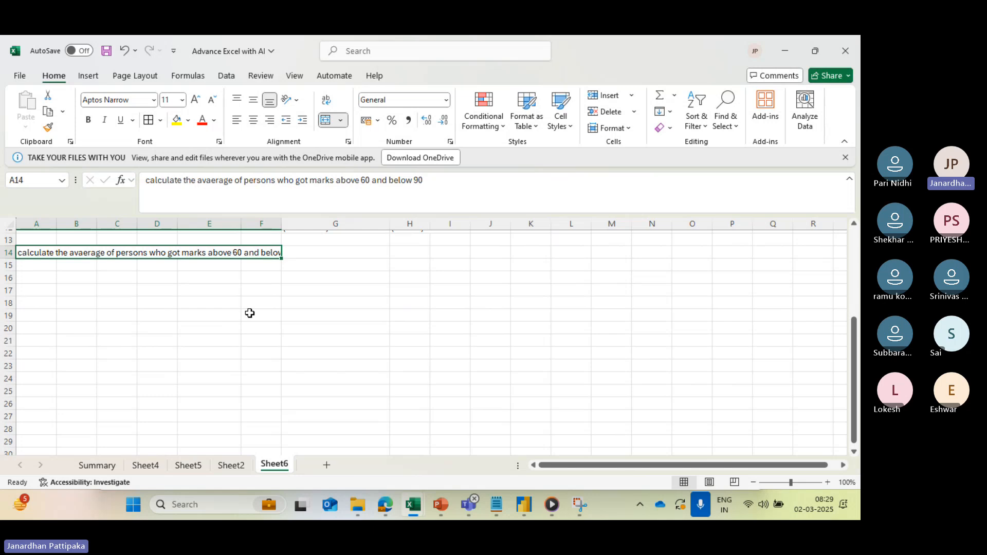
- Enter three students' first names down cells A16 to A18 below the exercise heading
left_click(42, 278)
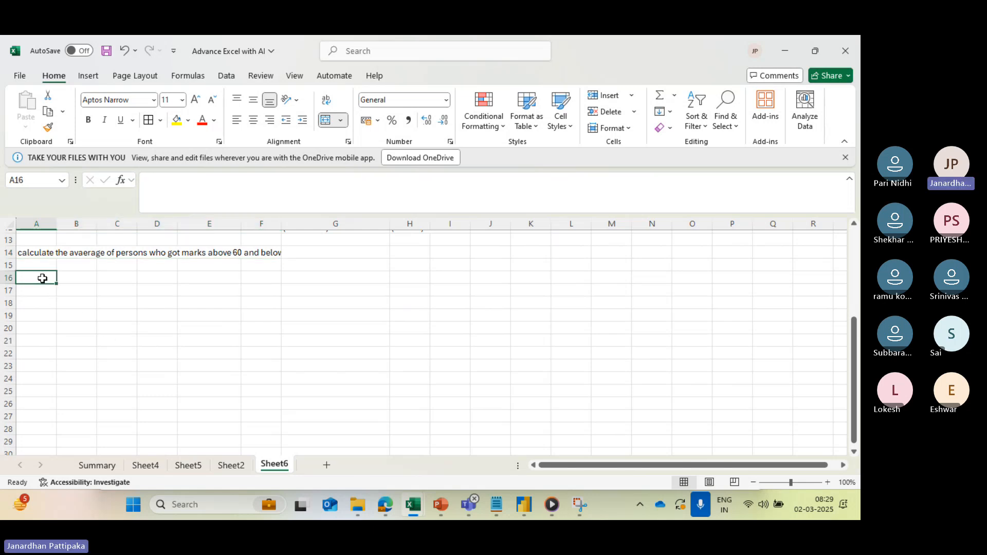
type("Anil")
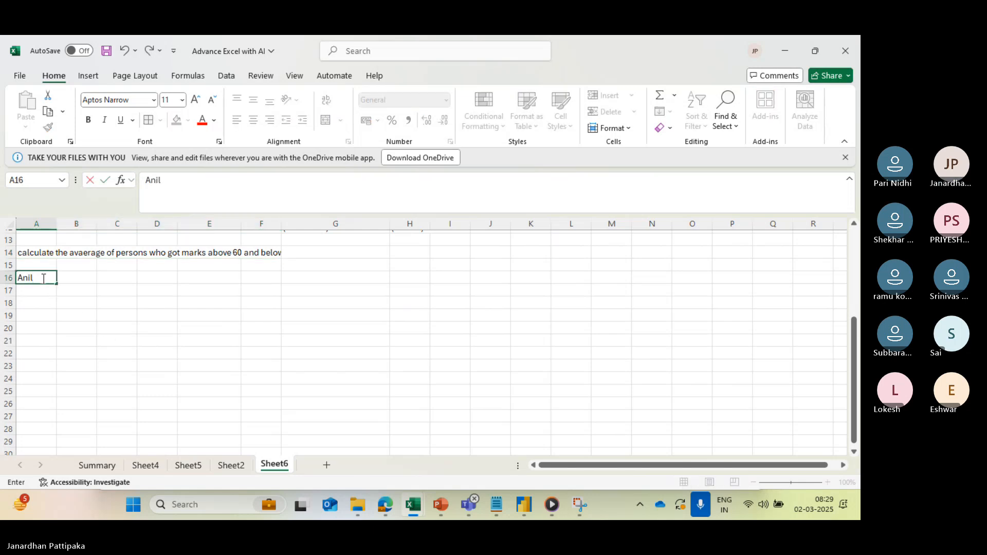
key("Return")
type("ravi")
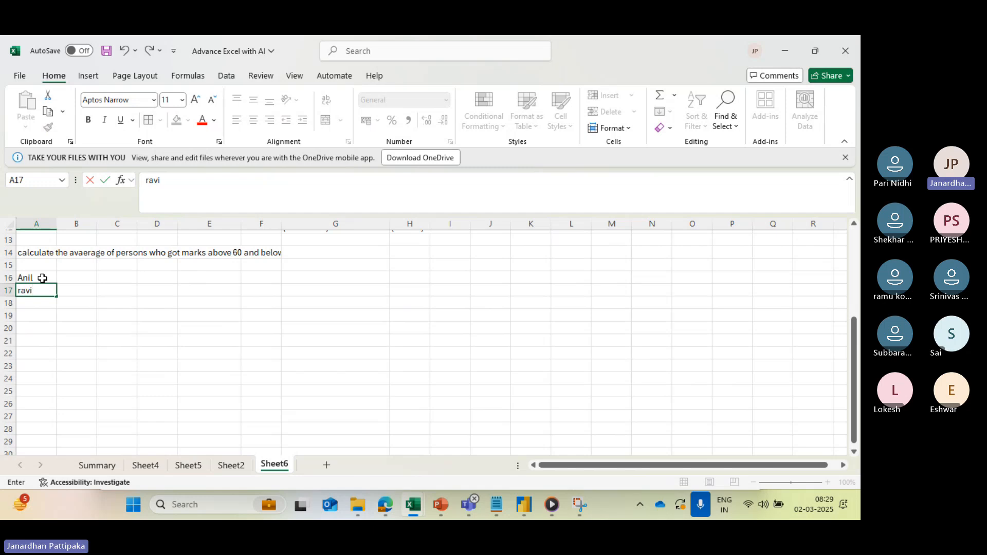
key("Return")
type("A")
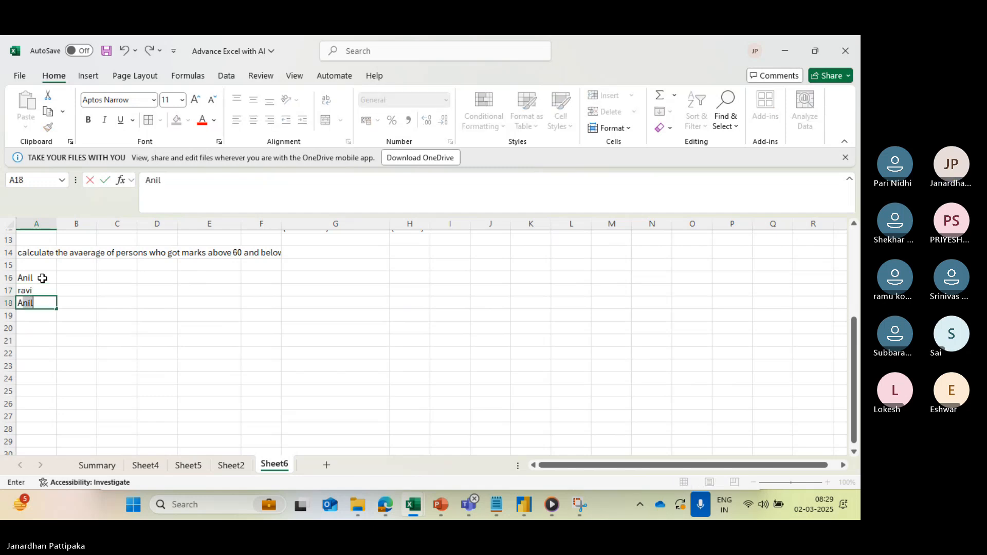
type("jay")
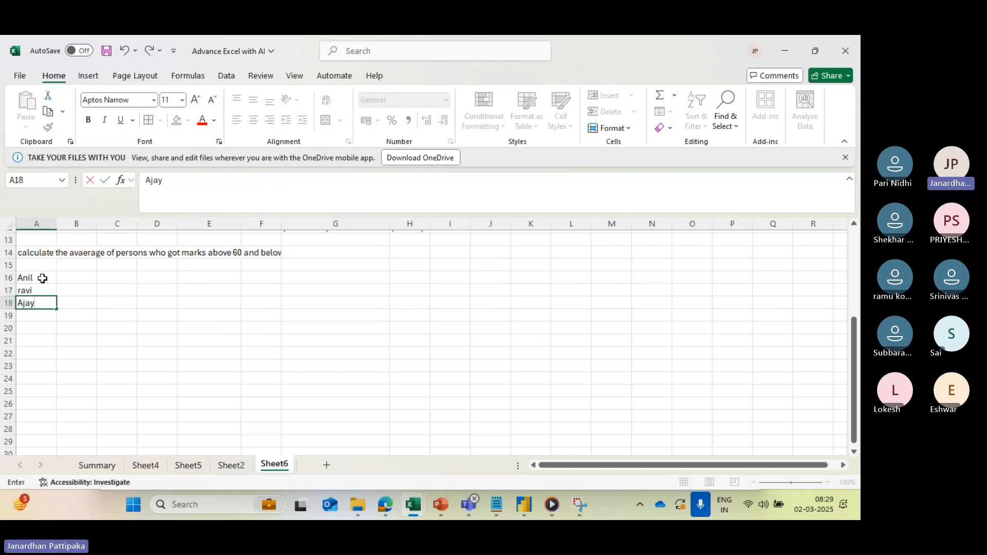
- Enter the subject headers "phy", "che" and "maths" across cells B16 to D16
left_click(42, 278)
key("Right")
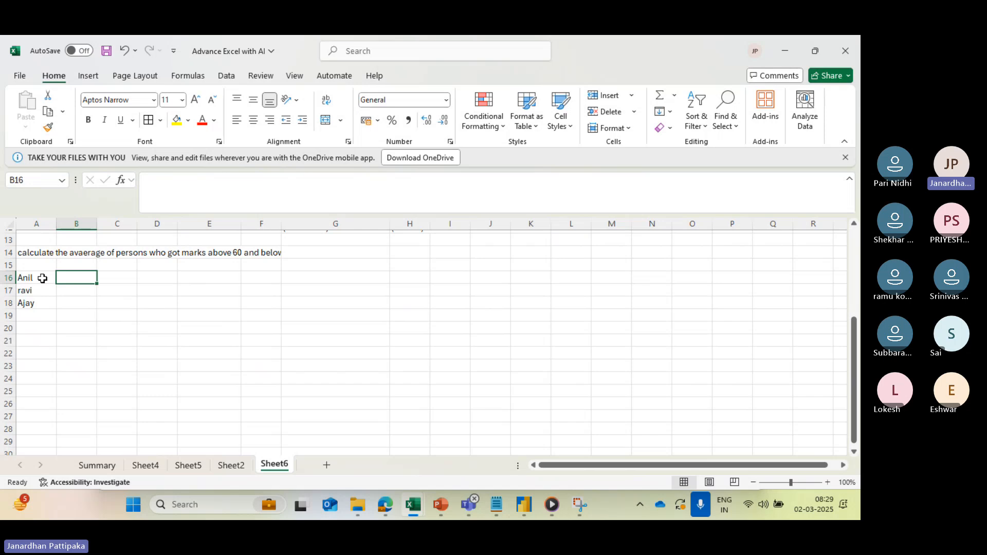
type("phy")
key("Tab")
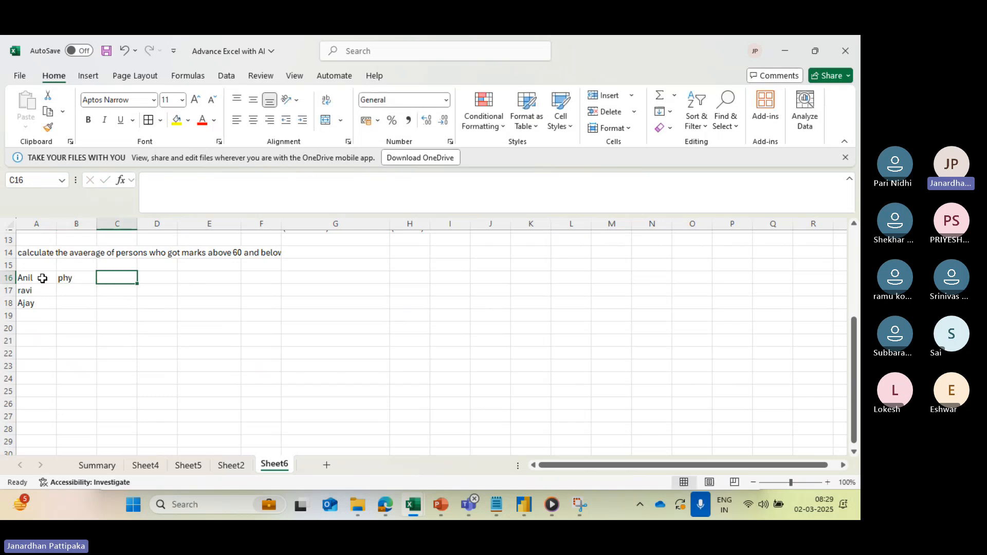
type("che")
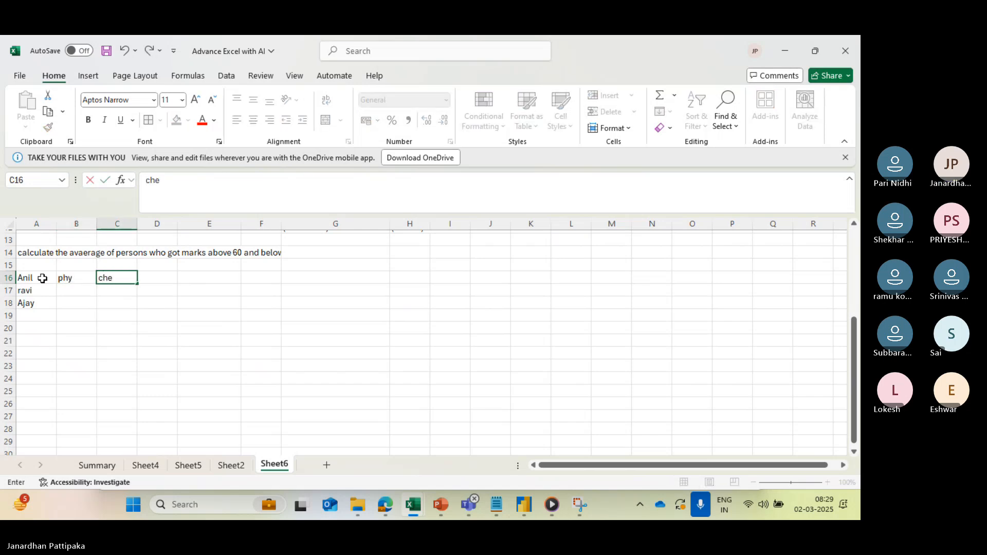
key("Tab")
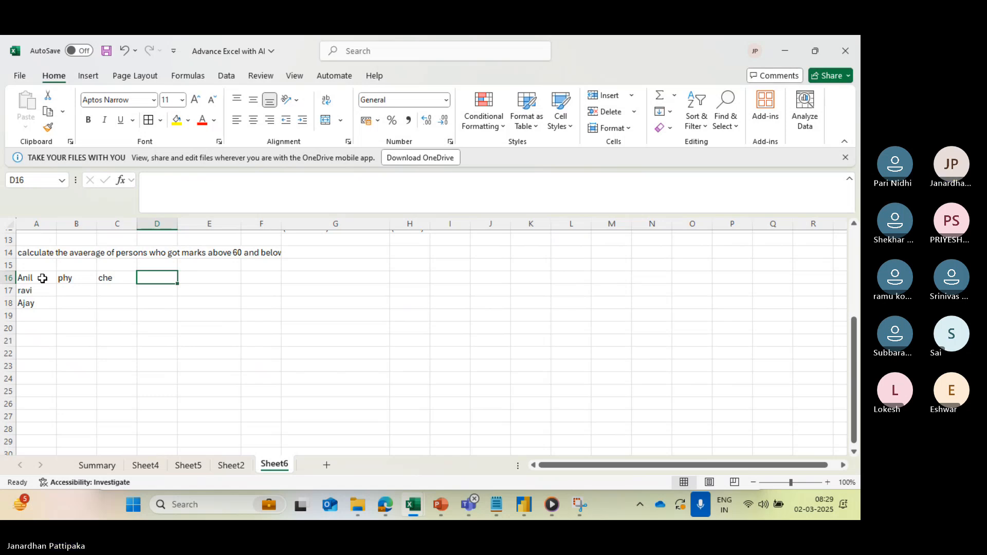
type("maths")
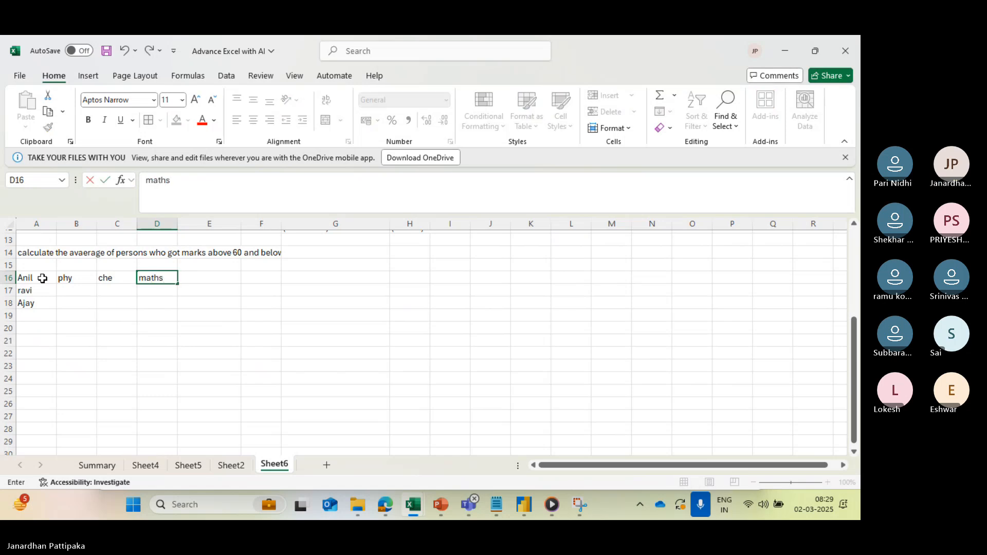
key("Return")
- Enter the marks 71, 75 and 95 in B17:D17 under phy, che and maths
key("Left")
key("Left")
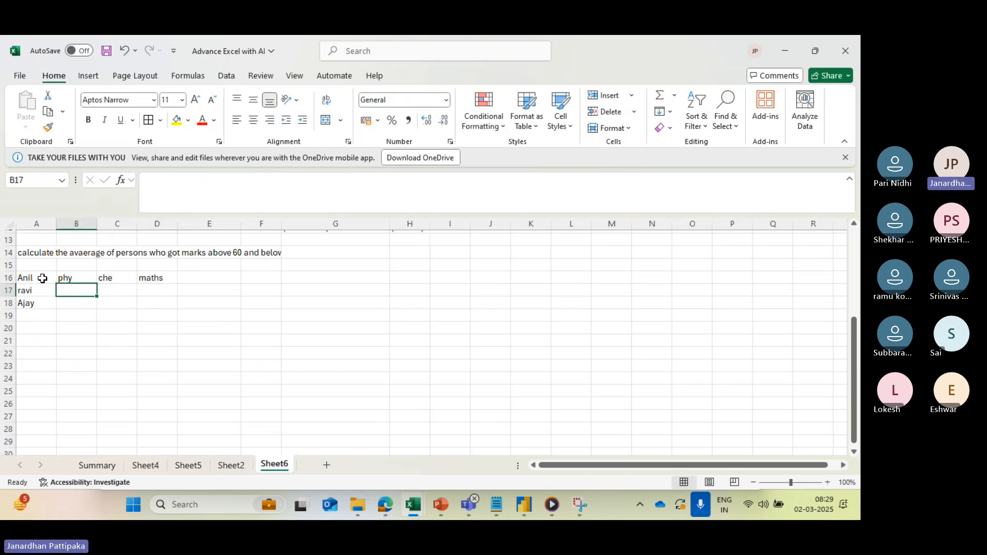
type("71")
key("Tab")
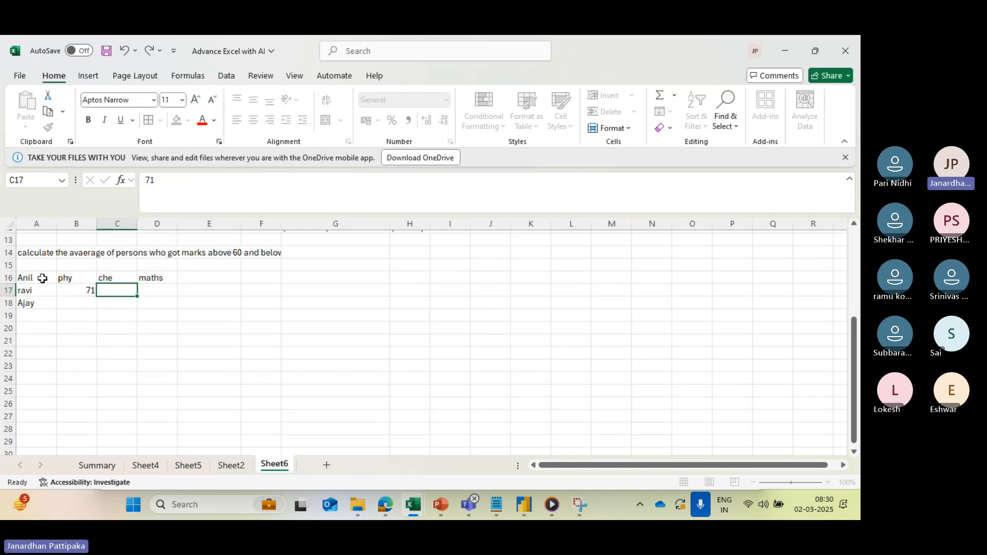
type("75")
key("Tab")
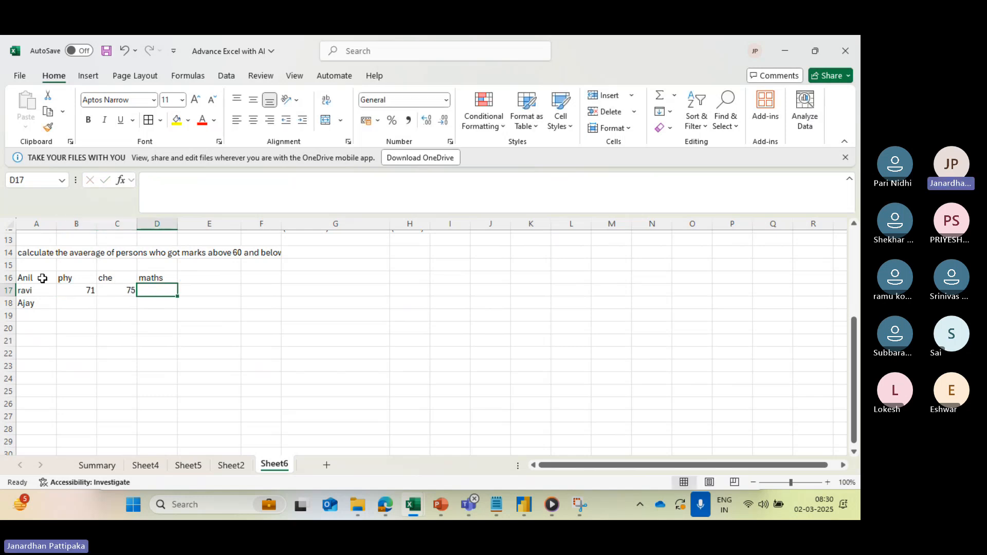
type("95")
key("Return")
- Enter the marks 65, 55 and 80 for the student in row 18, in cells B18:D18
key("Left")
key("Left")
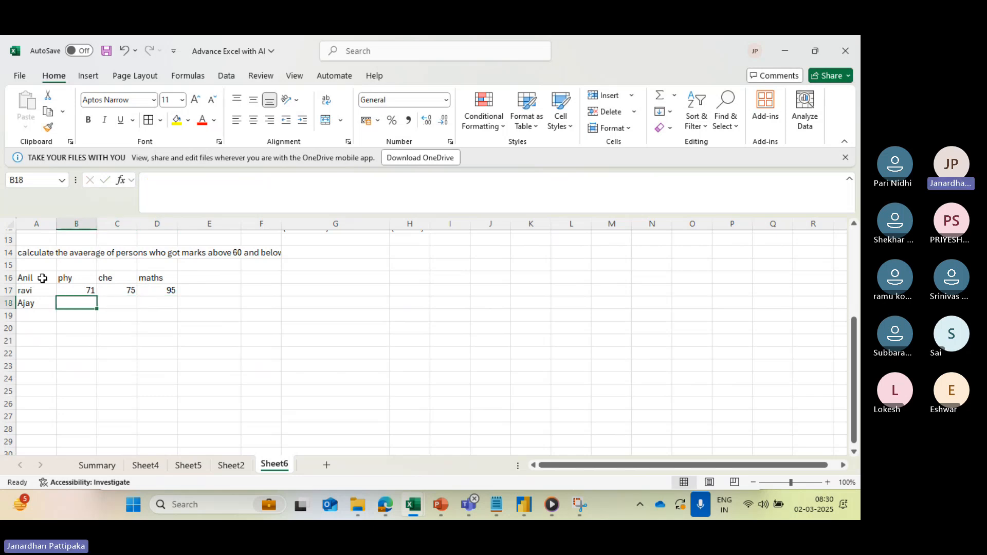
type("65")
key("Tab")
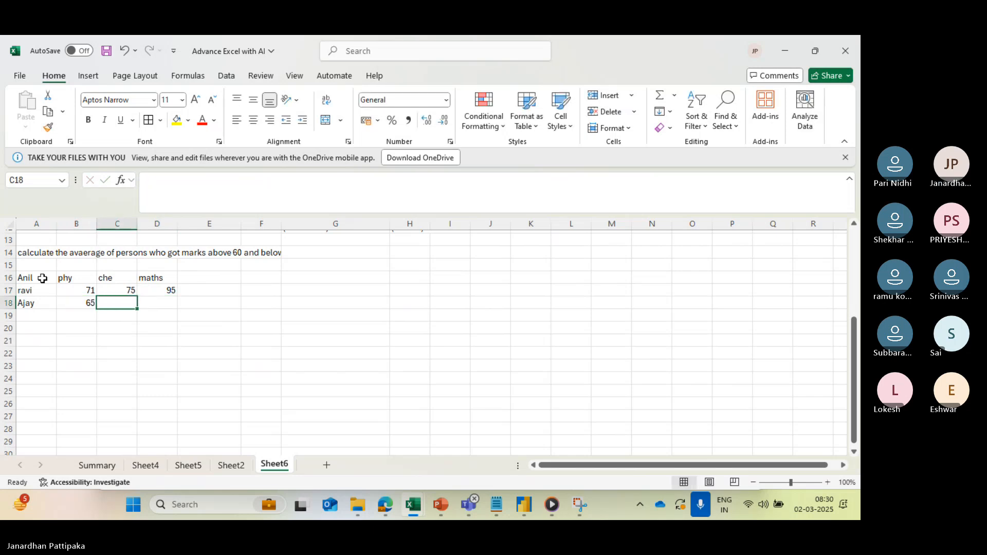
type("55")
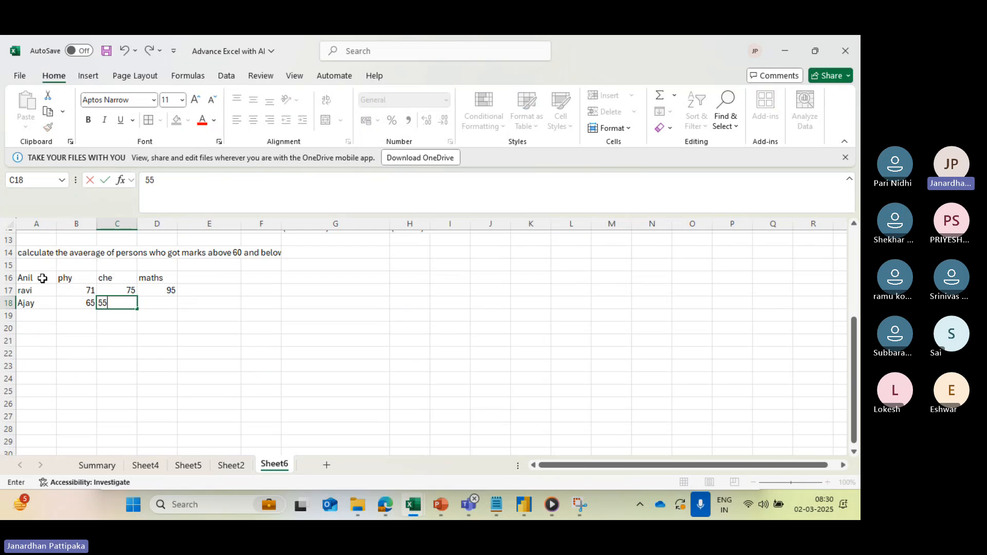
key("Tab")
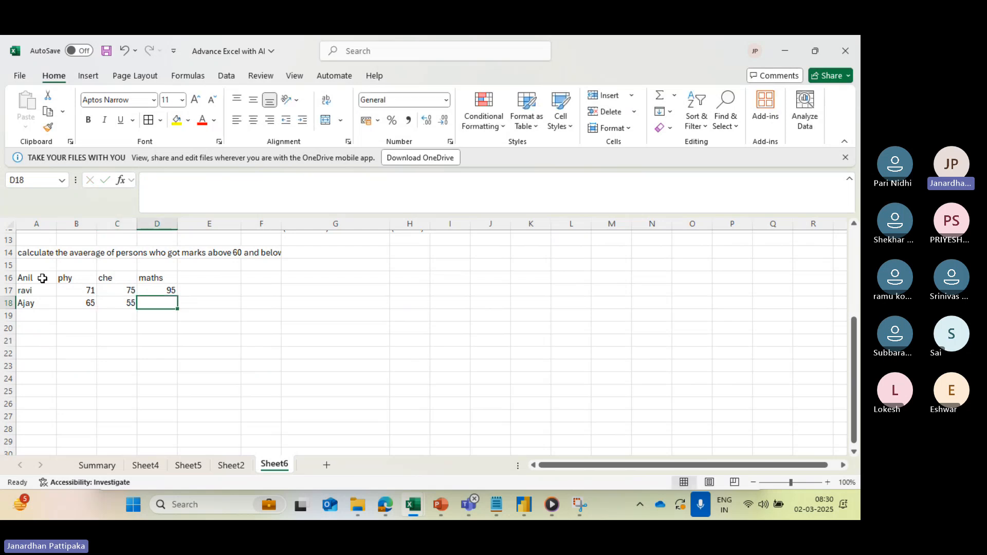
type("80")
key("Return")
- Enter another student's first name in cell A19, below the existing students
key("Left")
key("Left")
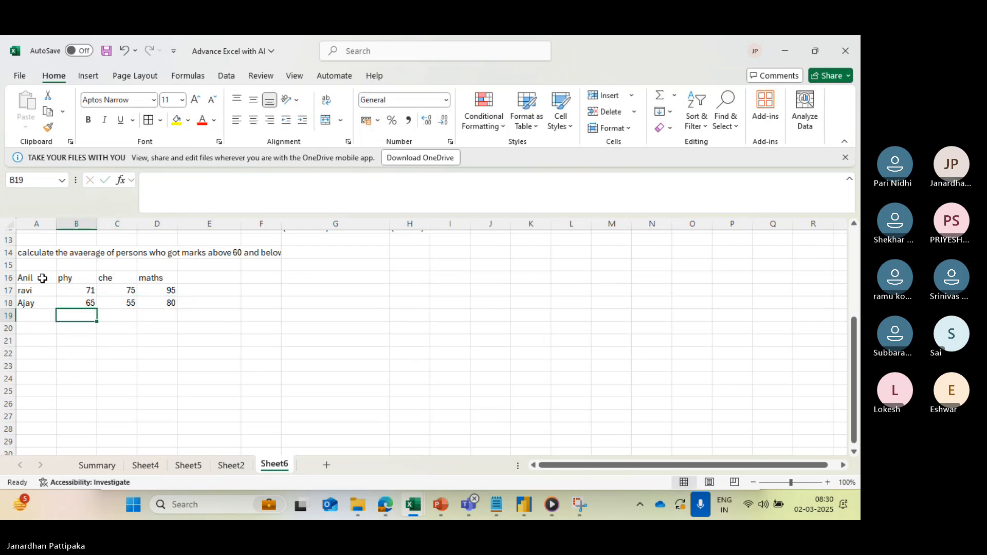
key("Left")
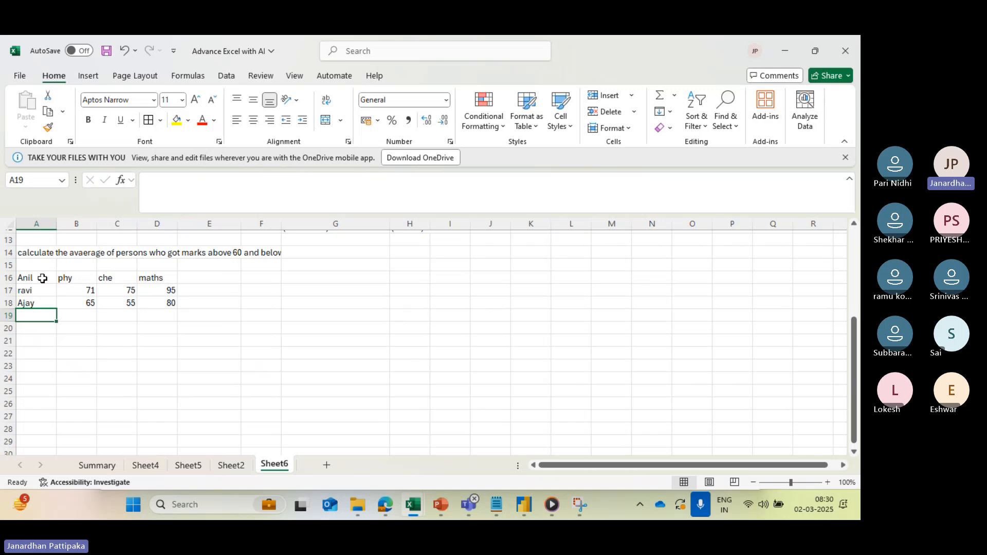
type("ramesh")
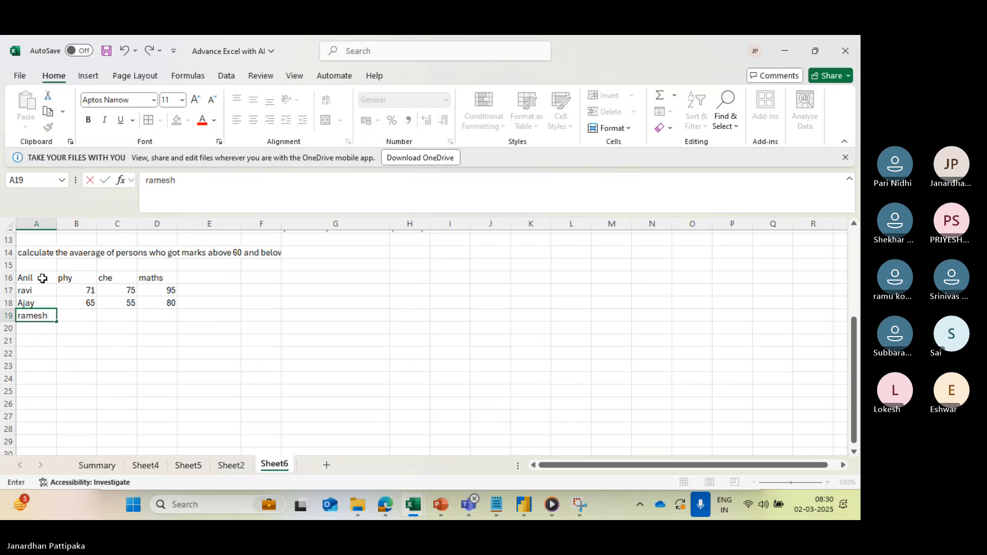
key("Tab")
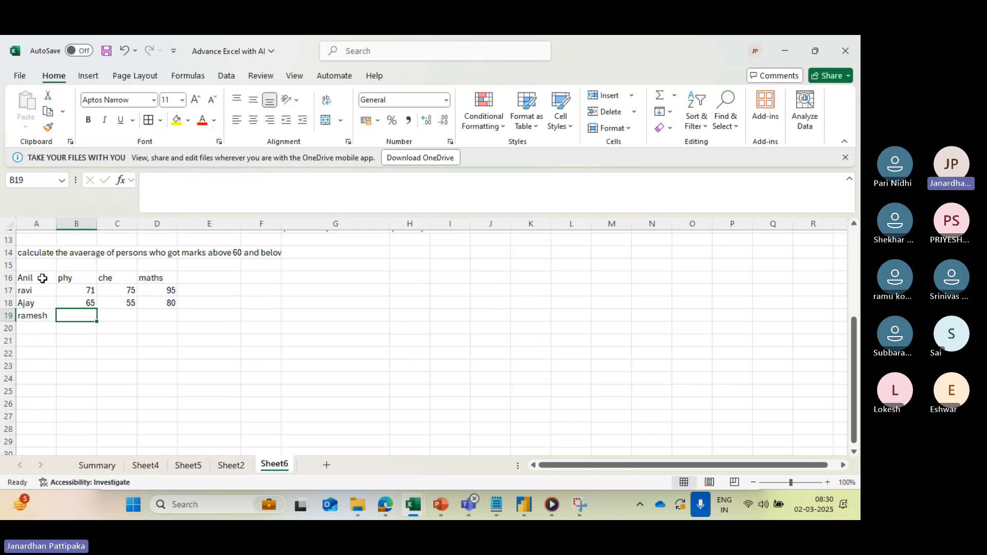
- Enter the marks 80, 55 and 100 for the student in row 19, in cells B19:D19
type("80")
key("Tab")
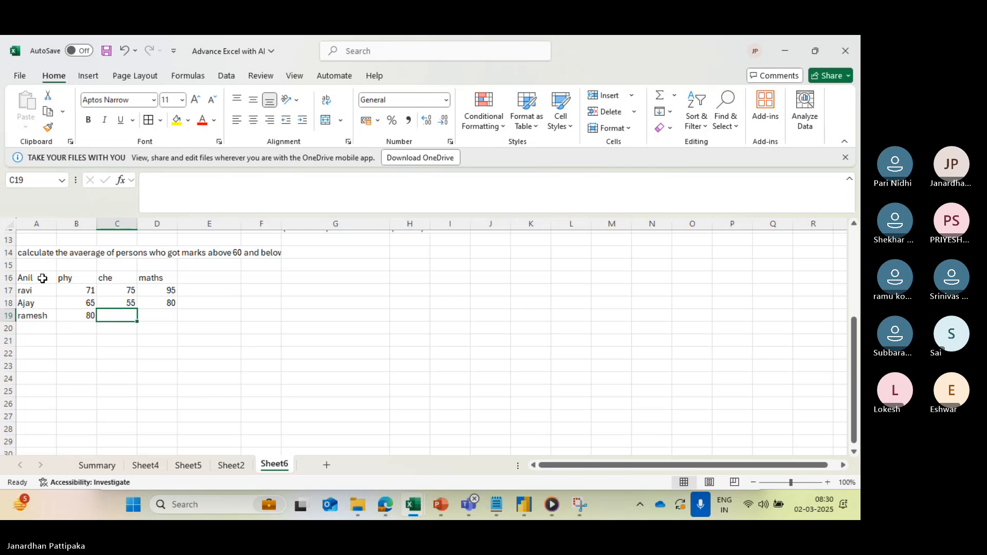
type("55")
key("Tab")
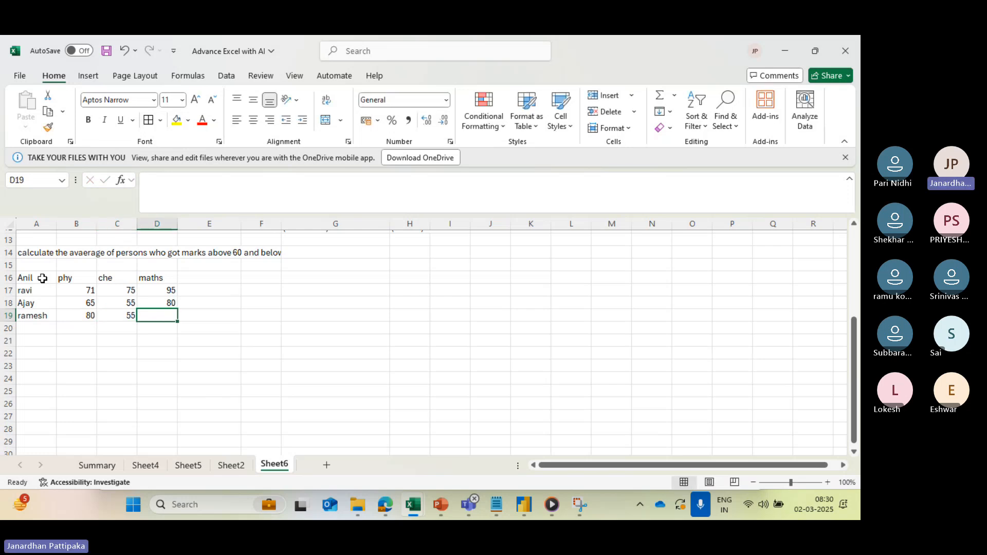
type("100")
key("Tab")
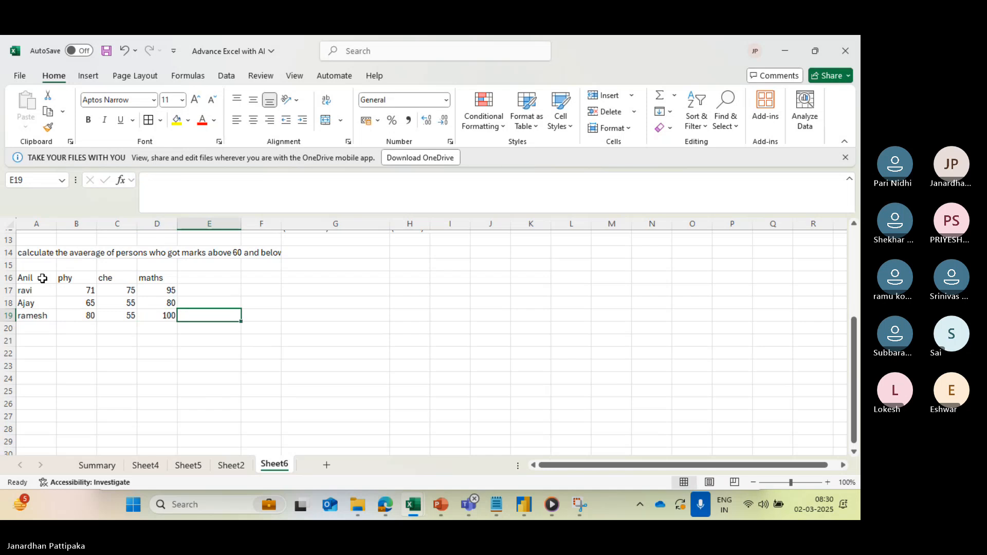
- Enter the header "Avrage if" in E16 and widen column F to fit the exercise heading in row 14
left_click(209, 274)
type("Avrage if")
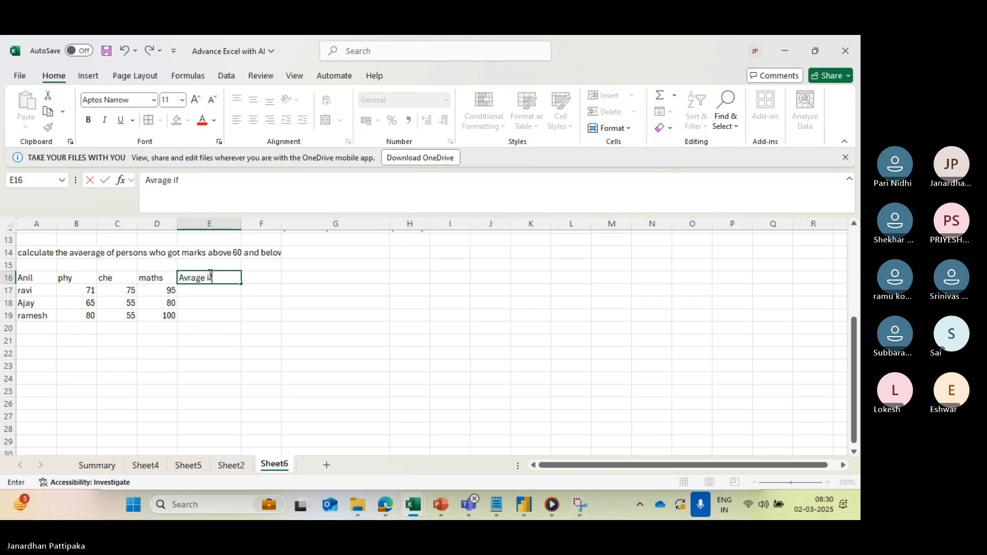
left_click(209, 294)
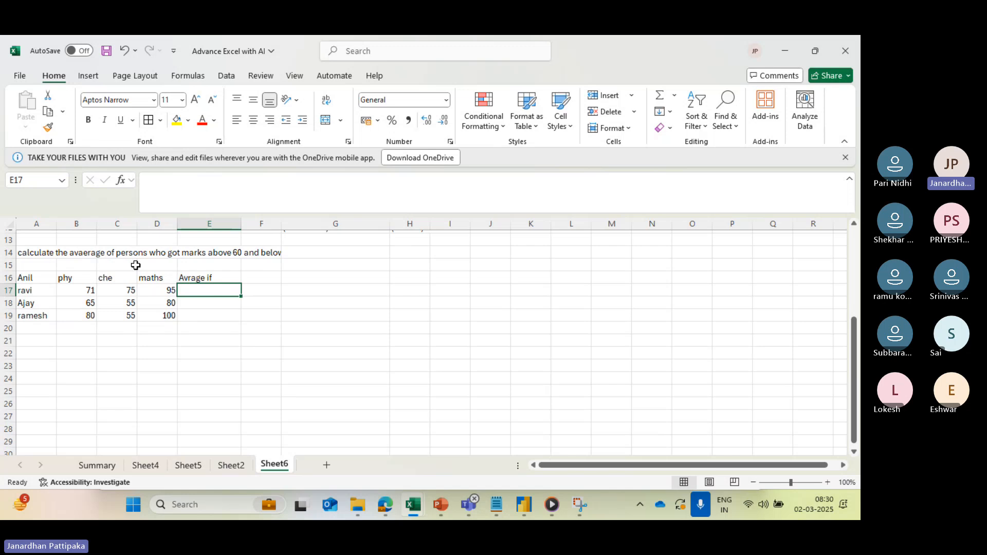
left_click(187, 254)
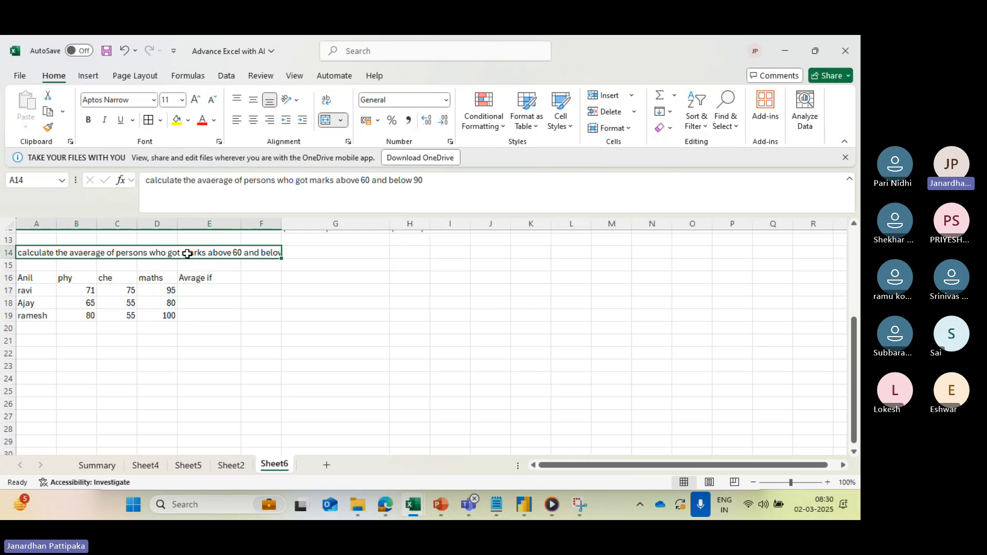
left_click_drag(283, 225, 336, 225)
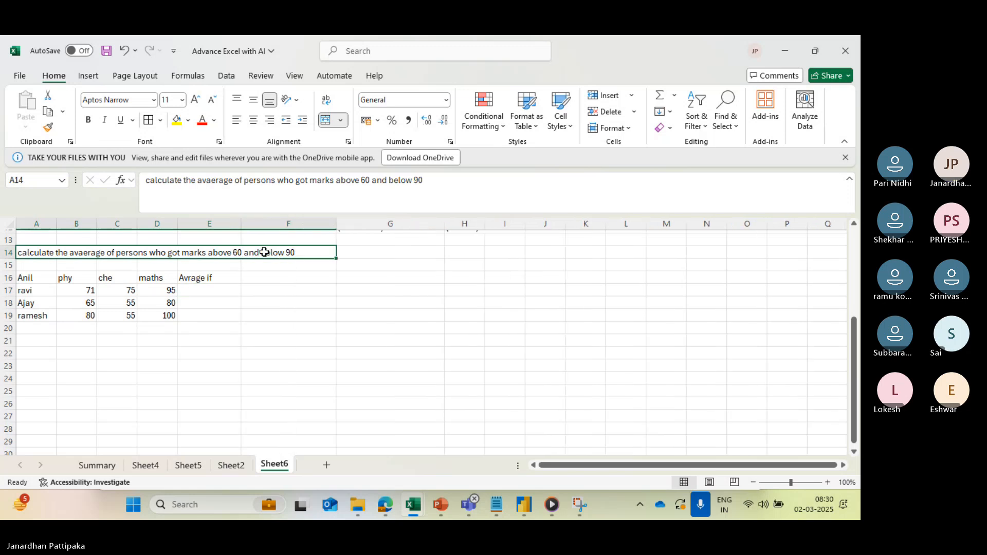
- Extend the A14 exercise heading with "in phy" after 60 and "in maths" after 90
left_click(371, 180)
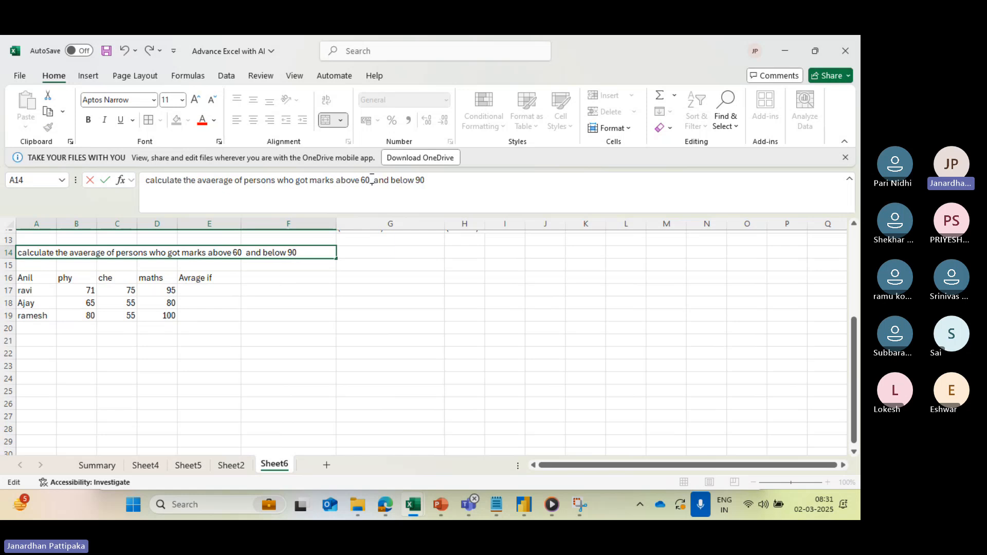
type("in phy")
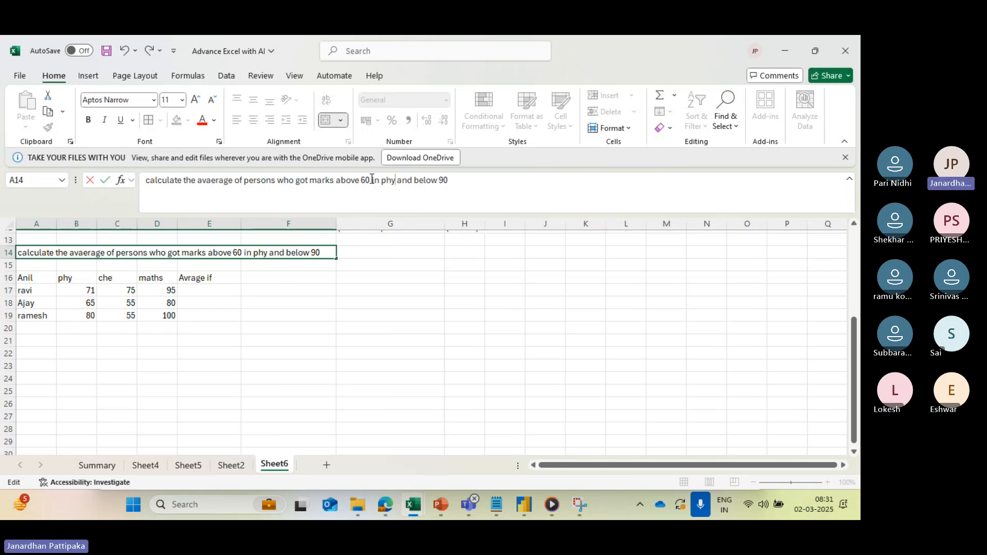
key("Right")
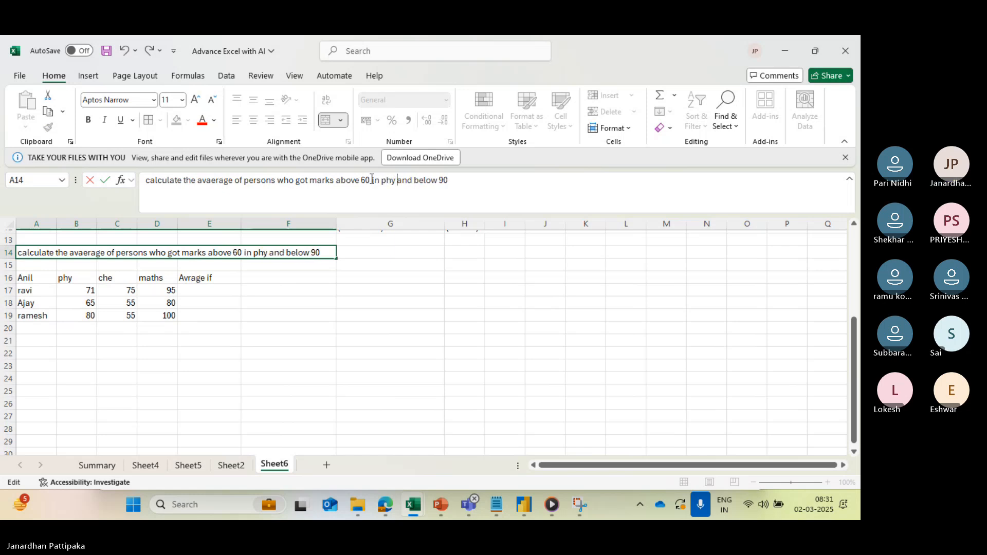
key("Right")
key("Right")
key("Right")
key("Right")
key("Right")
key("Right")
type("in maths")
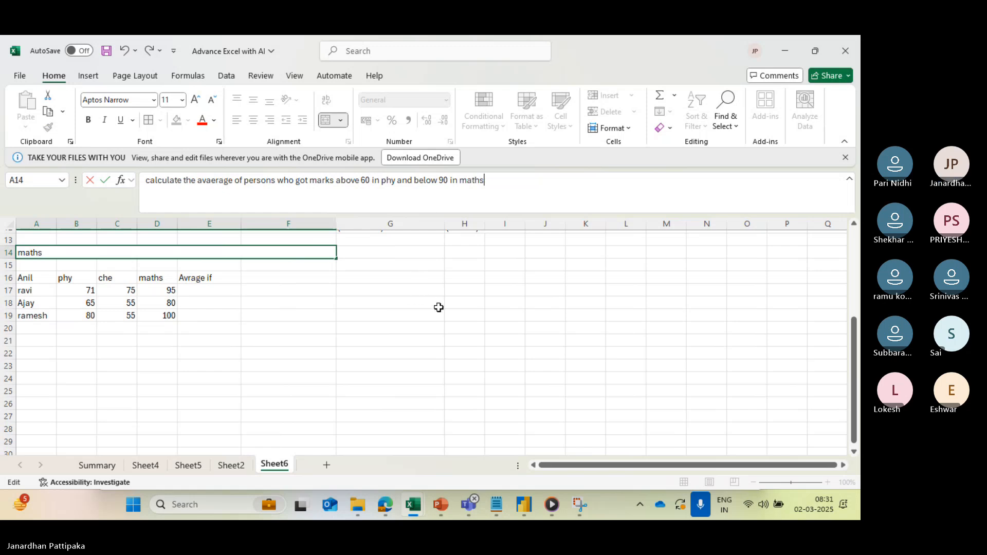
left_click(330, 336)
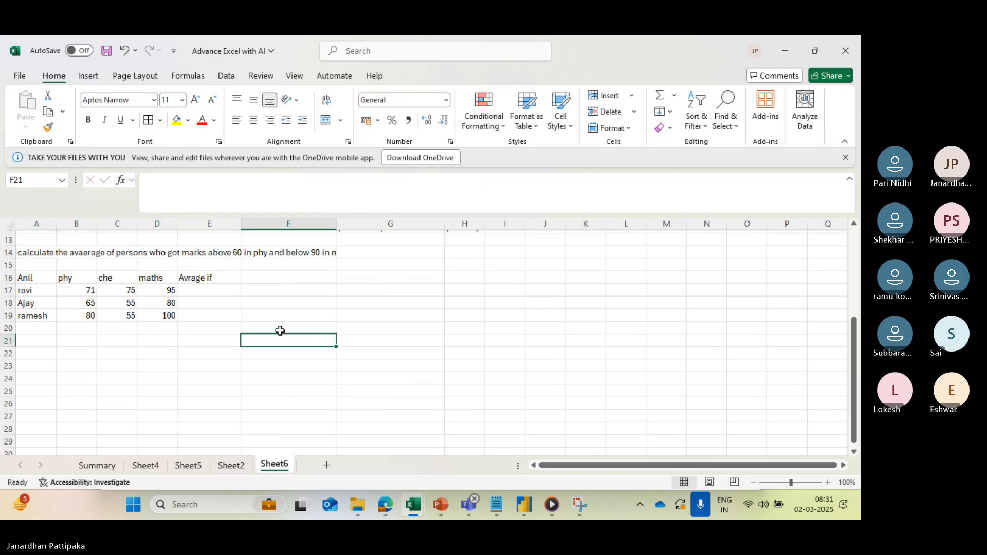
left_click(209, 292)
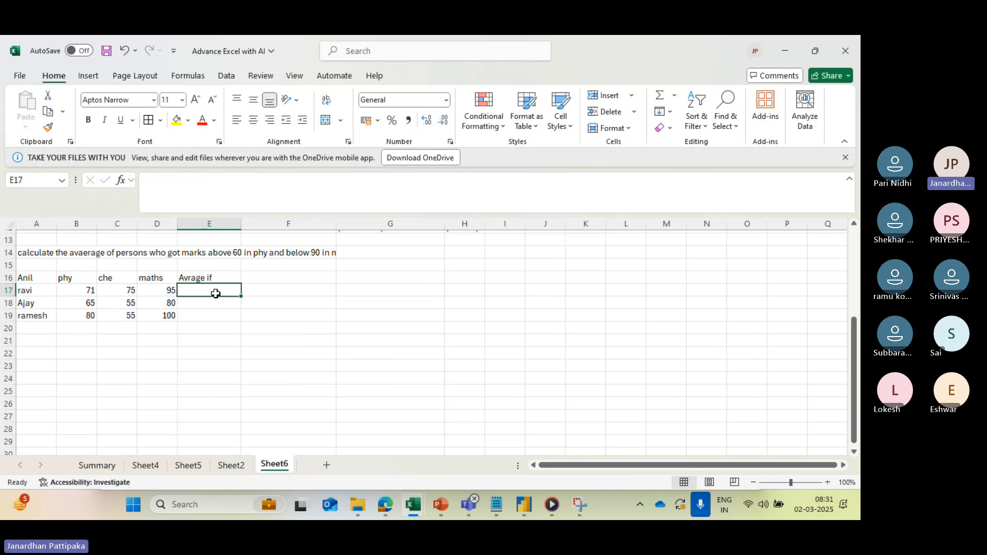
type("=avearge")
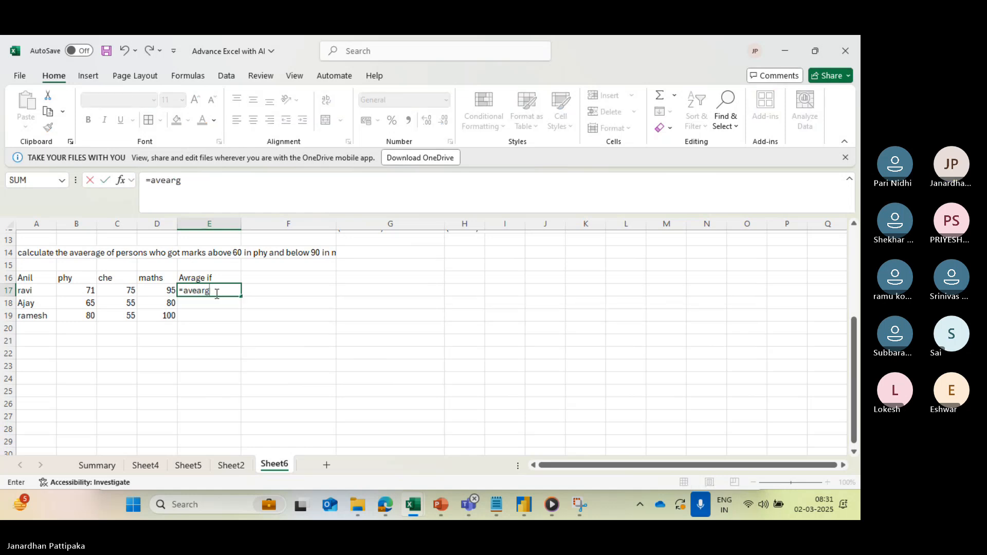
key("BackSpace")
key("BackSpace")
key("BackSpace")
key("BackSpace")
key("BackSpace")
key("BackSpace")
key("BackSpace")
type("aver")
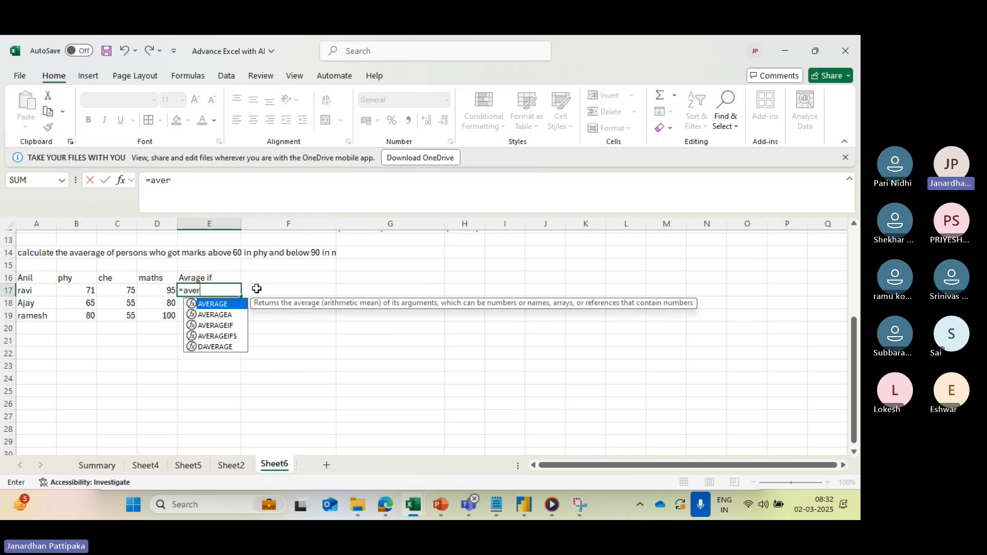
key("Escape")
- Remove "in phy" and "in maths" from the A14 heading so it asks for marks above 60 and below 90
left_click(233, 254)
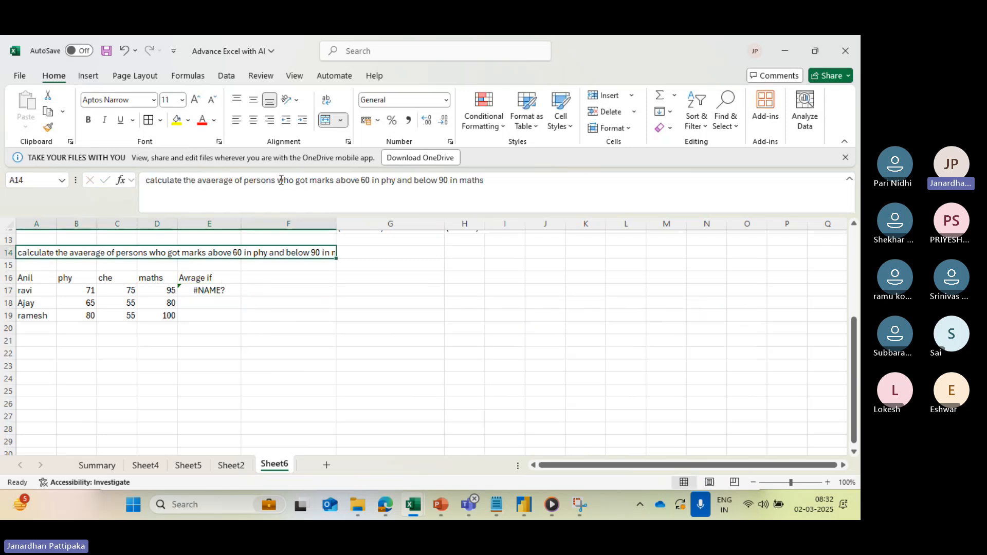
left_click(398, 183)
key("BackSpace")
key("BackSpace")
key("BackSpace")
key("BackSpace")
key("BackSpace")
key("BackSpace")
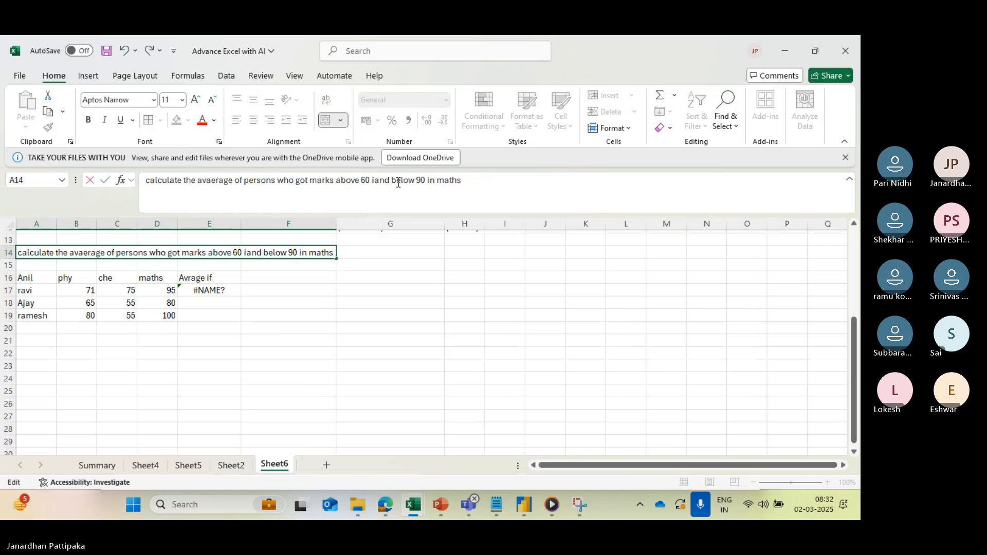
key("BackSpace")
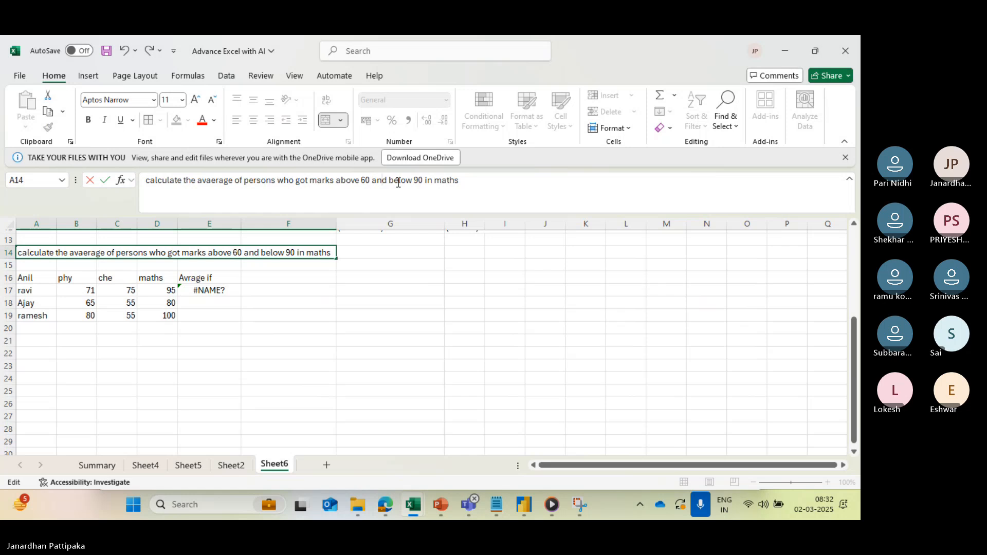
key("Right")
key("Right")
key("Right")
key("Right")
key("Right")
key("Right")
key("Right")
key("Right")
key("Right")
key("Right")
key("Right")
key("Right")
key("Right")
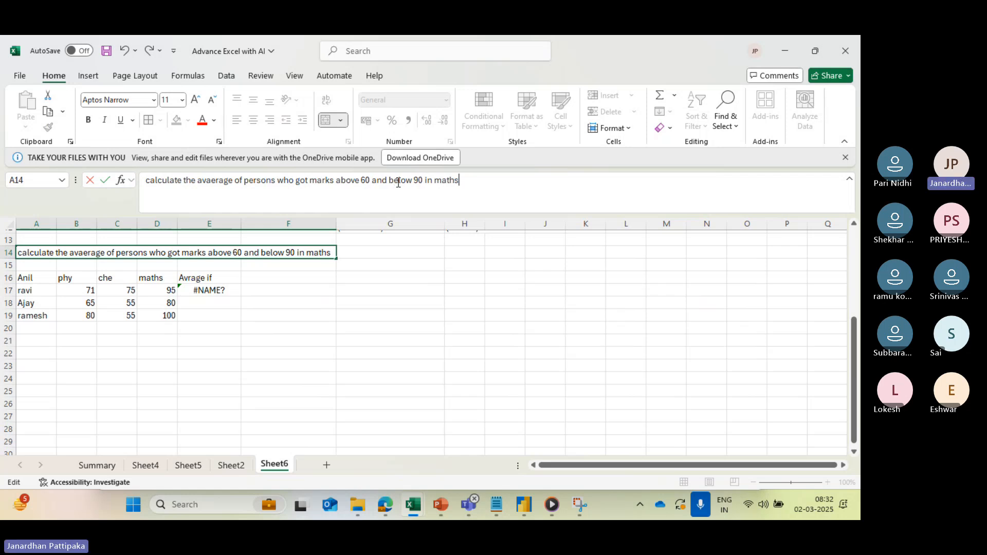
key("Right")
key("Right")
key("BackSpace")
key("BackSpace")
key("BackSpace")
key("BackSpace")
key("BackSpace")
key("BackSpace")
key("BackSpace")
key("BackSpace")
key("BackSpace")
left_click(359, 291)
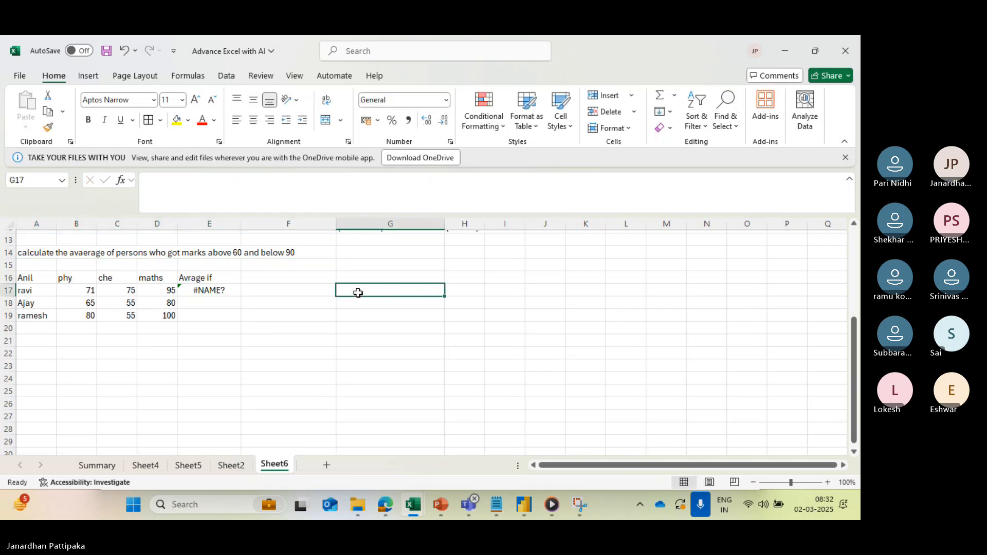
- Clear cell E17 and start an AVERAGEIFS formula in it
left_click(220, 290)
key("Delete")
type("av")
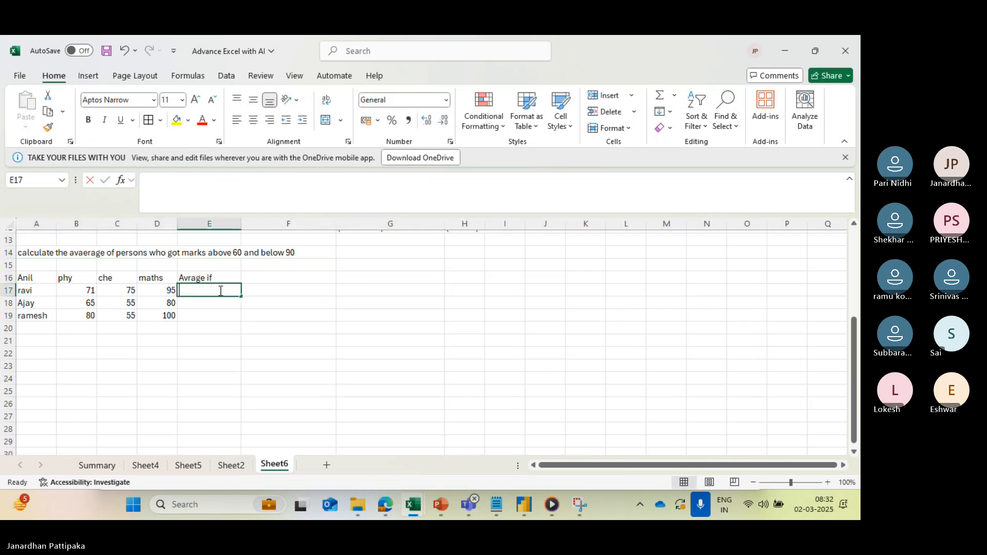
type("earge")
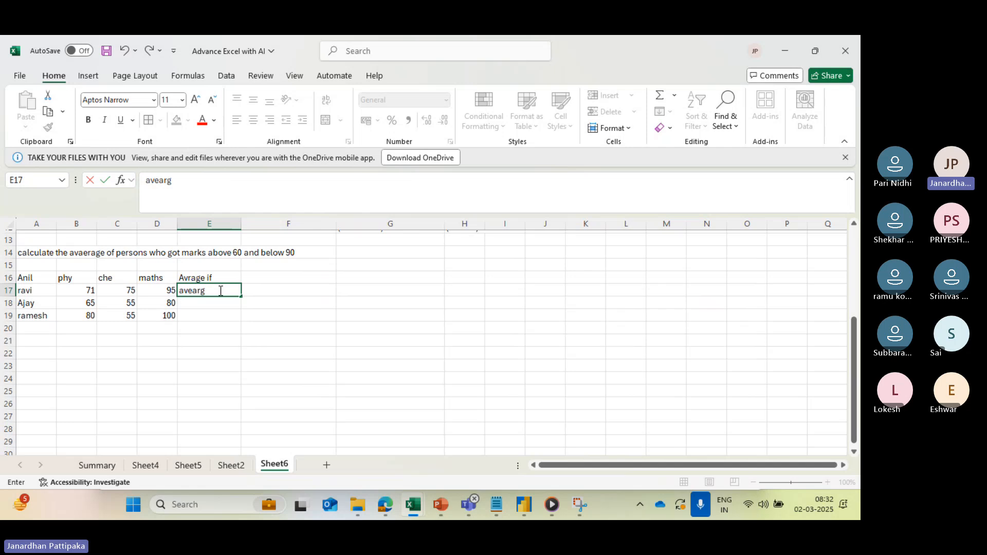
key("BackSpace")
key("BackSpace")
key("BackSpace")
key("BackSpace")
key("BackSpace")
key("BackSpace")
key("BackSpace")
type("=aver")
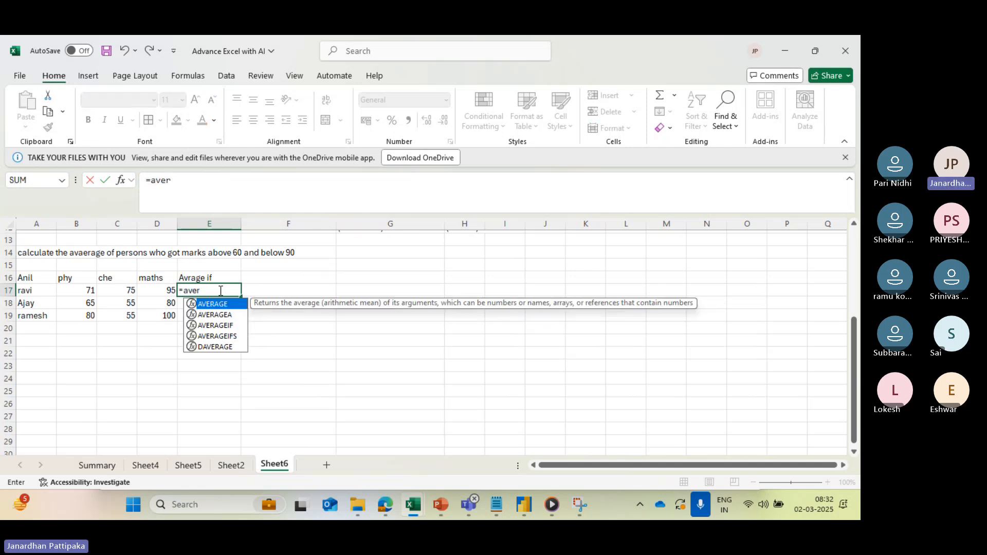
type("ag")
left_click(229, 337)
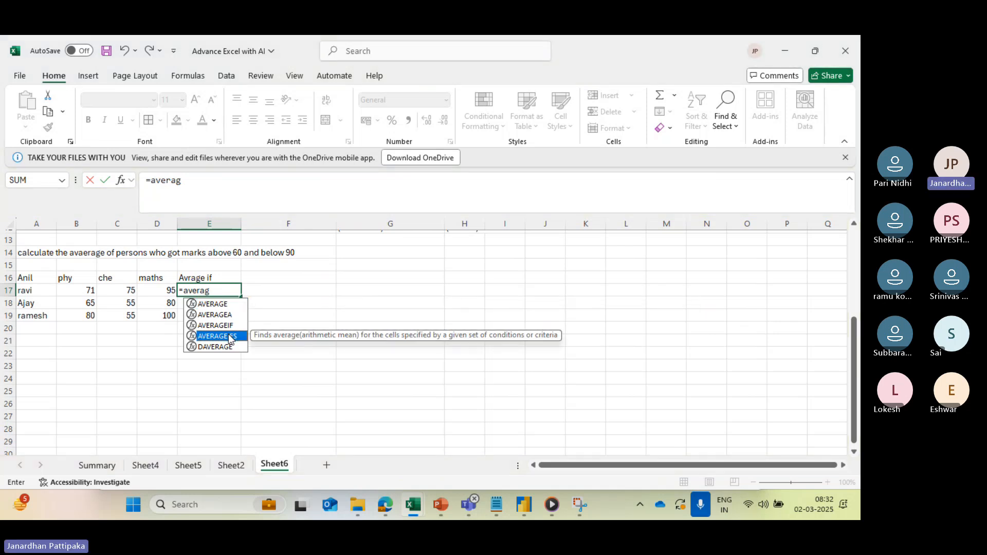
double_click(236, 341)
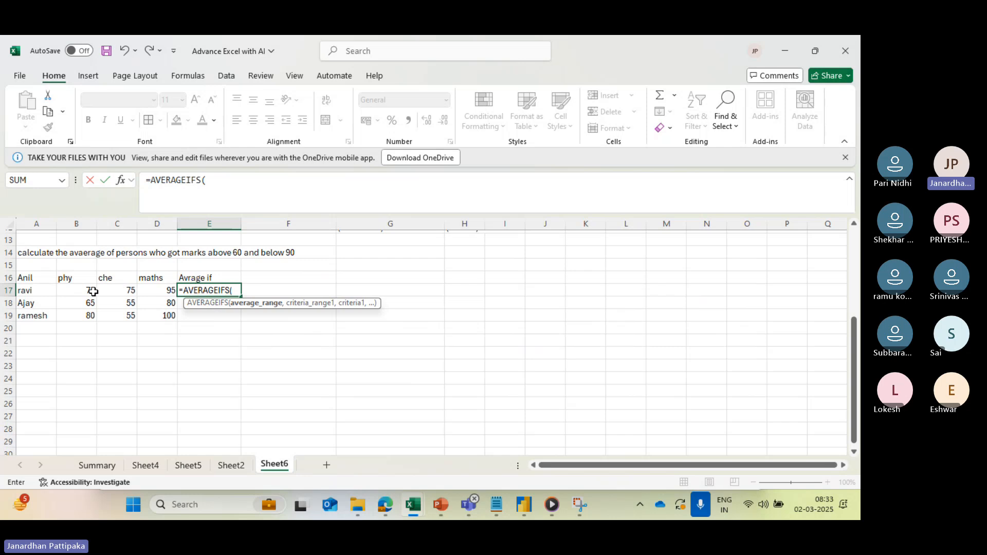
- Set B17:D17 as both the average range and the first criteria range of the AVERAGEIFS formula
left_click_drag(89, 290, 155, 291)
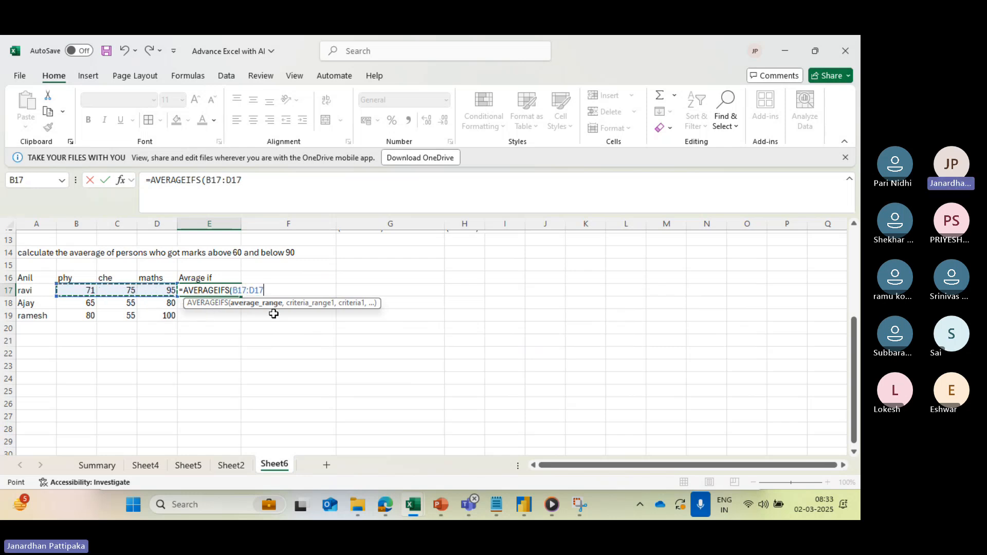
left_click(248, 185)
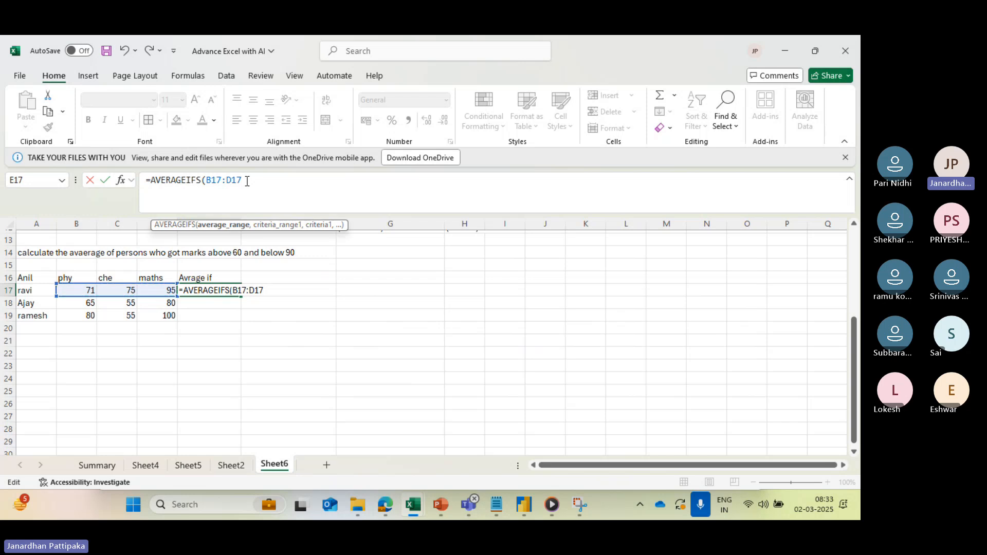
type(",")
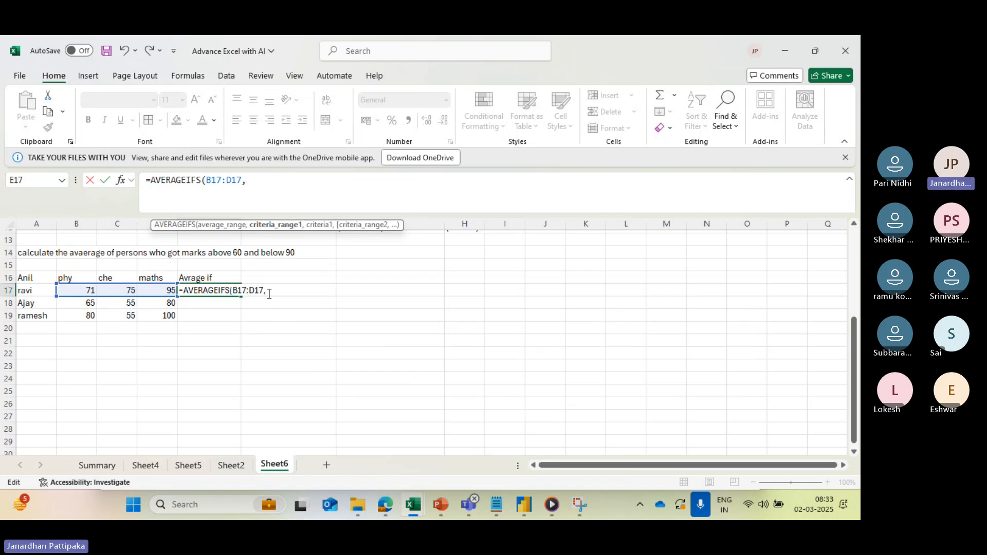
left_click(88, 292)
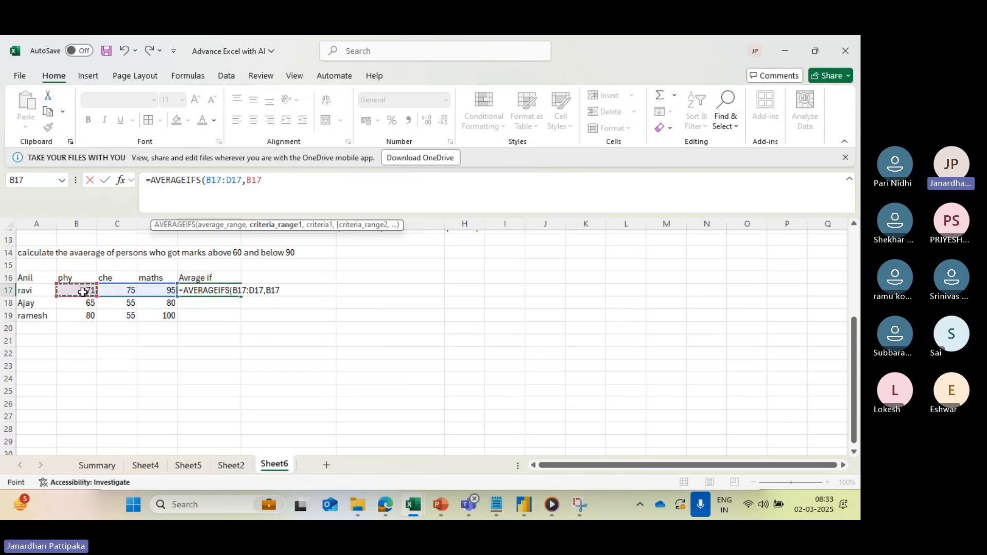
left_click_drag(82, 292, 153, 292)
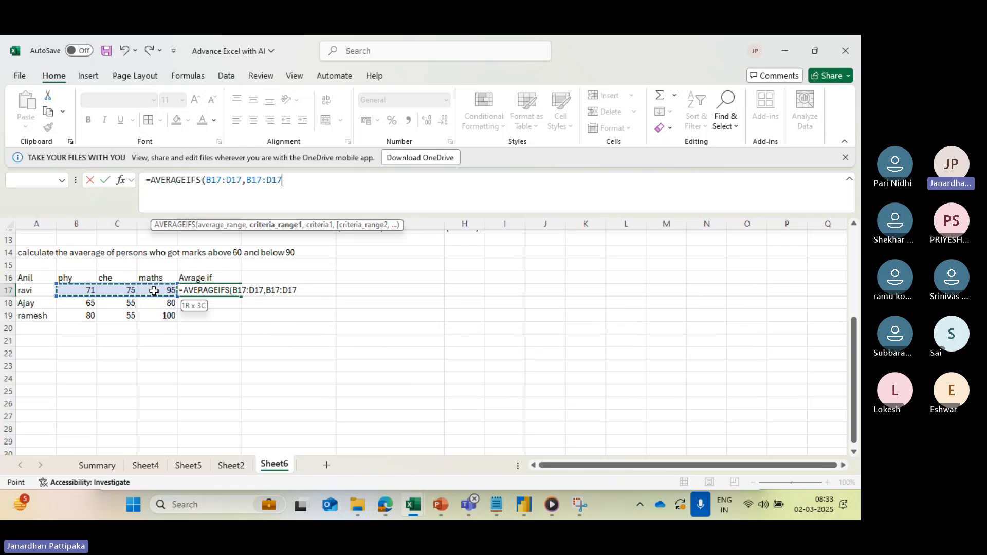
left_click_drag(154, 292, 153, 291)
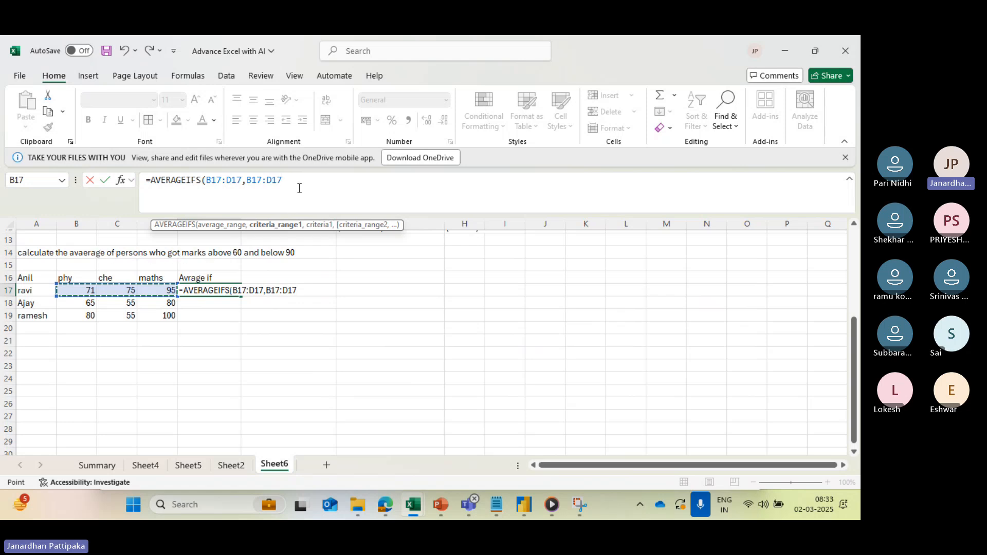
- Add ">60" in quotation marks as the first criterion of the AVERAGEIFS formula in E17
type(">60")
left_click(282, 181)
type(",")
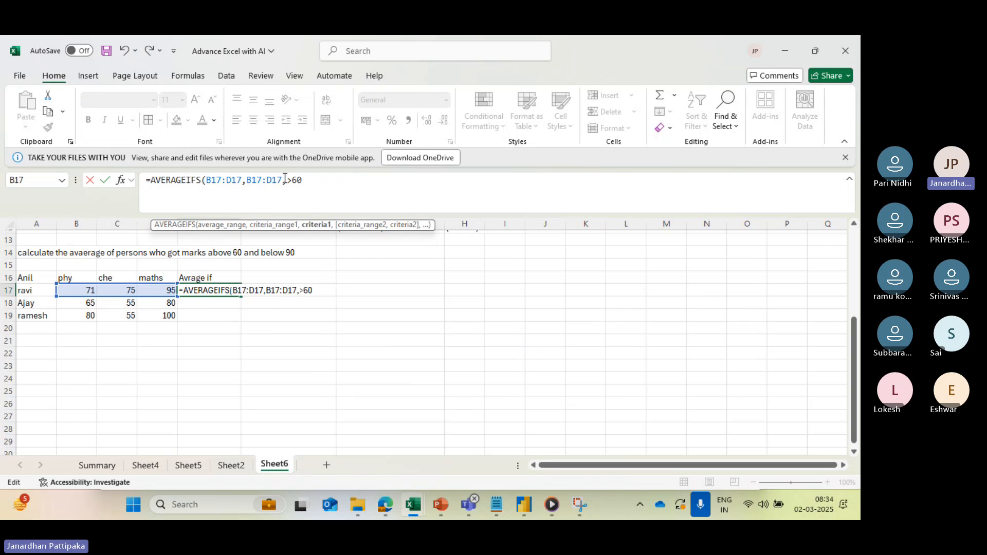
type("\">60")
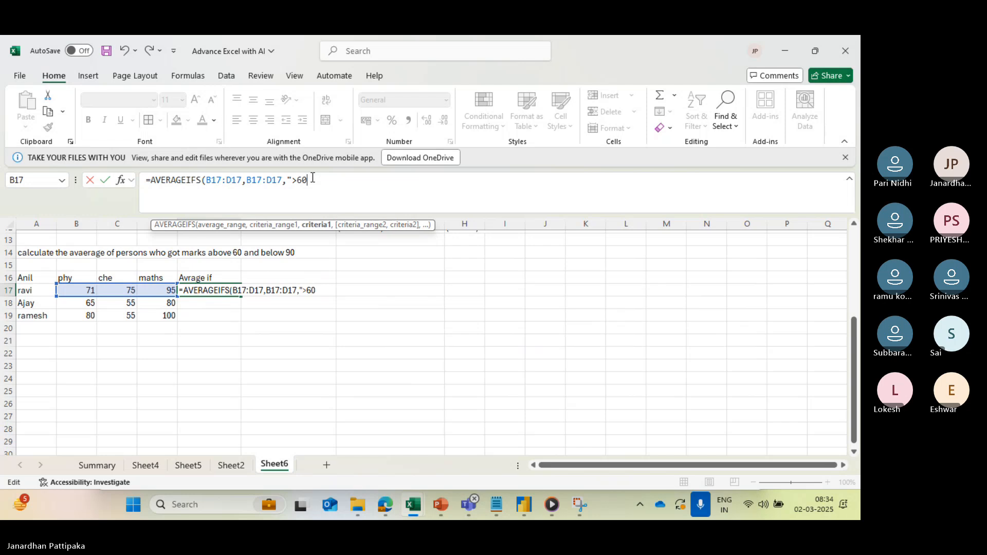
type("\"")
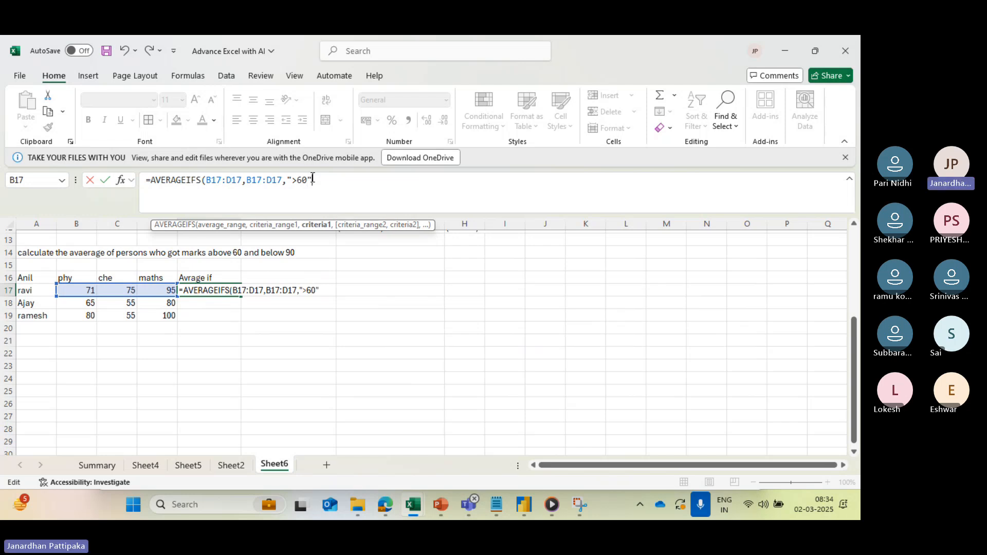
type(",")
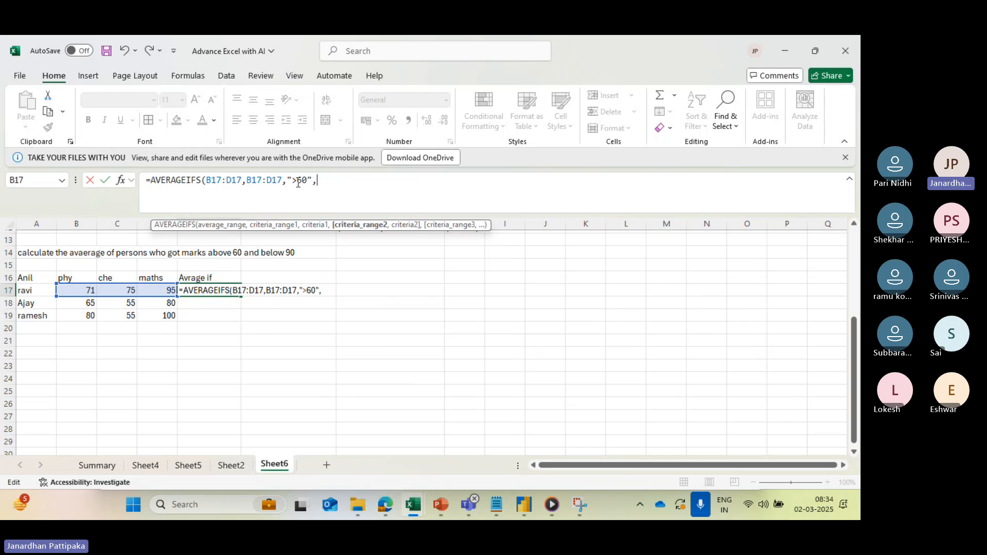
- Add B17:D17 as the second criteria range with the criterion "<90" and close the AVERAGEIFS formula's parenthesis
left_click(88, 291)
left_click_drag(89, 291, 155, 291)
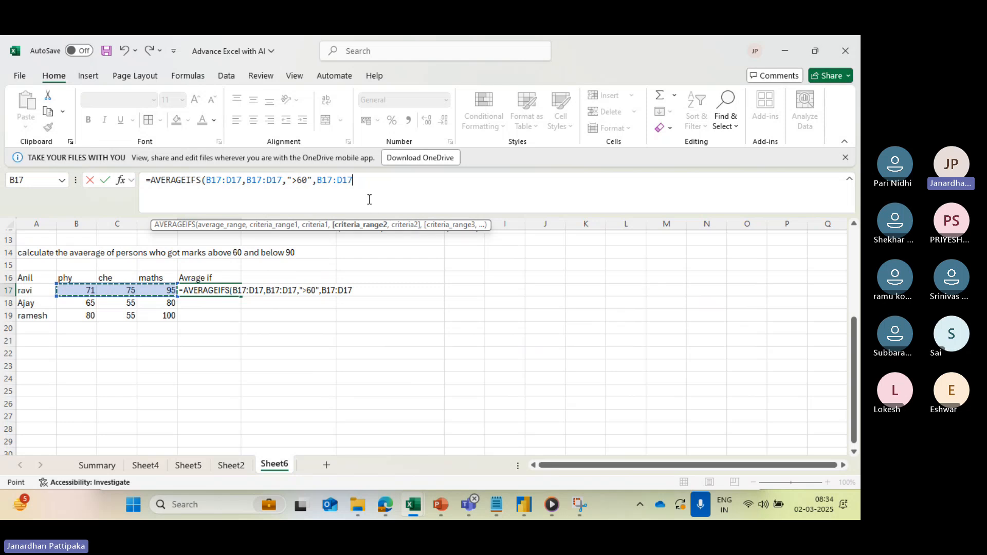
type(",")
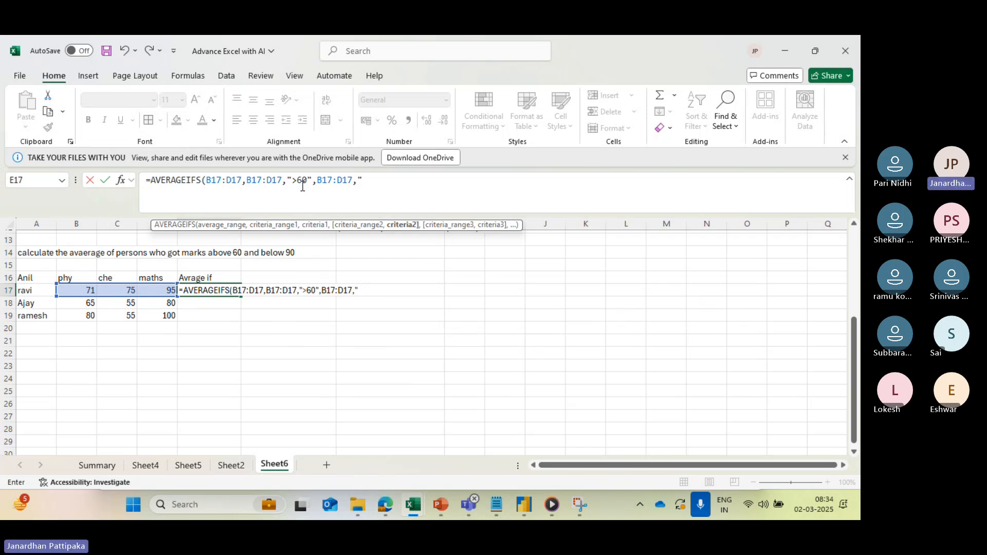
type("<90")
type(")")
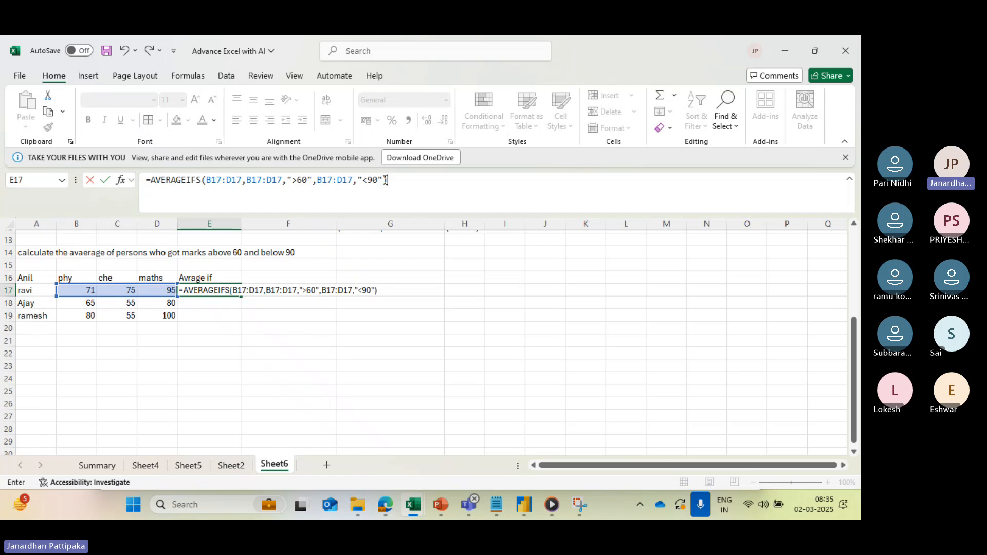
- Enter the AVERAGEIFS formula in E17 and fill it down through E19
key("Return")
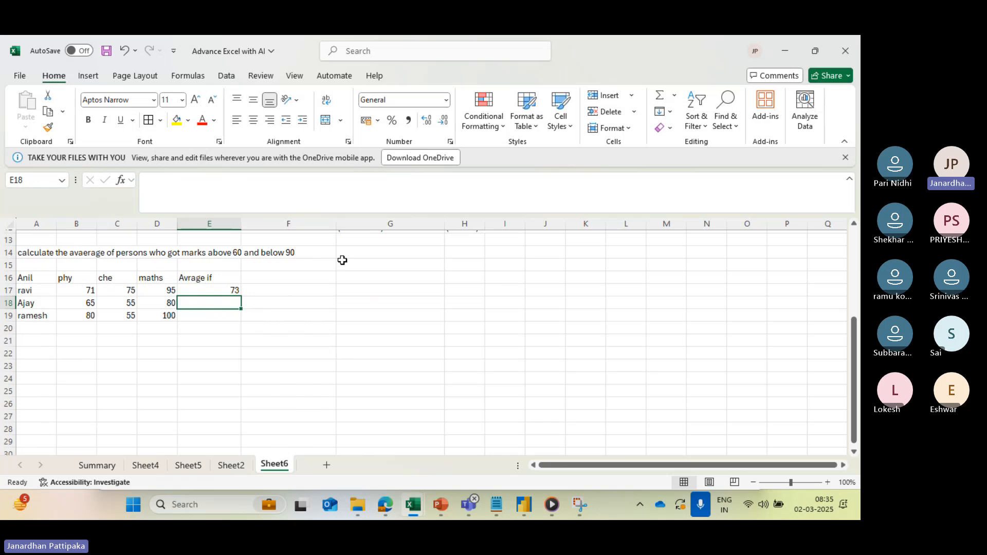
left_click(231, 291)
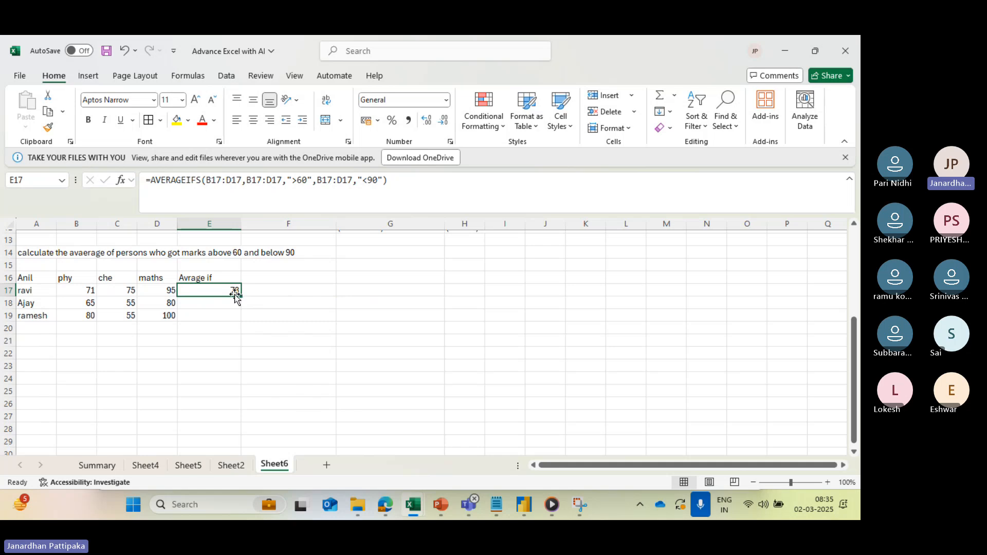
left_click_drag(241, 297, 240, 318)
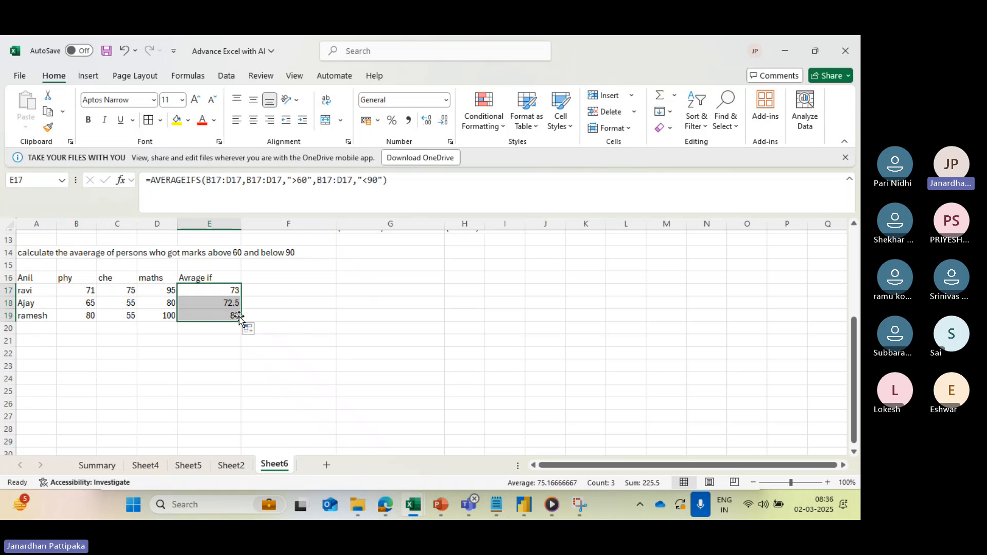
left_click(258, 293)
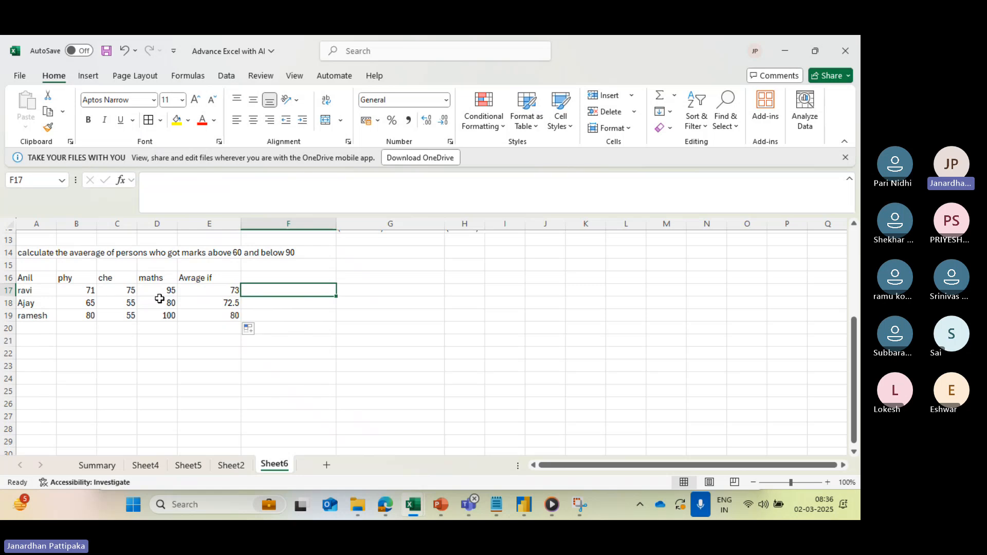
type("=")
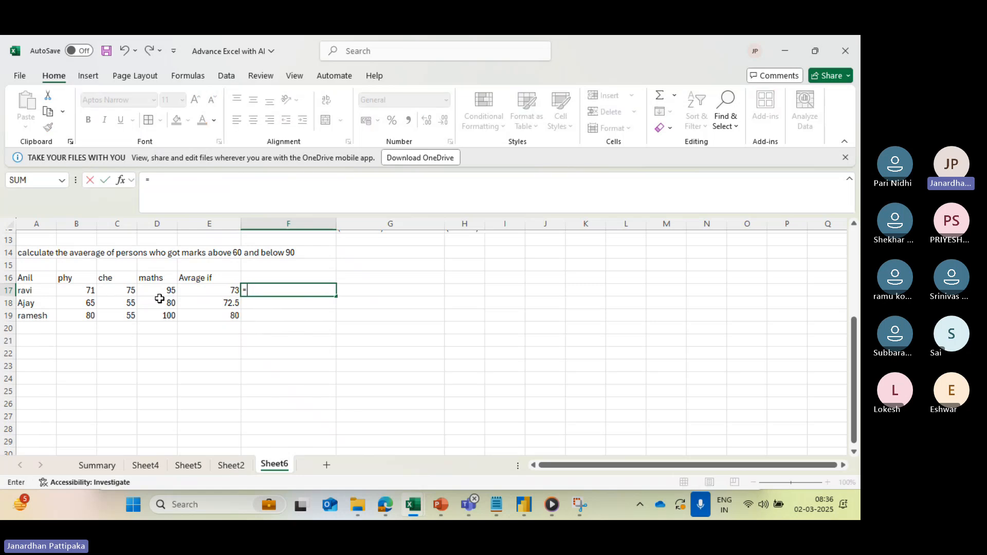
type("(")
left_click(87, 291)
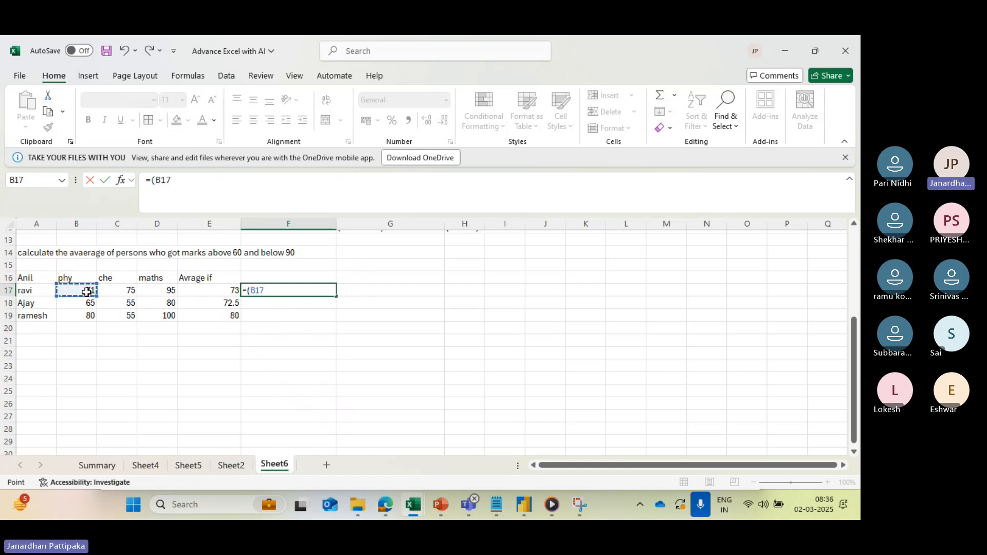
type("+")
key("BackSpace")
key("BackSpace")
key("BackSpace")
key("BackSpace")
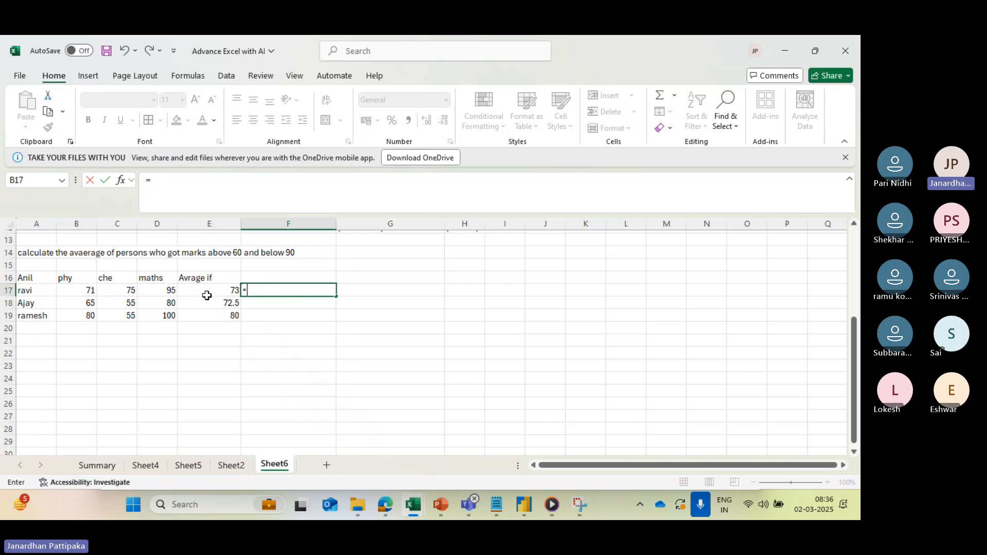
type("71")
key("BackSpace")
key("BackSpace")
key("BackSpace")
key("Escape")
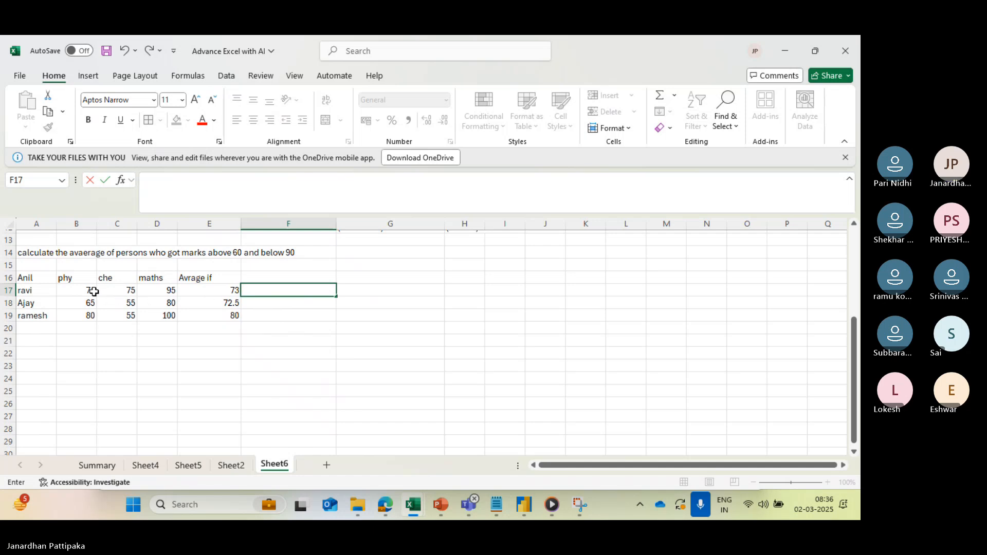
- Write the manual average calculation (71+75)/2 as plain text in F17, beside the first student's AVERAGEIFS result
type("71=")
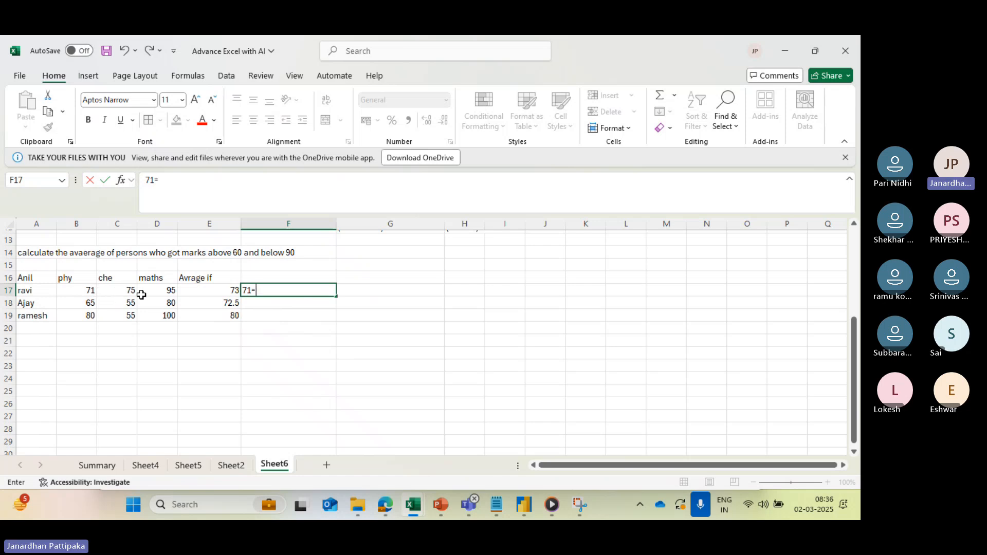
type("+75")
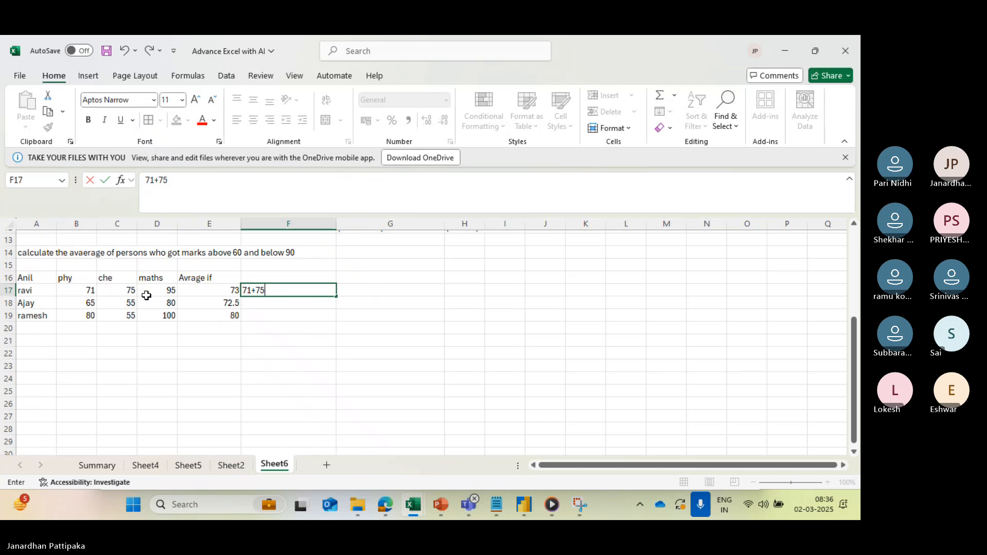
left_click(146, 180)
type("(")
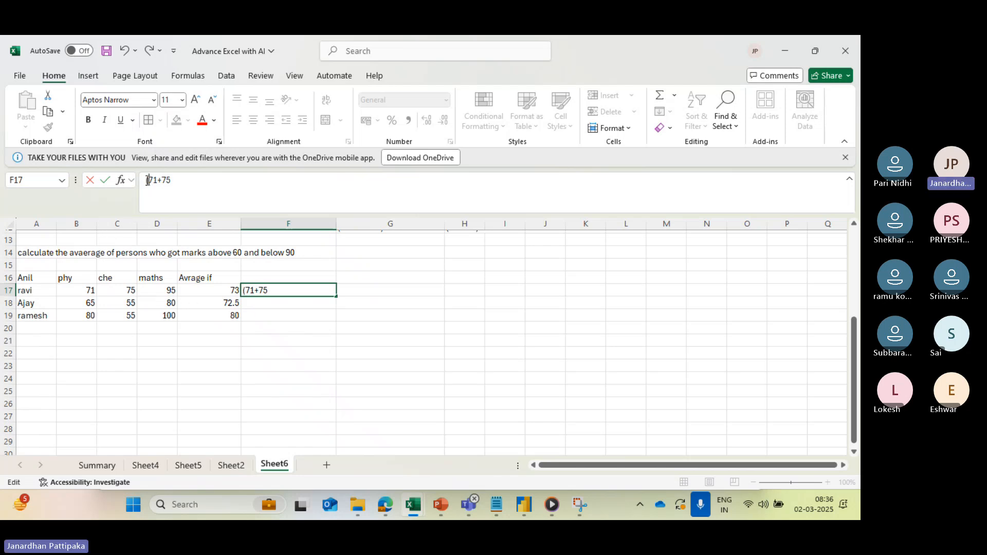
type(")/2")
left_click(269, 317)
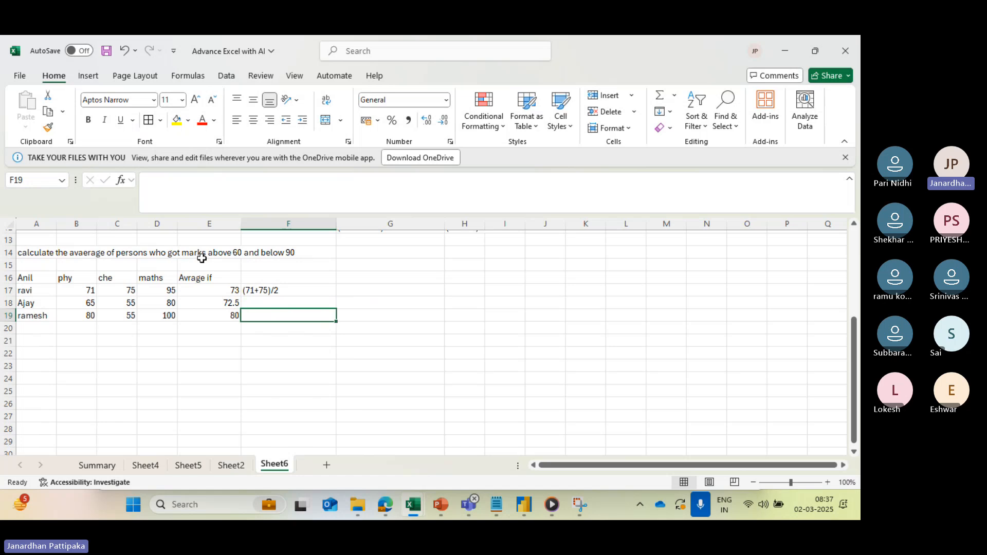
left_click(164, 290)
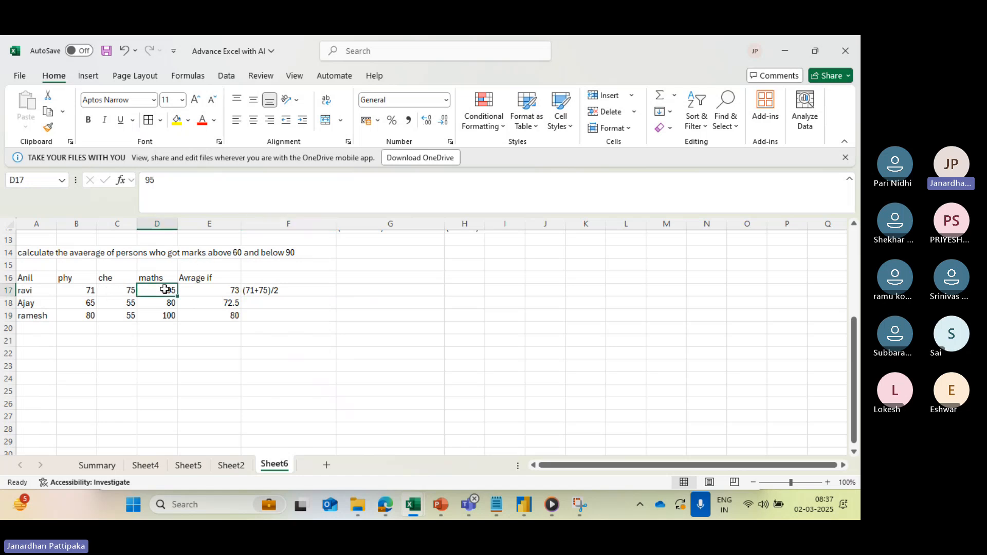
left_click(222, 292)
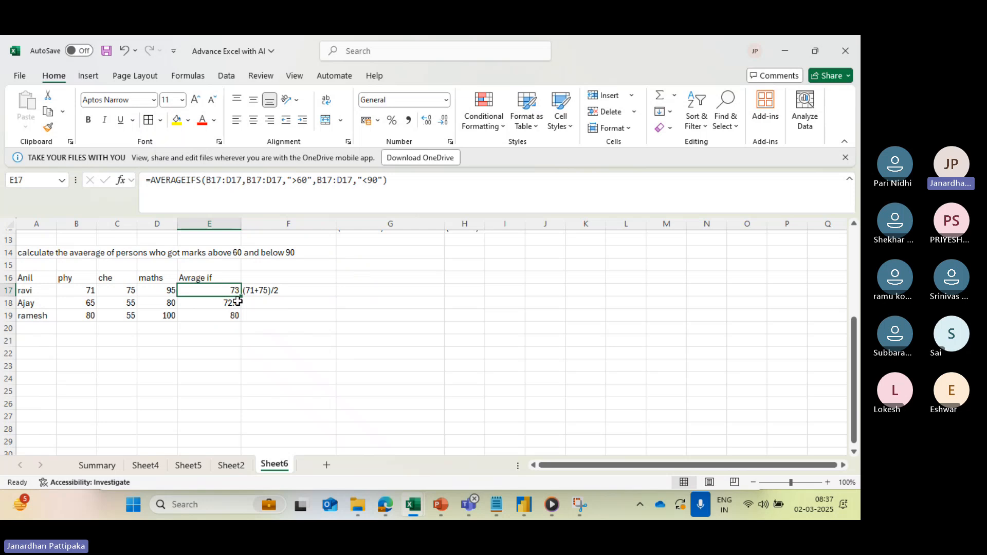
- Write the second student's manual average calculation (65+80)/2 as plain text in F19
left_click(259, 304)
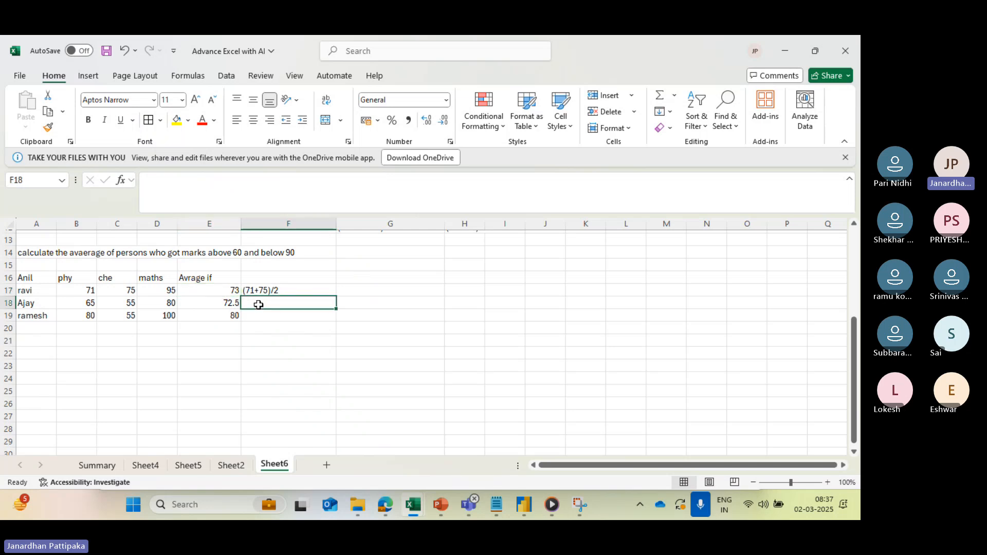
left_click(91, 305)
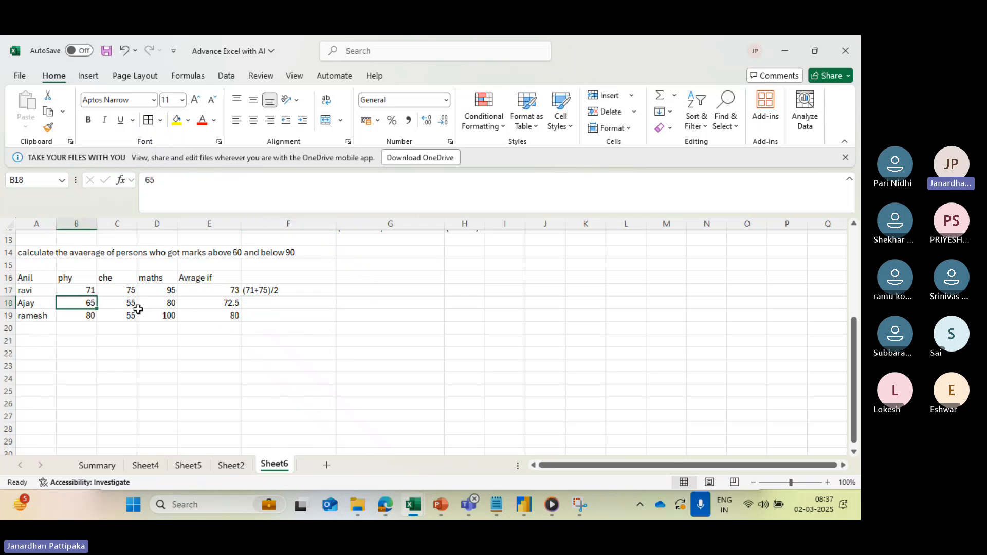
left_click(168, 306)
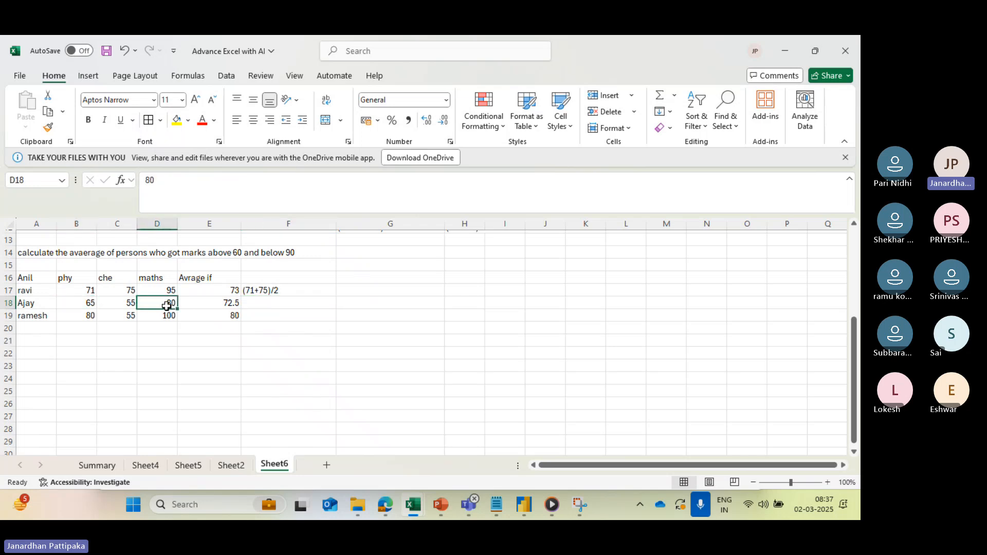
left_click(124, 306)
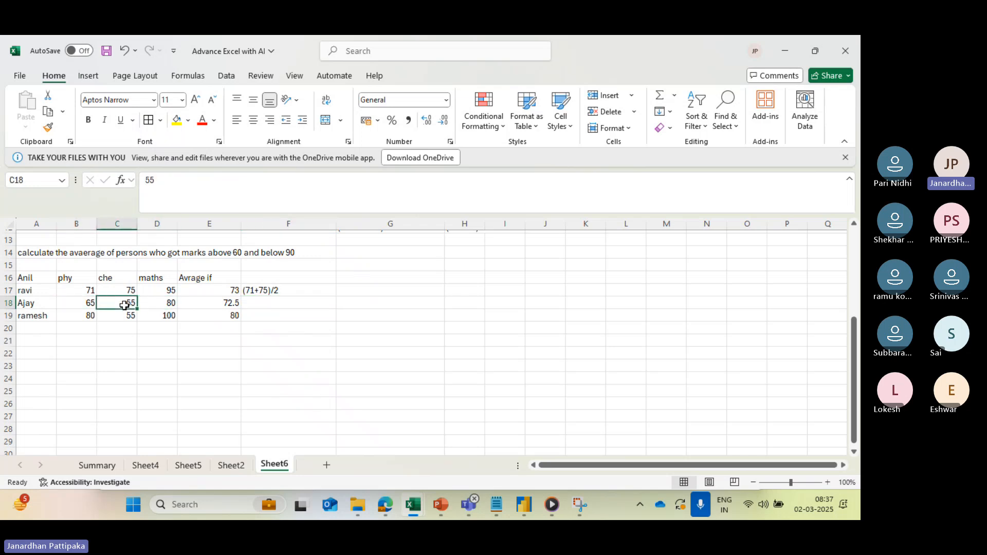
left_click(266, 311)
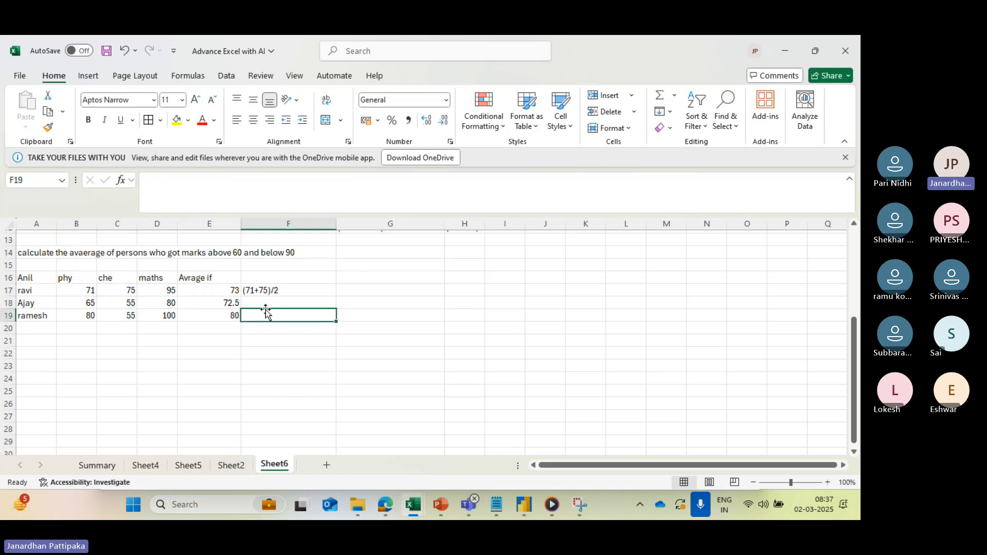
type("(65")
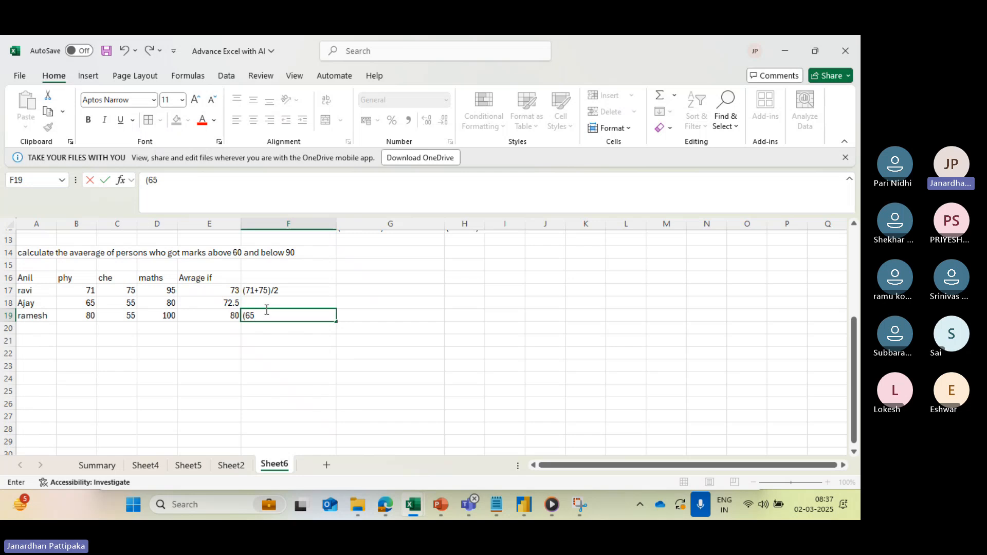
type("+8")
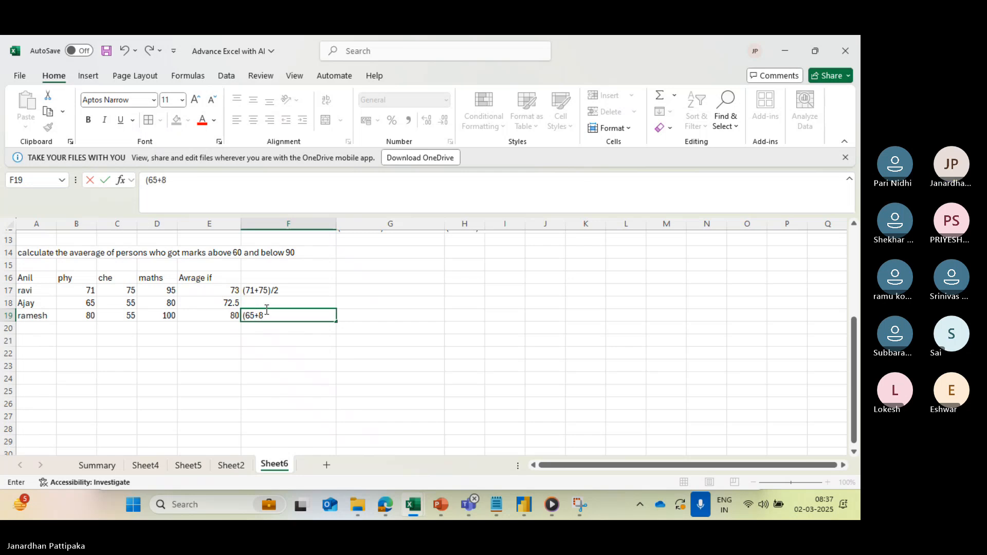
type("0)")
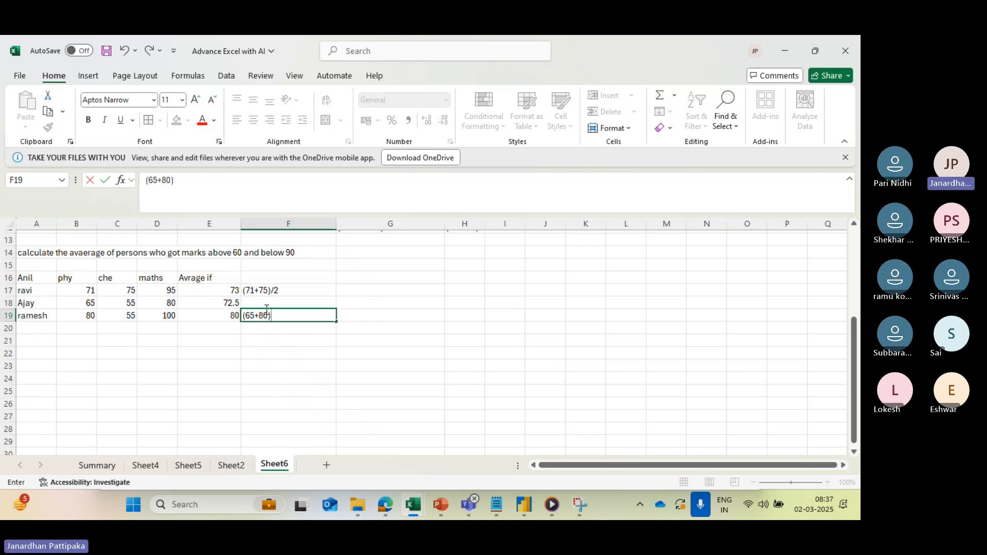
type("/2")
left_click(271, 346)
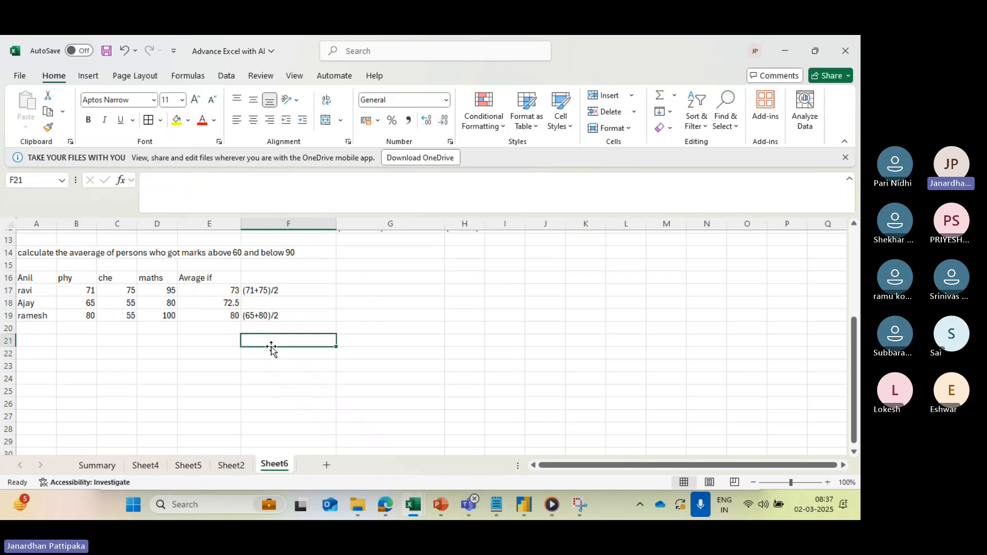
- Move the (65+80)/2 text from F19 to F18, beside the second student's average
left_click(264, 316)
key("ctrl+c")
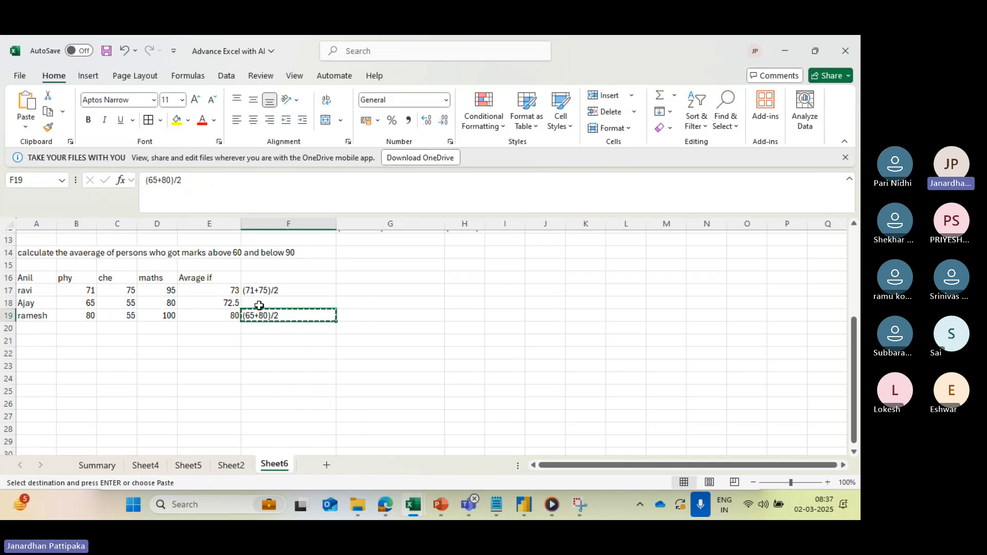
left_click(259, 304)
key("Return")
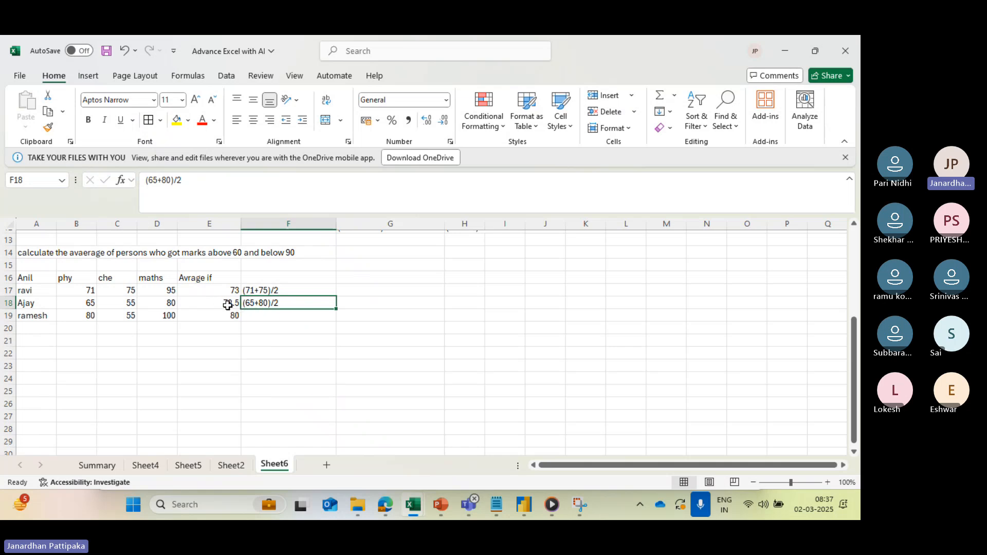
- Write the third student's manual average calculation 80/1 as plain text in F19
left_click(248, 317)
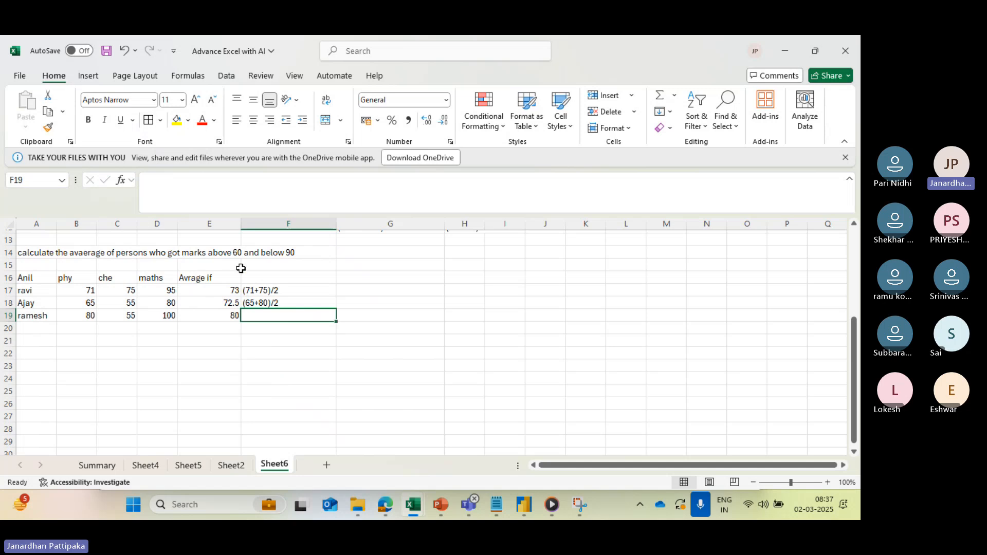
left_click(90, 317)
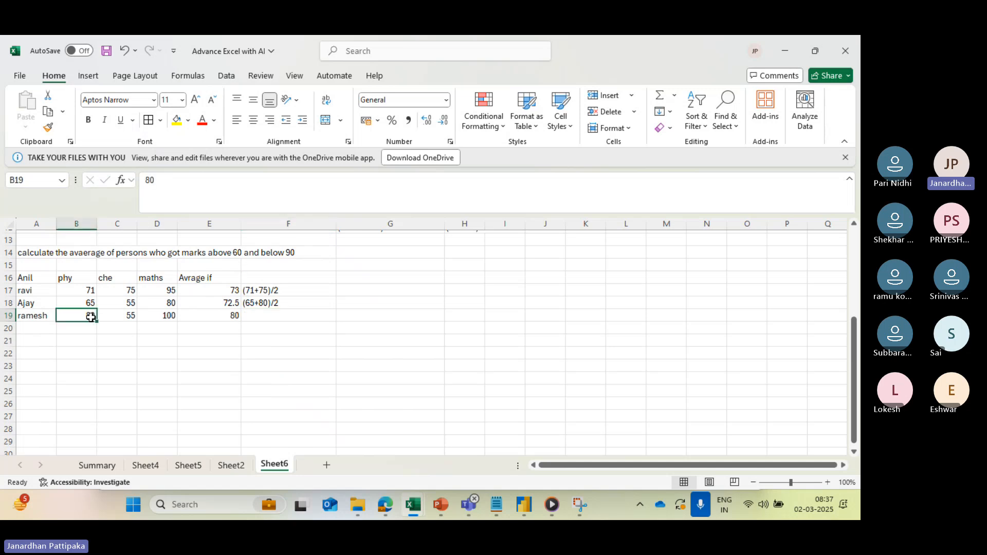
left_click(123, 318)
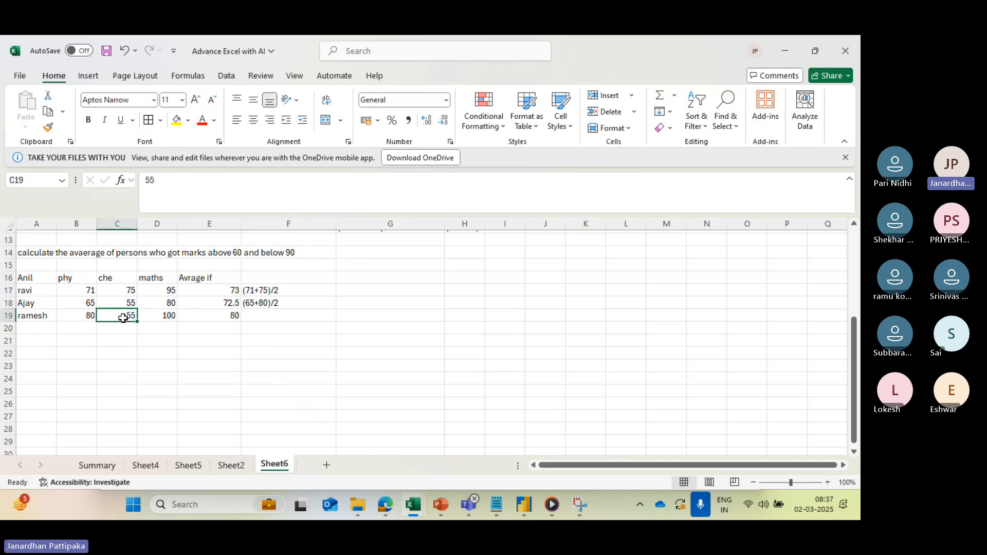
left_click(162, 317)
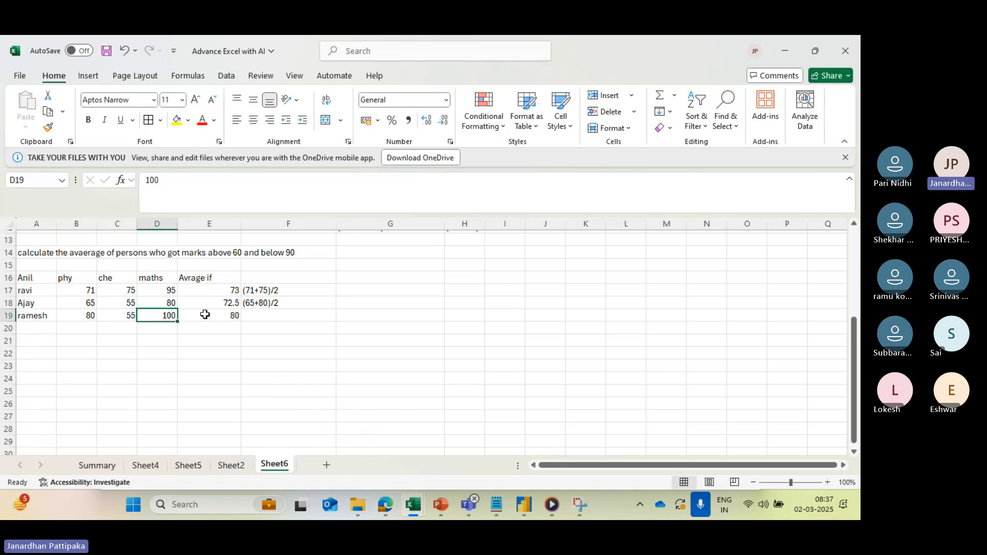
left_click(259, 319)
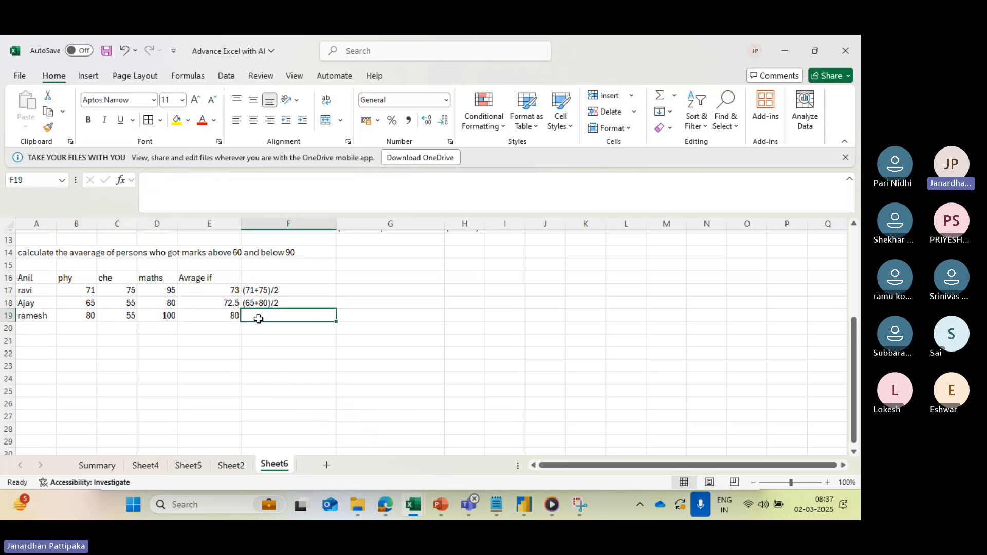
type("80/1")
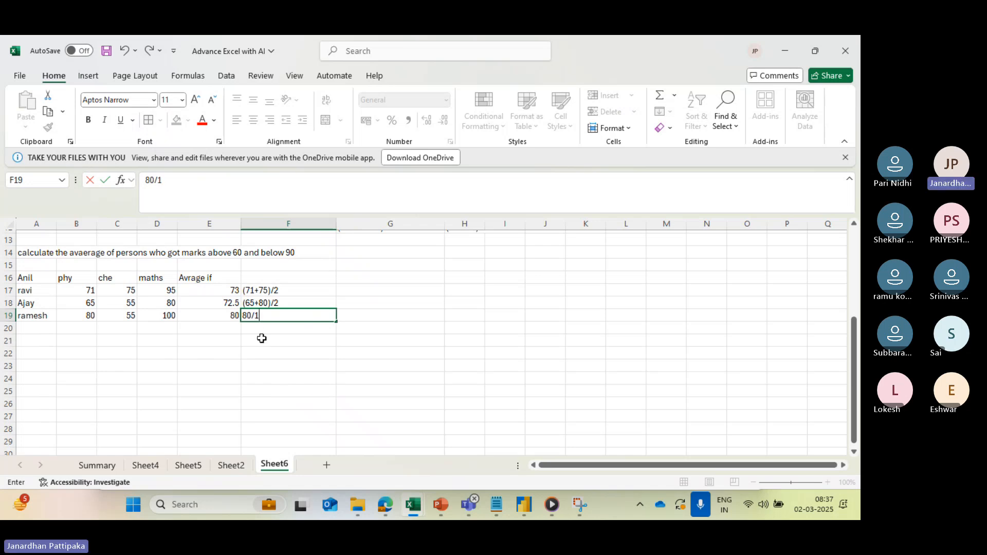
left_click(260, 337)
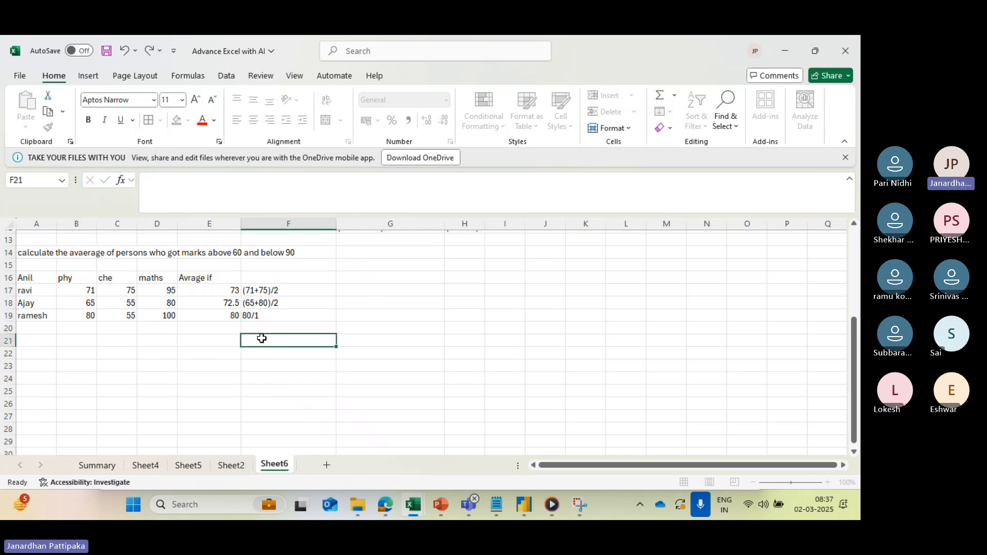
- Compare the AVERAGEIFS formulas in E17:E19 with the marks and the manual calculations in column F
left_click(228, 315)
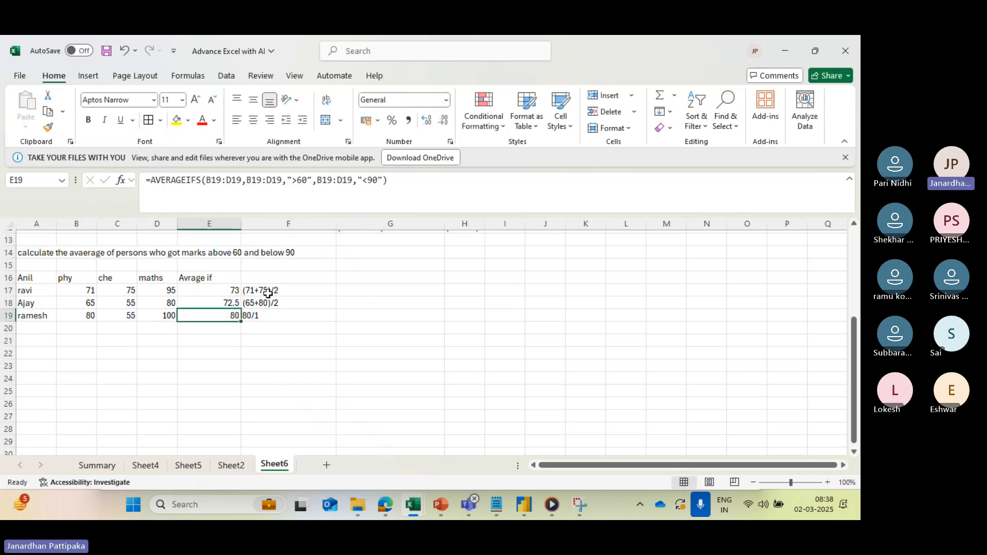
left_click(229, 292)
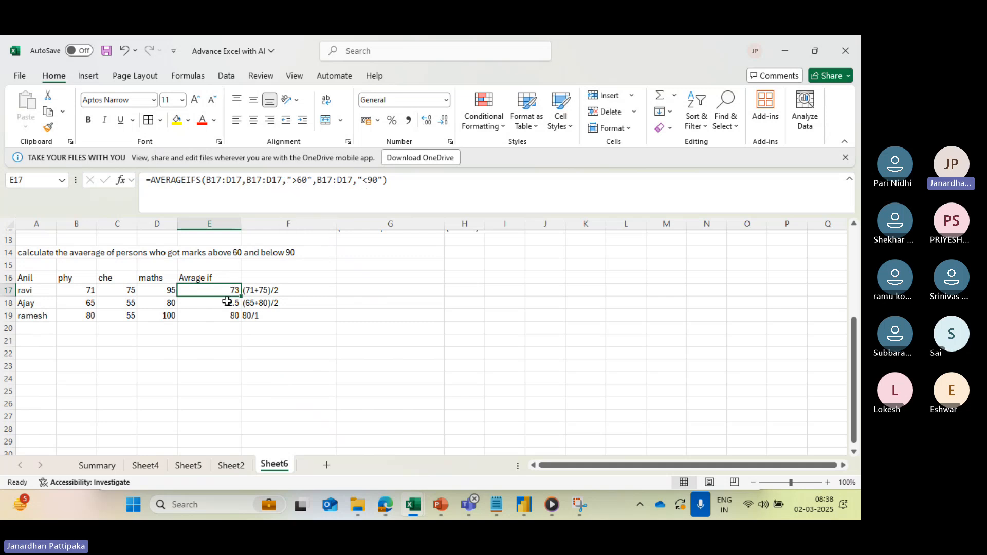
left_click(265, 290)
left_click(231, 303)
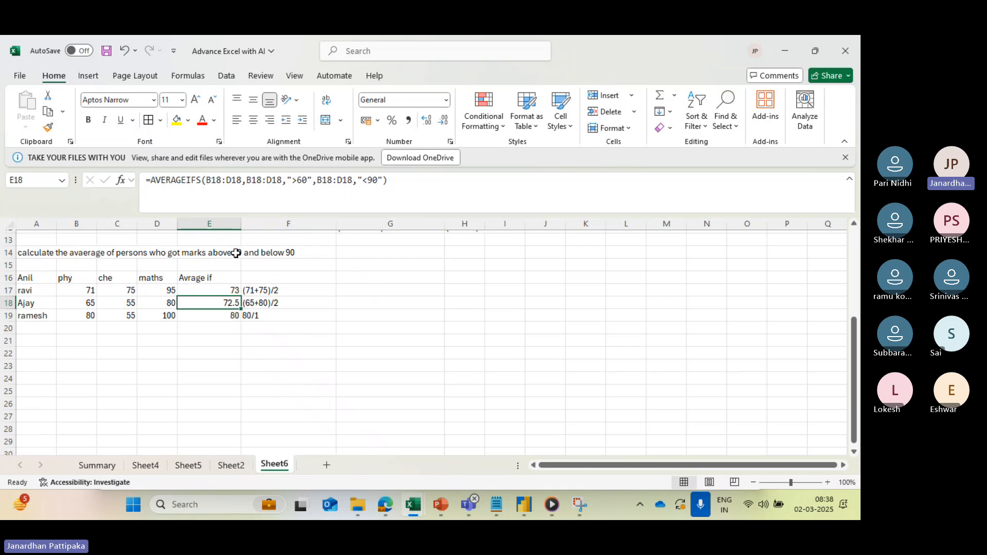
left_click(169, 316)
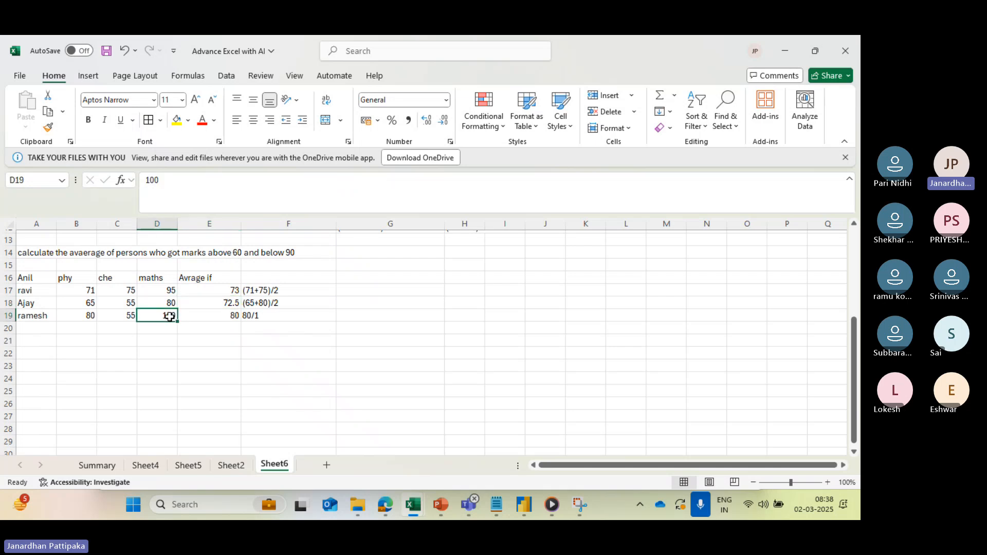
- Examine the third student's marks, the average formulas in column E and the manual calculations in column F
left_click(89, 315)
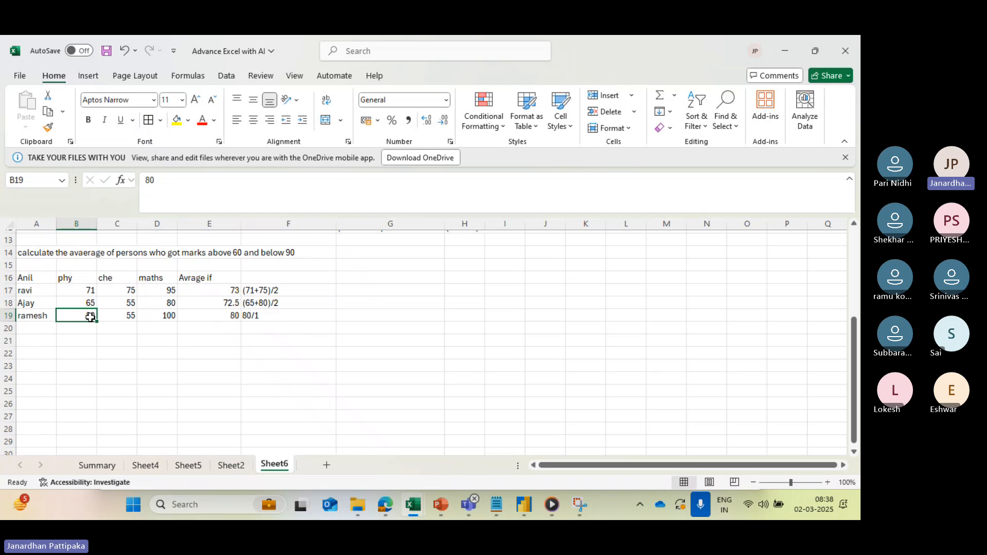
left_click(119, 316)
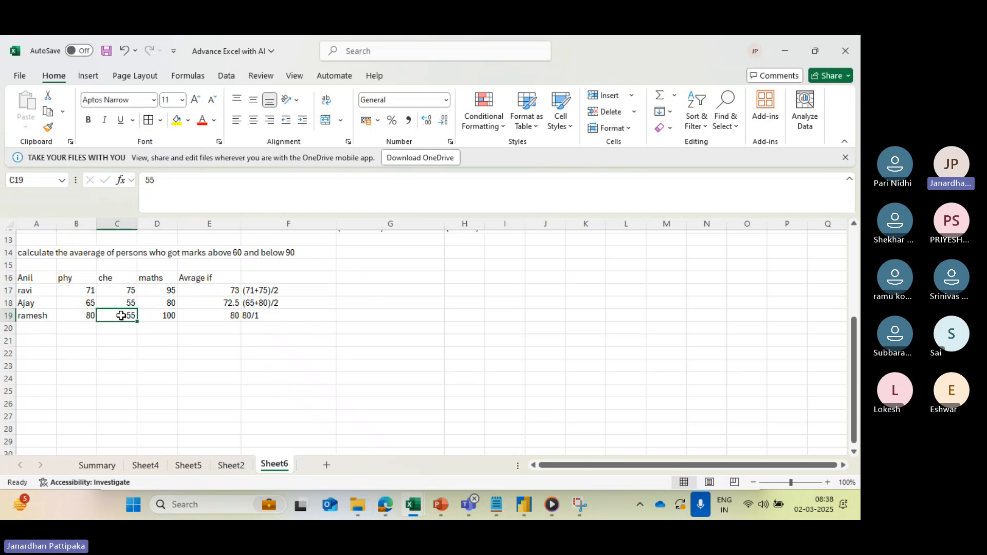
left_click(159, 317)
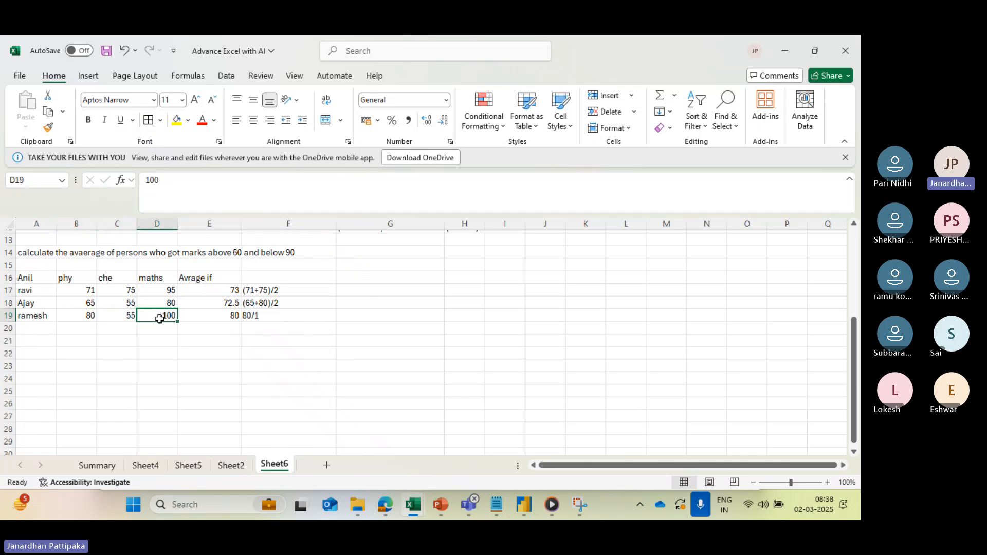
left_click(255, 317)
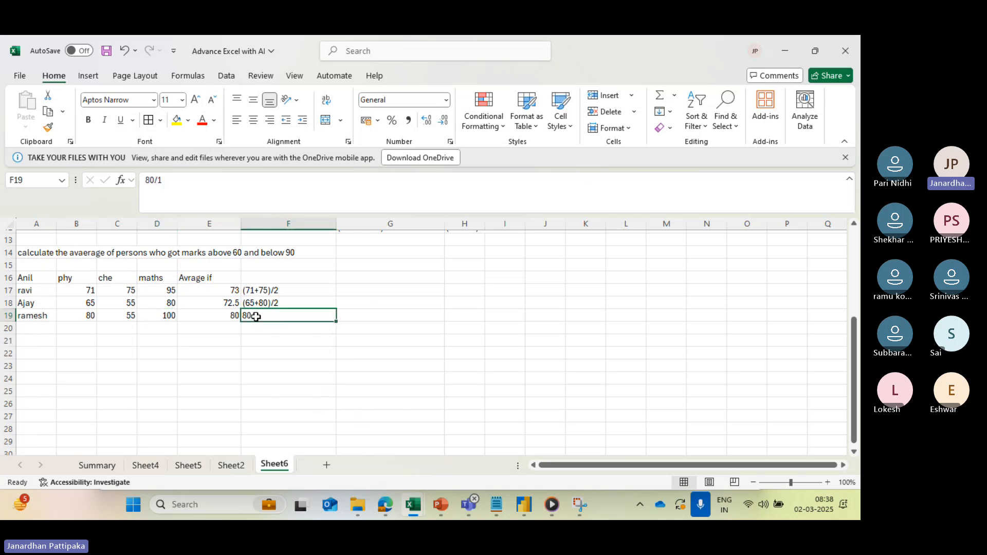
left_click(226, 317)
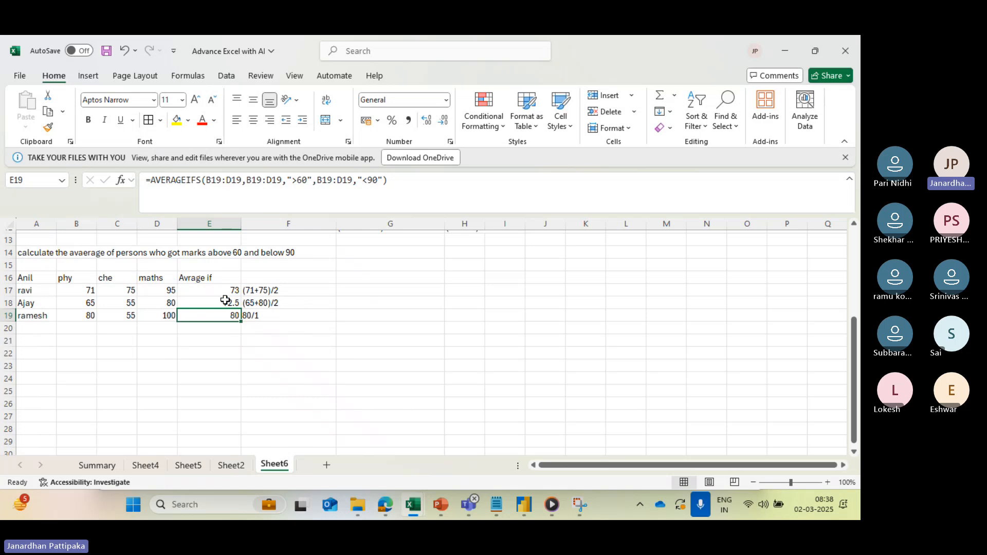
left_click(226, 293)
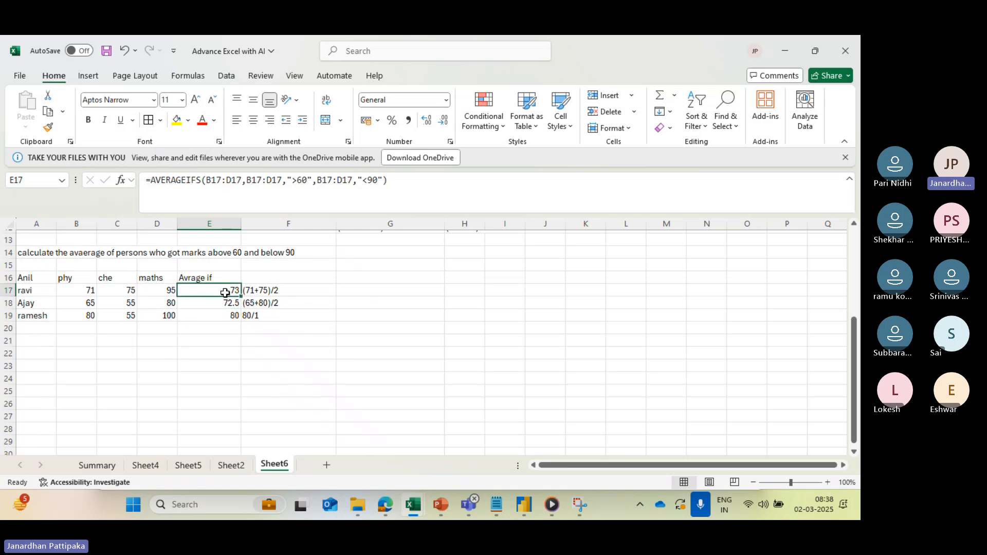
left_click(270, 292)
left_click(268, 304)
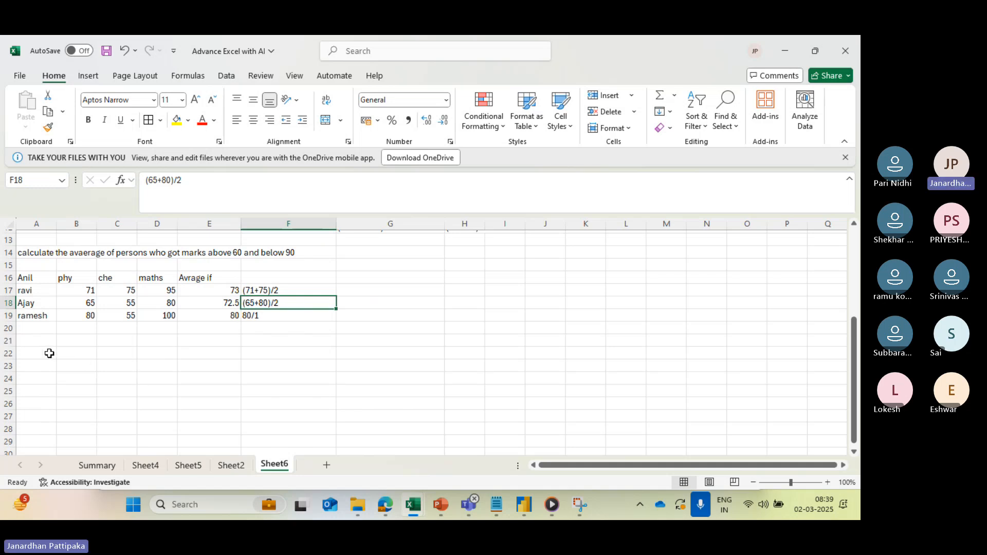
- Merge cells A22:F22 into one cell without centring
left_click_drag(49, 354, 266, 351)
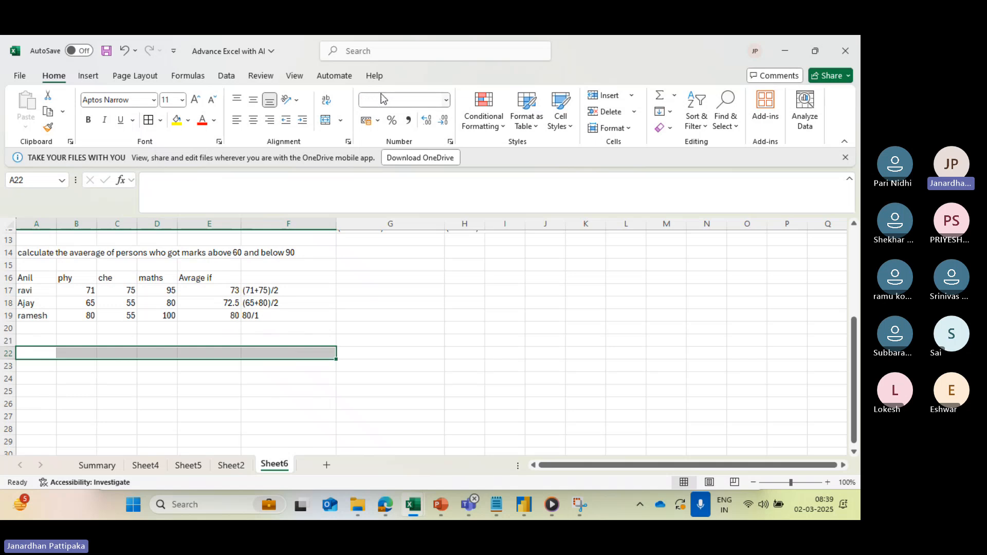
left_click(343, 121)
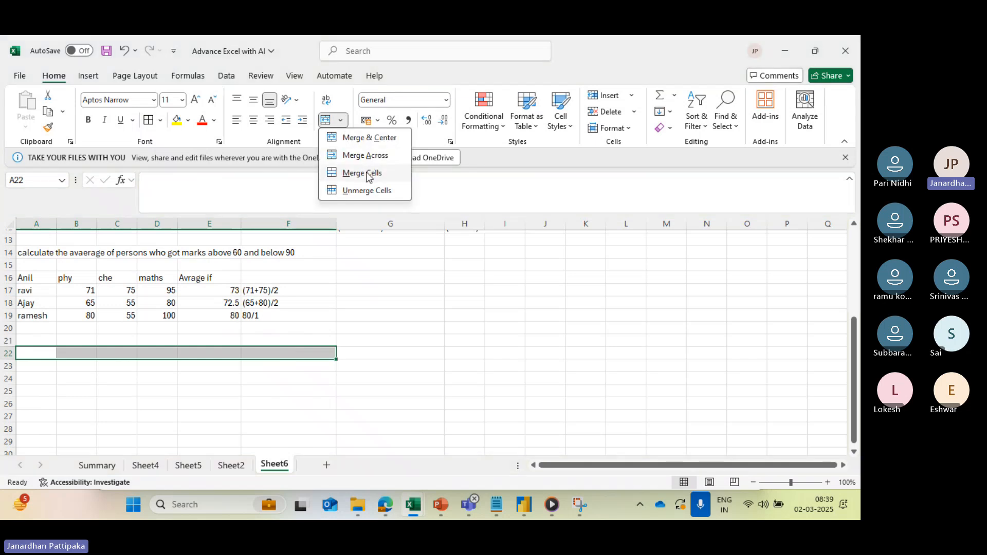
left_click(367, 173)
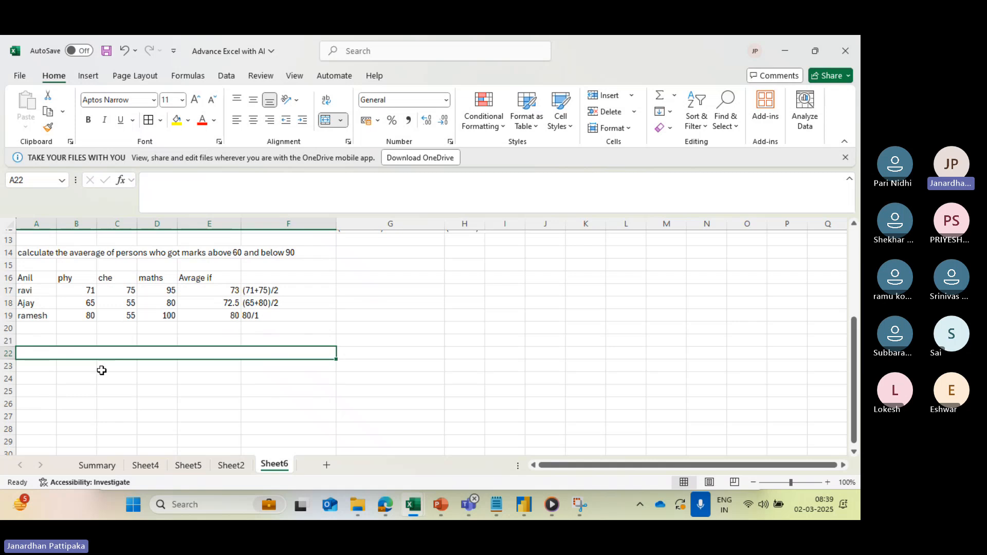
- Write the first grading rule "avg valu is 70 or above -Extradinary" in merged cell A22
type("avg valu")
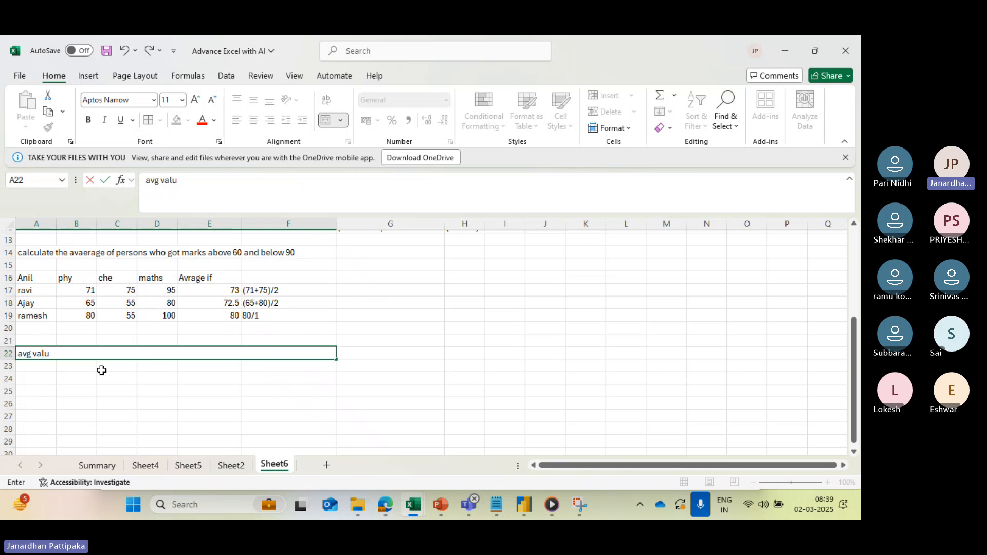
key("BackSpace")
key("BackSpace")
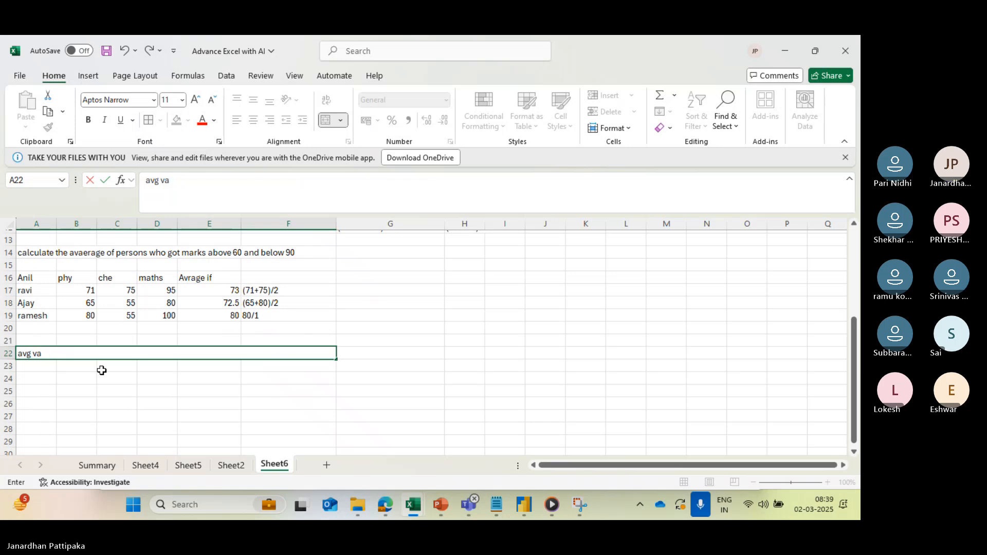
type("lu i")
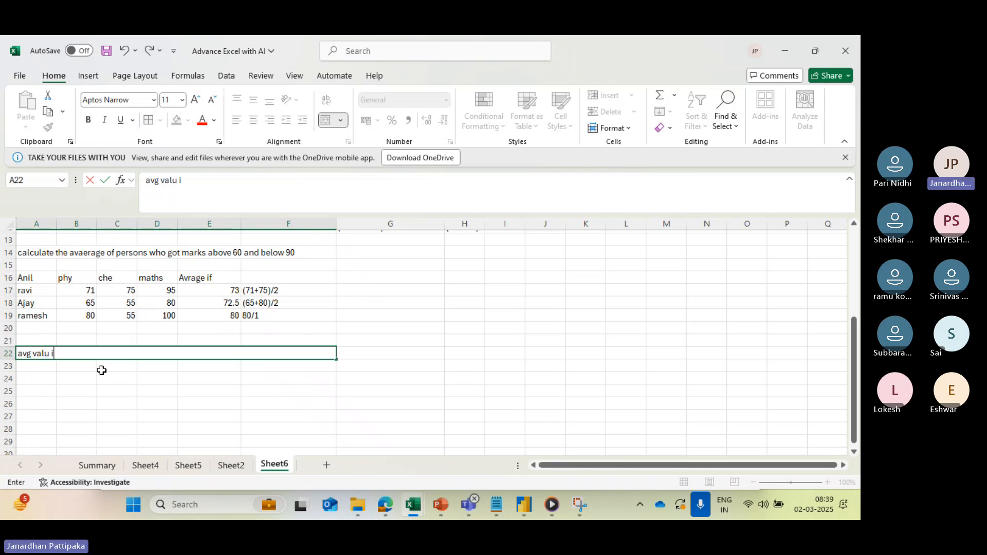
type("s 70 or above")
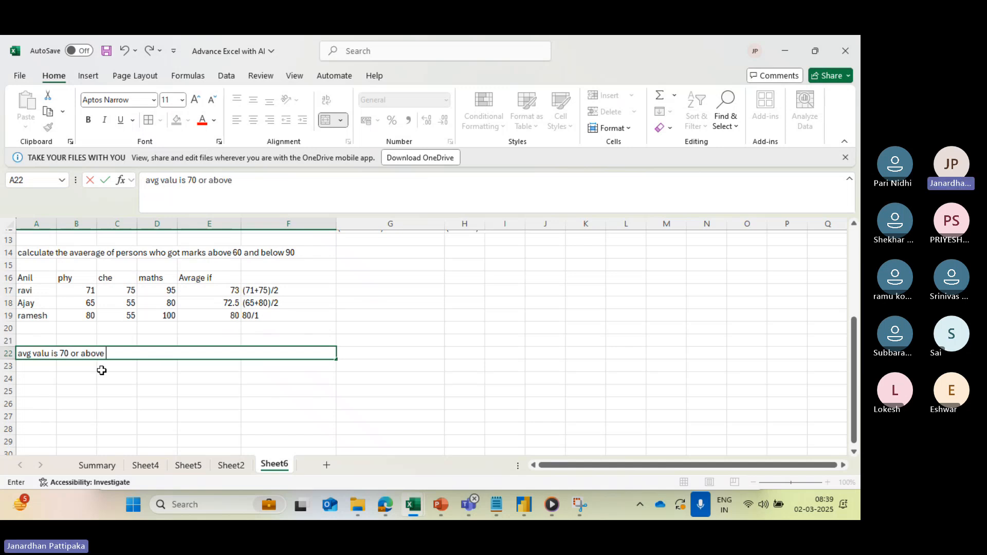
type(" -Extradinory")
key("Return")
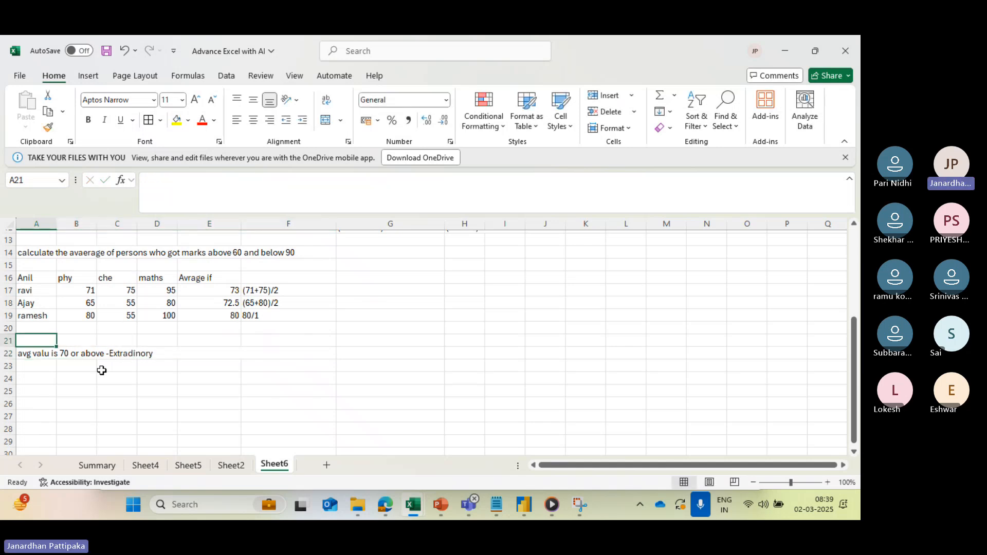
left_click(59, 354)
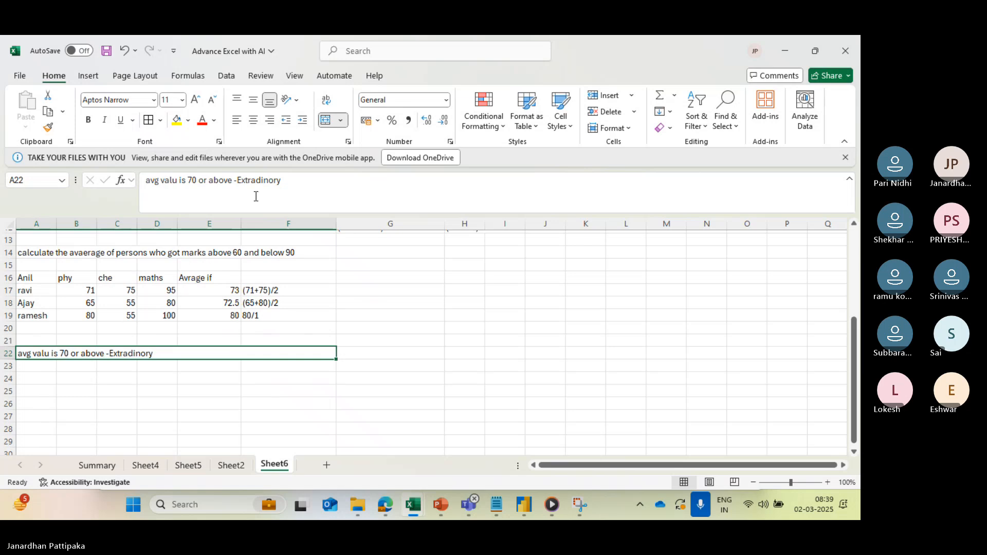
left_click(273, 182)
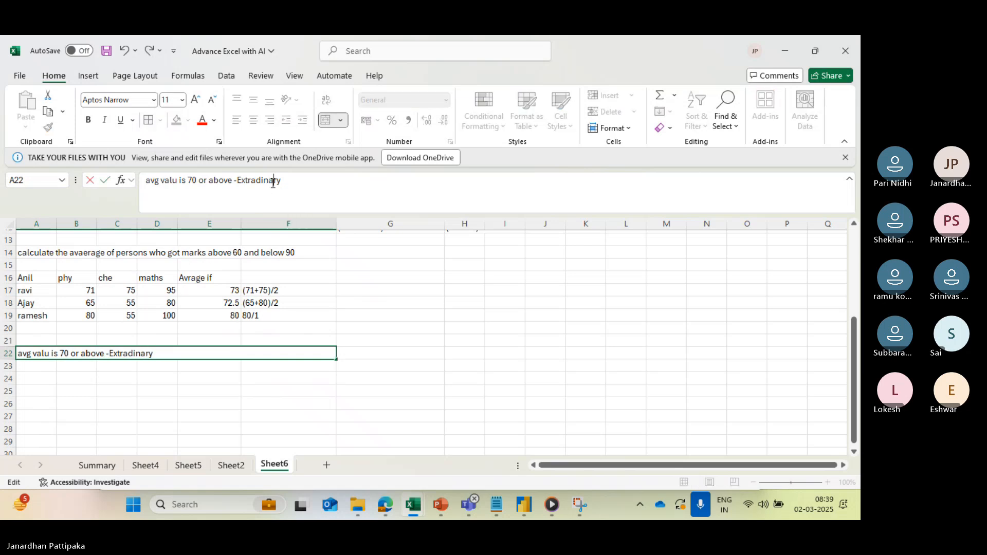
- Append the second grading rule "Above 50 and below 70 ( 51to 69)- Super" to the text in A22
left_click(287, 181)
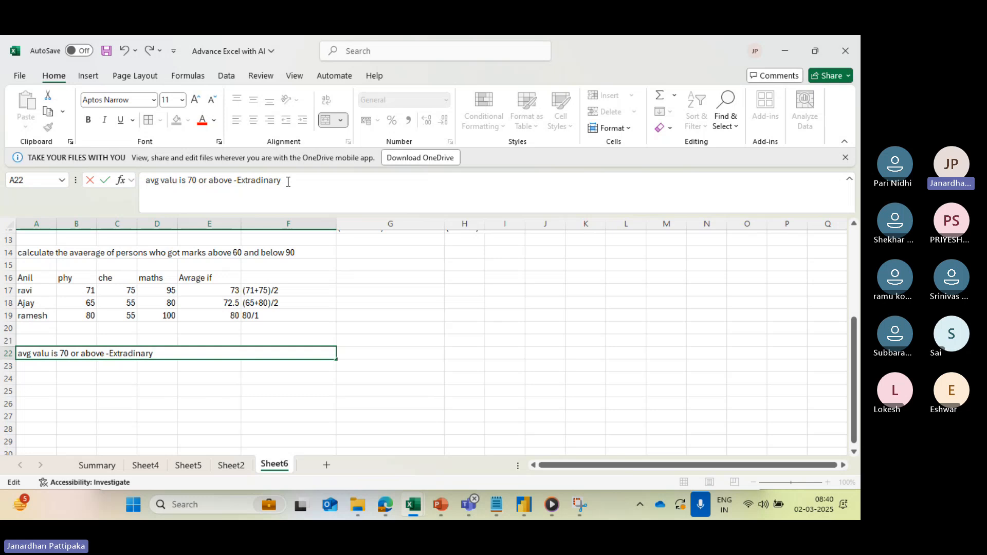
type("50 and")
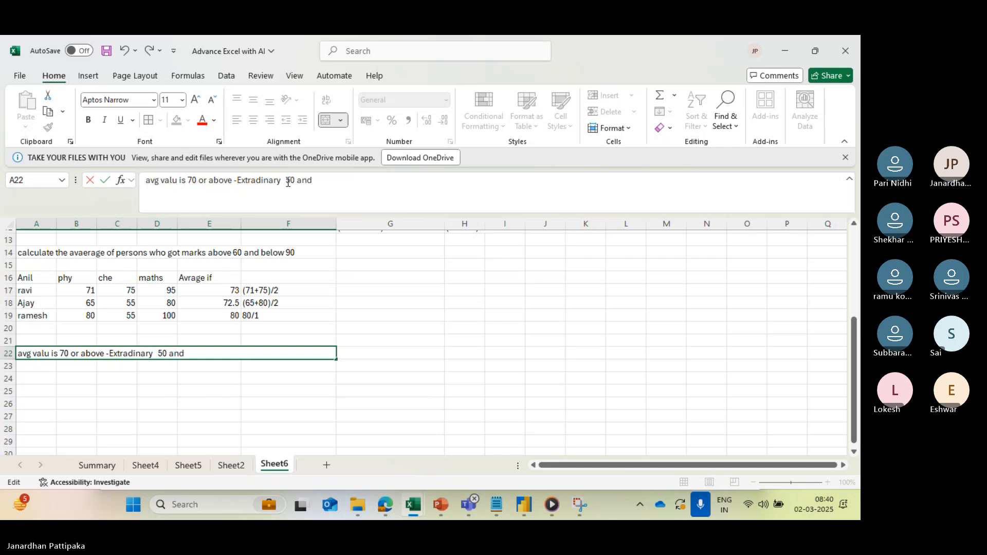
left_click(287, 181)
type("Above 50")
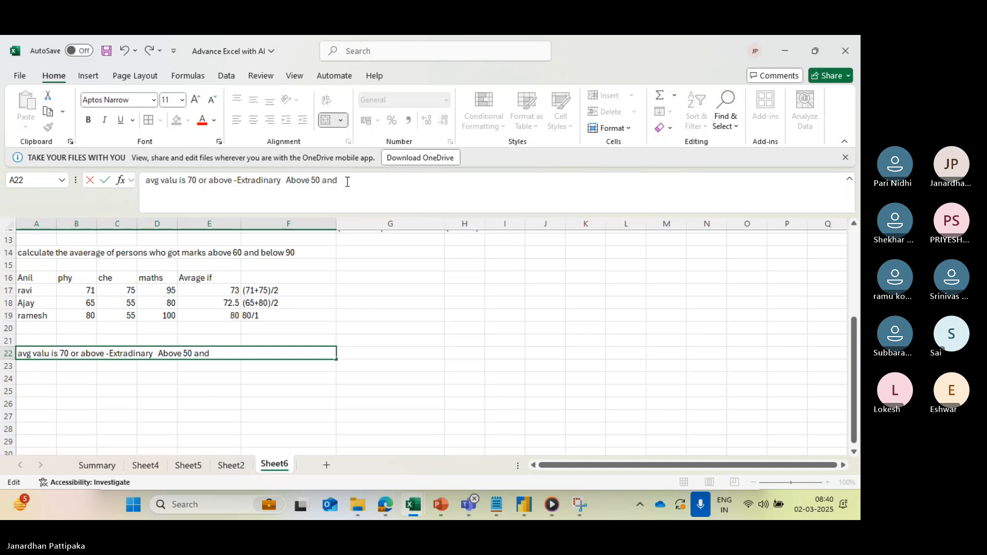
type(" and below 70")
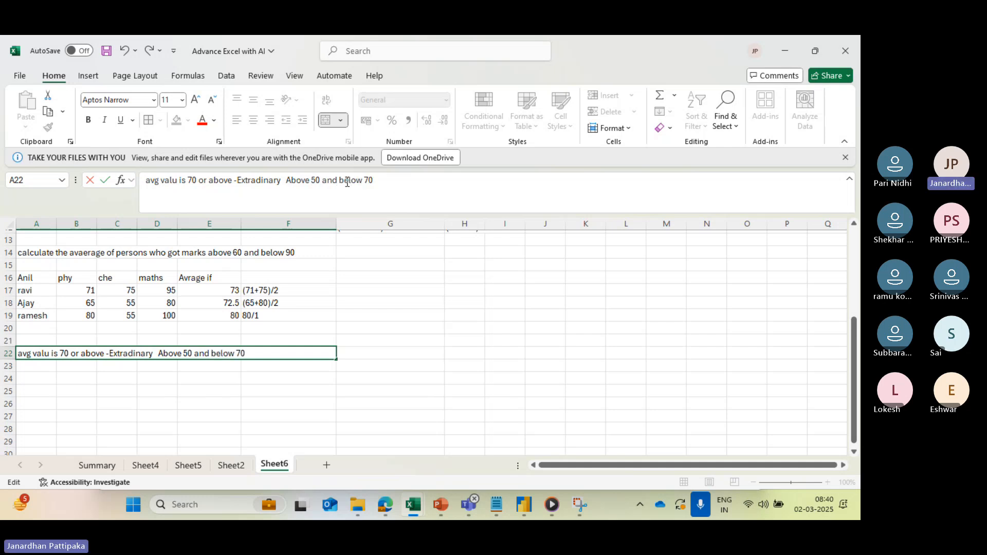
type(" ( 51to 69)")
type("Super")
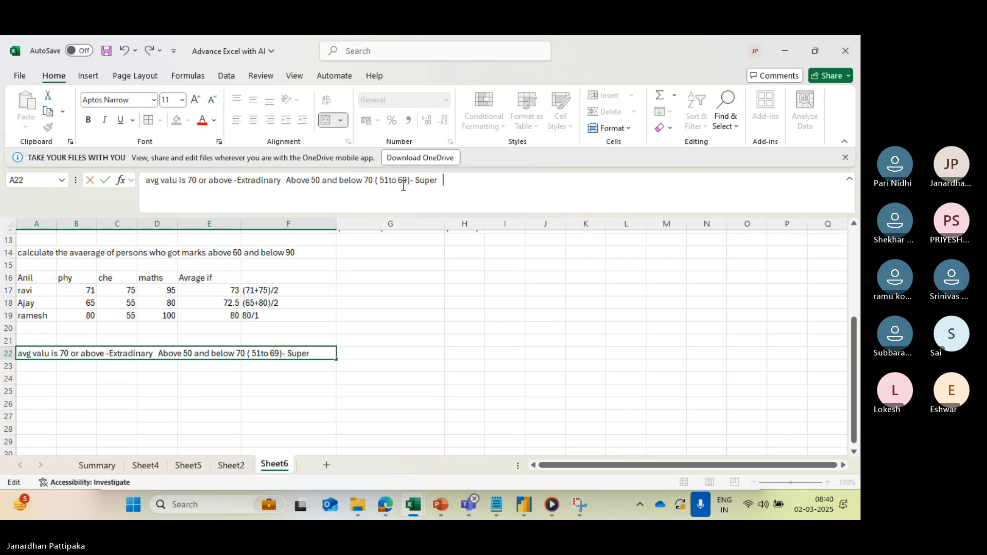
type("  R")
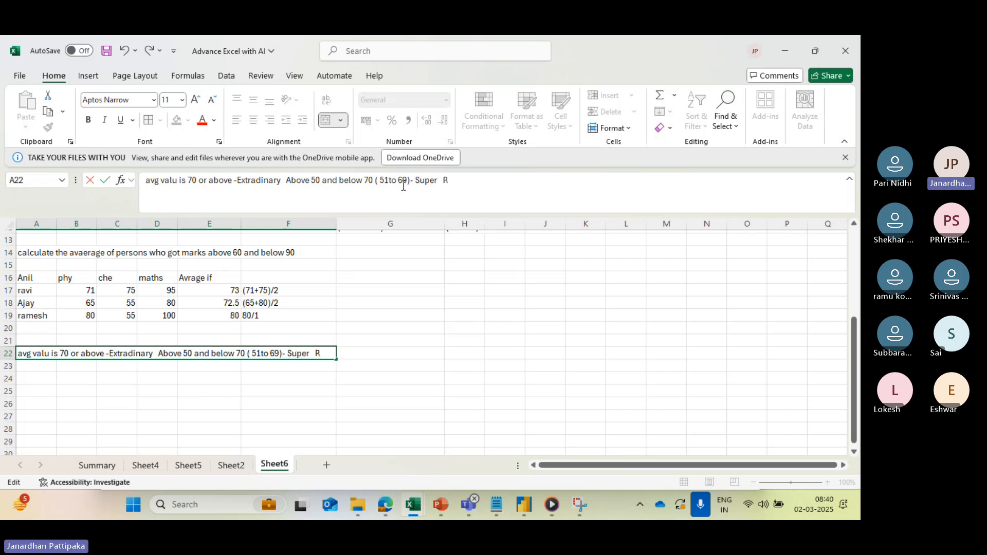
type("emaining")
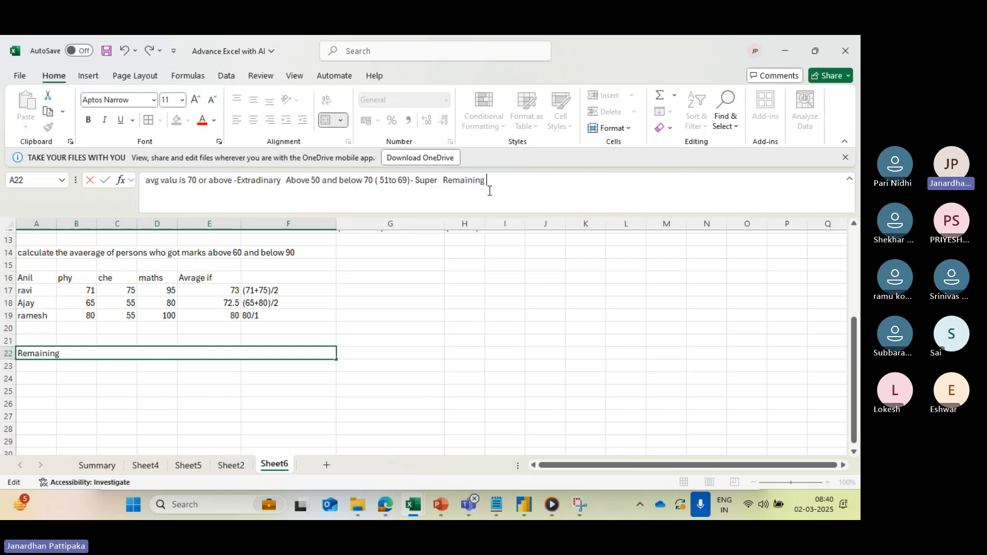
- Append "Remaining Need practise" to the grading rules in A22 and commit the entry
type("Need pro")
key("BackSpace")
key("BackSpace")
key("BackSpace")
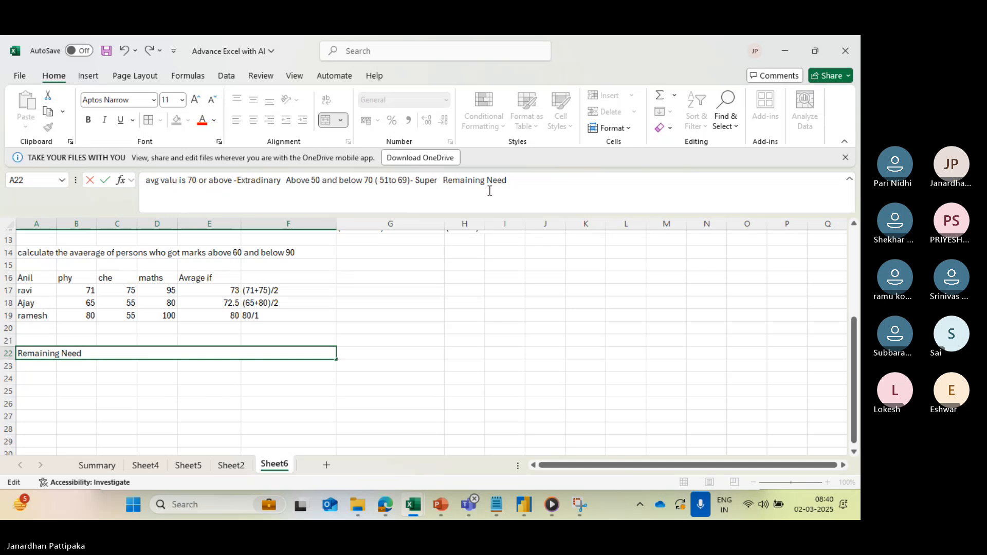
type("prac")
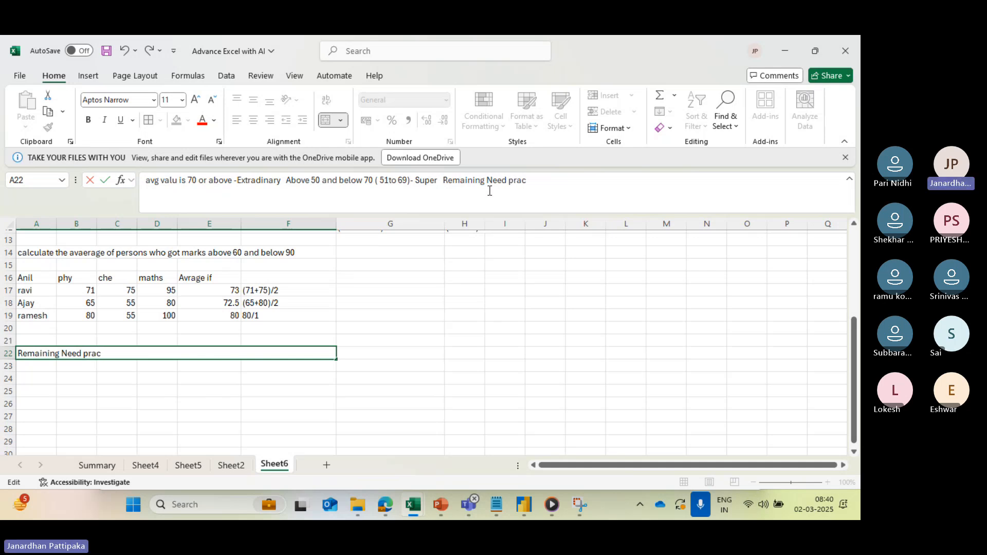
type("tise")
left_click(304, 392)
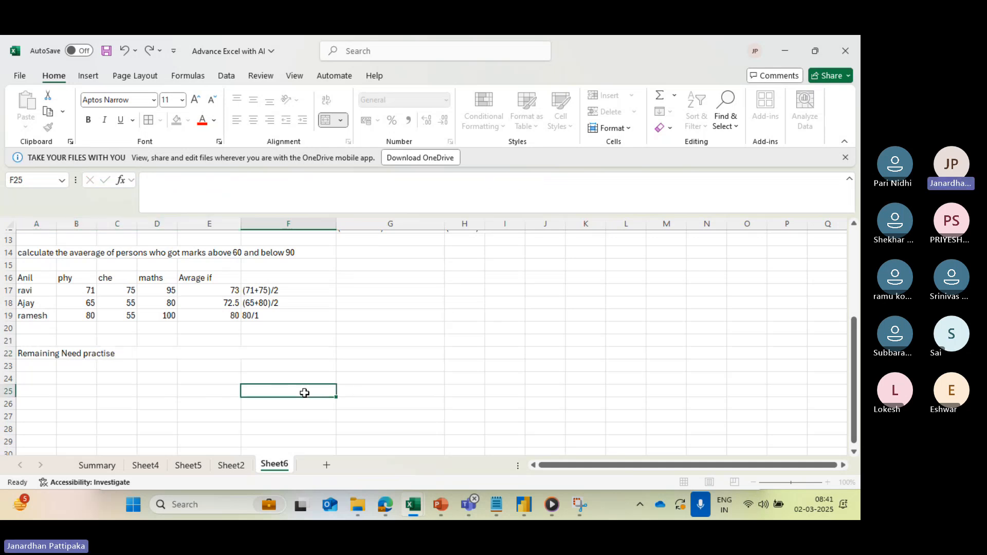
- Widen column F until the full grading rule text in row 22 fits
left_click(237, 364)
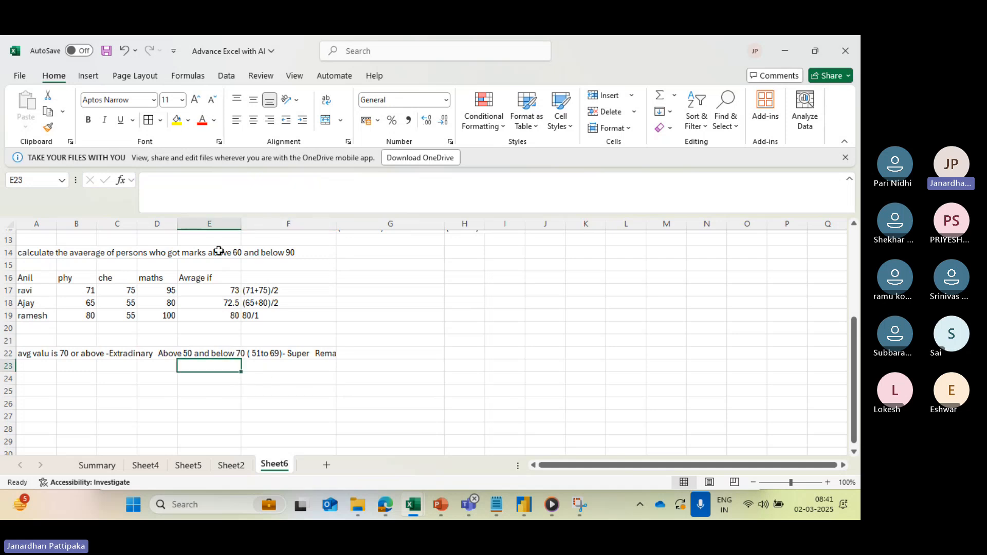
left_click(109, 355)
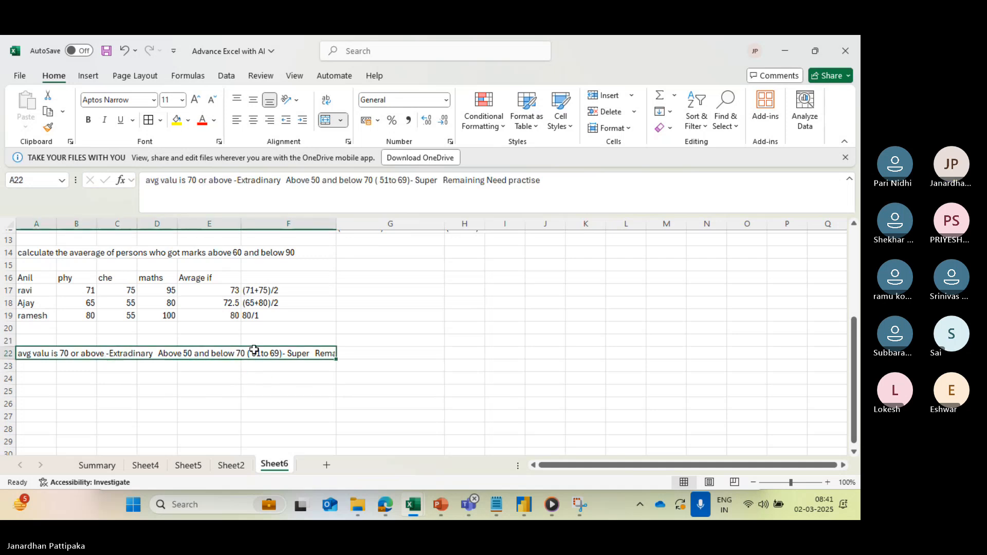
left_click_drag(337, 226, 415, 222)
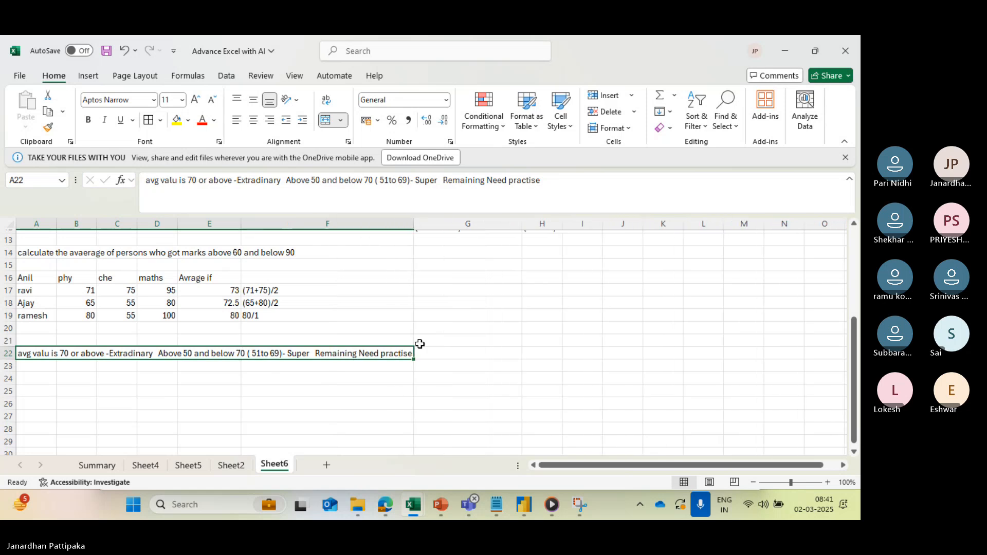
scroll(403, 403, "down", 2)
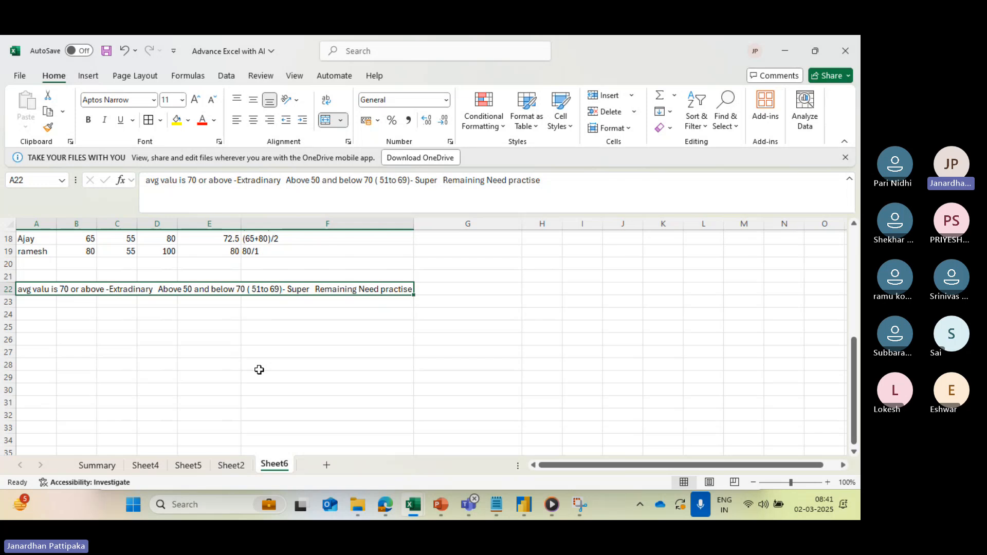
scroll(259, 370, "up", 2)
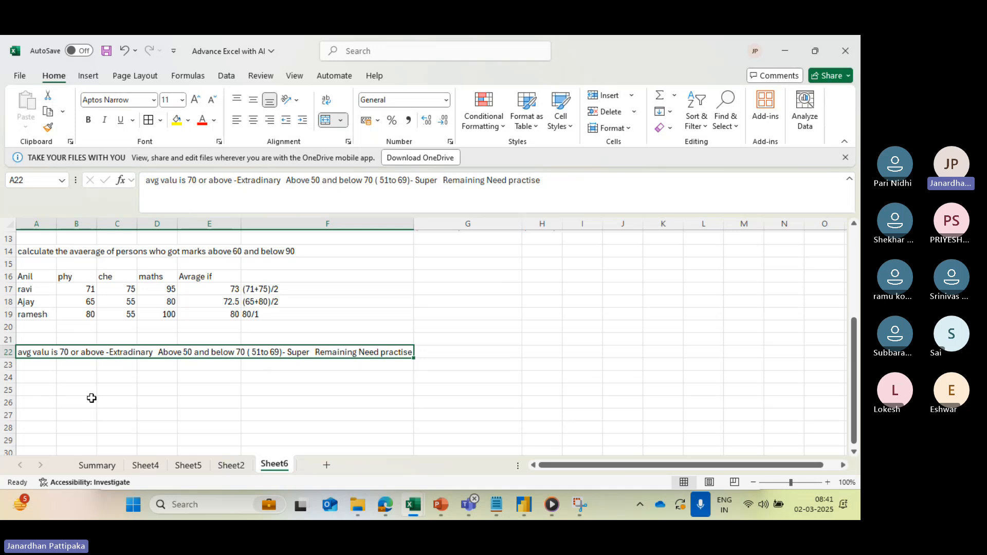
left_click(45, 276)
left_click_drag(45, 276, 124, 304)
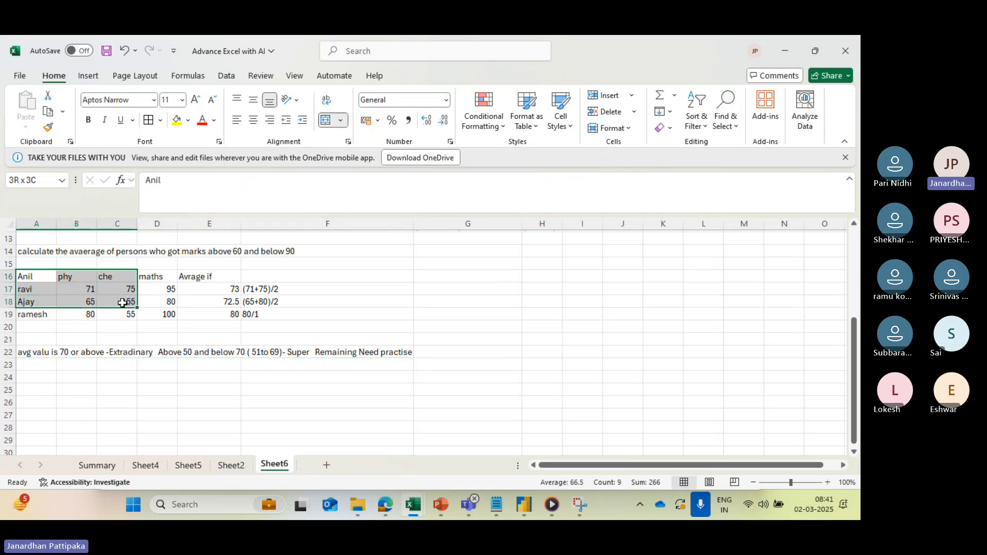
left_click(127, 338)
left_click_drag(41, 278, 219, 313)
key("ctrl+c")
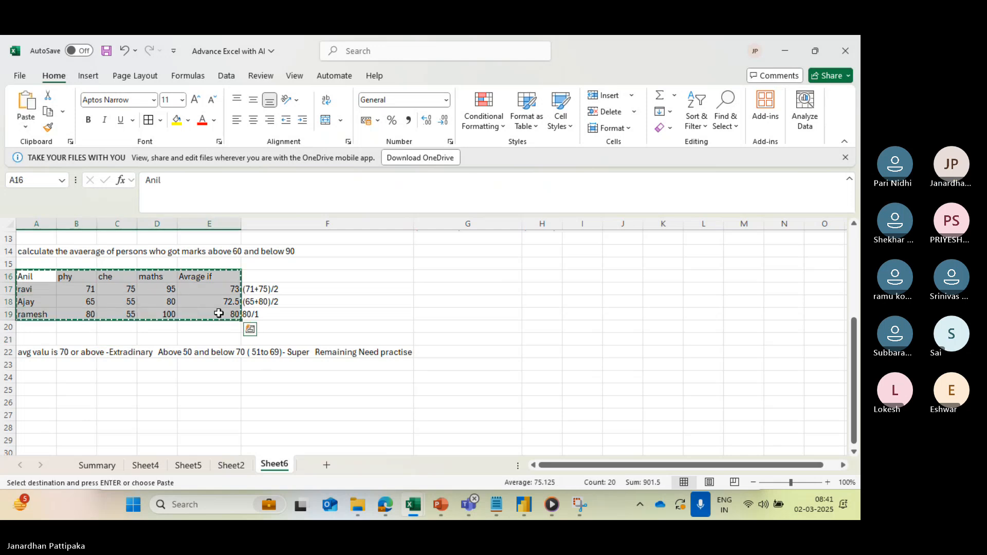
scroll(245, 363, "down", 3)
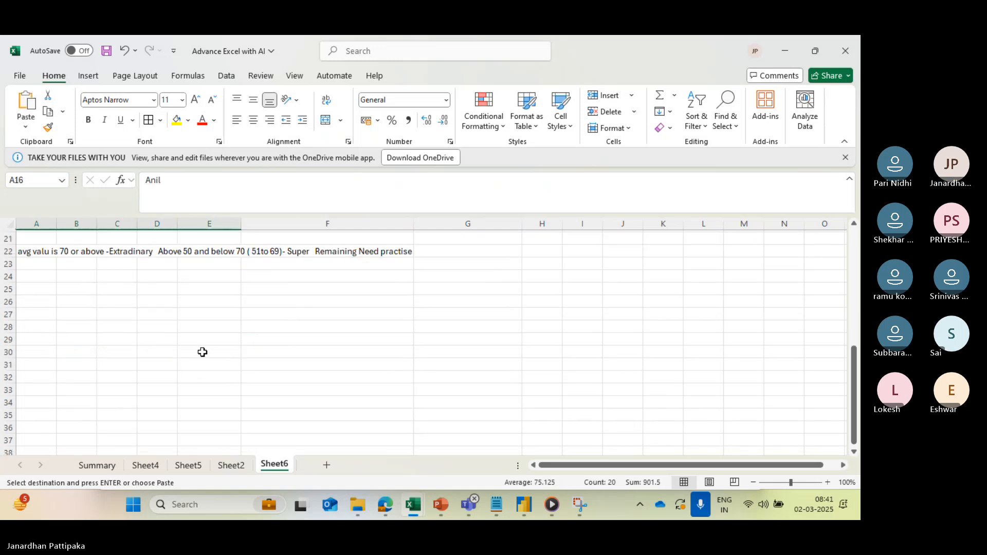
scroll(201, 353, "up", 3)
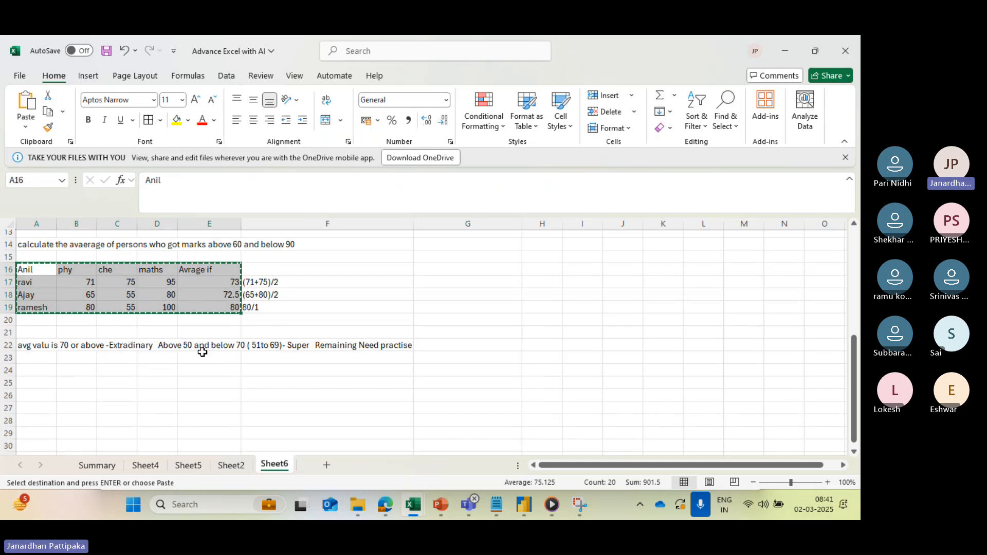
scroll(202, 348, "down", 1)
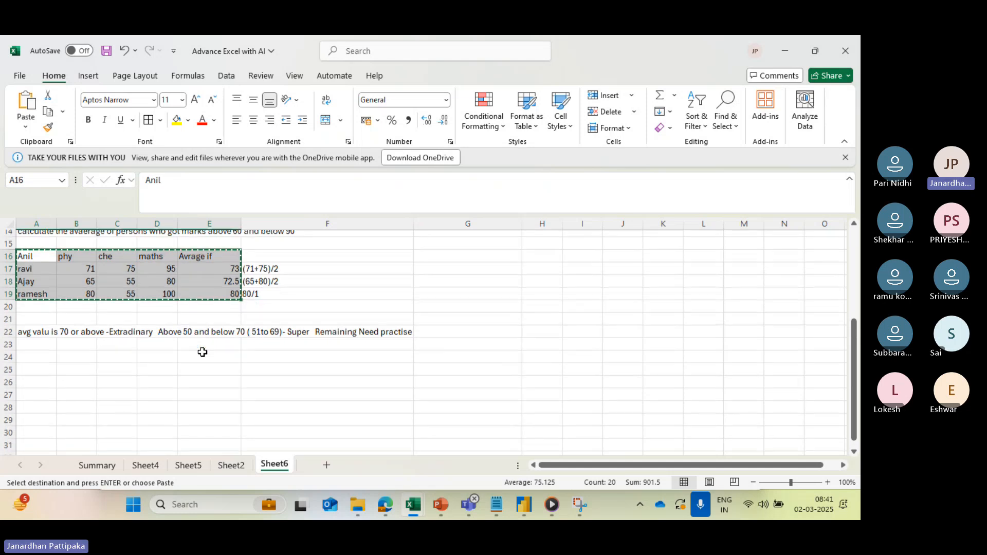
left_click(102, 270)
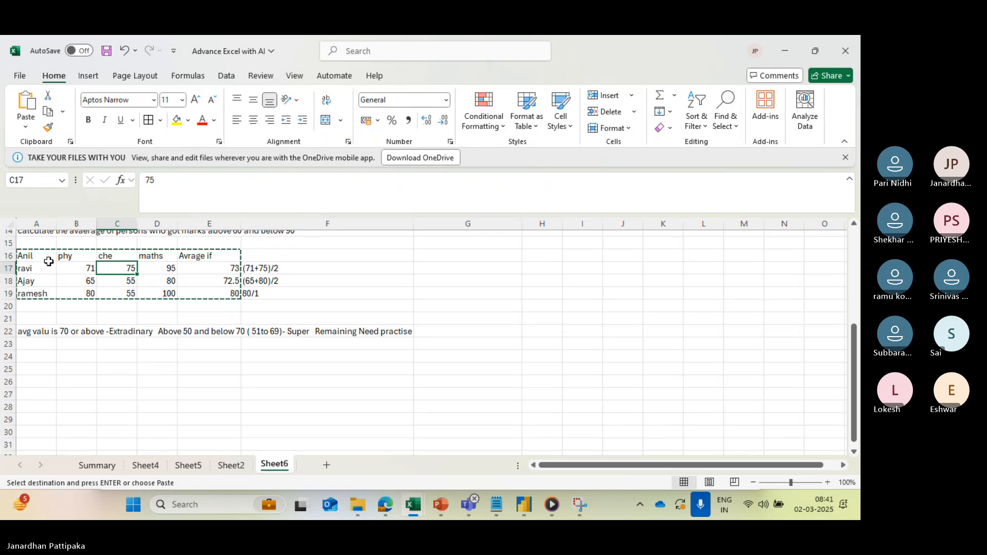
key("Escape")
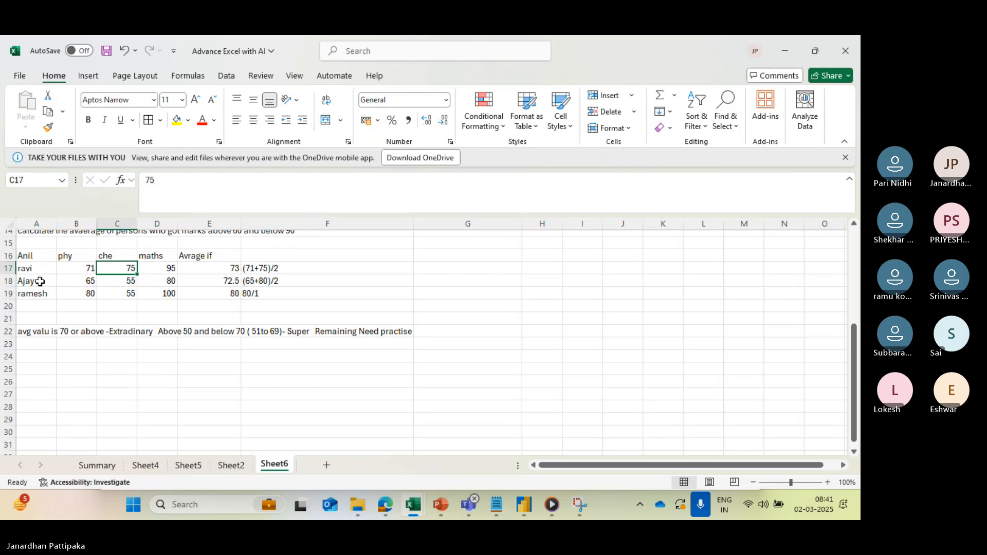
- Copy the marks table A16:D19, without its average column, to cell A24 below the grading rules
left_click_drag(33, 257, 153, 292)
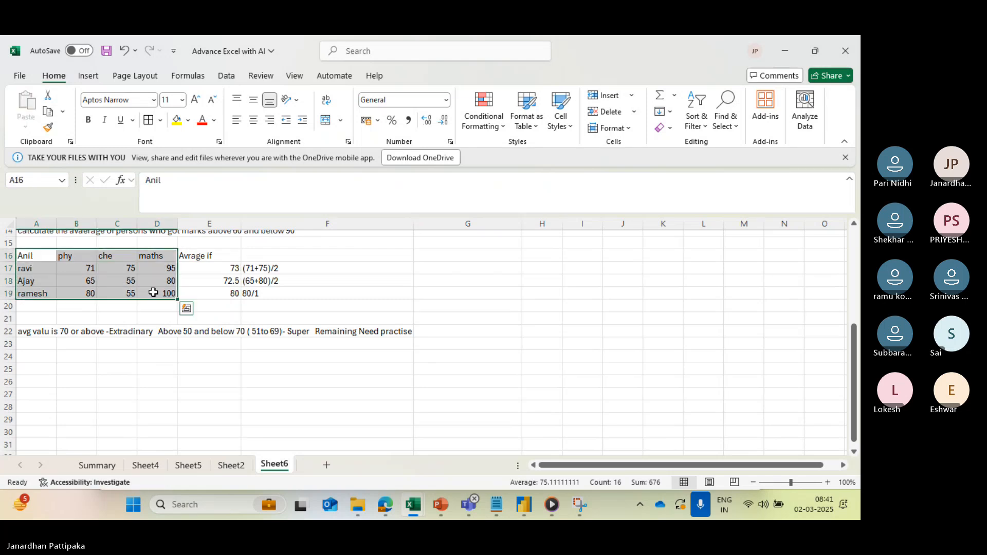
key("ctrl+c")
scroll(150, 381, "down", 2)
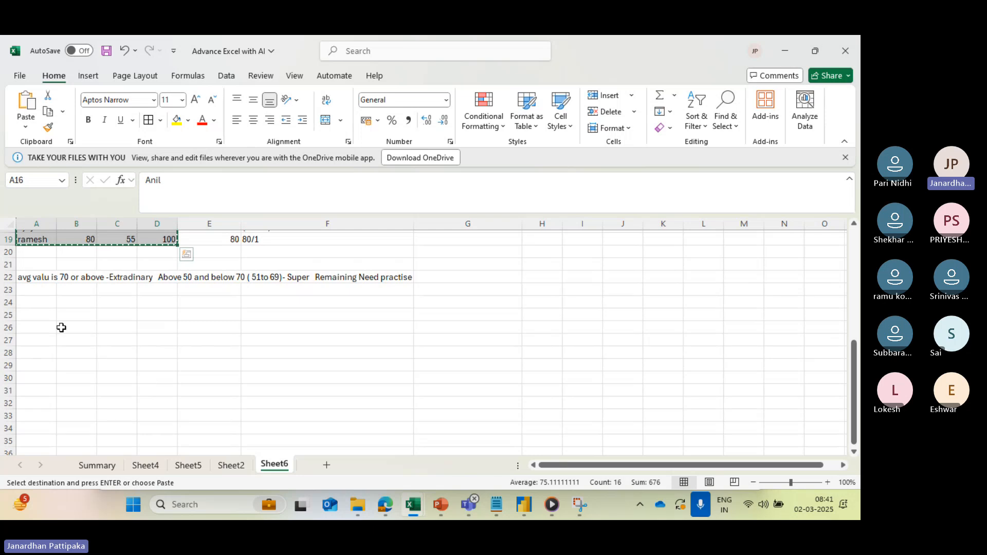
left_click(47, 302)
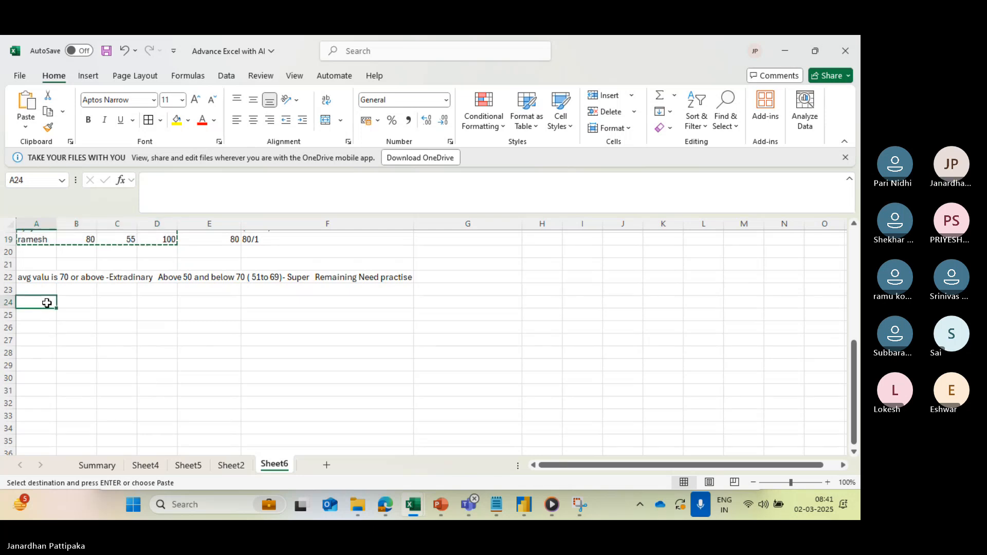
key("ctrl+v")
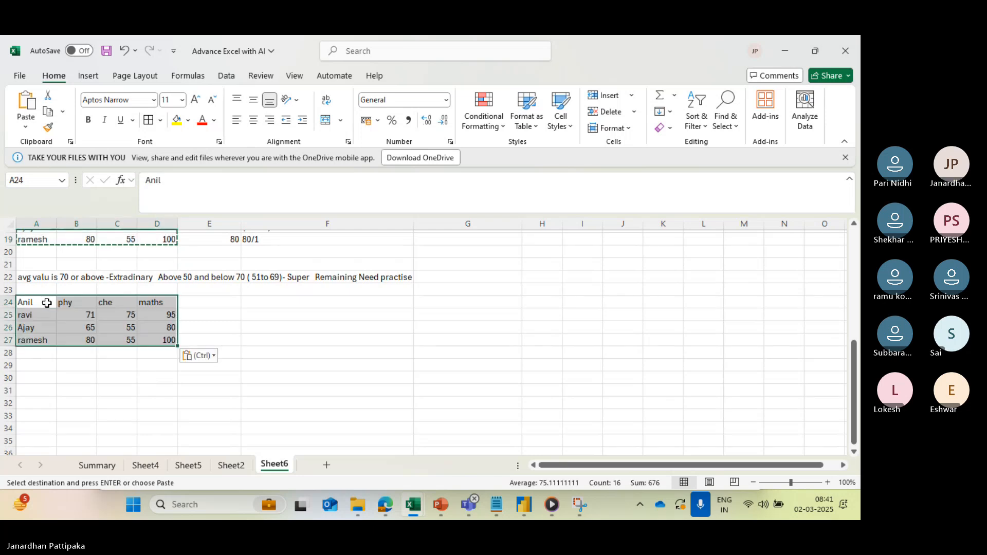
- Set the first student's marks in row 25 to phy 30, che 40 and maths 50
left_click(78, 318)
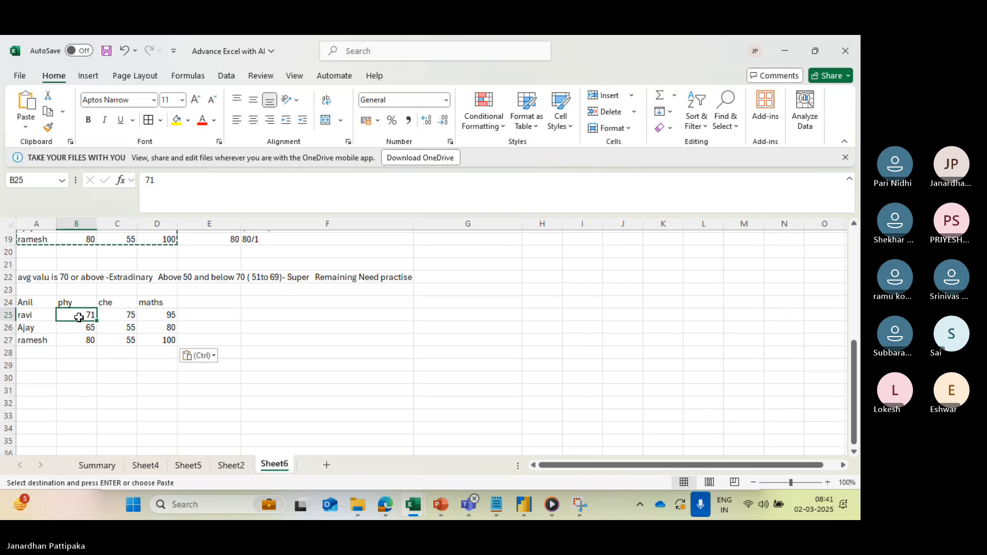
type("30")
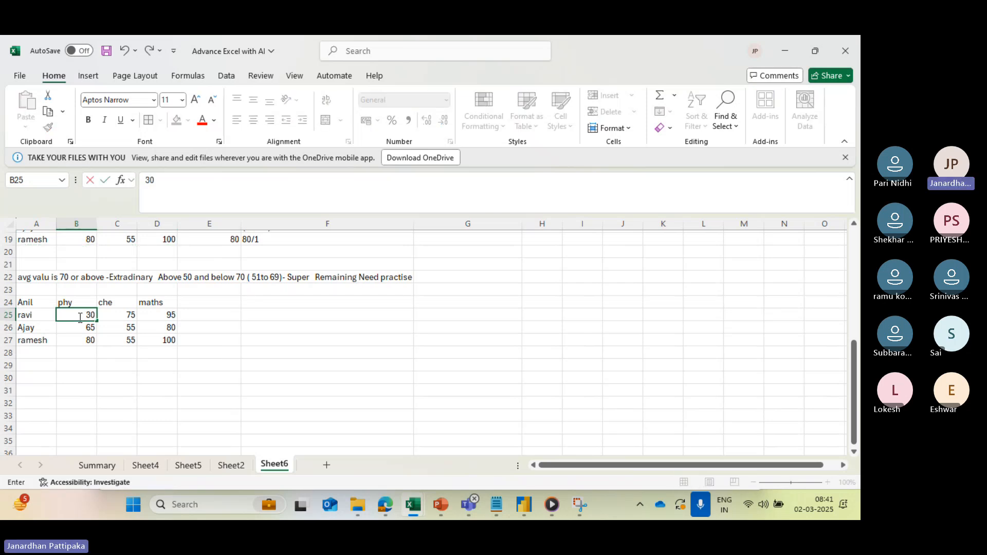
key("Tab")
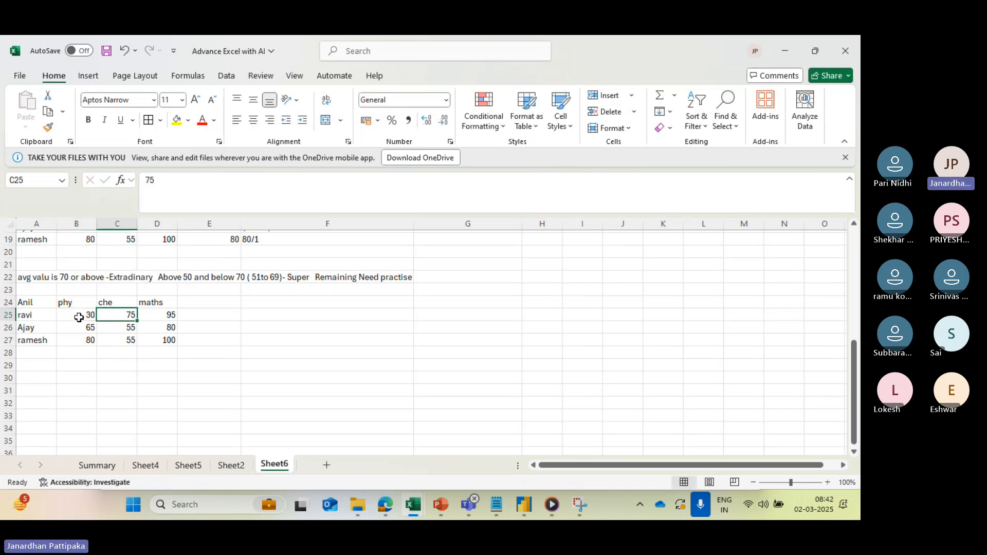
type("40")
key("Tab")
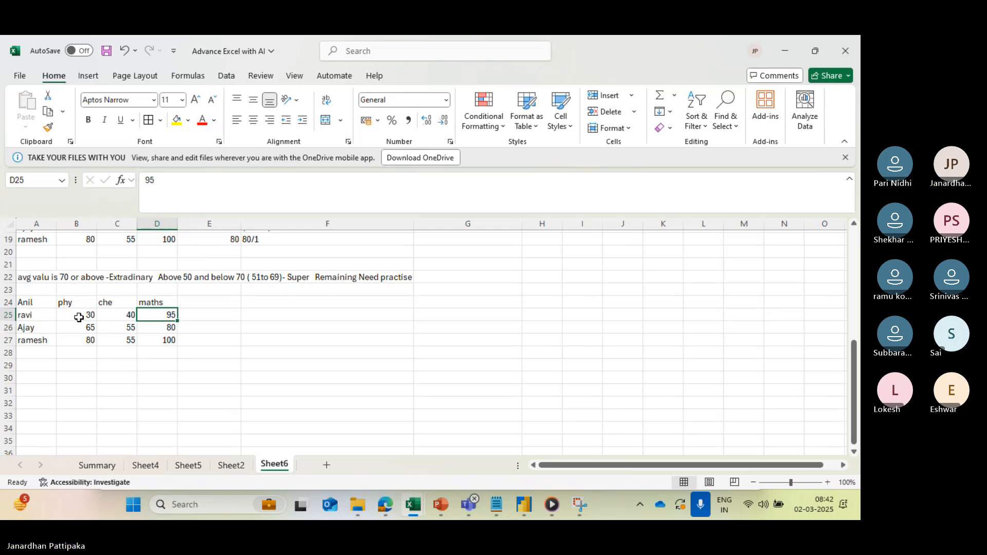
type("50")
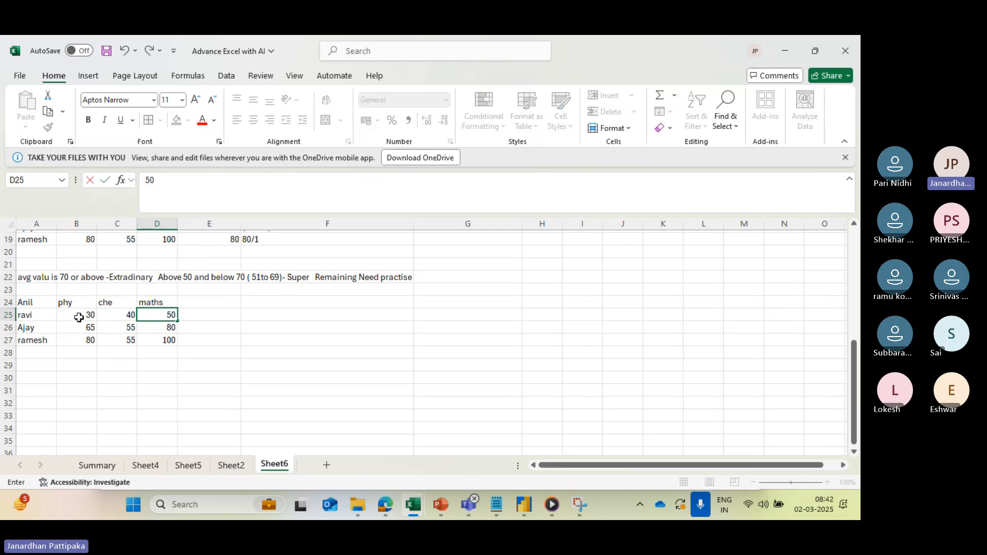
- Set the second student's marks in row 26 to phy 60, che 60 and maths 80
left_click(77, 328)
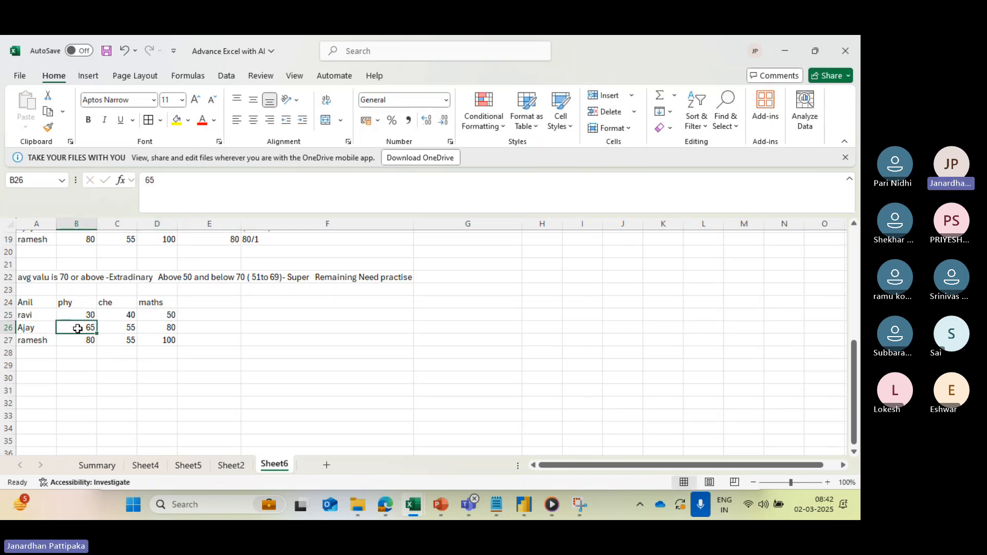
type("60")
key("Tab")
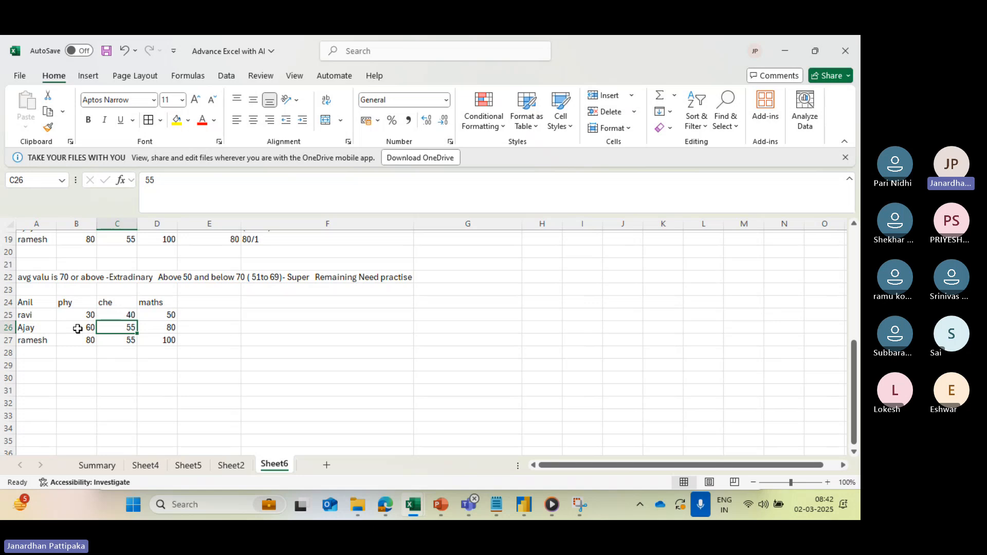
type("60")
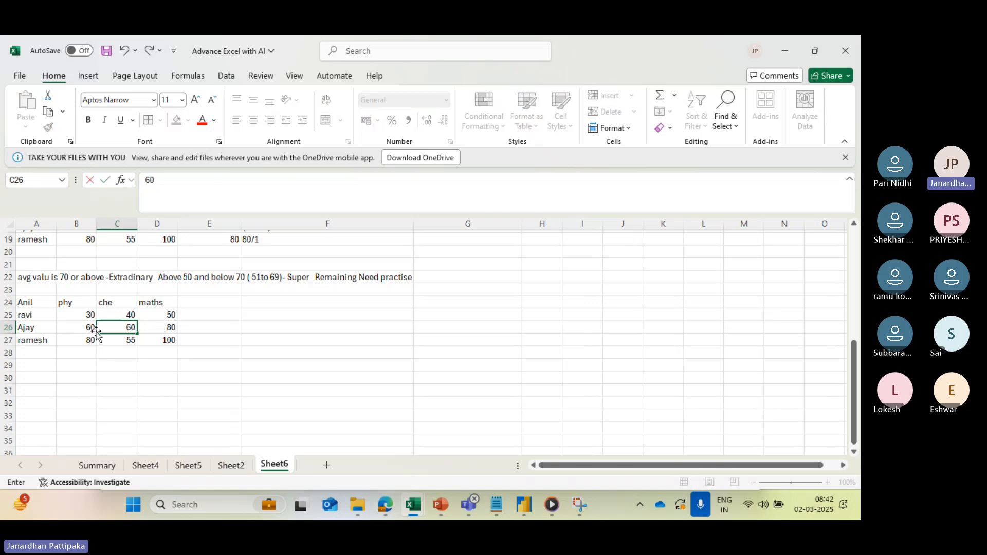
key("Tab")
type("80")
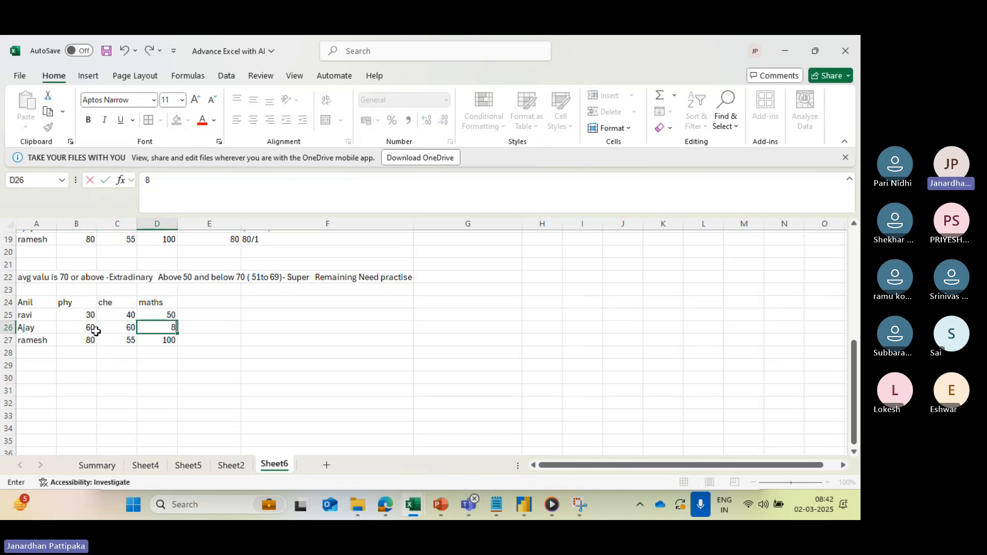
- Set the third student's marks in row 27 to phy 90, che 50 and maths 100
key("Down")
key("Left")
key("Left")
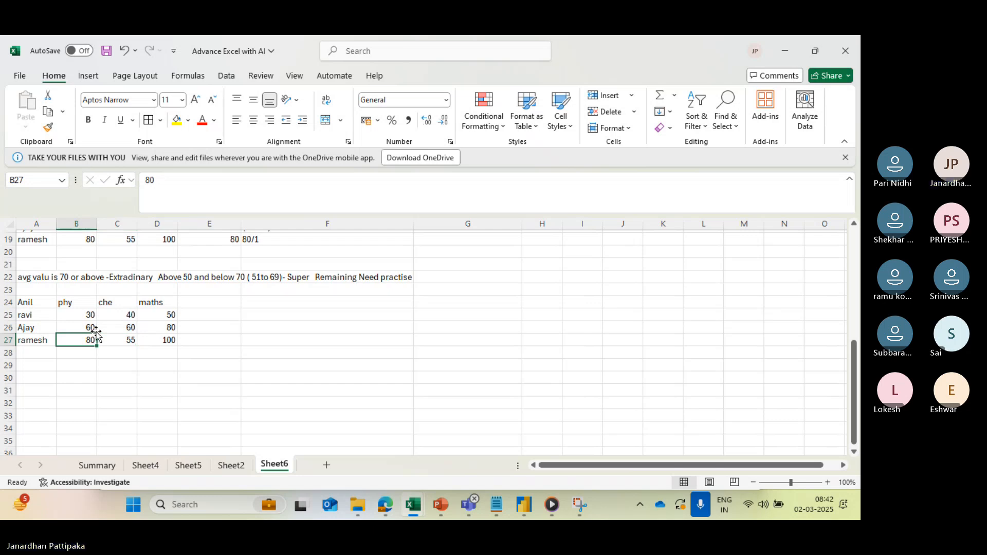
type("90")
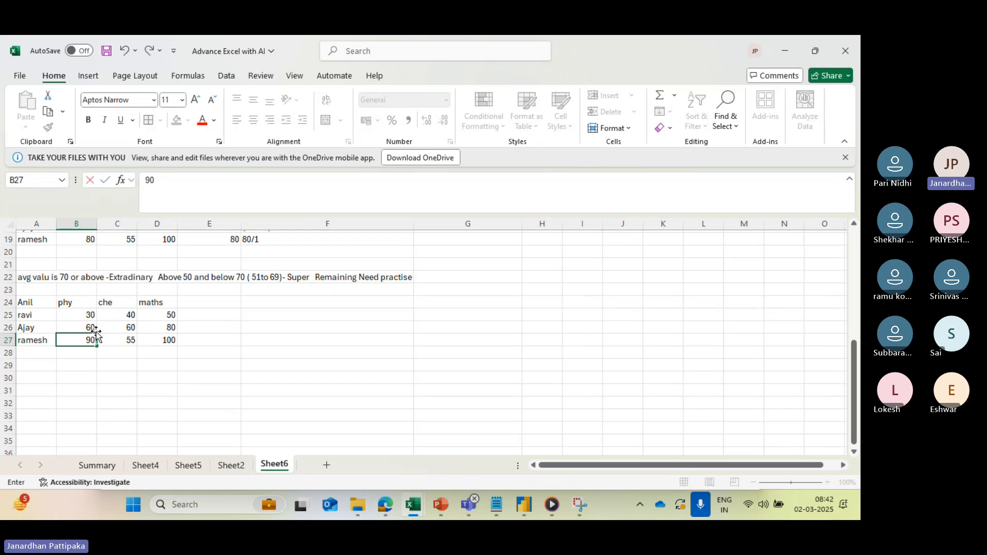
key("Tab")
type("50")
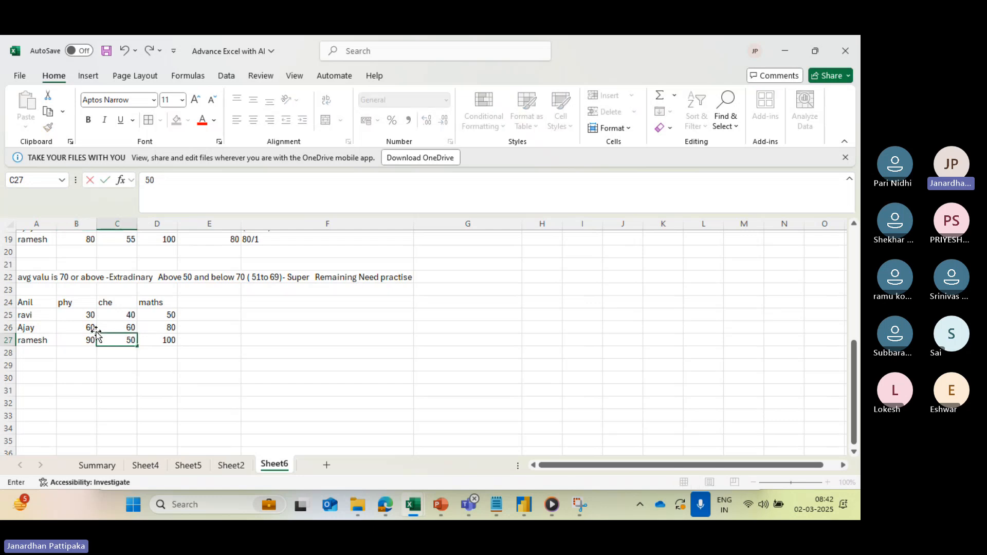
key("Tab")
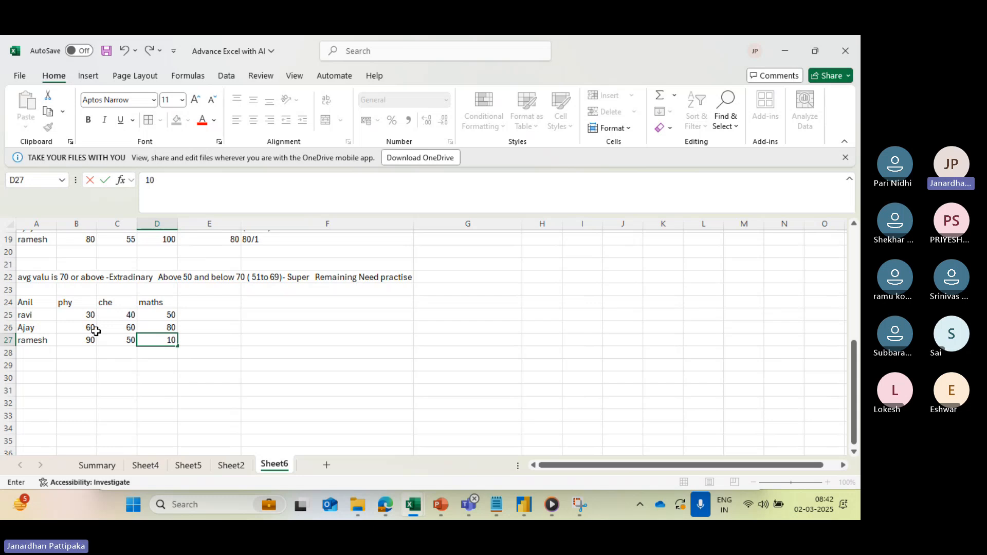
key("Tab")
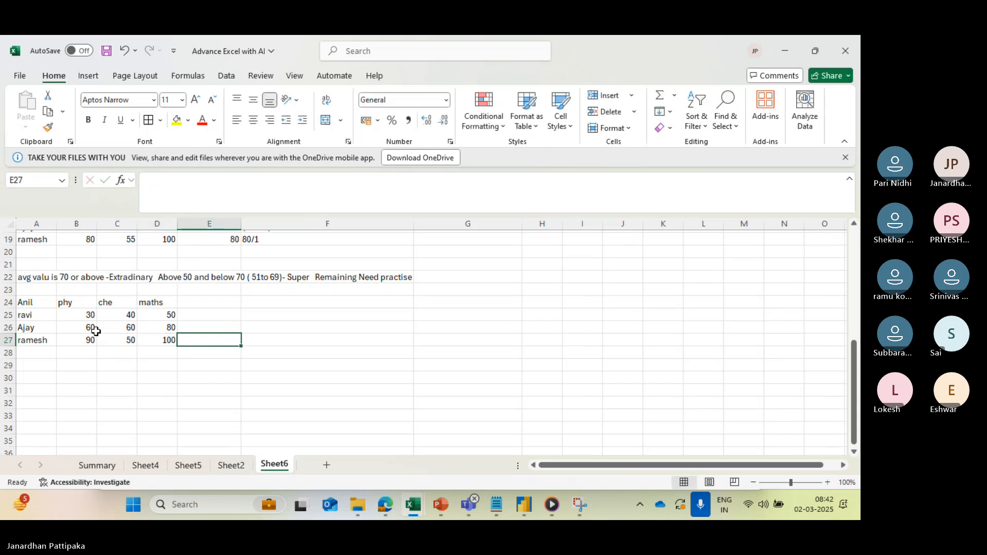
- Add a "Total" column in E24 with =SUM(B25:D25) in E25, filled down to E27
left_click(193, 300)
type("Total")
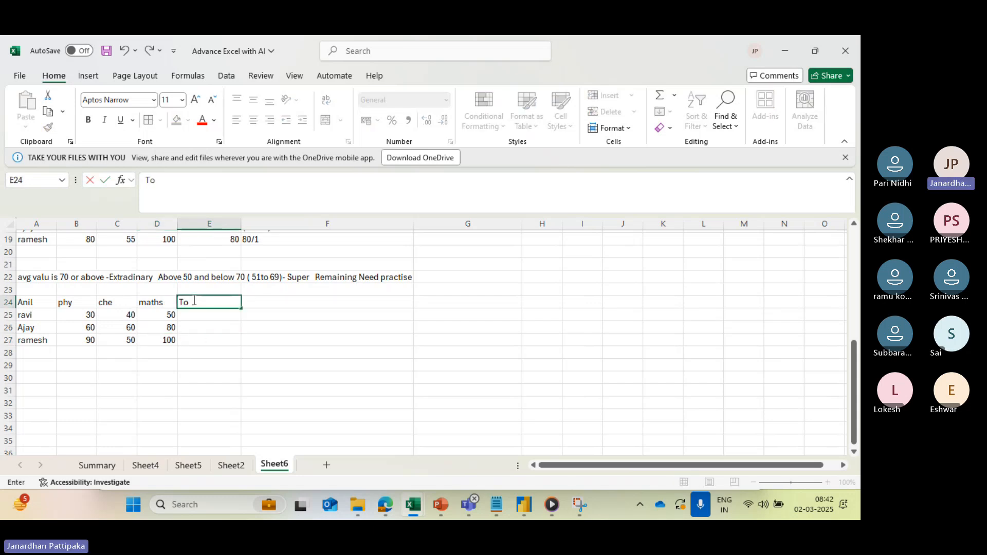
left_click(197, 317)
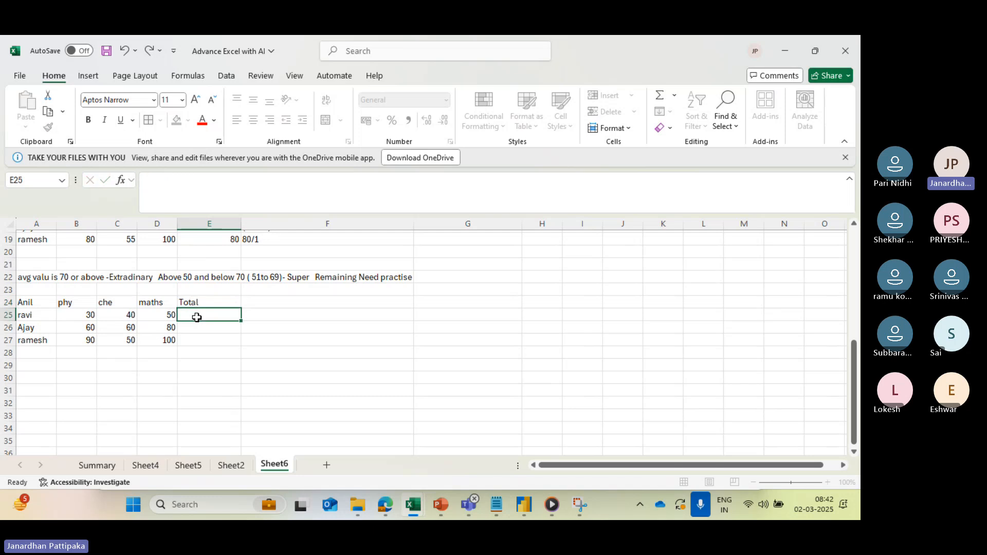
key("alt+equal")
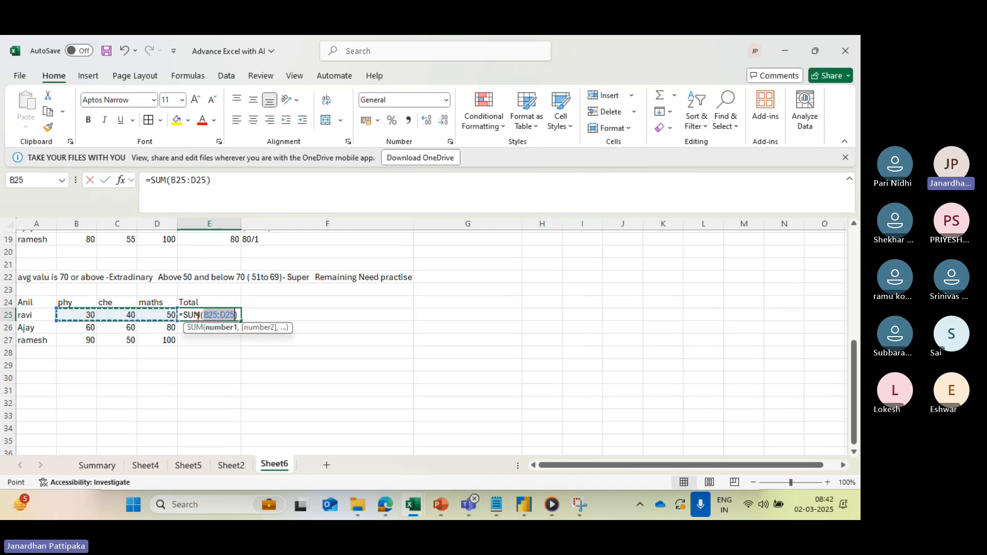
key("Return")
left_click(215, 314)
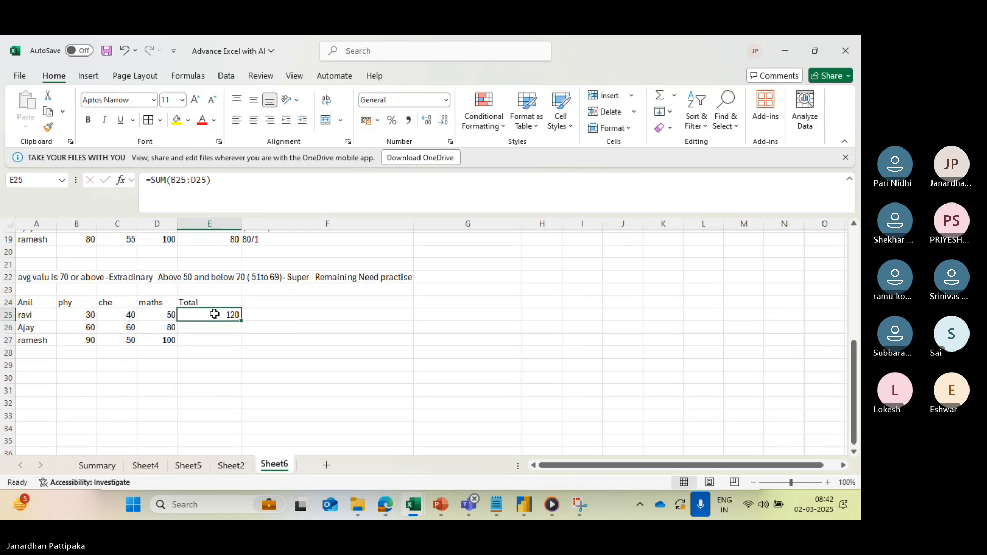
left_click_drag(241, 320, 242, 344)
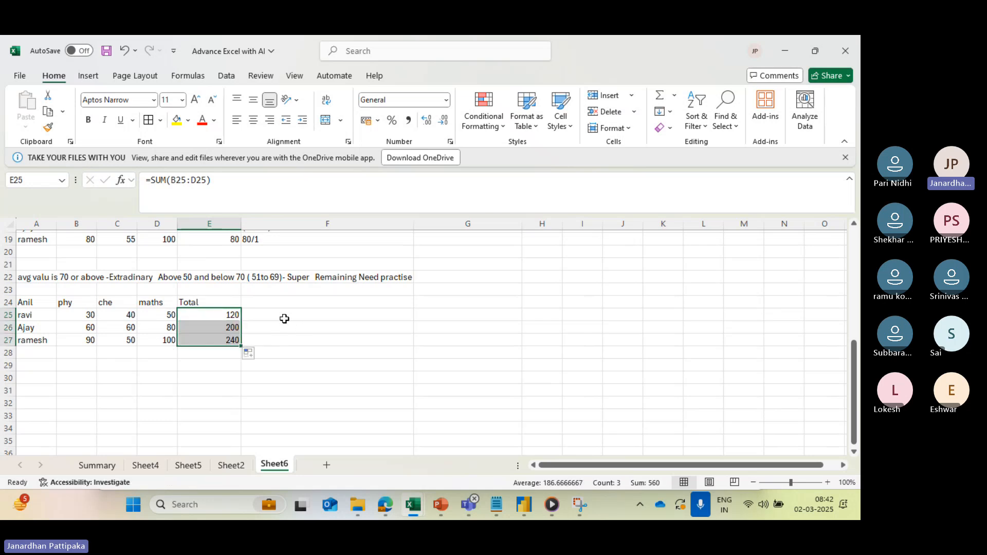
left_click(273, 300)
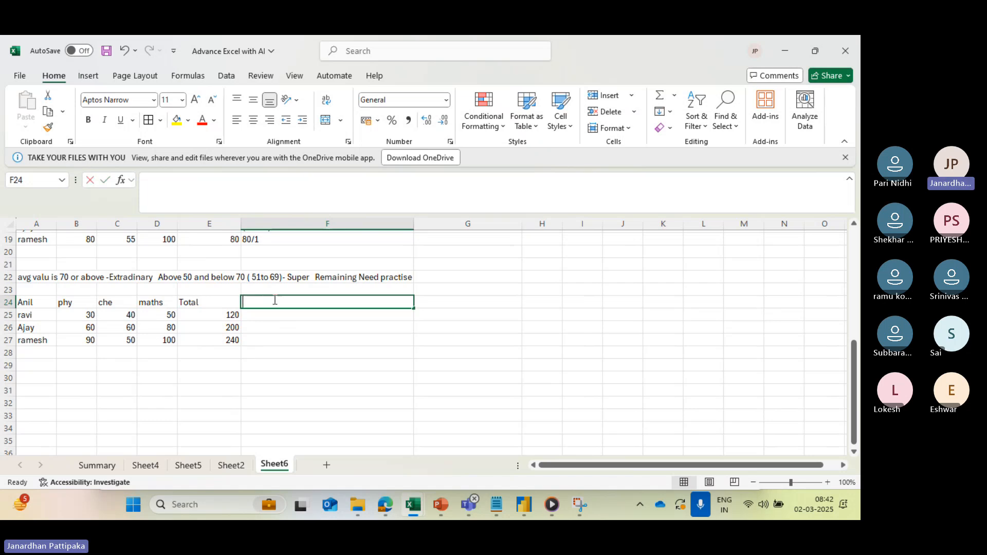
type("Av")
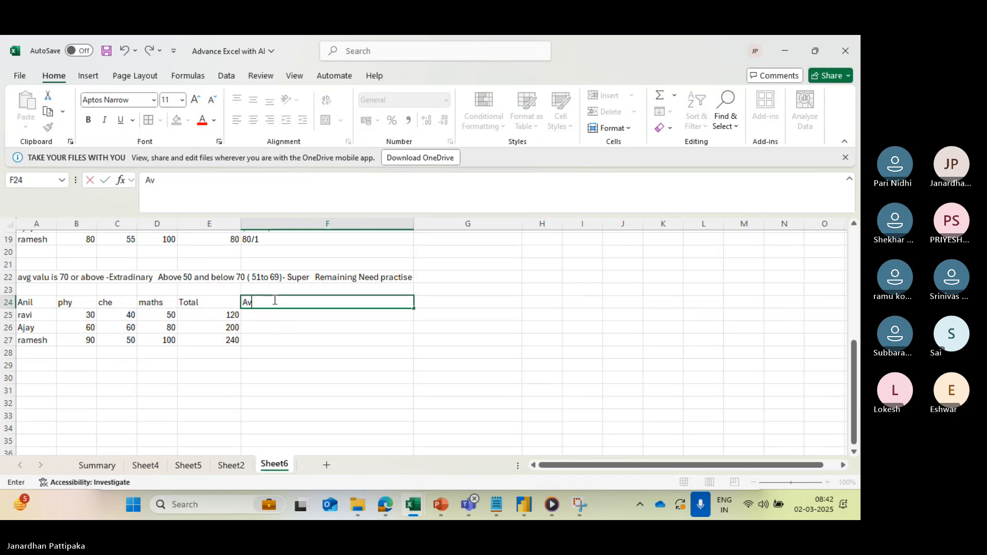
key("BackSpace")
key("BackSpace")
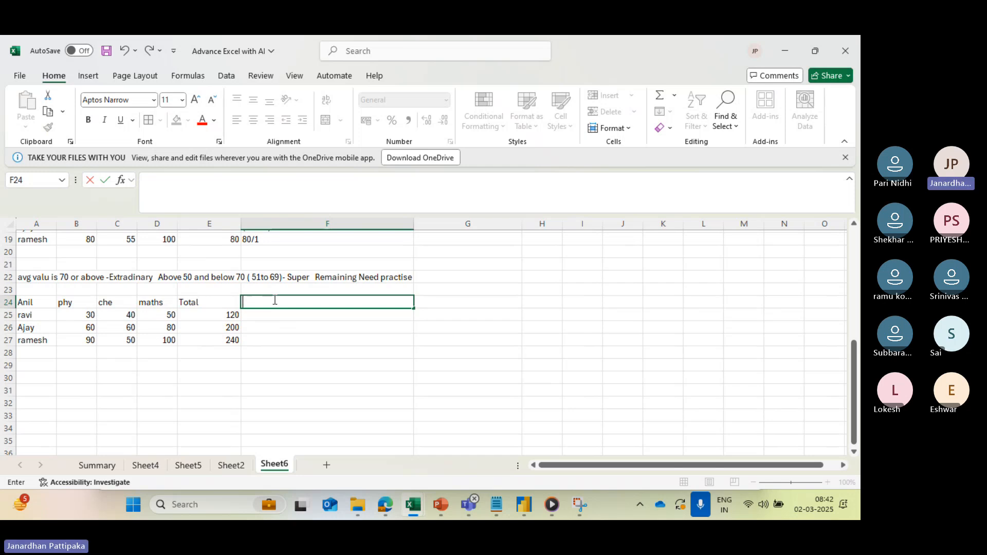
type("if")
key("BackSpace")
key("BackSpace")
key("BackSpace")
left_click(281, 368)
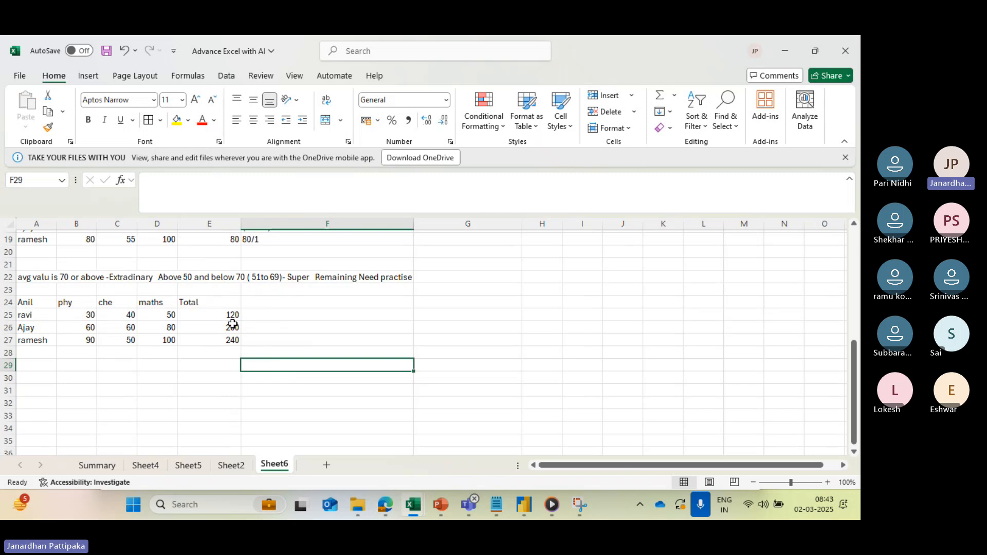
- Clear the Total header and its sums from E24:E27
left_click_drag(220, 303, 221, 341)
key("Delete")
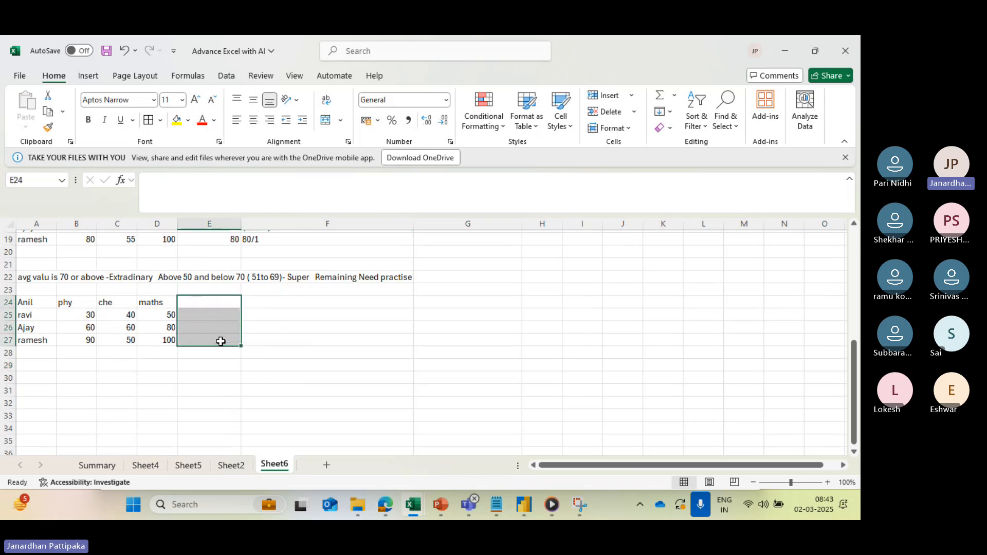
left_click(216, 316)
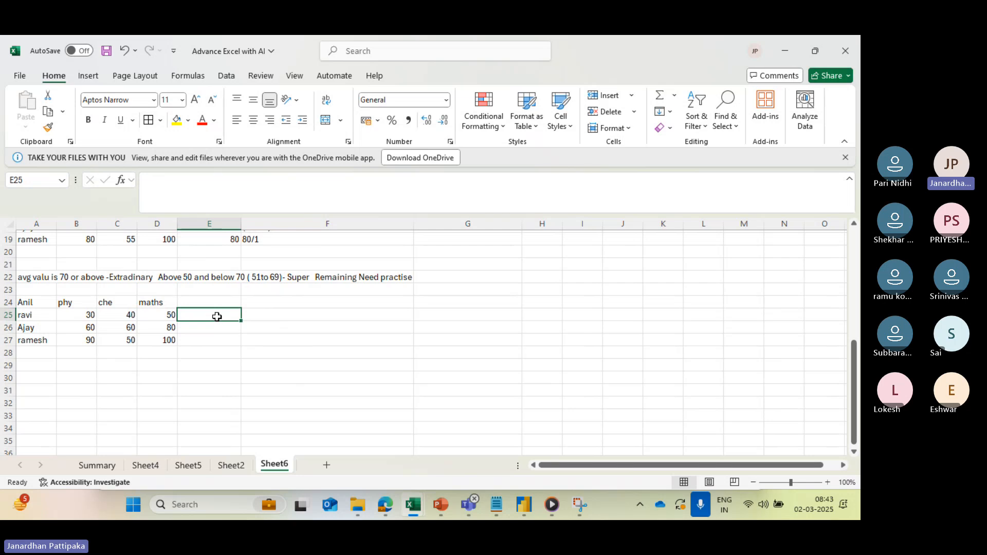
type("if")
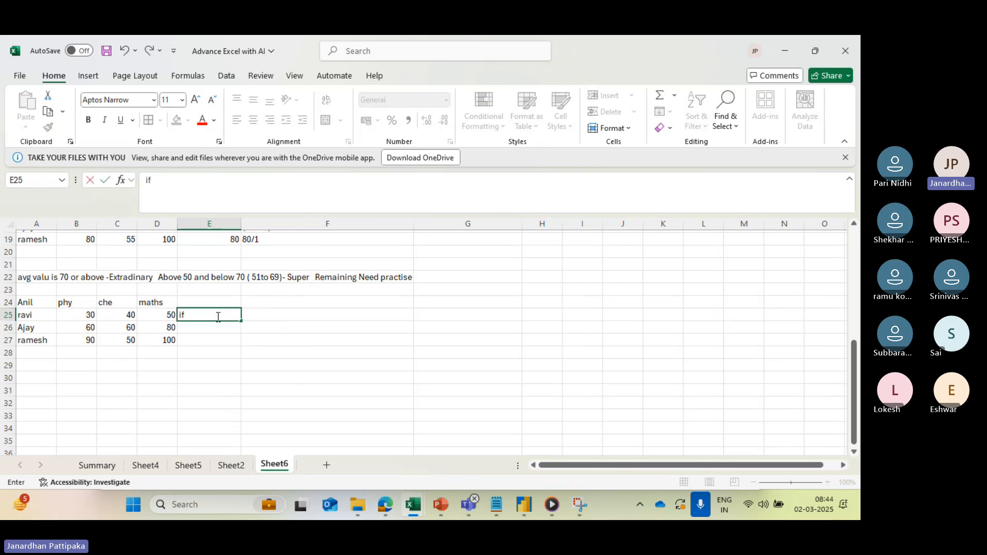
key("BackSpace")
key("BackSpace")
type("=if")
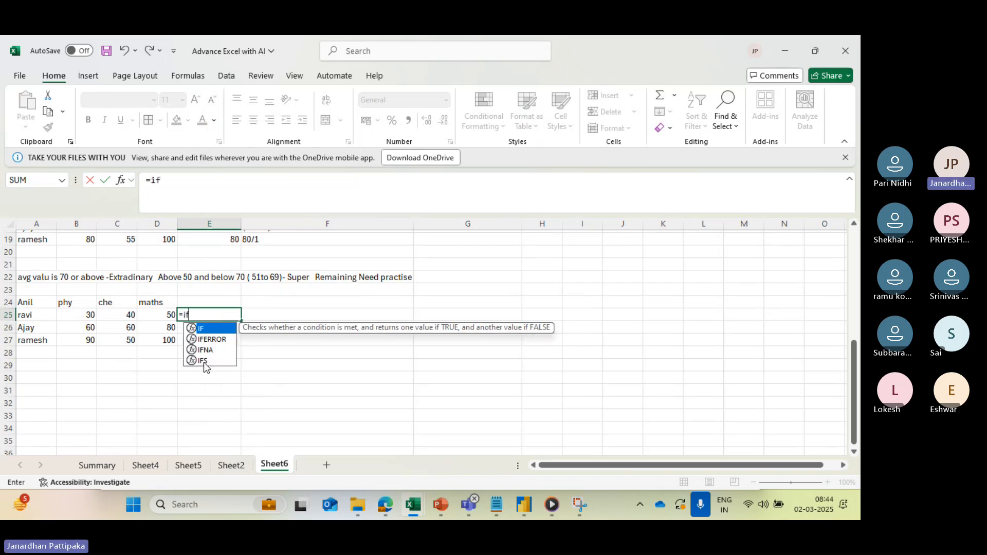
left_click(203, 362)
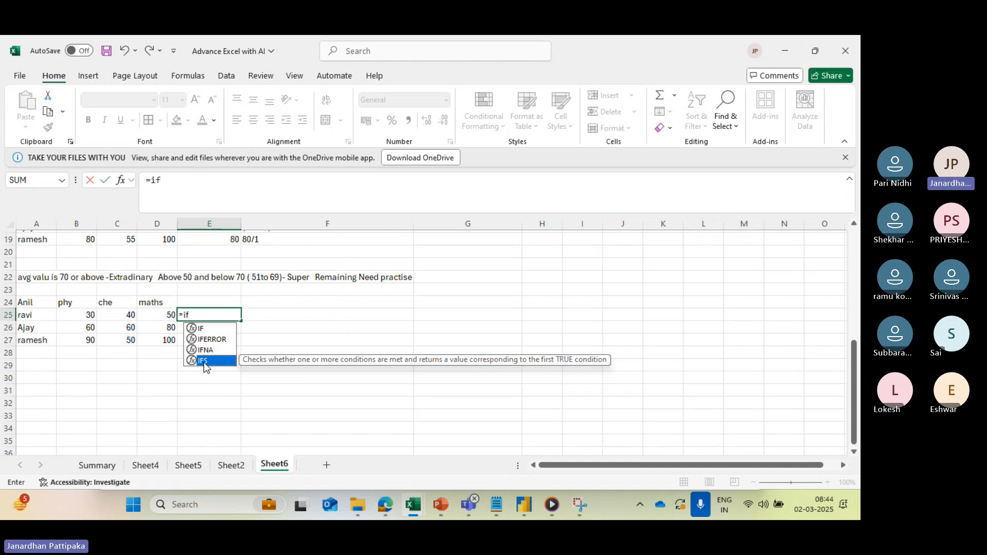
double_click(204, 362)
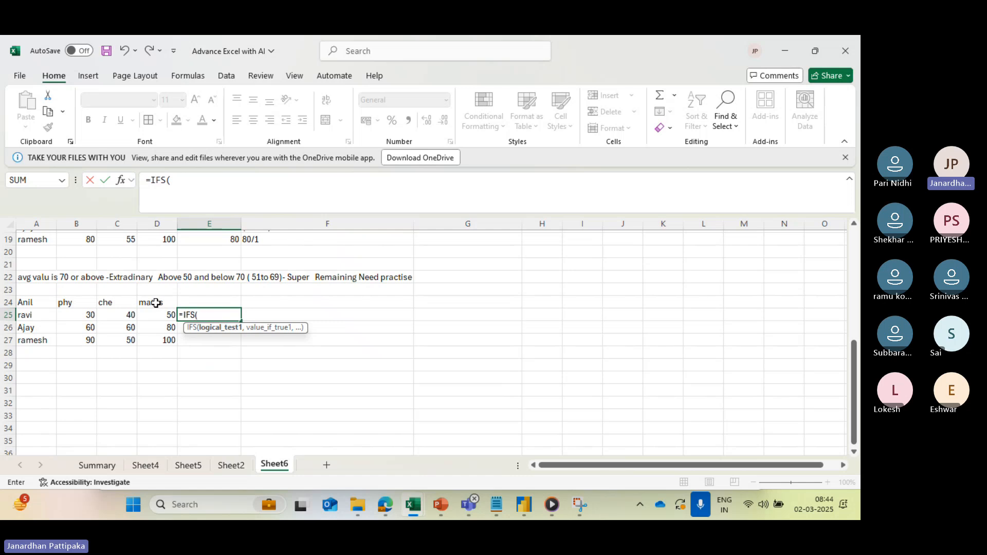
key("BackSpace")
key("BackSpace")
key("BackSpace")
key("BackSpace")
key("BackSpace")
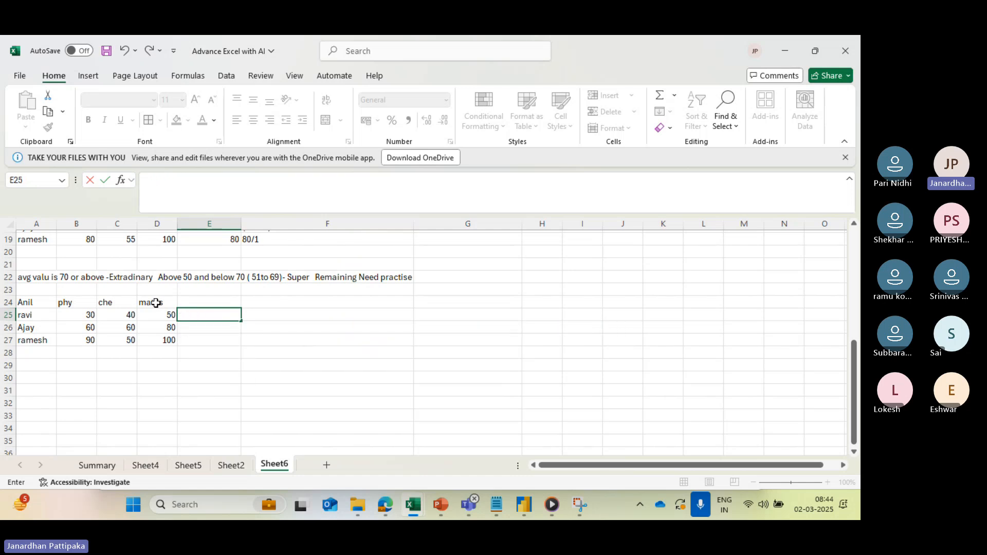
- Enter the header "total" in E24, beside the maths column
left_click(184, 303)
type("total")
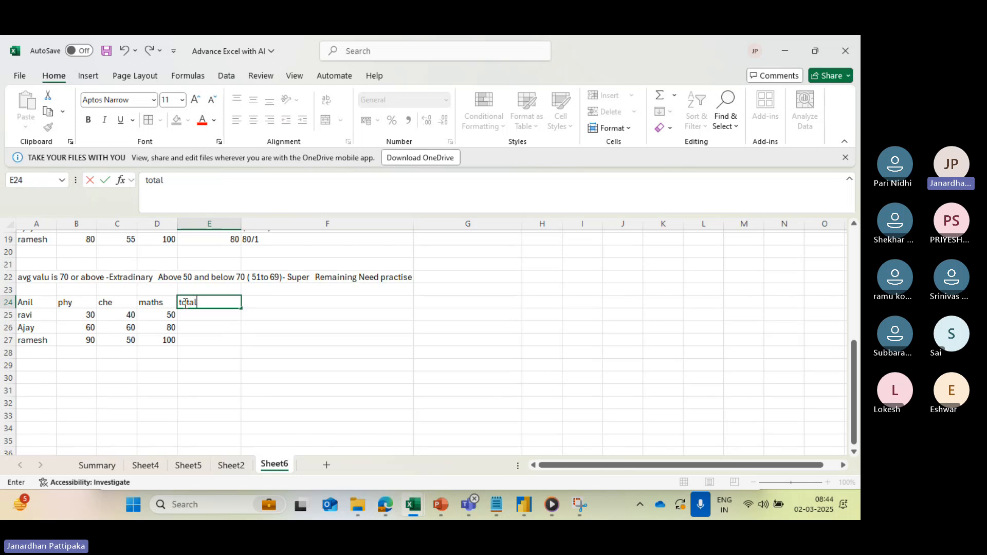
left_click(190, 319)
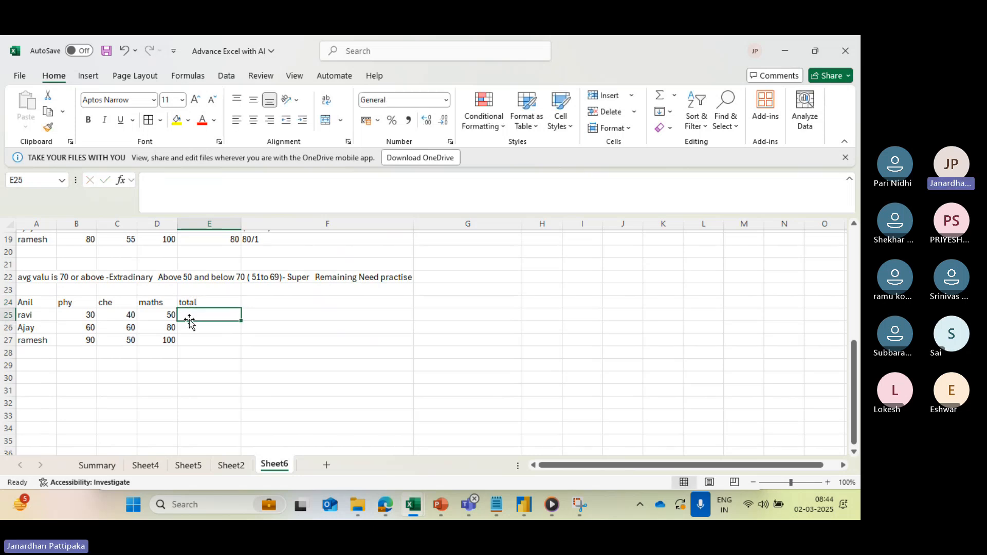
type("=")
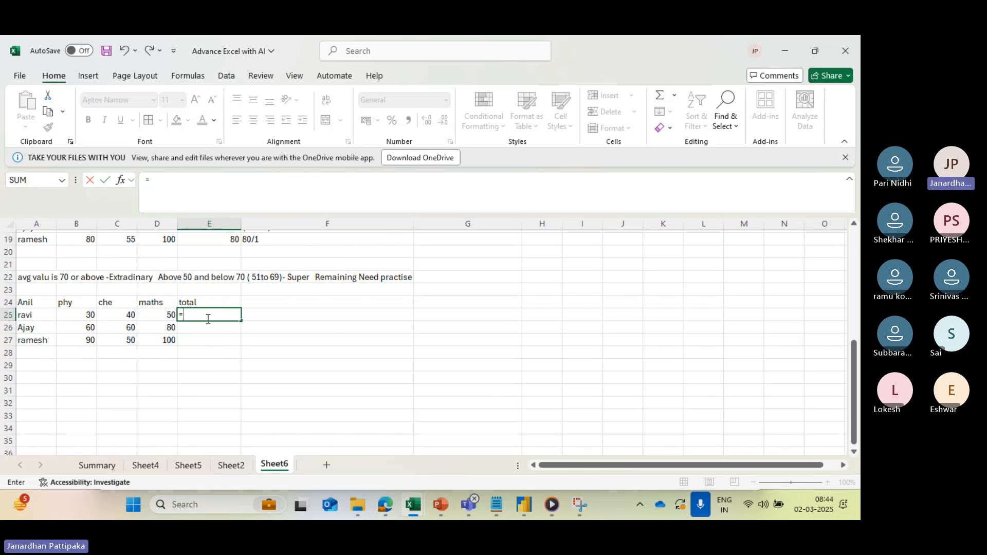
key("ctrl+Return")
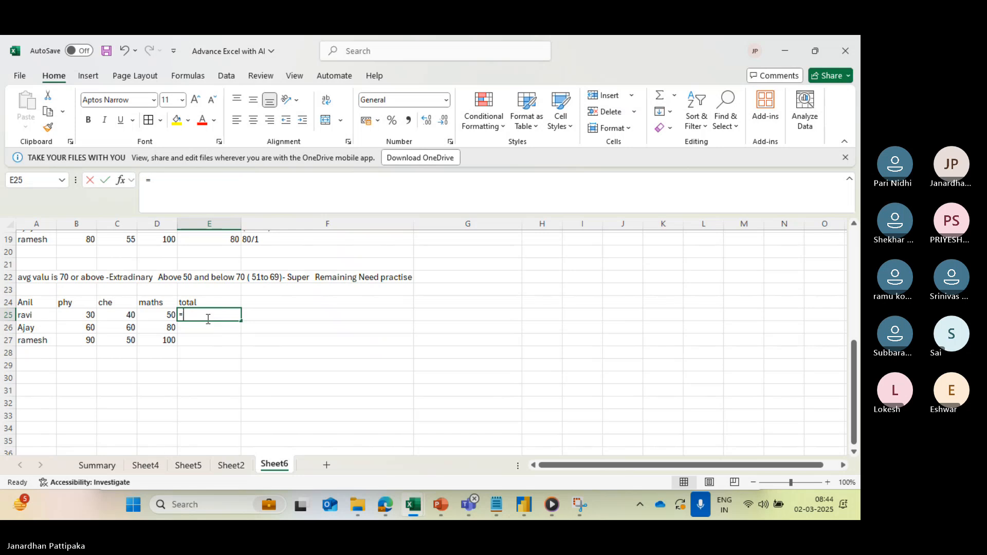
key("BackSpace")
left_click(211, 353)
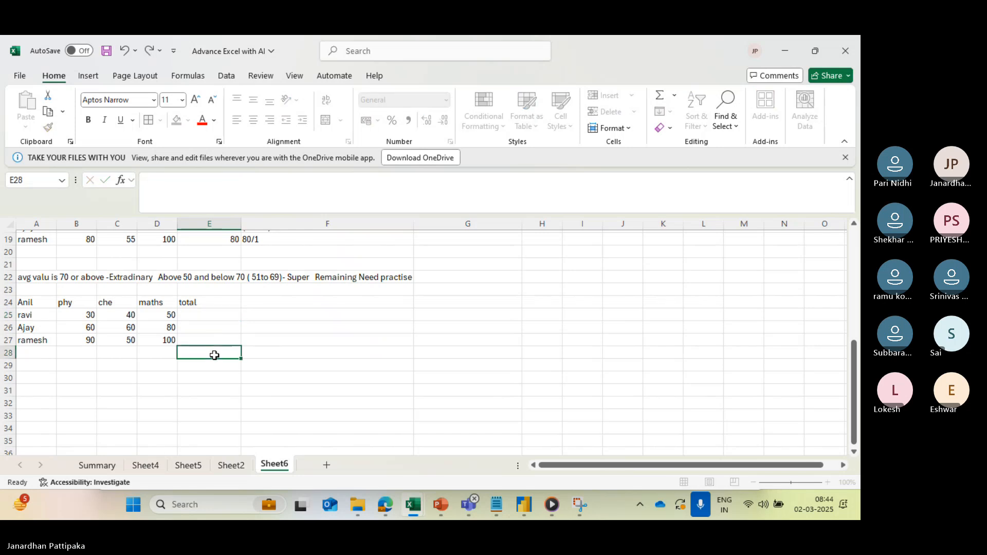
- Total the first student's marks in E25 with =SUM(B25:D25) and fill the formula down to E27
left_click(202, 318)
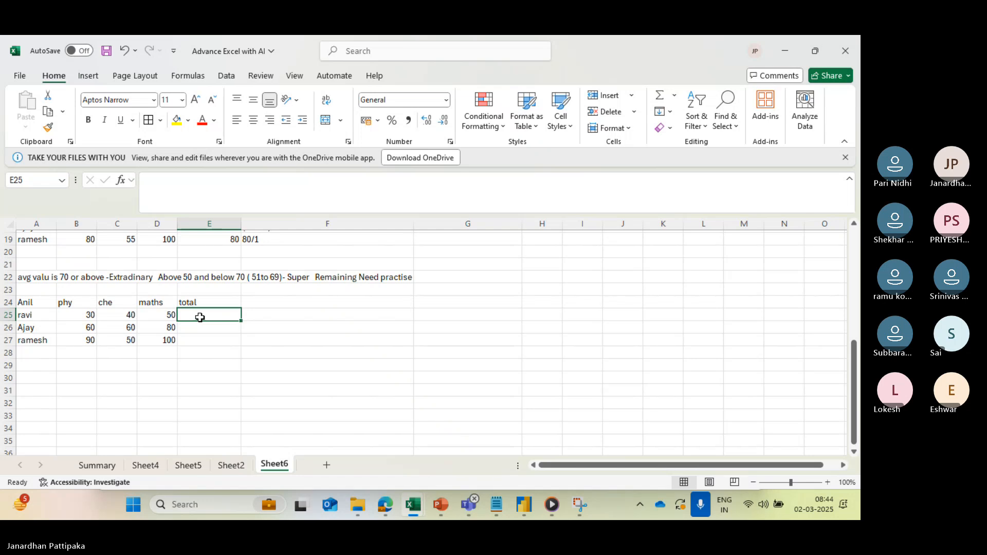
key("alt+equal")
key("Return")
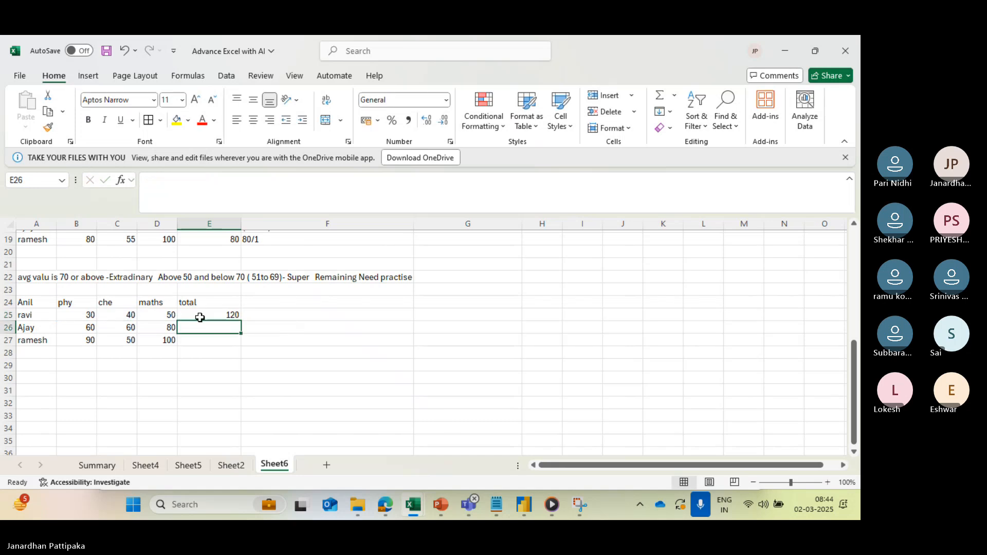
left_click(224, 313)
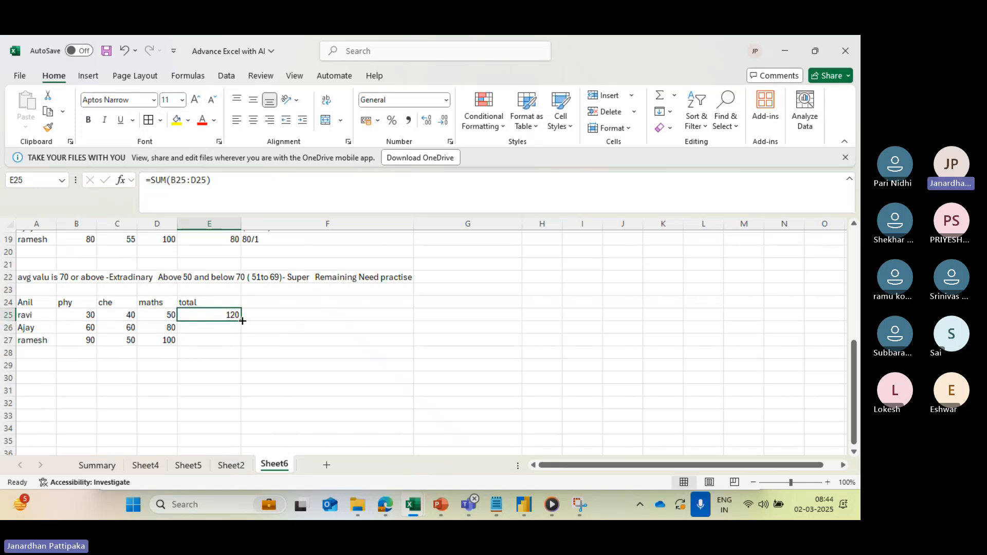
left_click_drag(240, 320, 240, 351)
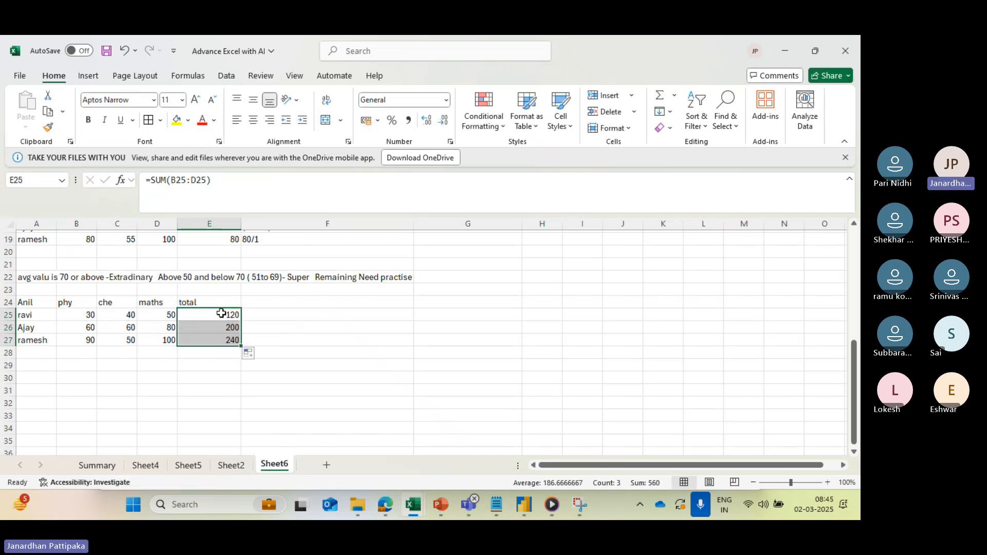
- Add an "Average" column header in F24 and enter =AVERAGE(B25:D25) in F25
left_click(259, 303)
type("A")
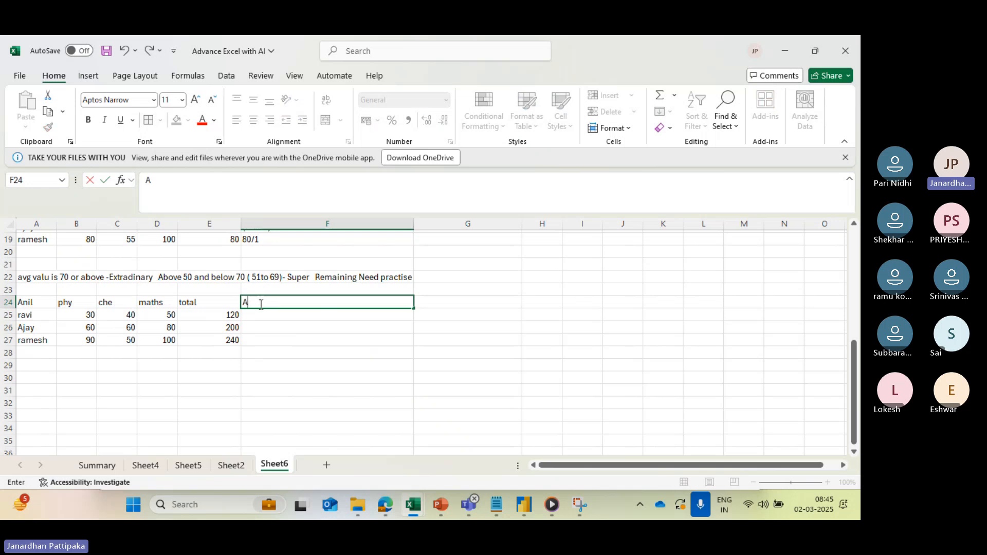
type("verage")
left_click(268, 326)
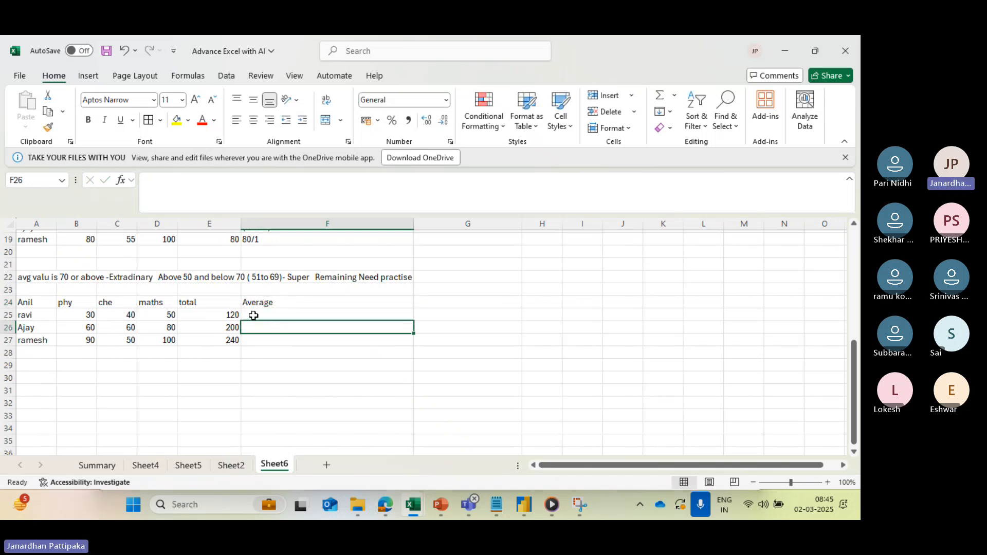
left_click(256, 315)
type("=ave")
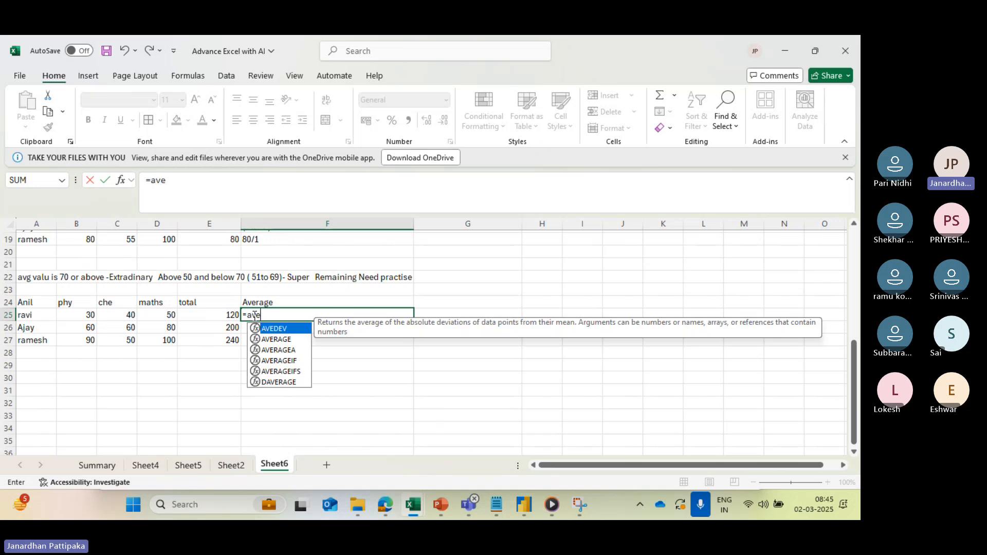
left_click(292, 341)
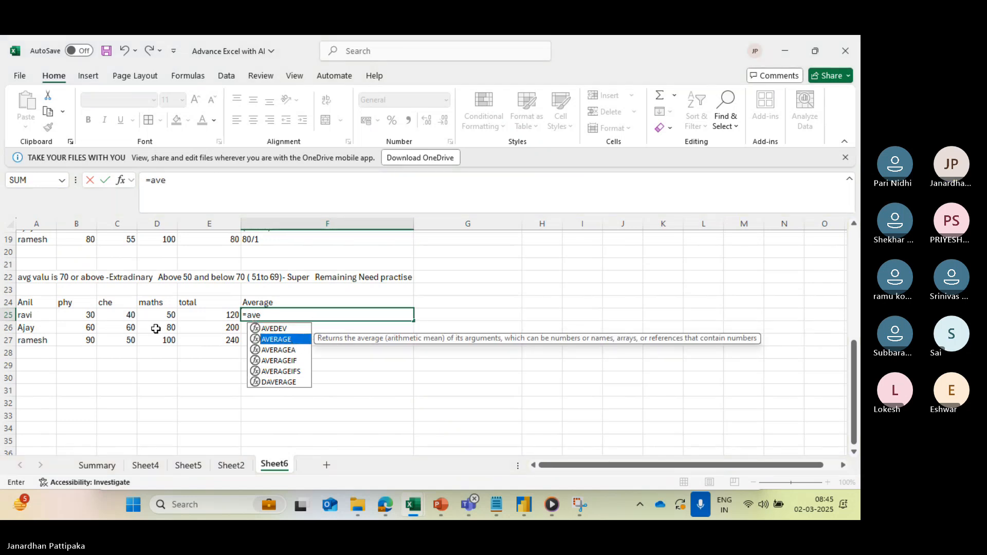
key("Tab")
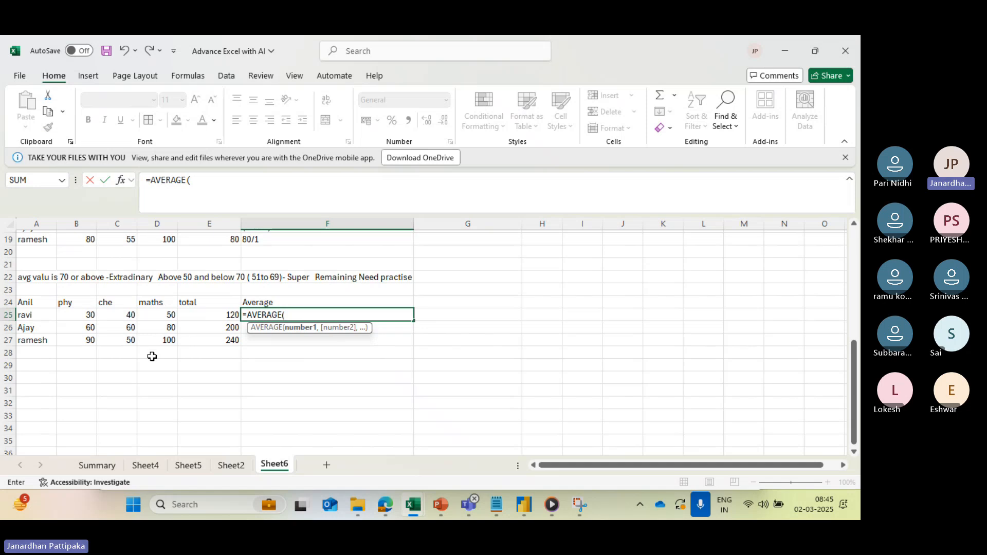
left_click(80, 314)
left_click_drag(81, 314, 158, 317)
type(")")
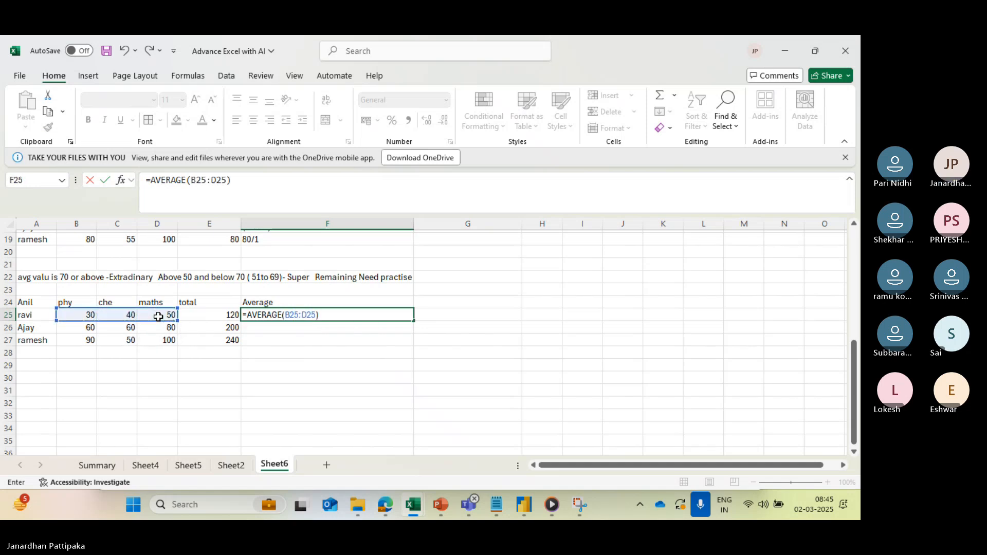
key("Return")
- Fill the average formula from F25 down to F27 for the remaining students
left_click(287, 316)
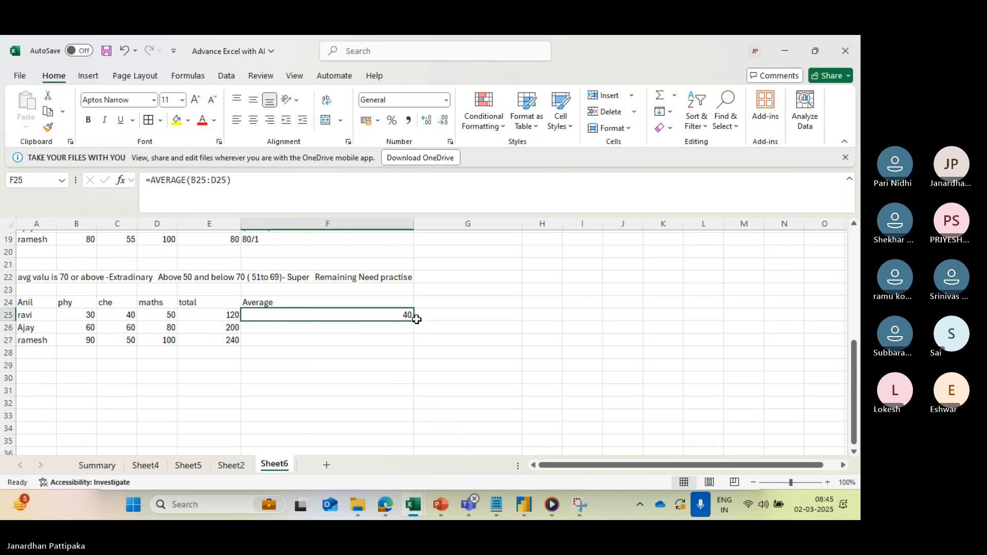
left_click_drag(413, 319, 410, 339)
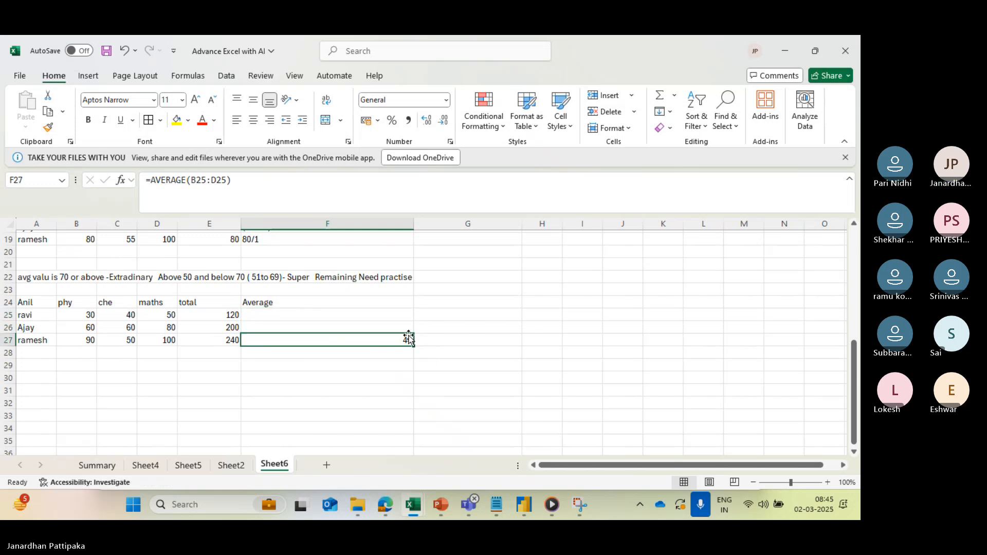
key("ctrl+z")
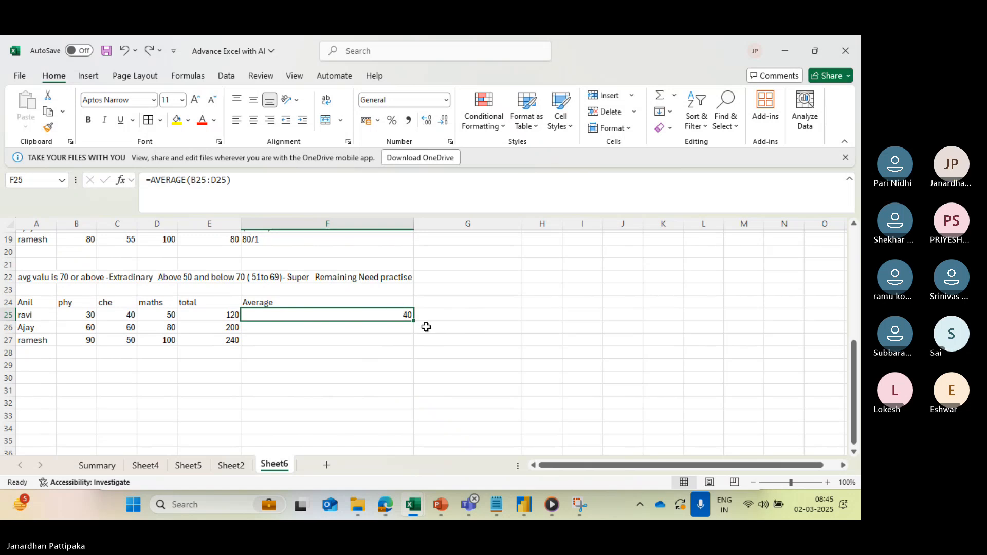
left_click_drag(414, 319, 410, 340)
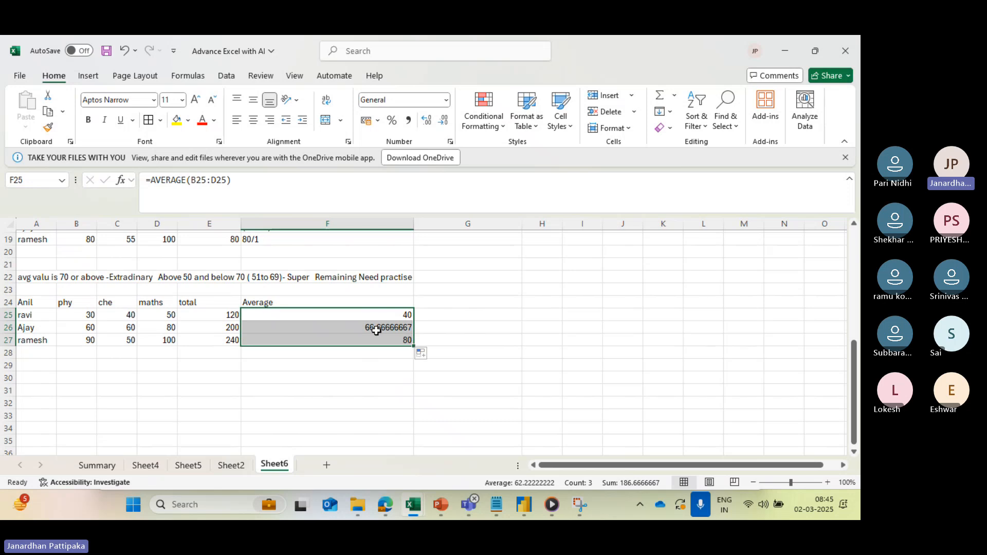
- Reduce the averages in F25:F27 to zero decimal places
left_click(443, 119)
left_click(443, 119)
left_click(444, 119)
left_click(444, 120)
left_click(444, 120)
left_click(444, 120)
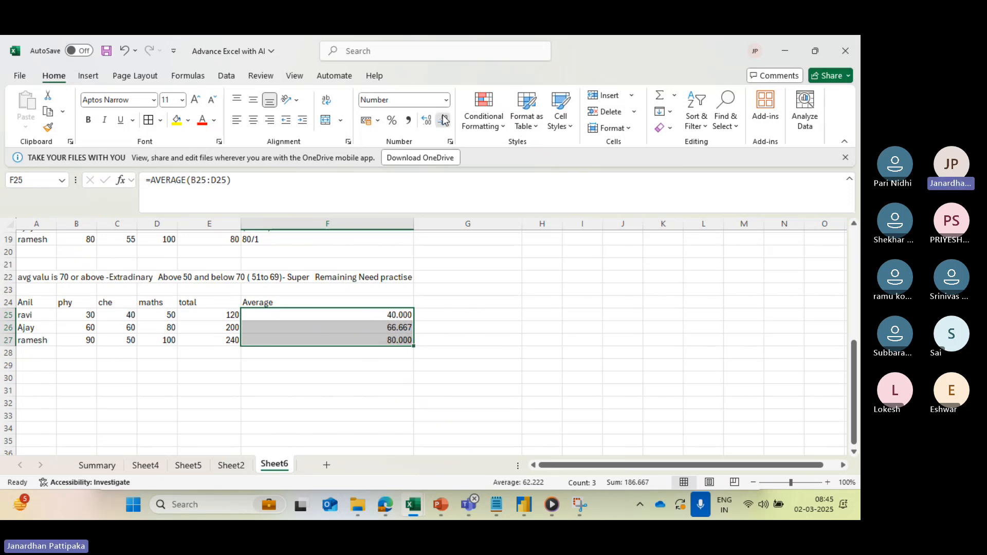
left_click(444, 120)
left_click(444, 119)
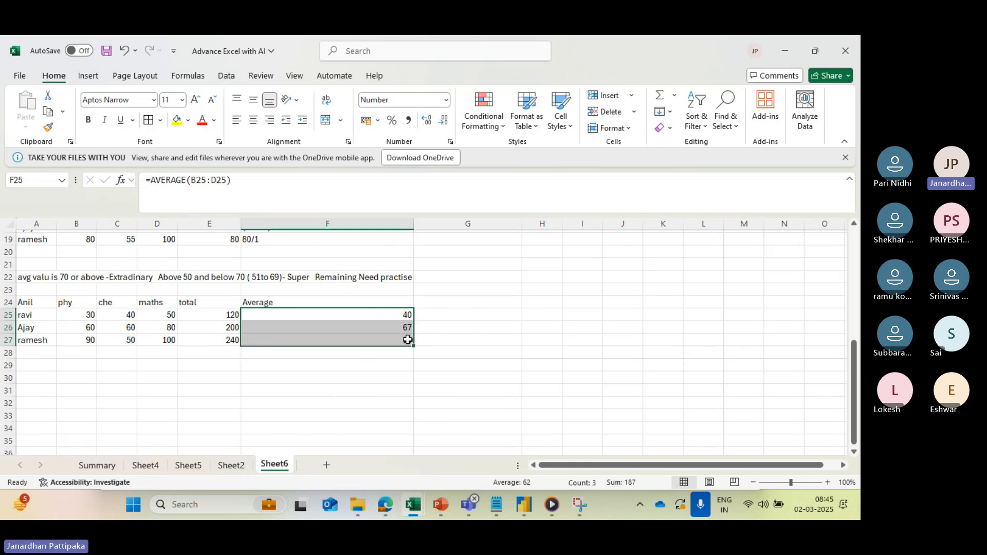
- Enter the expected grade "extradinaory" in H27 for the third student
left_click(549, 340)
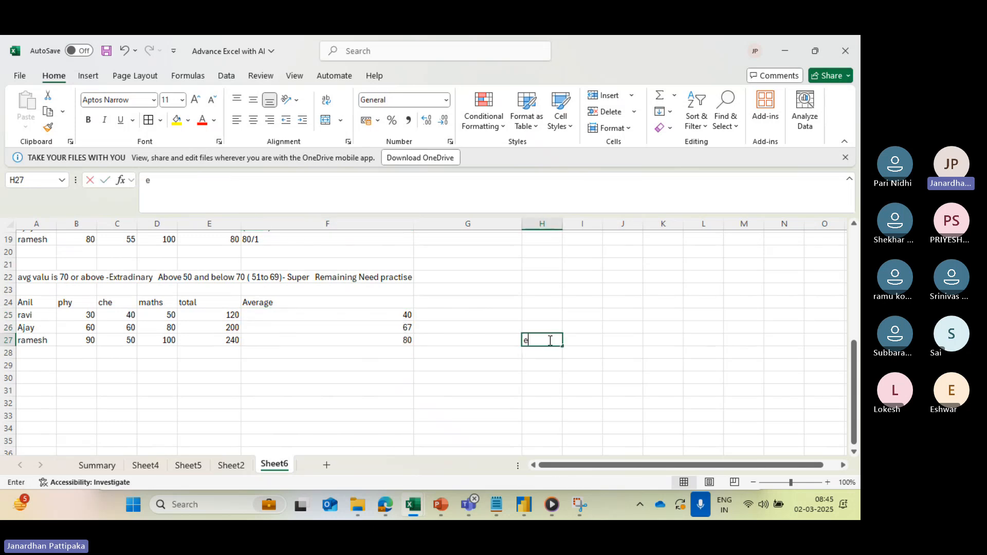
type("extradinaory")
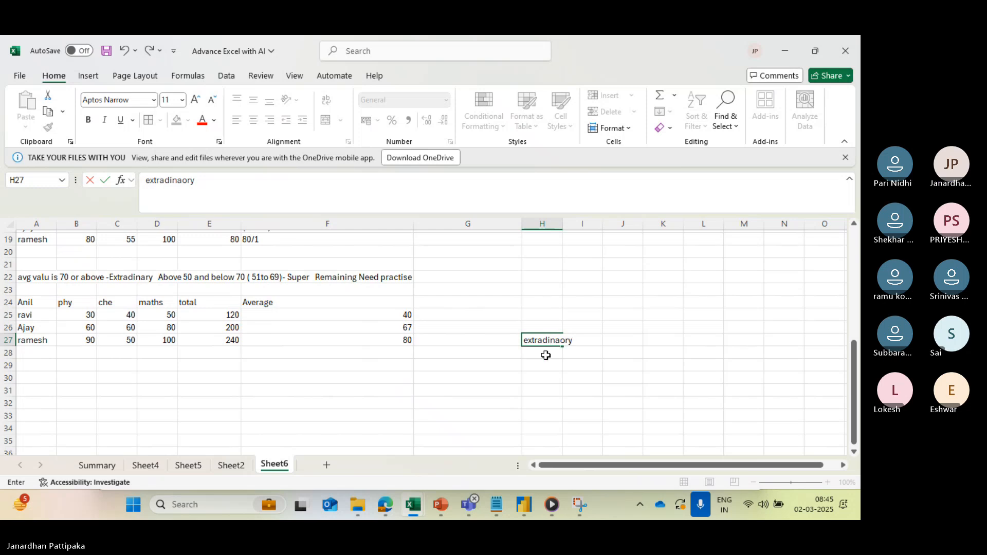
left_click(545, 376)
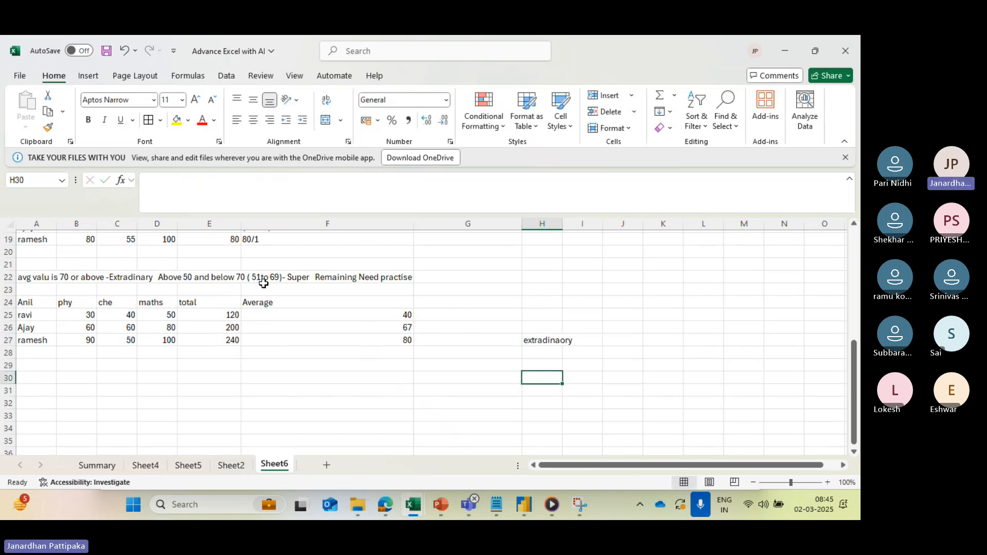
- Enter the expected grades "Super" in H26 and "Need pratise" in H25 for the other two students
left_click(529, 325)
type("Super")
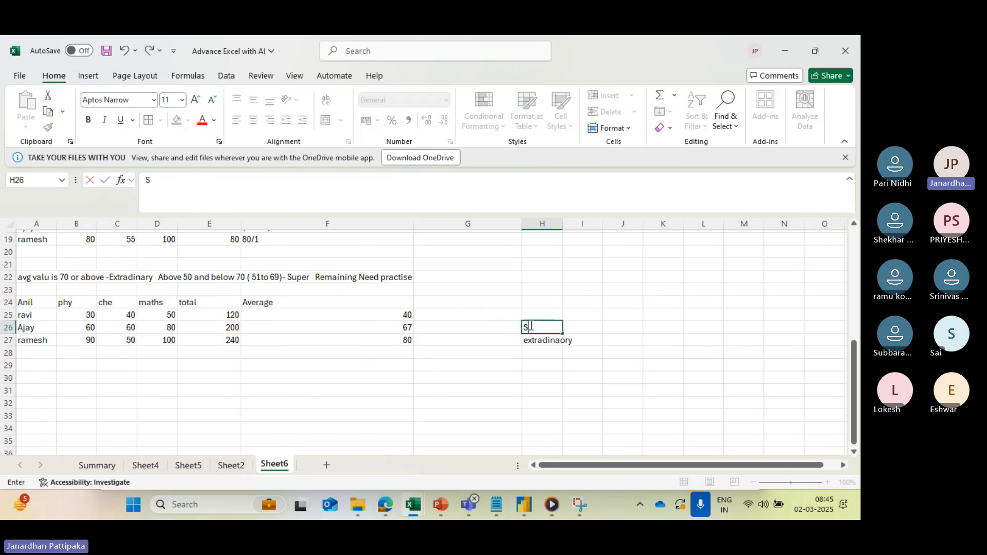
left_click(556, 312)
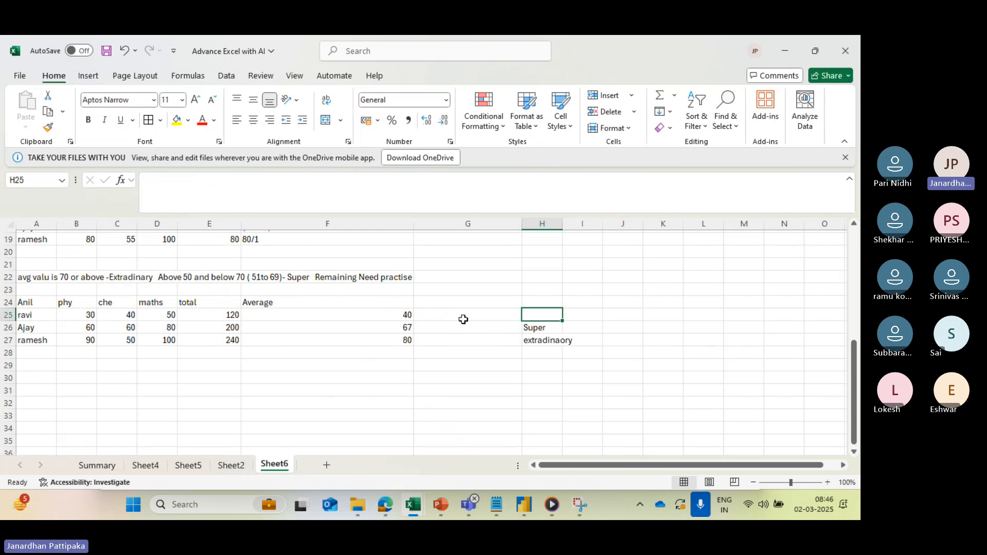
type("Need p")
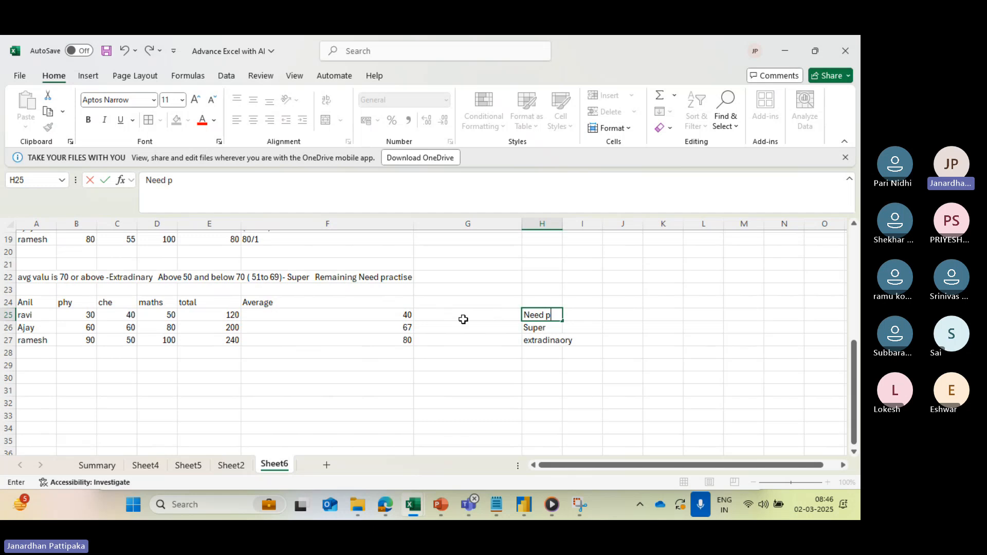
type("ratise")
- Begin an IFS formula in G25 that returns "Extradinary" when F25>=70
left_click(456, 320)
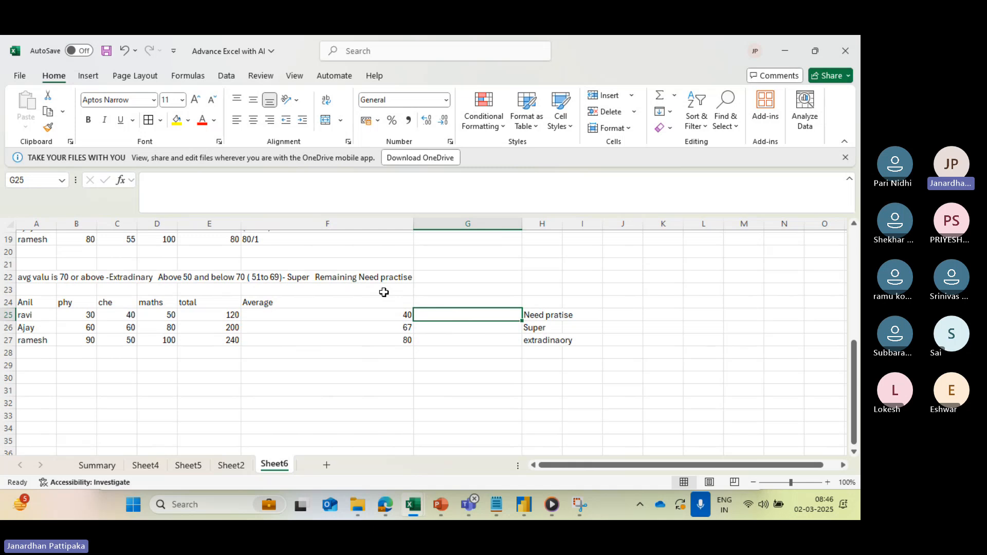
type("=ifs")
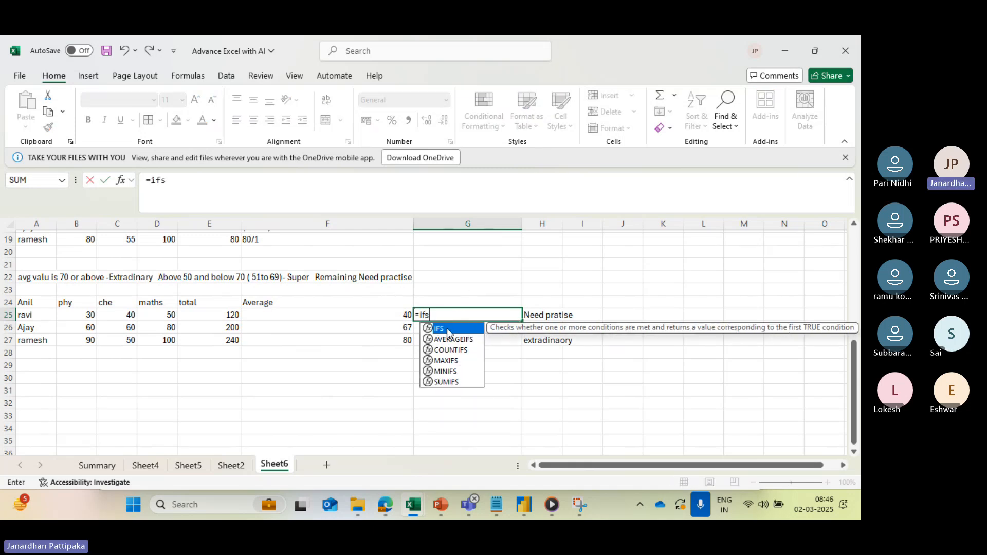
double_click(447, 332)
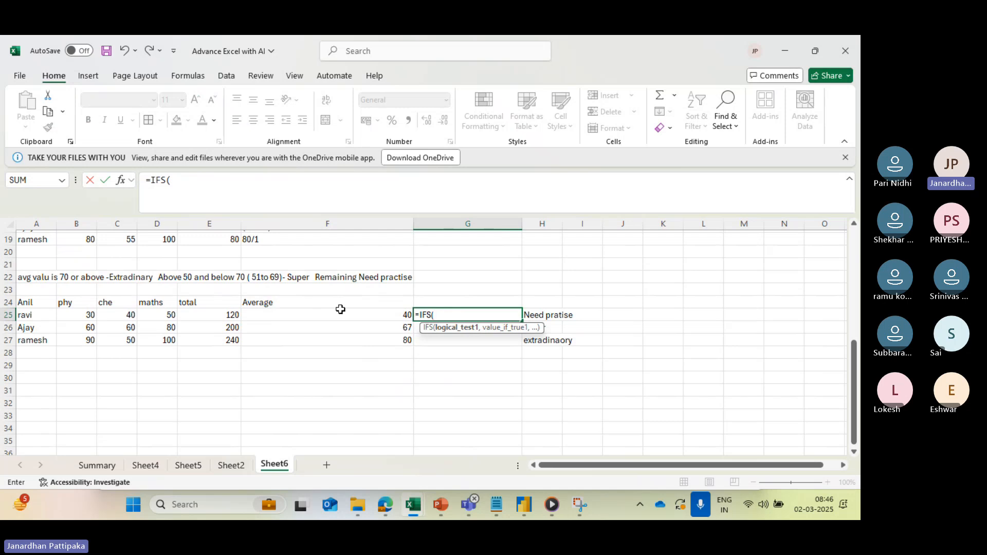
left_click(385, 318)
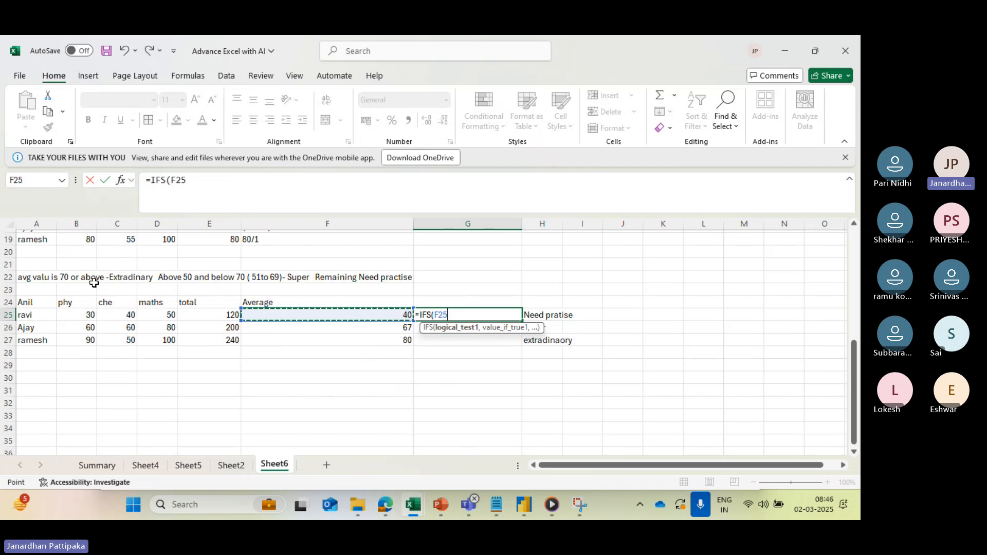
type(">")
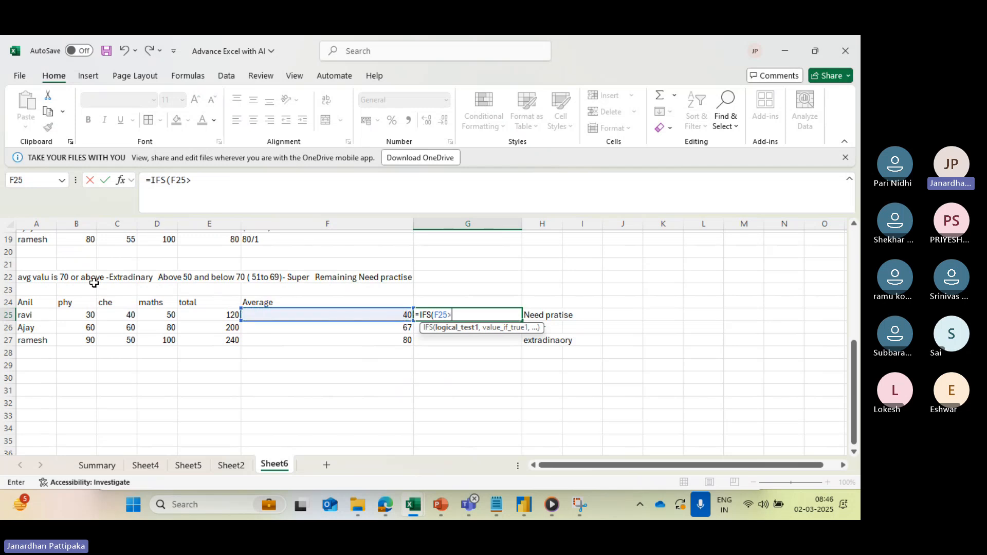
type("=70")
type(",")
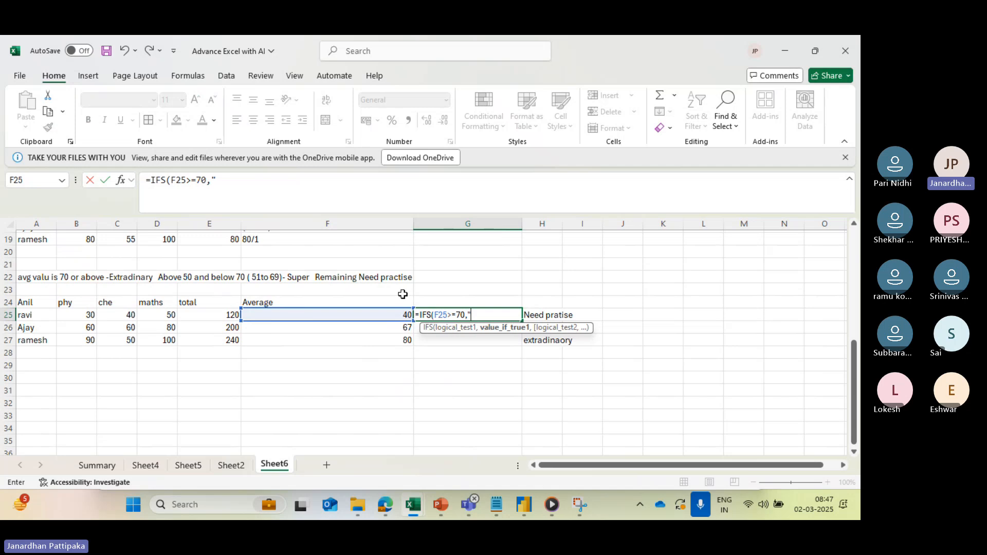
type("Extradin")
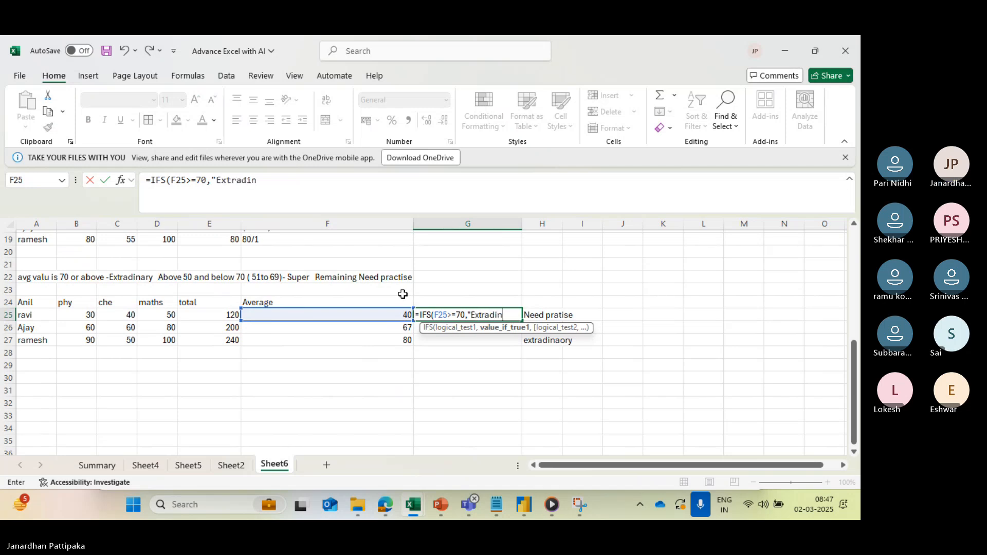
type("ary\"")
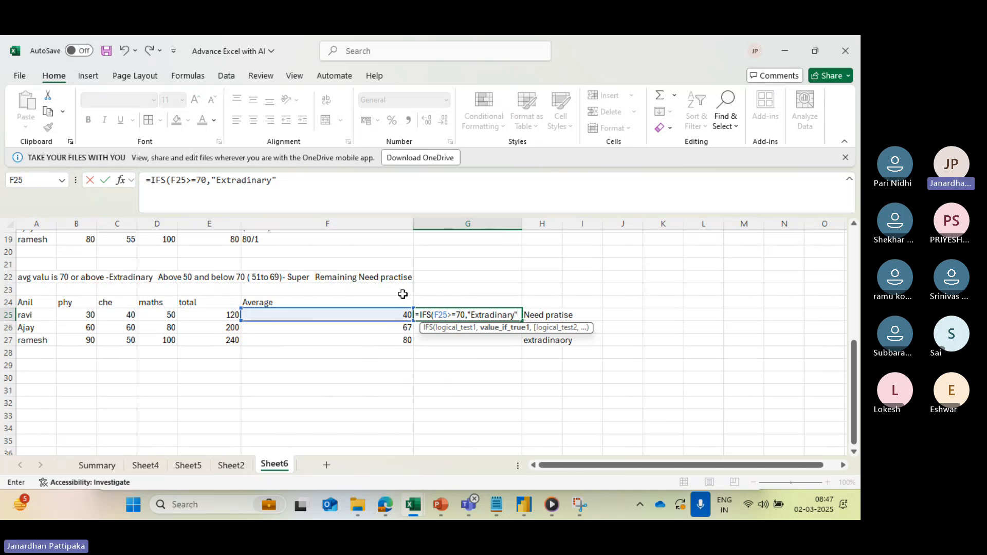
type(",")
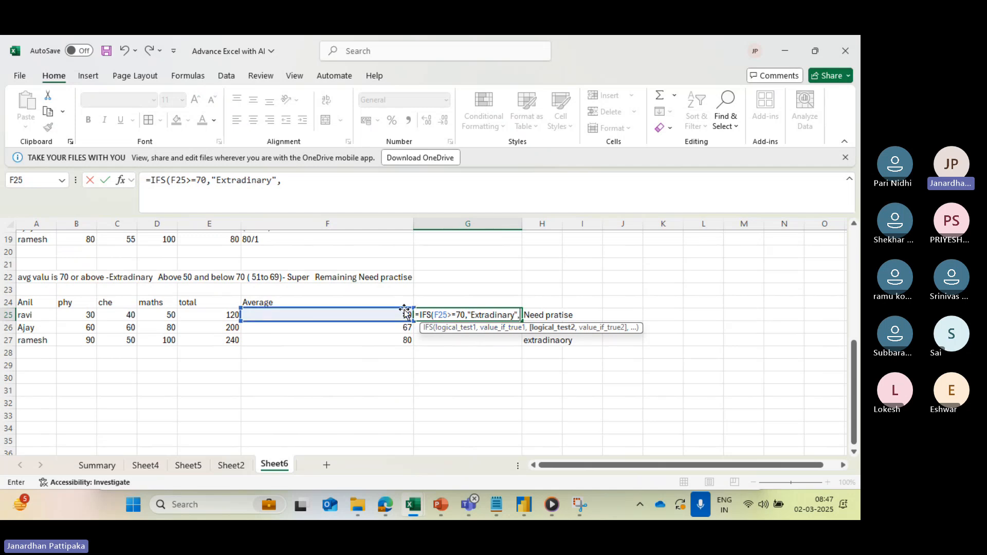
- Add a second condition to the G25 formula that returns "Super" when F25>50
left_click(369, 317)
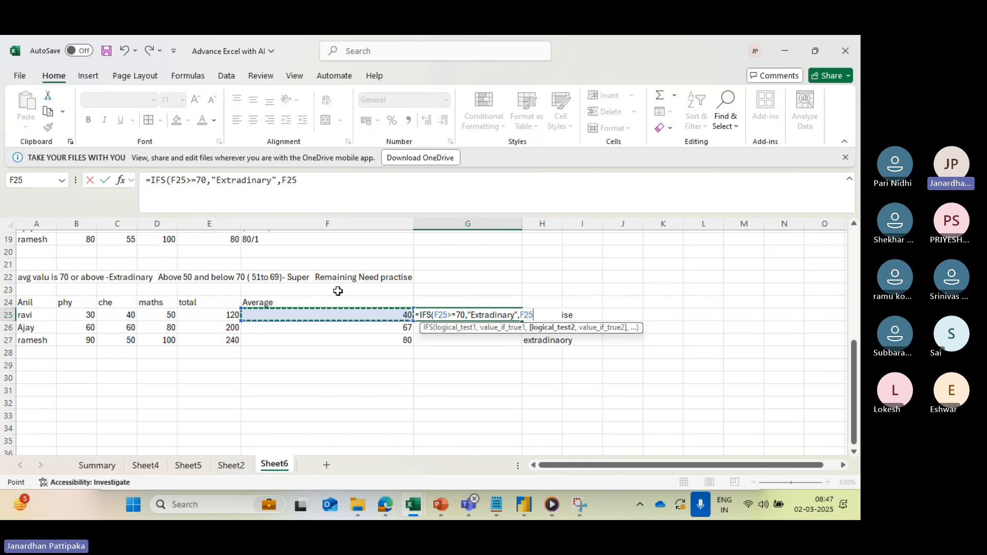
type(">50")
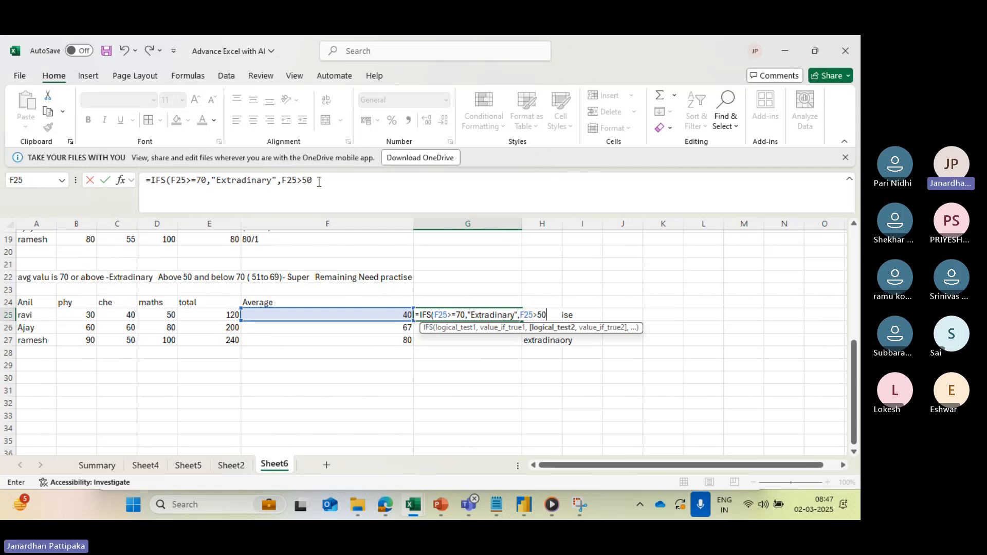
type(",")
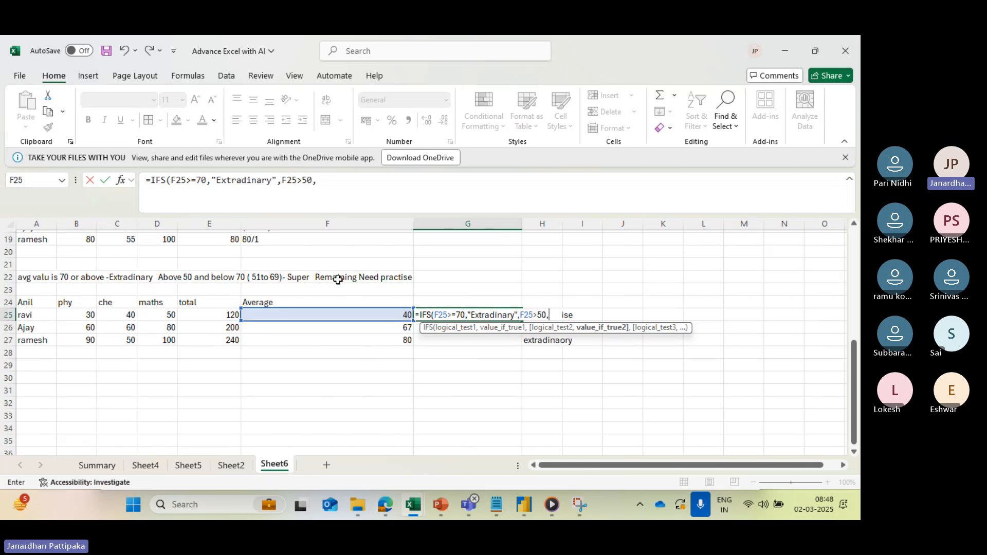
type("\"Super\",")
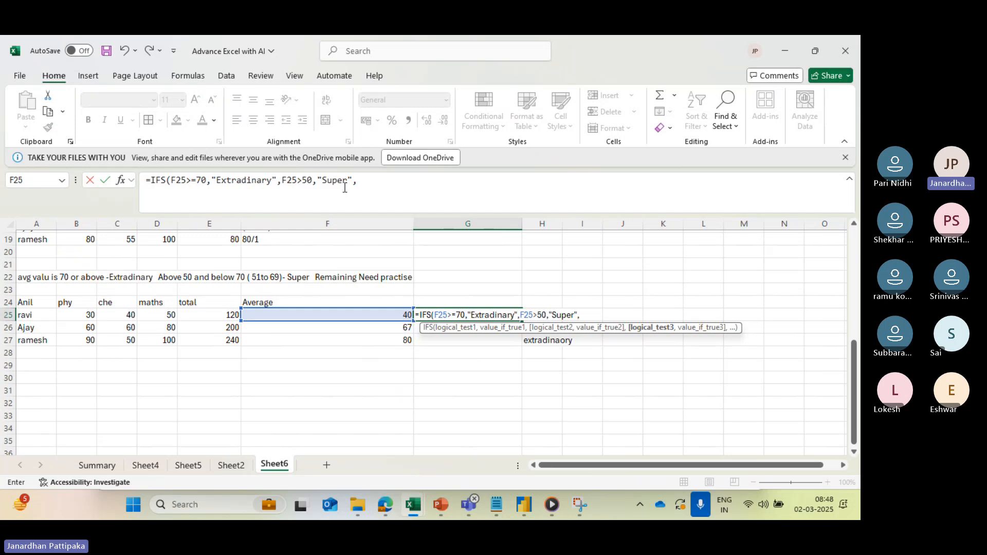
- Add a third condition returning "Need to practise" when F25<=50 and complete the IFS formula in G25
left_click(316, 316)
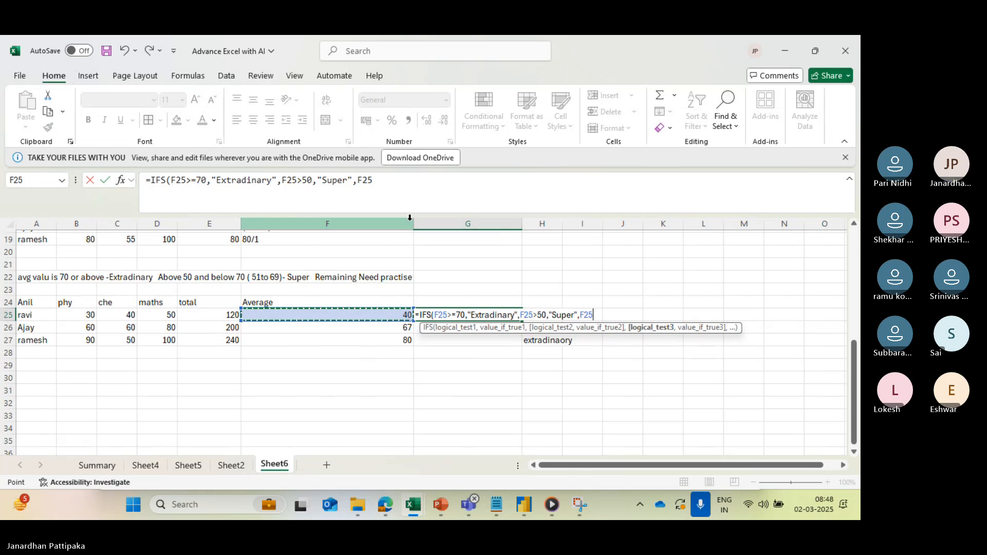
type("<=")
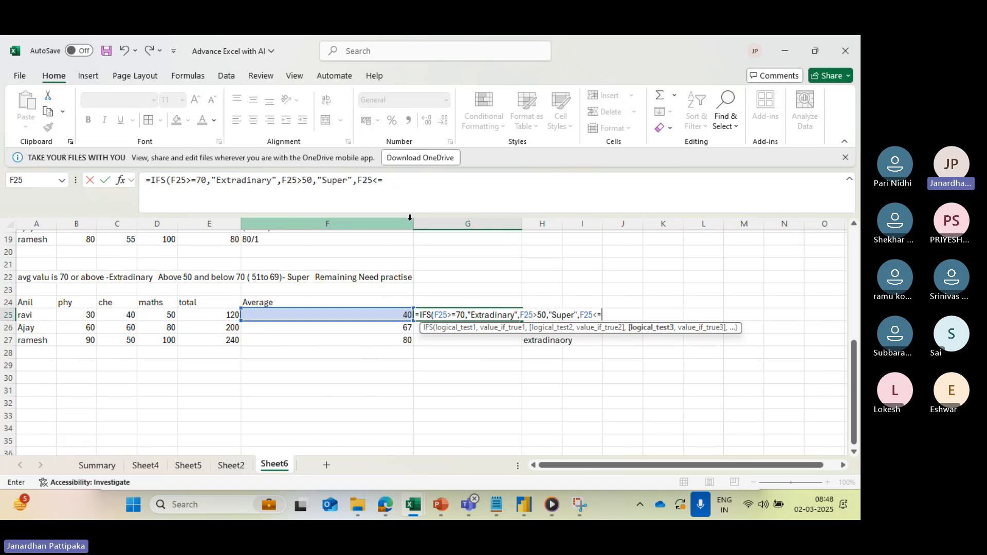
type("50")
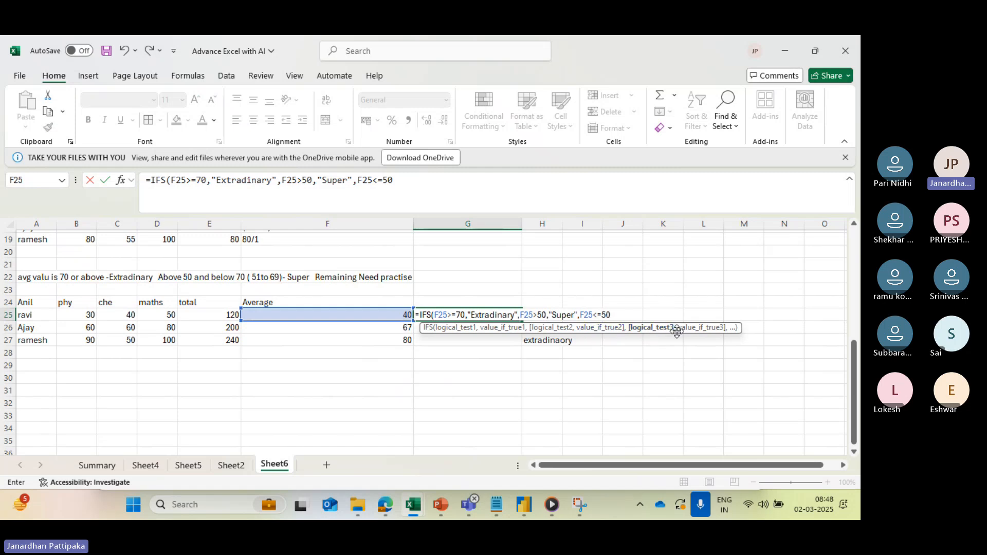
type(",")
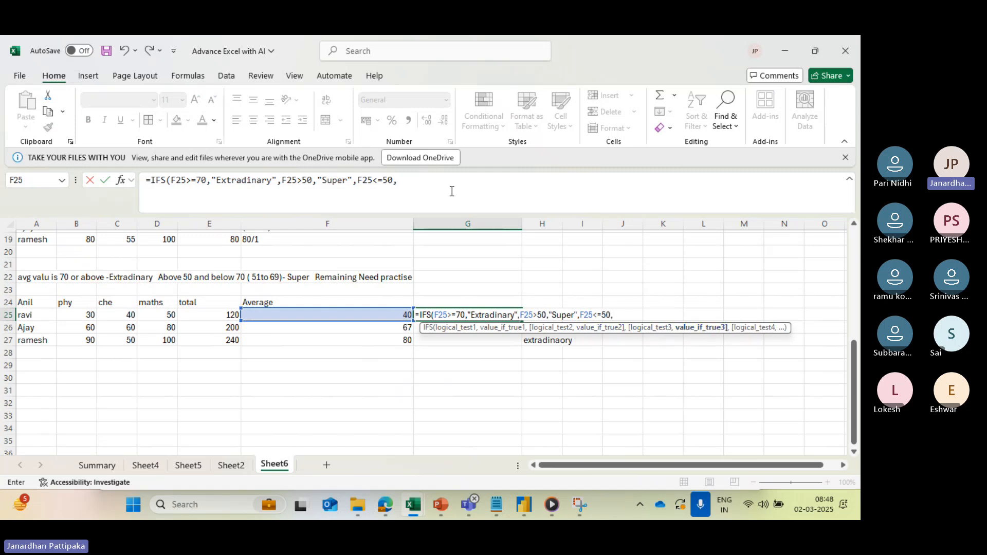
type("\"Need")
left_click(432, 182)
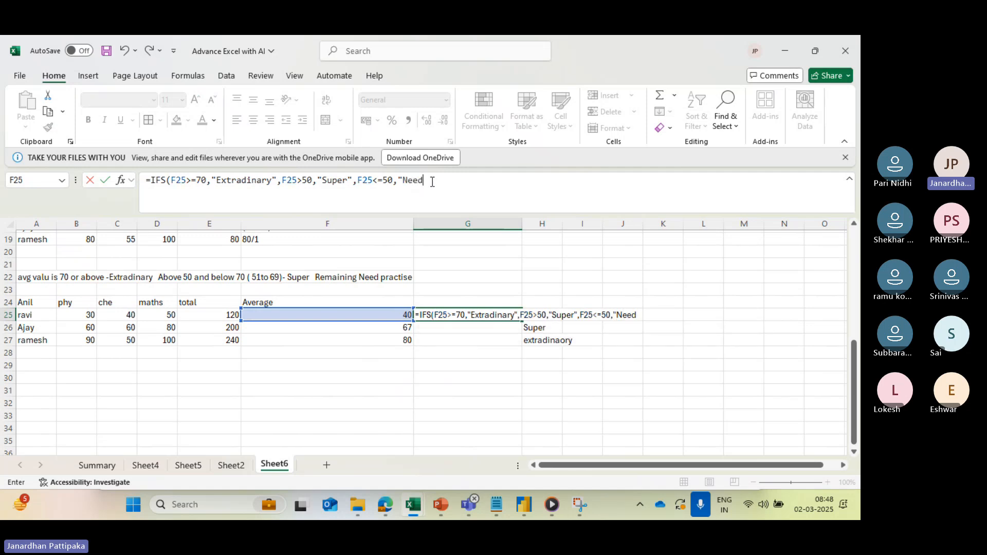
type("to pra")
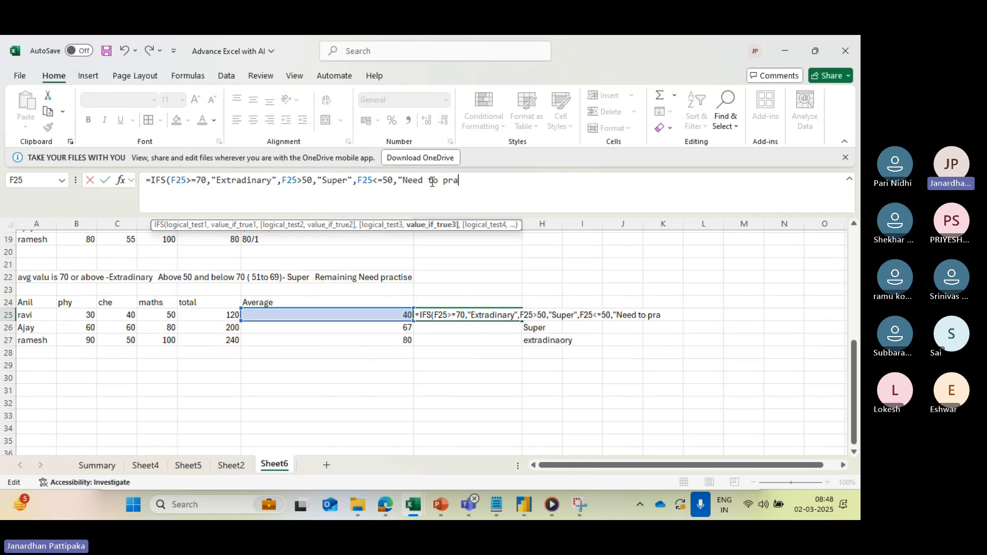
type("cti")
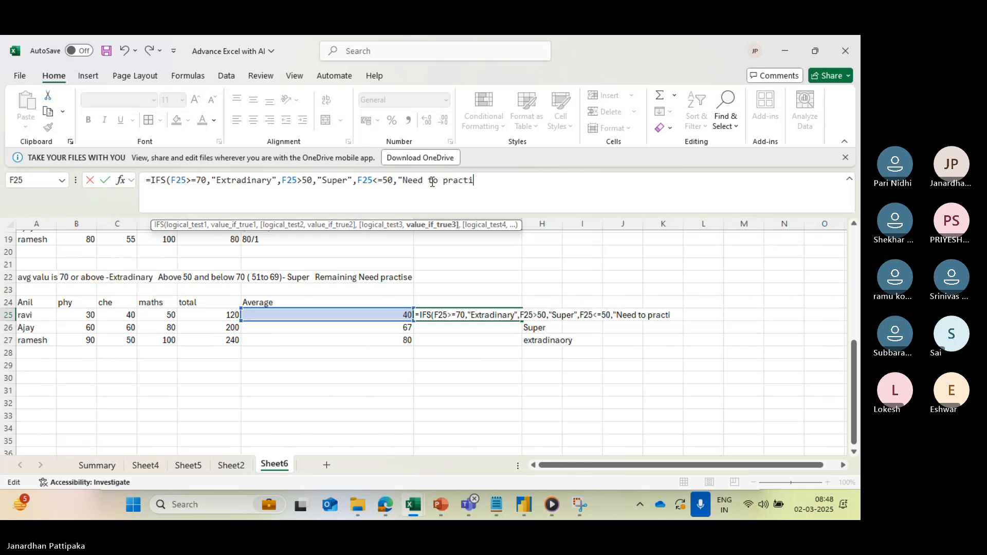
type("se\")")
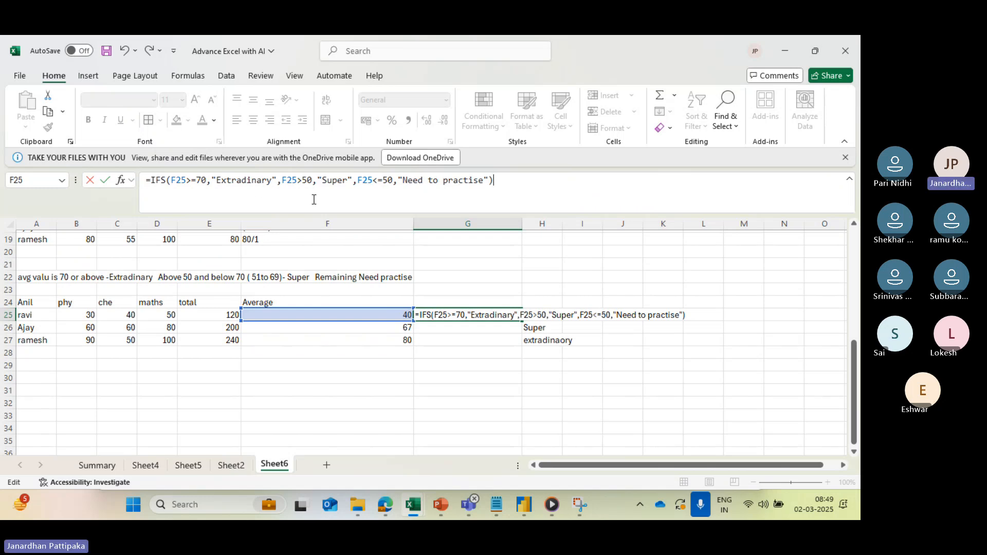
key("Return")
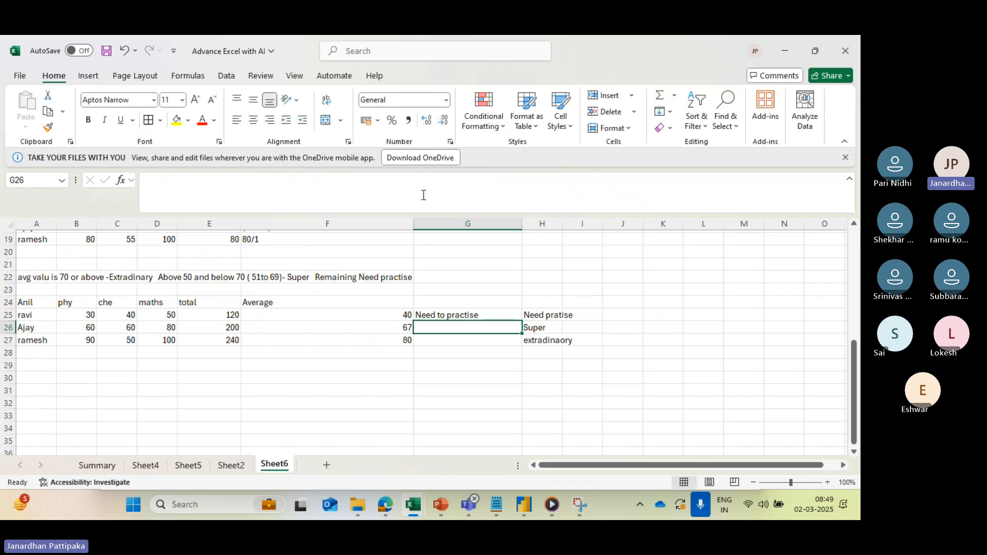
- Fill the IFS formula from G25 down to G27 and check each student's grade against the expected grades in column H
left_click(470, 315)
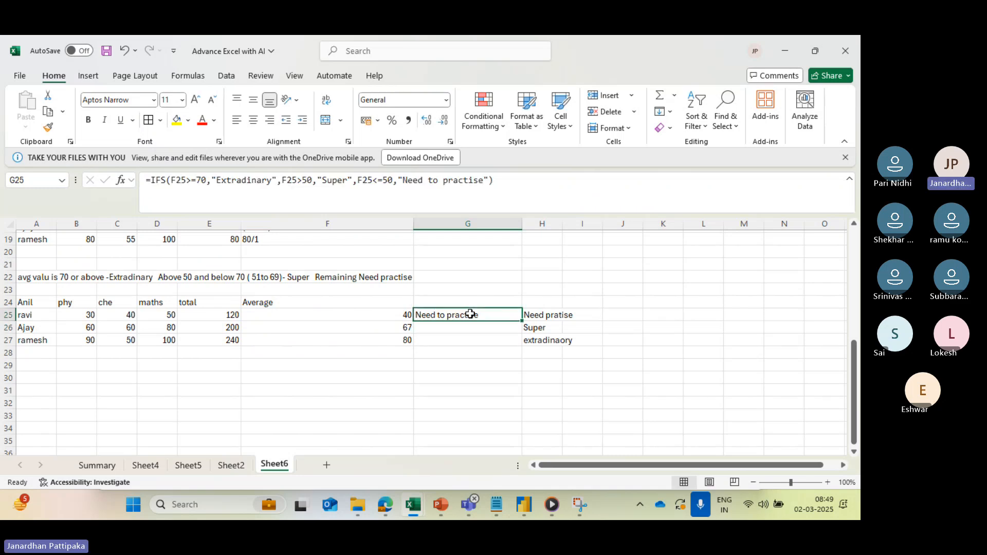
left_click_drag(522, 320, 520, 343)
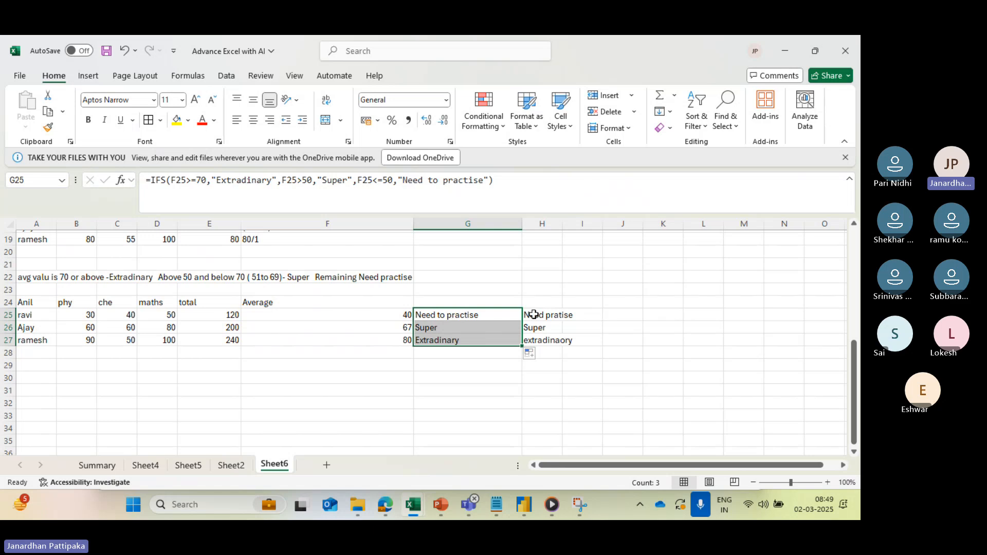
left_click(400, 314)
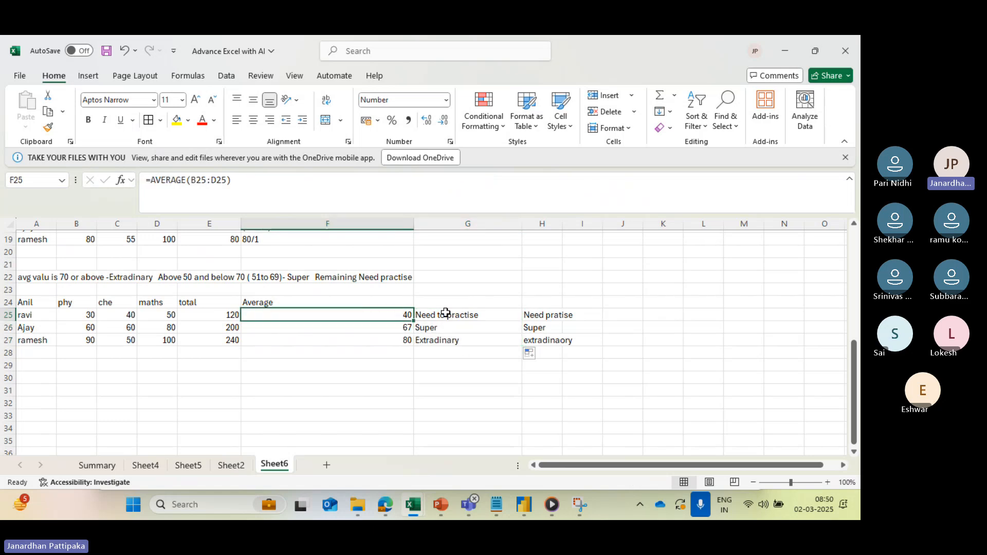
left_click(525, 314)
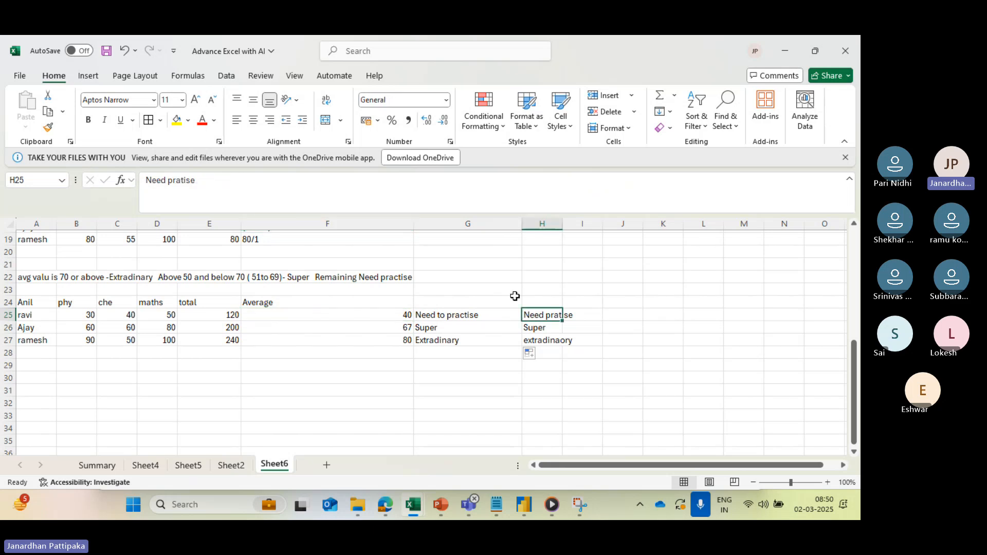
left_click(451, 314)
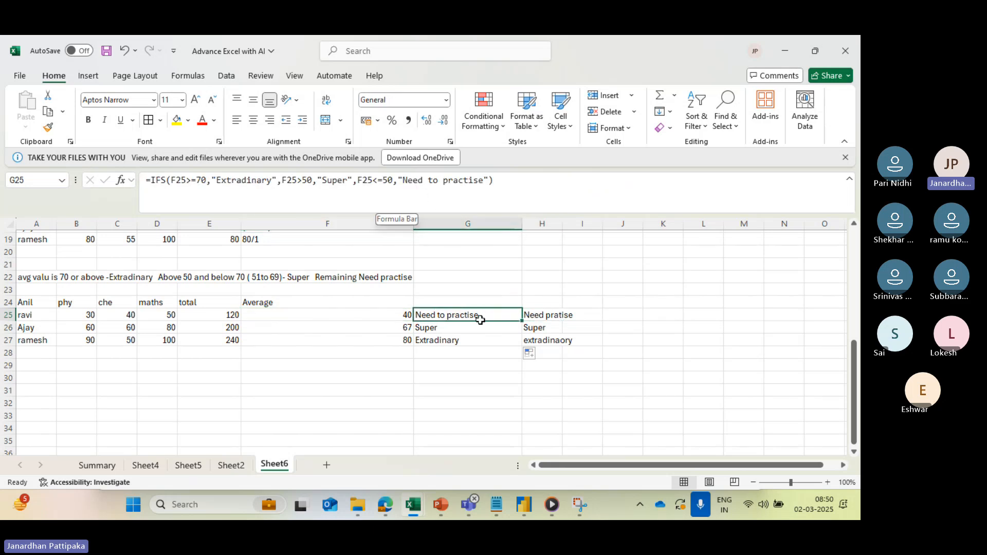
left_click(447, 327)
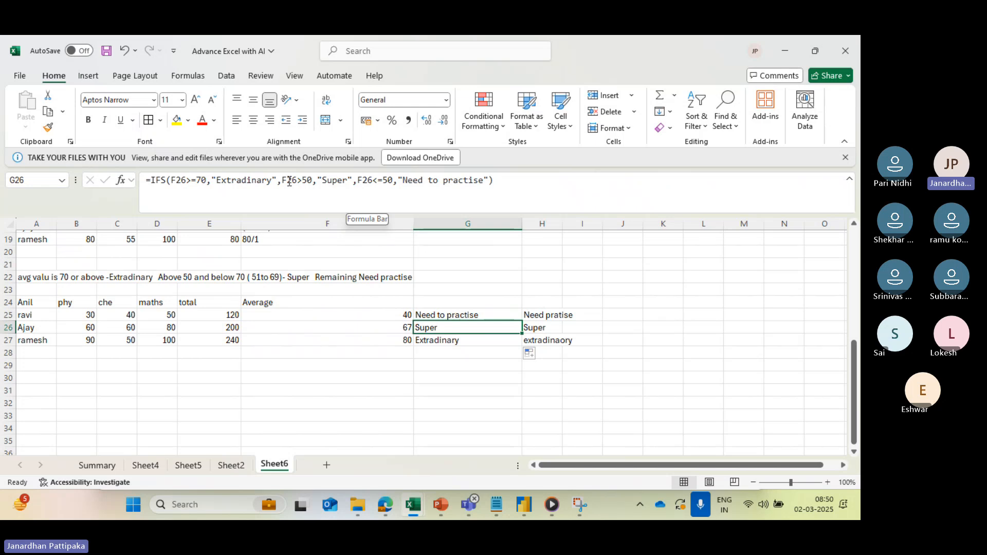
left_click(439, 341)
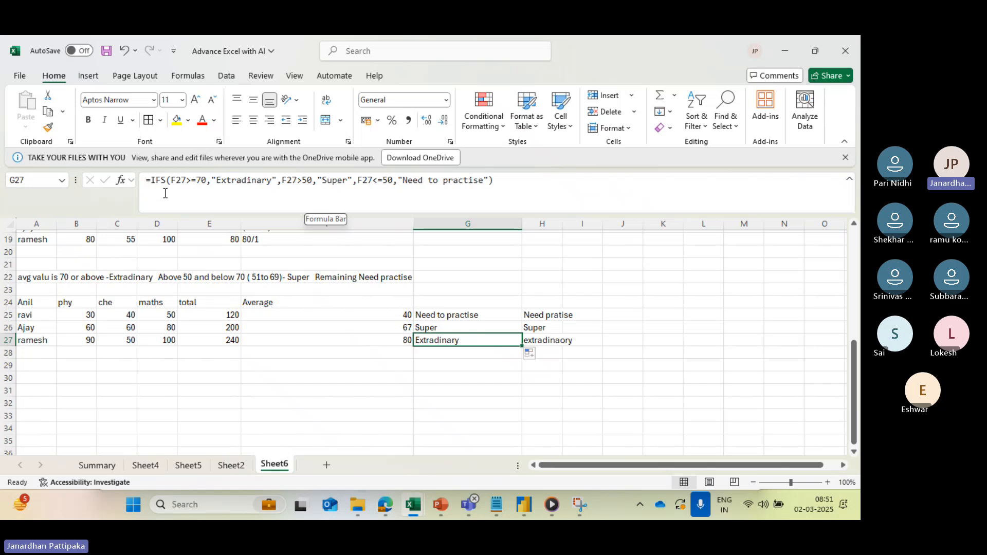
- Enter the heading "IF condition with sum" in A30, below the graded student table
scroll(329, 339, "down", 3)
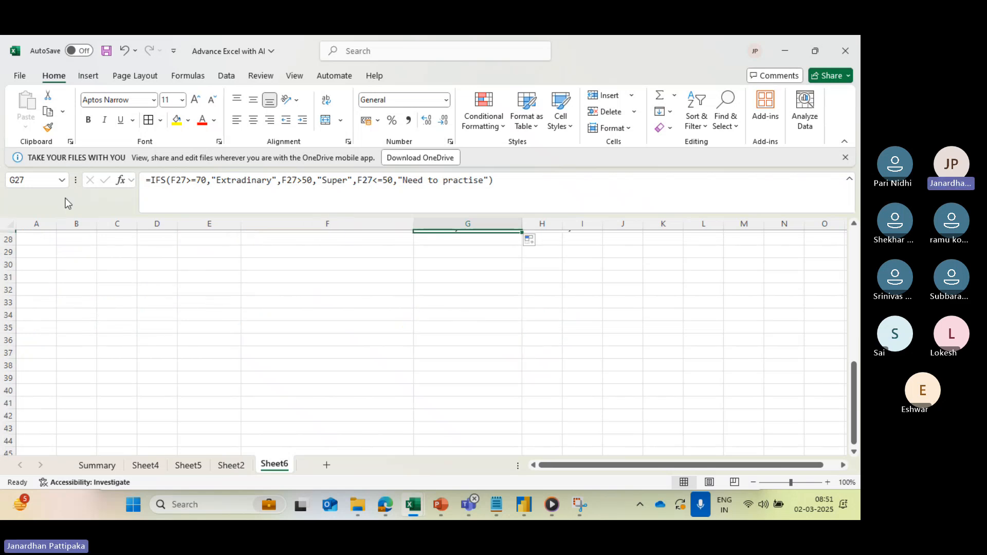
left_click_drag(36, 265, 109, 268)
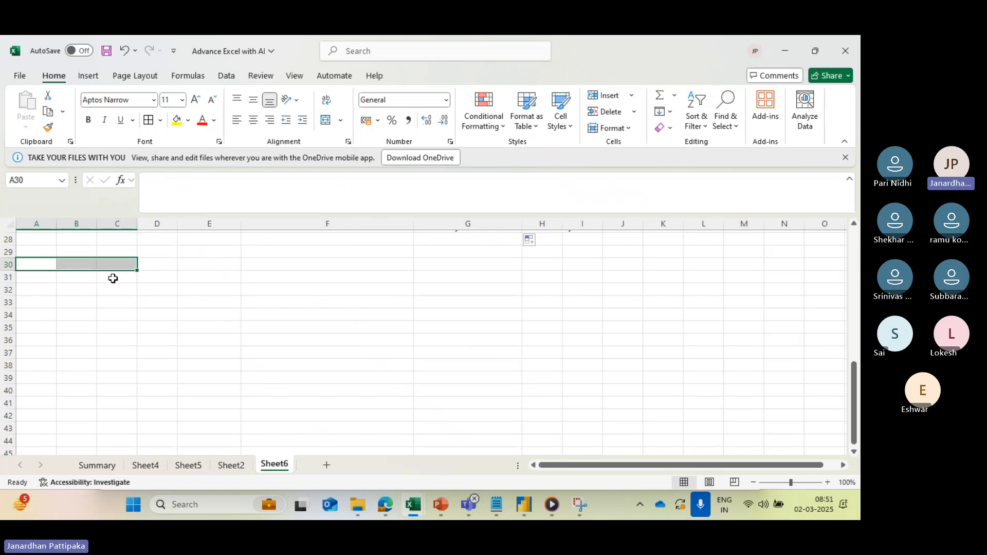
type("i")
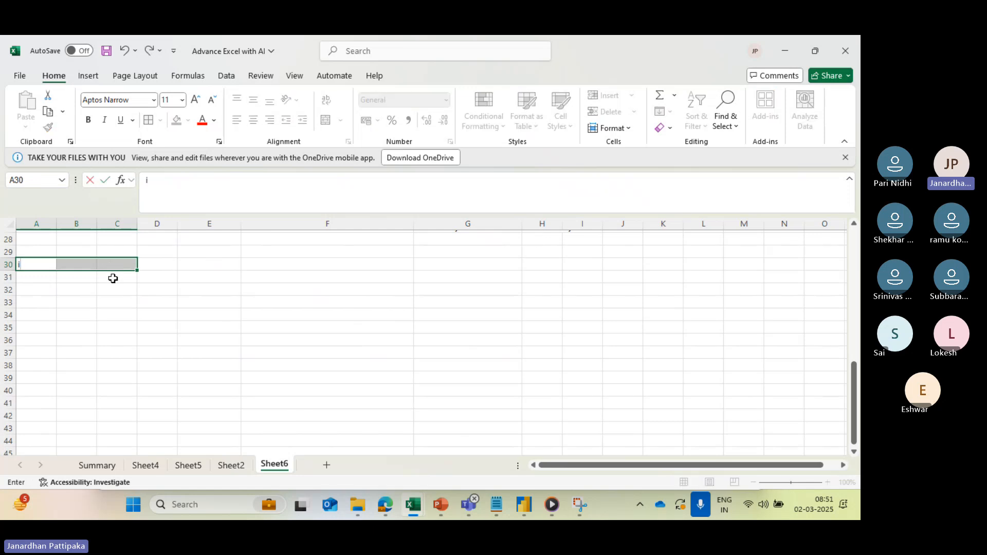
key("BackSpace")
key("Caps_Lock")
type("IF")
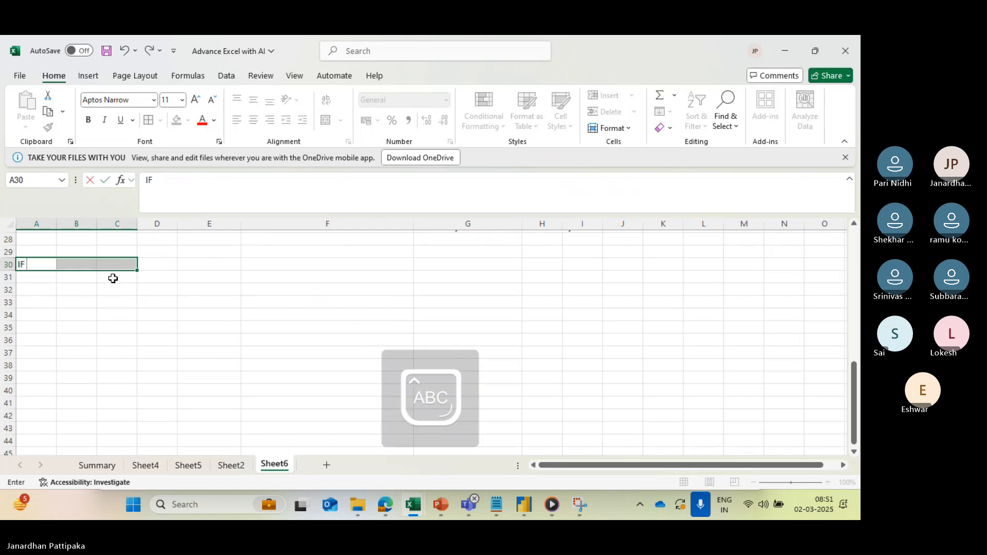
key("Caps_Lock")
type("condition w")
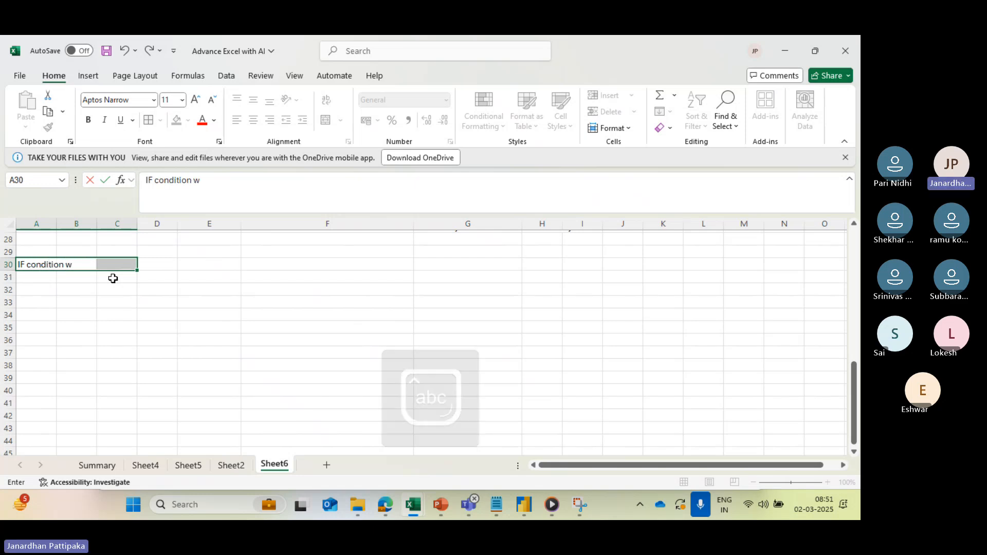
type("ith sum")
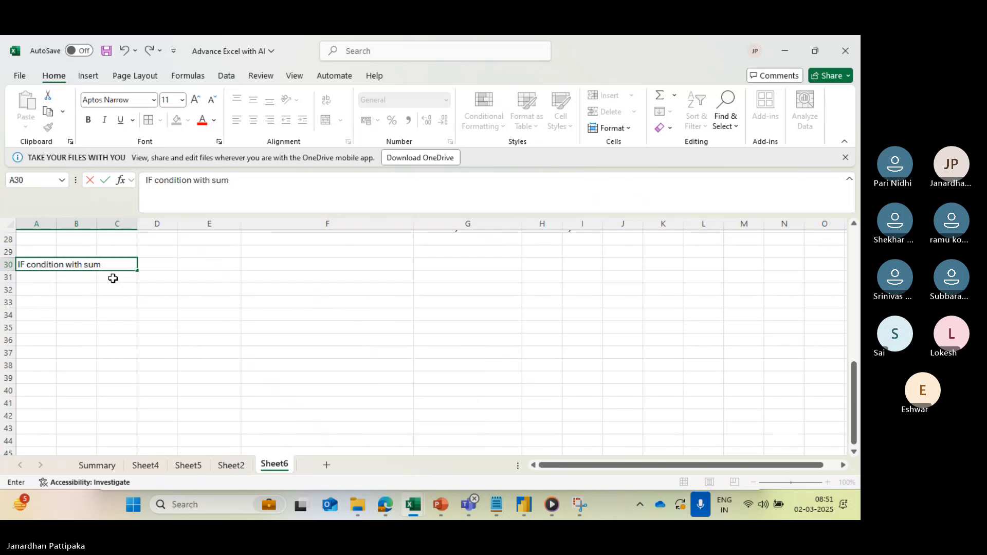
left_click(61, 334)
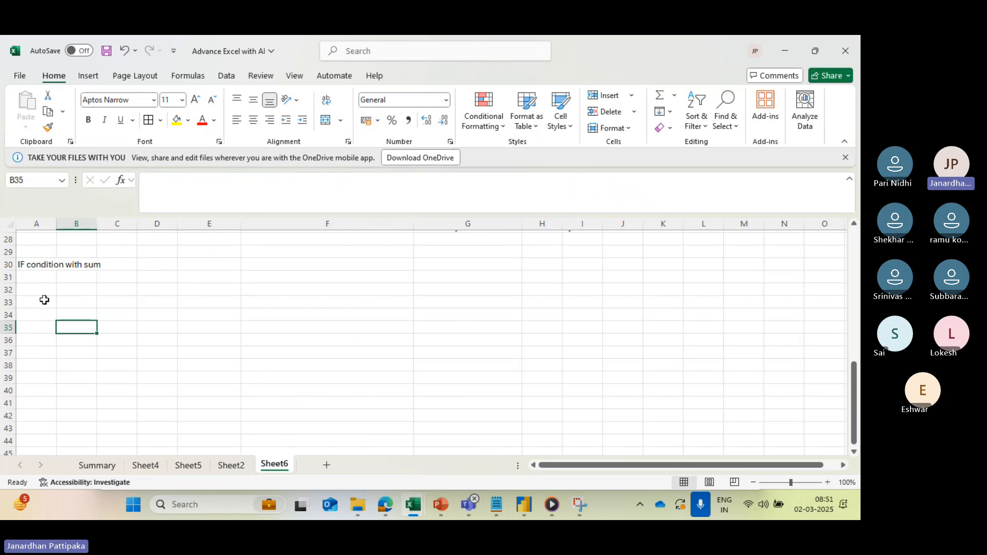
left_click(44, 292)
key("XF86MonBrightnessDown")
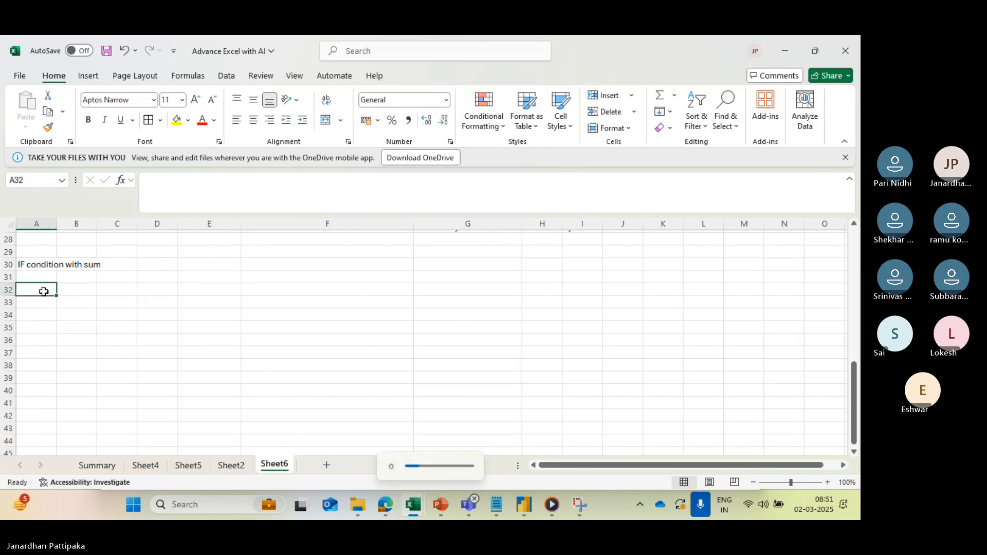
type("Nam")
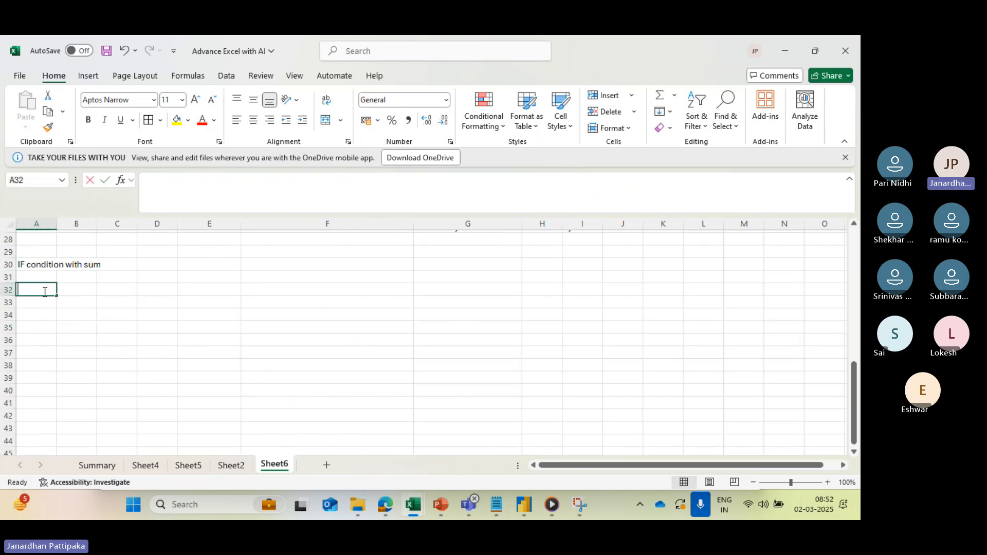
type("e")
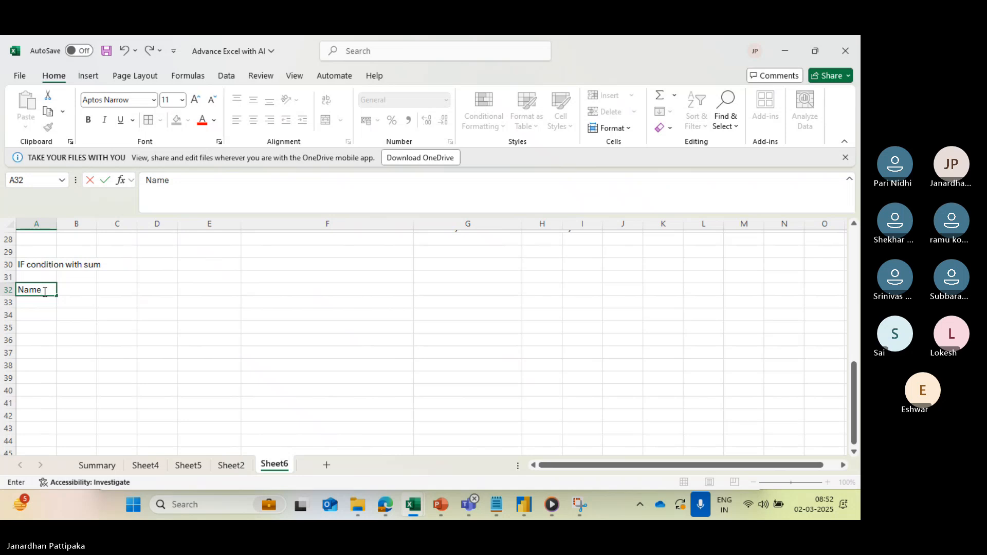
type("phy")
key("Tab")
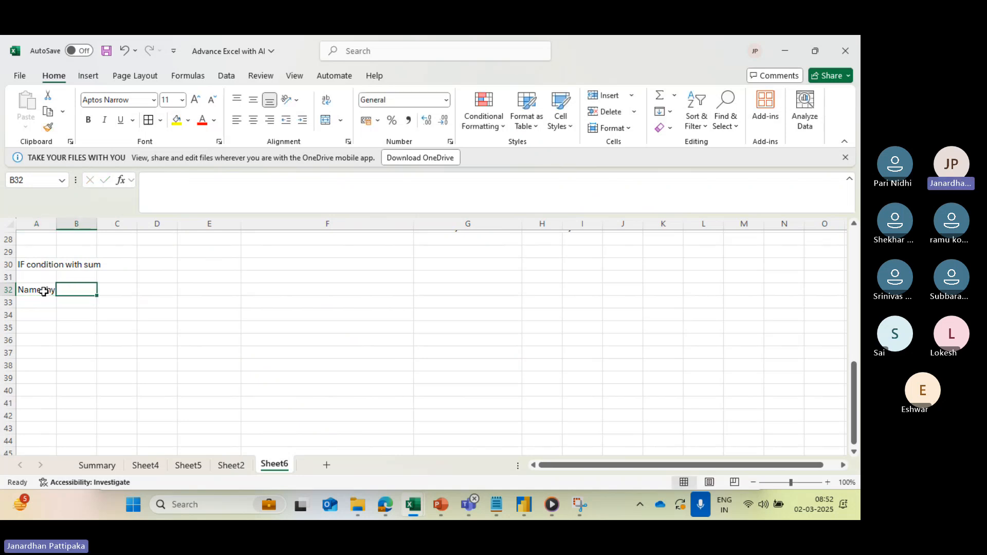
type("che")
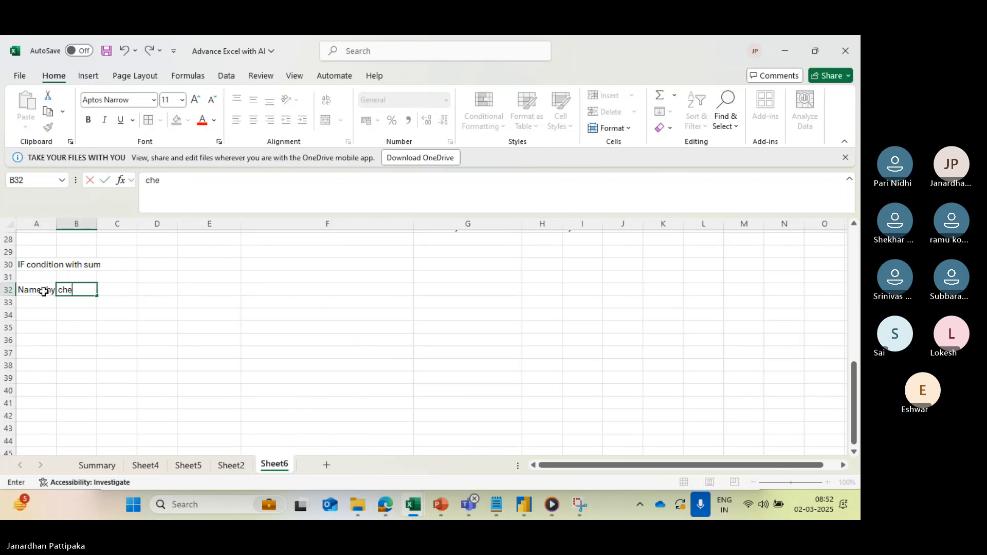
type("m")
key("Tab")
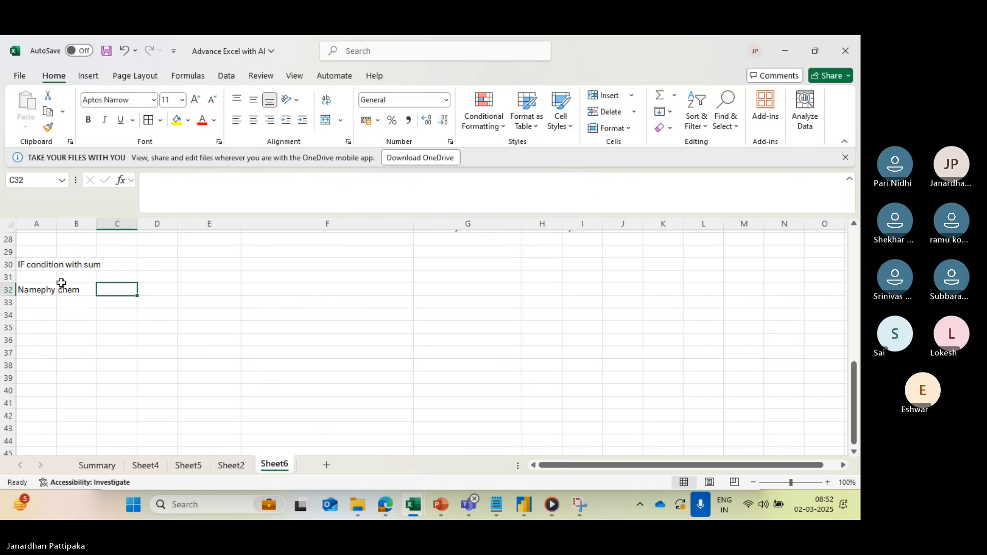
- Replace the whole text of A32 with the column header "Name"
left_click(49, 290)
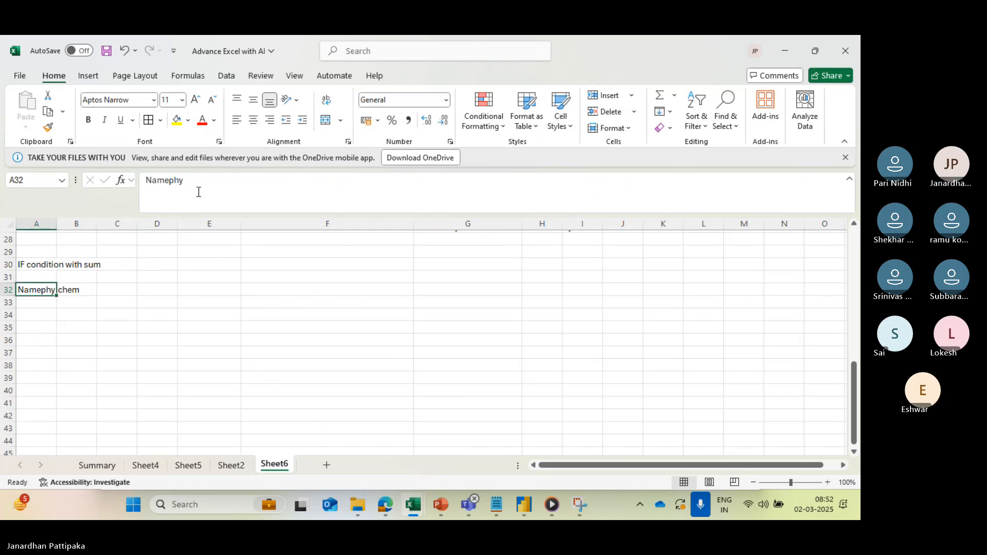
left_click_drag(181, 181, 123, 184)
key("BackSpace")
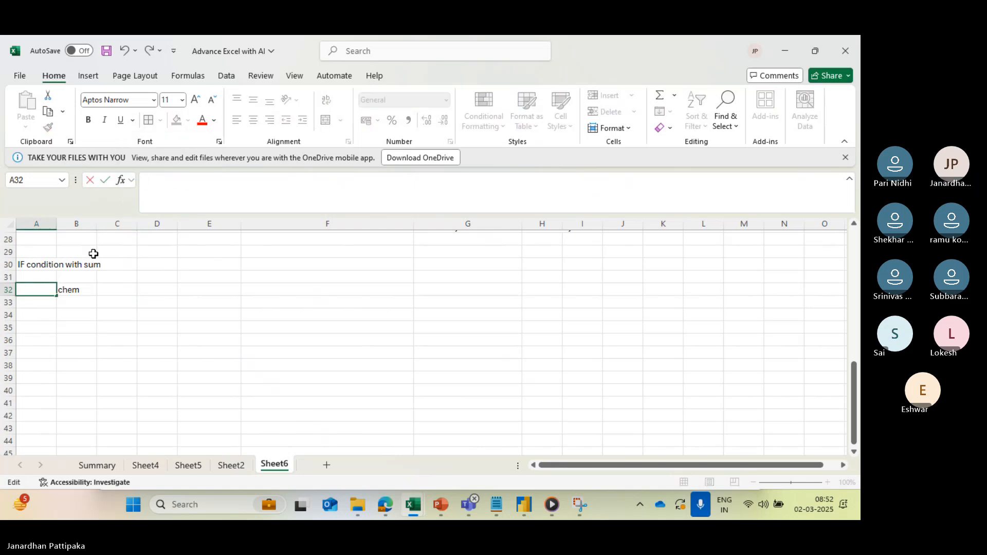
type("Name")
- Enter the subject headers "phy", "chem" and "maths" in B32, C32 and D32, replacing the existing text in B32
left_click(69, 292)
key("BackSpace")
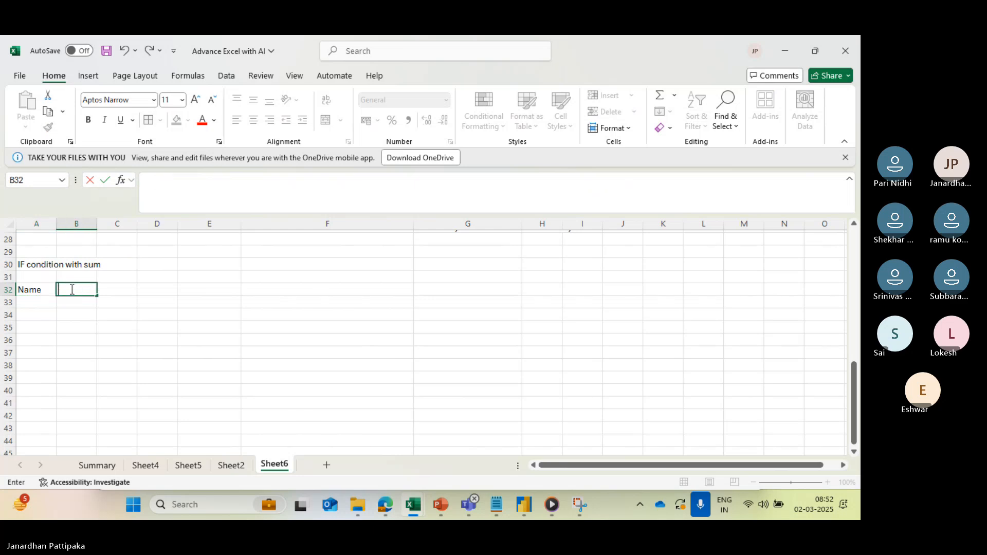
type("phy")
key("Tab")
type("chem")
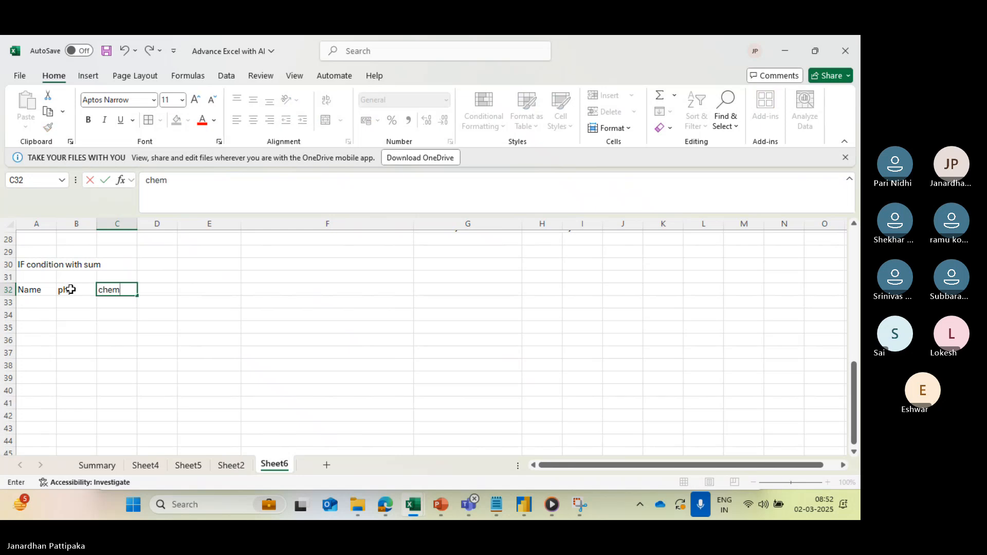
key("Tab")
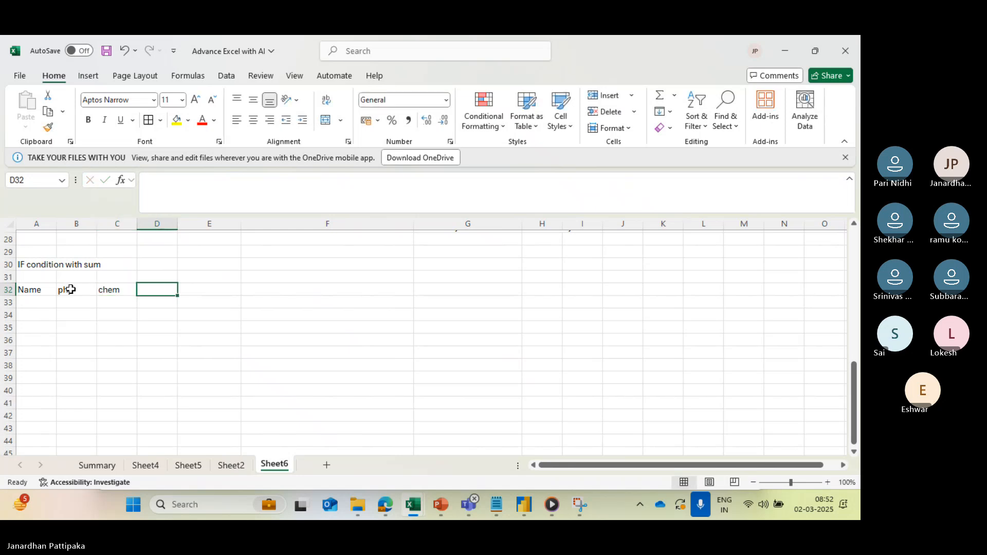
type("maths")
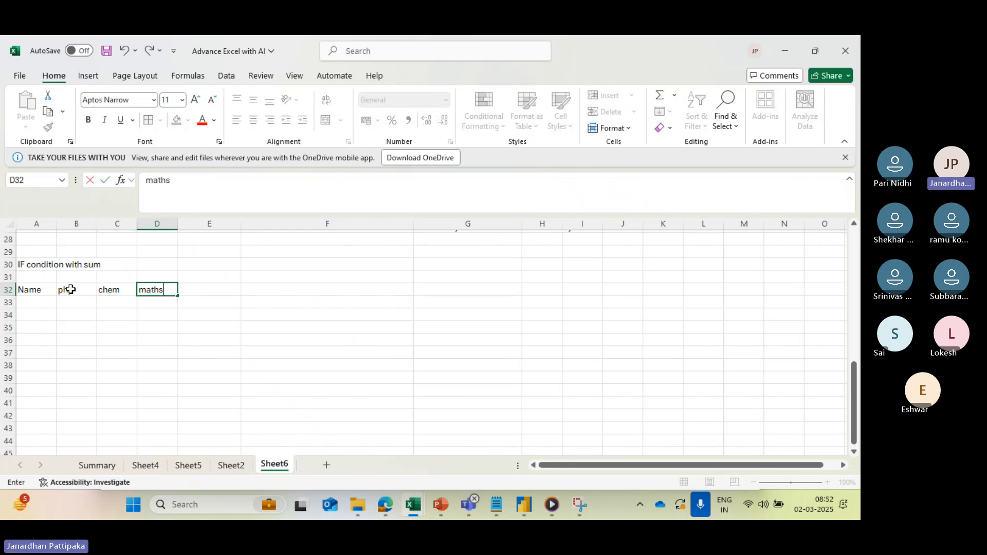
left_click(44, 302)
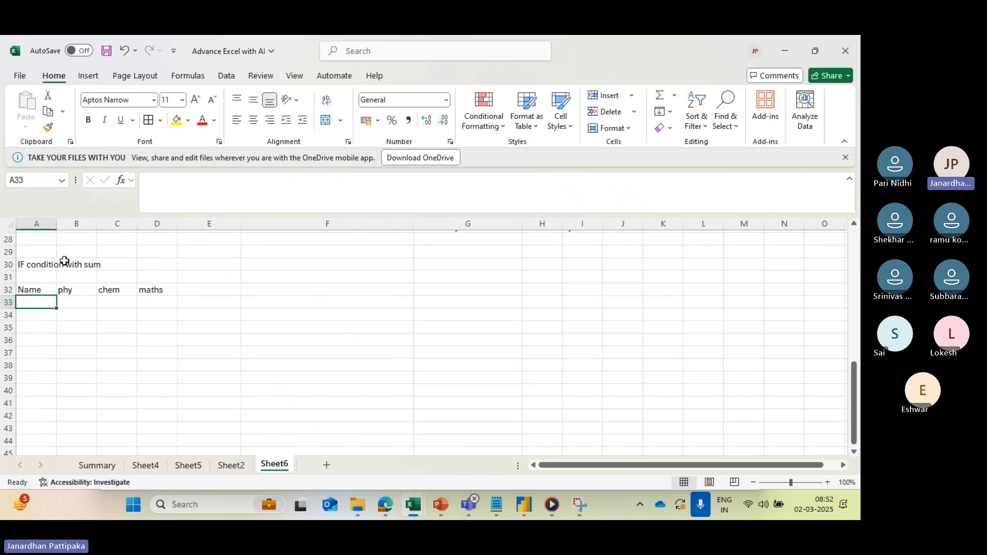
- Copy the three student names from A25:A27 into the new table starting at A33
scroll(64, 261, "up", 2)
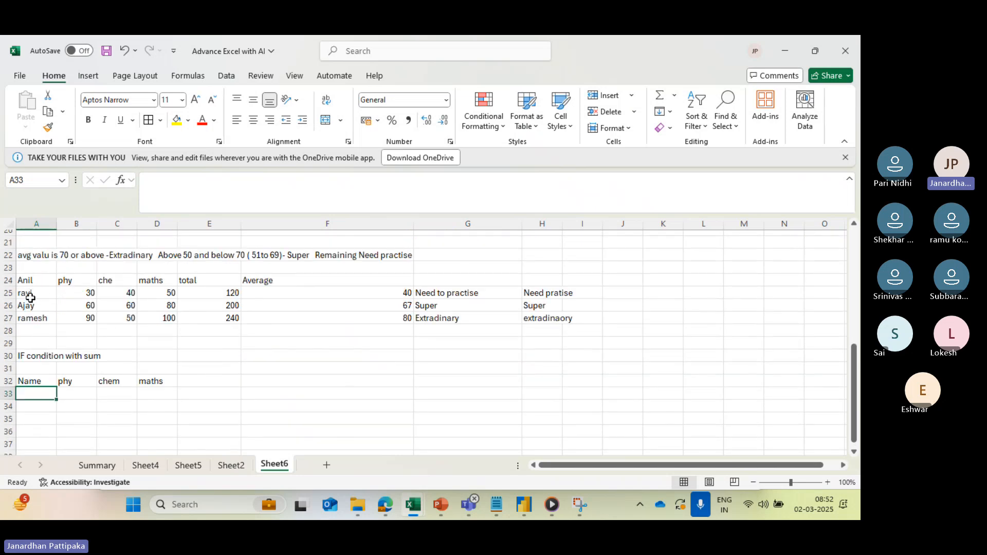
left_click_drag(30, 298, 35, 317)
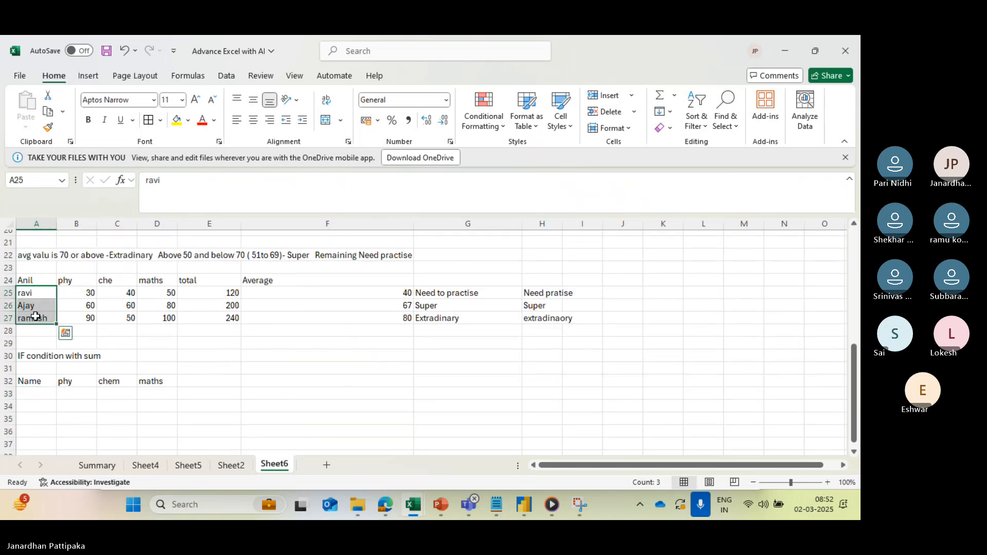
key("ctrl+c")
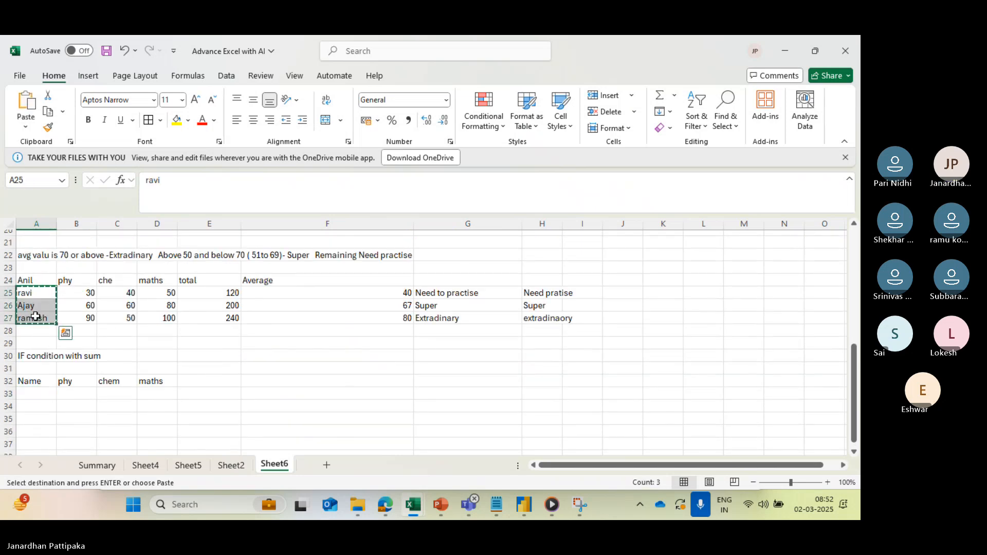
left_click(31, 397)
key("ctrl+v")
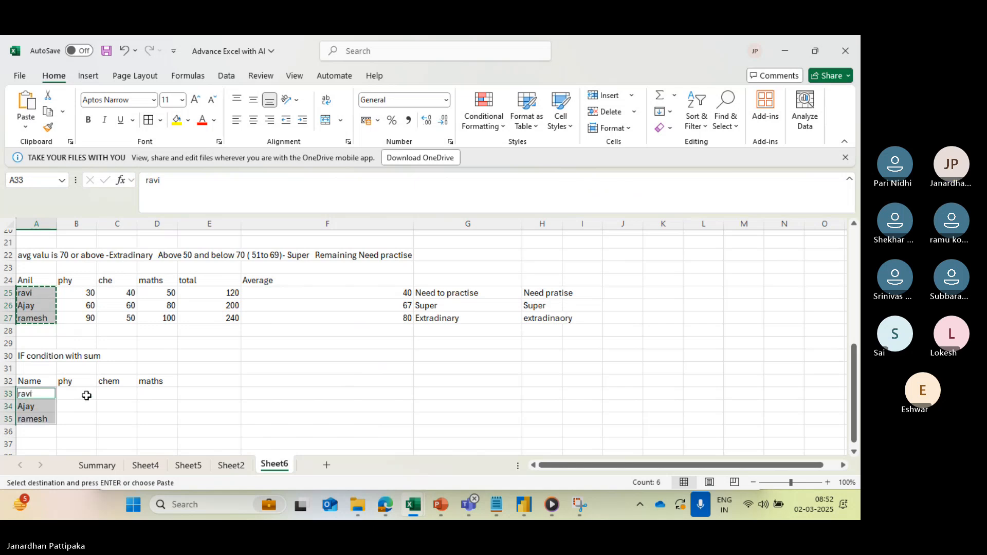
- Copy the students' phy, che and maths marks from B25:D27 into the new table starting at B33
scroll(86, 396, "down", 1)
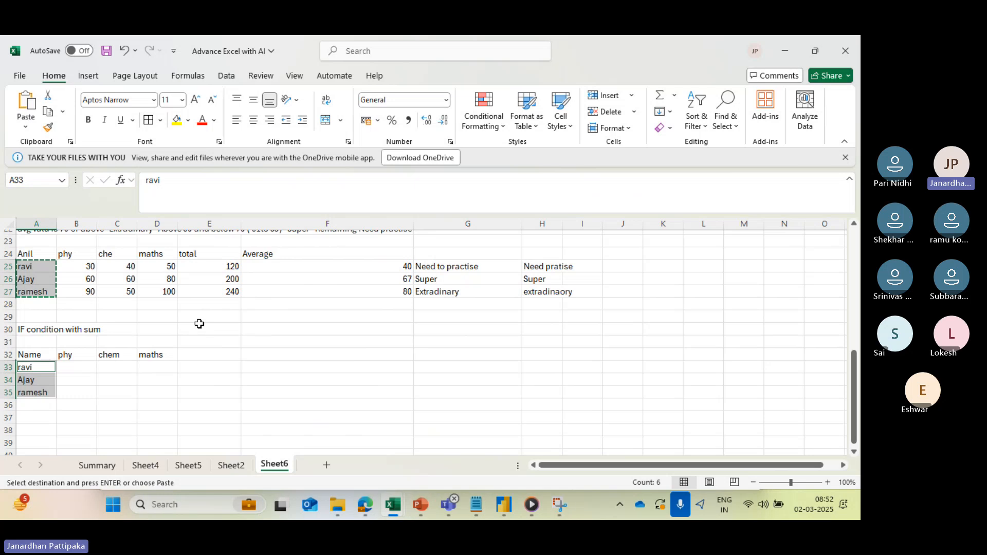
left_click_drag(77, 266, 169, 289)
key("ctrl+c")
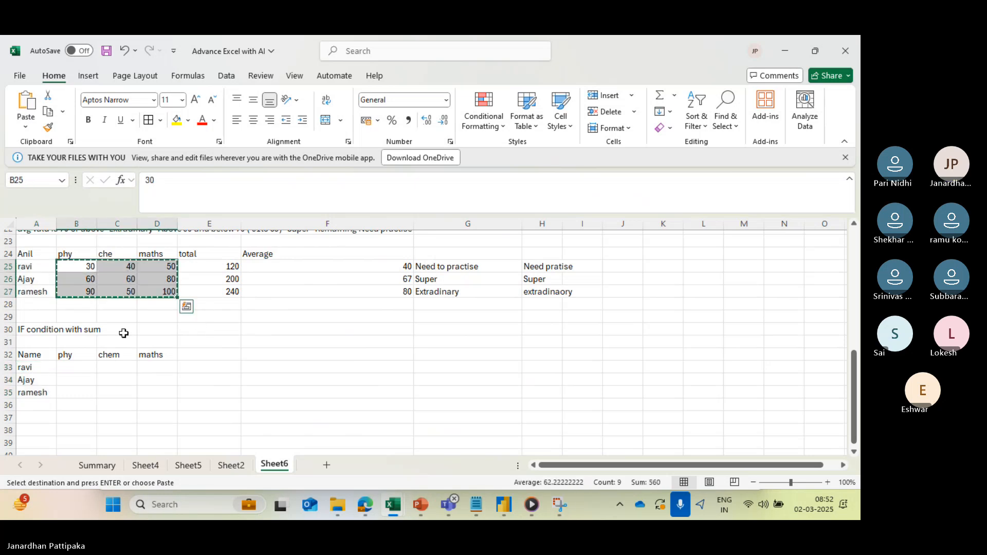
left_click(70, 367)
key("ctrl+v")
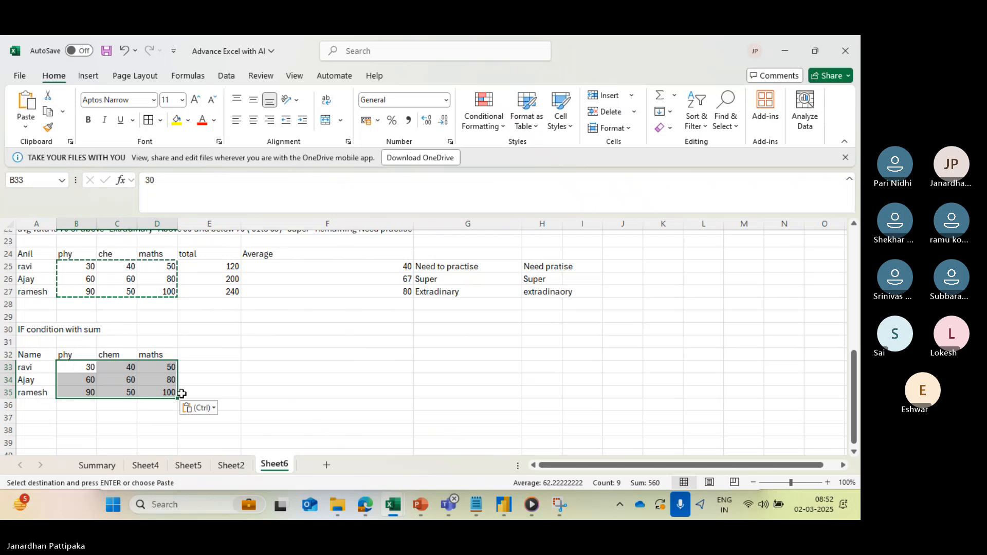
key("Escape")
- Merge cells A37 to F37 into one cell below the new table, without centring
scroll(314, 423, "down", 2)
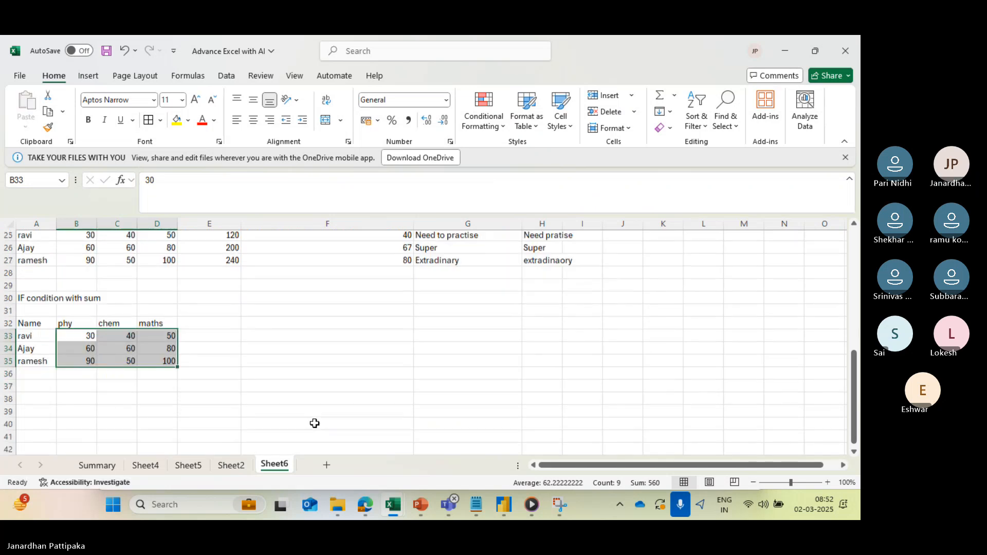
scroll(315, 423, "down", 3)
scroll(201, 365, "up", 2)
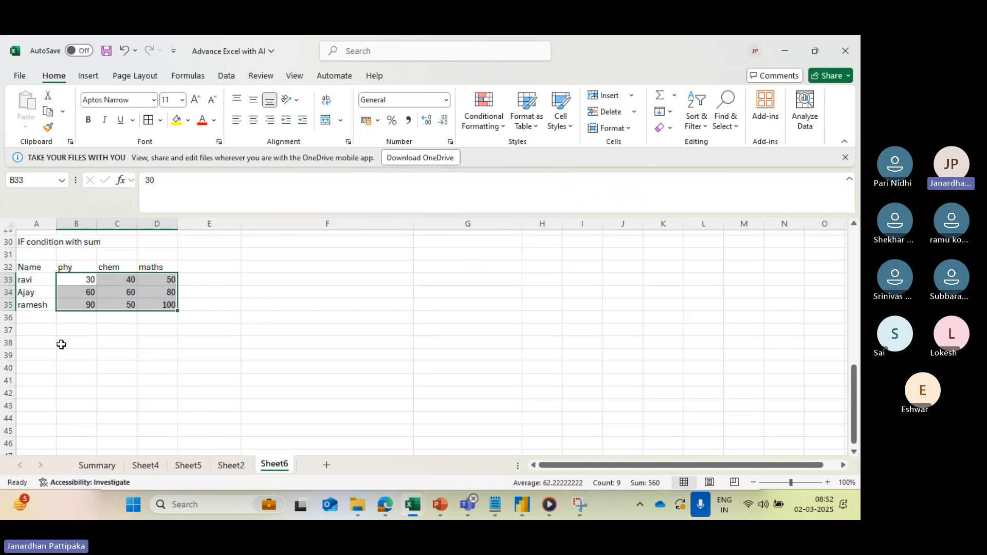
left_click_drag(41, 335, 300, 329)
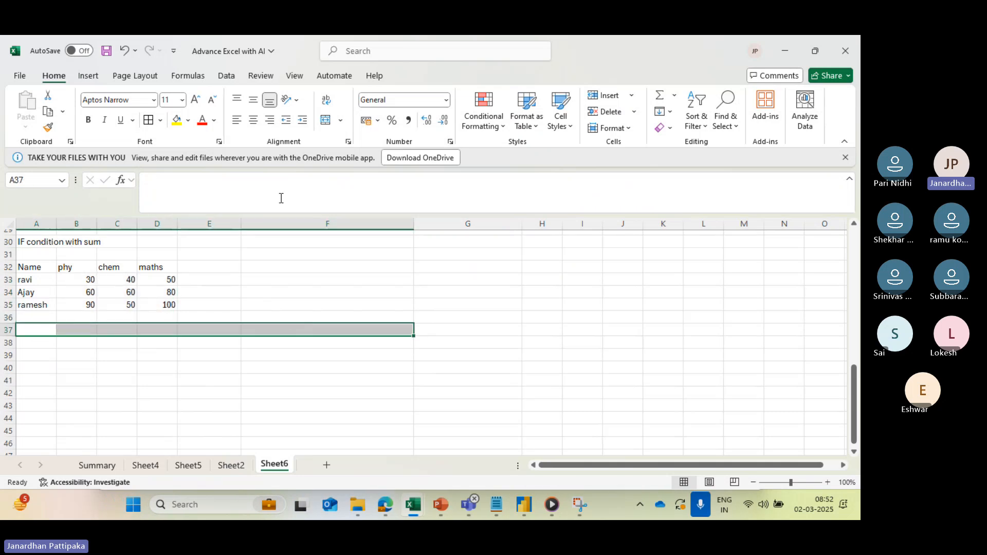
left_click(341, 120)
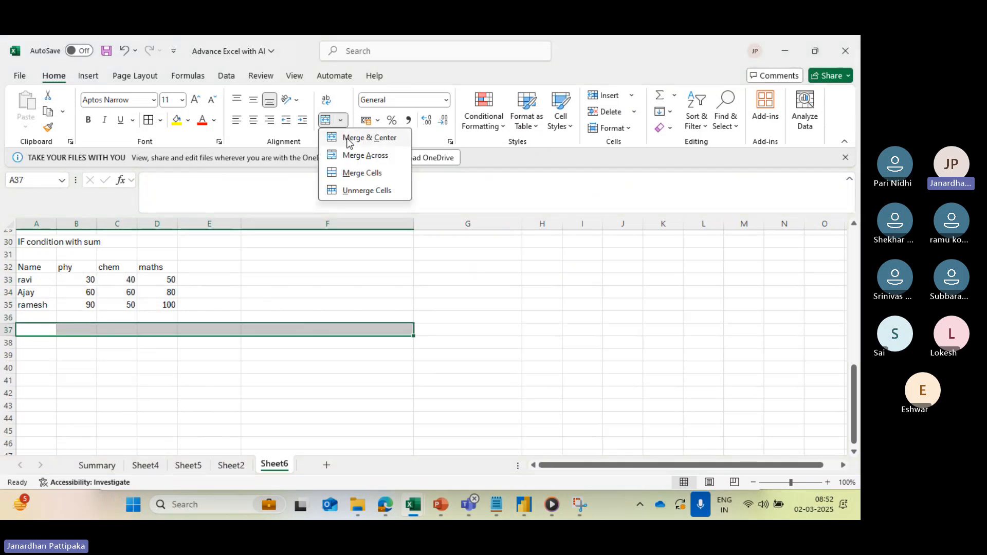
left_click(357, 177)
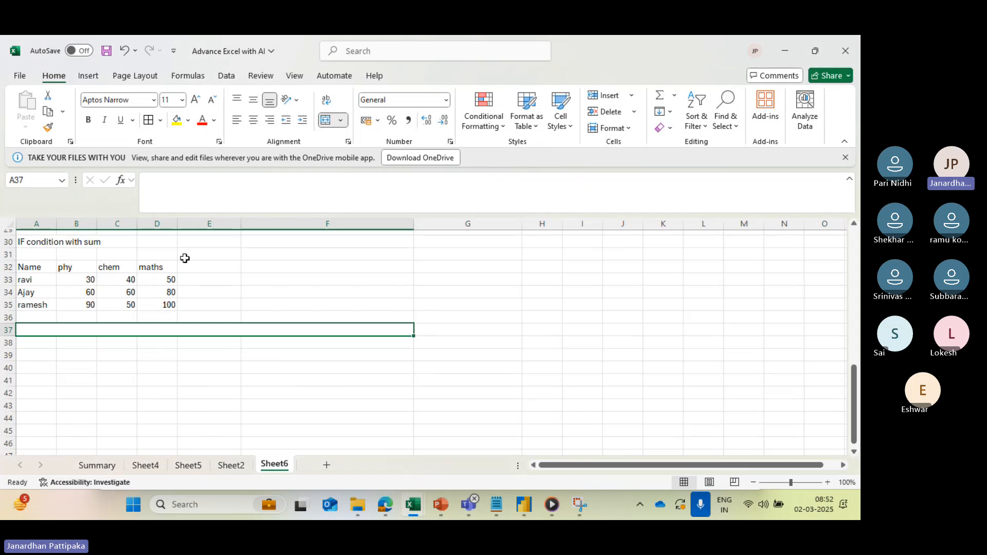
- Enter the task description "caluculate sum of marks which are more than or equalk to 40 marks" in merged cell A37
type("calu")
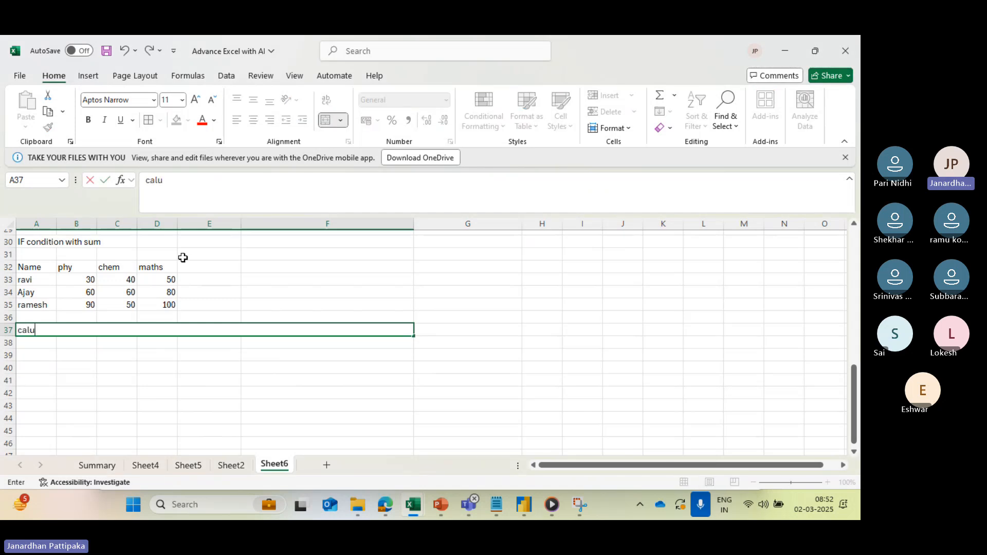
type("culate")
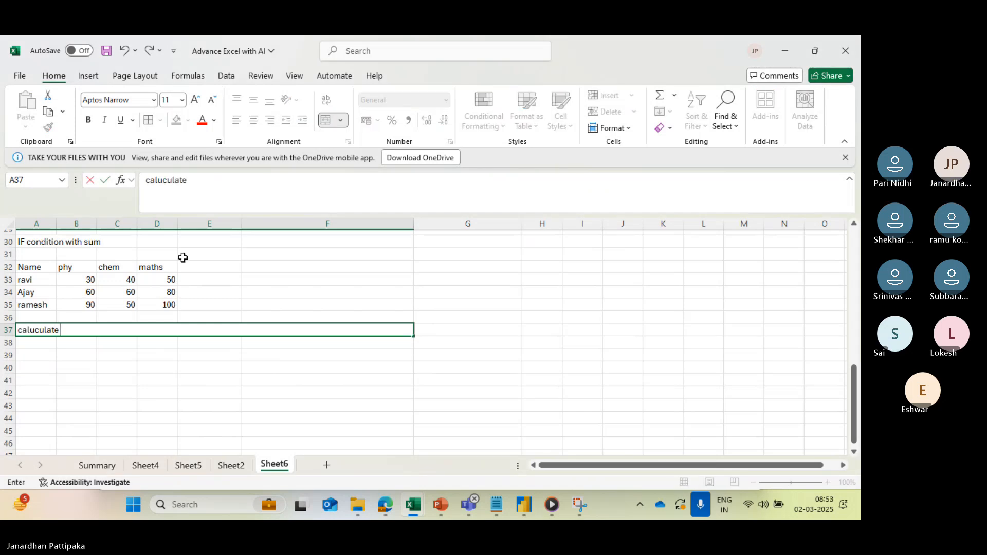
type(" sum of mar")
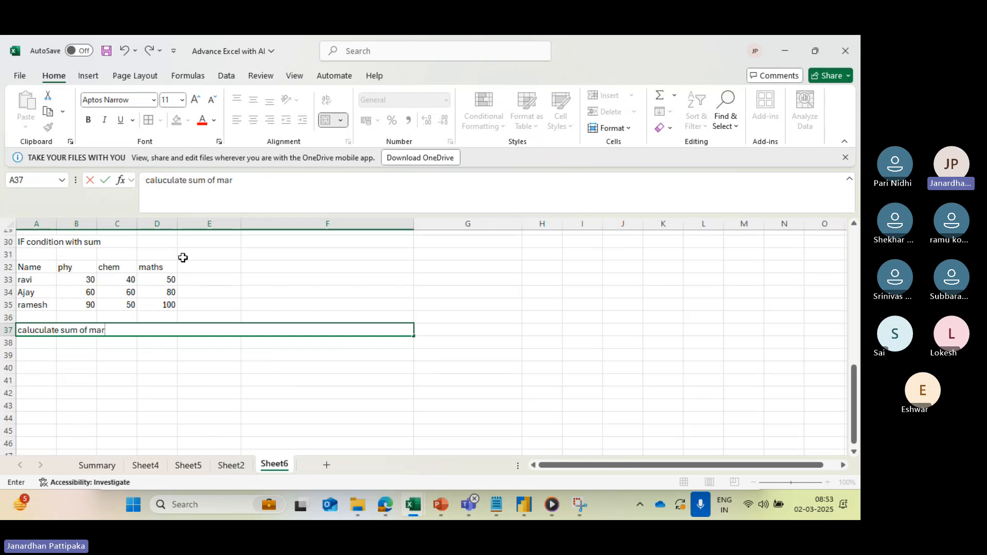
type("ks")
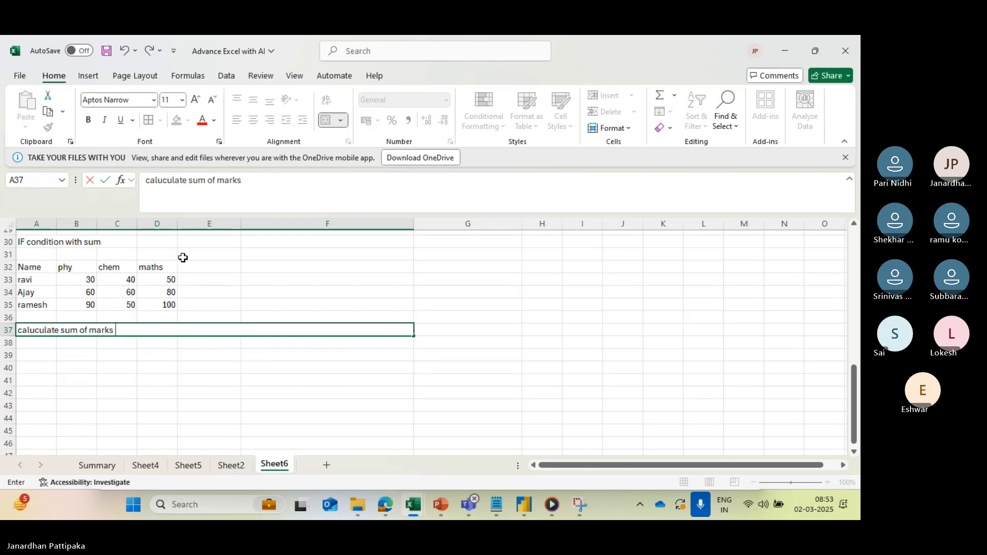
type(" which are more")
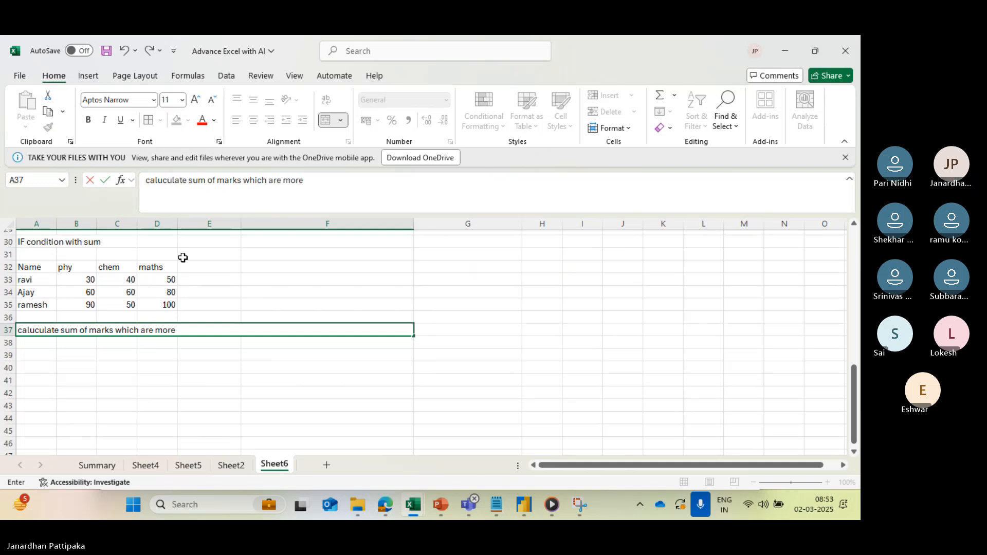
type(" than")
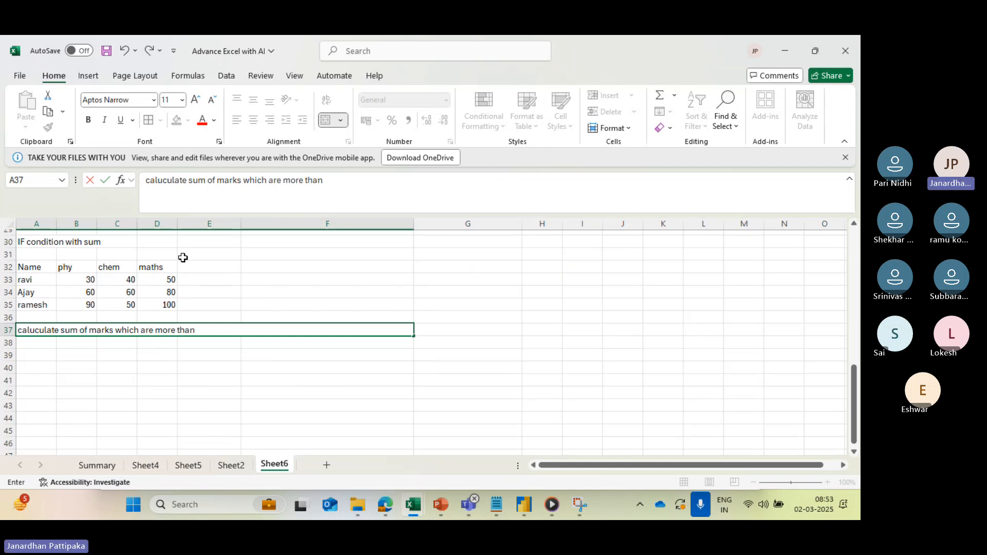
type(" or eq")
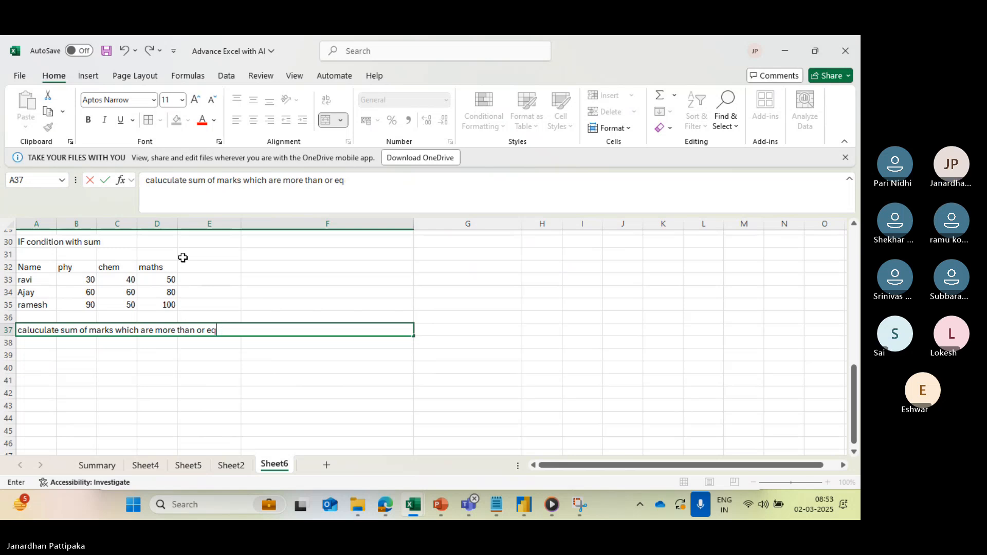
type("uualk to 40 marks")
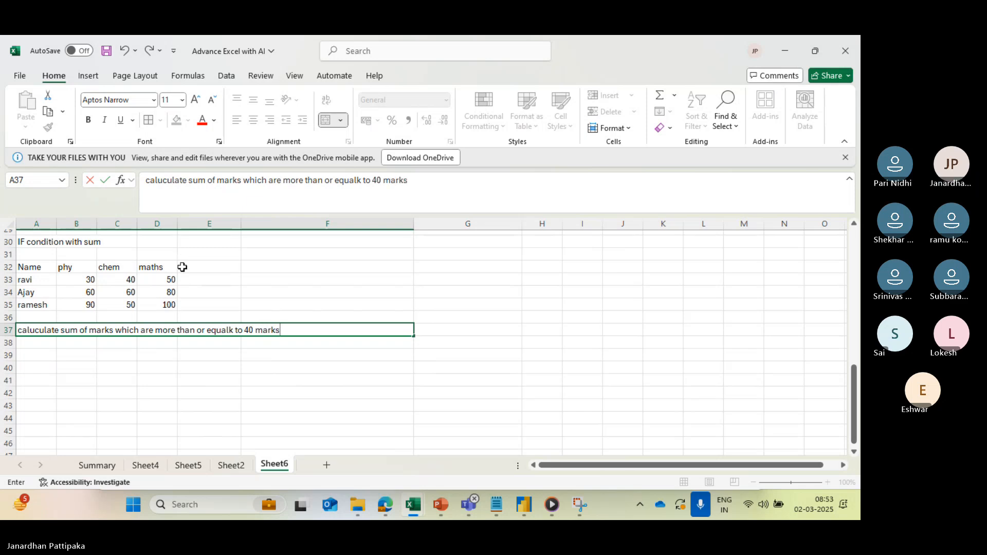
left_click(173, 359)
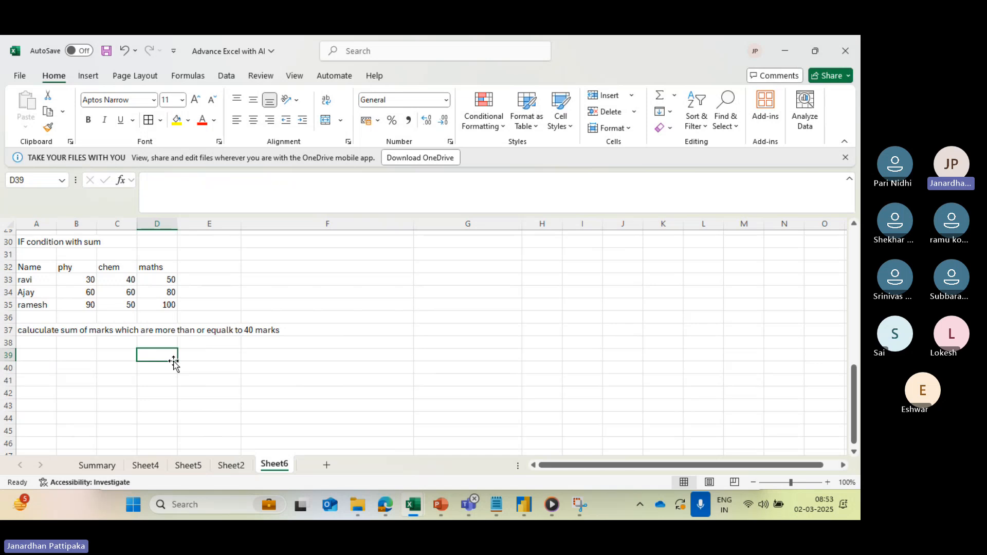
- Correct the misspelled word "equalk" to "equal" in the task description in A37
left_click(226, 332)
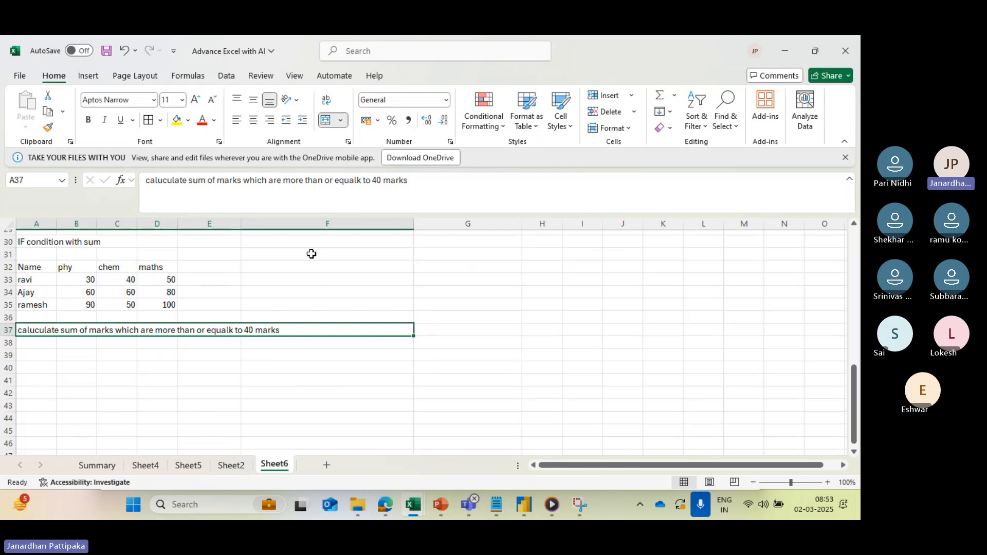
left_click(361, 180)
key("BackSpace")
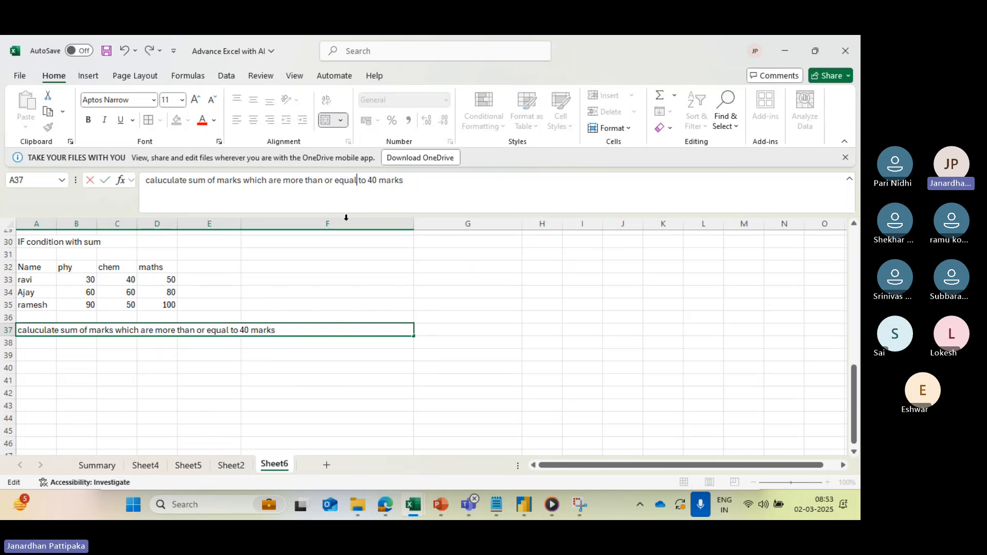
left_click(210, 379)
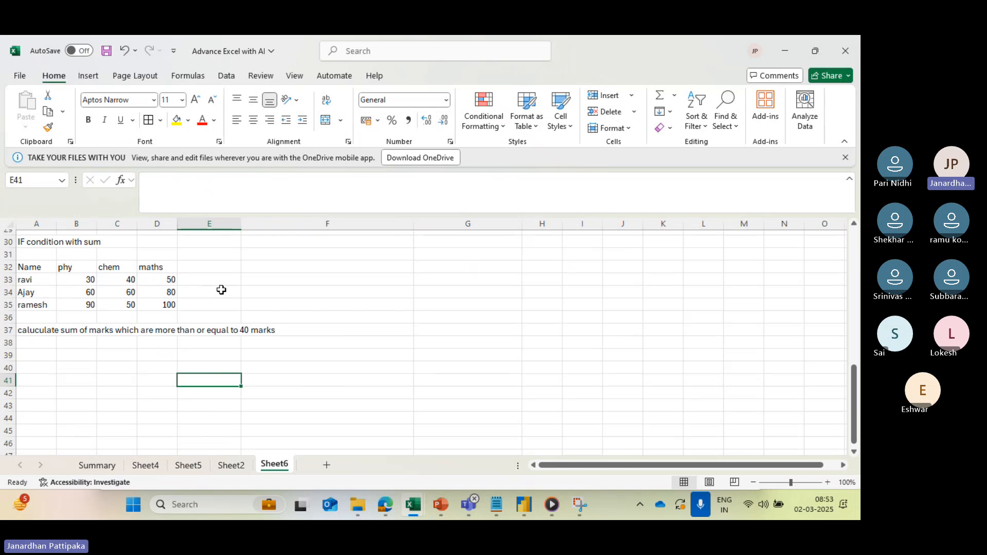
- Add the column header "total" in E32, beside the maths header
left_click(207, 268)
type("total")
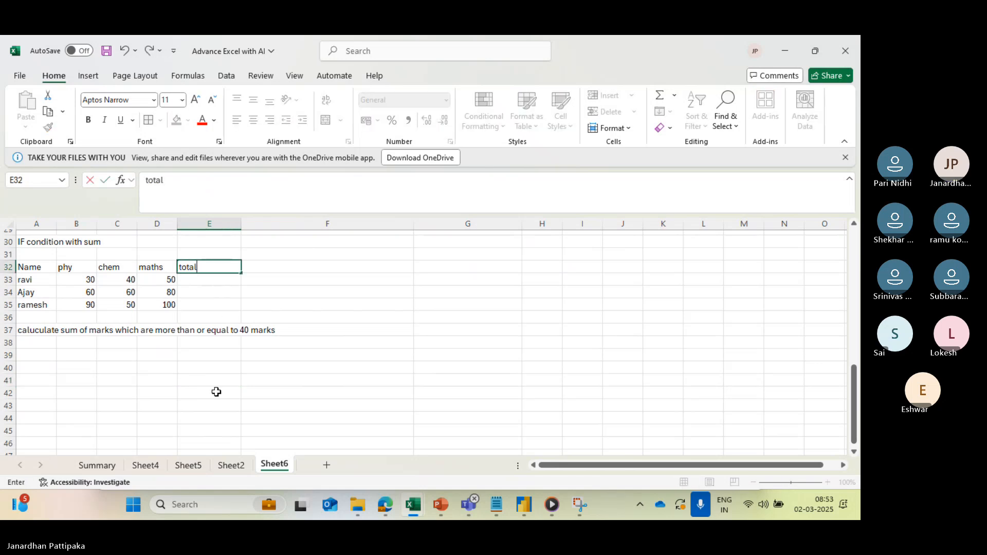
left_click(221, 375)
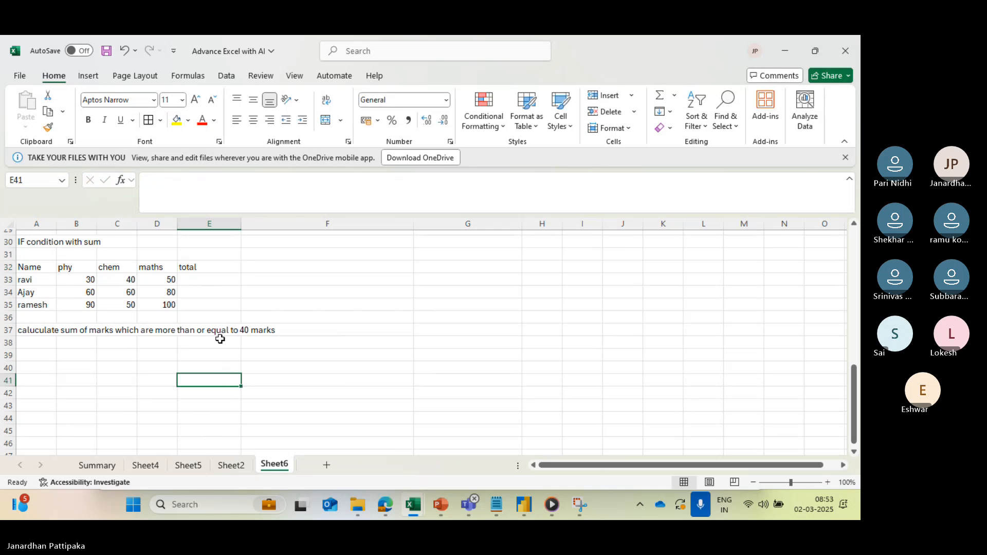
- Total each student's marks with =SUM(B33:D33) in E33 and fill the formula down to E35
left_click(197, 281)
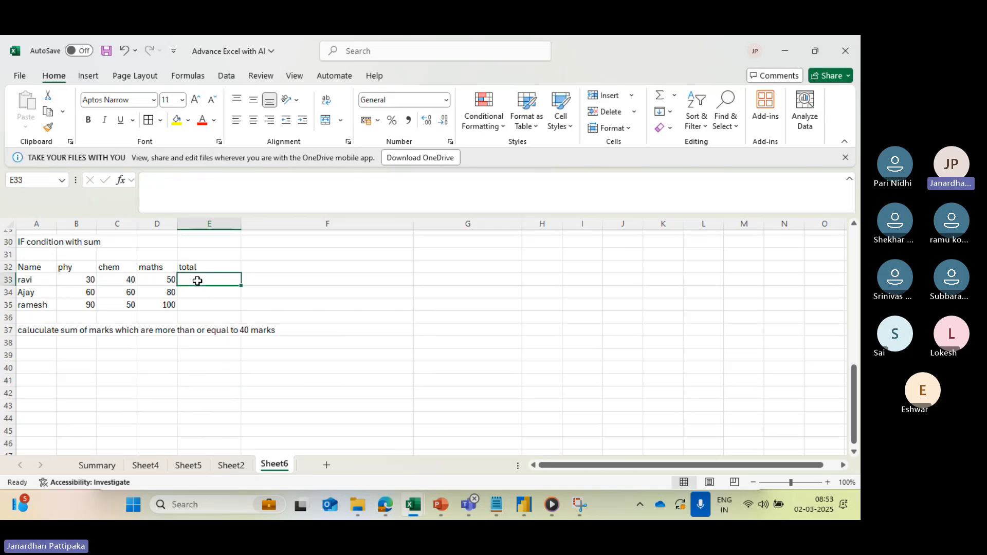
key("alt+equal")
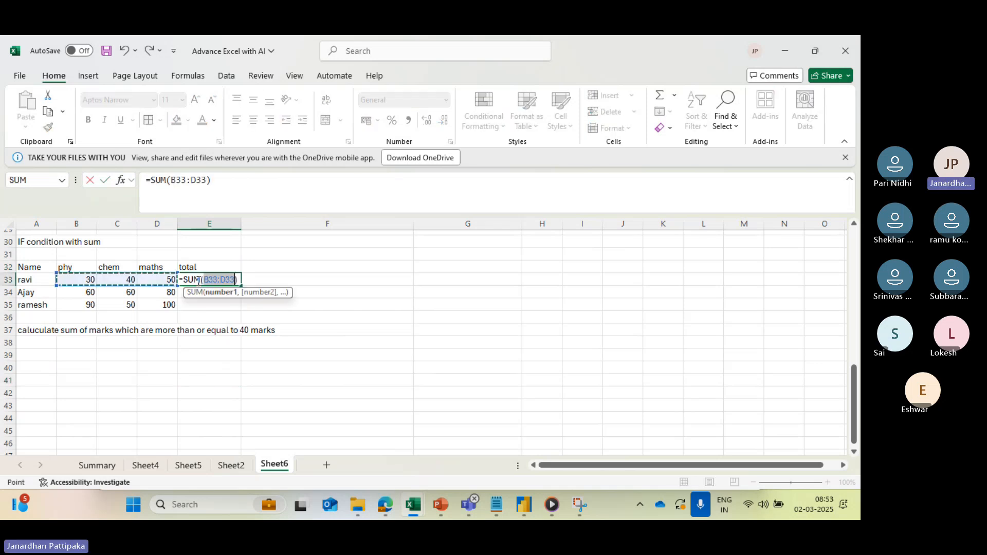
key("Return")
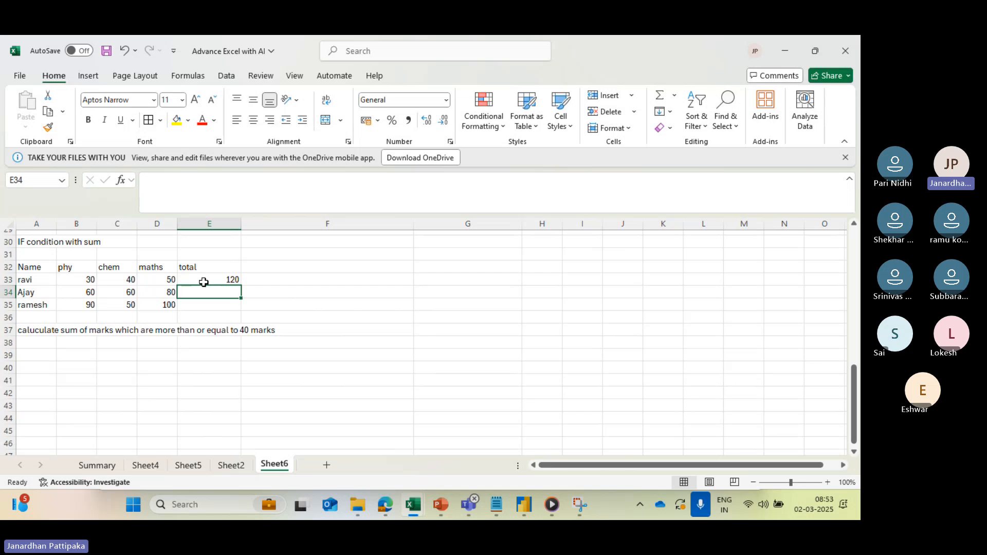
left_click(230, 279)
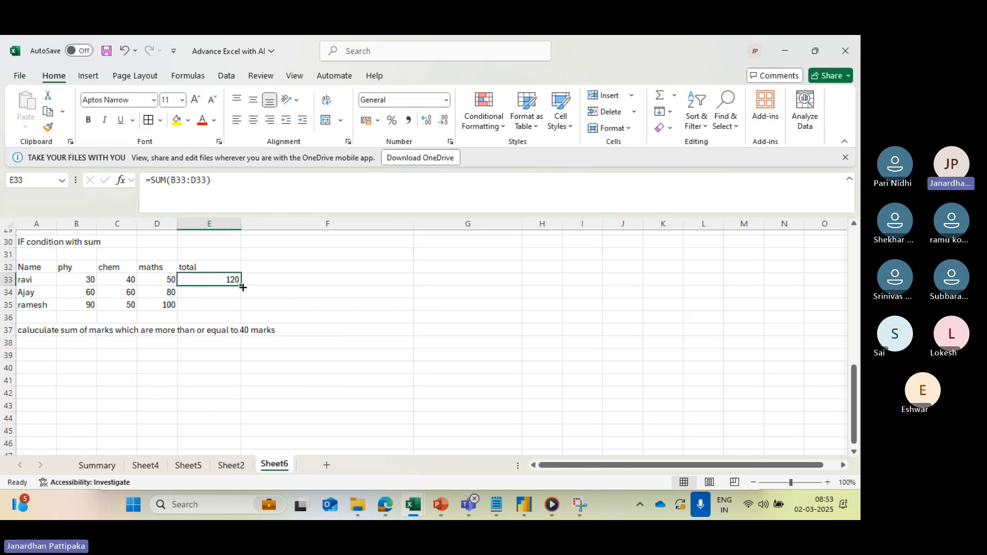
left_click_drag(240, 287, 241, 308)
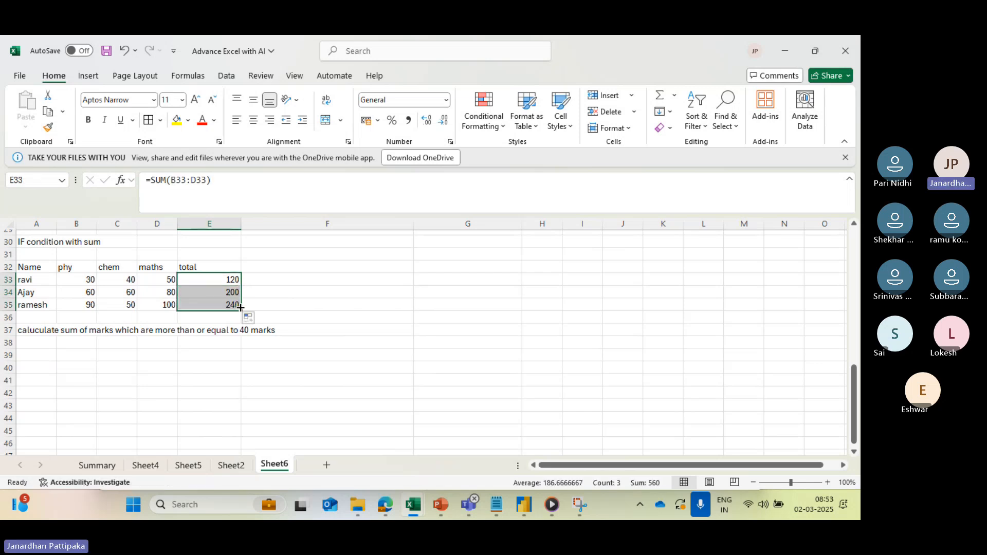
- Add the column header "sum if" in F32 and make the task description in A37 bold
left_click(269, 269)
type("sum if")
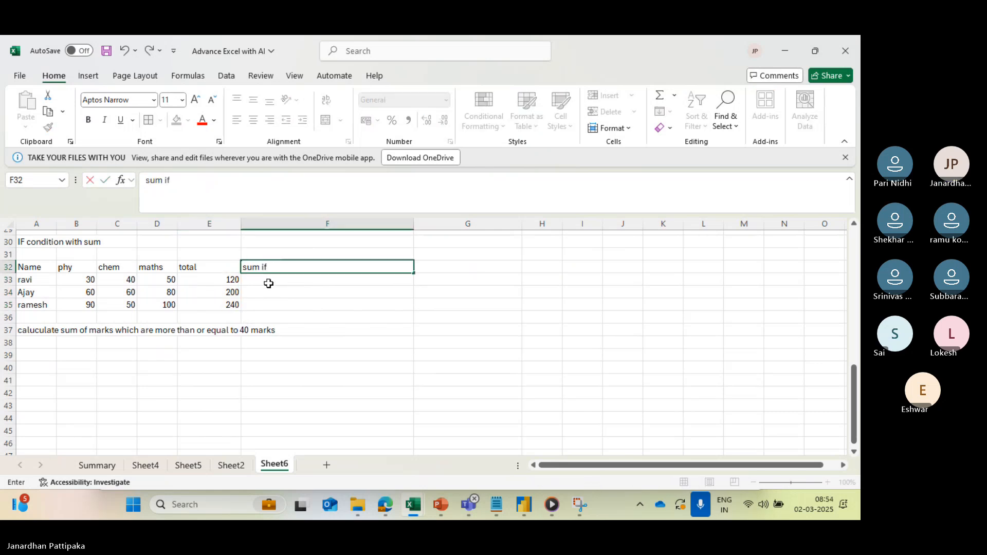
left_click(267, 283)
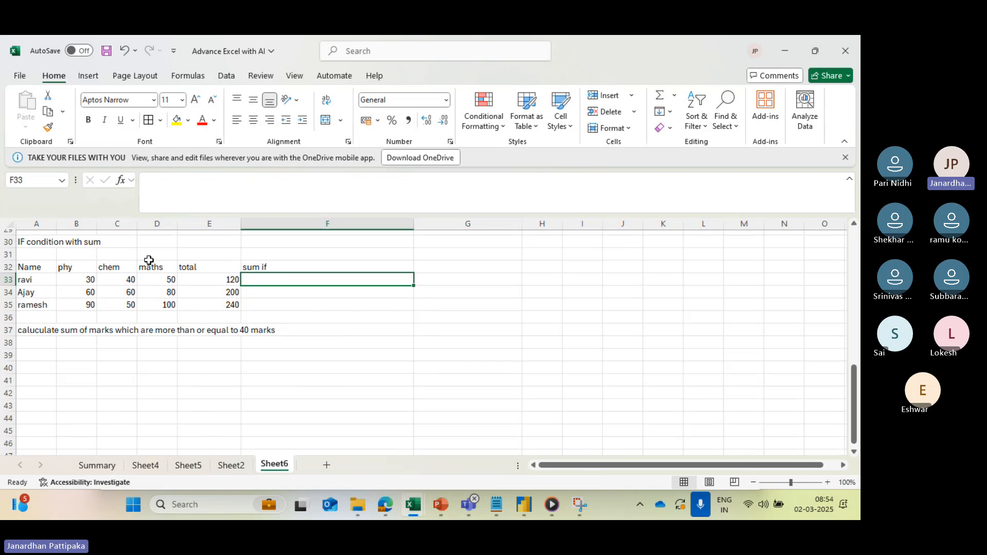
left_click(66, 333)
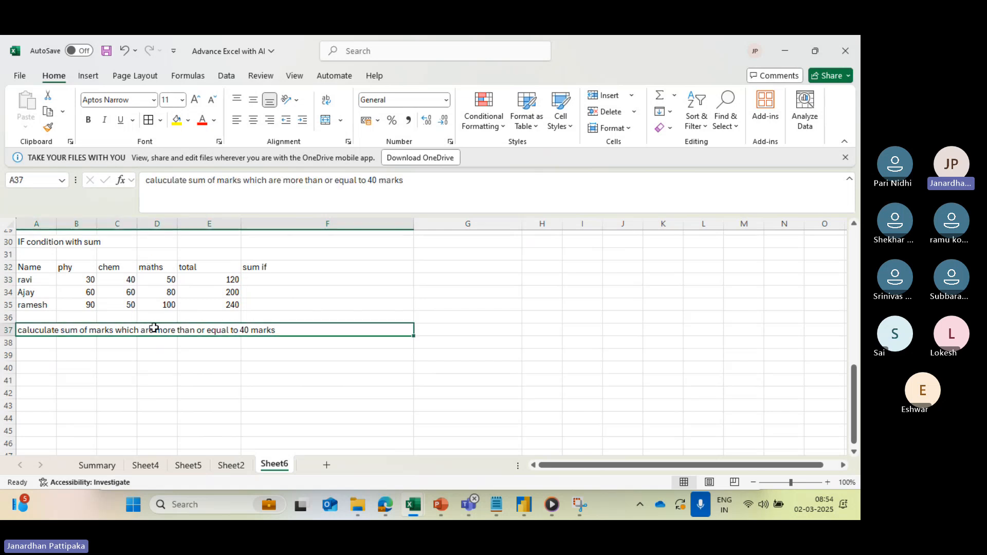
left_click(88, 121)
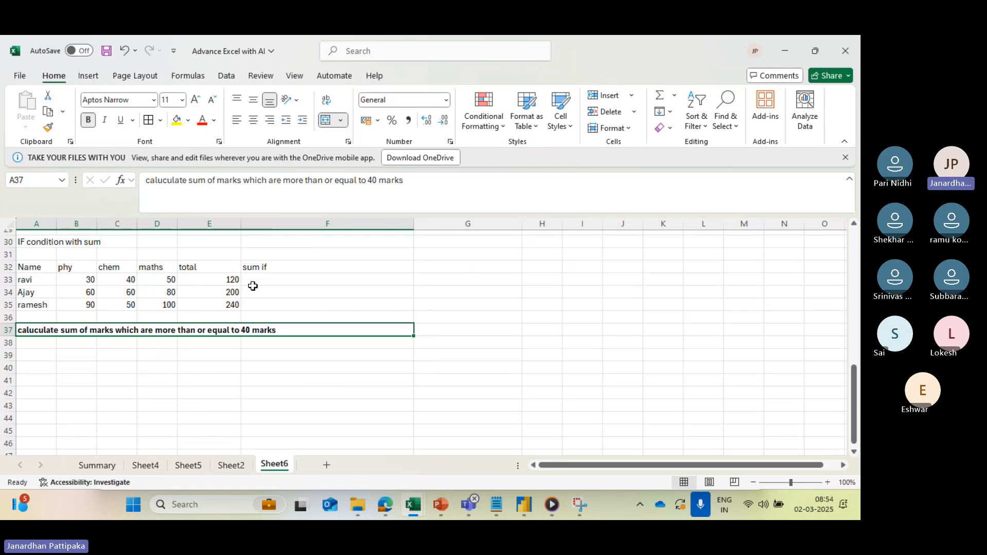
- Enter the formula =SUMIF(B33:D33,">=40") in F33 and fill it down to F35
left_click(280, 278)
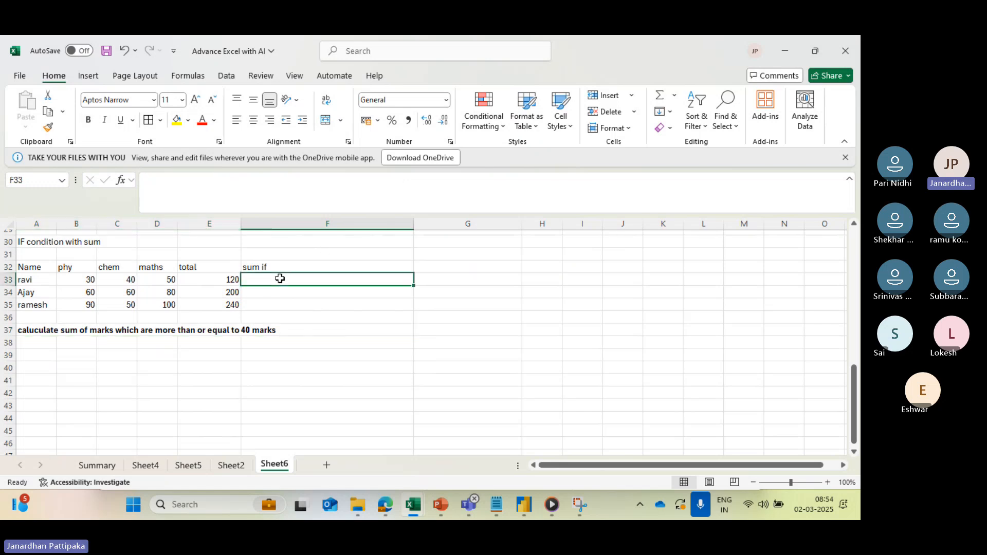
type("=sum")
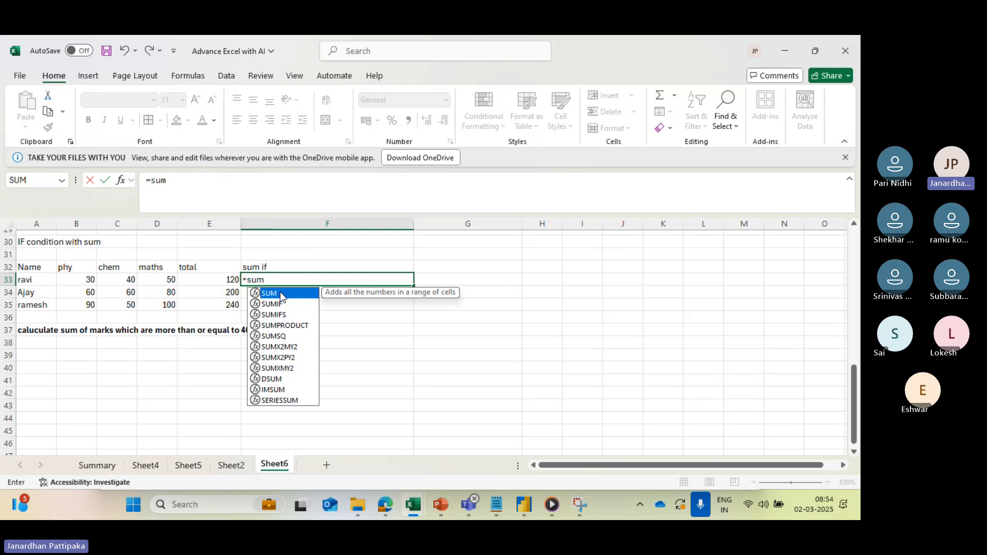
left_click(278, 304)
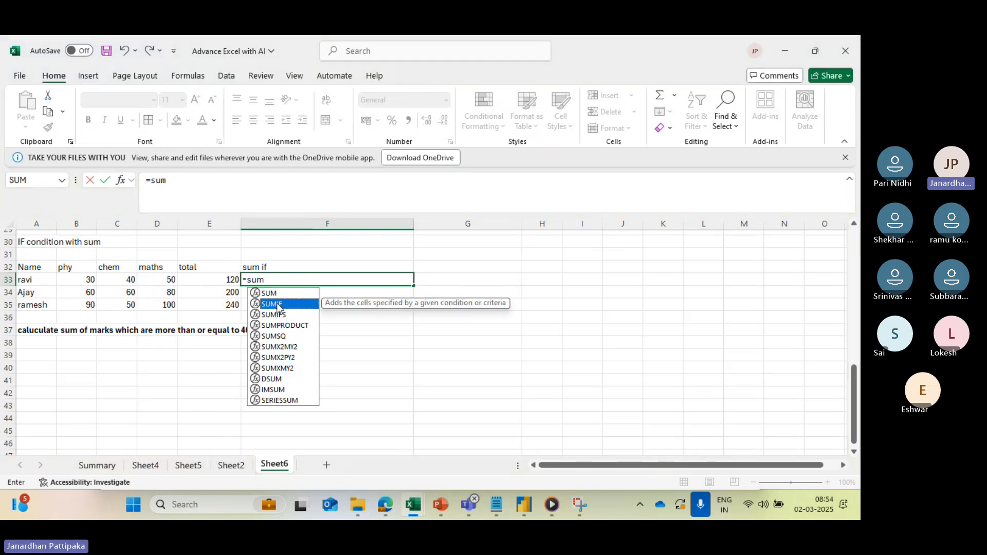
double_click(278, 305)
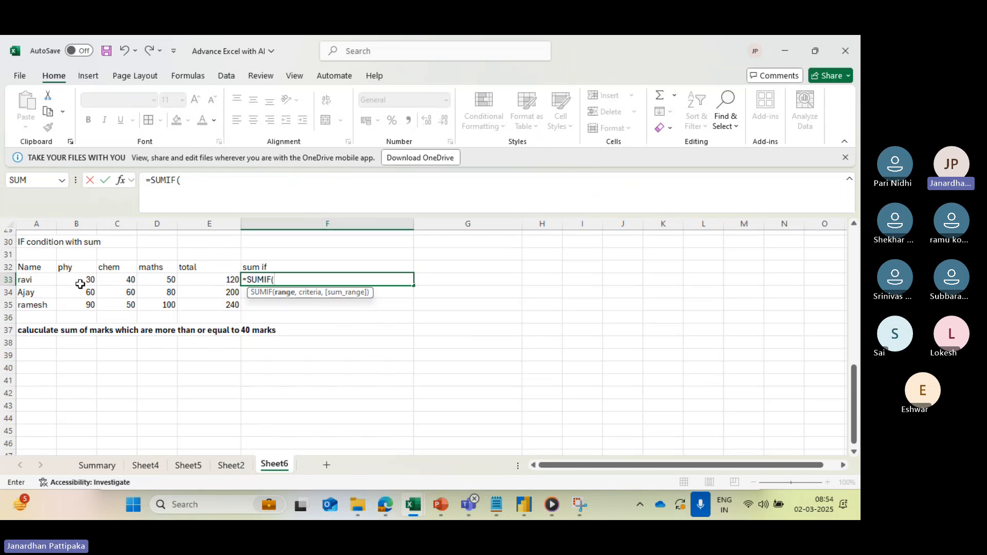
left_click_drag(78, 281, 148, 286)
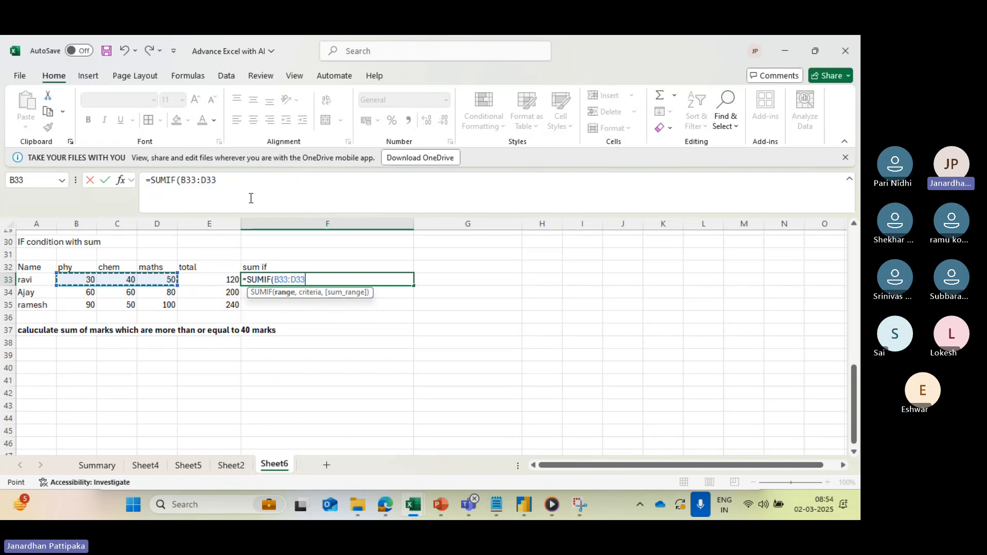
left_click(223, 179)
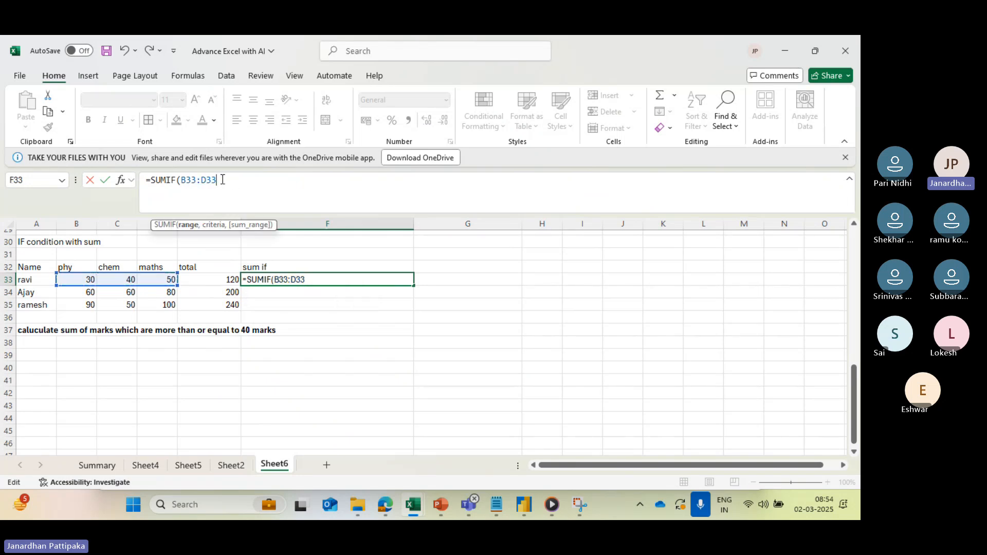
type(",\">=")
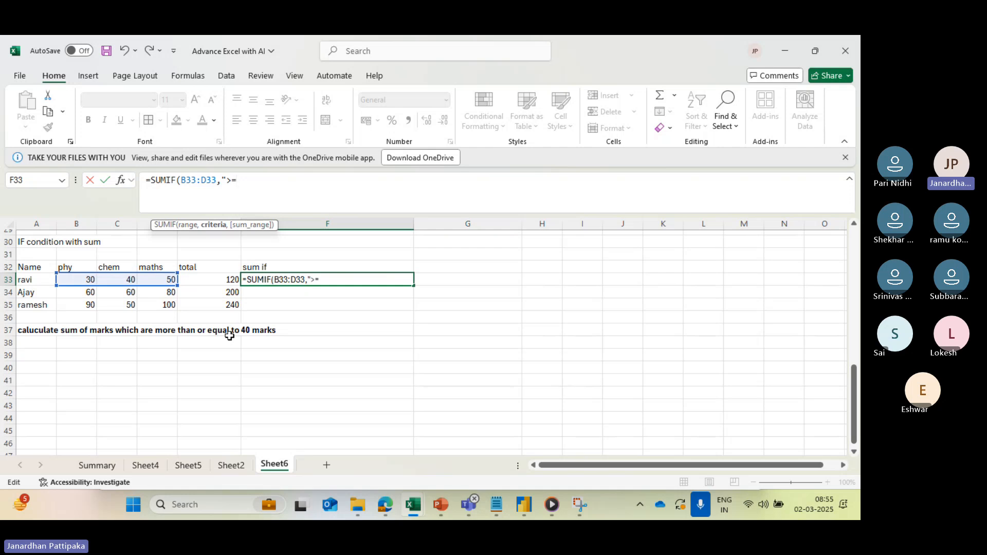
type("40")
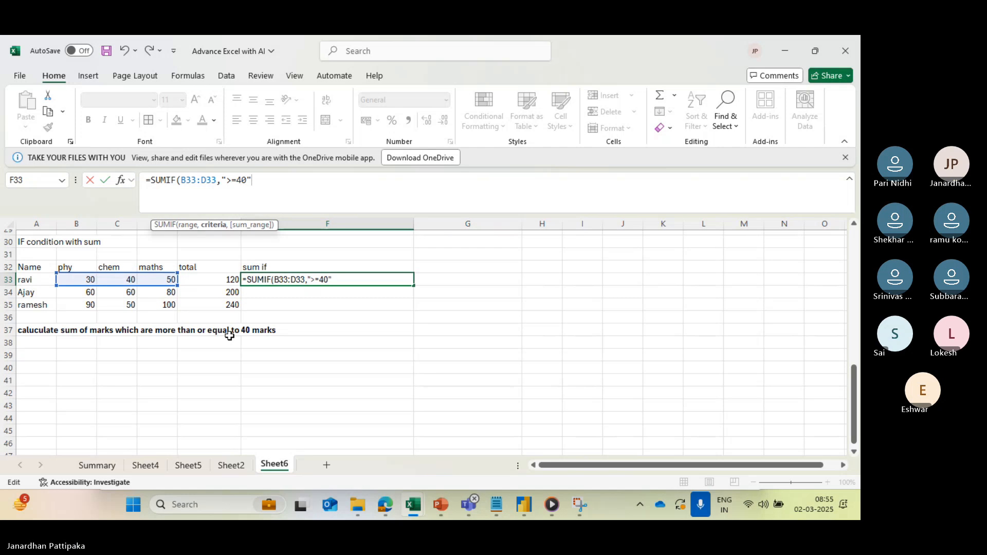
type("\")")
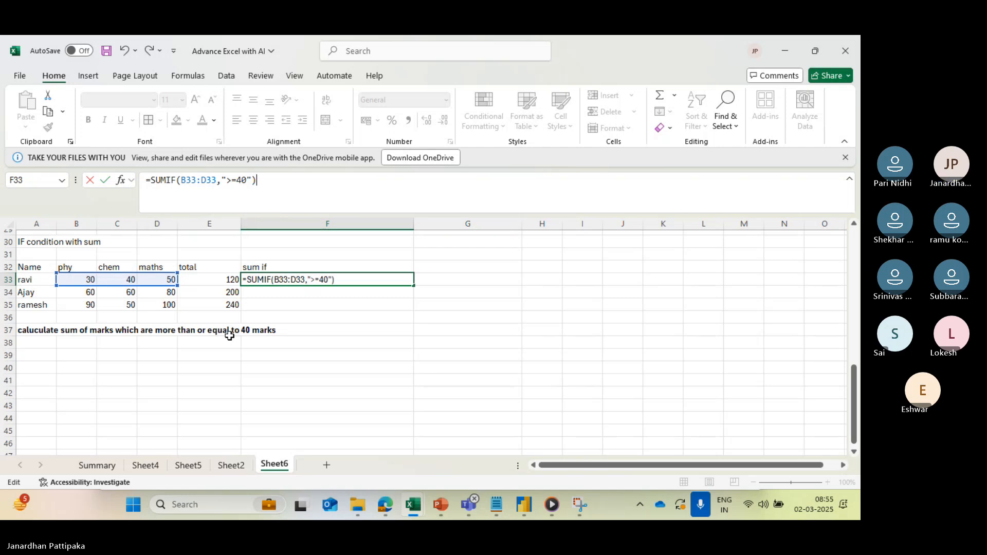
key("Return")
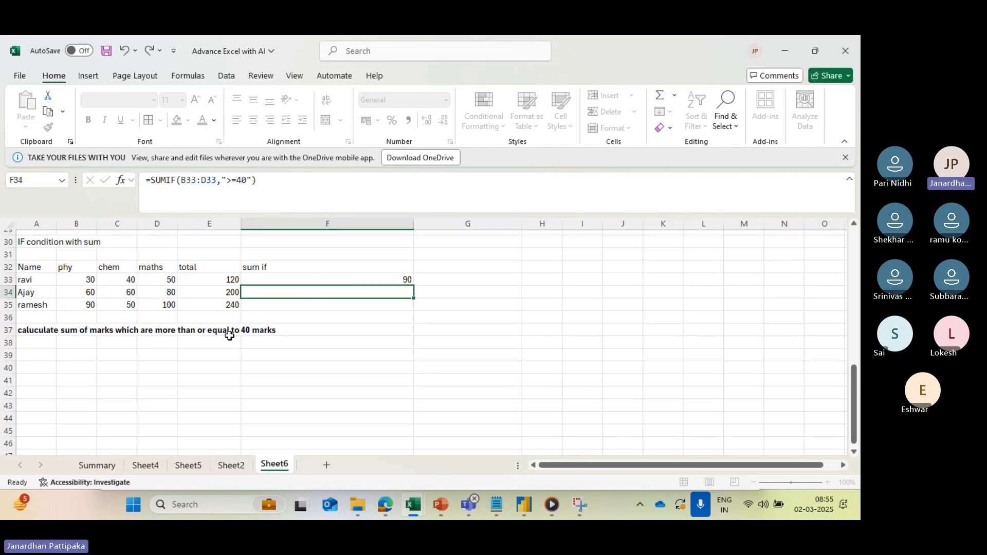
left_click(378, 280)
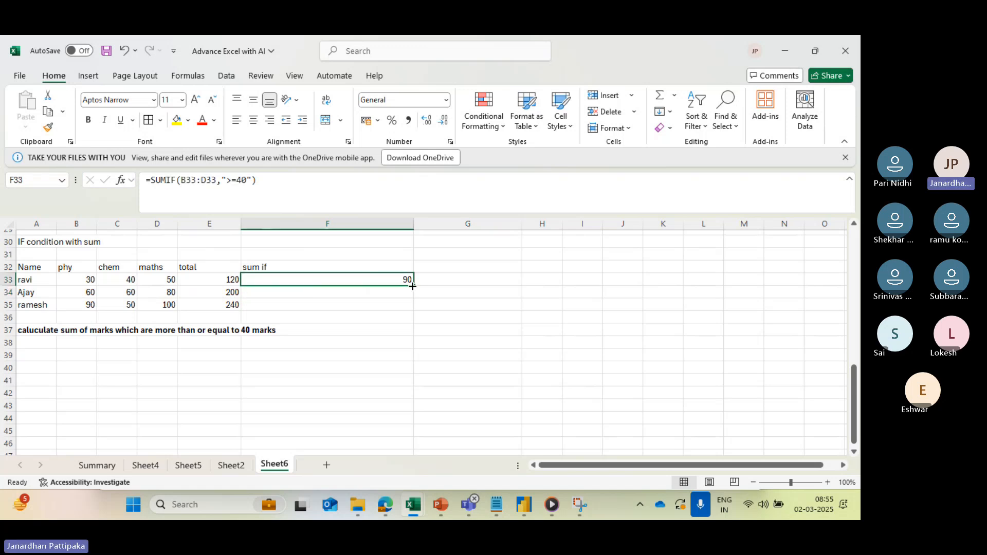
left_click_drag(414, 286, 414, 311)
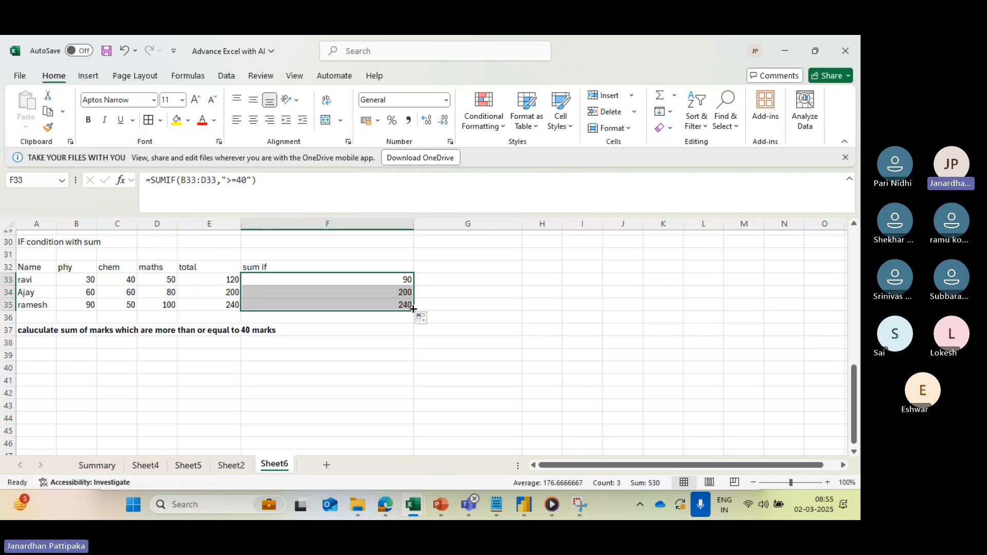
- Make the "total" header in E32 bold and fill the "sum if" header cell F32 with light green
left_click(221, 269)
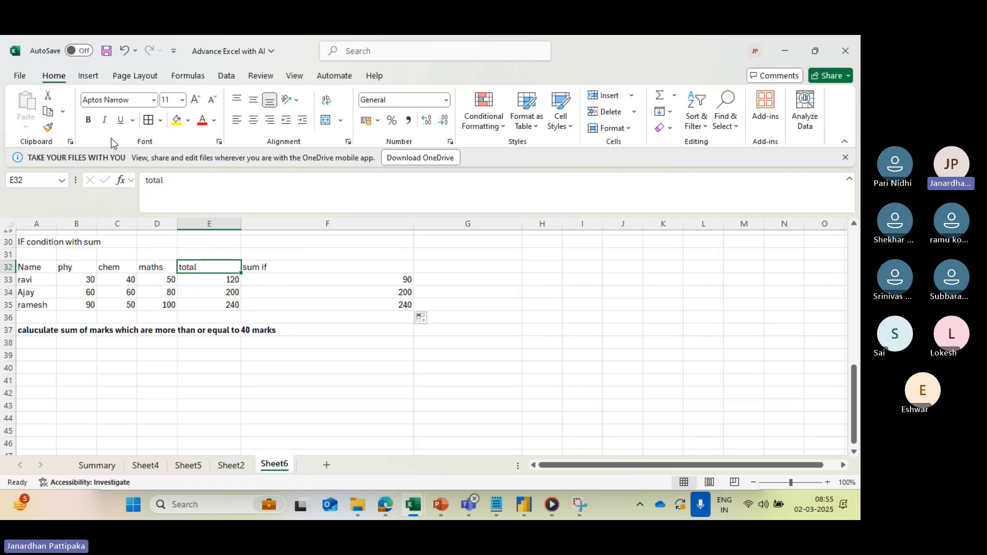
left_click(89, 123)
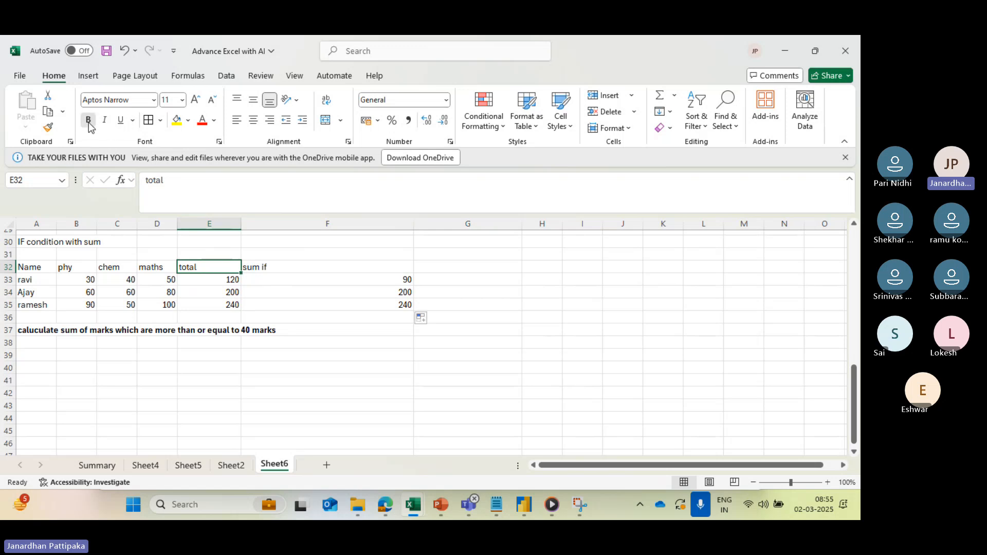
left_click(264, 268)
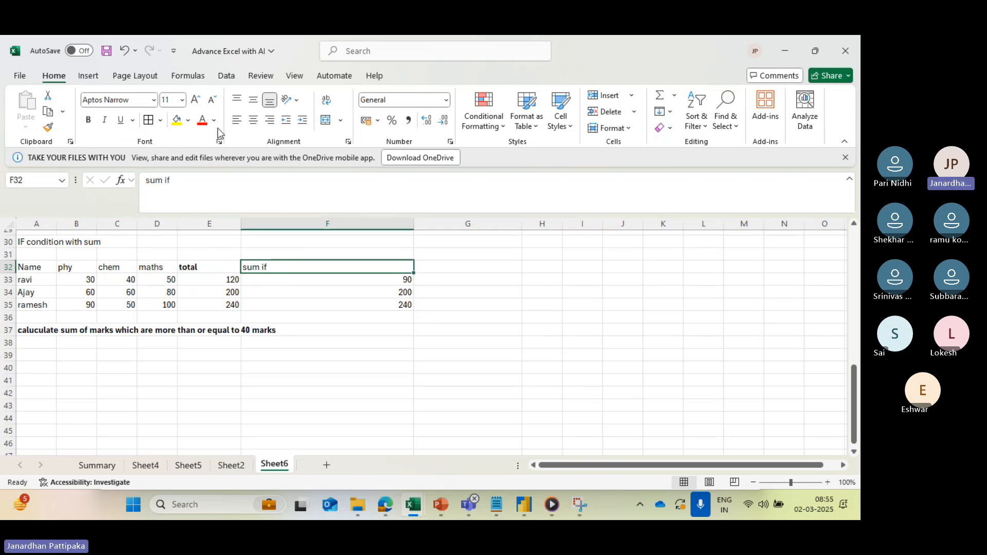
left_click(188, 120)
left_click(334, 224)
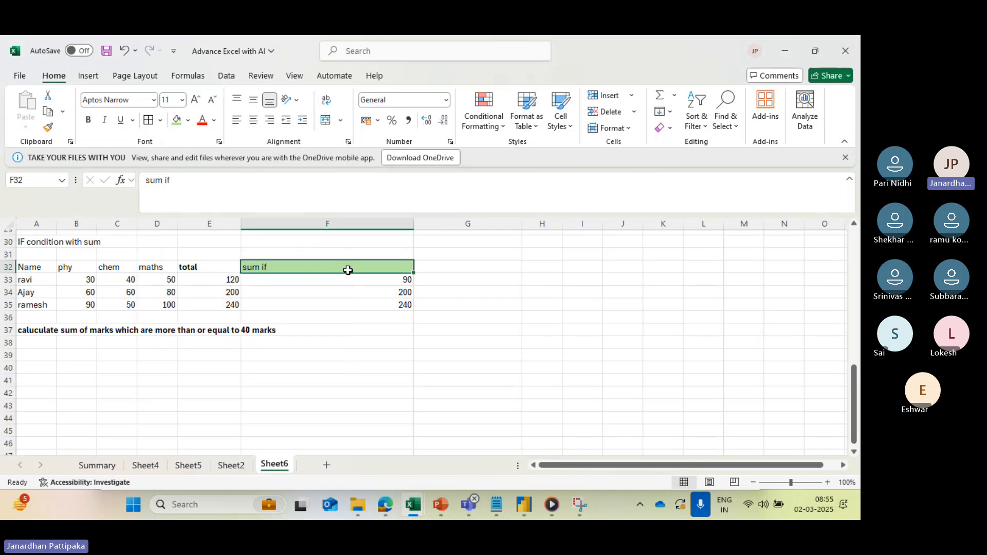
left_click(323, 321)
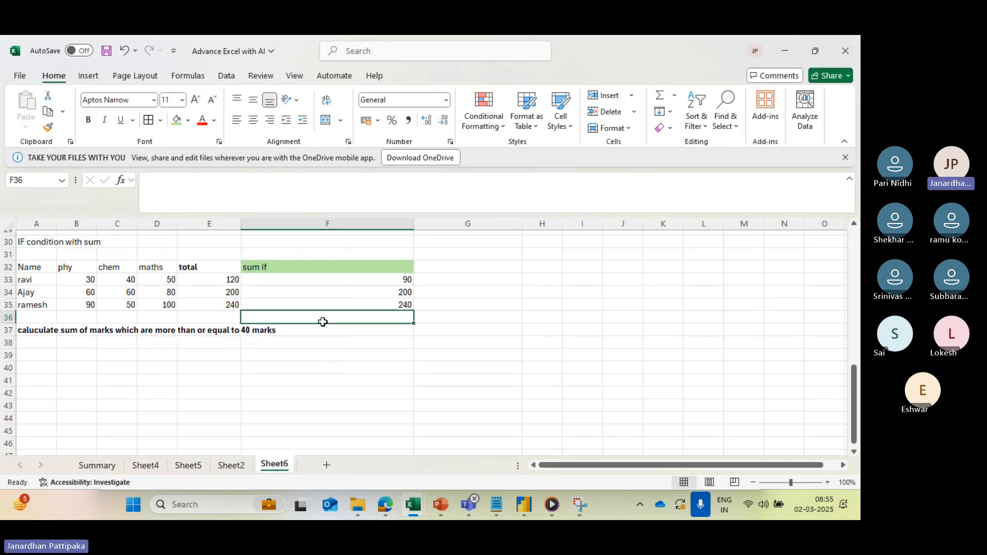
- Compare the total formula in E33 with the conditional sum formula in F33 for the first student
left_click(211, 280)
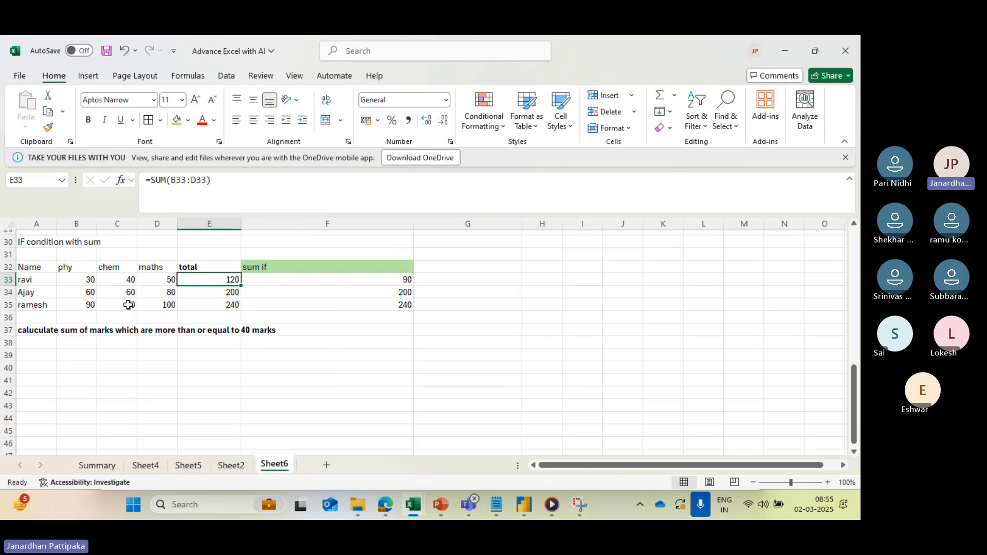
left_click(354, 279)
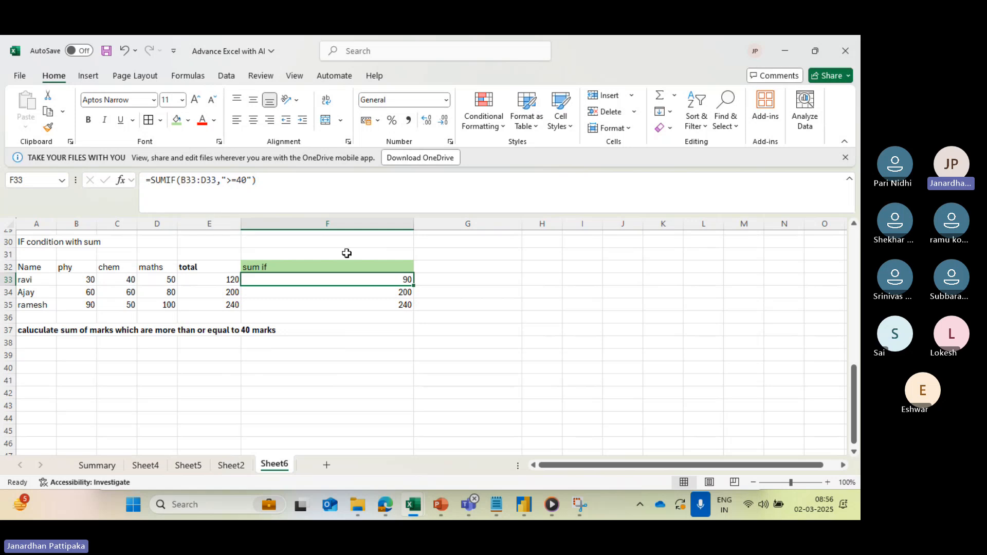
- Change the second student's phy mark in B34 and chem mark in C34 to 20 each
left_click(375, 296)
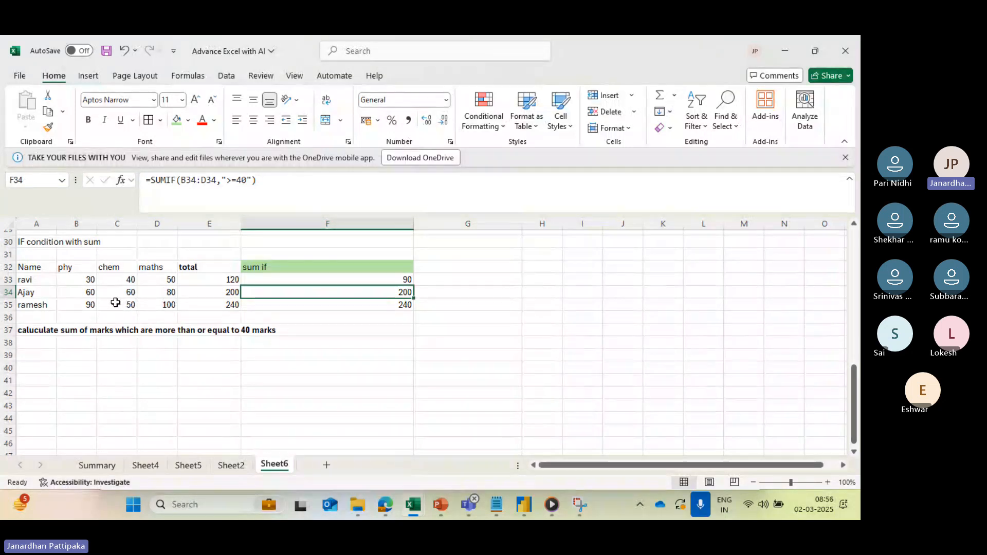
left_click(84, 294)
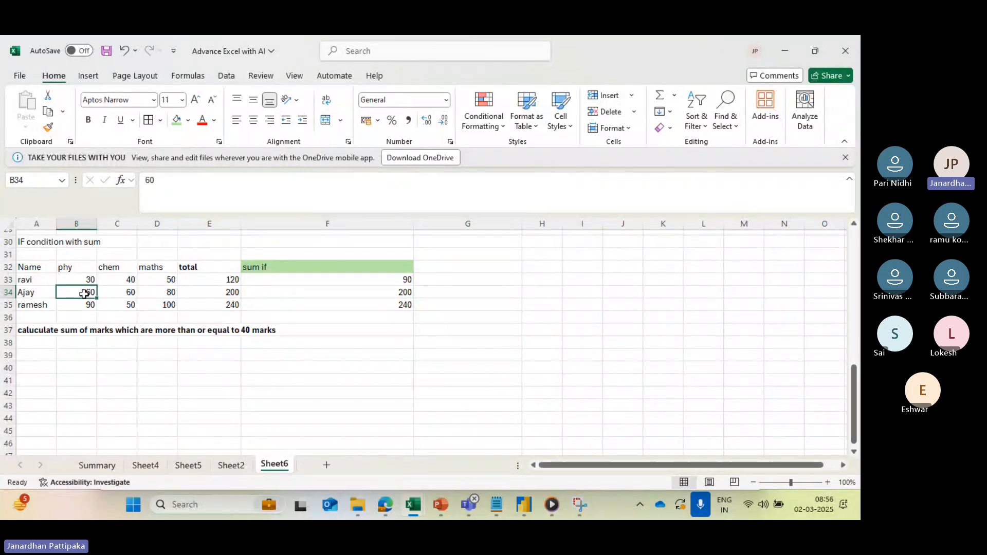
type("20")
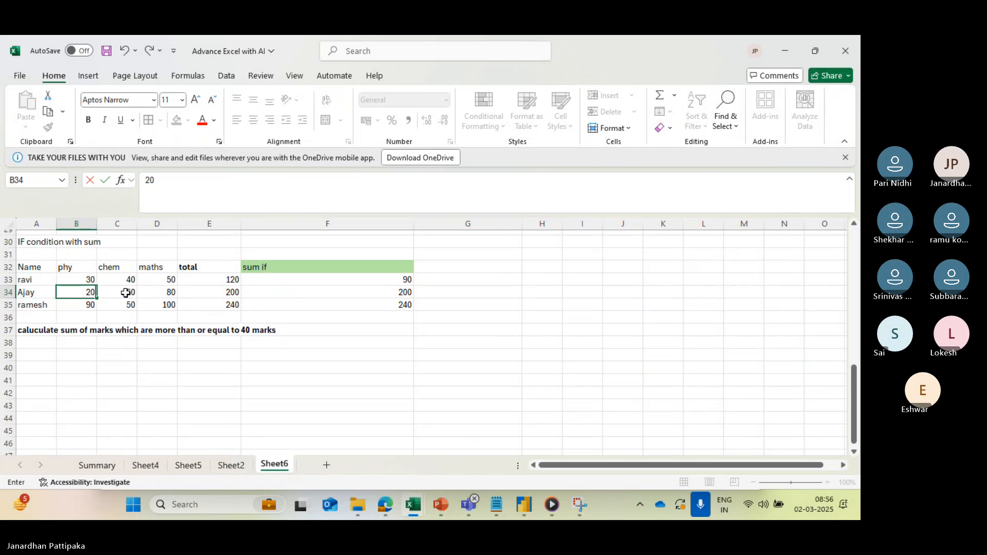
left_click(125, 292)
type("20")
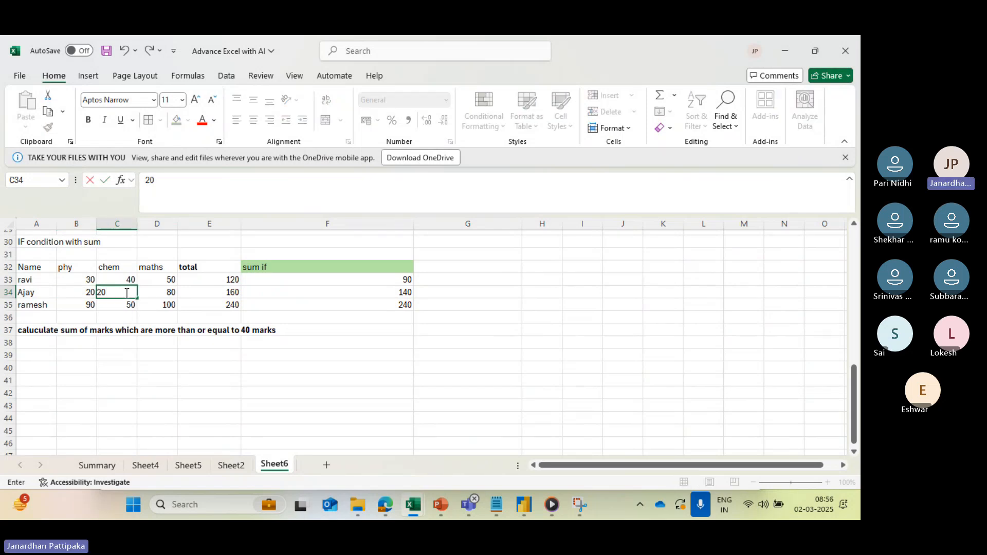
left_click(157, 315)
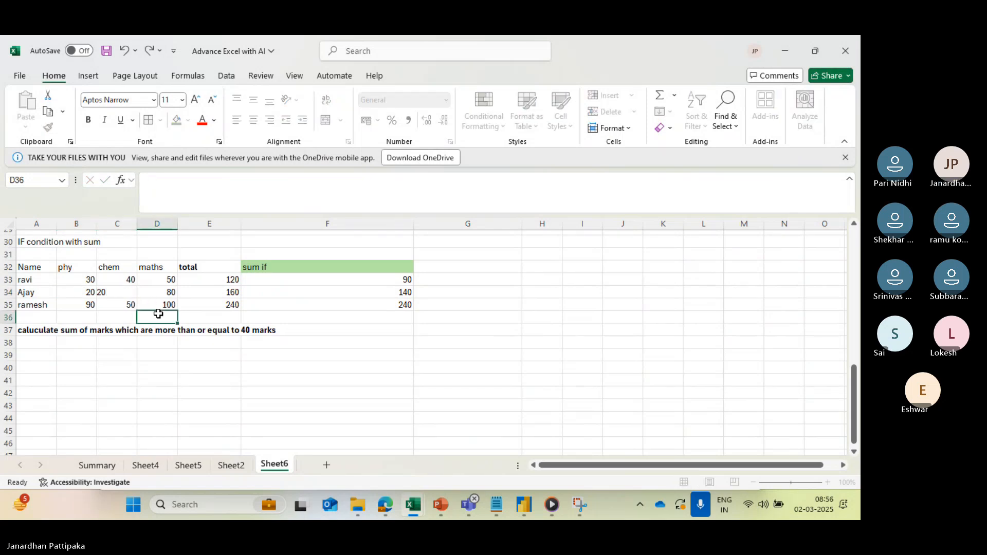
- Check the conditional sum formula in F34 against the second student's maths mark in D34
left_click(339, 289)
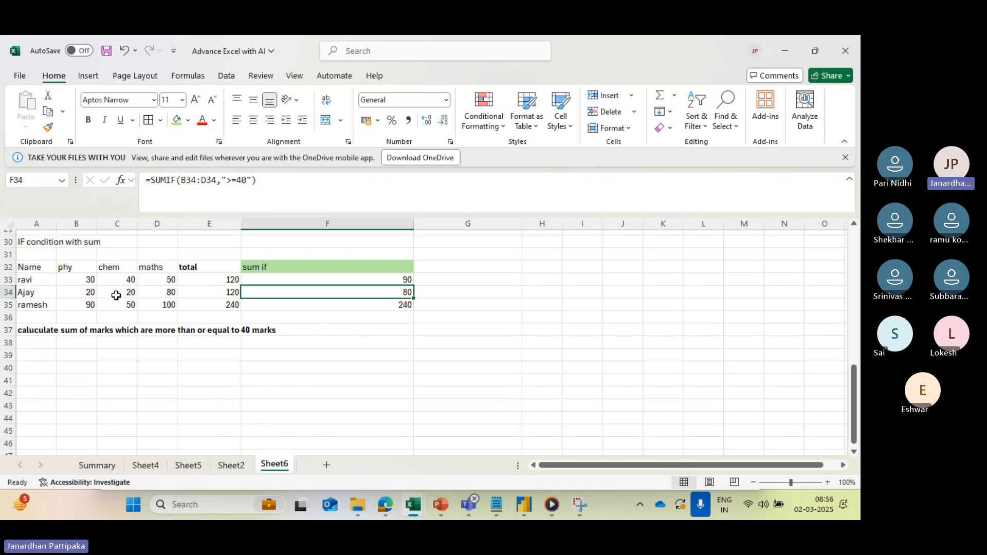
left_click(163, 291)
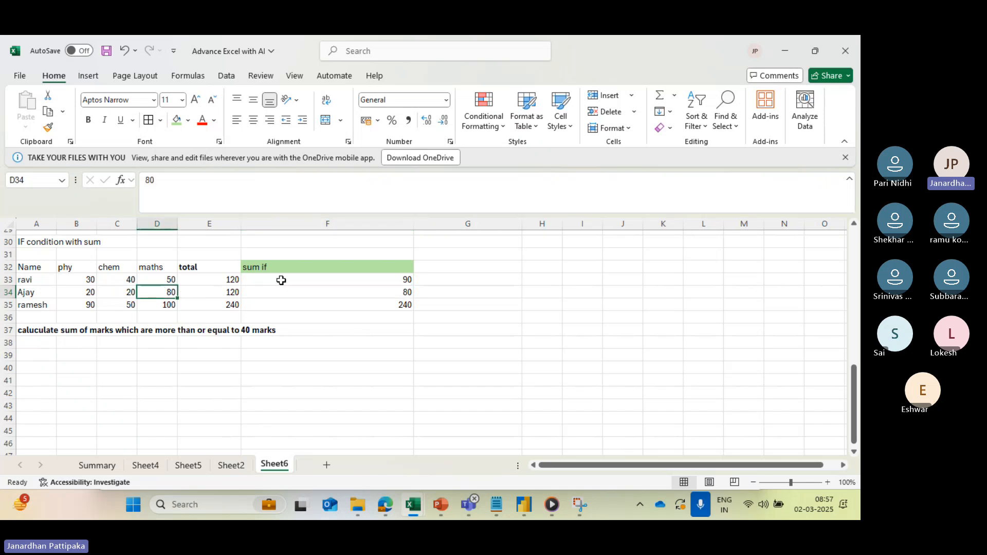
left_click(374, 290)
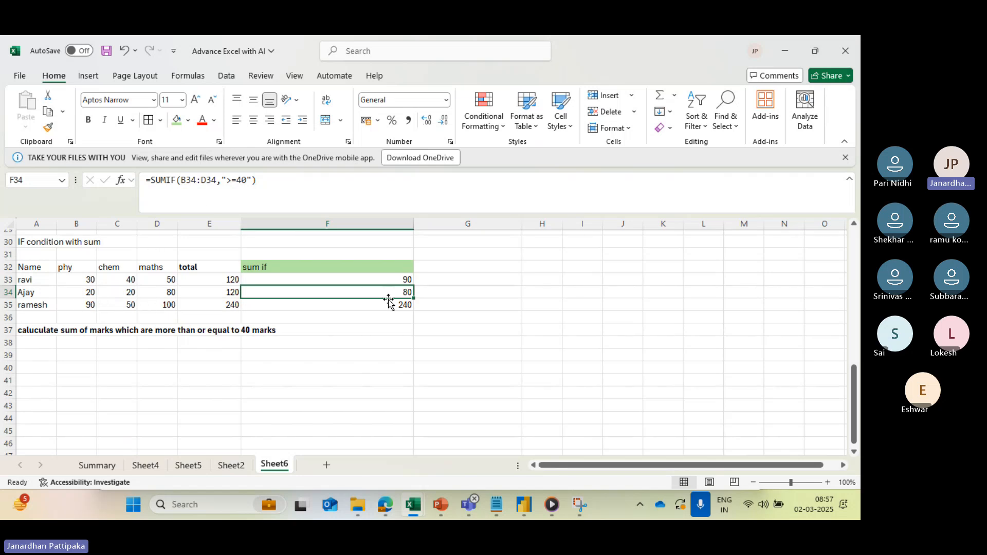
- Change the third student's phy mark in B35 and maths mark in D35 to 10 each
double_click(83, 303)
type("10")
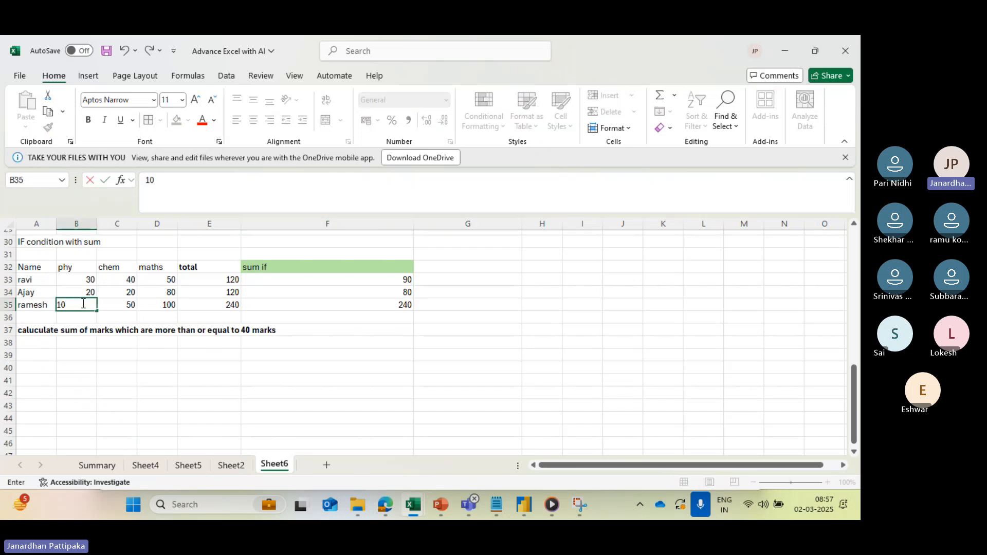
left_click(168, 307)
type("1")
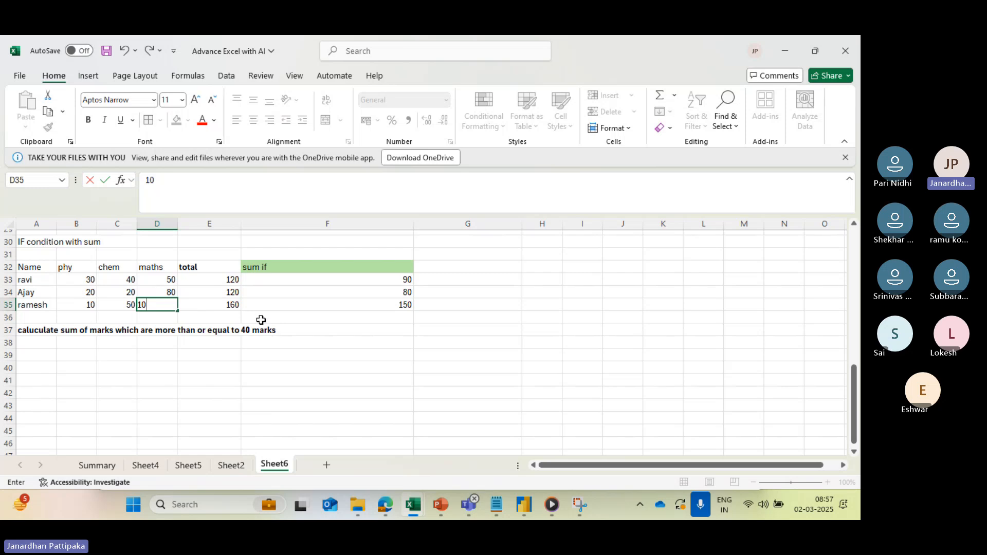
left_click(278, 321)
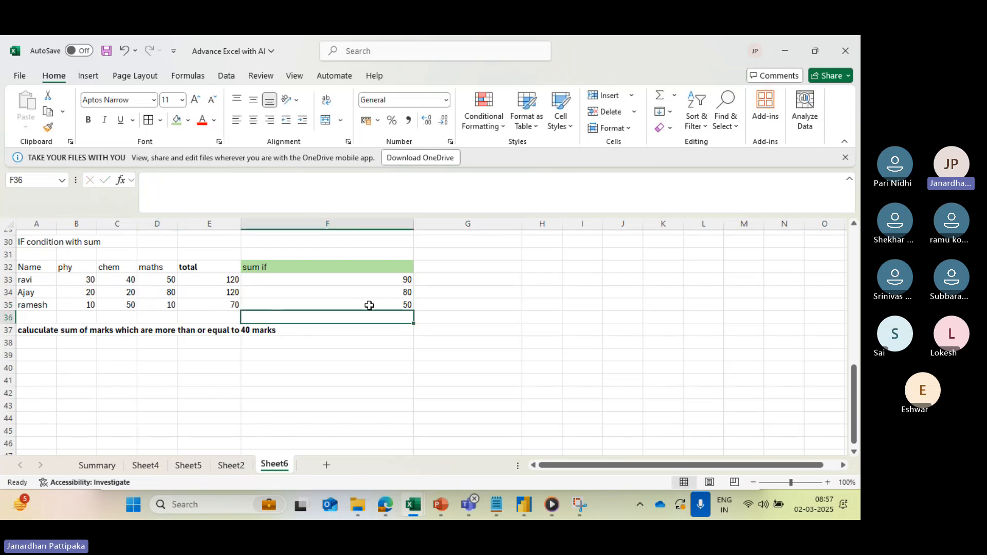
- Change the SUMIF criterion in F35 to ">=10" so the formula reads =SUMIF(B35:D35,">=10")
left_click(285, 303)
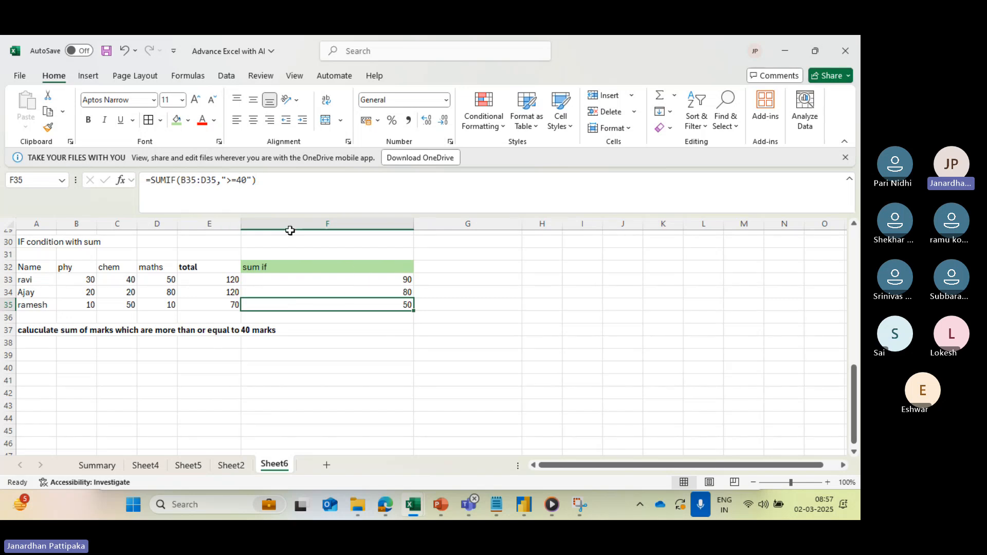
left_click(244, 177)
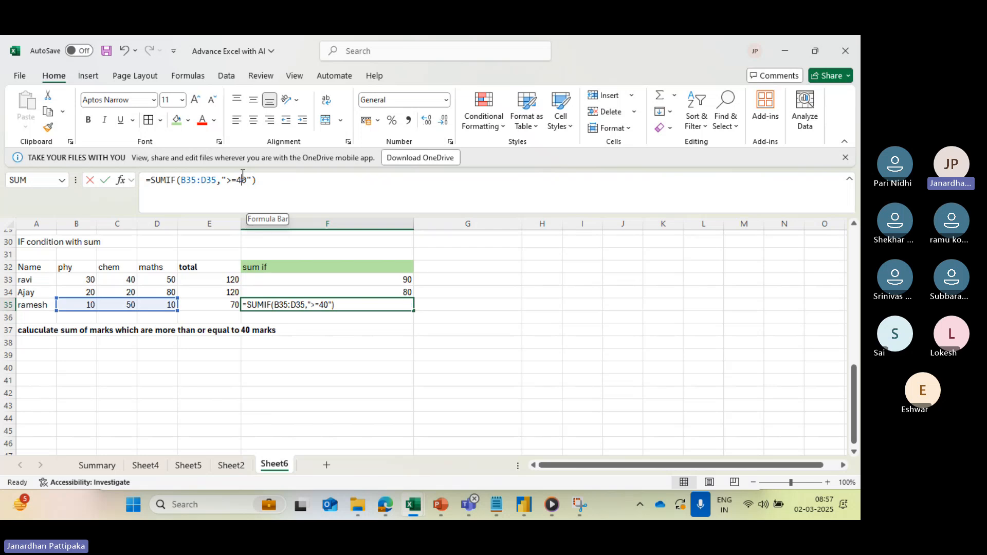
key("BackSpace")
type("1")
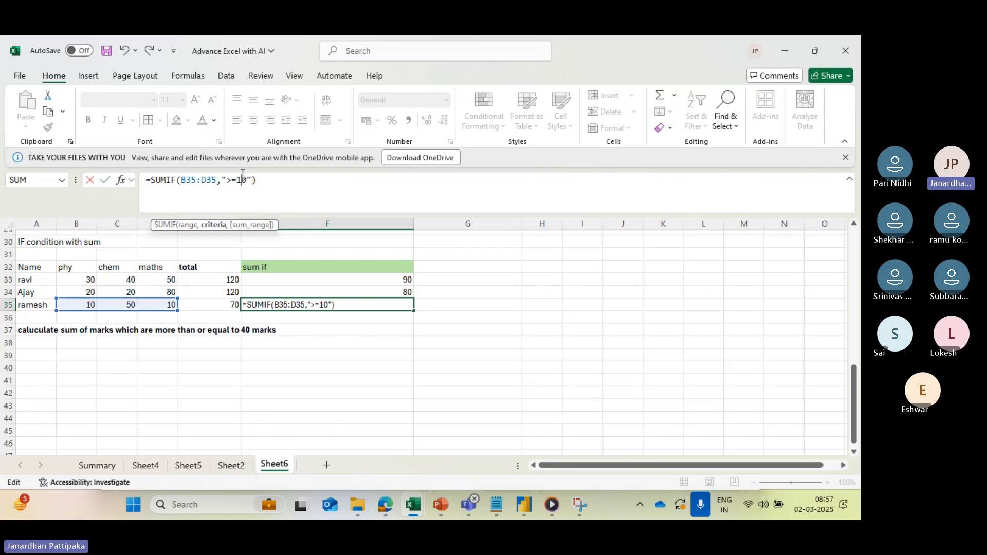
key("Return")
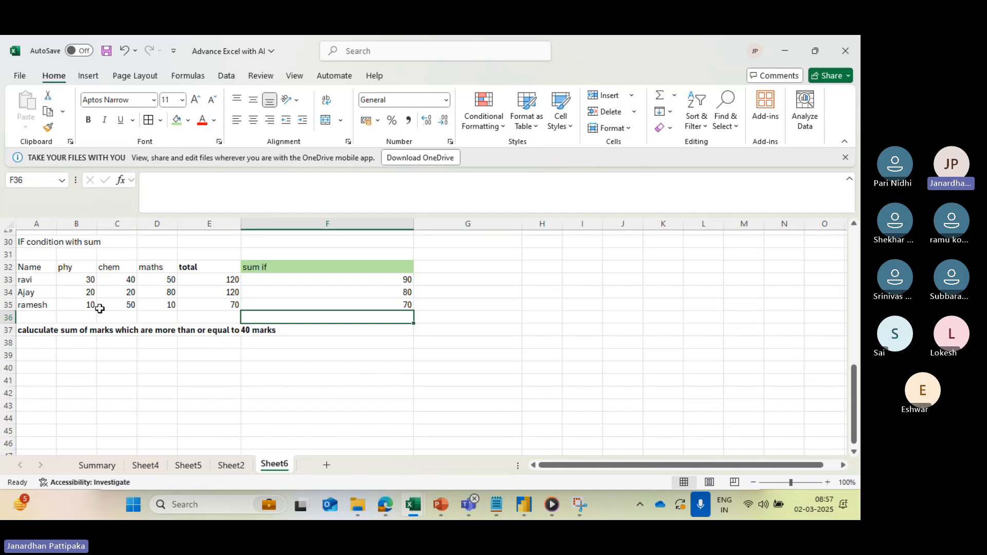
left_click(273, 306)
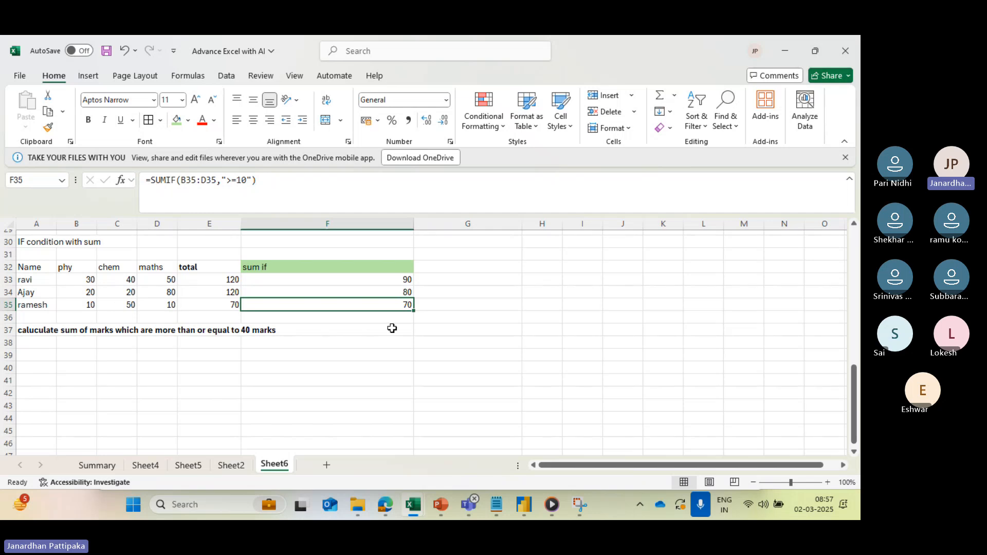
left_click(379, 366)
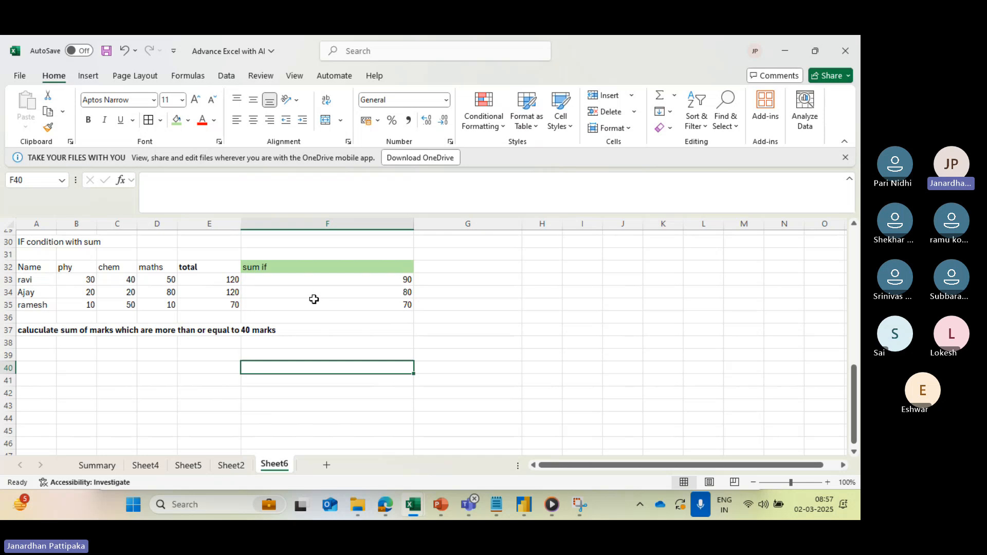
left_click(387, 310)
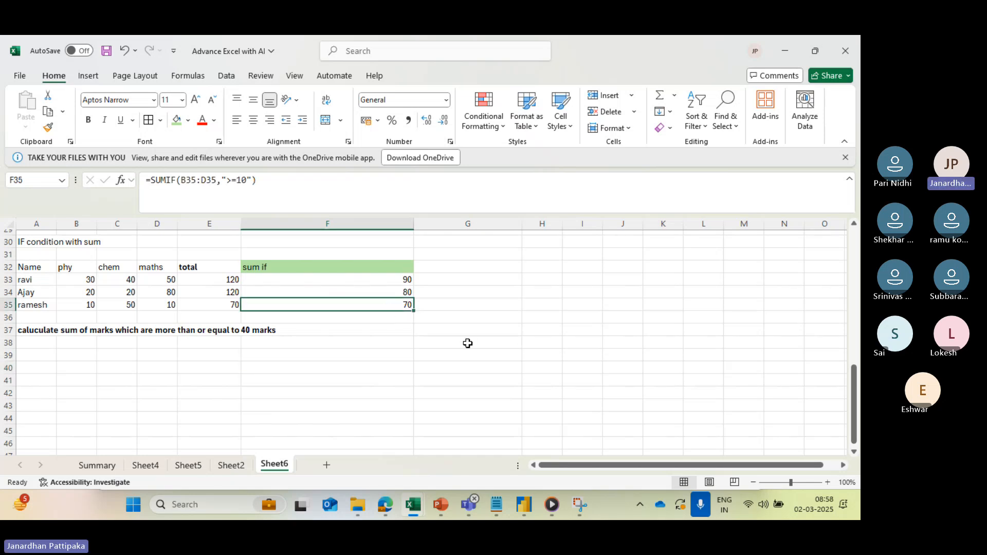
- Review the conditional average, grading and conditional sum exercises on Sheet6, with a brief look at the text joining examples on Sheet2
scroll(474, 311, "up", 6)
scroll(474, 312, "up", 3)
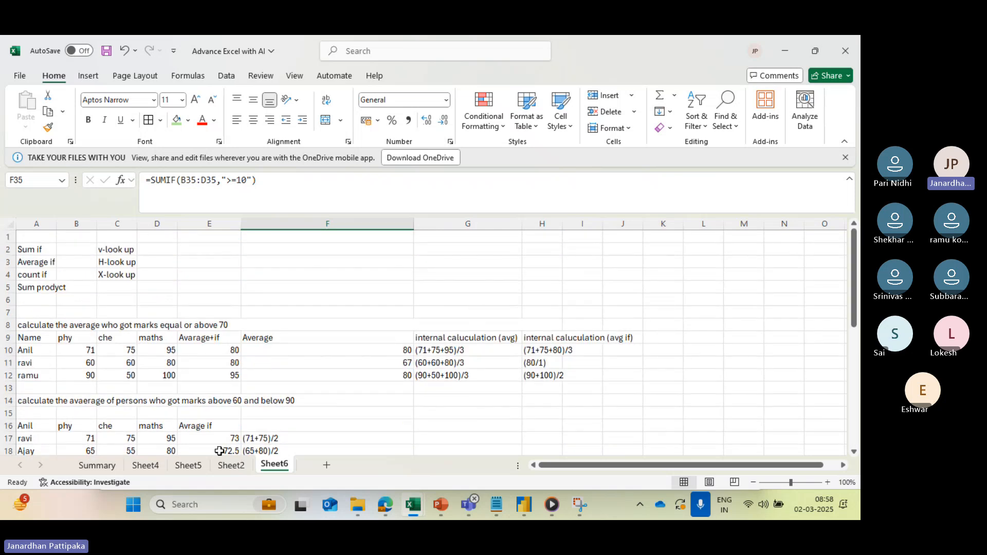
scroll(216, 412, "down", 1)
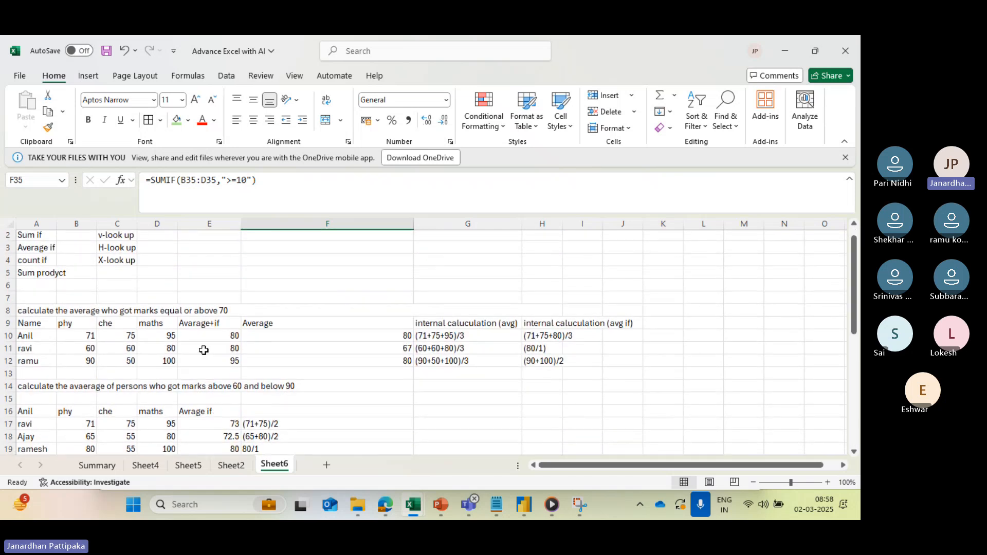
scroll(204, 351, "down", 2)
scroll(204, 350, "down", 3)
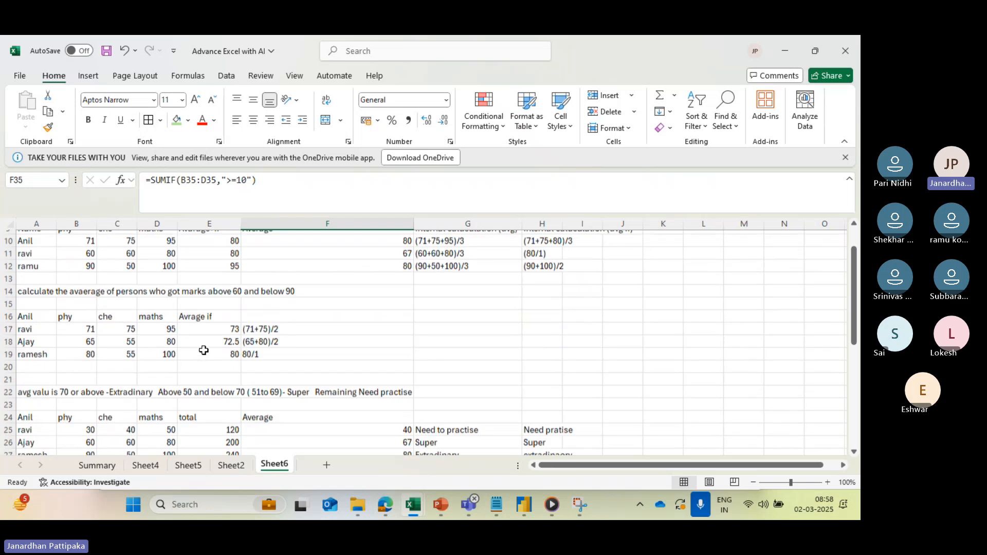
scroll(204, 350, "down", 2)
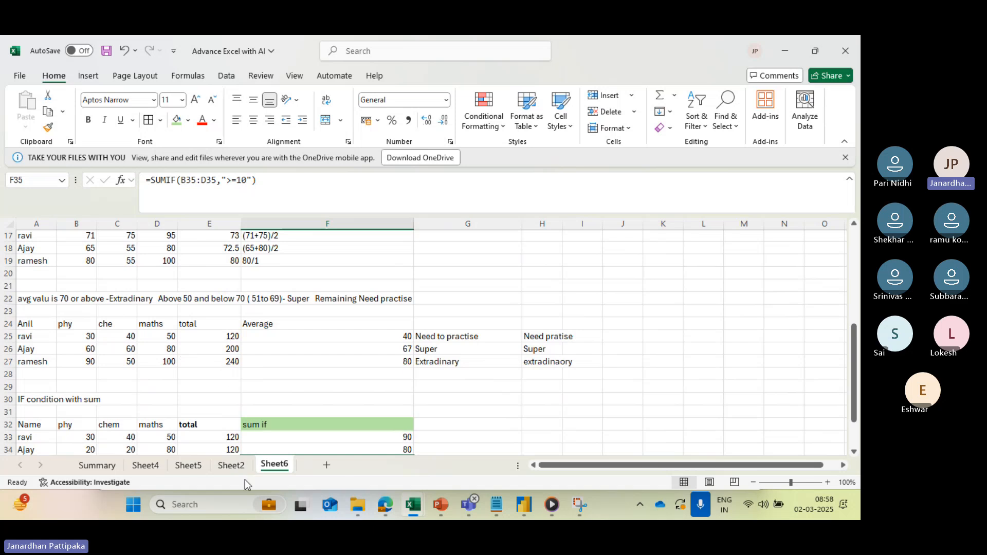
left_click(233, 466)
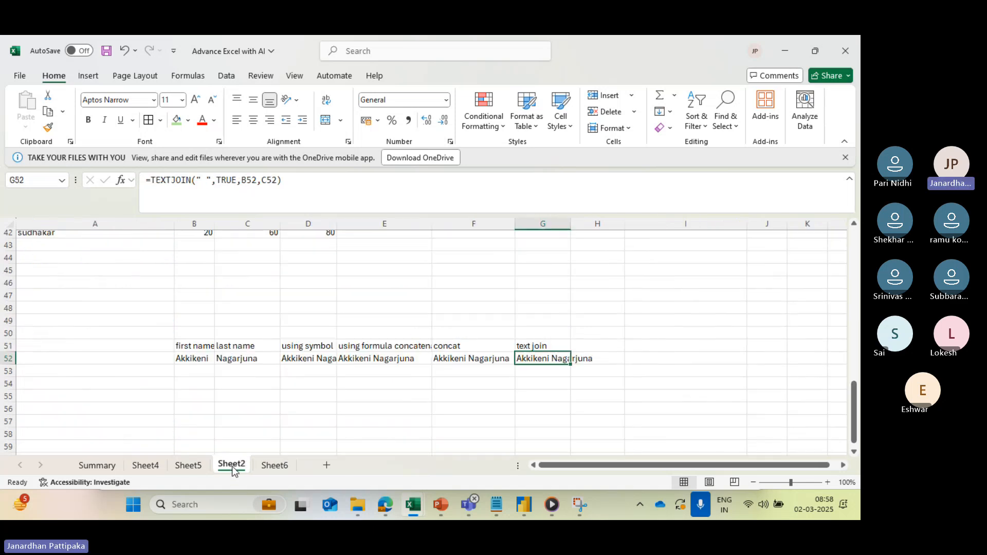
left_click(265, 465)
scroll(252, 389, "up", 5)
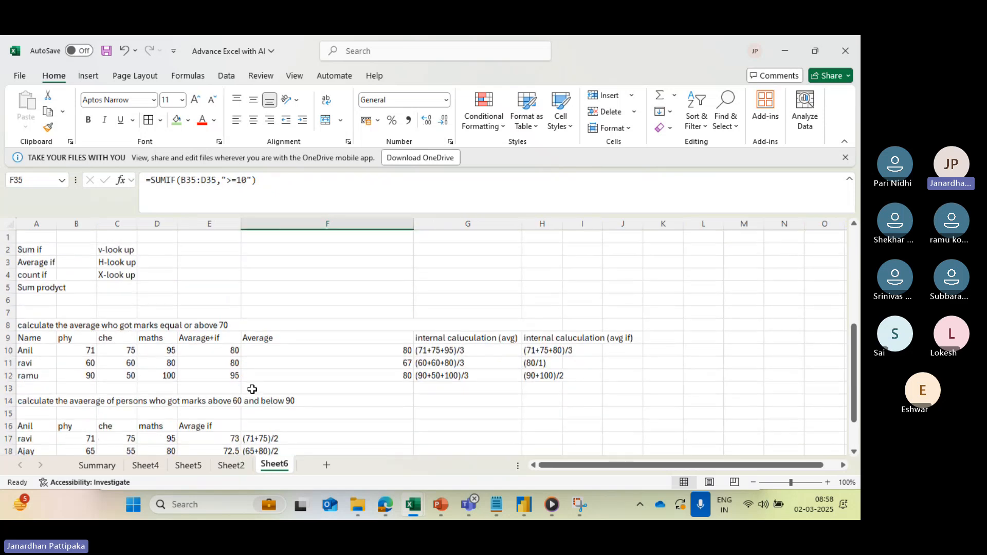
scroll(252, 389, "down", 7)
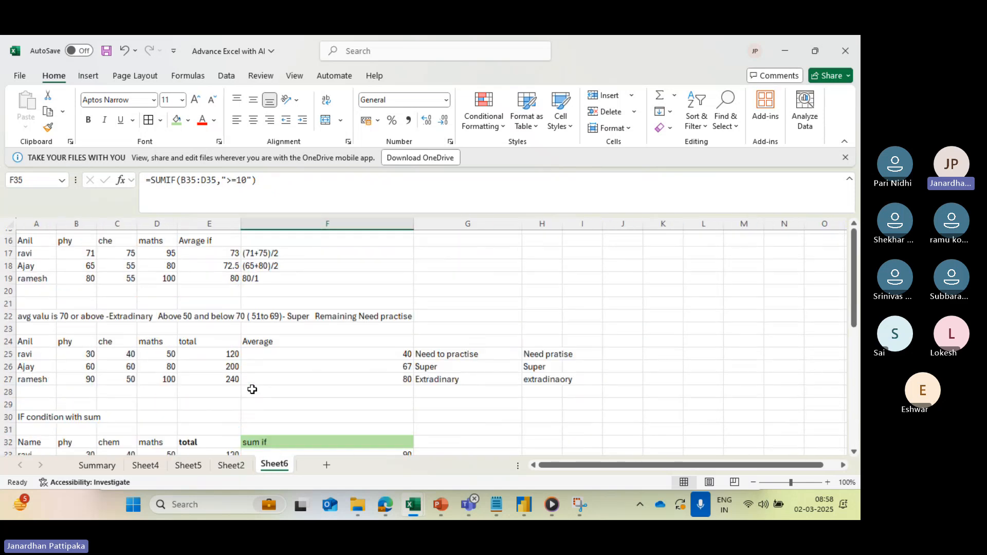
scroll(252, 389, "down", 6)
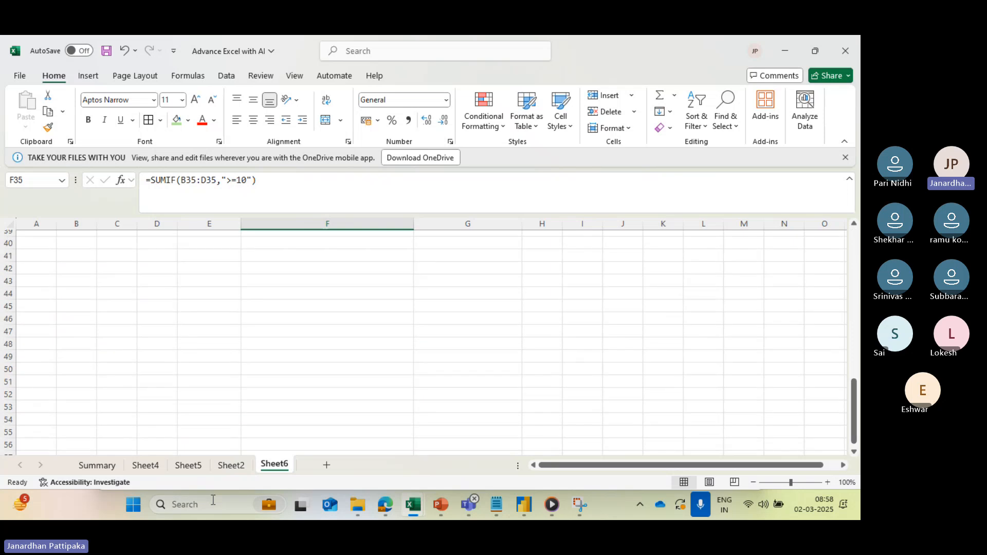
- Review the exponent, IF with AND/OR, grading and percentage exercises on Sheet5 from the end upward
left_click(188, 466)
scroll(195, 380, "up", 2)
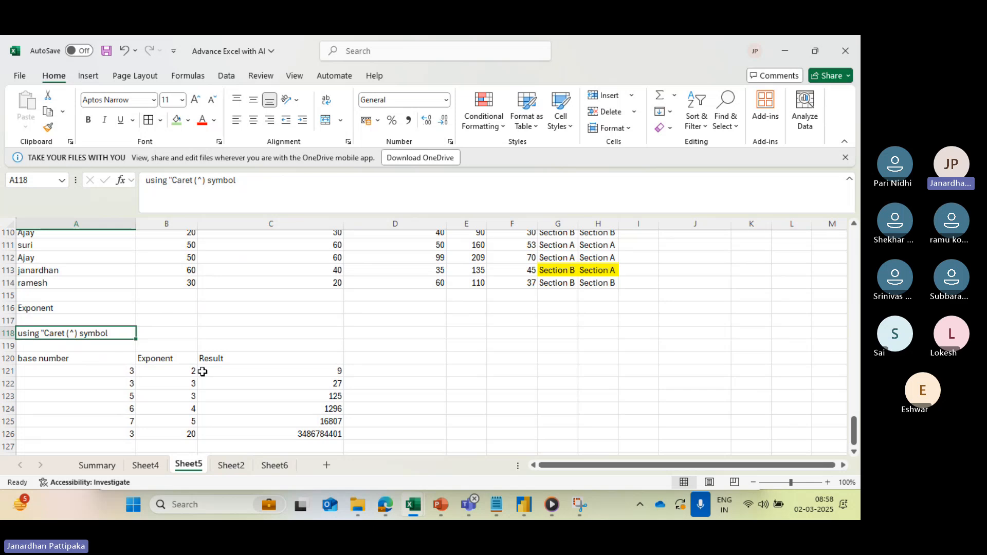
scroll(246, 370, "up", 1)
scroll(246, 370, "up", 5)
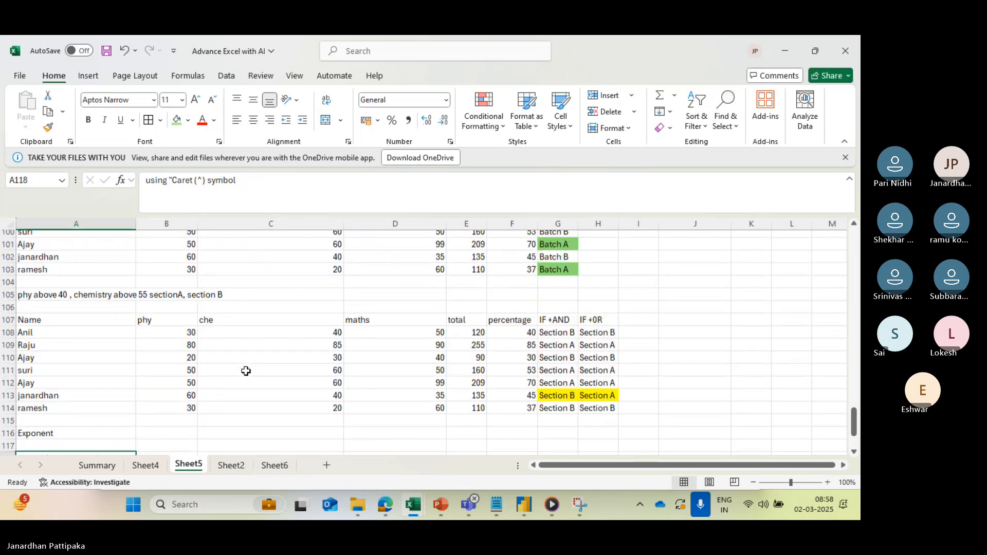
scroll(246, 371, "up", 3)
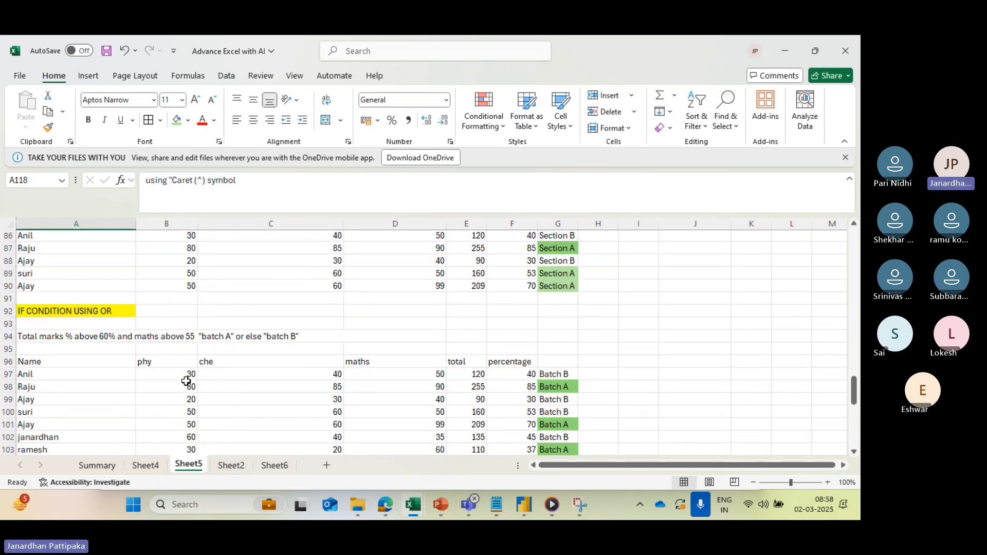
scroll(182, 365, "up", 6)
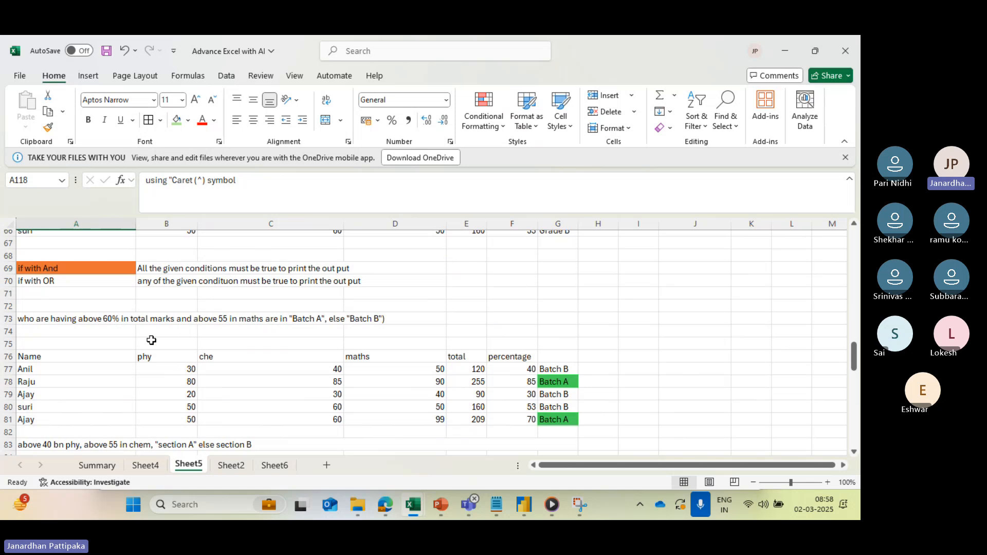
scroll(151, 340, "up", 3)
scroll(151, 341, "up", 4)
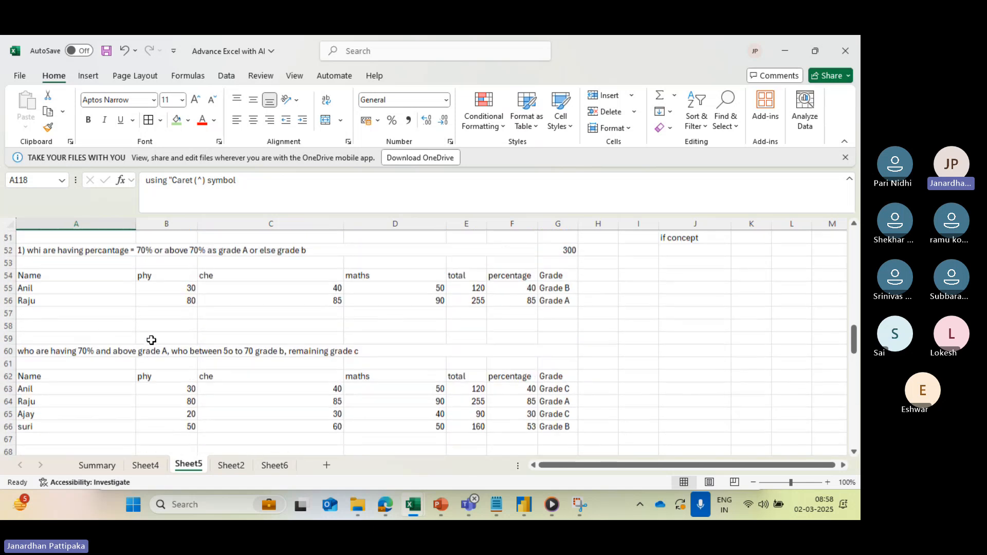
scroll(151, 341, "up", 1)
scroll(149, 342, "up", 2)
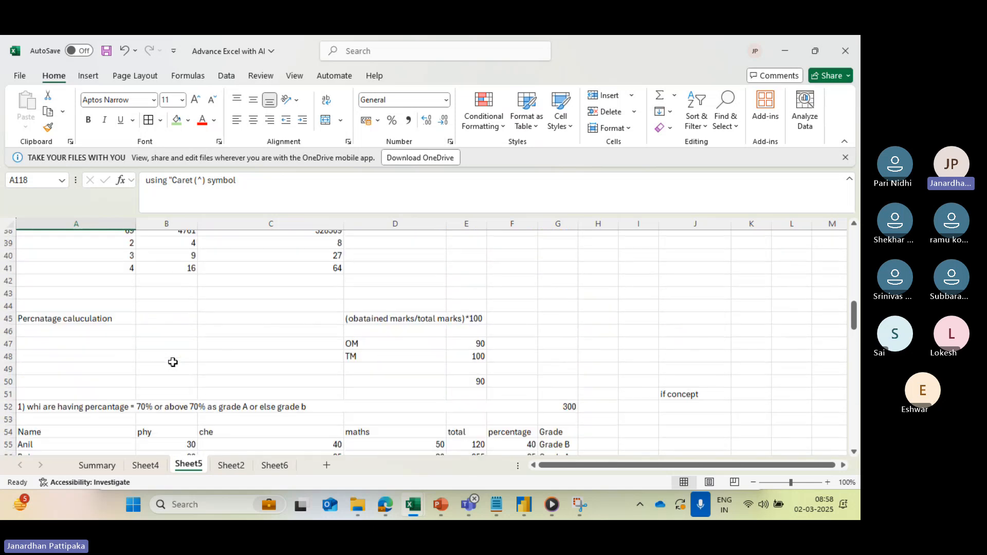
- Review the name splitting, date format and merged cell examples on Sheet4
left_click(145, 465)
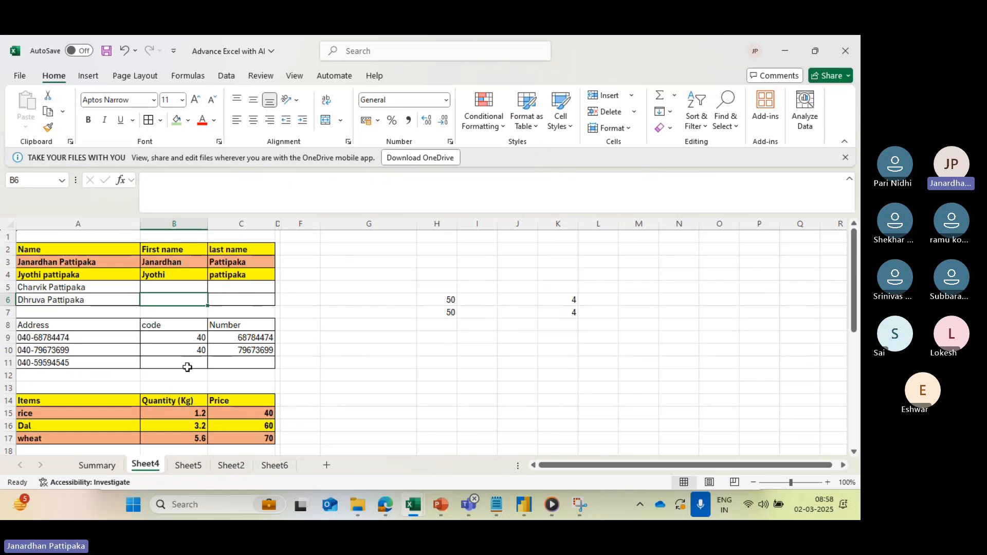
scroll(187, 367, "down", 6)
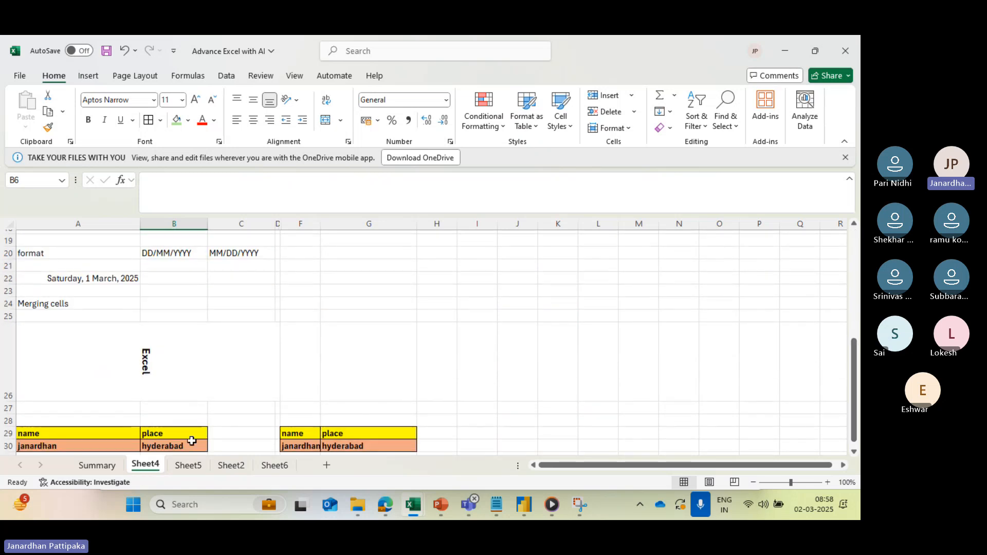
scroll(191, 440, "down", 5)
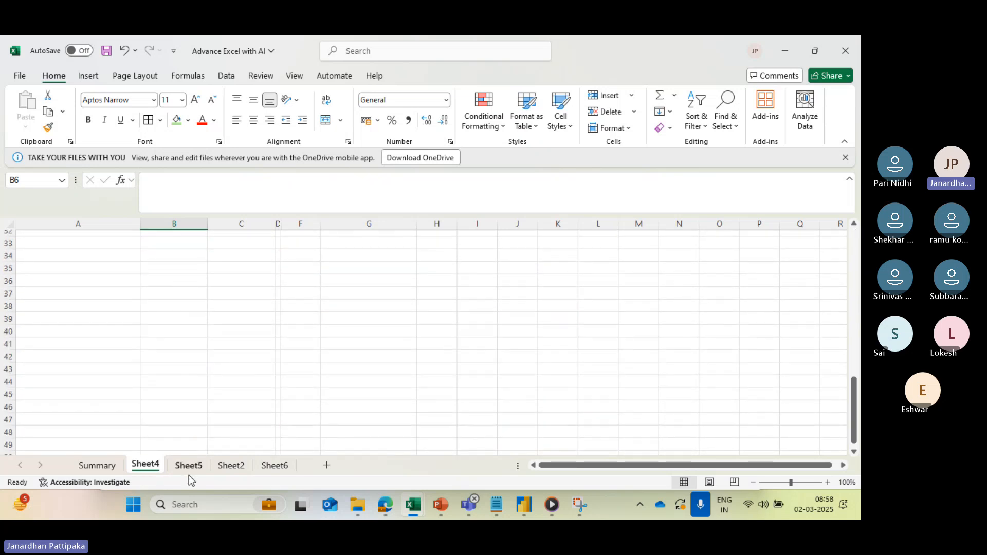
- Review the Sheet5 exercises, from grading, IF with AND/OR and exponents back up to power, square root and mail id
left_click(188, 466)
scroll(271, 415, "down", 4)
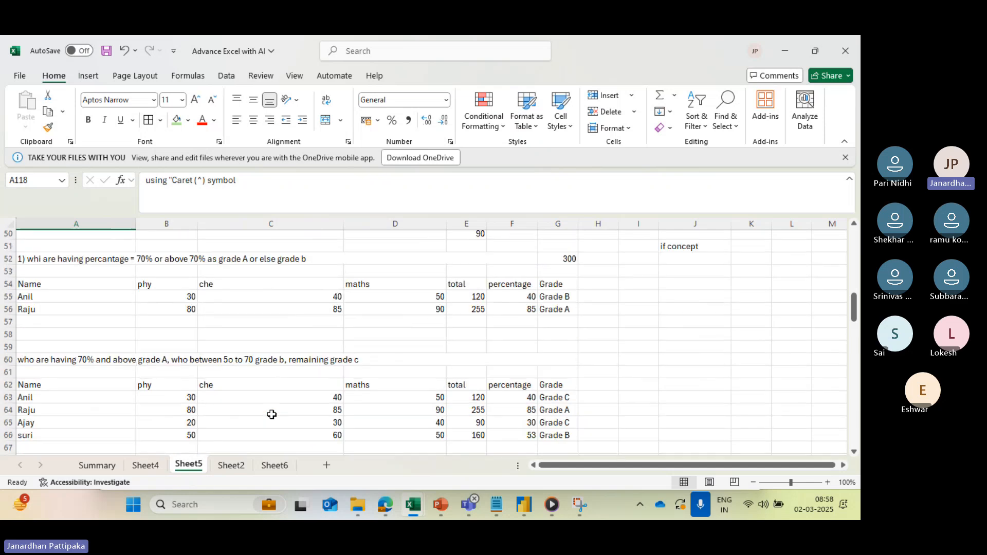
scroll(345, 342, "down", 2)
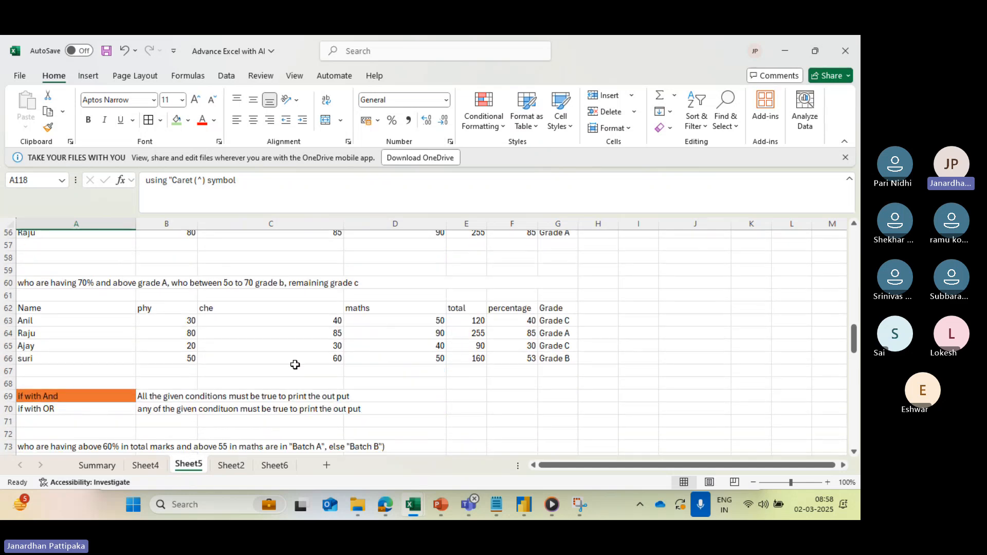
scroll(277, 368, "down", 7)
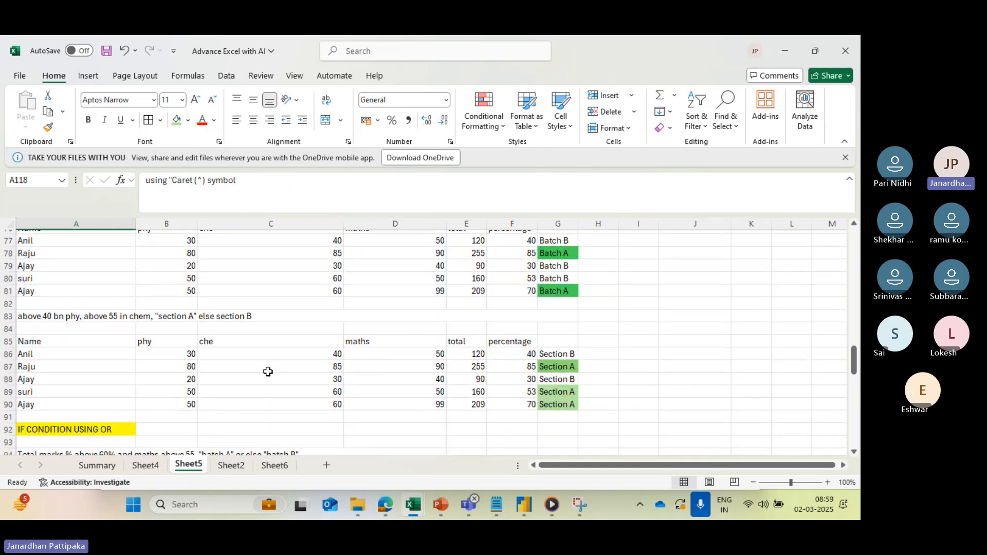
scroll(268, 372, "down", 9)
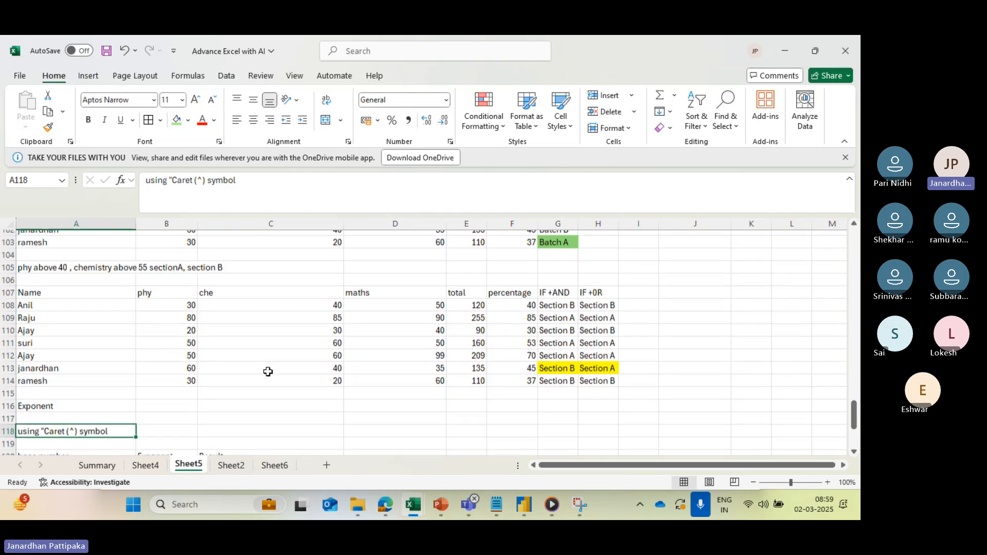
scroll(268, 371, "down", 4)
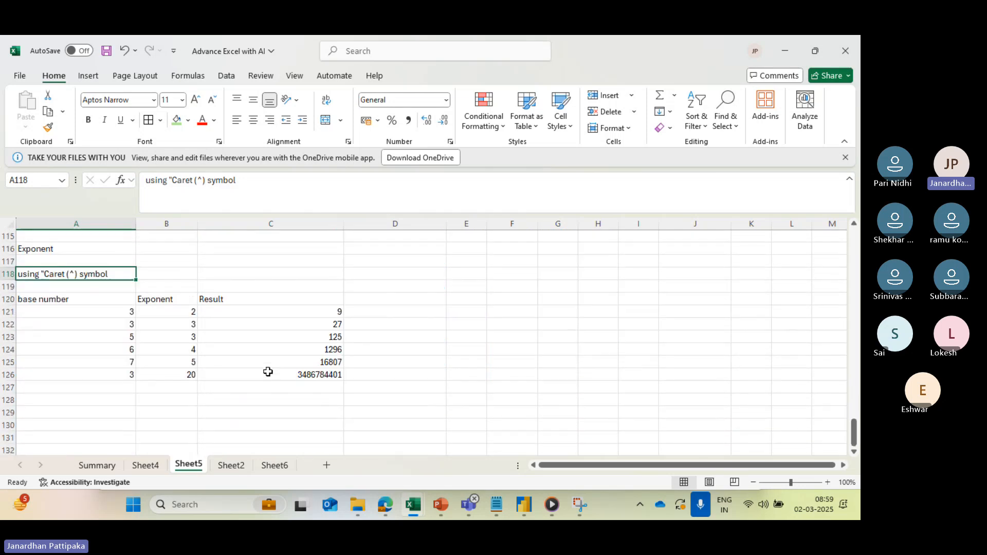
scroll(268, 372, "down", 2)
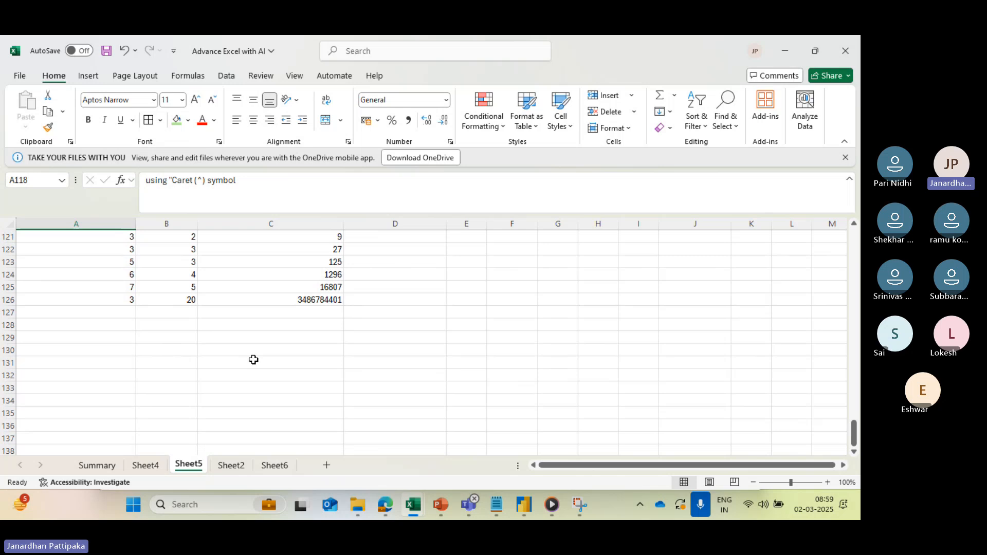
scroll(212, 360, "up", 13)
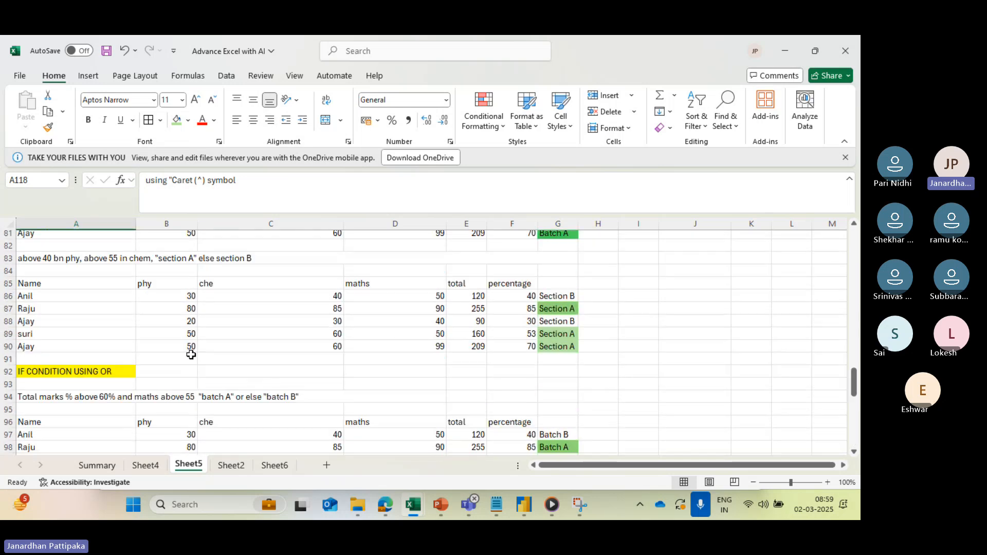
scroll(244, 325, "up", 6)
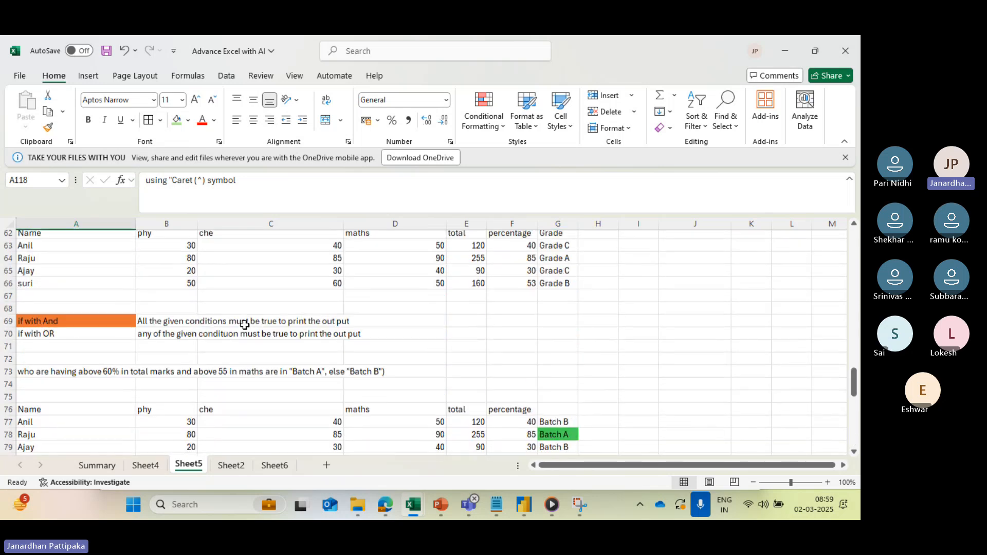
scroll(244, 325, "up", 11)
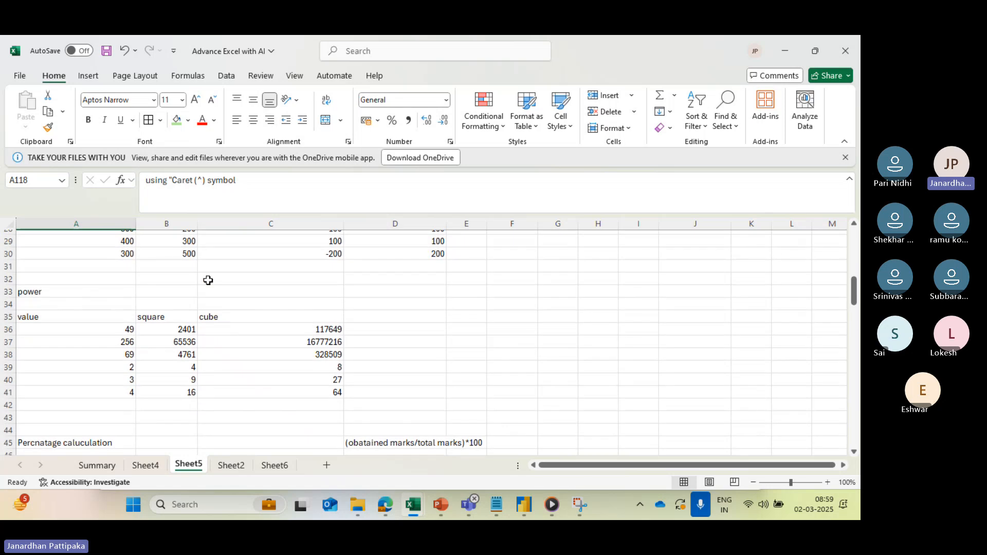
scroll(208, 280, "up", 9)
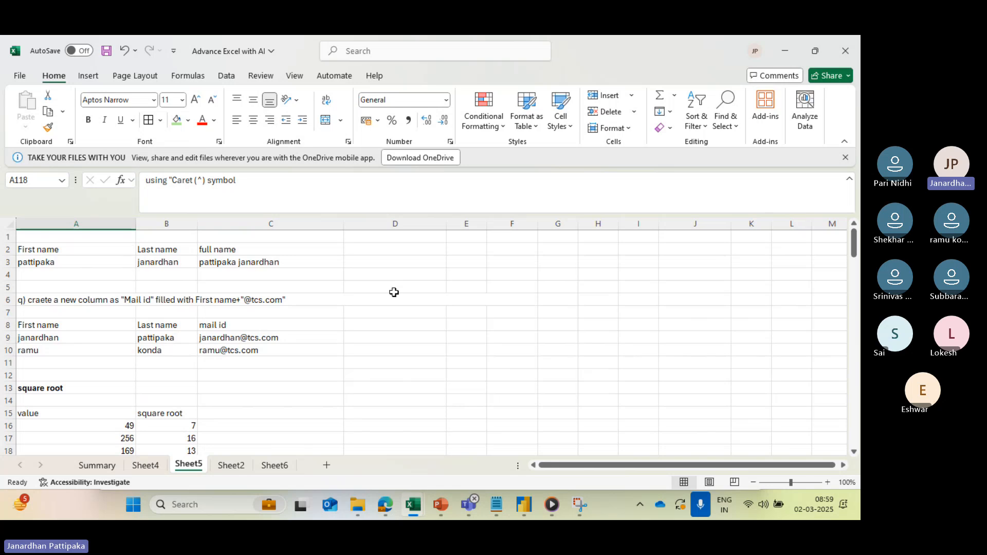
scroll(192, 350, "down", 2)
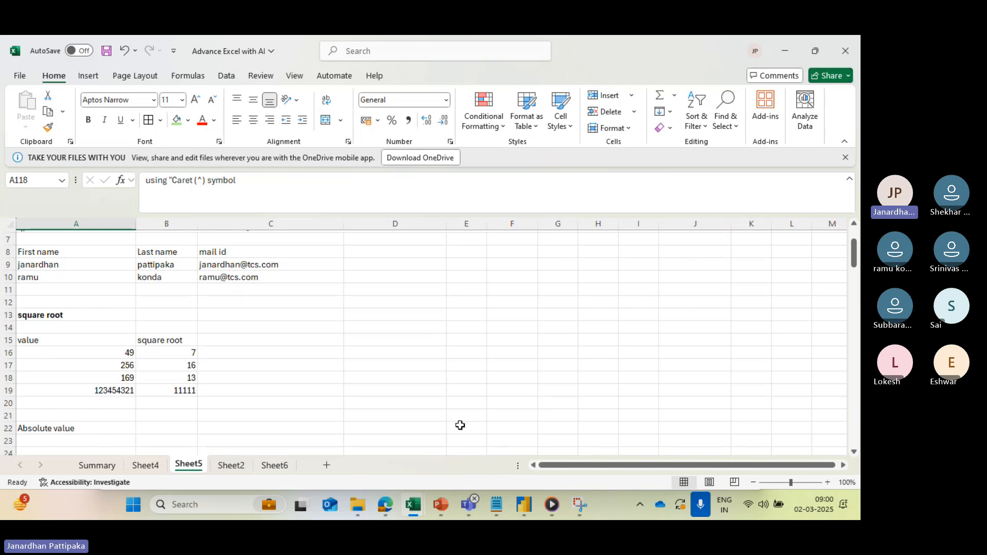
- Switch to the Microsoft Teams meeting, send the contact phone number in the meeting chat, and leave the meeting
mouse_move(469, 501)
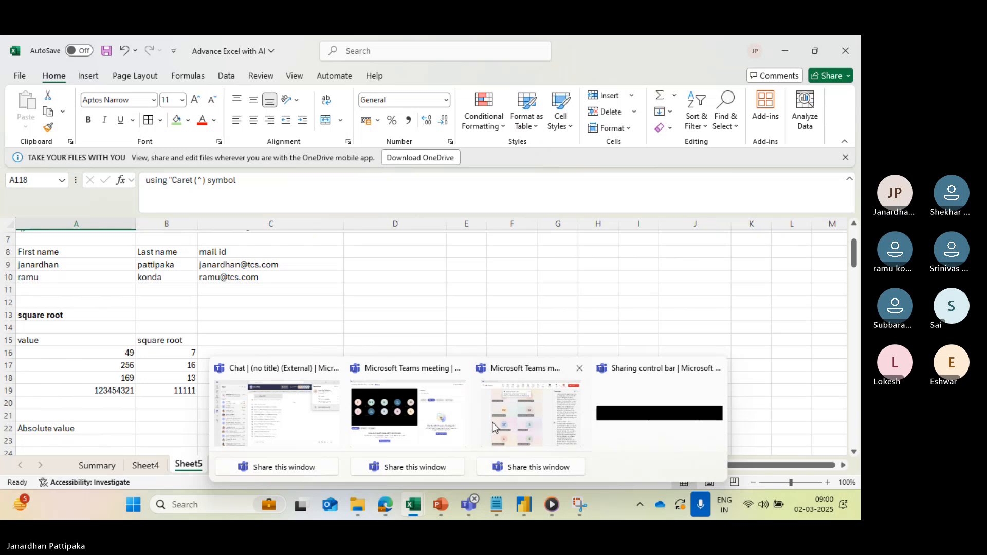
left_click(482, 431)
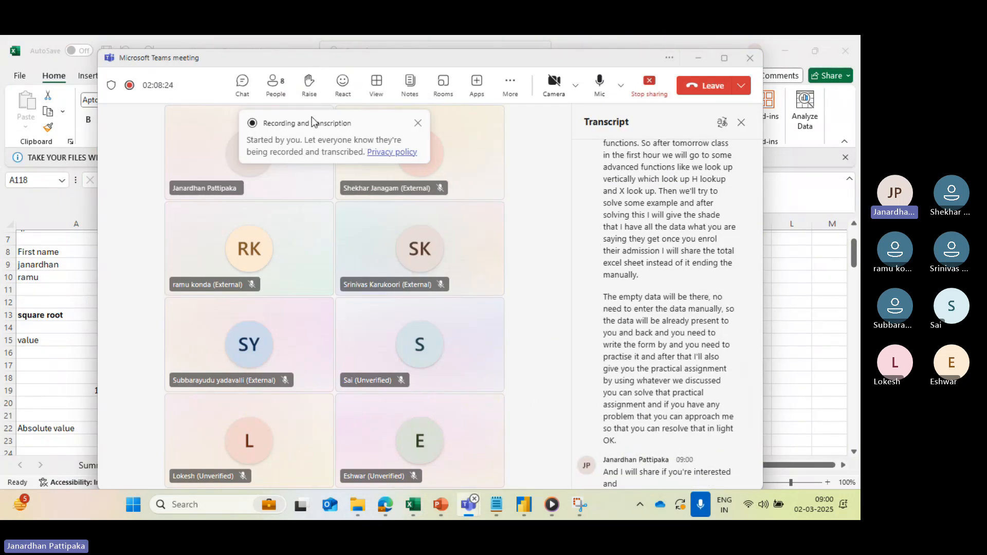
left_click(242, 84)
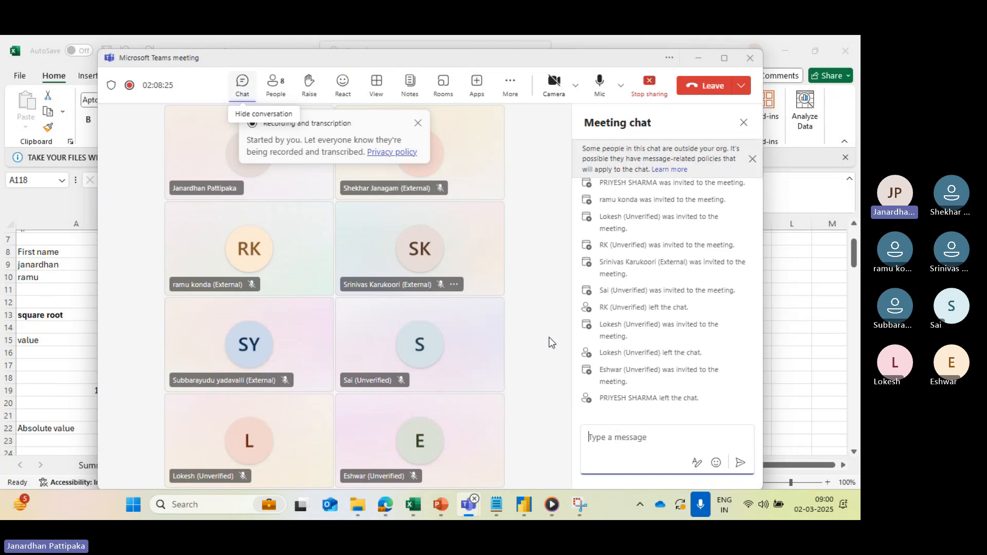
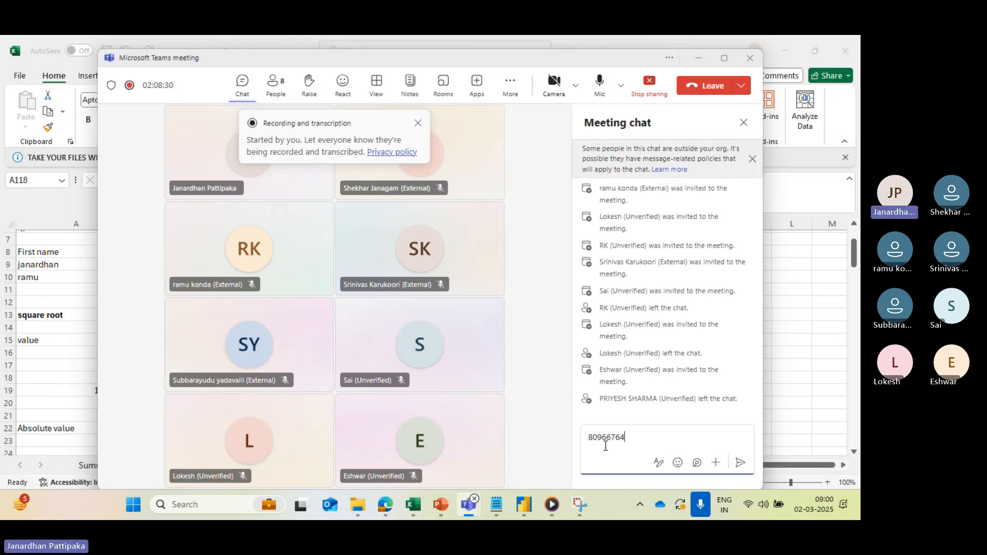
left_click(738, 463)
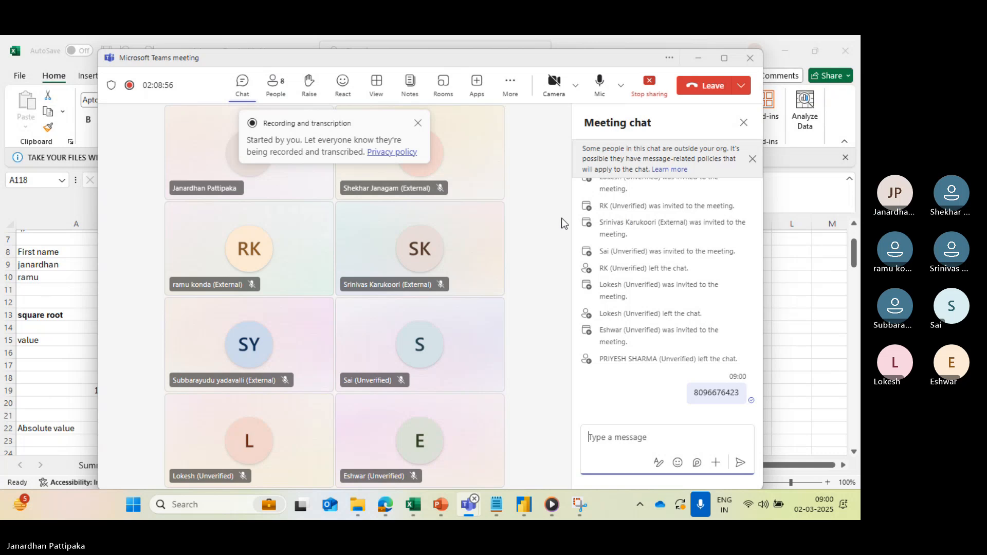
left_click(708, 96)
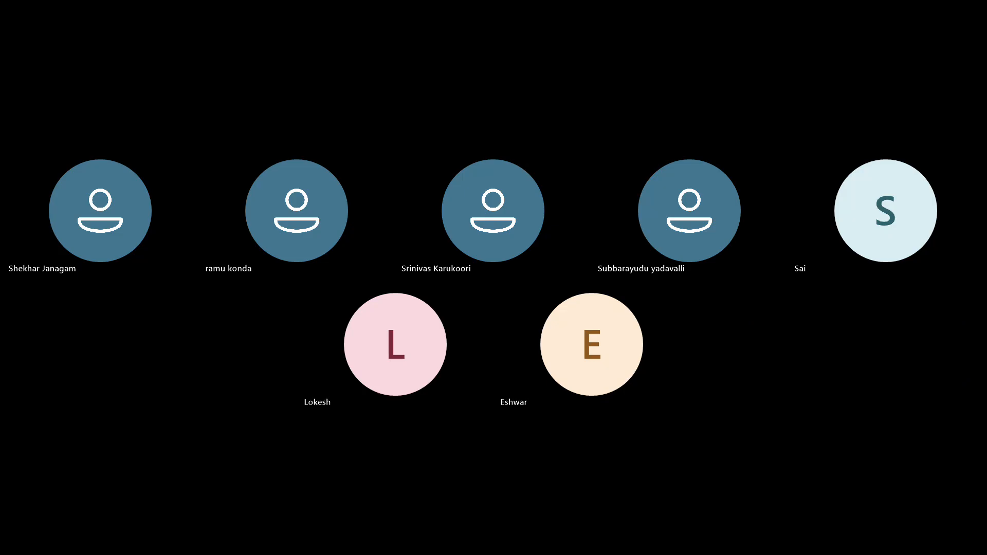